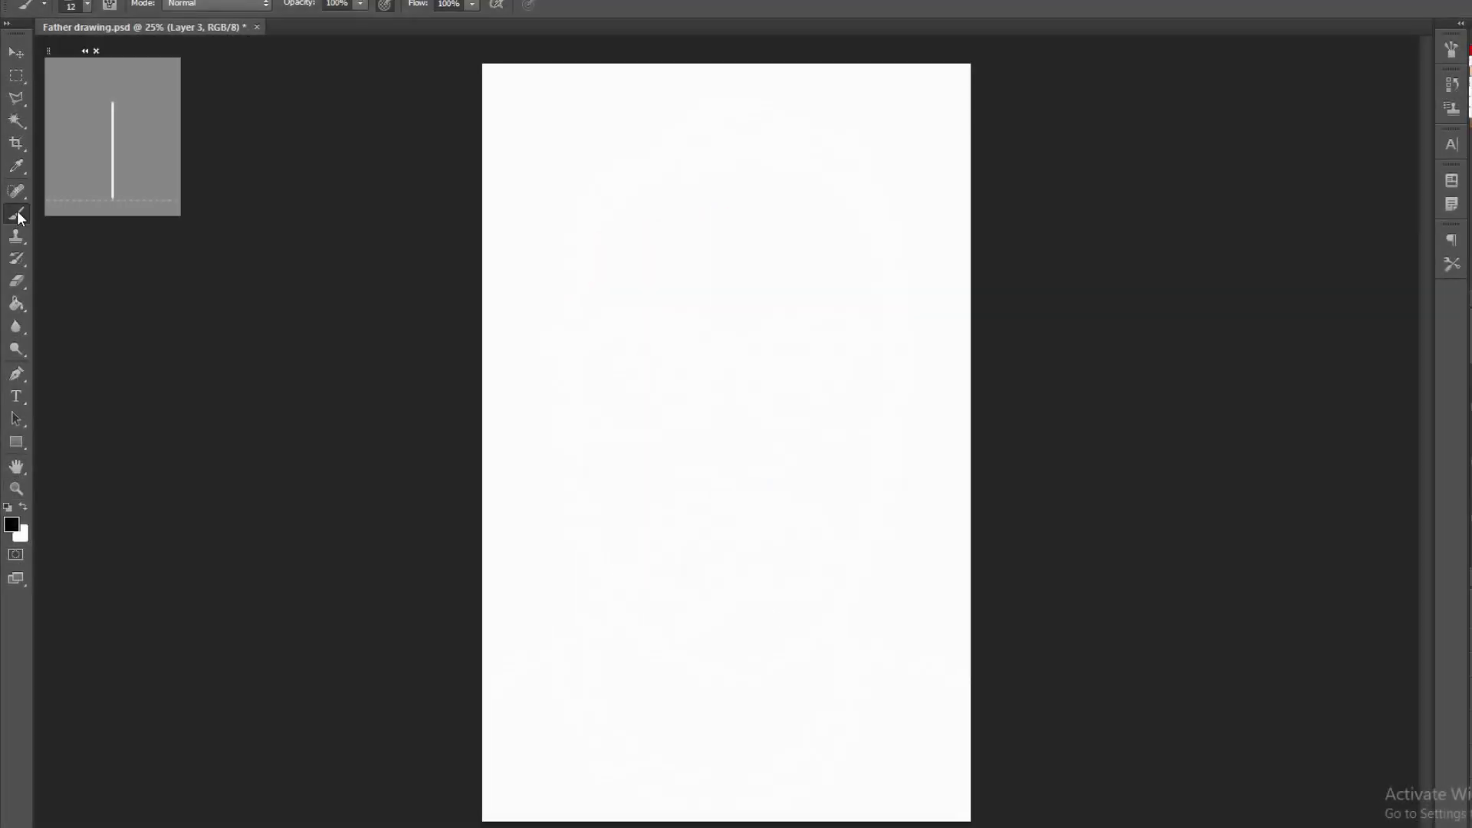
Pick a pencil-like brush preset and sketch the vertical centre line and cranium circle.
{"action": "right_click", "coordinate": [807, 260]}
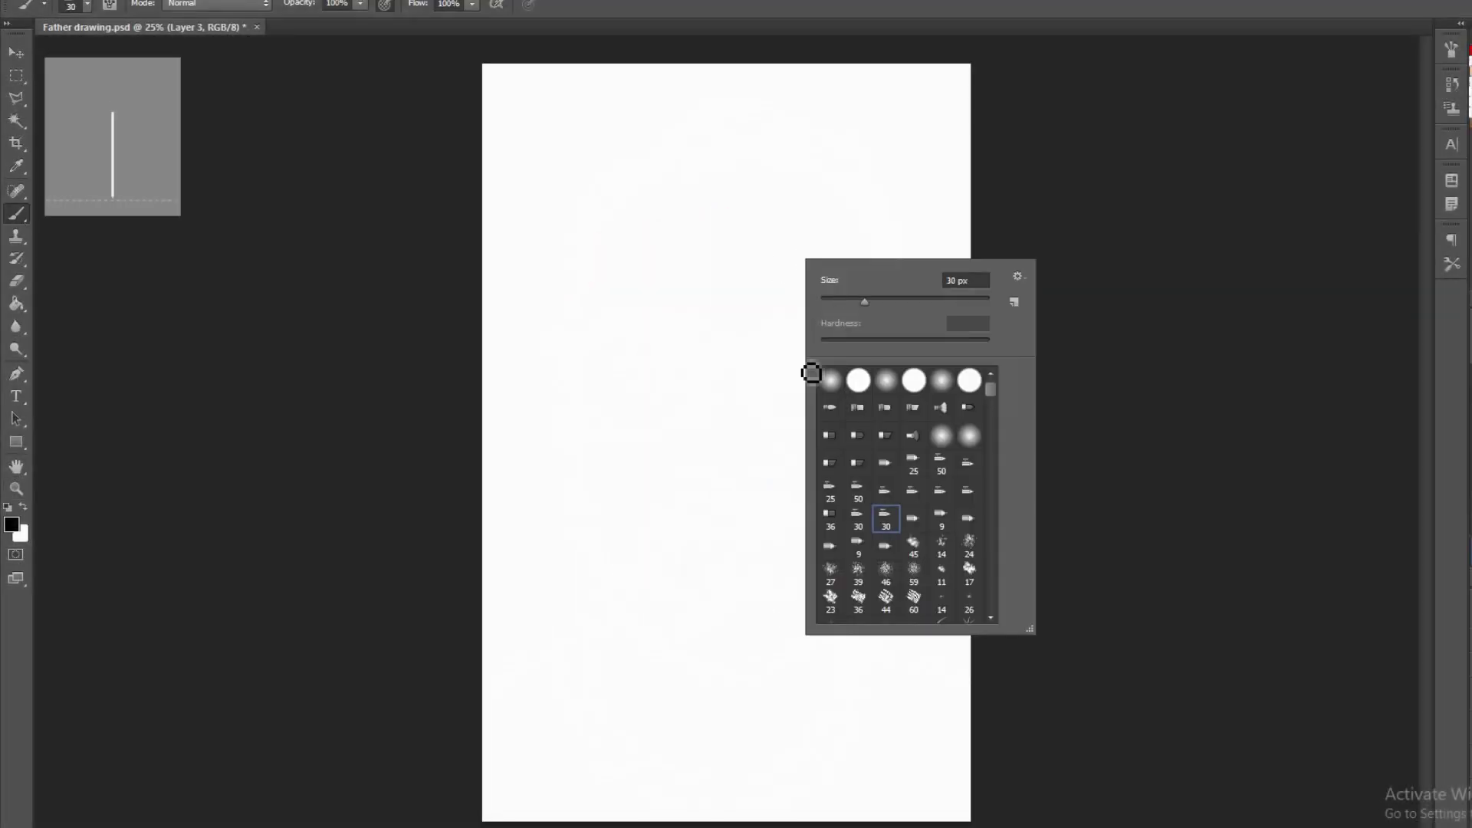
{"action": "double_click", "coordinate": [813, 375]}
{"action": "left_click_drag", "start_coordinate": [754, 105], "coordinate": [726, 710]}
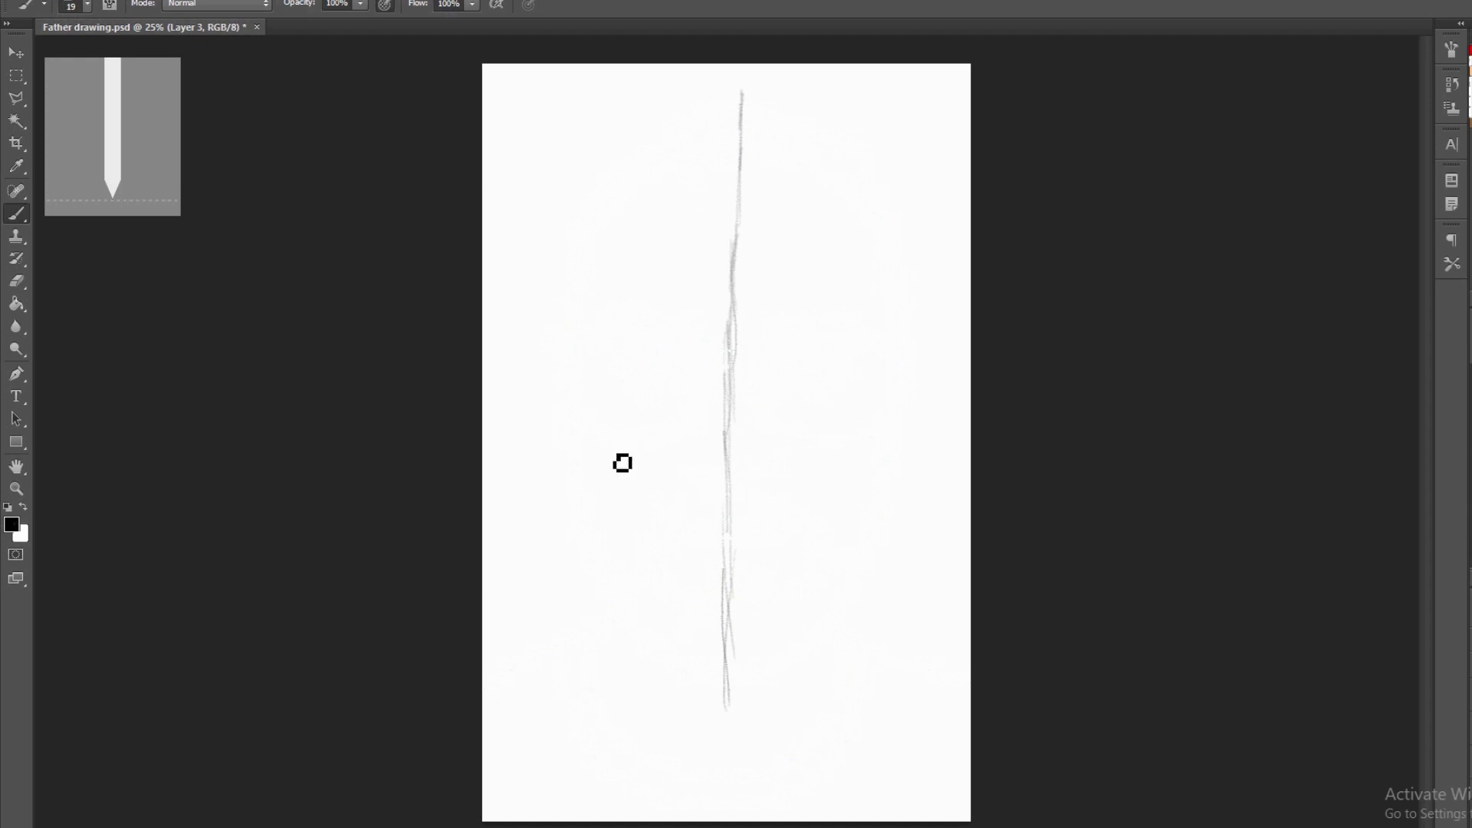
{"action": "left_click_drag", "start_coordinate": [623, 463], "coordinate": [876, 421]}
{"action": "left_click_drag", "start_coordinate": [581, 372], "coordinate": [552, 290]}
{"action": "mouse_move", "coordinate": [636, 474]}
{"action": "left_mouse_down"}
{"action": "mouse_move", "coordinate": [560, 247]}
{"action": "mouse_move", "coordinate": [826, 188]}
{"action": "mouse_move", "coordinate": [903, 397]}
{"action": "mouse_move", "coordinate": [843, 445]}
{"action": "left_mouse_up"}
{"action": "left_click_drag", "start_coordinate": [574, 405], "coordinate": [580, 499]}
Draw jaw lines meeting at the chin, plus horizontal eye and mouth guides.
{"action": "left_click_drag", "start_coordinate": [666, 651], "coordinate": [721, 681]}
{"action": "left_click_drag", "start_coordinate": [891, 406], "coordinate": [874, 582]}
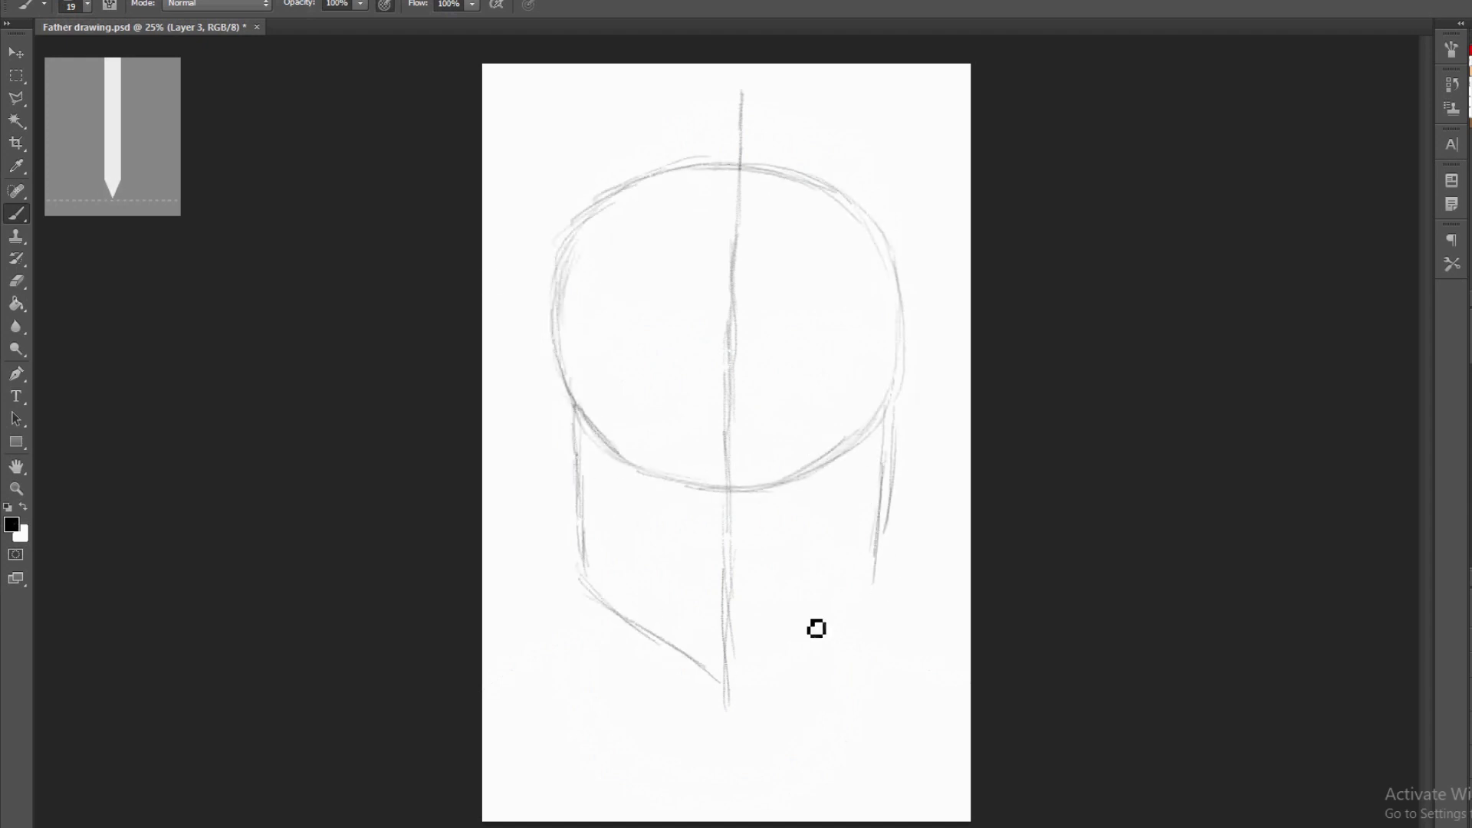
{"action": "left_click_drag", "start_coordinate": [725, 681], "coordinate": [874, 590]}
{"action": "left_click_drag", "start_coordinate": [552, 375], "coordinate": [858, 372]}
{"action": "left_click_drag", "start_coordinate": [748, 376], "coordinate": [894, 373]}
{"action": "mouse_move", "coordinate": [631, 543]}
{"action": "left_mouse_down"}
{"action": "mouse_move", "coordinate": [831, 534]}
{"action": "mouse_move", "coordinate": [818, 510]}
{"action": "mouse_move", "coordinate": [735, 507]}
{"action": "left_mouse_up"}
Erase the overlong lower guide, then sketch the left eye socket and brow up close.
{"action": "key", "text": "e"}
{"action": "key", "text": "b"}
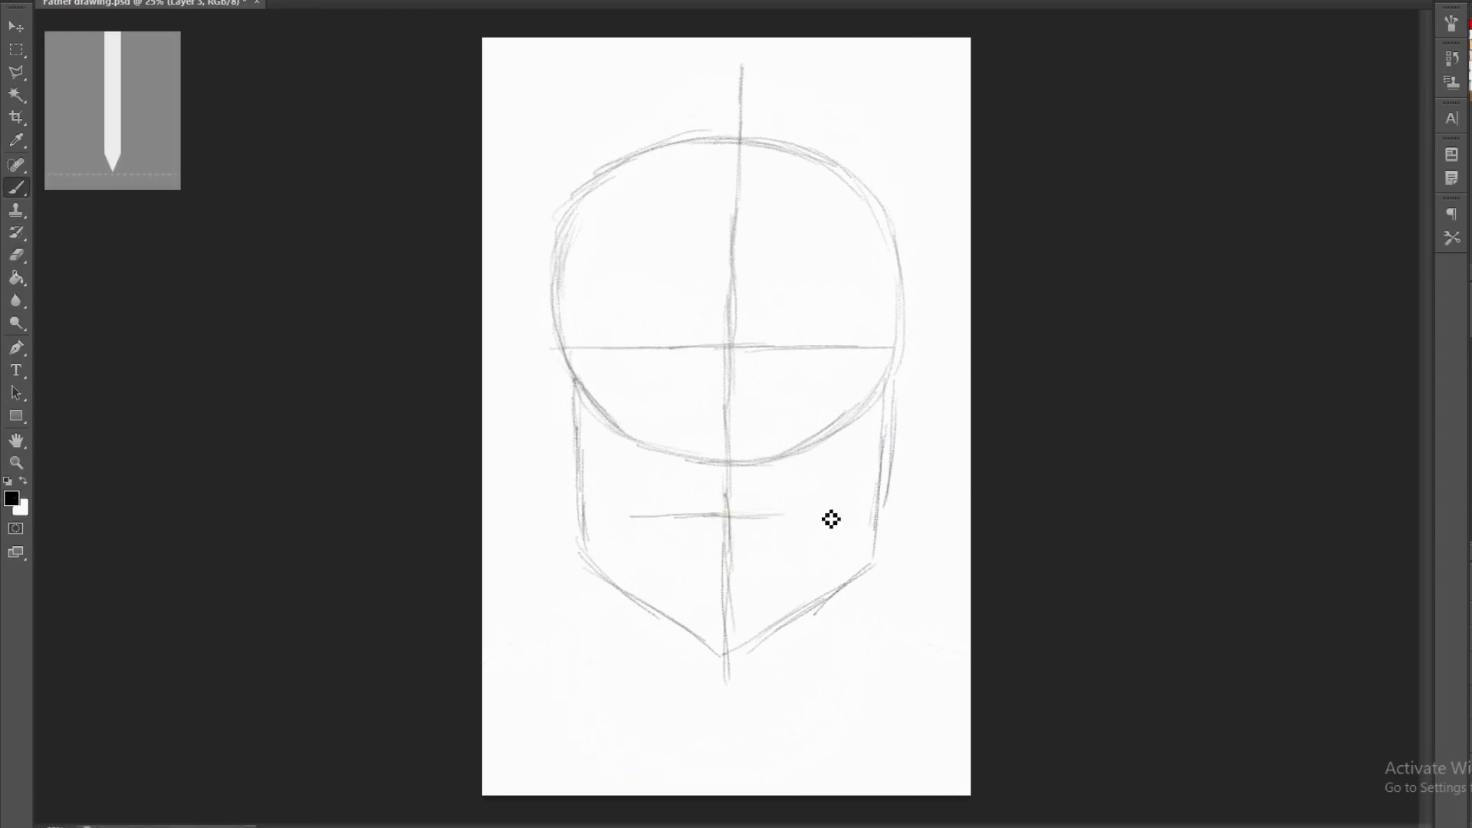
{"action": "key", "text": "ctrl+1"}
{"action": "left_click_drag", "start_coordinate": [659, 325], "coordinate": [539, 532]}
{"action": "left_click_drag", "start_coordinate": [634, 303], "coordinate": [702, 399]}
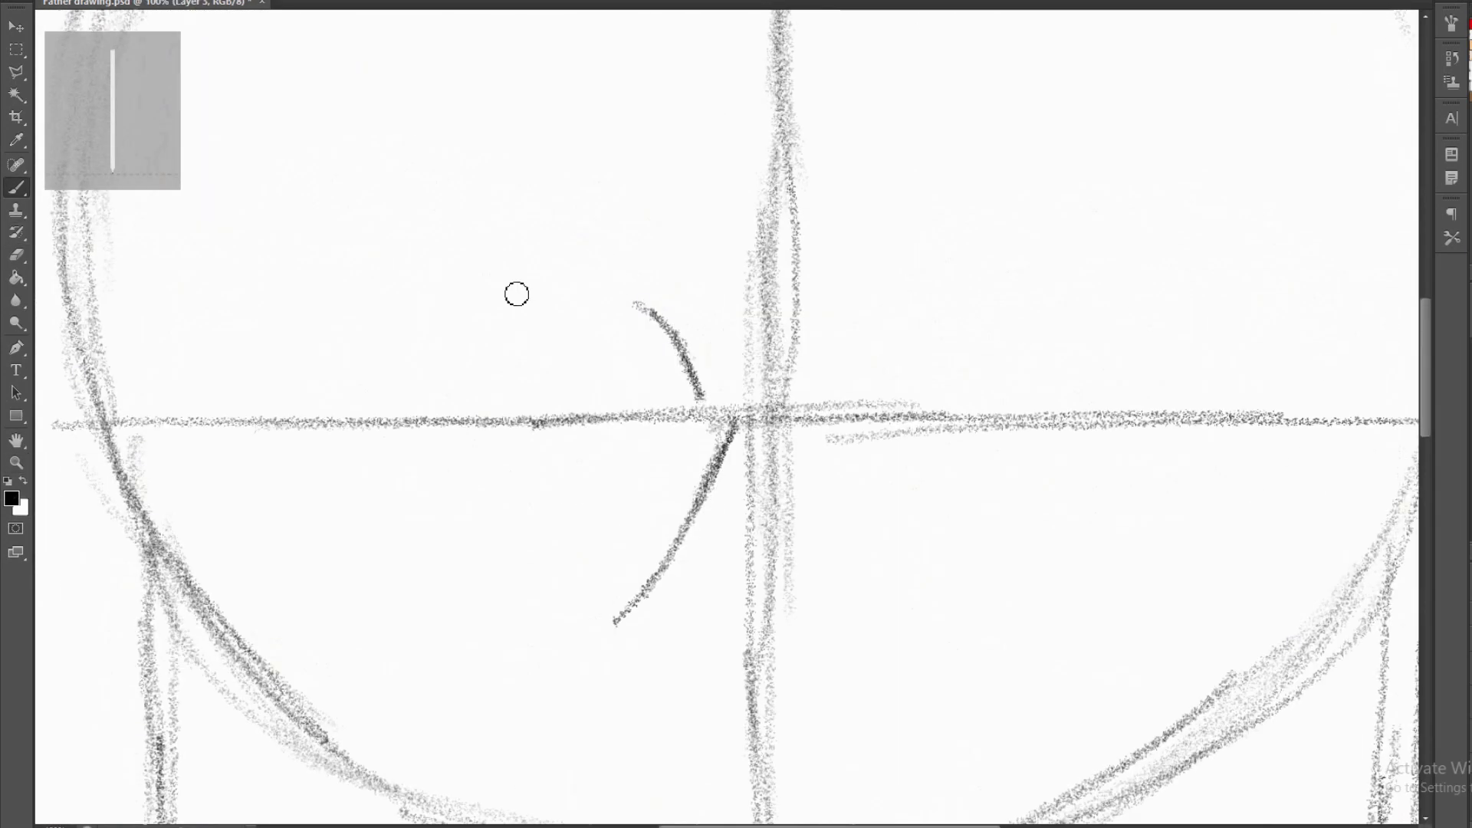
{"action": "left_click_drag", "start_coordinate": [495, 270], "coordinate": [647, 303]}
{"action": "right_click", "coordinate": [729, 343]}
Draw the left eye with lashes, upper lid, iris outline and crease.
{"action": "left_click_drag", "start_coordinate": [546, 413], "coordinate": [600, 408]}
{"action": "left_click_drag", "start_coordinate": [502, 357], "coordinate": [492, 372]}
{"action": "left_click_drag", "start_coordinate": [530, 365], "coordinate": [468, 453]}
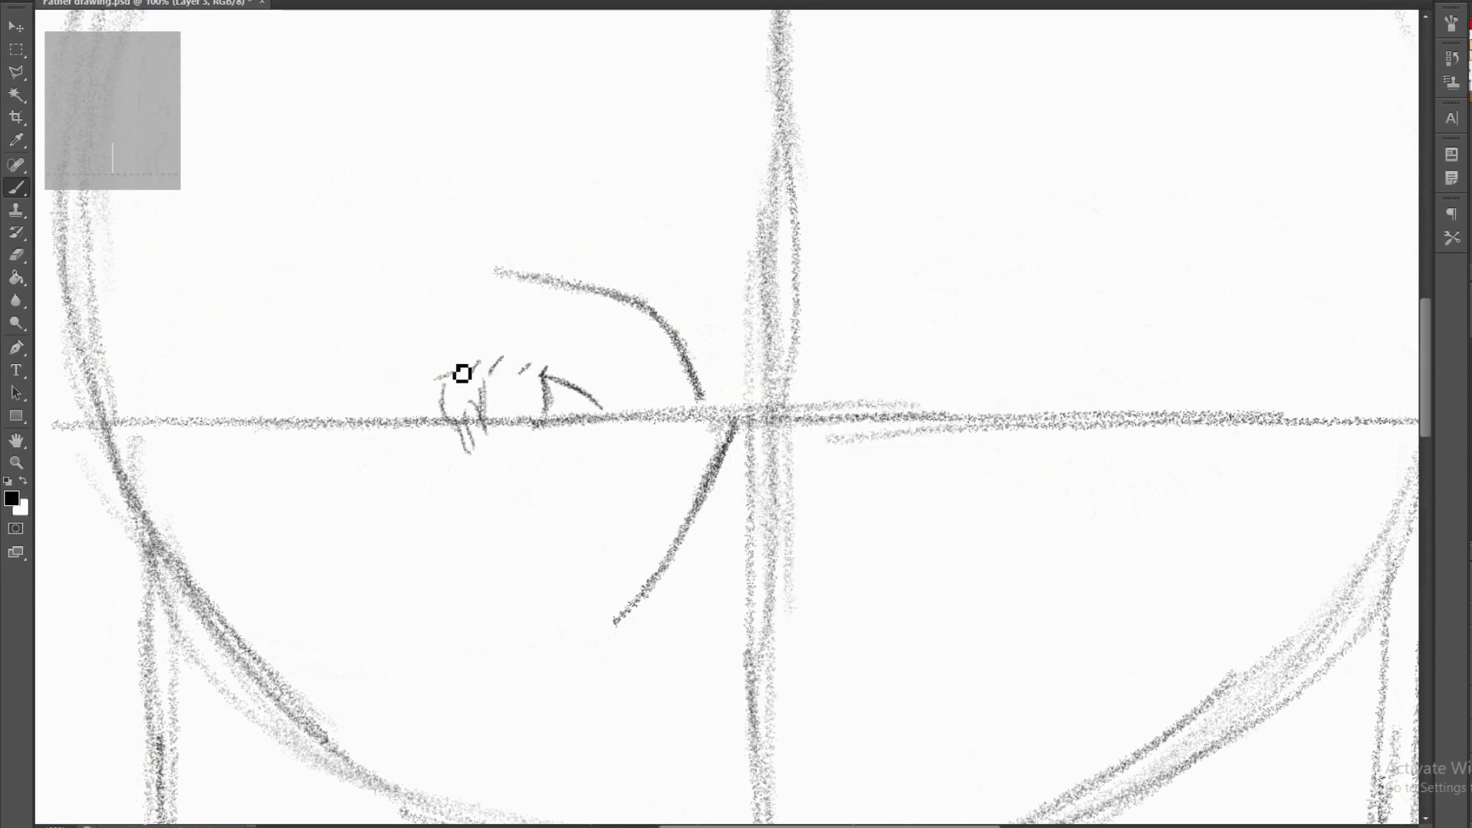
{"action": "mouse_move", "coordinate": [462, 374]}
{"action": "left_mouse_down"}
{"action": "mouse_move", "coordinate": [395, 407]}
{"action": "mouse_move", "coordinate": [490, 486]}
{"action": "mouse_move", "coordinate": [578, 470]}
{"action": "mouse_move", "coordinate": [588, 316]}
{"action": "mouse_move", "coordinate": [637, 356]}
{"action": "mouse_move", "coordinate": [516, 289]}
{"action": "left_mouse_up"}
{"action": "left_click_drag", "start_coordinate": [324, 381], "coordinate": [428, 324]}
Add lash strokes and the lower eye curve, then draw the nose sides and bridge.
{"action": "scroll", "coordinate": [429, 322], "scroll_direction": "right", "scroll_amount": 3}
{"action": "mouse_move", "coordinate": [859, 381]}
{"action": "left_mouse_down"}
{"action": "mouse_move", "coordinate": [1054, 356]}
{"action": "mouse_move", "coordinate": [1012, 395]}
{"action": "left_mouse_up"}
{"action": "mouse_move", "coordinate": [899, 360]}
{"action": "left_mouse_down"}
{"action": "mouse_move", "coordinate": [997, 430]}
{"action": "mouse_move", "coordinate": [1084, 460]}
{"action": "mouse_move", "coordinate": [956, 486]}
{"action": "mouse_move", "coordinate": [973, 329]}
{"action": "mouse_move", "coordinate": [755, 401]}
{"action": "mouse_move", "coordinate": [823, 585]}
{"action": "left_mouse_up"}
{"action": "left_click_drag", "start_coordinate": [693, 373], "coordinate": [791, 594]}
{"action": "left_click_drag", "start_coordinate": [598, 399], "coordinate": [679, 362]}
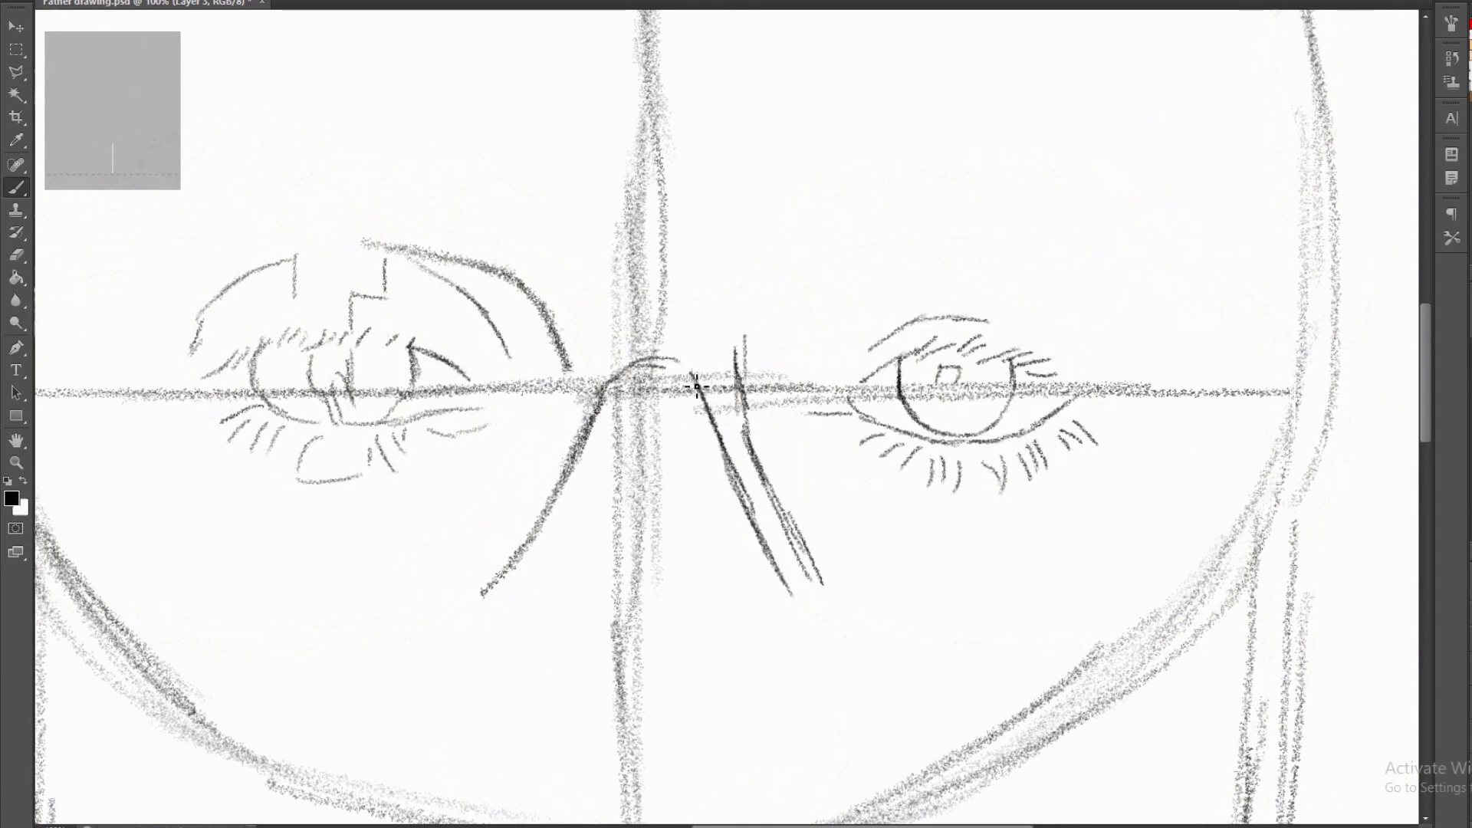
Draw the right brow stroke and the rectangular rim of the right glasses lens.
{"action": "mouse_move", "coordinate": [566, 273]}
{"action": "left_mouse_down"}
{"action": "mouse_move", "coordinate": [798, 289]}
{"action": "mouse_move", "coordinate": [1028, 234]}
{"action": "mouse_move", "coordinate": [1318, 260]}
{"action": "left_mouse_up"}
{"action": "mouse_move", "coordinate": [740, 387]}
{"action": "left_mouse_down"}
{"action": "mouse_move", "coordinate": [1028, 260]}
{"action": "mouse_move", "coordinate": [1221, 276]}
{"action": "mouse_move", "coordinate": [1296, 384]}
{"action": "left_mouse_up"}
{"action": "mouse_move", "coordinate": [843, 603]}
{"action": "left_mouse_down"}
{"action": "mouse_move", "coordinate": [1150, 634]}
{"action": "mouse_move", "coordinate": [1242, 578]}
{"action": "left_mouse_up"}
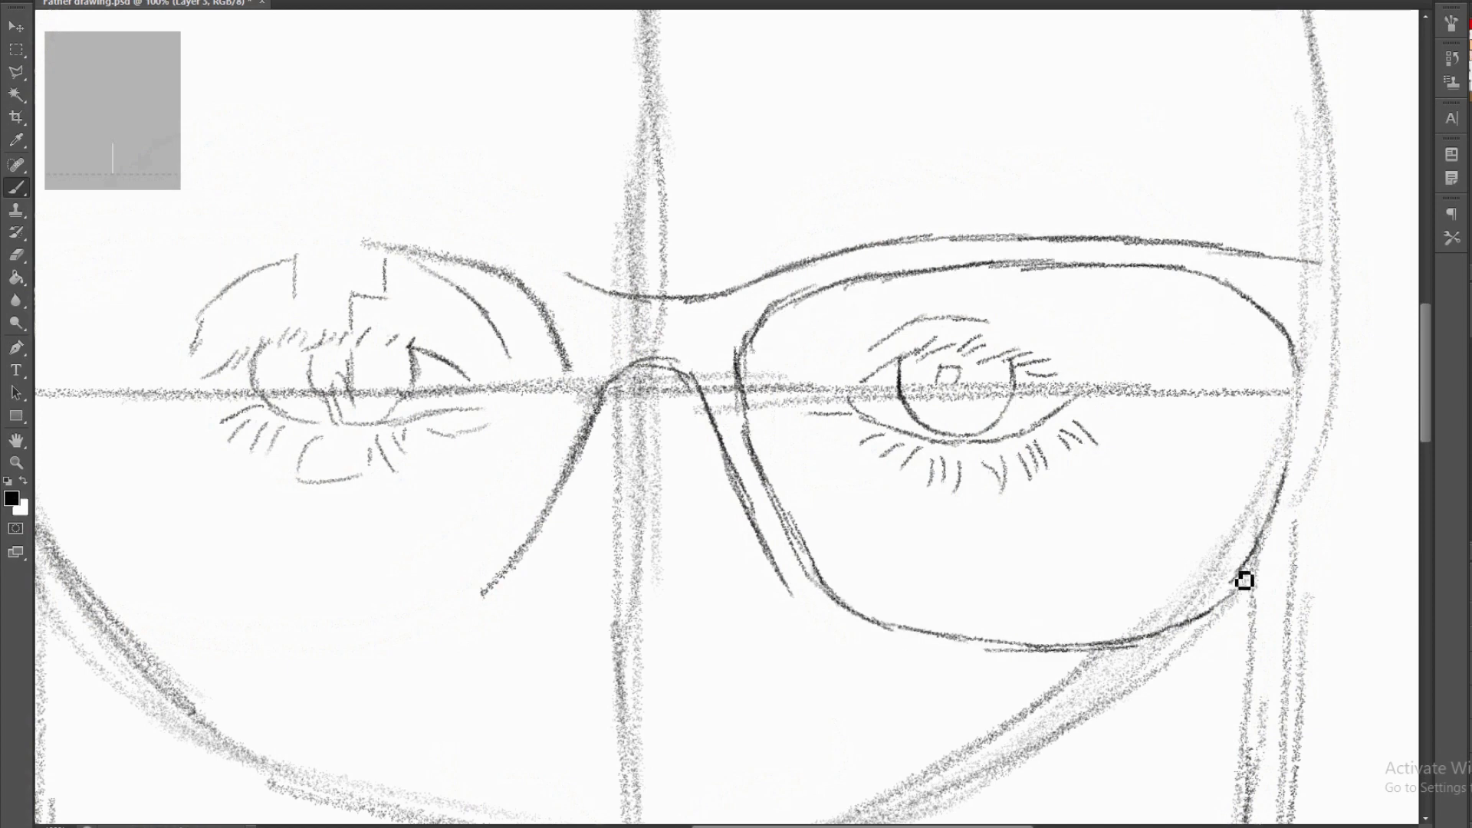
{"action": "mouse_move", "coordinate": [821, 624]}
{"action": "left_mouse_down"}
{"action": "mouse_move", "coordinate": [1022, 680]}
{"action": "mouse_move", "coordinate": [1303, 529]}
{"action": "left_mouse_up"}
{"action": "mouse_move", "coordinate": [1319, 260]}
{"action": "left_mouse_down"}
{"action": "mouse_move", "coordinate": [1342, 444]}
{"action": "mouse_move", "coordinate": [1296, 560]}
{"action": "left_mouse_up"}
{"action": "left_click_drag", "start_coordinate": [995, 281], "coordinate": [1204, 414]}
Hatch both eyebrows and darken the left outline of the face.
{"action": "left_click_drag", "start_coordinate": [859, 414], "coordinate": [954, 379]}
{"action": "left_click_drag", "start_coordinate": [894, 284], "coordinate": [1113, 218]}
{"action": "left_click_drag", "start_coordinate": [1196, 341], "coordinate": [1227, 253]}
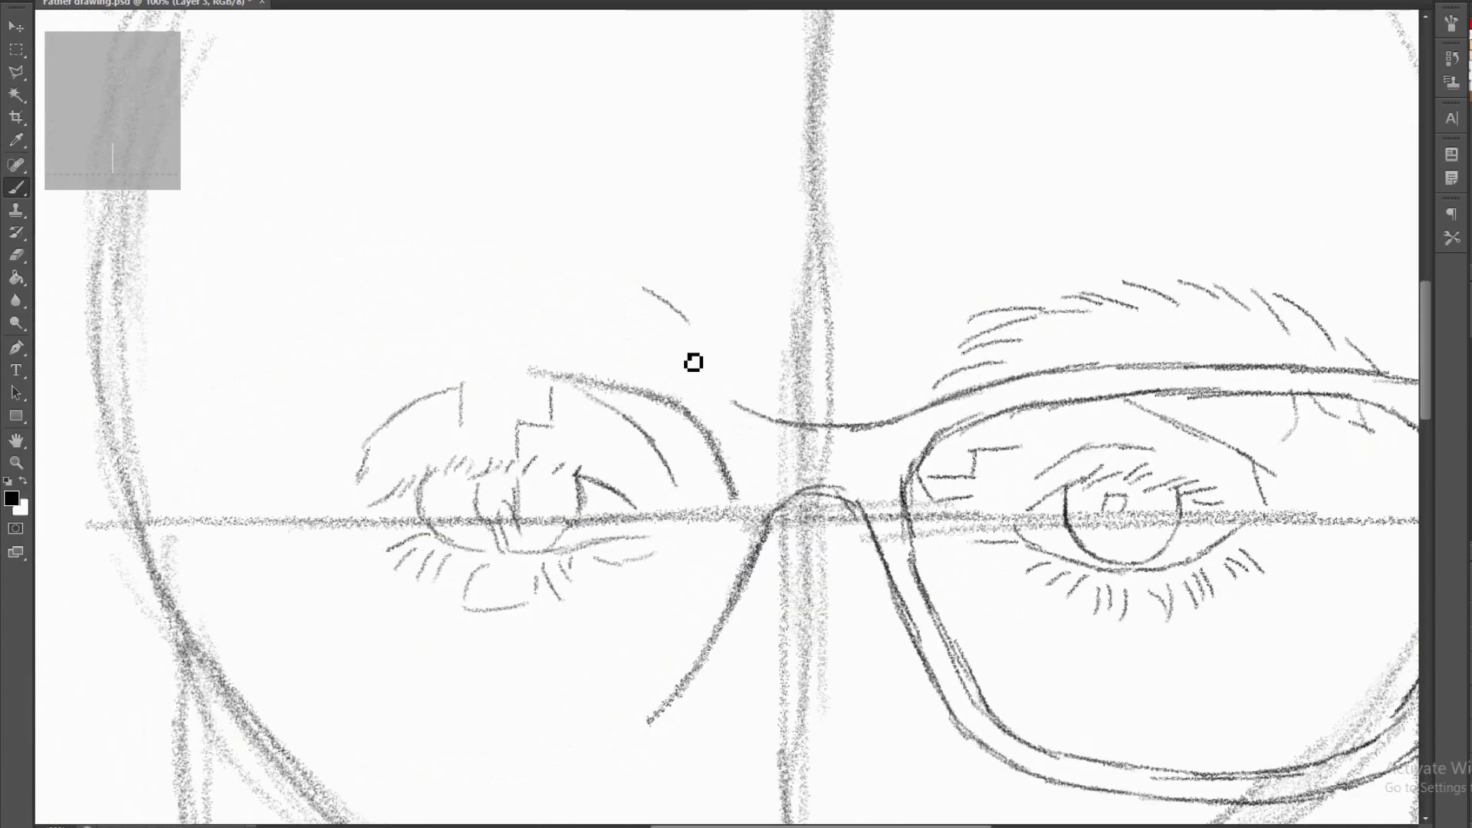
{"action": "mouse_move", "coordinate": [261, 322]}
{"action": "left_mouse_down"}
{"action": "mouse_move", "coordinate": [371, 666]}
{"action": "mouse_move", "coordinate": [759, 725]}
{"action": "mouse_move", "coordinate": [894, 449]}
{"action": "left_mouse_up"}
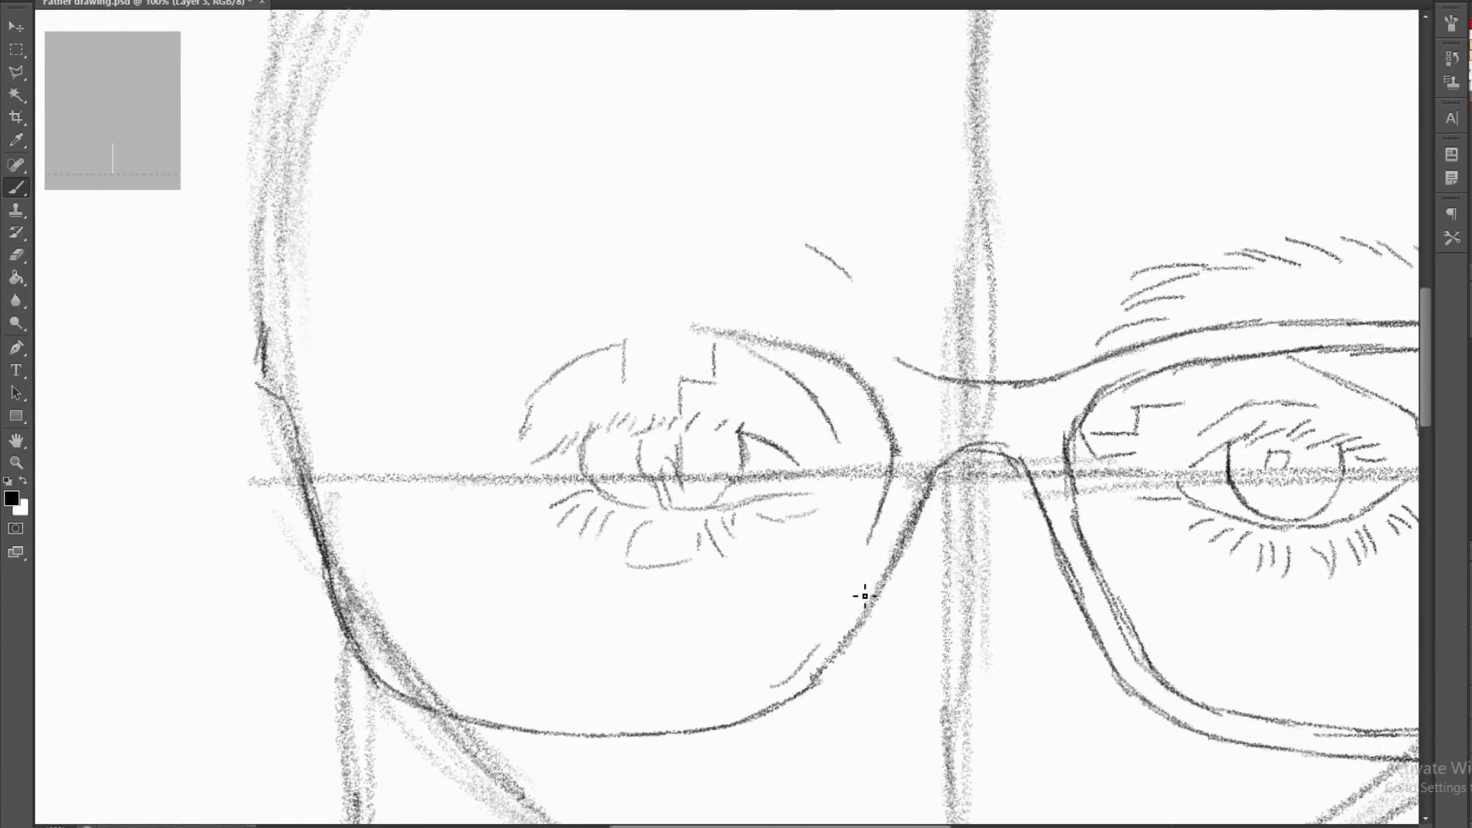
Draw the left glasses lens rim: bottom, sides and top up to the bridge.
{"action": "left_click_drag", "start_coordinate": [658, 732], "coordinate": [862, 525]}
{"action": "left_click_drag", "start_coordinate": [740, 644], "coordinate": [862, 518]}
{"action": "mouse_move", "coordinate": [405, 679]}
{"action": "left_mouse_down"}
{"action": "mouse_move", "coordinate": [647, 715]}
{"action": "mouse_move", "coordinate": [365, 588]}
{"action": "mouse_move", "coordinate": [362, 378]}
{"action": "mouse_move", "coordinate": [721, 330]}
{"action": "left_mouse_up"}
{"action": "left_click_drag", "start_coordinate": [265, 314], "coordinate": [593, 301]}
Zoom in on the nose and draw its curved underside and both nostrils.
{"action": "key", "text": "ctrl+minus"}
{"action": "key", "text": "ctrl+minus"}
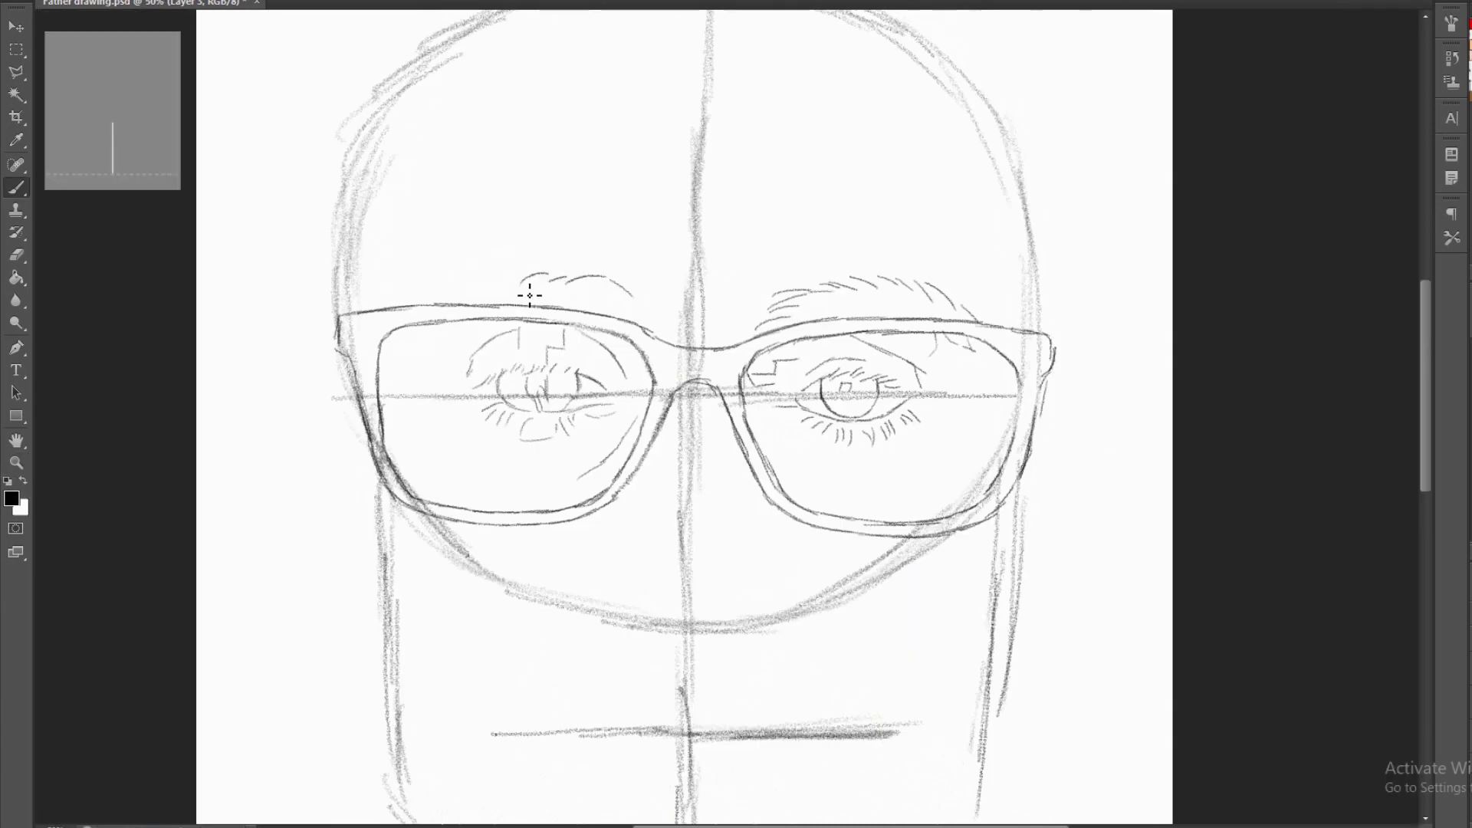
{"action": "scroll", "coordinate": [680, 477], "scroll_direction": "down", "scroll_amount": 1}
{"action": "key", "text": "ctrl+plus"}
{"action": "scroll", "coordinate": [579, 451], "scroll_direction": "down", "scroll_amount": 1}
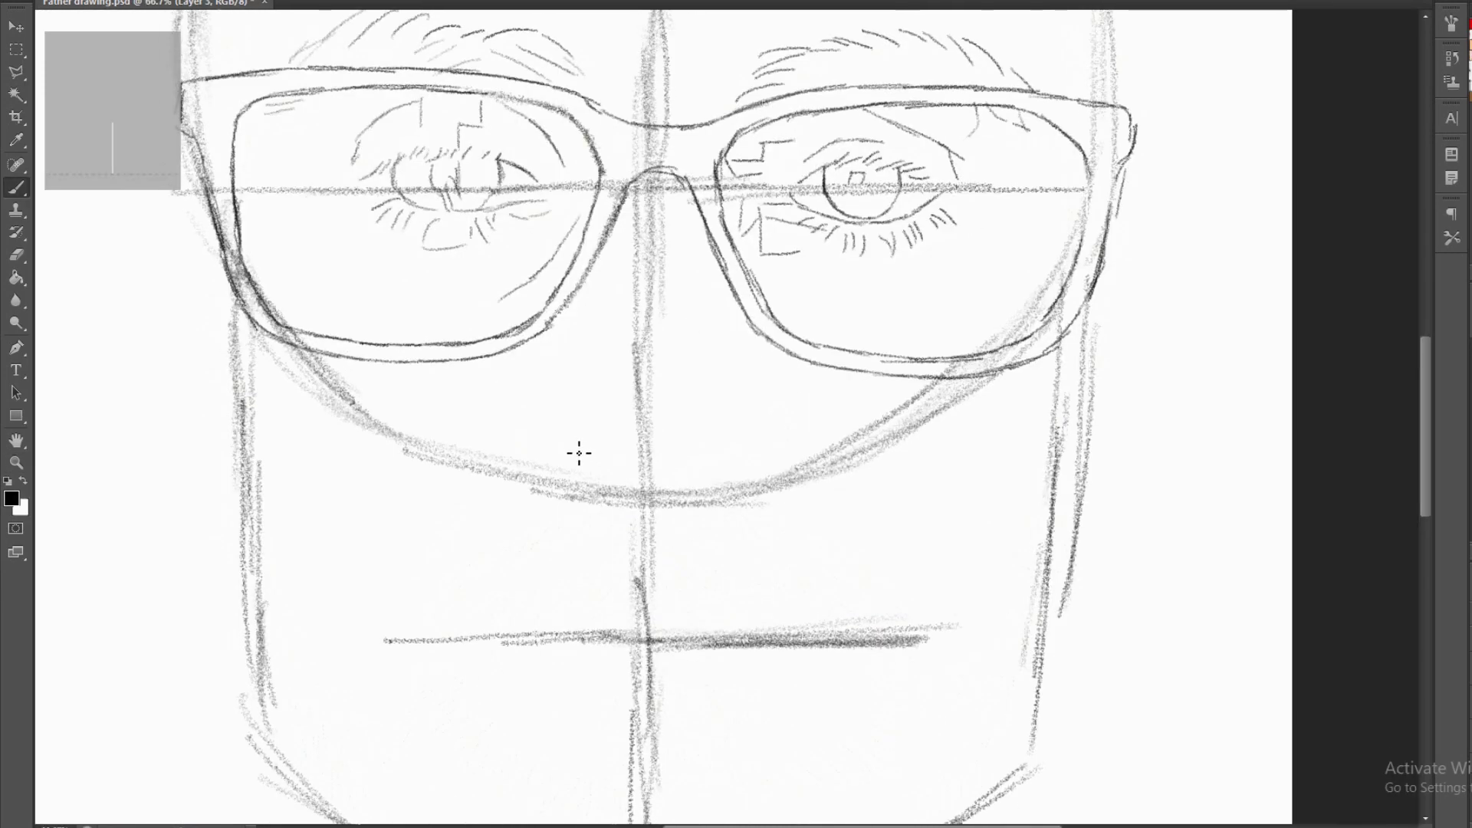
{"action": "mouse_move", "coordinate": [567, 446]}
{"action": "left_mouse_down"}
{"action": "mouse_move", "coordinate": [758, 445]}
{"action": "mouse_move", "coordinate": [776, 458]}
{"action": "left_mouse_up"}
{"action": "left_click_drag", "start_coordinate": [540, 472], "coordinate": [529, 422]}
{"action": "key", "text": "ctrl+minus"}
{"action": "key", "text": "ctrl+minus"}
{"action": "key", "text": "ctrl+minus"}
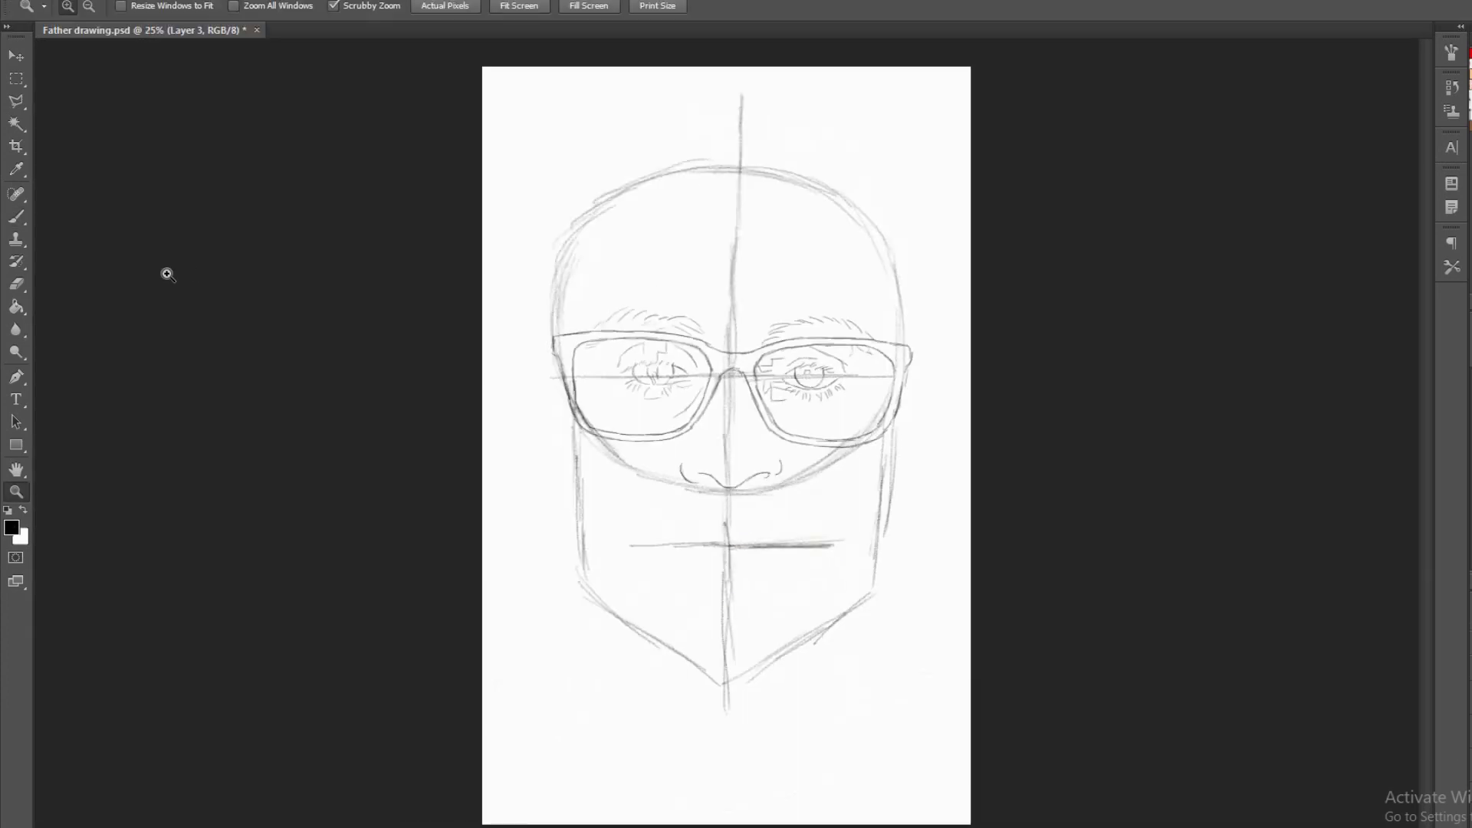
Draw the upper and lower lip outlines and start moustache hatching above the lip.
{"action": "key", "text": "ctrl+plus"}
{"action": "key", "text": "ctrl+plus"}
{"action": "key", "text": "ctrl+plus"}
{"action": "mouse_move", "coordinate": [704, 435]}
{"action": "left_mouse_down"}
{"action": "mouse_move", "coordinate": [958, 431]}
{"action": "mouse_move", "coordinate": [533, 445]}
{"action": "mouse_move", "coordinate": [705, 458]}
{"action": "left_mouse_up"}
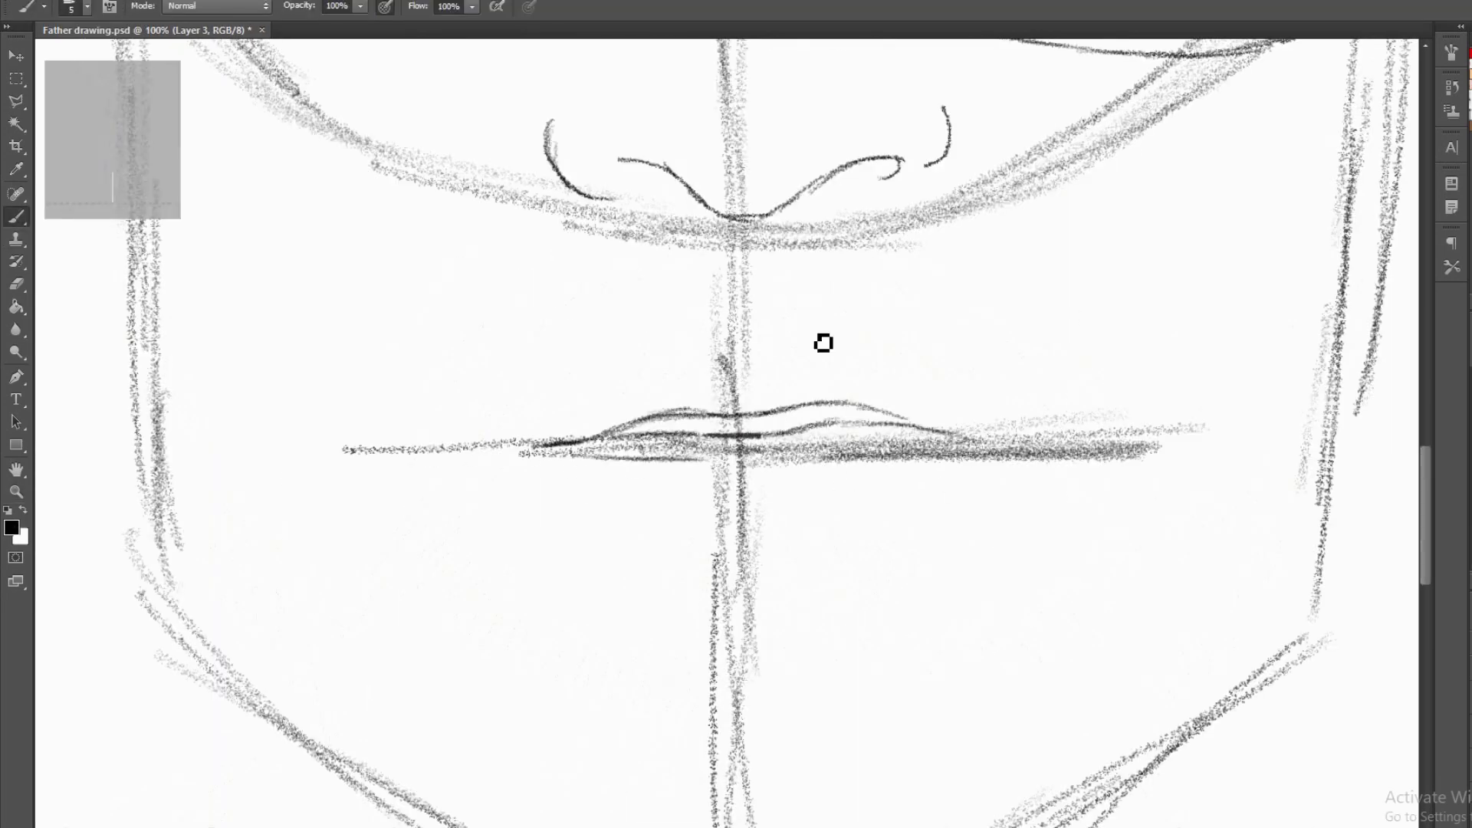
{"action": "left_click_drag", "start_coordinate": [701, 349], "coordinate": [444, 506]}
{"action": "left_click_drag", "start_coordinate": [752, 361], "coordinate": [969, 365]}
{"action": "mouse_move", "coordinate": [874, 238]}
{"action": "left_mouse_down"}
{"action": "mouse_move", "coordinate": [1035, 338]}
{"action": "mouse_move", "coordinate": [1120, 453]}
{"action": "left_mouse_up"}
Hatch beard below the mouth corners and on the left cheek, and firm the lower lip.
{"action": "mouse_move", "coordinate": [1058, 475]}
{"action": "left_mouse_down"}
{"action": "mouse_move", "coordinate": [1119, 537]}
{"action": "mouse_move", "coordinate": [963, 683]}
{"action": "mouse_move", "coordinate": [881, 559]}
{"action": "mouse_move", "coordinate": [709, 545]}
{"action": "mouse_move", "coordinate": [620, 673]}
{"action": "mouse_move", "coordinate": [406, 506]}
{"action": "left_mouse_up"}
{"action": "left_click_drag", "start_coordinate": [697, 283], "coordinate": [529, 337]}
{"action": "left_click_drag", "start_coordinate": [805, 292], "coordinate": [863, 261]}
{"action": "mouse_move", "coordinate": [498, 322]}
{"action": "left_mouse_down"}
{"action": "mouse_move", "coordinate": [384, 452]}
{"action": "mouse_move", "coordinate": [345, 613]}
{"action": "left_mouse_up"}
{"action": "mouse_move", "coordinate": [235, 457]}
{"action": "left_mouse_down"}
{"action": "mouse_move", "coordinate": [313, 498]}
{"action": "mouse_move", "coordinate": [283, 524]}
{"action": "left_mouse_up"}
{"action": "scroll", "coordinate": [307, 483], "scroll_direction": "down", "scroll_amount": 3}
{"action": "left_click_drag", "start_coordinate": [261, 337], "coordinate": [307, 483]}
Review the beard with the Zoom tool, then hatch stubble along both jaw lines.
{"action": "key", "text": "z"}
{"action": "left_click", "coordinate": [559, 460], "text": "alt"}
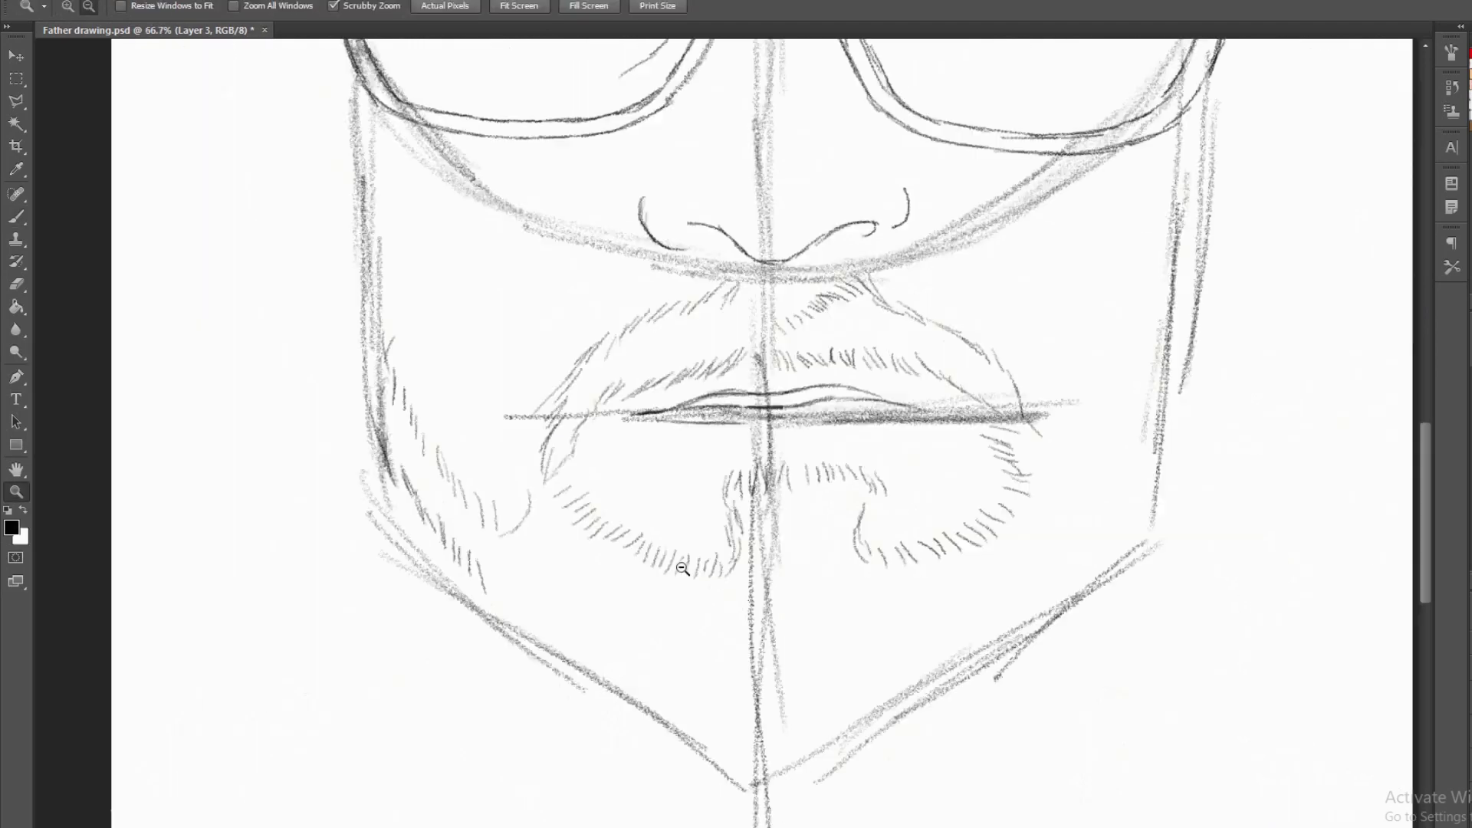
{"action": "left_click", "coordinate": [559, 460]}
{"action": "key", "text": "b"}
{"action": "left_click_drag", "start_coordinate": [506, 338], "coordinate": [537, 591]}
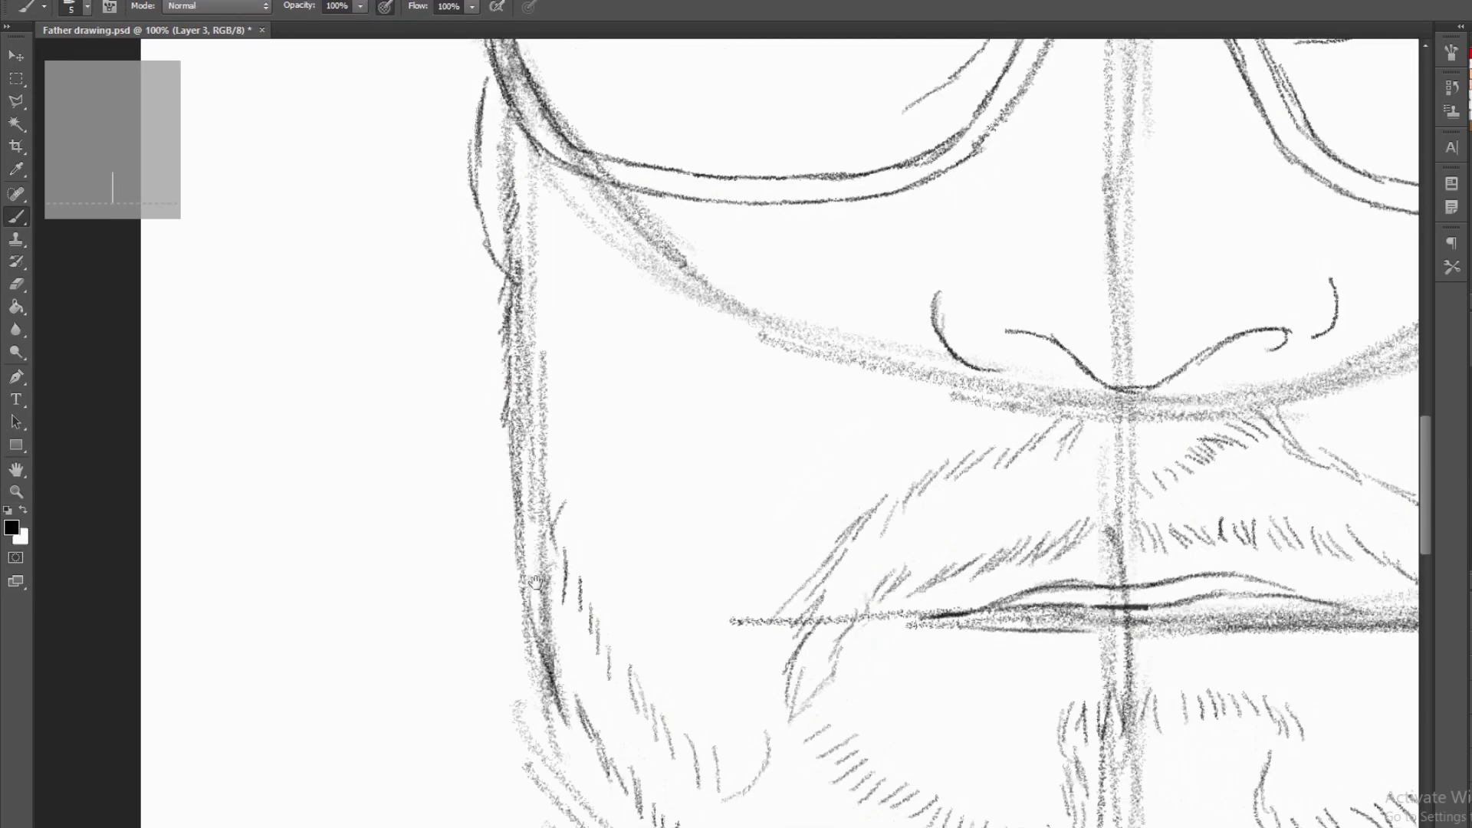
{"action": "scroll", "coordinate": [642, 501], "scroll_direction": "down", "scroll_amount": 5}
{"action": "left_click_drag", "start_coordinate": [664, 475], "coordinate": [659, 524]}
{"action": "mouse_move", "coordinate": [857, 598]}
{"action": "left_mouse_down"}
{"action": "mouse_move", "coordinate": [840, 619]}
{"action": "mouse_move", "coordinate": [760, 533]}
{"action": "left_mouse_up"}
Add more stubble along the right jaw and up the right side of the face.
{"action": "mouse_move", "coordinate": [1023, 445]}
{"action": "left_mouse_down"}
{"action": "mouse_move", "coordinate": [985, 509]}
{"action": "mouse_move", "coordinate": [828, 475]}
{"action": "left_mouse_up"}
{"action": "mouse_move", "coordinate": [1114, 247]}
{"action": "left_mouse_down"}
{"action": "mouse_move", "coordinate": [1104, 297]}
{"action": "mouse_move", "coordinate": [881, 362]}
{"action": "left_mouse_up"}
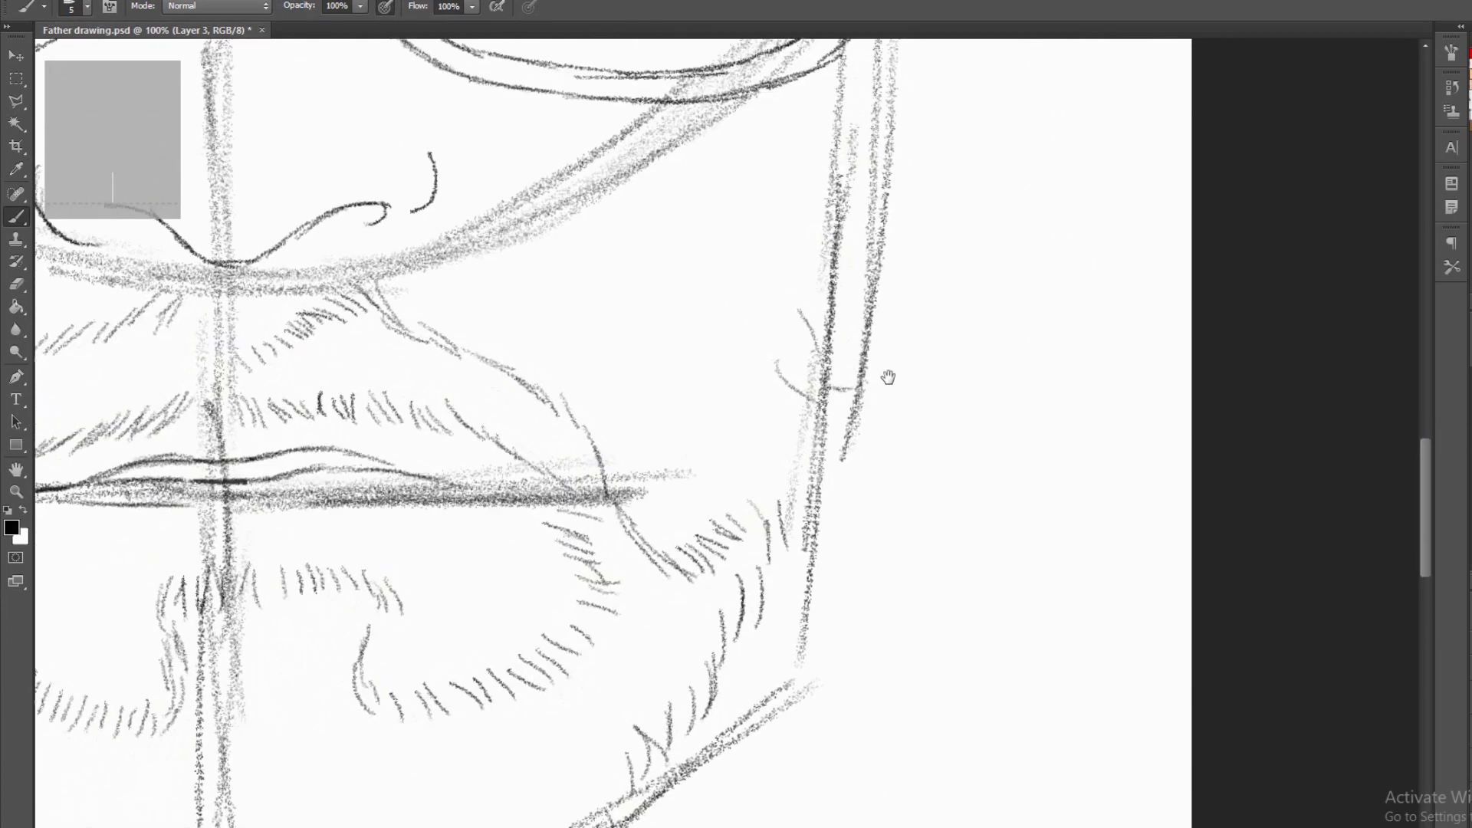
{"action": "left_click_drag", "start_coordinate": [851, 291], "coordinate": [818, 362]}
{"action": "scroll", "coordinate": [843, 360], "scroll_direction": "up", "scroll_amount": 2}
{"action": "mouse_move", "coordinate": [889, 192]}
{"action": "left_mouse_down"}
{"action": "mouse_move", "coordinate": [846, 441]}
{"action": "mouse_move", "coordinate": [855, 421]}
{"action": "left_mouse_up"}
{"action": "scroll", "coordinate": [900, 184], "scroll_direction": "up", "scroll_amount": 2}
{"action": "scroll", "coordinate": [871, 304], "scroll_direction": "up", "scroll_amount": 5}
{"action": "scroll", "coordinate": [811, 299], "scroll_direction": "up", "scroll_amount": 2}
{"action": "scroll", "coordinate": [848, 217], "scroll_direction": "up", "scroll_amount": 4}
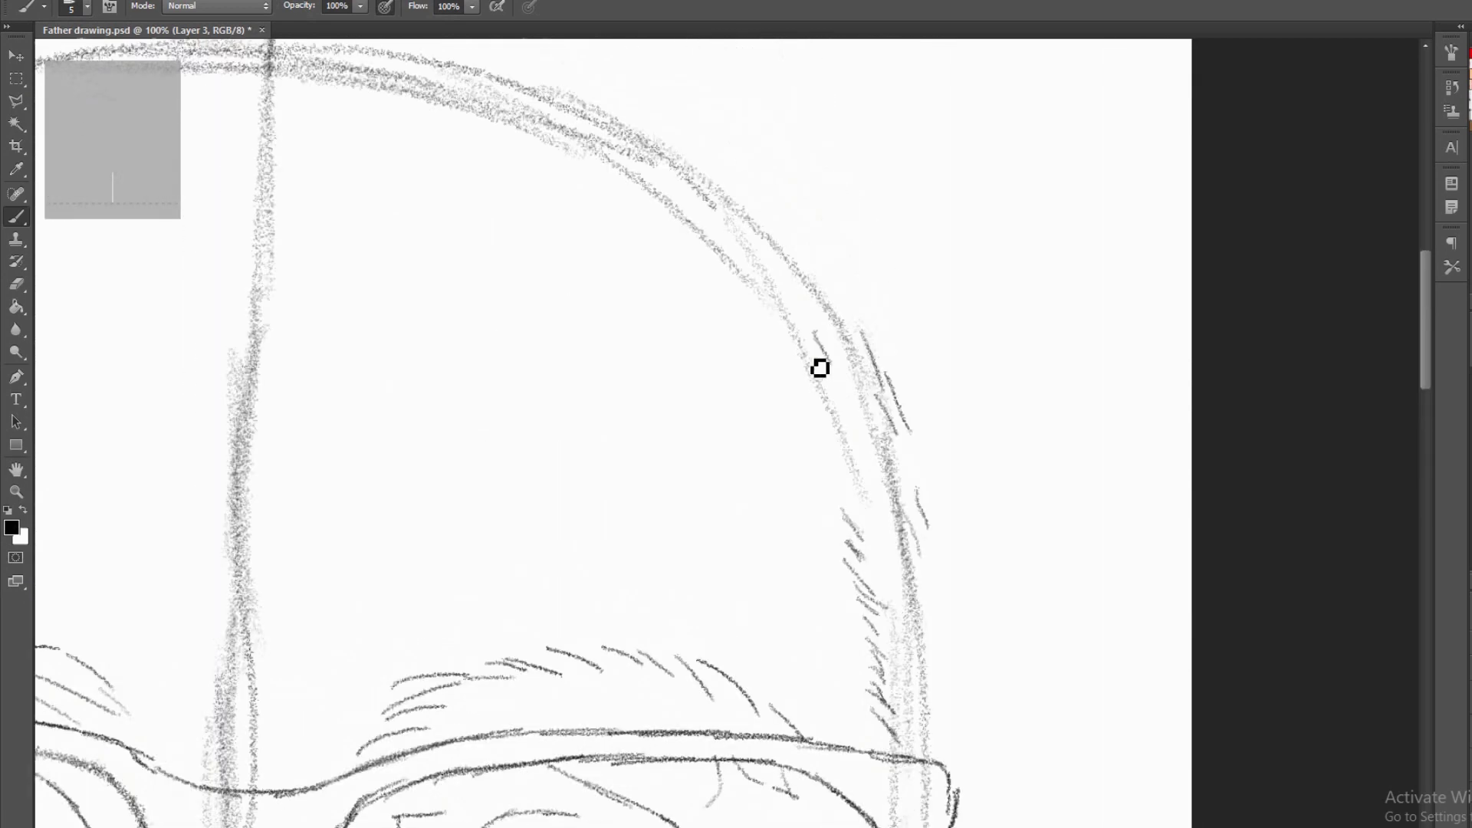
{"action": "scroll", "coordinate": [821, 368], "scroll_direction": "up", "scroll_amount": 2}
{"action": "scroll", "coordinate": [707, 291], "scroll_direction": "down", "scroll_amount": 3}
{"action": "scroll", "coordinate": [716, 338], "scroll_direction": "up", "scroll_amount": 1}
Hatch hair along both sides of the head and erase outer sketch lines on the left.
{"action": "left_click_drag", "start_coordinate": [637, 292], "coordinate": [586, 344]}
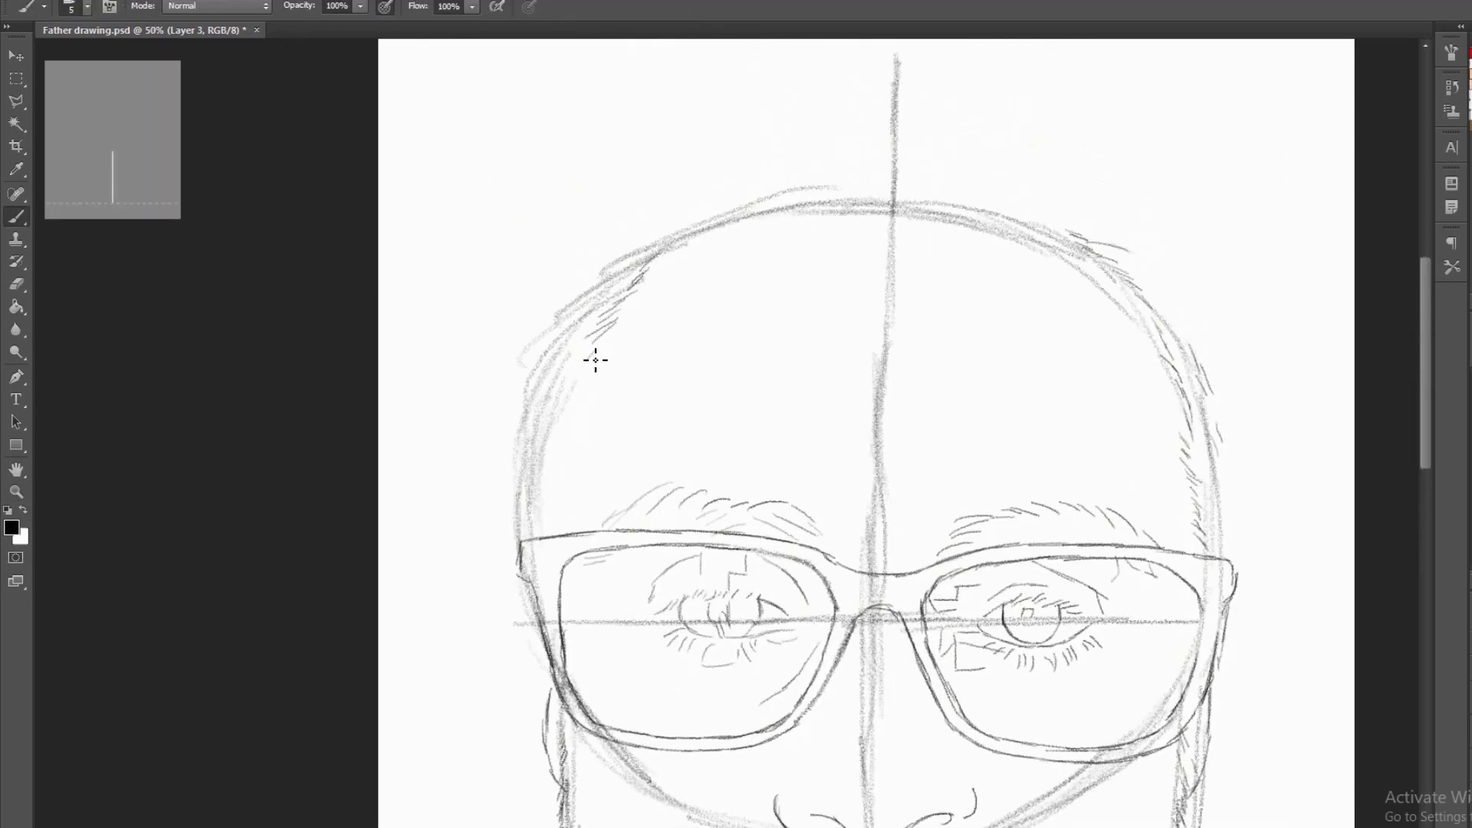
{"action": "left_click_drag", "start_coordinate": [591, 403], "coordinate": [552, 516]}
{"action": "key", "text": "e"}
{"action": "mouse_move", "coordinate": [561, 301]}
{"action": "left_mouse_down"}
{"action": "mouse_move", "coordinate": [549, 290]}
{"action": "mouse_move", "coordinate": [513, 601]}
{"action": "mouse_move", "coordinate": [529, 644]}
{"action": "left_mouse_up"}
{"action": "right_click", "coordinate": [499, 429]}
Draw swept hair strokes across the top of the head, trimming part of the hairline arc.
{"action": "key", "text": "b"}
{"action": "left_click_drag", "start_coordinate": [633, 230], "coordinate": [762, 176]}
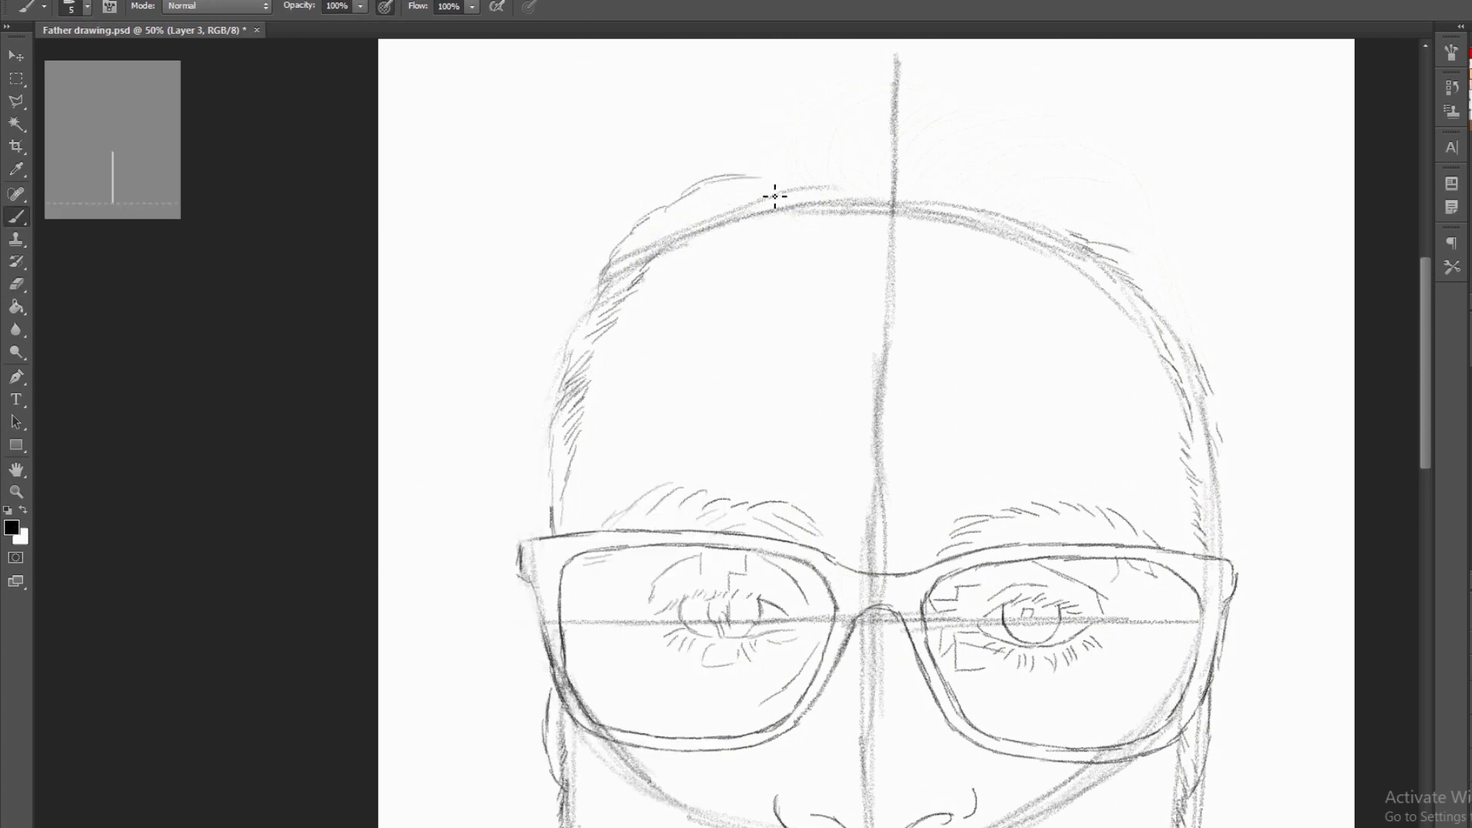
{"action": "mouse_move", "coordinate": [812, 92]}
{"action": "left_mouse_down"}
{"action": "mouse_move", "coordinate": [784, 188]}
{"action": "mouse_move", "coordinate": [974, 94]}
{"action": "left_mouse_up"}
{"action": "mouse_move", "coordinate": [929, 135]}
{"action": "left_mouse_down"}
{"action": "mouse_move", "coordinate": [1047, 115]}
{"action": "mouse_move", "coordinate": [1181, 301]}
{"action": "mouse_move", "coordinate": [1189, 361]}
{"action": "left_mouse_up"}
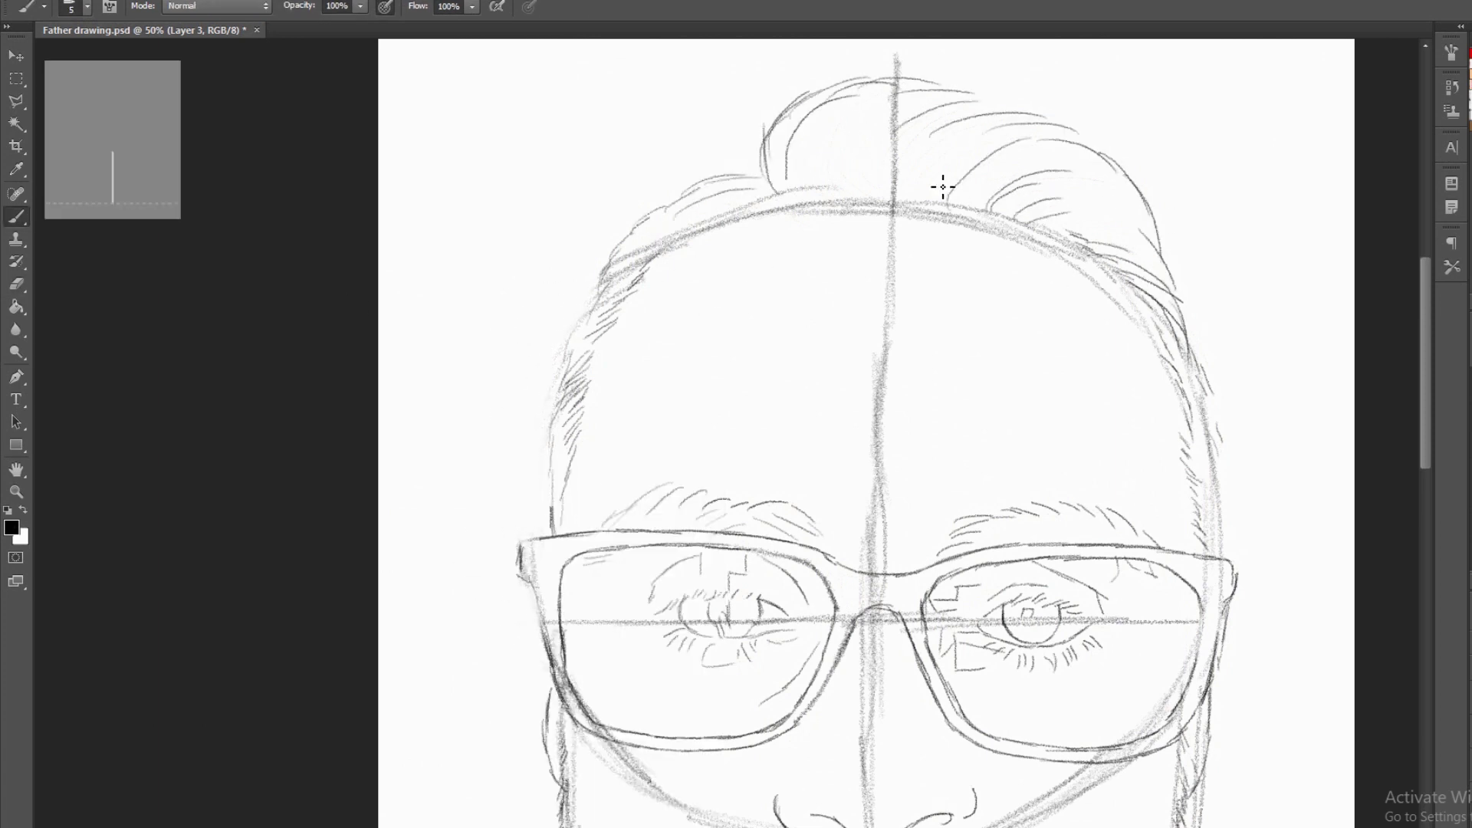
{"action": "key", "text": "e"}
{"action": "mouse_move", "coordinate": [974, 153]}
{"action": "left_mouse_down"}
{"action": "mouse_move", "coordinate": [904, 195]}
{"action": "mouse_move", "coordinate": [972, 233]}
{"action": "left_mouse_up"}
{"action": "key", "text": "b"}
{"action": "mouse_move", "coordinate": [851, 127]}
{"action": "left_mouse_down"}
{"action": "mouse_move", "coordinate": [884, 191]}
{"action": "mouse_move", "coordinate": [827, 201]}
{"action": "left_mouse_up"}
{"action": "left_click_drag", "start_coordinate": [768, 214], "coordinate": [552, 223]}
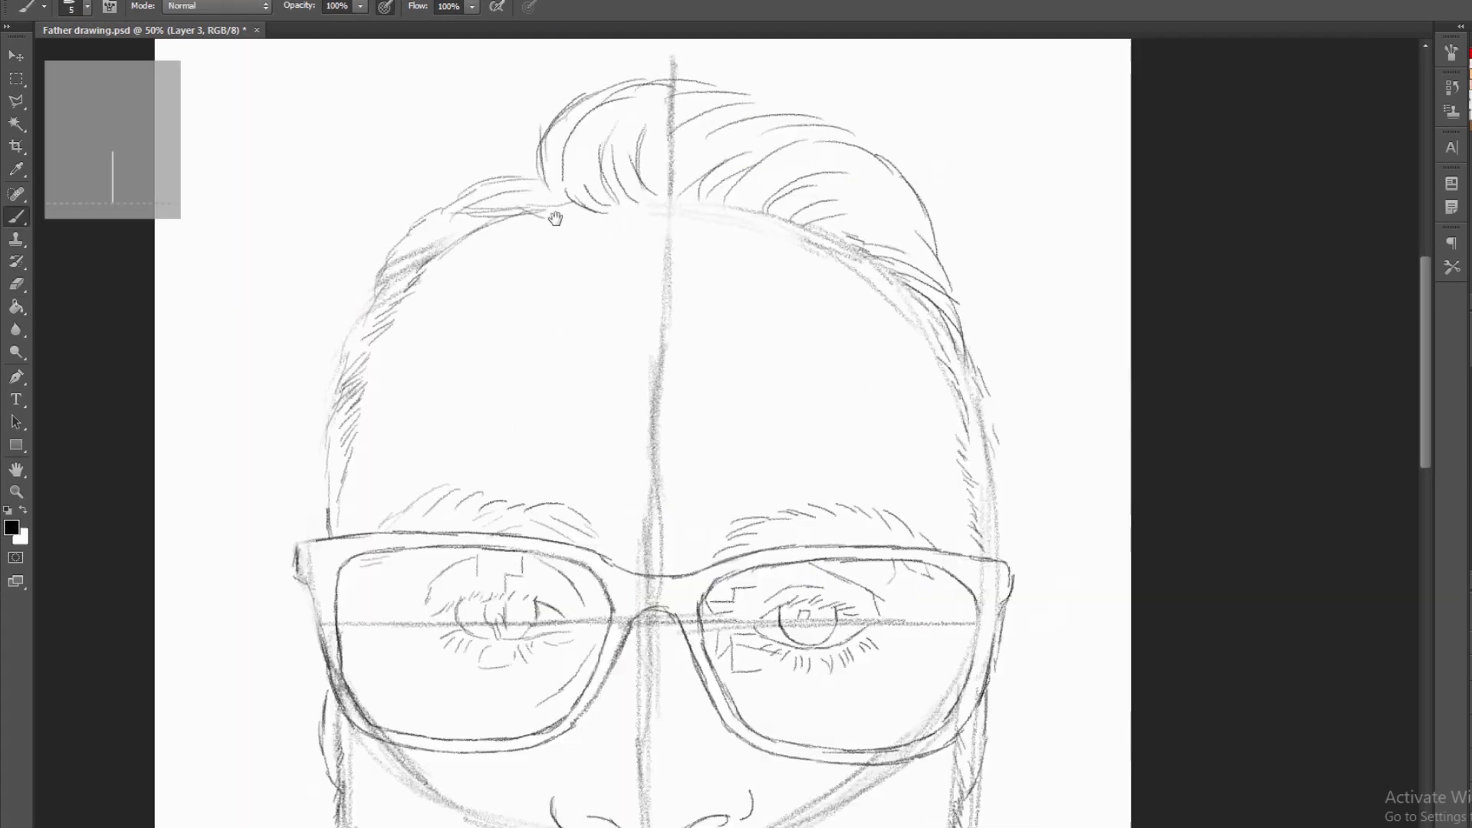
Draw the neck lines below the chin and the outer and inner shirt collar curves.
{"action": "key", "text": "z"}
{"action": "scroll", "coordinate": [800, 491], "scroll_direction": "down", "scroll_amount": 6}
{"action": "key", "text": "ctrl+plus"}
{"action": "key", "text": "b"}
{"action": "mouse_move", "coordinate": [575, 437]}
{"action": "left_mouse_down"}
{"action": "mouse_move", "coordinate": [464, 516]}
{"action": "mouse_move", "coordinate": [559, 383]}
{"action": "mouse_move", "coordinate": [306, 475]}
{"action": "left_mouse_up"}
{"action": "mouse_move", "coordinate": [430, 184]}
{"action": "left_mouse_down"}
{"action": "mouse_move", "coordinate": [565, 460]}
{"action": "mouse_move", "coordinate": [503, 389]}
{"action": "left_mouse_up"}
{"action": "mouse_move", "coordinate": [383, 430]}
{"action": "left_mouse_down"}
{"action": "mouse_move", "coordinate": [726, 552]}
{"action": "mouse_move", "coordinate": [552, 575]}
{"action": "left_mouse_up"}
{"action": "mouse_move", "coordinate": [858, 130]}
{"action": "left_mouse_down"}
{"action": "mouse_move", "coordinate": [871, 329]}
{"action": "mouse_move", "coordinate": [844, 437]}
{"action": "left_mouse_up"}
{"action": "left_click_drag", "start_coordinate": [847, 379], "coordinate": [511, 641]}
Erase a small stray mark and strengthen the left jaw line.
{"action": "left_click_drag", "start_coordinate": [514, 180], "coordinate": [767, 395]}
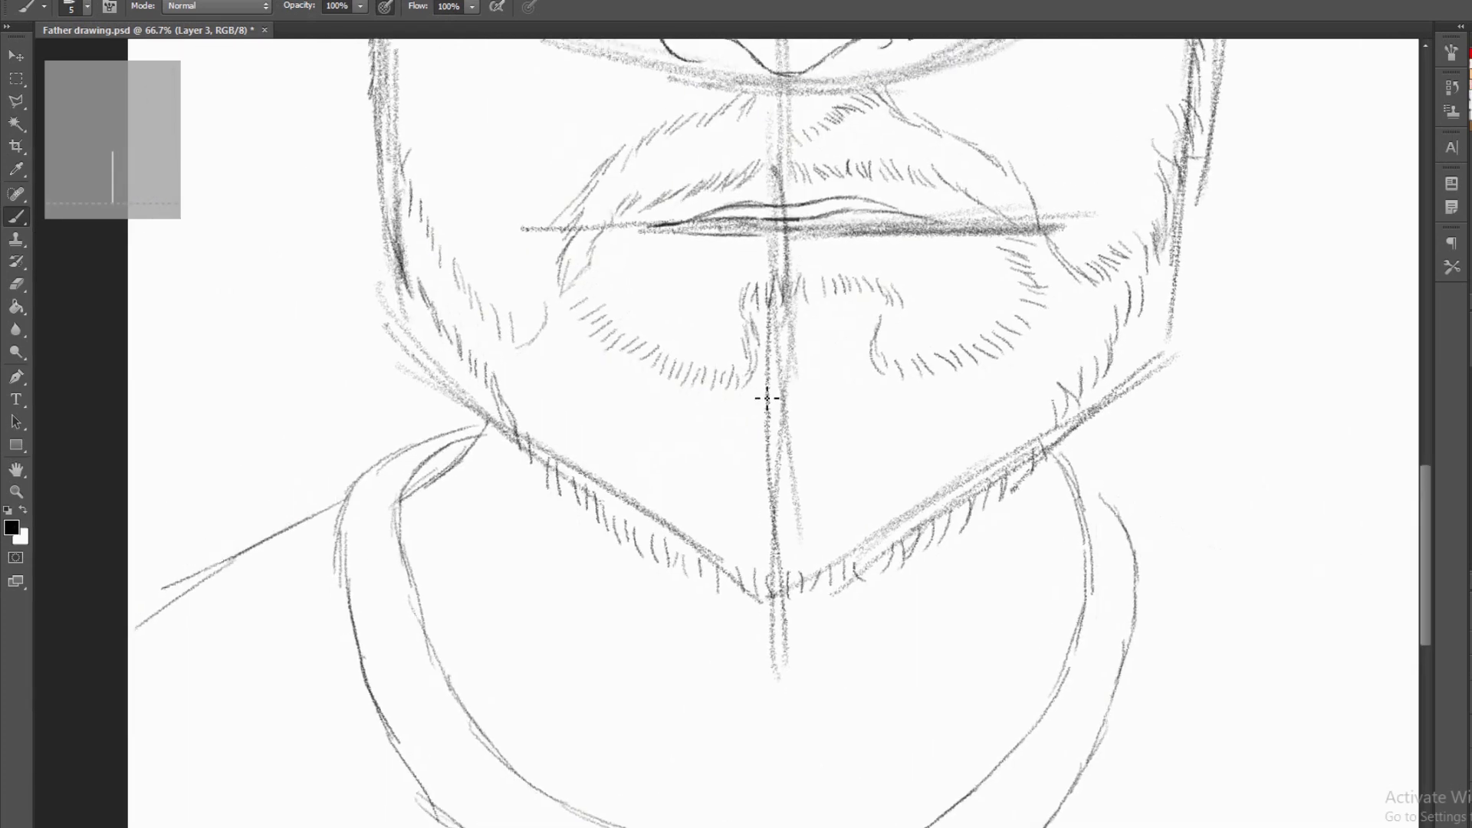
{"action": "key", "text": "e"}
{"action": "left_click_drag", "start_coordinate": [493, 444], "coordinate": [516, 493]}
{"action": "left_click_drag", "start_coordinate": [571, 579], "coordinate": [658, 723]}
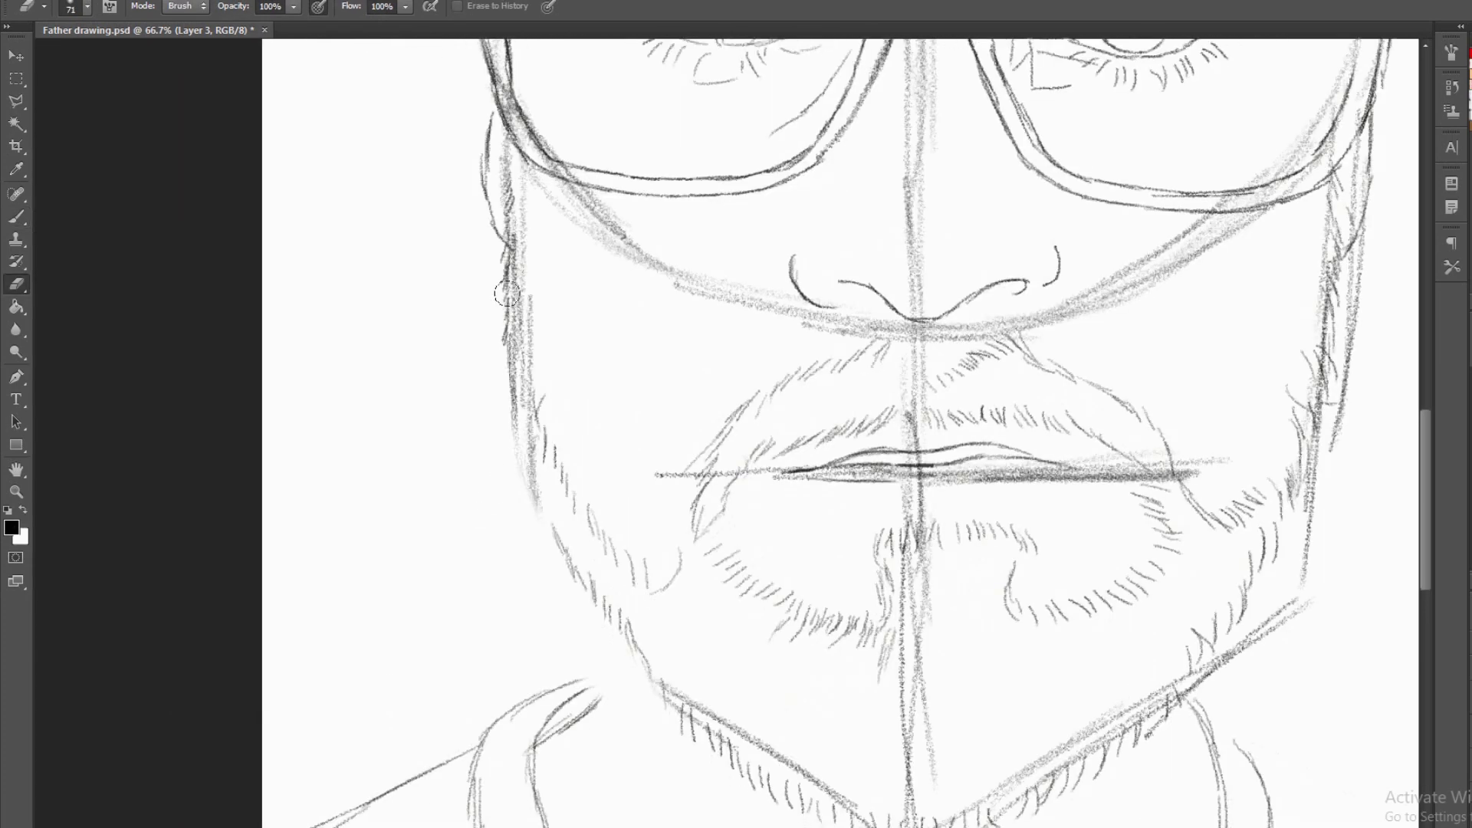
{"action": "left_click_drag", "start_coordinate": [529, 375], "coordinate": [575, 437]}
{"action": "key", "text": "b"}
{"action": "mouse_move", "coordinate": [585, 502]}
{"action": "left_mouse_down"}
{"action": "mouse_move", "coordinate": [670, 690]}
{"action": "mouse_move", "coordinate": [603, 580]}
{"action": "left_mouse_up"}
{"action": "mouse_move", "coordinate": [922, 824]}
{"action": "left_mouse_down"}
{"action": "mouse_move", "coordinate": [842, 746]}
{"action": "mouse_move", "coordinate": [776, 246]}
{"action": "left_mouse_up"}
Erase the centre guideline crossing the glasses bridge and zoom in on the glasses.
{"action": "key", "text": "e"}
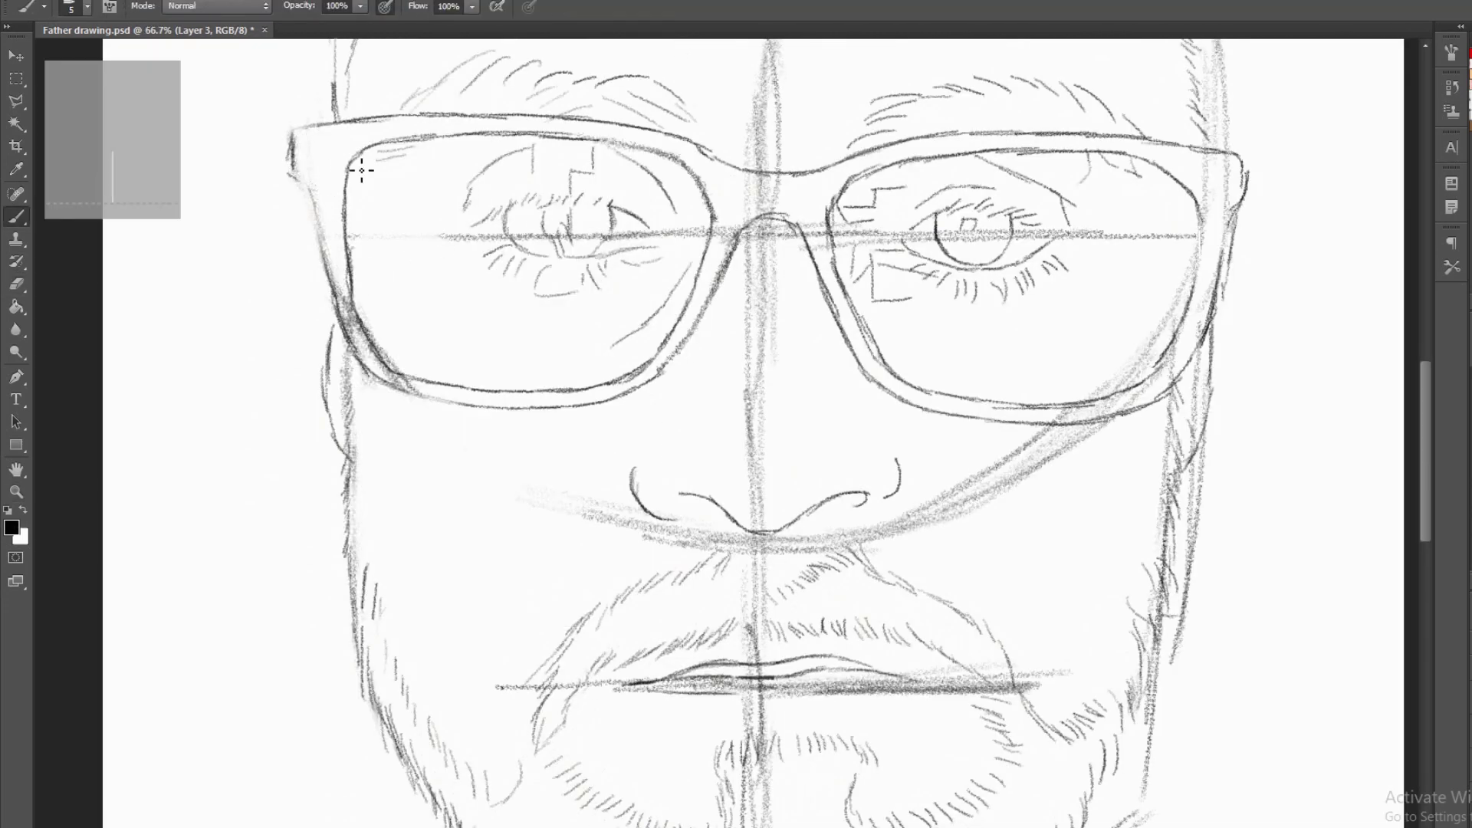
{"action": "scroll", "coordinate": [661, 244], "scroll_direction": "down", "scroll_amount": 2}
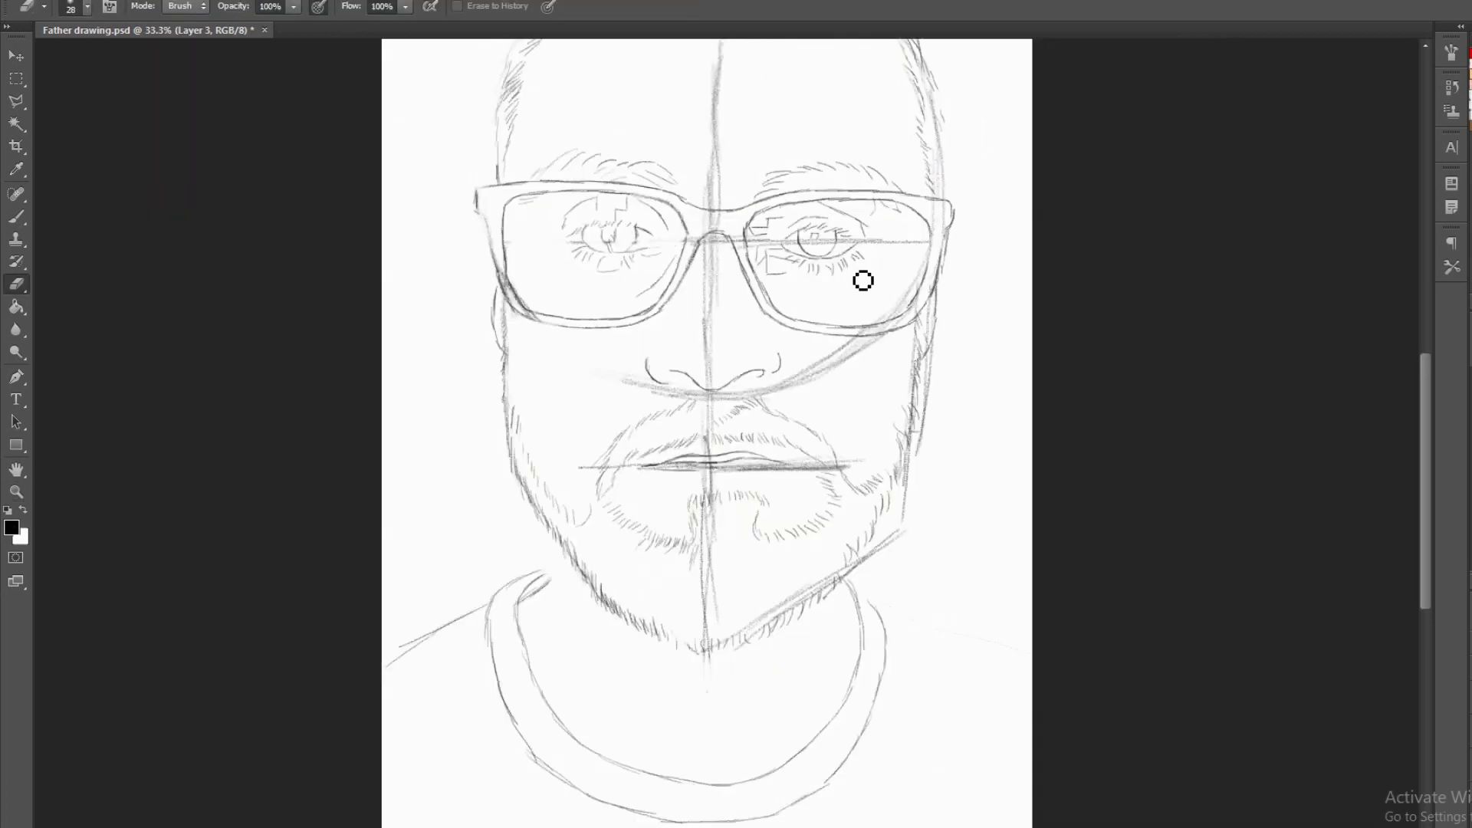
{"action": "key", "text": "b"}
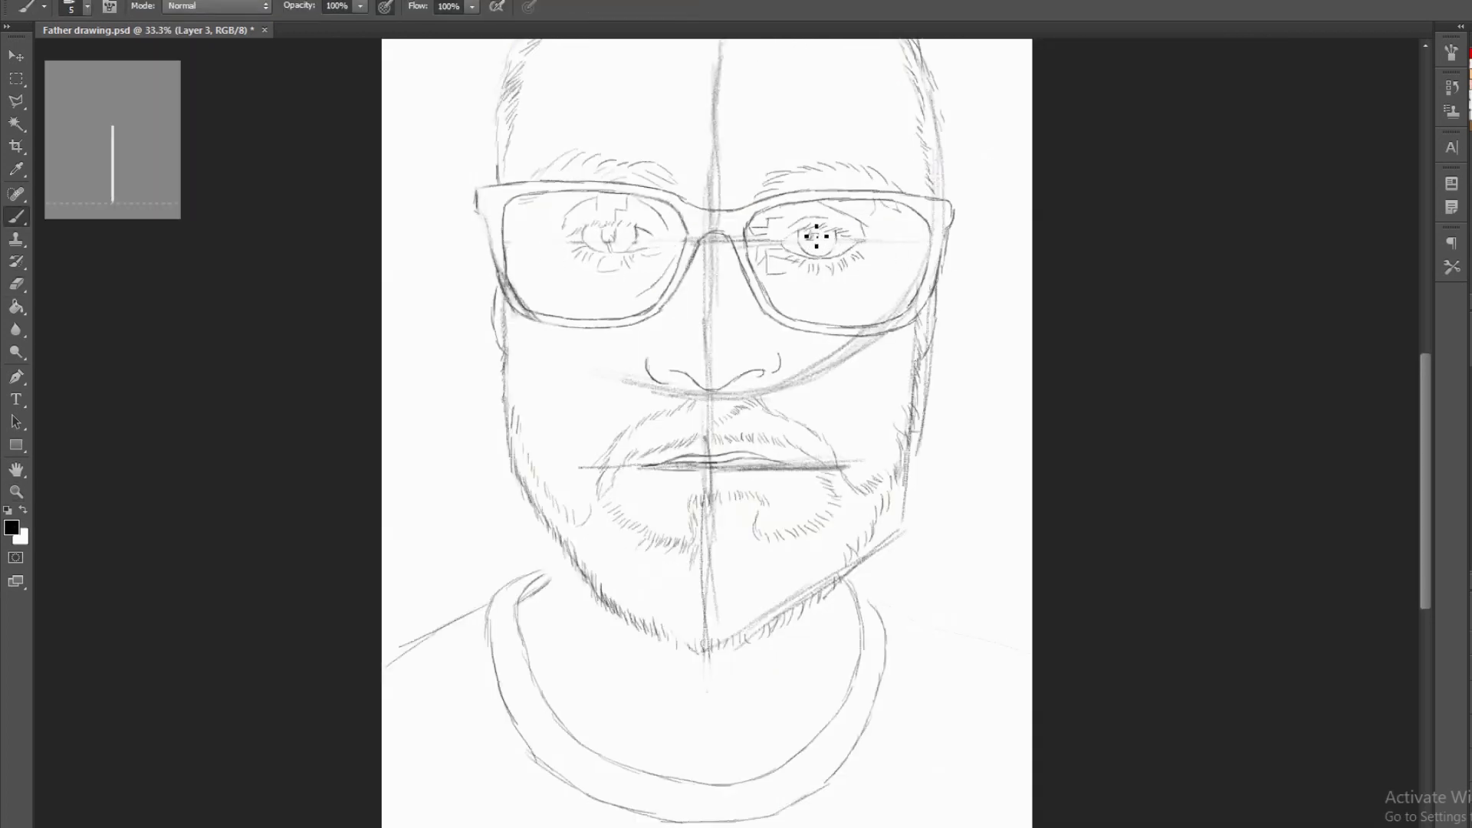
{"action": "key", "text": "e"}
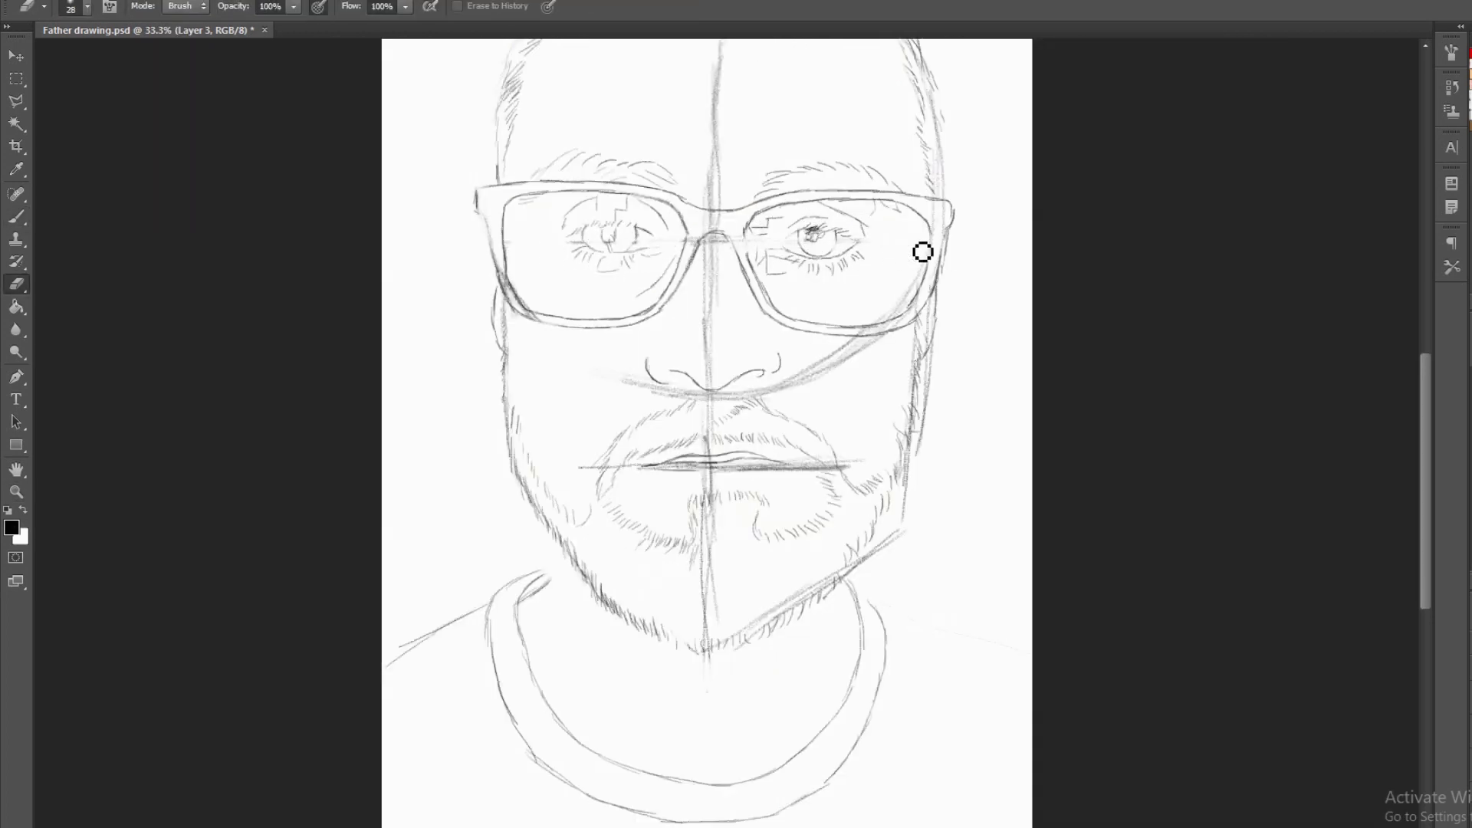
{"action": "left_click_drag", "start_coordinate": [680, 254], "coordinate": [729, 212]}
{"action": "key", "text": "ctrl+plus"}
{"action": "key", "text": "b"}
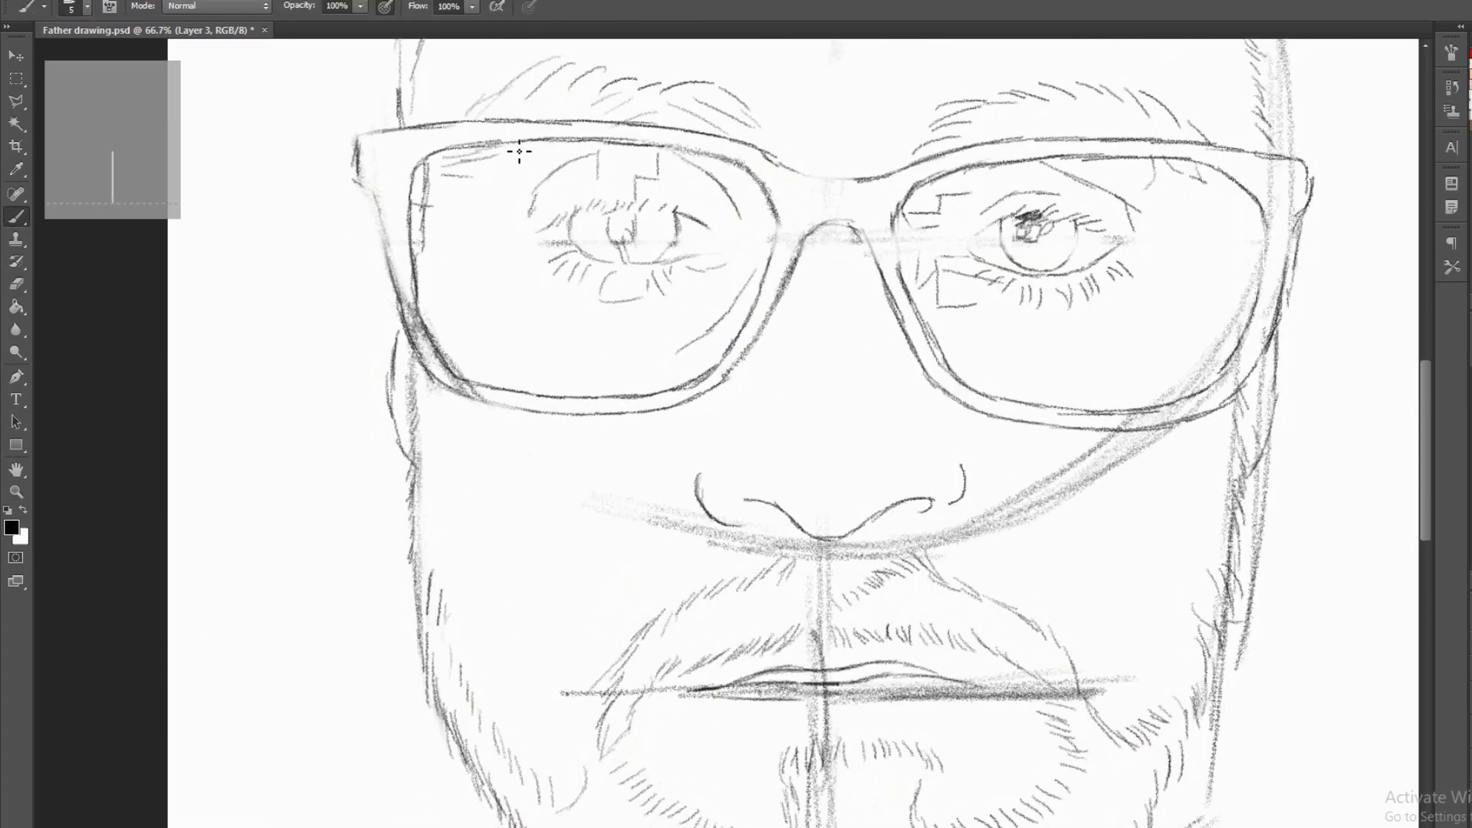
{"action": "scroll", "coordinate": [868, 250], "scroll_direction": "right", "scroll_amount": 2}
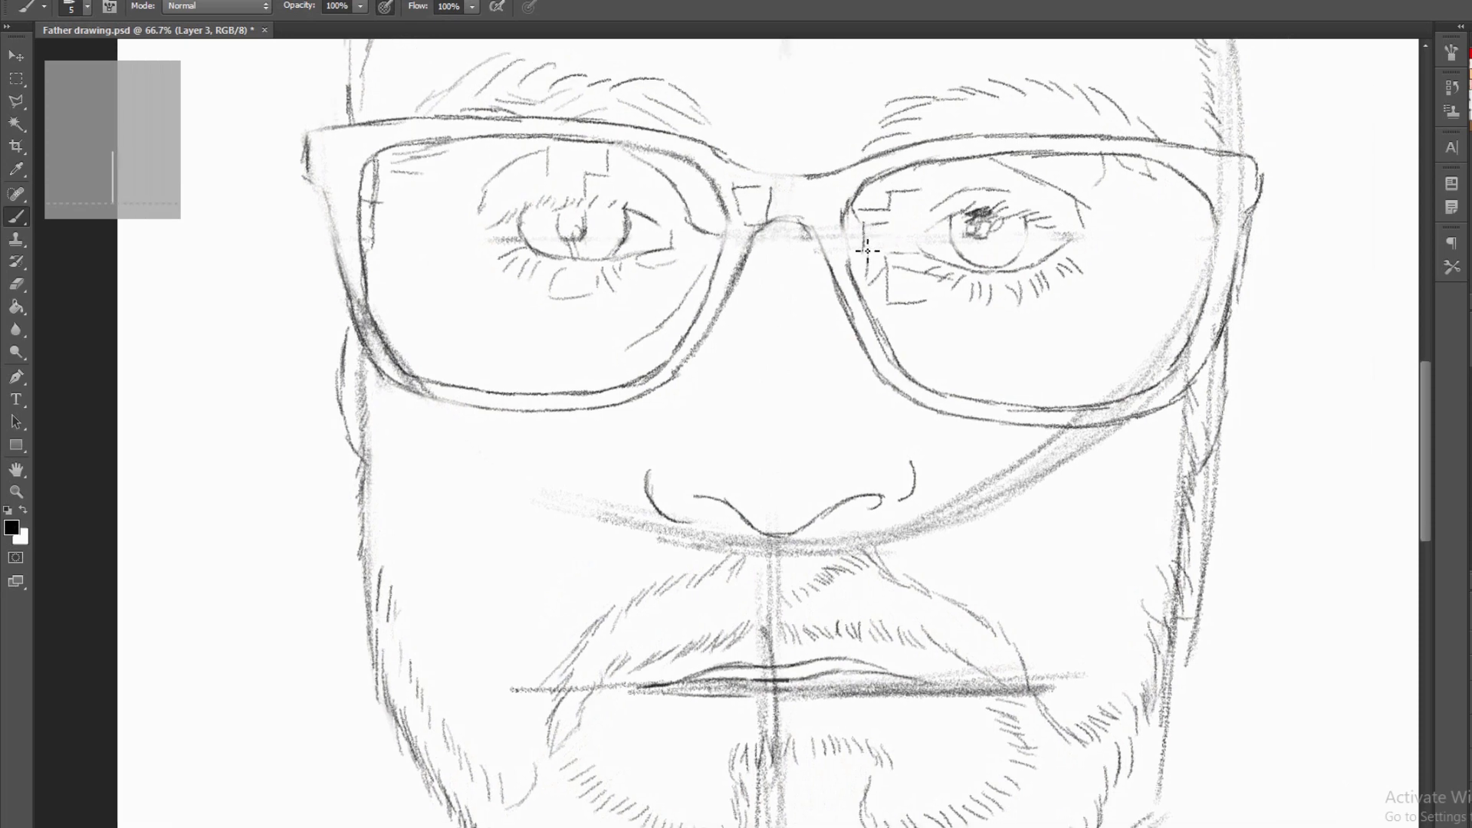
{"action": "scroll", "coordinate": [993, 199], "scroll_direction": "down", "scroll_amount": 2}
Erase the horizontal mouth guide and the lower-right diagonal guide, enlarging the eraser to 57 px.
{"action": "key", "text": "e"}
{"action": "key", "text": "ctrl+minus"}
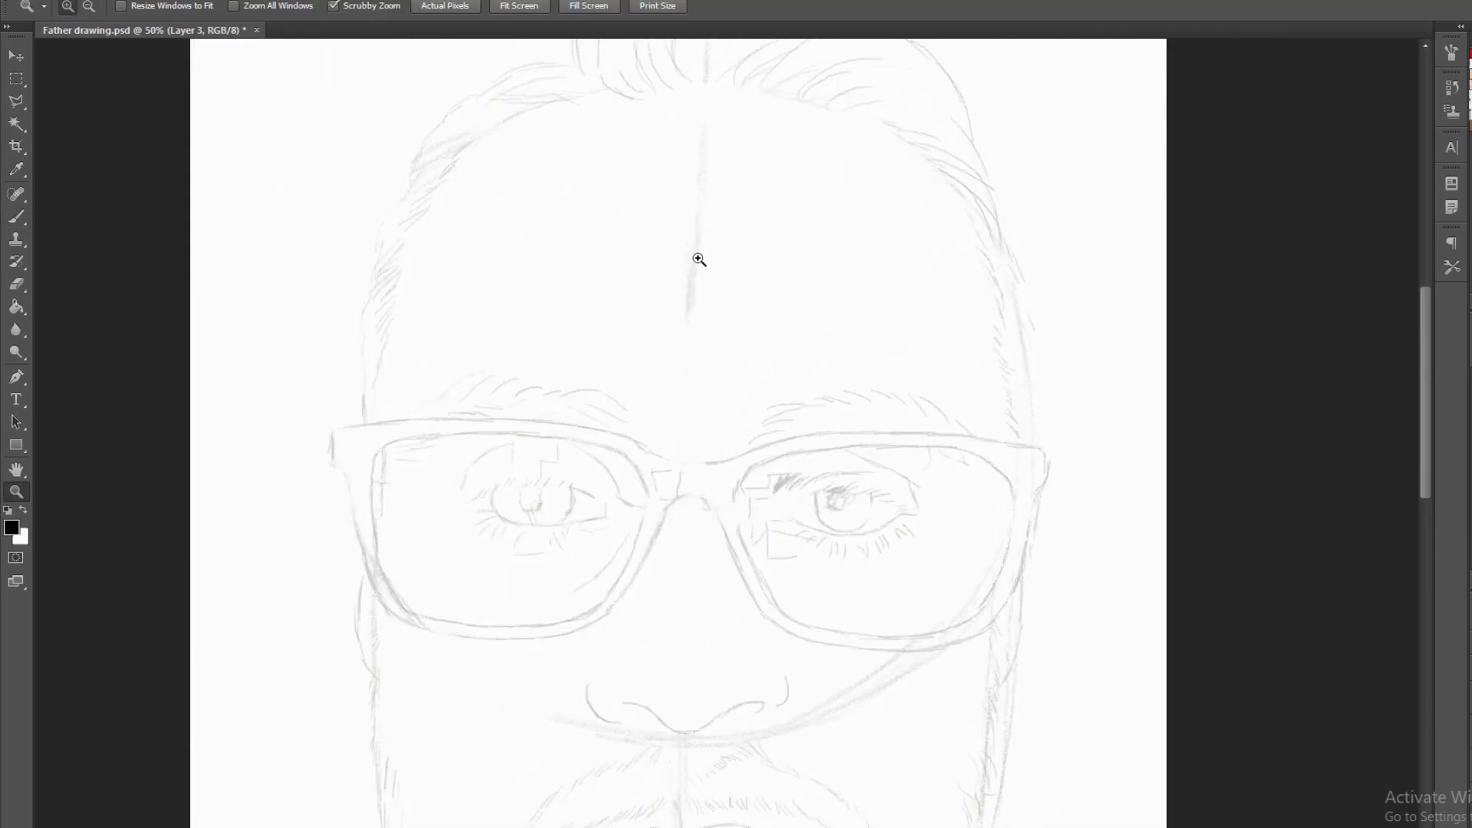
{"action": "key", "text": "ctrl+minus"}
{"action": "key", "text": "ctrl+plus"}
{"action": "scroll", "coordinate": [721, 184], "scroll_direction": "up", "scroll_amount": 3}
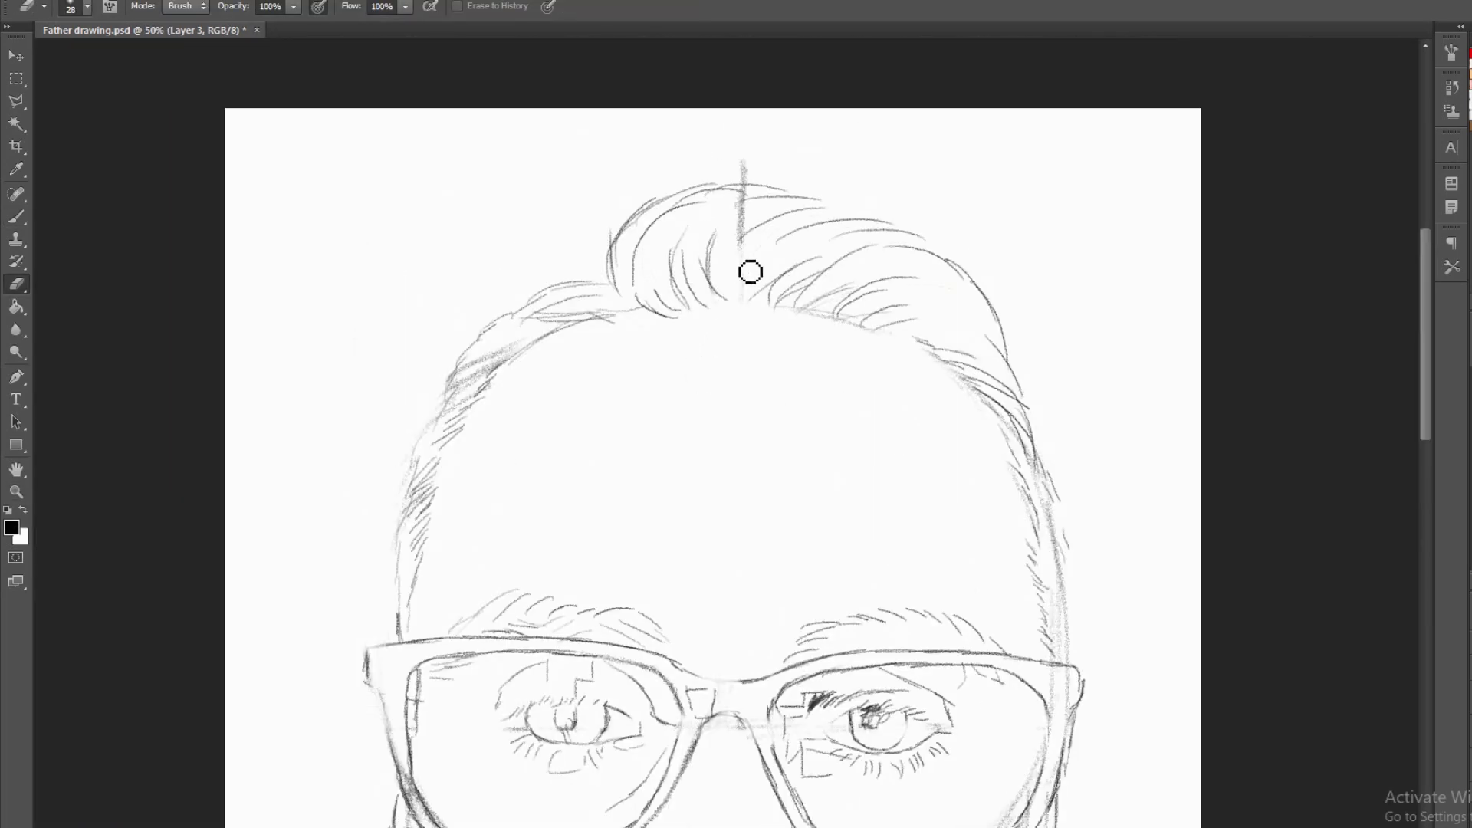
{"action": "key", "text": "ctrl+minus"}
{"action": "key", "text": "b"}
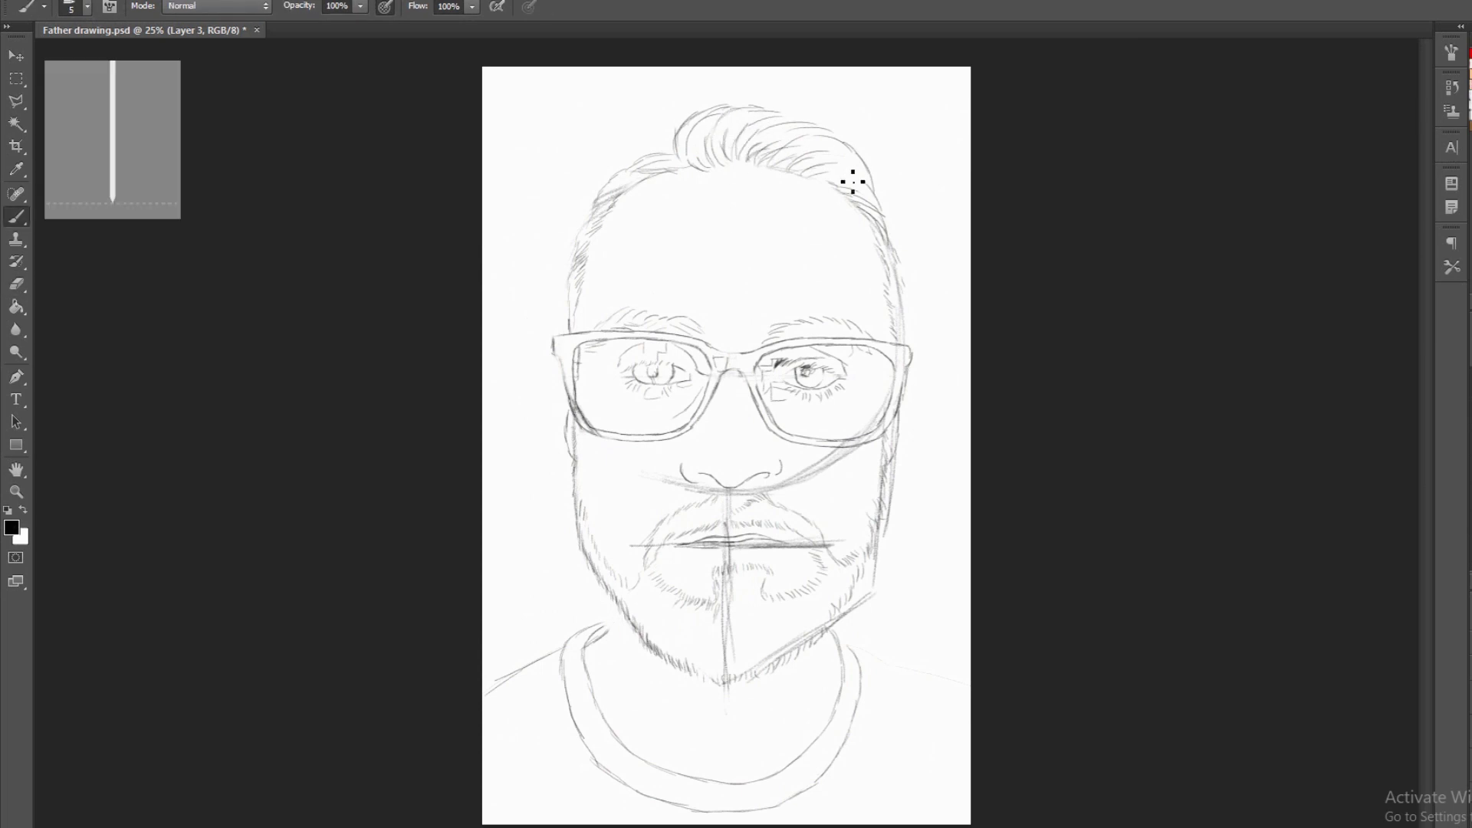
{"action": "key", "text": "e"}
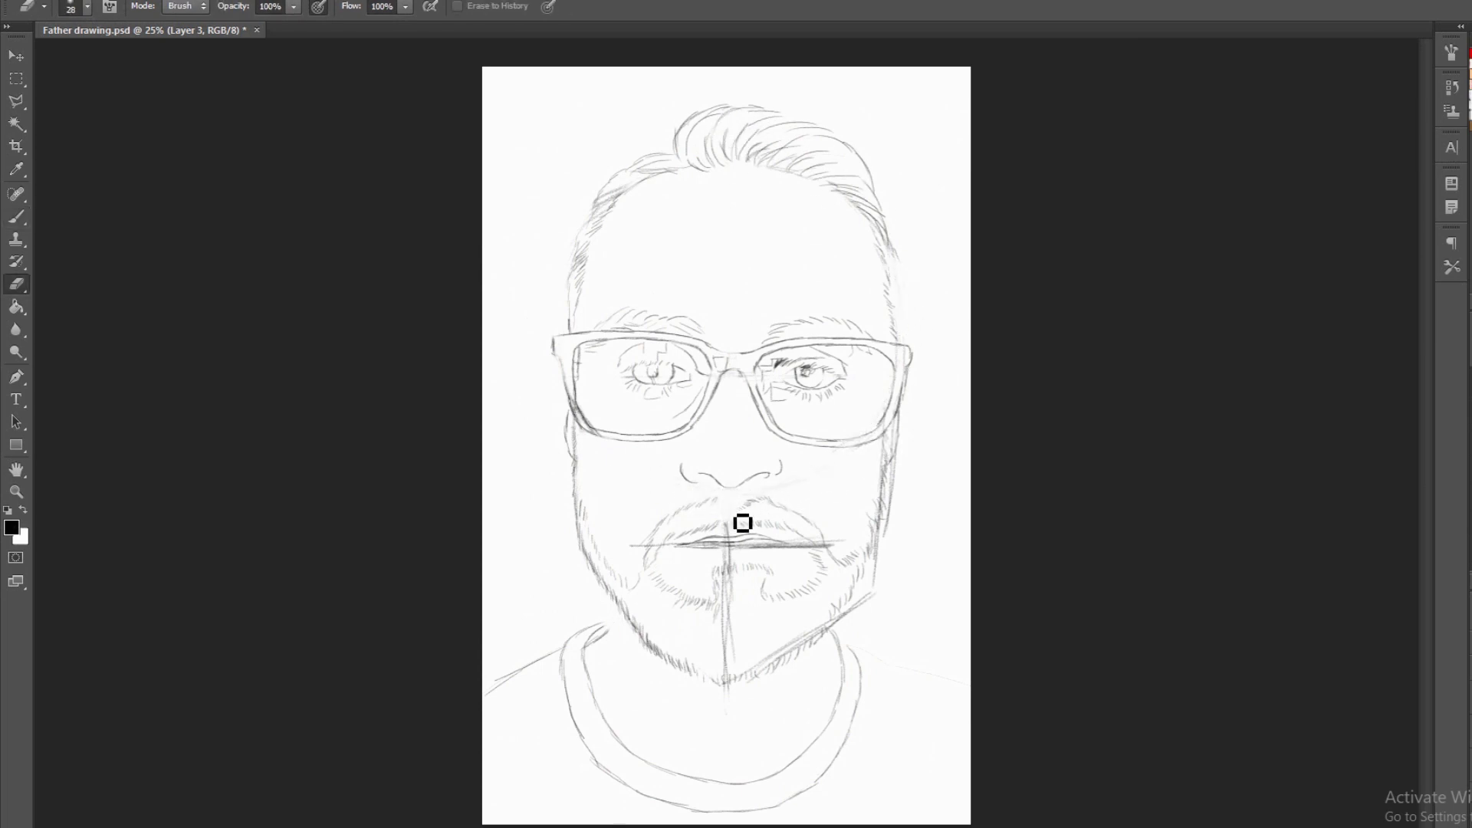
{"action": "mouse_move", "coordinate": [742, 523]}
{"action": "left_mouse_down"}
{"action": "mouse_move", "coordinate": [769, 555]}
{"action": "mouse_move", "coordinate": [647, 549]}
{"action": "left_mouse_up"}
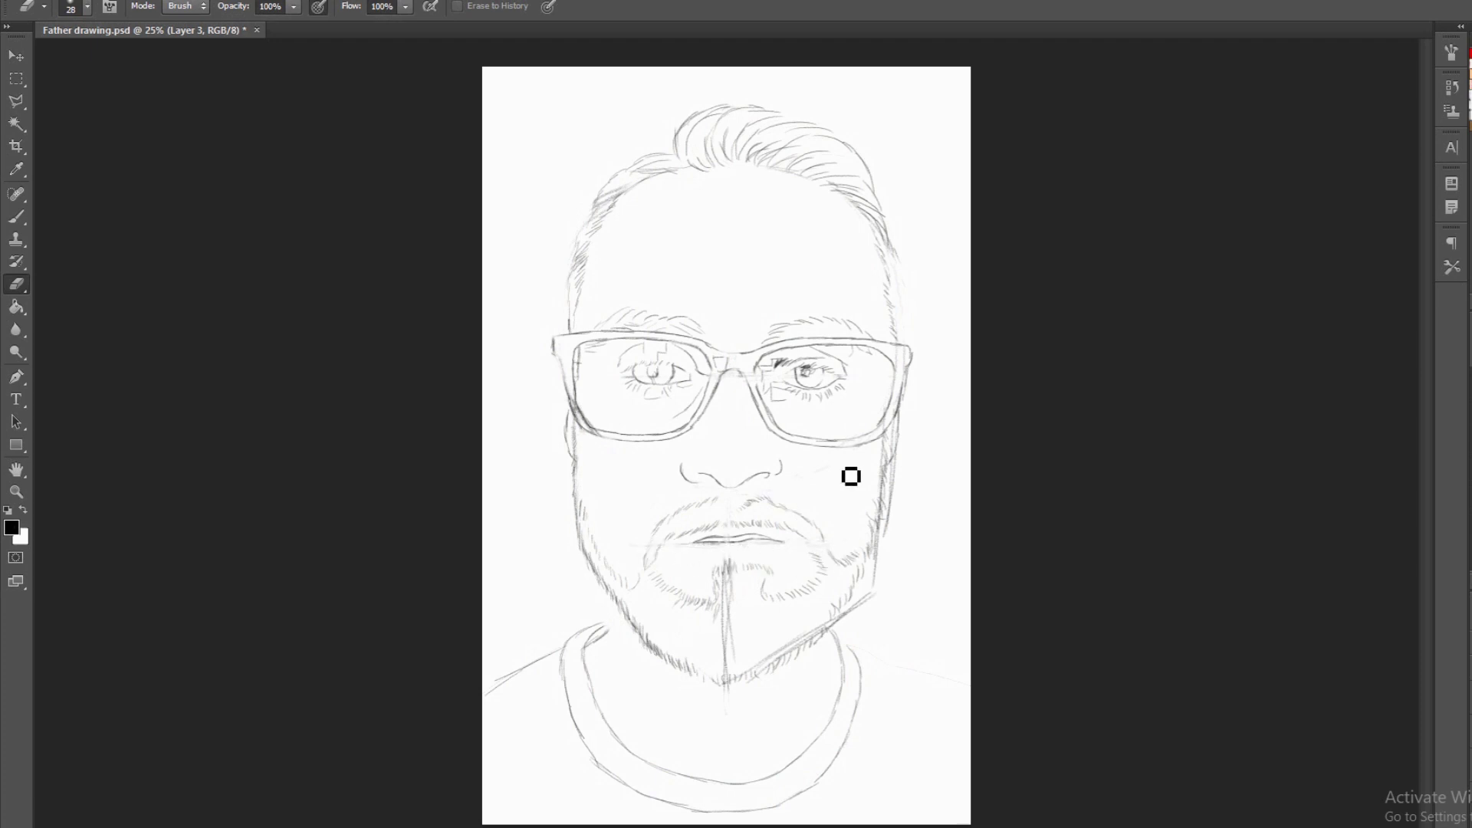
{"action": "right_click", "coordinate": [890, 537]}
{"action": "left_click_drag", "start_coordinate": [943, 499], "coordinate": [966, 499]}
{"action": "left_click_drag", "start_coordinate": [874, 595], "coordinate": [766, 510]}
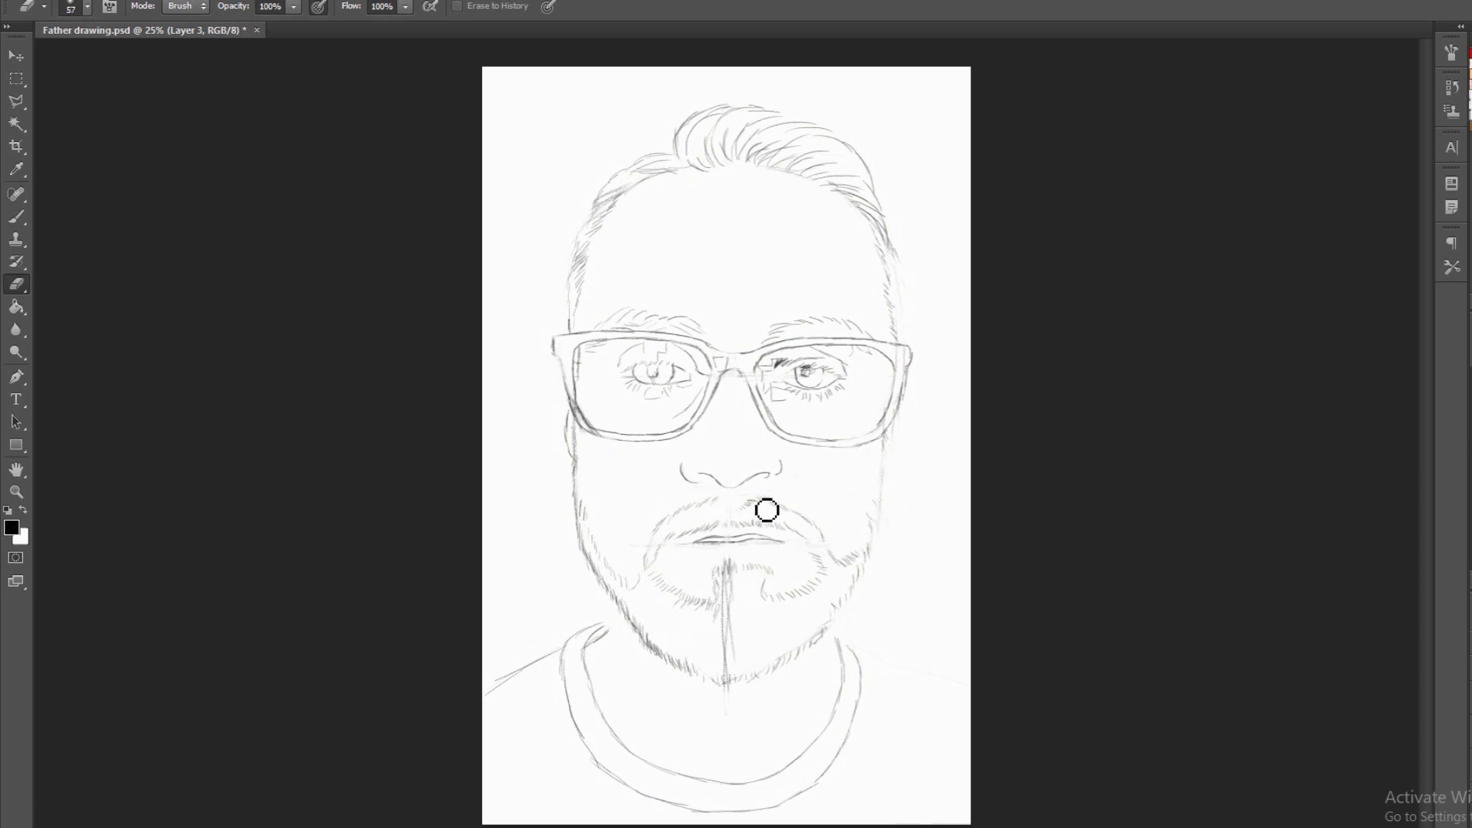
Erase the lower chin guide line and draw a dark stroke along the lip line.
{"action": "key", "text": "b"}
{"action": "key", "text": "e"}
{"action": "left_click_drag", "start_coordinate": [727, 648], "coordinate": [723, 718]}
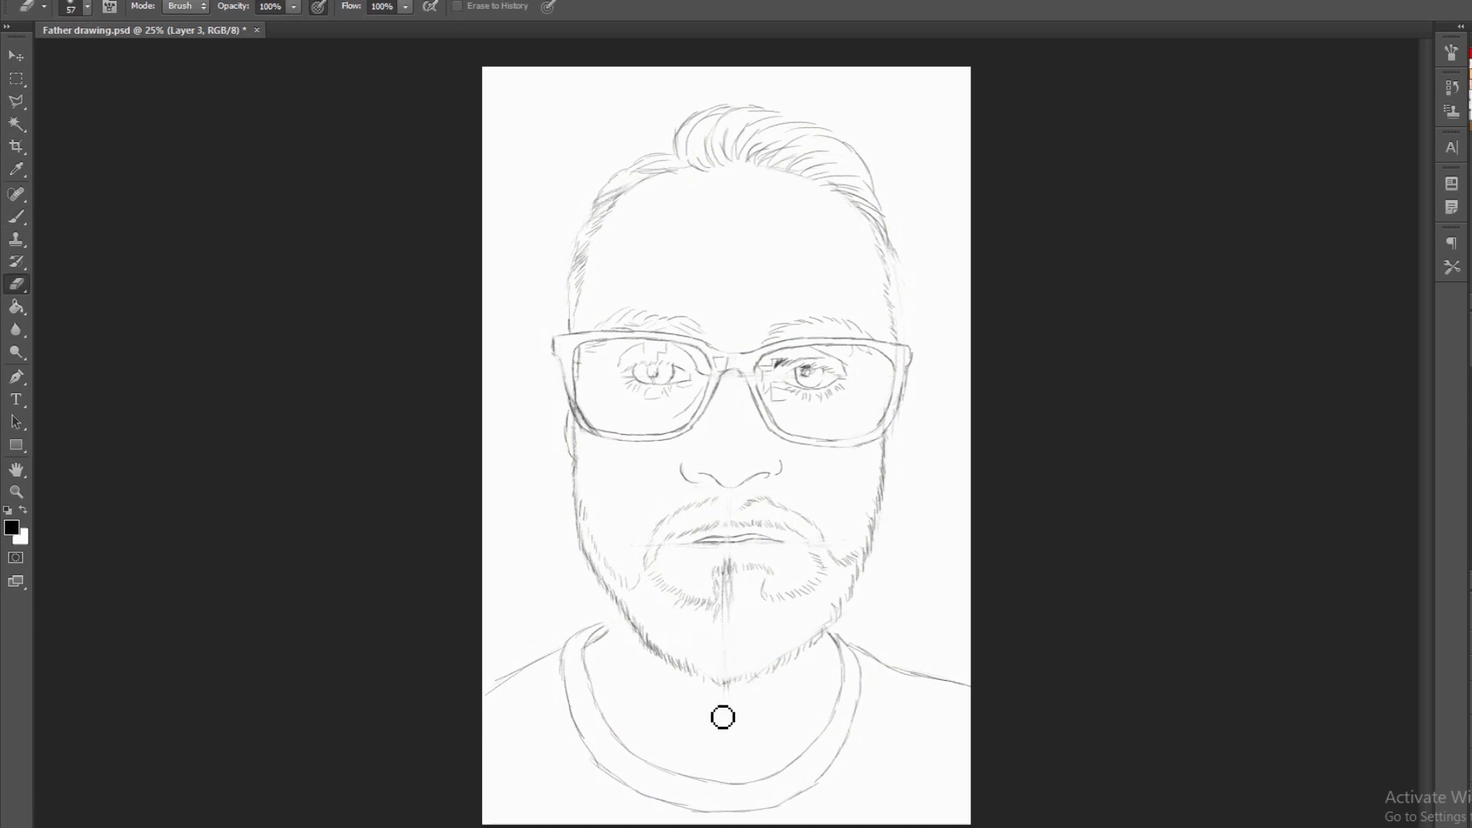
{"action": "key", "text": "b"}
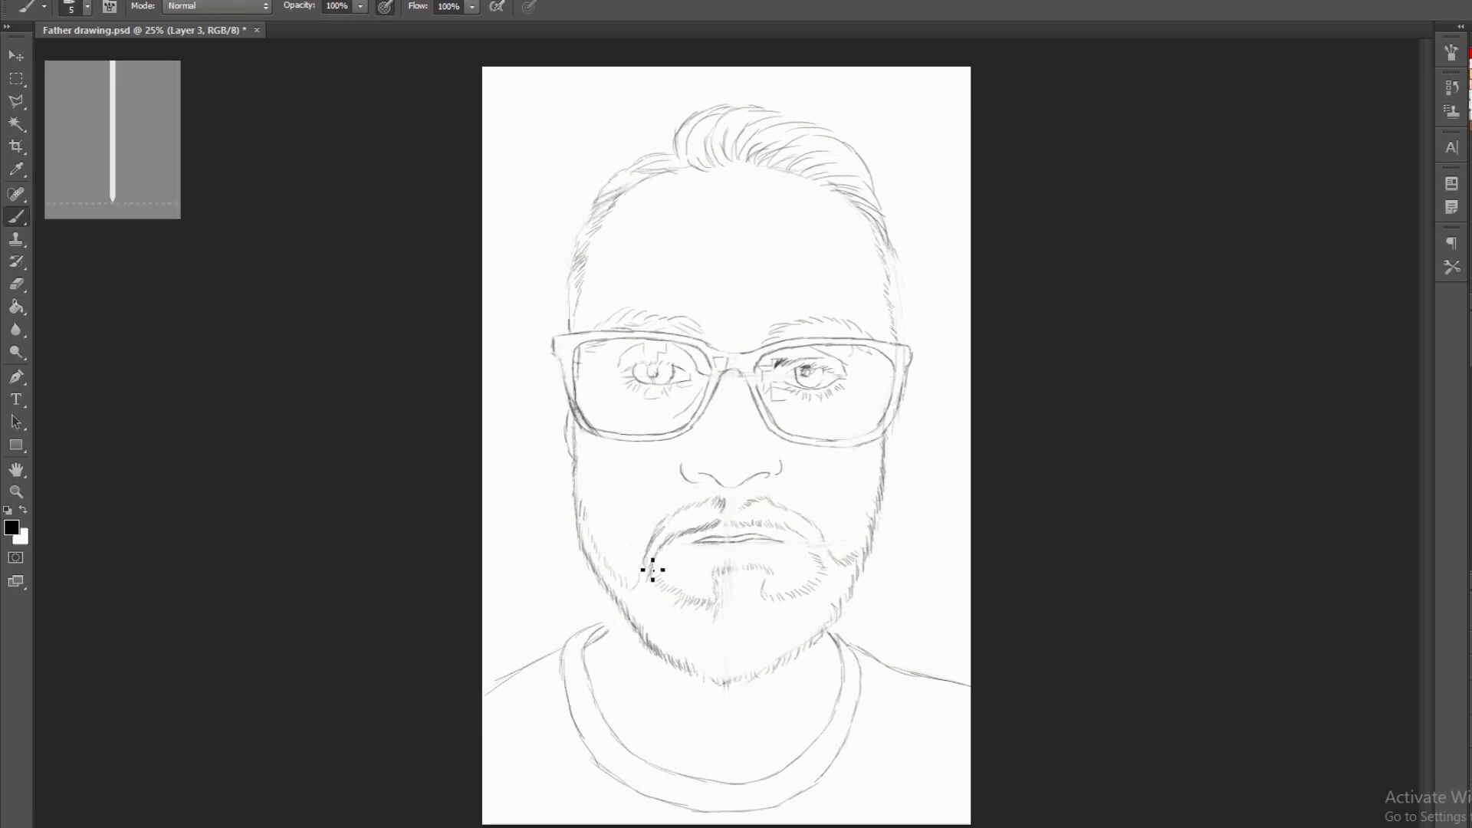
{"action": "scroll", "coordinate": [701, 540], "scroll_direction": "up", "scroll_amount": 3}
{"action": "left_click_drag", "start_coordinate": [627, 551], "coordinate": [711, 554]}
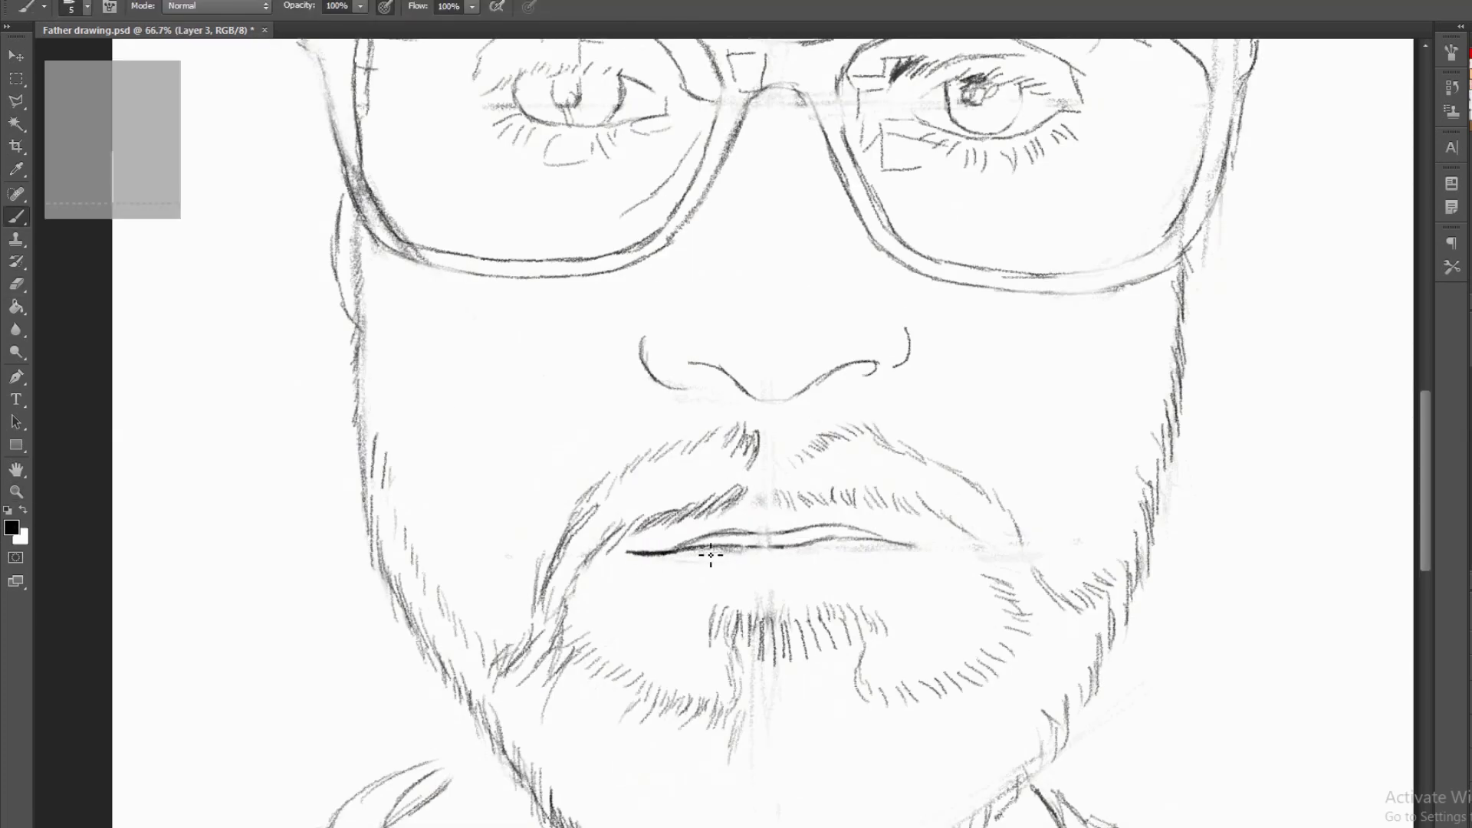
Zoom in to 200% on the left eye behind the glasses.
{"action": "key", "text": "z"}
{"action": "scroll", "coordinate": [953, 487], "scroll_direction": "down", "scroll_amount": 3}
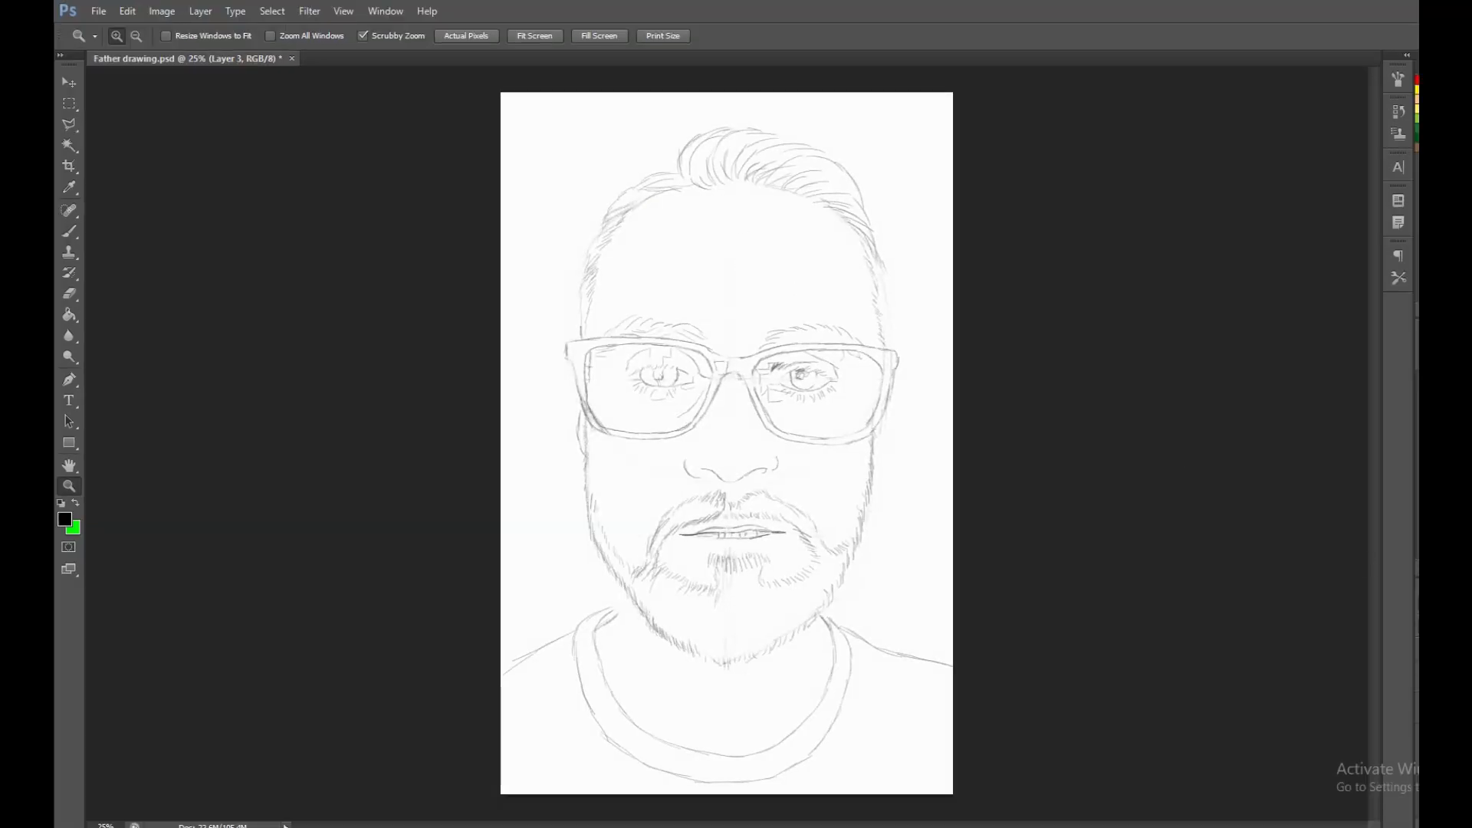
{"action": "left_click", "coordinate": [648, 341]}
{"action": "left_click", "coordinate": [682, 399]}
{"action": "left_click", "coordinate": [715, 449]}
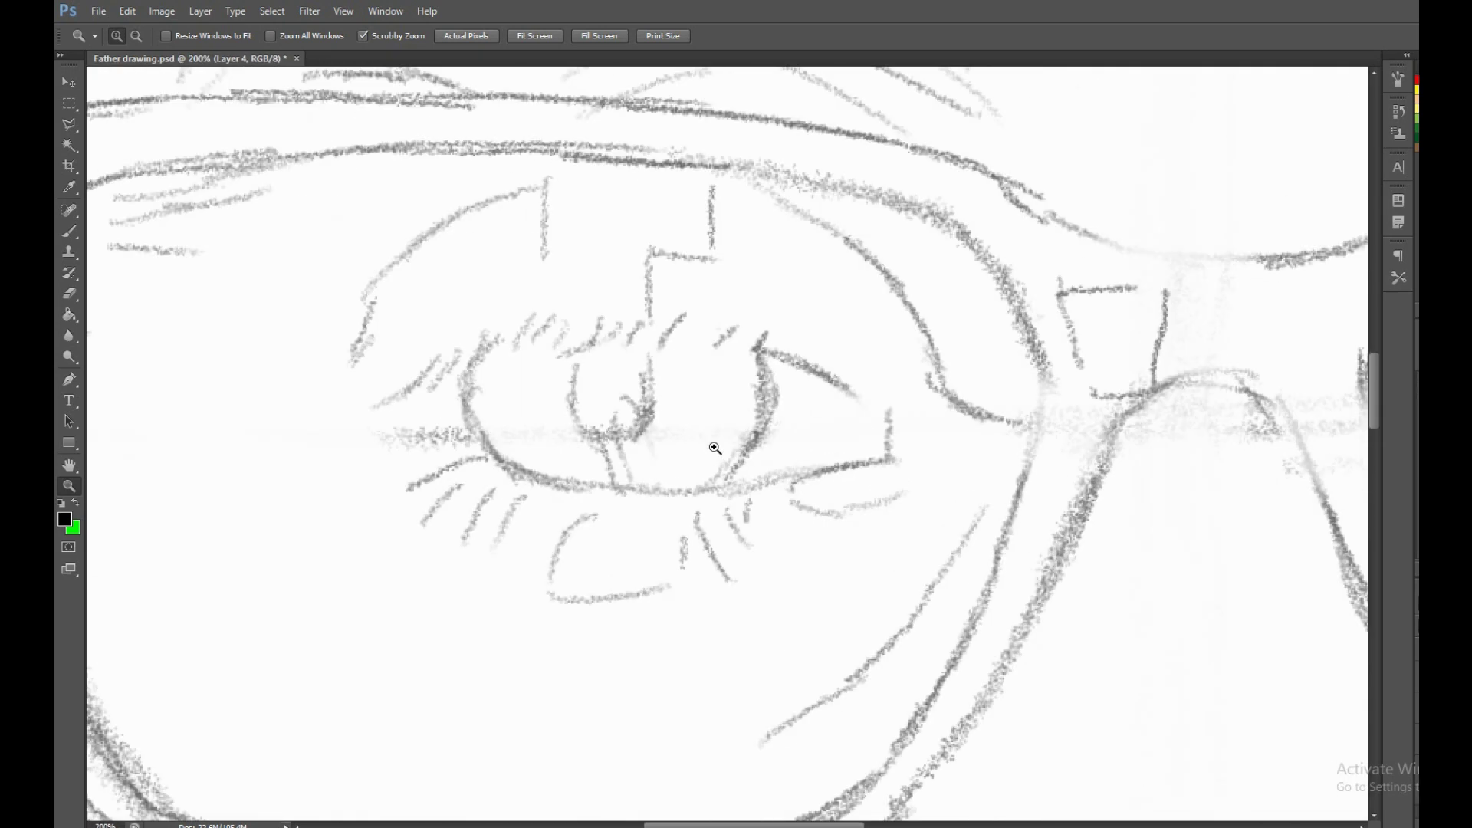
{"action": "key", "text": "b"}
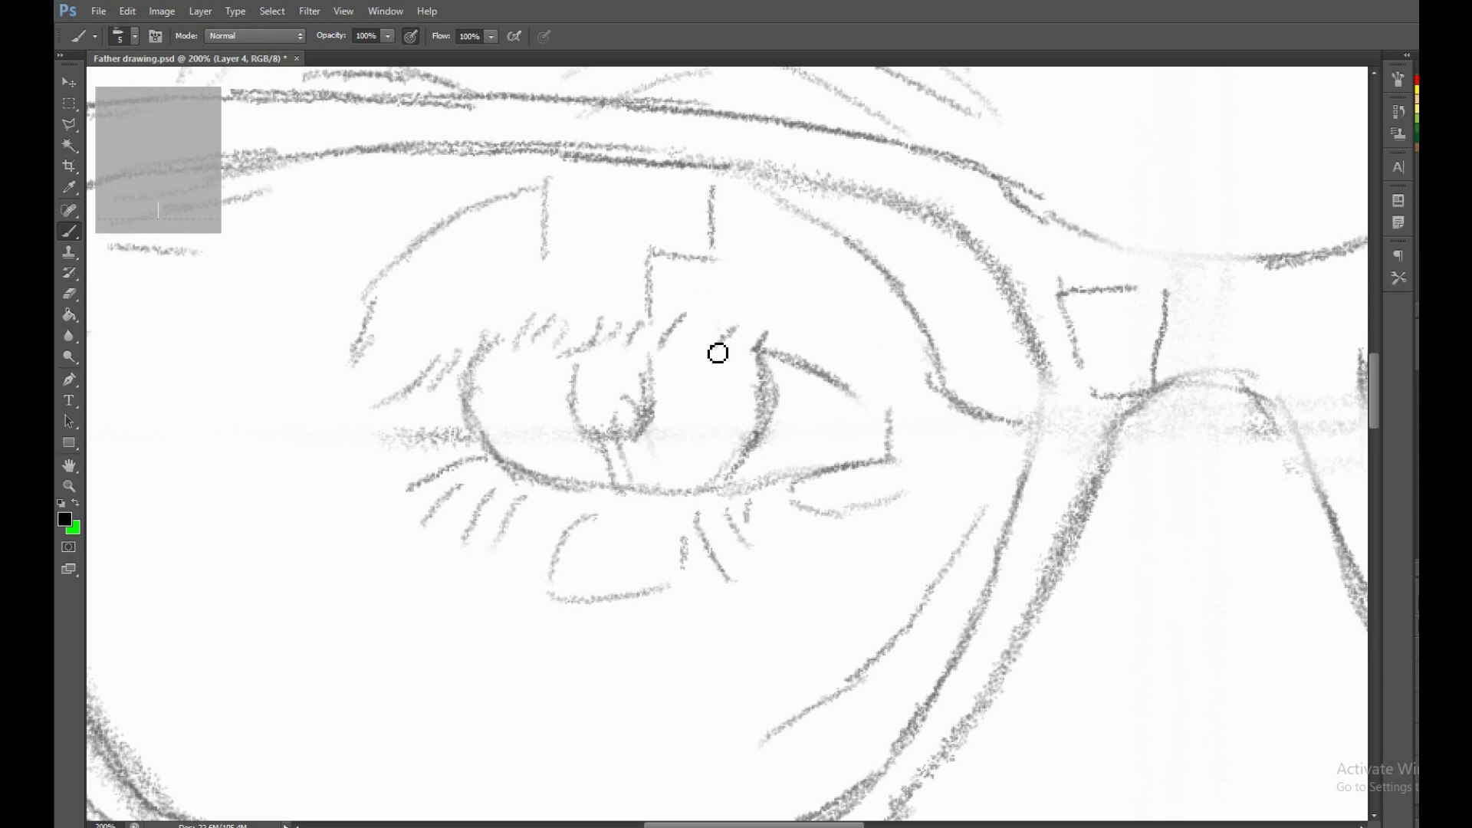
{"action": "right_click", "coordinate": [718, 353]}
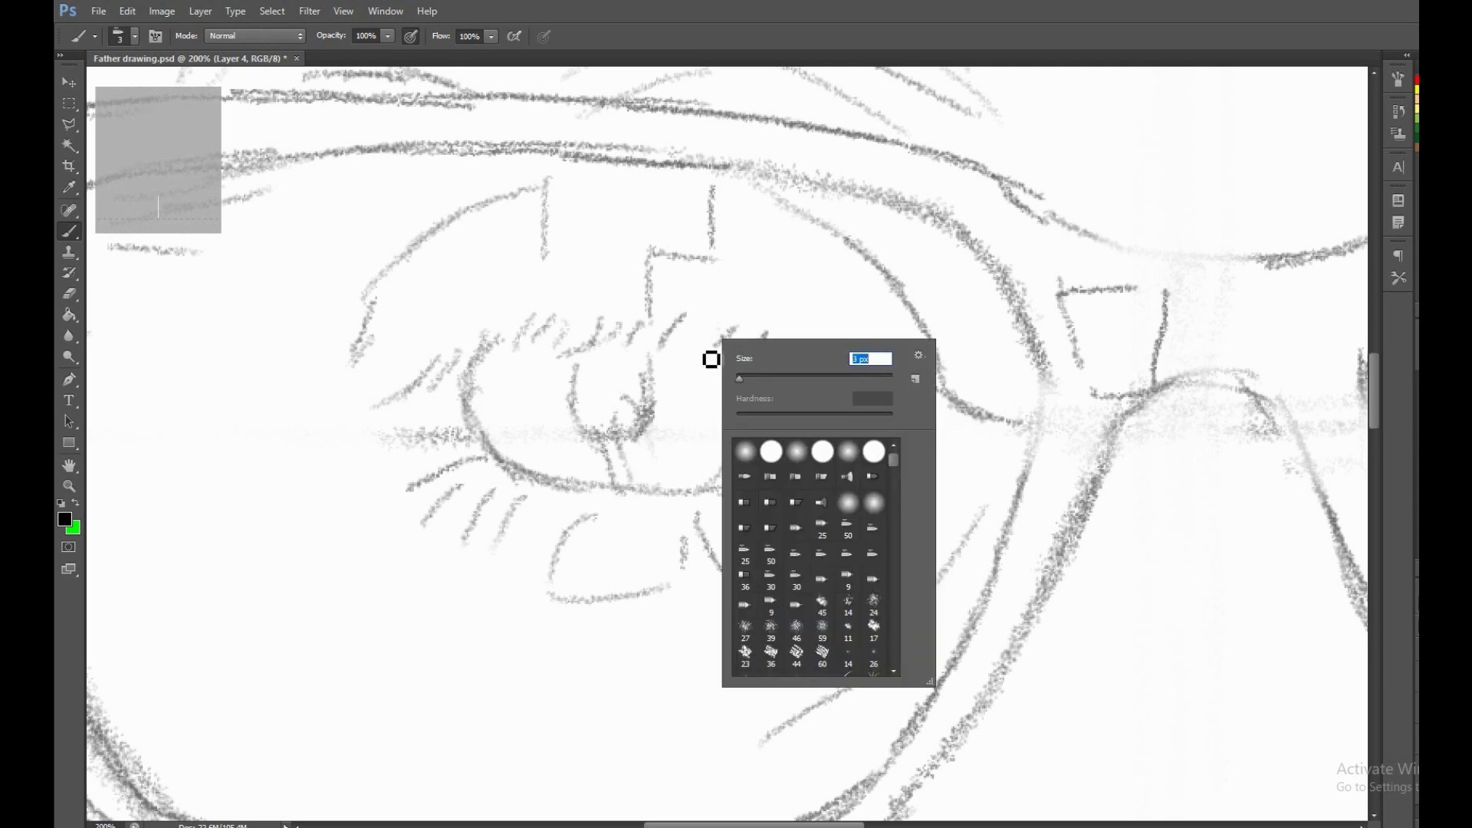
With a 3 px brush, ink the lashes, outer corner, lower lid, iris curve and pupil dark.
{"action": "key", "text": "Return"}
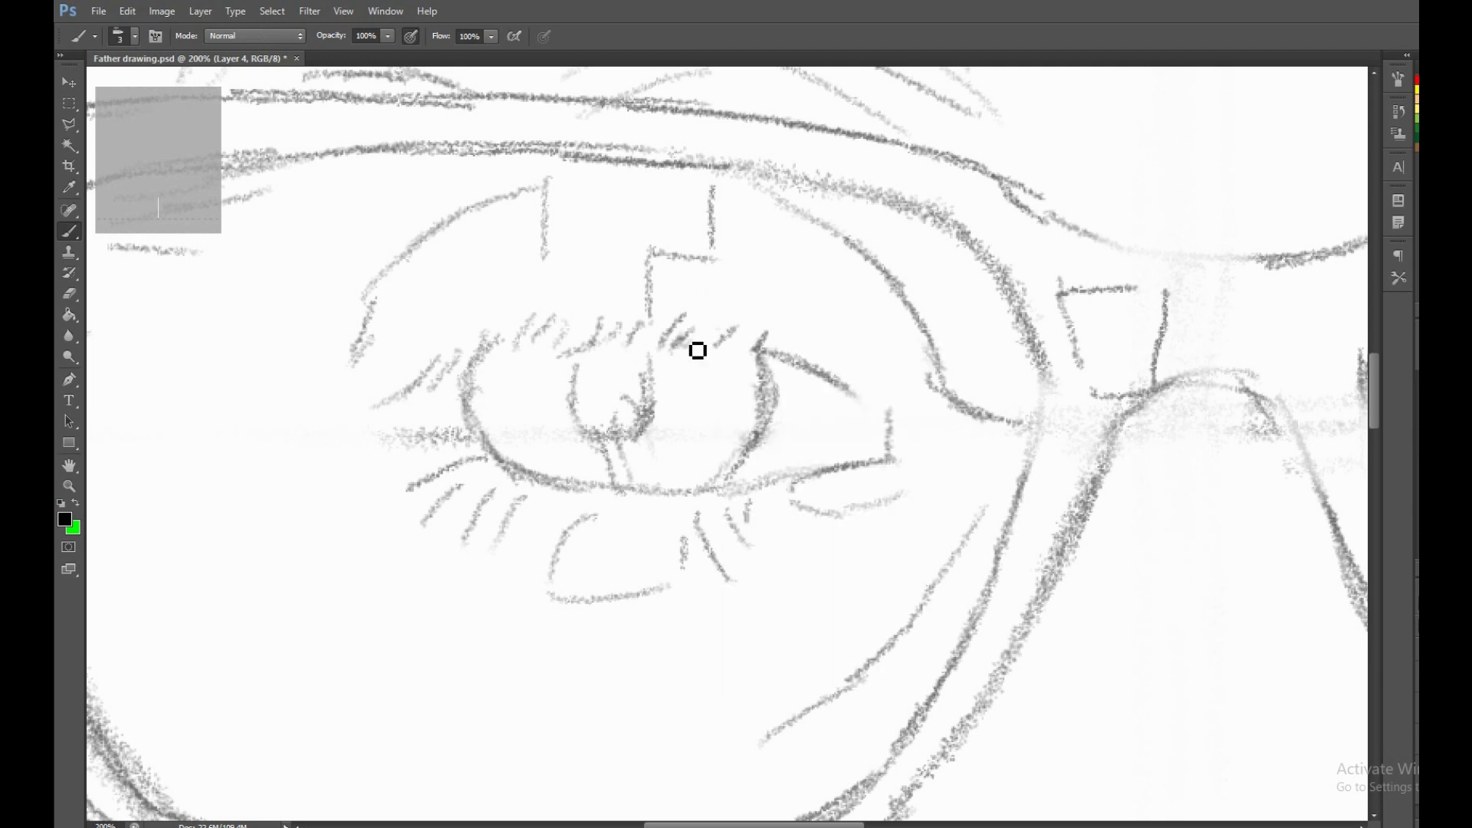
{"action": "left_click_drag", "start_coordinate": [704, 353], "coordinate": [756, 344]}
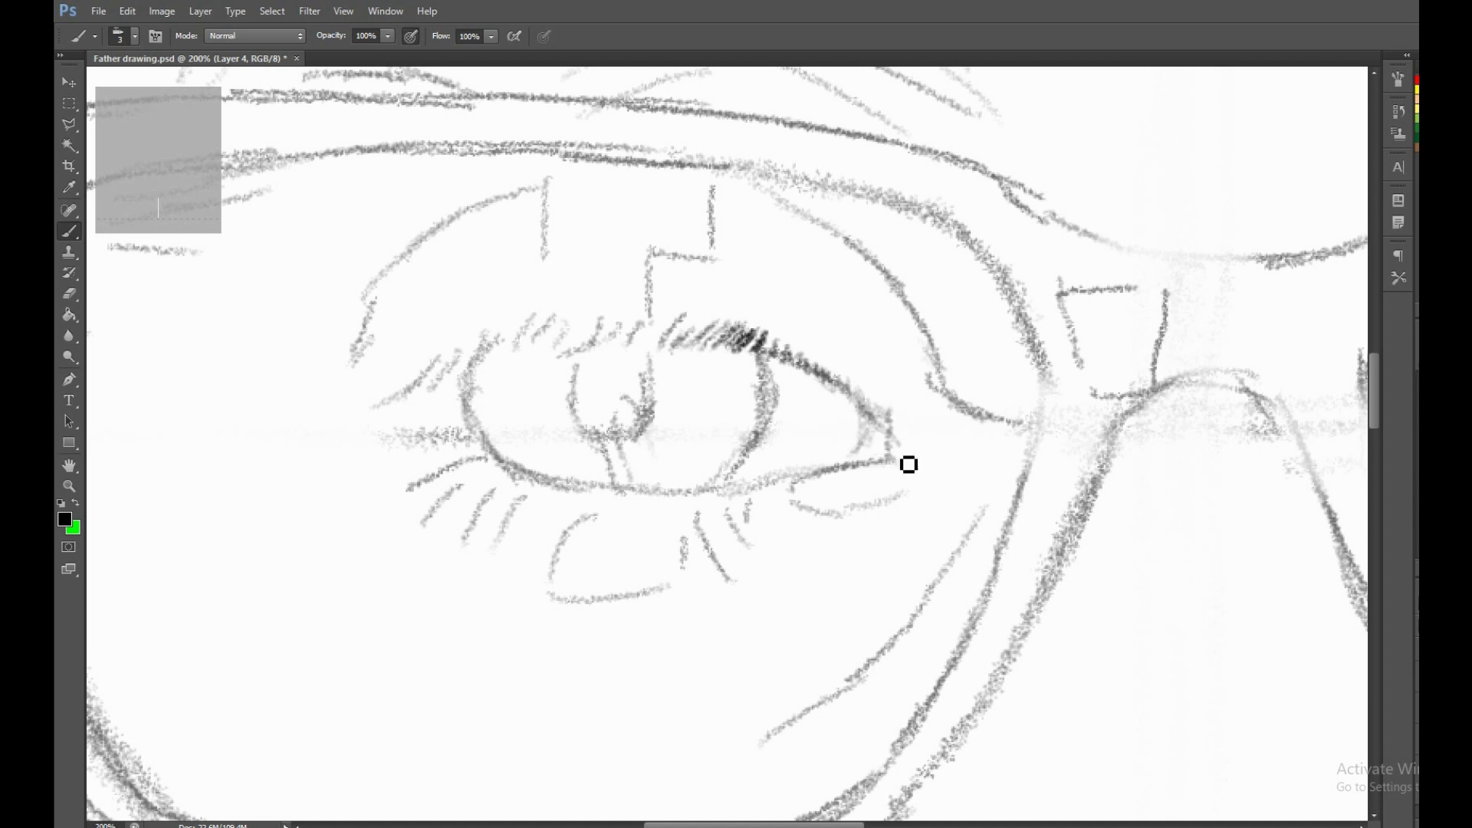
{"action": "left_click_drag", "start_coordinate": [909, 464], "coordinate": [873, 467]}
{"action": "mouse_move", "coordinate": [766, 491]}
{"action": "left_mouse_down"}
{"action": "mouse_move", "coordinate": [727, 500]}
{"action": "mouse_move", "coordinate": [770, 467]}
{"action": "mouse_move", "coordinate": [723, 484]}
{"action": "mouse_move", "coordinate": [682, 461]}
{"action": "left_mouse_up"}
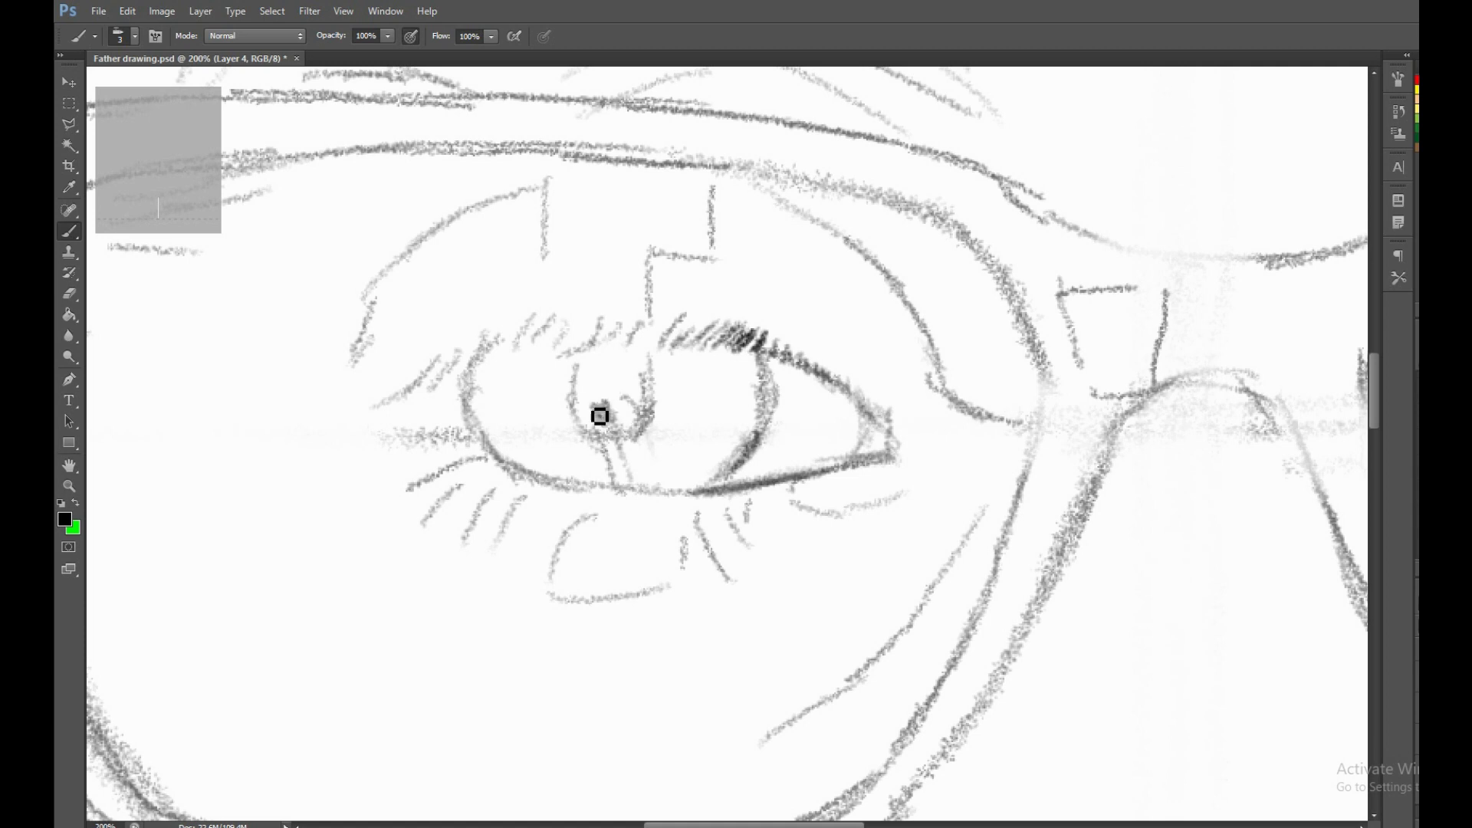
{"action": "left_click_drag", "start_coordinate": [599, 416], "coordinate": [635, 363]}
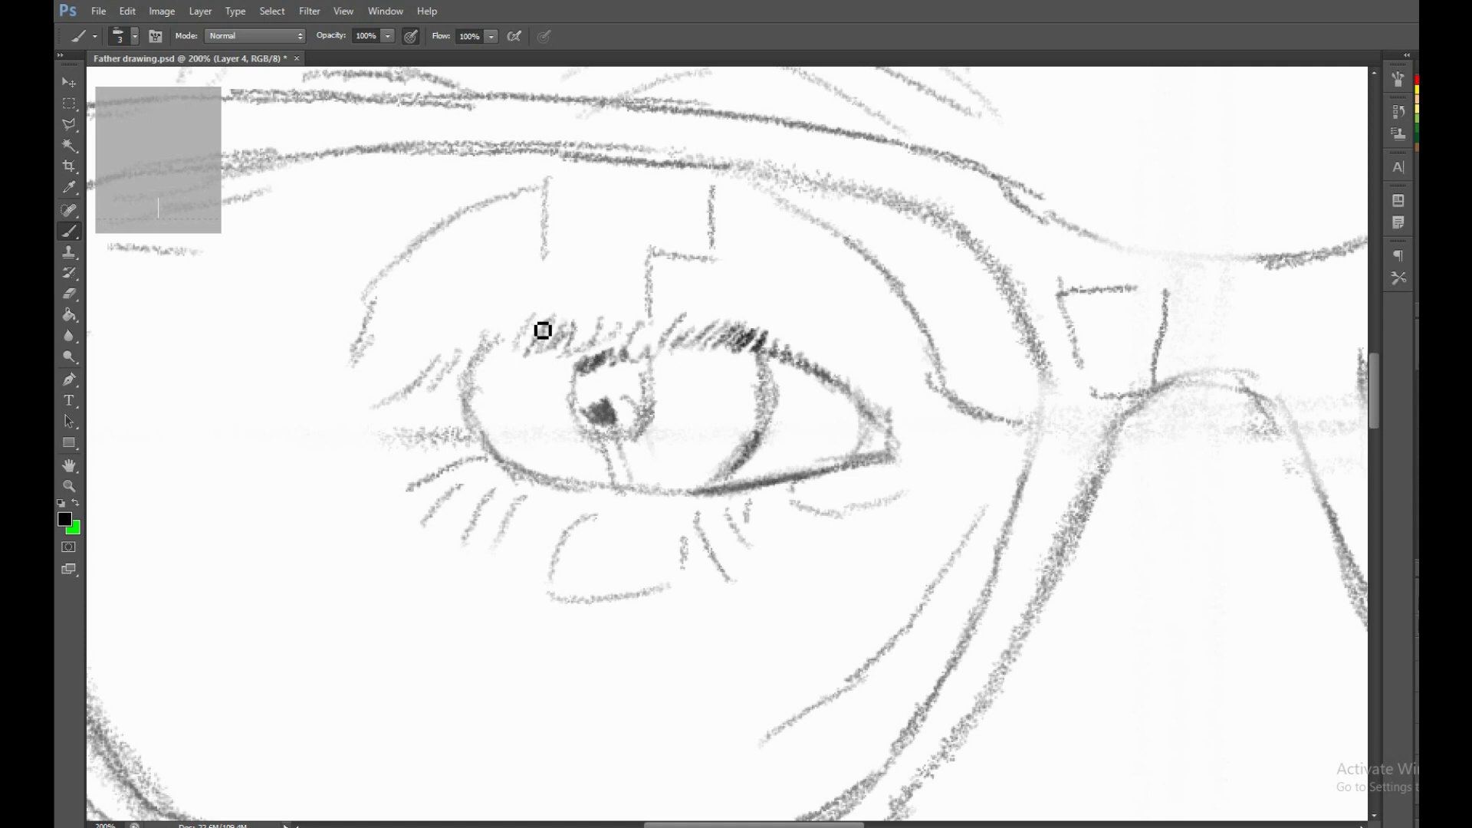
{"action": "mouse_move", "coordinate": [543, 330]}
{"action": "left_mouse_down"}
{"action": "mouse_move", "coordinate": [466, 385]}
{"action": "mouse_move", "coordinate": [472, 368]}
{"action": "left_mouse_up"}
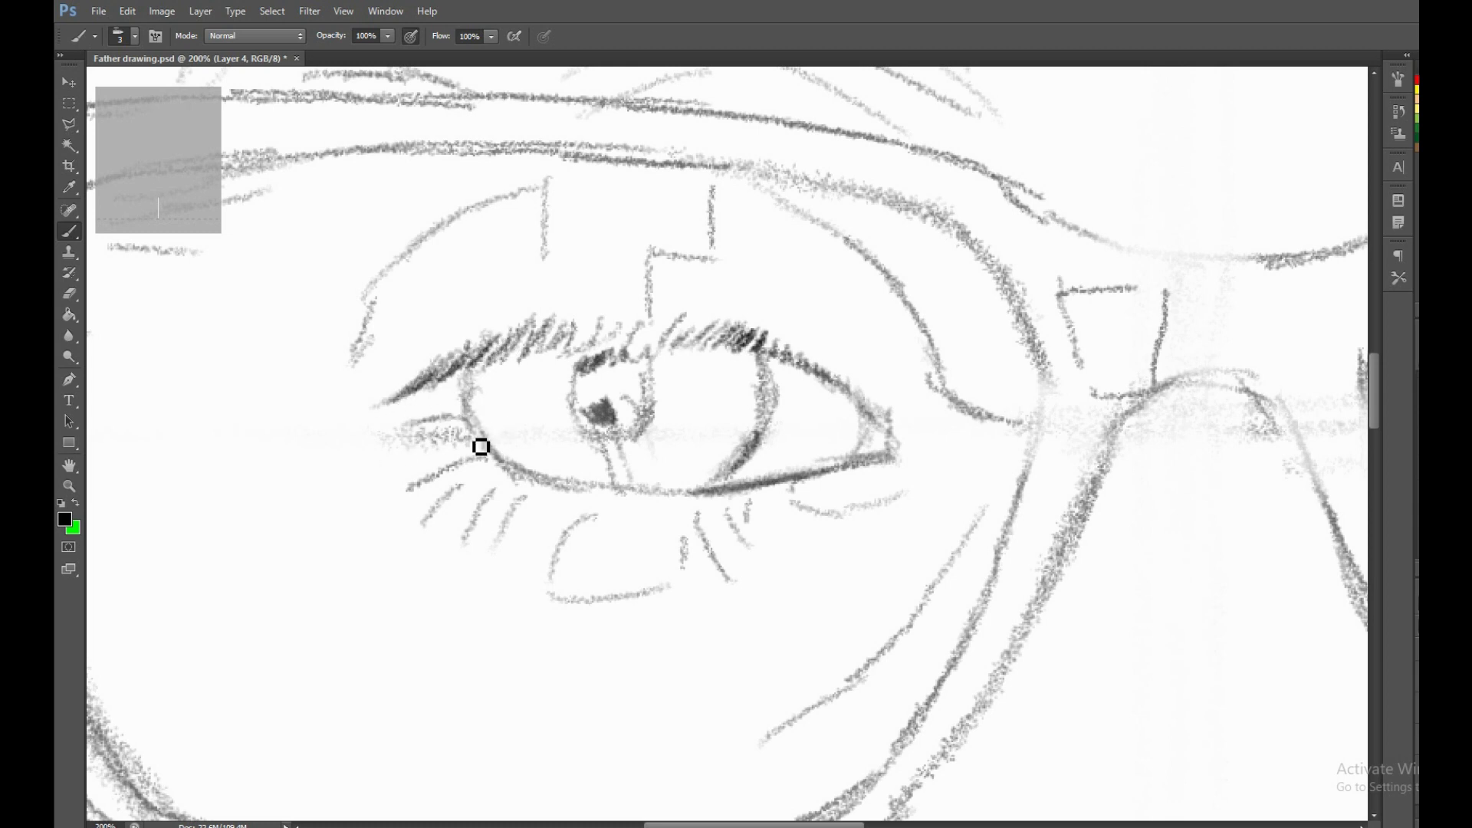
{"action": "mouse_move", "coordinate": [410, 469]}
{"action": "left_mouse_down"}
{"action": "mouse_move", "coordinate": [490, 457]}
{"action": "mouse_move", "coordinate": [484, 479]}
{"action": "left_mouse_up"}
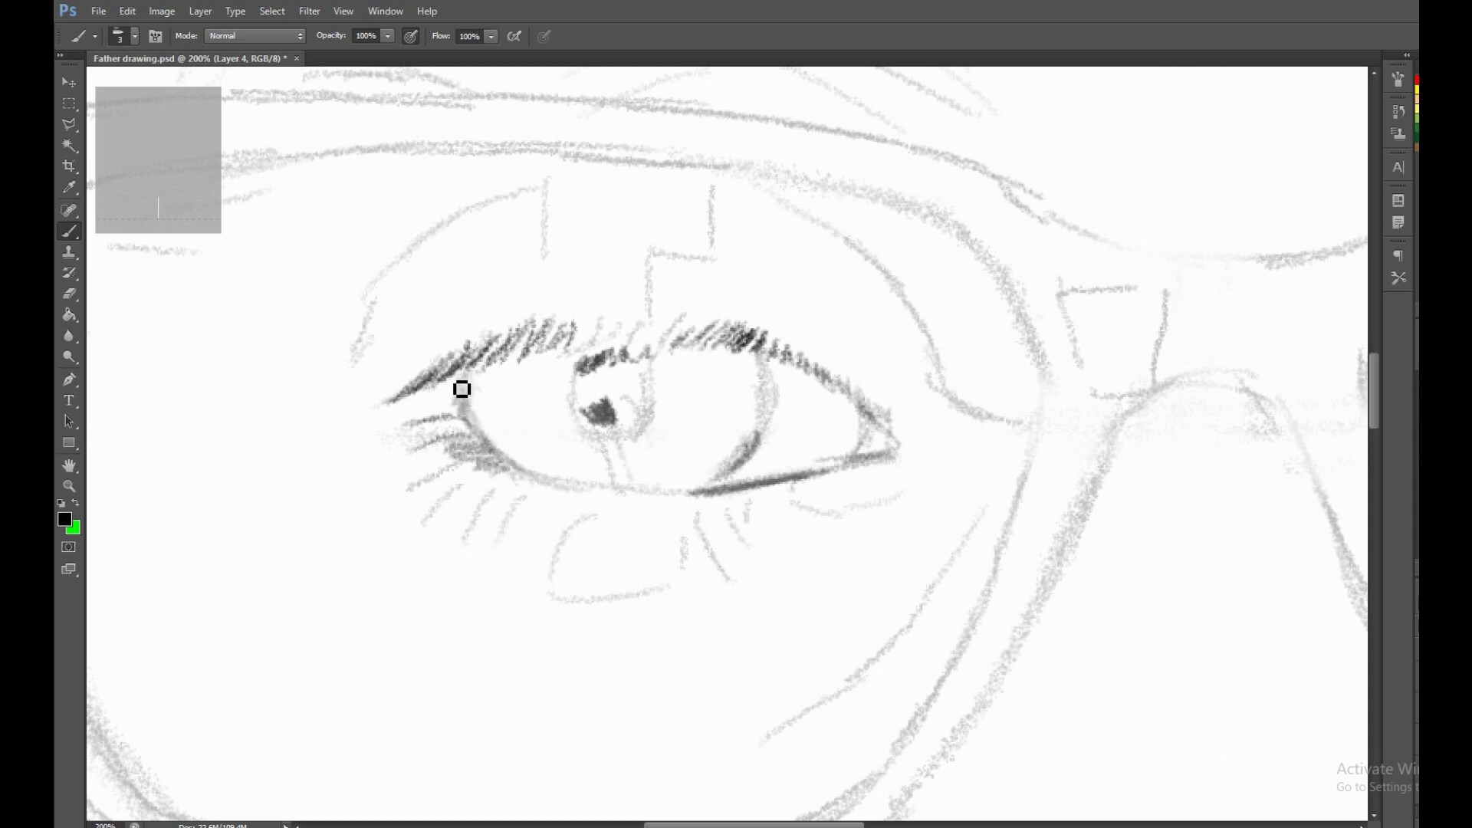
{"action": "mouse_move", "coordinate": [470, 412]}
{"action": "left_mouse_down"}
{"action": "mouse_move", "coordinate": [499, 460]}
{"action": "mouse_move", "coordinate": [584, 489]}
{"action": "left_mouse_up"}
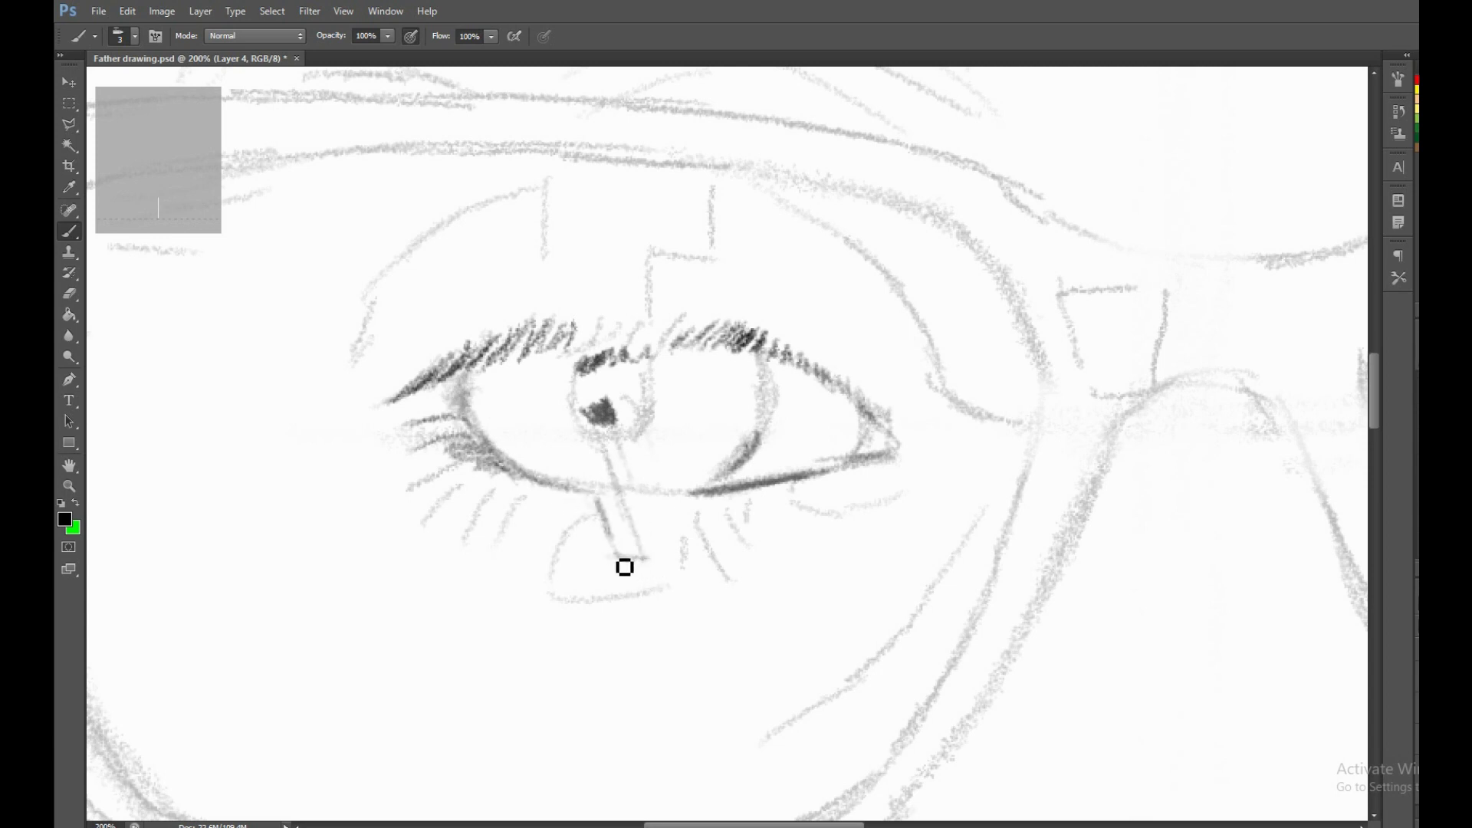
{"action": "left_click_drag", "start_coordinate": [536, 498], "coordinate": [492, 543]}
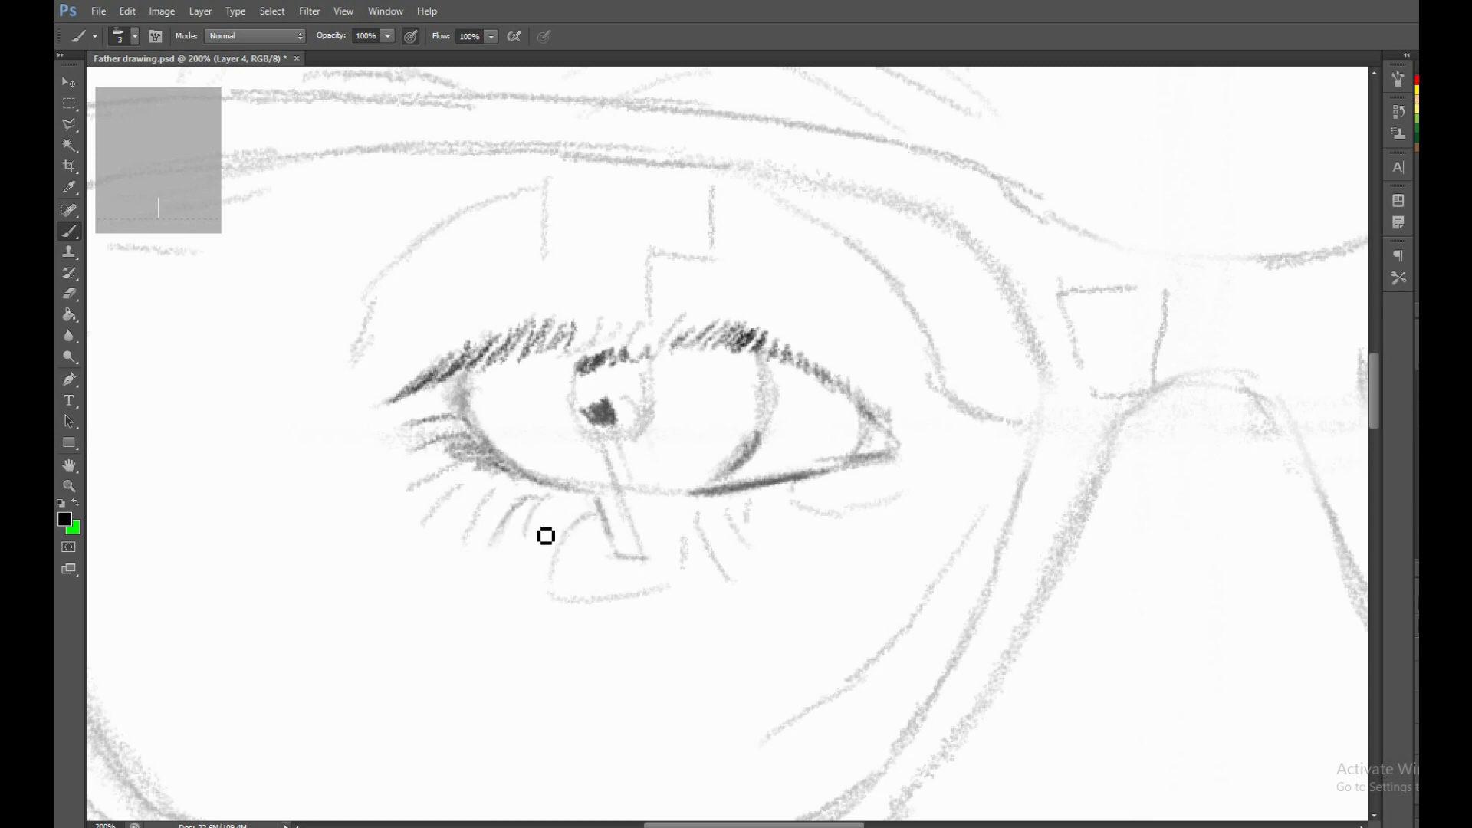
{"action": "right_click", "coordinate": [714, 484]}
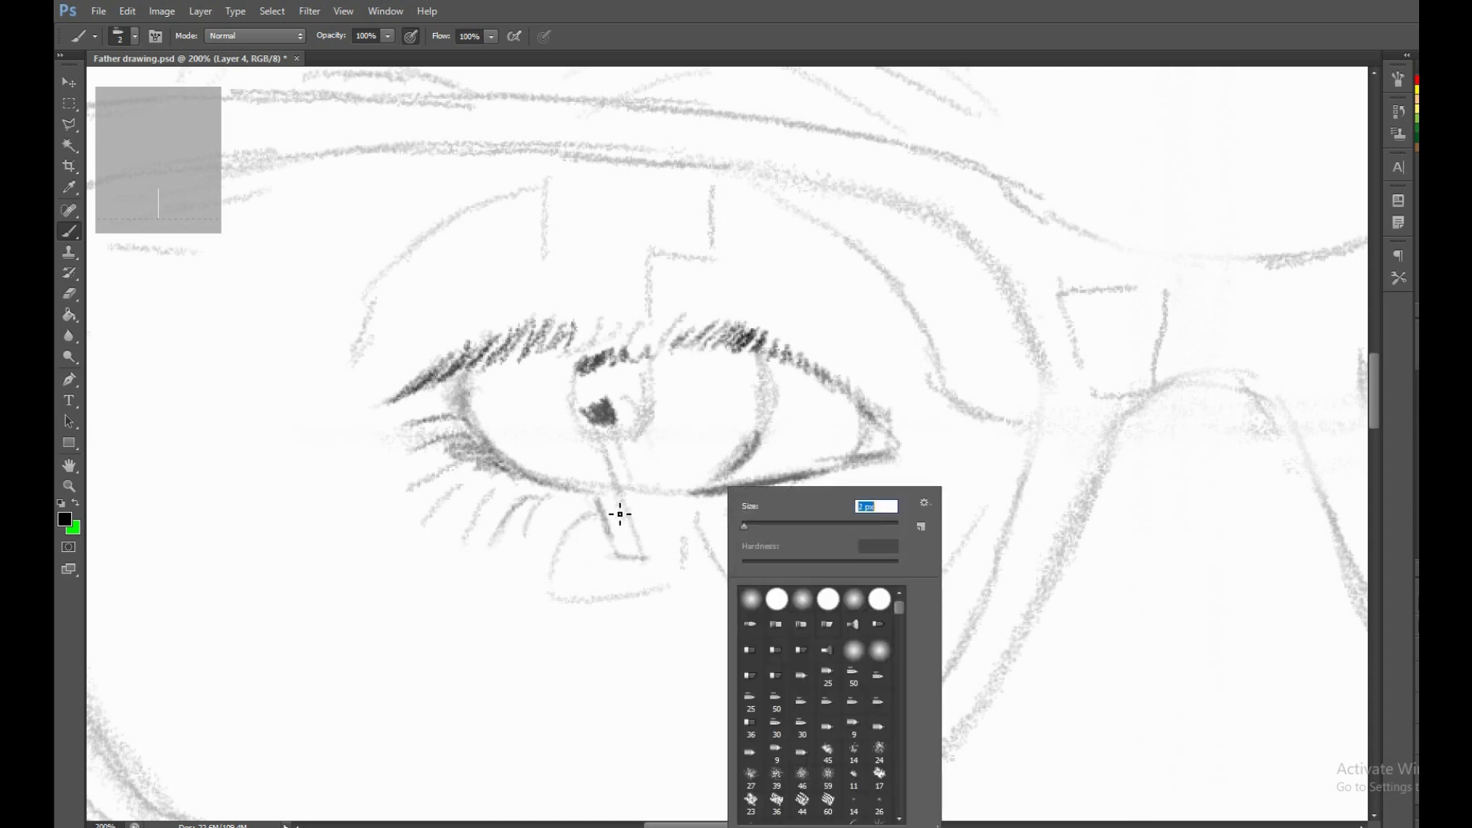
Hatch dark shading into the iris and along the inside of the upper eyelid.
{"action": "key", "text": "Return"}
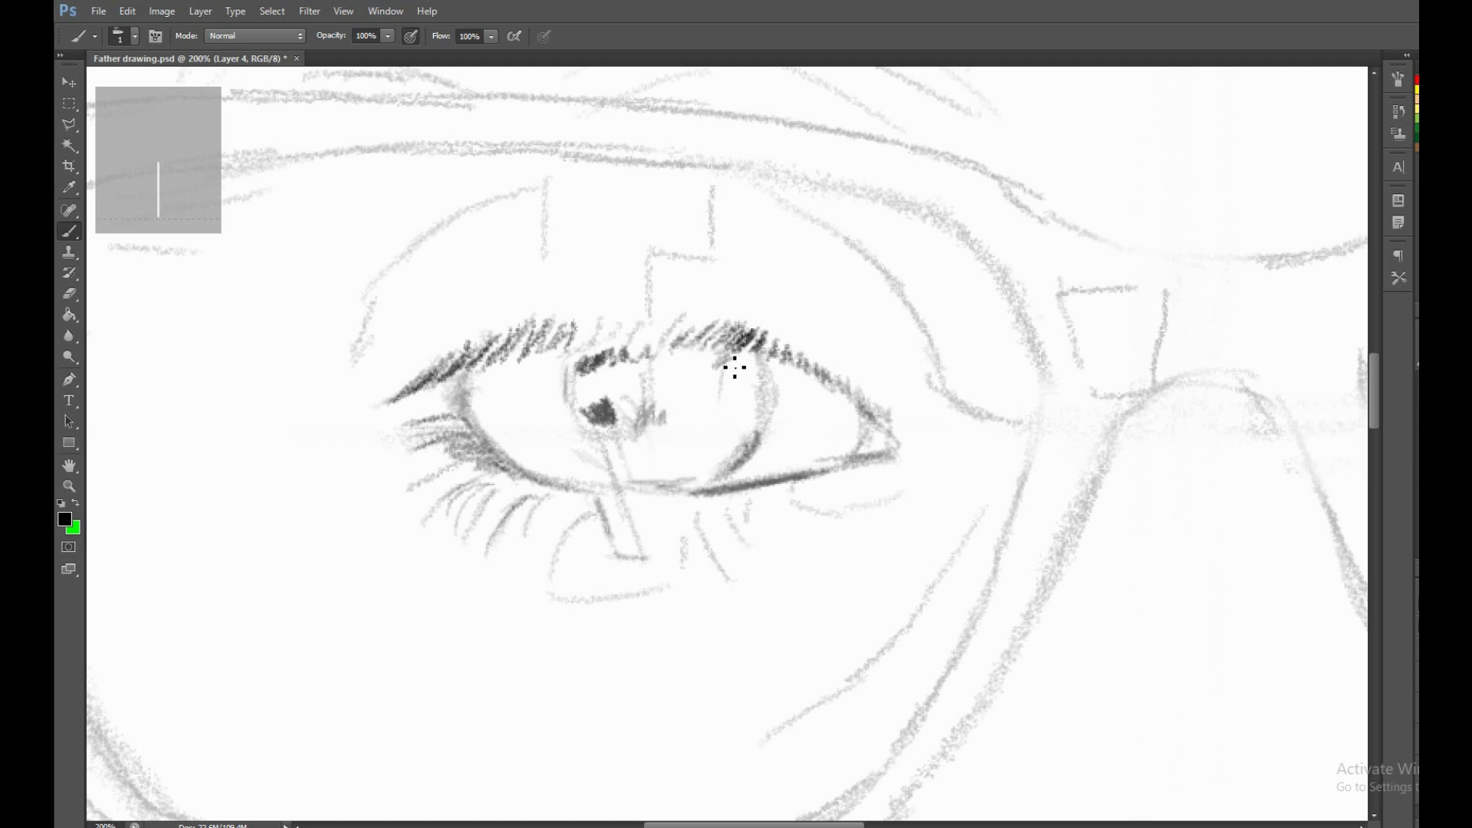
{"action": "mouse_move", "coordinate": [713, 415]}
{"action": "left_mouse_down"}
{"action": "mouse_move", "coordinate": [719, 440]}
{"action": "mouse_move", "coordinate": [742, 440]}
{"action": "left_mouse_up"}
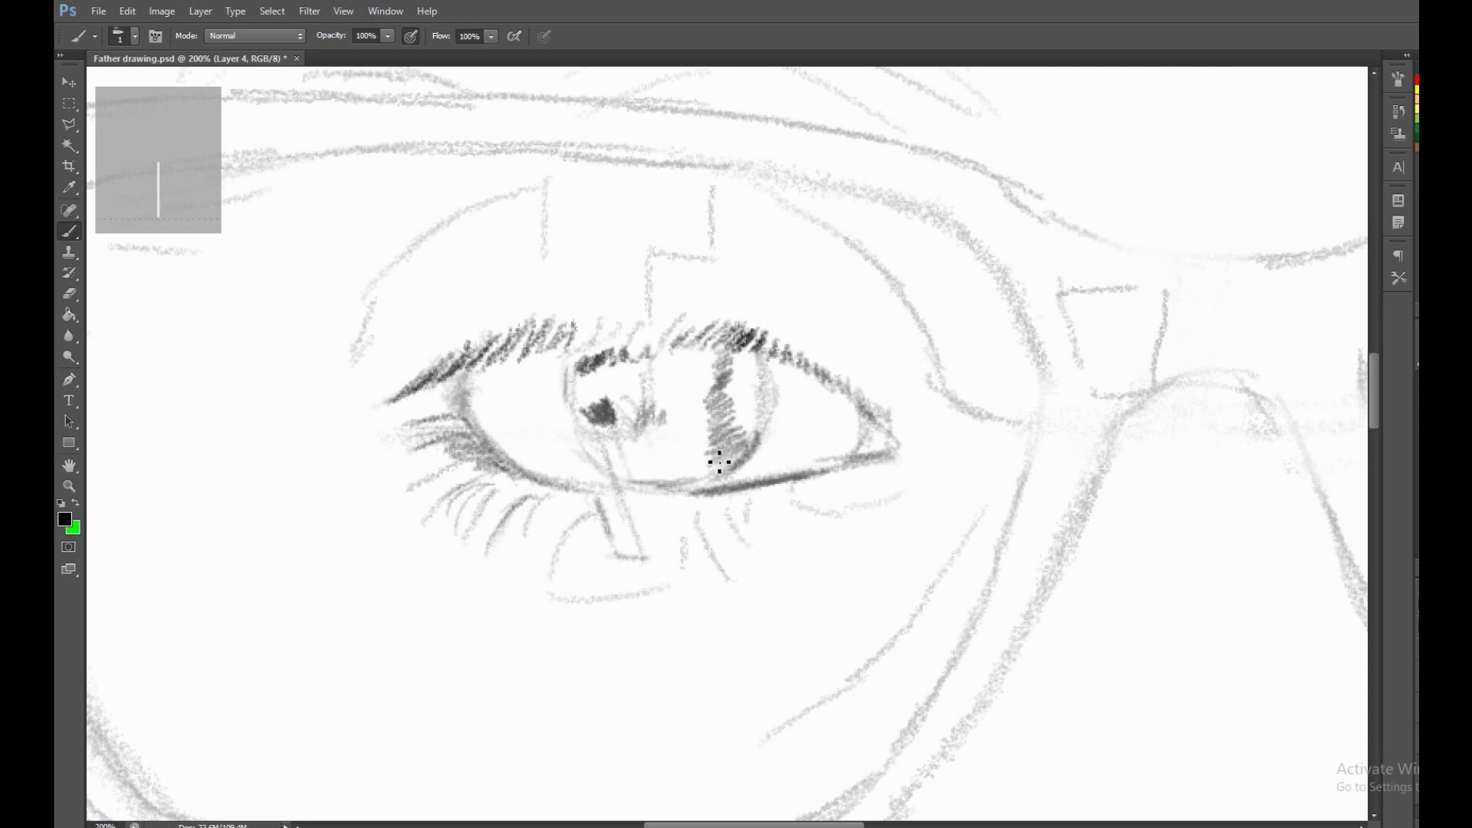
{"action": "left_click_drag", "start_coordinate": [575, 361], "coordinate": [626, 357]}
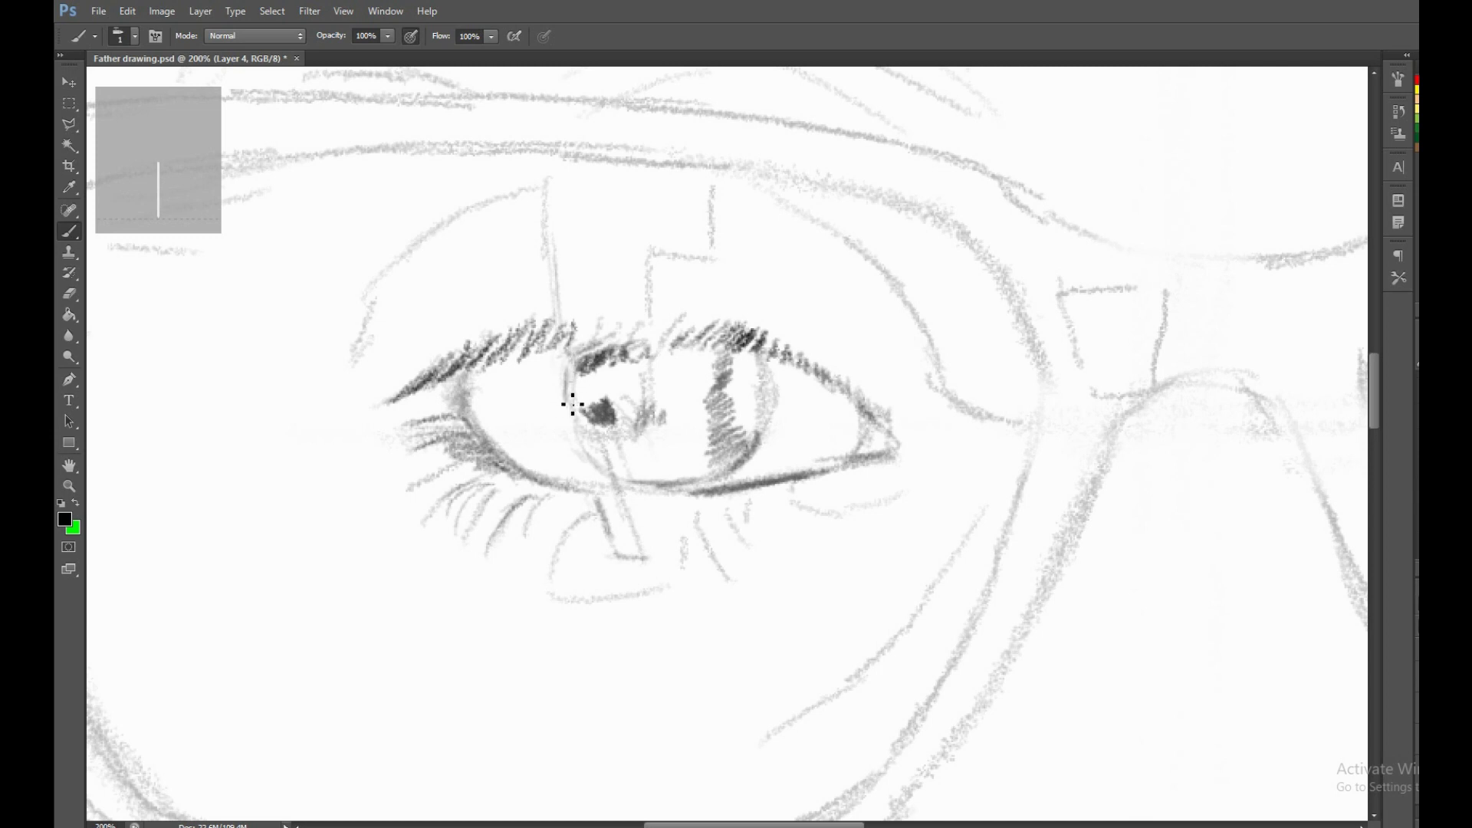
{"action": "right_click", "coordinate": [637, 397]}
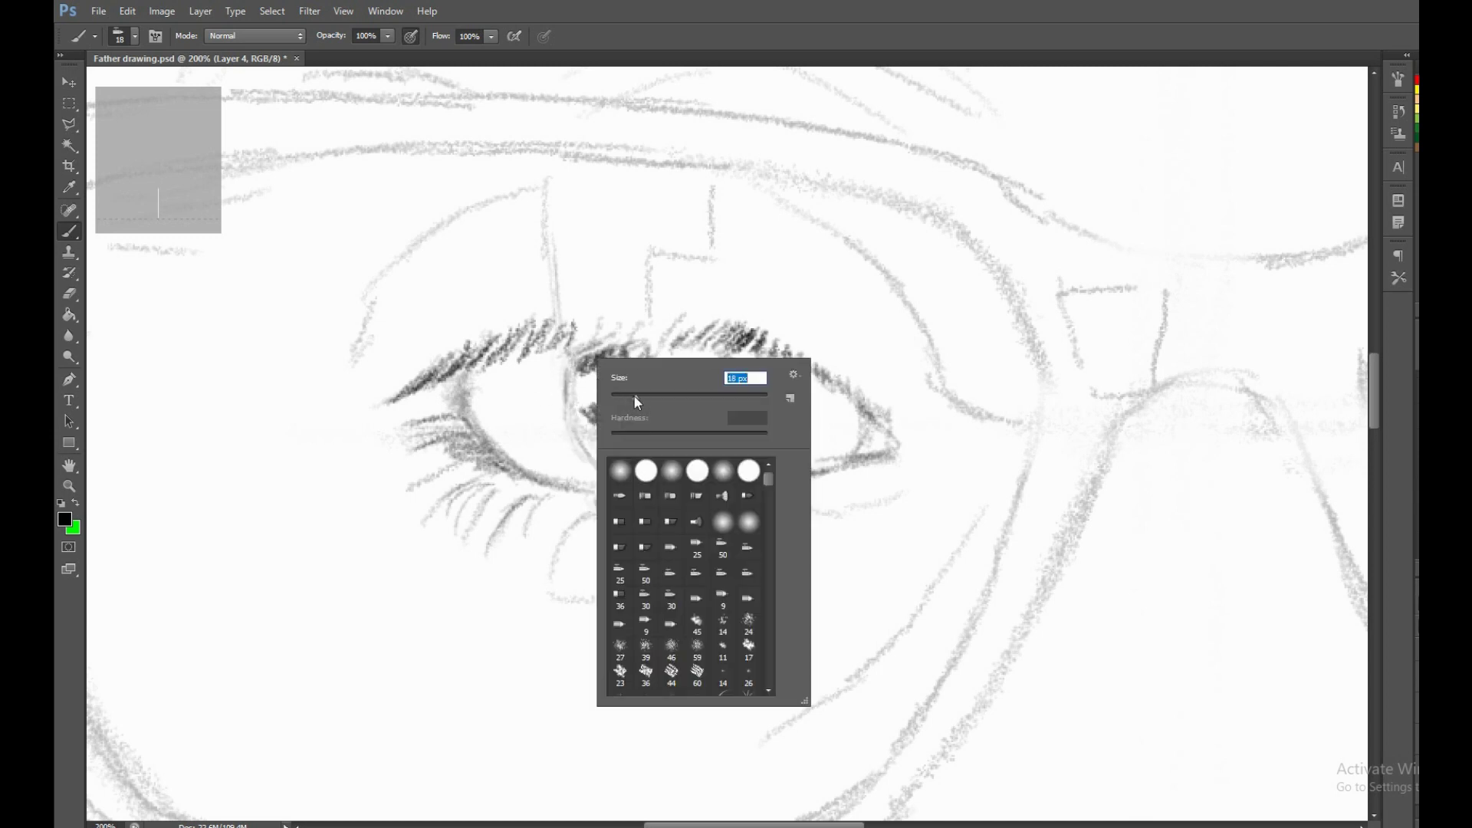
Softly shade the eye white, the iris and the area above the outer eye corner.
{"action": "key", "text": "Return"}
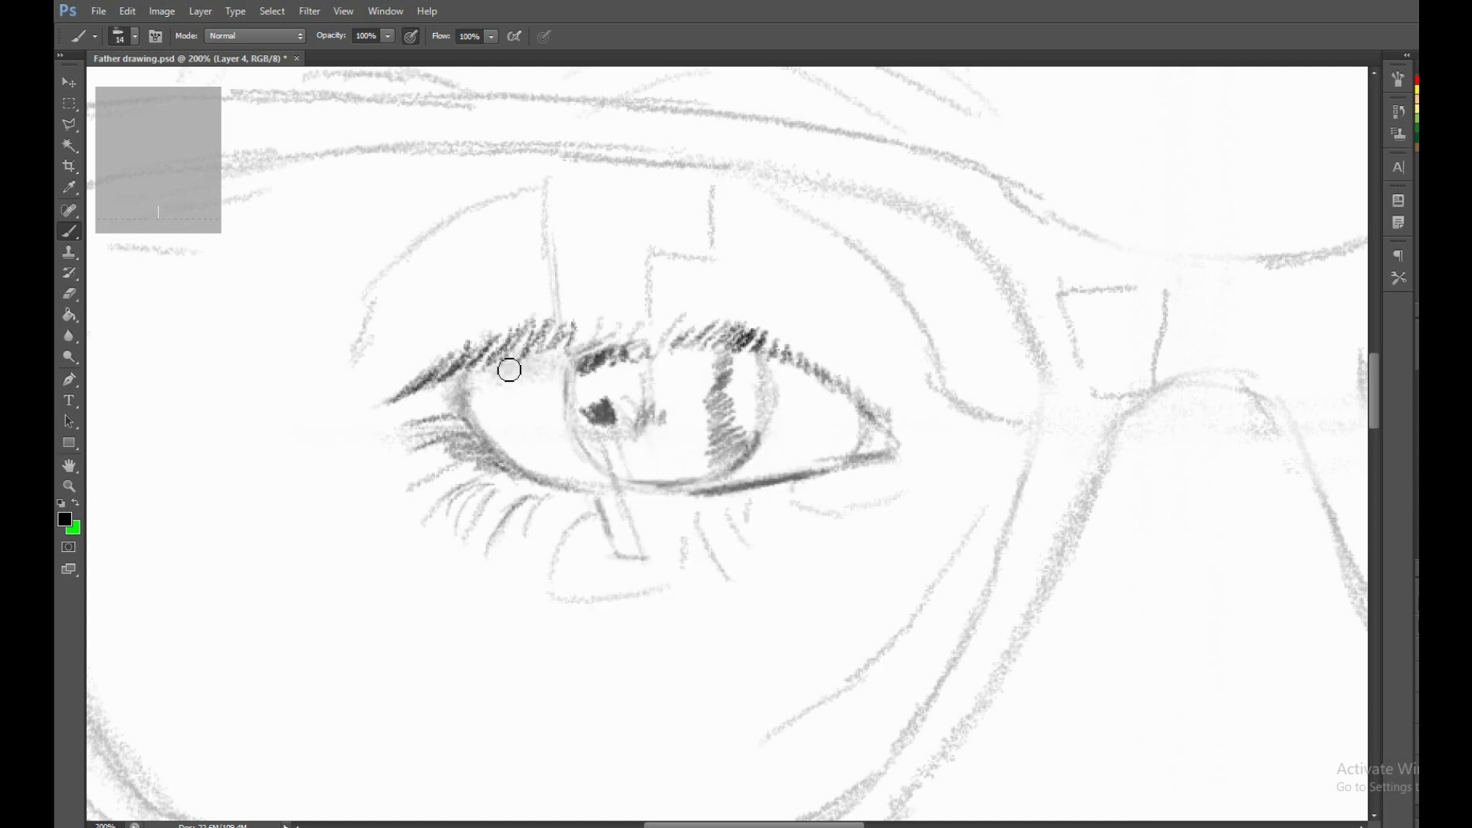
{"action": "mouse_move", "coordinate": [494, 410]}
{"action": "left_mouse_down"}
{"action": "mouse_move", "coordinate": [545, 437]}
{"action": "mouse_move", "coordinate": [483, 414]}
{"action": "mouse_move", "coordinate": [565, 501]}
{"action": "left_mouse_up"}
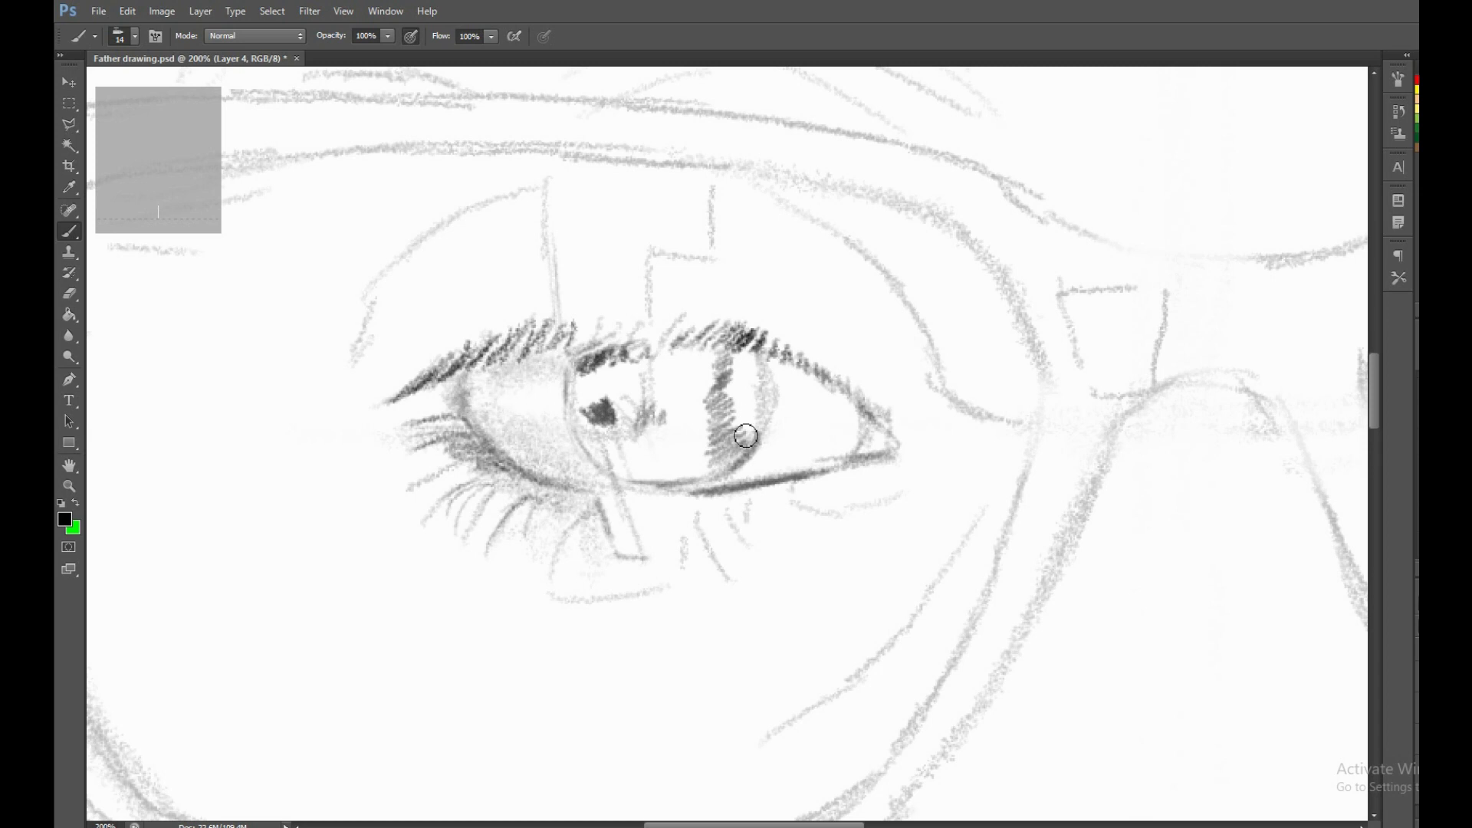
{"action": "mouse_move", "coordinate": [736, 433]}
{"action": "left_mouse_down"}
{"action": "mouse_move", "coordinate": [751, 368]}
{"action": "mouse_move", "coordinate": [727, 395]}
{"action": "left_mouse_up"}
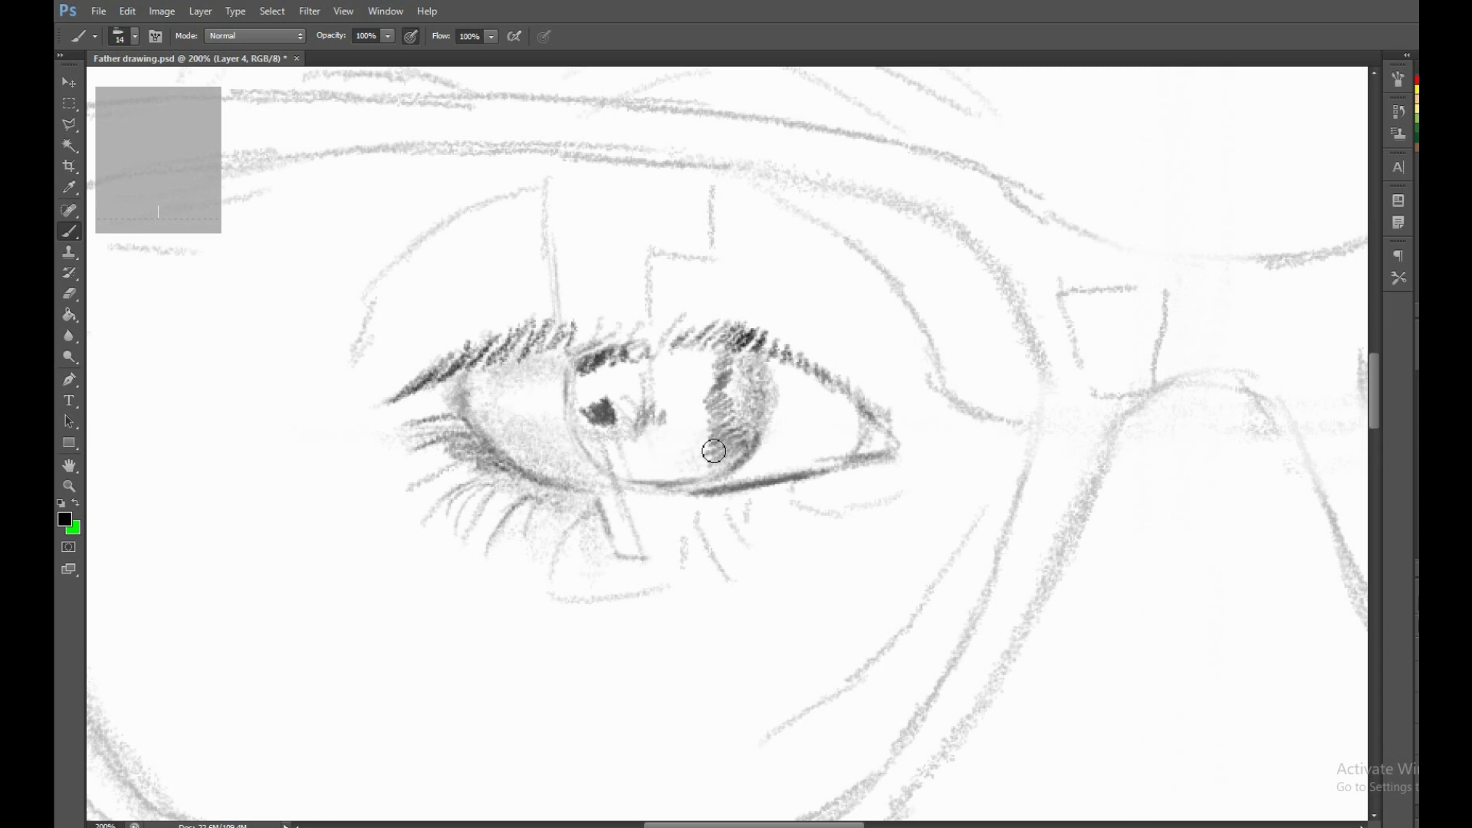
{"action": "mouse_move", "coordinate": [714, 451]}
{"action": "left_mouse_down"}
{"action": "mouse_move", "coordinate": [667, 483]}
{"action": "mouse_move", "coordinate": [693, 404]}
{"action": "mouse_move", "coordinate": [671, 417]}
{"action": "mouse_move", "coordinate": [674, 358]}
{"action": "mouse_move", "coordinate": [693, 406]}
{"action": "mouse_move", "coordinate": [742, 378]}
{"action": "mouse_move", "coordinate": [768, 453]}
{"action": "mouse_move", "coordinate": [765, 402]}
{"action": "mouse_move", "coordinate": [818, 440]}
{"action": "mouse_move", "coordinate": [775, 370]}
{"action": "left_mouse_up"}
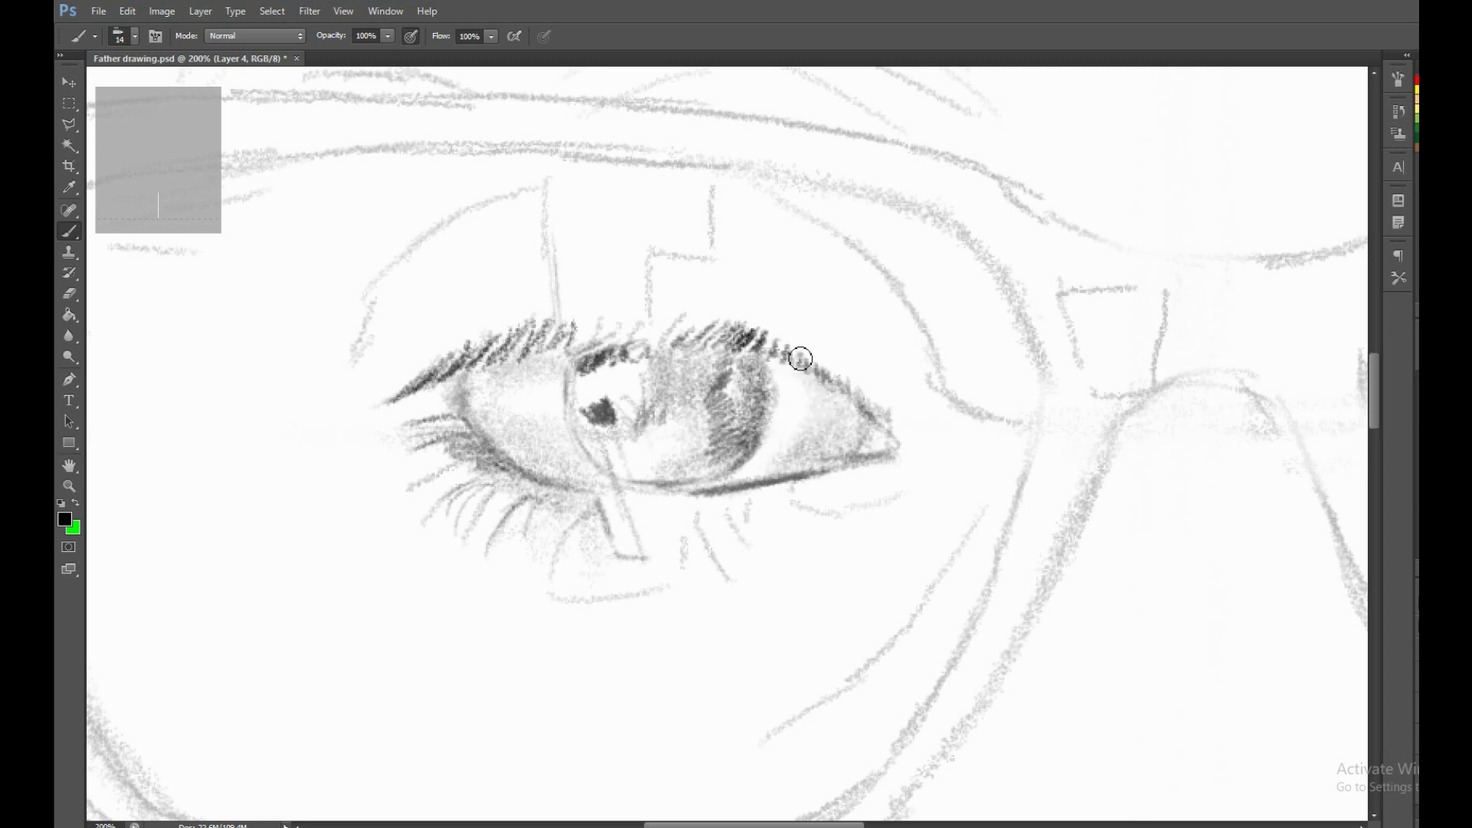
{"action": "left_click_drag", "start_coordinate": [815, 429], "coordinate": [804, 409]}
{"action": "left_click_drag", "start_coordinate": [716, 260], "coordinate": [812, 296]}
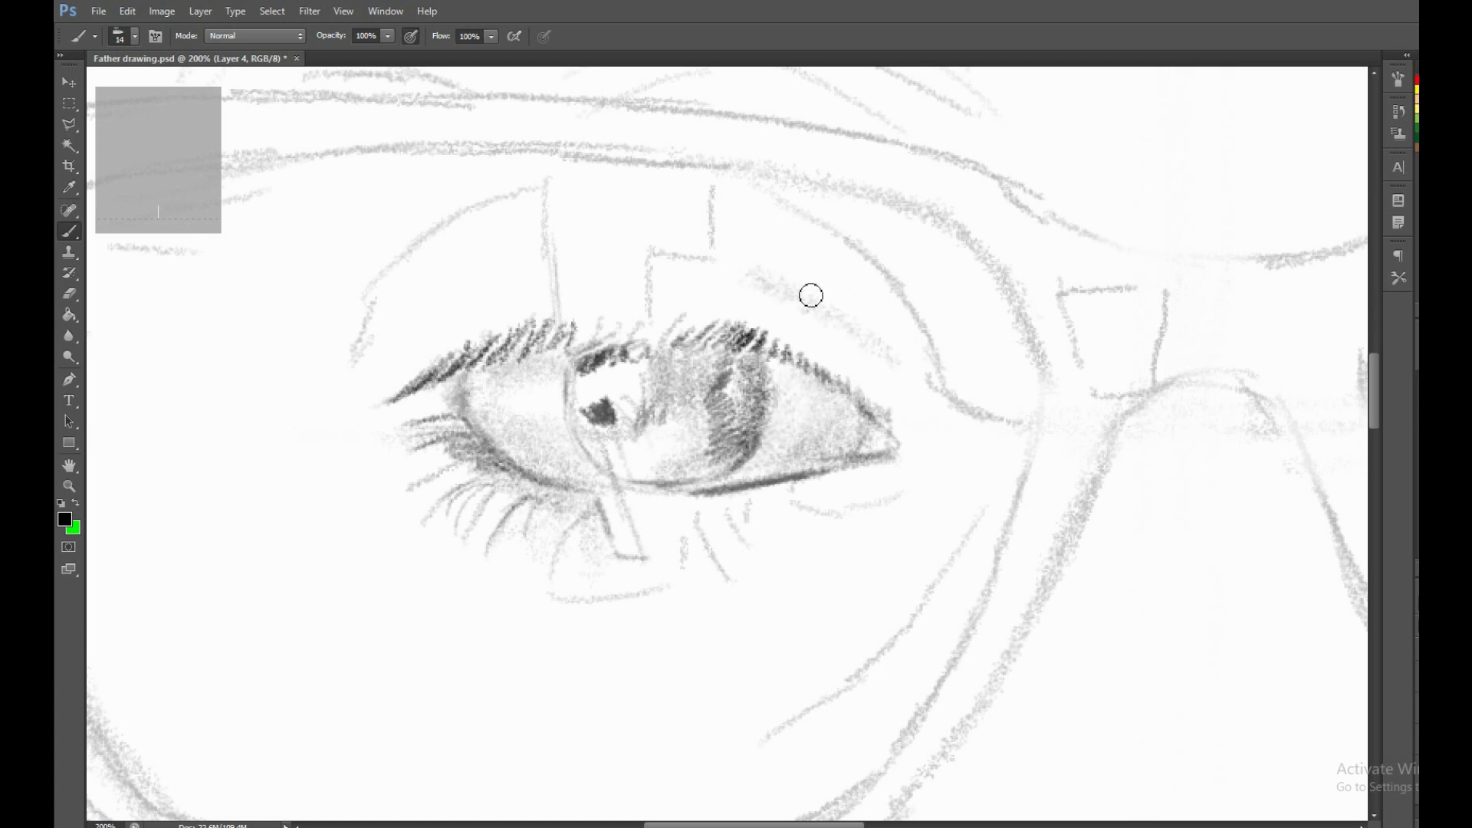
{"action": "mouse_move", "coordinate": [779, 230]}
{"action": "left_mouse_down"}
{"action": "mouse_move", "coordinate": [947, 348]}
{"action": "mouse_move", "coordinate": [851, 255]}
{"action": "mouse_move", "coordinate": [779, 263]}
{"action": "mouse_move", "coordinate": [739, 233]}
{"action": "mouse_move", "coordinate": [851, 316]}
{"action": "mouse_move", "coordinate": [807, 329]}
{"action": "mouse_move", "coordinate": [996, 411]}
{"action": "mouse_move", "coordinate": [1023, 405]}
{"action": "mouse_move", "coordinate": [963, 381]}
{"action": "mouse_move", "coordinate": [992, 368]}
{"action": "mouse_move", "coordinate": [980, 299]}
{"action": "mouse_move", "coordinate": [1011, 353]}
{"action": "mouse_move", "coordinate": [989, 375]}
{"action": "left_mouse_up"}
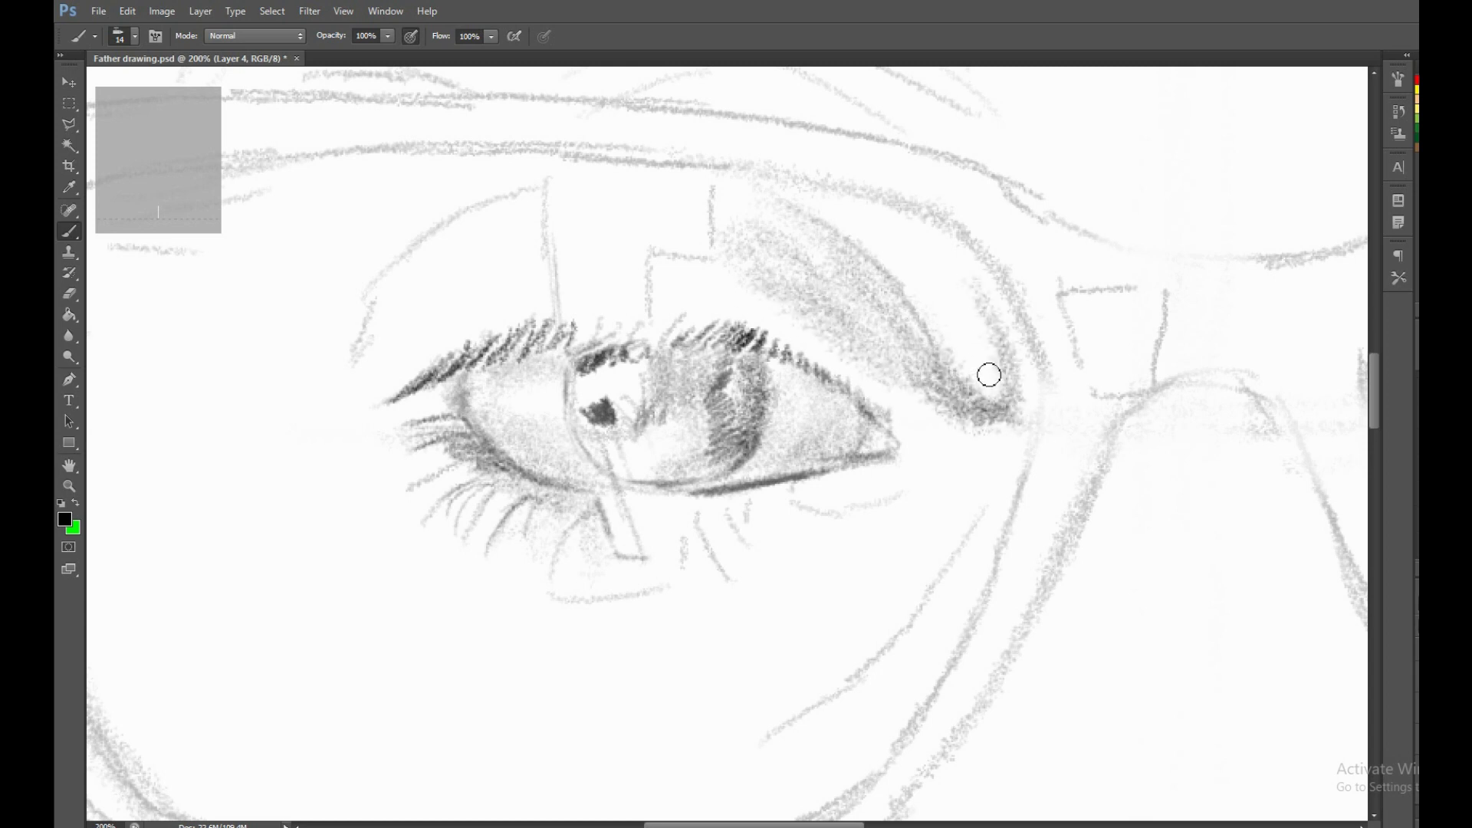
{"action": "mouse_move", "coordinate": [714, 272]}
{"action": "left_mouse_down"}
{"action": "mouse_move", "coordinate": [772, 289]}
{"action": "mouse_move", "coordinate": [726, 187]}
{"action": "mouse_move", "coordinate": [788, 201]}
{"action": "mouse_move", "coordinate": [750, 194]}
{"action": "mouse_move", "coordinate": [759, 233]}
{"action": "mouse_move", "coordinate": [732, 207]}
{"action": "mouse_move", "coordinate": [814, 274]}
{"action": "mouse_move", "coordinate": [841, 253]}
{"action": "mouse_move", "coordinate": [910, 306]}
{"action": "mouse_move", "coordinate": [861, 276]}
{"action": "mouse_move", "coordinate": [828, 308]}
{"action": "left_mouse_up"}
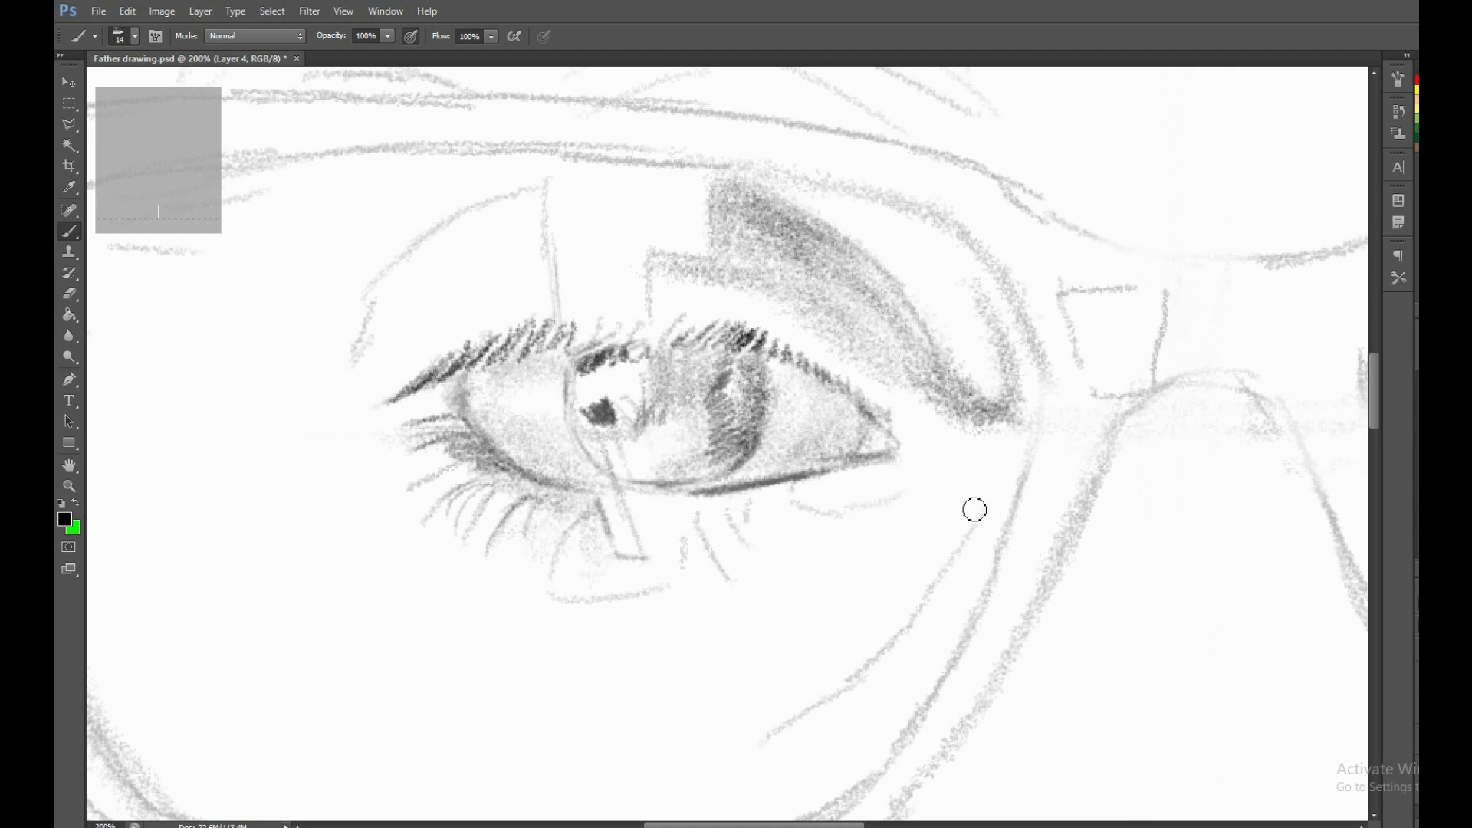
Shade under the lower lid toward the outer corner, the upper iris and across the upper lid.
{"action": "mouse_move", "coordinate": [974, 510]}
{"action": "left_mouse_down"}
{"action": "mouse_move", "coordinate": [973, 497]}
{"action": "mouse_move", "coordinate": [808, 631]}
{"action": "mouse_move", "coordinate": [996, 464]}
{"action": "left_mouse_up"}
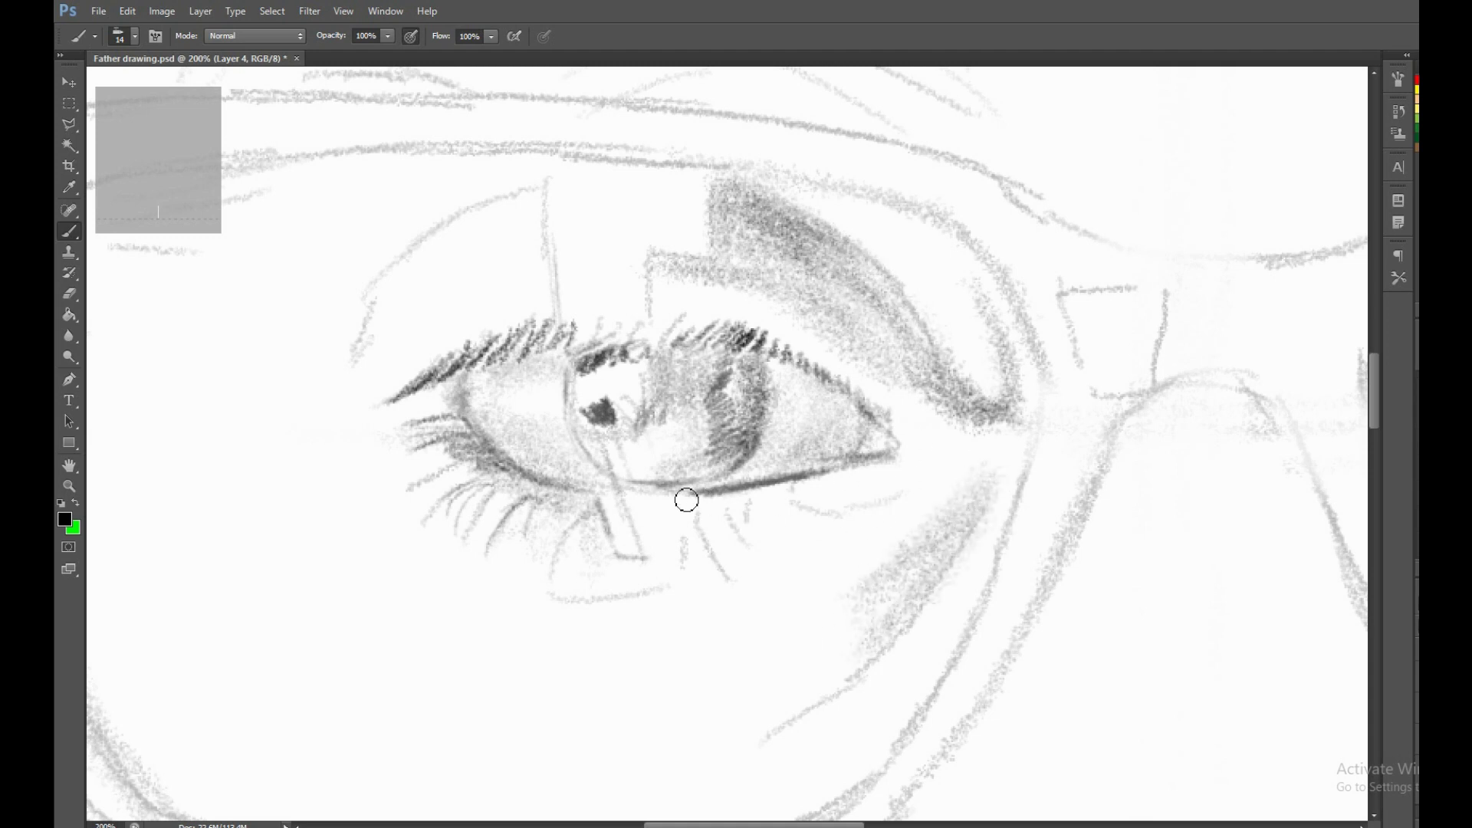
{"action": "left_click_drag", "start_coordinate": [577, 558], "coordinate": [679, 574]}
{"action": "mouse_move", "coordinate": [553, 595]}
{"action": "left_mouse_down"}
{"action": "mouse_move", "coordinate": [752, 572]}
{"action": "mouse_move", "coordinate": [802, 530]}
{"action": "mouse_move", "coordinate": [896, 504]}
{"action": "left_mouse_up"}
{"action": "mouse_move", "coordinate": [827, 536]}
{"action": "left_mouse_down"}
{"action": "mouse_move", "coordinate": [789, 503]}
{"action": "mouse_move", "coordinate": [966, 463]}
{"action": "mouse_move", "coordinate": [813, 491]}
{"action": "mouse_move", "coordinate": [800, 544]}
{"action": "left_mouse_up"}
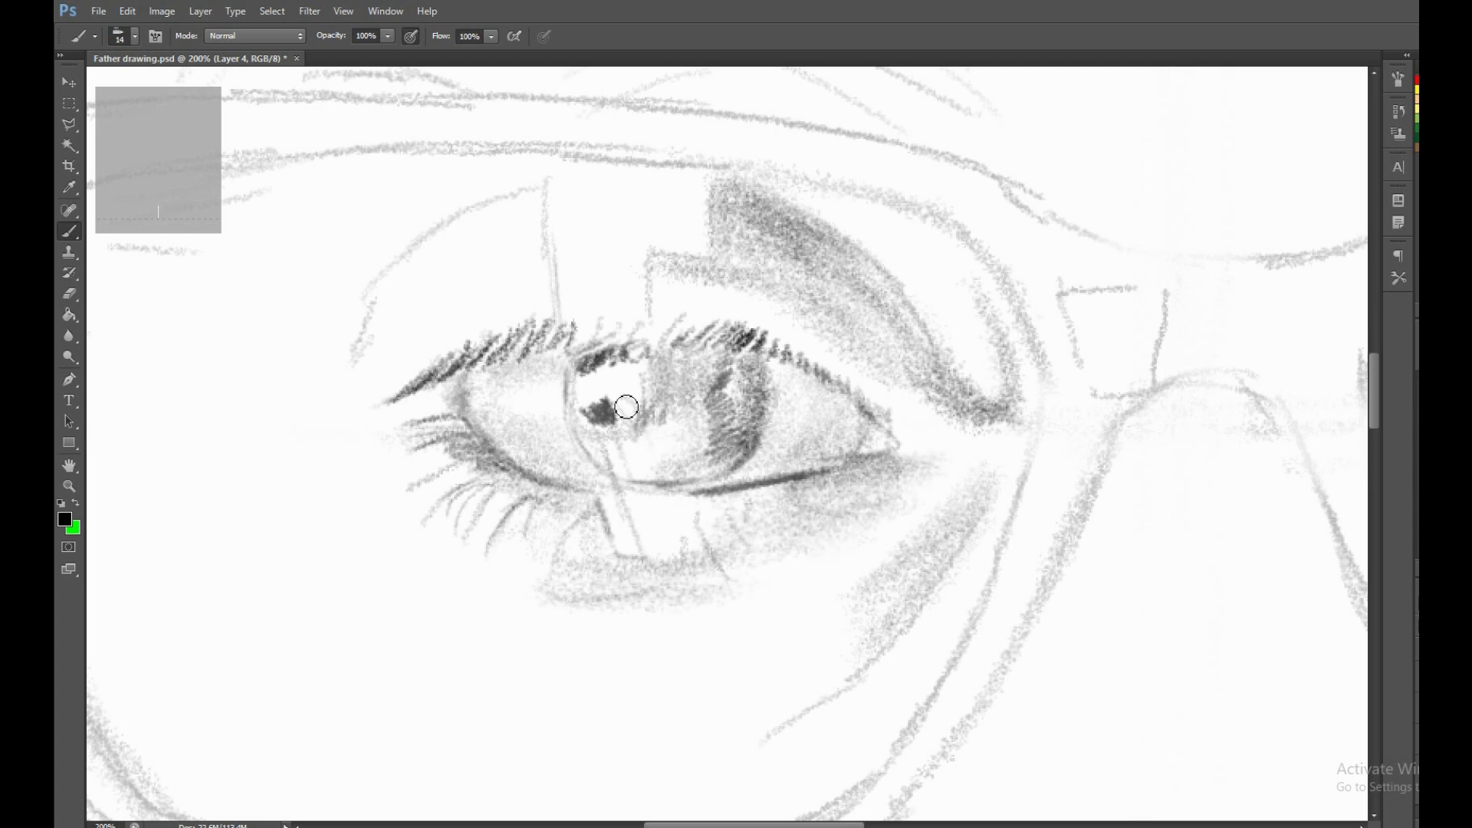
{"action": "left_click_drag", "start_coordinate": [604, 379], "coordinate": [619, 346]}
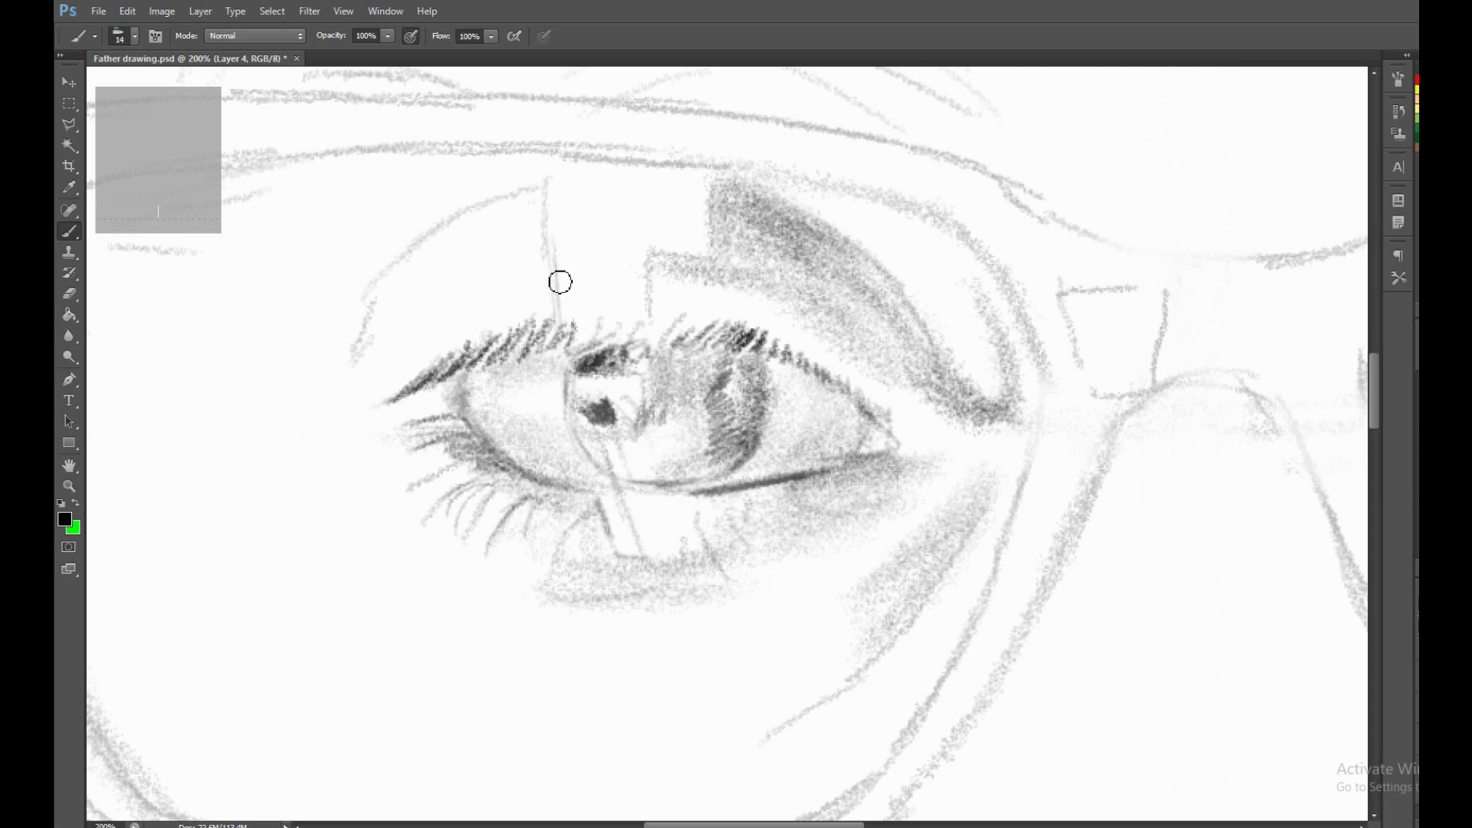
{"action": "mouse_move", "coordinate": [560, 282]}
{"action": "left_mouse_down"}
{"action": "mouse_move", "coordinate": [457, 227]}
{"action": "mouse_move", "coordinate": [516, 204]}
{"action": "mouse_move", "coordinate": [532, 214]}
{"action": "mouse_move", "coordinate": [503, 263]}
{"action": "mouse_move", "coordinate": [545, 273]}
{"action": "left_mouse_up"}
{"action": "mouse_move", "coordinate": [430, 249]}
{"action": "left_mouse_down"}
{"action": "mouse_move", "coordinate": [460, 220]}
{"action": "mouse_move", "coordinate": [431, 289]}
{"action": "mouse_move", "coordinate": [545, 276]}
{"action": "mouse_move", "coordinate": [556, 291]}
{"action": "left_mouse_up"}
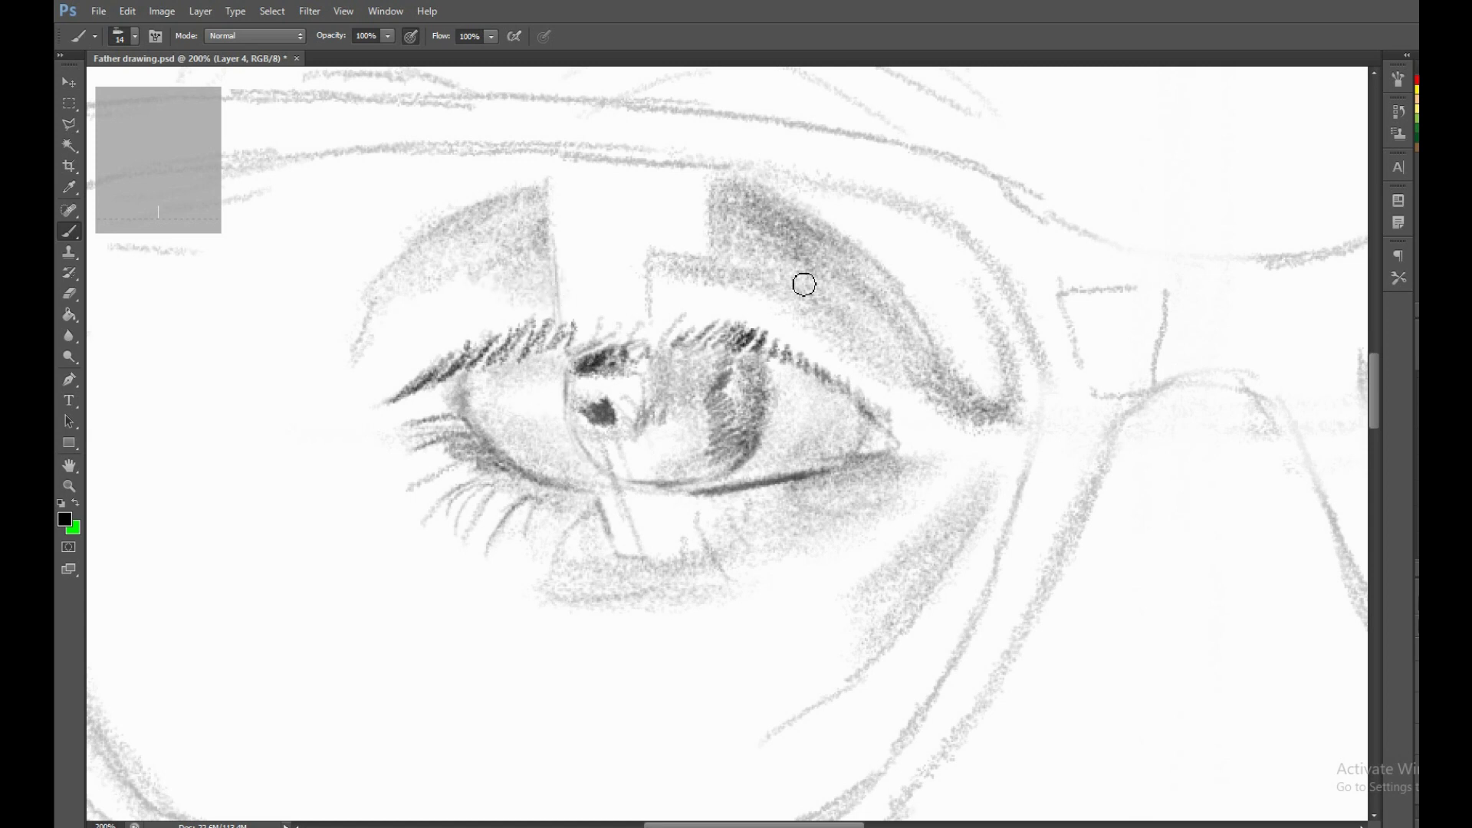
At brush size 7 px, darken the eyelid crease, the eye white near the lashes and below.
{"action": "right_click", "coordinate": [546, 229]}
{"action": "left_click_drag", "start_coordinate": [587, 289], "coordinate": [582, 297]}
{"action": "key", "text": "Return"}
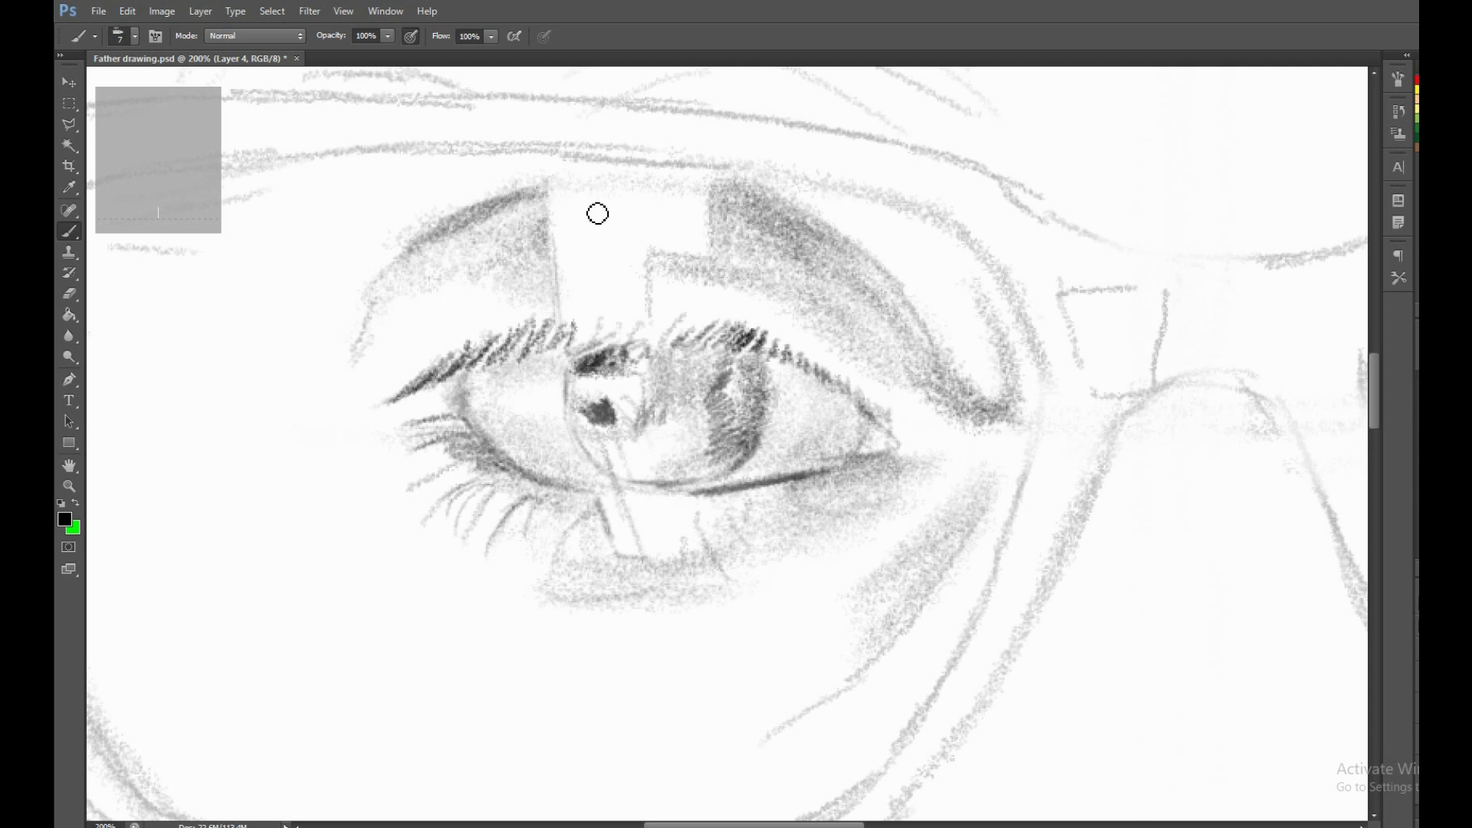
{"action": "left_click_drag", "start_coordinate": [728, 197], "coordinate": [909, 312]}
{"action": "mouse_move", "coordinate": [709, 300]}
{"action": "left_mouse_down"}
{"action": "mouse_move", "coordinate": [716, 259]}
{"action": "mouse_move", "coordinate": [683, 265]}
{"action": "left_mouse_up"}
{"action": "mouse_move", "coordinate": [431, 419]}
{"action": "left_mouse_down"}
{"action": "mouse_move", "coordinate": [473, 384]}
{"action": "mouse_move", "coordinate": [579, 420]}
{"action": "mouse_move", "coordinate": [615, 482]}
{"action": "left_mouse_up"}
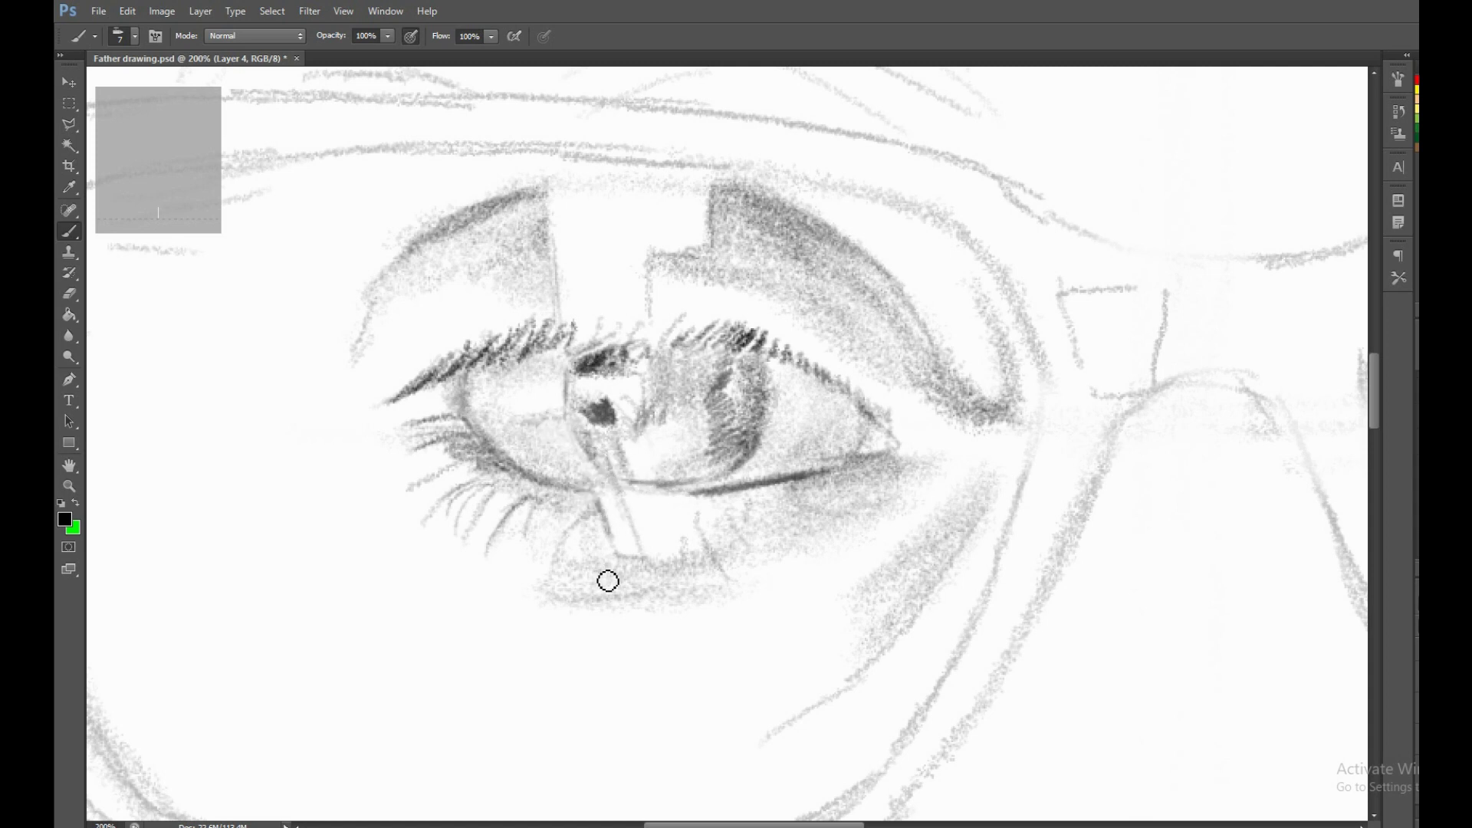
{"action": "mouse_move", "coordinate": [667, 516]}
{"action": "left_mouse_down"}
{"action": "mouse_move", "coordinate": [739, 555]}
{"action": "mouse_move", "coordinate": [835, 477]}
{"action": "mouse_move", "coordinate": [720, 485]}
{"action": "left_mouse_up"}
{"action": "right_click", "coordinate": [822, 481]}
Darken the iris's left side and the outer lid crease, and begin inking the upper glasses rim.
{"action": "key", "text": "Escape"}
{"action": "key", "text": "e"}
{"action": "right_click", "coordinate": [753, 460]}
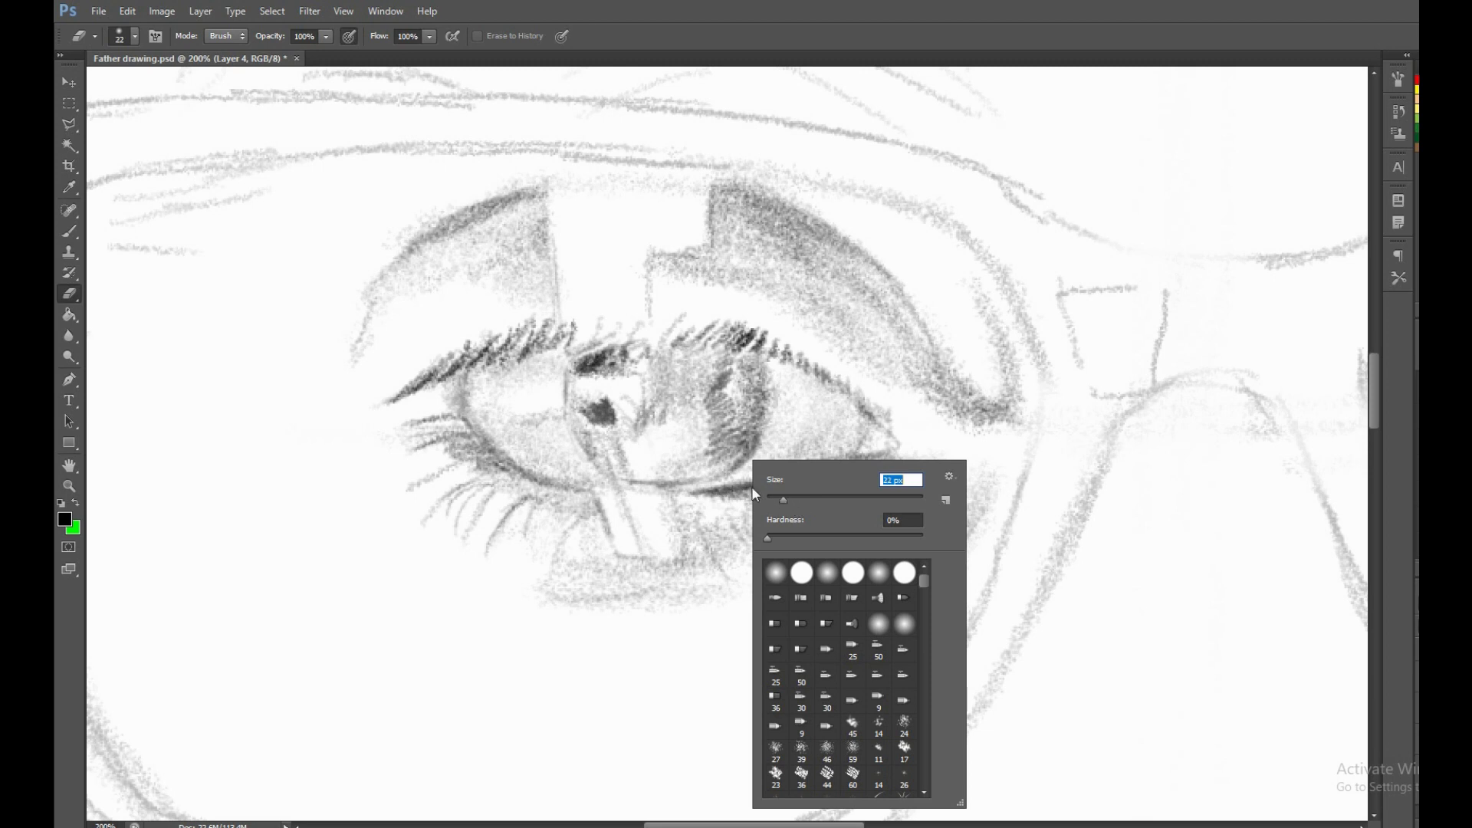
{"action": "type", "text": "9"}
{"action": "key", "text": "Return"}
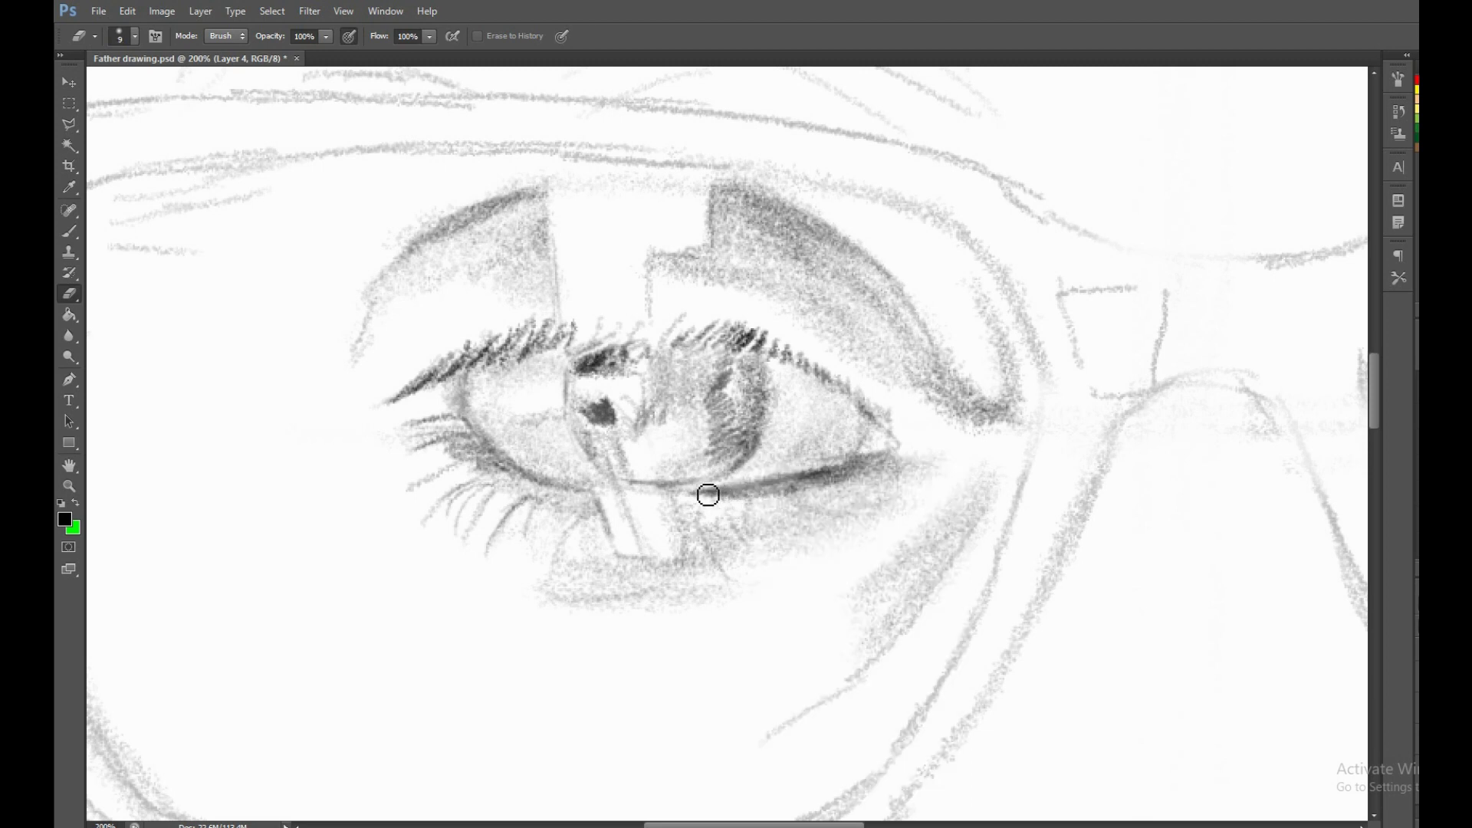
{"action": "key", "text": "b"}
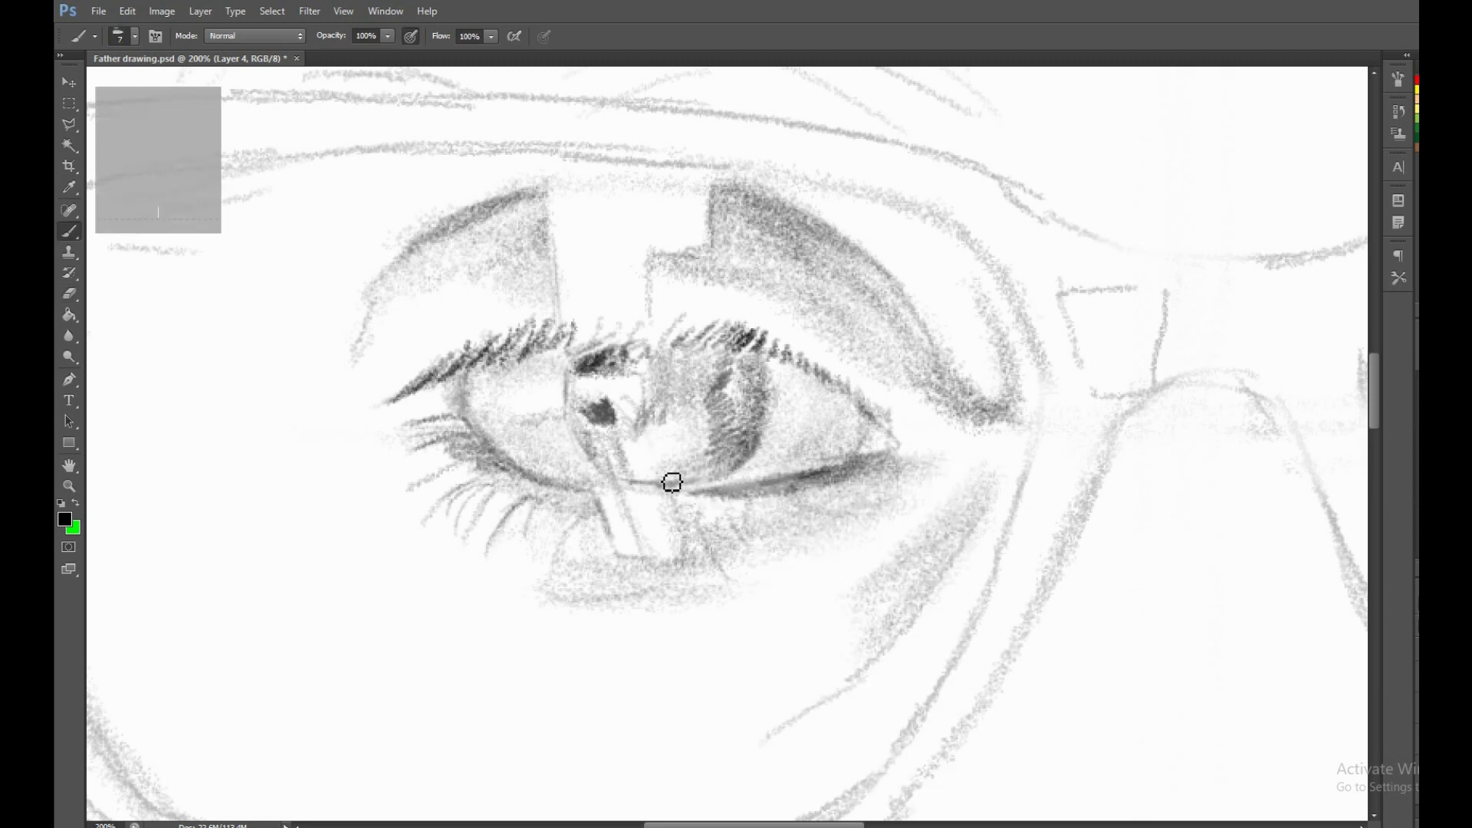
{"action": "mouse_move", "coordinate": [681, 479]}
{"action": "left_mouse_down"}
{"action": "mouse_move", "coordinate": [664, 450]}
{"action": "mouse_move", "coordinate": [671, 388]}
{"action": "mouse_move", "coordinate": [703, 355]}
{"action": "mouse_move", "coordinate": [664, 352]}
{"action": "mouse_move", "coordinate": [687, 276]}
{"action": "mouse_move", "coordinate": [674, 319]}
{"action": "mouse_move", "coordinate": [736, 283]}
{"action": "mouse_move", "coordinate": [752, 303]}
{"action": "left_mouse_up"}
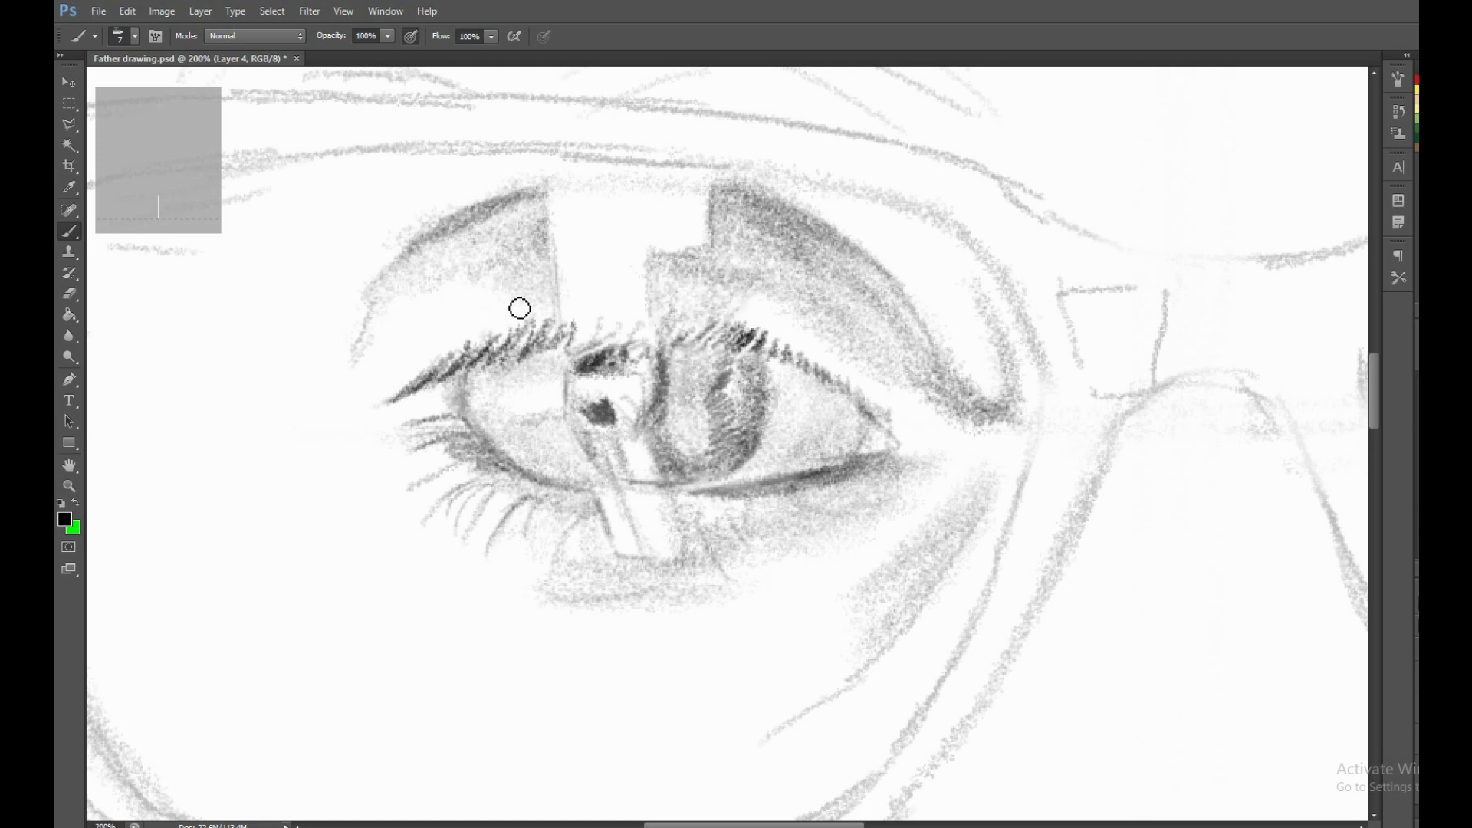
{"action": "mouse_move", "coordinate": [347, 310]}
{"action": "left_mouse_down"}
{"action": "mouse_move", "coordinate": [371, 260]}
{"action": "mouse_move", "coordinate": [365, 312]}
{"action": "mouse_move", "coordinate": [365, 286]}
{"action": "mouse_move", "coordinate": [482, 202]}
{"action": "mouse_move", "coordinate": [421, 201]}
{"action": "left_mouse_up"}
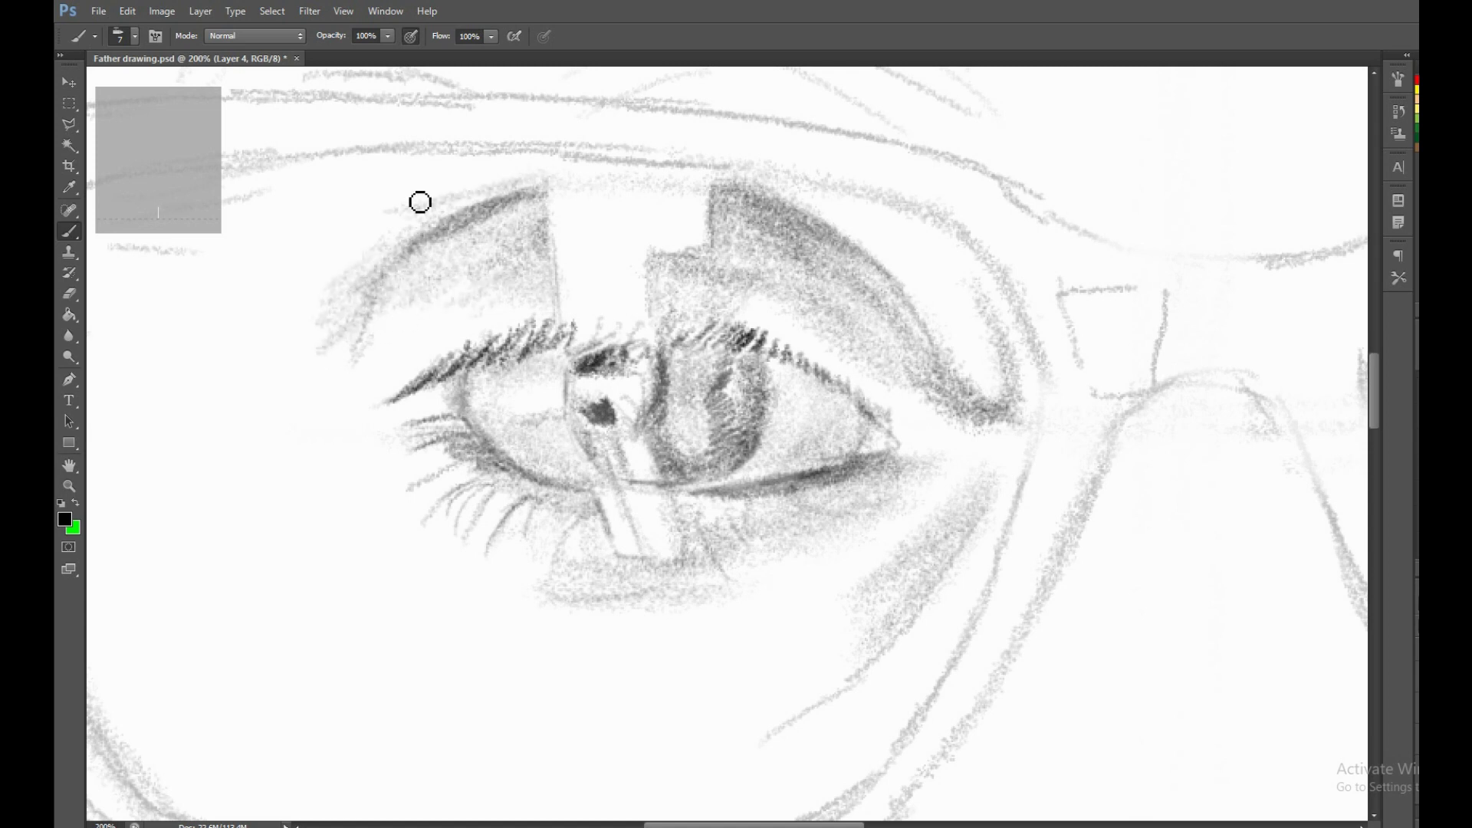
{"action": "left_click_drag", "start_coordinate": [529, 147], "coordinate": [867, 184]}
Ink the upper glasses rim dark and shade between the brow and the rim.
{"action": "mouse_move", "coordinate": [741, 162]}
{"action": "left_mouse_down"}
{"action": "mouse_move", "coordinate": [866, 184]}
{"action": "mouse_move", "coordinate": [989, 253]}
{"action": "mouse_move", "coordinate": [1036, 329]}
{"action": "mouse_move", "coordinate": [1037, 453]}
{"action": "left_mouse_up"}
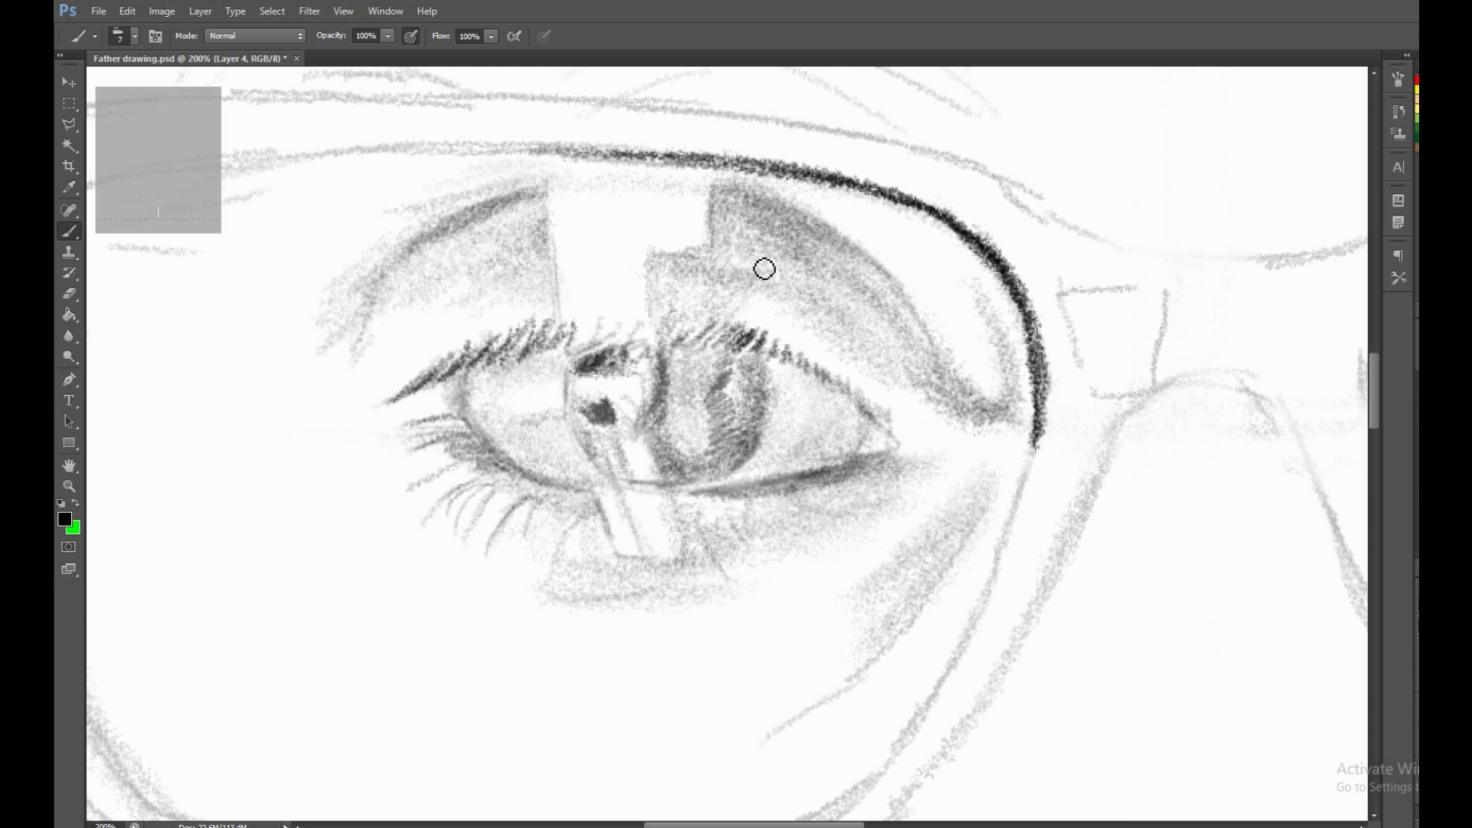
{"action": "left_click_drag", "start_coordinate": [366, 175], "coordinate": [466, 260]}
{"action": "left_click_drag", "start_coordinate": [339, 242], "coordinate": [706, 238]}
{"action": "mouse_move", "coordinate": [132, 308]}
{"action": "left_mouse_down"}
{"action": "mouse_move", "coordinate": [319, 249]}
{"action": "mouse_move", "coordinate": [524, 244]}
{"action": "left_mouse_up"}
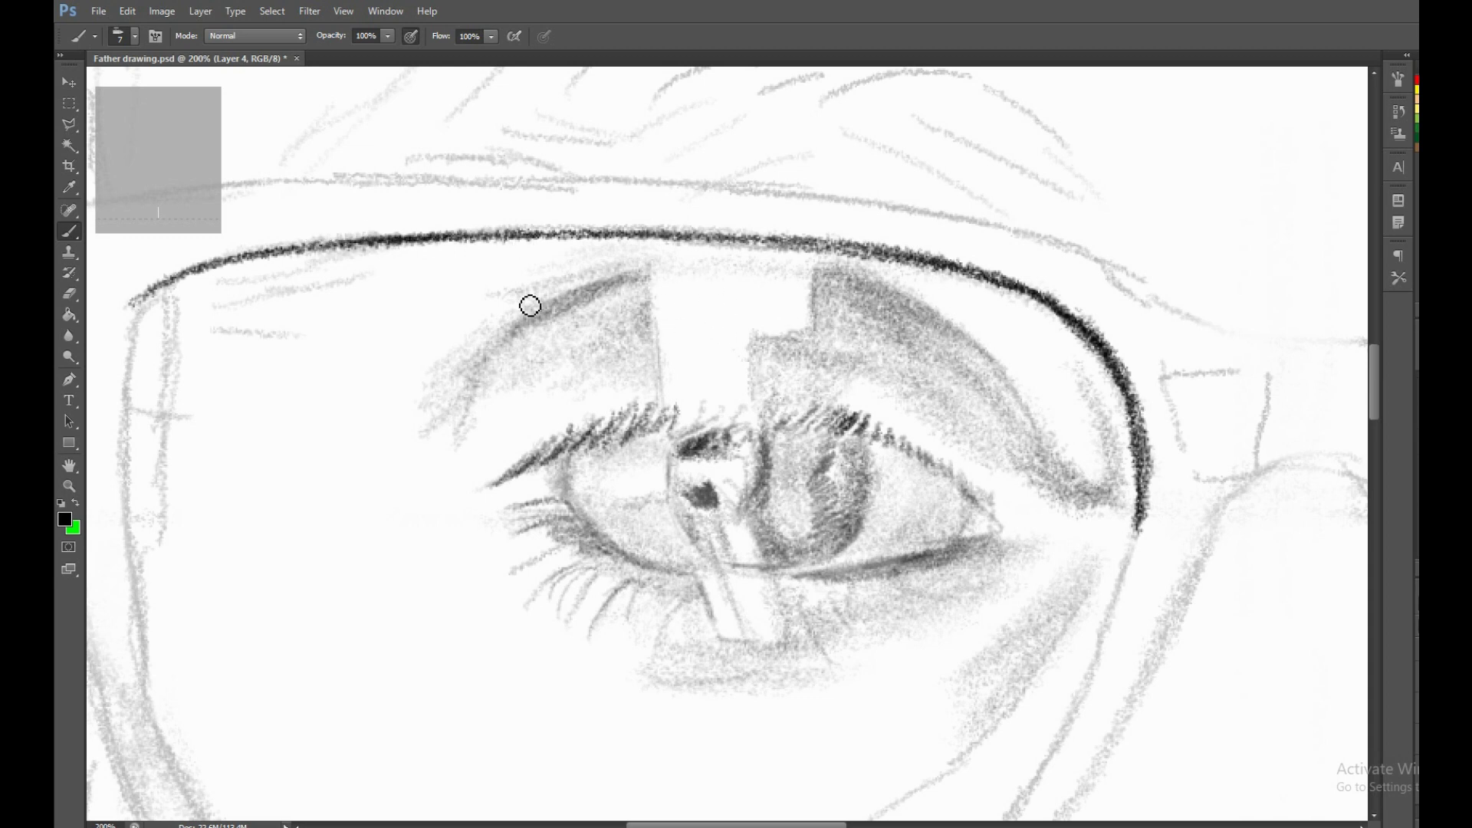
{"action": "mouse_move", "coordinate": [530, 306]}
{"action": "left_mouse_down"}
{"action": "mouse_move", "coordinate": [483, 328]}
{"action": "mouse_move", "coordinate": [490, 269]}
{"action": "mouse_move", "coordinate": [450, 246]}
{"action": "mouse_move", "coordinate": [565, 262]}
{"action": "mouse_move", "coordinate": [480, 299]}
{"action": "mouse_move", "coordinate": [394, 386]}
{"action": "left_mouse_up"}
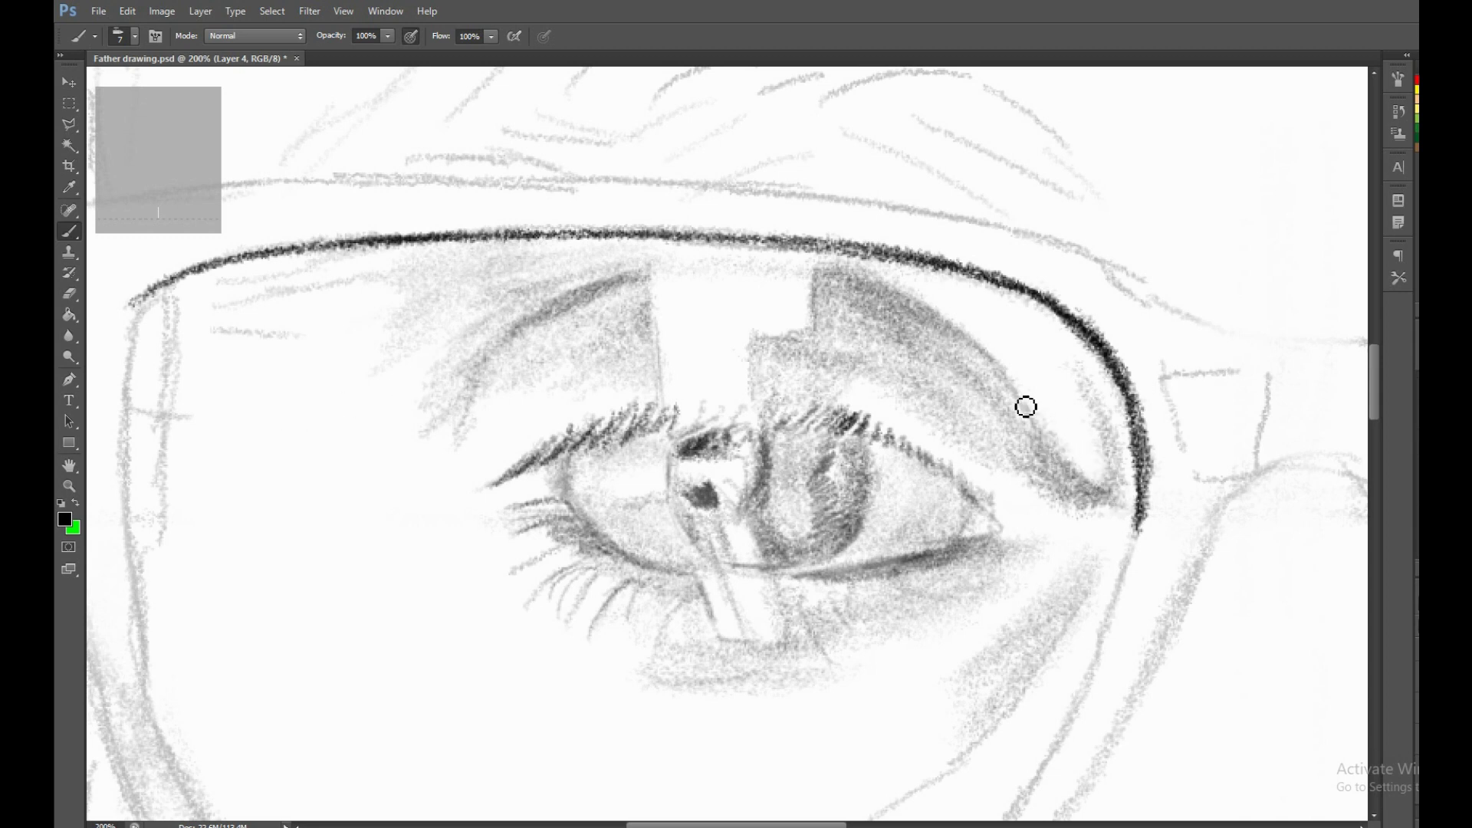
Darken the pupil and upper iris, and shade the upper eyelid below the crease.
{"action": "left_click_drag", "start_coordinate": [920, 465], "coordinate": [819, 404]}
{"action": "mouse_move", "coordinate": [624, 442]}
{"action": "left_mouse_down"}
{"action": "mouse_move", "coordinate": [601, 410]}
{"action": "mouse_move", "coordinate": [591, 453]}
{"action": "mouse_move", "coordinate": [630, 448]}
{"action": "mouse_move", "coordinate": [597, 491]}
{"action": "mouse_move", "coordinate": [651, 532]}
{"action": "mouse_move", "coordinate": [637, 509]}
{"action": "mouse_move", "coordinate": [739, 519]}
{"action": "mouse_move", "coordinate": [744, 469]}
{"action": "left_mouse_up"}
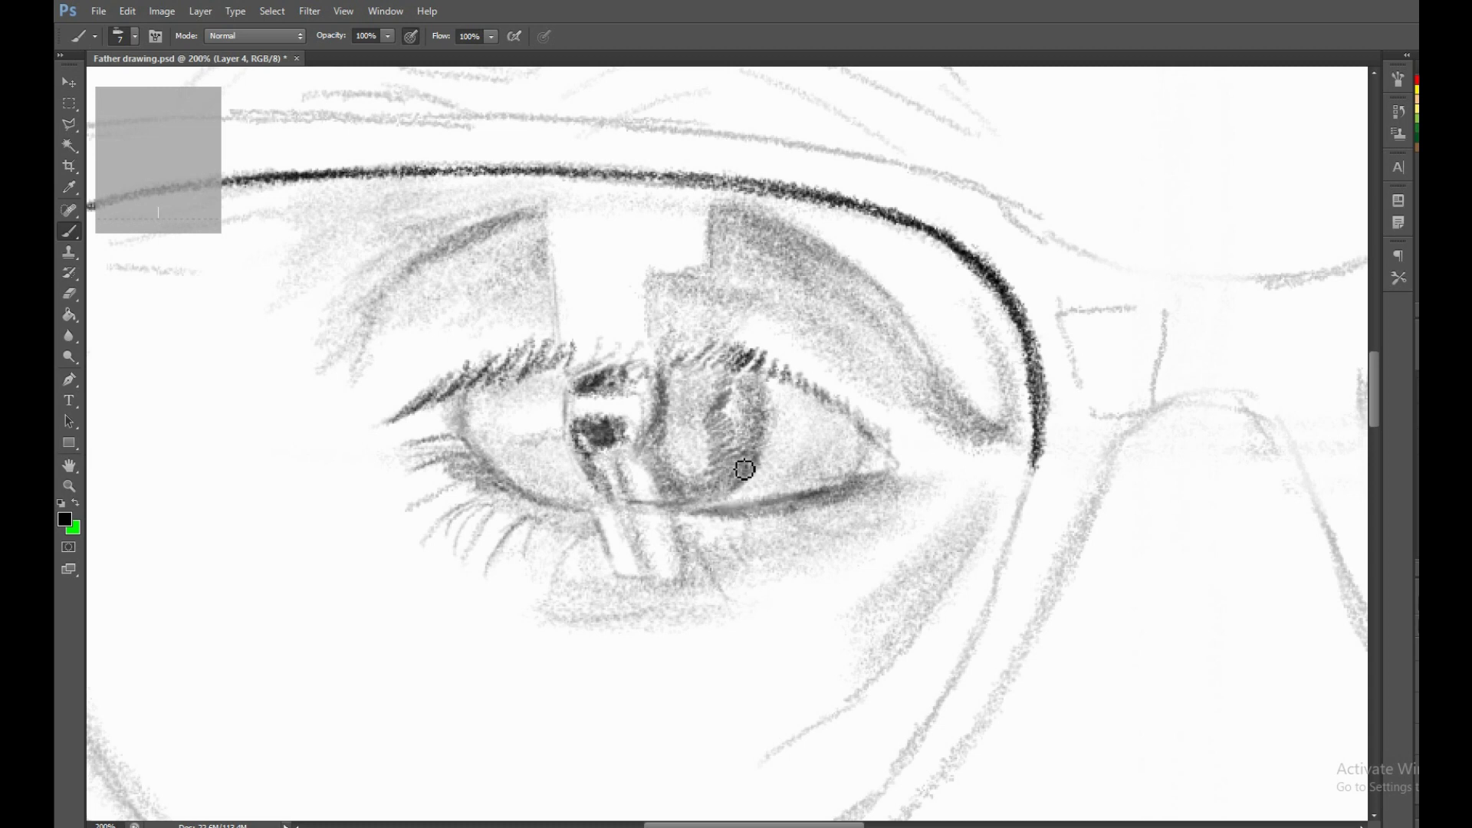
{"action": "mouse_move", "coordinate": [700, 407]}
{"action": "left_mouse_down"}
{"action": "mouse_move", "coordinate": [673, 401]}
{"action": "mouse_move", "coordinate": [710, 378]}
{"action": "mouse_move", "coordinate": [665, 373]}
{"action": "left_mouse_up"}
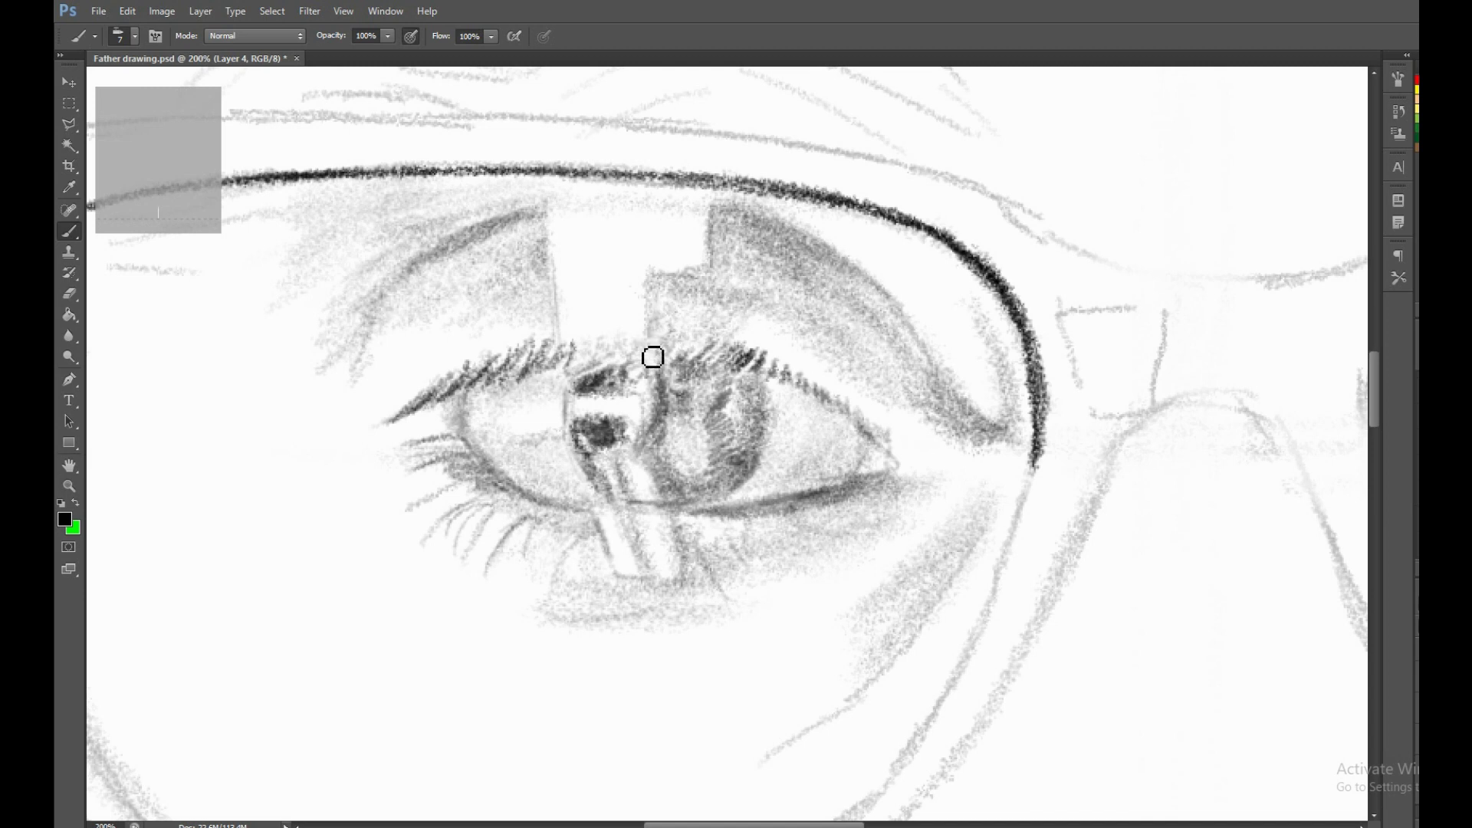
{"action": "left_click_drag", "start_coordinate": [589, 234], "coordinate": [564, 254]}
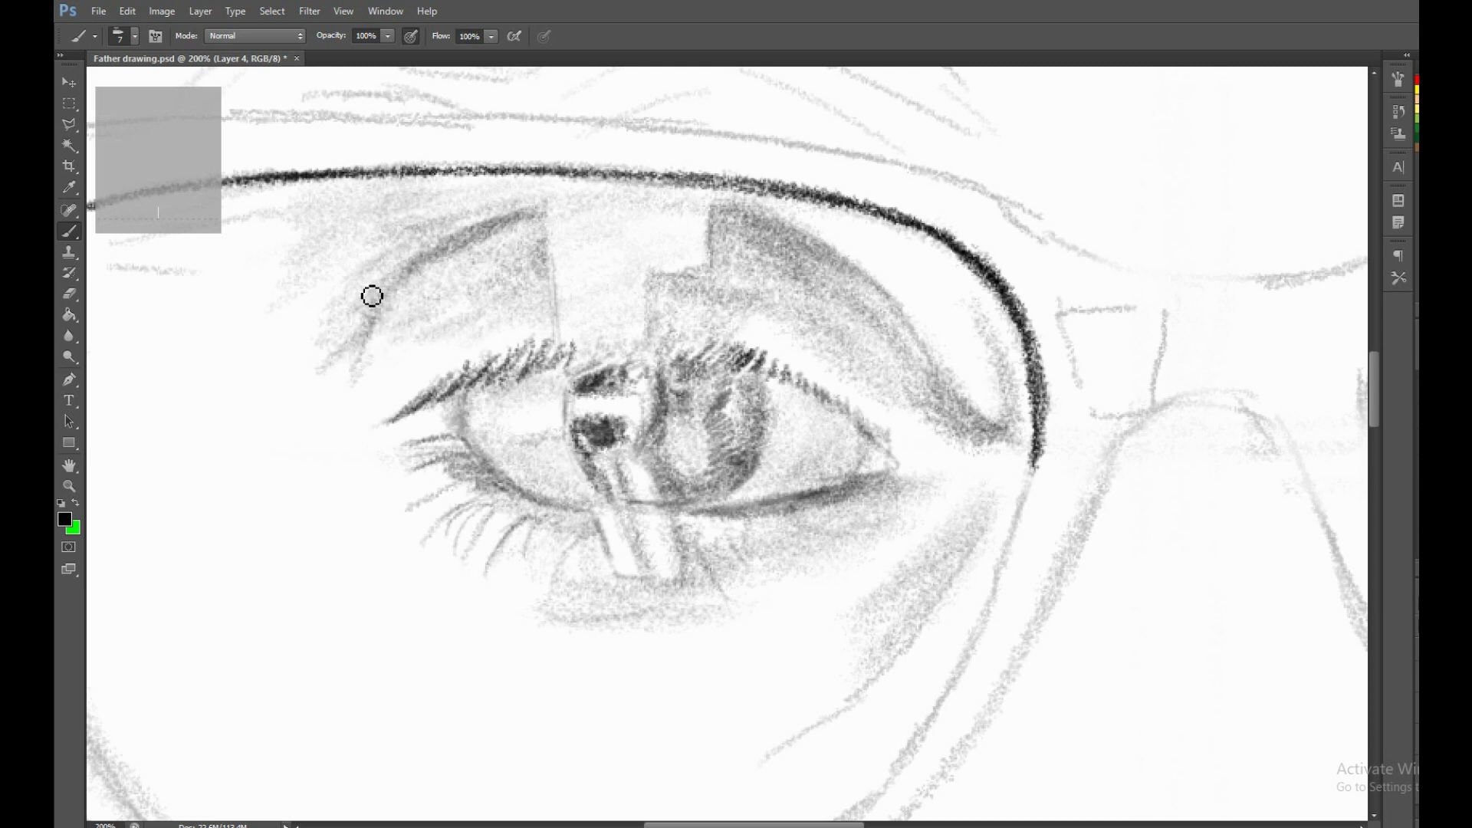
{"action": "mouse_move", "coordinate": [793, 231]}
{"action": "left_mouse_down"}
{"action": "mouse_move", "coordinate": [778, 220]}
{"action": "mouse_move", "coordinate": [861, 220]}
{"action": "left_mouse_up"}
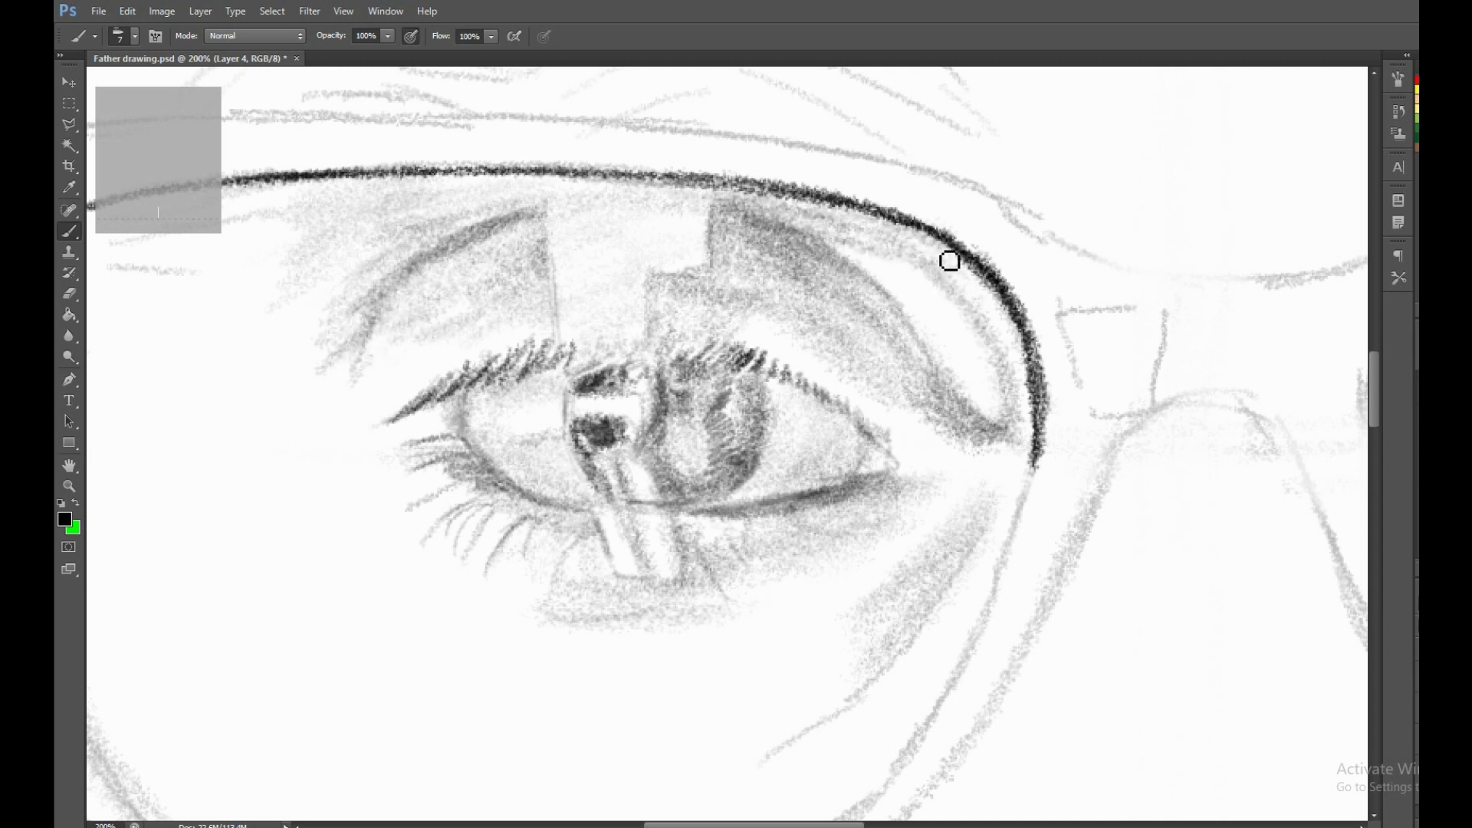
Zoomed onto the glasses, ink the lens frame's inner edge, lower-right edge and the bridge arm.
{"action": "key", "text": "z"}
{"action": "left_click", "coordinate": [897, 368], "text": "alt"}
{"action": "left_click", "coordinate": [896, 394], "text": "alt"}
{"action": "left_click_drag", "start_coordinate": [896, 394], "coordinate": [622, 483]}
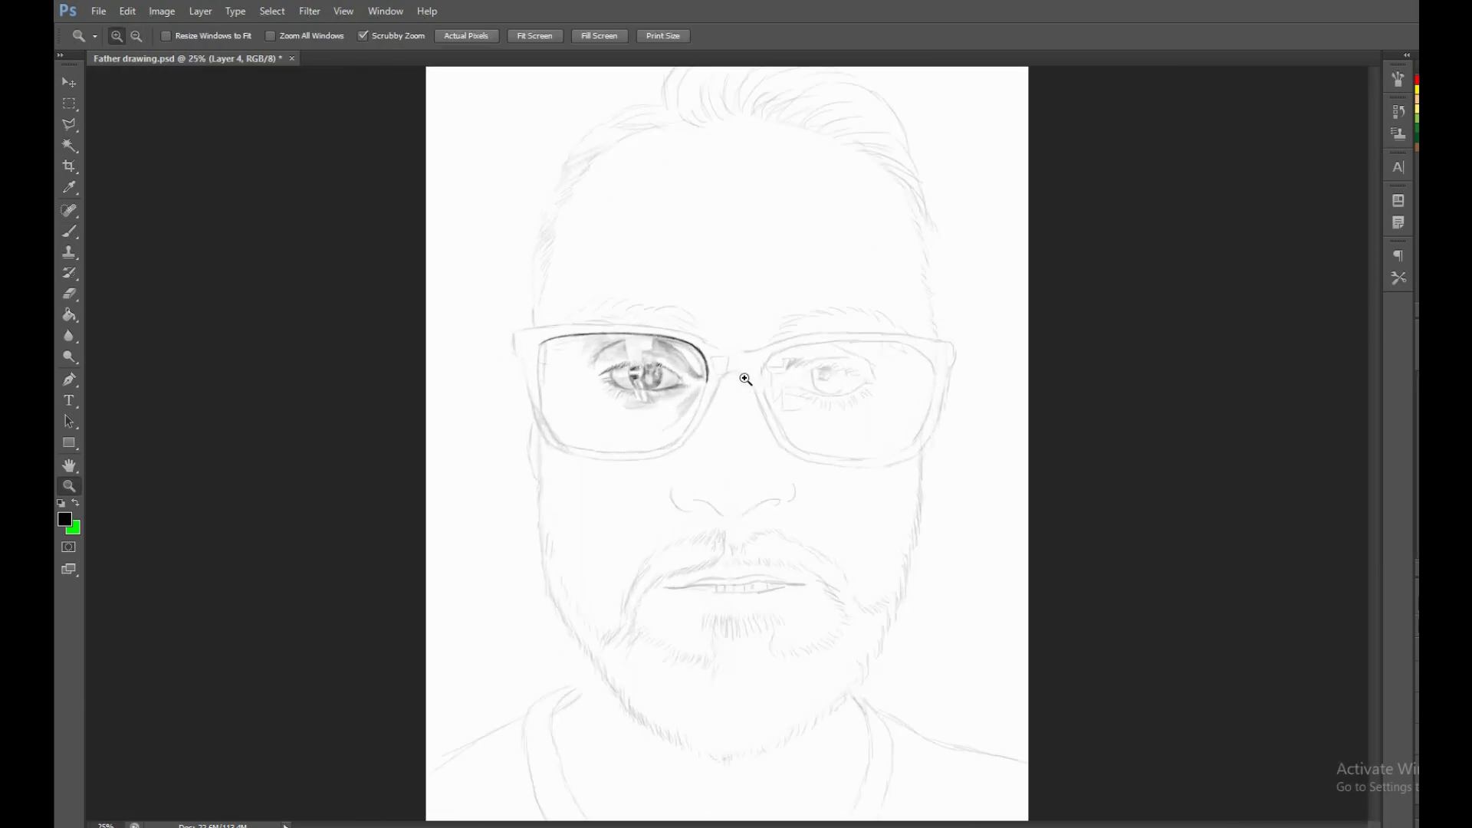
{"action": "key", "text": "b"}
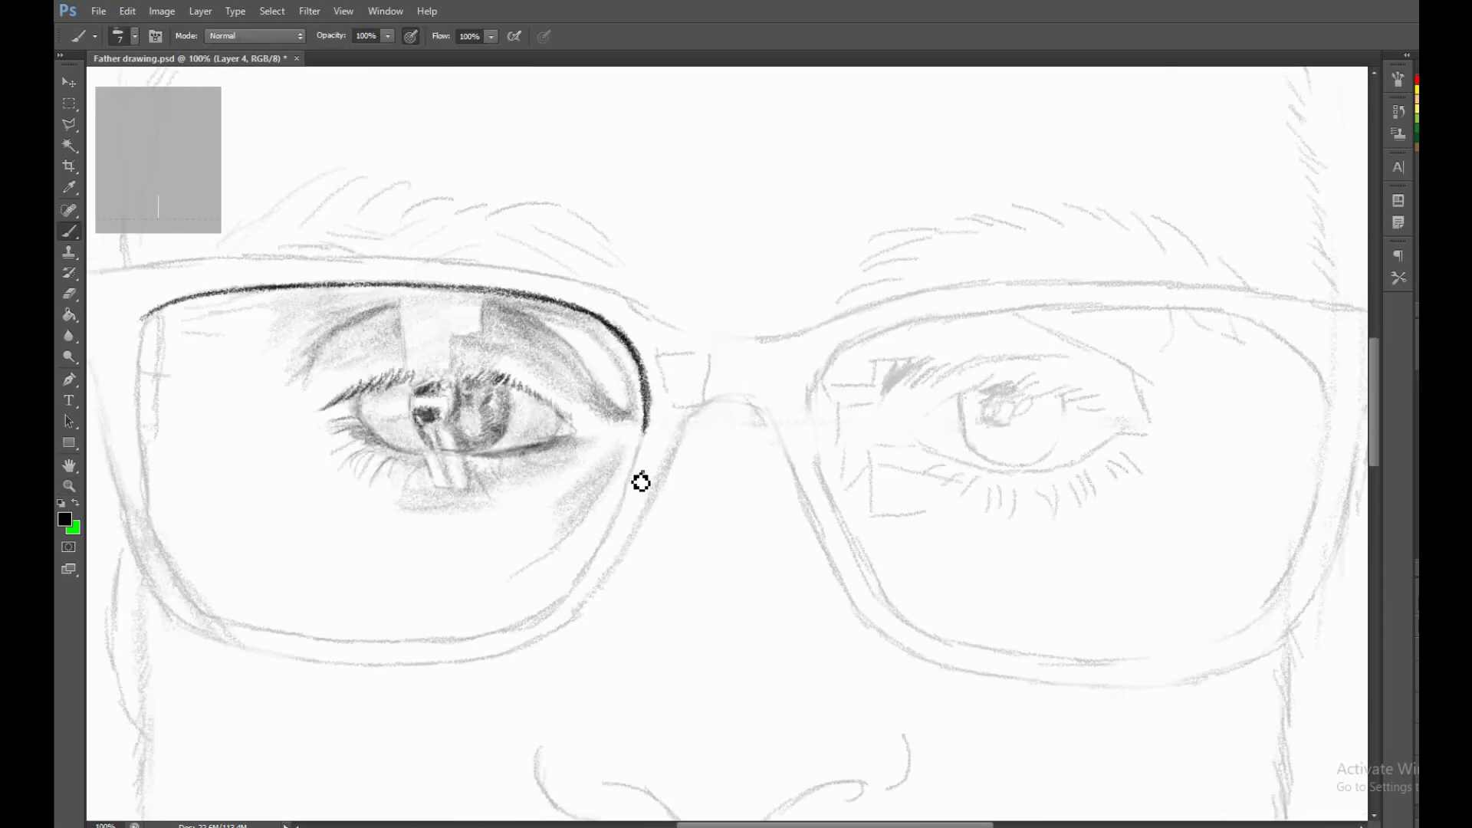
{"action": "right_click", "coordinate": [639, 469]}
{"action": "key", "text": "Escape"}
{"action": "left_click_drag", "start_coordinate": [648, 431], "coordinate": [643, 479]}
{"action": "mouse_move", "coordinate": [564, 613]}
{"action": "left_mouse_down"}
{"action": "mouse_move", "coordinate": [624, 536]}
{"action": "mouse_move", "coordinate": [638, 493]}
{"action": "mouse_move", "coordinate": [625, 495]}
{"action": "left_mouse_up"}
{"action": "mouse_move", "coordinate": [716, 421]}
{"action": "left_mouse_down"}
{"action": "mouse_move", "coordinate": [756, 417]}
{"action": "mouse_move", "coordinate": [713, 410]}
{"action": "mouse_move", "coordinate": [752, 411]}
{"action": "mouse_move", "coordinate": [674, 481]}
{"action": "mouse_move", "coordinate": [690, 421]}
{"action": "mouse_move", "coordinate": [654, 519]}
{"action": "left_mouse_up"}
{"action": "mouse_move", "coordinate": [541, 649]}
{"action": "left_mouse_down"}
{"action": "mouse_move", "coordinate": [526, 657]}
{"action": "mouse_move", "coordinate": [611, 585]}
{"action": "mouse_move", "coordinate": [665, 498]}
{"action": "mouse_move", "coordinate": [647, 533]}
{"action": "left_mouse_up"}
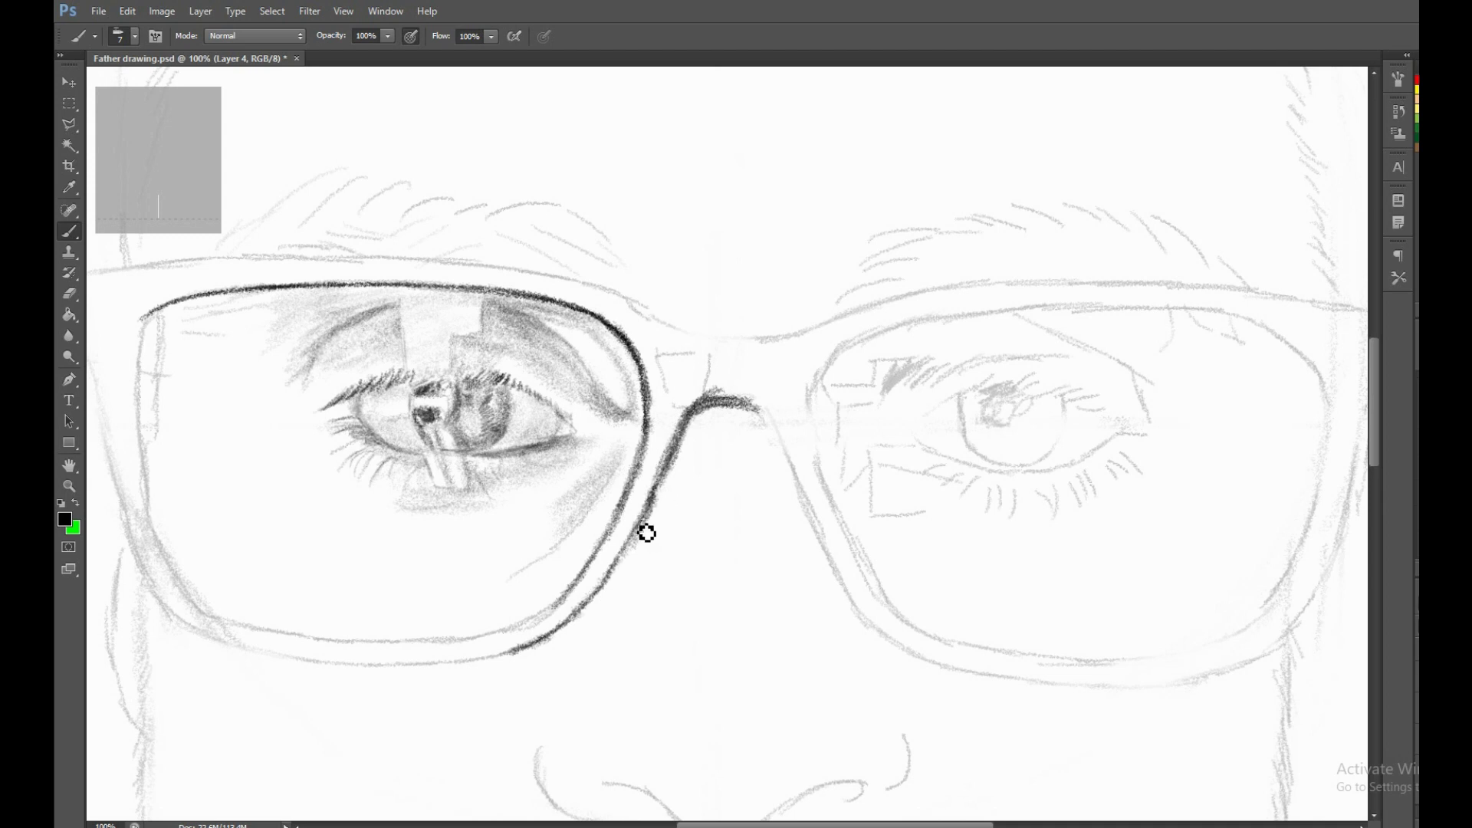
Thicken the frame at the bridge and darken the thick top rim across the lens.
{"action": "mouse_move", "coordinate": [683, 442]}
{"action": "left_mouse_down"}
{"action": "mouse_move", "coordinate": [697, 389]}
{"action": "mouse_move", "coordinate": [738, 400]}
{"action": "left_mouse_up"}
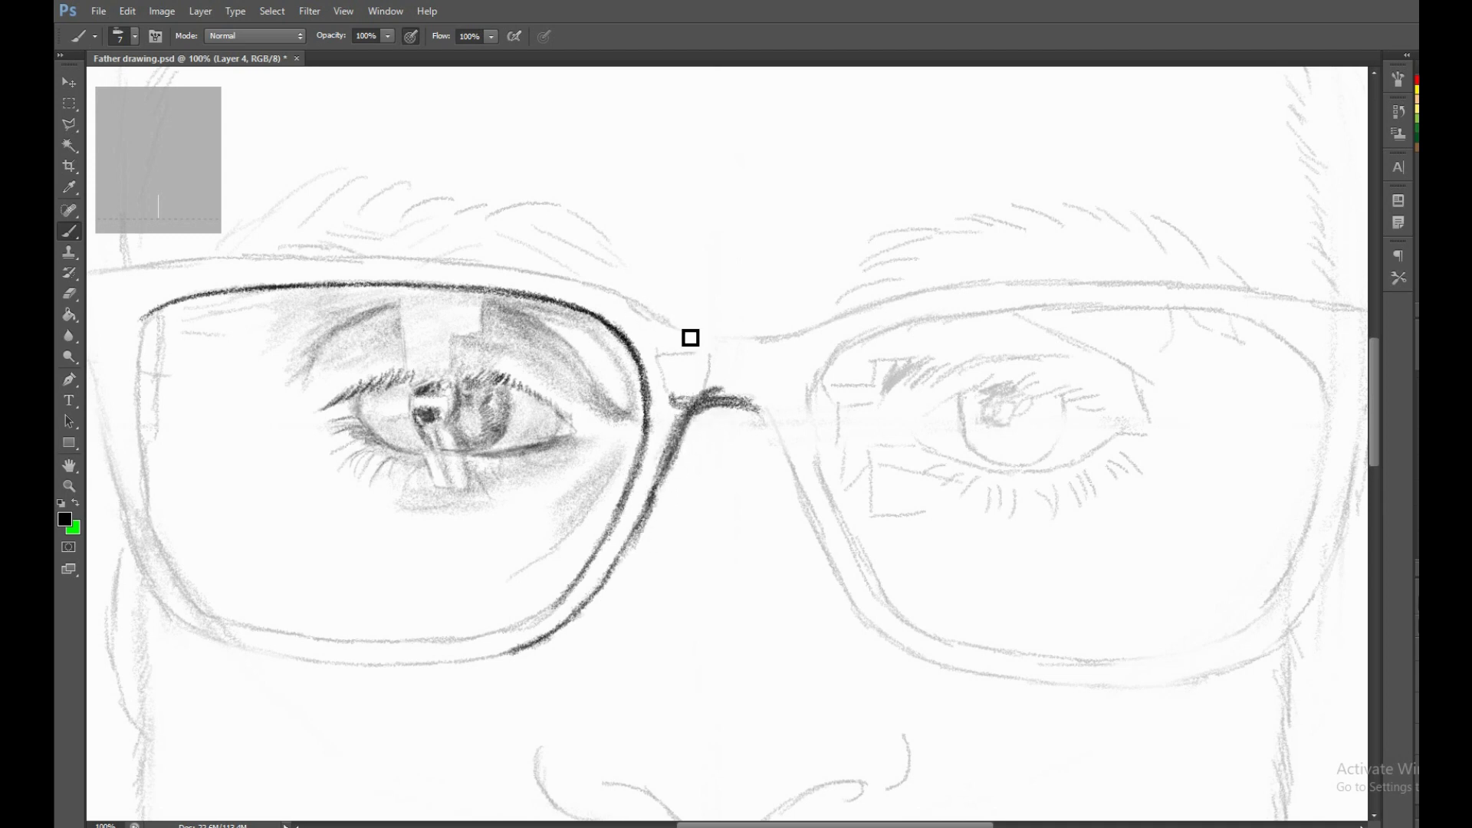
{"action": "left_click_drag", "start_coordinate": [803, 347], "coordinate": [615, 327]}
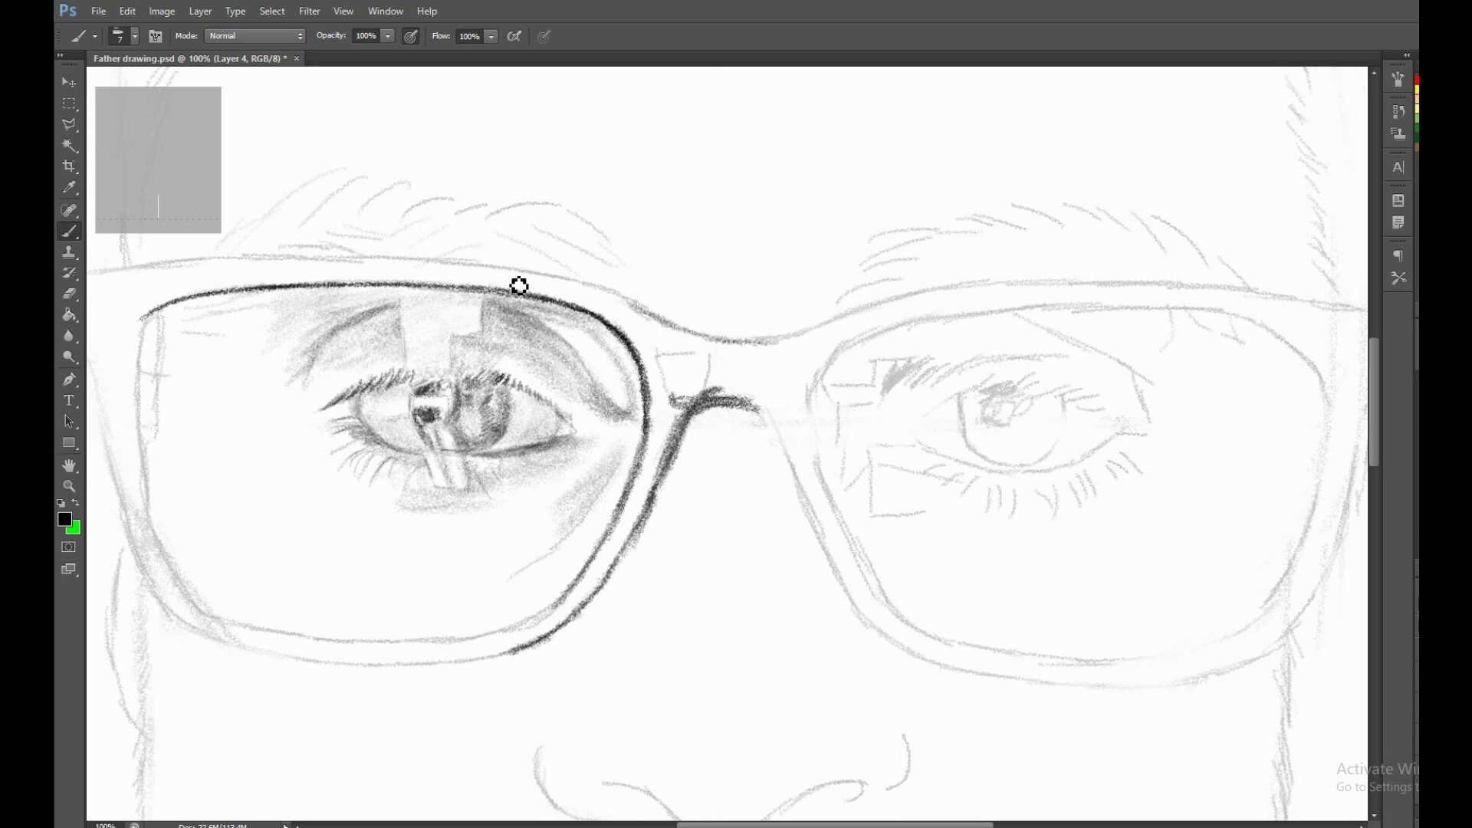
{"action": "mouse_move", "coordinate": [529, 283]}
{"action": "left_mouse_down"}
{"action": "mouse_move", "coordinate": [622, 305]}
{"action": "mouse_move", "coordinate": [650, 338]}
{"action": "left_mouse_up"}
{"action": "left_click_drag", "start_coordinate": [469, 269], "coordinate": [645, 316]}
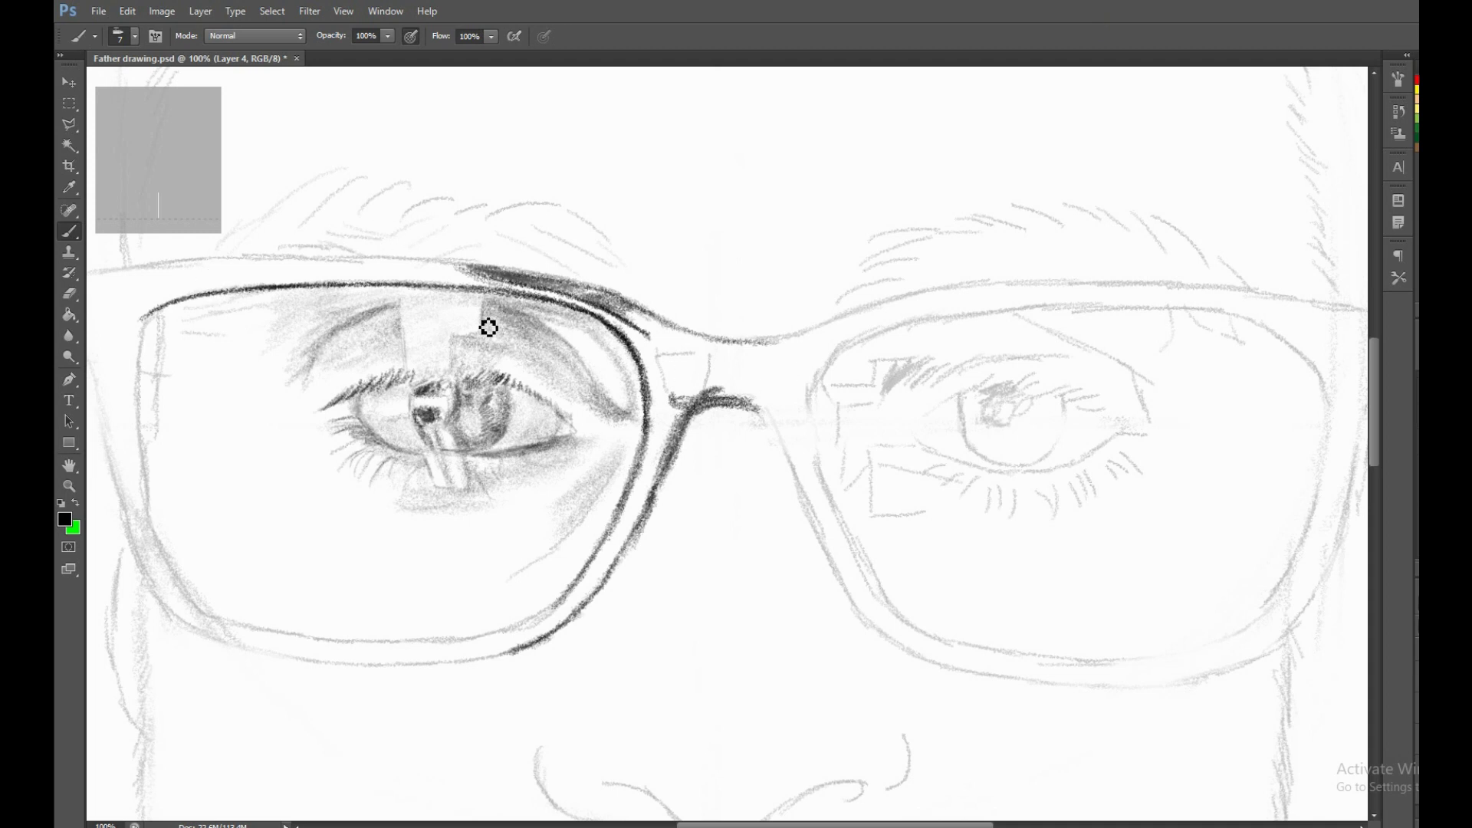
{"action": "mouse_move", "coordinate": [144, 283]}
{"action": "left_mouse_down"}
{"action": "mouse_move", "coordinate": [292, 269]}
{"action": "mouse_move", "coordinate": [118, 286]}
{"action": "mouse_move", "coordinate": [209, 279]}
{"action": "left_mouse_up"}
{"action": "mouse_move", "coordinate": [178, 289]}
{"action": "left_mouse_down"}
{"action": "mouse_move", "coordinate": [181, 302]}
{"action": "mouse_move", "coordinate": [197, 286]}
{"action": "mouse_move", "coordinate": [349, 287]}
{"action": "mouse_move", "coordinate": [293, 280]}
{"action": "mouse_move", "coordinate": [312, 276]}
{"action": "mouse_move", "coordinate": [210, 299]}
{"action": "mouse_move", "coordinate": [220, 283]}
{"action": "left_mouse_up"}
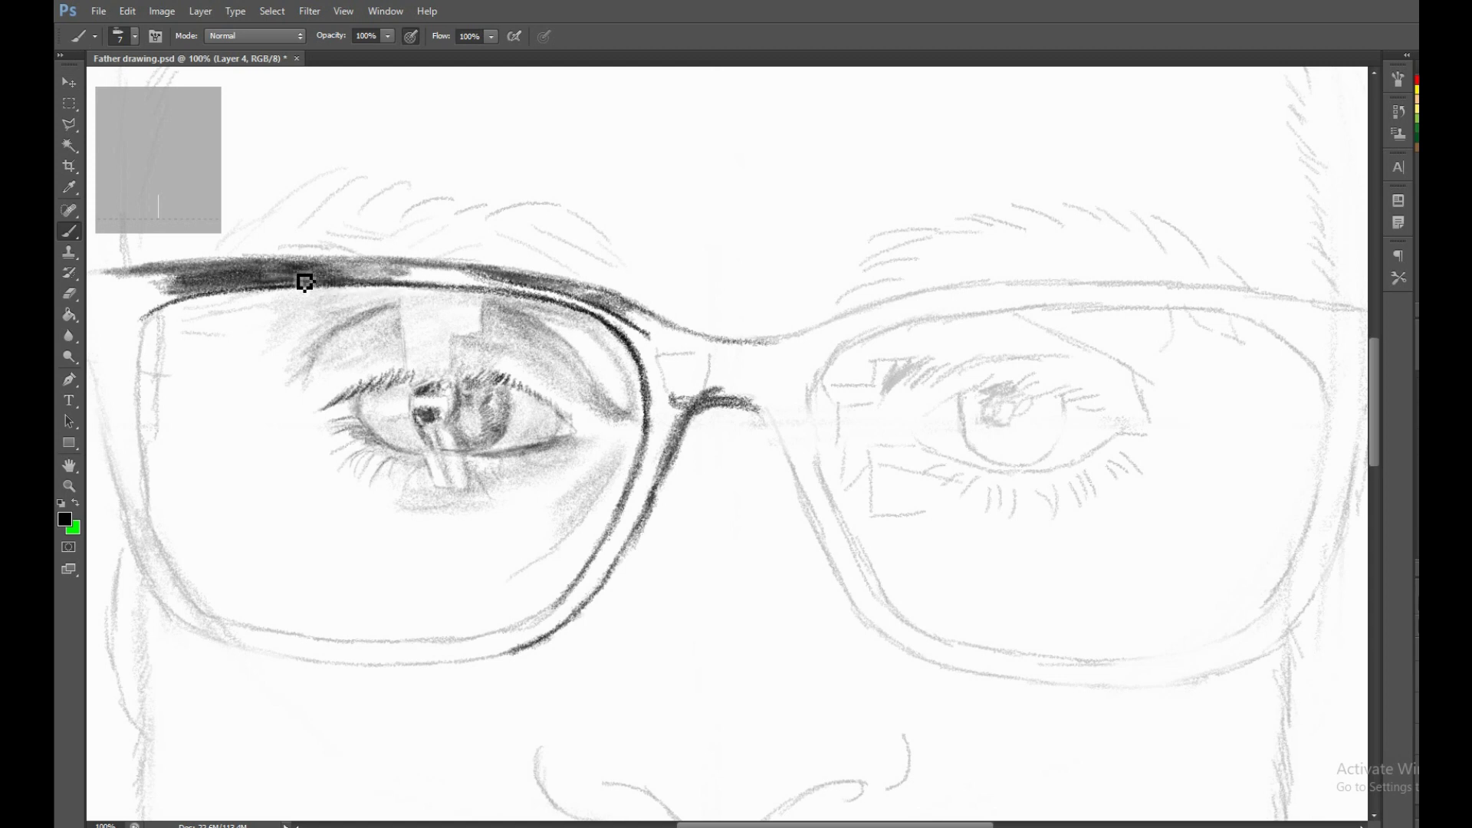
{"action": "left_click_drag", "start_coordinate": [305, 282], "coordinate": [345, 277]}
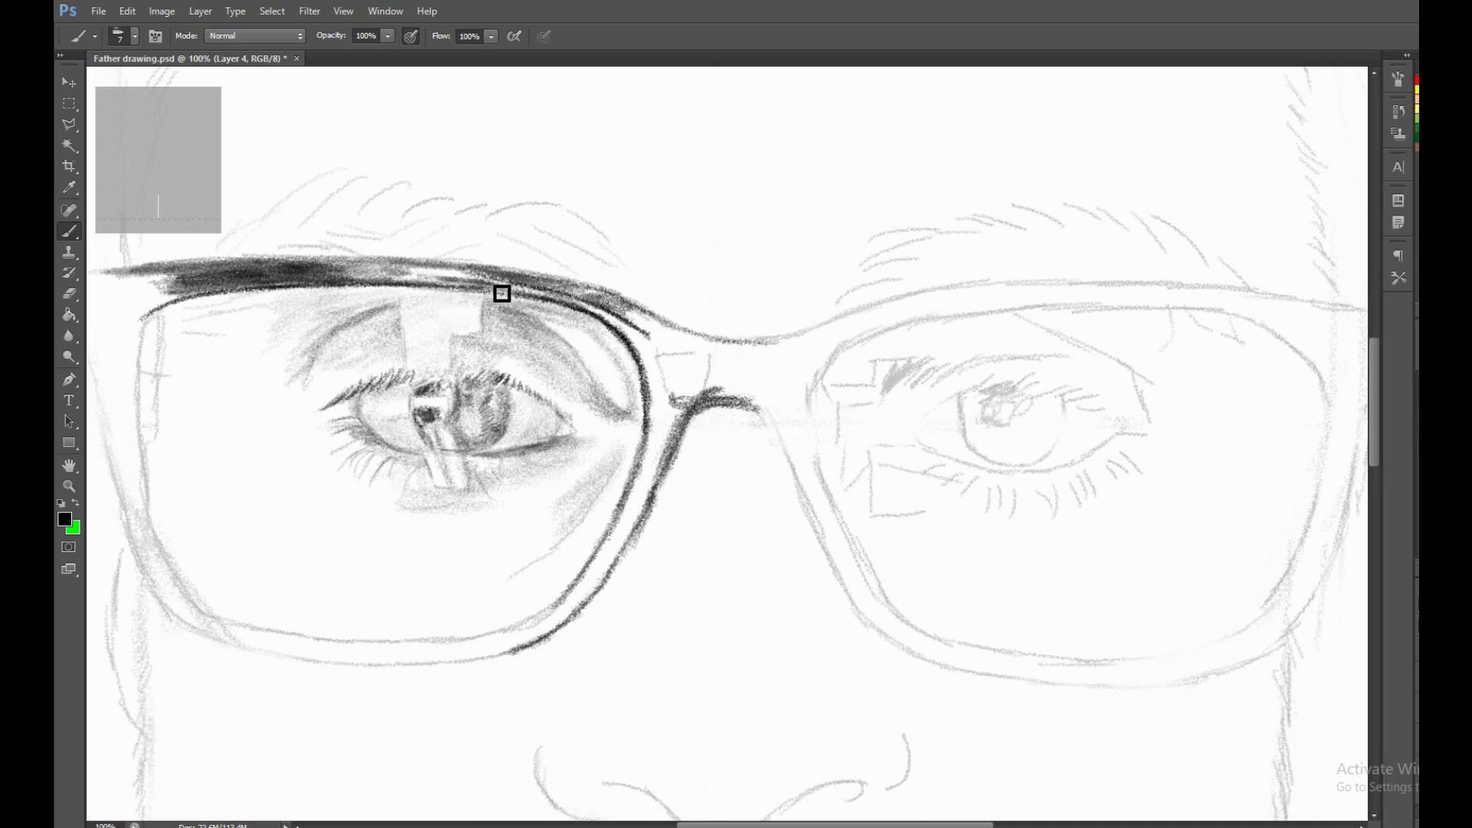
{"action": "mouse_move", "coordinate": [464, 279]}
{"action": "left_mouse_down"}
{"action": "mouse_move", "coordinate": [572, 296]}
{"action": "mouse_move", "coordinate": [648, 332]}
{"action": "mouse_move", "coordinate": [602, 306]}
{"action": "left_mouse_up"}
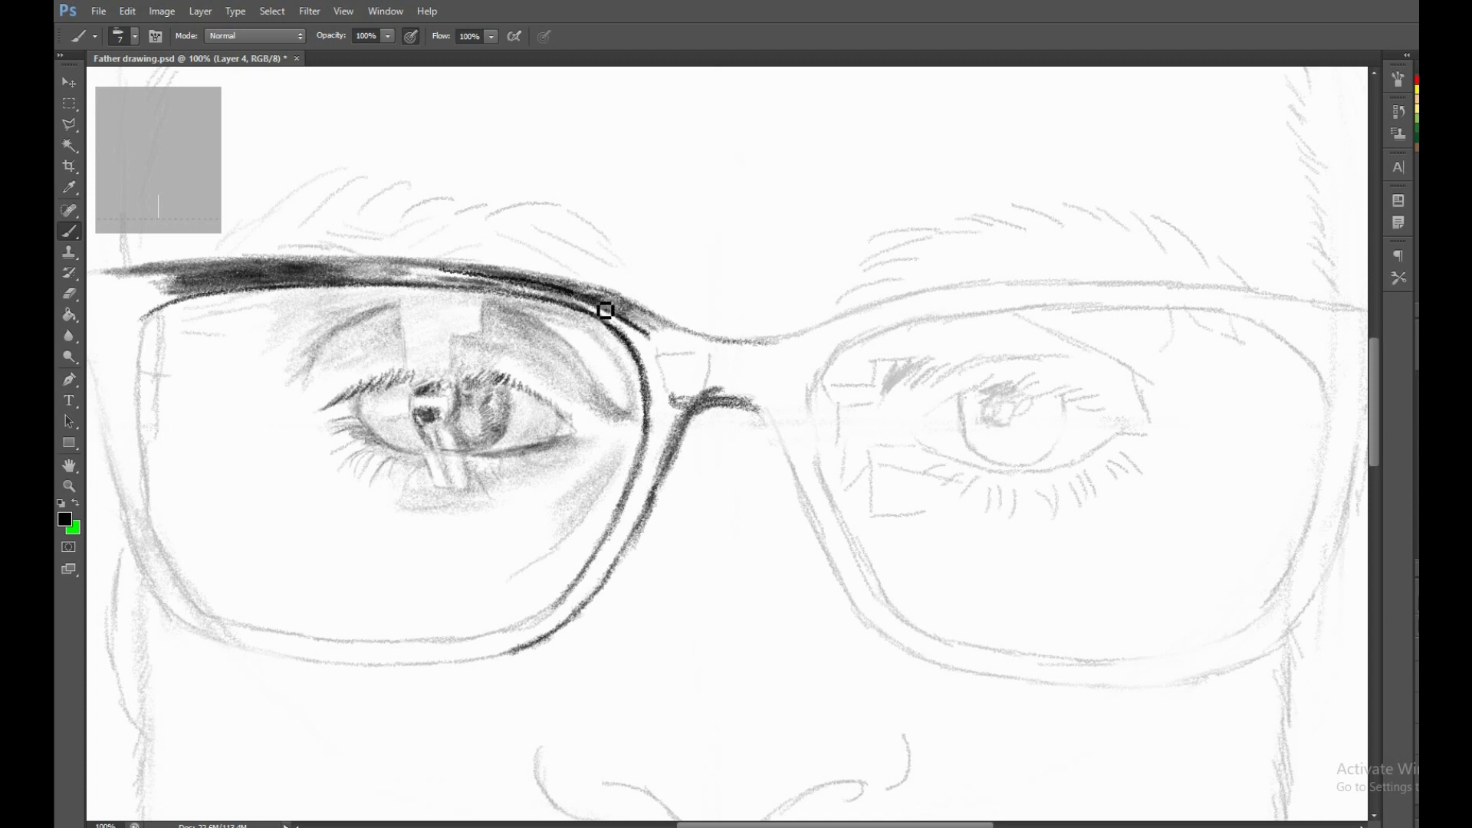
{"action": "mouse_move", "coordinate": [498, 299]}
{"action": "left_mouse_down"}
{"action": "mouse_move", "coordinate": [575, 305]}
{"action": "mouse_move", "coordinate": [624, 329]}
{"action": "mouse_move", "coordinate": [503, 319]}
{"action": "left_mouse_up"}
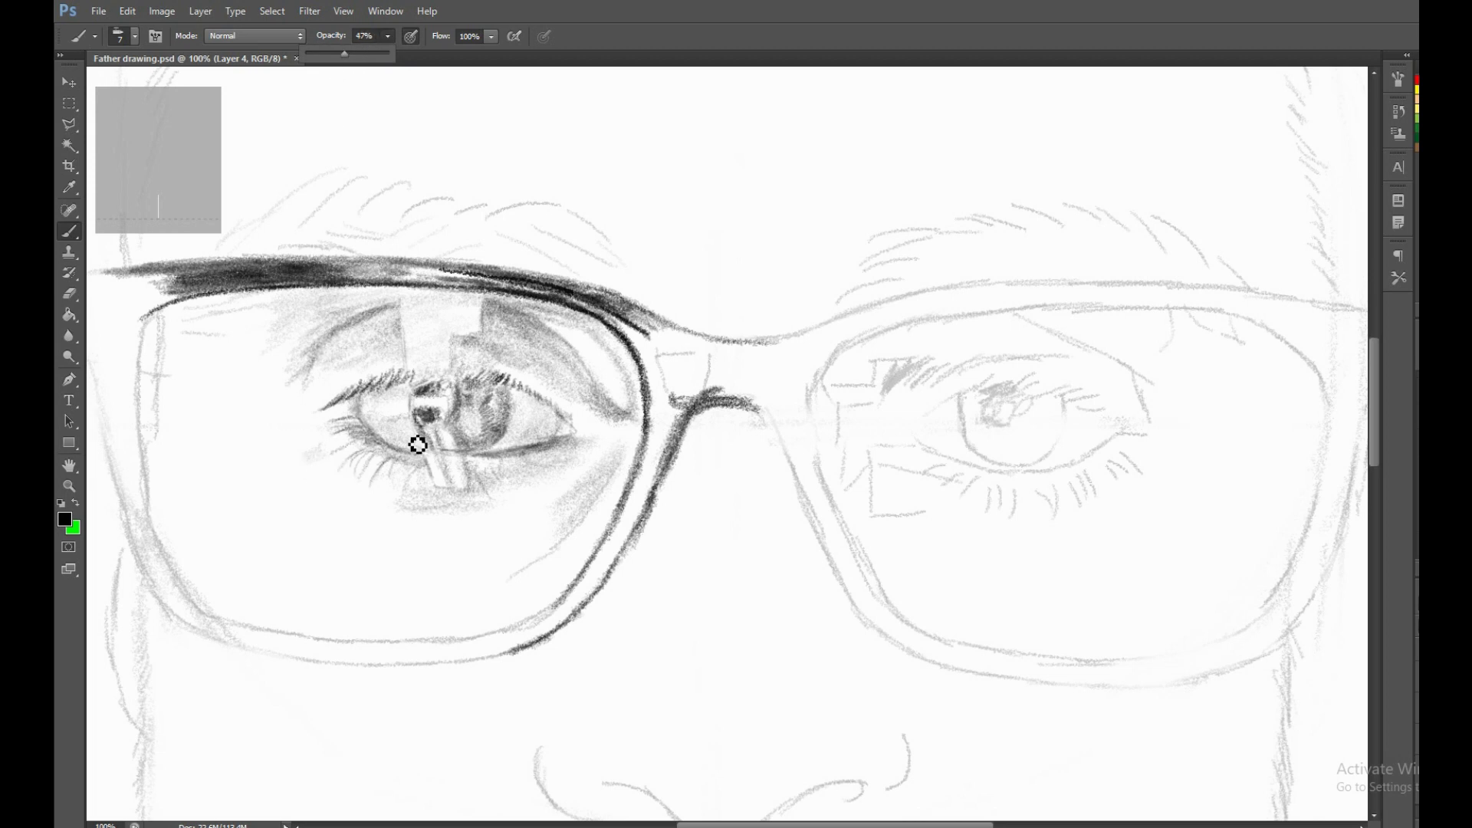
At 47% opacity with a size 21 brush, lay light hatching on the cheek below the eye.
{"action": "left_click", "coordinate": [394, 500]}
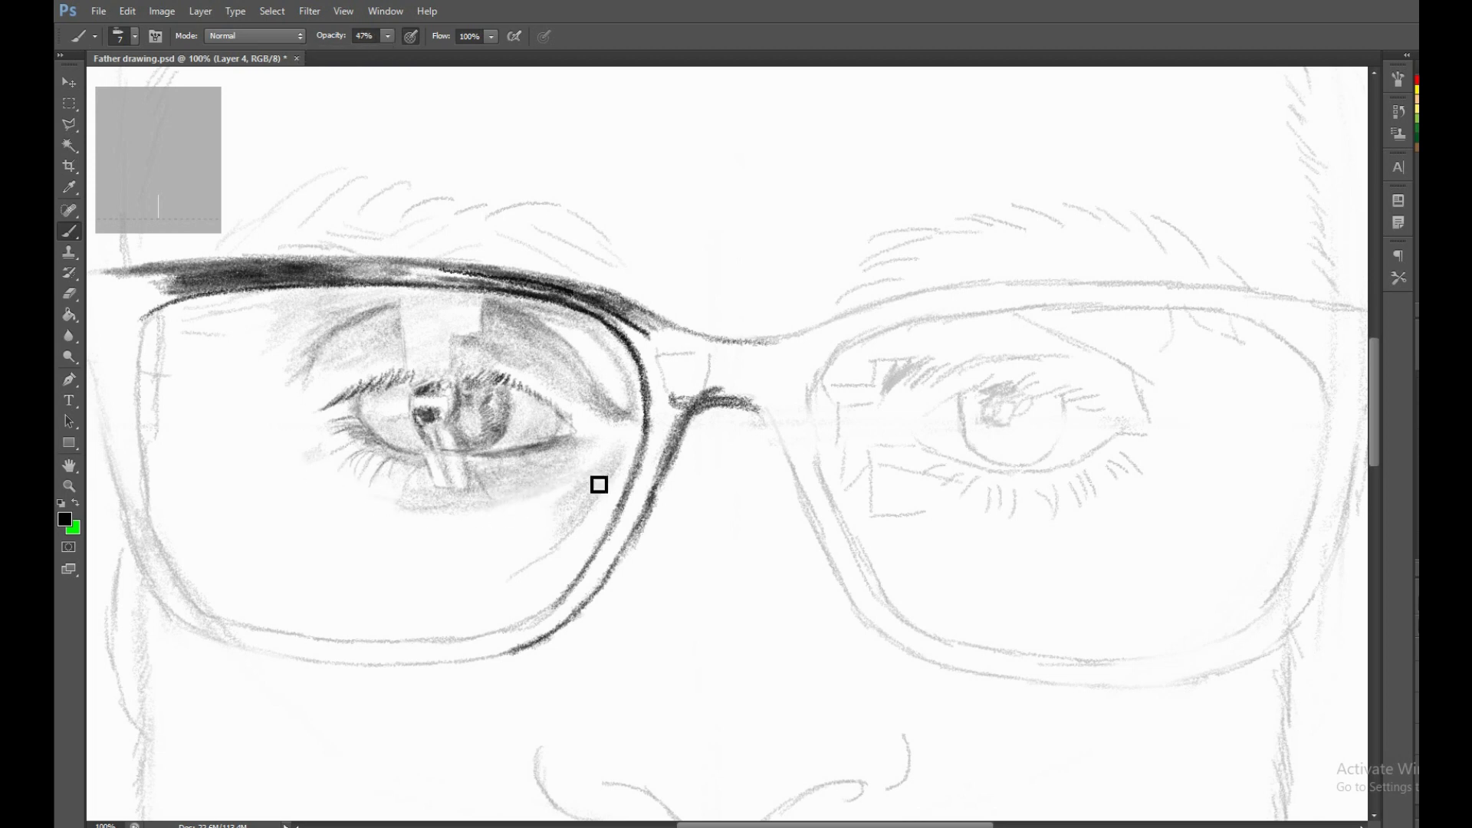
{"action": "mouse_move", "coordinate": [589, 465]}
{"action": "left_mouse_down"}
{"action": "mouse_move", "coordinate": [575, 391]}
{"action": "mouse_move", "coordinate": [622, 461]}
{"action": "mouse_move", "coordinate": [595, 325]}
{"action": "mouse_move", "coordinate": [627, 362]}
{"action": "left_mouse_up"}
{"action": "key", "text": "ctrl+z"}
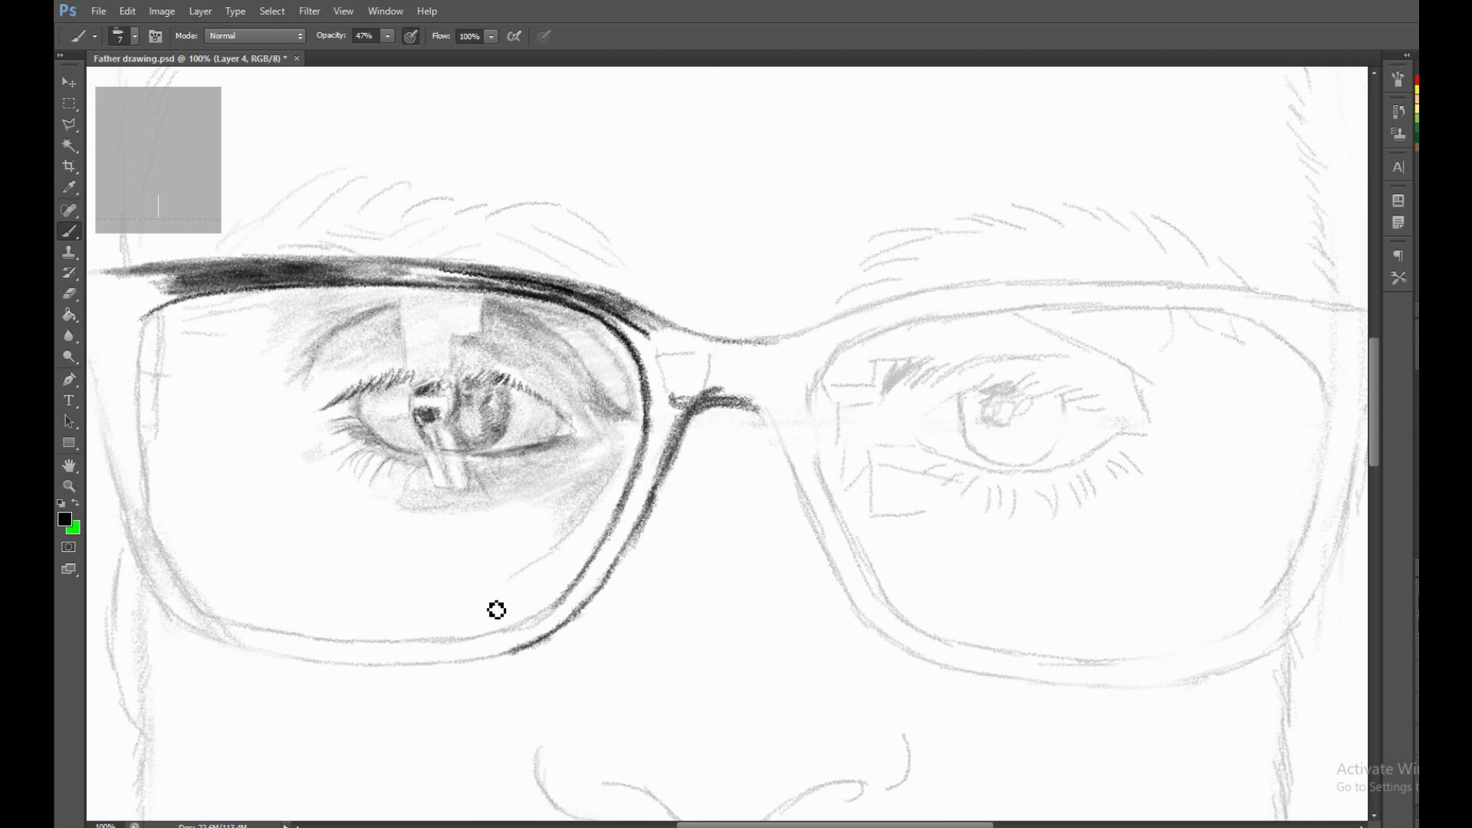
{"action": "mouse_move", "coordinate": [532, 573]}
{"action": "left_mouse_down"}
{"action": "mouse_move", "coordinate": [572, 549]}
{"action": "mouse_move", "coordinate": [542, 543]}
{"action": "mouse_move", "coordinate": [533, 509]}
{"action": "mouse_move", "coordinate": [589, 532]}
{"action": "mouse_move", "coordinate": [634, 444]}
{"action": "mouse_move", "coordinate": [571, 526]}
{"action": "left_mouse_up"}
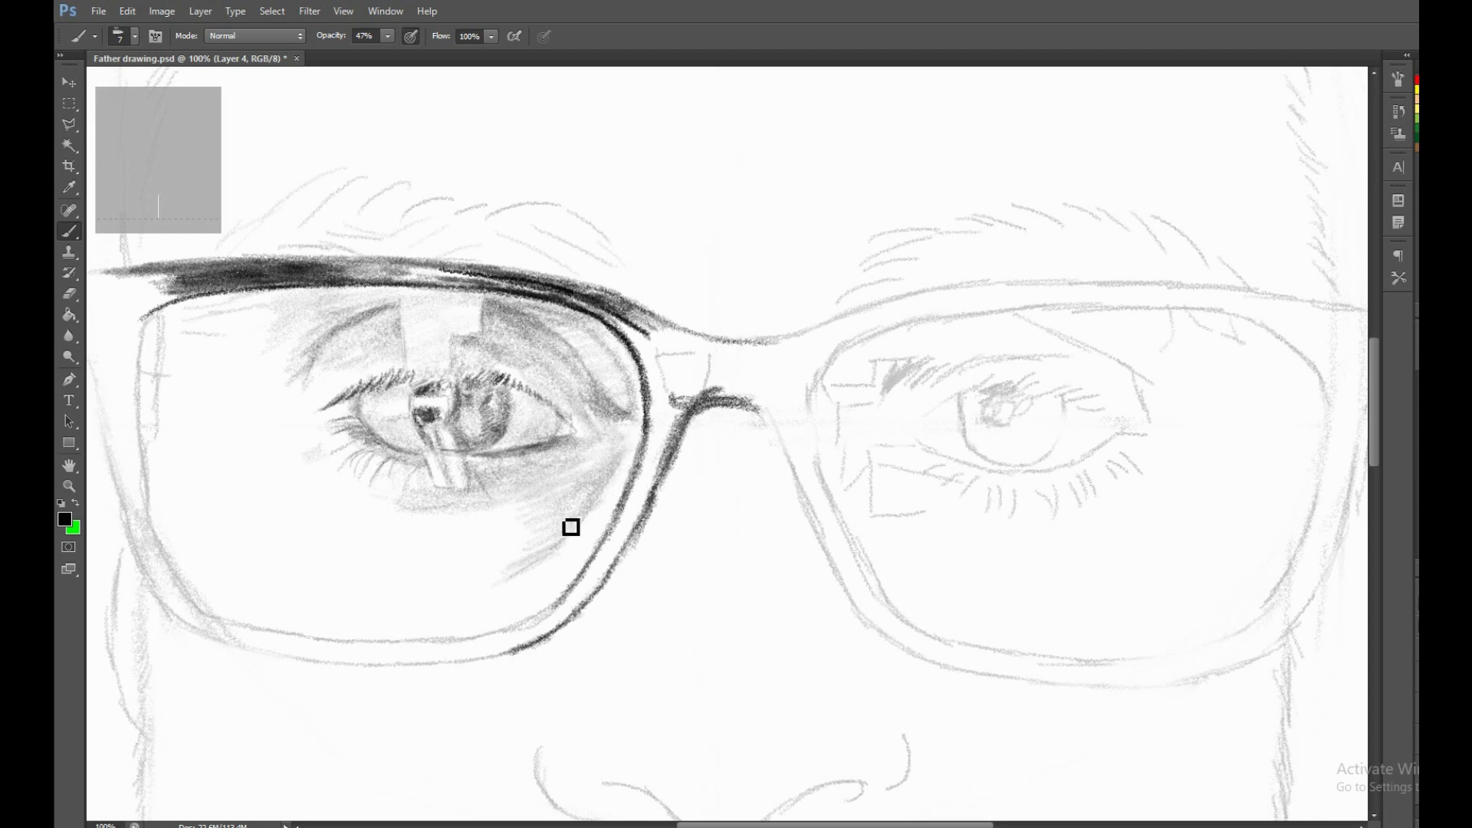
{"action": "right_click", "coordinate": [507, 602]}
{"action": "double_click", "coordinate": [572, 568]}
{"action": "mouse_move", "coordinate": [573, 568]}
{"action": "left_mouse_down"}
{"action": "mouse_move", "coordinate": [460, 532]}
{"action": "mouse_move", "coordinate": [562, 546]}
{"action": "left_mouse_up"}
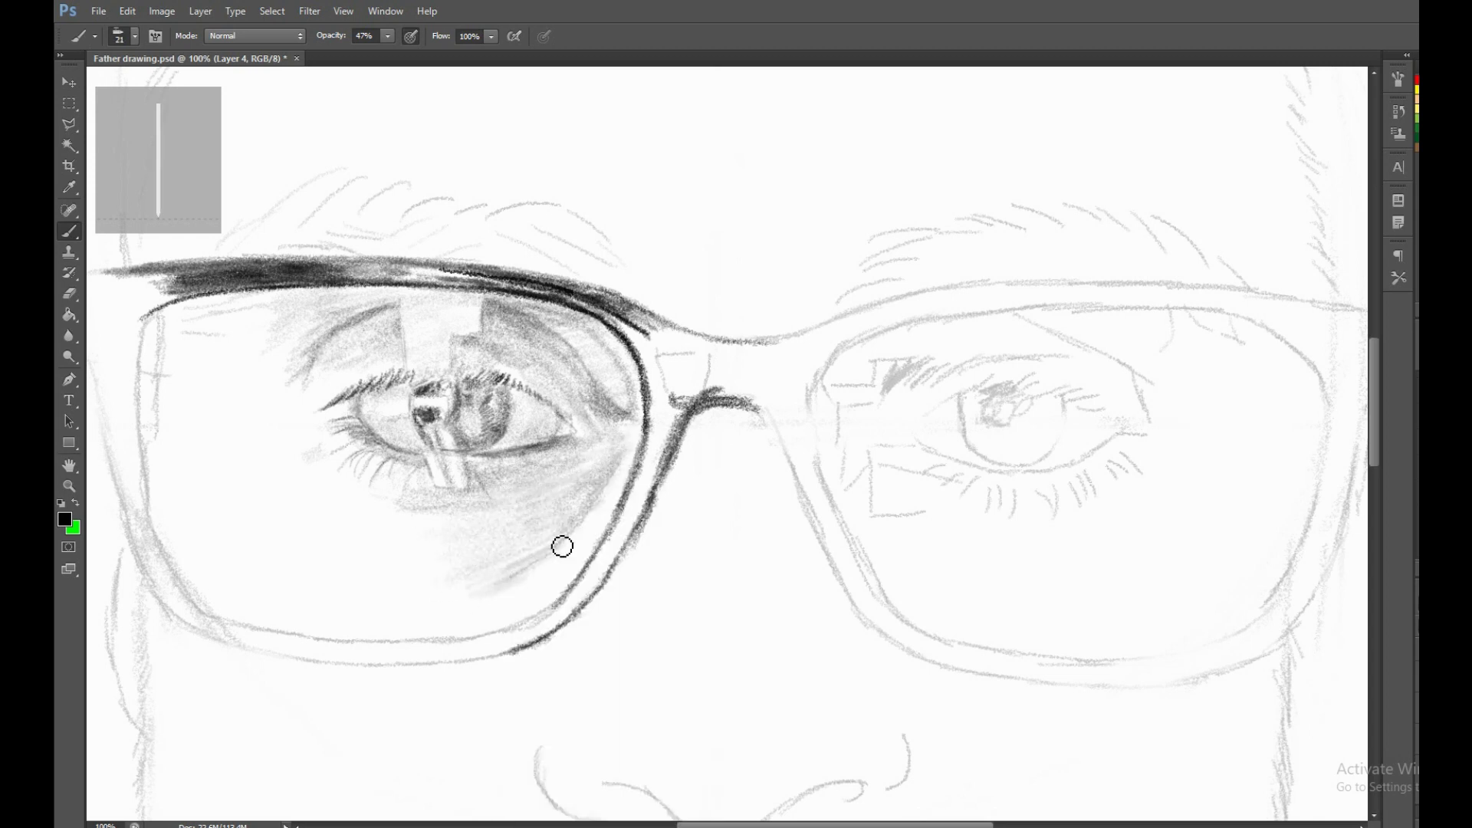
{"action": "left_click_drag", "start_coordinate": [446, 600], "coordinate": [610, 578]}
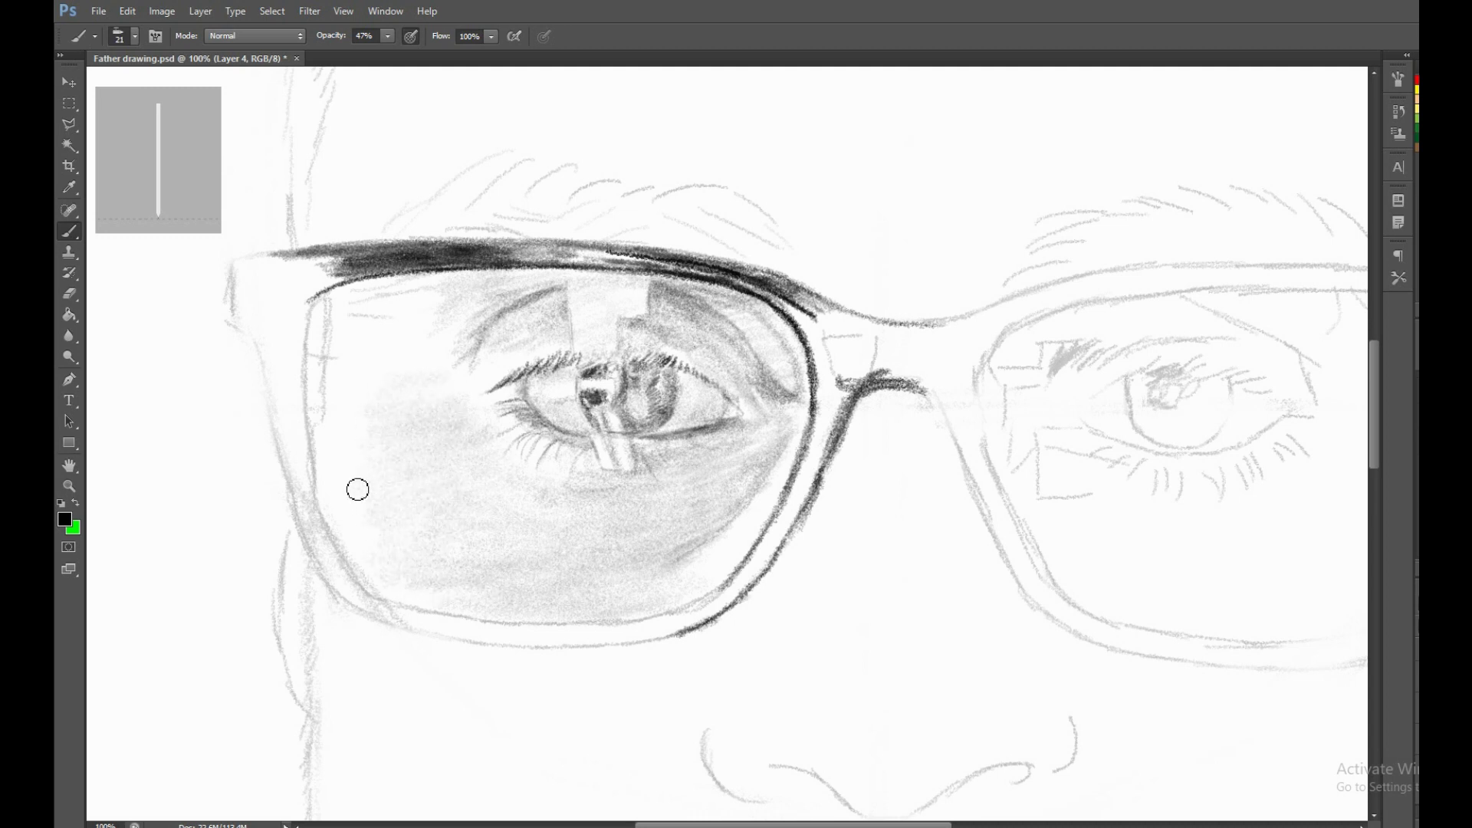
Shade the lens under the upper rim and beside the eye, then darken the pupil and iris.
{"action": "left_click_drag", "start_coordinate": [320, 338], "coordinate": [332, 306]}
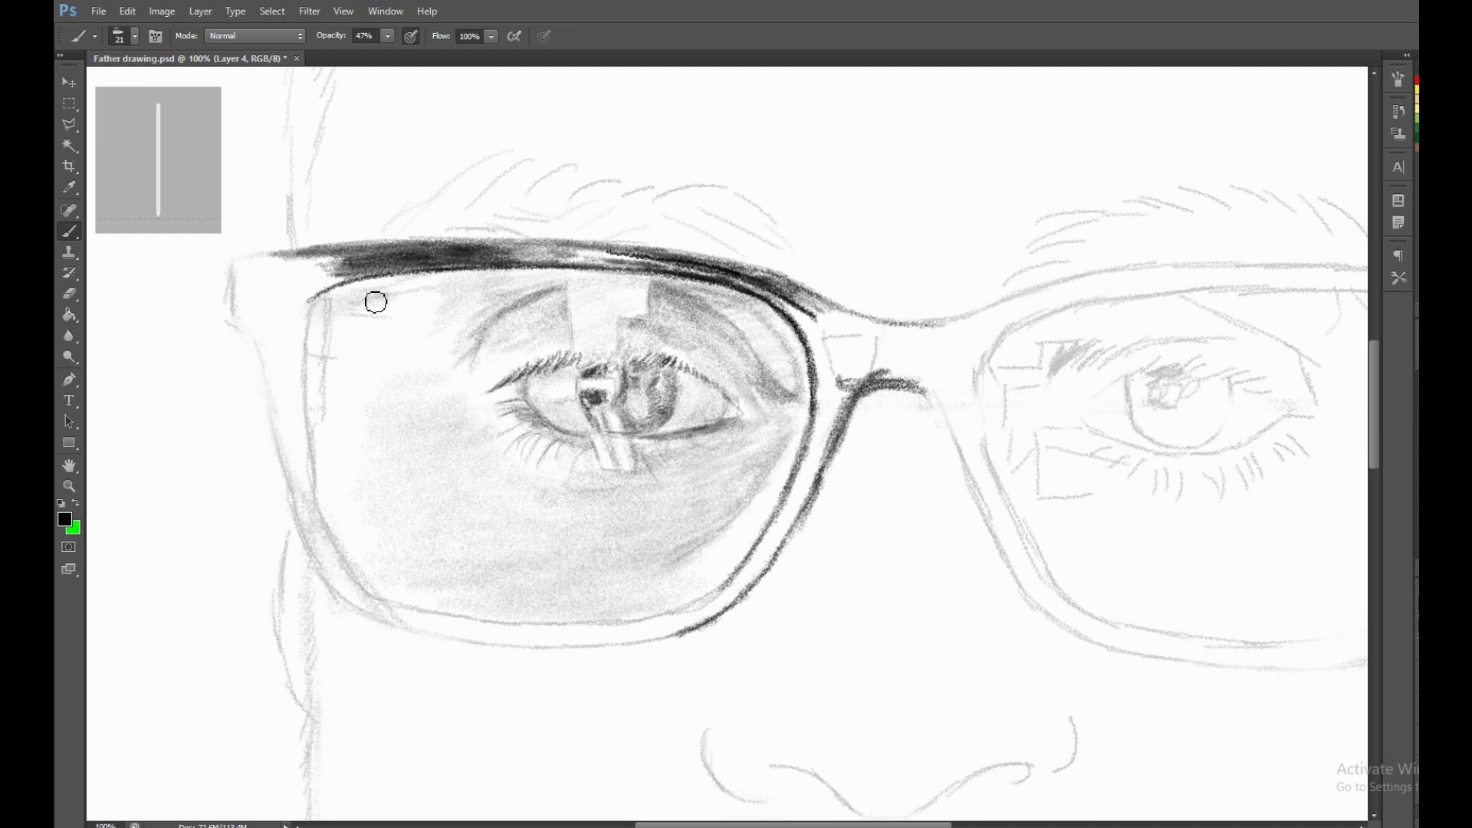
{"action": "left_click_drag", "start_coordinate": [493, 297], "coordinate": [570, 281]}
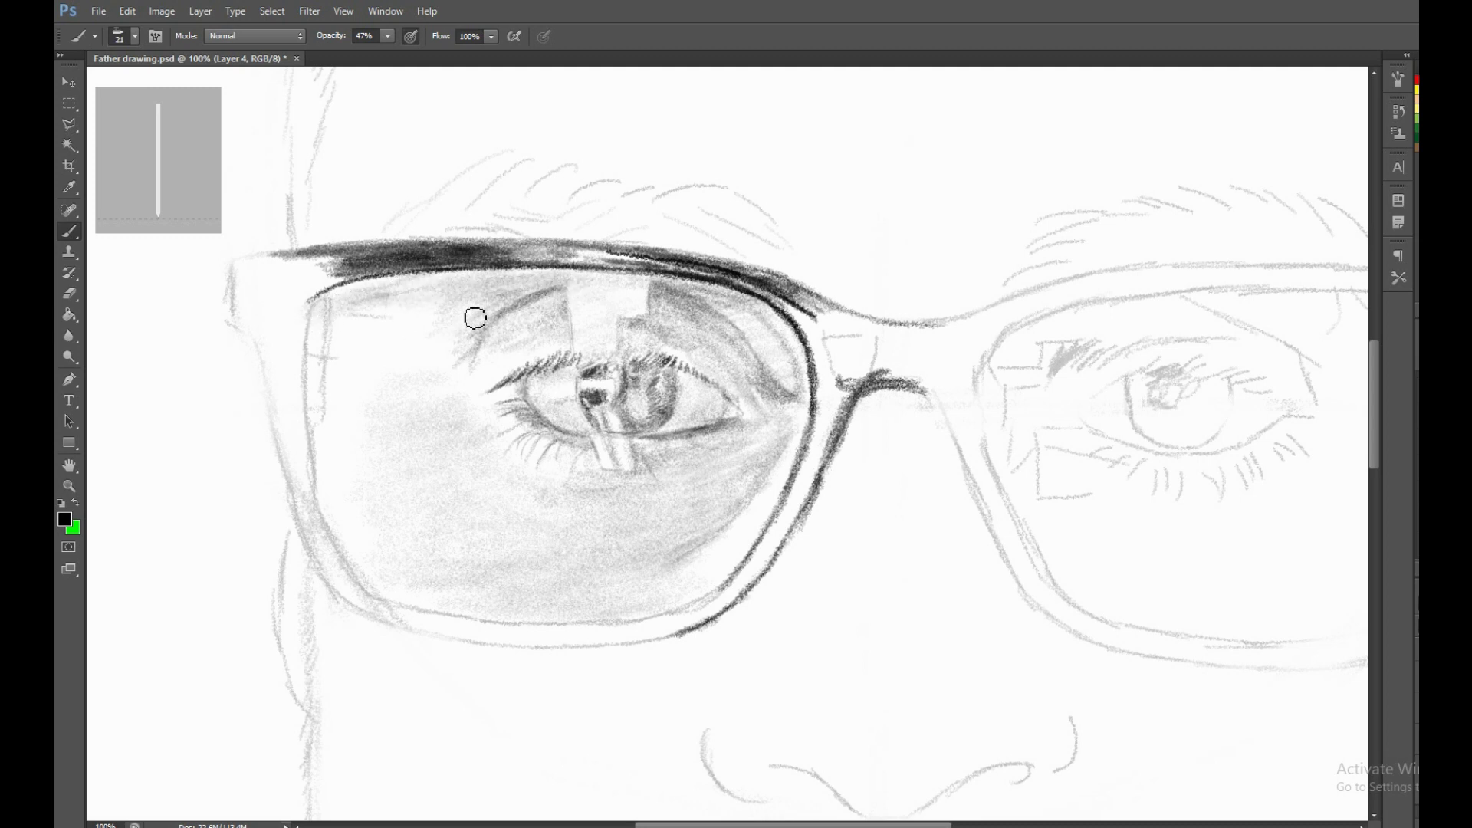
{"action": "mouse_move", "coordinate": [475, 318]}
{"action": "left_mouse_down"}
{"action": "mouse_move", "coordinate": [559, 286]}
{"action": "mouse_move", "coordinate": [455, 293]}
{"action": "left_mouse_up"}
{"action": "mouse_move", "coordinate": [587, 287]}
{"action": "left_mouse_down"}
{"action": "mouse_move", "coordinate": [595, 306]}
{"action": "mouse_move", "coordinate": [727, 338]}
{"action": "mouse_move", "coordinate": [674, 312]}
{"action": "mouse_move", "coordinate": [750, 342]}
{"action": "mouse_move", "coordinate": [772, 329]}
{"action": "mouse_move", "coordinate": [750, 332]}
{"action": "mouse_move", "coordinate": [781, 397]}
{"action": "left_mouse_up"}
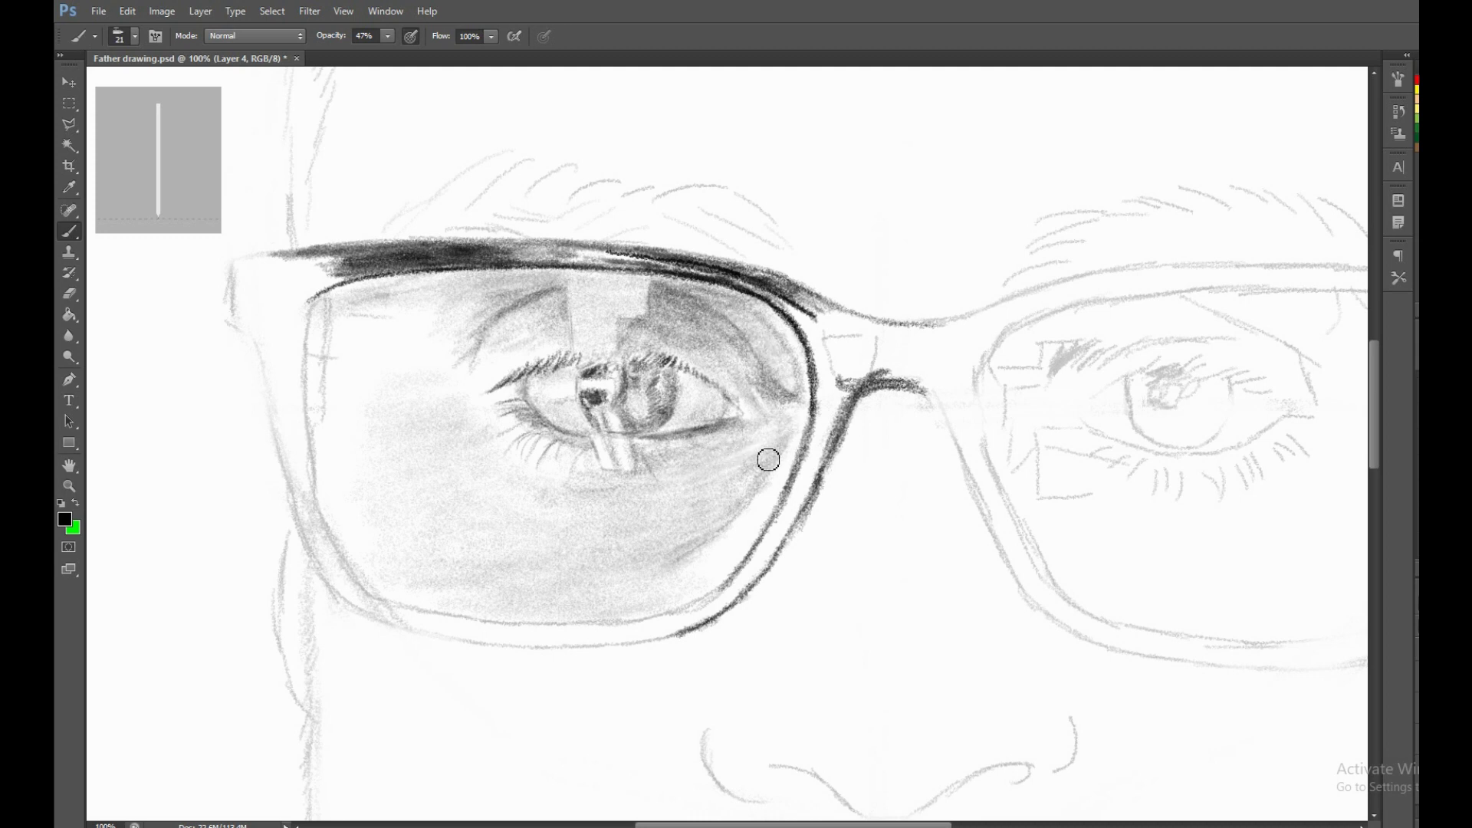
{"action": "left_click_drag", "start_coordinate": [768, 459], "coordinate": [766, 437]}
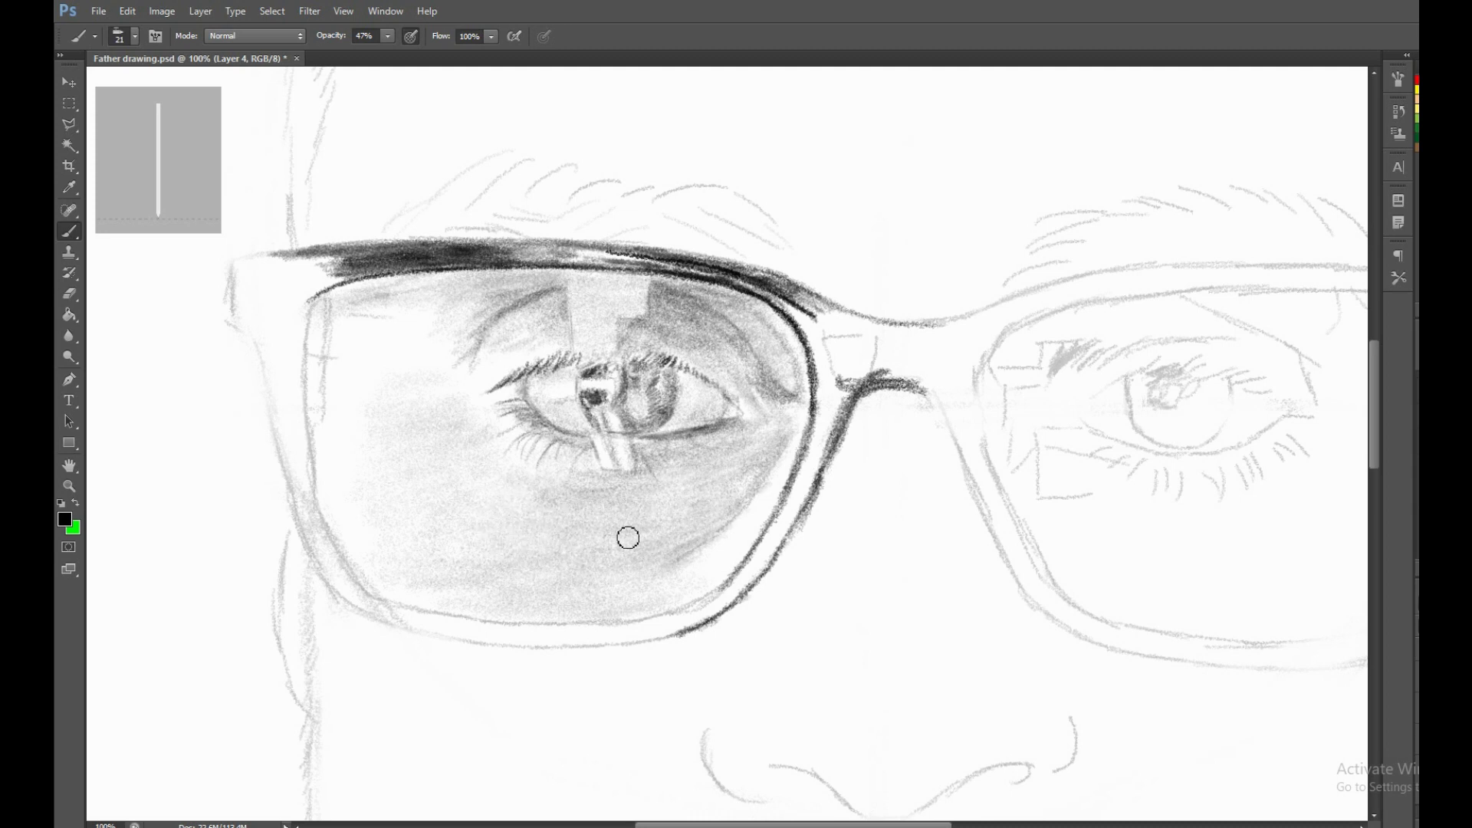
{"action": "mouse_move", "coordinate": [749, 434]}
{"action": "left_mouse_down"}
{"action": "mouse_move", "coordinate": [767, 444]}
{"action": "mouse_move", "coordinate": [739, 404]}
{"action": "left_mouse_up"}
{"action": "left_click_drag", "start_coordinate": [778, 312], "coordinate": [787, 424]}
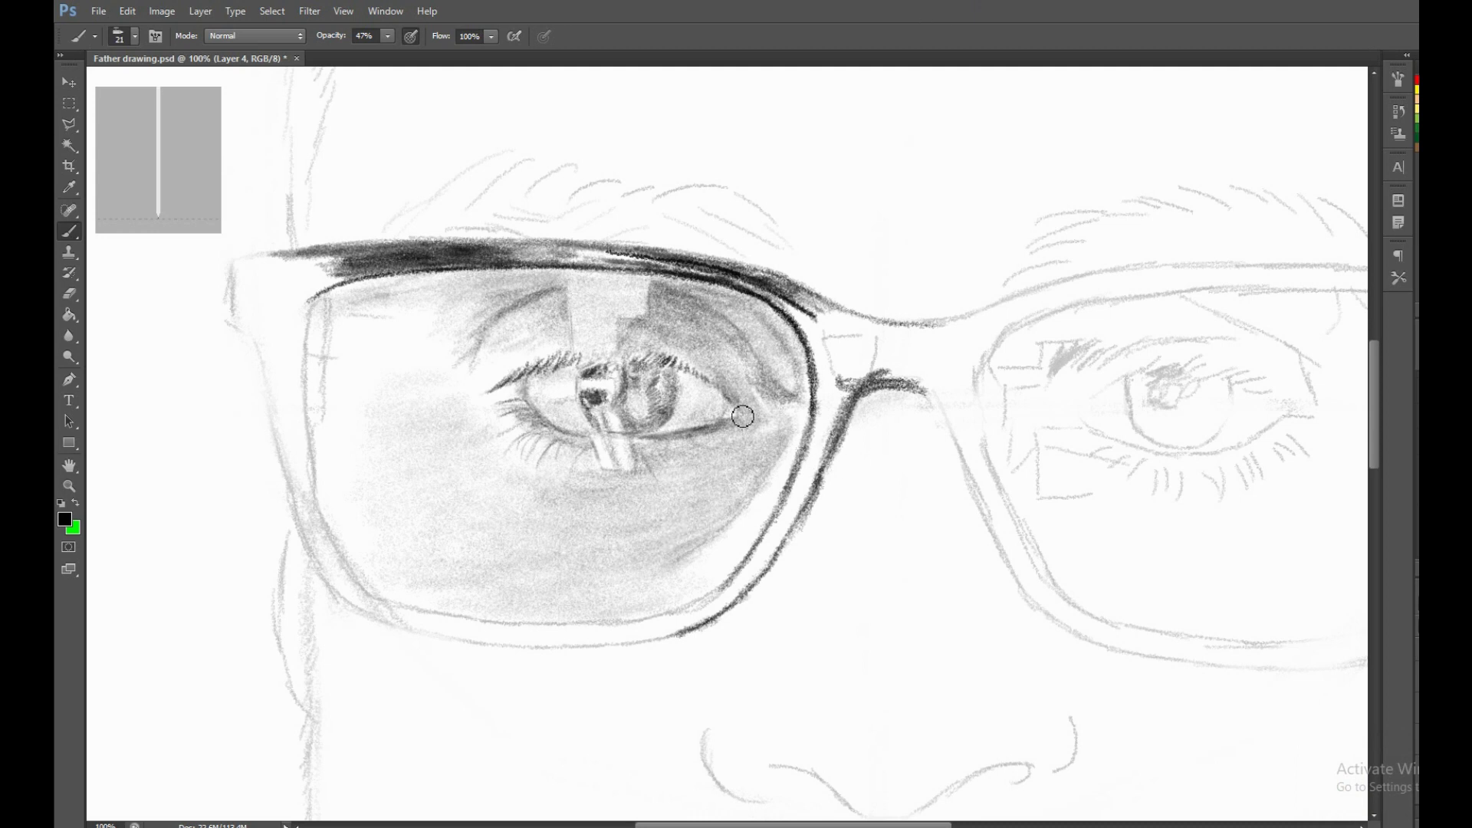
{"action": "left_click_drag", "start_coordinate": [595, 377], "coordinate": [623, 404]}
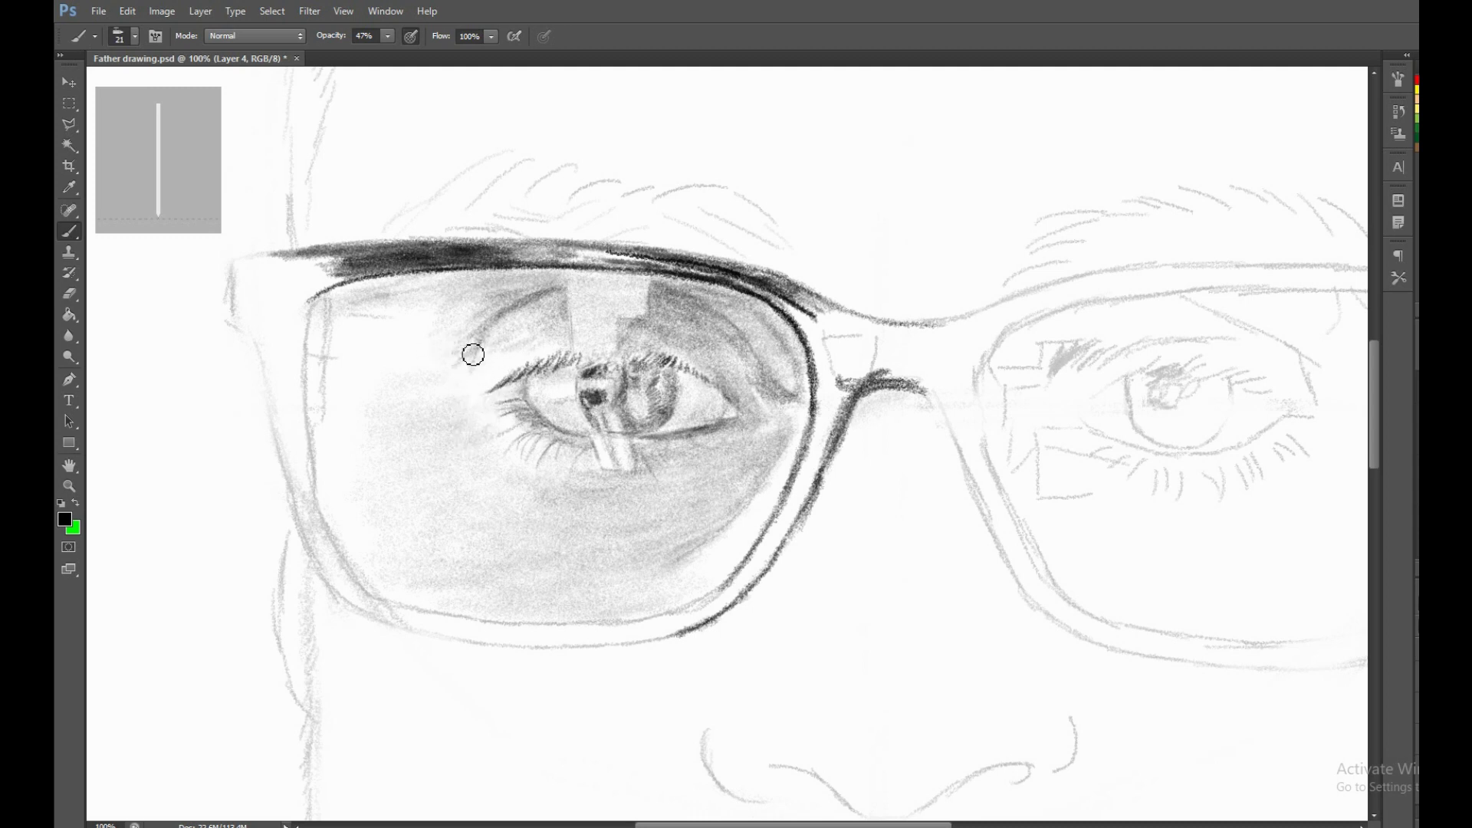
With an 8 px brush at 100% opacity, darken the frame line beside the eye and hinge.
{"action": "right_click", "coordinate": [421, 438]}
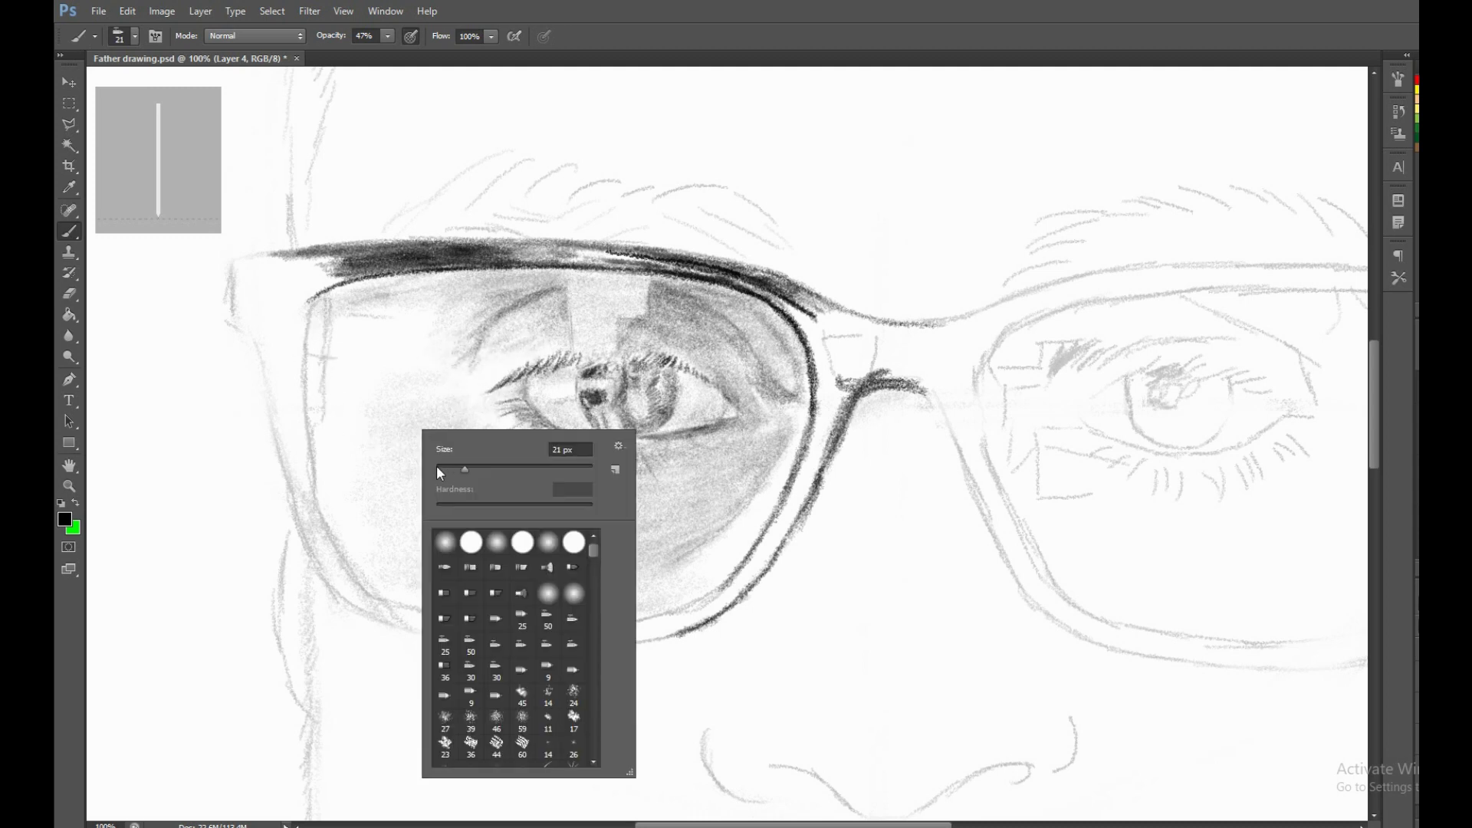
{"action": "left_click_drag", "start_coordinate": [583, 450], "coordinate": [555, 450]}
{"action": "left_click", "coordinate": [389, 35]}
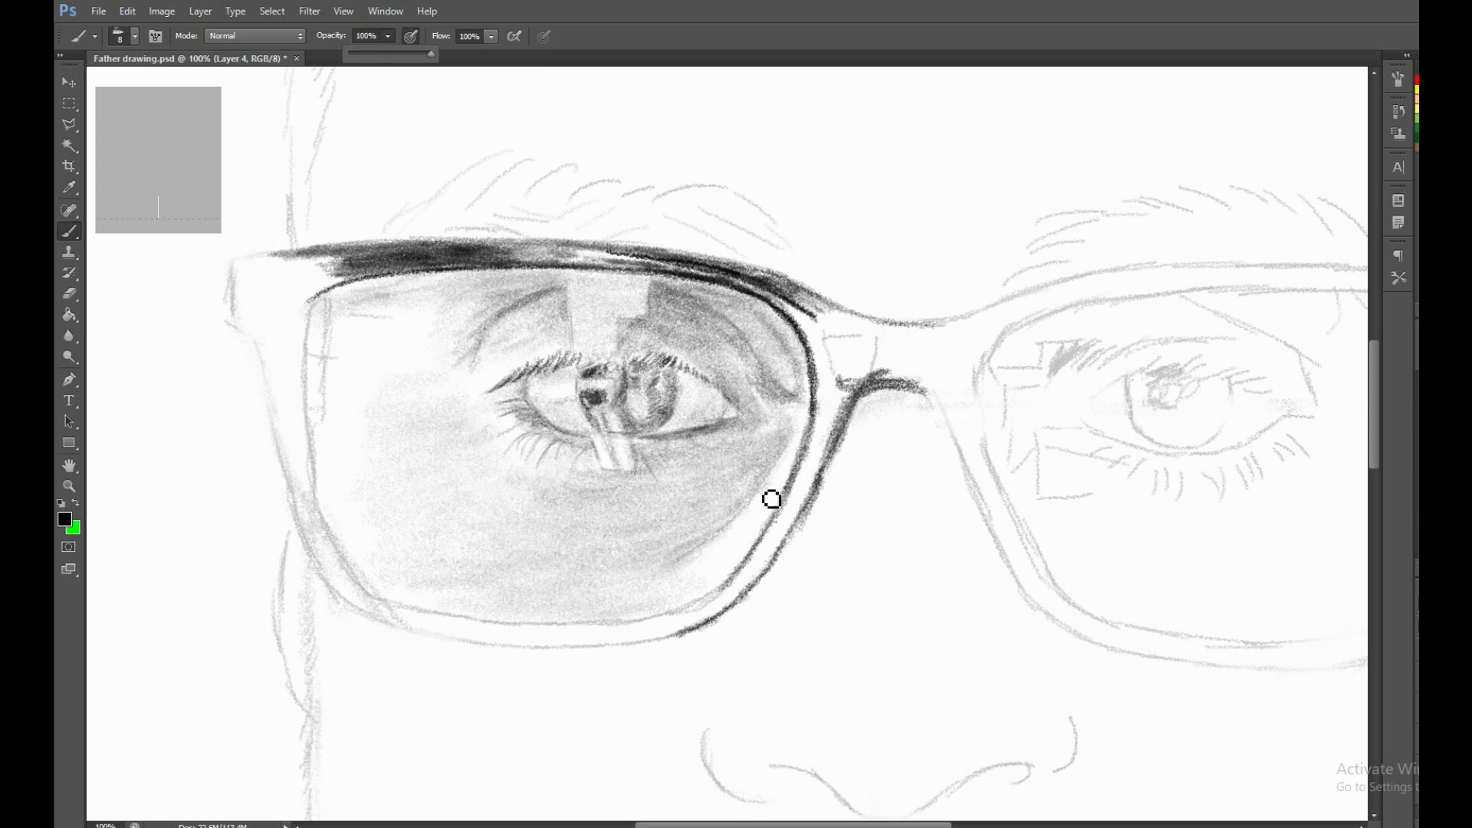
{"action": "left_click", "coordinate": [848, 388]}
{"action": "left_click_drag", "start_coordinate": [848, 388], "coordinate": [867, 403]}
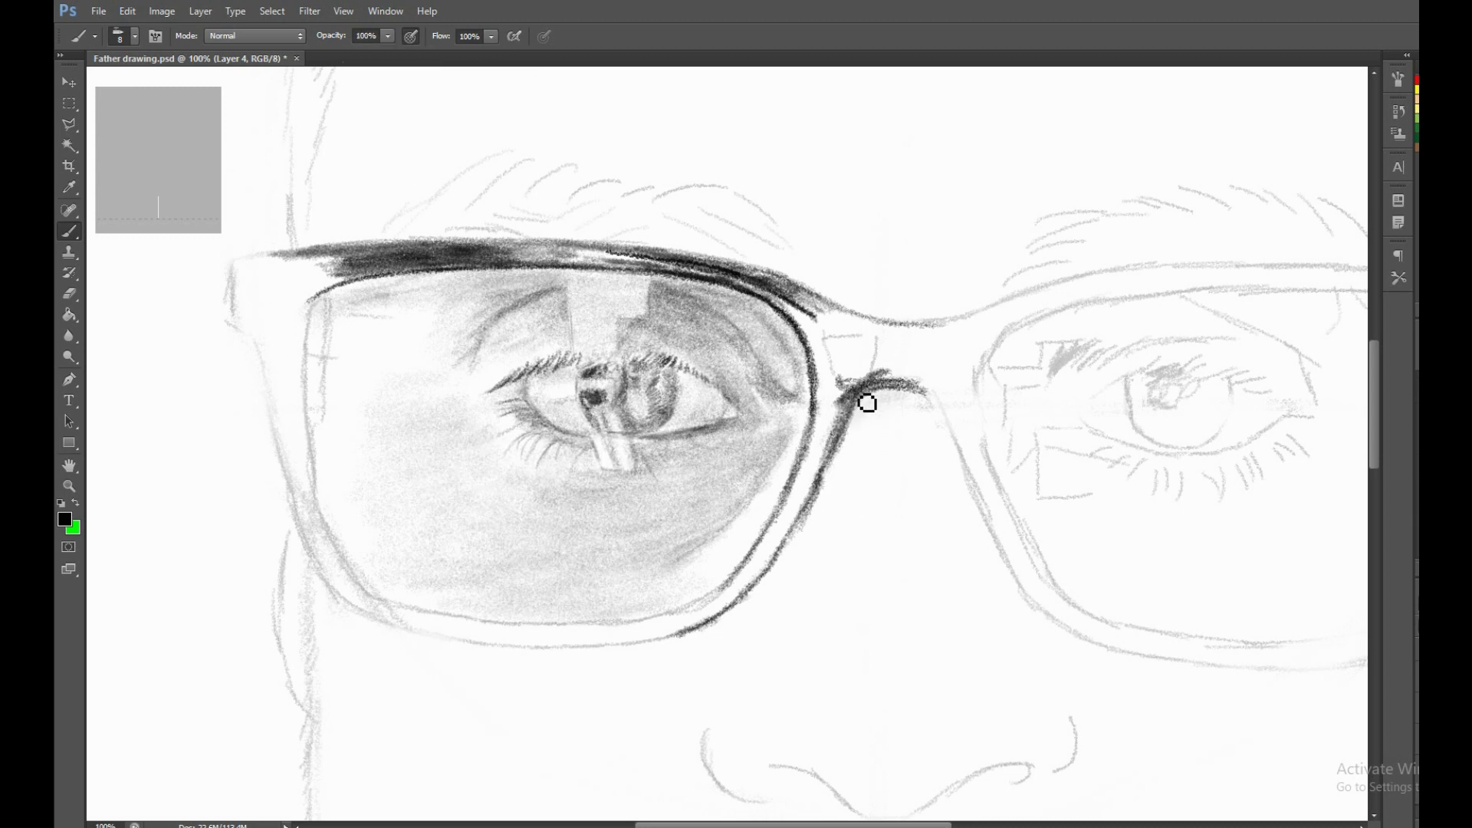
{"action": "mouse_move", "coordinate": [834, 338]}
{"action": "left_mouse_down"}
{"action": "mouse_move", "coordinate": [867, 379]}
{"action": "mouse_move", "coordinate": [848, 332]}
{"action": "mouse_move", "coordinate": [914, 351]}
{"action": "mouse_move", "coordinate": [808, 318]}
{"action": "mouse_move", "coordinate": [821, 342]}
{"action": "left_mouse_up"}
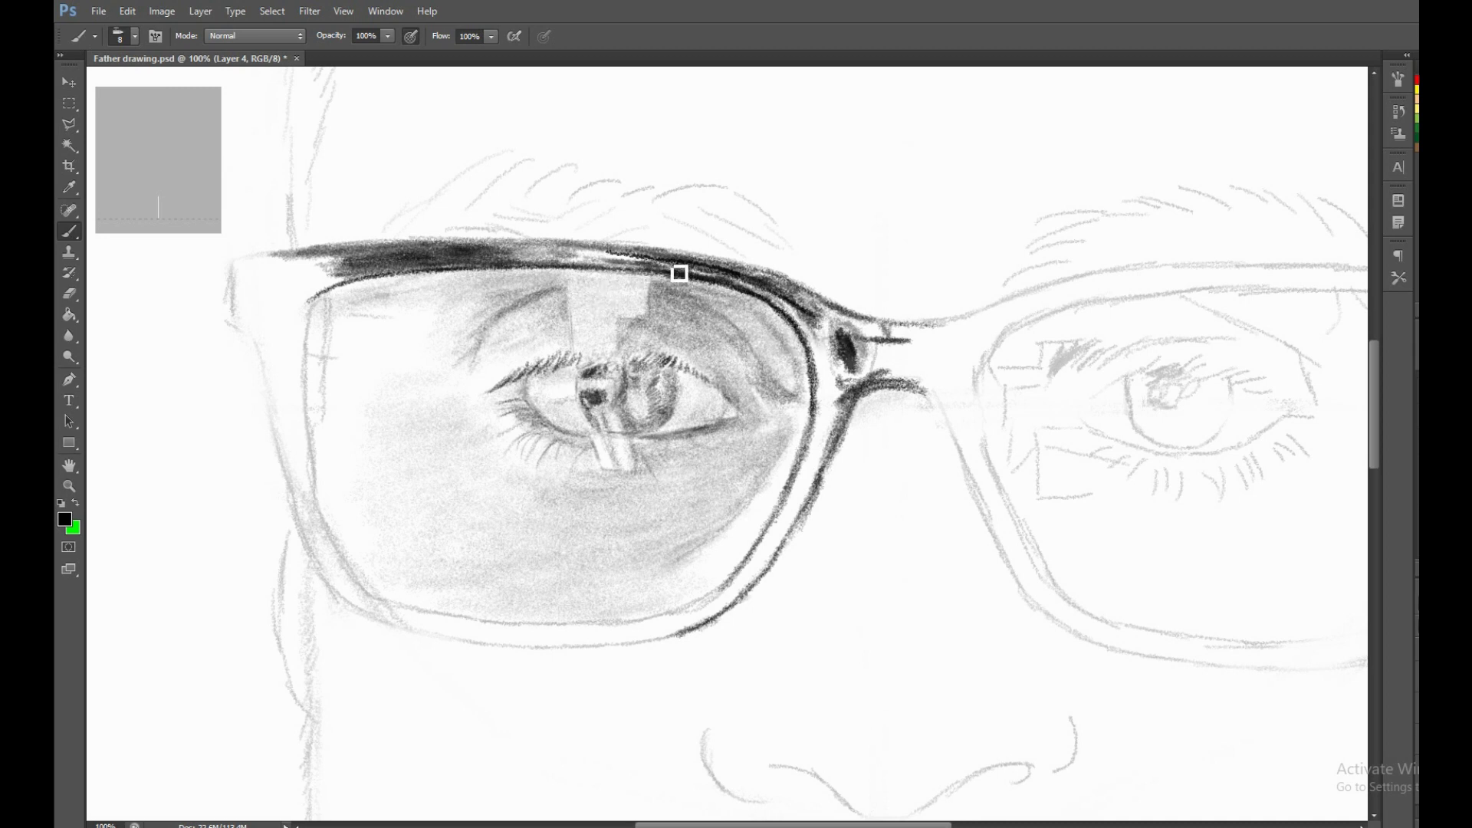
Darken the frame's top edge, the edge below the hinge and the lower rim curve.
{"action": "mouse_move", "coordinate": [677, 273]}
{"action": "left_mouse_down"}
{"action": "mouse_move", "coordinate": [726, 289]}
{"action": "mouse_move", "coordinate": [684, 253]}
{"action": "mouse_move", "coordinate": [745, 239]}
{"action": "left_mouse_up"}
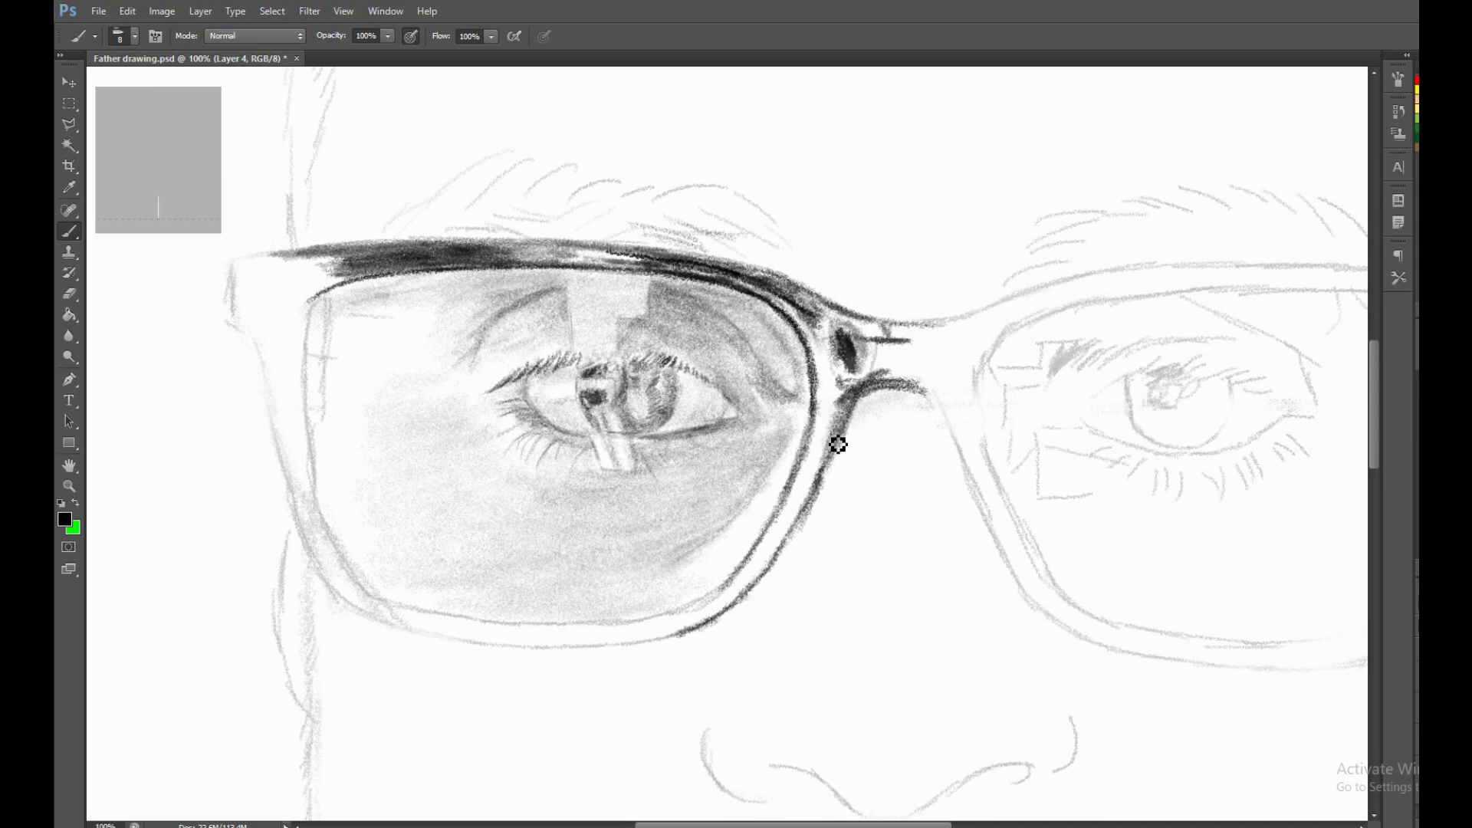
{"action": "mouse_move", "coordinate": [838, 427]}
{"action": "left_mouse_down"}
{"action": "mouse_move", "coordinate": [809, 517]}
{"action": "mouse_move", "coordinate": [718, 624]}
{"action": "mouse_move", "coordinate": [789, 562]}
{"action": "mouse_move", "coordinate": [828, 484]}
{"action": "mouse_move", "coordinate": [831, 427]}
{"action": "mouse_move", "coordinate": [854, 411]}
{"action": "mouse_move", "coordinate": [846, 457]}
{"action": "mouse_move", "coordinate": [848, 411]}
{"action": "mouse_move", "coordinate": [828, 455]}
{"action": "mouse_move", "coordinate": [825, 394]}
{"action": "left_mouse_up"}
{"action": "mouse_move", "coordinate": [777, 536]}
{"action": "left_mouse_down"}
{"action": "mouse_move", "coordinate": [655, 636]}
{"action": "mouse_move", "coordinate": [736, 595]}
{"action": "left_mouse_up"}
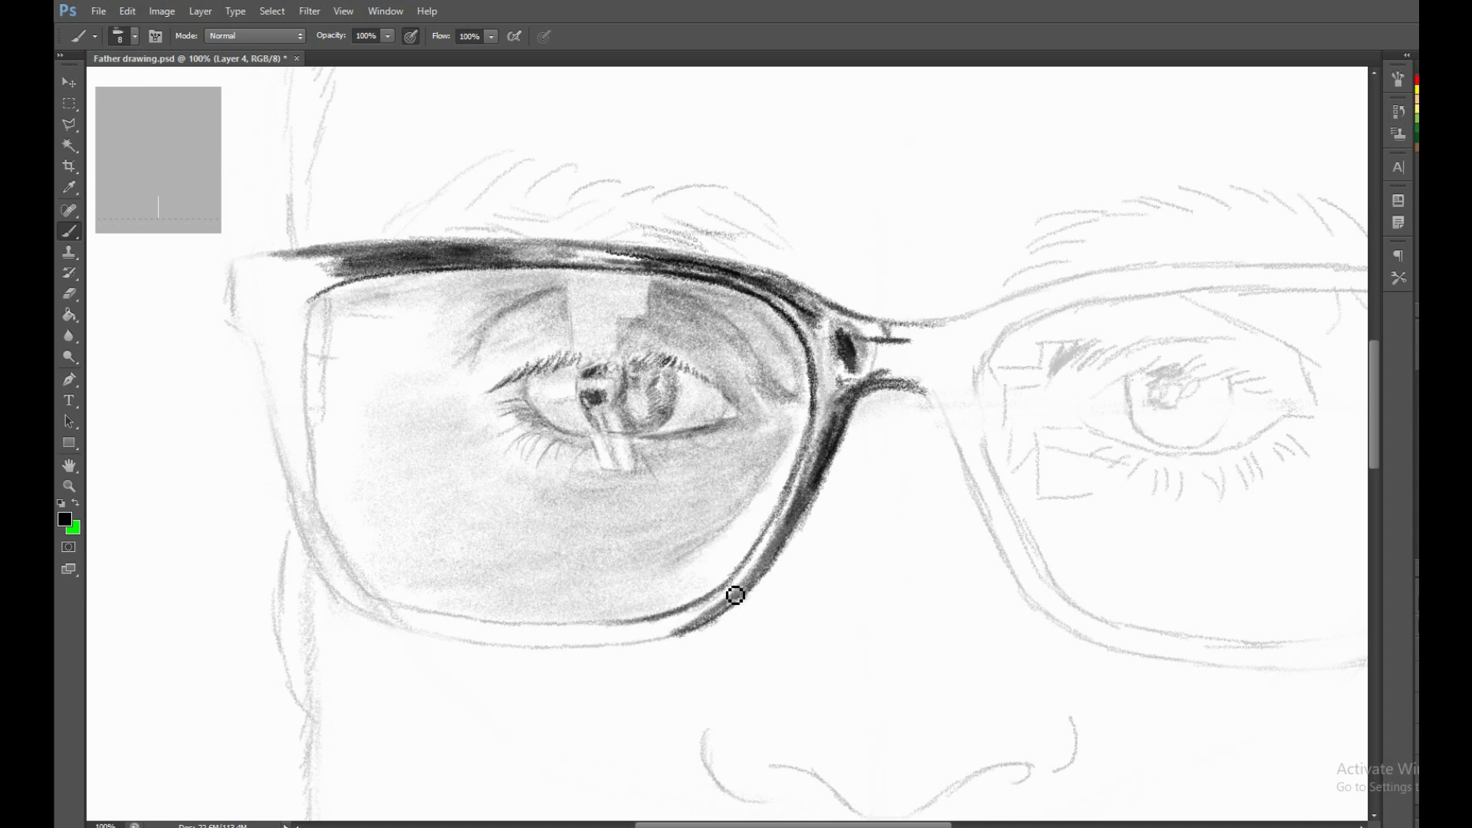
{"action": "mouse_move", "coordinate": [581, 653]}
{"action": "left_mouse_down"}
{"action": "mouse_move", "coordinate": [716, 621]}
{"action": "mouse_move", "coordinate": [690, 639]}
{"action": "left_mouse_up"}
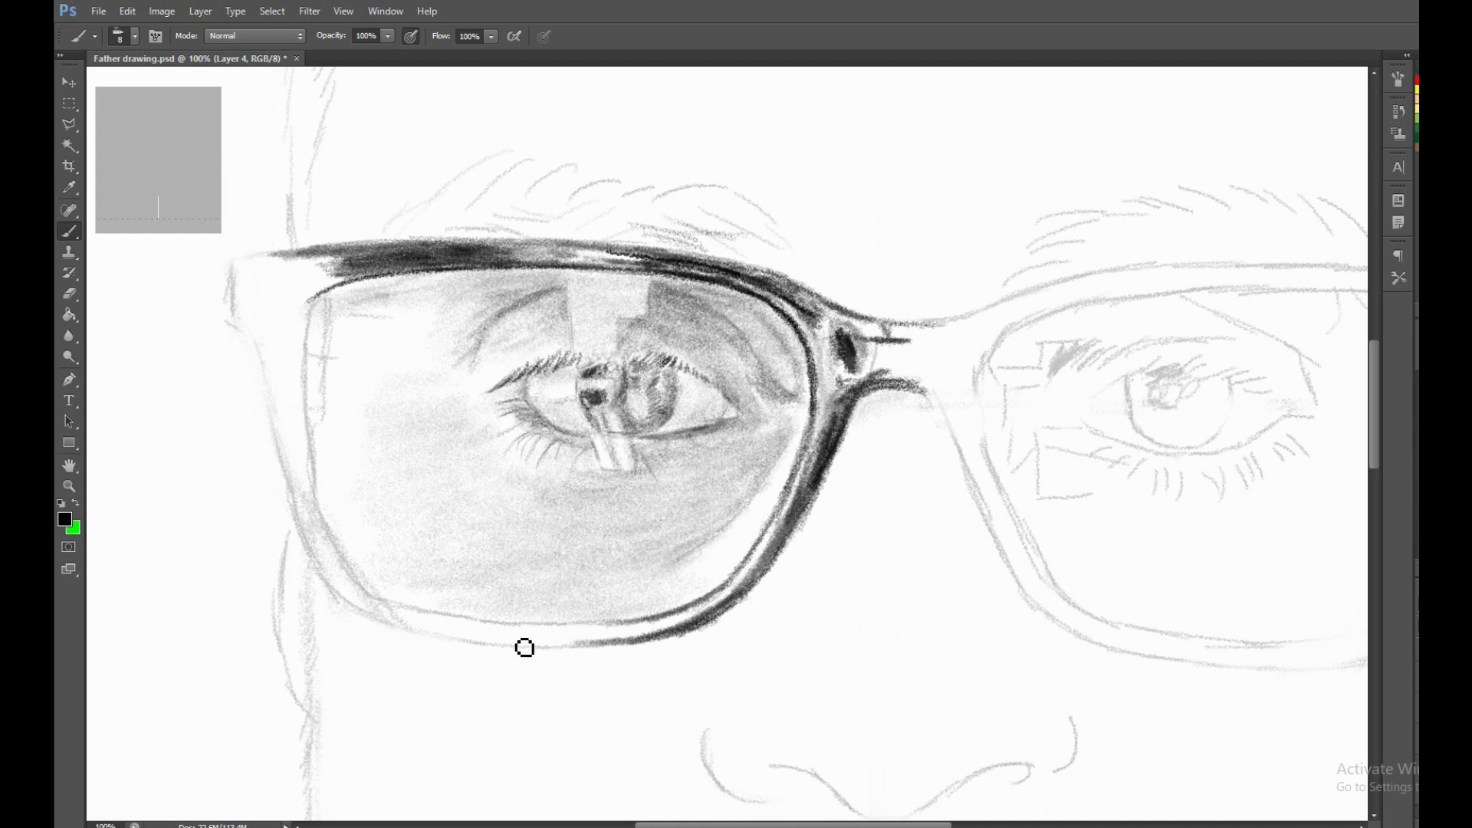
{"action": "mouse_move", "coordinate": [526, 644]}
{"action": "left_mouse_down"}
{"action": "mouse_move", "coordinate": [569, 655]}
{"action": "mouse_move", "coordinate": [522, 650]}
{"action": "left_mouse_up"}
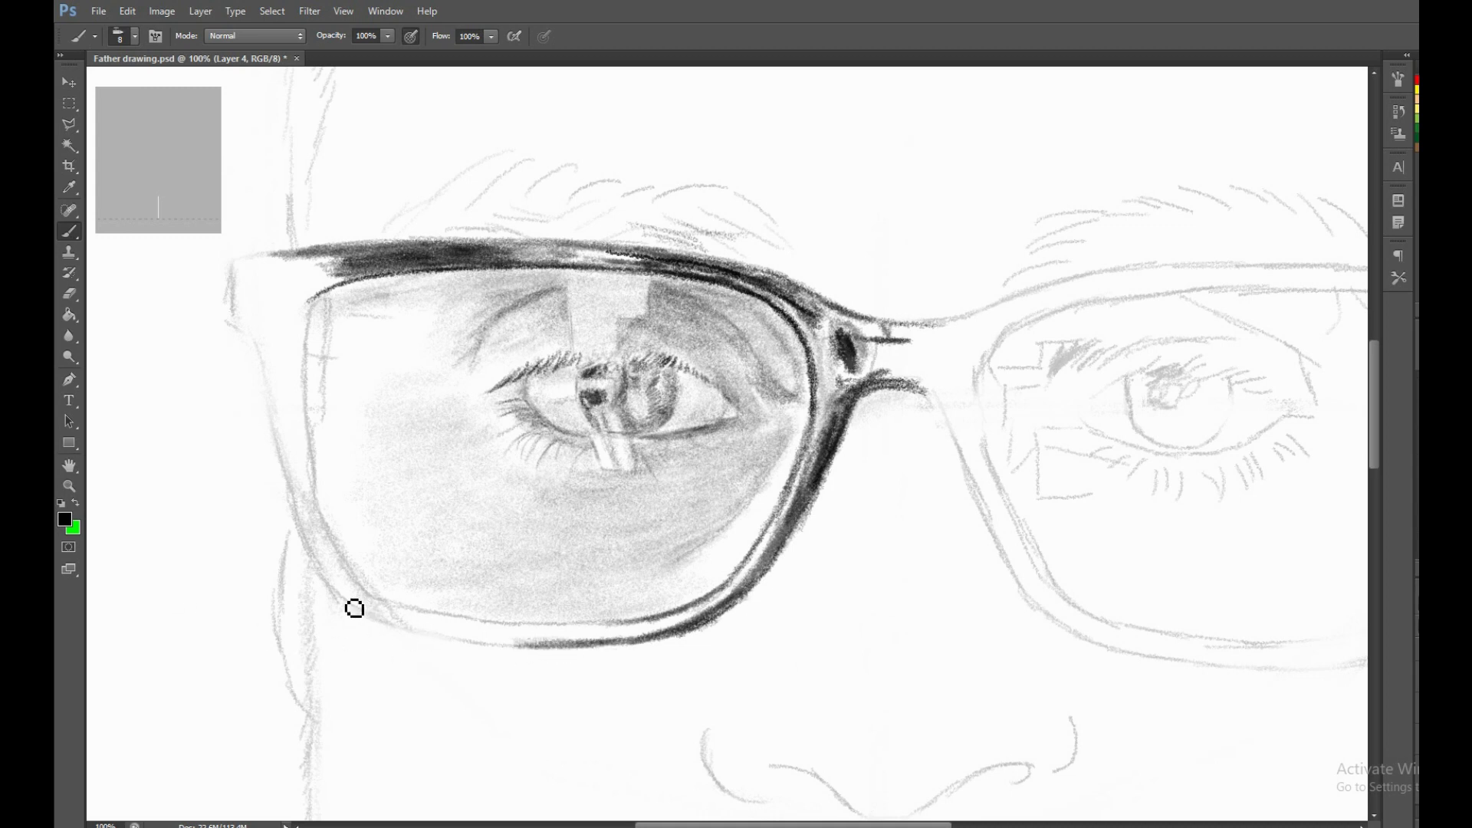
Darken the lower frame line, the rim right of the lens, and the iris beside the pupil.
{"action": "mouse_move", "coordinate": [368, 620]}
{"action": "left_mouse_down"}
{"action": "mouse_move", "coordinate": [543, 657]}
{"action": "mouse_move", "coordinate": [493, 650]}
{"action": "left_mouse_up"}
{"action": "left_click_drag", "start_coordinate": [340, 596], "coordinate": [557, 653]}
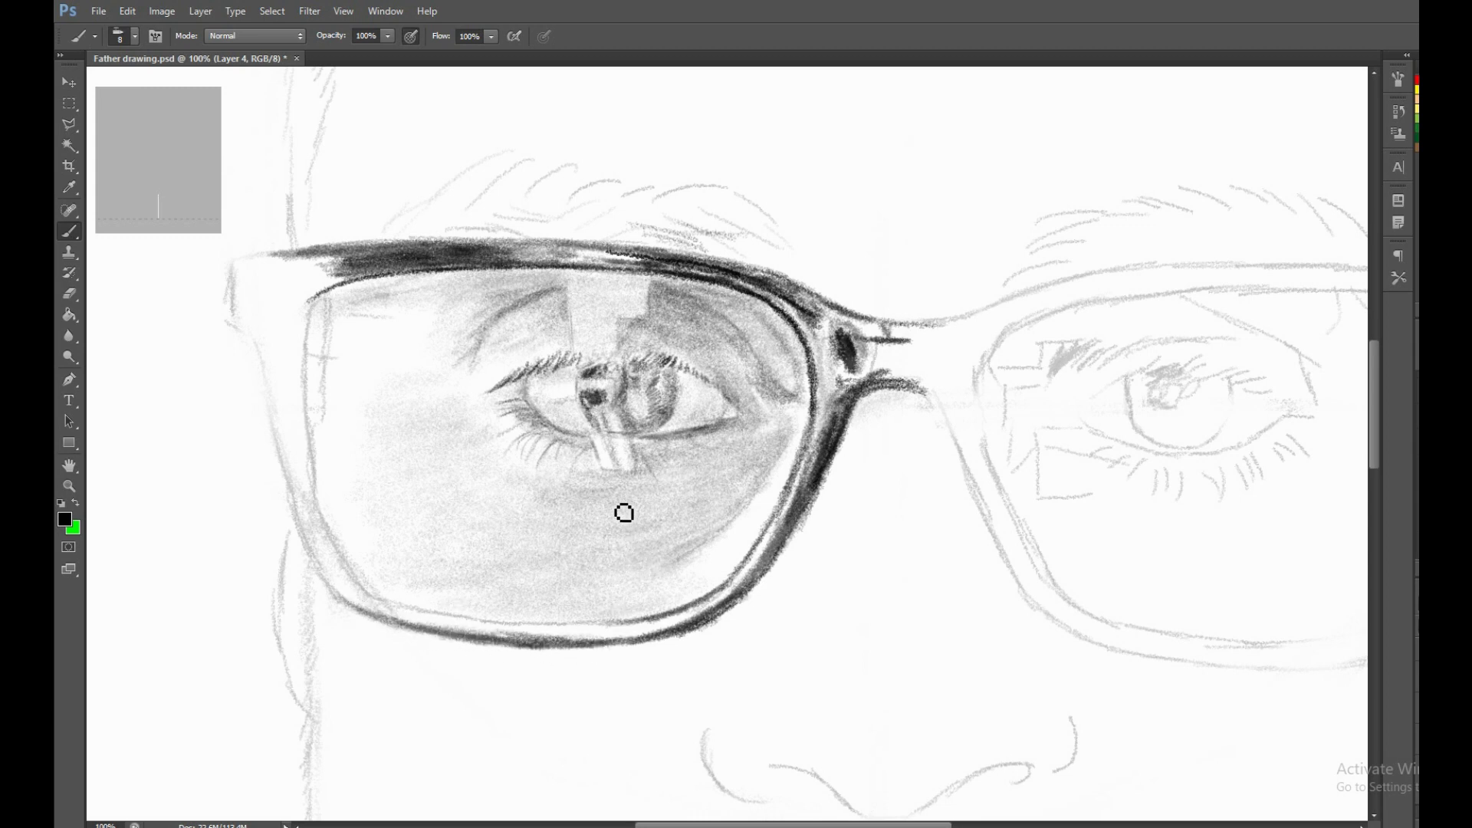
{"action": "left_click_drag", "start_coordinate": [784, 509], "coordinate": [766, 532]}
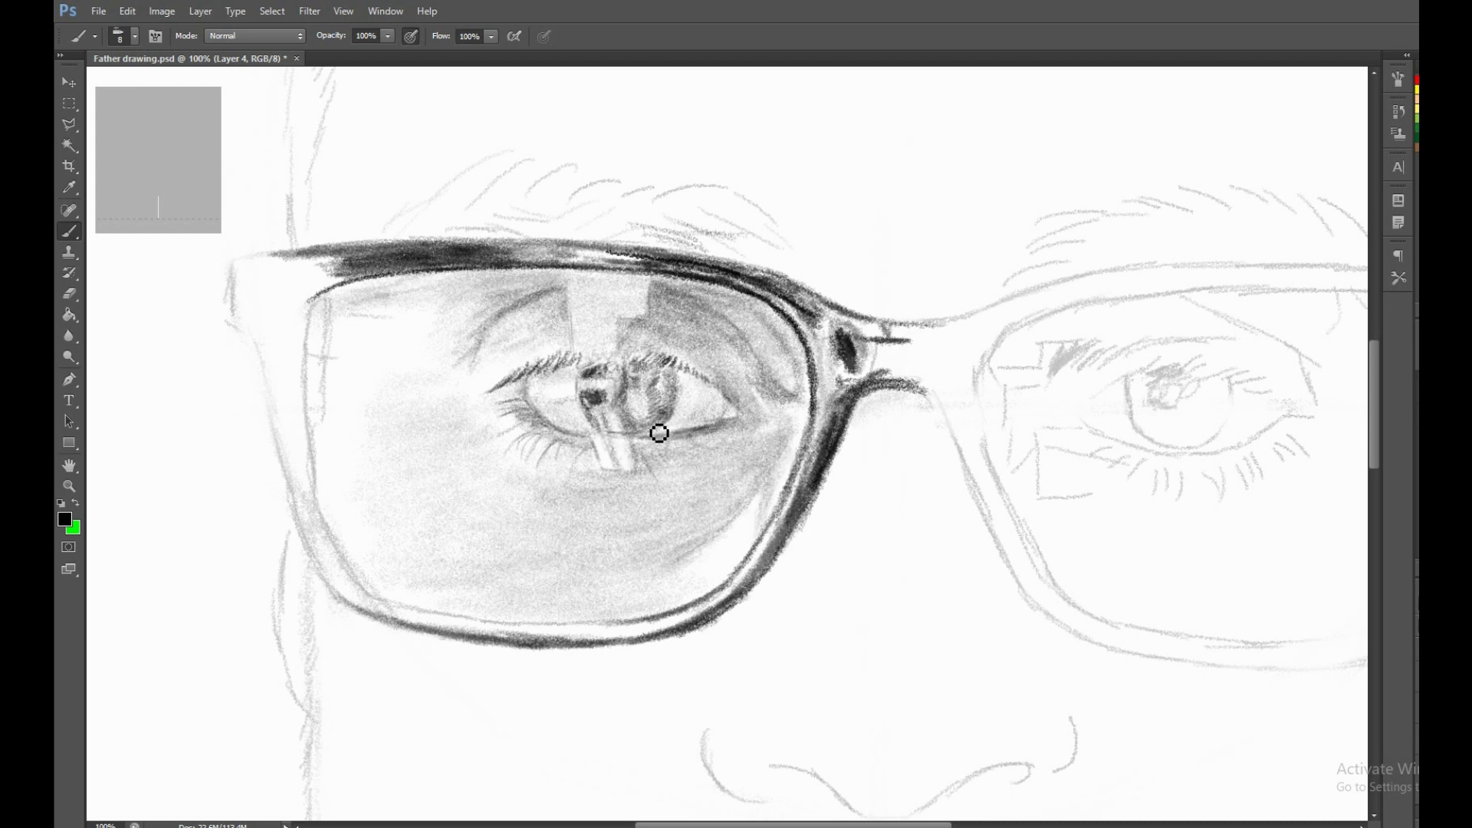
{"action": "mouse_move", "coordinate": [667, 419]}
{"action": "left_mouse_down"}
{"action": "mouse_move", "coordinate": [661, 370]}
{"action": "mouse_move", "coordinate": [542, 389]}
{"action": "left_mouse_up"}
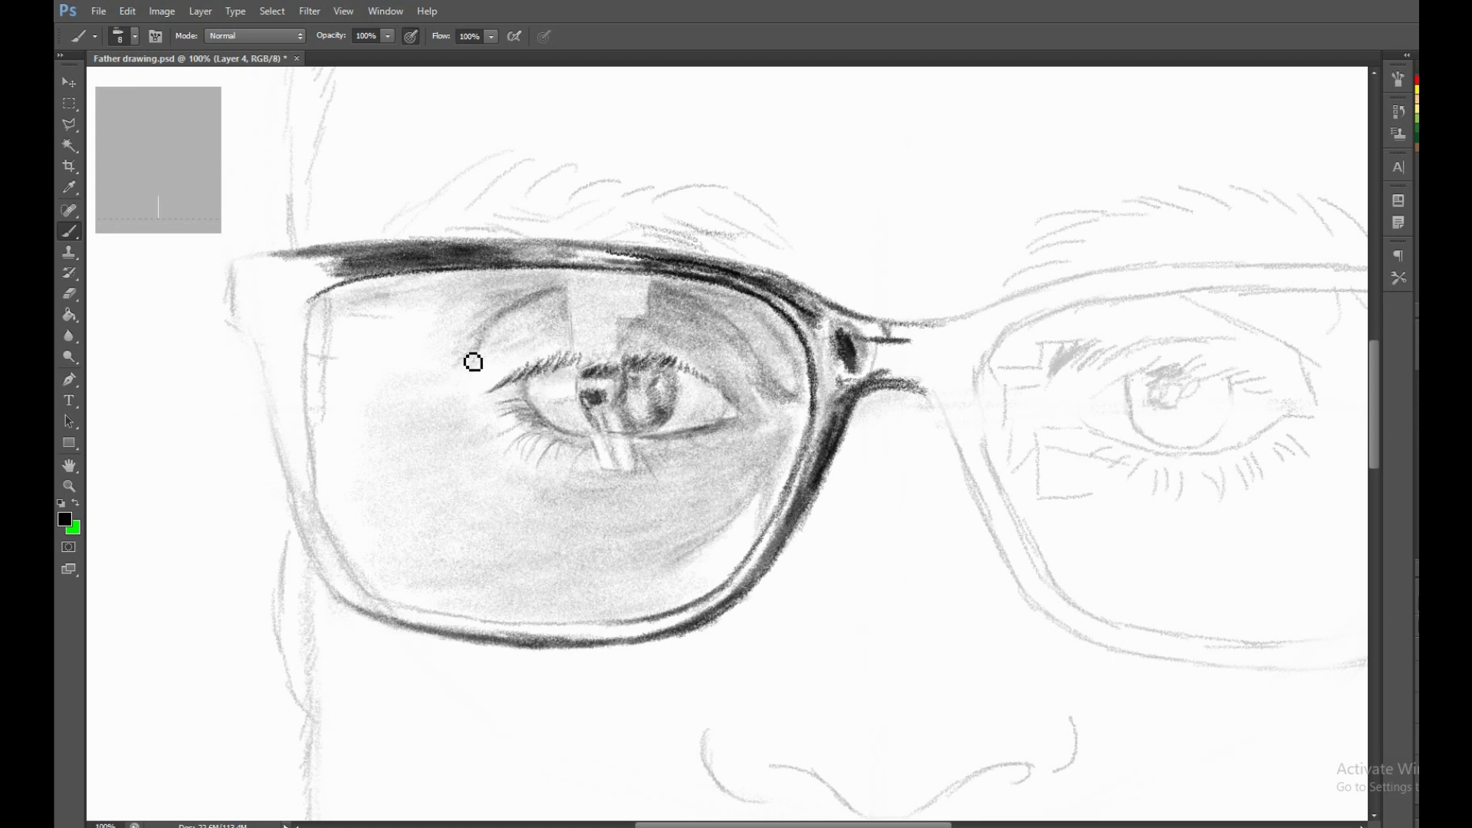
Define the eye crease, thicken the lower temple arm, and shade the right and lower lens rims.
{"action": "mouse_move", "coordinate": [490, 345]}
{"action": "left_mouse_down"}
{"action": "mouse_move", "coordinate": [529, 315]}
{"action": "mouse_move", "coordinate": [489, 334]}
{"action": "left_mouse_up"}
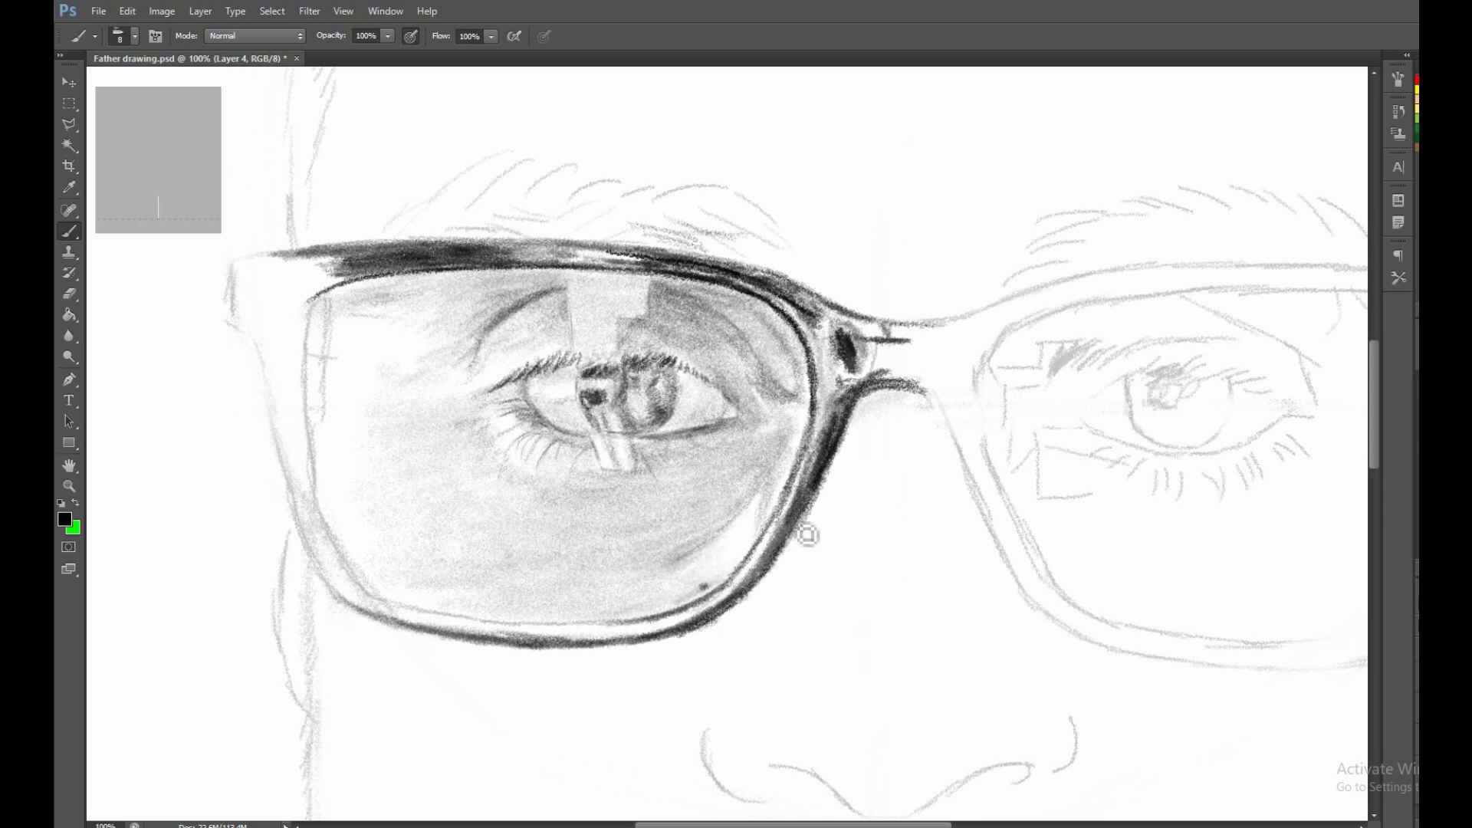
{"action": "mouse_move", "coordinate": [923, 385]}
{"action": "left_mouse_down"}
{"action": "mouse_move", "coordinate": [887, 388]}
{"action": "mouse_move", "coordinate": [928, 387]}
{"action": "mouse_move", "coordinate": [894, 329]}
{"action": "mouse_move", "coordinate": [874, 323]}
{"action": "mouse_move", "coordinate": [917, 346]}
{"action": "mouse_move", "coordinate": [916, 361]}
{"action": "mouse_move", "coordinate": [881, 353]}
{"action": "mouse_move", "coordinate": [901, 382]}
{"action": "mouse_move", "coordinate": [878, 368]}
{"action": "left_mouse_up"}
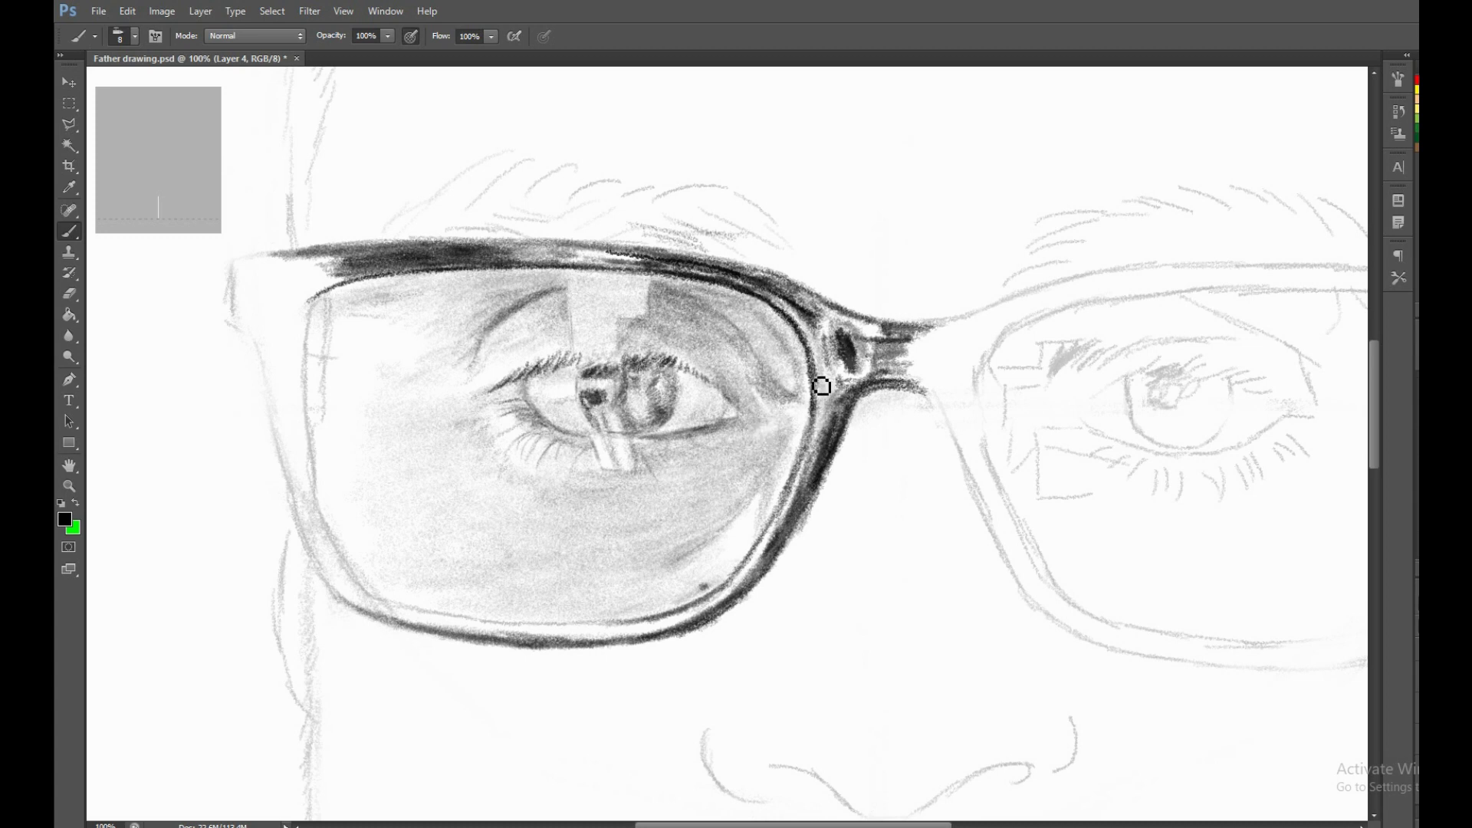
{"action": "mouse_move", "coordinate": [821, 385]}
{"action": "left_mouse_down"}
{"action": "mouse_move", "coordinate": [807, 404]}
{"action": "mouse_move", "coordinate": [814, 463]}
{"action": "mouse_move", "coordinate": [752, 588]}
{"action": "mouse_move", "coordinate": [687, 627]}
{"action": "mouse_move", "coordinate": [532, 634]}
{"action": "mouse_move", "coordinate": [628, 641]}
{"action": "mouse_move", "coordinate": [608, 648]}
{"action": "mouse_move", "coordinate": [683, 631]}
{"action": "left_mouse_up"}
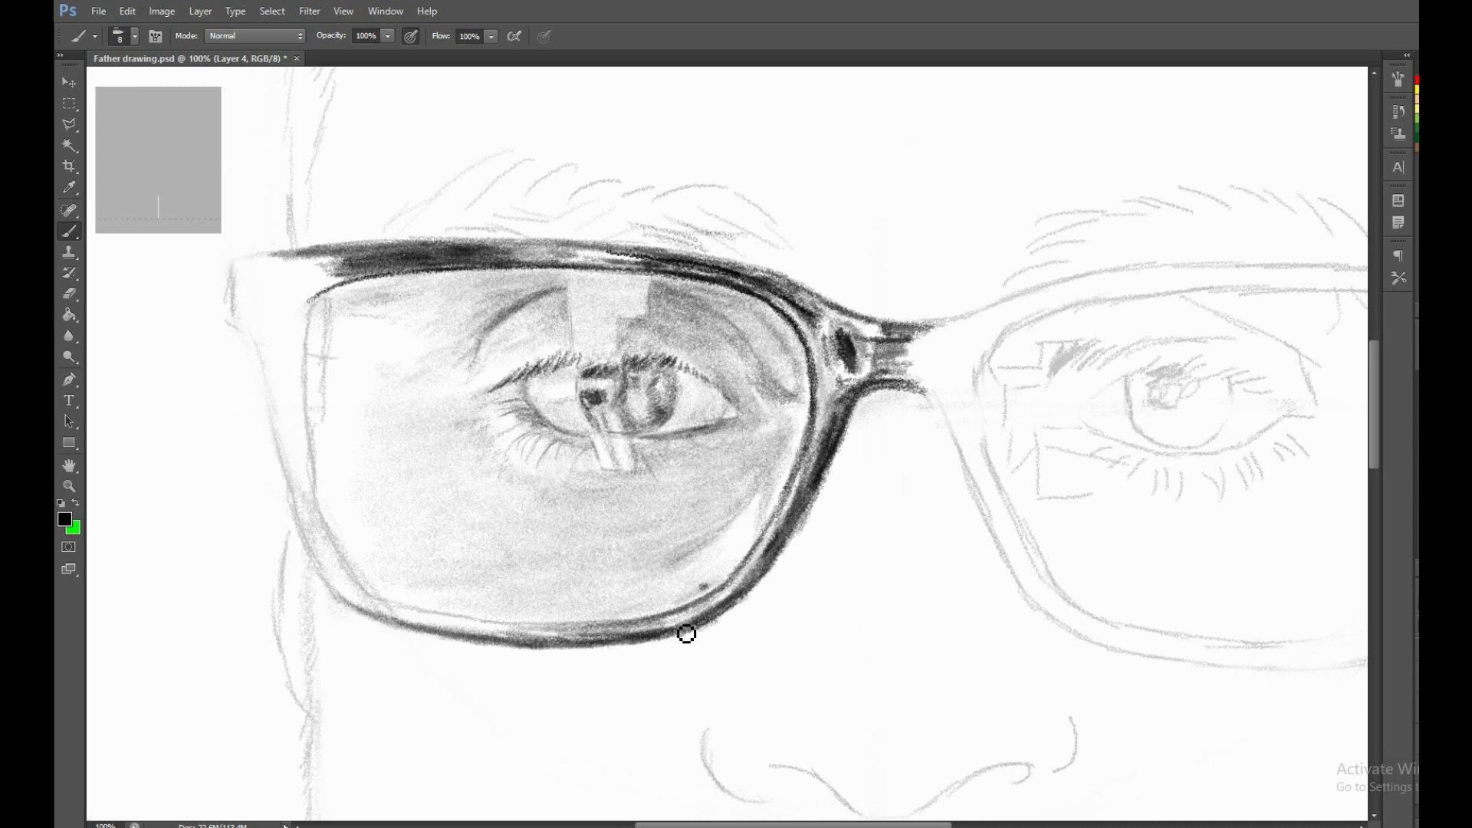
{"action": "mouse_move", "coordinate": [430, 627]}
{"action": "left_mouse_down"}
{"action": "mouse_move", "coordinate": [542, 644]}
{"action": "mouse_move", "coordinate": [388, 611]}
{"action": "mouse_move", "coordinate": [427, 618]}
{"action": "mouse_move", "coordinate": [342, 578]}
{"action": "mouse_move", "coordinate": [378, 611]}
{"action": "mouse_move", "coordinate": [355, 585]}
{"action": "mouse_move", "coordinate": [394, 615]}
{"action": "mouse_move", "coordinate": [329, 536]}
{"action": "mouse_move", "coordinate": [352, 582]}
{"action": "mouse_move", "coordinate": [338, 568]}
{"action": "left_mouse_up"}
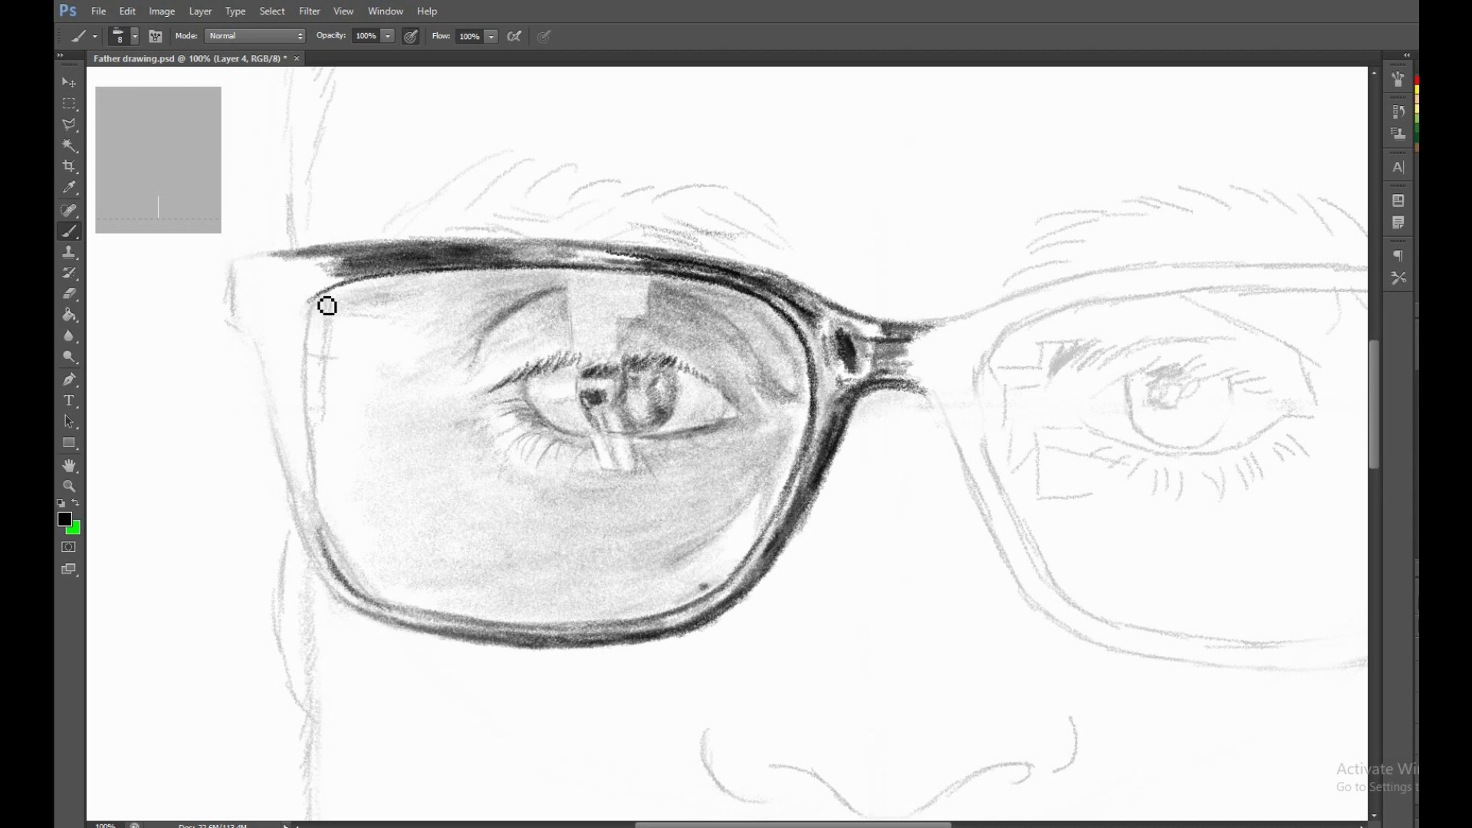
Ink the left lens rim dark, thickening its inner line and darkening its outer edge and lower part.
{"action": "mouse_move", "coordinate": [329, 299]}
{"action": "left_mouse_down"}
{"action": "mouse_move", "coordinate": [355, 286]}
{"action": "mouse_move", "coordinate": [311, 306]}
{"action": "left_mouse_up"}
{"action": "mouse_move", "coordinate": [306, 360]}
{"action": "left_mouse_down"}
{"action": "mouse_move", "coordinate": [296, 398]}
{"action": "mouse_move", "coordinate": [292, 372]}
{"action": "mouse_move", "coordinate": [297, 469]}
{"action": "mouse_move", "coordinate": [299, 437]}
{"action": "mouse_move", "coordinate": [329, 549]}
{"action": "mouse_move", "coordinate": [302, 406]}
{"action": "left_mouse_up"}
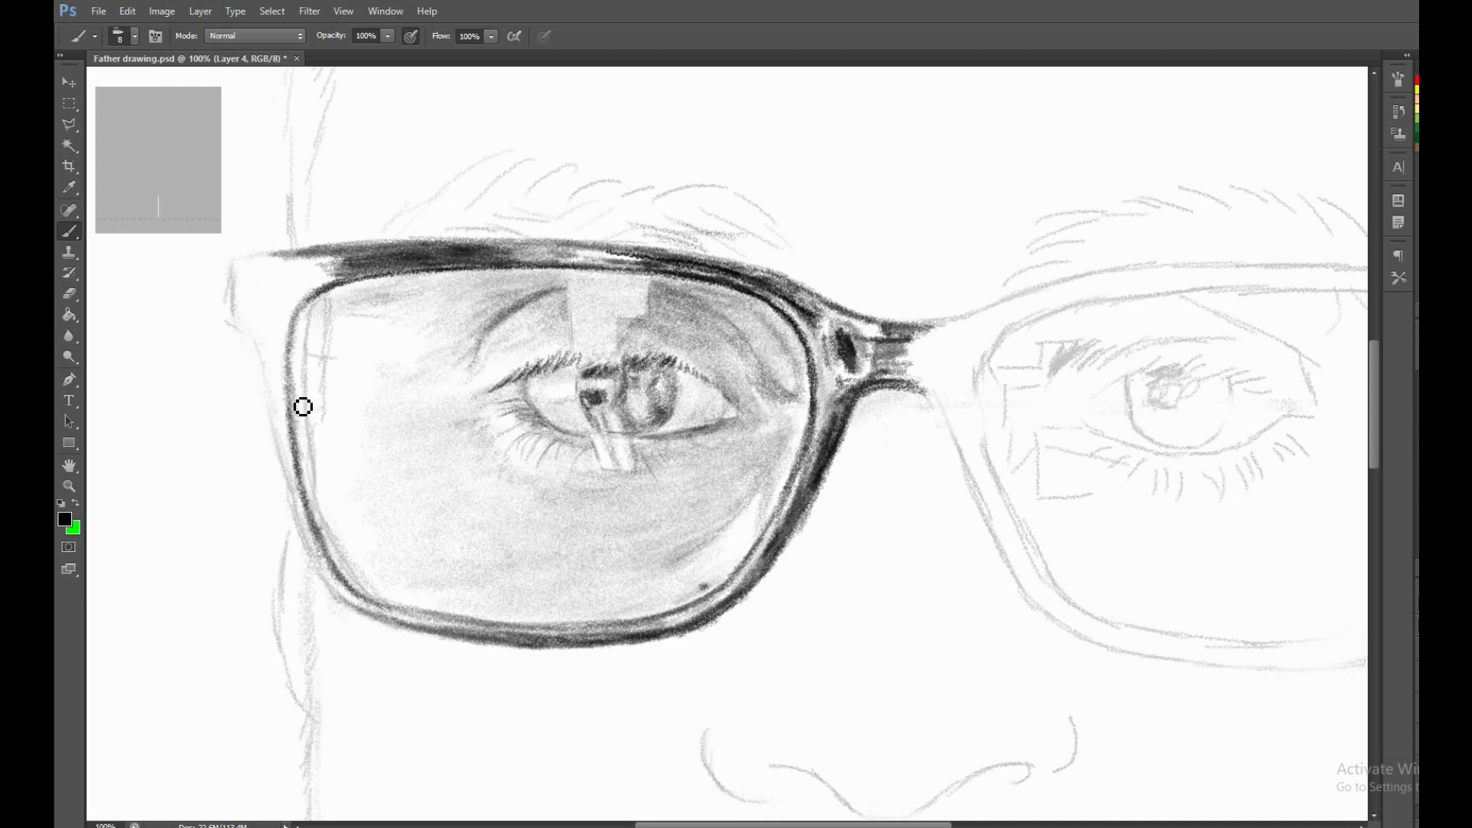
{"action": "mouse_move", "coordinate": [307, 323]}
{"action": "left_mouse_down"}
{"action": "mouse_move", "coordinate": [312, 529]}
{"action": "mouse_move", "coordinate": [375, 608]}
{"action": "mouse_move", "coordinate": [417, 624]}
{"action": "mouse_move", "coordinate": [366, 619]}
{"action": "mouse_move", "coordinate": [404, 634]}
{"action": "mouse_move", "coordinate": [352, 605]}
{"action": "mouse_move", "coordinate": [325, 565]}
{"action": "left_mouse_up"}
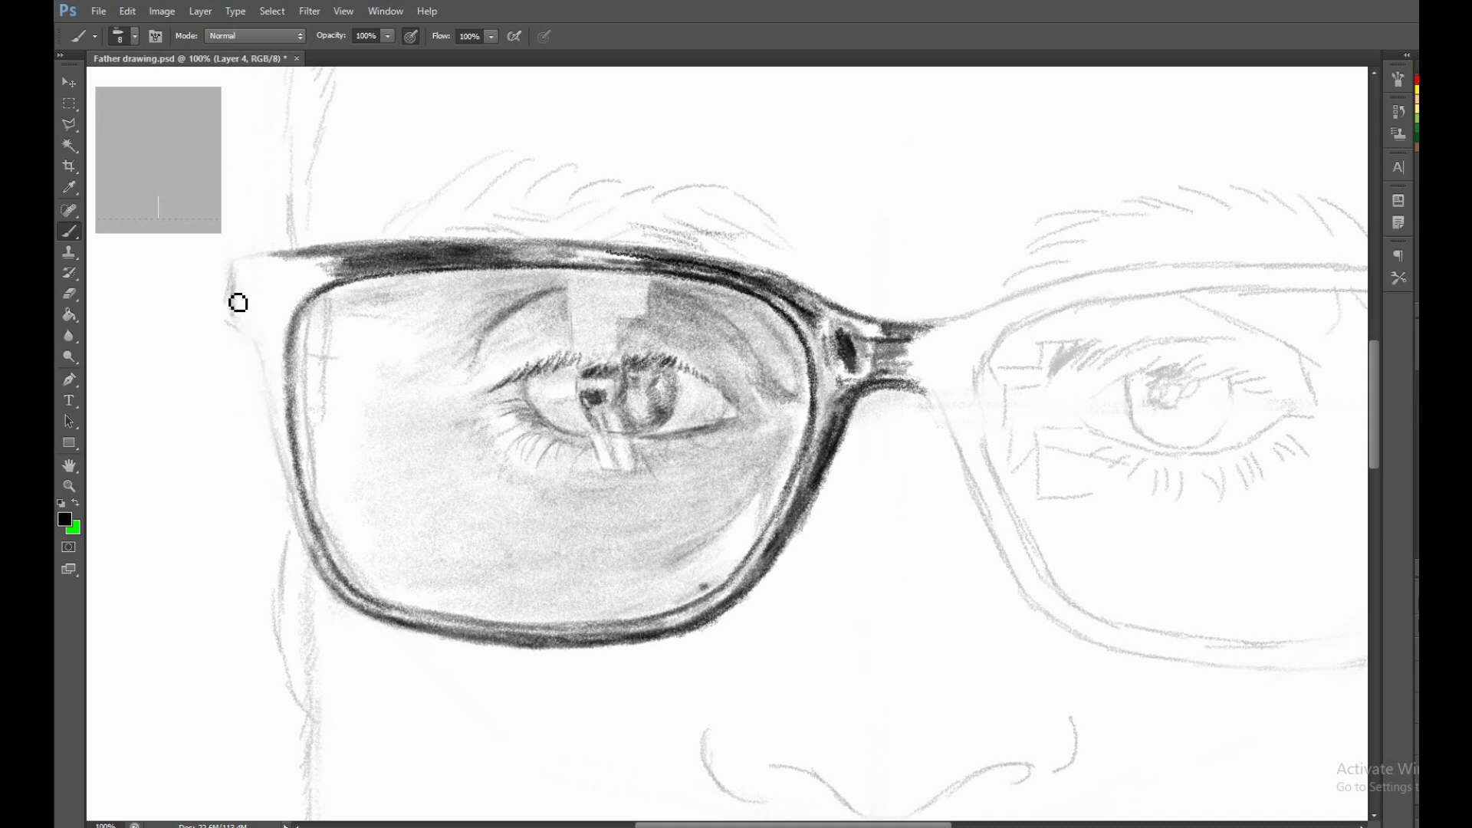
{"action": "left_click_drag", "start_coordinate": [239, 303], "coordinate": [300, 470]}
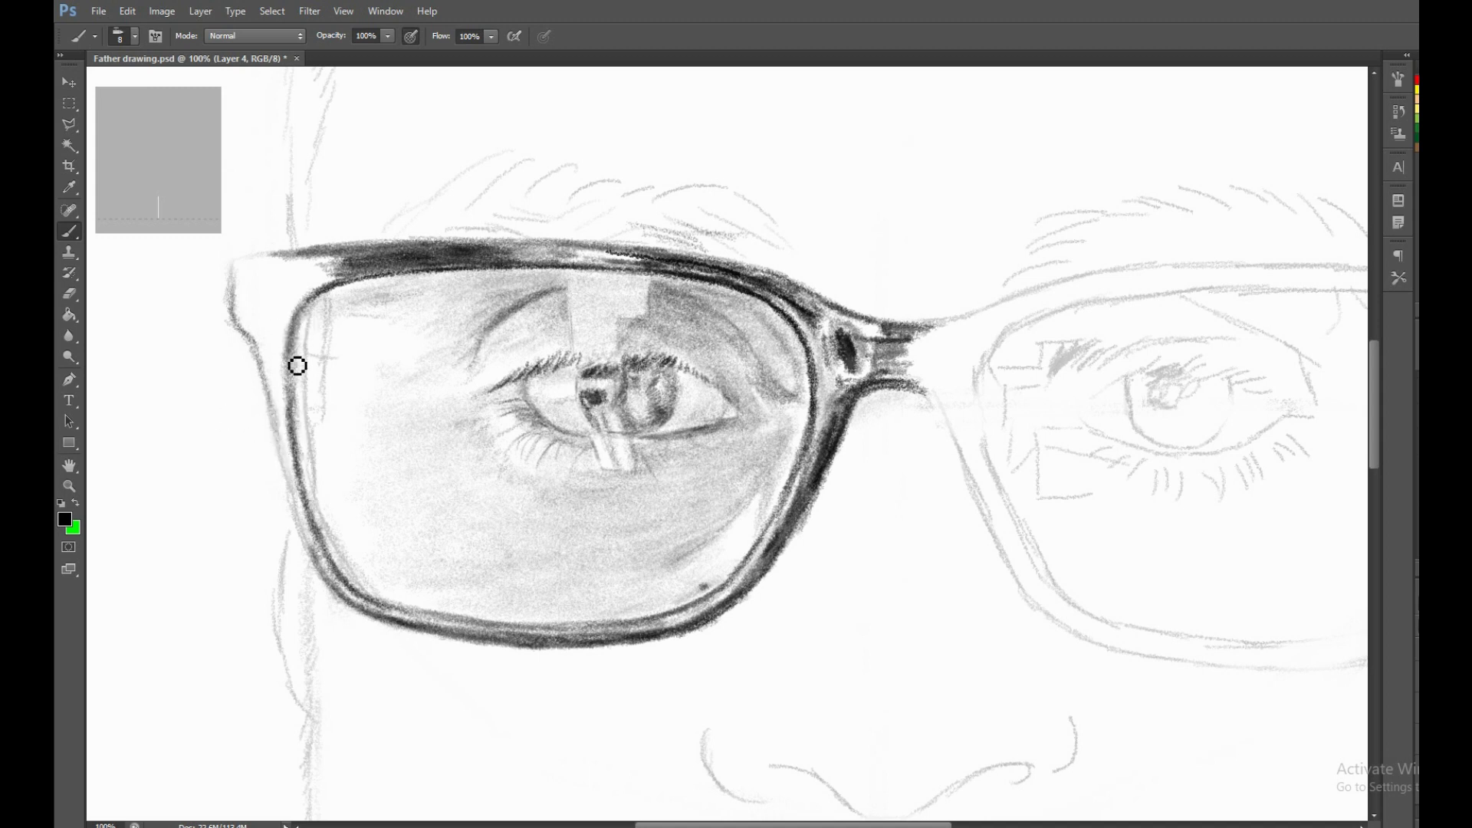
{"action": "left_click_drag", "start_coordinate": [296, 361], "coordinate": [299, 414]}
{"action": "mouse_move", "coordinate": [295, 361]}
{"action": "left_mouse_down"}
{"action": "mouse_move", "coordinate": [325, 317]}
{"action": "mouse_move", "coordinate": [312, 444]}
{"action": "mouse_move", "coordinate": [338, 473]}
{"action": "mouse_move", "coordinate": [329, 526]}
{"action": "left_mouse_up"}
{"action": "mouse_move", "coordinate": [322, 476]}
{"action": "left_mouse_down"}
{"action": "mouse_move", "coordinate": [329, 559]}
{"action": "mouse_move", "coordinate": [342, 552]}
{"action": "mouse_move", "coordinate": [368, 602]}
{"action": "mouse_move", "coordinate": [470, 637]}
{"action": "left_mouse_up"}
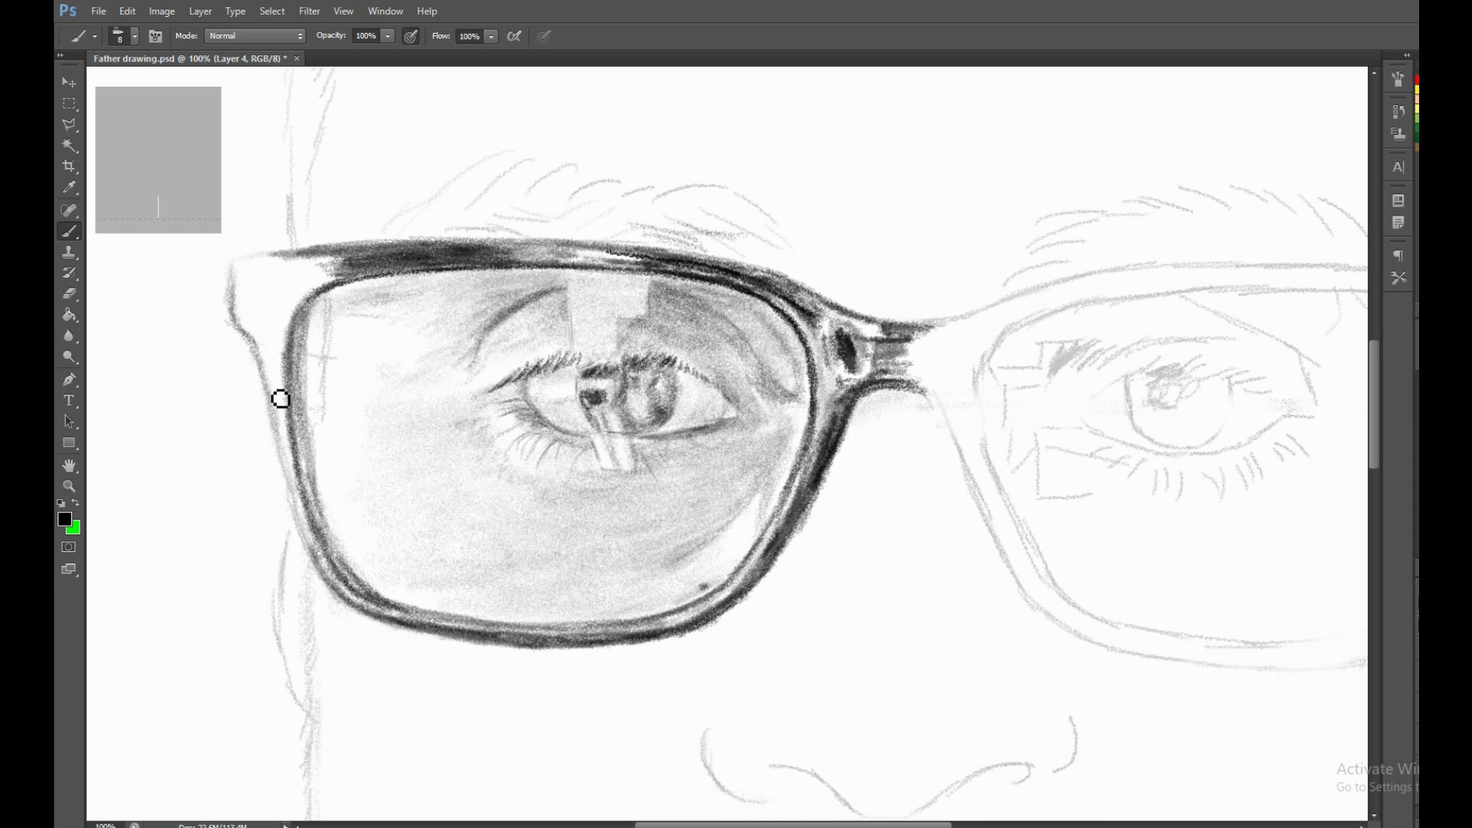
{"action": "mouse_move", "coordinate": [280, 399]}
{"action": "left_mouse_down"}
{"action": "mouse_move", "coordinate": [303, 509]}
{"action": "mouse_move", "coordinate": [290, 458]}
{"action": "mouse_move", "coordinate": [332, 575]}
{"action": "mouse_move", "coordinate": [279, 424]}
{"action": "mouse_move", "coordinate": [355, 608]}
{"action": "mouse_move", "coordinate": [282, 306]}
{"action": "left_mouse_up"}
Darken the upper-left rim corner and add a faint shadow inside its left edge.
{"action": "mouse_move", "coordinate": [280, 360]}
{"action": "left_mouse_down"}
{"action": "mouse_move", "coordinate": [302, 306]}
{"action": "mouse_move", "coordinate": [283, 381]}
{"action": "mouse_move", "coordinate": [260, 332]}
{"action": "mouse_move", "coordinate": [278, 313]}
{"action": "mouse_move", "coordinate": [330, 295]}
{"action": "mouse_move", "coordinate": [309, 319]}
{"action": "mouse_move", "coordinate": [360, 286]}
{"action": "mouse_move", "coordinate": [298, 283]}
{"action": "mouse_move", "coordinate": [338, 263]}
{"action": "mouse_move", "coordinate": [322, 276]}
{"action": "mouse_move", "coordinate": [278, 264]}
{"action": "mouse_move", "coordinate": [338, 260]}
{"action": "mouse_move", "coordinate": [253, 266]}
{"action": "mouse_move", "coordinate": [237, 295]}
{"action": "mouse_move", "coordinate": [243, 276]}
{"action": "mouse_move", "coordinate": [283, 269]}
{"action": "mouse_move", "coordinate": [243, 283]}
{"action": "mouse_move", "coordinate": [244, 329]}
{"action": "mouse_move", "coordinate": [236, 296]}
{"action": "mouse_move", "coordinate": [253, 276]}
{"action": "mouse_move", "coordinate": [368, 257]}
{"action": "mouse_move", "coordinate": [312, 280]}
{"action": "mouse_move", "coordinate": [381, 256]}
{"action": "mouse_move", "coordinate": [263, 289]}
{"action": "mouse_move", "coordinate": [314, 293]}
{"action": "mouse_move", "coordinate": [273, 329]}
{"action": "mouse_move", "coordinate": [279, 309]}
{"action": "mouse_move", "coordinate": [250, 289]}
{"action": "mouse_move", "coordinate": [284, 315]}
{"action": "mouse_move", "coordinate": [250, 332]}
{"action": "mouse_move", "coordinate": [275, 376]}
{"action": "left_mouse_up"}
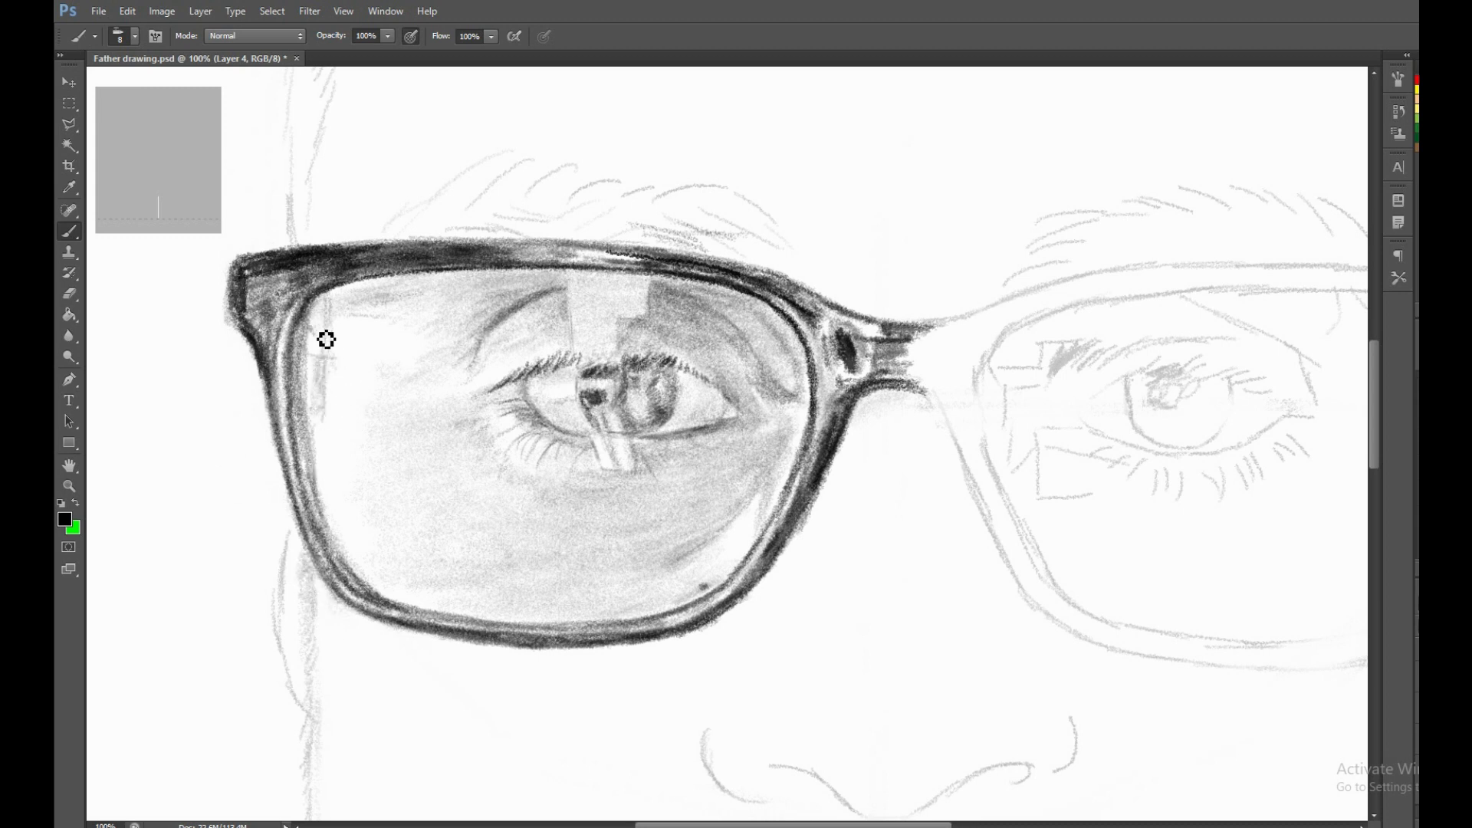
{"action": "mouse_move", "coordinate": [316, 308]}
{"action": "left_mouse_down"}
{"action": "mouse_move", "coordinate": [321, 342]}
{"action": "mouse_move", "coordinate": [319, 322]}
{"action": "left_mouse_up"}
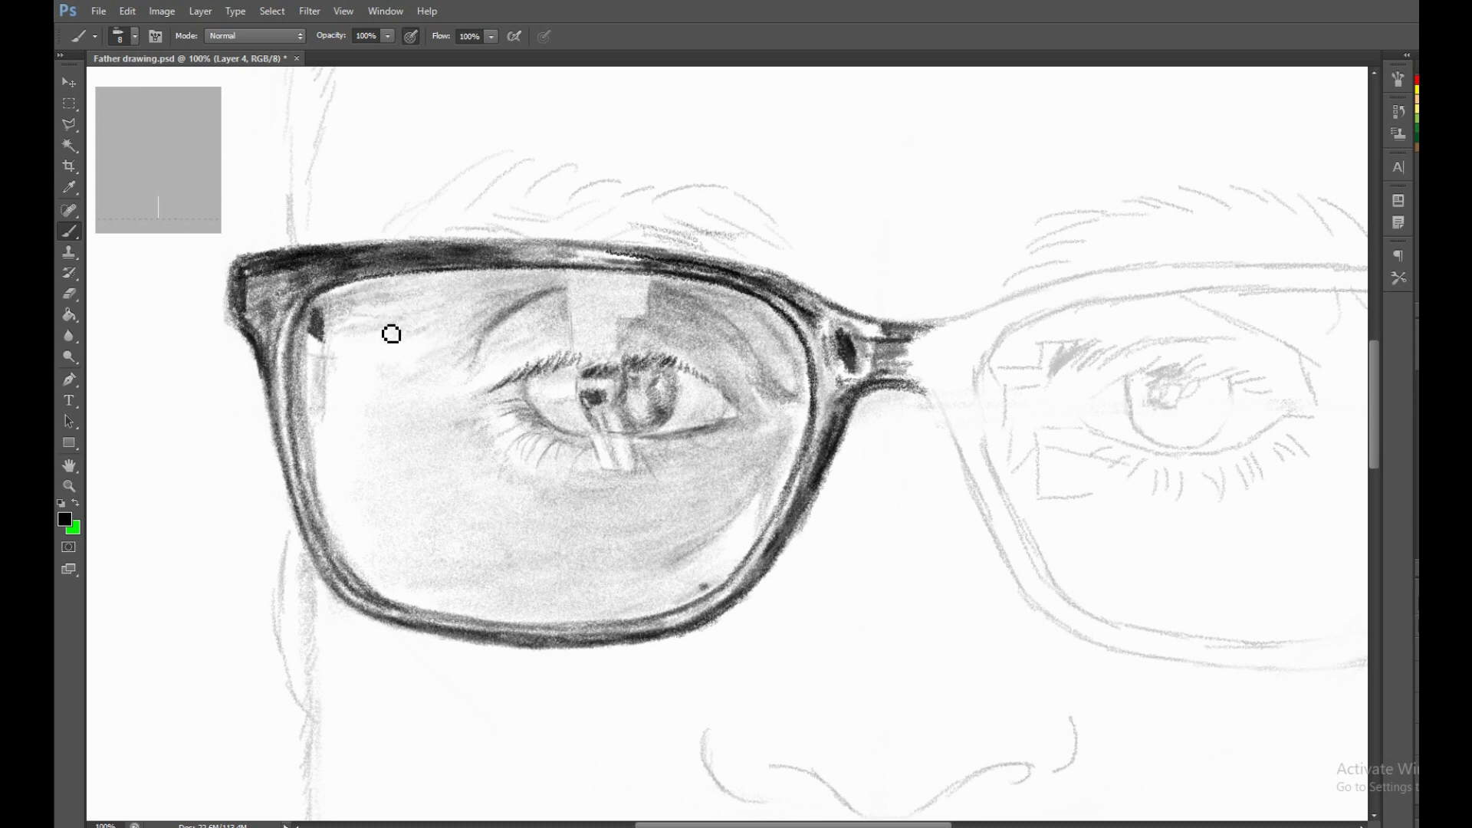
{"action": "left_click_drag", "start_coordinate": [292, 368], "coordinate": [301, 311]}
Shrink the brush to a 1 px point.
{"action": "right_click", "coordinate": [412, 323]}
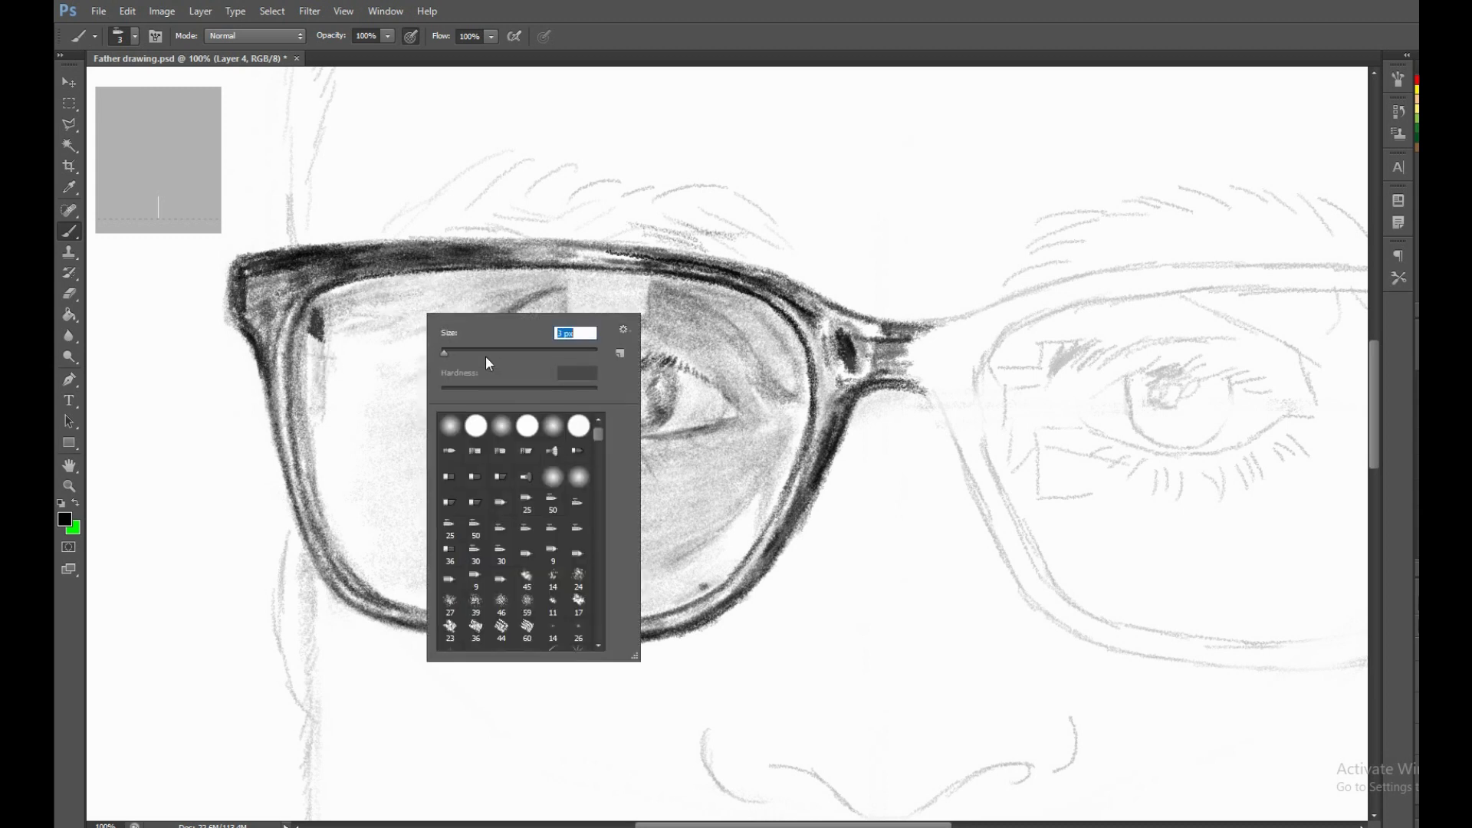
{"action": "key", "text": "Return"}
{"action": "left_click_drag", "start_coordinate": [405, 308], "coordinate": [361, 312]}
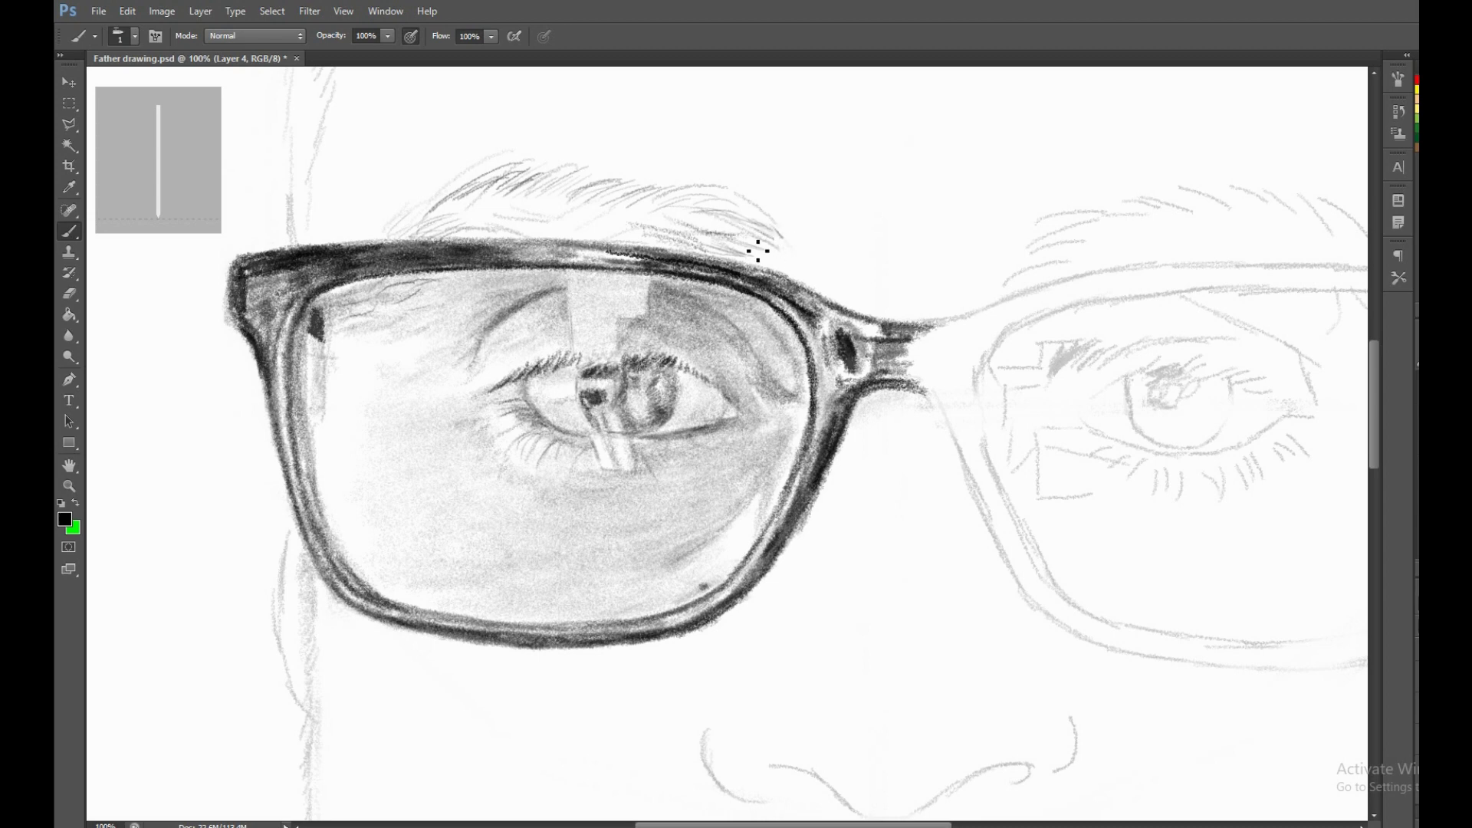
Zoom in on the glasses frame and hinge for close inspection.
{"action": "key", "text": "z"}
{"action": "left_click_drag", "start_coordinate": [712, 281], "coordinate": [704, 356]}
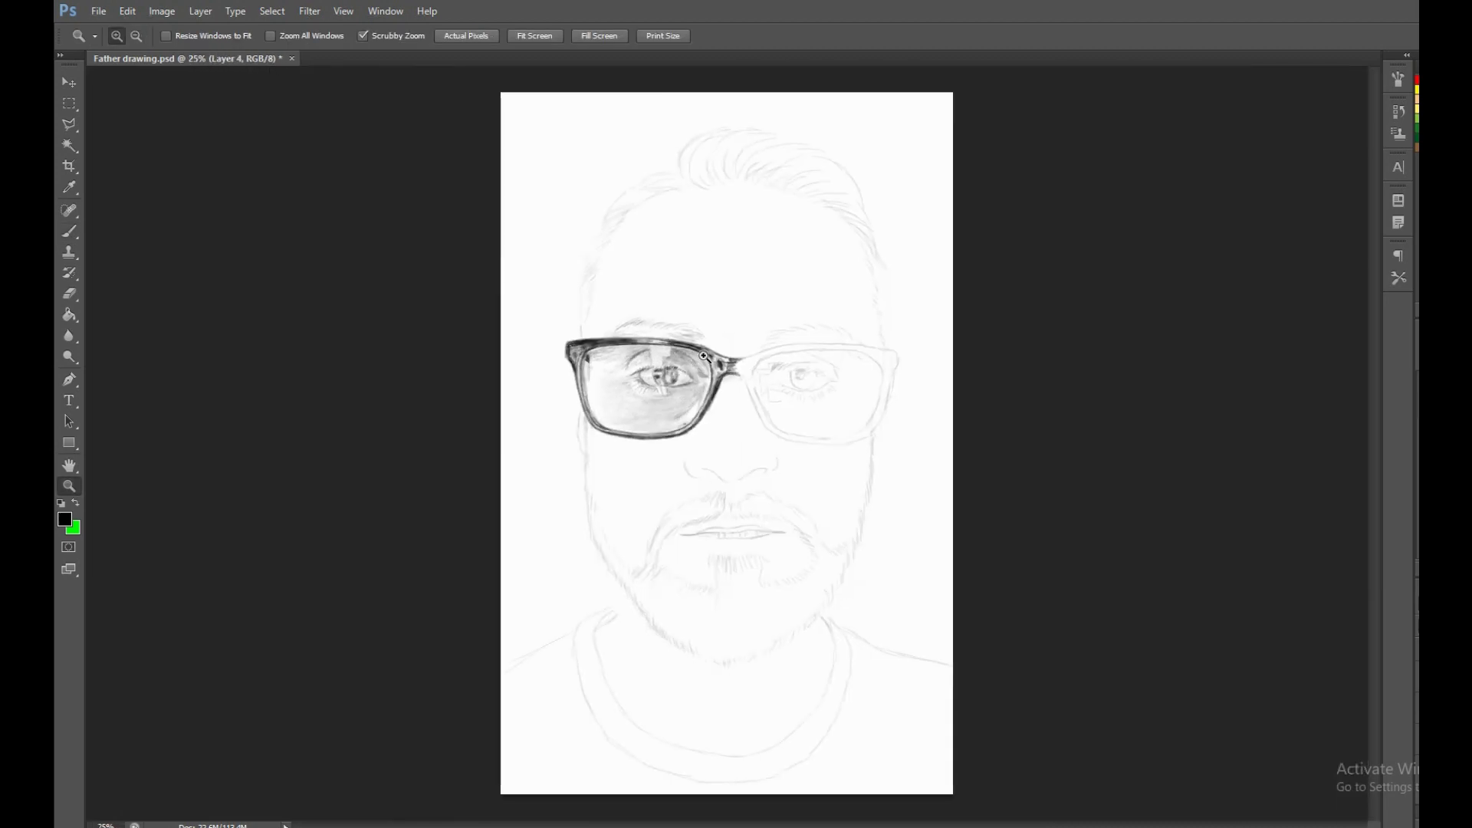
{"action": "left_click", "coordinate": [704, 356]}
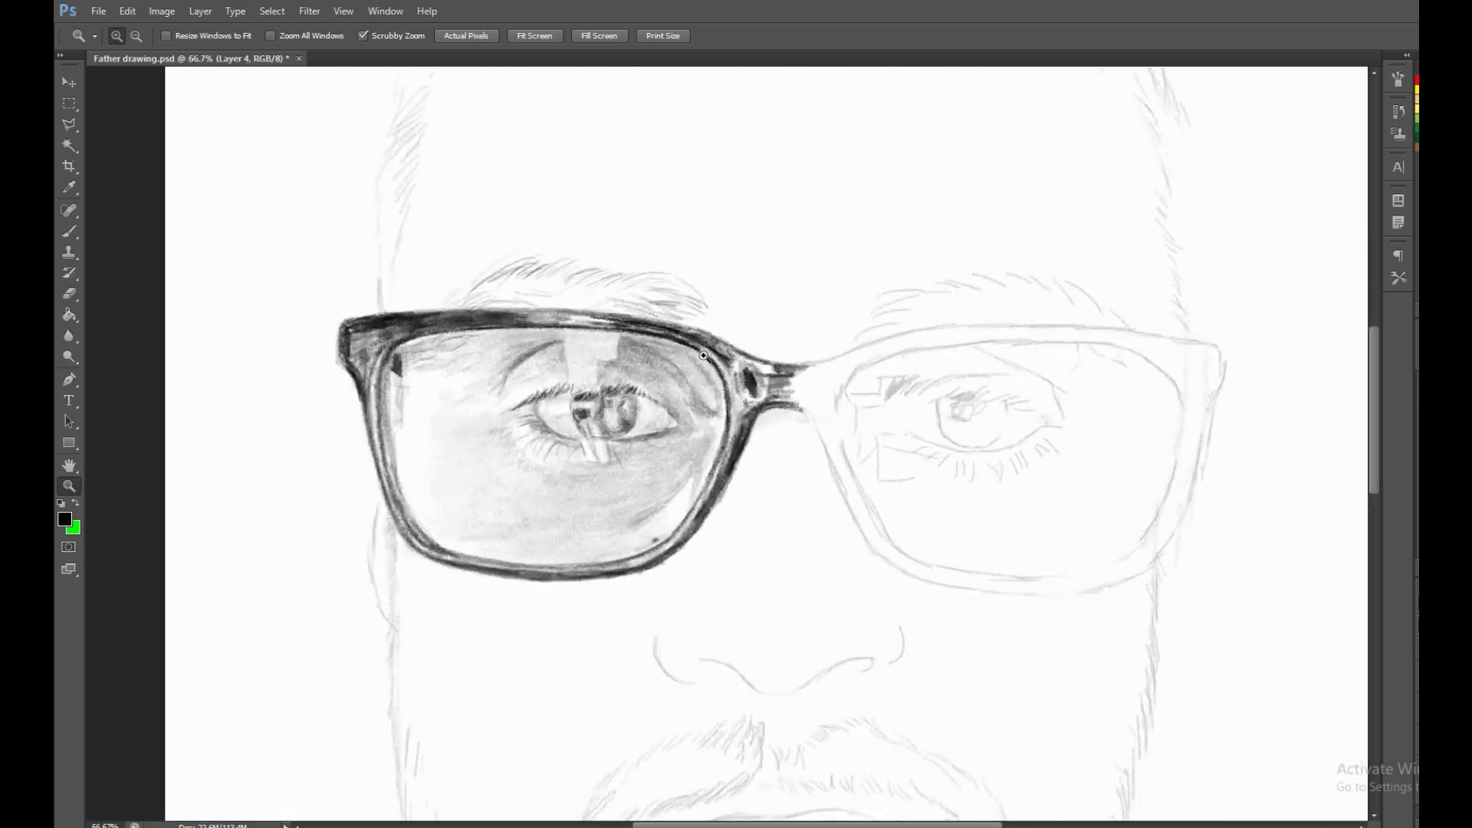
{"action": "left_click", "coordinate": [704, 356]}
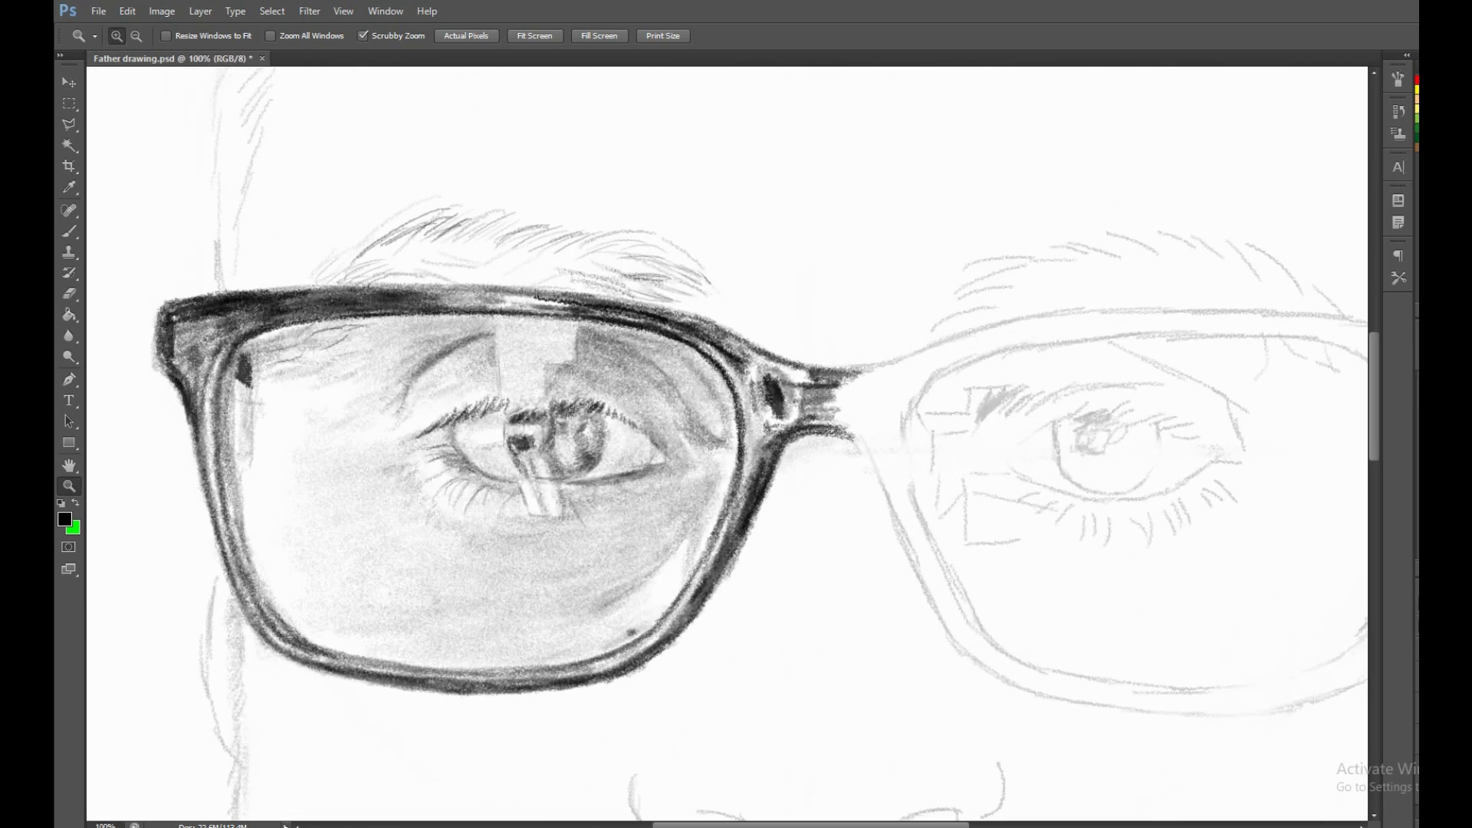
{"action": "left_click", "coordinate": [764, 436]}
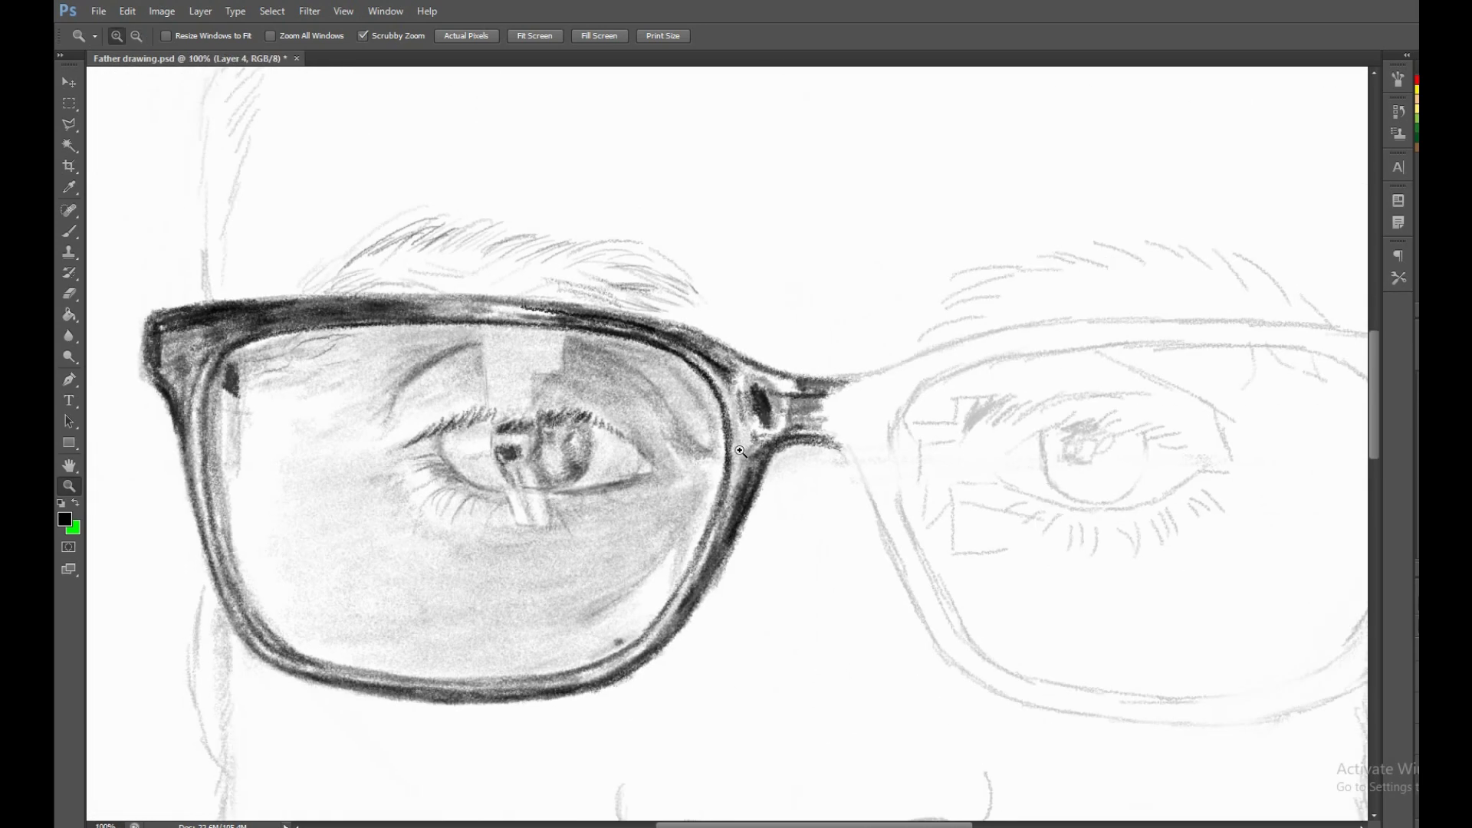
Check the eraser size, then darken the top rim of the glasses frame with the fine brush.
{"action": "key", "text": "e"}
{"action": "right_click", "coordinate": [732, 268]}
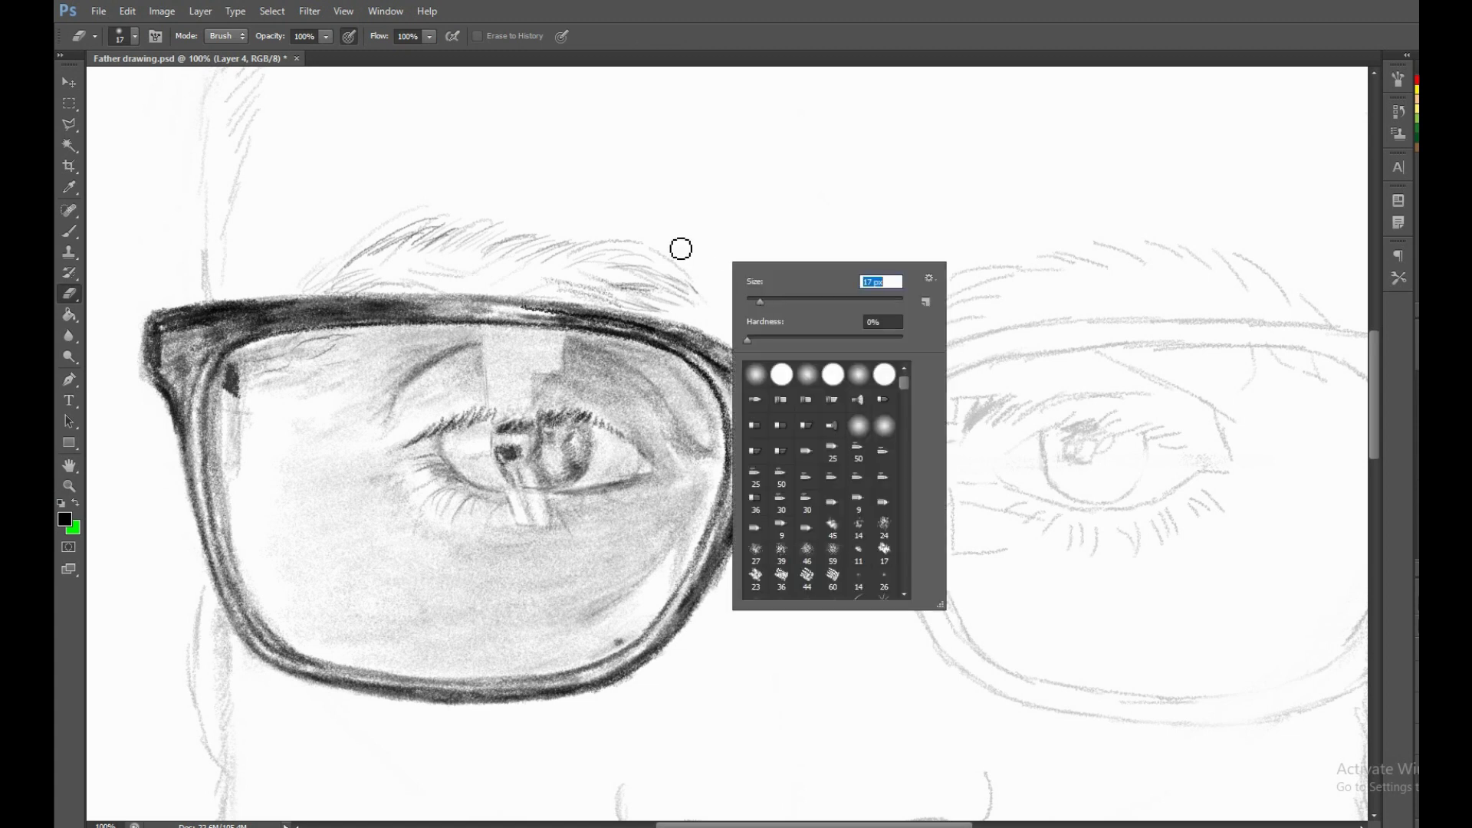
{"action": "key", "text": "Return"}
{"action": "key", "text": "b"}
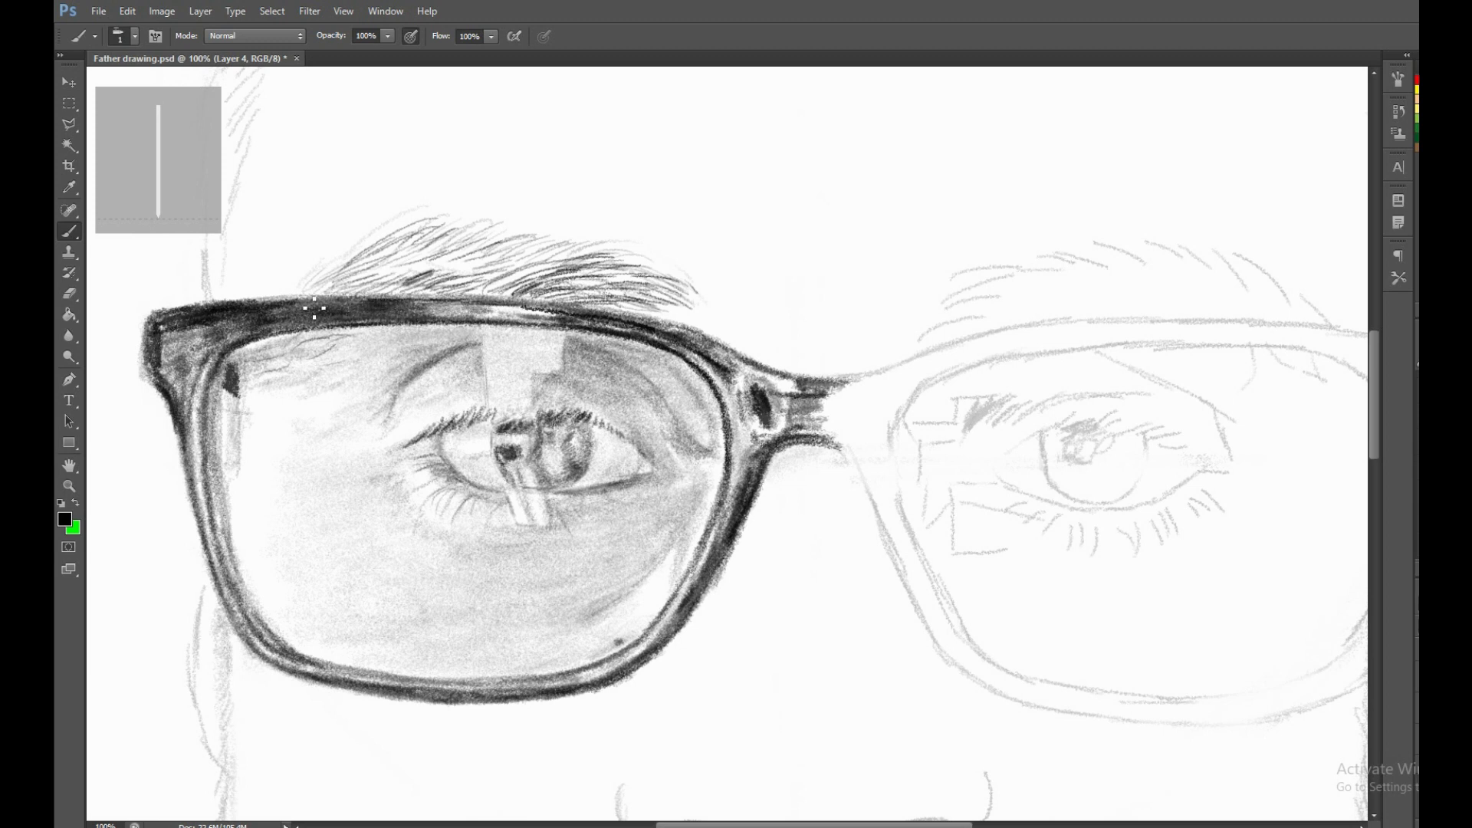
{"action": "left_click_drag", "start_coordinate": [378, 306], "coordinate": [303, 299]}
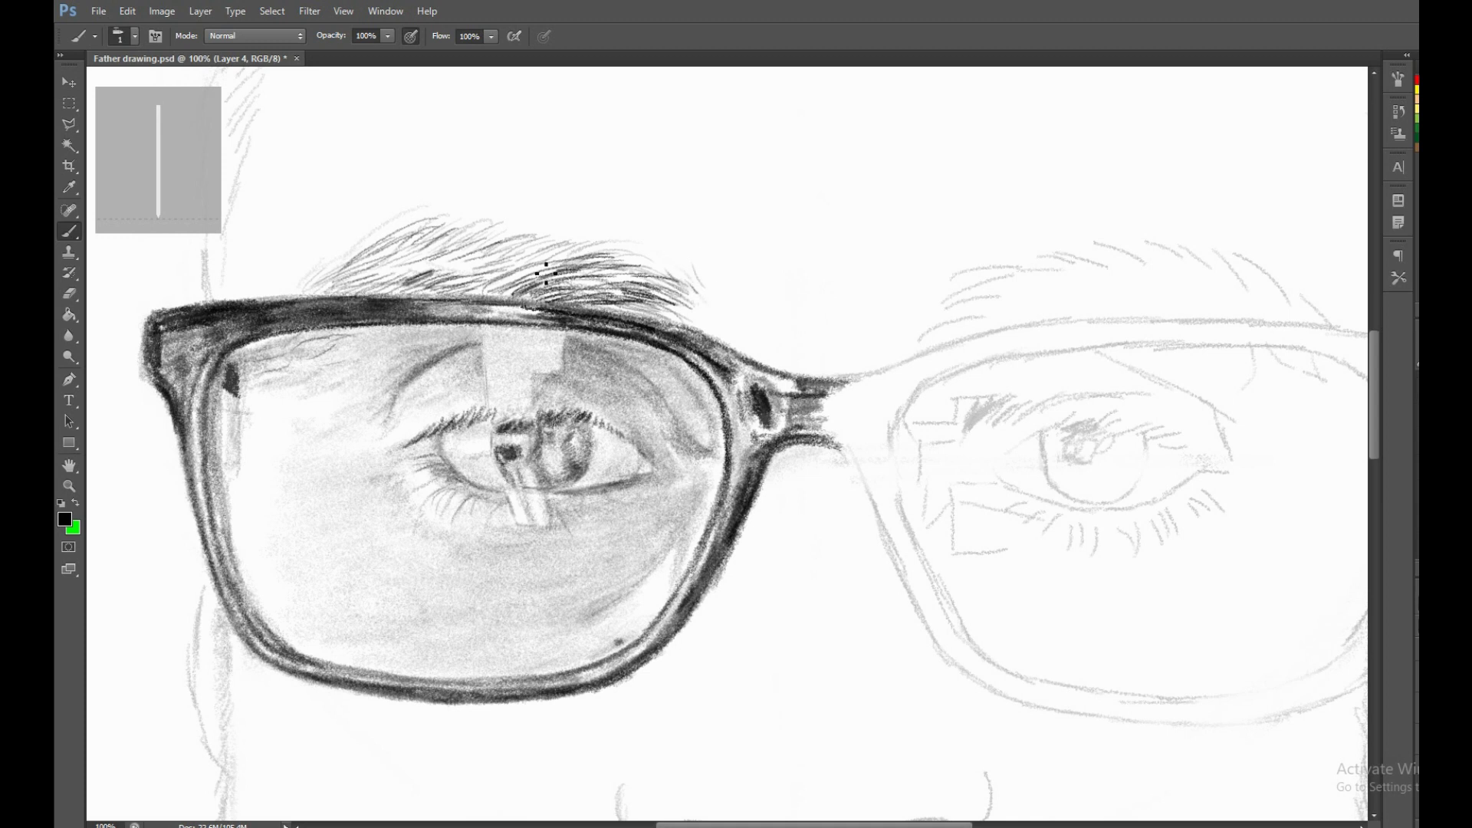
Add fine hair strokes to the eyebrow above the frame.
{"action": "mouse_move", "coordinate": [525, 266]}
{"action": "left_mouse_down"}
{"action": "mouse_move", "coordinate": [460, 248]}
{"action": "mouse_move", "coordinate": [444, 262]}
{"action": "left_mouse_up"}
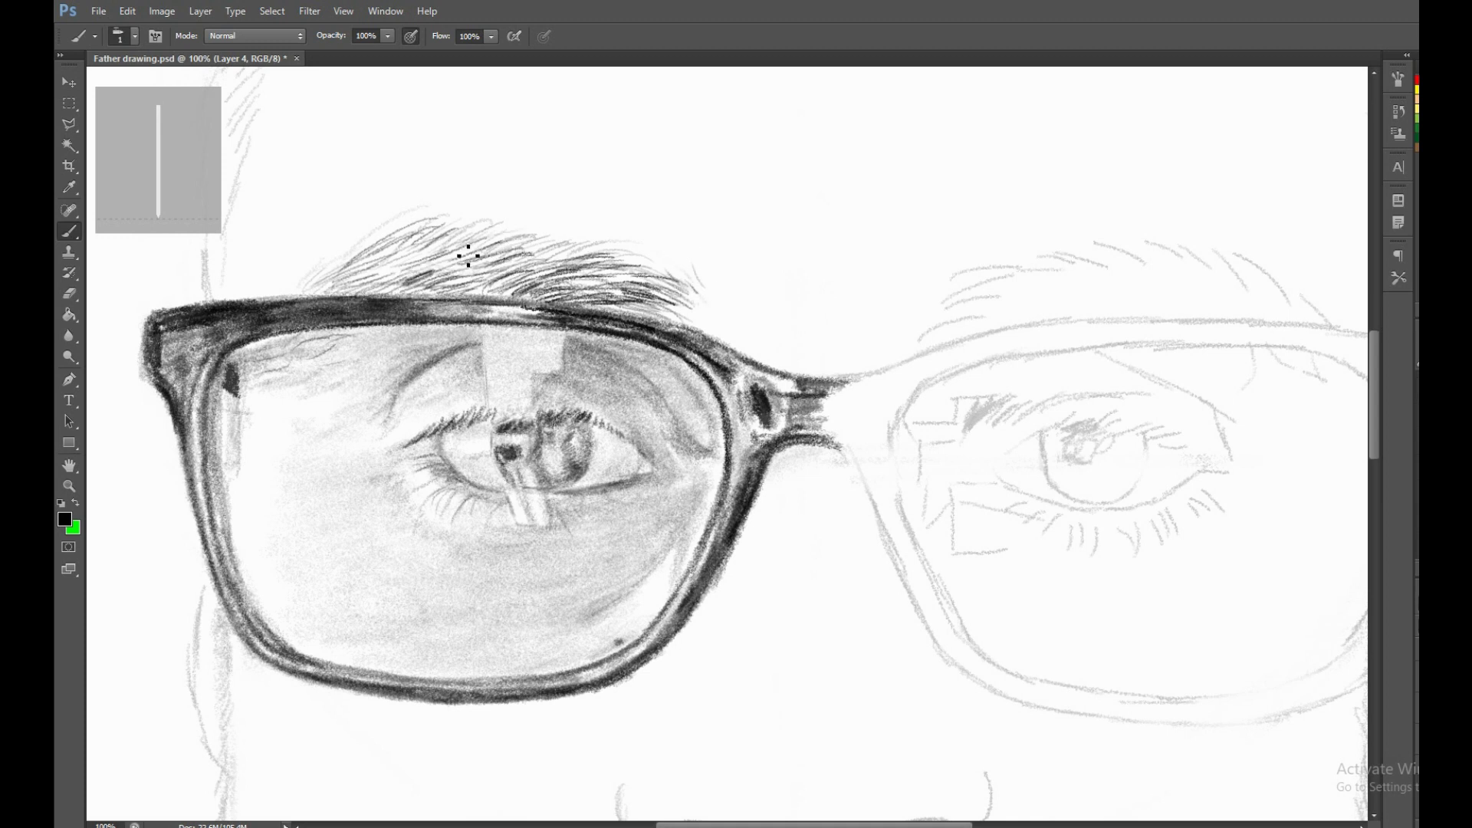
{"action": "key", "text": "e"}
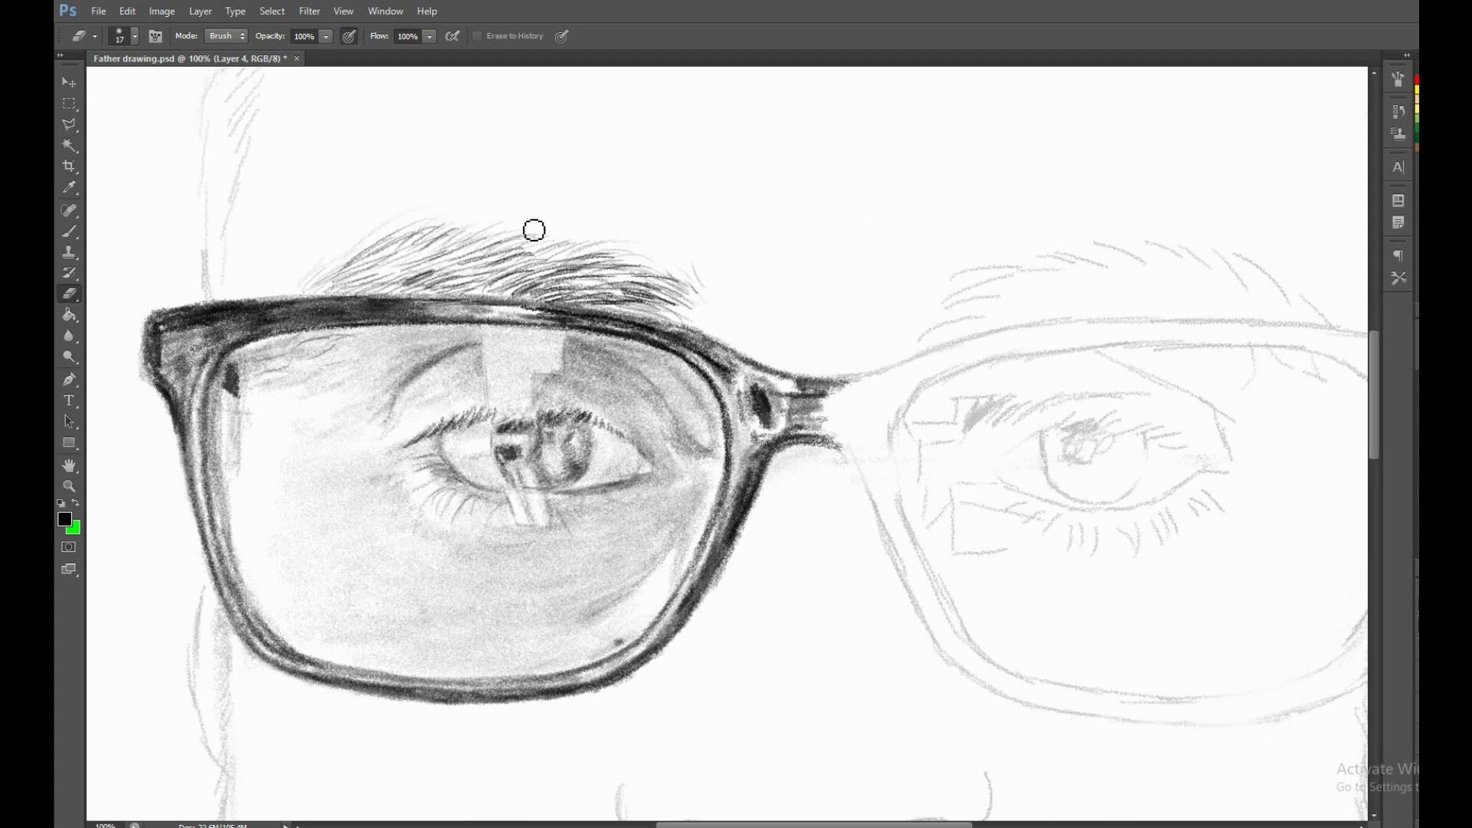
{"action": "key", "text": "b"}
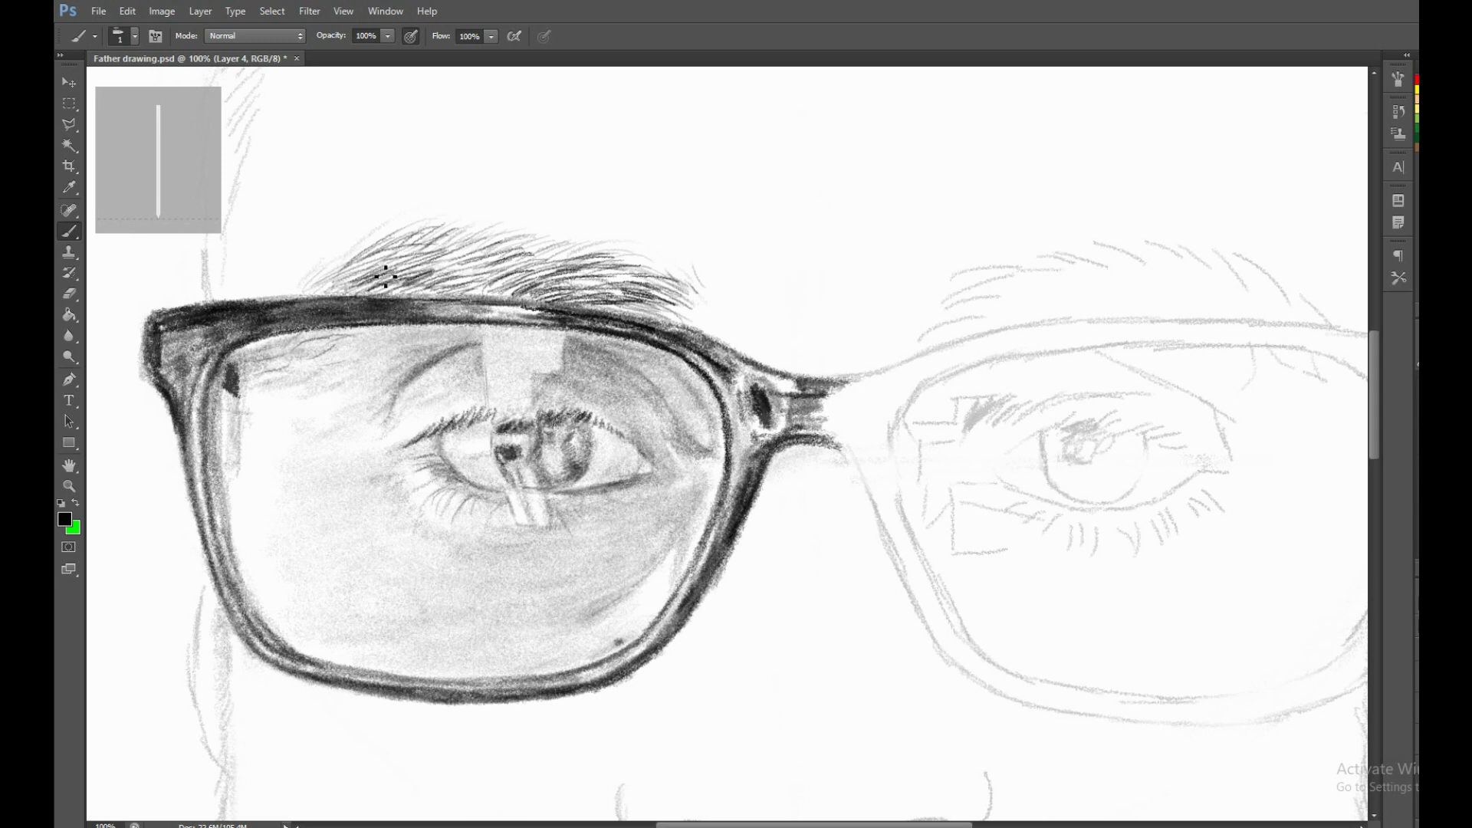
{"action": "left_click_drag", "start_coordinate": [386, 277], "coordinate": [525, 280]}
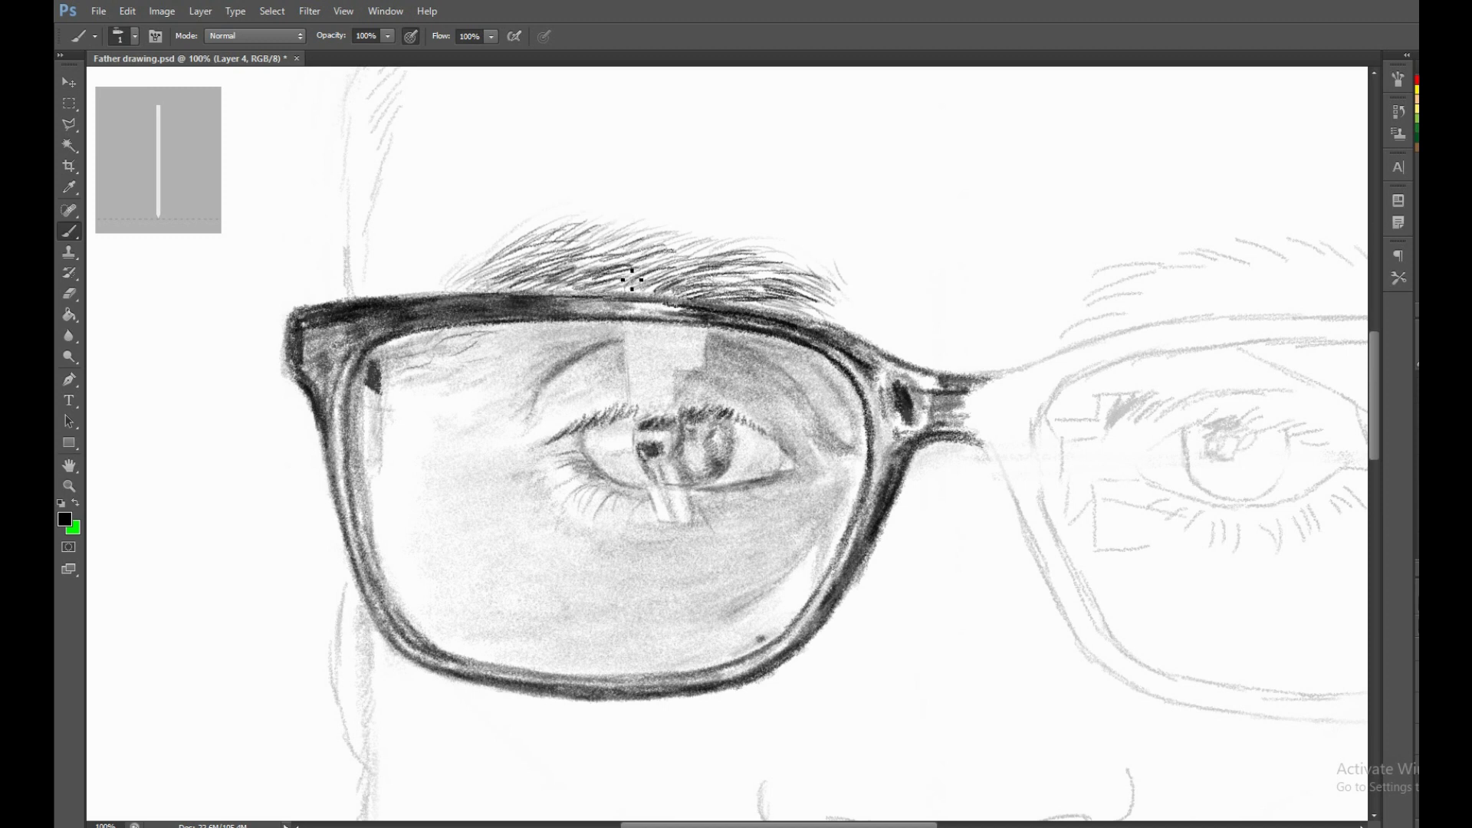
{"action": "left_click_drag", "start_coordinate": [632, 280], "coordinate": [574, 281]}
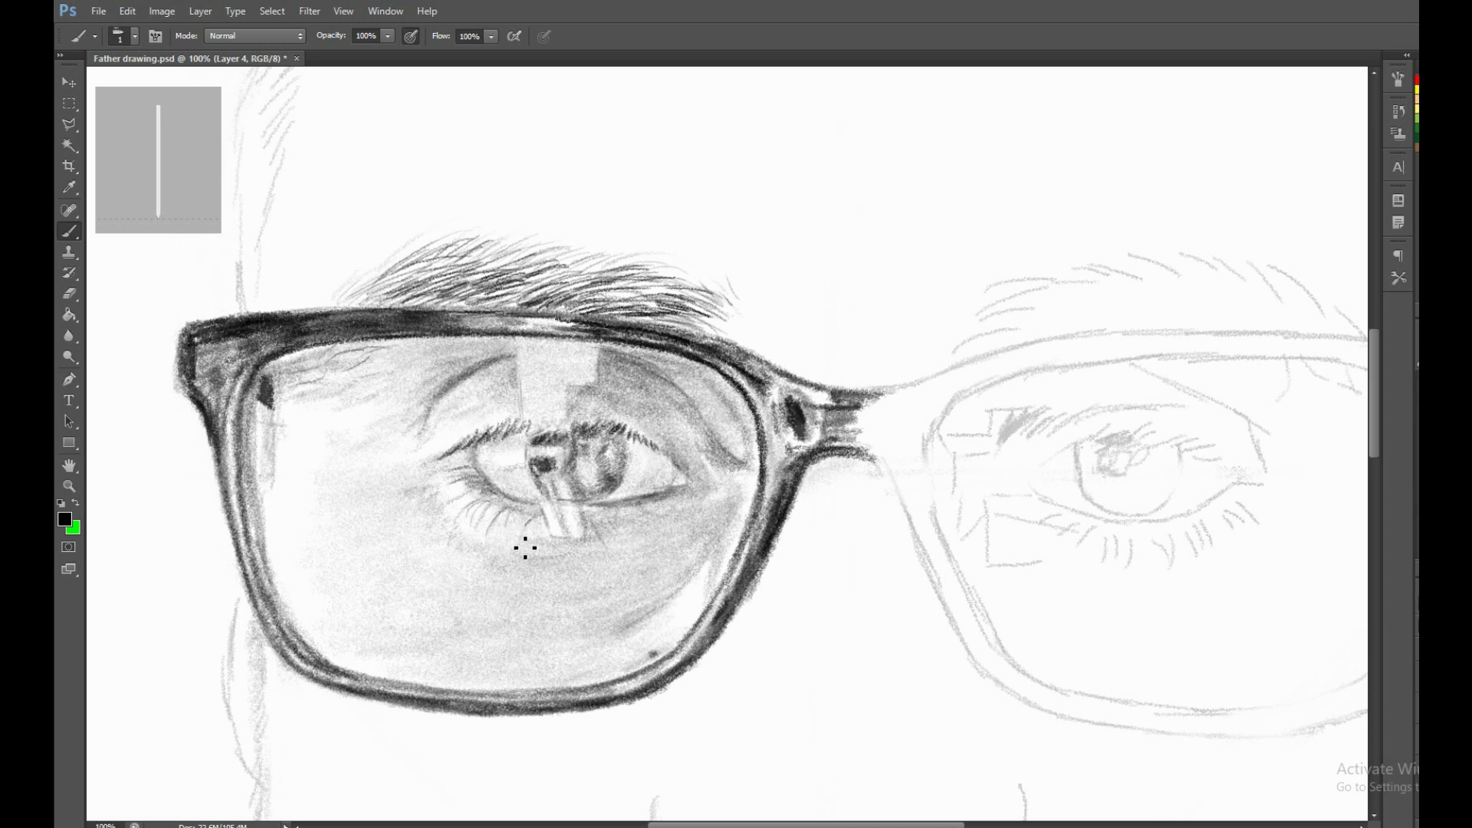
{"action": "key", "text": "e"}
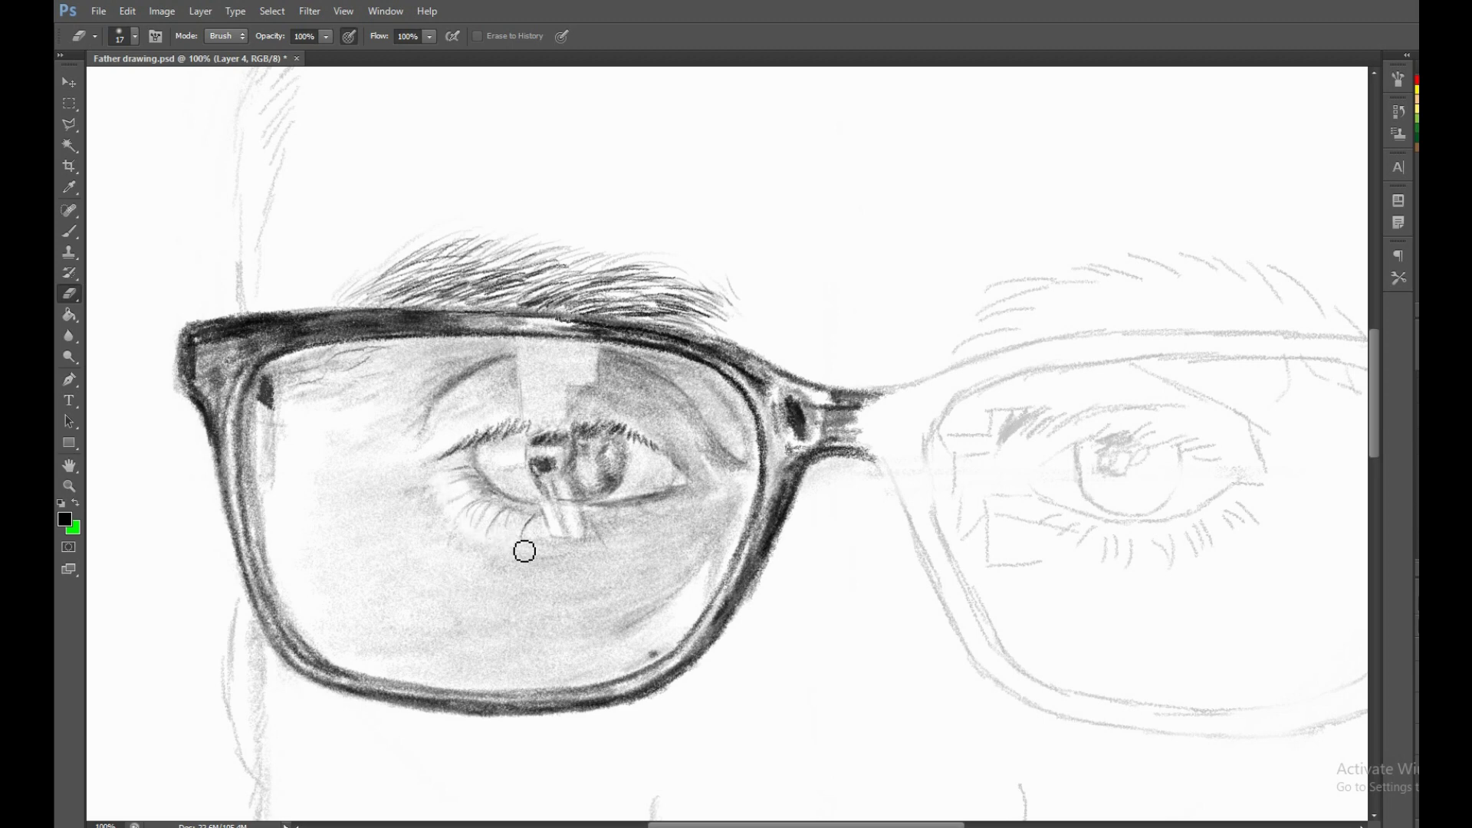
Zoom in on the eye and draw dark lower lashes, the inner corner line and pupil shading.
{"action": "key", "text": "b"}
{"action": "key", "text": "z"}
{"action": "left_click", "coordinate": [495, 508]}
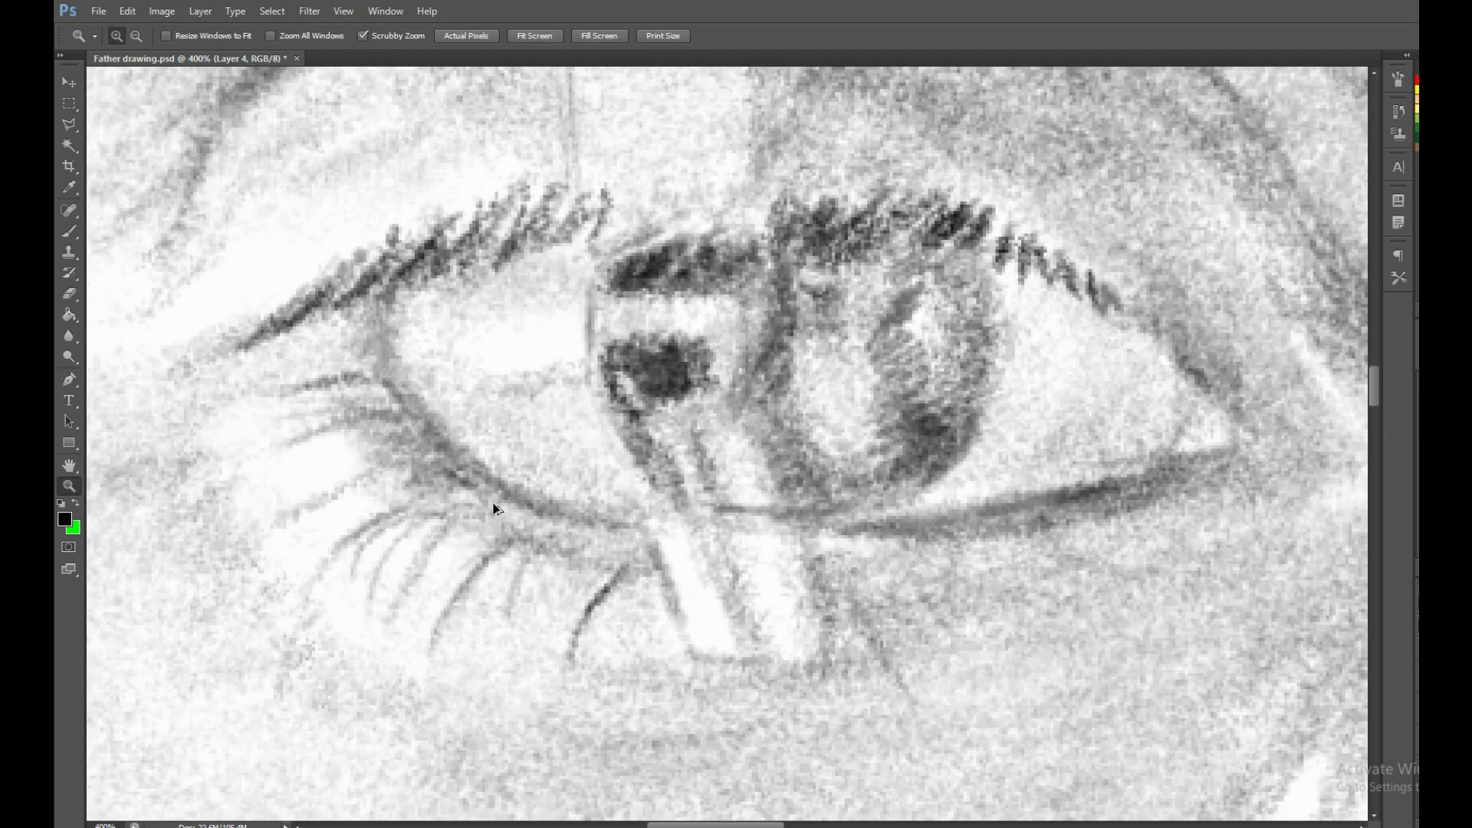
{"action": "key", "text": "b"}
{"action": "left_click_drag", "start_coordinate": [382, 528], "coordinate": [404, 509]}
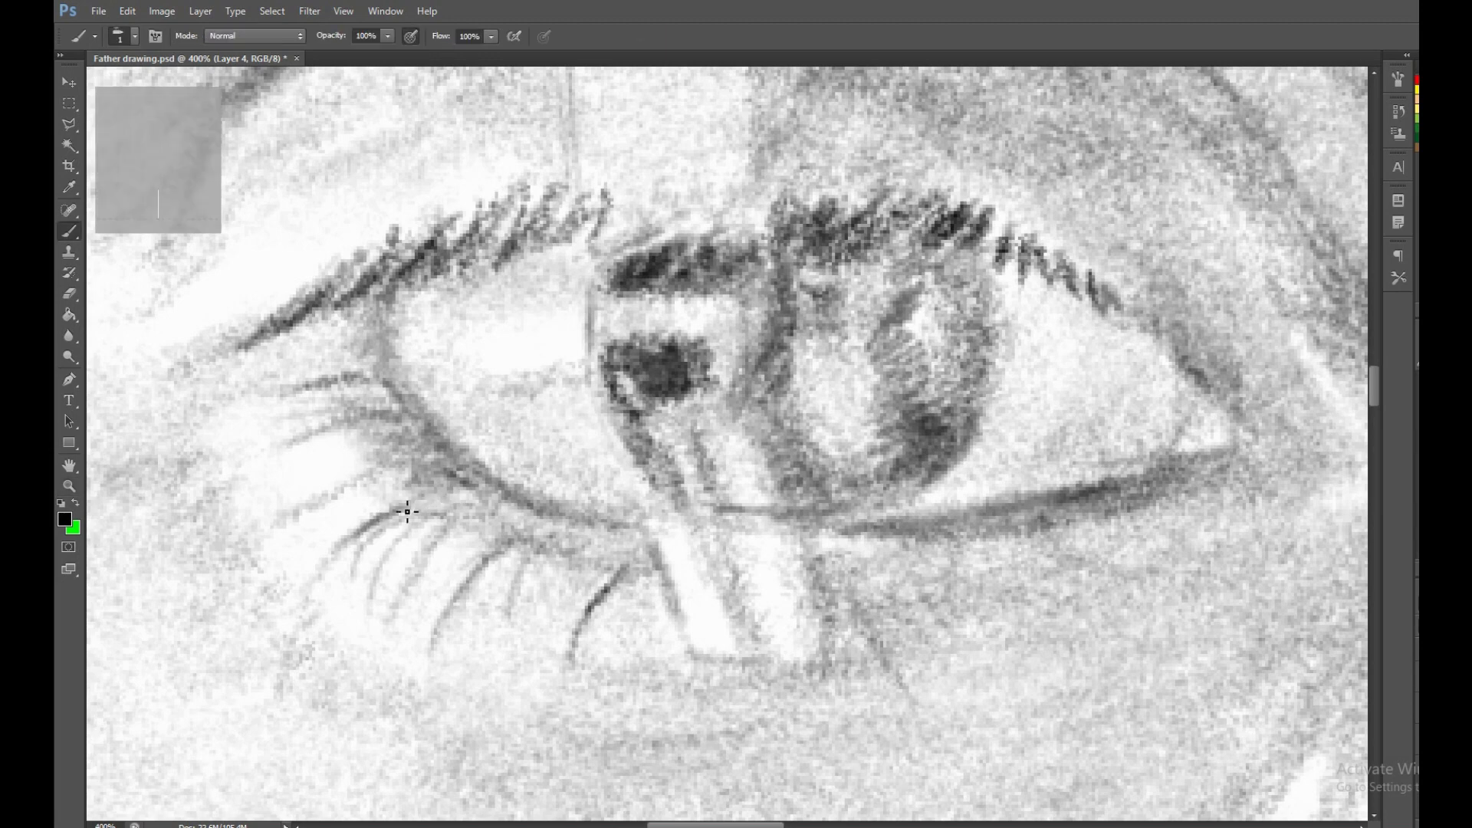
{"action": "mouse_move", "coordinate": [421, 460]}
{"action": "left_mouse_down"}
{"action": "mouse_move", "coordinate": [308, 506]}
{"action": "mouse_move", "coordinate": [356, 482]}
{"action": "left_mouse_up"}
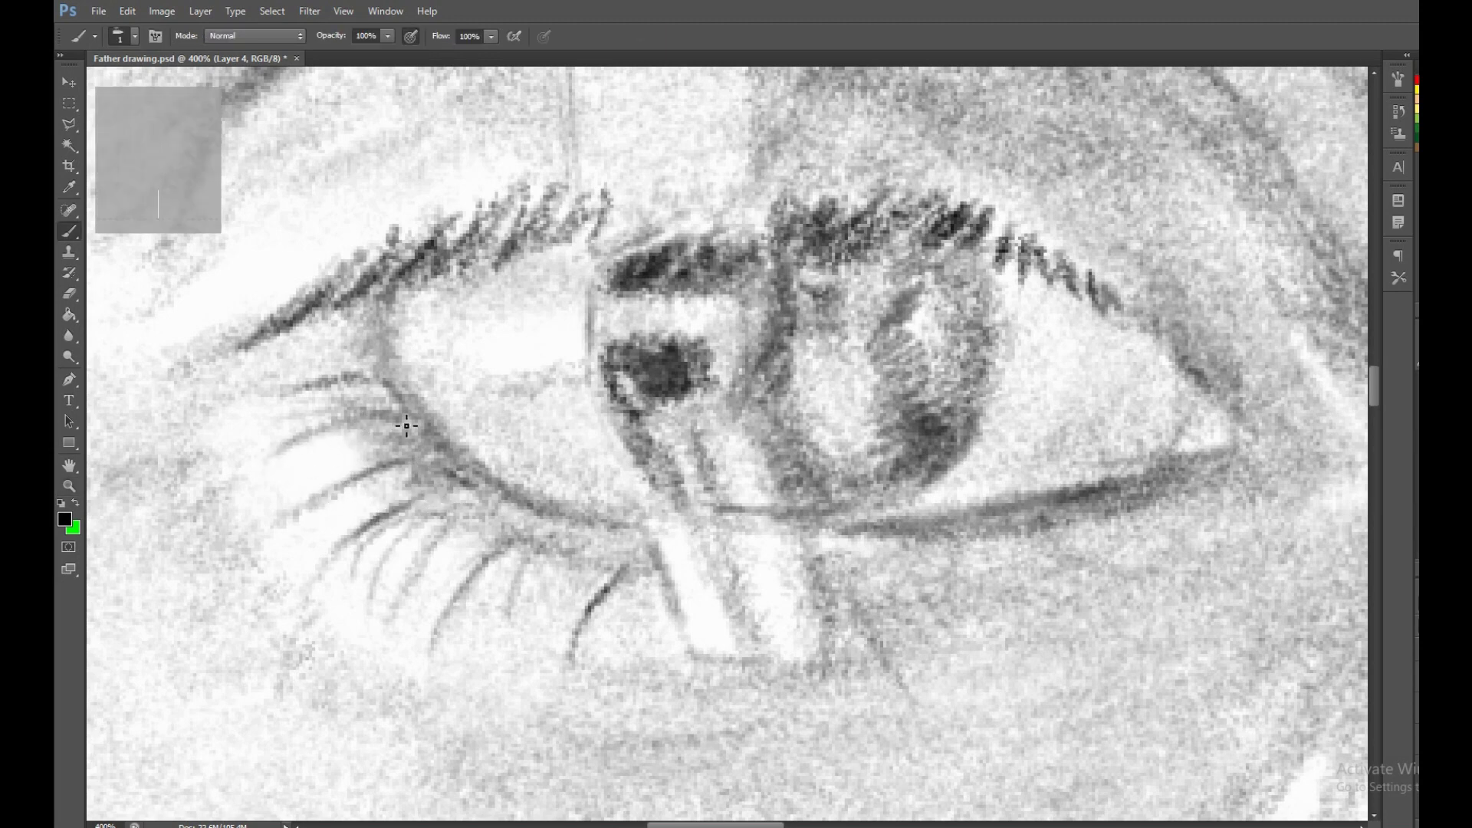
{"action": "left_click_drag", "start_coordinate": [360, 414], "coordinate": [253, 423]}
{"action": "left_click_drag", "start_coordinate": [359, 383], "coordinate": [259, 391]}
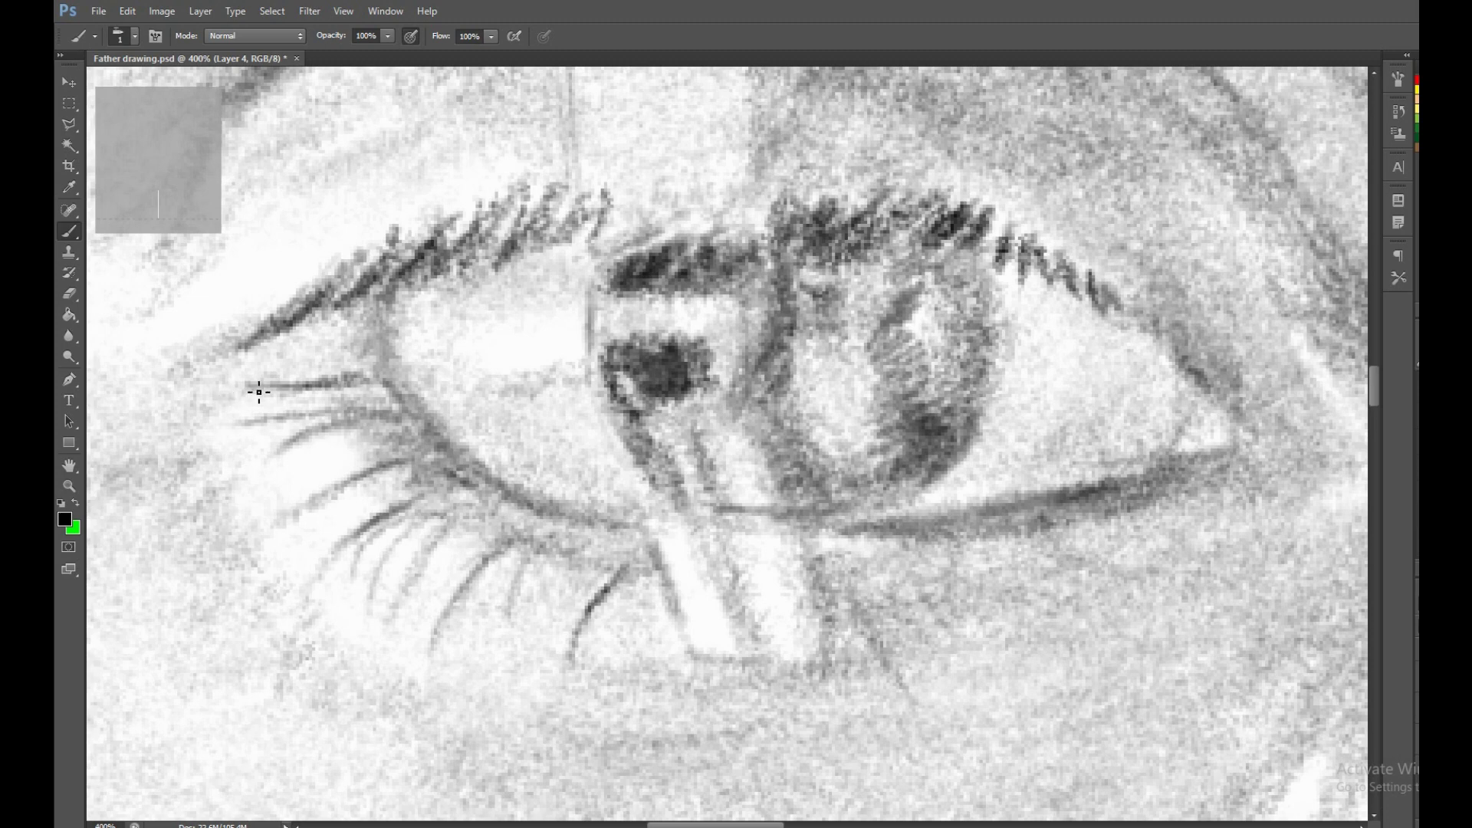
{"action": "left_click_drag", "start_coordinate": [393, 333], "coordinate": [432, 431]}
{"action": "left_click_drag", "start_coordinate": [388, 354], "coordinate": [418, 391]}
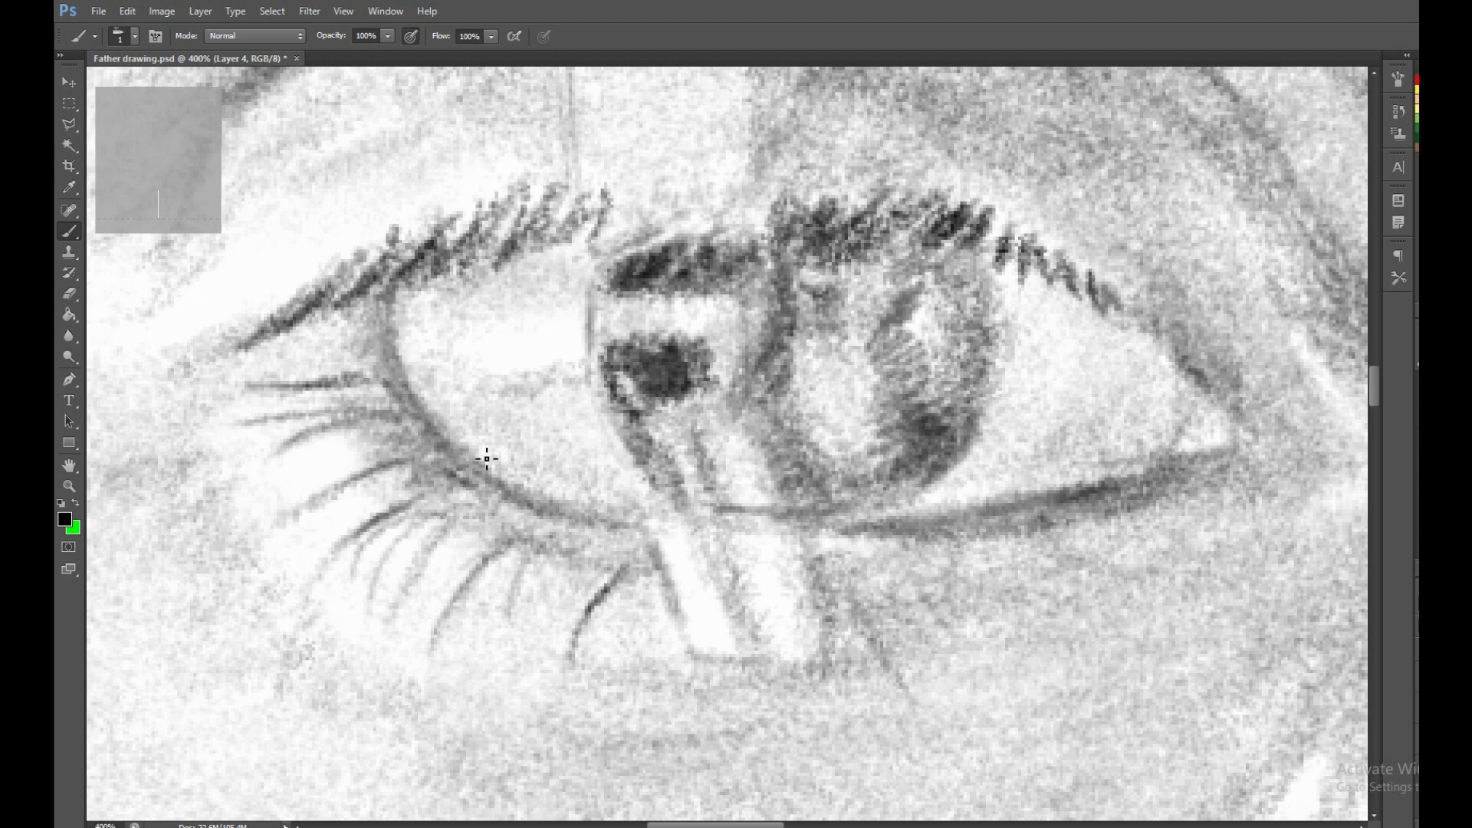
{"action": "mouse_move", "coordinate": [690, 416]}
{"action": "left_mouse_down"}
{"action": "mouse_move", "coordinate": [665, 420]}
{"action": "mouse_move", "coordinate": [675, 437]}
{"action": "left_mouse_up"}
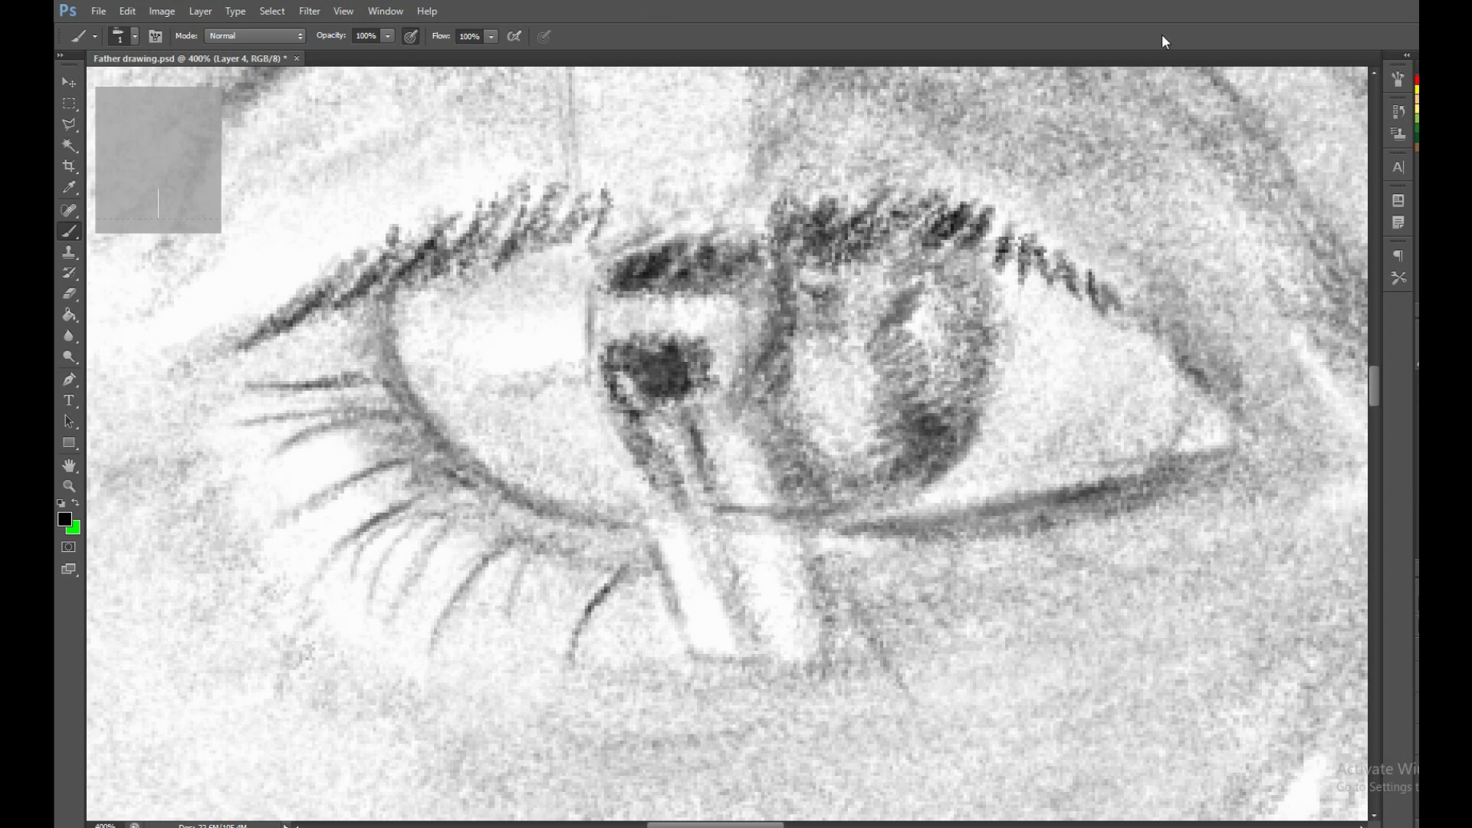
Shade the upper lid crease and eye white, and darken and extend the upper lashes.
{"action": "key", "text": "e"}
{"action": "right_click", "coordinate": [683, 328]}
{"action": "key", "text": "Return"}
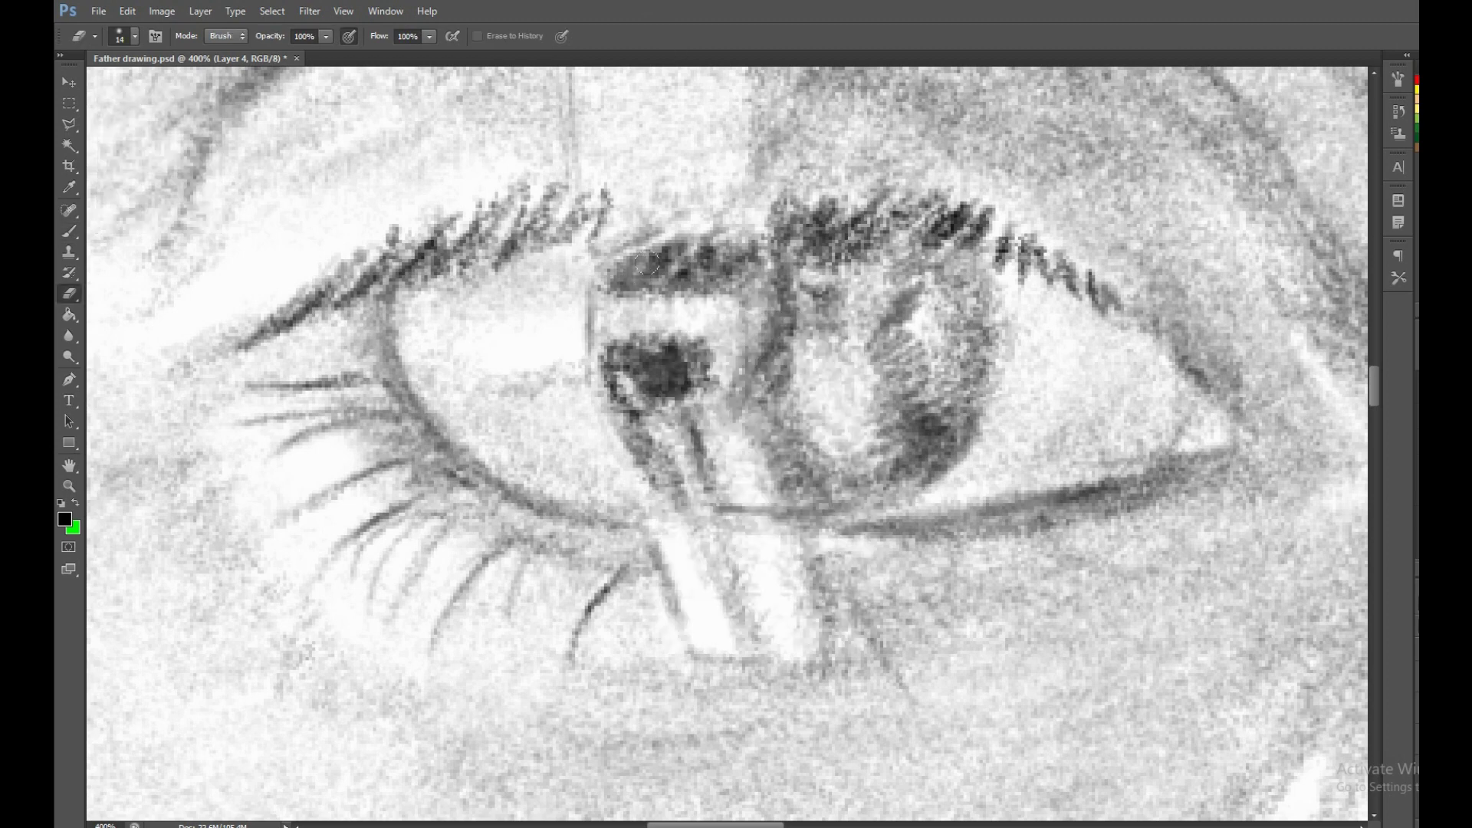
{"action": "key", "text": "b"}
{"action": "mouse_move", "coordinate": [610, 278]}
{"action": "left_mouse_down"}
{"action": "mouse_move", "coordinate": [674, 260]}
{"action": "mouse_move", "coordinate": [731, 274]}
{"action": "mouse_move", "coordinate": [606, 272]}
{"action": "left_mouse_up"}
{"action": "left_click_drag", "start_coordinate": [578, 221], "coordinate": [522, 257]}
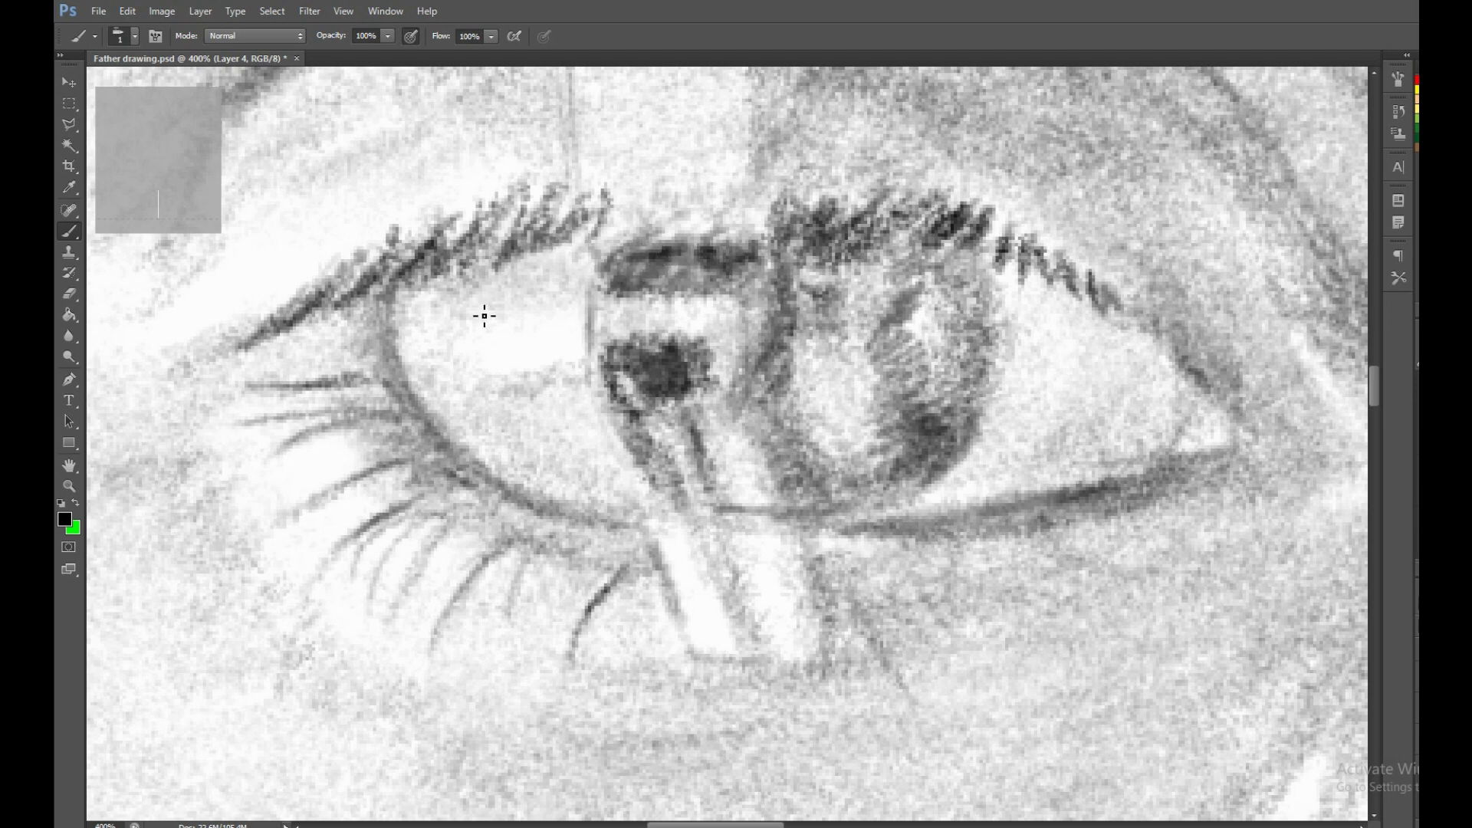
{"action": "mouse_move", "coordinate": [599, 307]}
{"action": "left_mouse_down"}
{"action": "mouse_move", "coordinate": [532, 324]}
{"action": "mouse_move", "coordinate": [490, 299]}
{"action": "left_mouse_up"}
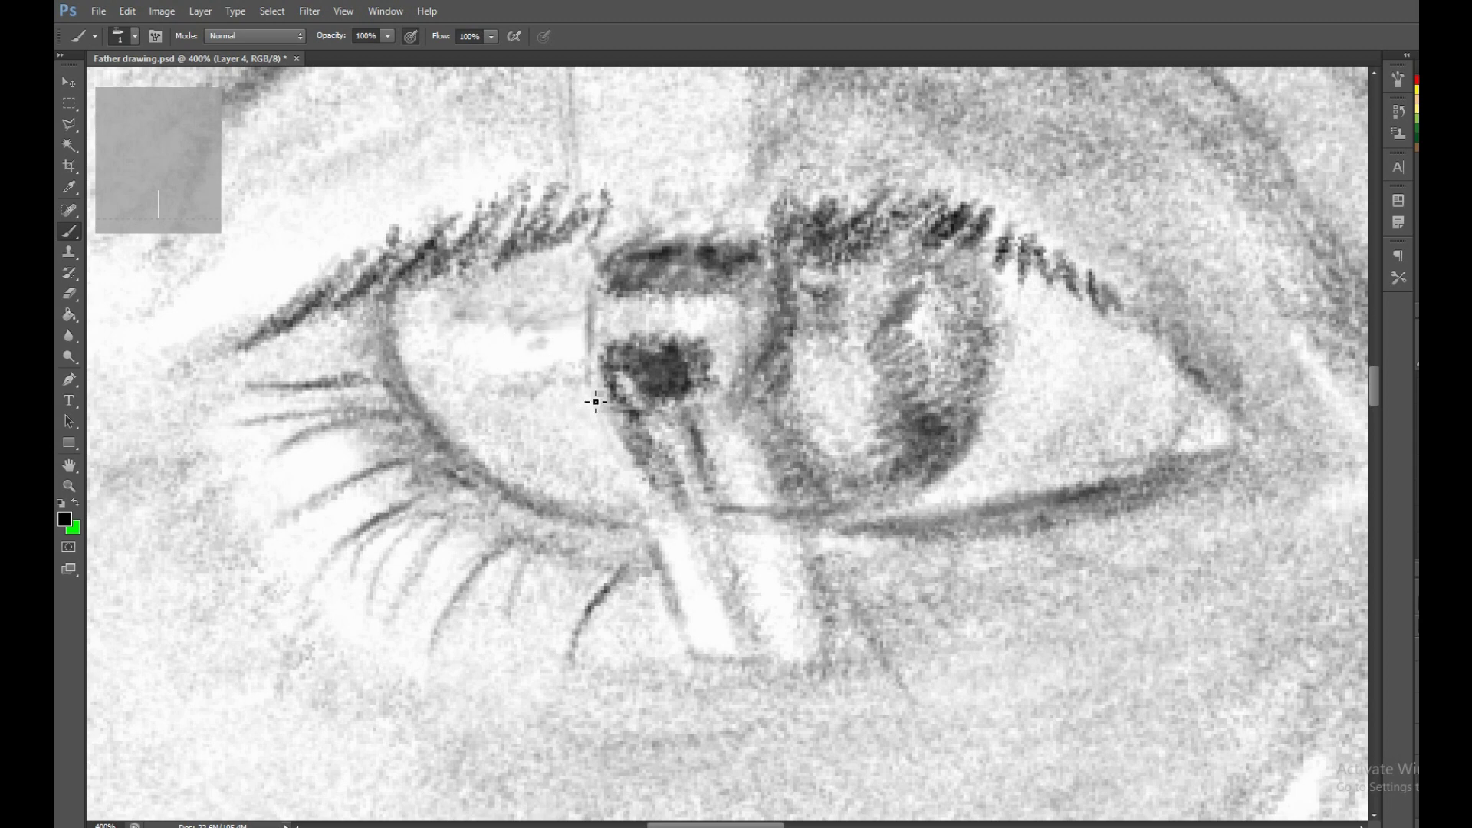
{"action": "mouse_move", "coordinate": [596, 401]}
{"action": "left_mouse_down"}
{"action": "mouse_move", "coordinate": [398, 379]}
{"action": "mouse_move", "coordinate": [473, 415]}
{"action": "left_mouse_up"}
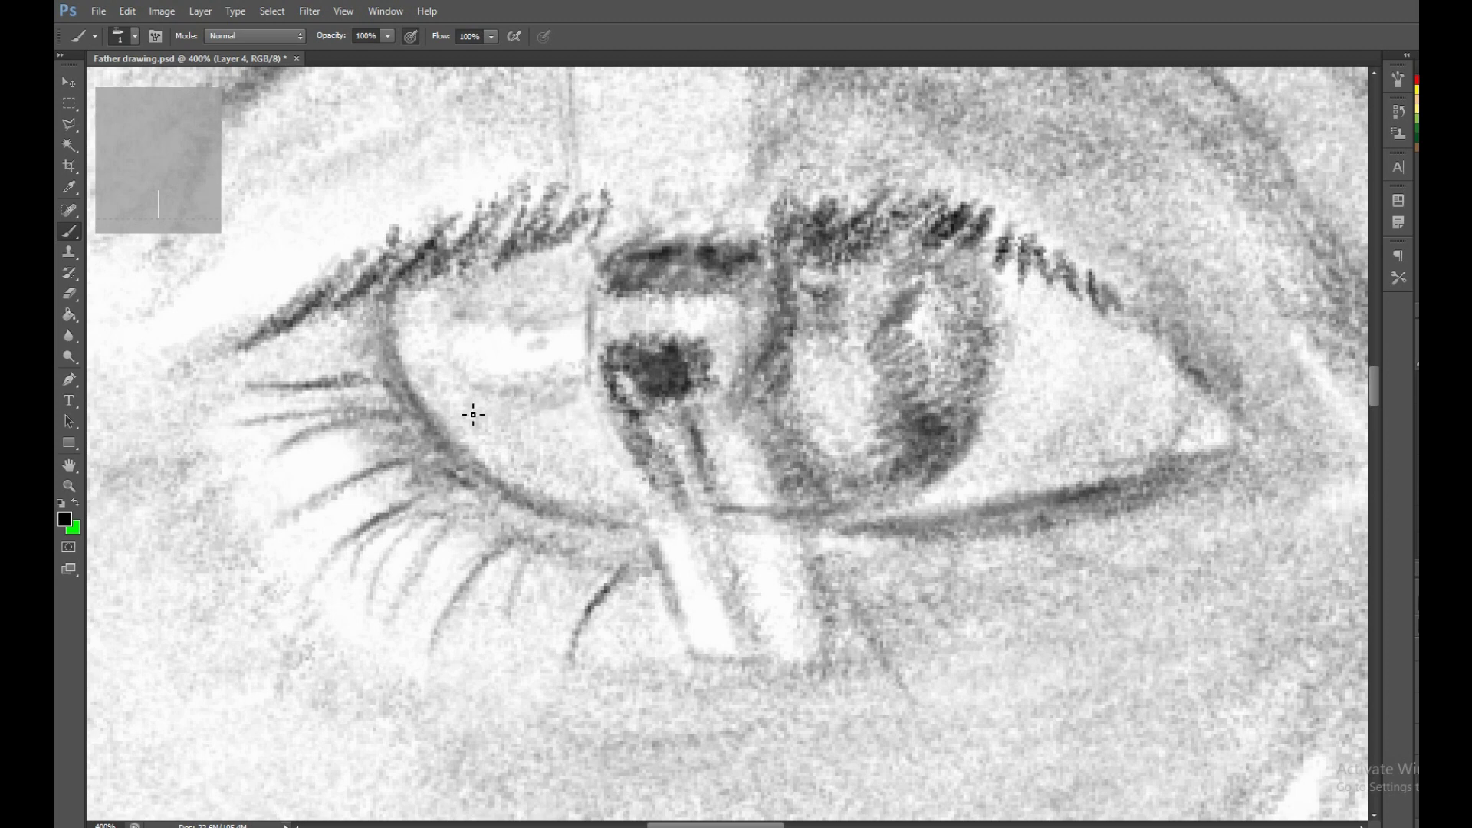
{"action": "left_click_drag", "start_coordinate": [512, 274], "coordinate": [521, 239]}
{"action": "left_click_drag", "start_coordinate": [460, 283], "coordinate": [582, 195]}
{"action": "left_click_drag", "start_coordinate": [564, 245], "coordinate": [605, 180]}
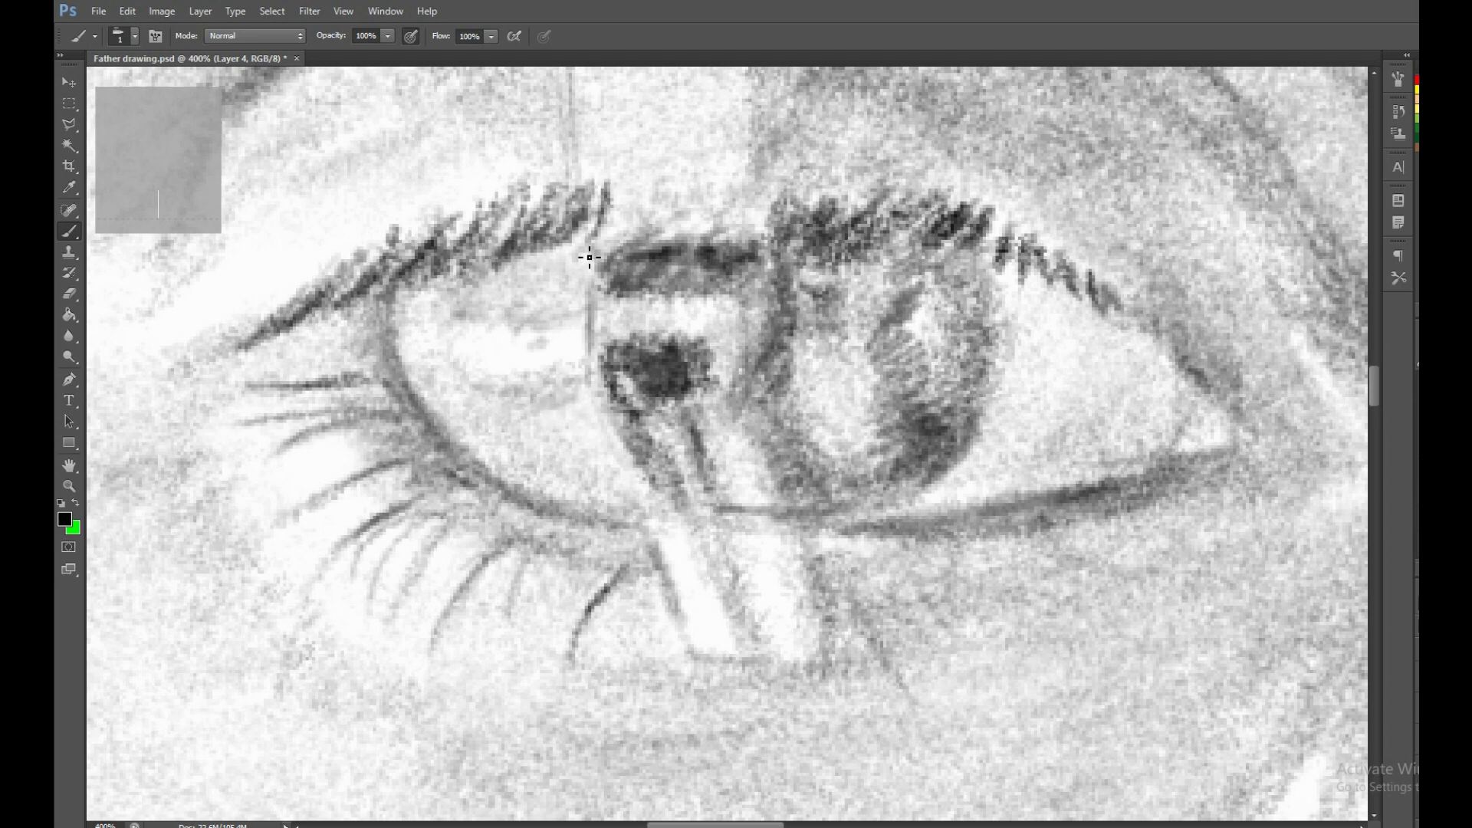
Darken the iris edges and pupil, erasing a stray spot, and deepen the shadow below the pupil.
{"action": "left_click_drag", "start_coordinate": [780, 289], "coordinate": [766, 376]}
{"action": "left_click_drag", "start_coordinate": [771, 261], "coordinate": [765, 380]}
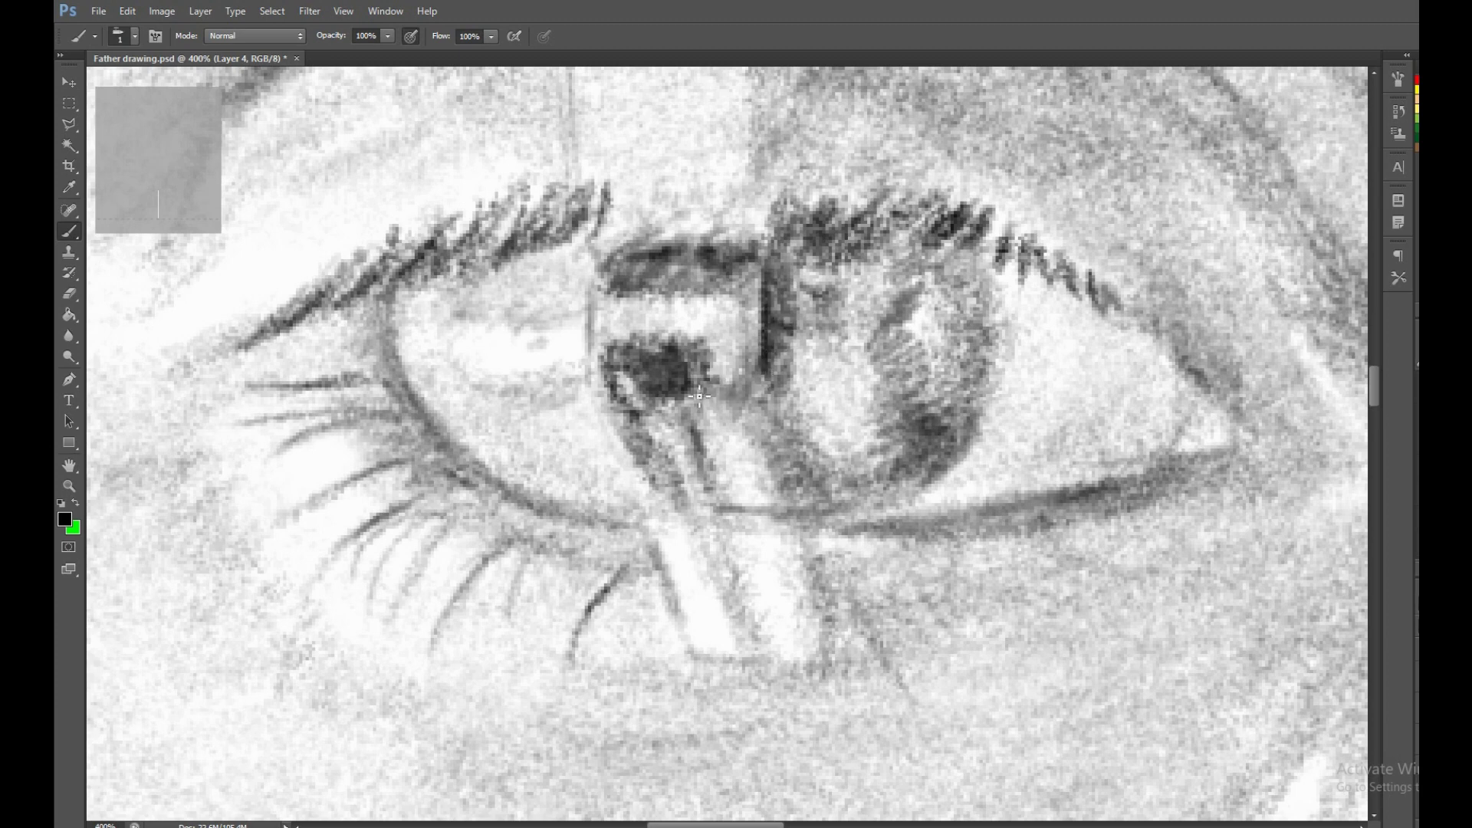
{"action": "key", "text": "e"}
{"action": "mouse_move", "coordinate": [678, 345]}
{"action": "left_mouse_down"}
{"action": "mouse_move", "coordinate": [644, 383]}
{"action": "mouse_move", "coordinate": [675, 414]}
{"action": "mouse_move", "coordinate": [660, 372]}
{"action": "mouse_move", "coordinate": [709, 384]}
{"action": "mouse_move", "coordinate": [675, 437]}
{"action": "left_mouse_up"}
{"action": "key", "text": "b"}
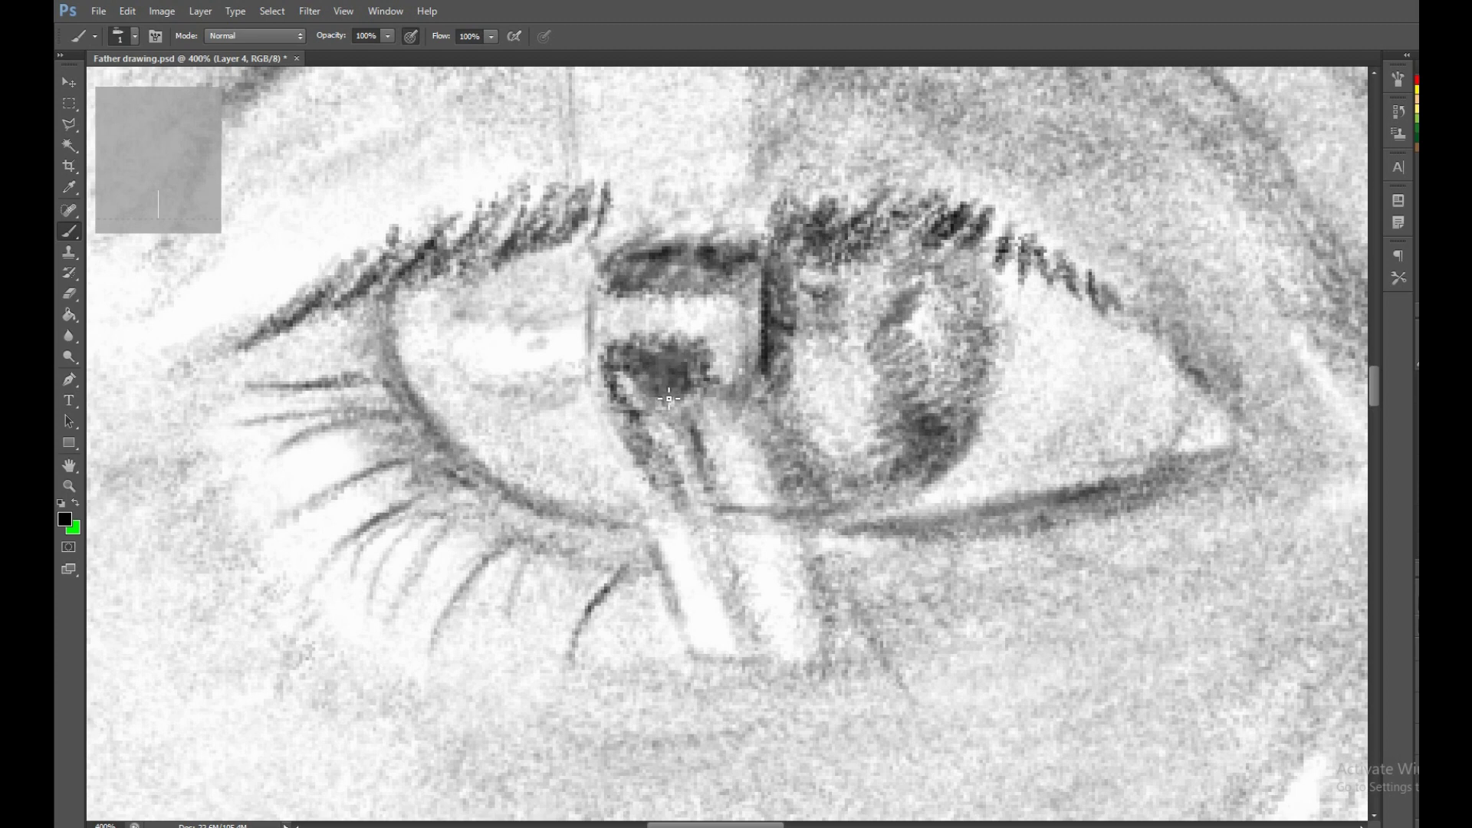
{"action": "left_click_drag", "start_coordinate": [629, 376], "coordinate": [690, 537]}
{"action": "mouse_move", "coordinate": [674, 475]}
{"action": "left_mouse_down"}
{"action": "mouse_move", "coordinate": [694, 517]}
{"action": "mouse_move", "coordinate": [710, 488]}
{"action": "mouse_move", "coordinate": [788, 457]}
{"action": "left_mouse_up"}
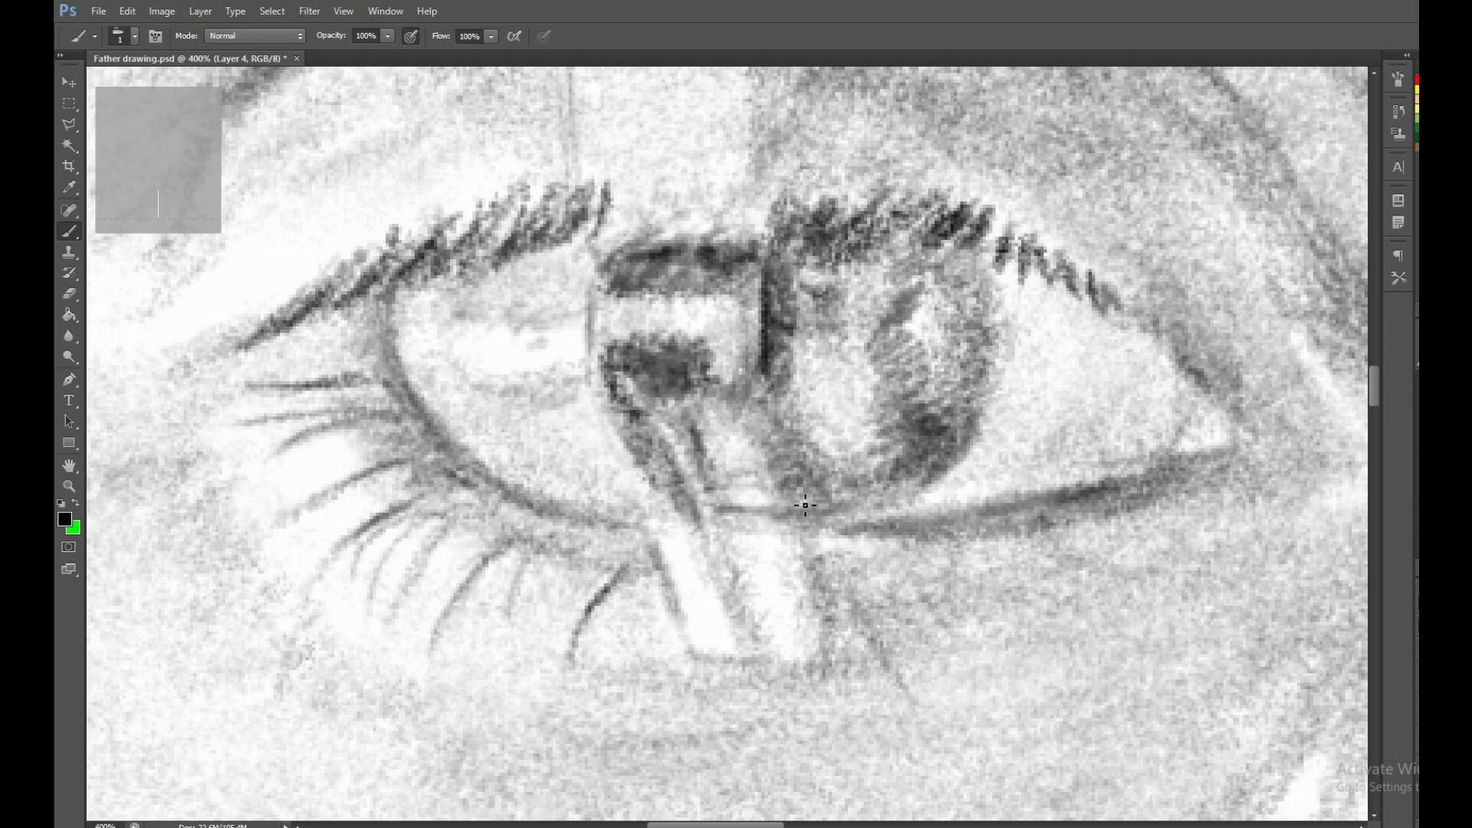
{"action": "mouse_move", "coordinate": [778, 399]}
{"action": "left_mouse_down"}
{"action": "mouse_move", "coordinate": [798, 505]}
{"action": "mouse_move", "coordinate": [817, 464]}
{"action": "mouse_move", "coordinate": [865, 432]}
{"action": "mouse_move", "coordinate": [811, 355]}
{"action": "mouse_move", "coordinate": [851, 351]}
{"action": "mouse_move", "coordinate": [874, 384]}
{"action": "mouse_move", "coordinate": [886, 435]}
{"action": "mouse_move", "coordinate": [863, 486]}
{"action": "mouse_move", "coordinate": [920, 472]}
{"action": "mouse_move", "coordinate": [949, 387]}
{"action": "left_mouse_up"}
Add lower lid lashes and faint shading beneath the eye.
{"action": "left_click_drag", "start_coordinate": [839, 600], "coordinate": [874, 653]}
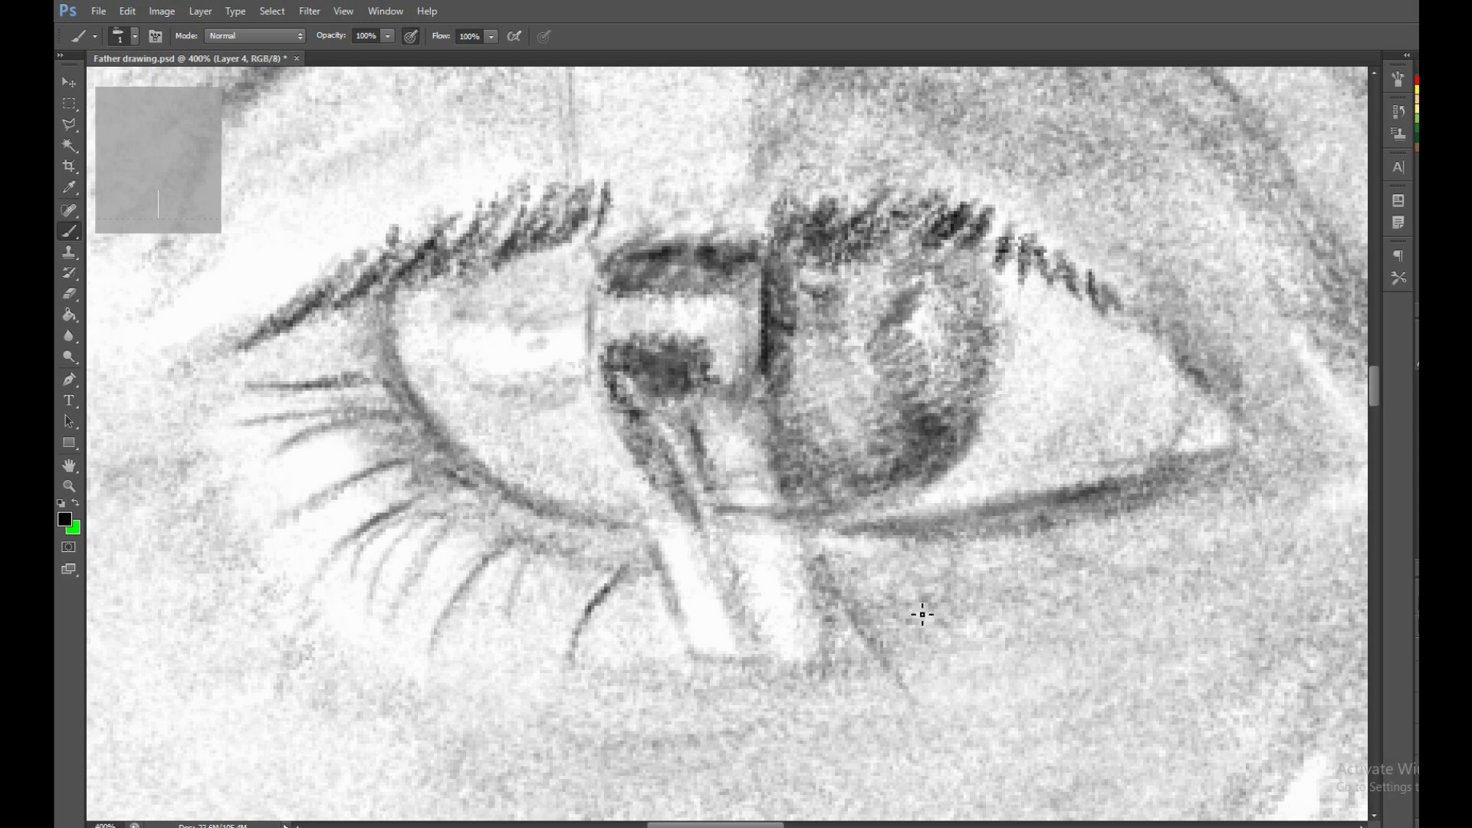
{"action": "left_click_drag", "start_coordinate": [878, 564], "coordinate": [875, 643]}
{"action": "left_click_drag", "start_coordinate": [899, 576], "coordinate": [939, 652]}
{"action": "mouse_move", "coordinate": [905, 545]}
{"action": "left_mouse_down"}
{"action": "mouse_move", "coordinate": [924, 625]}
{"action": "mouse_move", "coordinate": [874, 641]}
{"action": "left_mouse_up"}
{"action": "left_click_drag", "start_coordinate": [782, 517], "coordinate": [889, 541]}
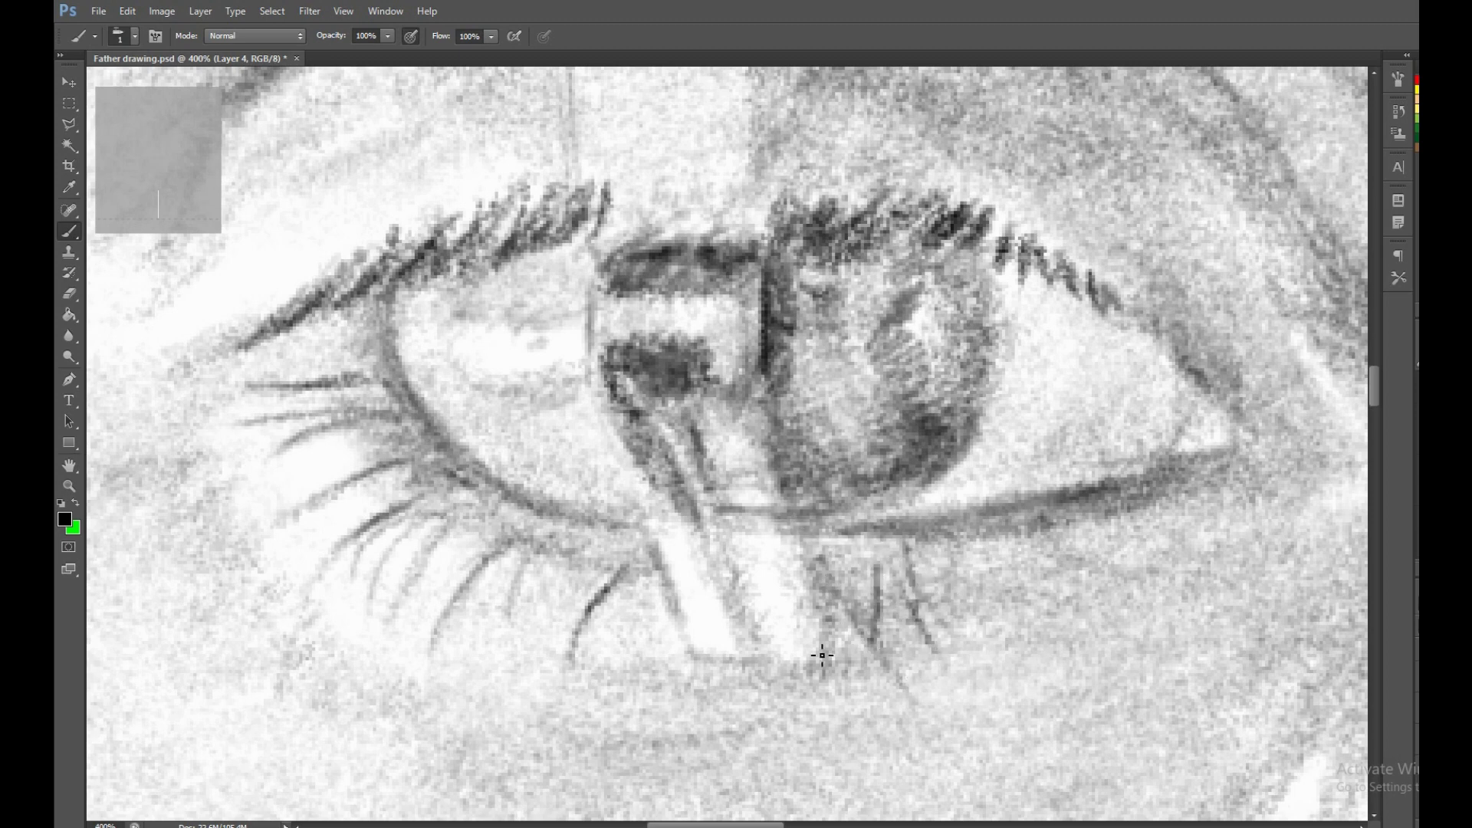
{"action": "left_click_drag", "start_coordinate": [691, 664], "coordinate": [742, 679]}
{"action": "mouse_move", "coordinate": [1011, 523]}
{"action": "left_mouse_down"}
{"action": "mouse_move", "coordinate": [954, 566]}
{"action": "mouse_move", "coordinate": [1045, 526]}
{"action": "mouse_move", "coordinate": [1028, 605]}
{"action": "mouse_move", "coordinate": [1055, 575]}
{"action": "left_mouse_up"}
Set brush opacity to 73% and shade the lower lid and outer eye corner.
{"action": "left_click", "coordinate": [384, 38]}
{"action": "mouse_move", "coordinate": [1074, 510]}
{"action": "left_mouse_down"}
{"action": "mouse_move", "coordinate": [1137, 537]}
{"action": "mouse_move", "coordinate": [1222, 516]}
{"action": "left_mouse_up"}
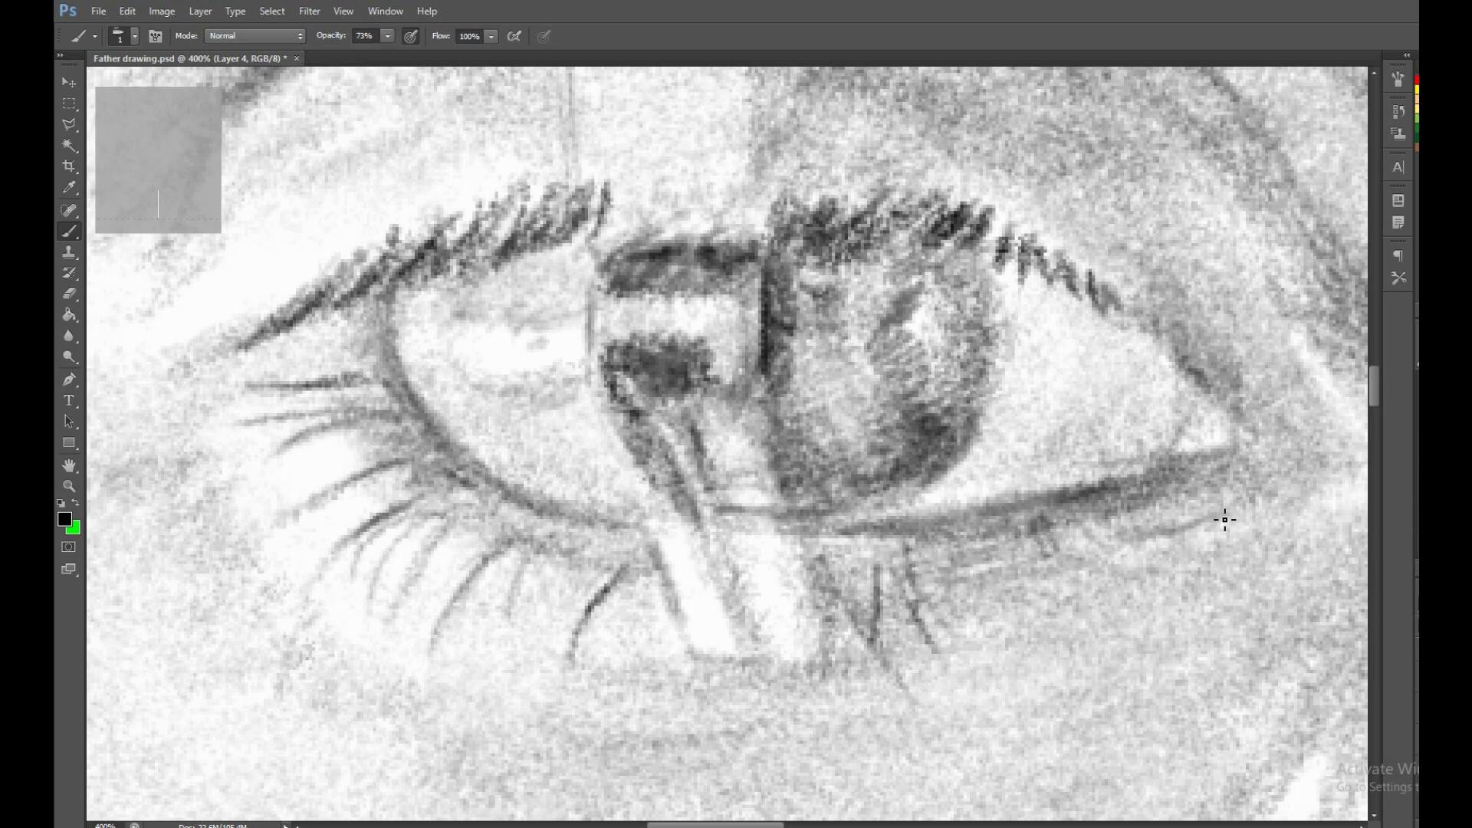
{"action": "left_click_drag", "start_coordinate": [1227, 452], "coordinate": [1012, 545]}
{"action": "mouse_move", "coordinate": [1109, 541]}
{"action": "left_mouse_down"}
{"action": "mouse_move", "coordinate": [1084, 503]}
{"action": "mouse_move", "coordinate": [986, 480]}
{"action": "mouse_move", "coordinate": [995, 554]}
{"action": "left_mouse_up"}
Add short upper lid lashes and darken the area above the pupil.
{"action": "left_click_drag", "start_coordinate": [851, 378], "coordinate": [936, 414]}
{"action": "mouse_move", "coordinate": [801, 318]}
{"action": "left_mouse_down"}
{"action": "mouse_move", "coordinate": [813, 345]}
{"action": "mouse_move", "coordinate": [798, 345]}
{"action": "left_mouse_up"}
{"action": "left_click_drag", "start_coordinate": [697, 303], "coordinate": [709, 330]}
{"action": "left_click_drag", "start_coordinate": [682, 295], "coordinate": [705, 337]}
{"action": "mouse_move", "coordinate": [611, 273]}
{"action": "left_mouse_down"}
{"action": "mouse_move", "coordinate": [541, 305]}
{"action": "mouse_move", "coordinate": [529, 250]}
{"action": "left_mouse_up"}
{"action": "mouse_move", "coordinate": [387, 287]}
{"action": "left_mouse_down"}
{"action": "mouse_move", "coordinate": [394, 394]}
{"action": "mouse_move", "coordinate": [429, 377]}
{"action": "mouse_move", "coordinate": [503, 388]}
{"action": "mouse_move", "coordinate": [575, 361]}
{"action": "mouse_move", "coordinate": [680, 384]}
{"action": "mouse_move", "coordinate": [526, 345]}
{"action": "mouse_move", "coordinate": [542, 414]}
{"action": "left_mouse_up"}
{"action": "left_click_drag", "start_coordinate": [734, 305], "coordinate": [789, 381]}
{"action": "left_click_drag", "start_coordinate": [710, 338], "coordinate": [618, 338]}
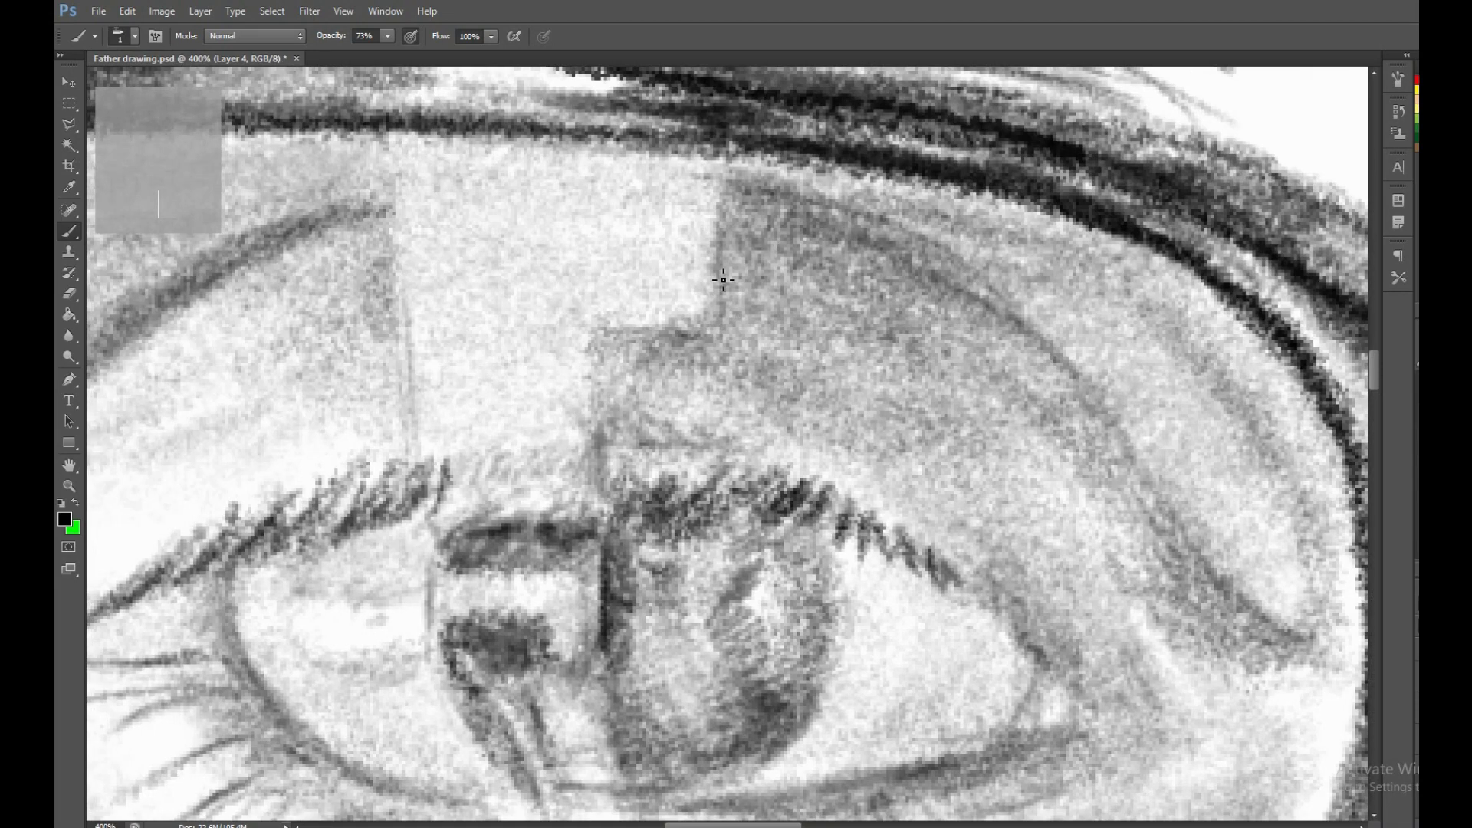
Add a faint stroke along the frame top and dark hair strokes in the eyebrow.
{"action": "key", "text": "z"}
{"action": "left_click", "coordinate": [967, 332], "text": "alt"}
{"action": "left_click_drag", "start_coordinate": [967, 332], "coordinate": [808, 443]}
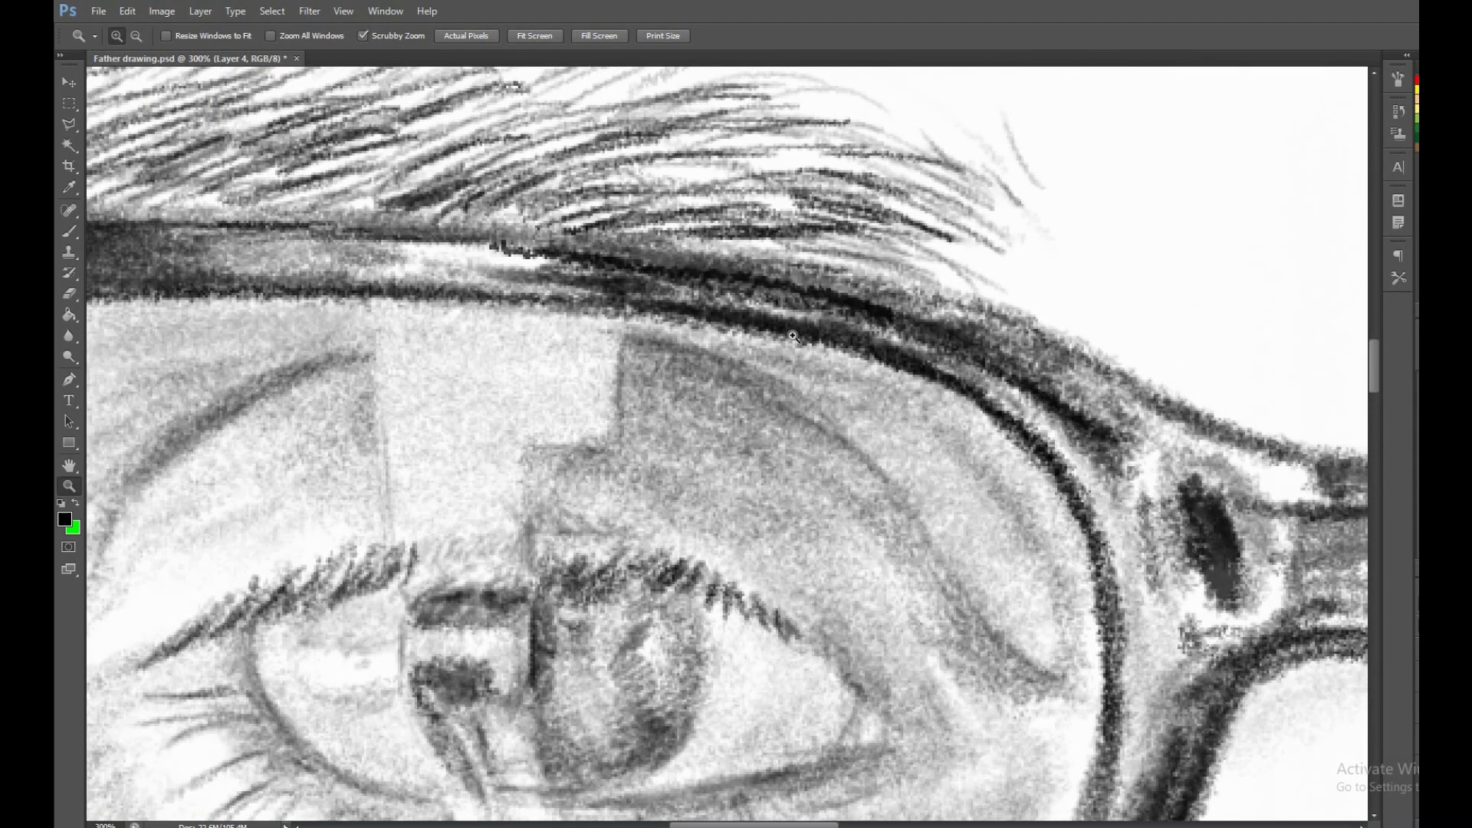
{"action": "key", "text": "b"}
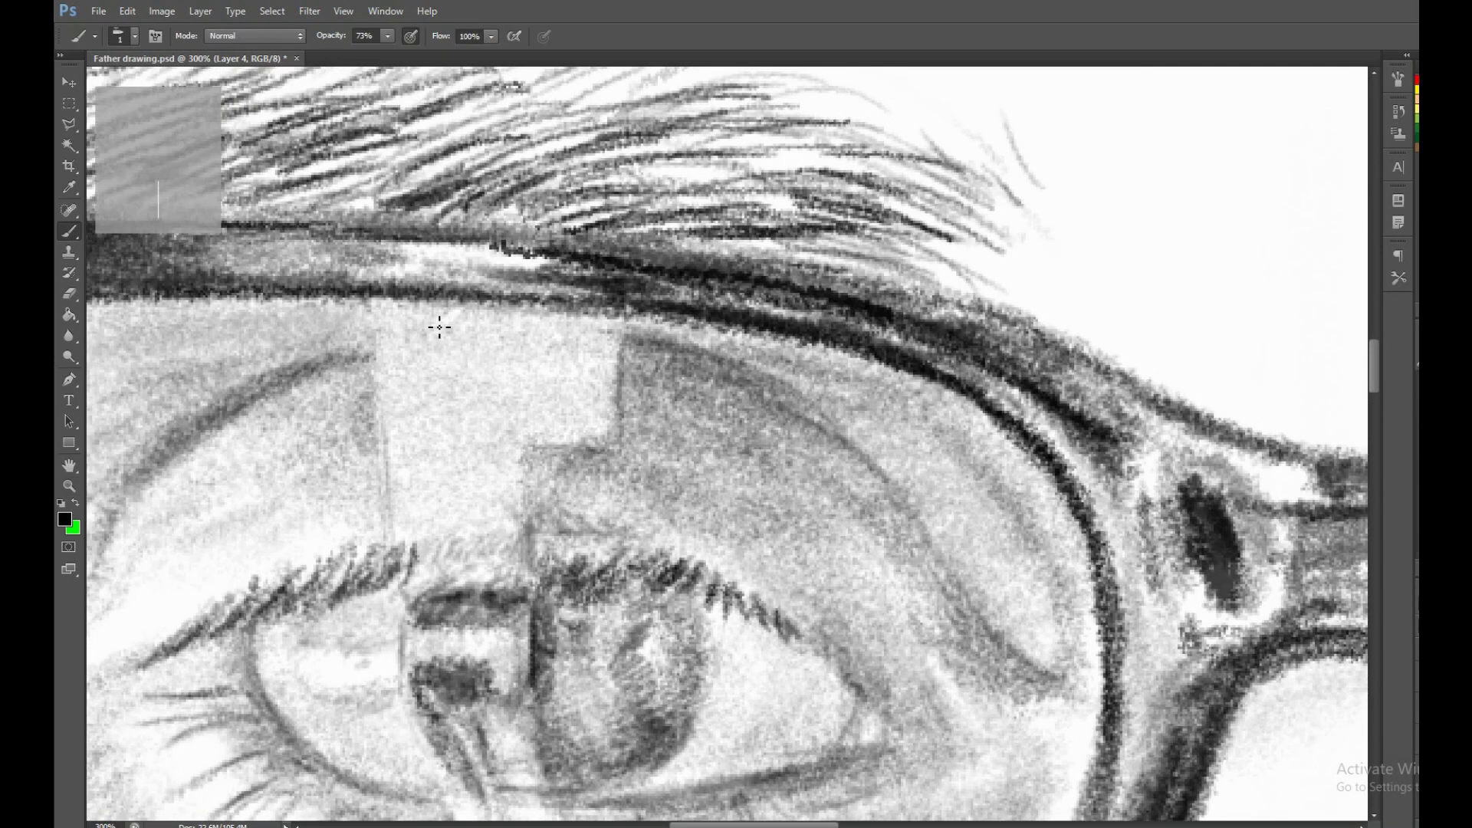
{"action": "mouse_move", "coordinate": [440, 327]}
{"action": "left_mouse_down"}
{"action": "mouse_move", "coordinate": [624, 360]}
{"action": "mouse_move", "coordinate": [555, 368]}
{"action": "mouse_move", "coordinate": [641, 394]}
{"action": "mouse_move", "coordinate": [721, 353]}
{"action": "left_mouse_up"}
{"action": "left_click_drag", "start_coordinate": [571, 274], "coordinate": [544, 357]}
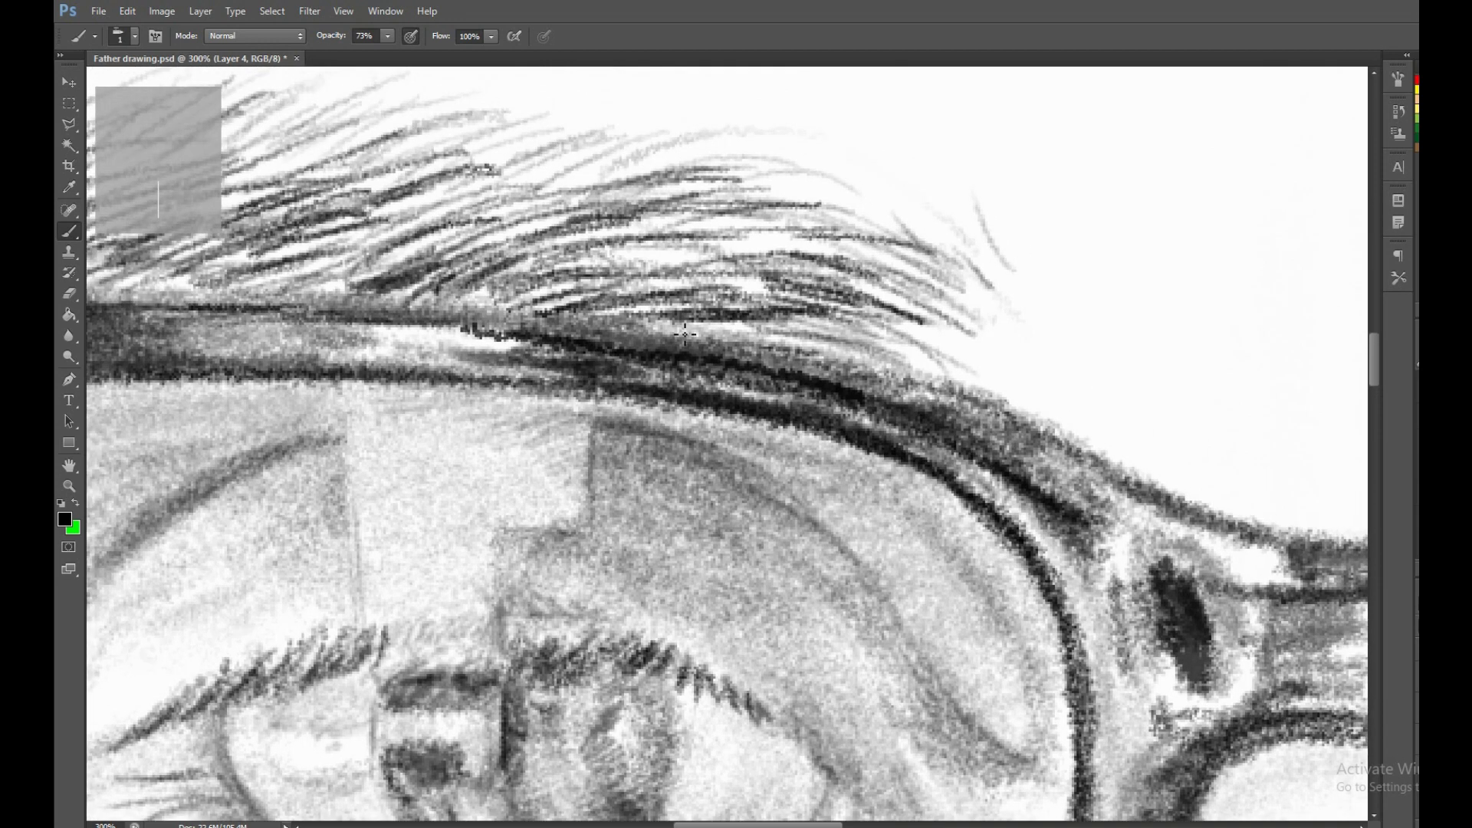
{"action": "left_click_drag", "start_coordinate": [674, 328], "coordinate": [856, 347]}
{"action": "left_click_drag", "start_coordinate": [587, 269], "coordinate": [839, 289]}
Zoom out to the full face and page, then back in, to review the glasses.
{"action": "key", "text": "z"}
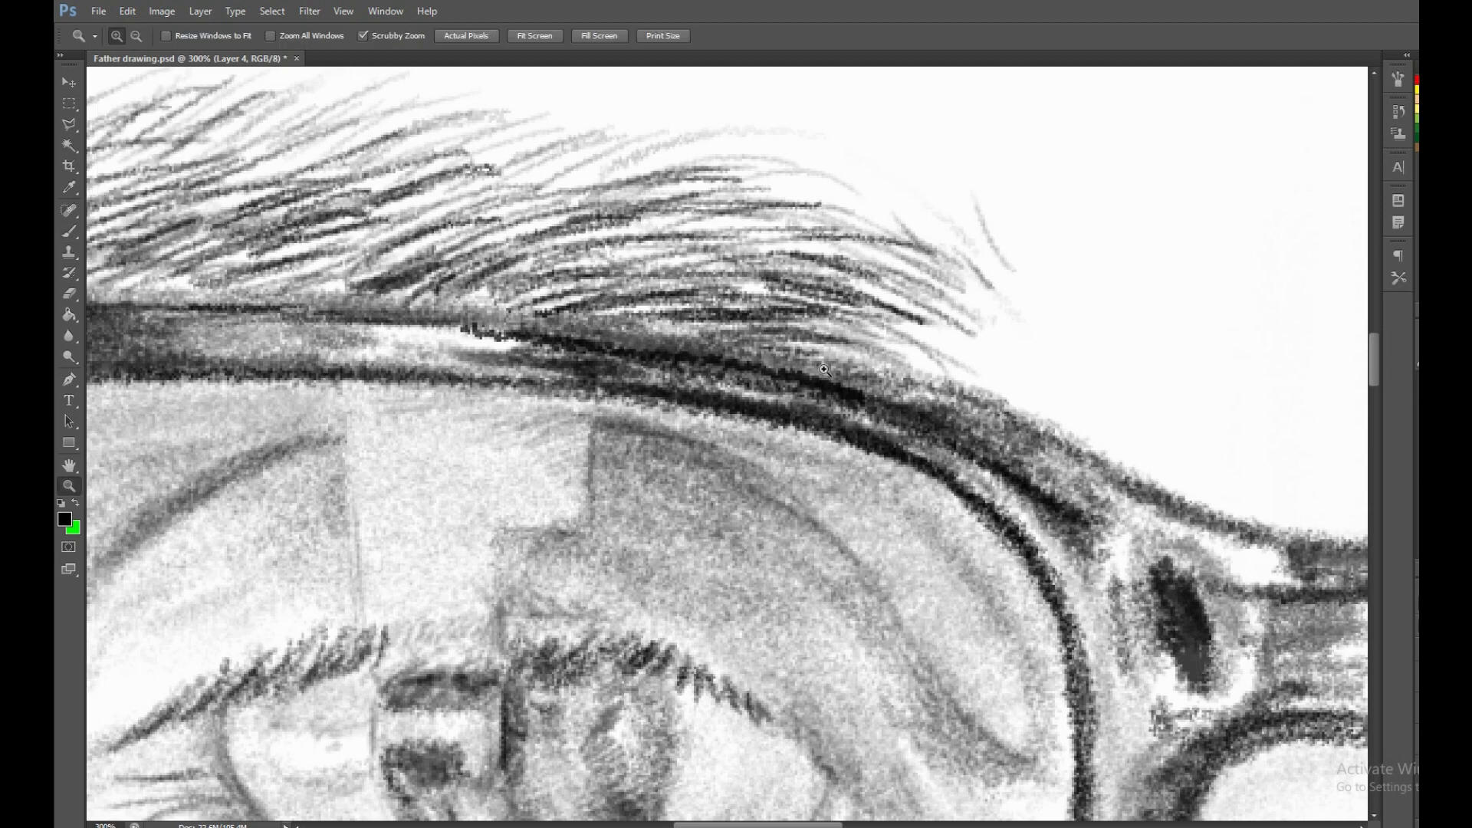
{"action": "left_click", "coordinate": [894, 546], "text": "alt"}
{"action": "left_click", "coordinate": [895, 546], "text": "alt"}
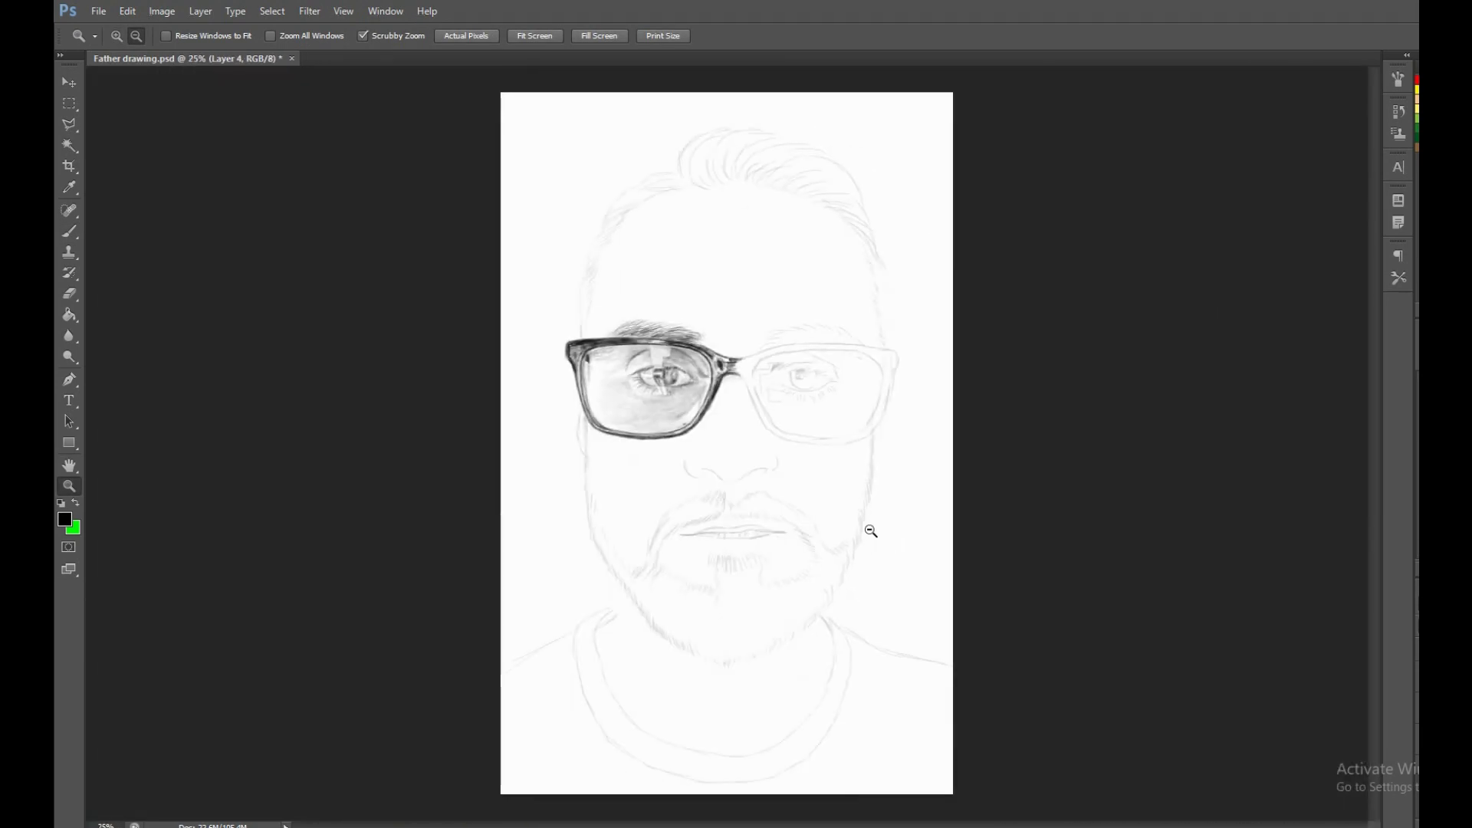
{"action": "left_click", "coordinate": [783, 379]}
{"action": "double_click", "coordinate": [784, 379]}
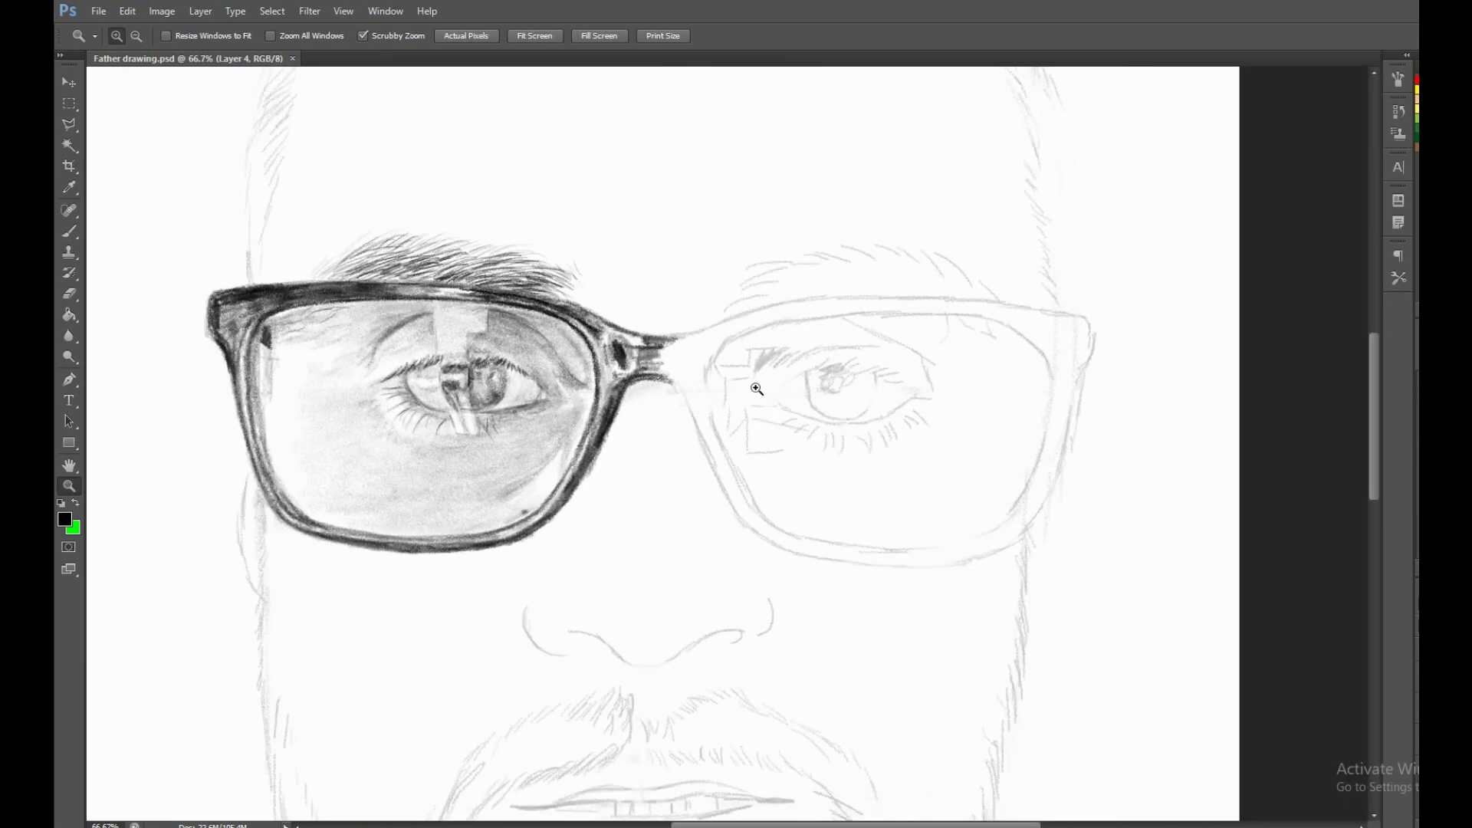
{"action": "left_click", "coordinate": [717, 464], "text": "alt"}
{"action": "left_click", "coordinate": [769, 476], "text": "alt"}
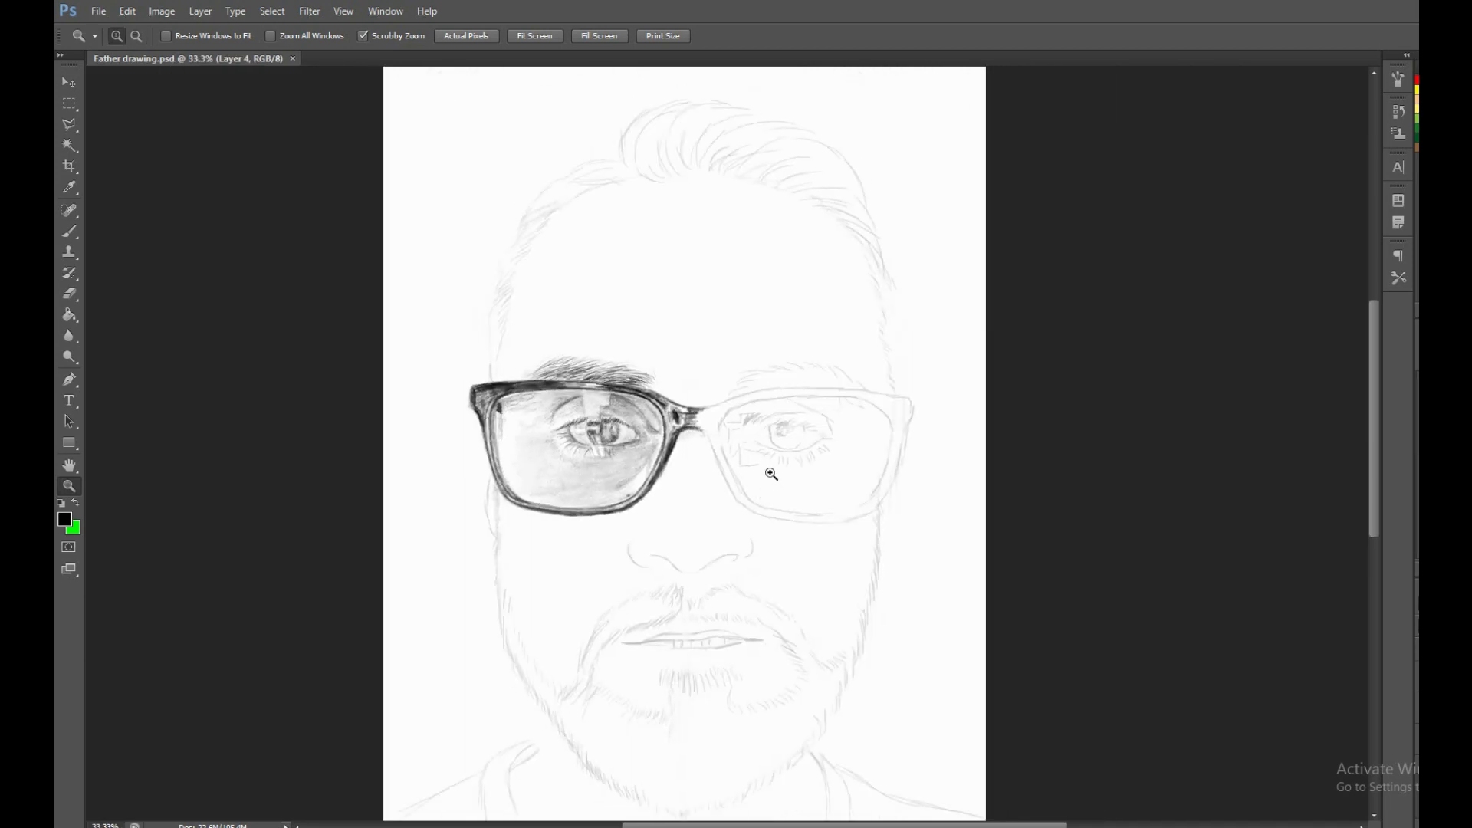
{"action": "left_click", "coordinate": [519, 336], "text": "alt"}
Load a 30 px textured brush and zoom in close on the glasses.
{"action": "key", "text": "b"}
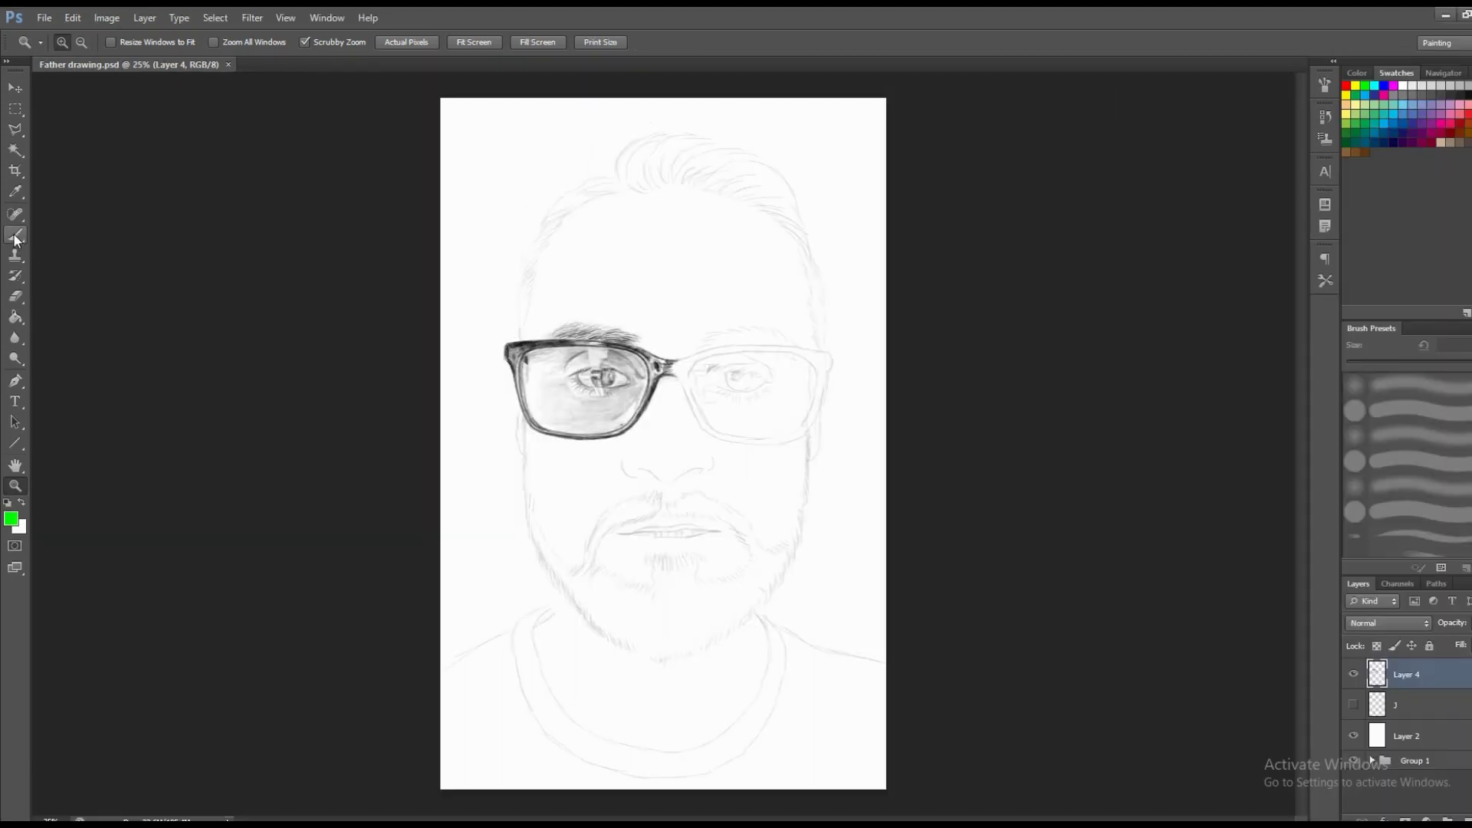
{"action": "right_click", "coordinate": [696, 324]}
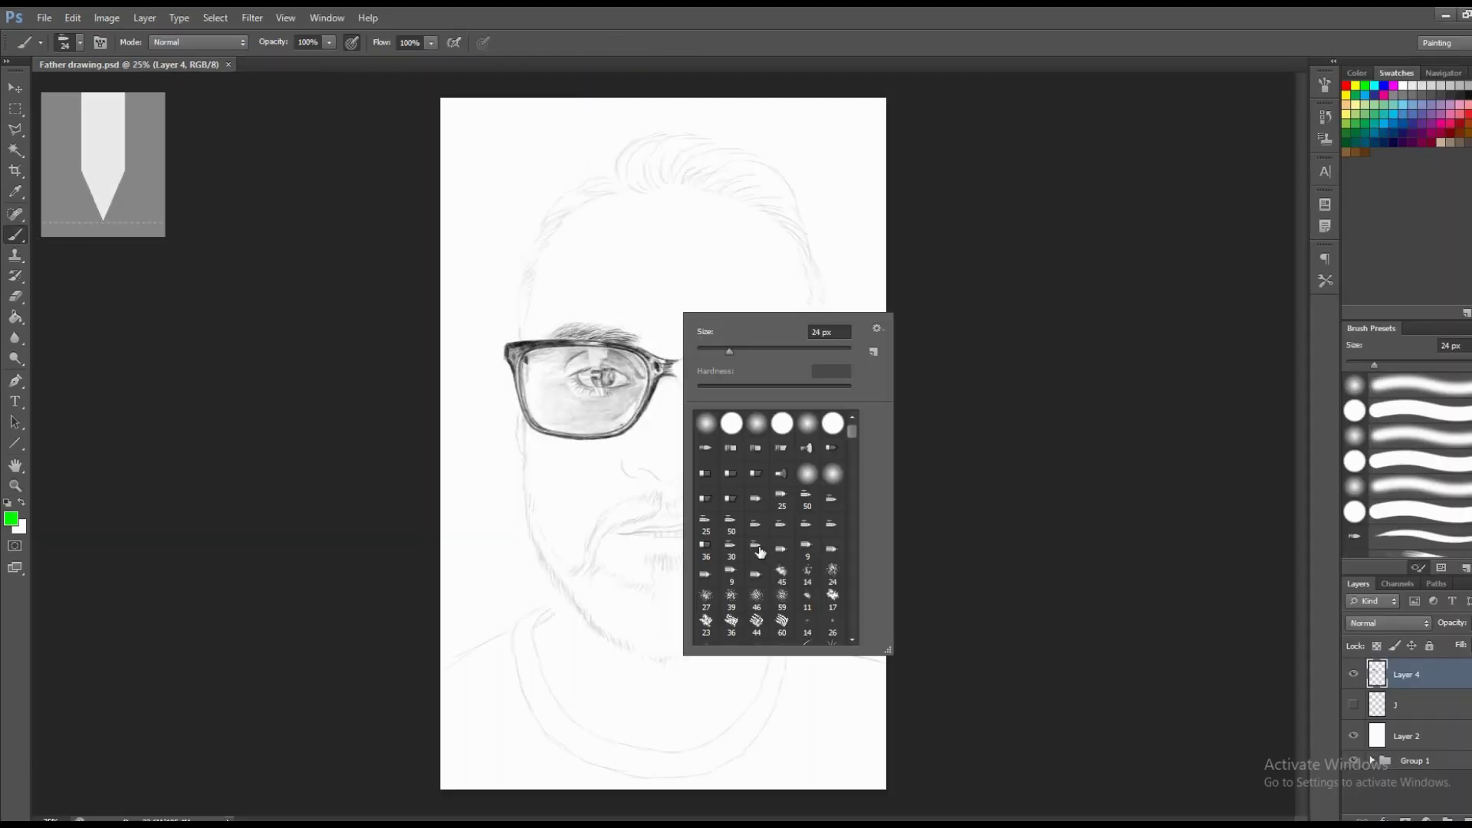
{"action": "key", "text": "z"}
{"action": "left_click", "coordinate": [671, 408]}
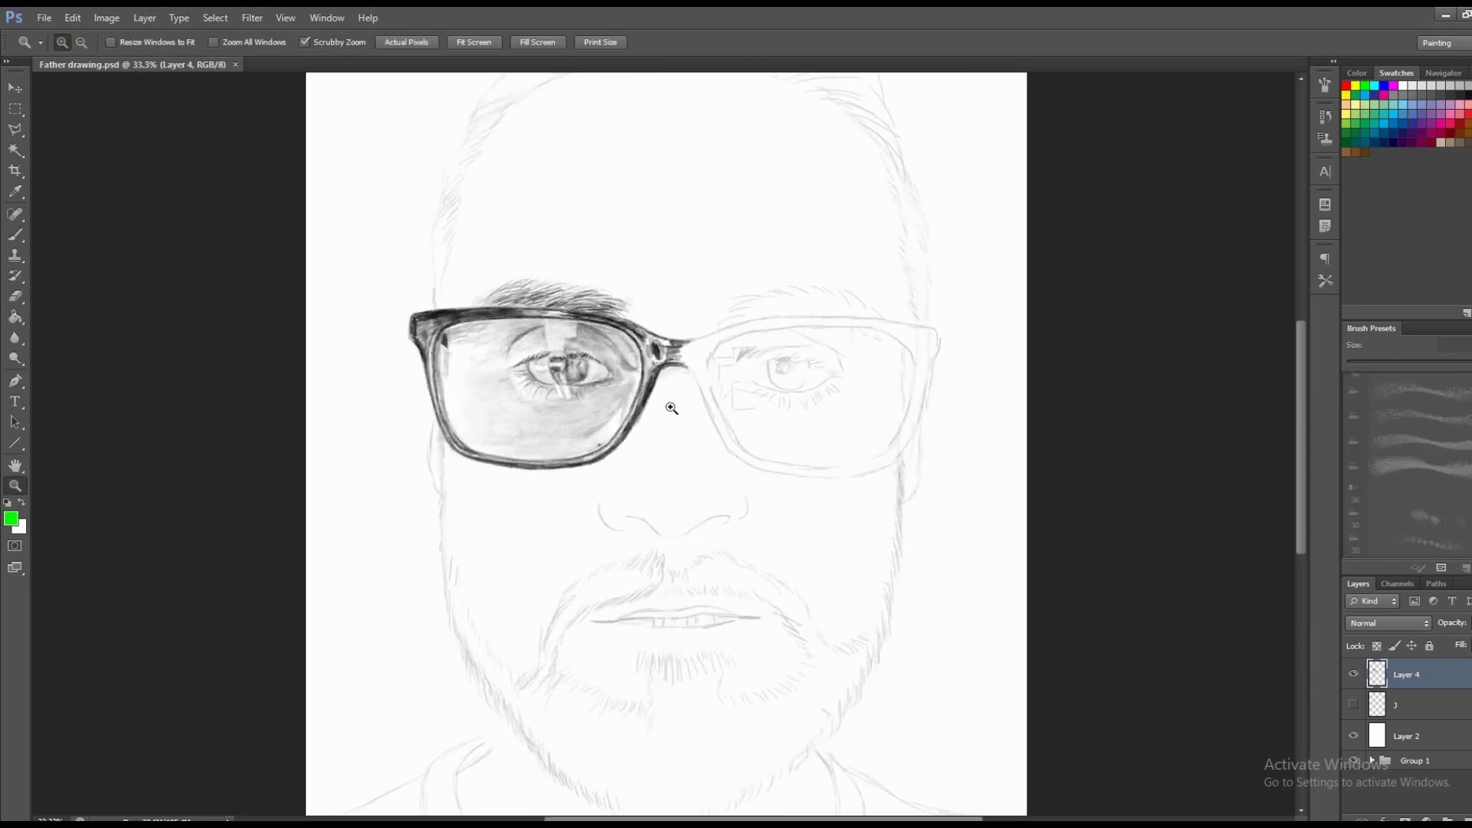
{"action": "left_click", "coordinate": [664, 404]}
{"action": "key", "text": "b"}
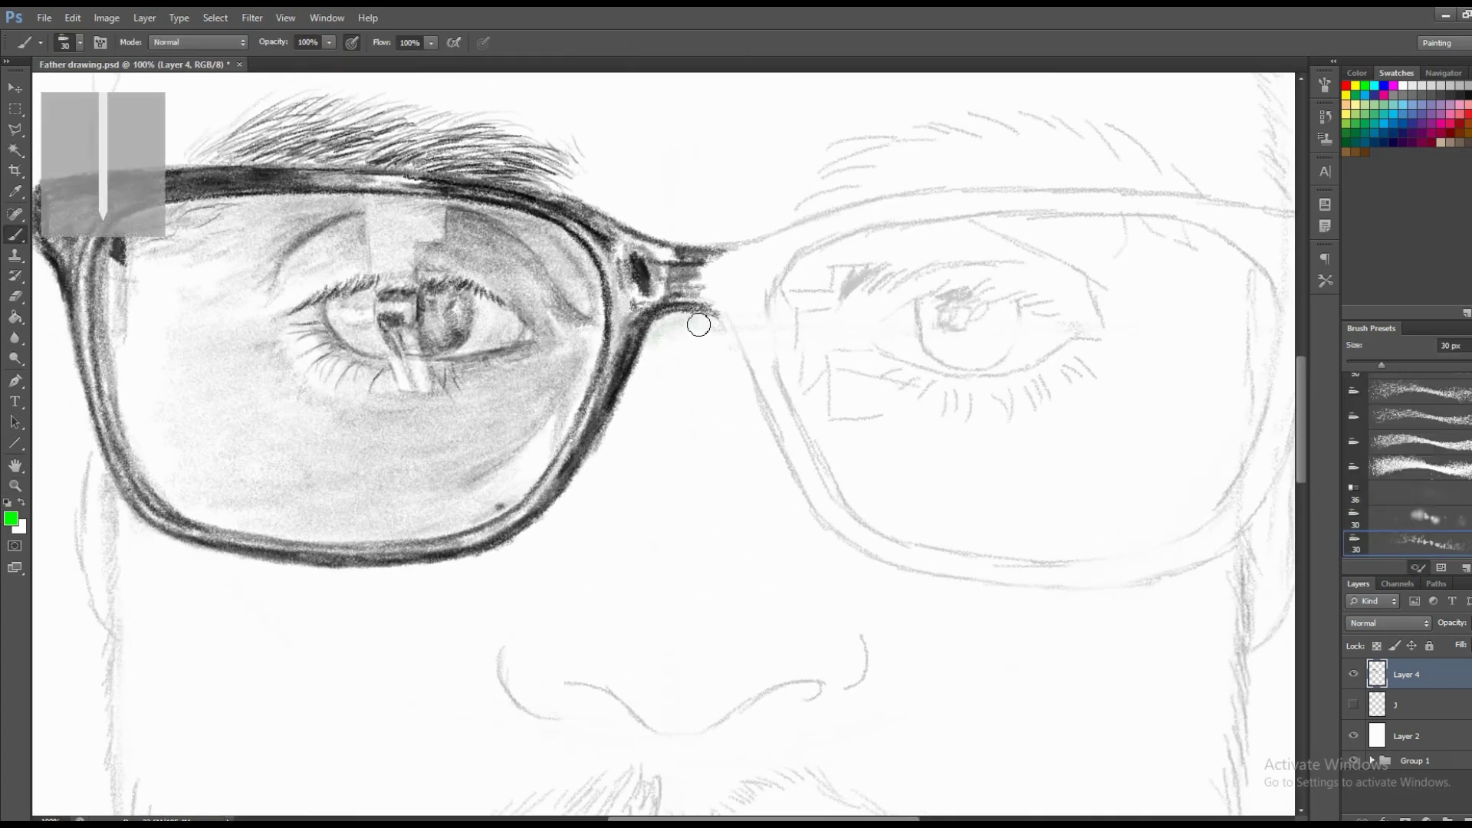
Reset the colour to black and shade under the bridge and inside the inked lens.
{"action": "key", "text": "d"}
{"action": "left_click_drag", "start_coordinate": [696, 321], "coordinate": [668, 329]}
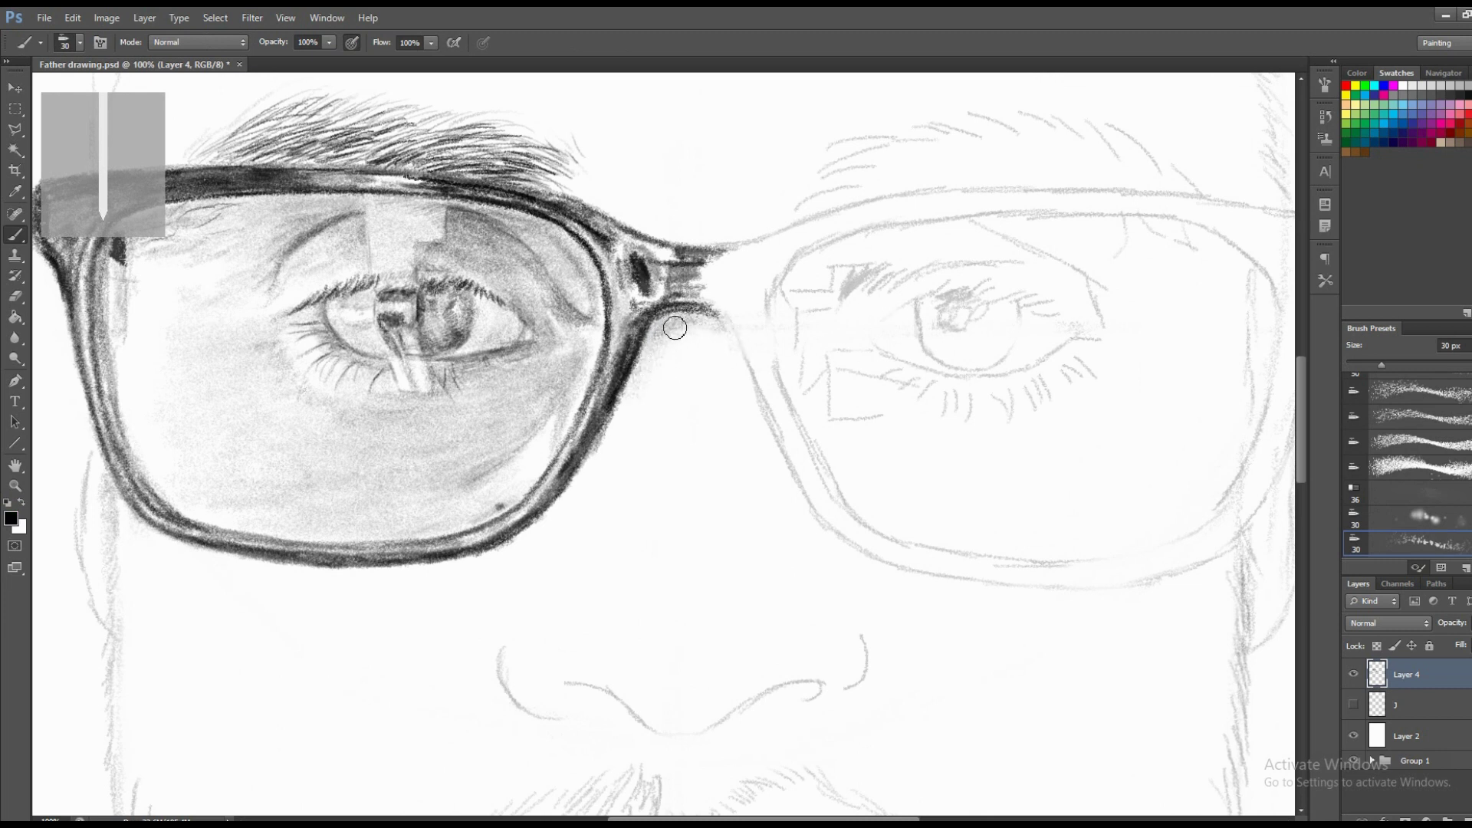
{"action": "left_click_drag", "start_coordinate": [583, 310], "coordinate": [560, 296]}
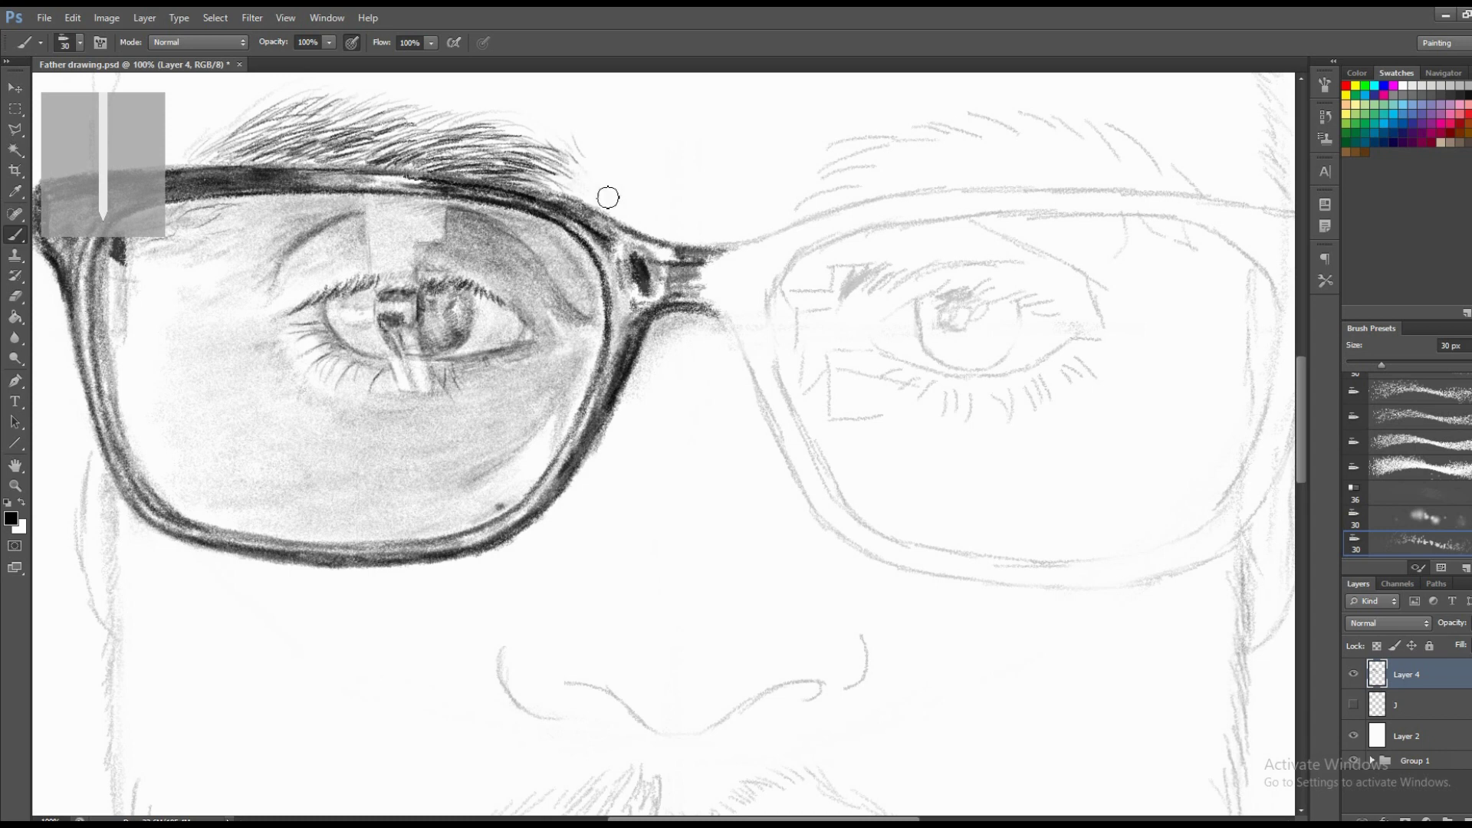
{"action": "left_click_drag", "start_coordinate": [543, 347], "coordinate": [586, 462]}
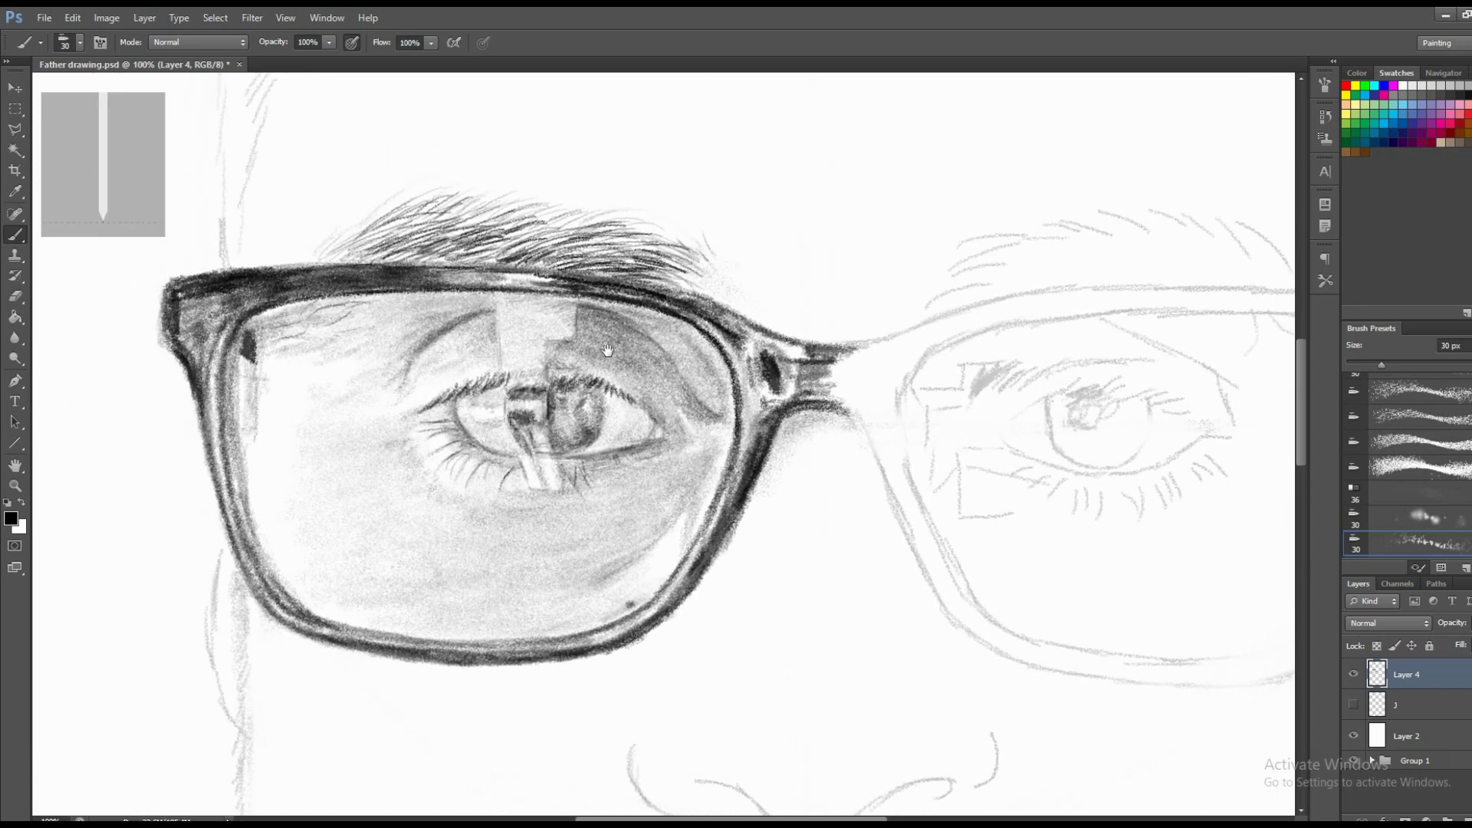
Shrink the brush to 5 px and bring the right eye and nose into view.
{"action": "right_click", "coordinate": [569, 318]}
{"action": "left_click_drag", "start_coordinate": [584, 373], "coordinate": [568, 373]}
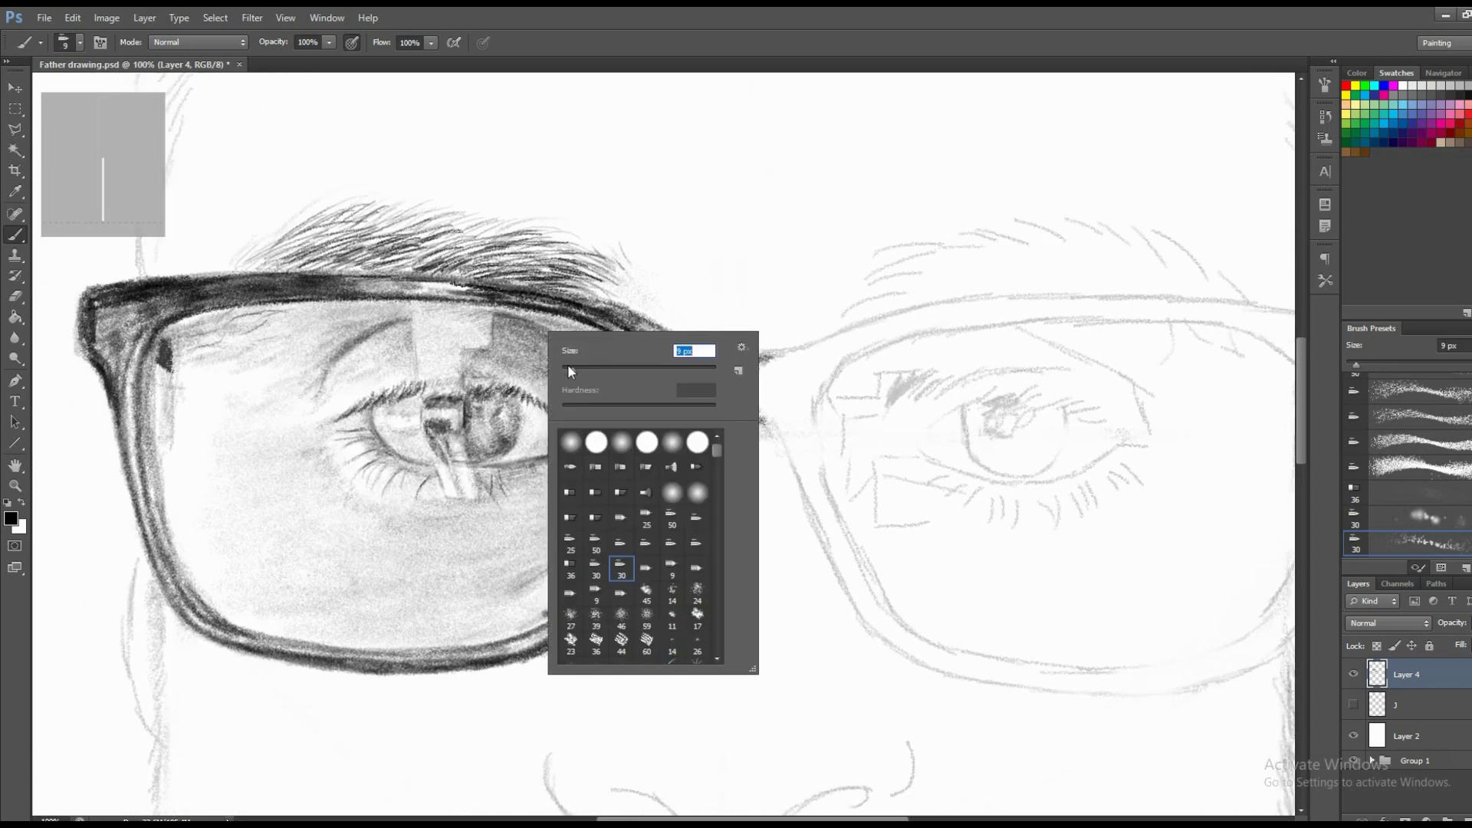
{"action": "type", "text": "5"}
{"action": "key", "text": "Return"}
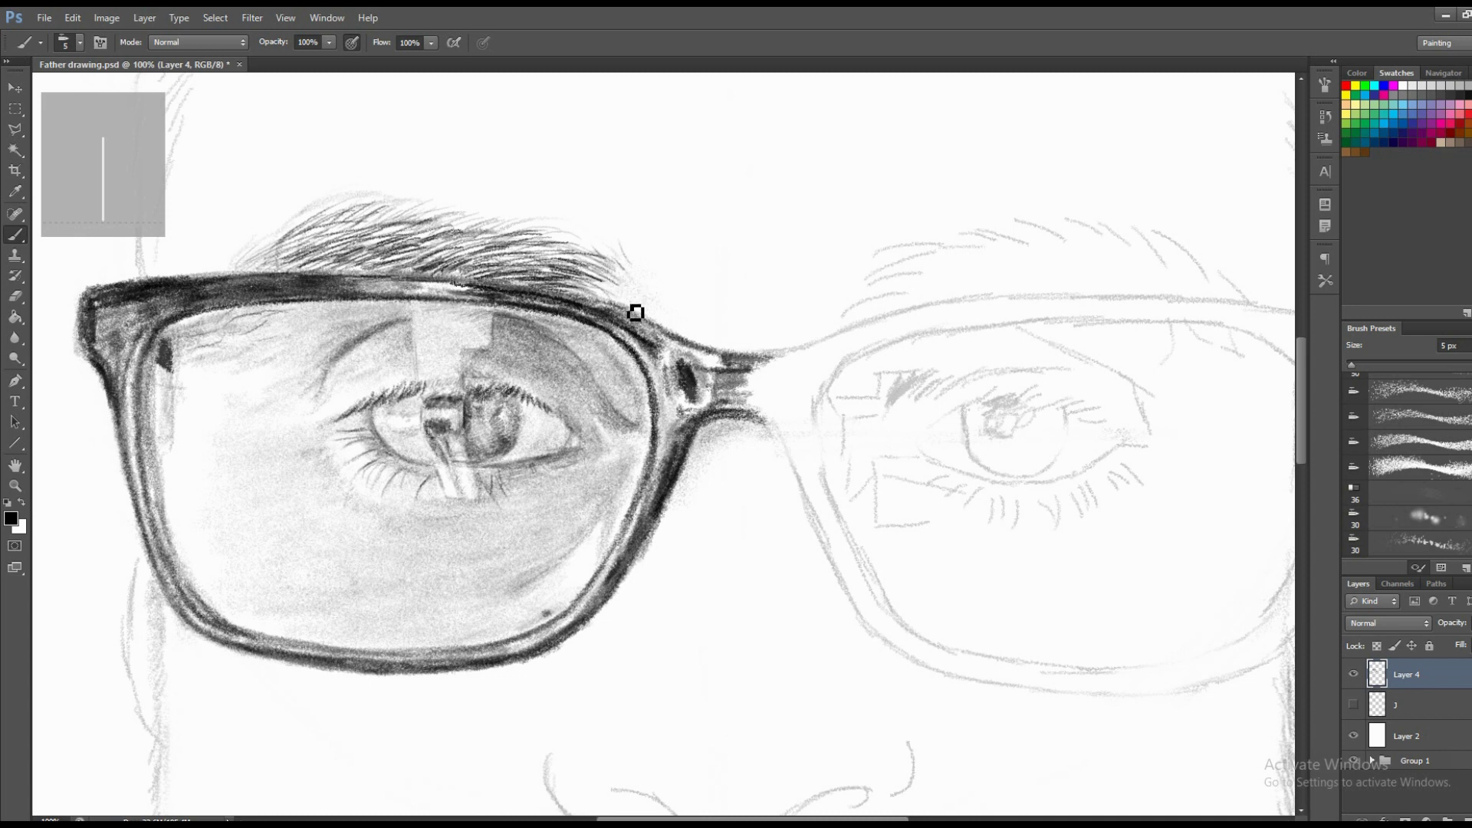
{"action": "mouse_move", "coordinate": [729, 365]}
{"action": "left_mouse_down"}
{"action": "mouse_move", "coordinate": [546, 317]}
{"action": "mouse_move", "coordinate": [582, 320]}
{"action": "mouse_move", "coordinate": [581, 339]}
{"action": "left_mouse_up"}
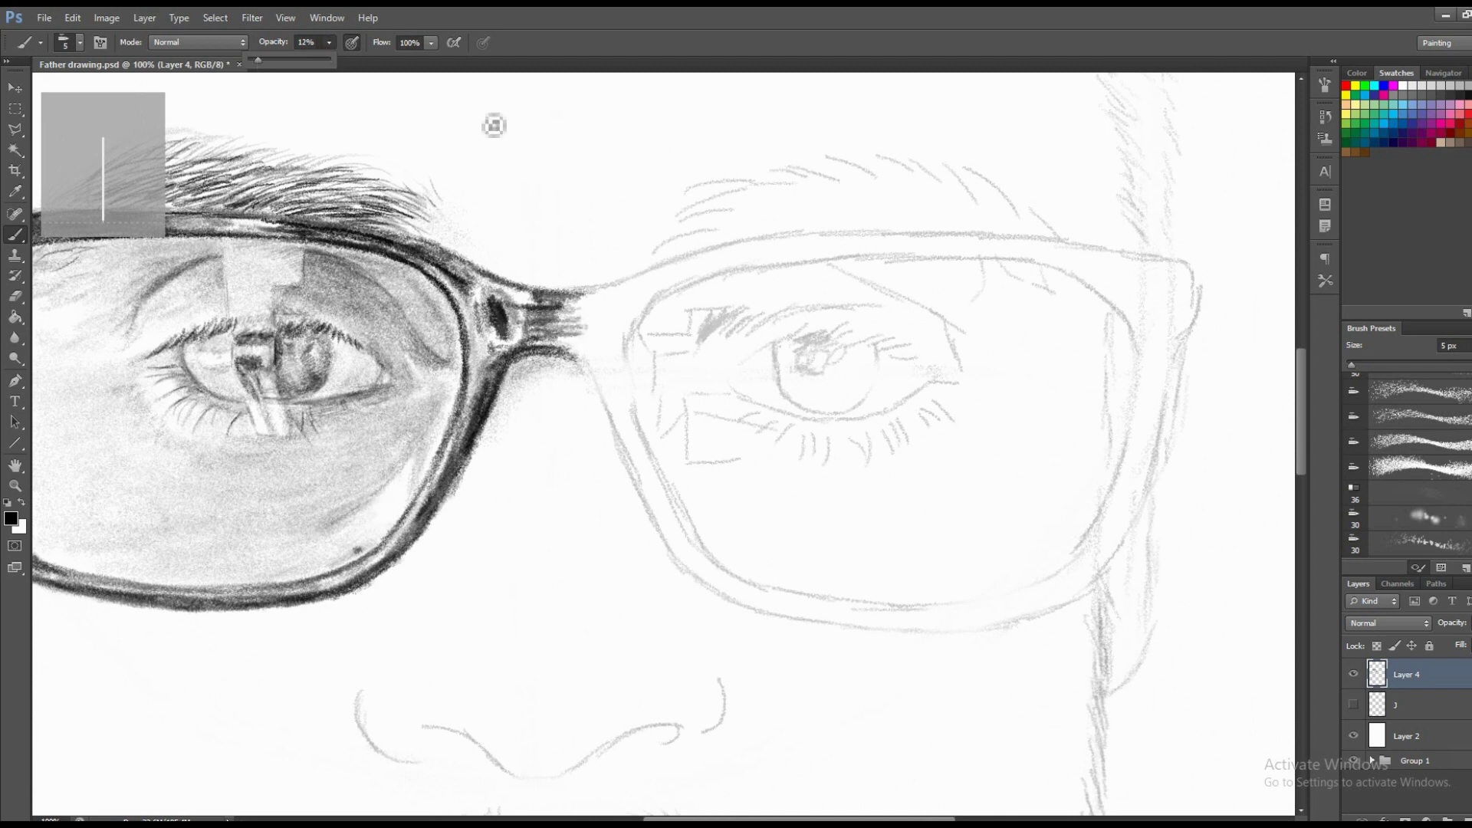
Lower the stroke opacity to 12% and reopen the brush settings.
{"action": "key", "text": "1"}
{"action": "key", "text": "2"}
{"action": "right_click", "coordinate": [491, 291]}
{"action": "key", "text": "Return"}
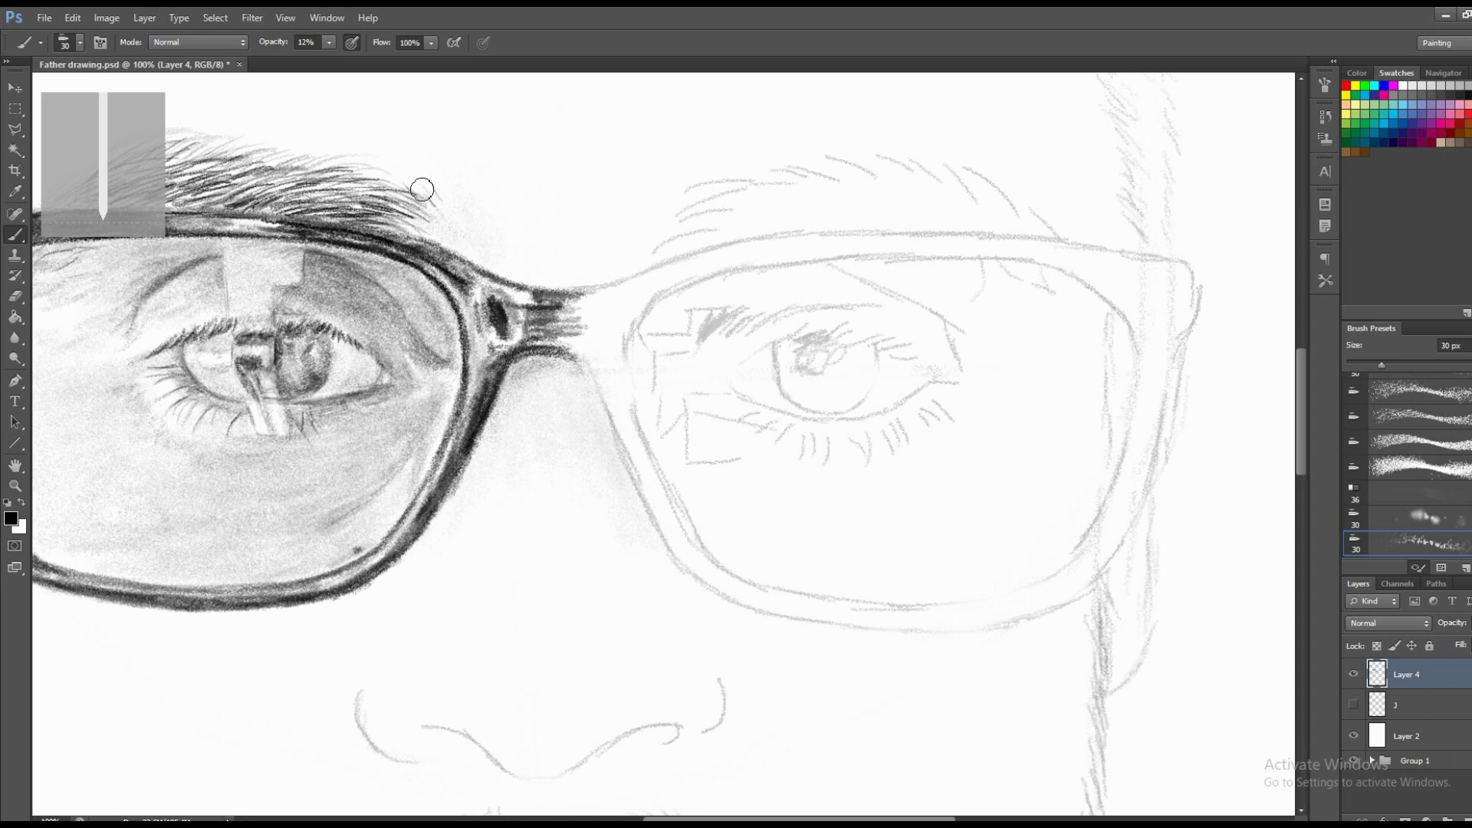
{"action": "left_click_drag", "start_coordinate": [422, 189], "coordinate": [522, 276]}
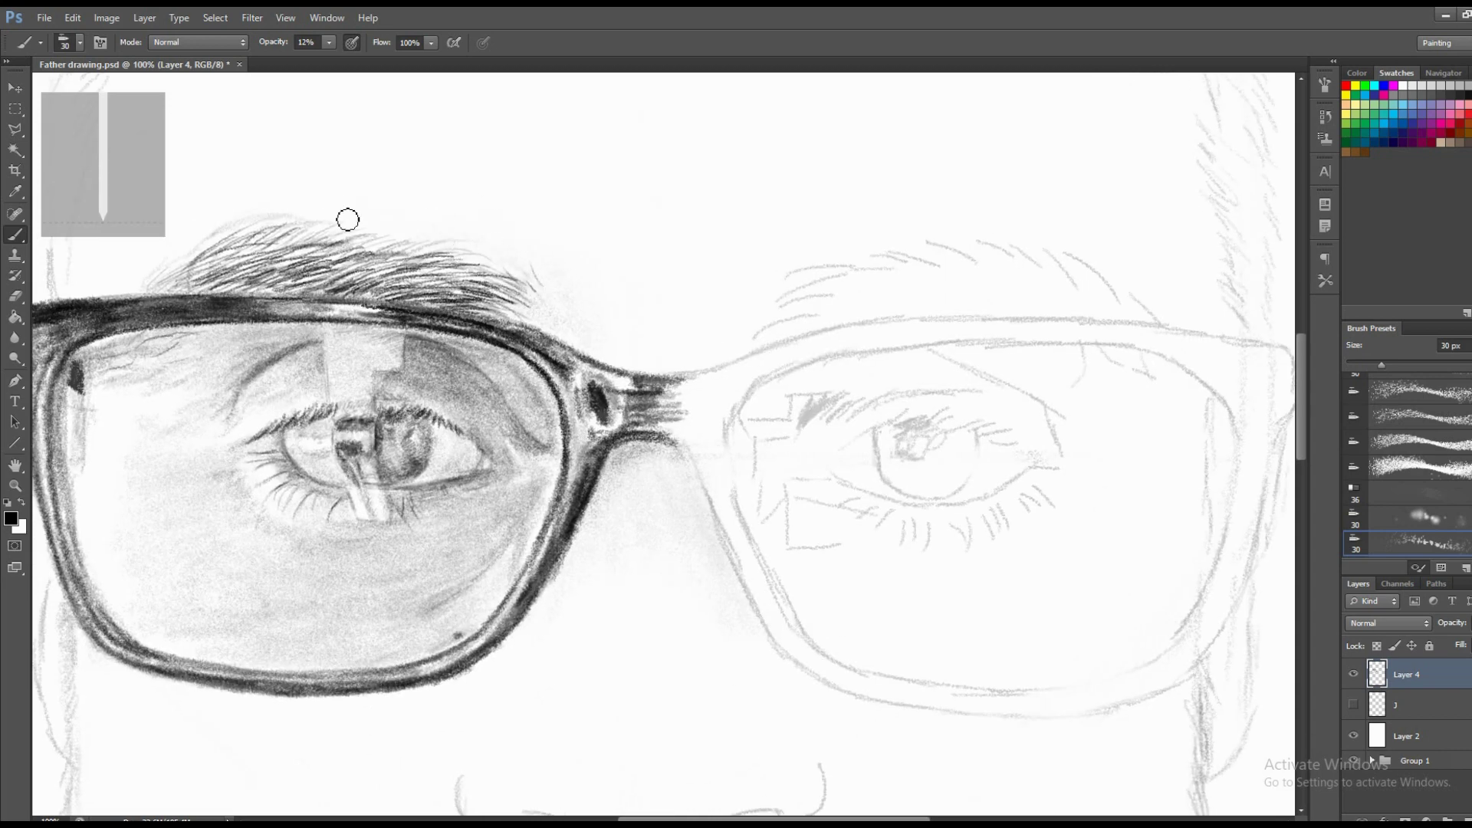
{"action": "left_click_drag", "start_coordinate": [352, 233], "coordinate": [514, 275]}
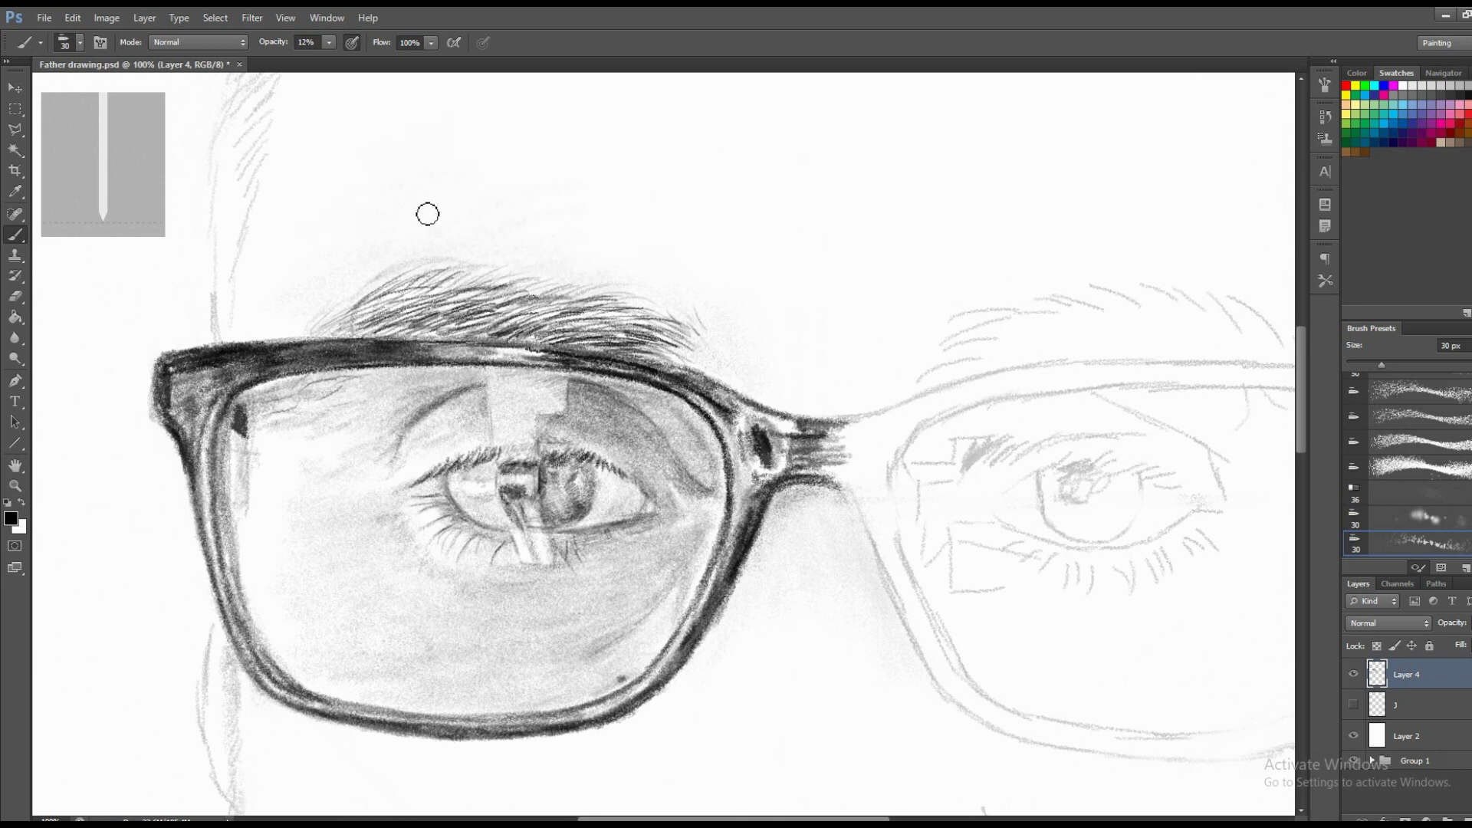
Set the brush size to 48 px.
{"action": "scroll", "coordinate": [641, 263], "scroll_direction": "down", "scroll_amount": 1}
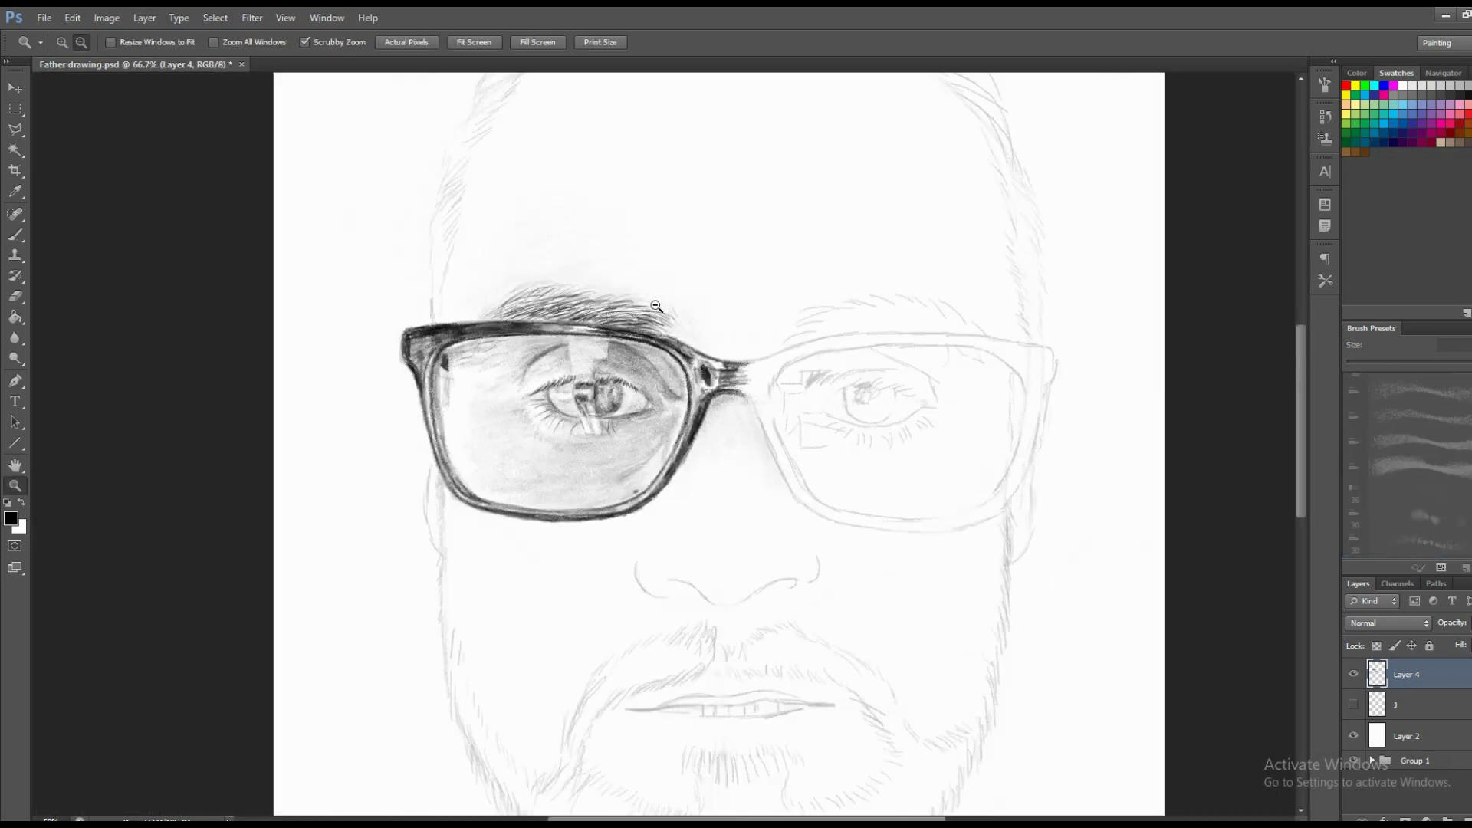
{"action": "scroll", "coordinate": [668, 295], "scroll_direction": "down", "scroll_amount": 1}
{"action": "scroll", "coordinate": [671, 291], "scroll_direction": "up", "scroll_amount": 1}
{"action": "right_click", "coordinate": [672, 284]}
{"action": "type", "text": "48"}
{"action": "key", "text": "Return"}
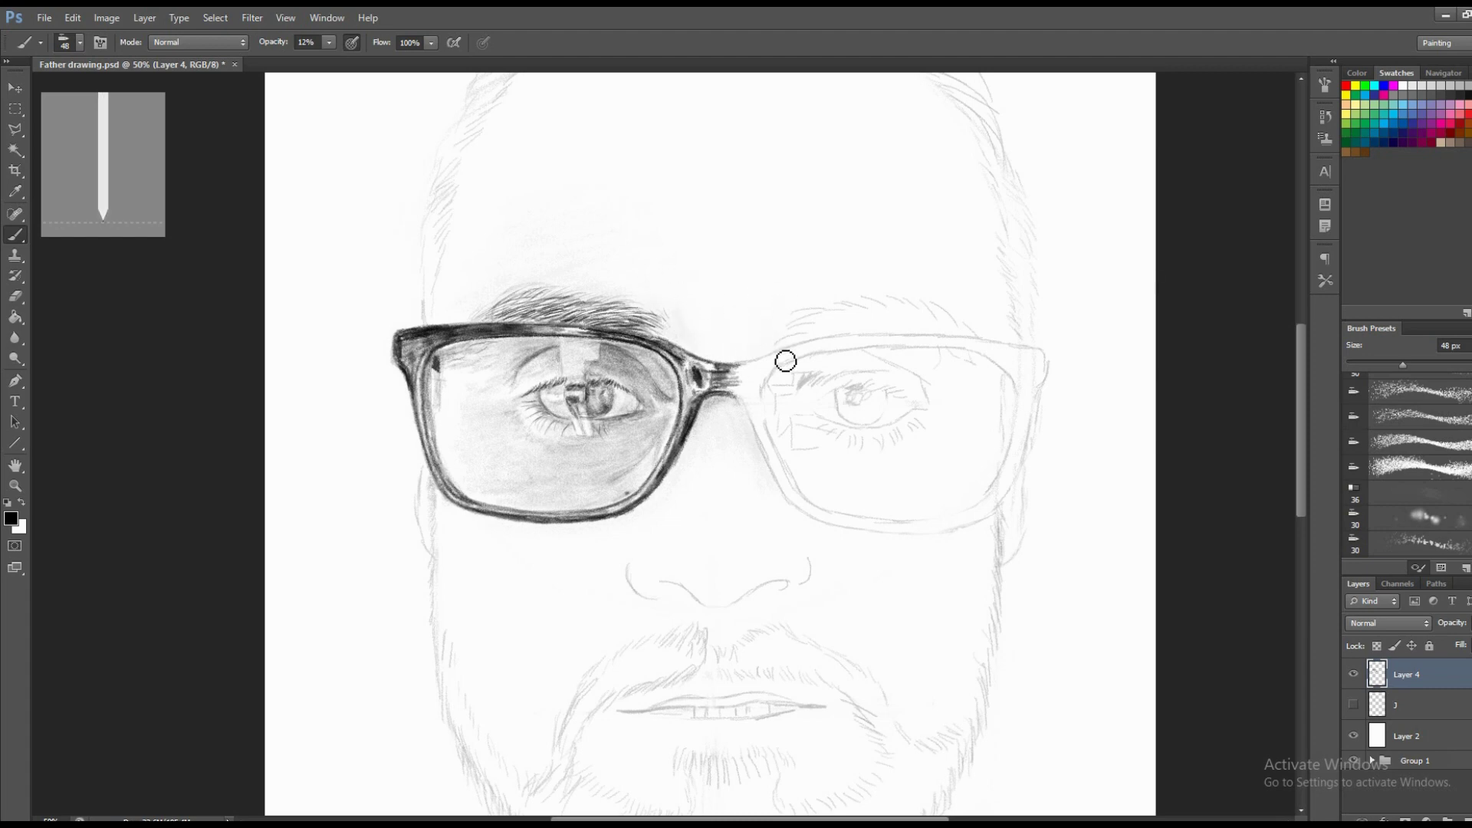
Zoom in on the bridge and shrink the brush toward a fine 6 px tip.
{"action": "scroll", "coordinate": [764, 363], "scroll_direction": "up", "scroll_amount": 1}
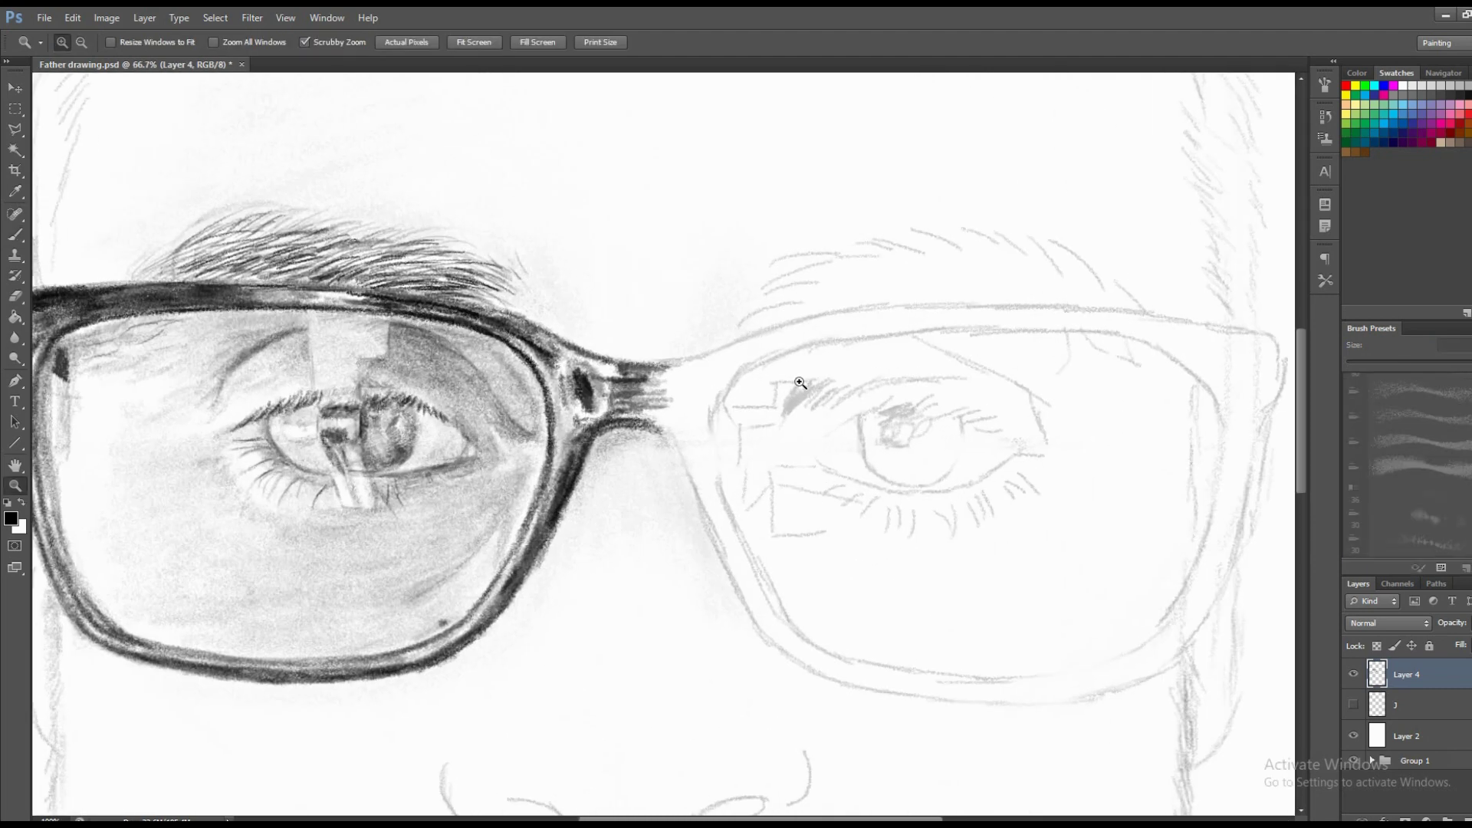
{"action": "scroll", "coordinate": [660, 395], "scroll_direction": "up", "scroll_amount": 1}
{"action": "key", "text": "bracketleft"}
{"action": "key", "text": "bracketleft"}
{"action": "key", "text": "bracketleft"}
{"action": "right_click", "coordinate": [625, 417]}
Set a 6 px brush and ink the bridge's lower arc and the rim running down the nose.
{"action": "left_click_drag", "start_coordinate": [679, 452], "coordinate": [673, 451]}
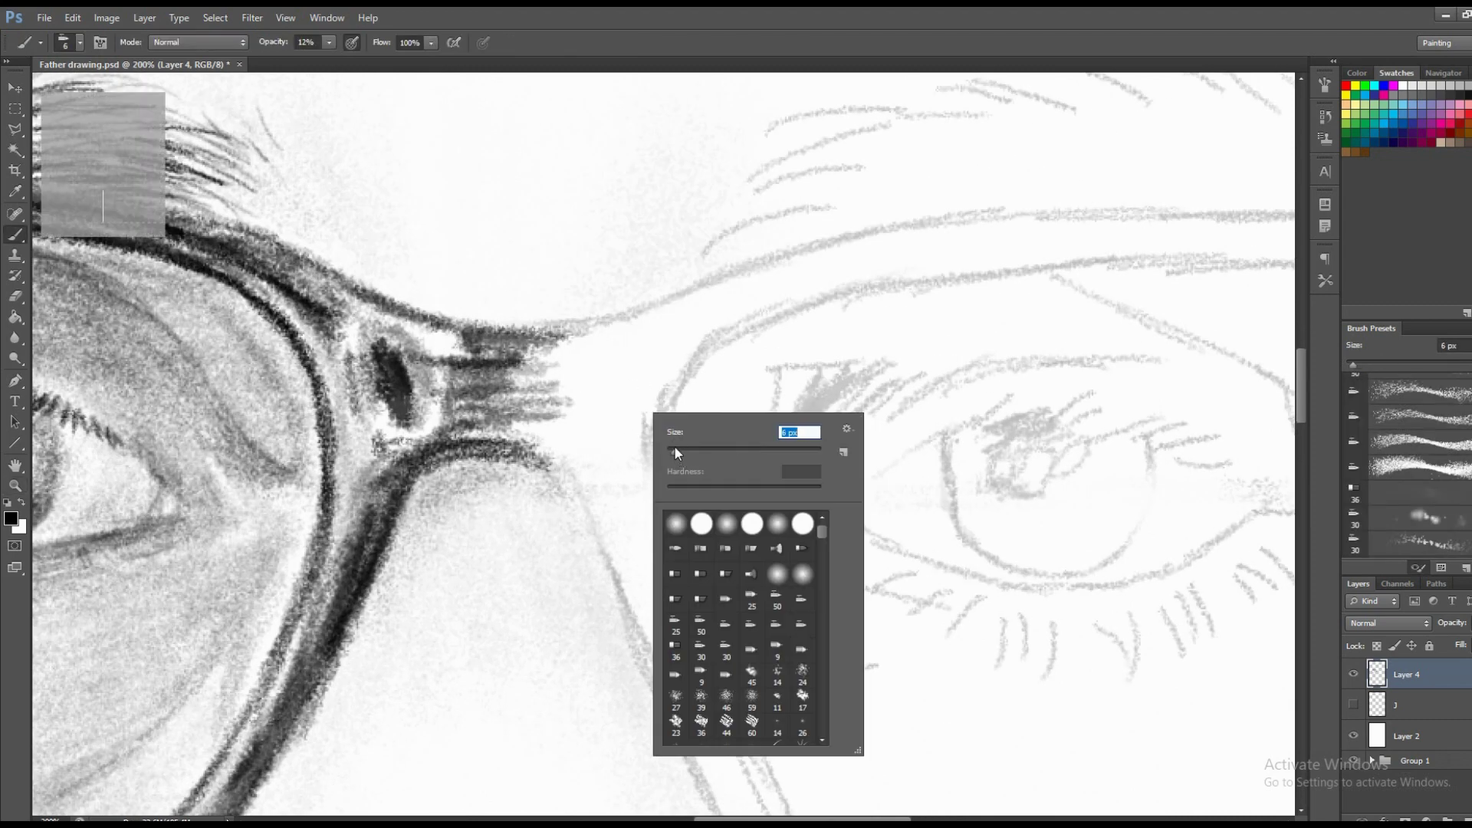
{"action": "key", "text": "Return"}
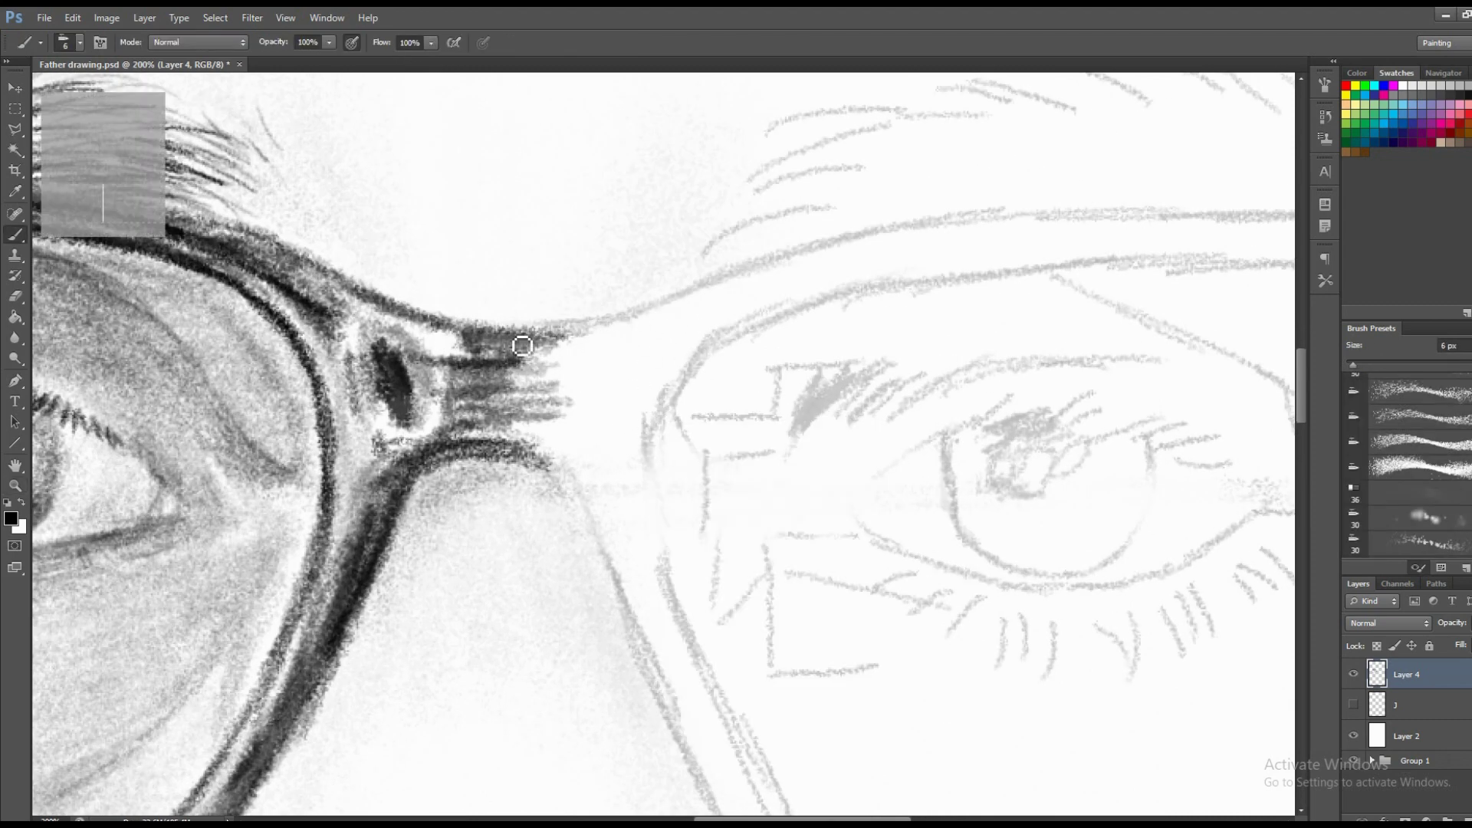
{"action": "mouse_move", "coordinate": [460, 453]}
{"action": "left_mouse_down"}
{"action": "mouse_move", "coordinate": [565, 463]}
{"action": "mouse_move", "coordinate": [496, 469]}
{"action": "left_mouse_up"}
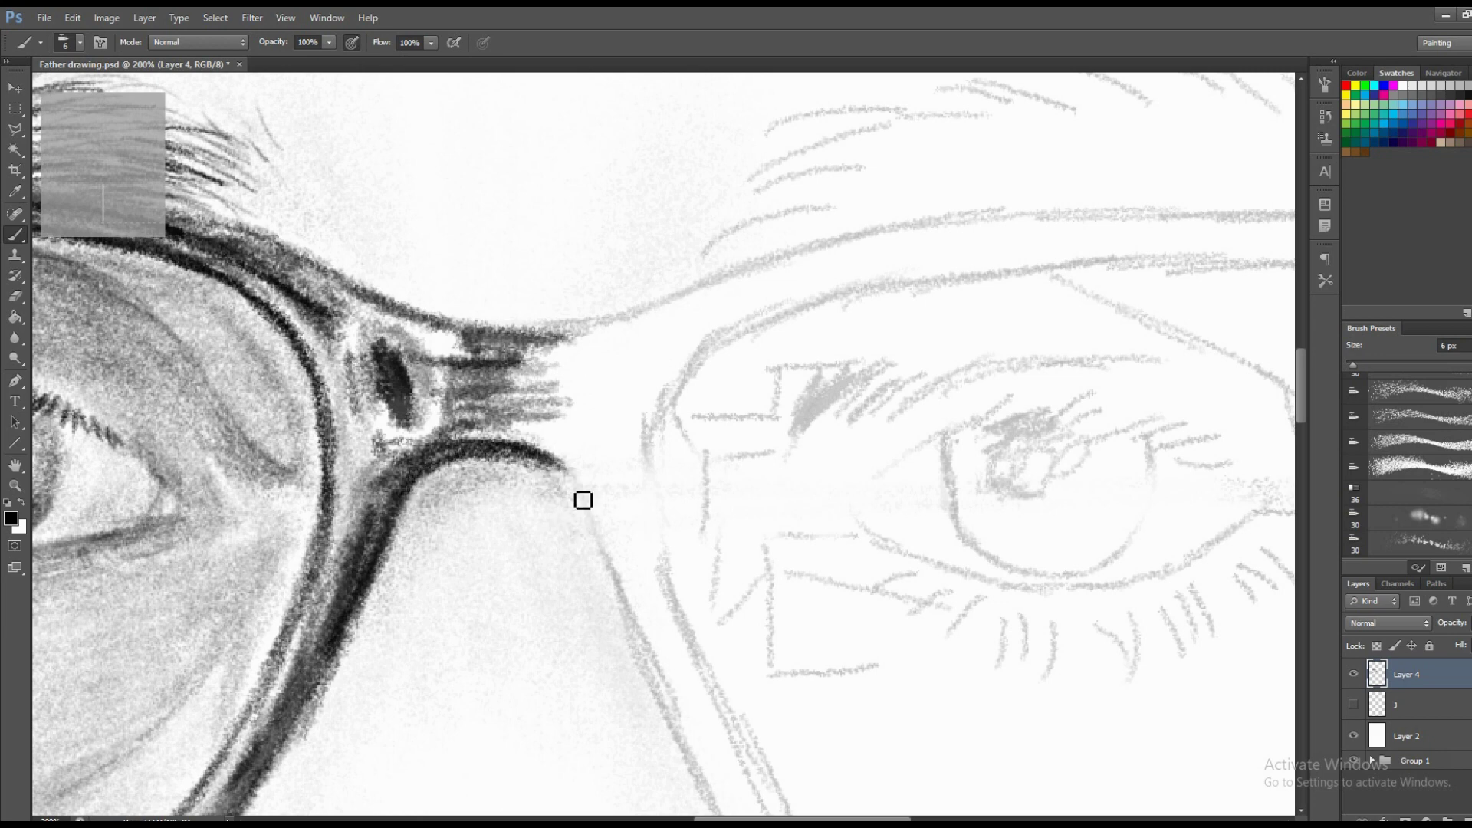
{"action": "mouse_move", "coordinate": [551, 477]}
{"action": "left_mouse_down"}
{"action": "mouse_move", "coordinate": [635, 595]}
{"action": "mouse_move", "coordinate": [567, 510]}
{"action": "left_mouse_up"}
{"action": "mouse_move", "coordinate": [524, 423]}
{"action": "left_mouse_down"}
{"action": "mouse_move", "coordinate": [611, 628]}
{"action": "mouse_move", "coordinate": [565, 502]}
{"action": "mouse_move", "coordinate": [589, 536]}
{"action": "mouse_move", "coordinate": [660, 717]}
{"action": "mouse_move", "coordinate": [599, 594]}
{"action": "left_mouse_up"}
{"action": "mouse_move", "coordinate": [566, 545]}
{"action": "left_mouse_down"}
{"action": "mouse_move", "coordinate": [628, 674]}
{"action": "mouse_move", "coordinate": [652, 667]}
{"action": "left_mouse_up"}
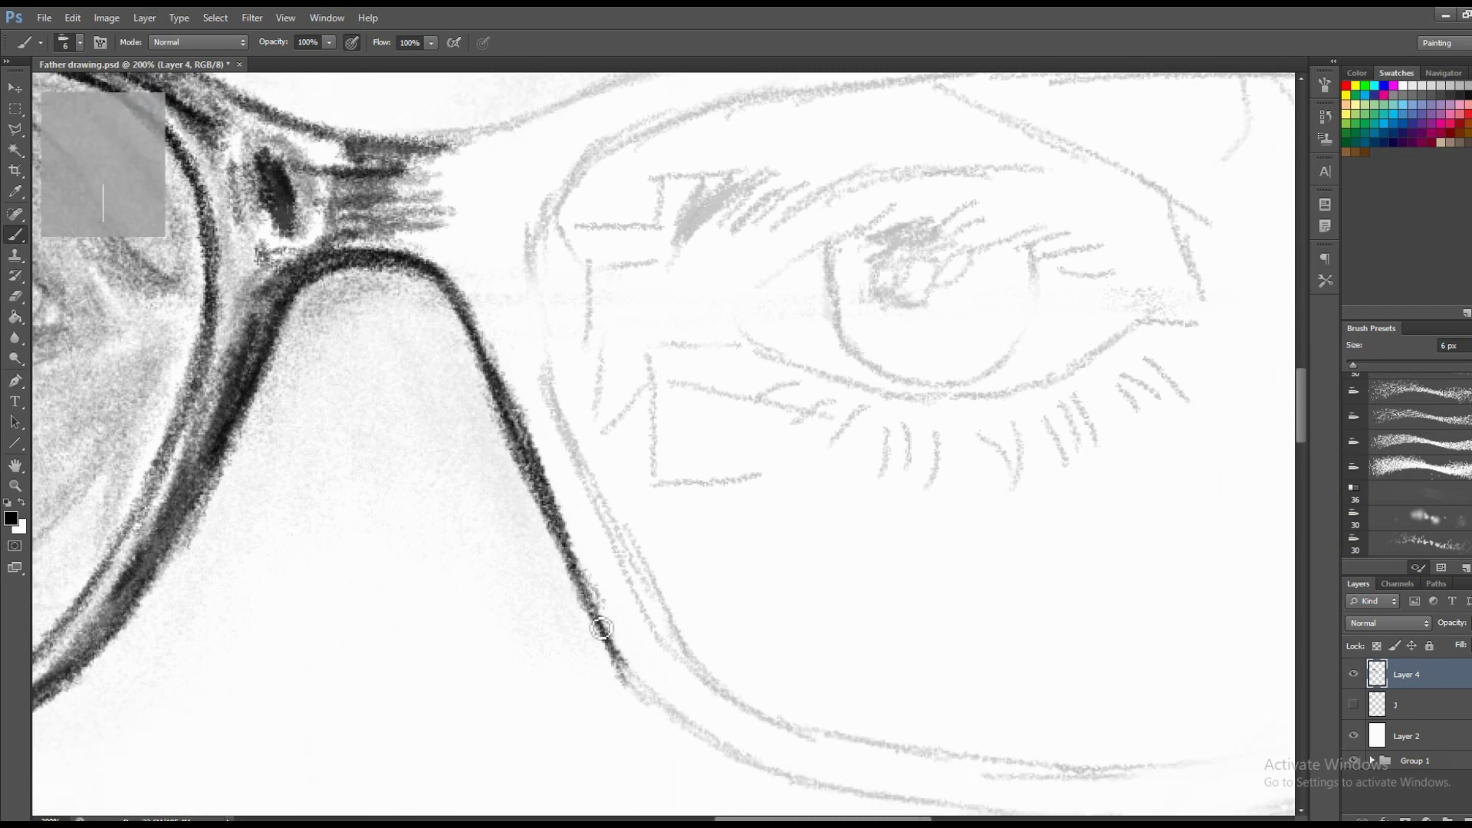
Undo an overlong stroke, then redraw and thicken the dark rim beside the nose.
{"action": "key", "text": "ctrl+alt+z"}
{"action": "key", "text": "ctrl+alt+z"}
{"action": "mouse_move", "coordinate": [610, 617]}
{"action": "left_mouse_down"}
{"action": "mouse_move", "coordinate": [611, 641]}
{"action": "mouse_move", "coordinate": [736, 747]}
{"action": "left_mouse_up"}
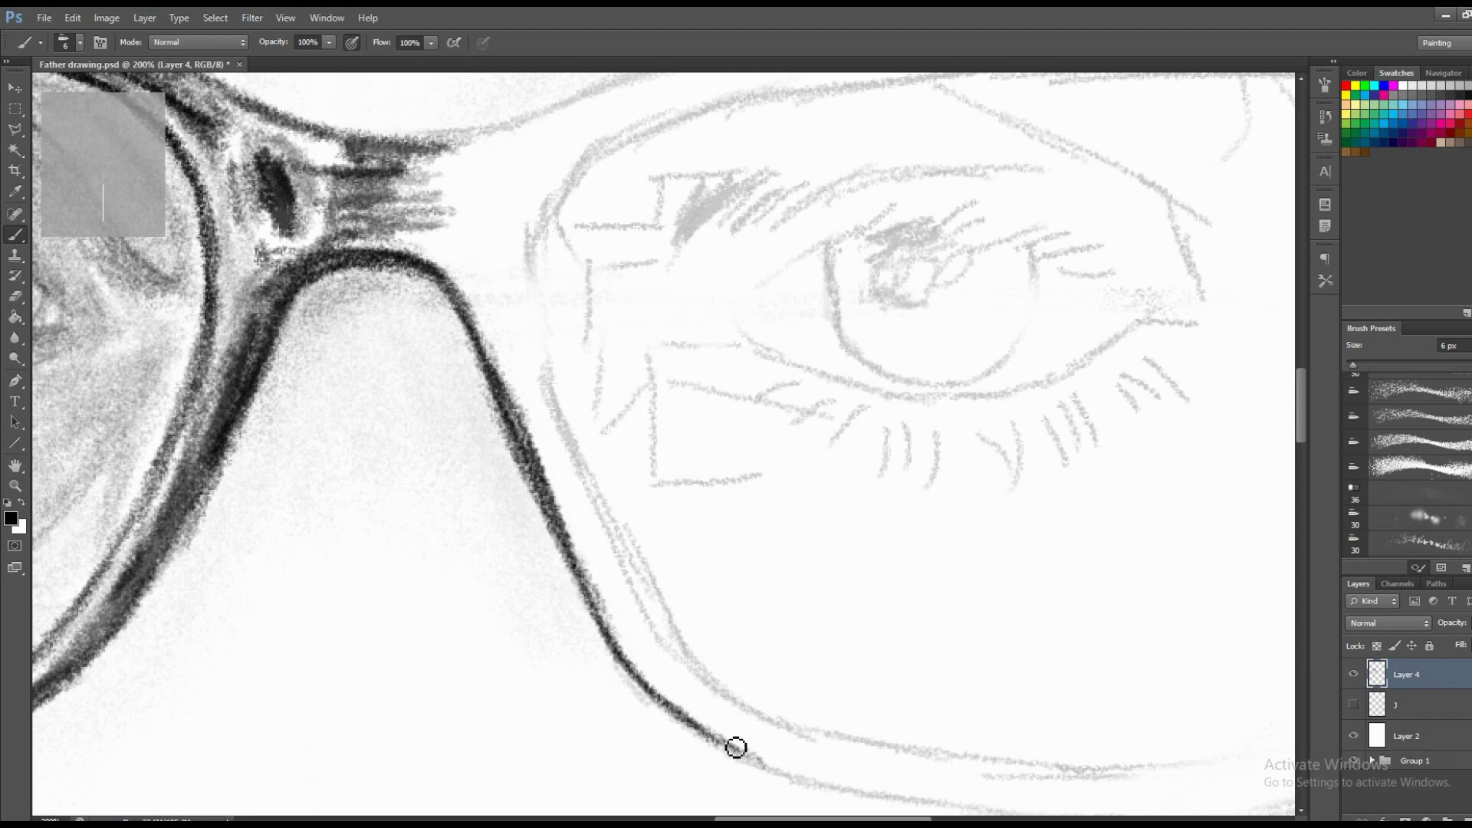
{"action": "mouse_move", "coordinate": [647, 670]}
{"action": "left_mouse_down"}
{"action": "mouse_move", "coordinate": [664, 693]}
{"action": "mouse_move", "coordinate": [606, 617]}
{"action": "left_mouse_up"}
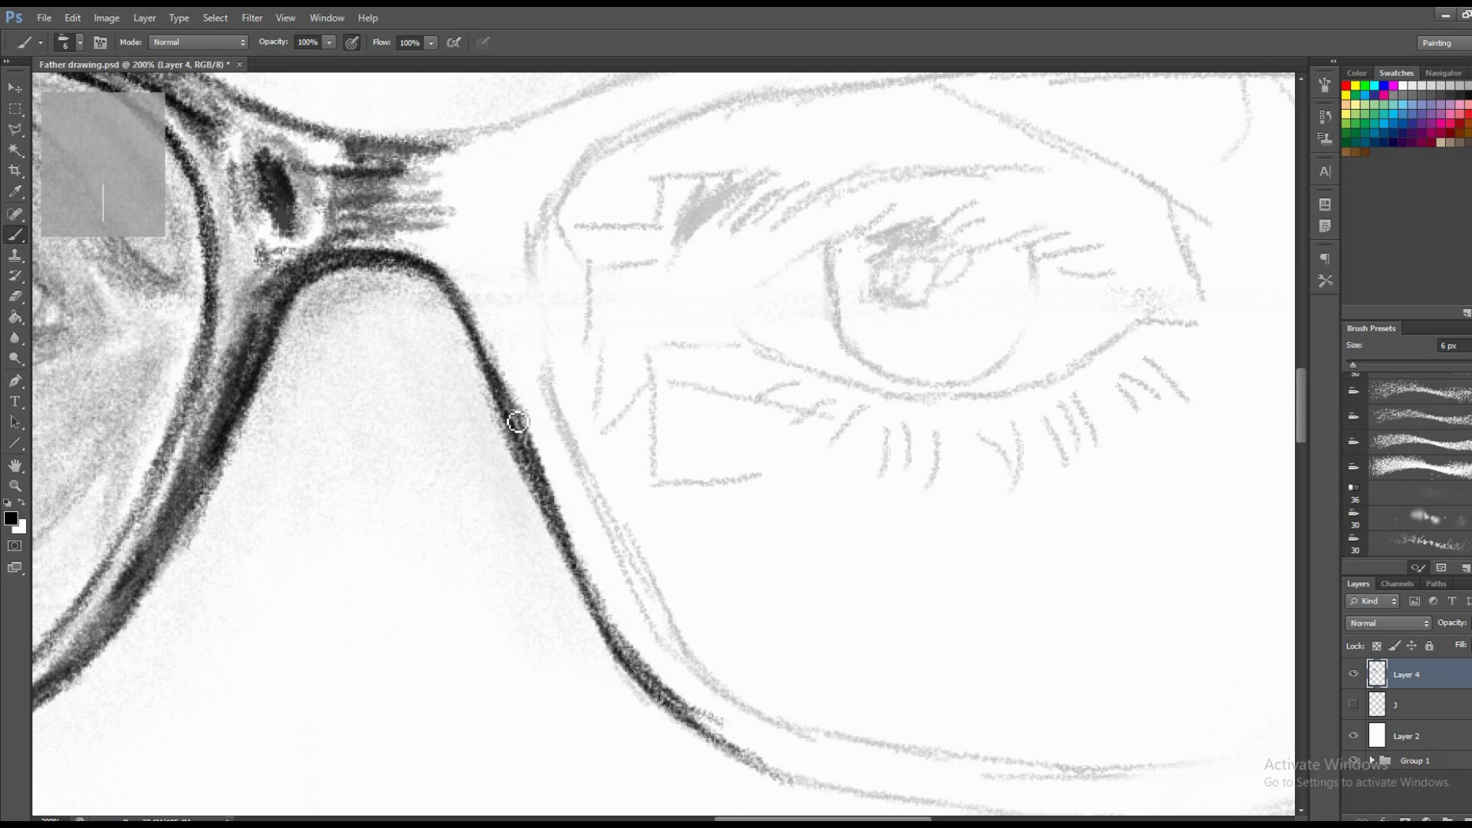
{"action": "left_click_drag", "start_coordinate": [518, 422], "coordinate": [594, 579]}
{"action": "left_click_drag", "start_coordinate": [483, 356], "coordinate": [552, 452]}
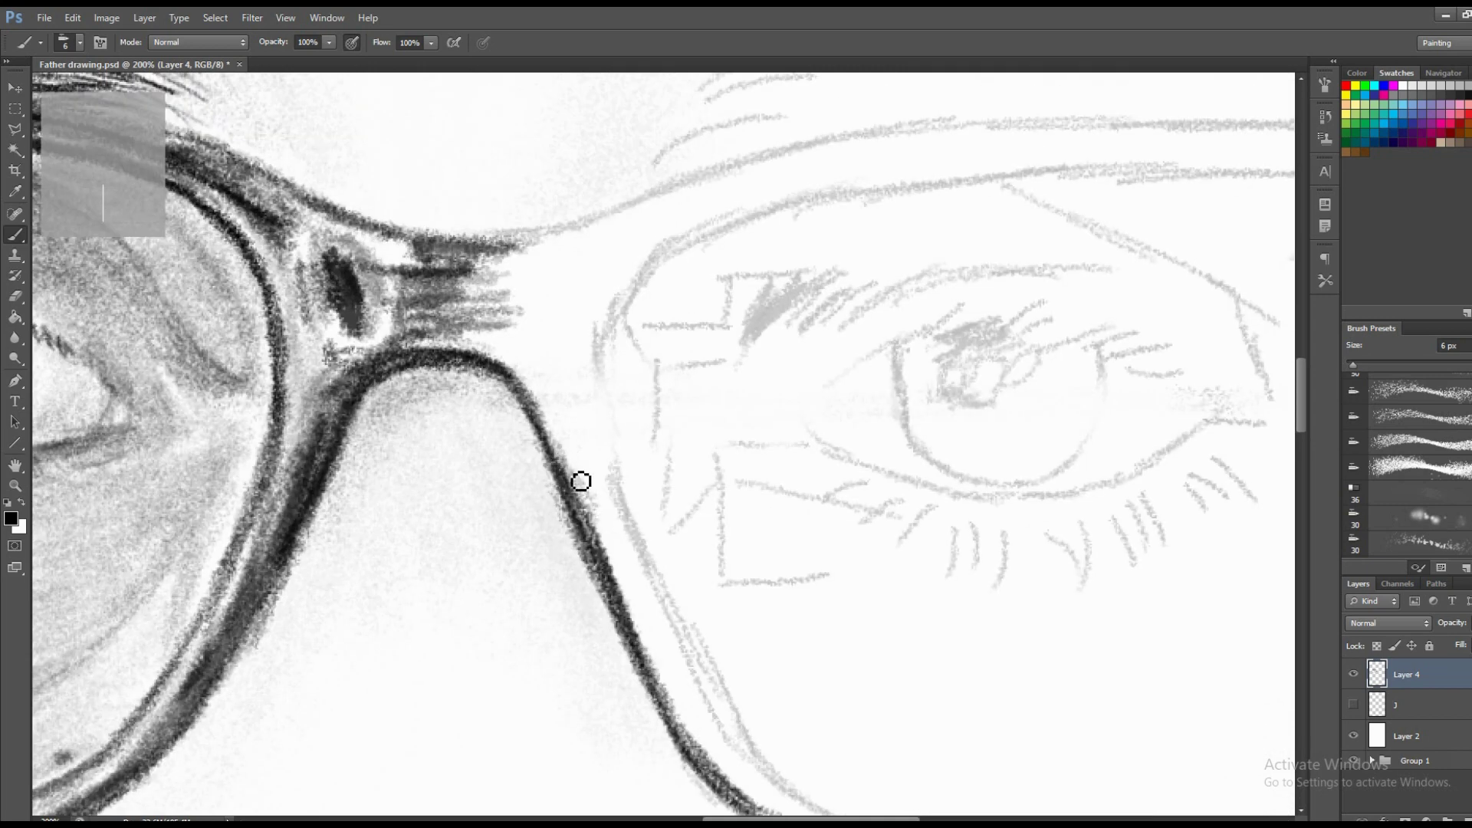
{"action": "mouse_move", "coordinate": [624, 556]}
{"action": "left_mouse_down"}
{"action": "mouse_move", "coordinate": [608, 514]}
{"action": "mouse_move", "coordinate": [721, 767]}
{"action": "left_mouse_up"}
{"action": "left_click_drag", "start_coordinate": [654, 611], "coordinate": [714, 723]}
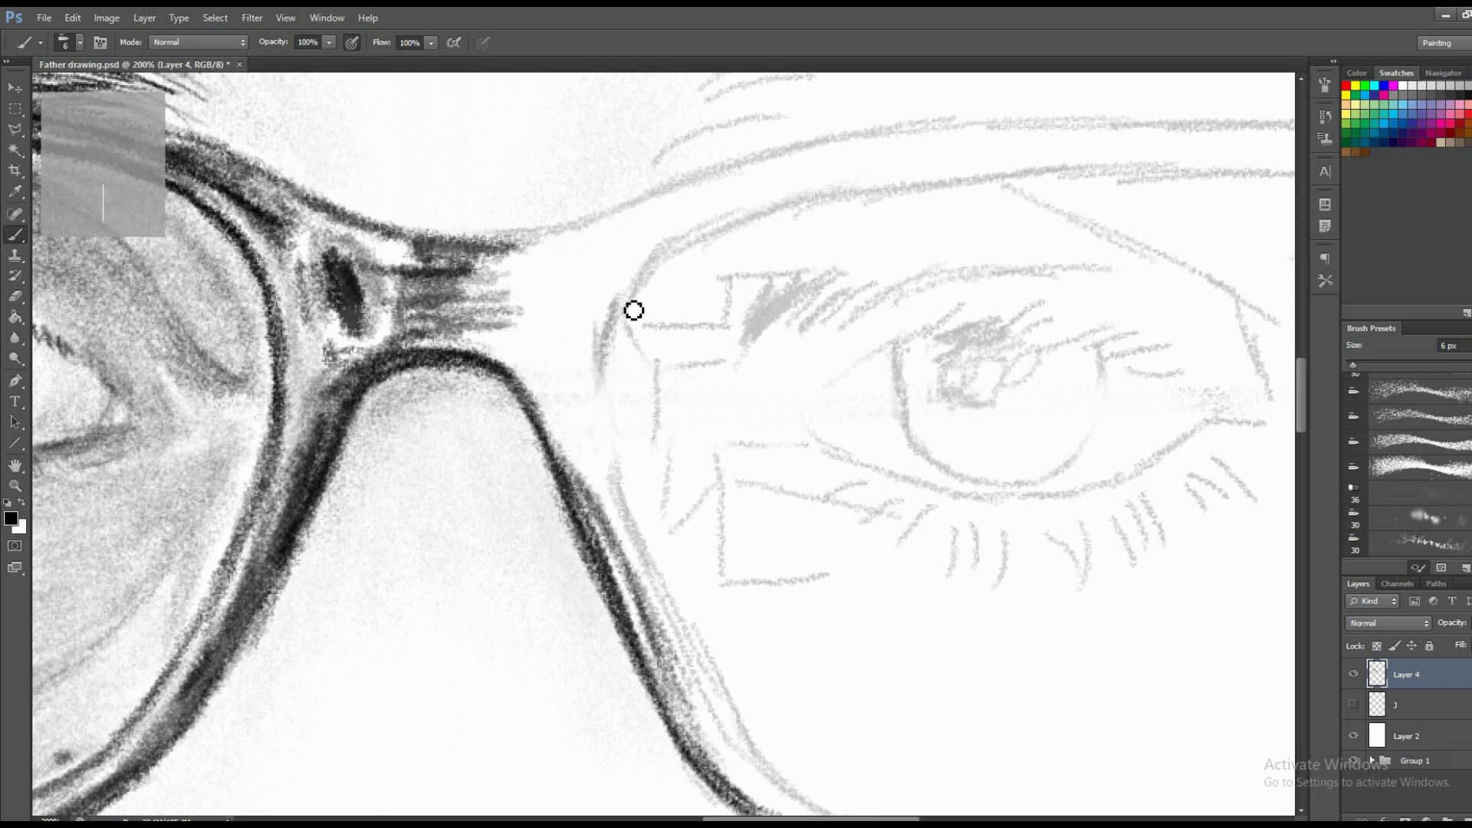
Ink the right lens's inner rim curve and the frame top, and hatch shading across the bridge.
{"action": "mouse_move", "coordinate": [634, 311]}
{"action": "left_mouse_down"}
{"action": "mouse_move", "coordinate": [706, 237]}
{"action": "mouse_move", "coordinate": [805, 210]}
{"action": "mouse_move", "coordinate": [723, 233]}
{"action": "mouse_move", "coordinate": [637, 296]}
{"action": "mouse_move", "coordinate": [605, 417]}
{"action": "mouse_move", "coordinate": [644, 532]}
{"action": "mouse_move", "coordinate": [601, 421]}
{"action": "mouse_move", "coordinate": [609, 504]}
{"action": "mouse_move", "coordinate": [651, 585]}
{"action": "mouse_move", "coordinate": [591, 398]}
{"action": "mouse_move", "coordinate": [561, 426]}
{"action": "mouse_move", "coordinate": [601, 509]}
{"action": "mouse_move", "coordinate": [599, 454]}
{"action": "mouse_move", "coordinate": [544, 407]}
{"action": "left_mouse_up"}
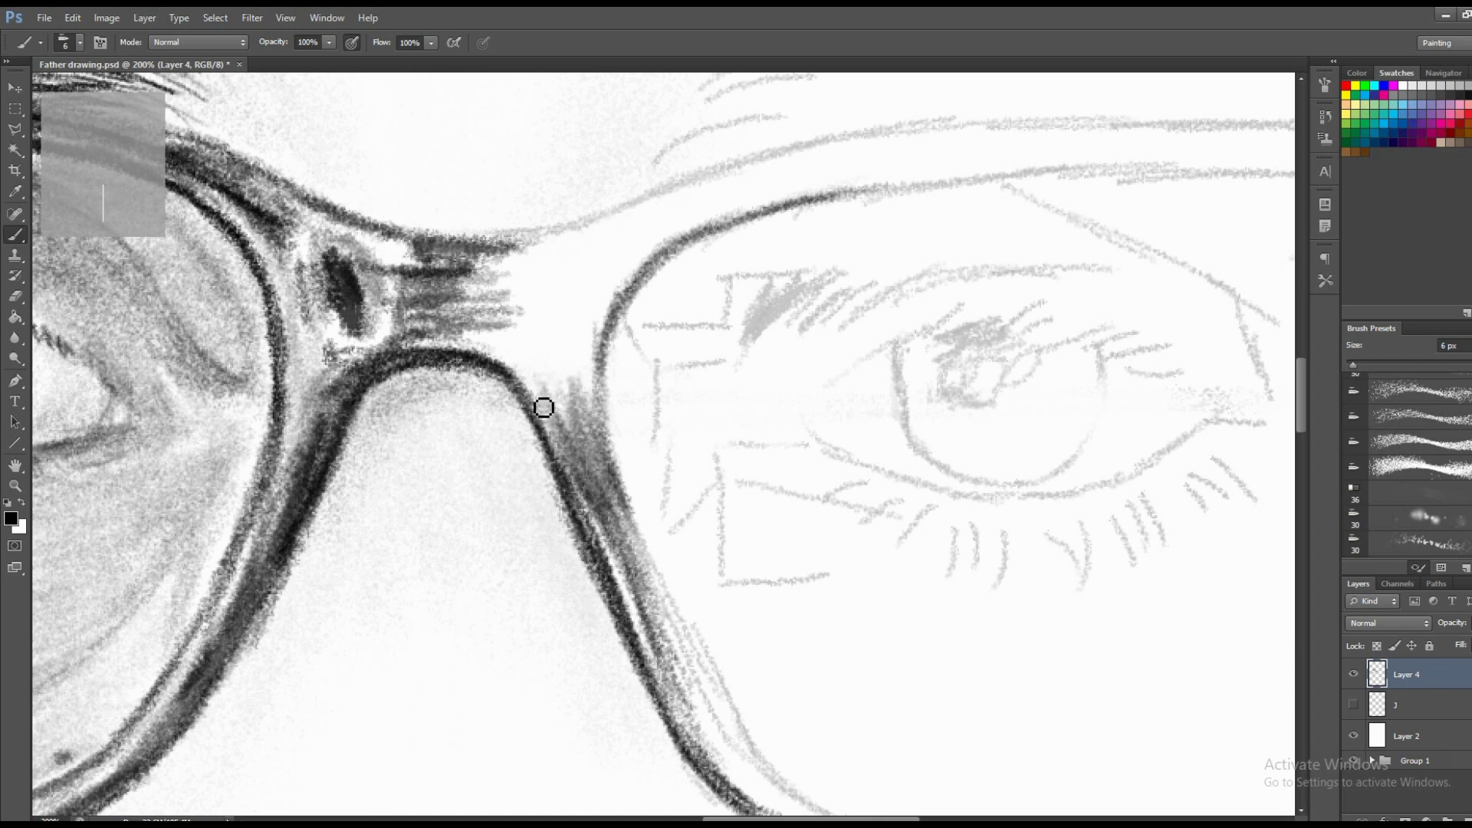
{"action": "left_click_drag", "start_coordinate": [520, 332], "coordinate": [507, 362]}
{"action": "left_click_drag", "start_coordinate": [588, 236], "coordinate": [594, 335]}
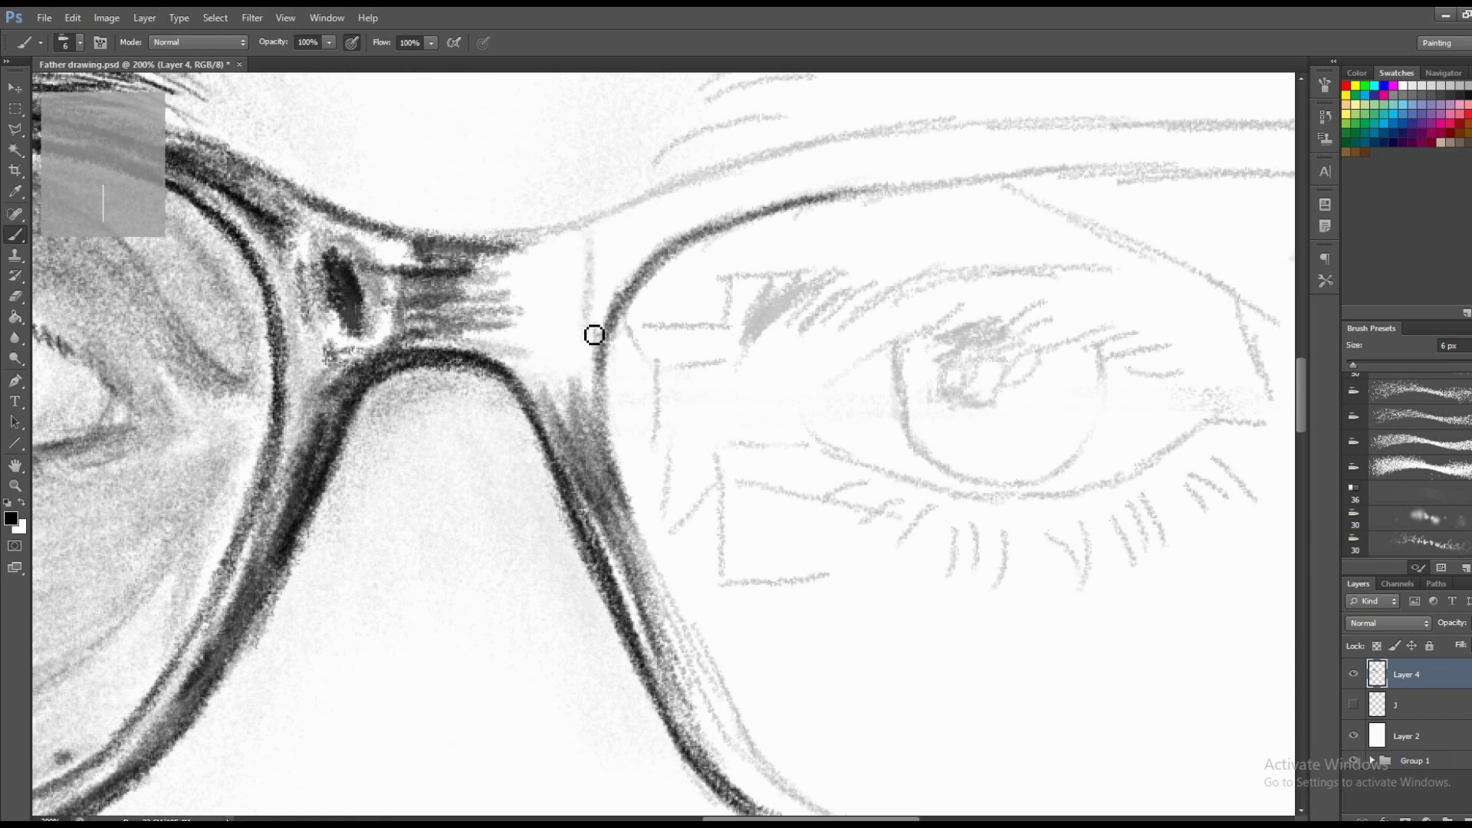
{"action": "mouse_move", "coordinate": [557, 237]}
{"action": "left_mouse_down"}
{"action": "mouse_move", "coordinate": [503, 253]}
{"action": "mouse_move", "coordinate": [697, 218]}
{"action": "mouse_move", "coordinate": [798, 164]}
{"action": "mouse_move", "coordinate": [890, 154]}
{"action": "left_mouse_up"}
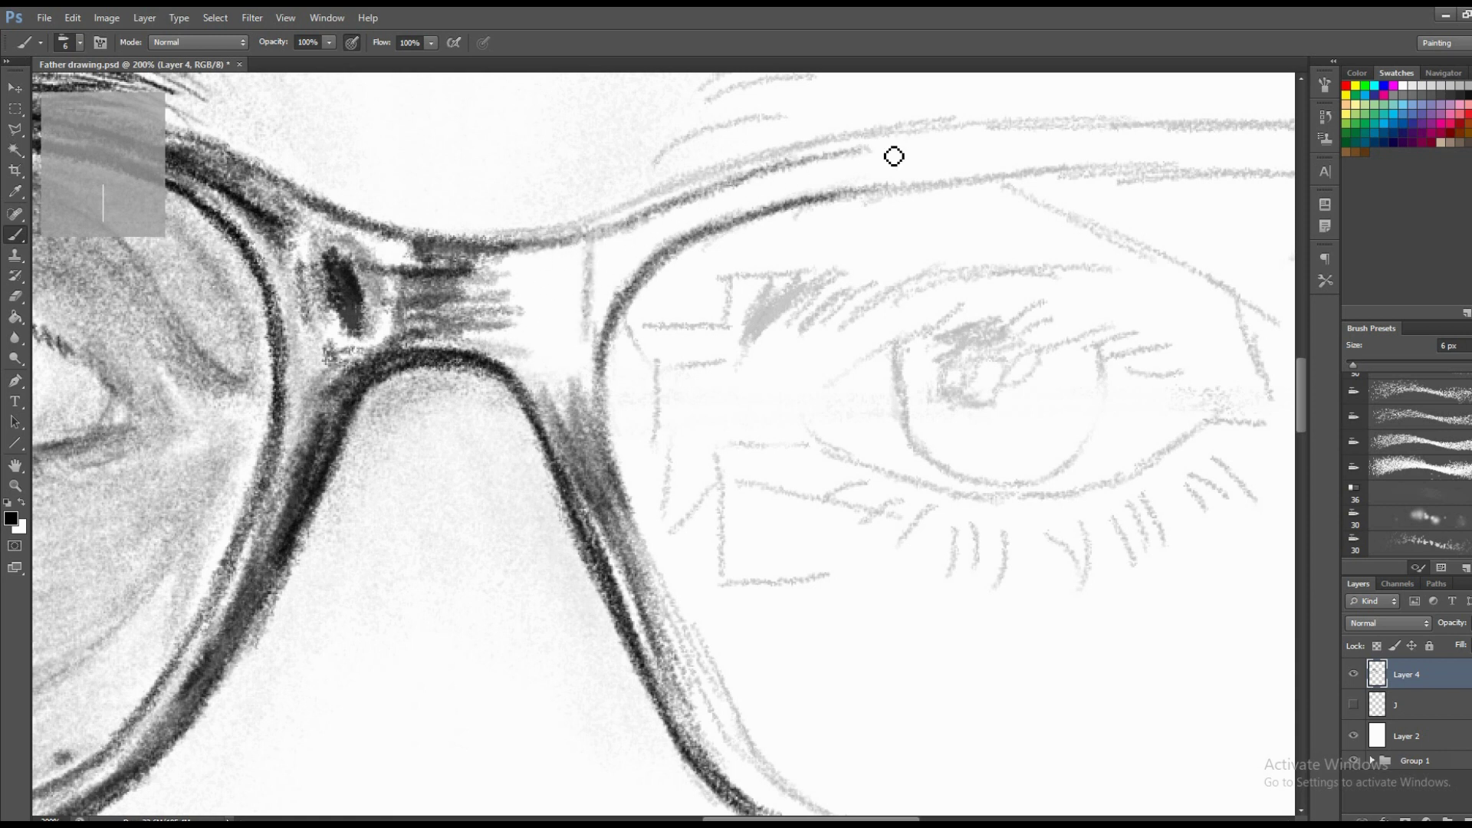
{"action": "mouse_move", "coordinate": [708, 202]}
{"action": "left_mouse_down"}
{"action": "mouse_move", "coordinate": [595, 250]}
{"action": "mouse_move", "coordinate": [493, 269]}
{"action": "mouse_move", "coordinate": [490, 294]}
{"action": "mouse_move", "coordinate": [598, 368]}
{"action": "mouse_move", "coordinate": [463, 361]}
{"action": "mouse_move", "coordinate": [529, 360]}
{"action": "mouse_move", "coordinate": [567, 384]}
{"action": "mouse_move", "coordinate": [549, 332]}
{"action": "mouse_move", "coordinate": [460, 311]}
{"action": "mouse_move", "coordinate": [532, 263]}
{"action": "mouse_move", "coordinate": [523, 253]}
{"action": "mouse_move", "coordinate": [490, 292]}
{"action": "mouse_move", "coordinate": [576, 348]}
{"action": "mouse_move", "coordinate": [559, 312]}
{"action": "mouse_move", "coordinate": [578, 322]}
{"action": "mouse_move", "coordinate": [576, 346]}
{"action": "left_mouse_up"}
{"action": "mouse_move", "coordinate": [588, 273]}
{"action": "left_mouse_down"}
{"action": "mouse_move", "coordinate": [542, 361]}
{"action": "mouse_move", "coordinate": [532, 315]}
{"action": "mouse_move", "coordinate": [598, 243]}
{"action": "mouse_move", "coordinate": [612, 304]}
{"action": "mouse_move", "coordinate": [591, 401]}
{"action": "mouse_move", "coordinate": [526, 384]}
{"action": "mouse_move", "coordinate": [623, 283]}
{"action": "mouse_move", "coordinate": [602, 368]}
{"action": "mouse_move", "coordinate": [609, 306]}
{"action": "mouse_move", "coordinate": [683, 250]}
{"action": "mouse_move", "coordinate": [601, 260]}
{"action": "mouse_move", "coordinate": [674, 250]}
{"action": "mouse_move", "coordinate": [795, 197]}
{"action": "mouse_move", "coordinate": [689, 261]}
{"action": "mouse_move", "coordinate": [654, 240]}
{"action": "mouse_move", "coordinate": [775, 192]}
{"action": "mouse_move", "coordinate": [690, 253]}
{"action": "left_mouse_up"}
Darken the right lens's upper rim and the lower frame edge by the nose.
{"action": "scroll", "coordinate": [714, 359], "scroll_direction": "up", "scroll_amount": 3}
{"action": "mouse_move", "coordinate": [715, 358]}
{"action": "left_mouse_down"}
{"action": "mouse_move", "coordinate": [835, 276]}
{"action": "mouse_move", "coordinate": [864, 283]}
{"action": "mouse_move", "coordinate": [912, 247]}
{"action": "left_mouse_up"}
{"action": "mouse_move", "coordinate": [797, 303]}
{"action": "left_mouse_down"}
{"action": "mouse_move", "coordinate": [1101, 269]}
{"action": "mouse_move", "coordinate": [921, 261]}
{"action": "mouse_move", "coordinate": [1027, 233]}
{"action": "mouse_move", "coordinate": [644, 353]}
{"action": "mouse_move", "coordinate": [573, 519]}
{"action": "left_mouse_up"}
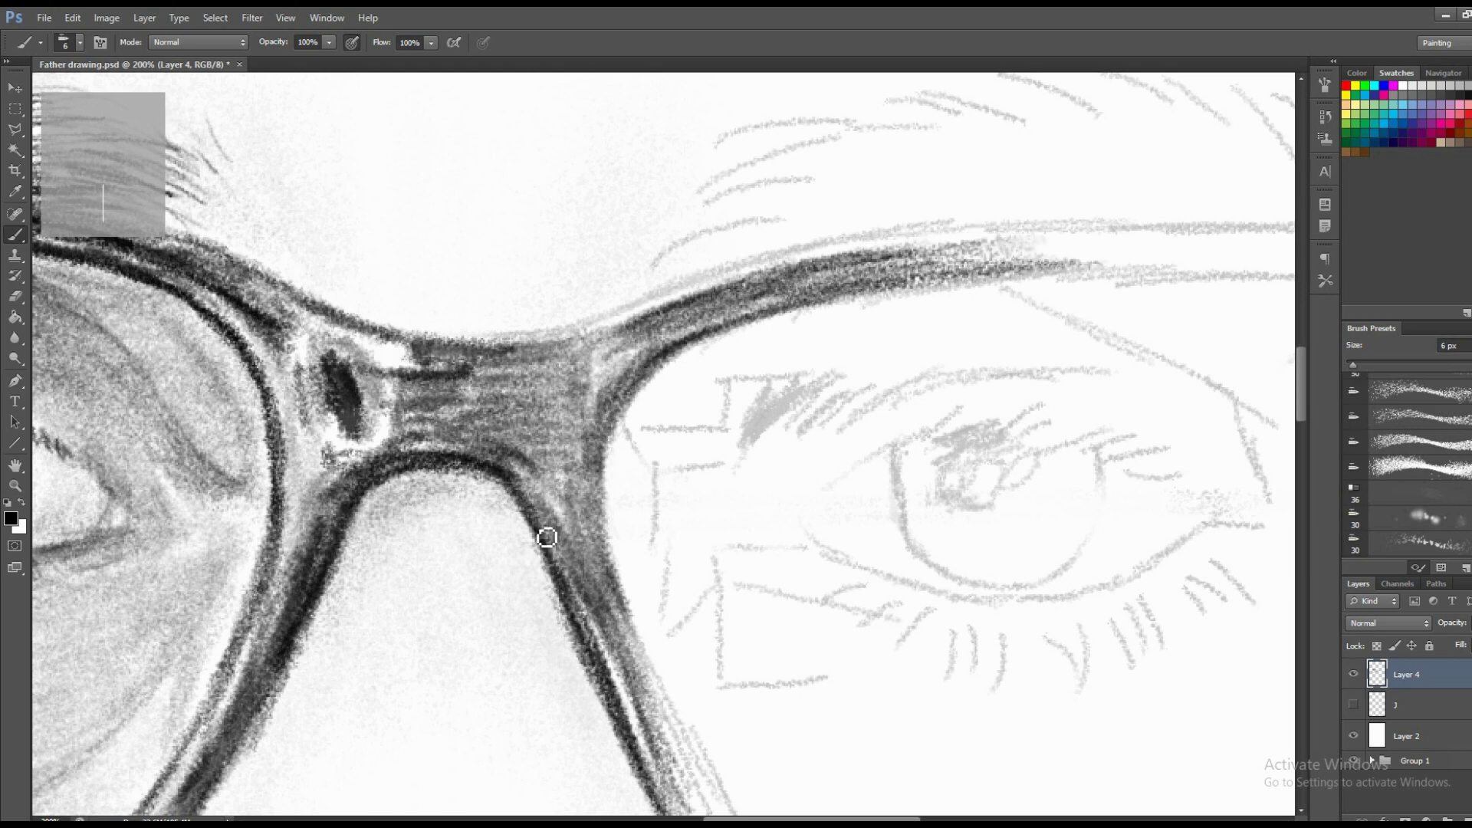
{"action": "scroll", "coordinate": [579, 545], "scroll_direction": "down", "scroll_amount": 3}
{"action": "scroll", "coordinate": [591, 487], "scroll_direction": "down", "scroll_amount": 3}
{"action": "mouse_move", "coordinate": [559, 361]}
{"action": "left_mouse_down"}
{"action": "mouse_move", "coordinate": [590, 487]}
{"action": "mouse_move", "coordinate": [693, 624]}
{"action": "mouse_move", "coordinate": [556, 465]}
{"action": "left_mouse_up"}
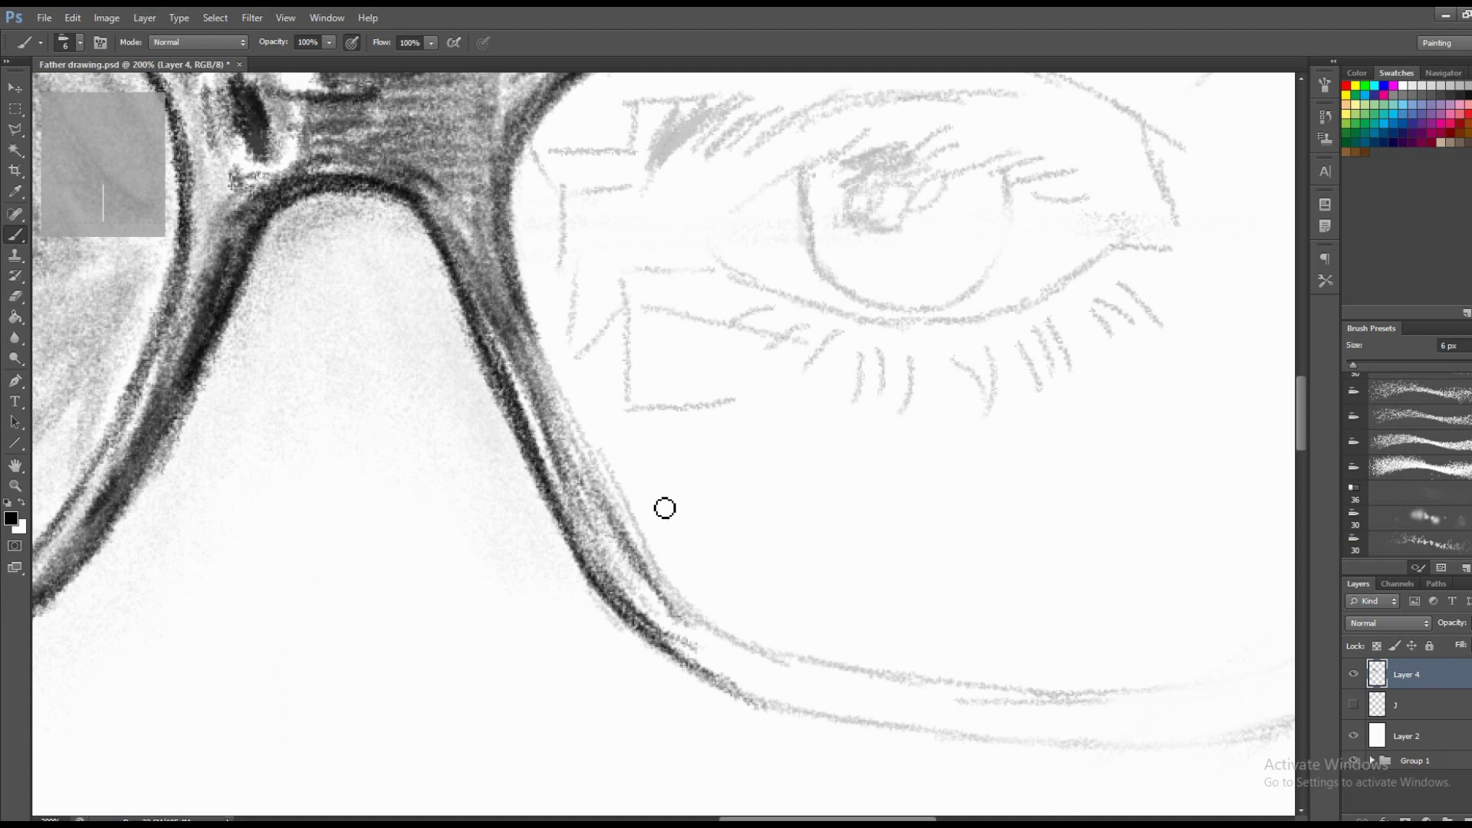
Erase the faint stray strokes outside the frame edge with a 24 px eraser.
{"action": "key", "text": "e"}
{"action": "right_click", "coordinate": [701, 444]}
{"action": "left_click_drag", "start_coordinate": [713, 481], "coordinate": [743, 480]}
{"action": "key", "text": "Return"}
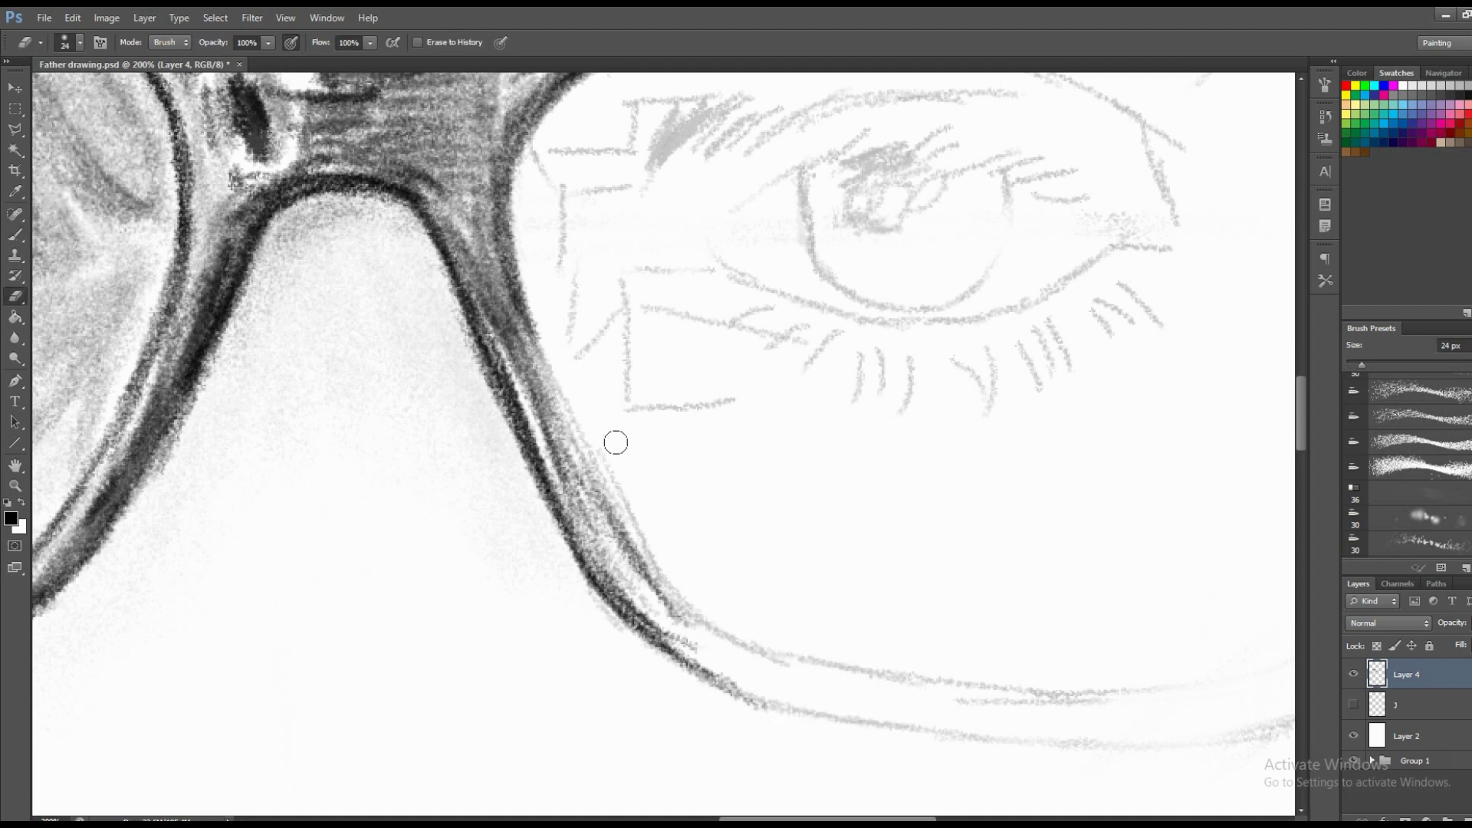
{"action": "left_click_drag", "start_coordinate": [615, 442], "coordinate": [682, 560]}
Shade the light strip along the right rim's inner edge down into its lower part.
{"action": "key", "text": "b"}
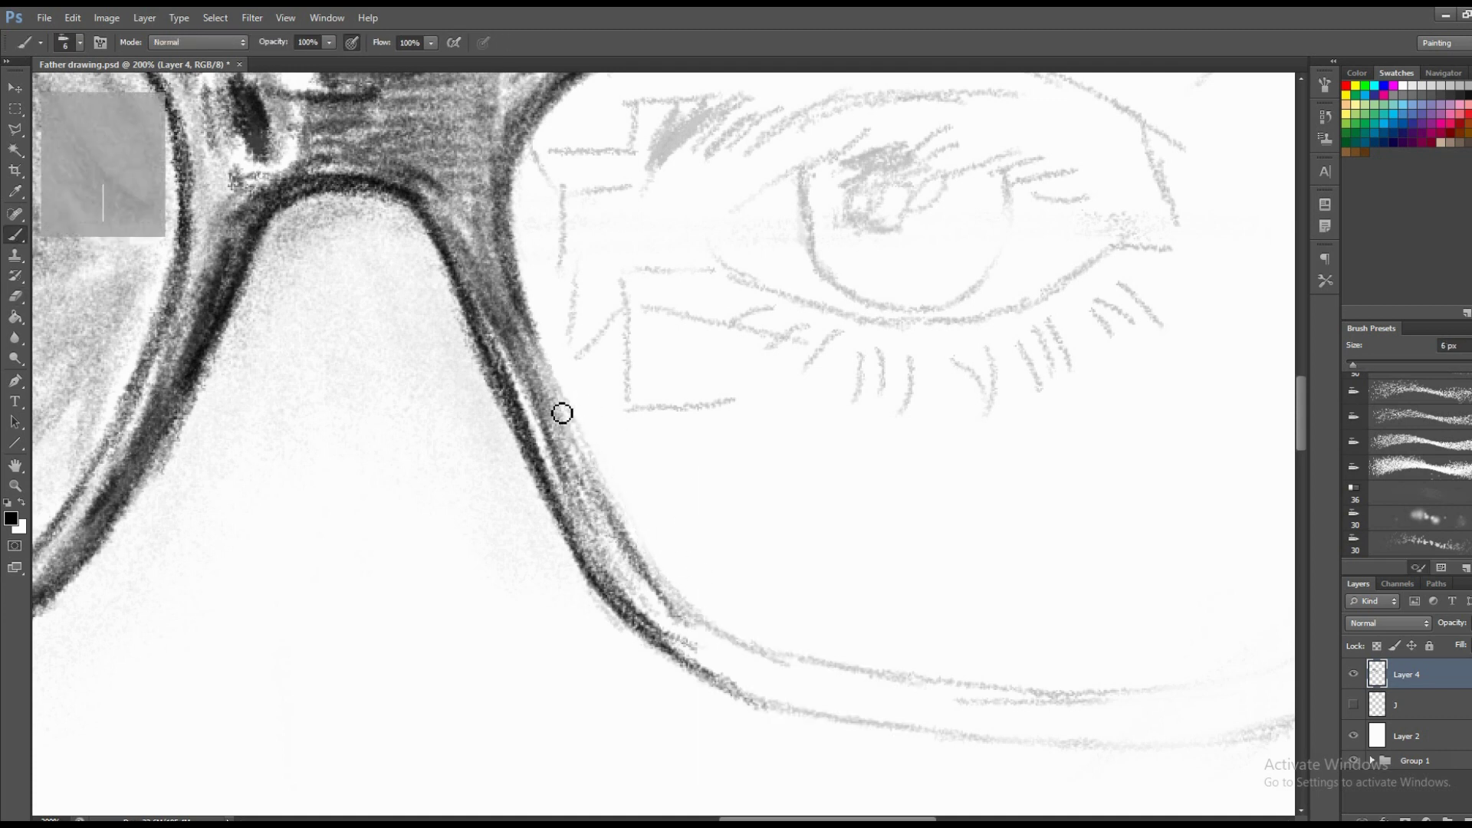
{"action": "left_click_drag", "start_coordinate": [622, 508], "coordinate": [694, 624]}
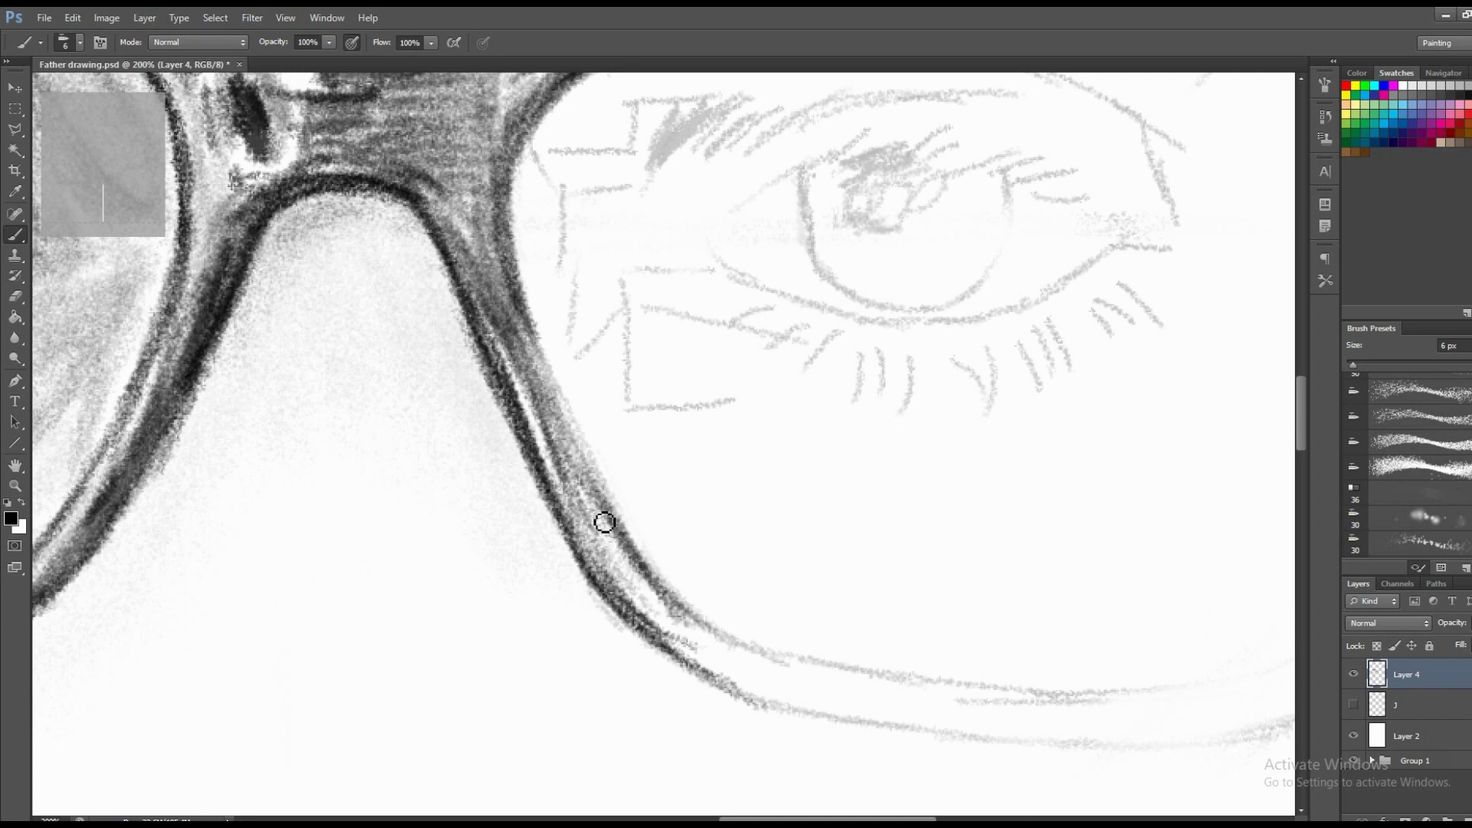
{"action": "mouse_move", "coordinate": [538, 358]}
{"action": "left_mouse_down"}
{"action": "mouse_move", "coordinate": [611, 513]}
{"action": "mouse_move", "coordinate": [545, 407]}
{"action": "mouse_move", "coordinate": [601, 486]}
{"action": "mouse_move", "coordinate": [582, 468]}
{"action": "left_mouse_up"}
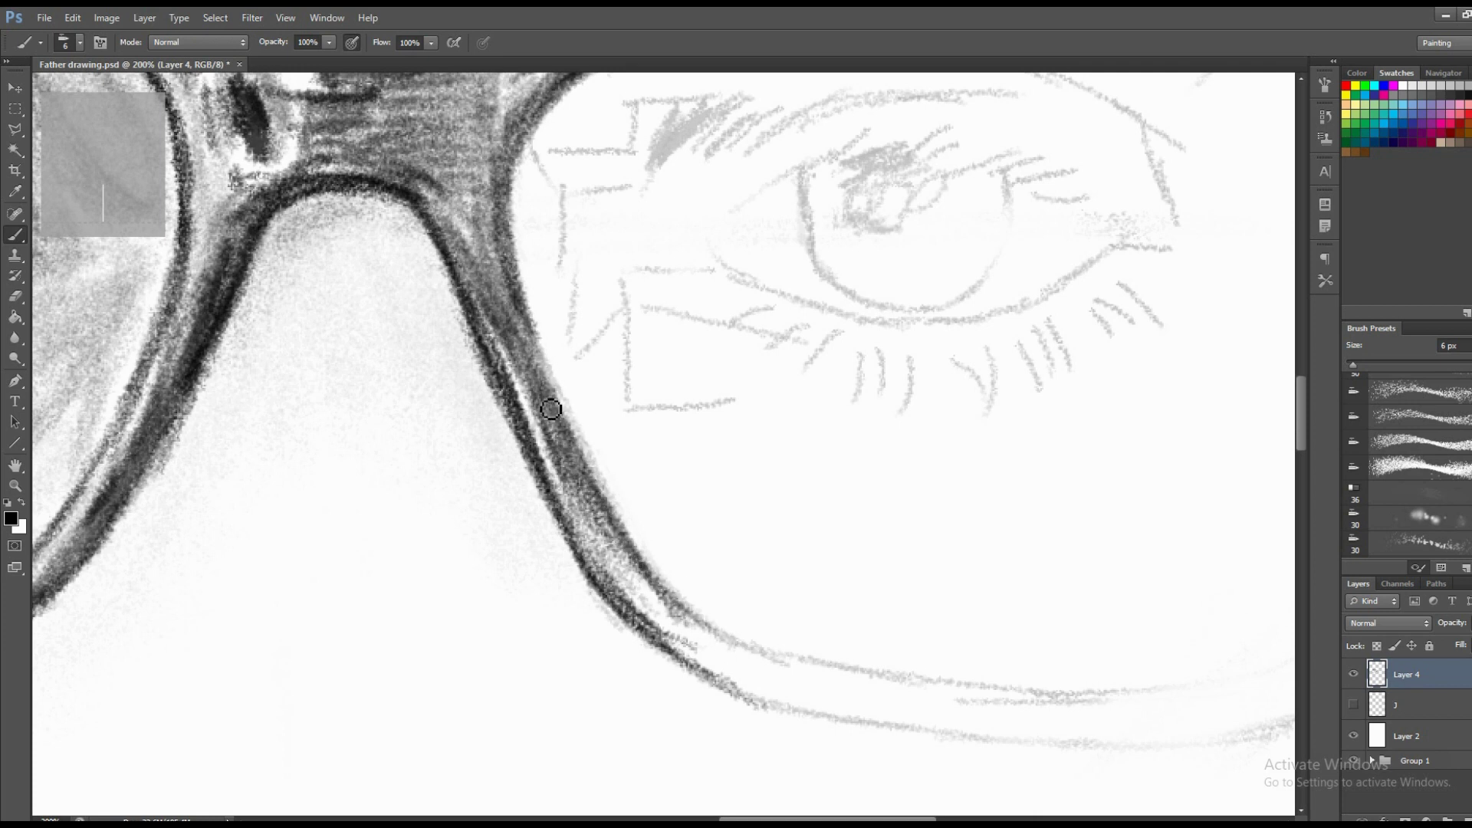
{"action": "mouse_move", "coordinate": [747, 633]}
{"action": "left_mouse_down"}
{"action": "mouse_move", "coordinate": [782, 694]}
{"action": "mouse_move", "coordinate": [794, 675]}
{"action": "mouse_move", "coordinate": [759, 660]}
{"action": "mouse_move", "coordinate": [729, 670]}
{"action": "mouse_move", "coordinate": [733, 654]}
{"action": "mouse_move", "coordinate": [633, 561]}
{"action": "mouse_move", "coordinate": [667, 634]}
{"action": "mouse_move", "coordinate": [607, 531]}
{"action": "mouse_move", "coordinate": [773, 661]}
{"action": "mouse_move", "coordinate": [724, 638]}
{"action": "mouse_move", "coordinate": [706, 660]}
{"action": "mouse_move", "coordinate": [785, 693]}
{"action": "mouse_move", "coordinate": [815, 685]}
{"action": "mouse_move", "coordinate": [744, 656]}
{"action": "mouse_move", "coordinate": [807, 707]}
{"action": "mouse_move", "coordinate": [772, 651]}
{"action": "mouse_move", "coordinate": [651, 614]}
{"action": "mouse_move", "coordinate": [690, 670]}
{"action": "mouse_move", "coordinate": [903, 714]}
{"action": "mouse_move", "coordinate": [667, 582]}
{"action": "left_mouse_up"}
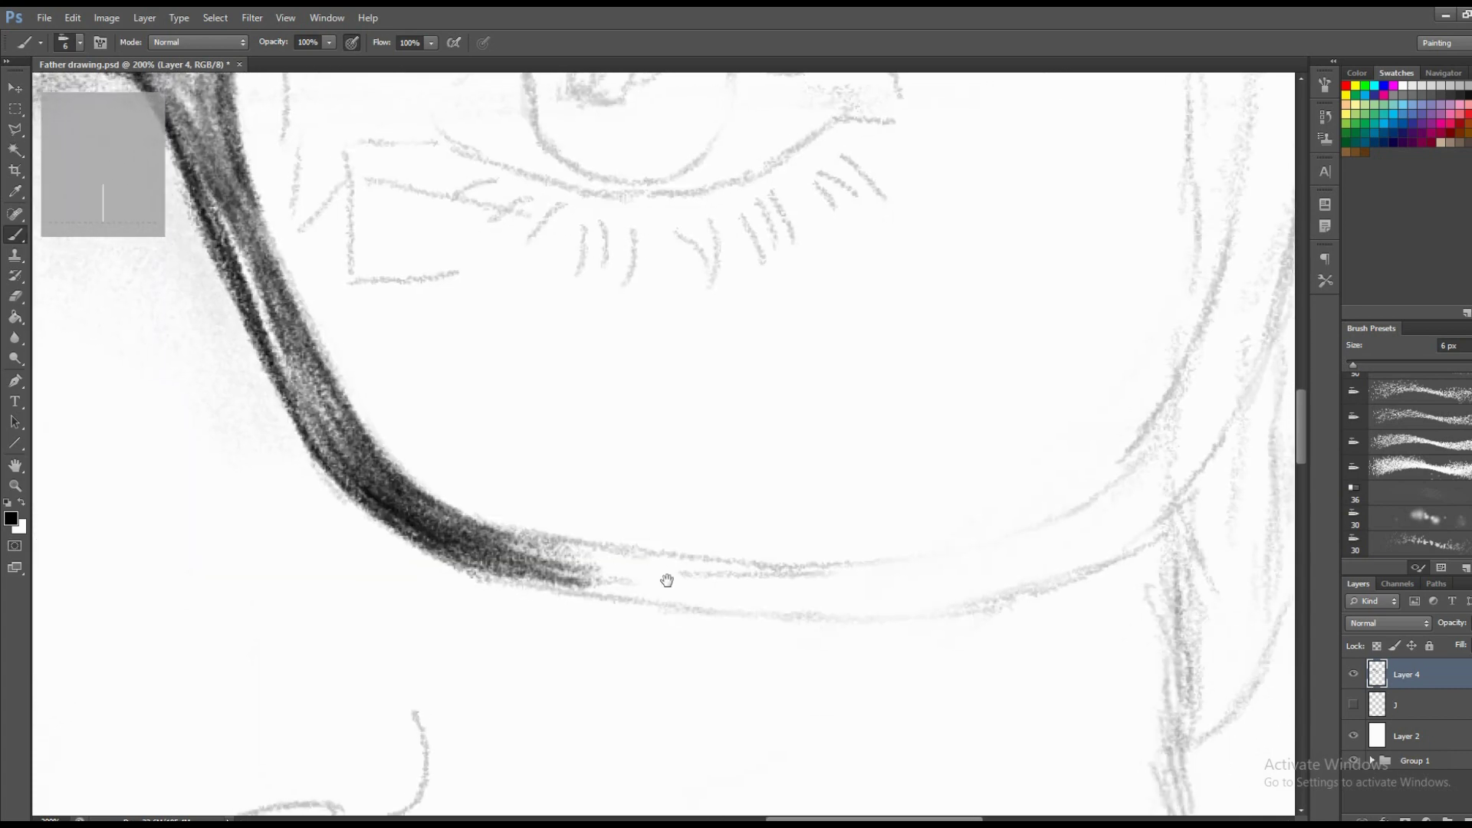
Ink the right lens's lower rim dark across its bottom and up the outer corner.
{"action": "mouse_move", "coordinate": [558, 573]}
{"action": "left_mouse_down"}
{"action": "mouse_move", "coordinate": [499, 562]}
{"action": "mouse_move", "coordinate": [694, 601]}
{"action": "mouse_move", "coordinate": [700, 588]}
{"action": "mouse_move", "coordinate": [496, 545]}
{"action": "mouse_move", "coordinate": [556, 587]}
{"action": "mouse_move", "coordinate": [546, 572]}
{"action": "mouse_move", "coordinate": [818, 602]}
{"action": "mouse_move", "coordinate": [687, 581]}
{"action": "left_mouse_up"}
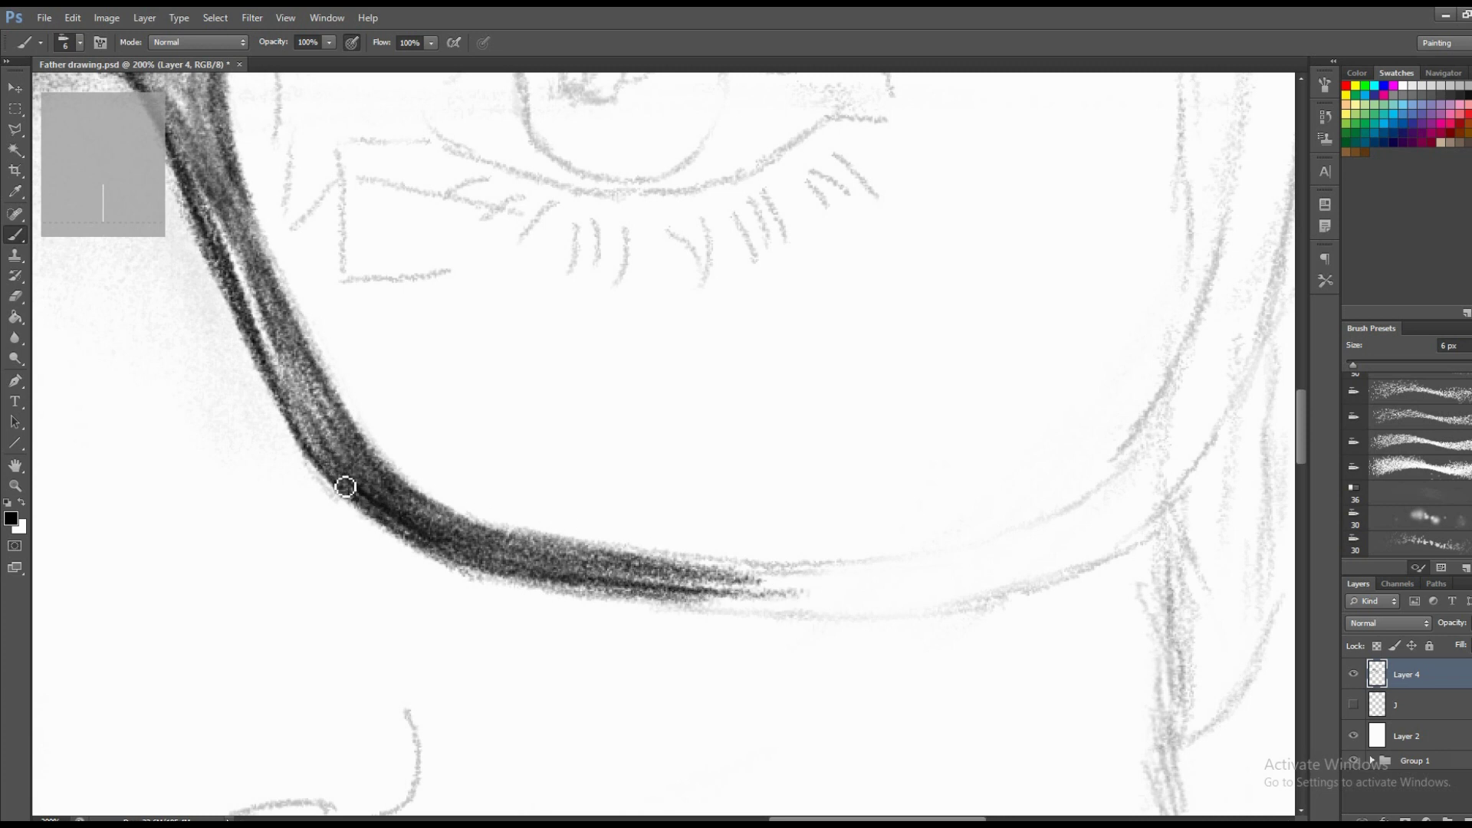
{"action": "mouse_move", "coordinate": [346, 487]}
{"action": "left_mouse_down"}
{"action": "mouse_move", "coordinate": [463, 565]}
{"action": "mouse_move", "coordinate": [401, 536]}
{"action": "mouse_move", "coordinate": [500, 576]}
{"action": "mouse_move", "coordinate": [660, 542]}
{"action": "left_mouse_up"}
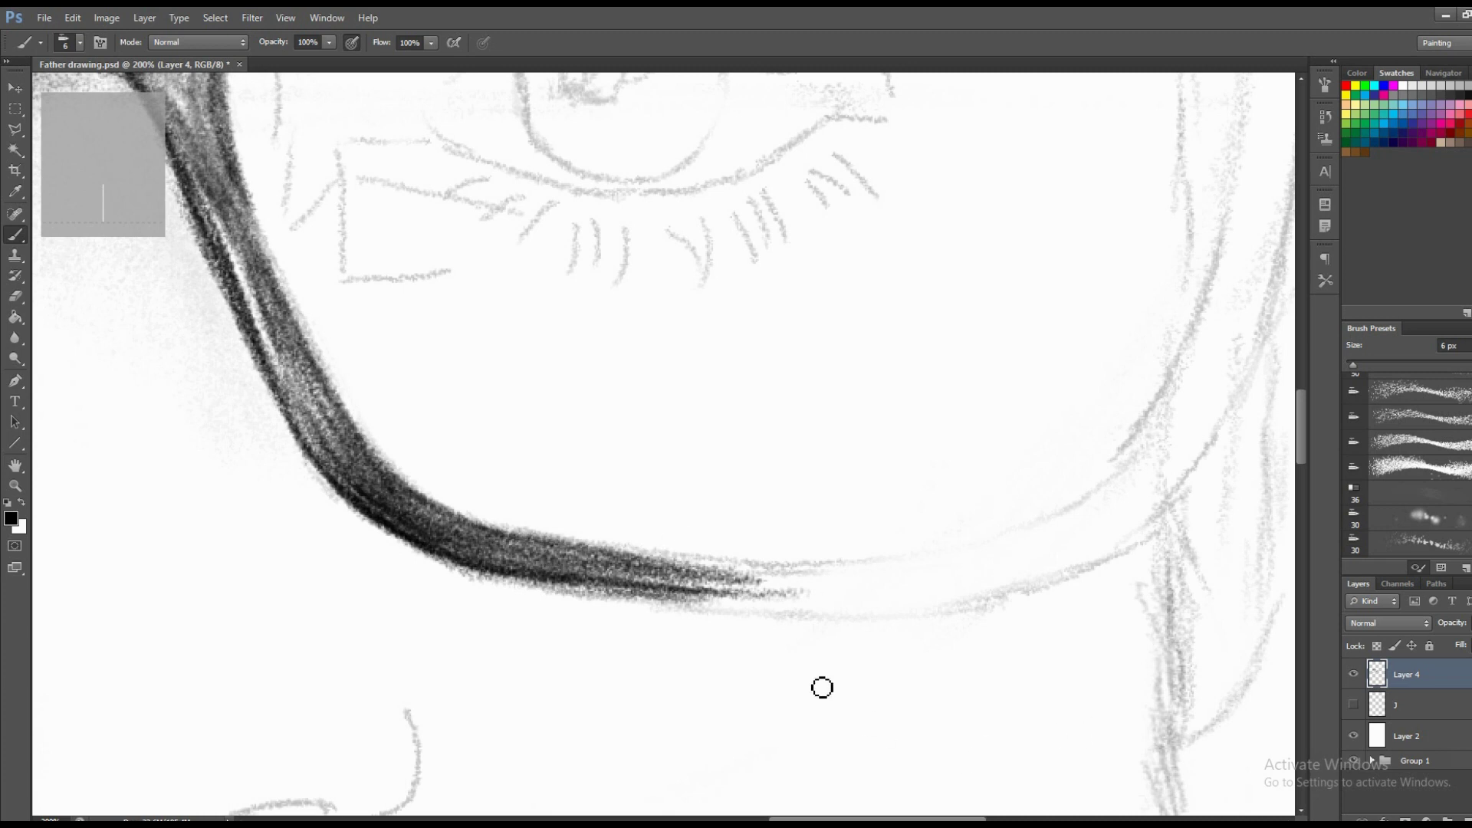
{"action": "mouse_move", "coordinate": [763, 588]}
{"action": "left_mouse_down"}
{"action": "mouse_move", "coordinate": [660, 598]}
{"action": "mouse_move", "coordinate": [861, 614]}
{"action": "mouse_move", "coordinate": [812, 606]}
{"action": "mouse_move", "coordinate": [890, 605]}
{"action": "mouse_move", "coordinate": [772, 585]}
{"action": "mouse_move", "coordinate": [969, 575]}
{"action": "mouse_move", "coordinate": [746, 598]}
{"action": "mouse_move", "coordinate": [816, 590]}
{"action": "left_mouse_up"}
{"action": "mouse_move", "coordinate": [929, 563]}
{"action": "left_mouse_down"}
{"action": "mouse_move", "coordinate": [680, 606]}
{"action": "mouse_move", "coordinate": [800, 591]}
{"action": "mouse_move", "coordinate": [871, 537]}
{"action": "mouse_move", "coordinate": [717, 617]}
{"action": "left_mouse_up"}
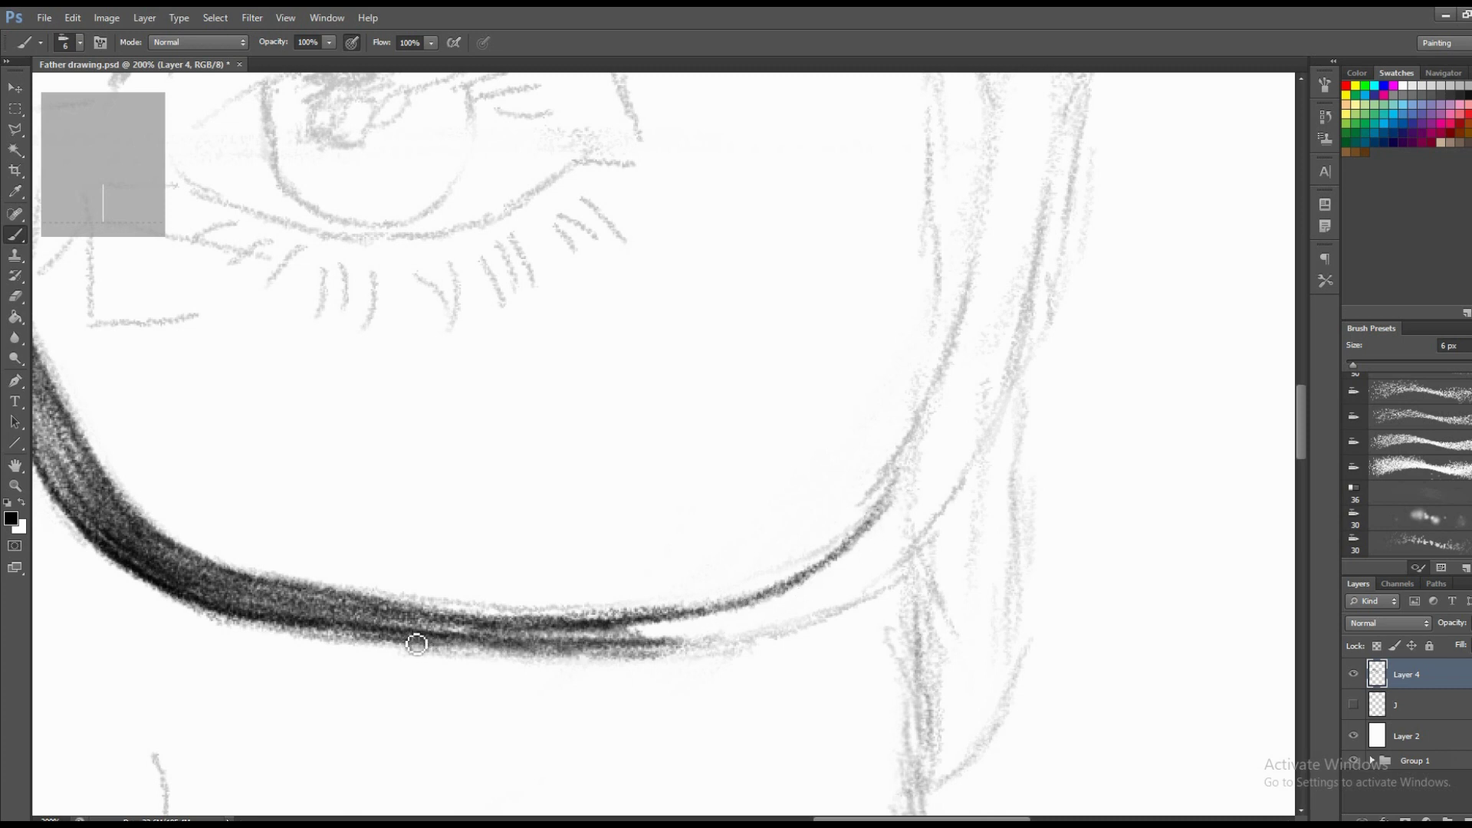
{"action": "mouse_move", "coordinate": [417, 644]}
{"action": "left_mouse_down"}
{"action": "mouse_move", "coordinate": [756, 644]}
{"action": "mouse_move", "coordinate": [875, 605]}
{"action": "mouse_move", "coordinate": [634, 641]}
{"action": "mouse_move", "coordinate": [744, 622]}
{"action": "mouse_move", "coordinate": [582, 632]}
{"action": "left_mouse_up"}
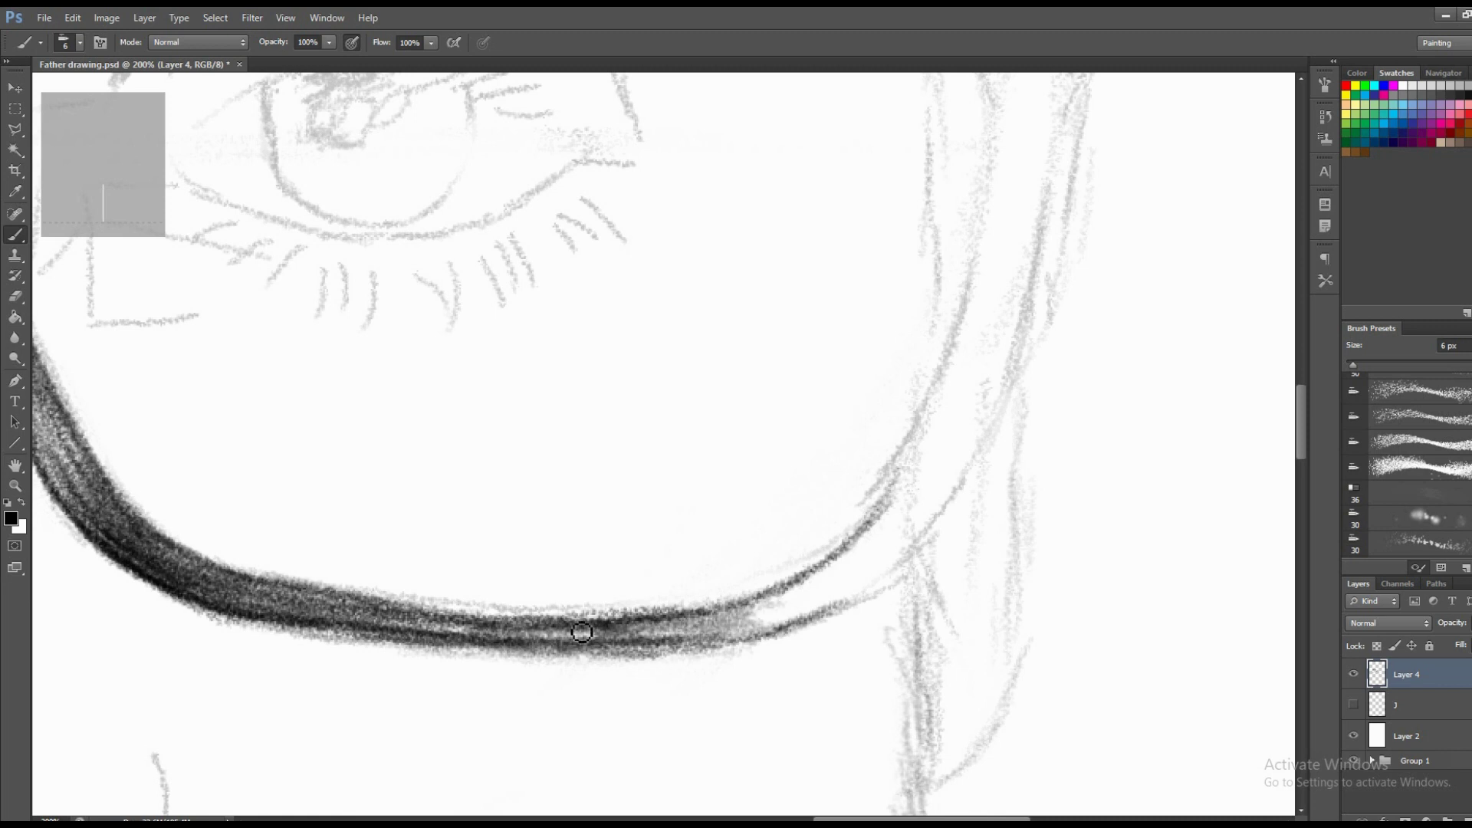
{"action": "mouse_move", "coordinate": [432, 614]}
{"action": "left_mouse_down"}
{"action": "mouse_move", "coordinate": [778, 594]}
{"action": "mouse_move", "coordinate": [855, 529]}
{"action": "left_mouse_up"}
{"action": "mouse_move", "coordinate": [752, 607]}
{"action": "left_mouse_down"}
{"action": "mouse_move", "coordinate": [723, 624]}
{"action": "mouse_move", "coordinate": [485, 634]}
{"action": "mouse_move", "coordinate": [388, 618]}
{"action": "mouse_move", "coordinate": [513, 641]}
{"action": "mouse_move", "coordinate": [720, 647]}
{"action": "mouse_move", "coordinate": [782, 600]}
{"action": "mouse_move", "coordinate": [766, 618]}
{"action": "mouse_move", "coordinate": [782, 624]}
{"action": "mouse_move", "coordinate": [564, 661]}
{"action": "mouse_move", "coordinate": [874, 597]}
{"action": "mouse_move", "coordinate": [920, 531]}
{"action": "left_mouse_up"}
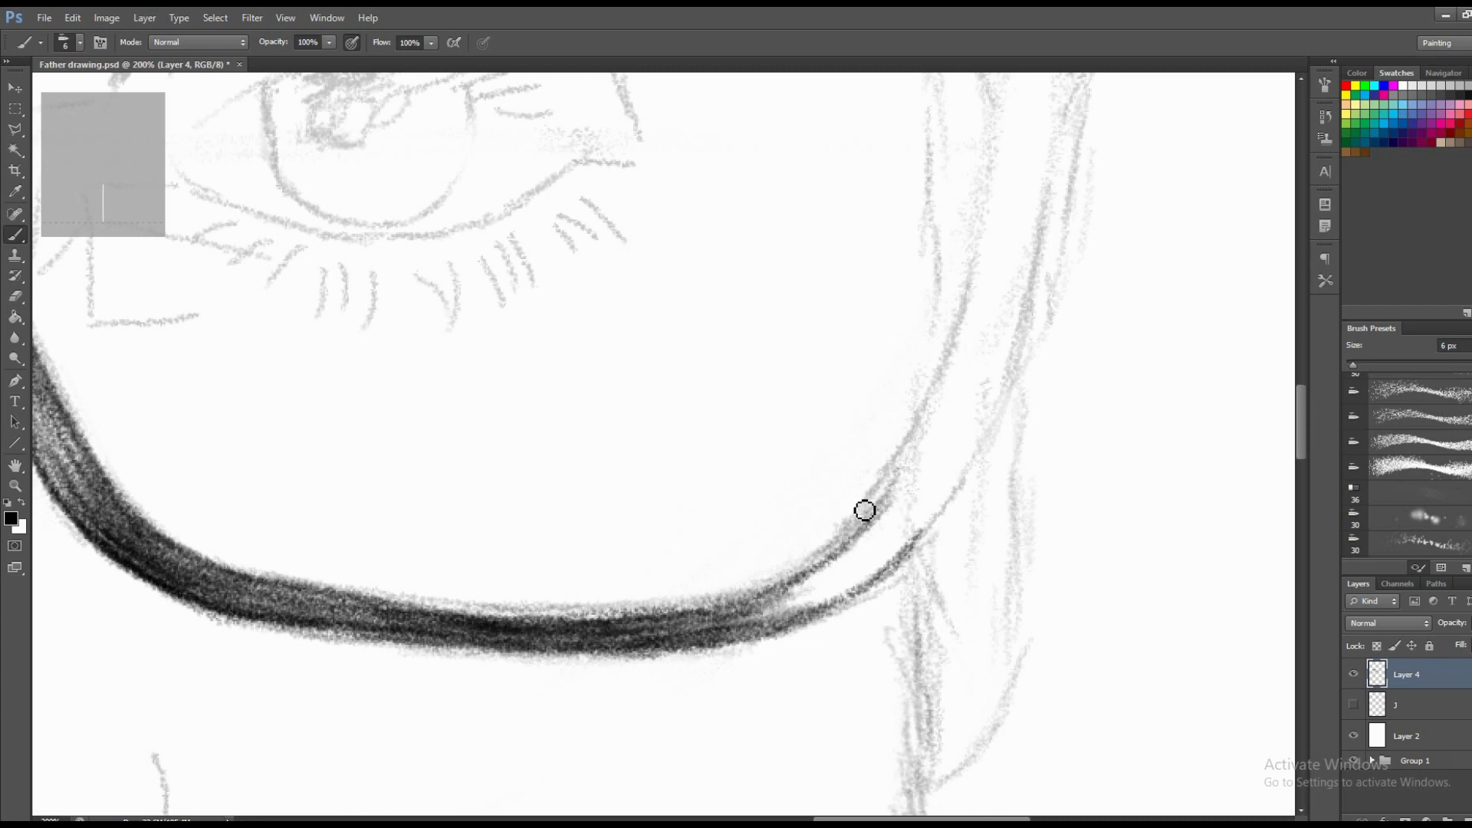
{"action": "mouse_move", "coordinate": [974, 457]}
{"action": "left_mouse_down"}
{"action": "mouse_move", "coordinate": [927, 532]}
{"action": "mouse_move", "coordinate": [966, 496]}
{"action": "mouse_move", "coordinate": [820, 571]}
{"action": "mouse_move", "coordinate": [759, 632]}
{"action": "mouse_move", "coordinate": [869, 573]}
{"action": "mouse_move", "coordinate": [950, 488]}
{"action": "mouse_move", "coordinate": [828, 610]}
{"action": "mouse_move", "coordinate": [868, 599]}
{"action": "mouse_move", "coordinate": [939, 476]}
{"action": "mouse_move", "coordinate": [864, 598]}
{"action": "left_mouse_up"}
Zoom in on the right eye and set the pencil brush to 3 px.
{"action": "key", "text": "z"}
{"action": "key", "text": "ctrl+minus"}
{"action": "key", "text": "ctrl+minus"}
{"action": "key", "text": "ctrl+minus"}
{"action": "key", "text": "ctrl+minus"}
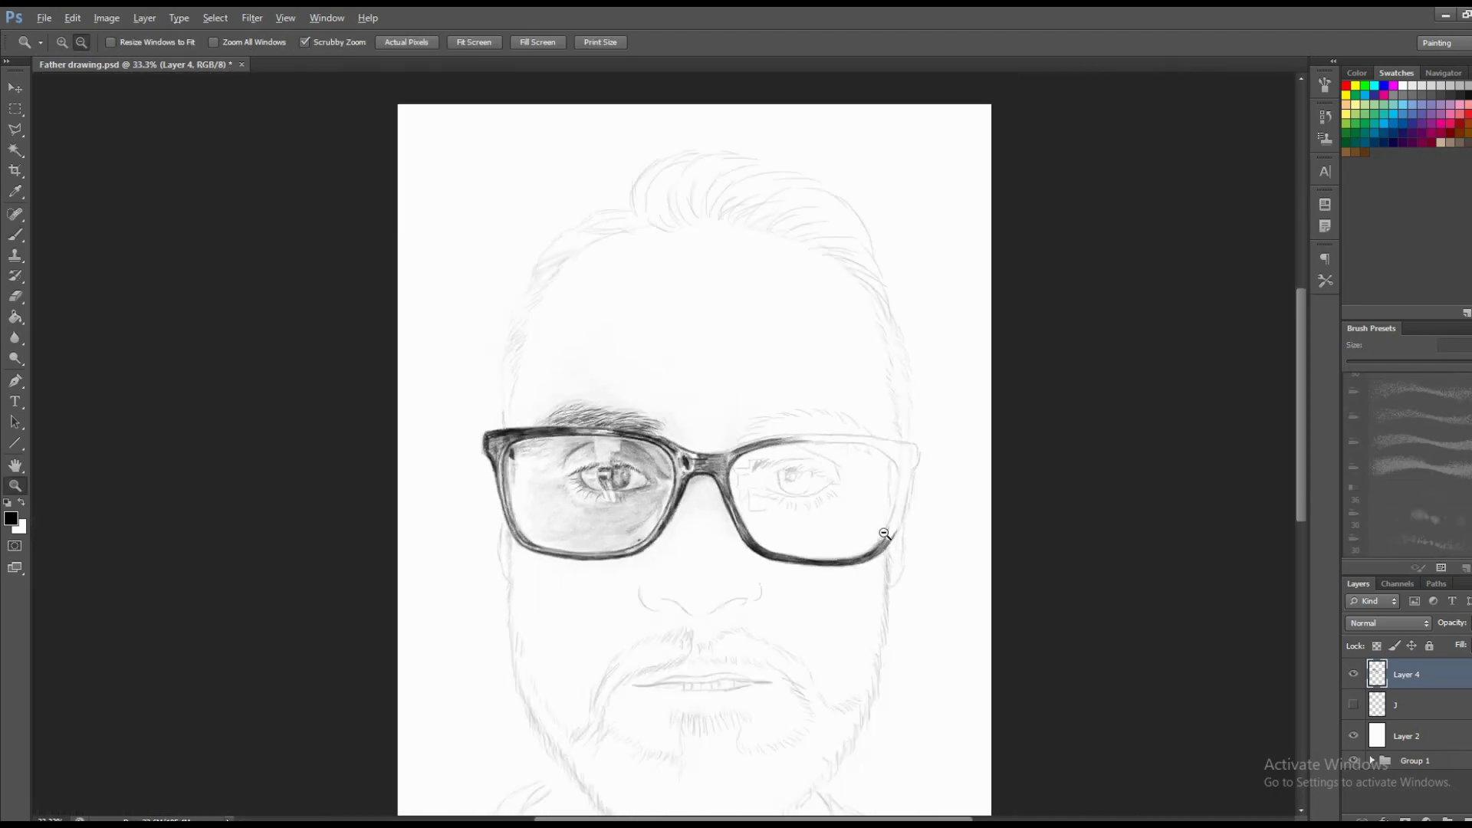
{"action": "left_click", "coordinate": [885, 534]}
{"action": "left_click", "coordinate": [885, 534]}
{"action": "left_click", "coordinate": [843, 498]}
{"action": "left_click", "coordinate": [767, 460]}
{"action": "mouse_move", "coordinate": [576, 352]}
{"action": "left_mouse_down"}
{"action": "mouse_move", "coordinate": [642, 421]}
{"action": "mouse_move", "coordinate": [633, 438]}
{"action": "left_mouse_up"}
{"action": "key", "text": "b"}
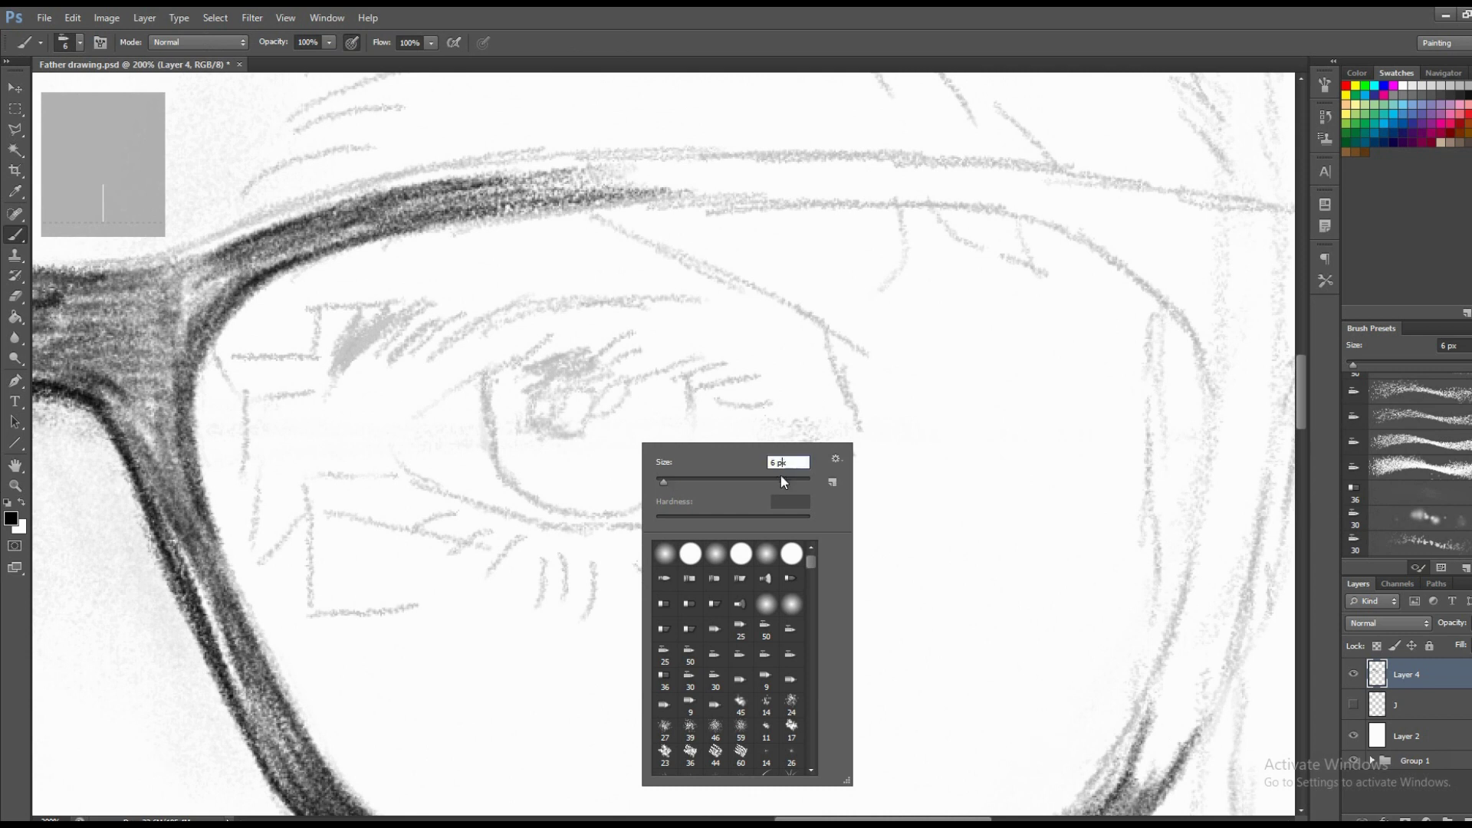
{"action": "type", "text": "3"}
{"action": "key", "text": "Return"}
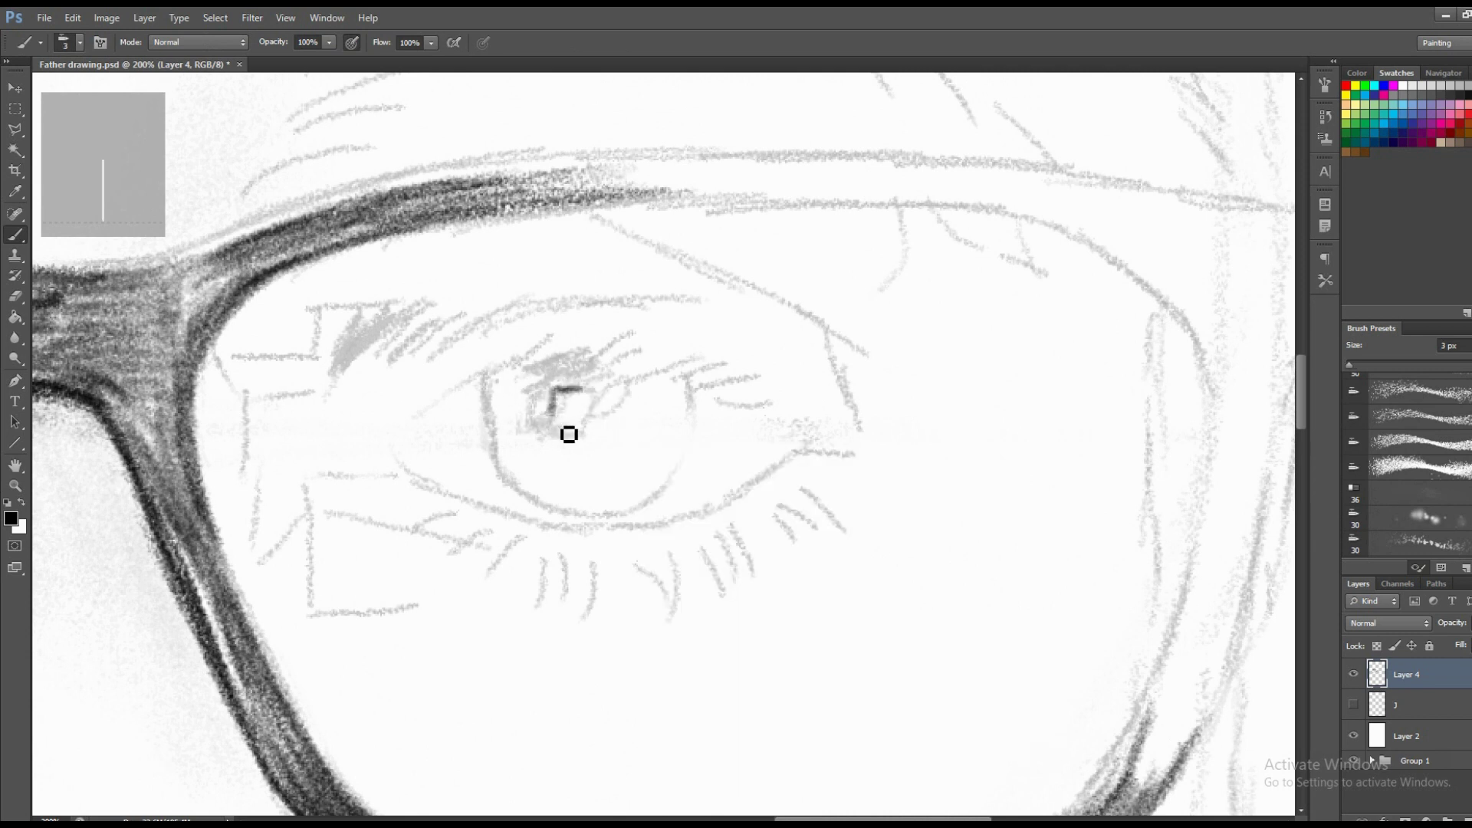
Close and shade the pupil outline, extend the dark upper lash line, and sketch the iris highlight.
{"action": "left_click_drag", "start_coordinate": [581, 389], "coordinate": [583, 414]}
{"action": "left_click_drag", "start_coordinate": [565, 400], "coordinate": [570, 444]}
{"action": "mouse_move", "coordinate": [608, 354]}
{"action": "left_mouse_down"}
{"action": "mouse_move", "coordinate": [562, 384]}
{"action": "mouse_move", "coordinate": [503, 371]}
{"action": "mouse_move", "coordinate": [453, 411]}
{"action": "mouse_move", "coordinate": [463, 395]}
{"action": "mouse_move", "coordinate": [441, 414]}
{"action": "mouse_move", "coordinate": [424, 404]}
{"action": "left_mouse_up"}
{"action": "mouse_move", "coordinate": [617, 370]}
{"action": "left_mouse_down"}
{"action": "mouse_move", "coordinate": [726, 364]}
{"action": "mouse_move", "coordinate": [714, 389]}
{"action": "mouse_move", "coordinate": [770, 387]}
{"action": "mouse_move", "coordinate": [749, 401]}
{"action": "mouse_move", "coordinate": [789, 403]}
{"action": "mouse_move", "coordinate": [775, 404]}
{"action": "mouse_move", "coordinate": [821, 443]}
{"action": "mouse_move", "coordinate": [818, 421]}
{"action": "mouse_move", "coordinate": [687, 370]}
{"action": "mouse_move", "coordinate": [742, 378]}
{"action": "left_mouse_up"}
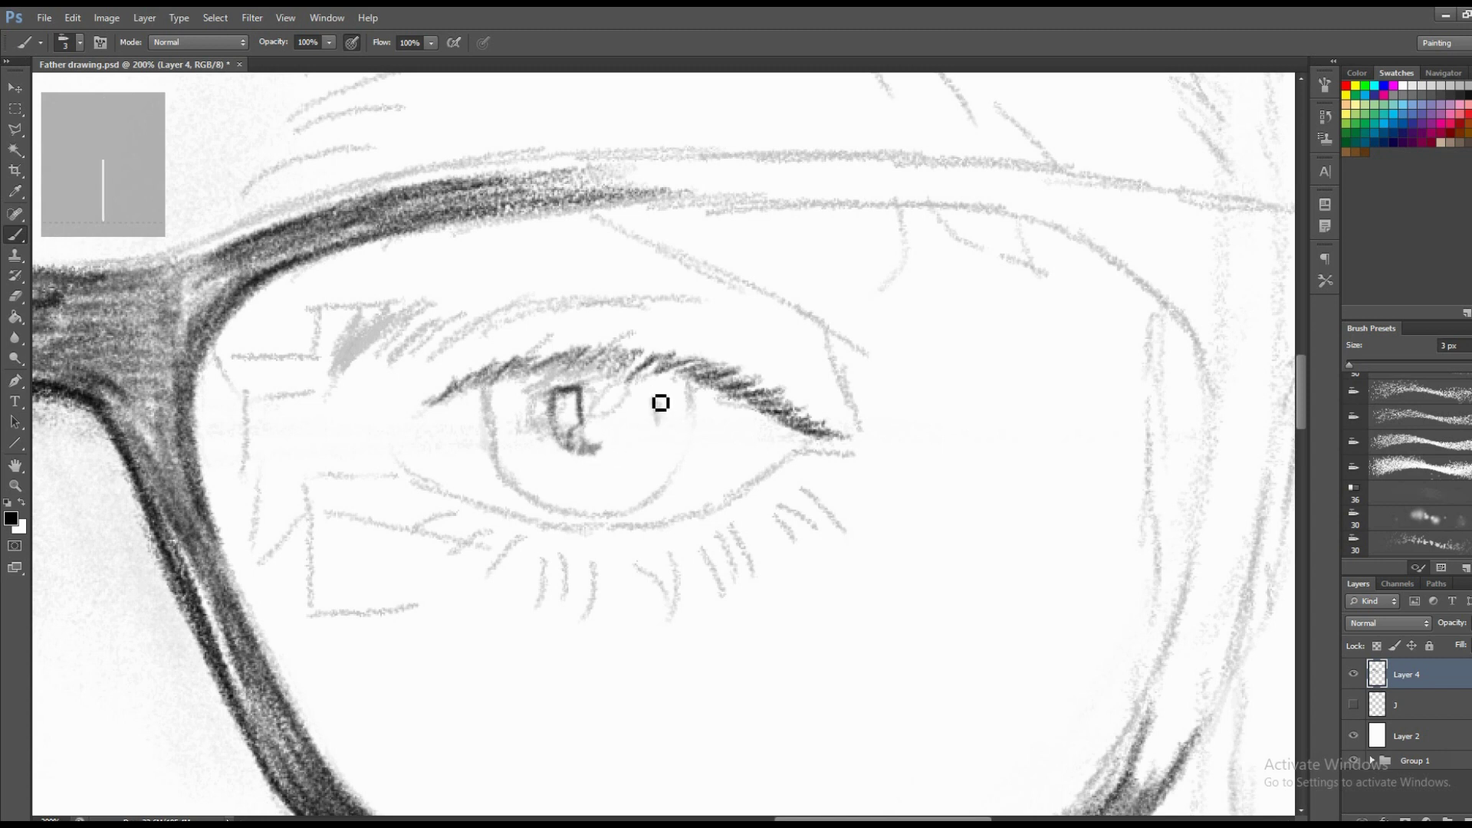
{"action": "left_click_drag", "start_coordinate": [631, 430], "coordinate": [651, 402]}
{"action": "mouse_move", "coordinate": [635, 383]}
{"action": "left_mouse_down"}
{"action": "mouse_move", "coordinate": [657, 397]}
{"action": "mouse_move", "coordinate": [646, 409]}
{"action": "left_mouse_up"}
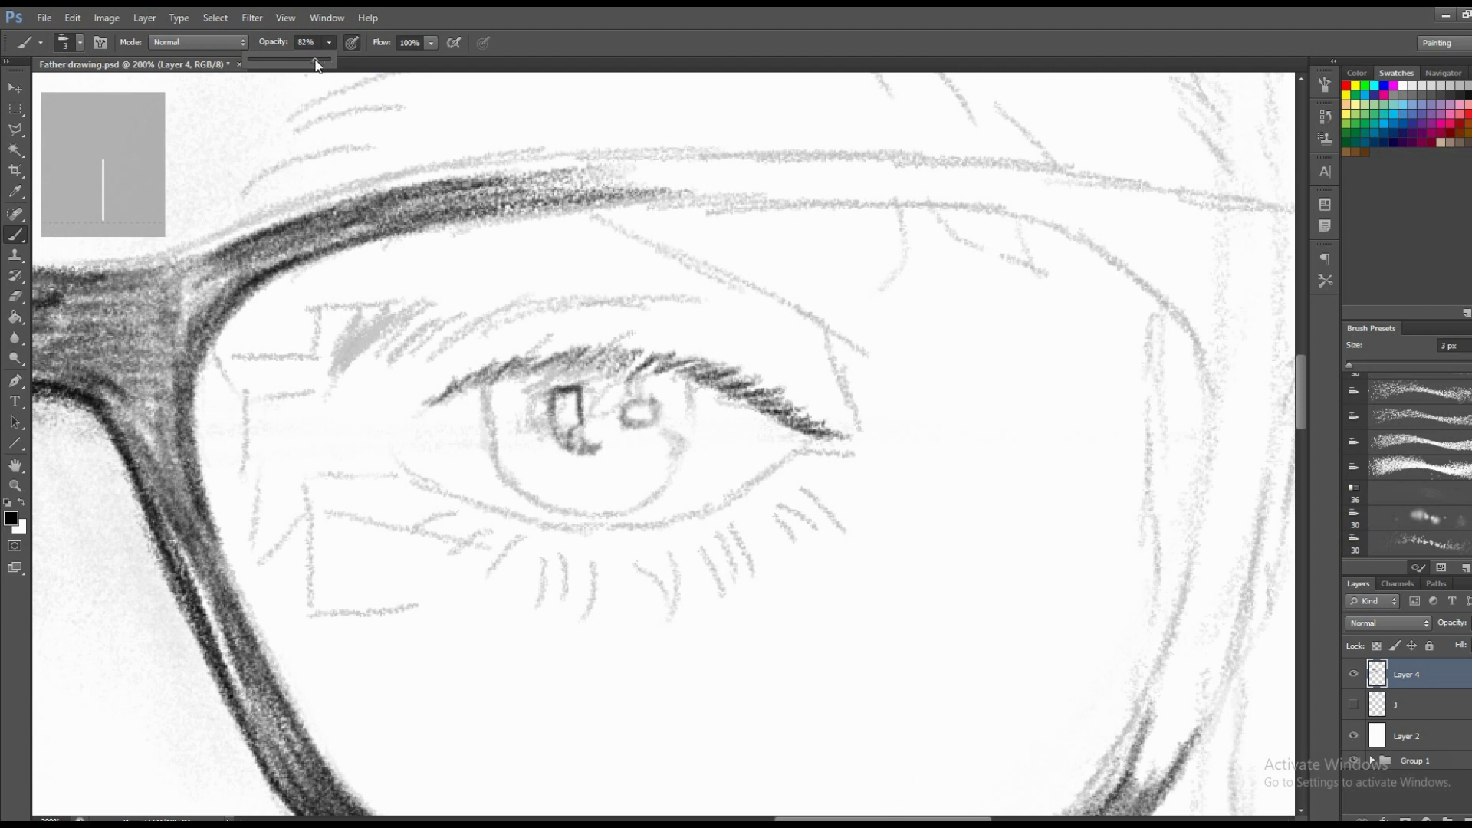
At 75% brush opacity, shade the iris's upper-left, lower-left and upper-right areas.
{"action": "left_click", "coordinate": [604, 469]}
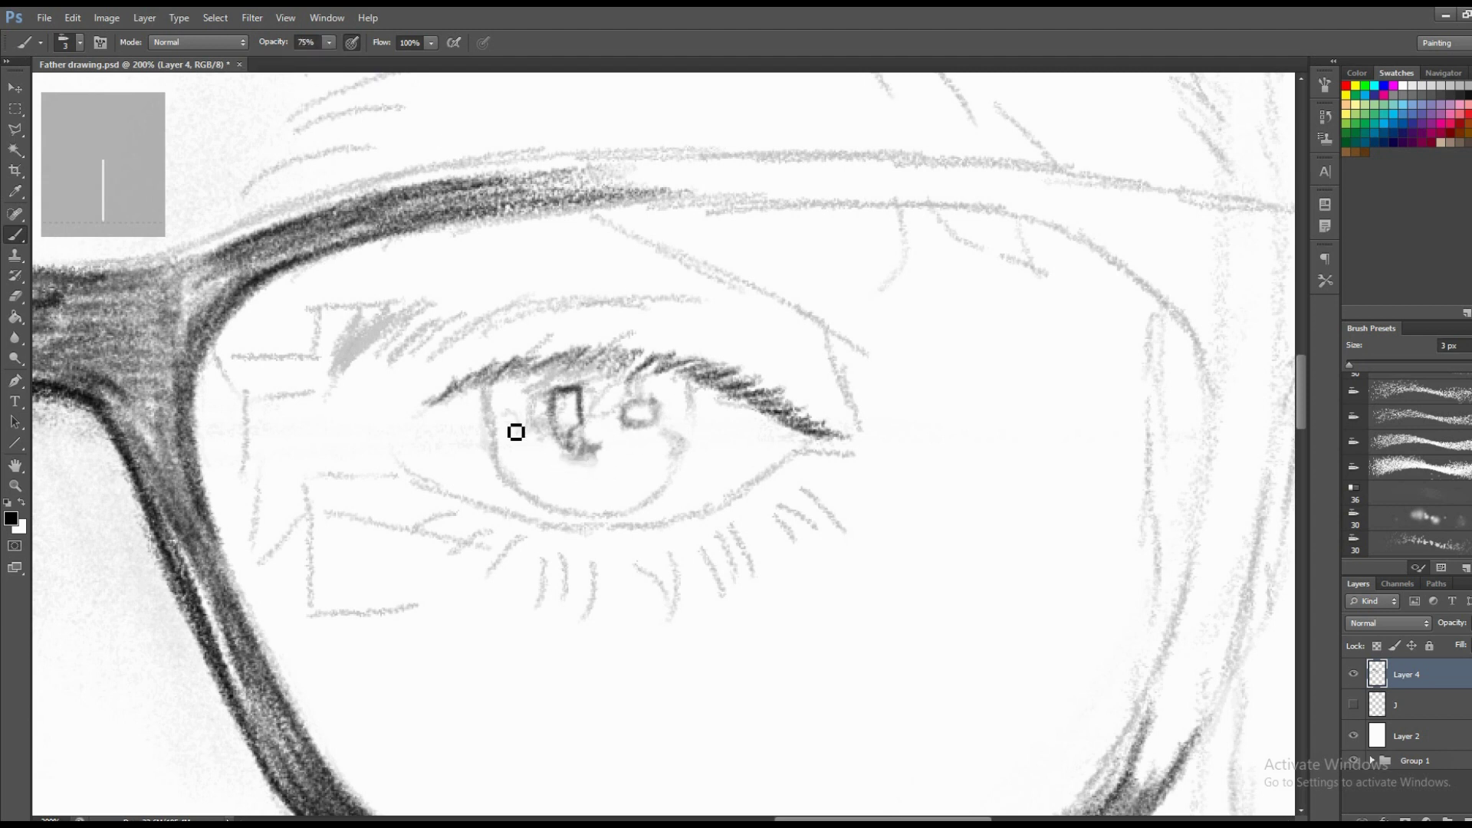
{"action": "mouse_move", "coordinate": [509, 412]}
{"action": "left_mouse_down"}
{"action": "mouse_move", "coordinate": [545, 404]}
{"action": "mouse_move", "coordinate": [526, 388]}
{"action": "mouse_move", "coordinate": [509, 418]}
{"action": "mouse_move", "coordinate": [538, 387]}
{"action": "mouse_move", "coordinate": [545, 414]}
{"action": "mouse_move", "coordinate": [560, 405]}
{"action": "mouse_move", "coordinate": [520, 499]}
{"action": "left_mouse_up"}
{"action": "left_click_drag", "start_coordinate": [505, 428], "coordinate": [502, 404]}
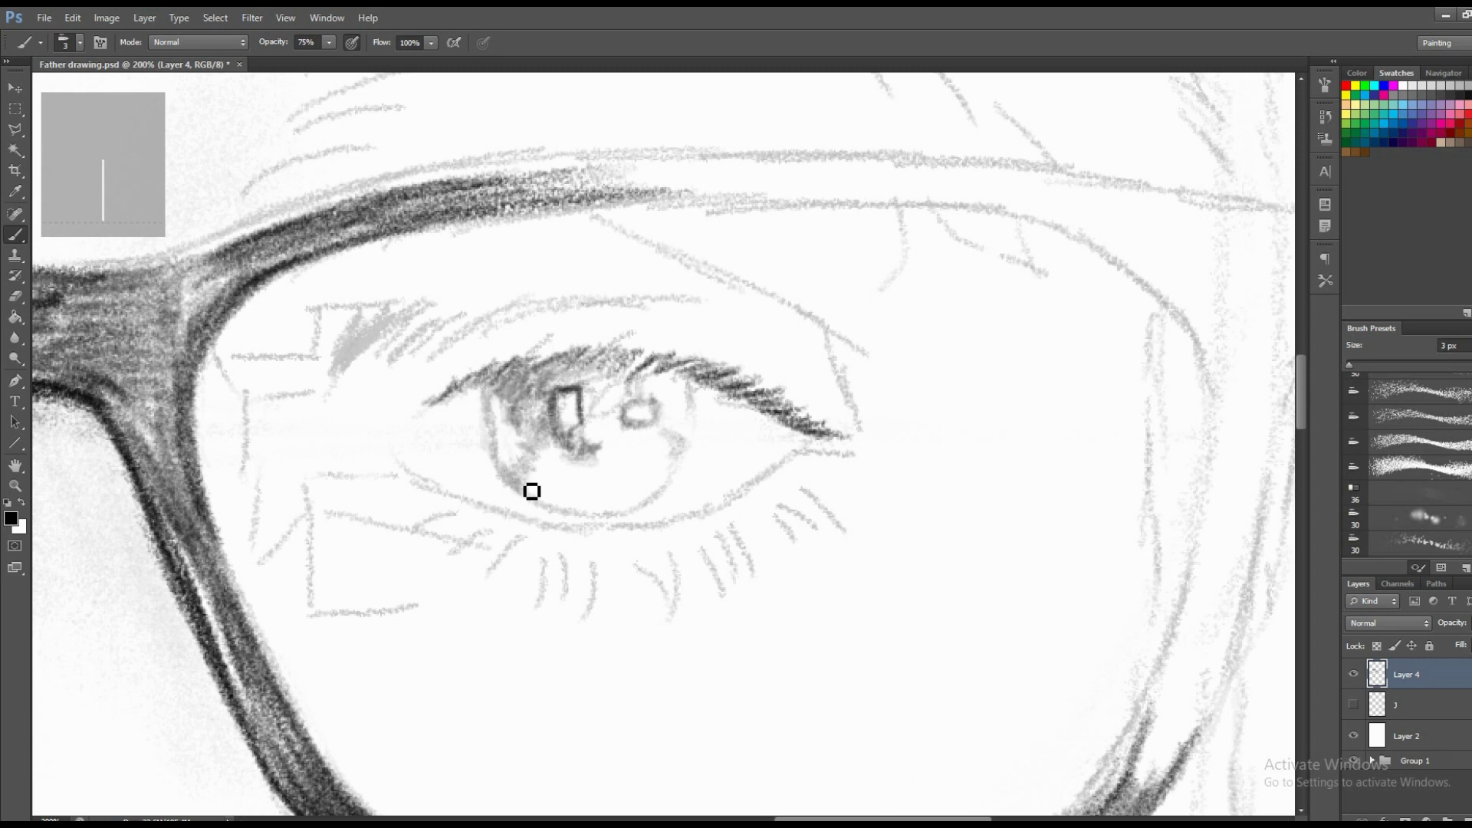
{"action": "mouse_move", "coordinate": [532, 492]}
{"action": "left_mouse_down"}
{"action": "mouse_move", "coordinate": [565, 502]}
{"action": "mouse_move", "coordinate": [539, 499]}
{"action": "mouse_move", "coordinate": [555, 463]}
{"action": "mouse_move", "coordinate": [526, 457]}
{"action": "mouse_move", "coordinate": [531, 431]}
{"action": "left_mouse_up"}
{"action": "mouse_move", "coordinate": [621, 381]}
{"action": "left_mouse_down"}
{"action": "mouse_move", "coordinate": [624, 421]}
{"action": "mouse_move", "coordinate": [591, 430]}
{"action": "mouse_move", "coordinate": [600, 456]}
{"action": "mouse_move", "coordinate": [641, 437]}
{"action": "mouse_move", "coordinate": [618, 427]}
{"action": "mouse_move", "coordinate": [595, 470]}
{"action": "mouse_move", "coordinate": [660, 456]}
{"action": "mouse_move", "coordinate": [657, 493]}
{"action": "mouse_move", "coordinate": [595, 519]}
{"action": "mouse_move", "coordinate": [624, 505]}
{"action": "mouse_move", "coordinate": [598, 477]}
{"action": "mouse_move", "coordinate": [542, 470]}
{"action": "mouse_move", "coordinate": [614, 470]}
{"action": "mouse_move", "coordinate": [541, 469]}
{"action": "mouse_move", "coordinate": [552, 480]}
{"action": "mouse_move", "coordinate": [582, 457]}
{"action": "mouse_move", "coordinate": [630, 476]}
{"action": "mouse_move", "coordinate": [628, 516]}
{"action": "mouse_move", "coordinate": [589, 503]}
{"action": "mouse_move", "coordinate": [674, 493]}
{"action": "mouse_move", "coordinate": [683, 437]}
{"action": "mouse_move", "coordinate": [670, 436]}
{"action": "mouse_move", "coordinate": [690, 411]}
{"action": "mouse_move", "coordinate": [670, 417]}
{"action": "mouse_move", "coordinate": [668, 384]}
{"action": "mouse_move", "coordinate": [628, 411]}
{"action": "mouse_move", "coordinate": [641, 411]}
{"action": "mouse_move", "coordinate": [609, 391]}
{"action": "mouse_move", "coordinate": [598, 414]}
{"action": "mouse_move", "coordinate": [572, 395]}
{"action": "mouse_move", "coordinate": [602, 372]}
{"action": "mouse_move", "coordinate": [622, 396]}
{"action": "mouse_move", "coordinate": [660, 378]}
{"action": "mouse_move", "coordinate": [673, 401]}
{"action": "mouse_move", "coordinate": [683, 388]}
{"action": "mouse_move", "coordinate": [650, 394]}
{"action": "mouse_move", "coordinate": [664, 425]}
{"action": "mouse_move", "coordinate": [575, 453]}
{"action": "mouse_move", "coordinate": [612, 457]}
{"action": "mouse_move", "coordinate": [532, 411]}
{"action": "mouse_move", "coordinate": [549, 437]}
{"action": "mouse_move", "coordinate": [545, 378]}
{"action": "mouse_move", "coordinate": [515, 413]}
{"action": "mouse_move", "coordinate": [486, 384]}
{"action": "mouse_move", "coordinate": [526, 414]}
{"action": "mouse_move", "coordinate": [522, 437]}
{"action": "mouse_move", "coordinate": [498, 414]}
{"action": "mouse_move", "coordinate": [532, 466]}
{"action": "mouse_move", "coordinate": [547, 460]}
{"action": "left_mouse_up"}
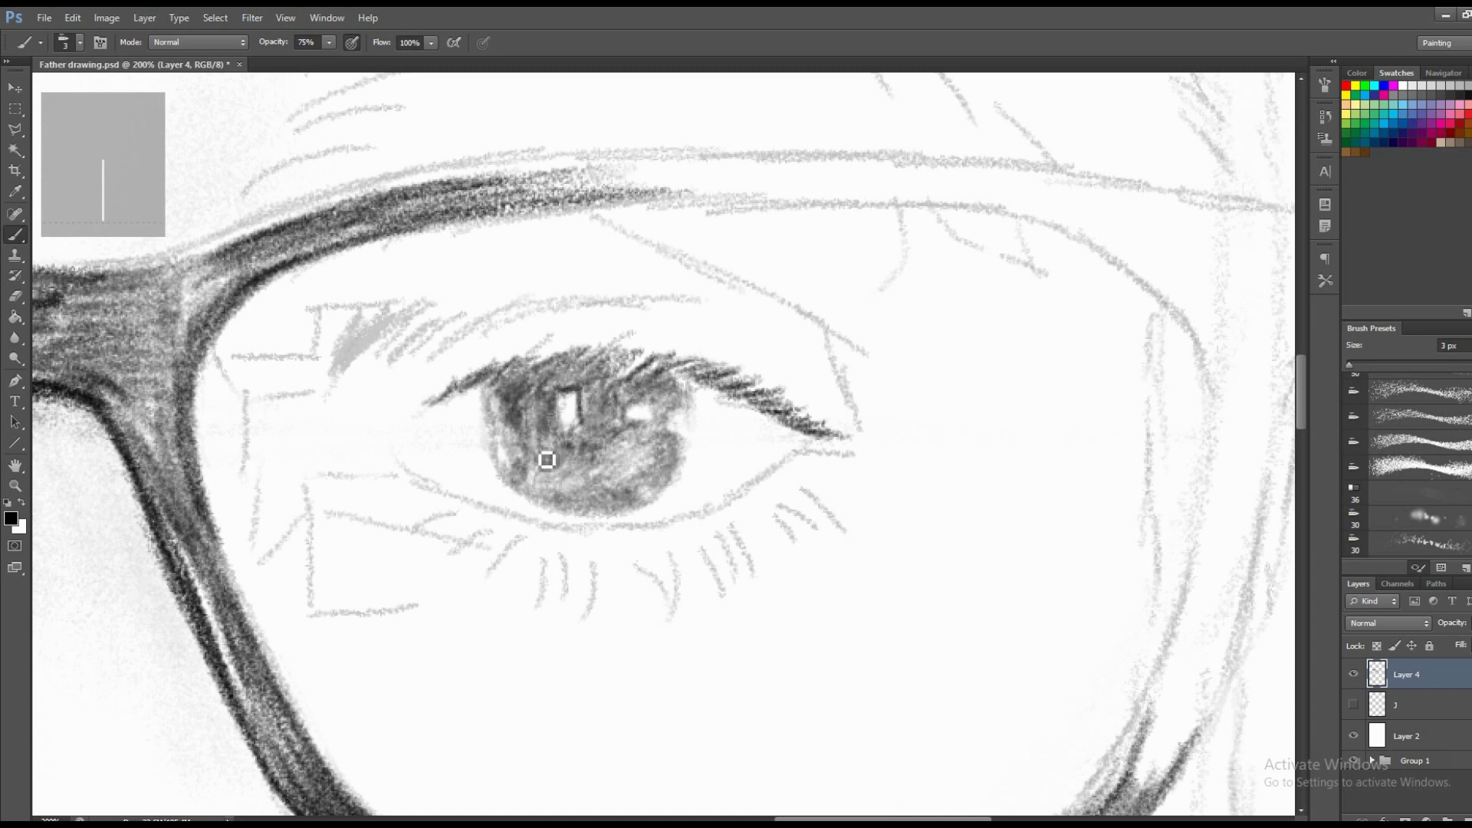
Grey over the right-side iris highlight, darken its lower edge, and extend the lash line inward.
{"action": "left_click_drag", "start_coordinate": [624, 411], "coordinate": [693, 420]}
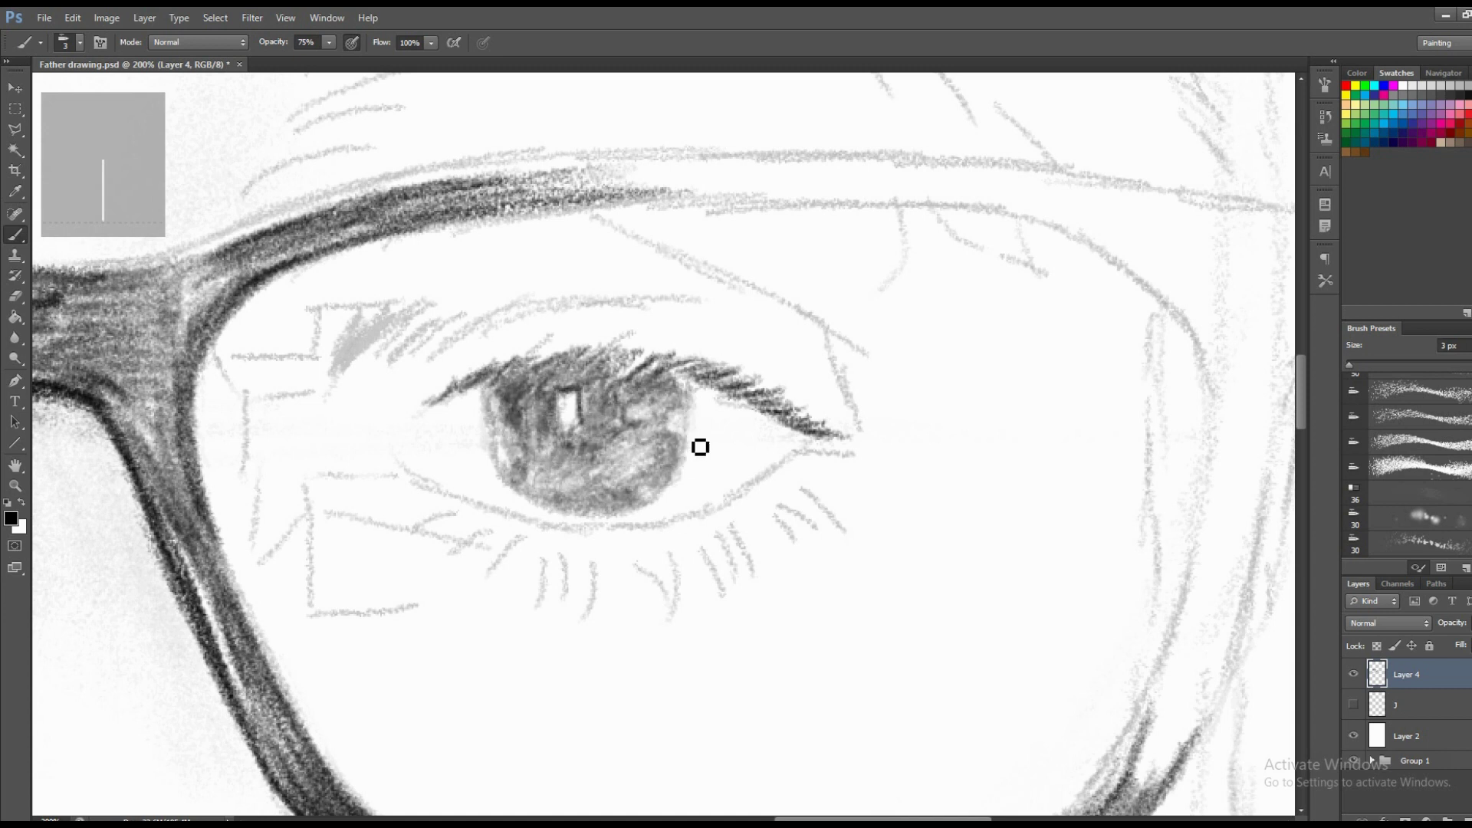
{"action": "mouse_move", "coordinate": [660, 496]}
{"action": "left_mouse_down"}
{"action": "mouse_move", "coordinate": [664, 457]}
{"action": "mouse_move", "coordinate": [634, 463]}
{"action": "mouse_move", "coordinate": [622, 513]}
{"action": "mouse_move", "coordinate": [591, 496]}
{"action": "mouse_move", "coordinate": [582, 427]}
{"action": "mouse_move", "coordinate": [551, 415]}
{"action": "left_mouse_up"}
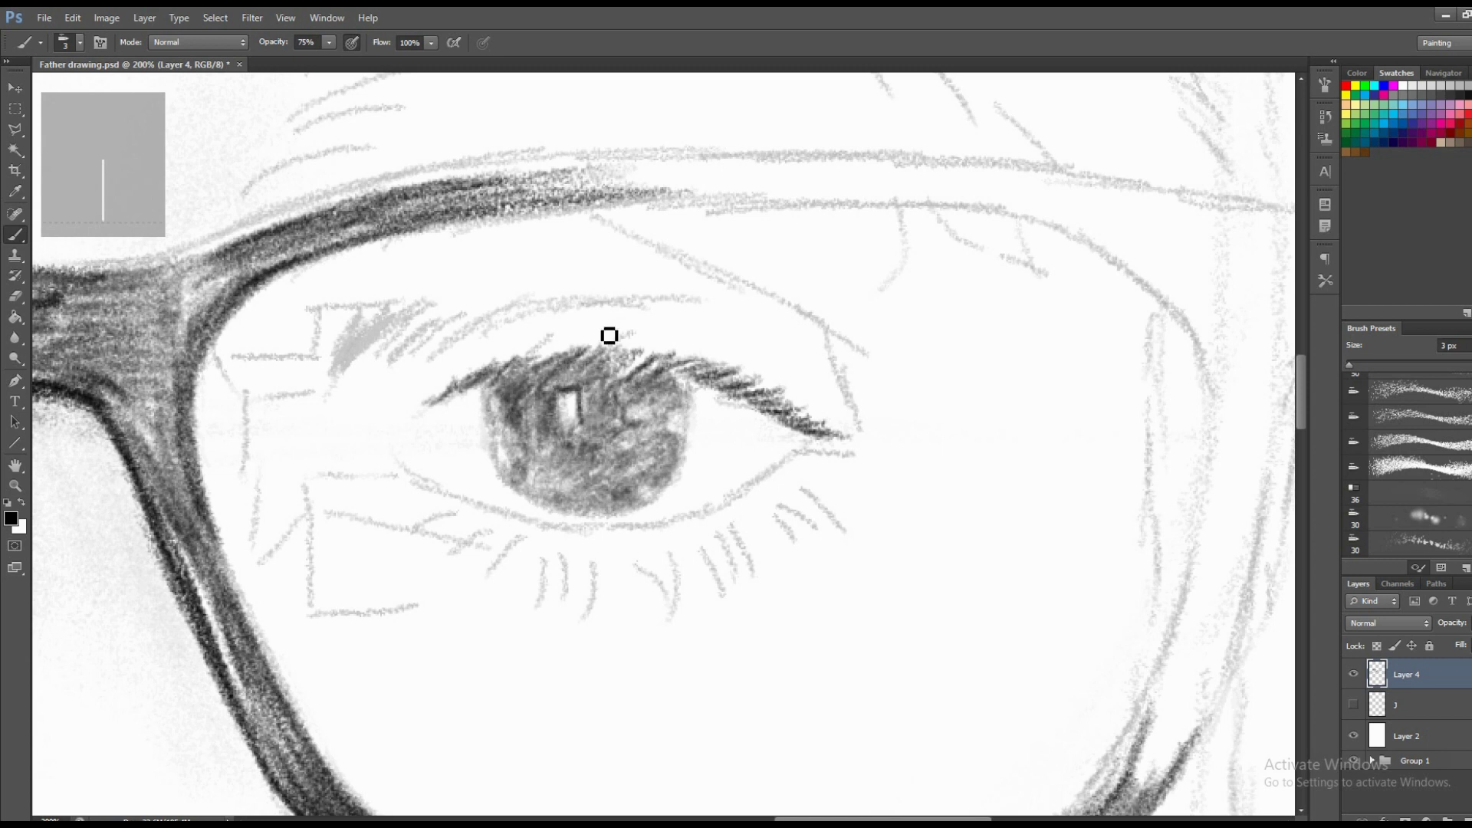
{"action": "mouse_move", "coordinate": [532, 356]}
{"action": "left_mouse_down"}
{"action": "mouse_move", "coordinate": [375, 447]}
{"action": "mouse_move", "coordinate": [444, 401]}
{"action": "mouse_move", "coordinate": [389, 481]}
{"action": "mouse_move", "coordinate": [562, 526]}
{"action": "mouse_move", "coordinate": [426, 489]}
{"action": "mouse_move", "coordinate": [499, 526]}
{"action": "mouse_move", "coordinate": [457, 550]}
{"action": "left_mouse_up"}
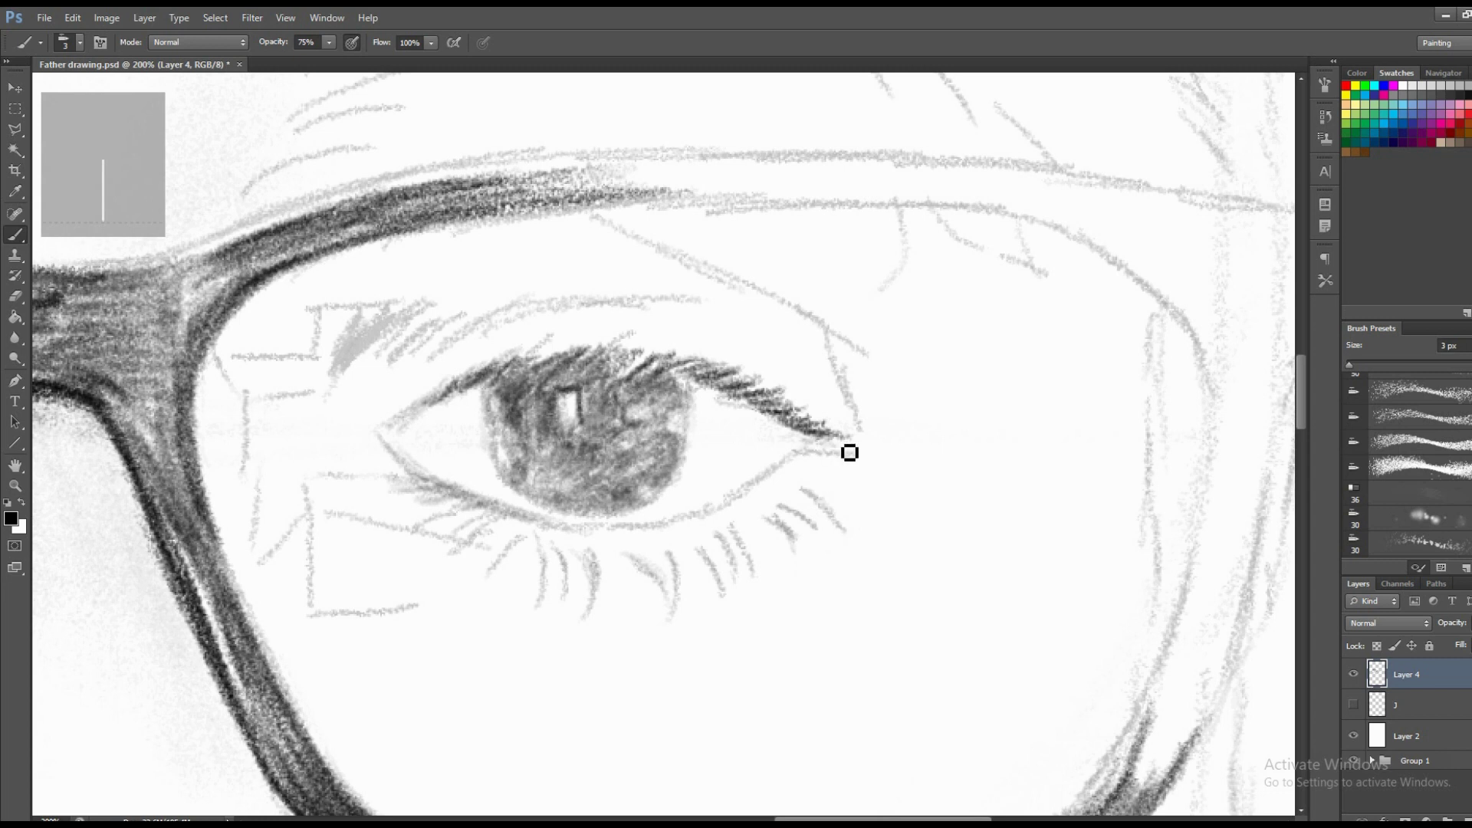
{"action": "mouse_move", "coordinate": [553, 504]}
{"action": "left_mouse_down"}
{"action": "mouse_move", "coordinate": [625, 514]}
{"action": "mouse_move", "coordinate": [647, 486]}
{"action": "mouse_move", "coordinate": [621, 450]}
{"action": "mouse_move", "coordinate": [664, 430]}
{"action": "mouse_move", "coordinate": [664, 414]}
{"action": "mouse_move", "coordinate": [590, 441]}
{"action": "mouse_move", "coordinate": [627, 391]}
{"action": "mouse_move", "coordinate": [545, 450]}
{"action": "mouse_move", "coordinate": [526, 424]}
{"action": "mouse_move", "coordinate": [519, 470]}
{"action": "mouse_move", "coordinate": [566, 510]}
{"action": "left_mouse_up"}
Enlarge the brush to 17 px and add soft grey tone along the lower eyelid.
{"action": "right_click", "coordinate": [630, 465]}
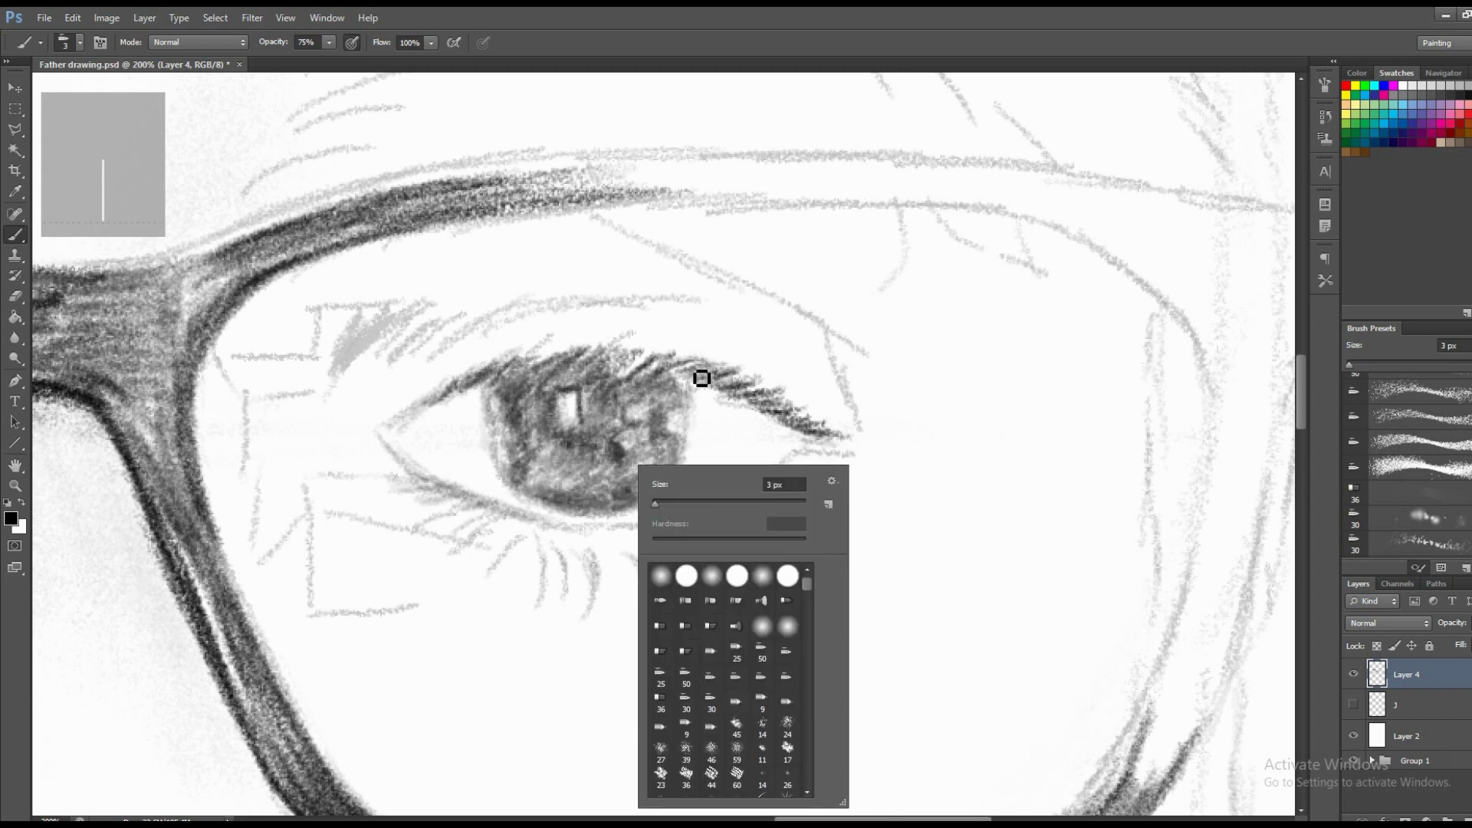
{"action": "left_click", "coordinate": [694, 376]}
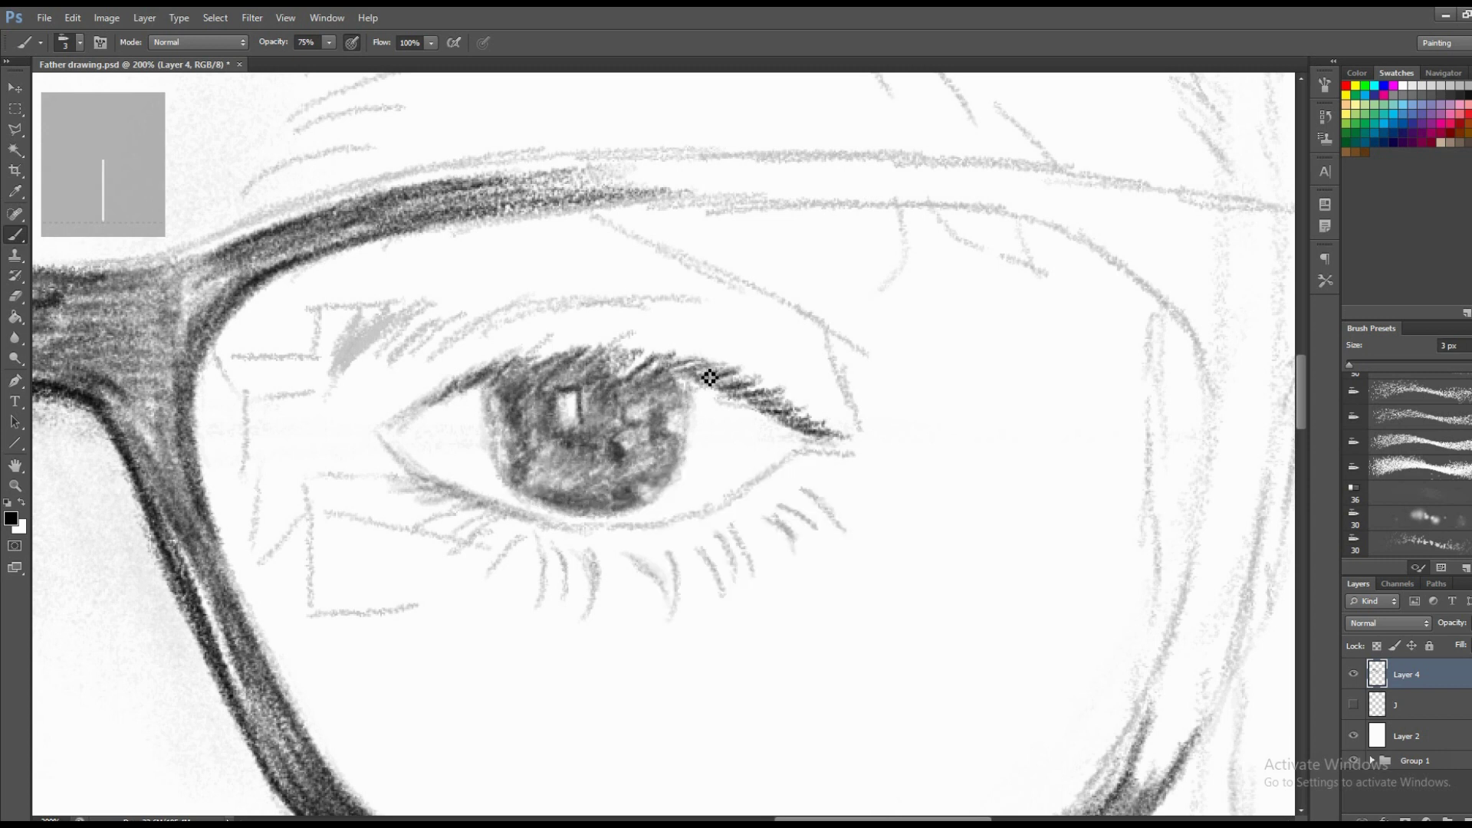
{"action": "right_click", "coordinate": [650, 514]}
{"action": "key", "text": "Return"}
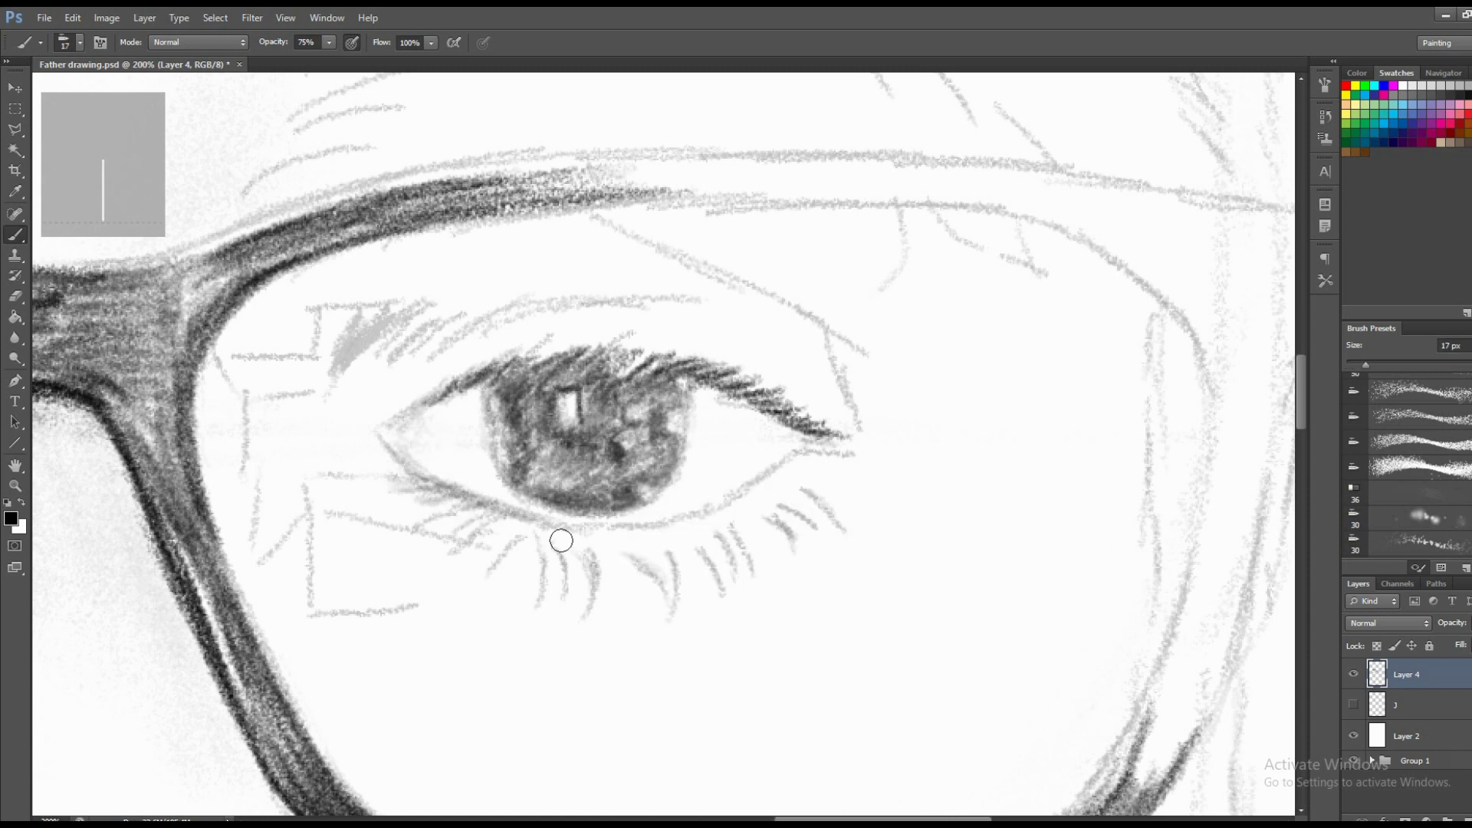
{"action": "left_click_drag", "start_coordinate": [541, 533], "coordinate": [670, 528]}
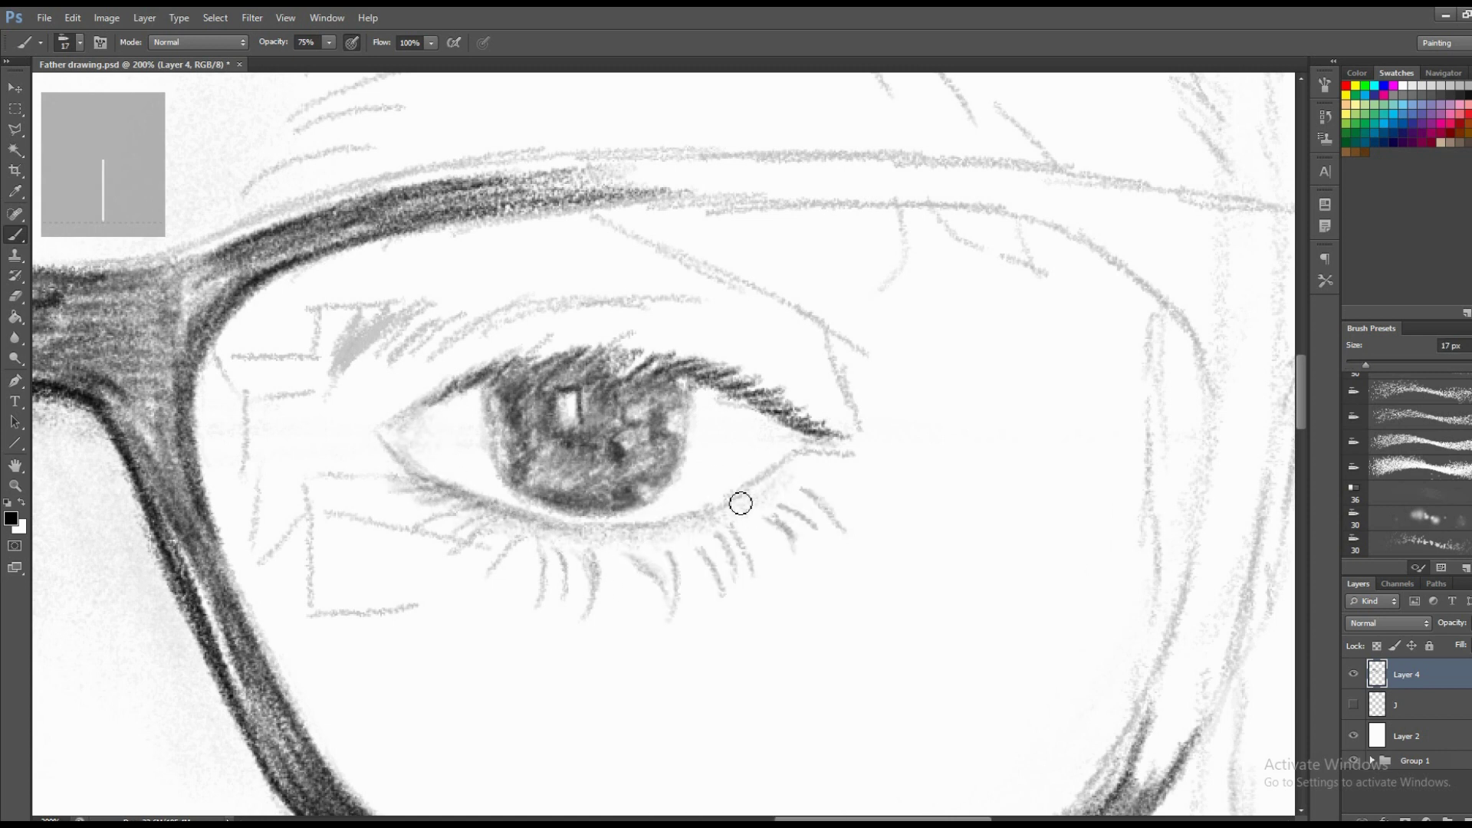
{"action": "key", "text": "e"}
{"action": "key", "text": "b"}
{"action": "left_click_drag", "start_coordinate": [437, 493], "coordinate": [649, 536]}
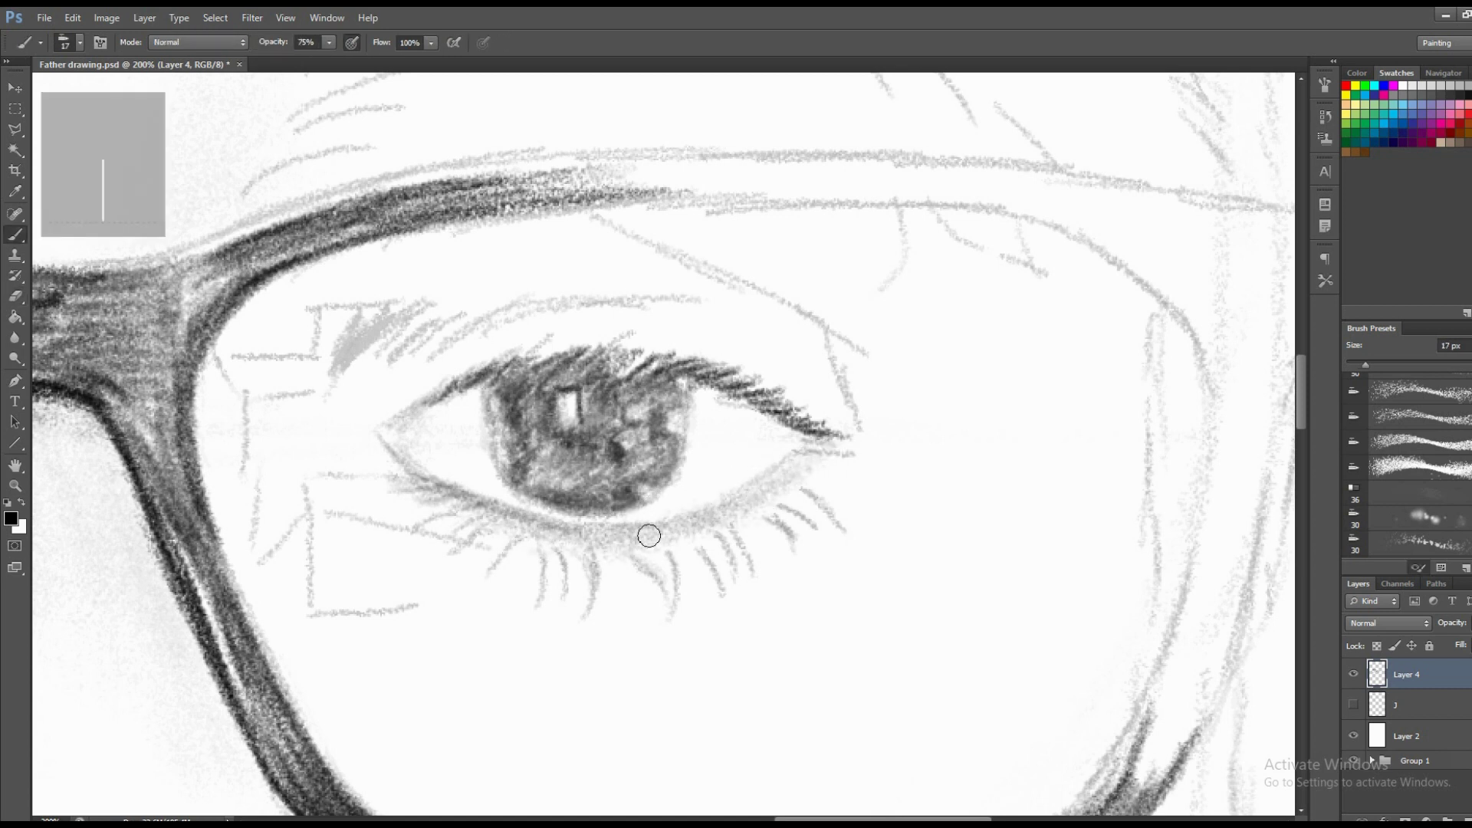
Darken the inner eye corner and the eyelid crease above the eye.
{"action": "mouse_move", "coordinate": [361, 437]}
{"action": "left_mouse_down"}
{"action": "mouse_move", "coordinate": [365, 408]}
{"action": "mouse_move", "coordinate": [470, 385]}
{"action": "mouse_move", "coordinate": [394, 355]}
{"action": "mouse_move", "coordinate": [319, 371]}
{"action": "mouse_move", "coordinate": [337, 360]}
{"action": "mouse_move", "coordinate": [348, 383]}
{"action": "mouse_move", "coordinate": [499, 342]}
{"action": "left_mouse_up"}
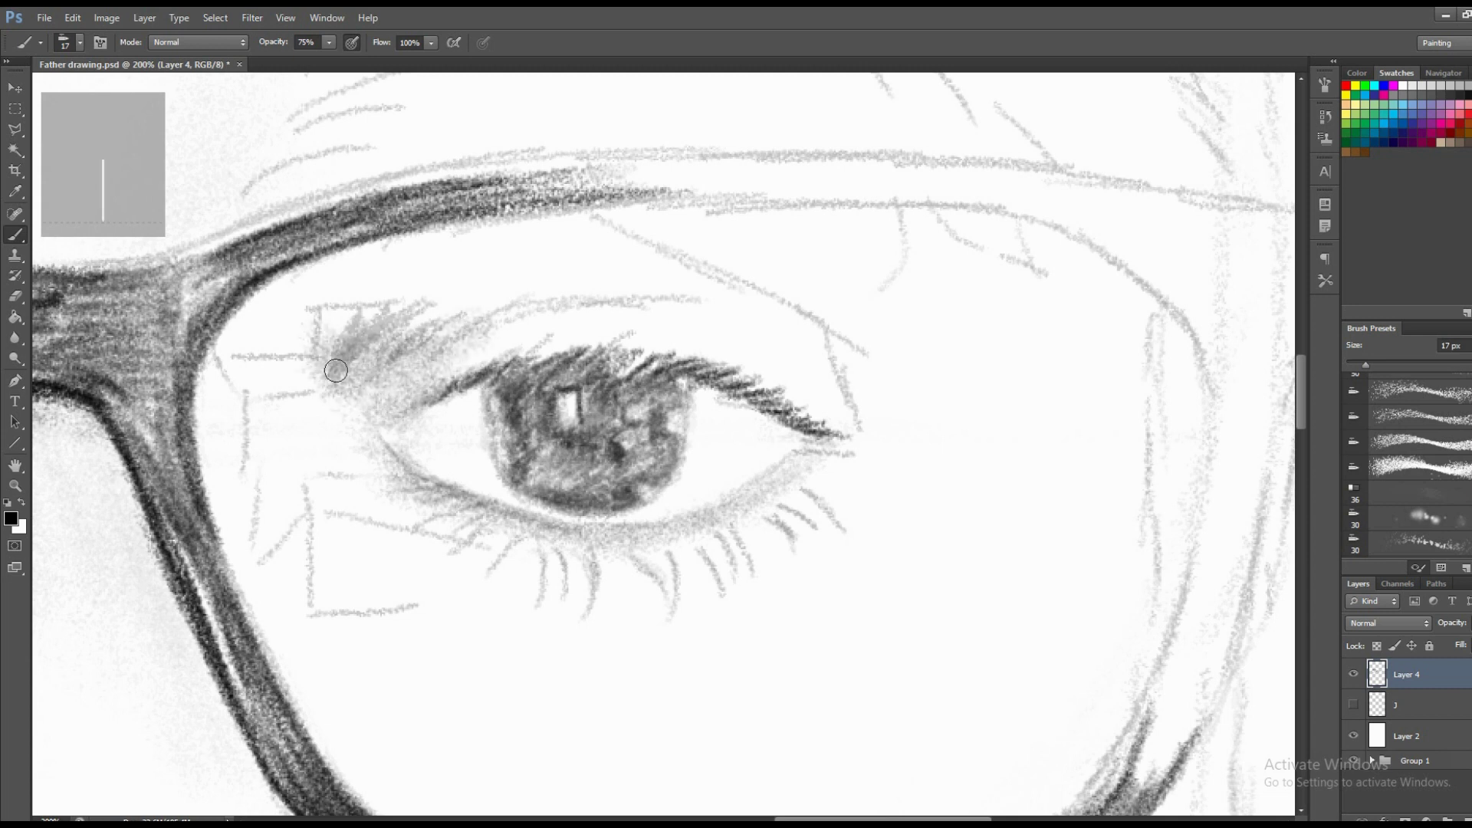
{"action": "mouse_move", "coordinate": [312, 375]}
{"action": "left_mouse_down"}
{"action": "mouse_move", "coordinate": [289, 384]}
{"action": "mouse_move", "coordinate": [315, 375]}
{"action": "mouse_move", "coordinate": [312, 322]}
{"action": "mouse_move", "coordinate": [325, 378]}
{"action": "mouse_move", "coordinate": [435, 374]}
{"action": "mouse_move", "coordinate": [338, 418]}
{"action": "left_mouse_up"}
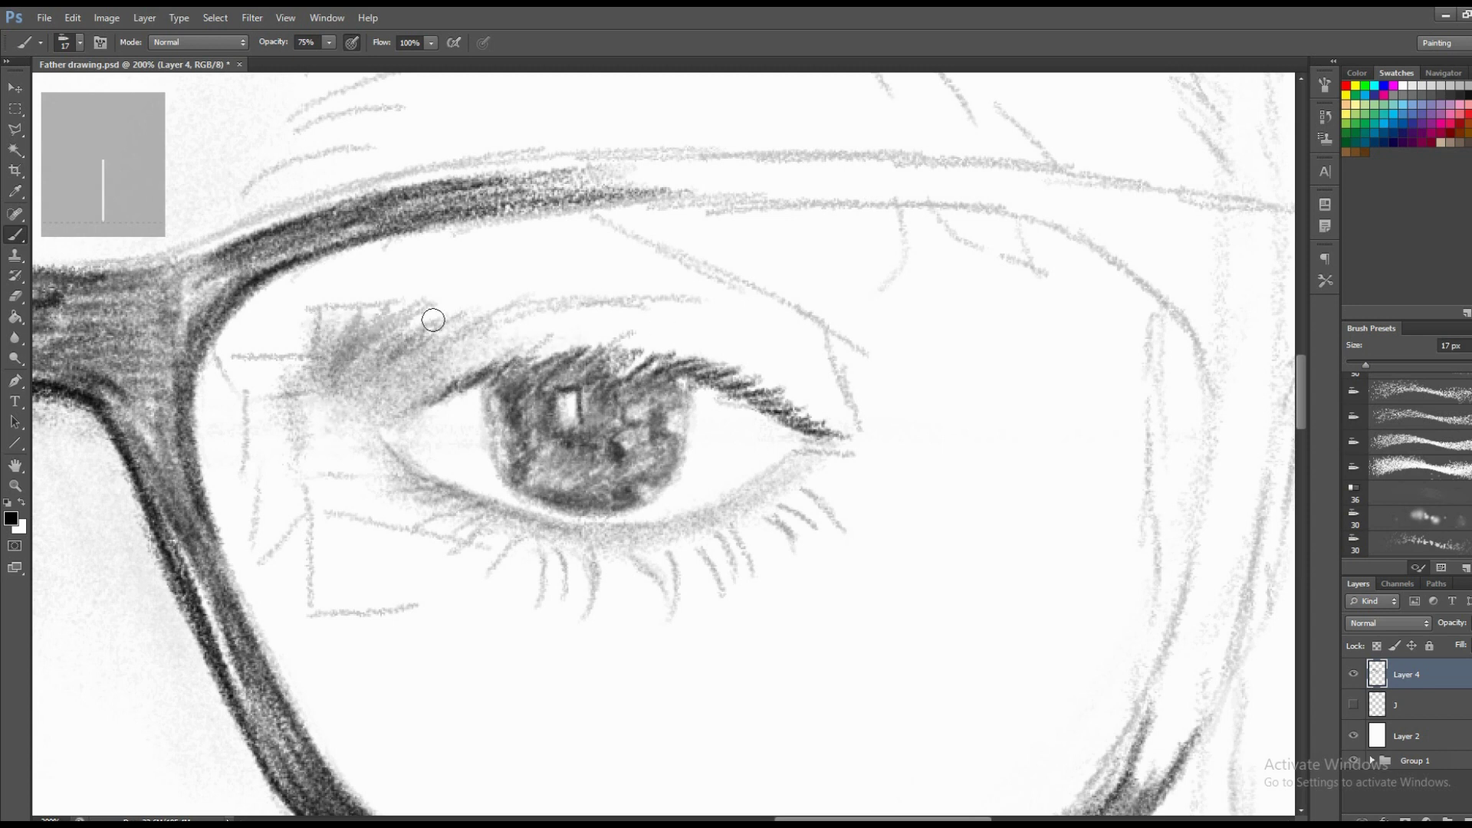
{"action": "left_click_drag", "start_coordinate": [468, 295], "coordinate": [583, 278]}
{"action": "mouse_move", "coordinate": [620, 230]}
{"action": "left_mouse_down"}
{"action": "mouse_move", "coordinate": [634, 263]}
{"action": "mouse_move", "coordinate": [801, 317]}
{"action": "left_mouse_up"}
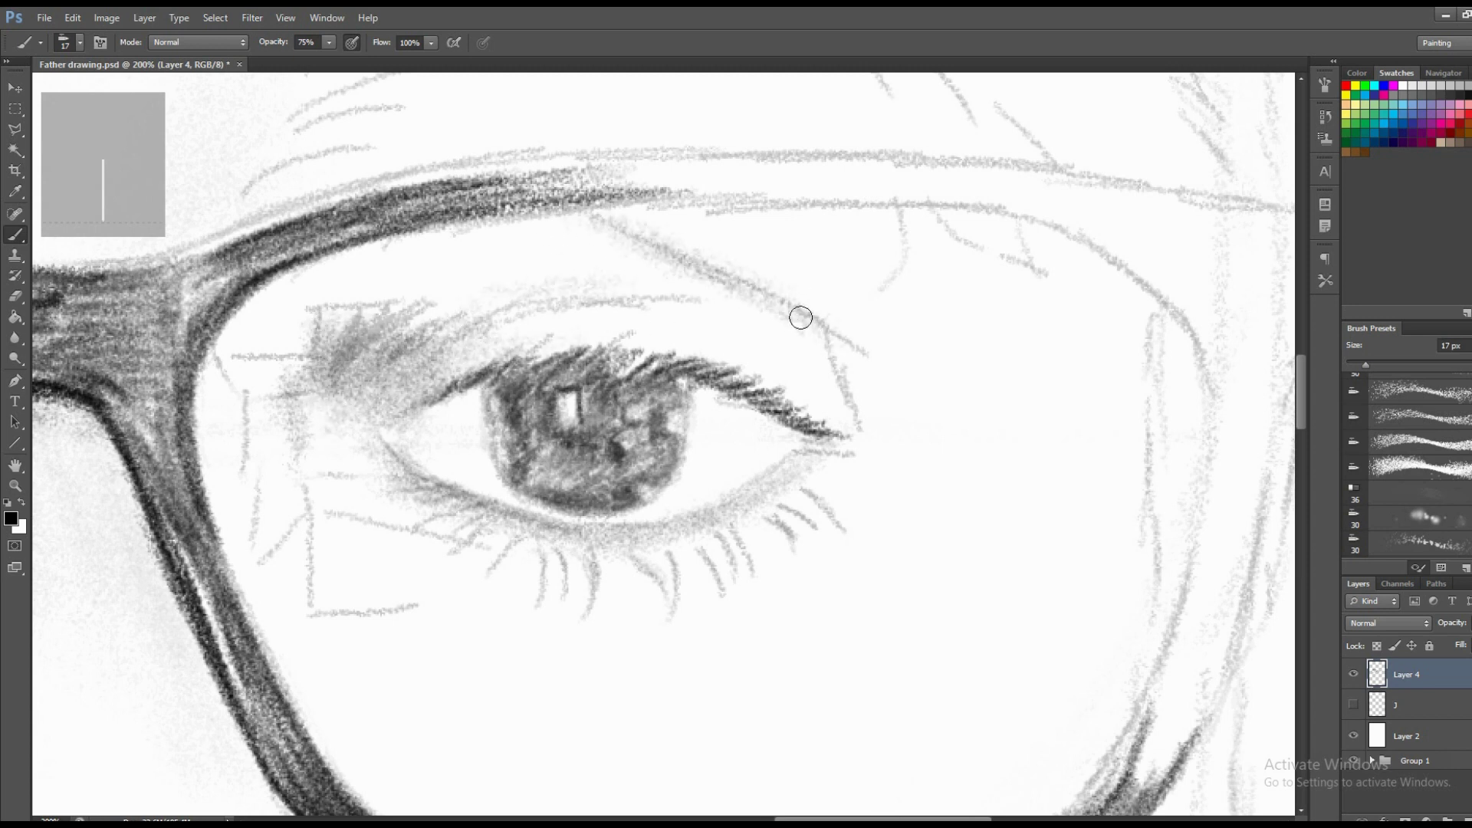
{"action": "mouse_move", "coordinate": [643, 305]}
{"action": "left_mouse_down"}
{"action": "mouse_move", "coordinate": [857, 384]}
{"action": "mouse_move", "coordinate": [817, 365]}
{"action": "left_mouse_up"}
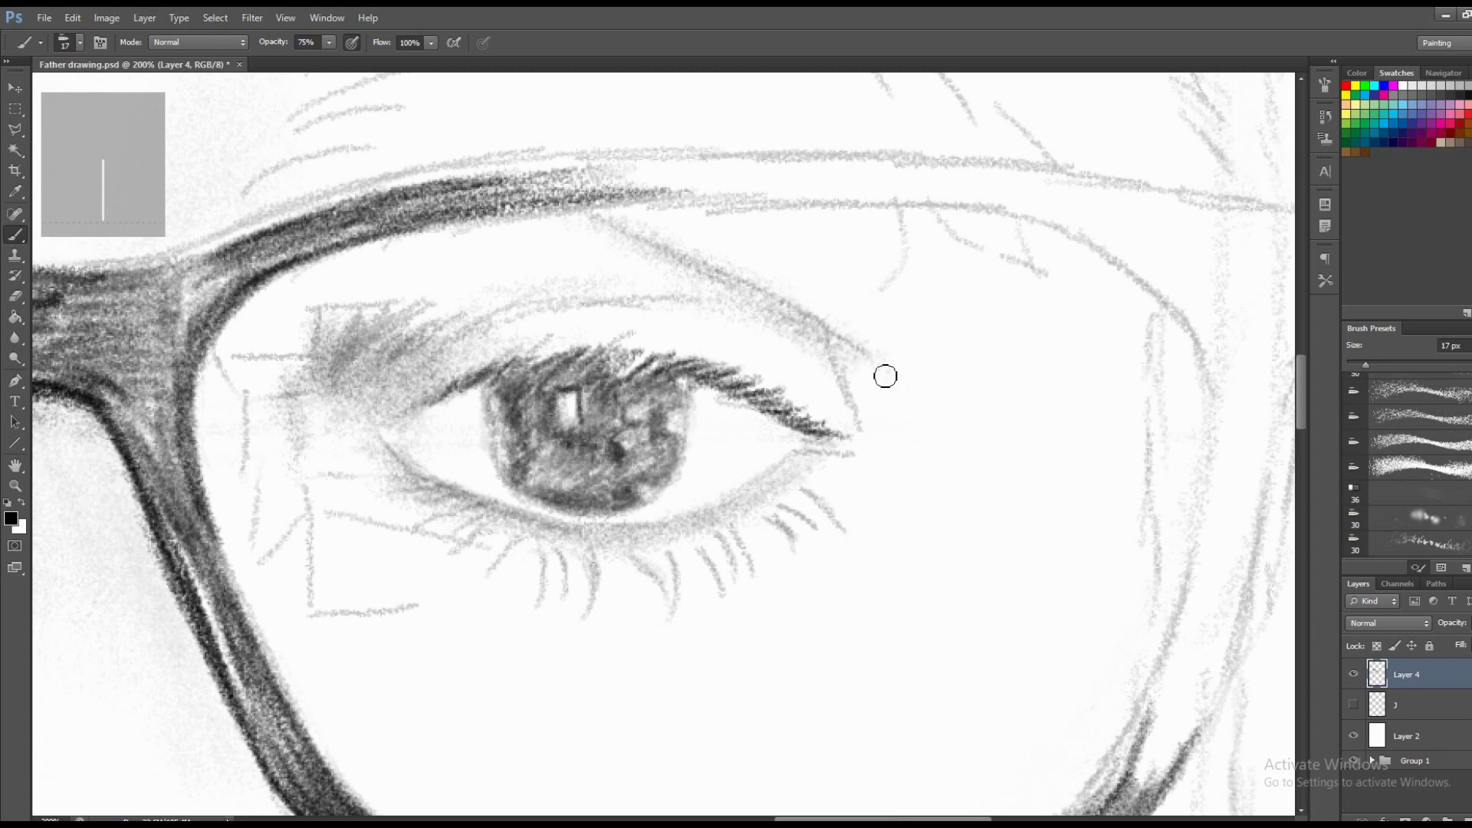
Hatch light tone on the upper lid, shade the eye white, and darken the lower-left iris.
{"action": "key", "text": "e"}
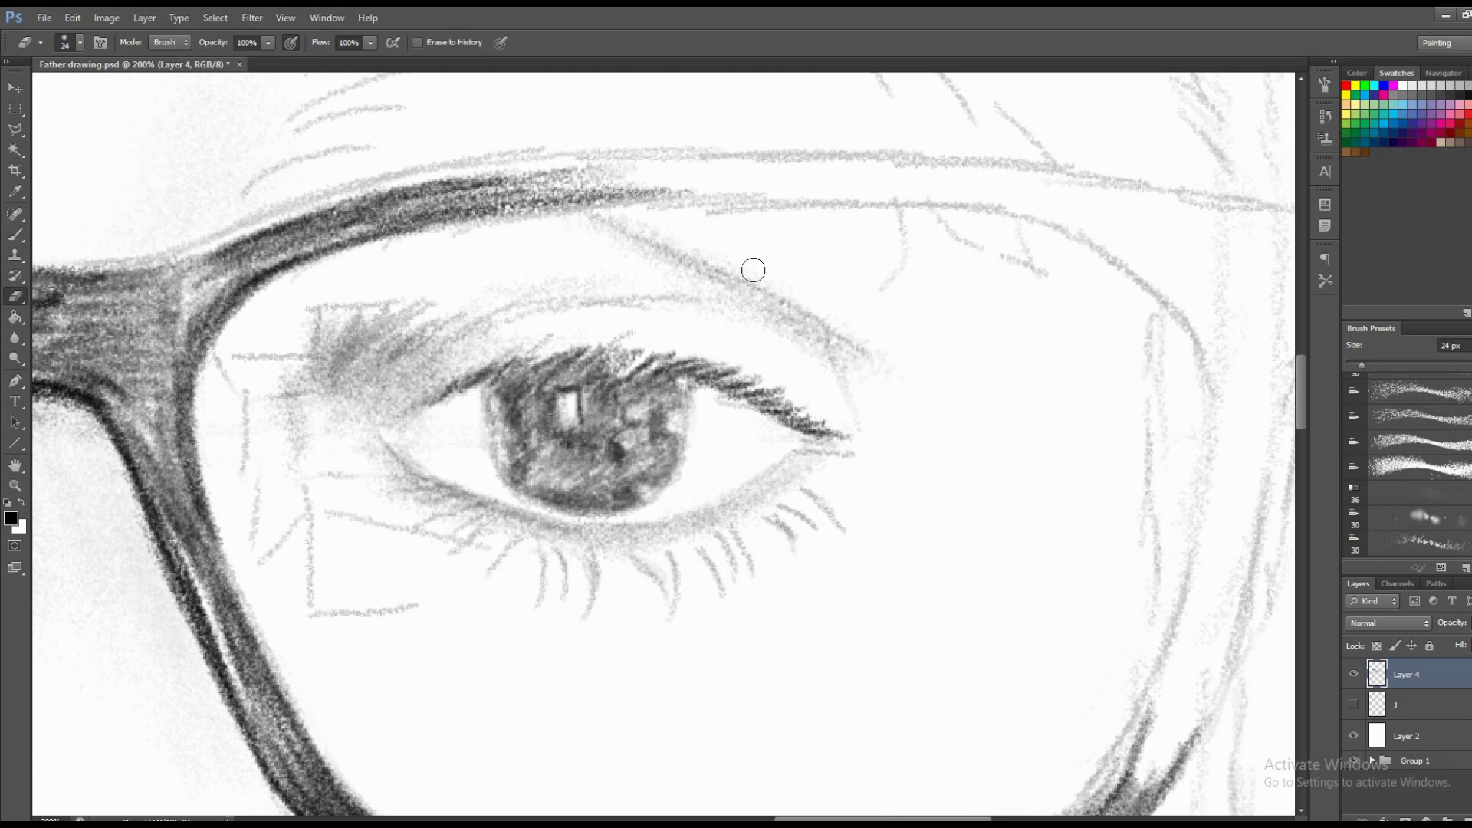
{"action": "key", "text": "b"}
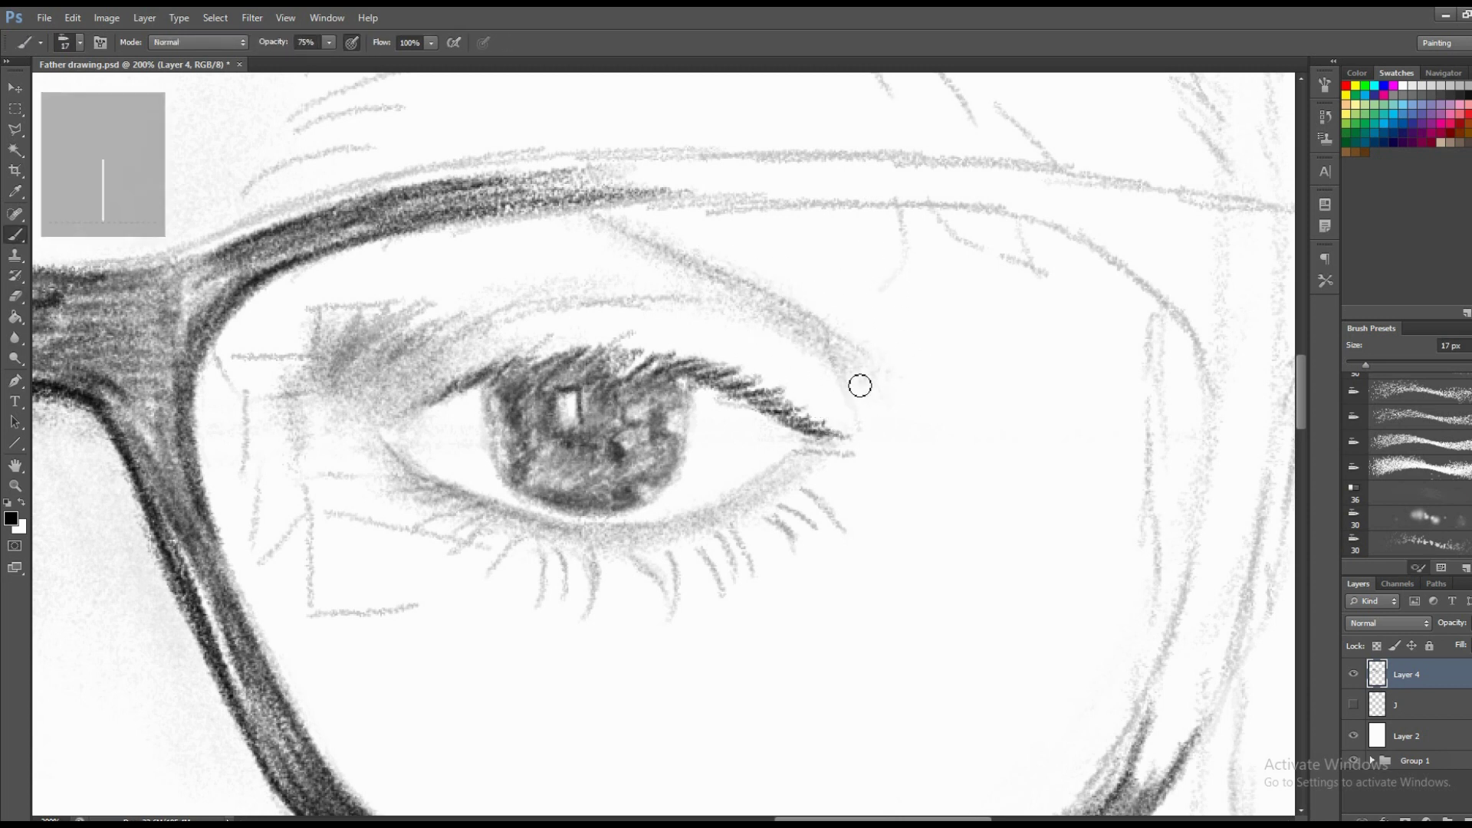
{"action": "mouse_move", "coordinate": [414, 230]}
{"action": "left_mouse_down"}
{"action": "mouse_move", "coordinate": [417, 256]}
{"action": "mouse_move", "coordinate": [463, 296]}
{"action": "mouse_move", "coordinate": [431, 299]}
{"action": "mouse_move", "coordinate": [552, 289]}
{"action": "mouse_move", "coordinate": [526, 295]}
{"action": "mouse_move", "coordinate": [454, 230]}
{"action": "mouse_move", "coordinate": [568, 237]}
{"action": "mouse_move", "coordinate": [513, 253]}
{"action": "mouse_move", "coordinate": [450, 240]}
{"action": "mouse_move", "coordinate": [649, 255]}
{"action": "mouse_move", "coordinate": [700, 283]}
{"action": "mouse_move", "coordinate": [670, 340]}
{"action": "left_mouse_up"}
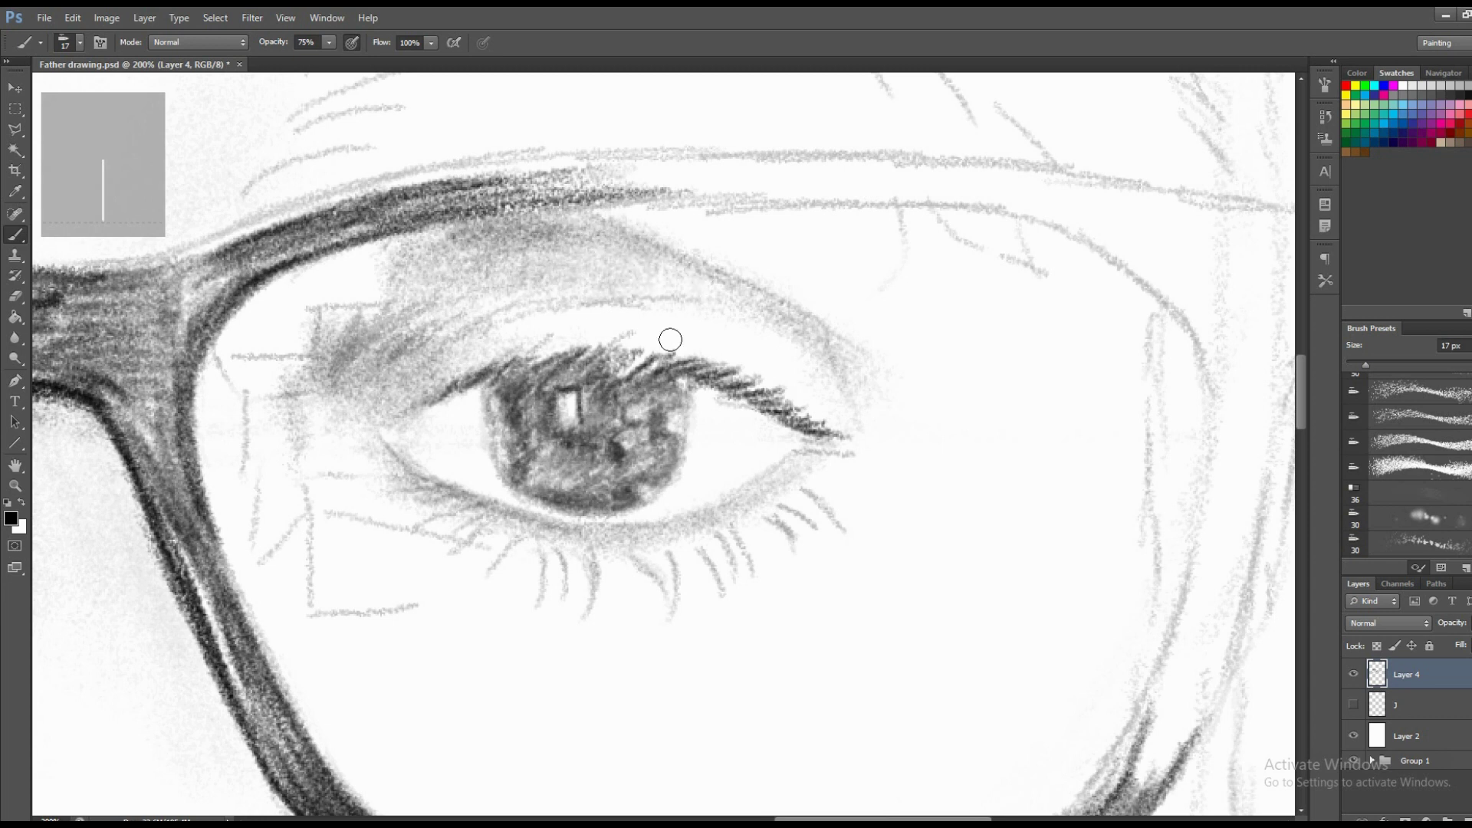
{"action": "left_click_drag", "start_coordinate": [686, 455], "coordinate": [786, 457]}
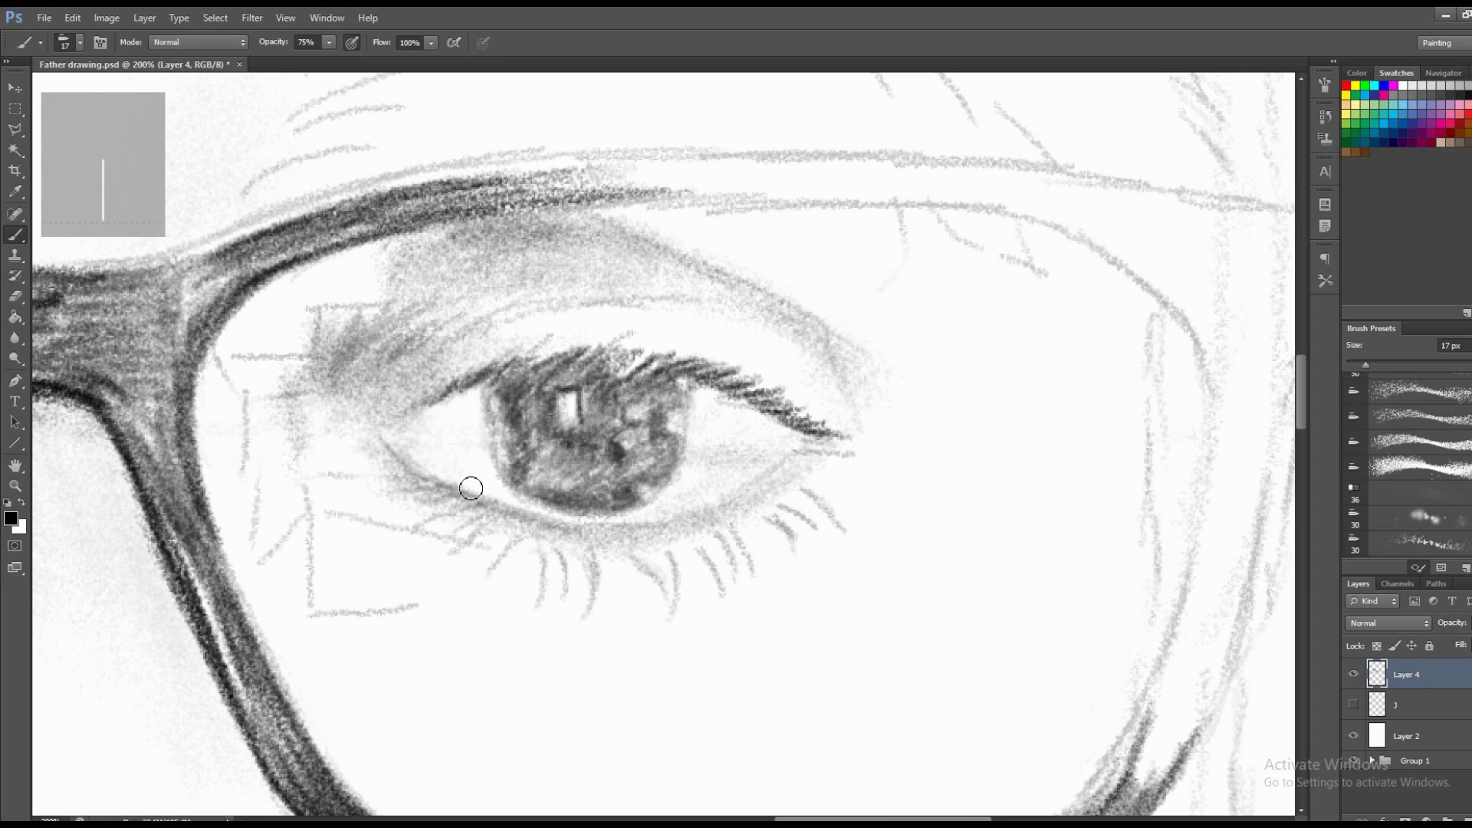
{"action": "mouse_move", "coordinate": [571, 488]}
{"action": "left_mouse_down"}
{"action": "mouse_move", "coordinate": [529, 490]}
{"action": "mouse_move", "coordinate": [542, 467]}
{"action": "left_mouse_up"}
{"action": "left_click_drag", "start_coordinate": [396, 400], "coordinate": [438, 378]}
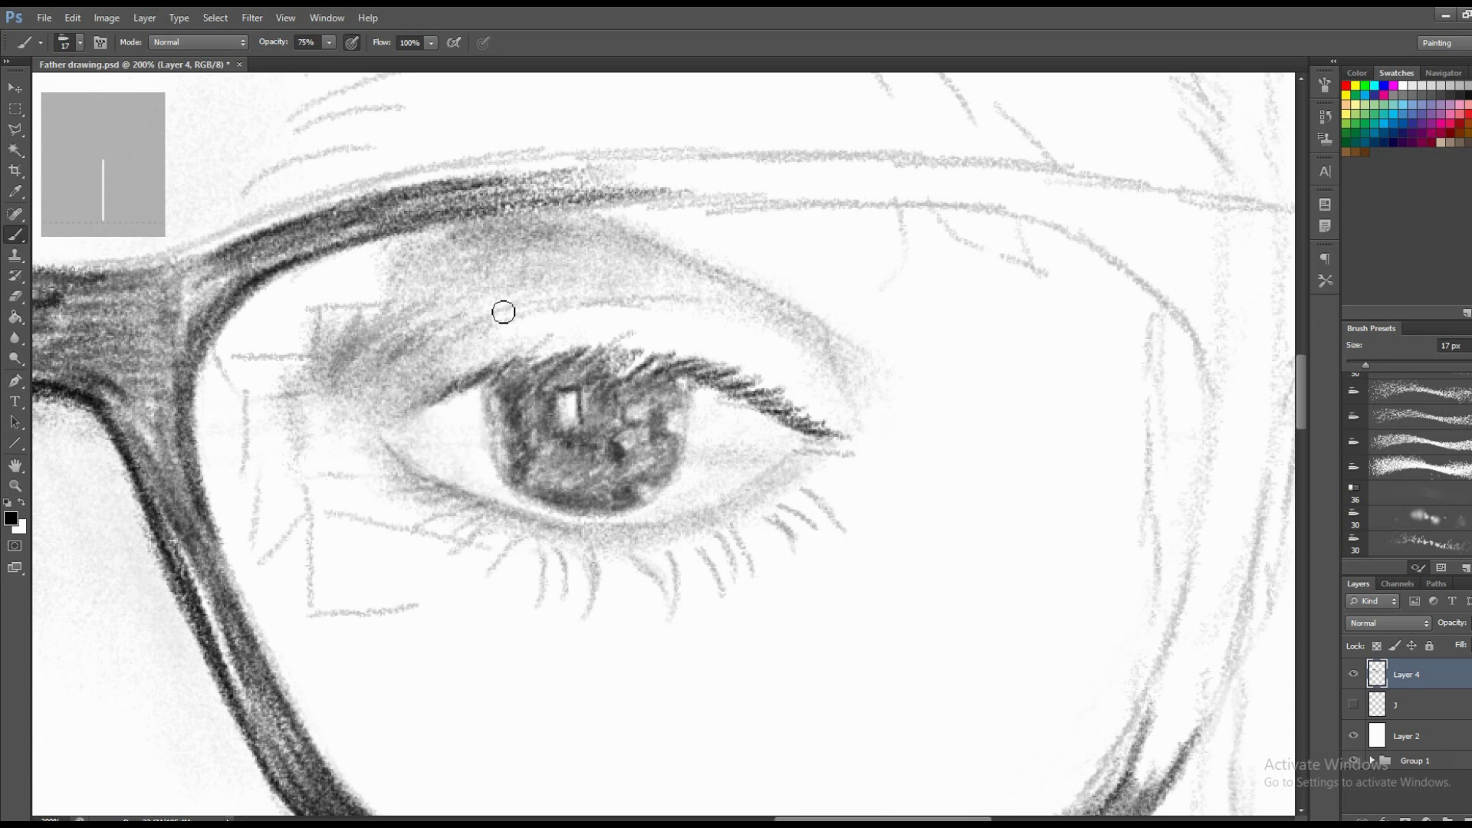
{"action": "key", "text": "z"}
{"action": "key", "text": "ctrl+minus"}
{"action": "key", "text": "ctrl+minus"}
{"action": "key", "text": "ctrl+minus"}
{"action": "key", "text": "ctrl+minus"}
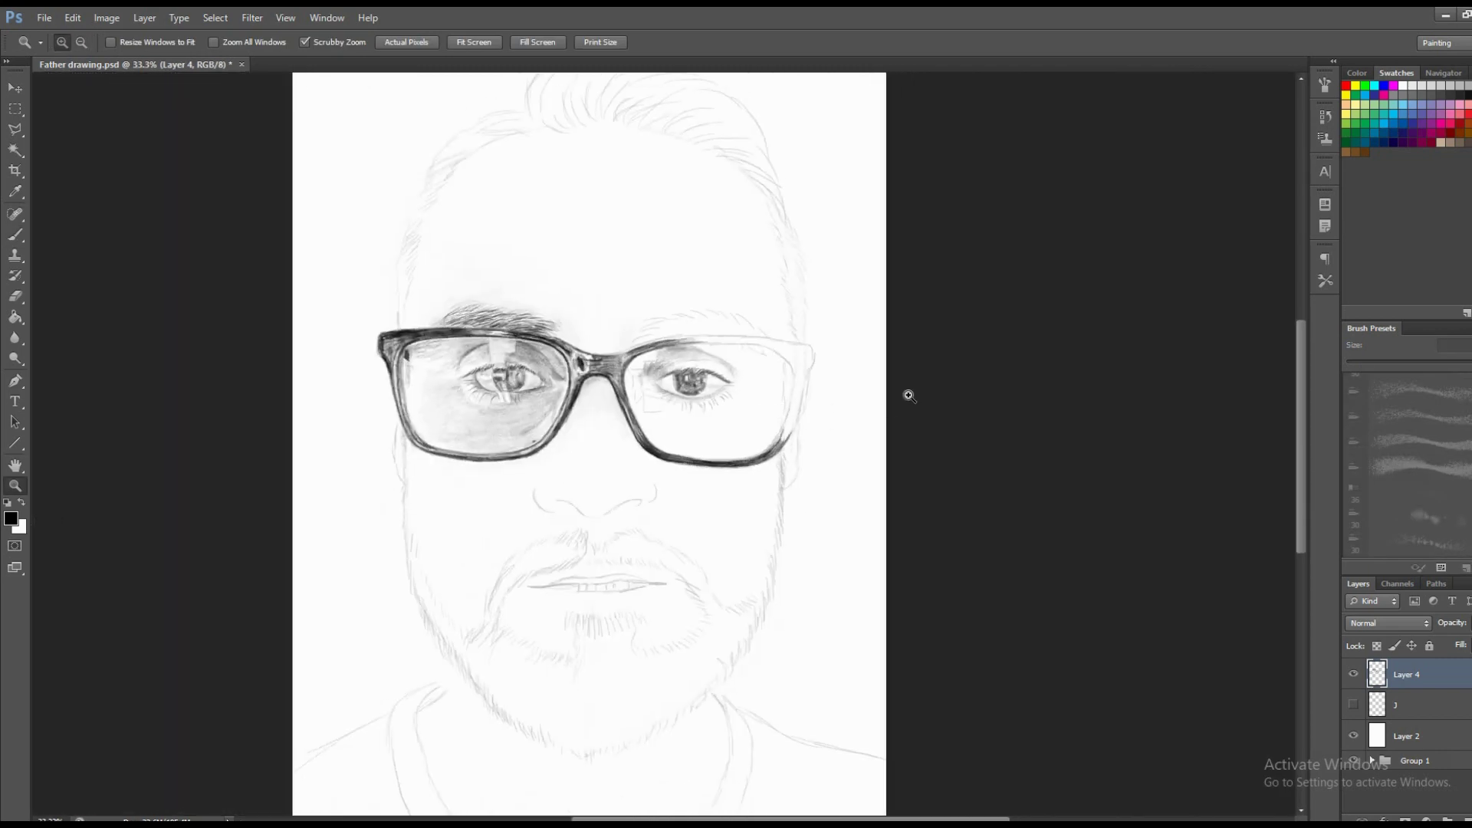
Zoom in on the right eye and shade its outer corner.
{"action": "left_click", "coordinate": [758, 398]}
{"action": "left_click", "coordinate": [758, 398]}
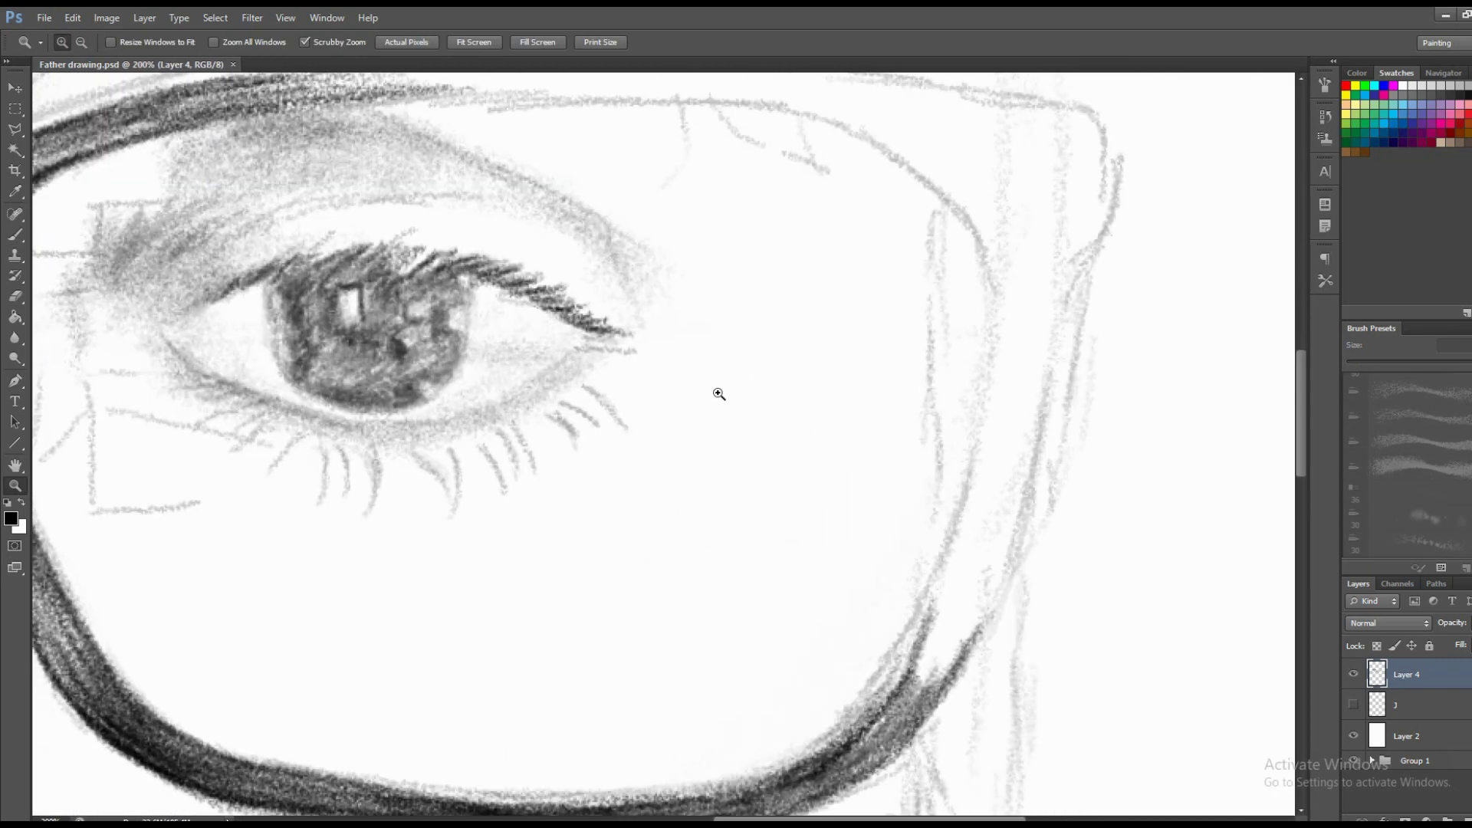
{"action": "key", "text": "b"}
{"action": "key", "text": "b"}
{"action": "mouse_move", "coordinate": [558, 267]}
{"action": "left_mouse_down"}
{"action": "mouse_move", "coordinate": [641, 329]}
{"action": "mouse_move", "coordinate": [586, 307]}
{"action": "left_mouse_up"}
{"action": "mouse_move", "coordinate": [683, 355]}
{"action": "left_mouse_down"}
{"action": "mouse_move", "coordinate": [664, 299]}
{"action": "mouse_move", "coordinate": [660, 324]}
{"action": "left_mouse_up"}
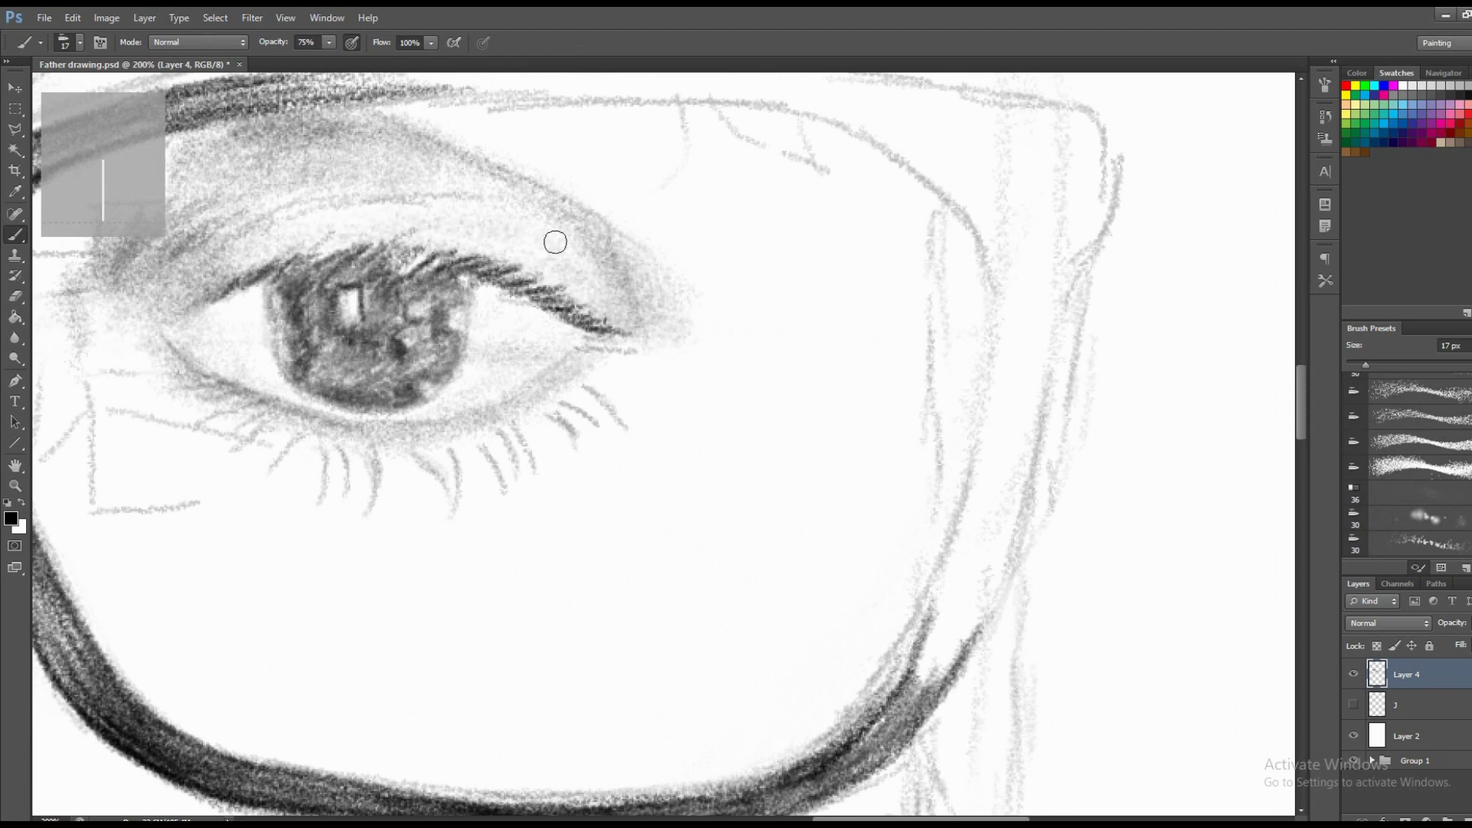
Shade the skin above the upper lid and the inner corner, then soften the outer-corner tone.
{"action": "key", "text": "z"}
{"action": "left_click", "coordinate": [635, 303], "text": "alt"}
{"action": "key", "text": "b"}
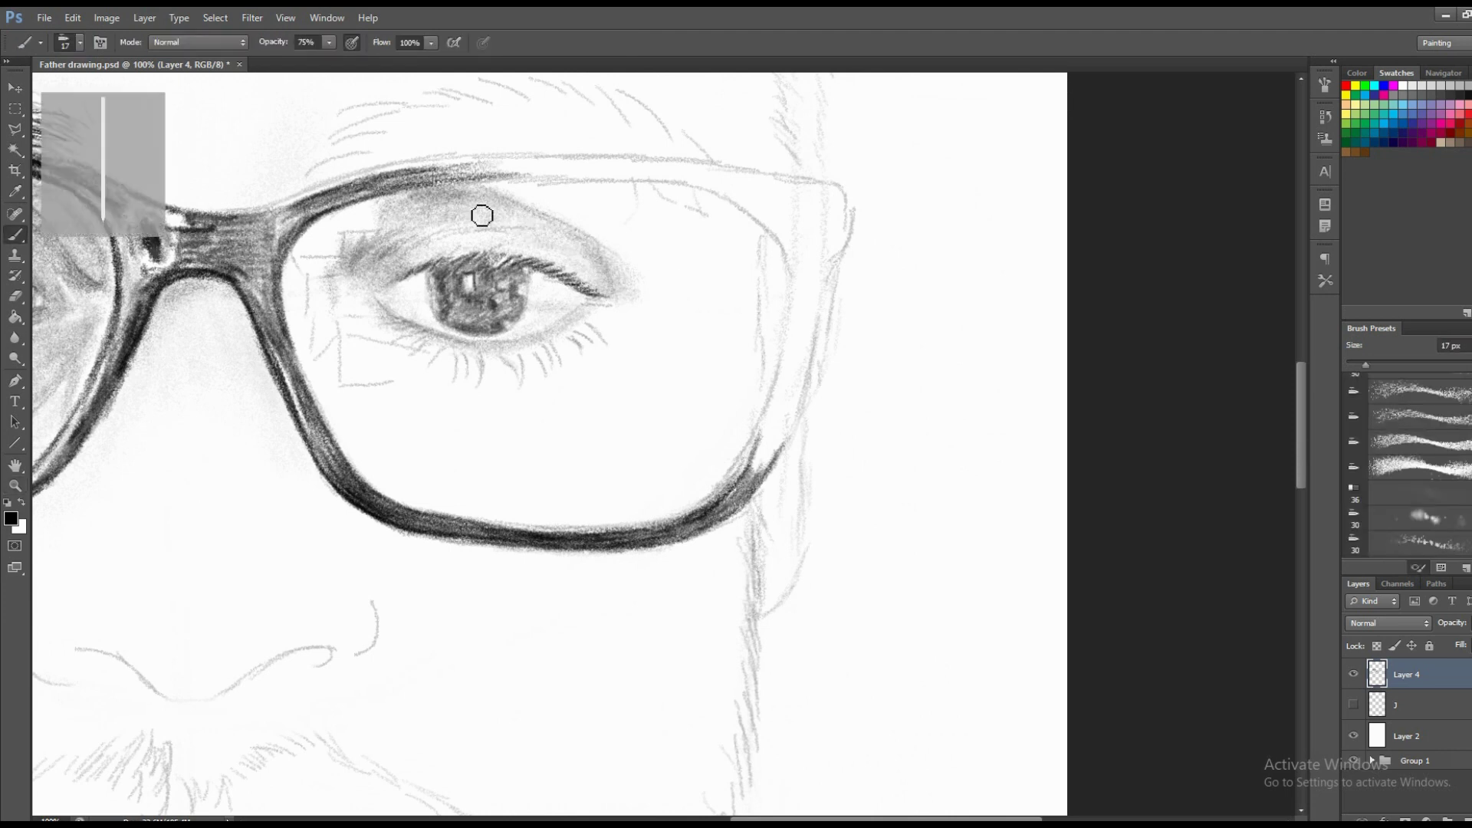
{"action": "mouse_move", "coordinate": [409, 230]}
{"action": "left_mouse_down"}
{"action": "mouse_move", "coordinate": [391, 204]}
{"action": "mouse_move", "coordinate": [417, 210]}
{"action": "mouse_move", "coordinate": [394, 223]}
{"action": "mouse_move", "coordinate": [405, 242]}
{"action": "mouse_move", "coordinate": [342, 253]}
{"action": "mouse_move", "coordinate": [322, 312]}
{"action": "mouse_move", "coordinate": [322, 296]}
{"action": "mouse_move", "coordinate": [325, 362]}
{"action": "mouse_move", "coordinate": [371, 427]}
{"action": "mouse_move", "coordinate": [359, 470]}
{"action": "left_mouse_up"}
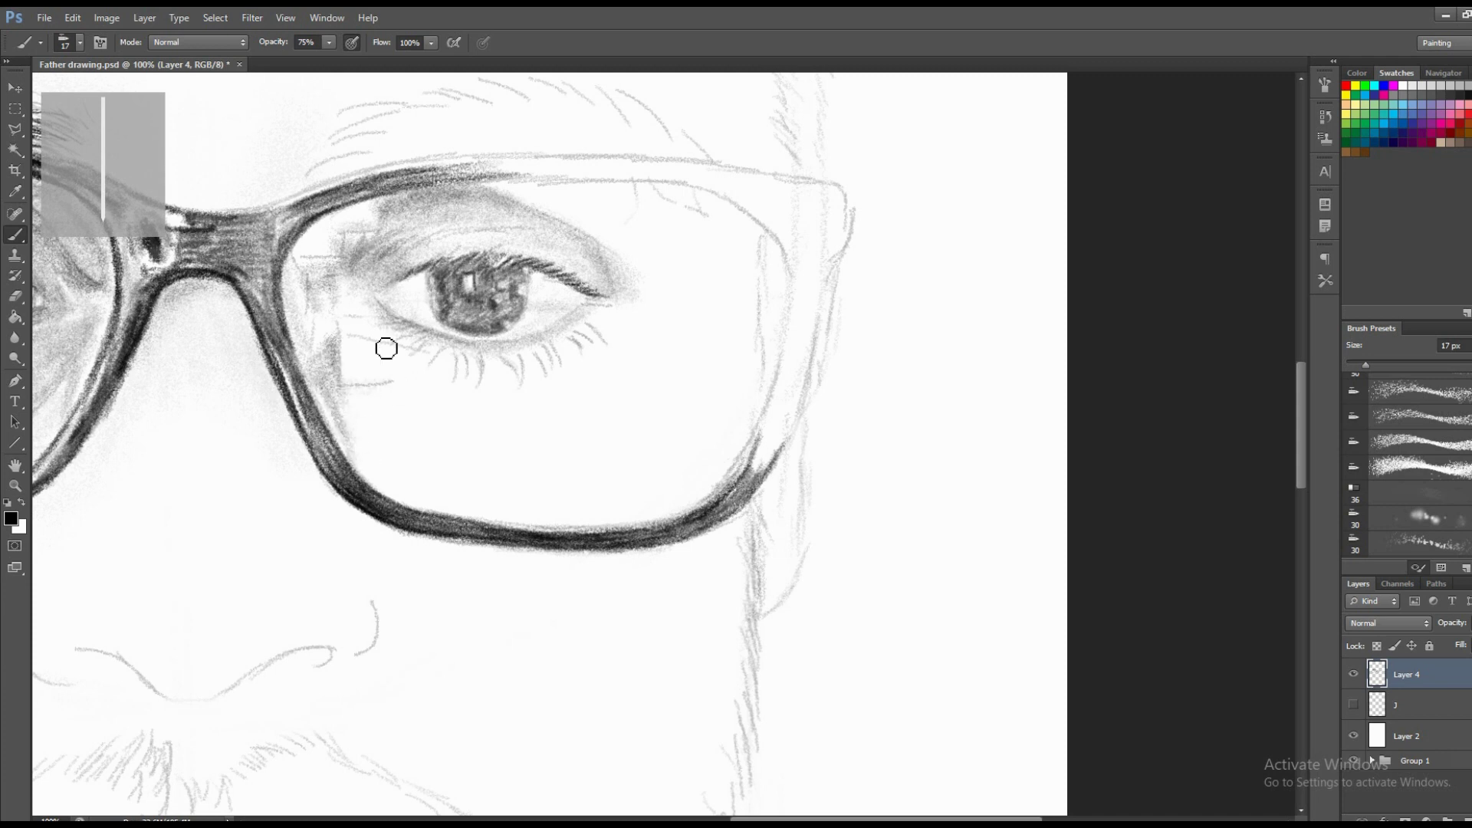
{"action": "mouse_move", "coordinate": [391, 315]}
{"action": "left_mouse_down"}
{"action": "mouse_move", "coordinate": [341, 296]}
{"action": "mouse_move", "coordinate": [342, 276]}
{"action": "mouse_move", "coordinate": [348, 295]}
{"action": "mouse_move", "coordinate": [359, 252]}
{"action": "mouse_move", "coordinate": [435, 215]}
{"action": "left_mouse_up"}
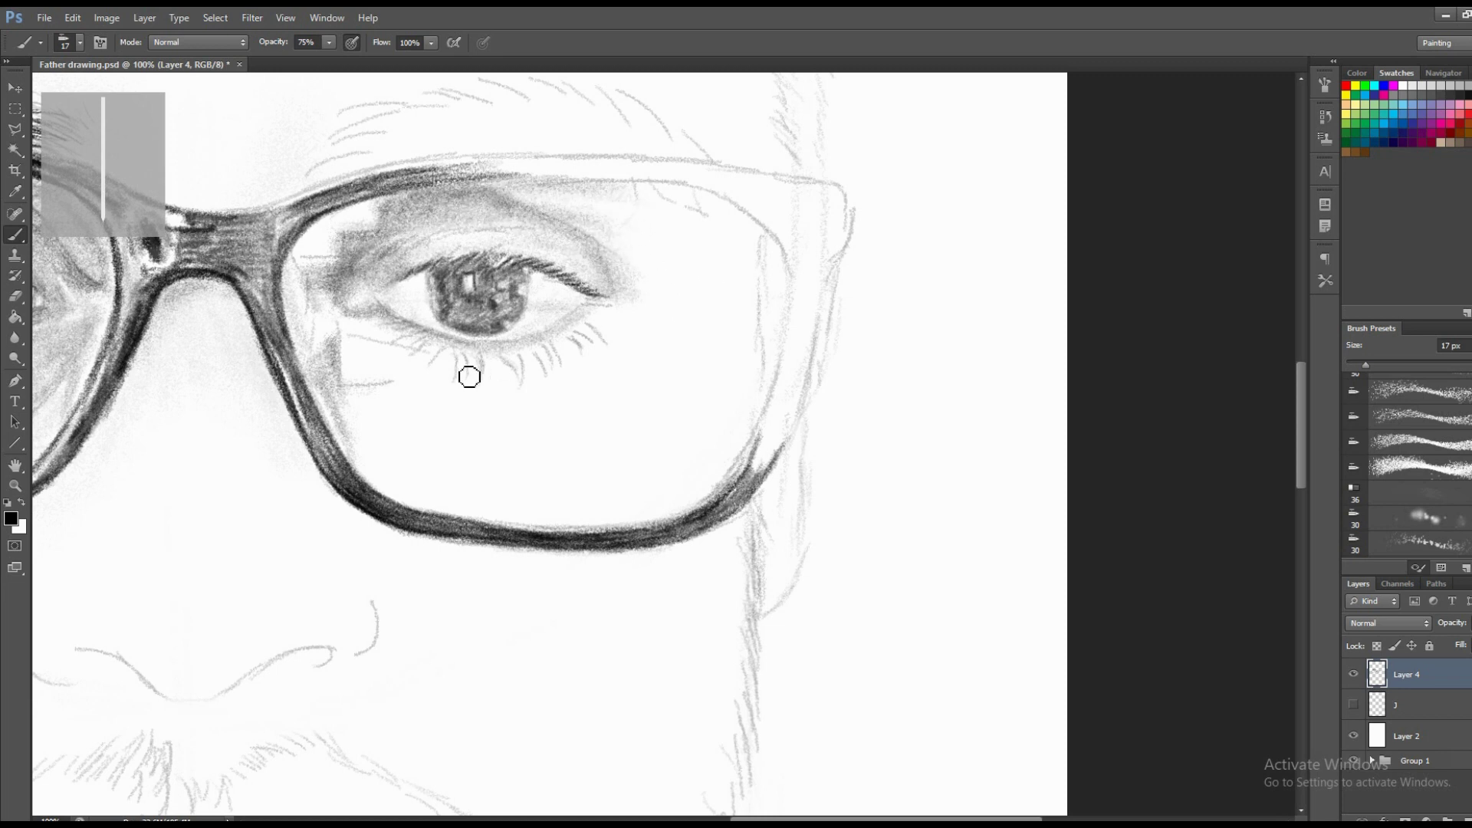
{"action": "key", "text": "e"}
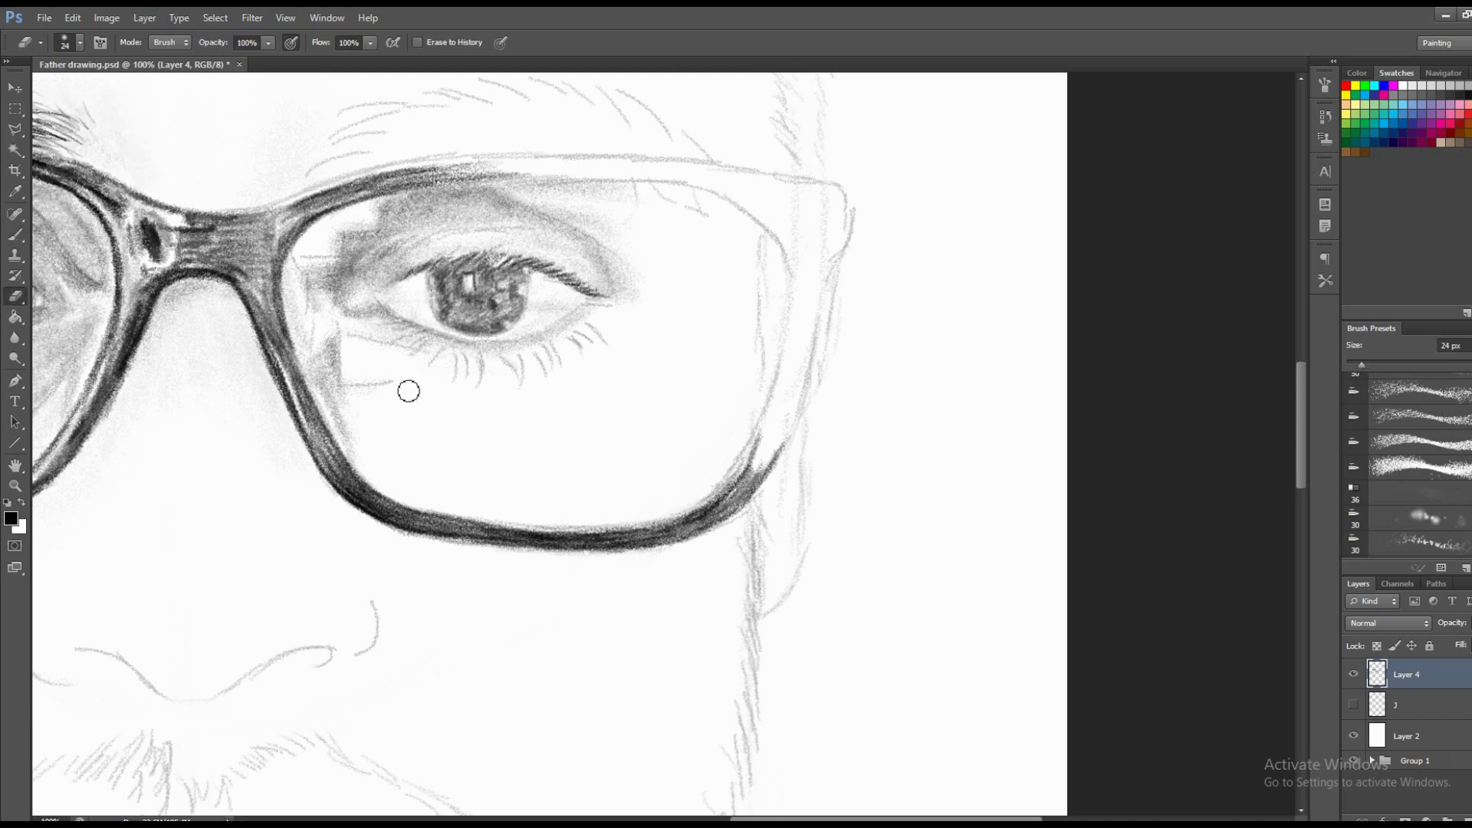
{"action": "key", "text": "b"}
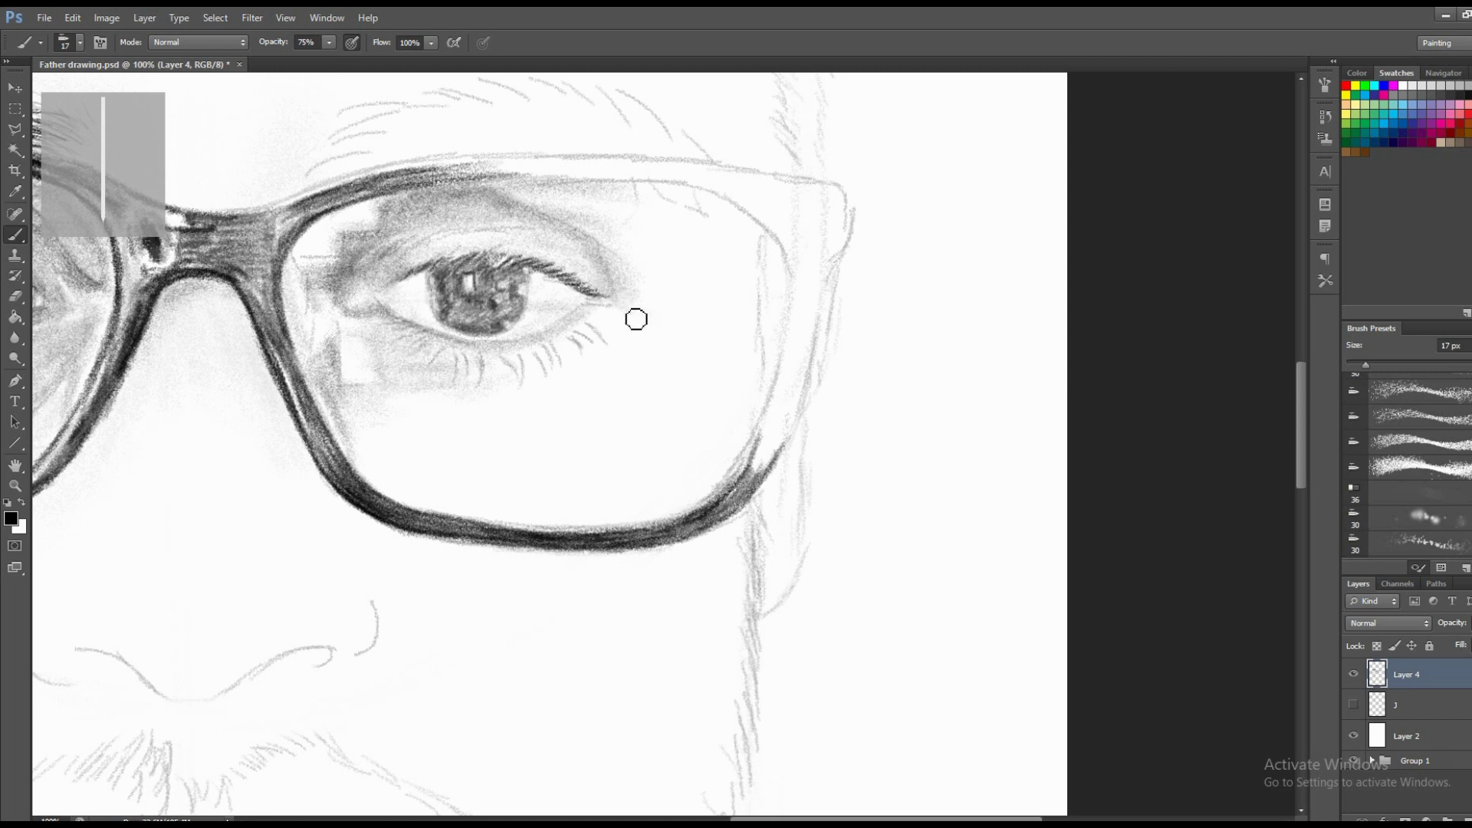
{"action": "mouse_move", "coordinate": [637, 319]}
{"action": "left_mouse_down"}
{"action": "mouse_move", "coordinate": [654, 319]}
{"action": "mouse_move", "coordinate": [655, 275]}
{"action": "left_mouse_up"}
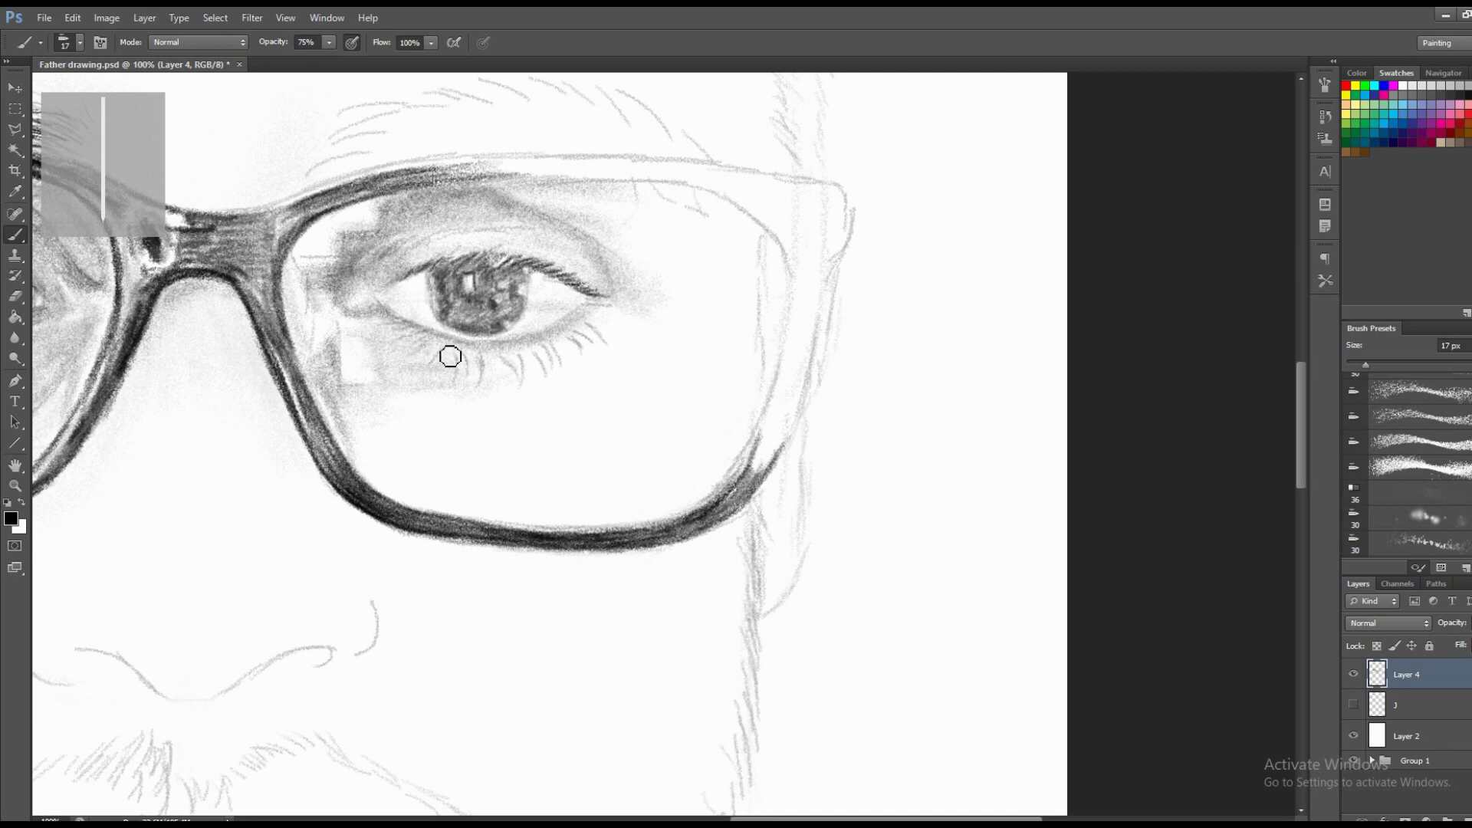
Zoom in on the eye and shrink the brush to 5 px.
{"action": "key", "text": "z"}
{"action": "left_click", "coordinate": [615, 332]}
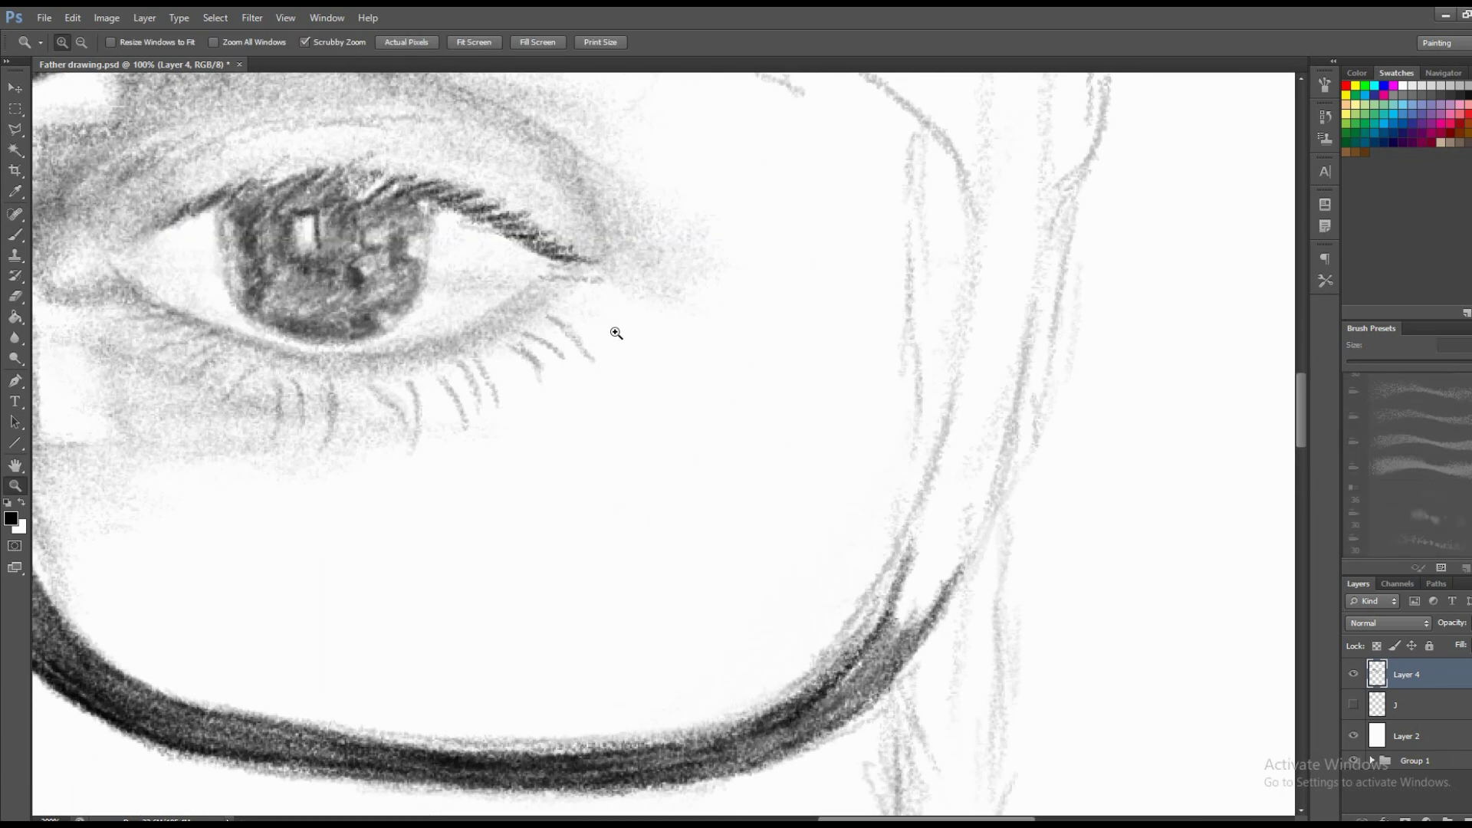
{"action": "left_click", "coordinate": [751, 417]}
{"action": "key", "text": "b"}
{"action": "right_click", "coordinate": [859, 399]}
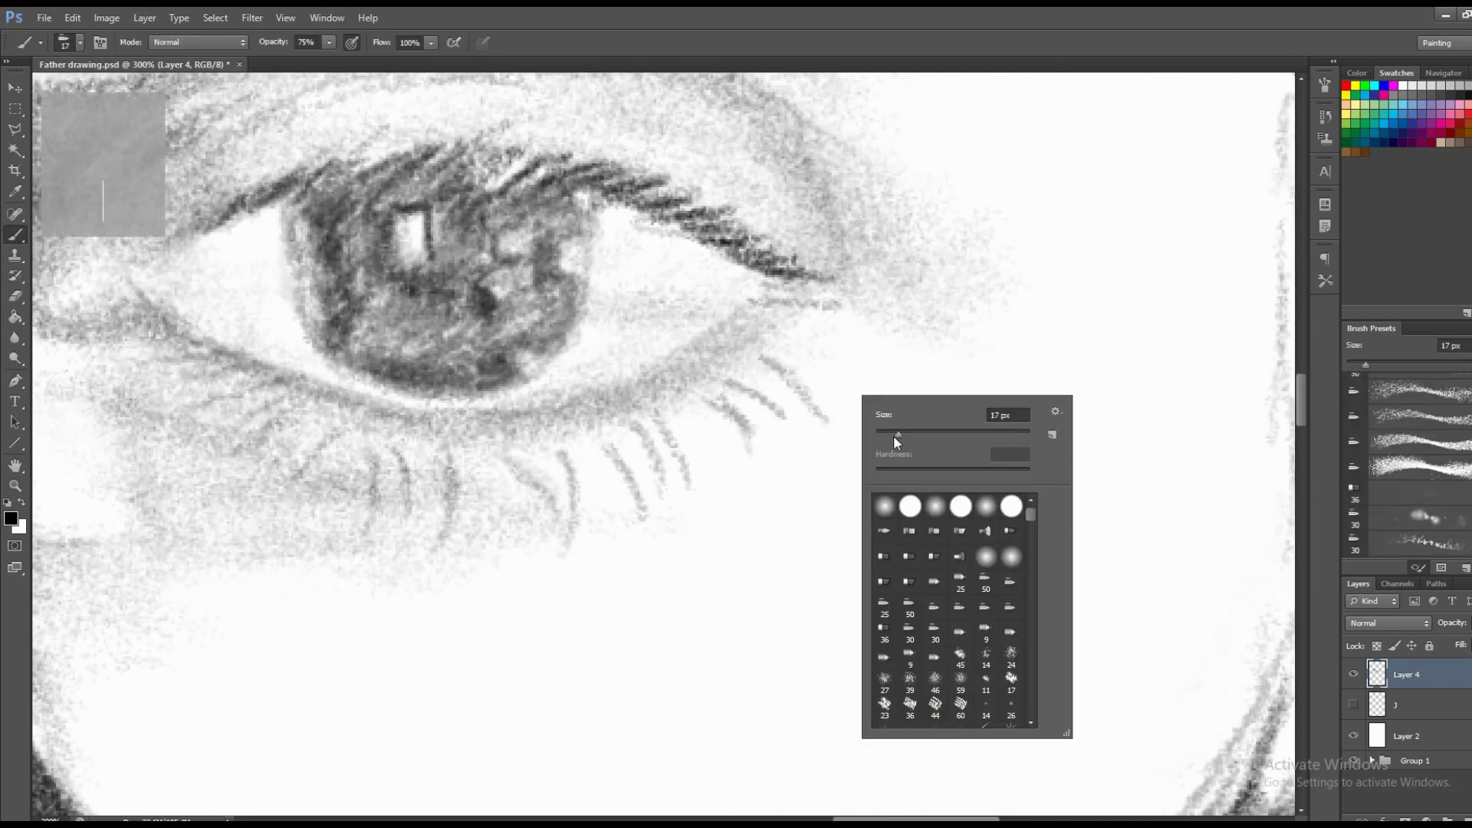
{"action": "left_click_drag", "start_coordinate": [884, 434], "coordinate": [881, 431]}
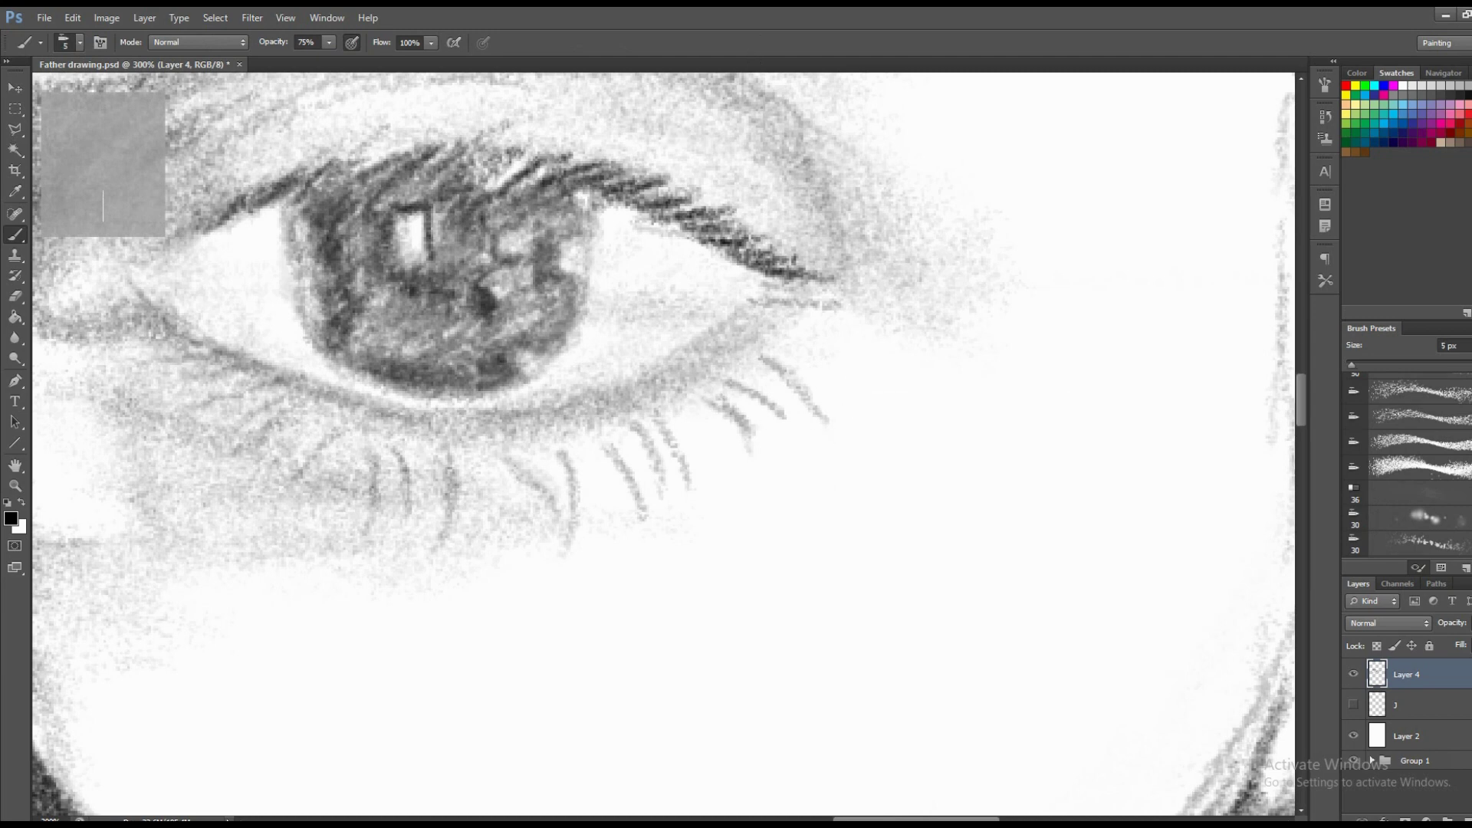
{"action": "scroll", "coordinate": [723, 122], "scroll_direction": "down", "scroll_amount": 5}
{"action": "scroll", "coordinate": [674, 256], "scroll_direction": "down", "scroll_amount": 5}
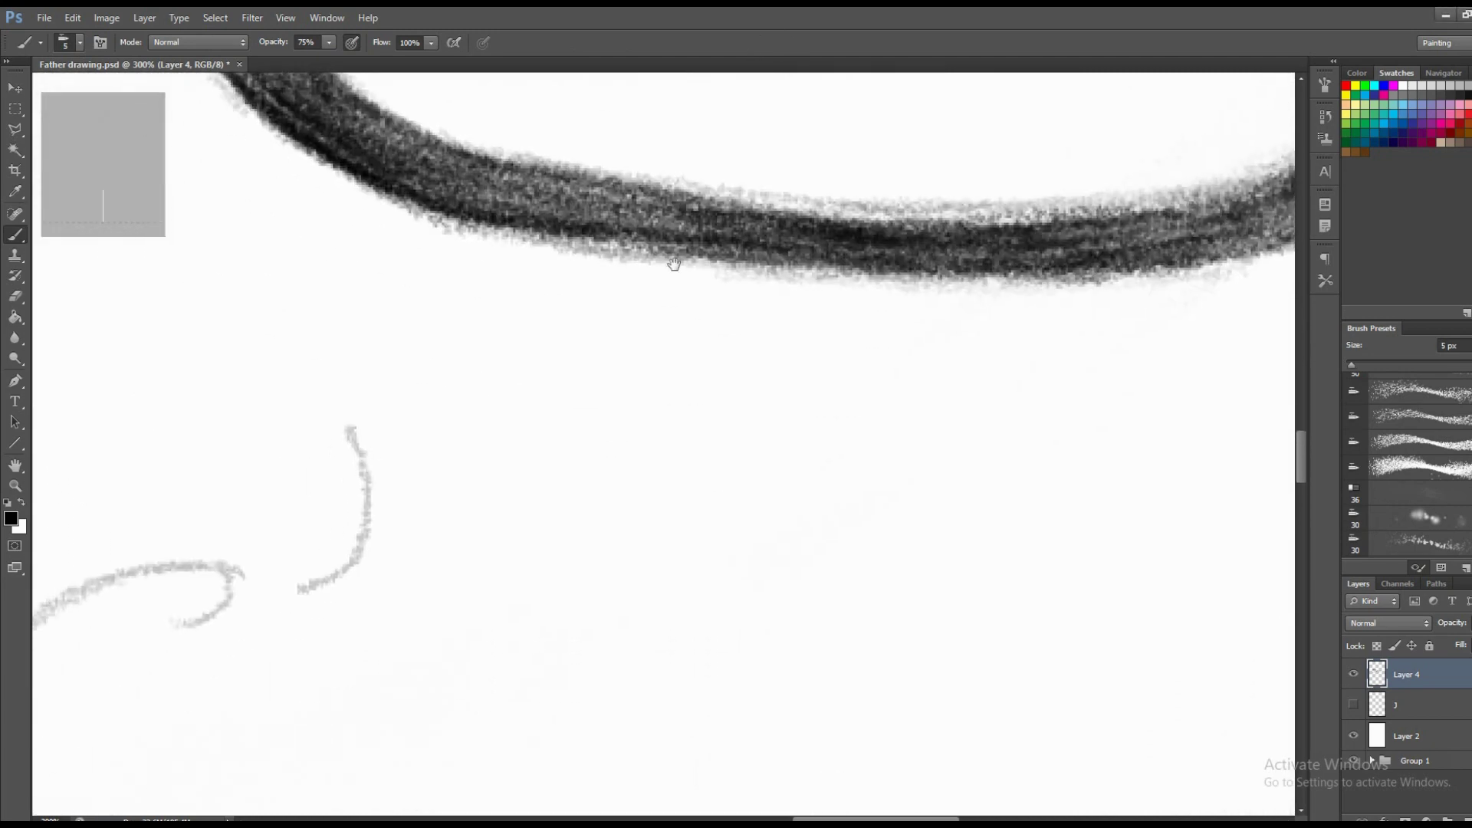
{"action": "scroll", "coordinate": [568, 499], "scroll_direction": "down", "scroll_amount": 5}
{"action": "scroll", "coordinate": [619, 617], "scroll_direction": "down", "scroll_amount": 3}
{"action": "scroll", "coordinate": [618, 617], "scroll_direction": "up", "scroll_amount": 5}
{"action": "scroll", "coordinate": [690, 613], "scroll_direction": "up", "scroll_amount": 10}
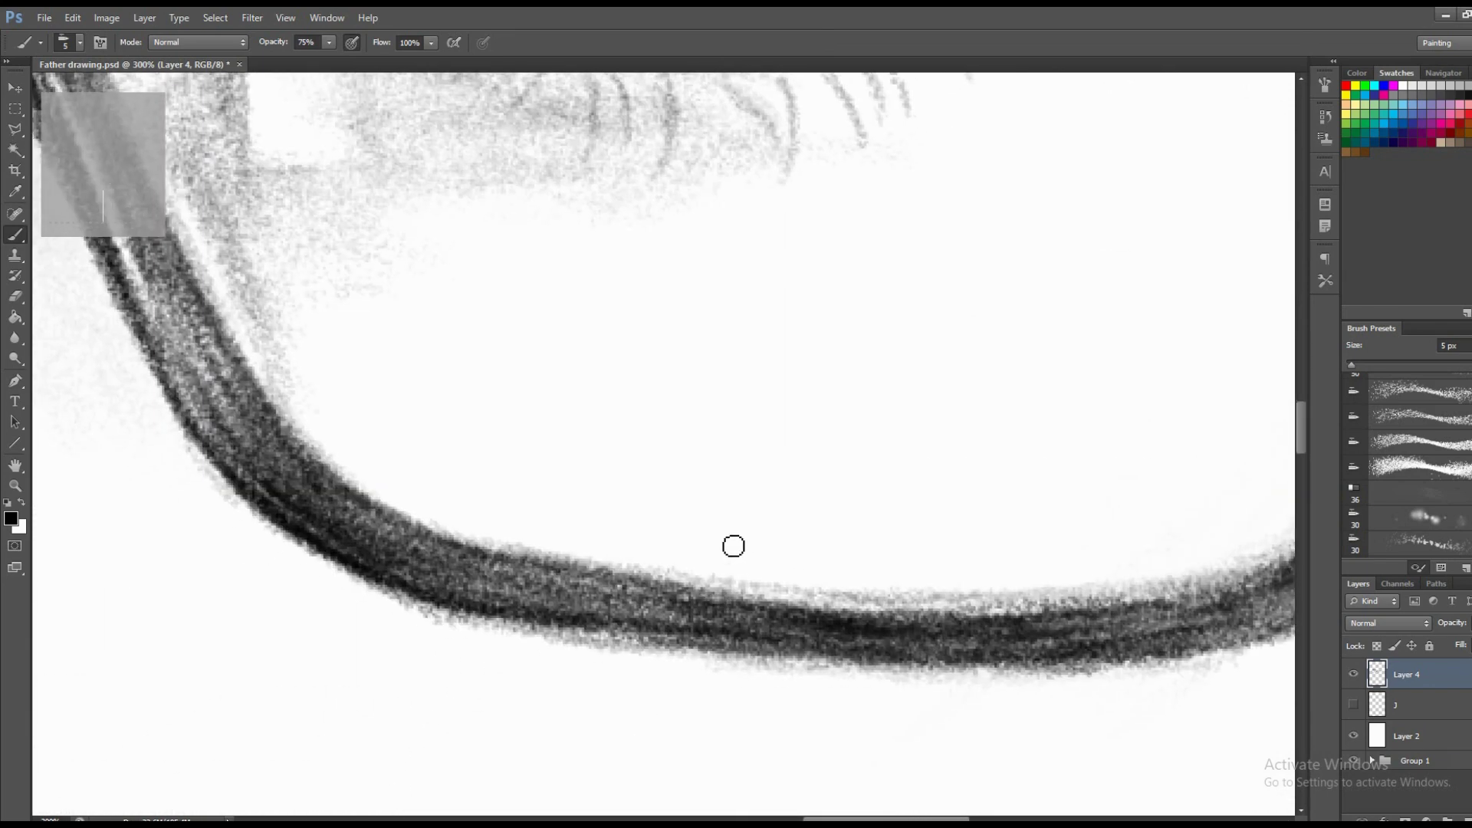
Extend the outer lash line, add short brow-line strokes, and shade just below the upper rim.
{"action": "key", "text": "z"}
{"action": "left_click", "coordinate": [729, 537], "text": "alt"}
{"action": "left_click", "coordinate": [729, 534], "text": "alt"}
{"action": "left_click", "coordinate": [729, 535], "text": "alt"}
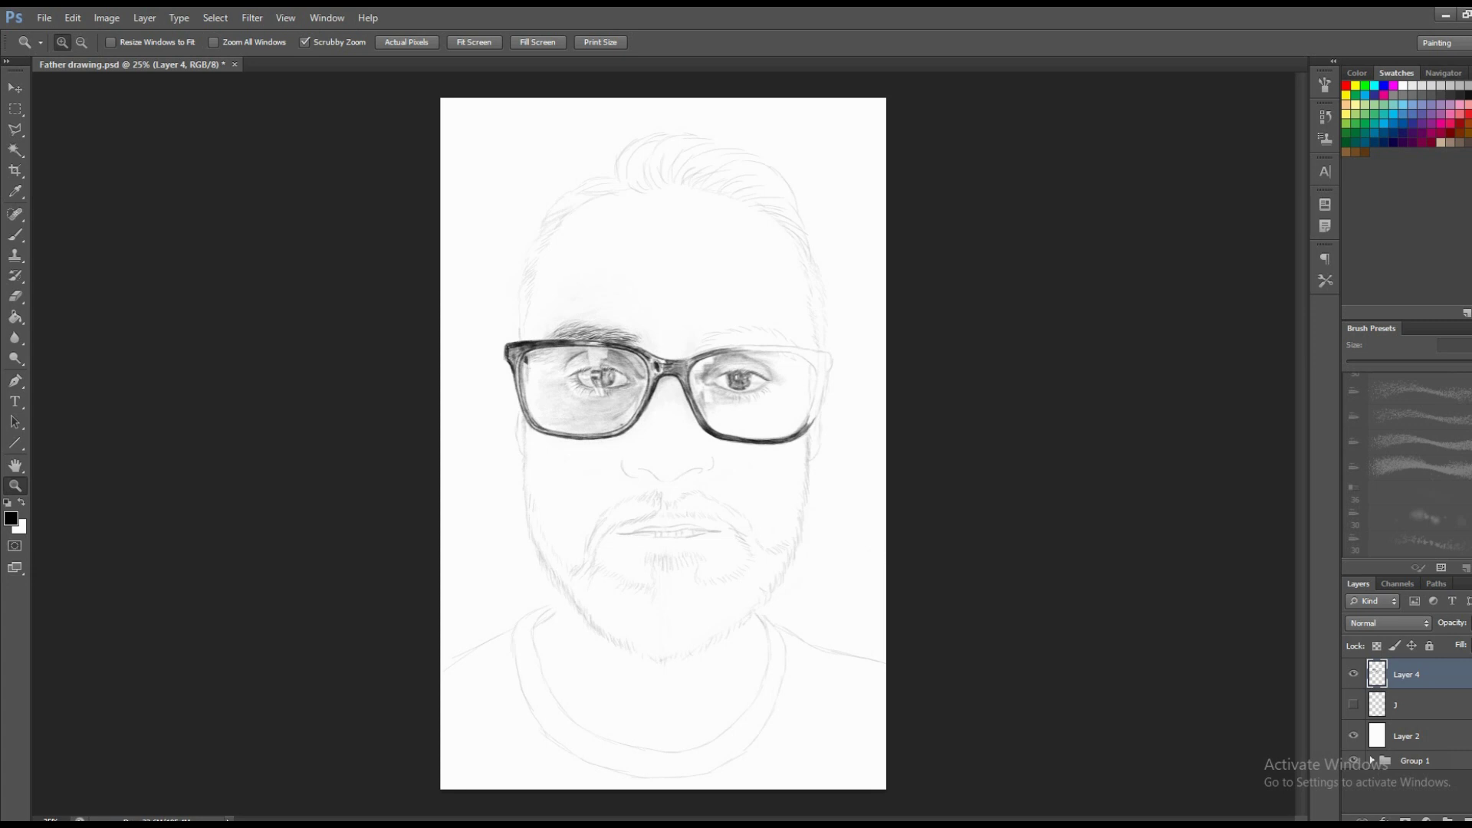
{"action": "left_click", "coordinate": [825, 405]}
{"action": "left_click", "coordinate": [826, 405]}
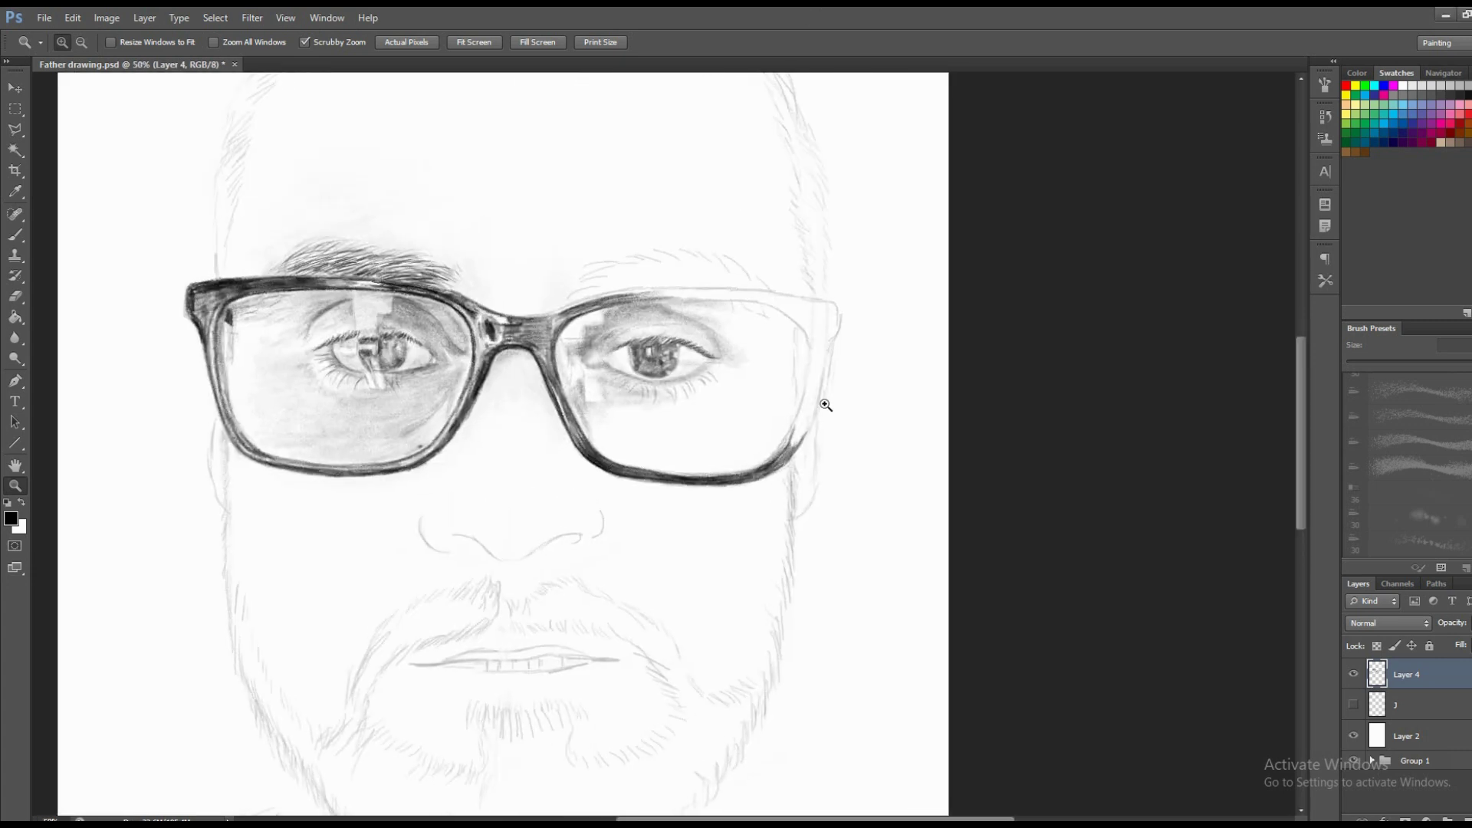
{"action": "left_click", "coordinate": [826, 405]}
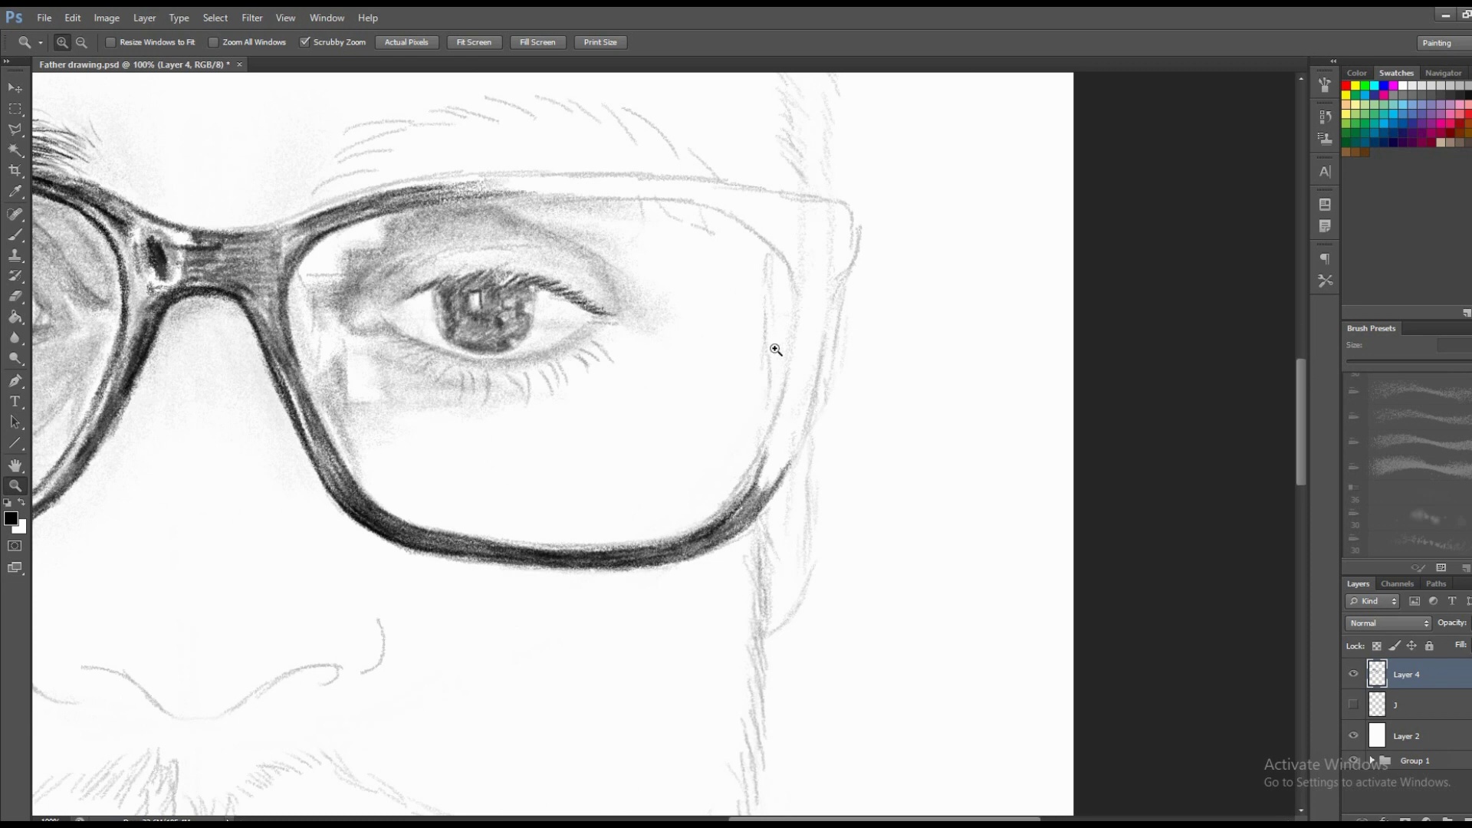
{"action": "key", "text": "b"}
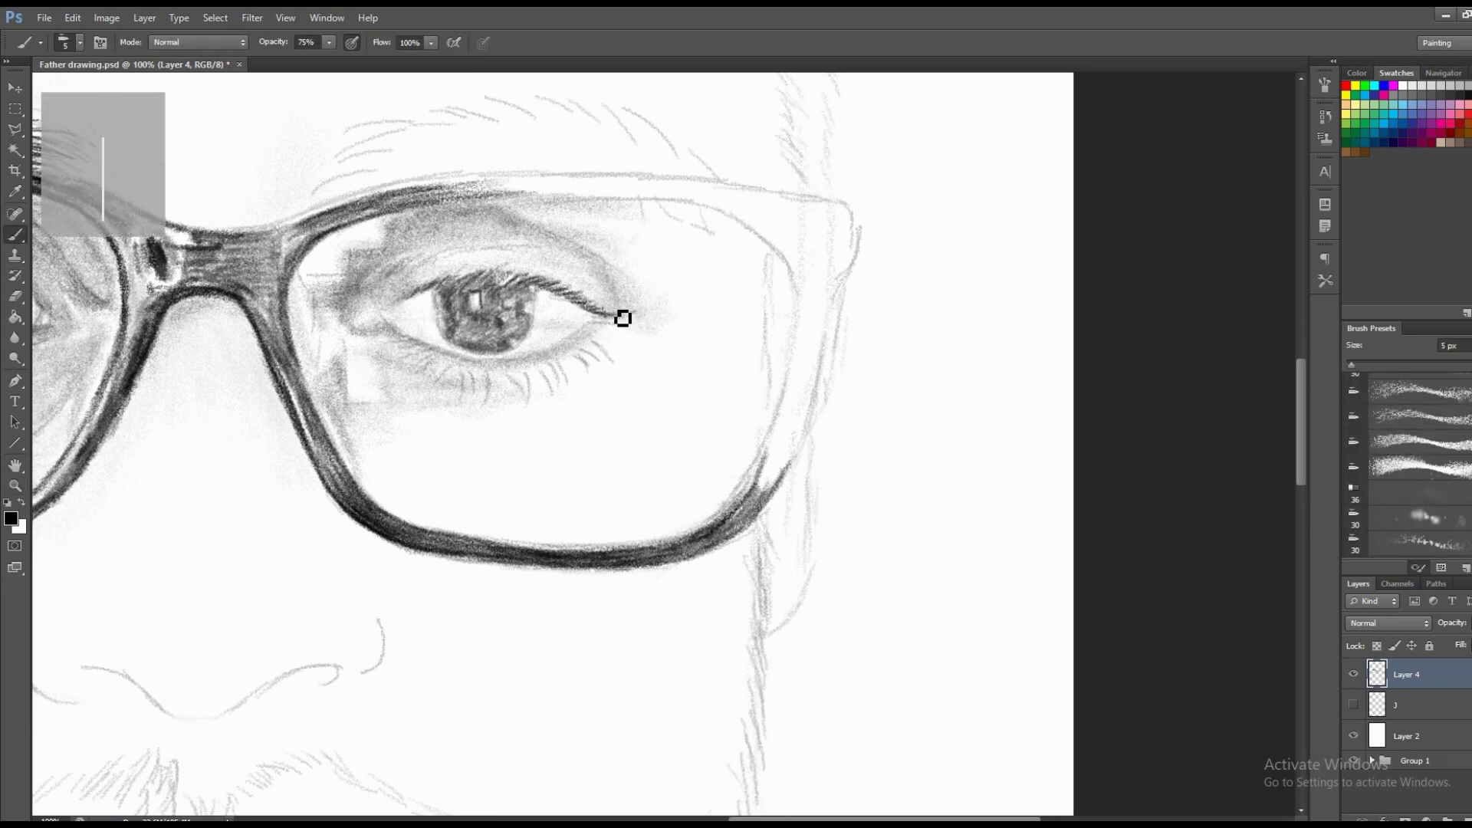
{"action": "left_click_drag", "start_coordinate": [609, 314], "coordinate": [633, 312]}
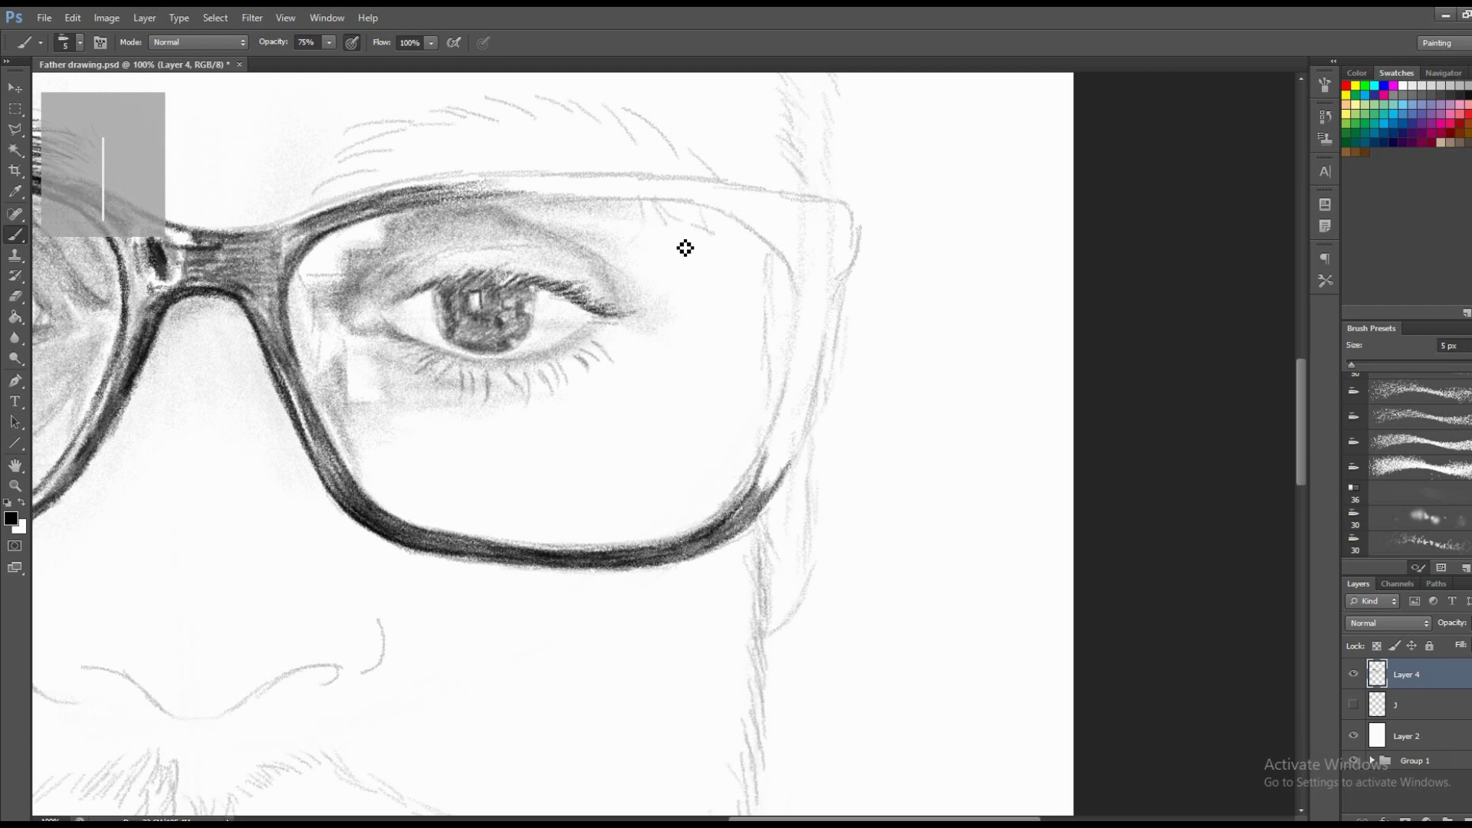
{"action": "left_click_drag", "start_coordinate": [668, 230], "coordinate": [653, 205]}
{"action": "left_click_drag", "start_coordinate": [723, 265], "coordinate": [706, 260]}
{"action": "mouse_move", "coordinate": [388, 220]}
{"action": "left_mouse_down"}
{"action": "mouse_move", "coordinate": [611, 201]}
{"action": "mouse_move", "coordinate": [427, 197]}
{"action": "mouse_move", "coordinate": [532, 190]}
{"action": "mouse_move", "coordinate": [440, 198]}
{"action": "mouse_move", "coordinate": [515, 201]}
{"action": "left_mouse_up"}
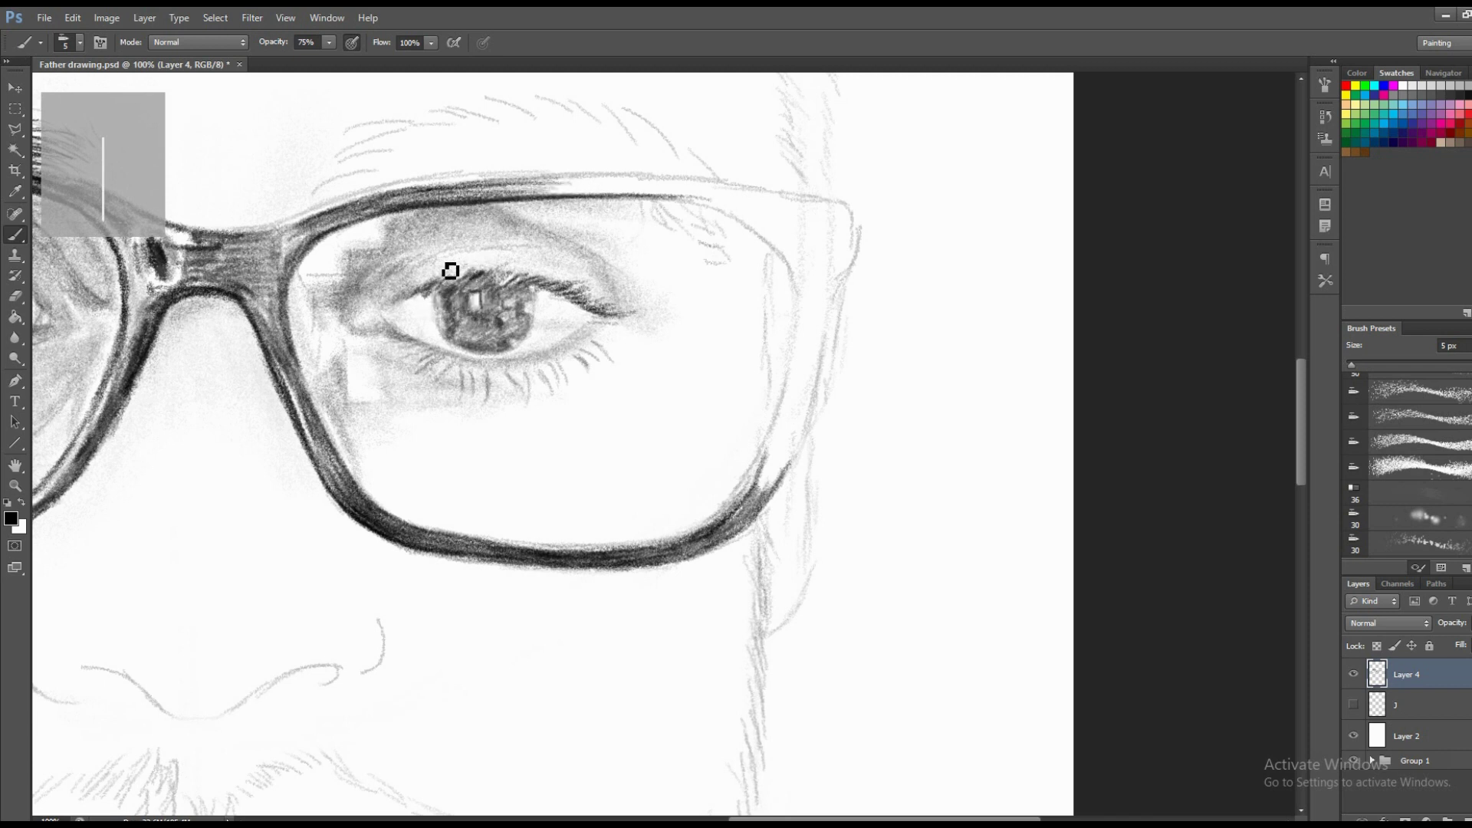
Enlarge the brush to 22 px and shade the right eye's inner corner.
{"action": "right_click", "coordinate": [522, 278]}
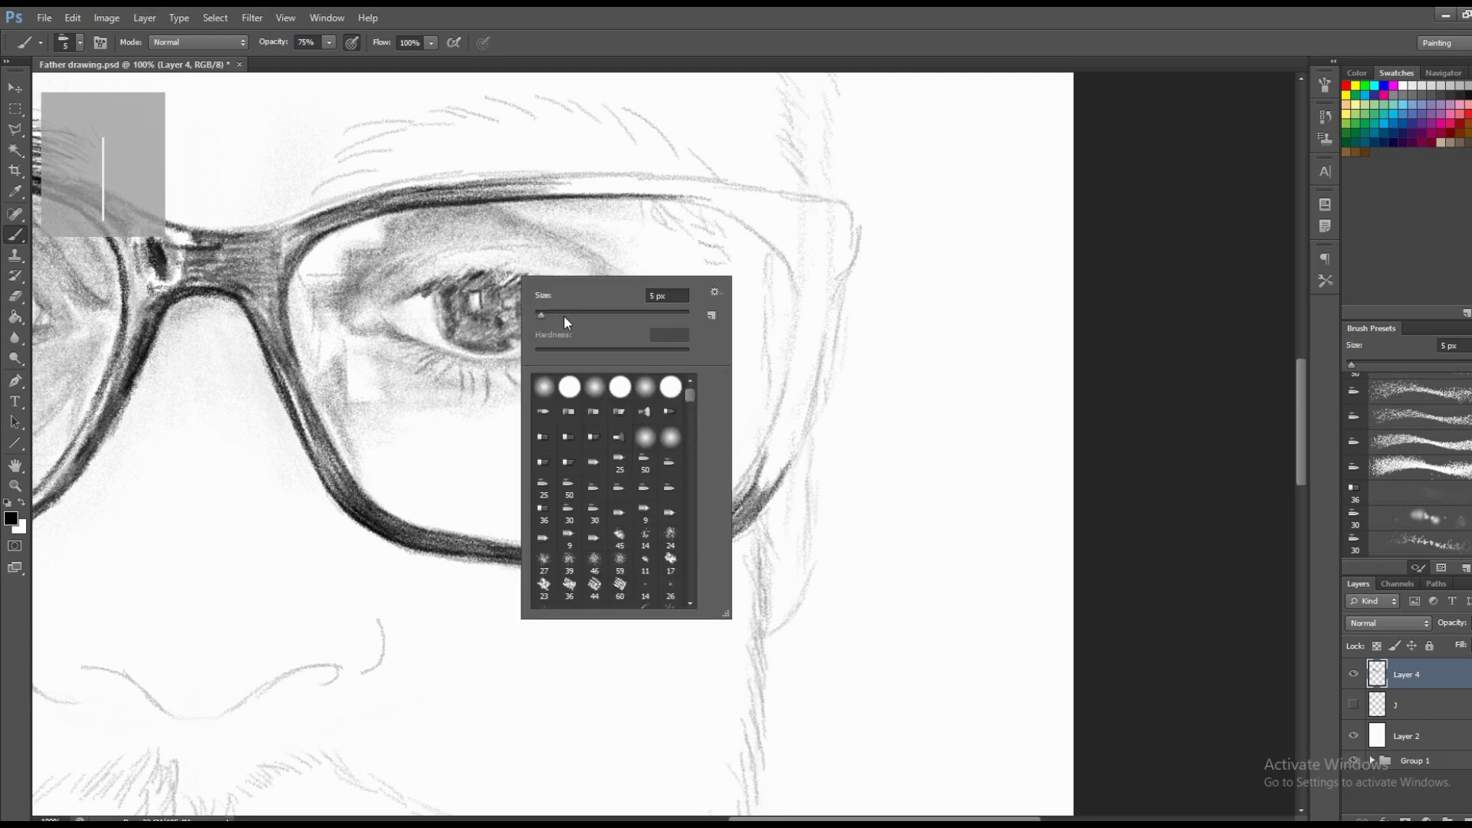
{"action": "left_click", "coordinate": [565, 314]}
{"action": "key", "text": "Return"}
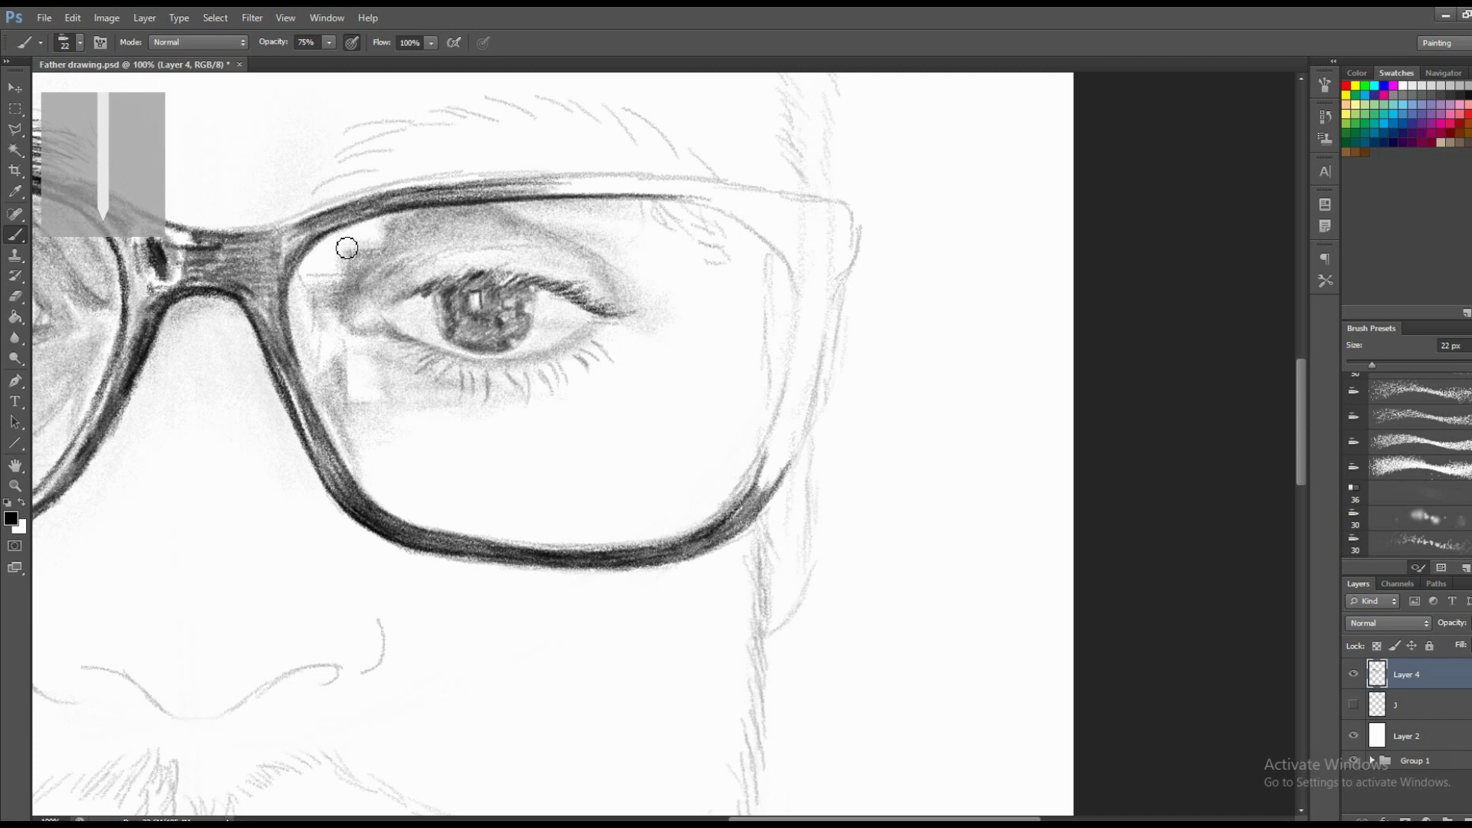
{"action": "left_click_drag", "start_coordinate": [346, 248], "coordinate": [320, 257]}
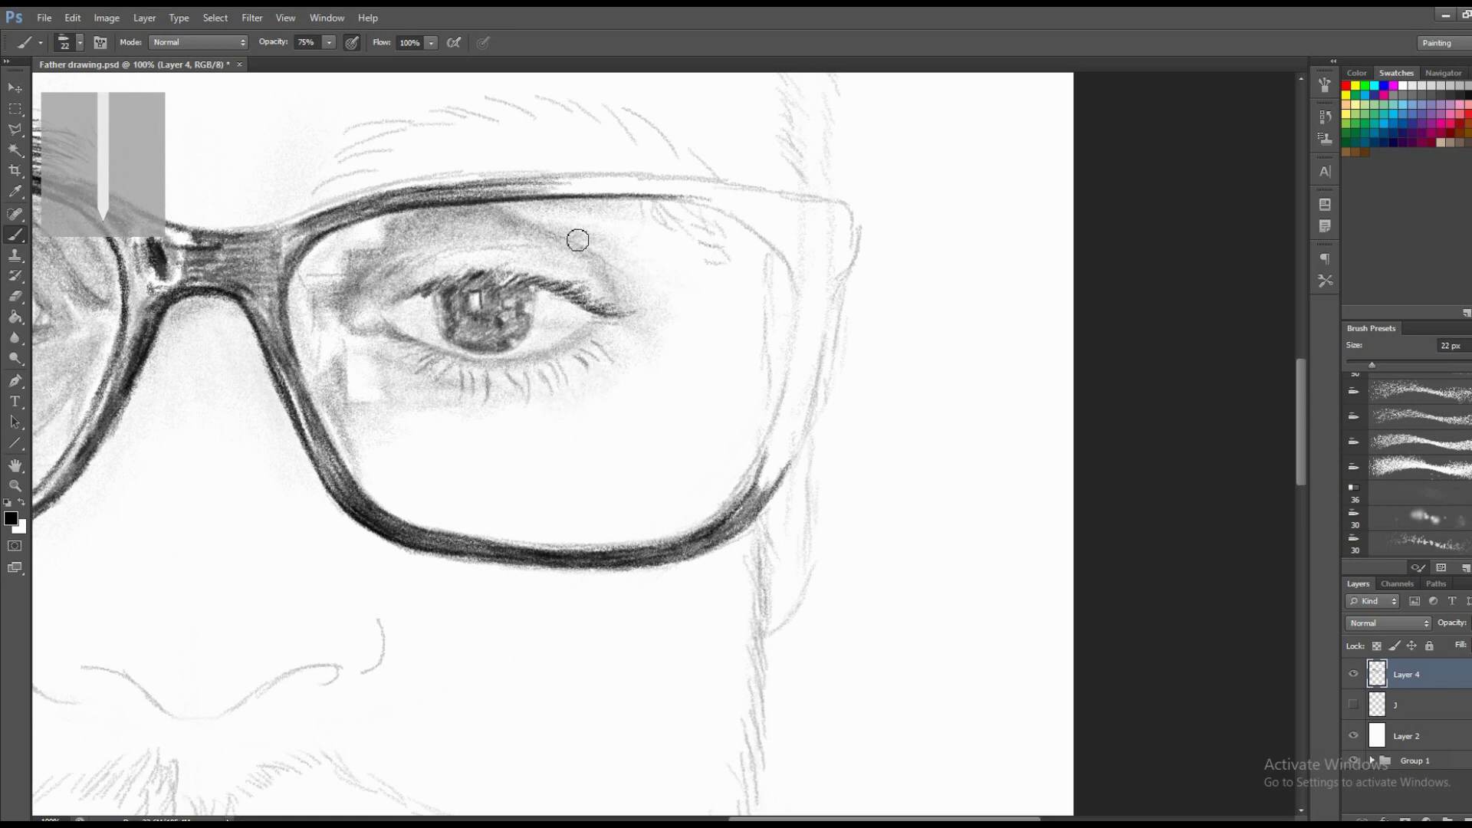
Enlarge the brush to 47 px and add faint shading under the upper glasses rim.
{"action": "right_click", "coordinate": [702, 258]}
{"action": "left_click_drag", "start_coordinate": [836, 268], "coordinate": [859, 268]}
{"action": "key", "text": "Return"}
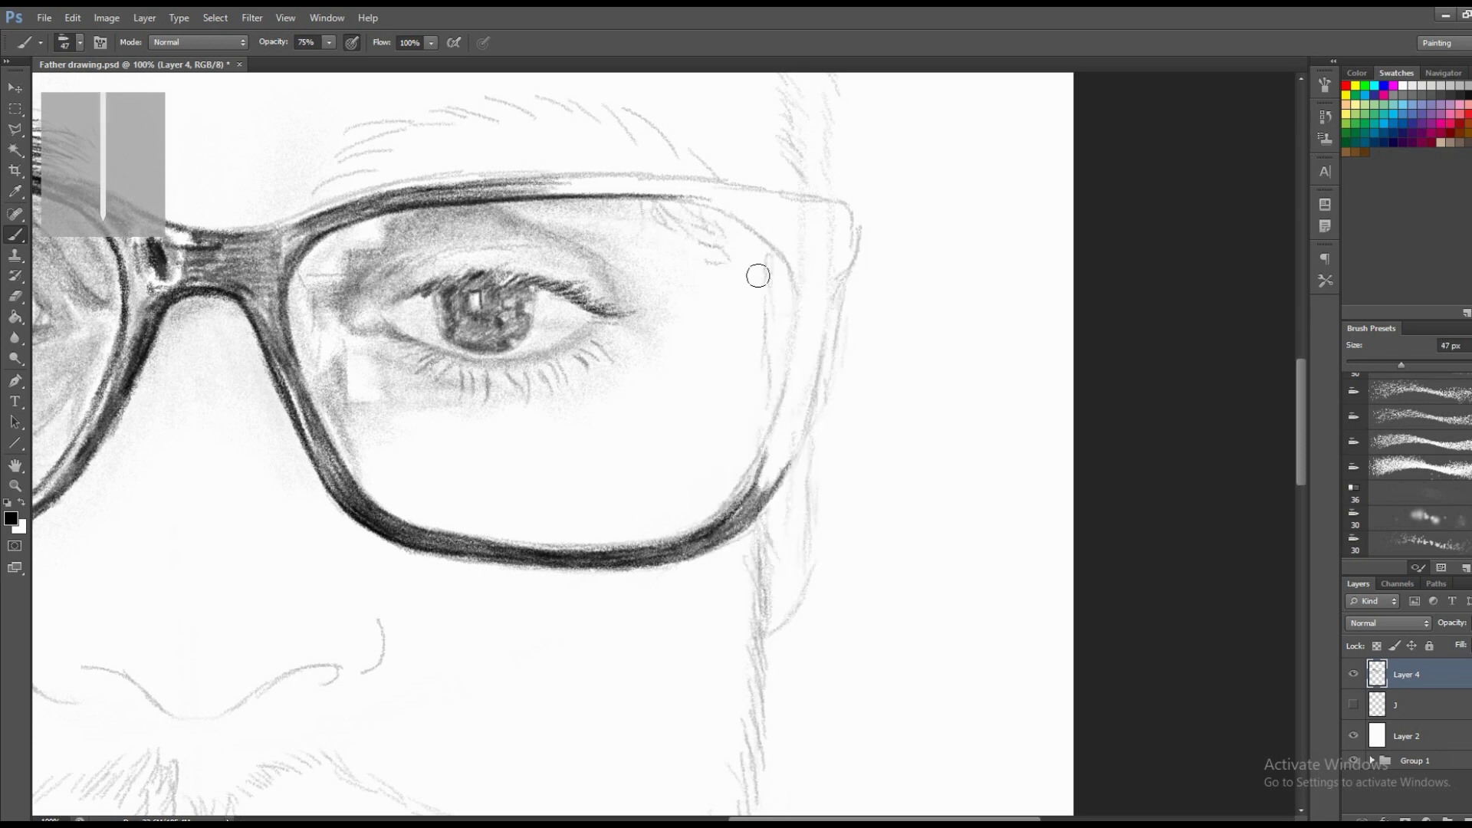
{"action": "left_click_drag", "start_coordinate": [507, 222], "coordinate": [627, 243]}
{"action": "key", "text": "z"}
{"action": "left_click", "coordinate": [591, 371], "text": "alt"}
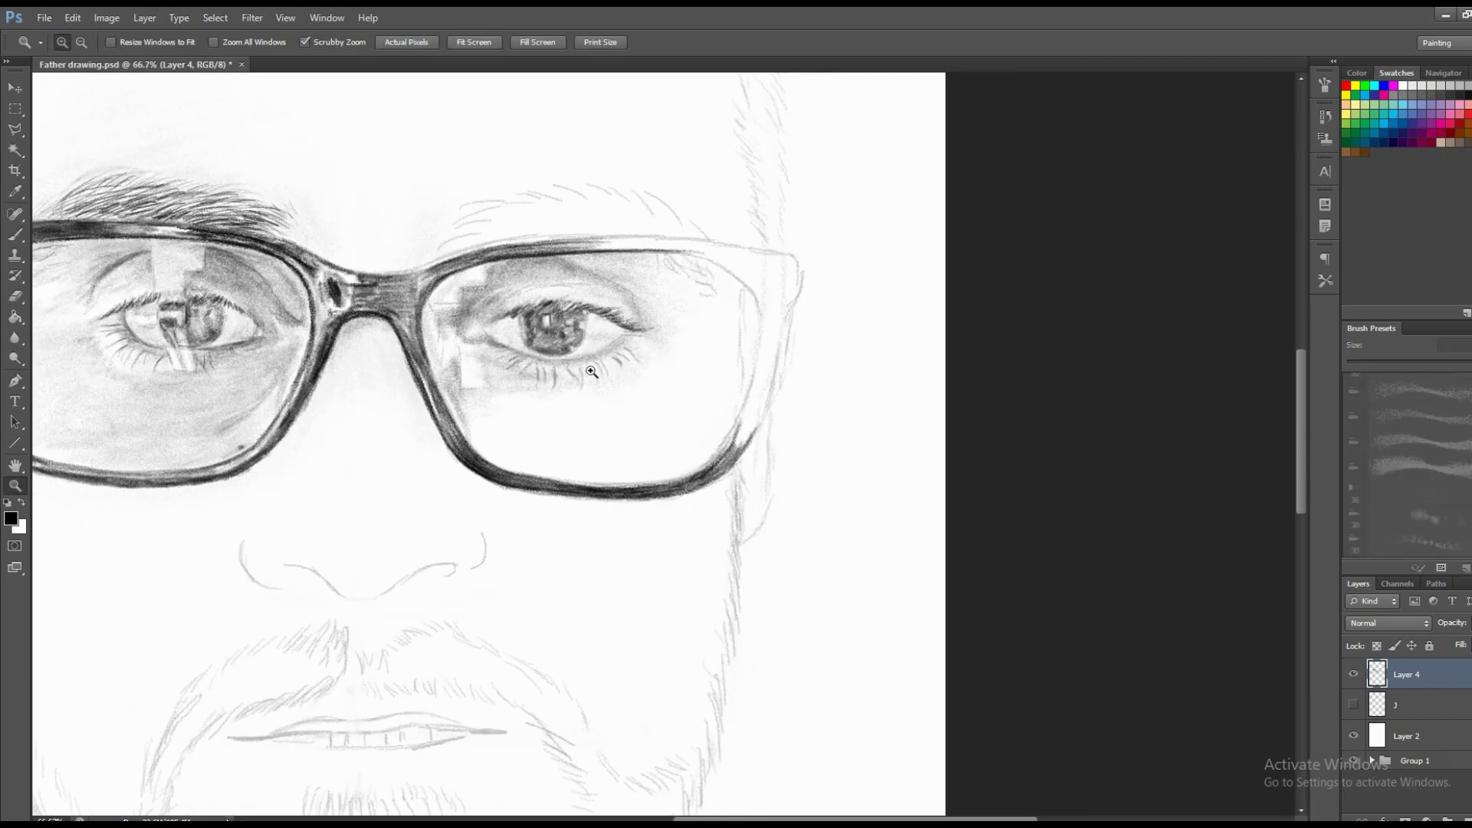
{"action": "key", "text": "b"}
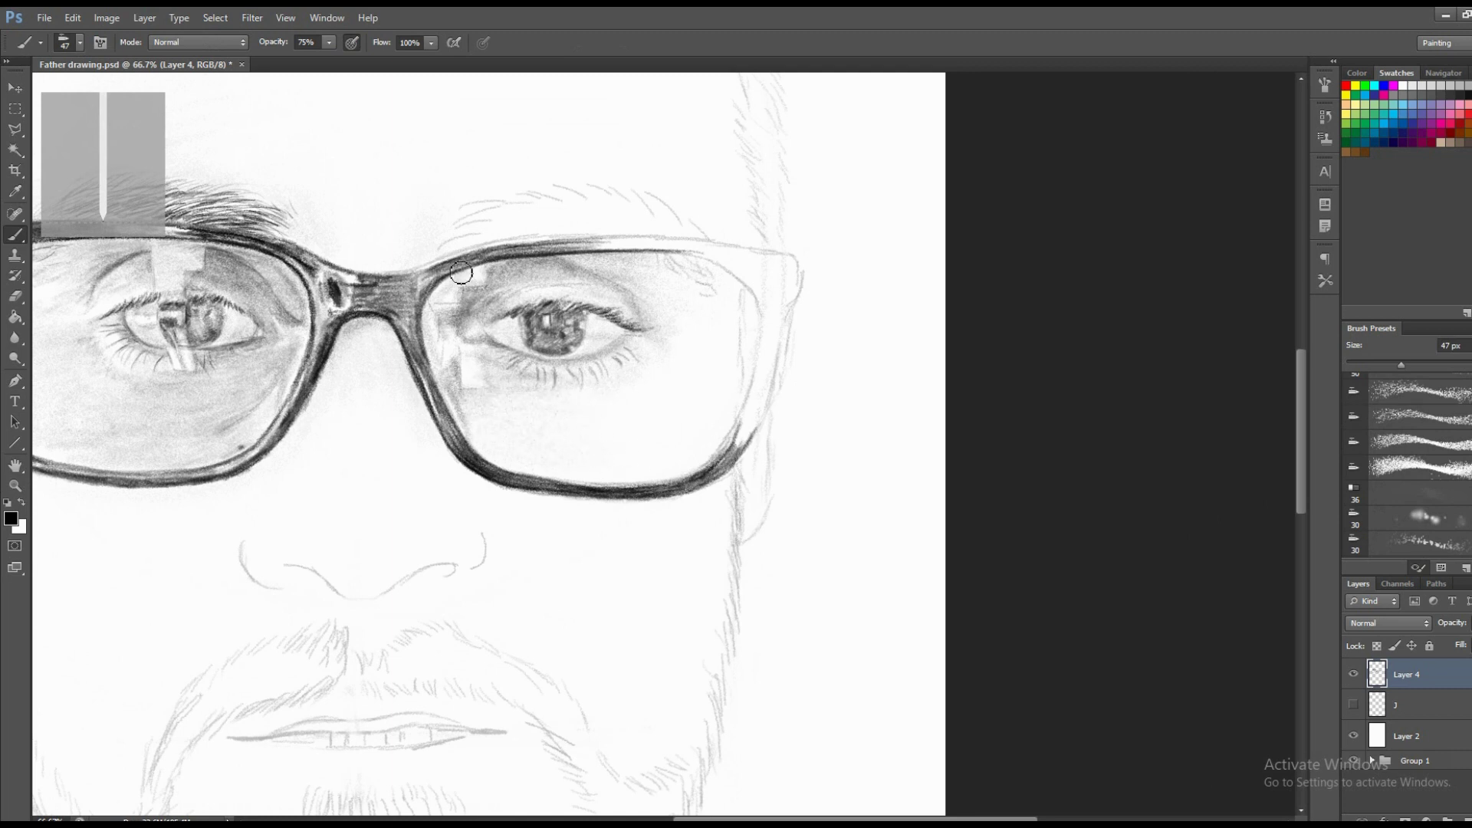
Zoom out to review the whole portrait, then zoom back in around the right eye.
{"action": "key", "text": "z"}
{"action": "left_click", "coordinate": [567, 369], "text": "alt"}
{"action": "left_click", "coordinate": [568, 369], "text": "alt"}
{"action": "left_click", "coordinate": [617, 408], "text": "alt"}
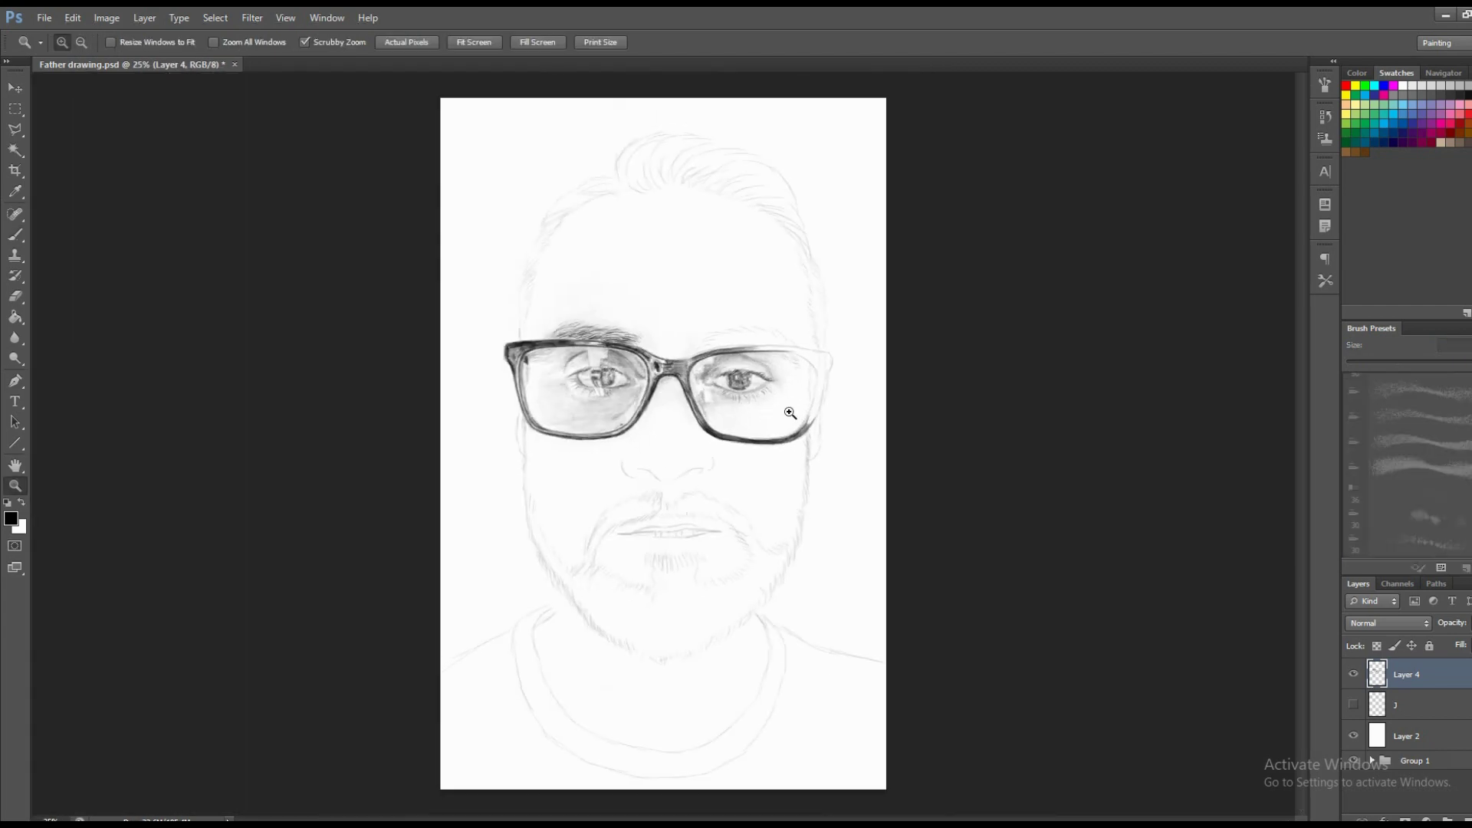
{"action": "left_click", "coordinate": [790, 413]}
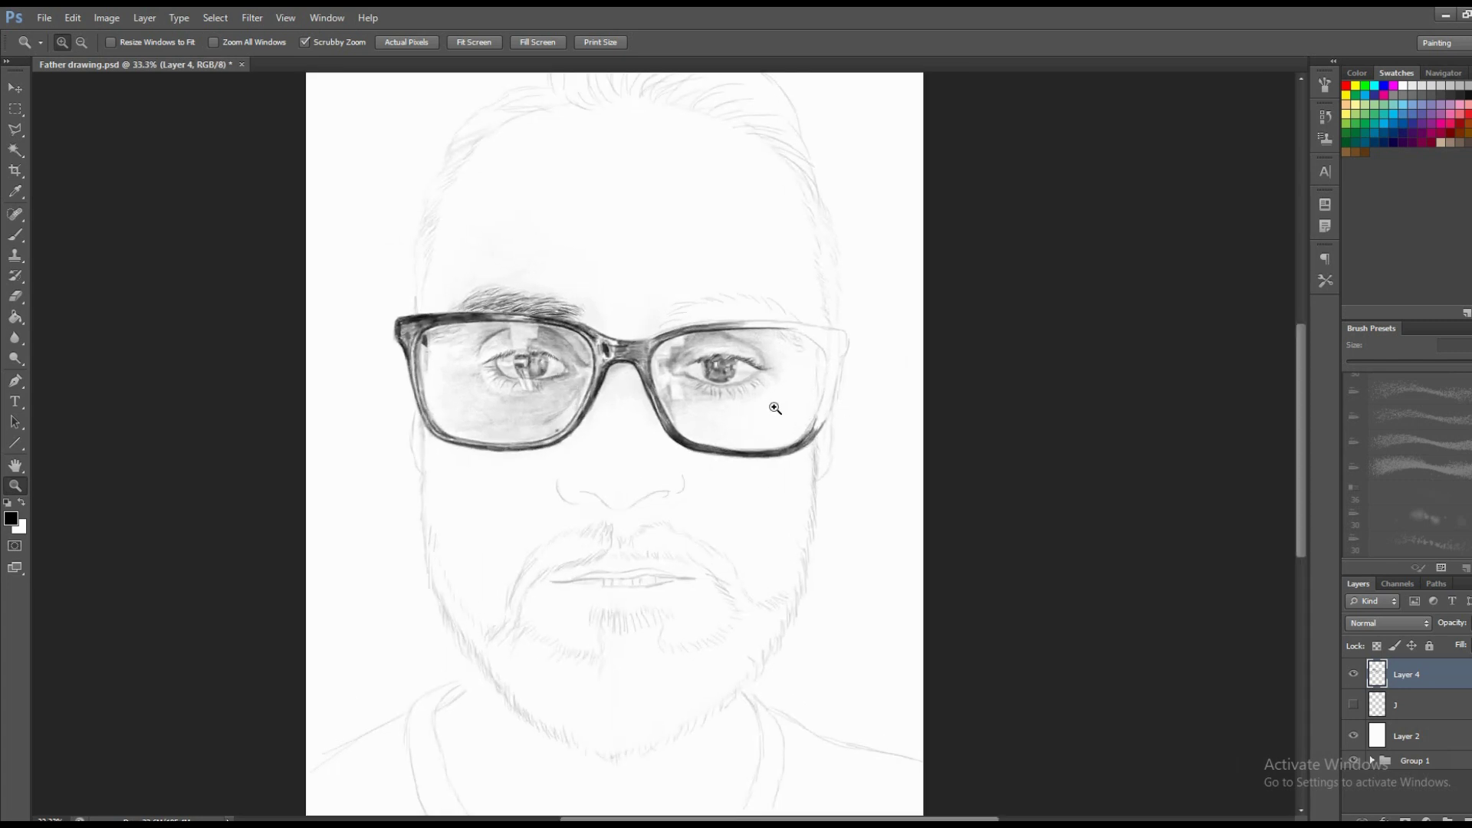
{"action": "left_click", "coordinate": [776, 408]}
{"action": "key", "text": "b"}
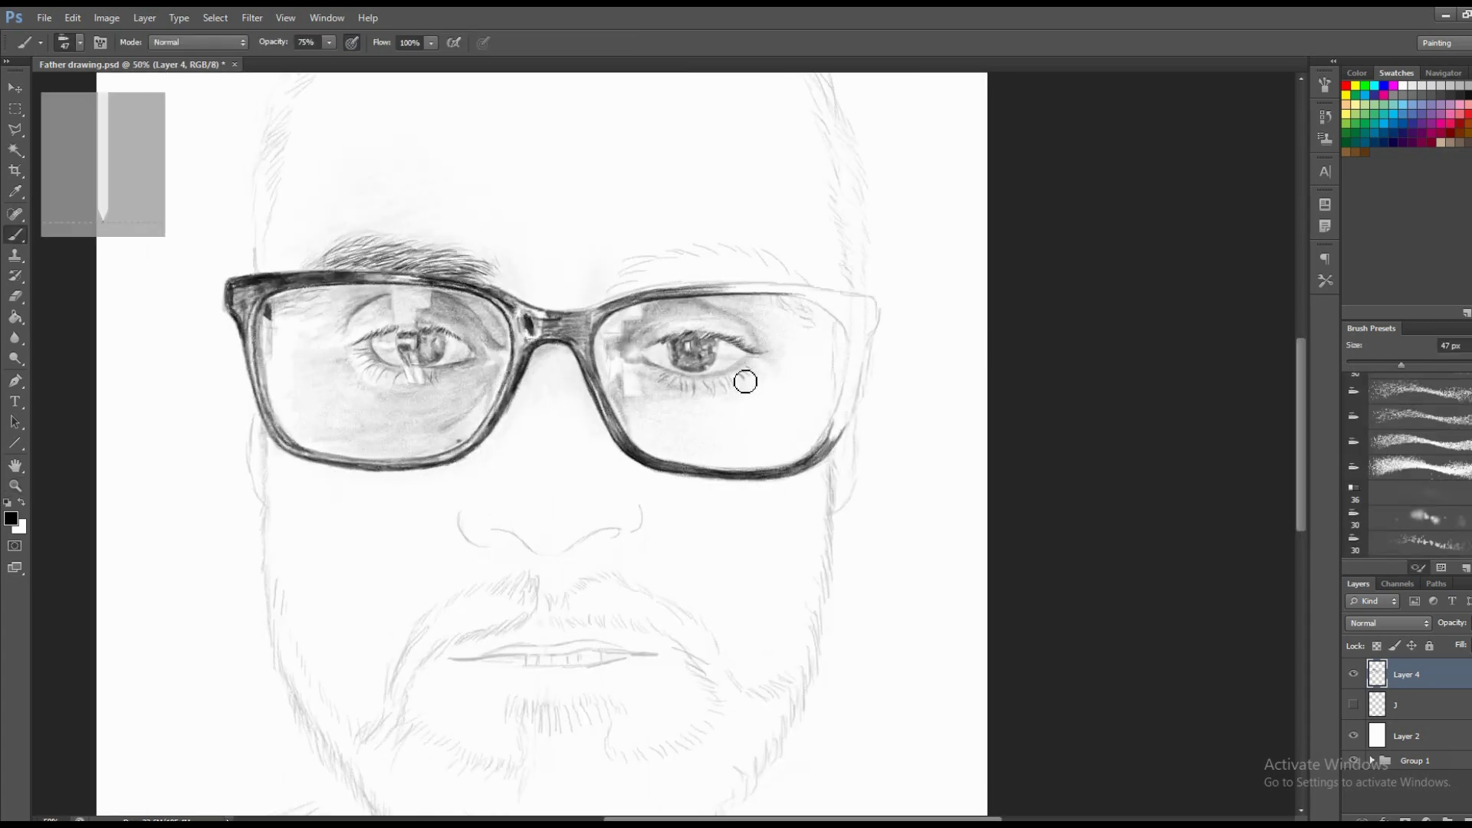
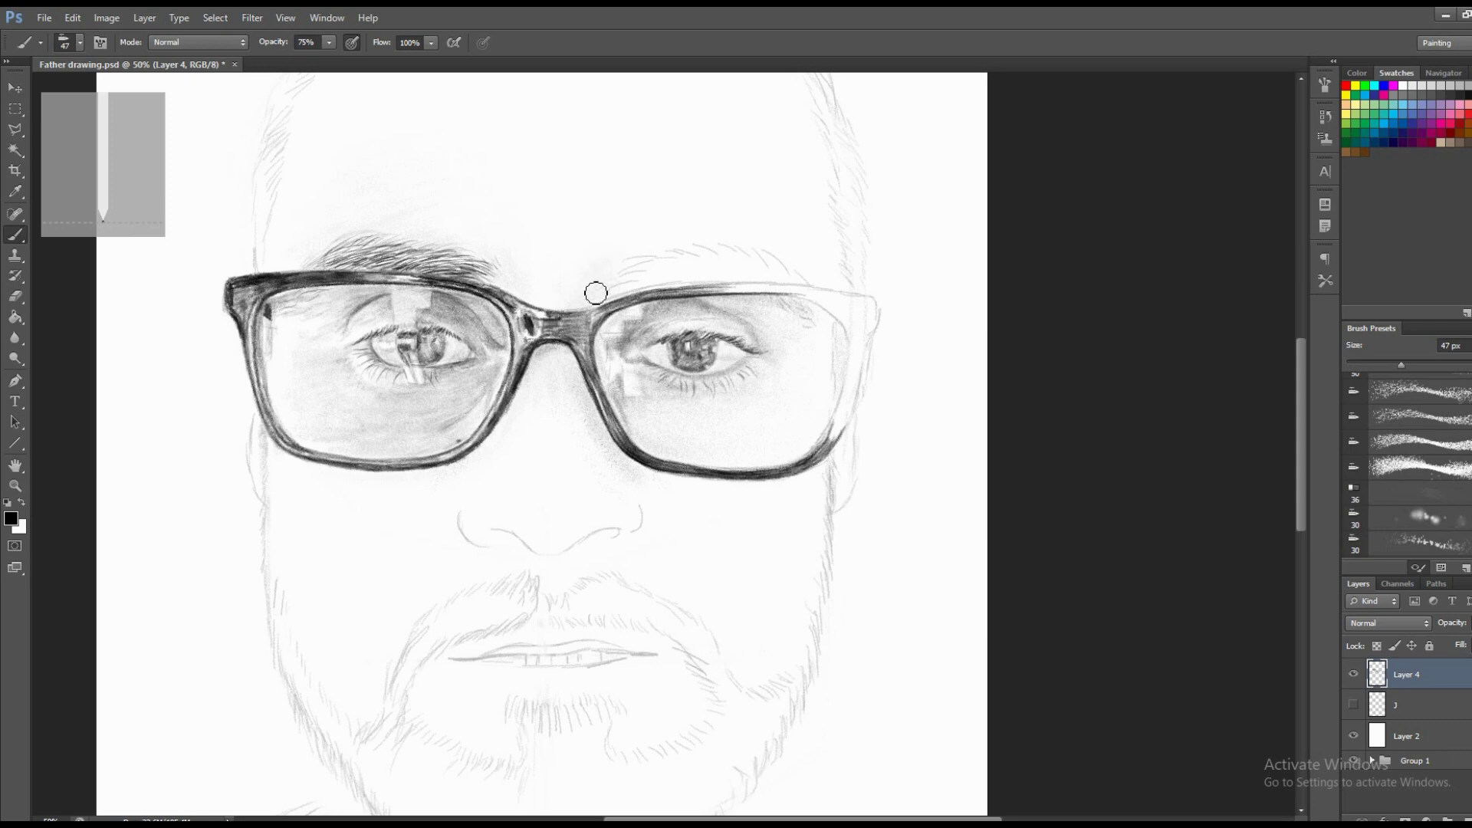
Zoom in on the right eye and raise the brush opacity to 100%.
{"action": "key", "text": "z"}
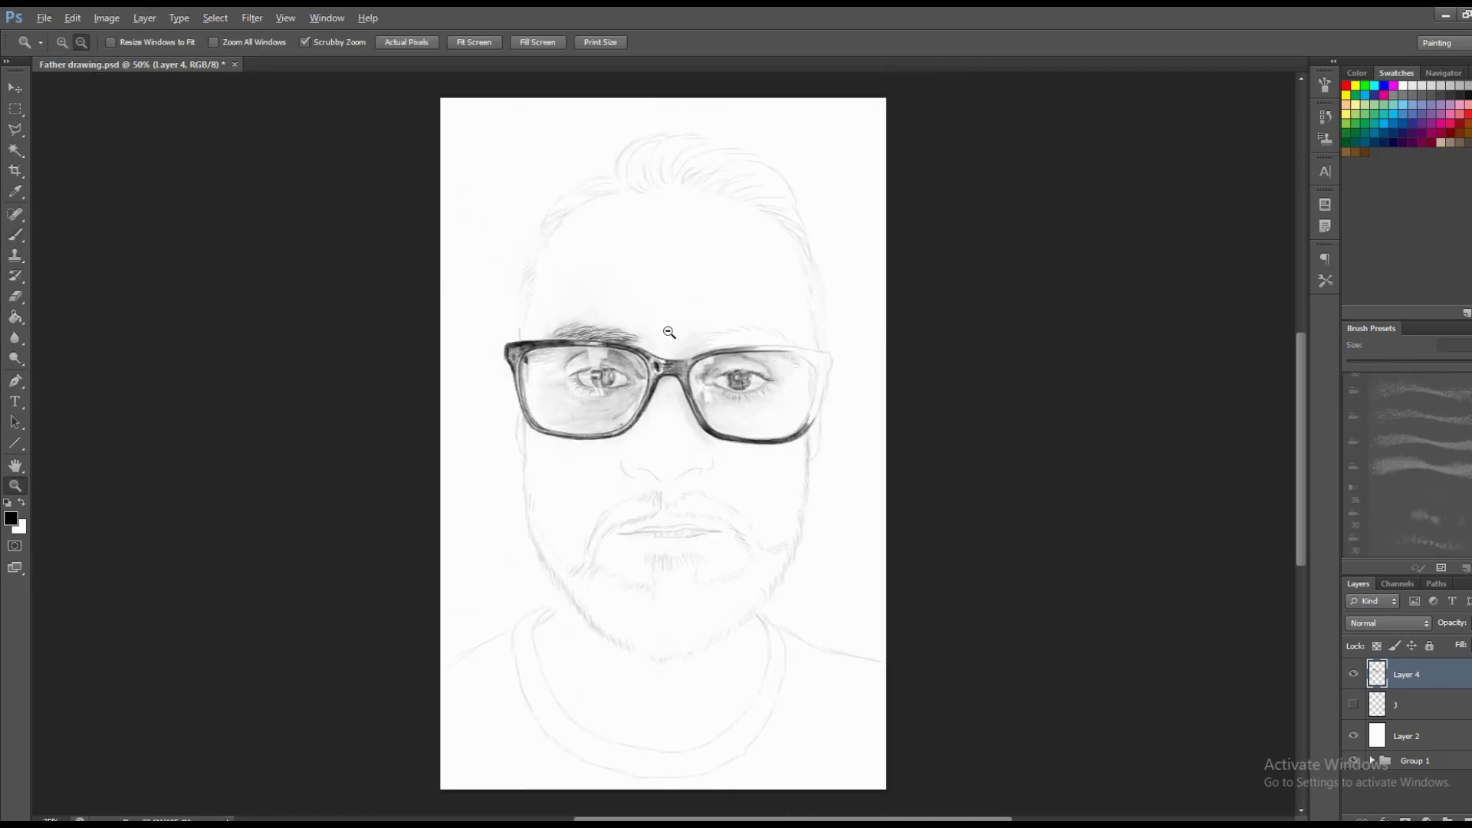
{"action": "left_click_drag", "start_coordinate": [762, 407], "coordinate": [813, 383]}
{"action": "key", "text": "b"}
{"action": "right_click", "coordinate": [724, 381]}
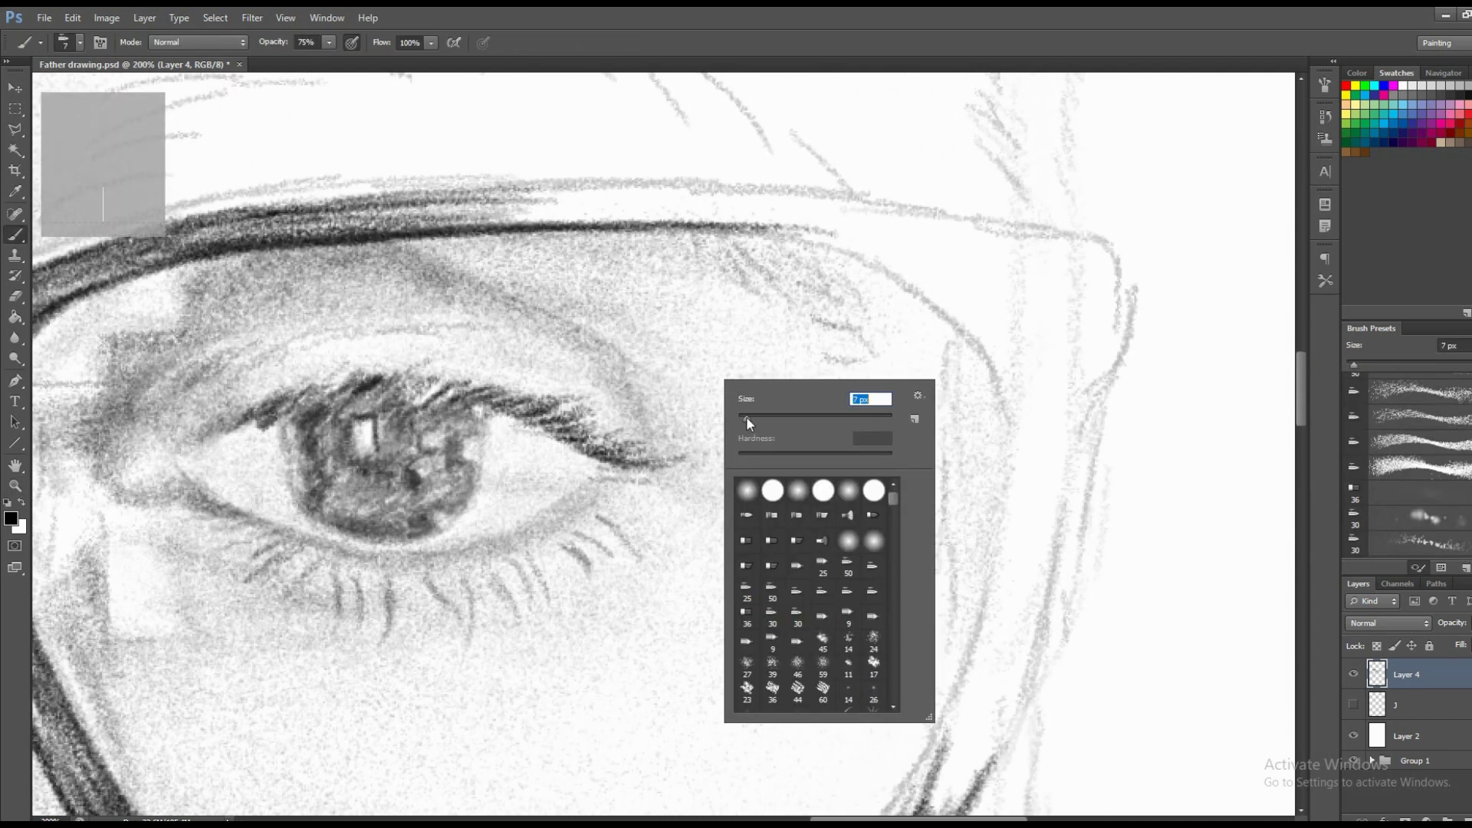
{"action": "left_click_drag", "start_coordinate": [329, 42], "coordinate": [371, 74]}
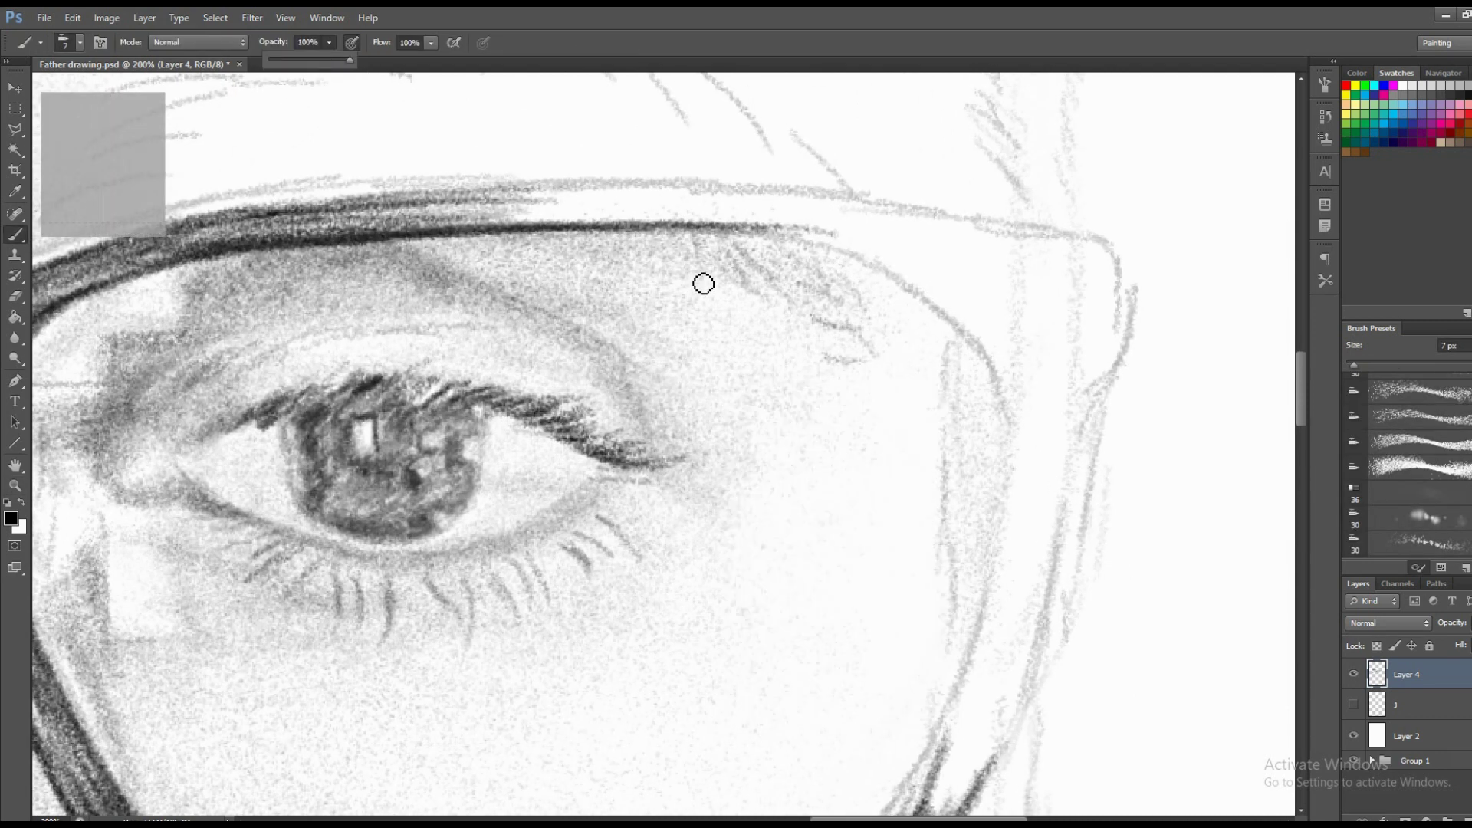
Paint dark strokes along the top bar of the right glasses frame toward its corner.
{"action": "mouse_move", "coordinate": [410, 230]}
{"action": "left_mouse_down"}
{"action": "mouse_move", "coordinate": [598, 211]}
{"action": "mouse_move", "coordinate": [544, 216]}
{"action": "mouse_move", "coordinate": [736, 230]}
{"action": "left_mouse_up"}
{"action": "left_click_drag", "start_coordinate": [529, 219], "coordinate": [802, 230]}
{"action": "mouse_move", "coordinate": [702, 222]}
{"action": "left_mouse_down"}
{"action": "mouse_move", "coordinate": [859, 262]}
{"action": "mouse_move", "coordinate": [927, 306]}
{"action": "mouse_move", "coordinate": [913, 283]}
{"action": "mouse_move", "coordinate": [1021, 446]}
{"action": "left_mouse_up"}
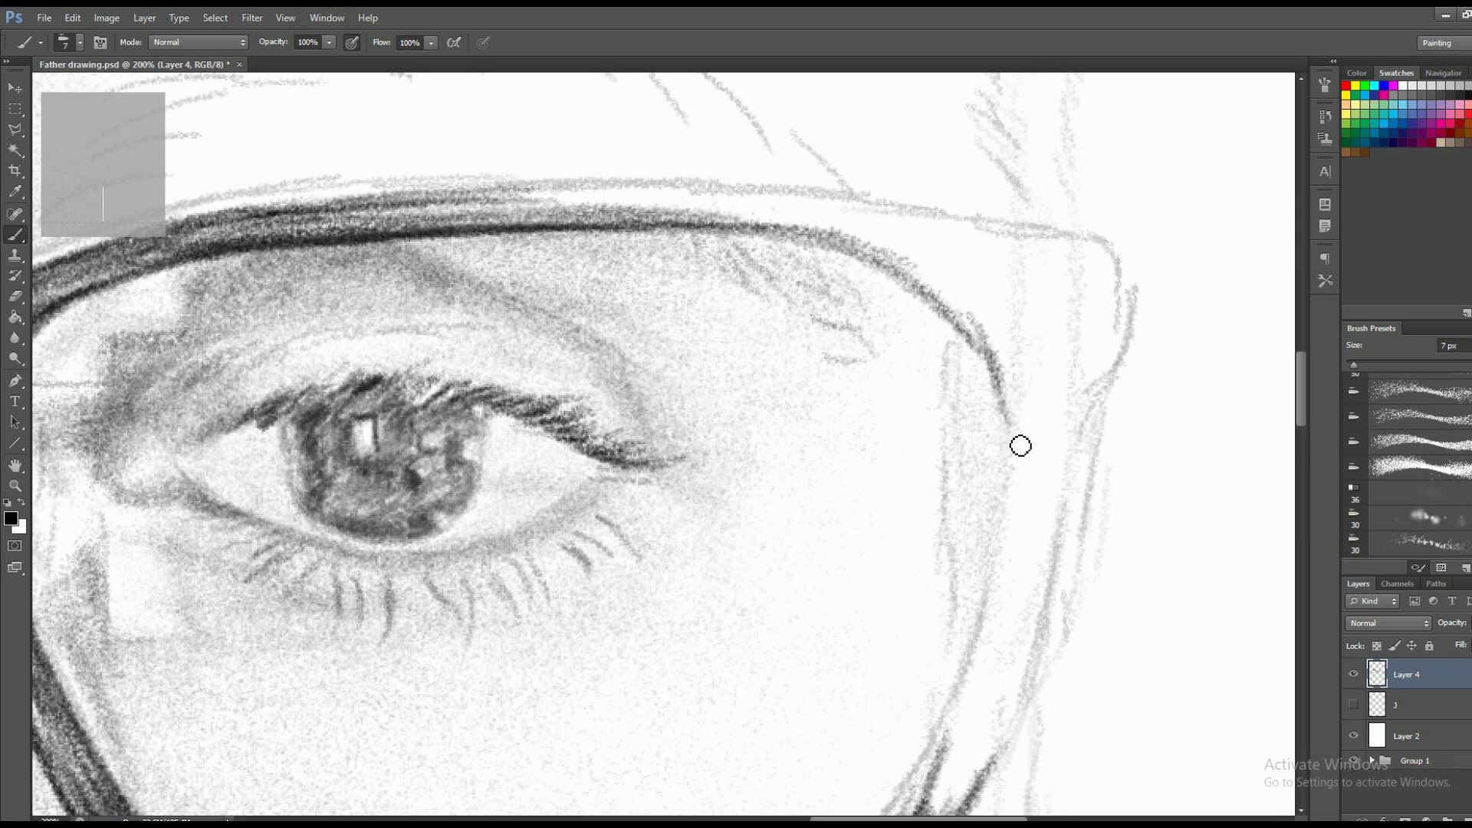
{"action": "mouse_move", "coordinate": [943, 363]}
{"action": "left_mouse_down"}
{"action": "mouse_move", "coordinate": [815, 240]}
{"action": "mouse_move", "coordinate": [894, 342]}
{"action": "mouse_move", "coordinate": [900, 447]}
{"action": "left_mouse_up"}
{"action": "left_click_drag", "start_coordinate": [775, 239], "coordinate": [780, 339]}
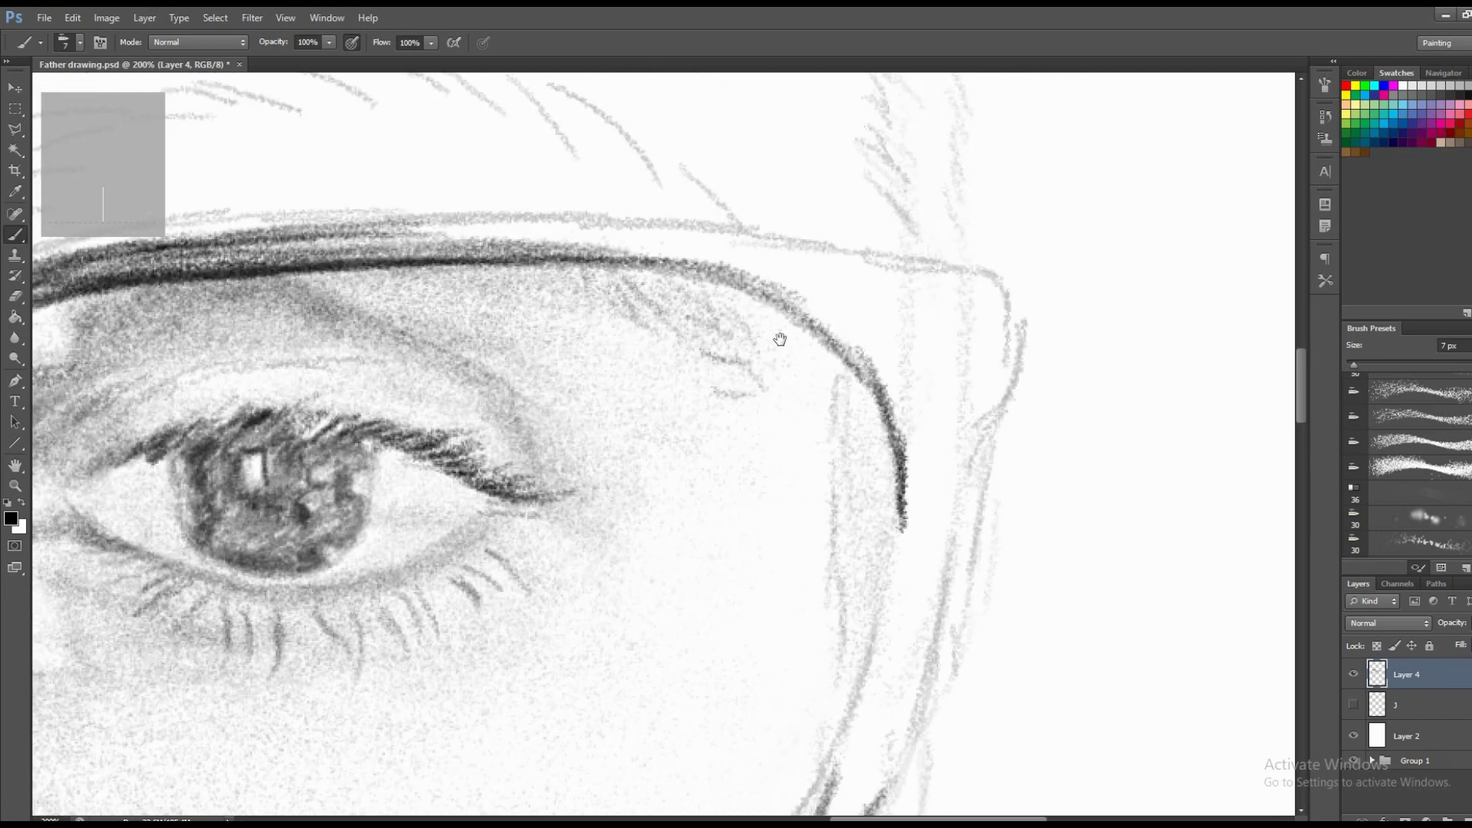
{"action": "left_click_drag", "start_coordinate": [268, 239], "coordinate": [444, 244]}
{"action": "left_click_drag", "start_coordinate": [444, 244], "coordinate": [636, 252]}
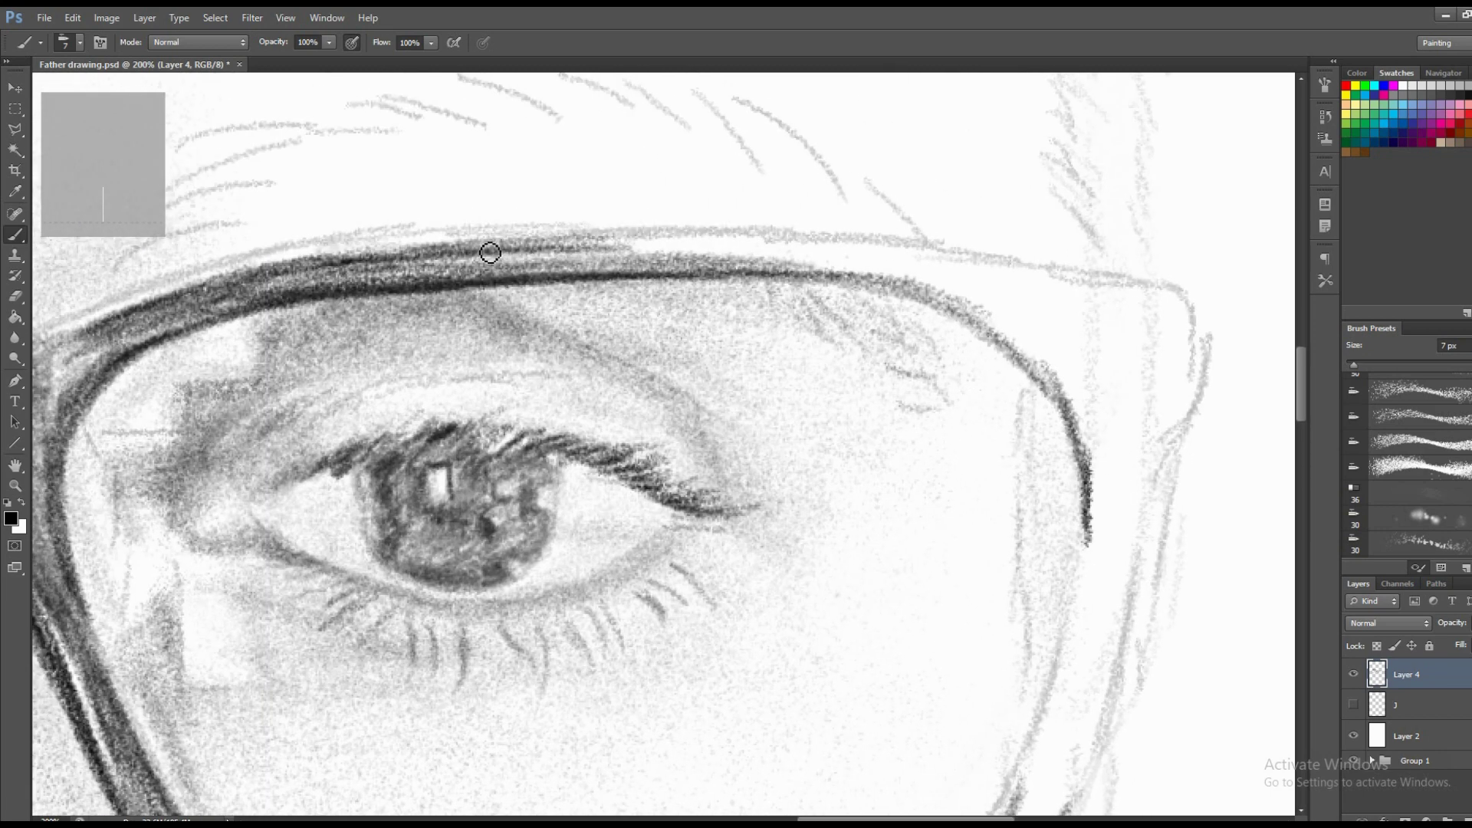
Layer more dark strokes on the upper frame and the inner curve of the corner.
{"action": "mouse_move", "coordinate": [517, 248]}
{"action": "left_mouse_down"}
{"action": "mouse_move", "coordinate": [567, 260]}
{"action": "mouse_move", "coordinate": [503, 273]}
{"action": "mouse_move", "coordinate": [749, 270]}
{"action": "mouse_move", "coordinate": [672, 263]}
{"action": "mouse_move", "coordinate": [813, 247]}
{"action": "mouse_move", "coordinate": [522, 265]}
{"action": "mouse_move", "coordinate": [859, 246]}
{"action": "mouse_move", "coordinate": [1042, 276]}
{"action": "left_mouse_up"}
{"action": "mouse_move", "coordinate": [840, 253]}
{"action": "left_mouse_down"}
{"action": "mouse_move", "coordinate": [720, 237]}
{"action": "mouse_move", "coordinate": [1044, 275]}
{"action": "mouse_move", "coordinate": [828, 250]}
{"action": "mouse_move", "coordinate": [937, 269]}
{"action": "left_mouse_up"}
{"action": "mouse_move", "coordinate": [652, 258]}
{"action": "left_mouse_down"}
{"action": "mouse_move", "coordinate": [407, 260]}
{"action": "mouse_move", "coordinate": [766, 253]}
{"action": "left_mouse_up"}
{"action": "mouse_move", "coordinate": [767, 253]}
{"action": "left_mouse_down"}
{"action": "mouse_move", "coordinate": [549, 258]}
{"action": "mouse_move", "coordinate": [917, 286]}
{"action": "mouse_move", "coordinate": [831, 283]}
{"action": "mouse_move", "coordinate": [798, 307]}
{"action": "left_mouse_up"}
{"action": "mouse_move", "coordinate": [897, 323]}
{"action": "left_mouse_down"}
{"action": "mouse_move", "coordinate": [789, 319]}
{"action": "mouse_move", "coordinate": [733, 345]}
{"action": "left_mouse_up"}
{"action": "mouse_move", "coordinate": [656, 303]}
{"action": "left_mouse_down"}
{"action": "mouse_move", "coordinate": [785, 342]}
{"action": "mouse_move", "coordinate": [736, 358]}
{"action": "mouse_move", "coordinate": [810, 399]}
{"action": "mouse_move", "coordinate": [769, 319]}
{"action": "mouse_move", "coordinate": [792, 312]}
{"action": "mouse_move", "coordinate": [729, 331]}
{"action": "mouse_move", "coordinate": [821, 398]}
{"action": "mouse_move", "coordinate": [831, 341]}
{"action": "mouse_move", "coordinate": [875, 340]}
{"action": "left_mouse_up"}
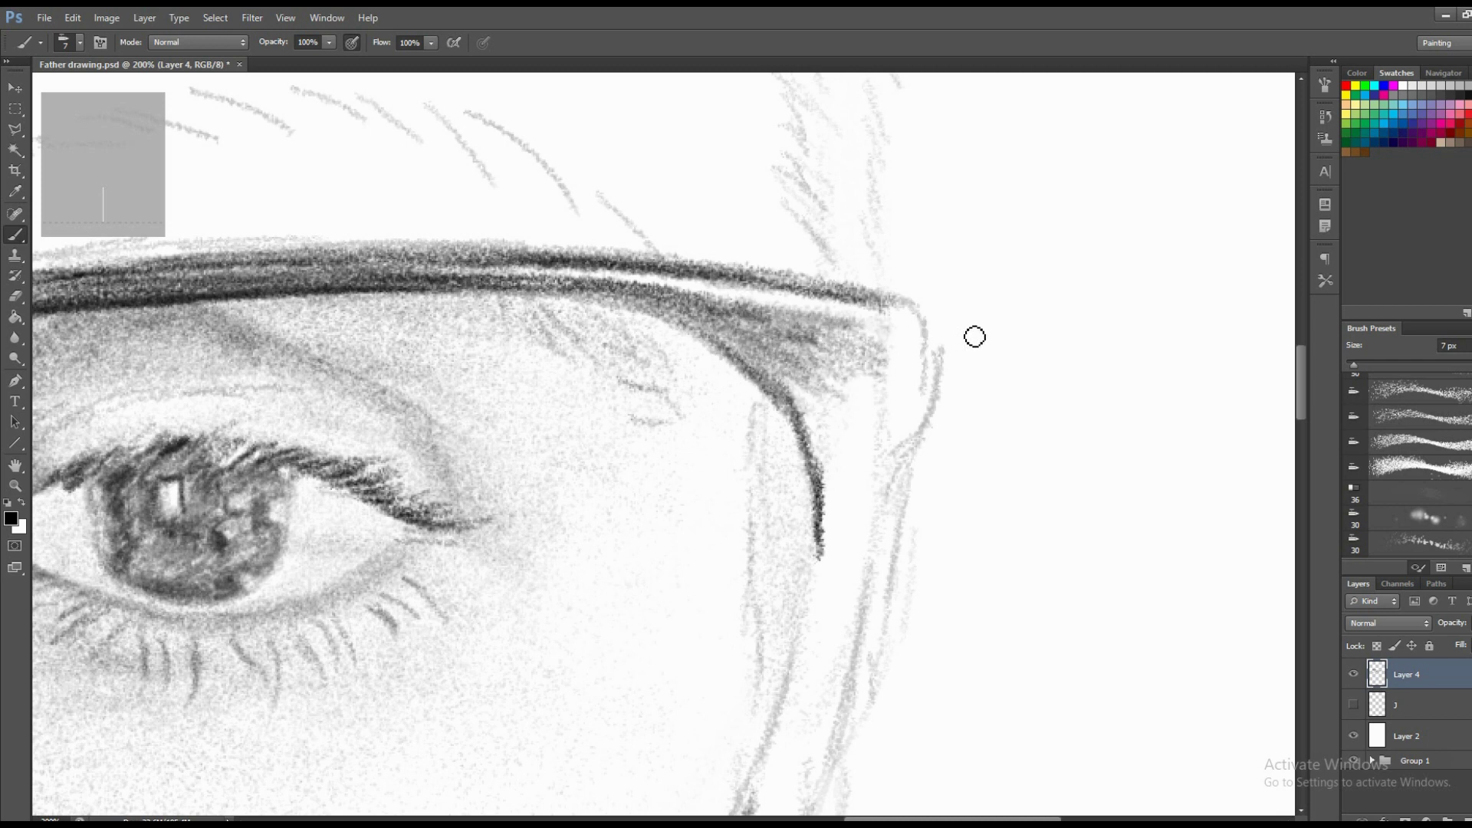
Erase a stray sketch line beside the frame and darken the corner's outer edge.
{"action": "key", "text": "e"}
{"action": "left_click_drag", "start_coordinate": [943, 383], "coordinate": [949, 466]}
{"action": "key", "text": "b"}
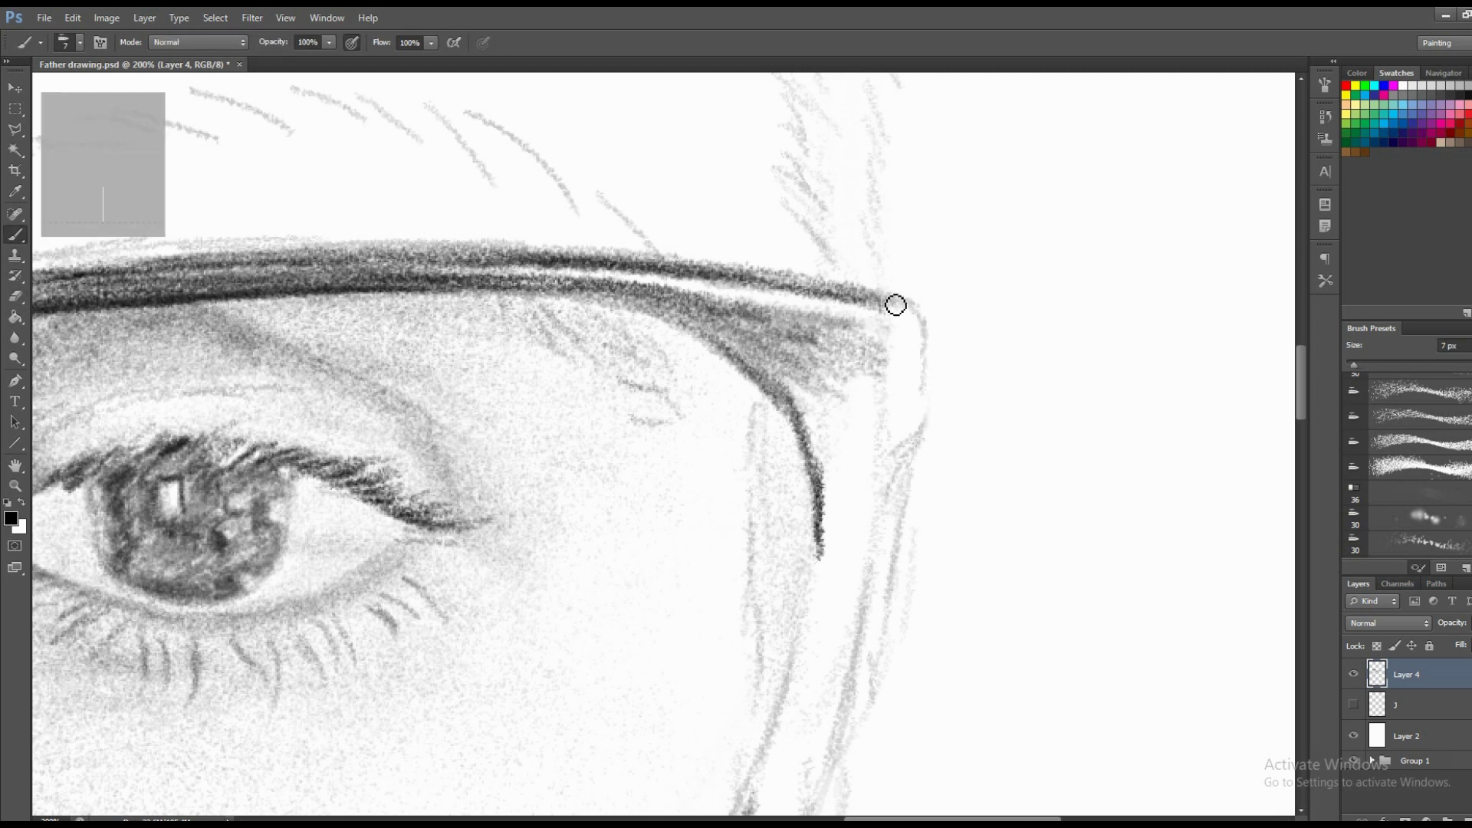
{"action": "mouse_move", "coordinate": [894, 303]}
{"action": "left_mouse_down"}
{"action": "mouse_move", "coordinate": [927, 418]}
{"action": "mouse_move", "coordinate": [871, 565]}
{"action": "mouse_move", "coordinate": [874, 605]}
{"action": "left_mouse_up"}
{"action": "mouse_move", "coordinate": [822, 502]}
{"action": "left_mouse_down"}
{"action": "mouse_move", "coordinate": [828, 572]}
{"action": "mouse_move", "coordinate": [821, 552]}
{"action": "left_mouse_up"}
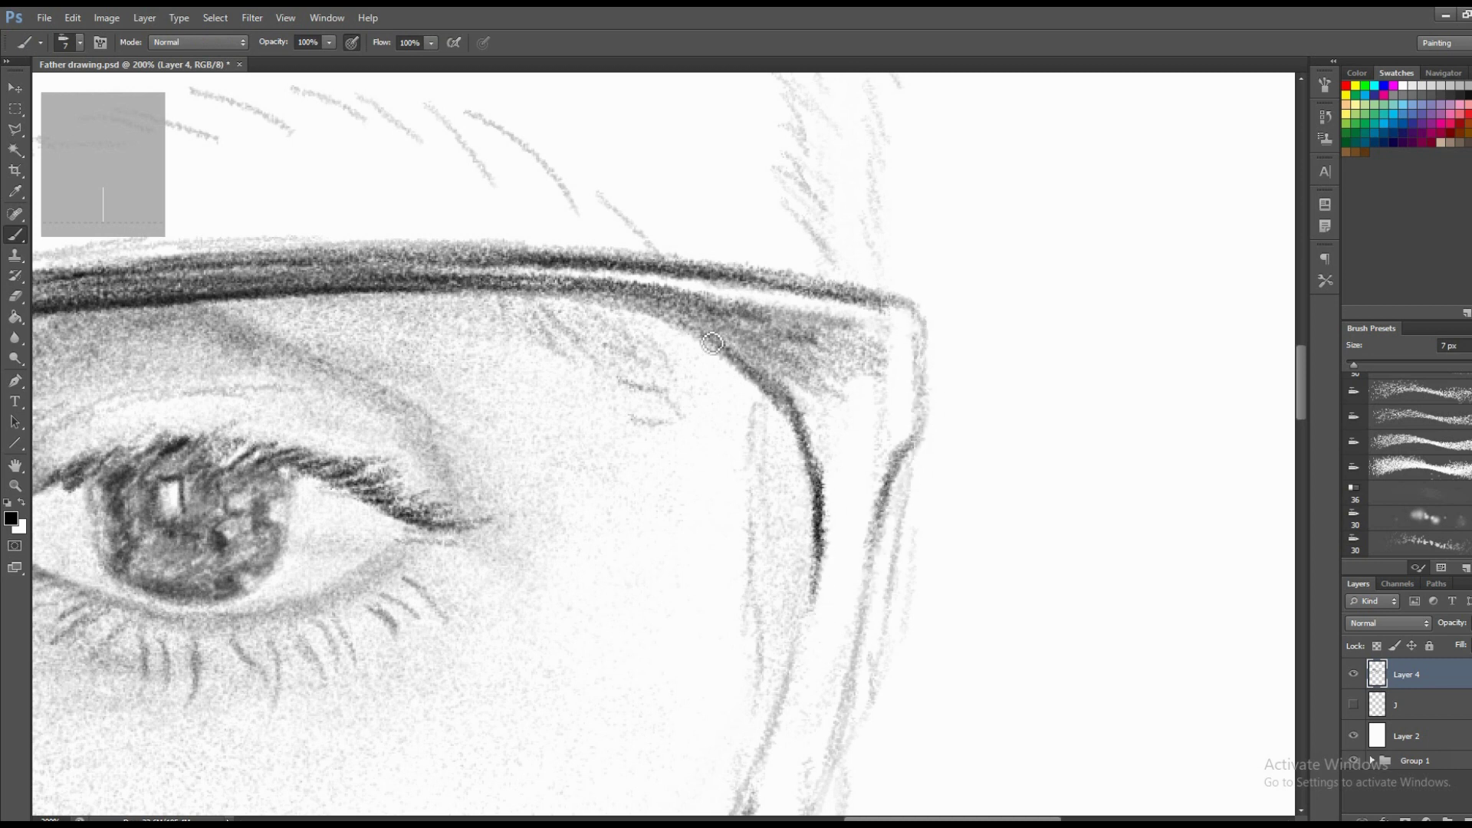
Shade the top bar's lower edge and fill the gap between frame lines with grey.
{"action": "left_click_drag", "start_coordinate": [521, 293], "coordinate": [643, 309]}
{"action": "mouse_move", "coordinate": [625, 305]}
{"action": "left_mouse_down"}
{"action": "mouse_move", "coordinate": [759, 368]}
{"action": "mouse_move", "coordinate": [786, 404]}
{"action": "mouse_move", "coordinate": [794, 322]}
{"action": "mouse_move", "coordinate": [844, 326]}
{"action": "left_mouse_up"}
{"action": "key", "text": "ctrl+z"}
{"action": "mouse_move", "coordinate": [772, 281]}
{"action": "left_mouse_down"}
{"action": "mouse_move", "coordinate": [667, 286]}
{"action": "mouse_move", "coordinate": [883, 319]}
{"action": "mouse_move", "coordinate": [904, 411]}
{"action": "mouse_move", "coordinate": [894, 345]}
{"action": "mouse_move", "coordinate": [877, 398]}
{"action": "mouse_move", "coordinate": [899, 462]}
{"action": "mouse_move", "coordinate": [796, 332]}
{"action": "mouse_move", "coordinate": [831, 434]}
{"action": "mouse_move", "coordinate": [884, 496]}
{"action": "mouse_move", "coordinate": [848, 571]}
{"action": "mouse_move", "coordinate": [874, 539]}
{"action": "mouse_move", "coordinate": [855, 549]}
{"action": "mouse_move", "coordinate": [864, 448]}
{"action": "mouse_move", "coordinate": [805, 421]}
{"action": "mouse_move", "coordinate": [816, 434]}
{"action": "mouse_move", "coordinate": [792, 385]}
{"action": "mouse_move", "coordinate": [822, 424]}
{"action": "mouse_move", "coordinate": [811, 338]}
{"action": "mouse_move", "coordinate": [882, 337]}
{"action": "mouse_move", "coordinate": [911, 320]}
{"action": "mouse_move", "coordinate": [913, 410]}
{"action": "mouse_move", "coordinate": [790, 318]}
{"action": "mouse_move", "coordinate": [667, 318]}
{"action": "mouse_move", "coordinate": [841, 397]}
{"action": "mouse_move", "coordinate": [866, 349]}
{"action": "left_mouse_up"}
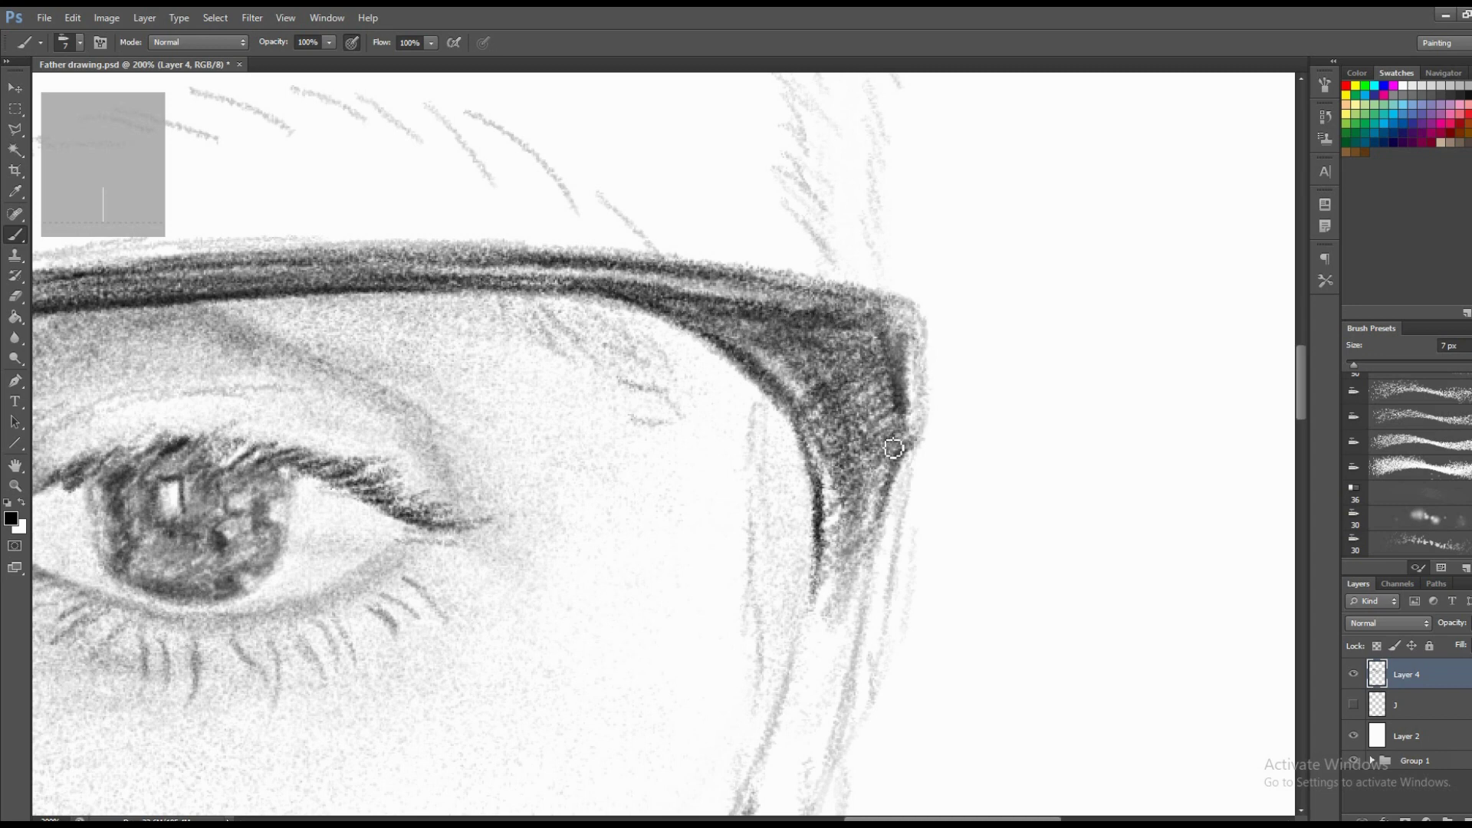
Deepen the shading at the frame's top-right bend and down its right side.
{"action": "left_click_drag", "start_coordinate": [882, 468], "coordinate": [828, 334]}
{"action": "mouse_move", "coordinate": [821, 388]}
{"action": "left_mouse_down"}
{"action": "mouse_move", "coordinate": [860, 263]}
{"action": "mouse_move", "coordinate": [777, 379]}
{"action": "left_mouse_up"}
{"action": "left_click_drag", "start_coordinate": [774, 317], "coordinate": [778, 460]}
{"action": "scroll", "coordinate": [775, 383], "scroll_direction": "down", "scroll_amount": 3}
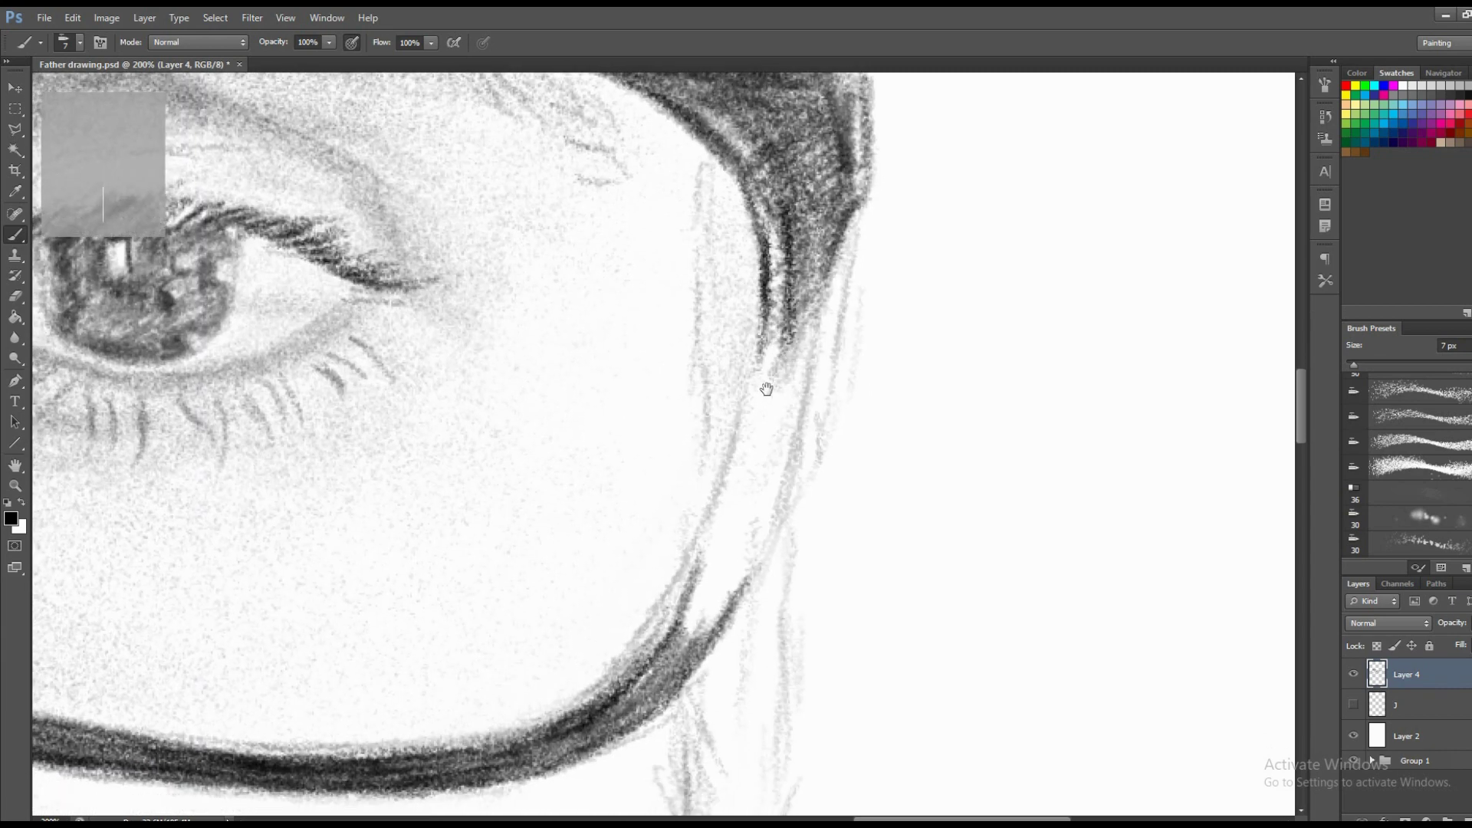
{"action": "mouse_move", "coordinate": [765, 330]}
{"action": "left_mouse_down"}
{"action": "mouse_move", "coordinate": [762, 437]}
{"action": "mouse_move", "coordinate": [740, 460]}
{"action": "left_mouse_up"}
Darken the right frame edge, its inner line and the lower-right curve.
{"action": "mouse_move", "coordinate": [653, 661]}
{"action": "left_mouse_down"}
{"action": "mouse_move", "coordinate": [627, 690]}
{"action": "mouse_move", "coordinate": [705, 586]}
{"action": "mouse_move", "coordinate": [736, 496]}
{"action": "mouse_move", "coordinate": [722, 565]}
{"action": "mouse_move", "coordinate": [759, 398]}
{"action": "mouse_move", "coordinate": [716, 552]}
{"action": "left_mouse_up"}
{"action": "mouse_move", "coordinate": [835, 299]}
{"action": "left_mouse_down"}
{"action": "mouse_move", "coordinate": [739, 601]}
{"action": "mouse_move", "coordinate": [694, 644]}
{"action": "mouse_move", "coordinate": [806, 391]}
{"action": "mouse_move", "coordinate": [756, 545]}
{"action": "mouse_move", "coordinate": [705, 625]}
{"action": "mouse_move", "coordinate": [747, 556]}
{"action": "mouse_move", "coordinate": [670, 614]}
{"action": "mouse_move", "coordinate": [756, 509]}
{"action": "mouse_move", "coordinate": [789, 345]}
{"action": "mouse_move", "coordinate": [779, 473]}
{"action": "mouse_move", "coordinate": [736, 552]}
{"action": "mouse_move", "coordinate": [774, 462]}
{"action": "left_mouse_up"}
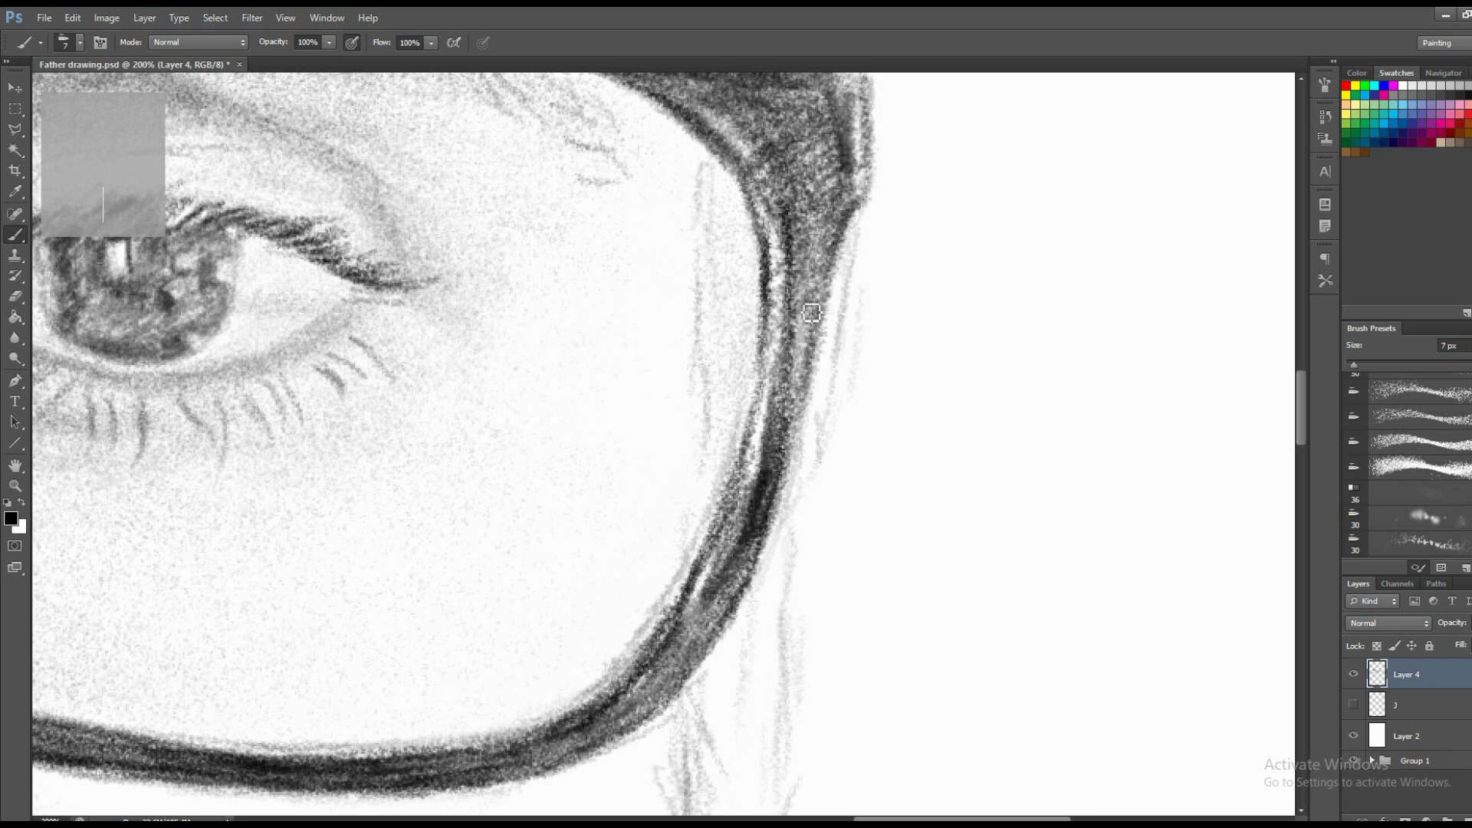
{"action": "mouse_move", "coordinate": [812, 312]}
{"action": "left_mouse_down"}
{"action": "mouse_move", "coordinate": [729, 598]}
{"action": "mouse_move", "coordinate": [659, 765]}
{"action": "left_mouse_up"}
{"action": "mouse_move", "coordinate": [763, 421]}
{"action": "left_mouse_down"}
{"action": "mouse_move", "coordinate": [765, 332]}
{"action": "mouse_move", "coordinate": [750, 503]}
{"action": "mouse_move", "coordinate": [779, 319]}
{"action": "mouse_move", "coordinate": [759, 355]}
{"action": "mouse_move", "coordinate": [752, 582]}
{"action": "mouse_move", "coordinate": [720, 423]}
{"action": "mouse_move", "coordinate": [705, 590]}
{"action": "mouse_move", "coordinate": [740, 422]}
{"action": "left_mouse_up"}
{"action": "left_click_drag", "start_coordinate": [740, 291], "coordinate": [713, 449]}
{"action": "mouse_move", "coordinate": [790, 361]}
{"action": "left_mouse_down"}
{"action": "mouse_move", "coordinate": [793, 321]}
{"action": "mouse_move", "coordinate": [759, 448]}
{"action": "mouse_move", "coordinate": [835, 437]}
{"action": "left_mouse_up"}
Zoom out to check the frame, then darken the inner edge of the right frame.
{"action": "key", "text": "z"}
{"action": "key", "text": "ctrl+minus"}
{"action": "key", "text": "ctrl+minus"}
{"action": "key", "text": "ctrl+minus"}
{"action": "key", "text": "b"}
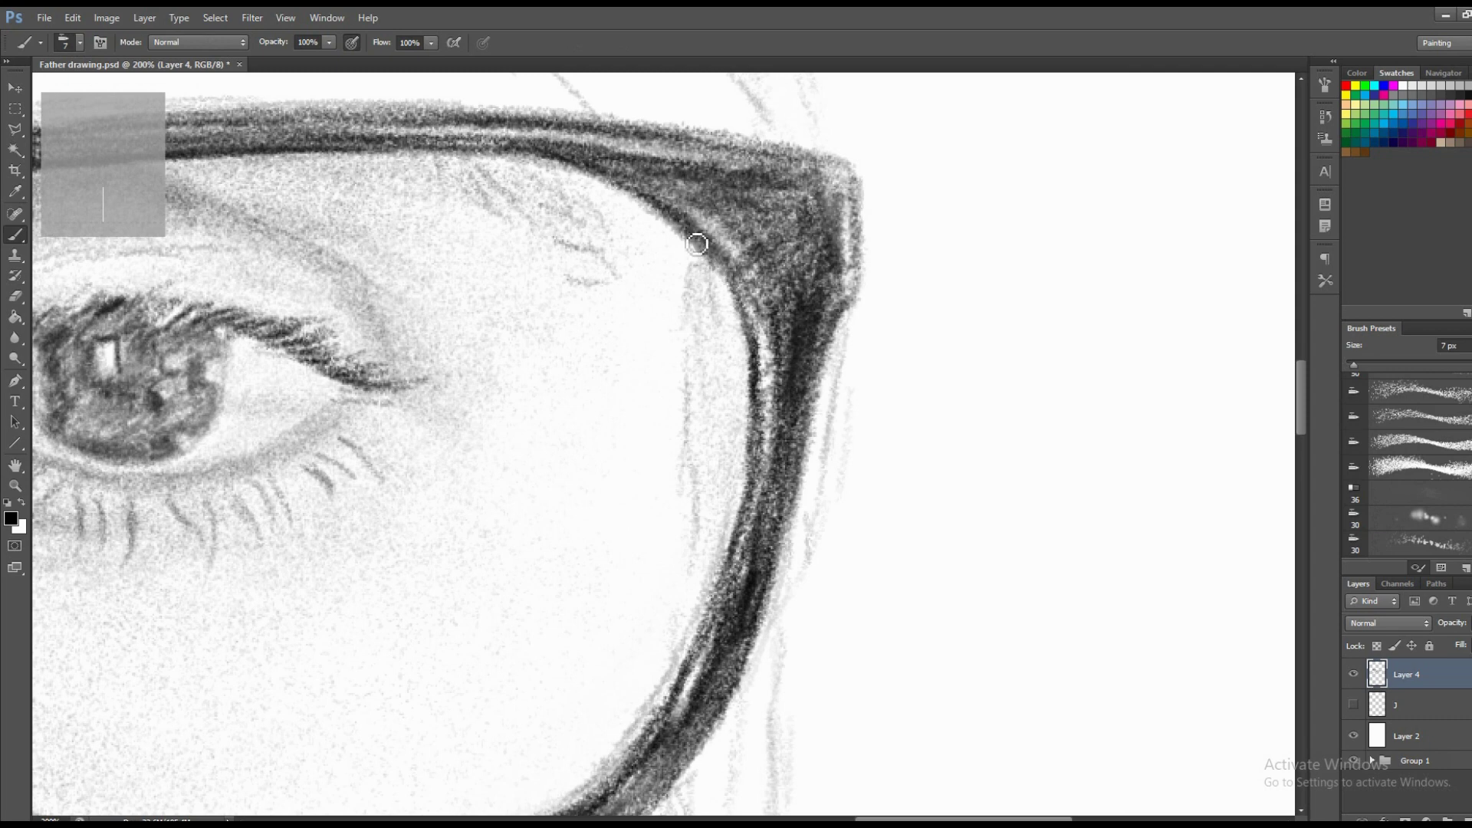
{"action": "mouse_move", "coordinate": [697, 244]}
{"action": "left_mouse_down"}
{"action": "mouse_move", "coordinate": [713, 444]}
{"action": "mouse_move", "coordinate": [733, 362]}
{"action": "mouse_move", "coordinate": [748, 445]}
{"action": "left_mouse_up"}
{"action": "left_click_drag", "start_coordinate": [759, 468], "coordinate": [776, 293]}
Add soft grey pencil tone along the outer frame edge, then zoom out to the whole face.
{"action": "mouse_move", "coordinate": [870, 159]}
{"action": "left_mouse_down"}
{"action": "mouse_move", "coordinate": [874, 187]}
{"action": "mouse_move", "coordinate": [874, 144]}
{"action": "mouse_move", "coordinate": [866, 200]}
{"action": "left_mouse_up"}
{"action": "mouse_move", "coordinate": [818, 316]}
{"action": "left_mouse_down"}
{"action": "mouse_move", "coordinate": [838, 319]}
{"action": "mouse_move", "coordinate": [825, 391]}
{"action": "mouse_move", "coordinate": [841, 372]}
{"action": "left_mouse_up"}
{"action": "scroll", "coordinate": [805, 368], "scroll_direction": "down", "scroll_amount": 3}
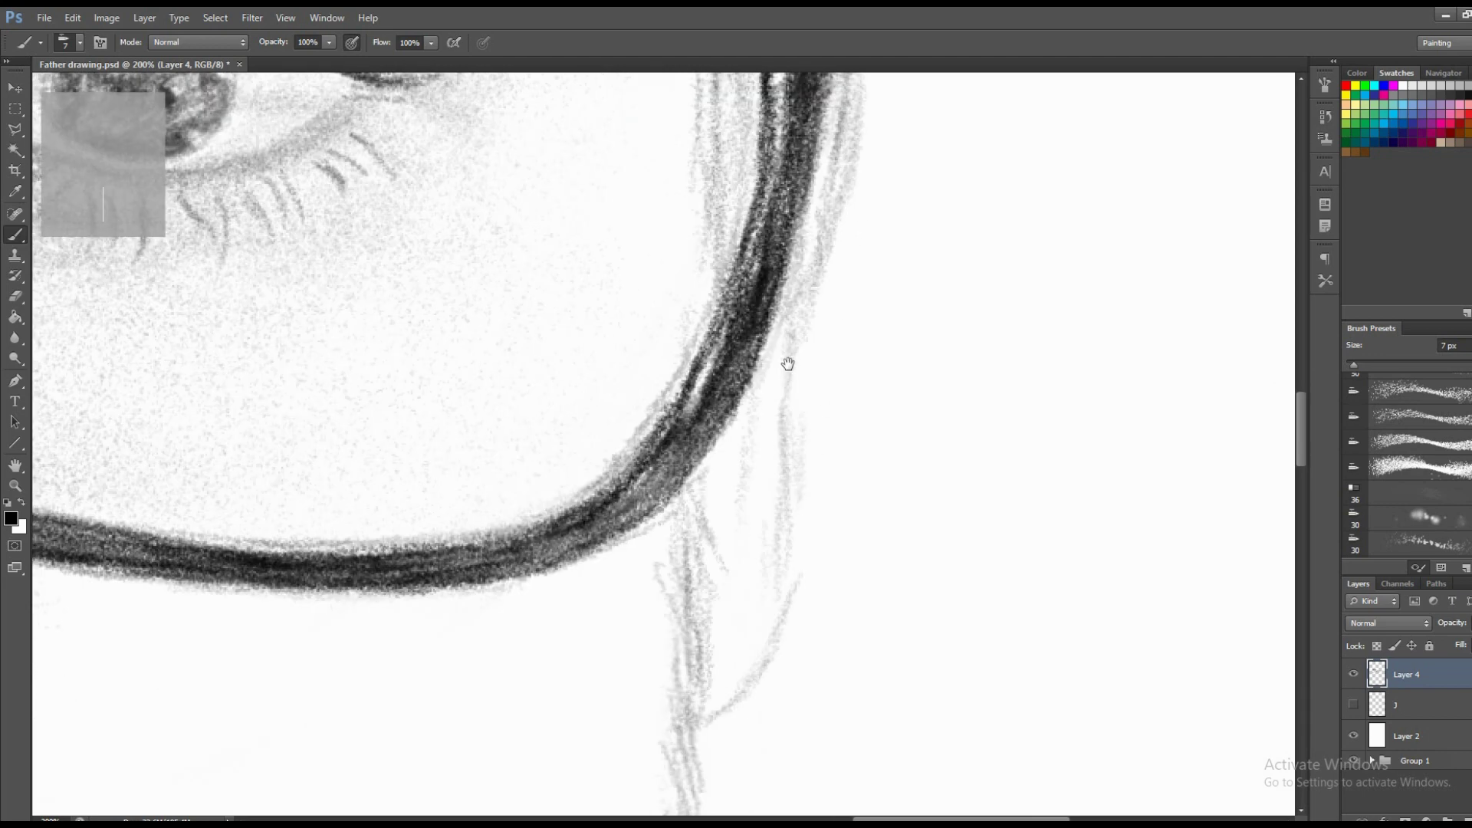
{"action": "scroll", "coordinate": [782, 388], "scroll_direction": "down", "scroll_amount": 1}
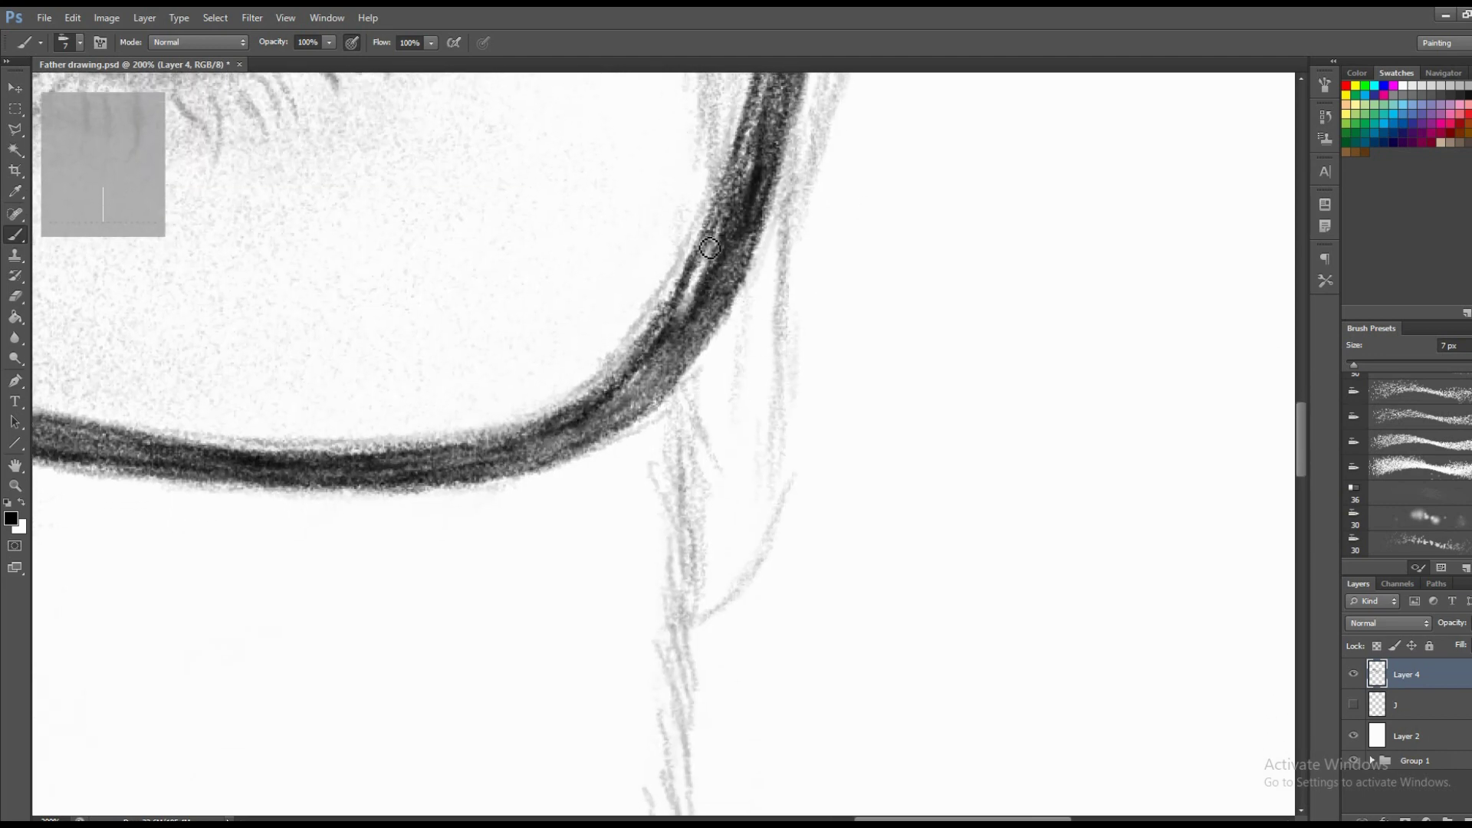
{"action": "key", "text": "z"}
{"action": "left_click_drag", "start_coordinate": [724, 253], "coordinate": [708, 337]}
Lightly shade the skin above the right eye with the brush.
{"action": "key", "text": "b"}
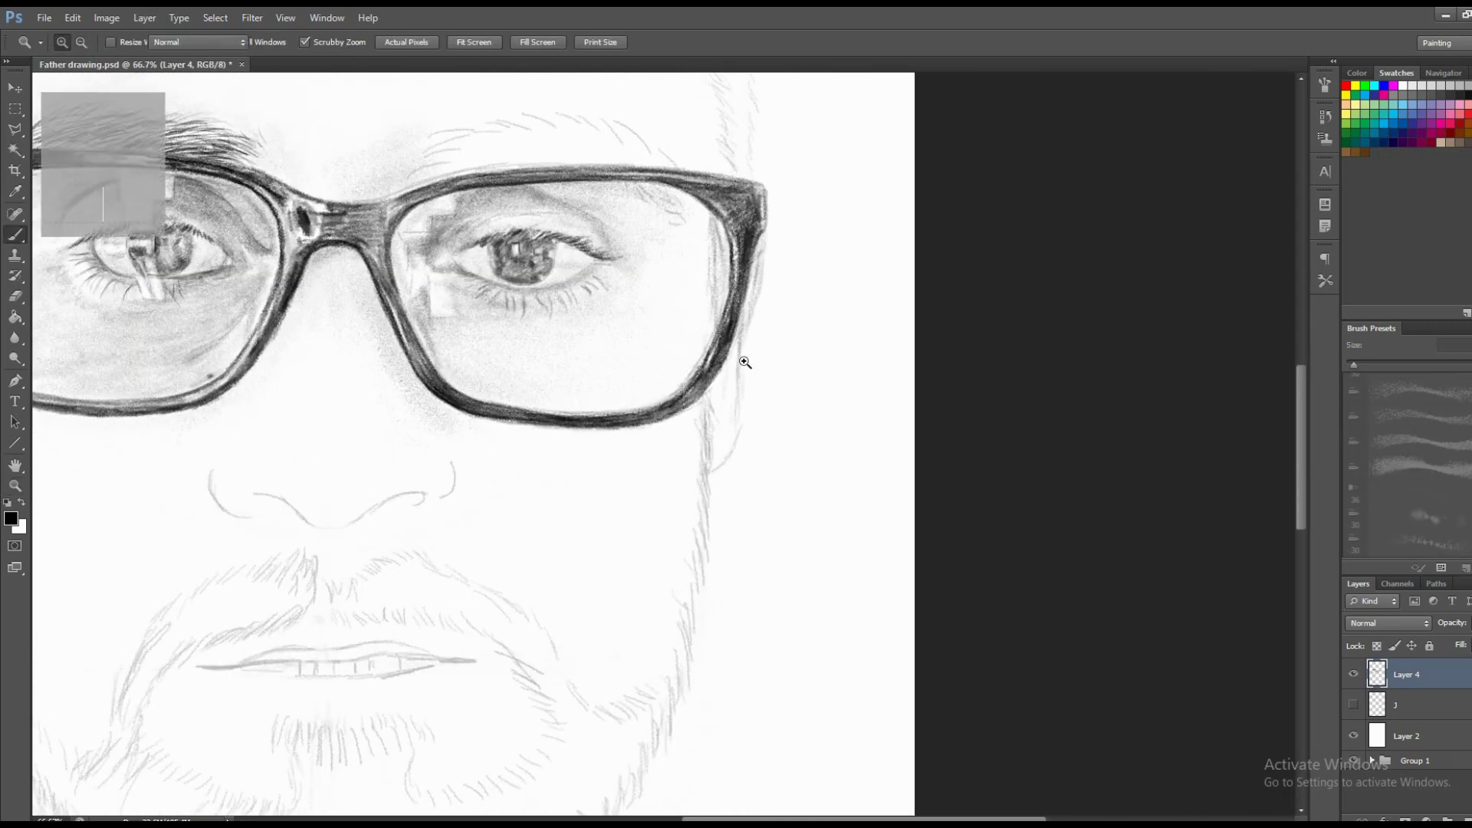
{"action": "right_click", "coordinate": [763, 359]}
{"action": "key", "text": "Escape"}
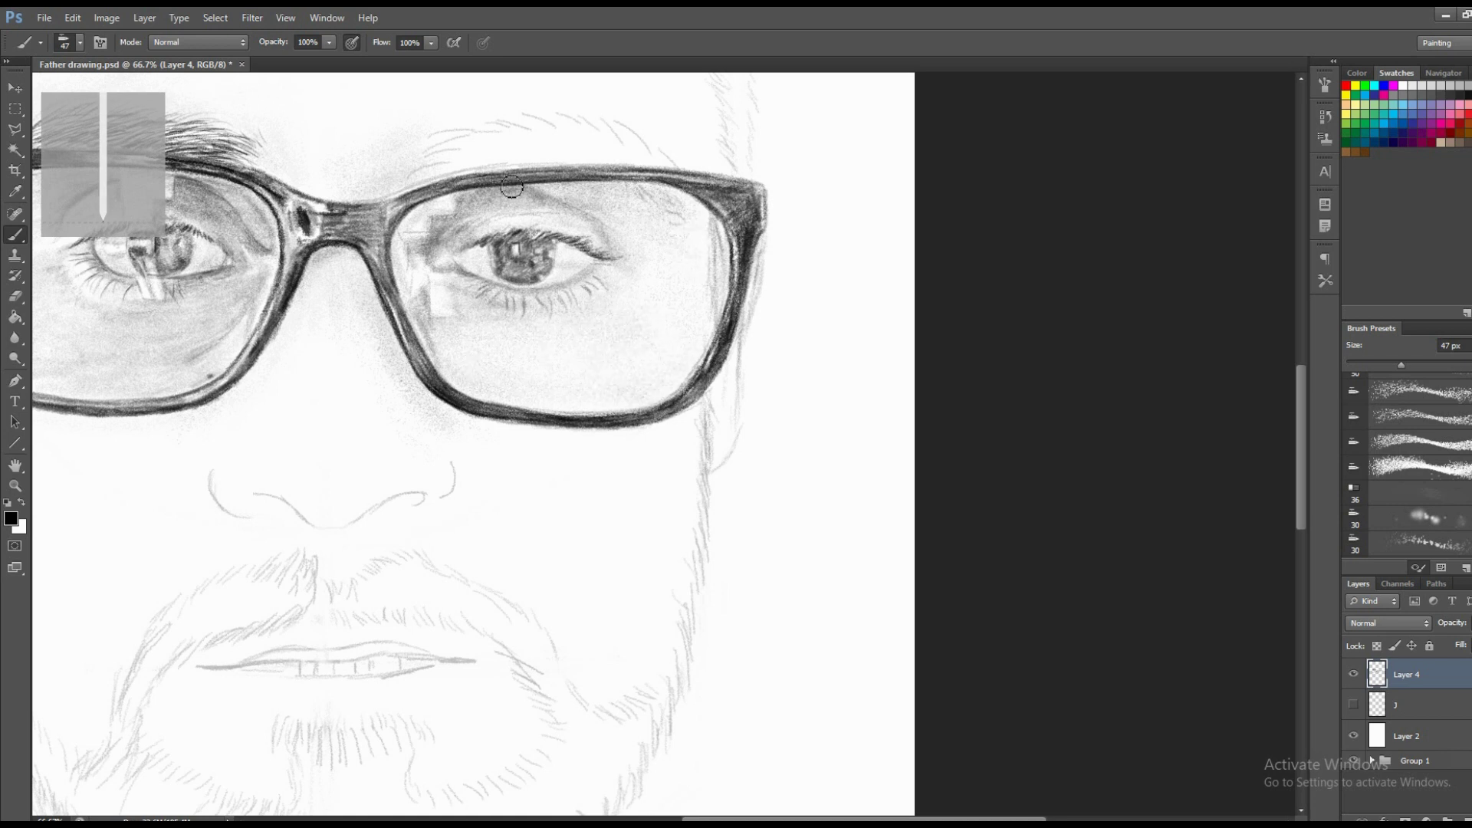
{"action": "mouse_move", "coordinate": [581, 197]}
{"action": "left_mouse_down"}
{"action": "mouse_move", "coordinate": [539, 207]}
{"action": "mouse_move", "coordinate": [628, 232]}
{"action": "left_mouse_up"}
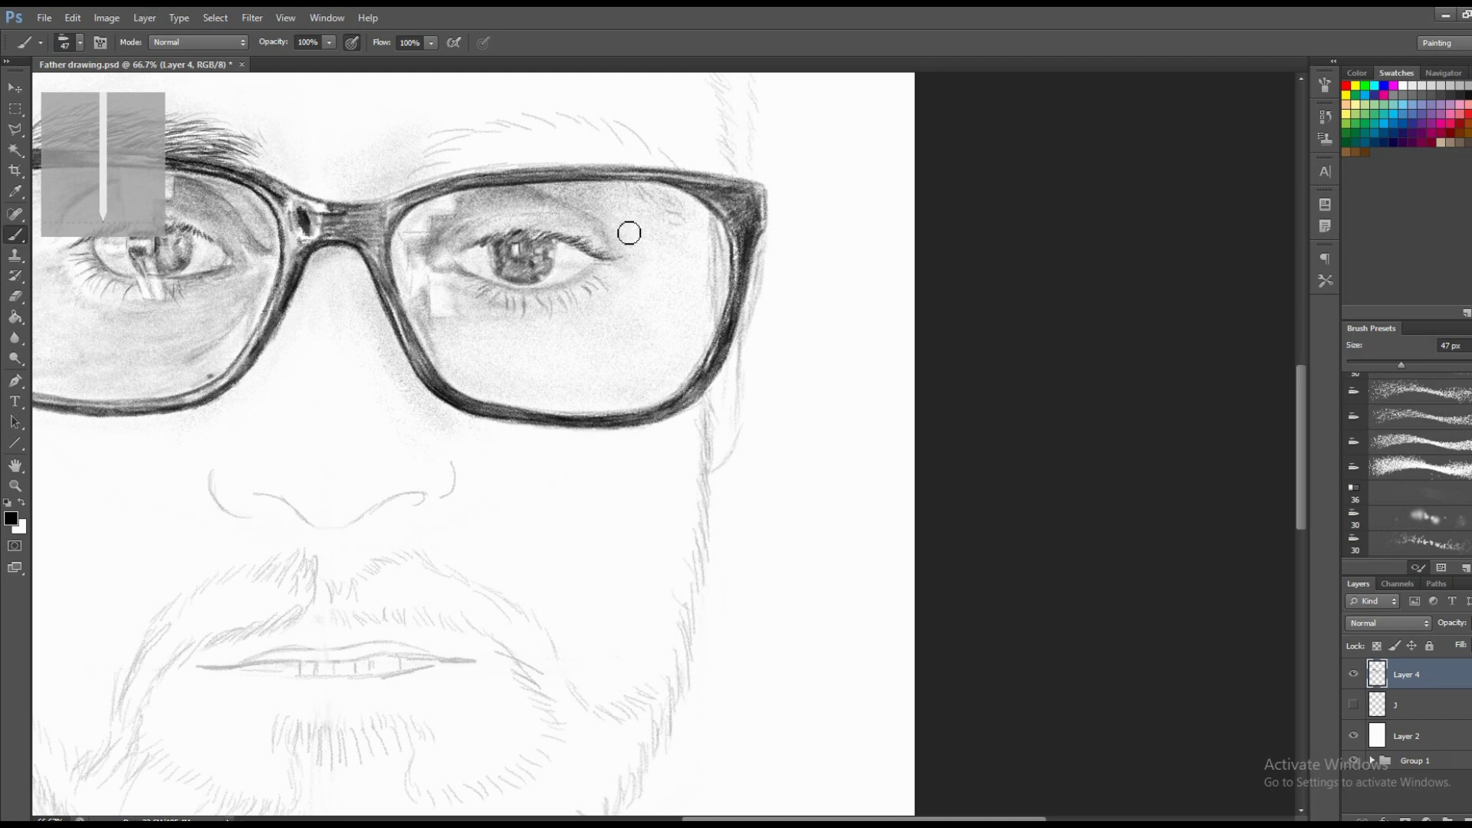
Zoom back in on the eyebrow and set the brush size to 1 px.
{"action": "key", "text": "z"}
{"action": "key", "text": "ctrl+minus"}
{"action": "key", "text": "ctrl+minus"}
{"action": "key", "text": "ctrl+minus"}
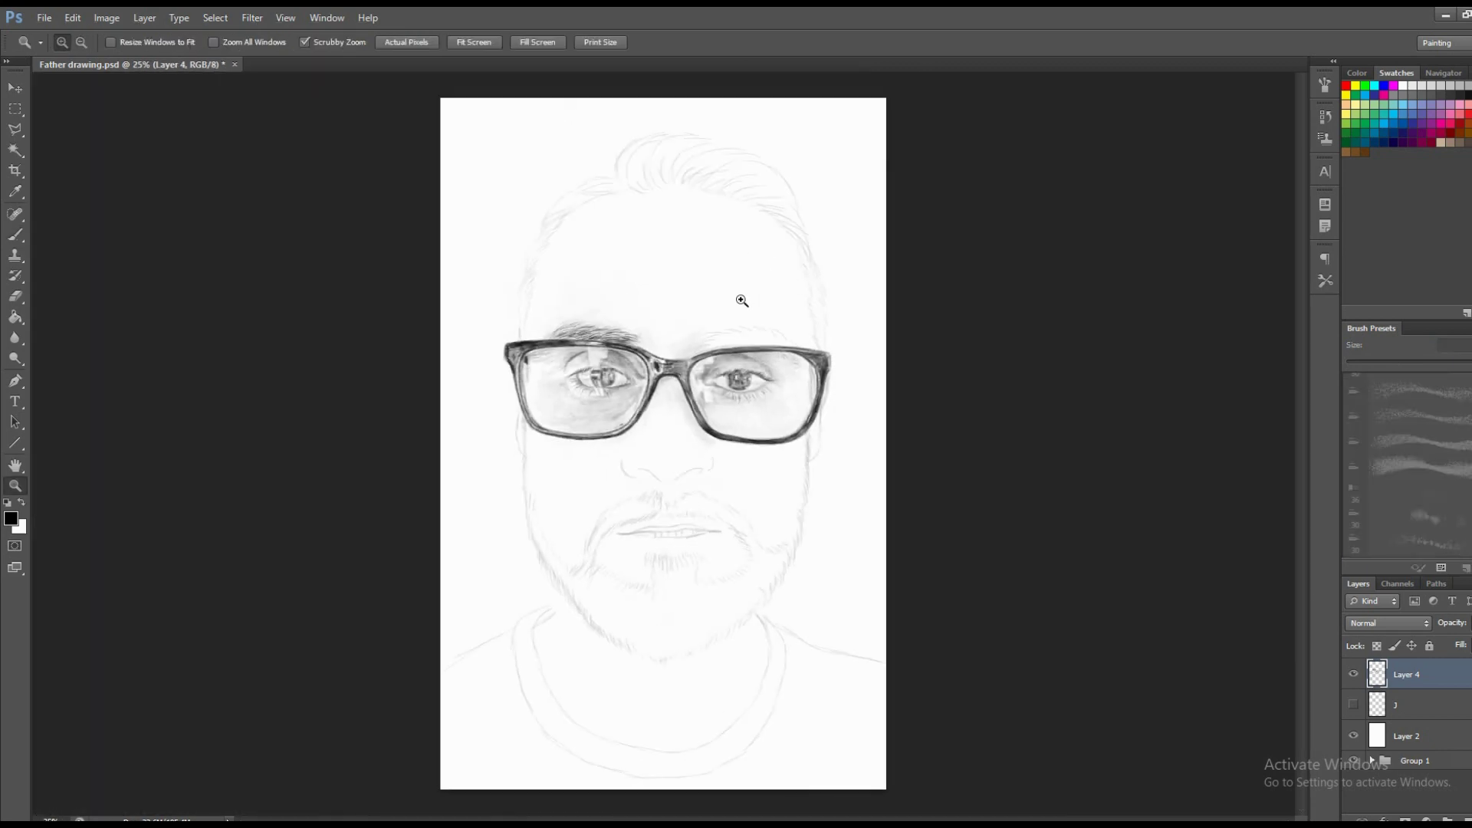
{"action": "left_click", "coordinate": [736, 307]}
{"action": "key", "text": "b"}
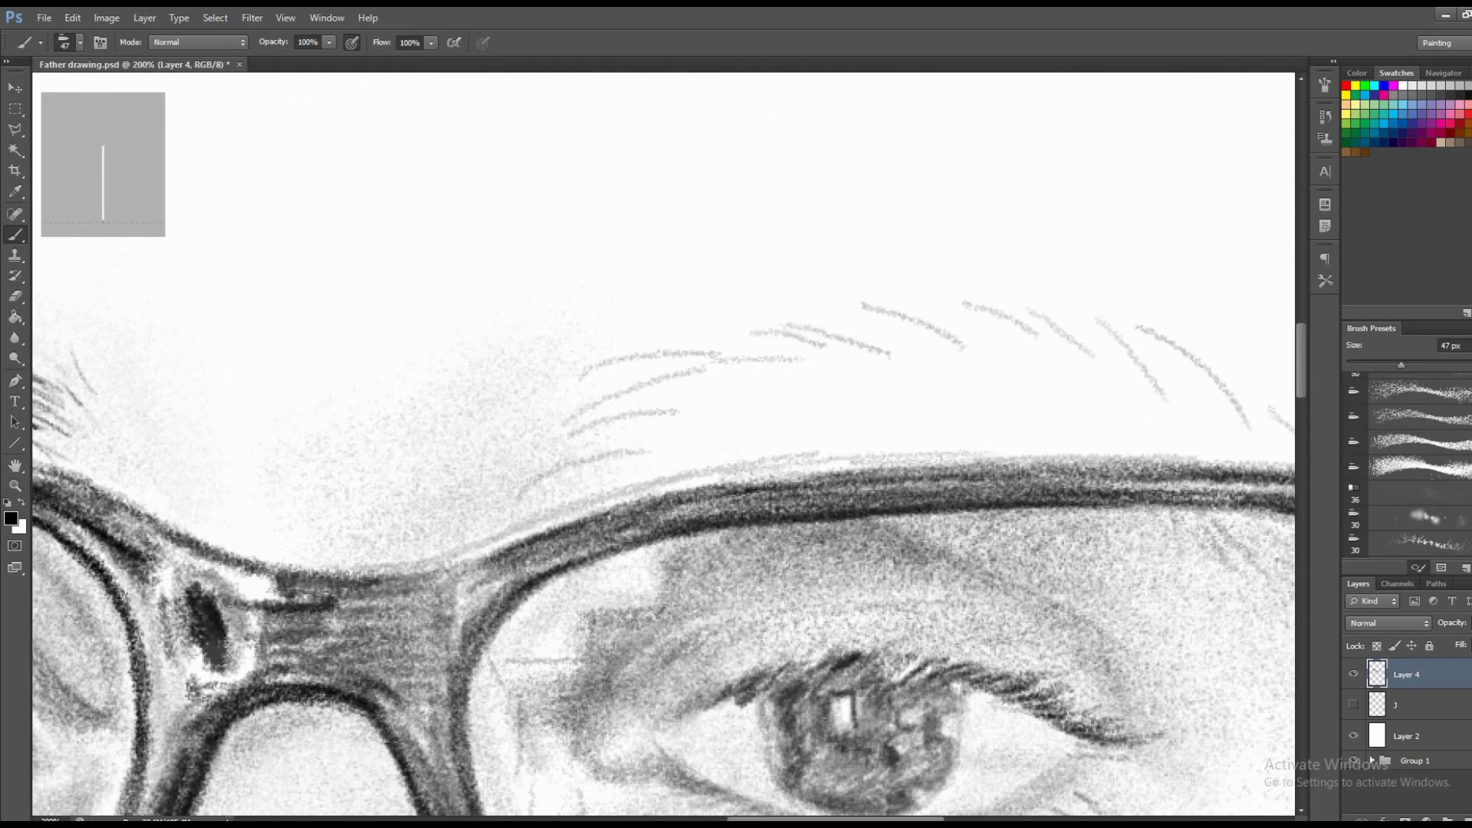
{"action": "right_click", "coordinate": [721, 402]}
{"action": "left_click_drag", "start_coordinate": [790, 466], "coordinate": [779, 467]}
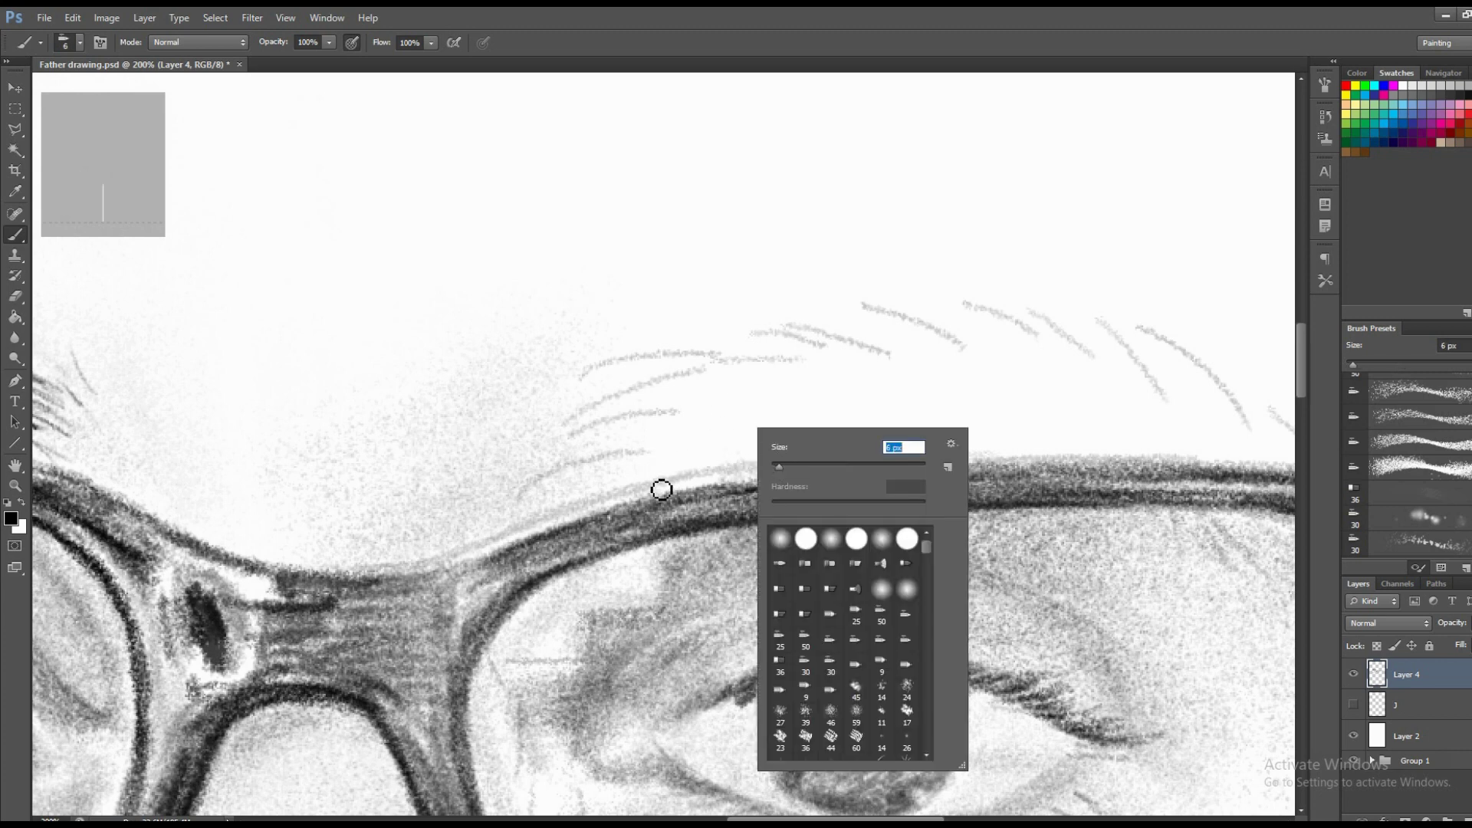
{"action": "type", "text": "1"}
{"action": "key", "text": "Return"}
Draw fine hair strokes just above the frame and along the brow's base.
{"action": "left_click_drag", "start_coordinate": [641, 484], "coordinate": [529, 540]}
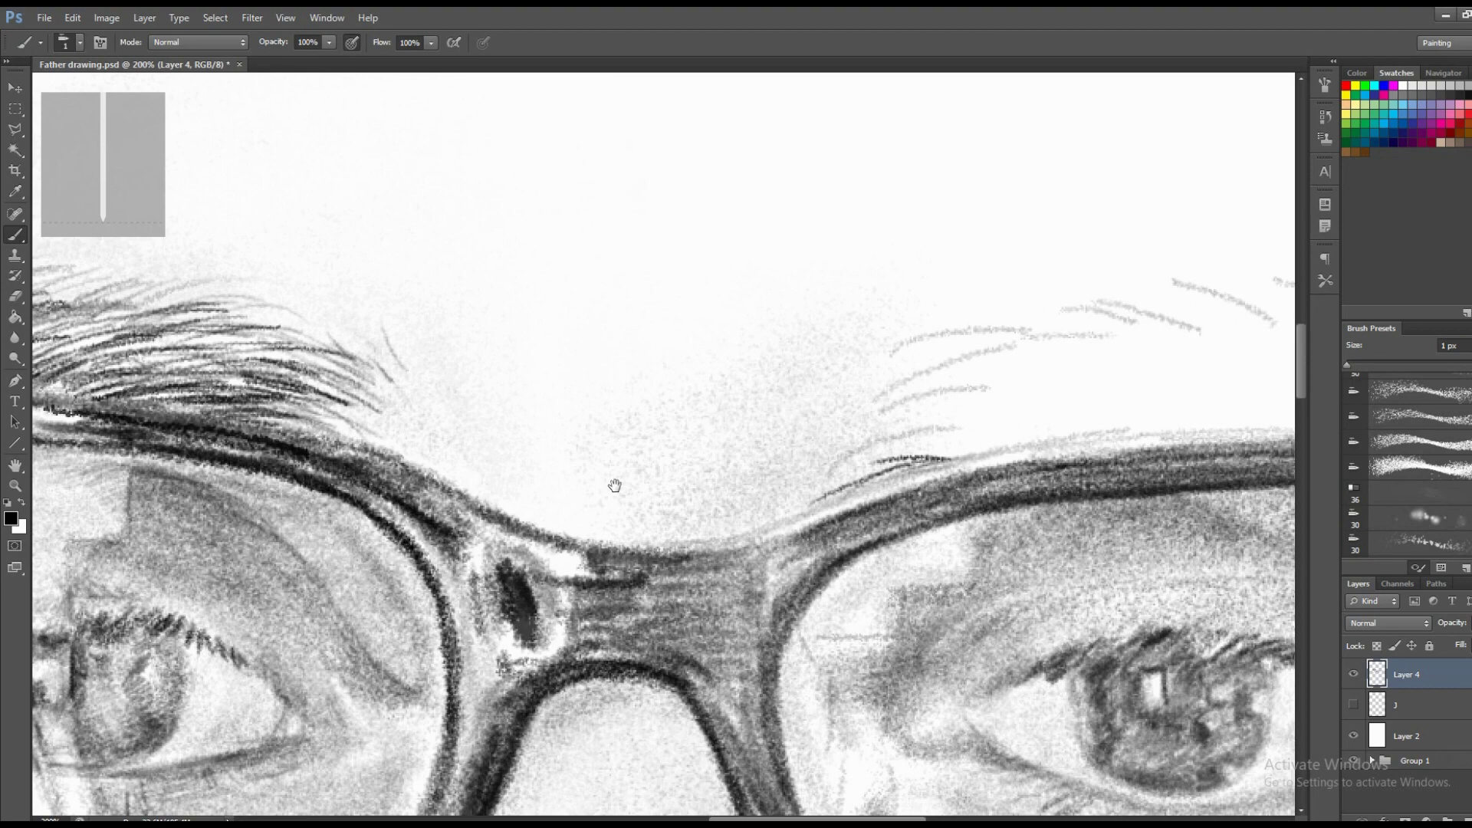
{"action": "left_click_drag", "start_coordinate": [597, 450], "coordinate": [753, 485]}
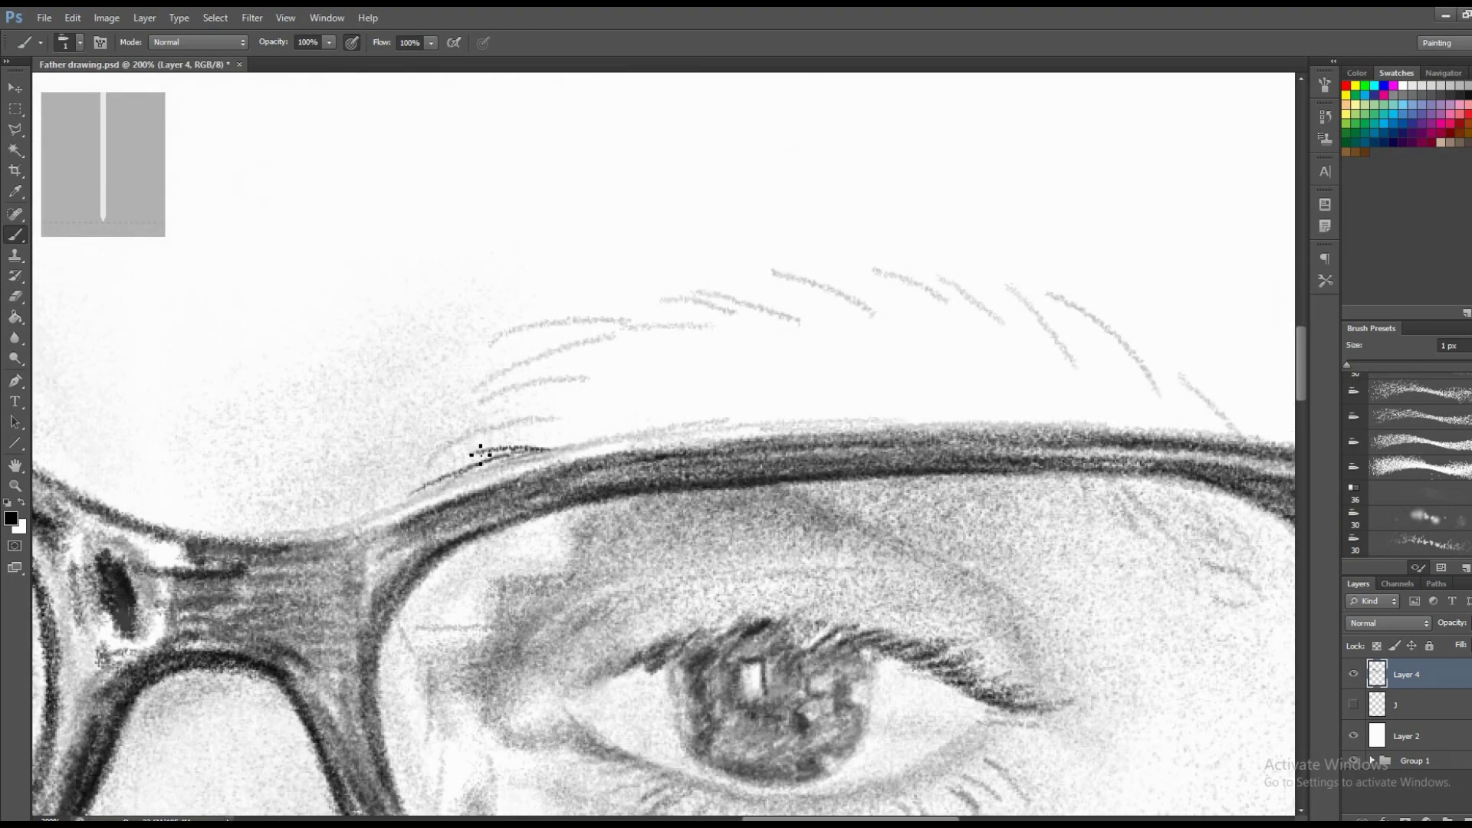
{"action": "left_click_drag", "start_coordinate": [481, 400], "coordinate": [626, 440]}
{"action": "mouse_move", "coordinate": [491, 427]}
{"action": "left_mouse_down"}
{"action": "mouse_move", "coordinate": [641, 452]}
{"action": "mouse_move", "coordinate": [609, 433]}
{"action": "mouse_move", "coordinate": [726, 420]}
{"action": "left_mouse_up"}
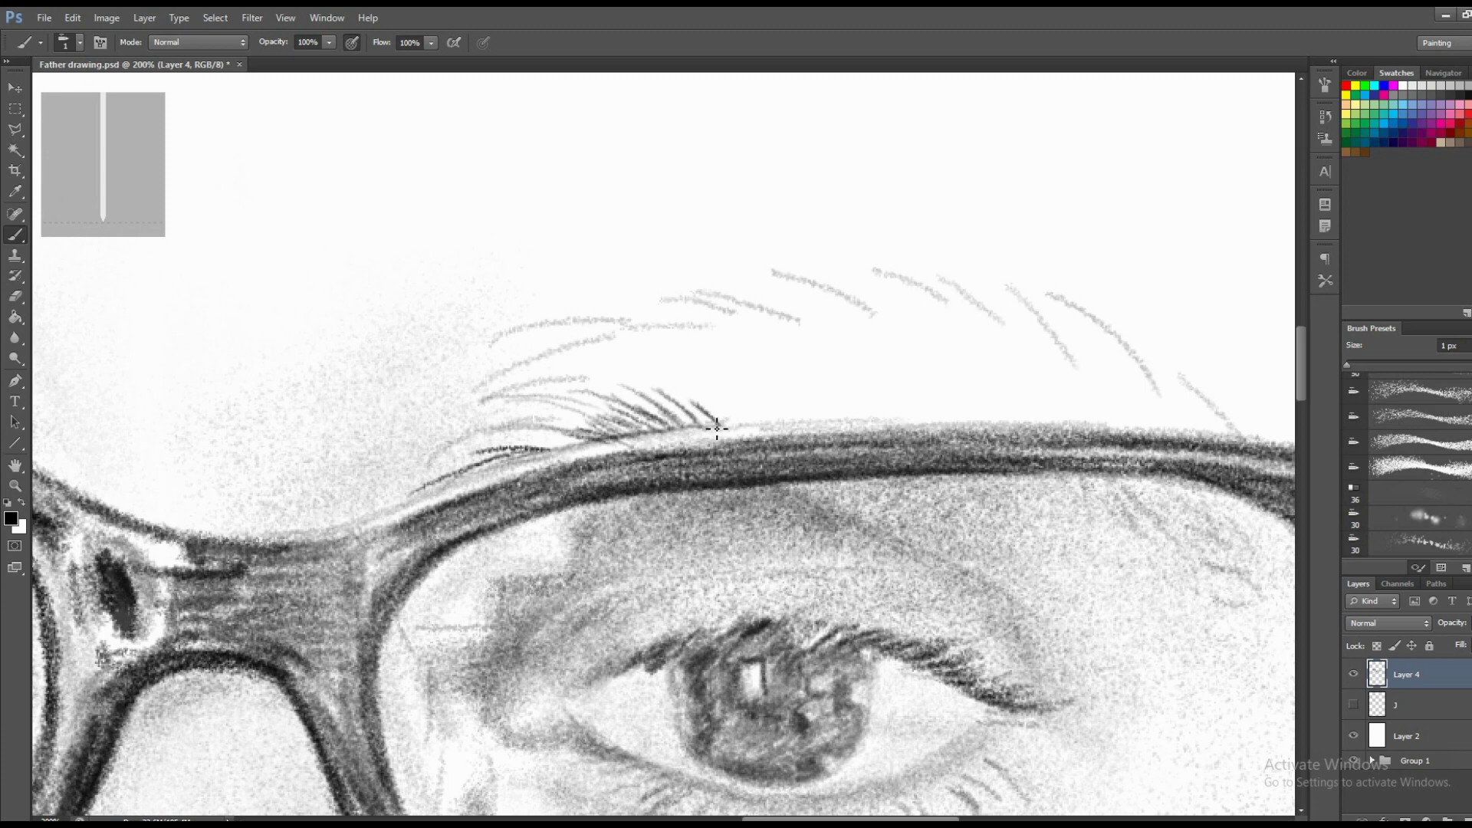
{"action": "left_click_drag", "start_coordinate": [686, 435], "coordinate": [795, 424]}
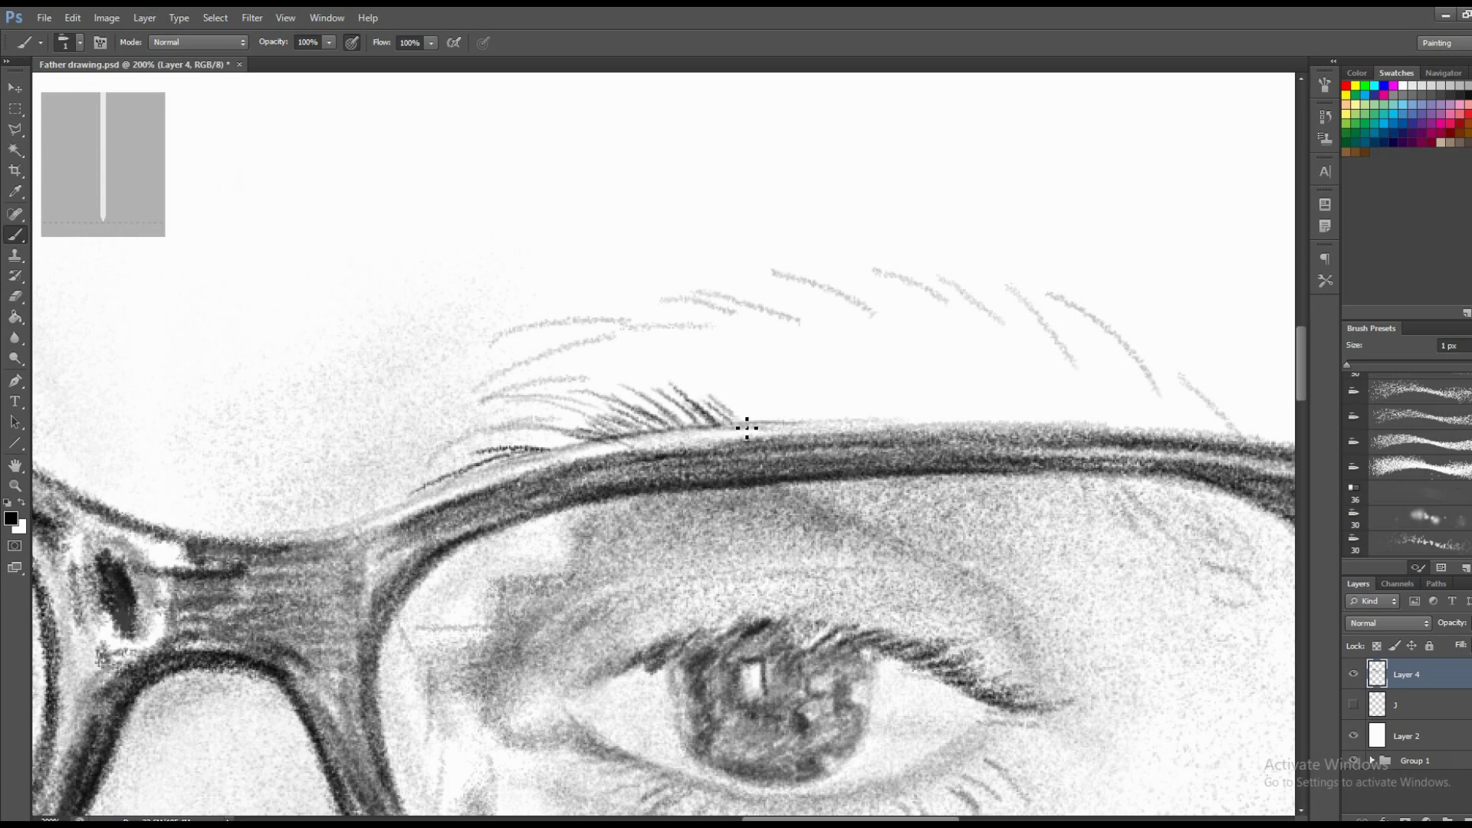
Add curved lower hairs and light hairs to the upper eyebrow.
{"action": "mouse_move", "coordinate": [678, 388]}
{"action": "left_mouse_down"}
{"action": "mouse_move", "coordinate": [537, 376]}
{"action": "mouse_move", "coordinate": [584, 372]}
{"action": "mouse_move", "coordinate": [563, 360]}
{"action": "mouse_move", "coordinate": [513, 387]}
{"action": "left_mouse_up"}
{"action": "mouse_move", "coordinate": [619, 391]}
{"action": "left_mouse_down"}
{"action": "mouse_move", "coordinate": [514, 396]}
{"action": "mouse_move", "coordinate": [449, 456]}
{"action": "mouse_move", "coordinate": [588, 446]}
{"action": "left_mouse_up"}
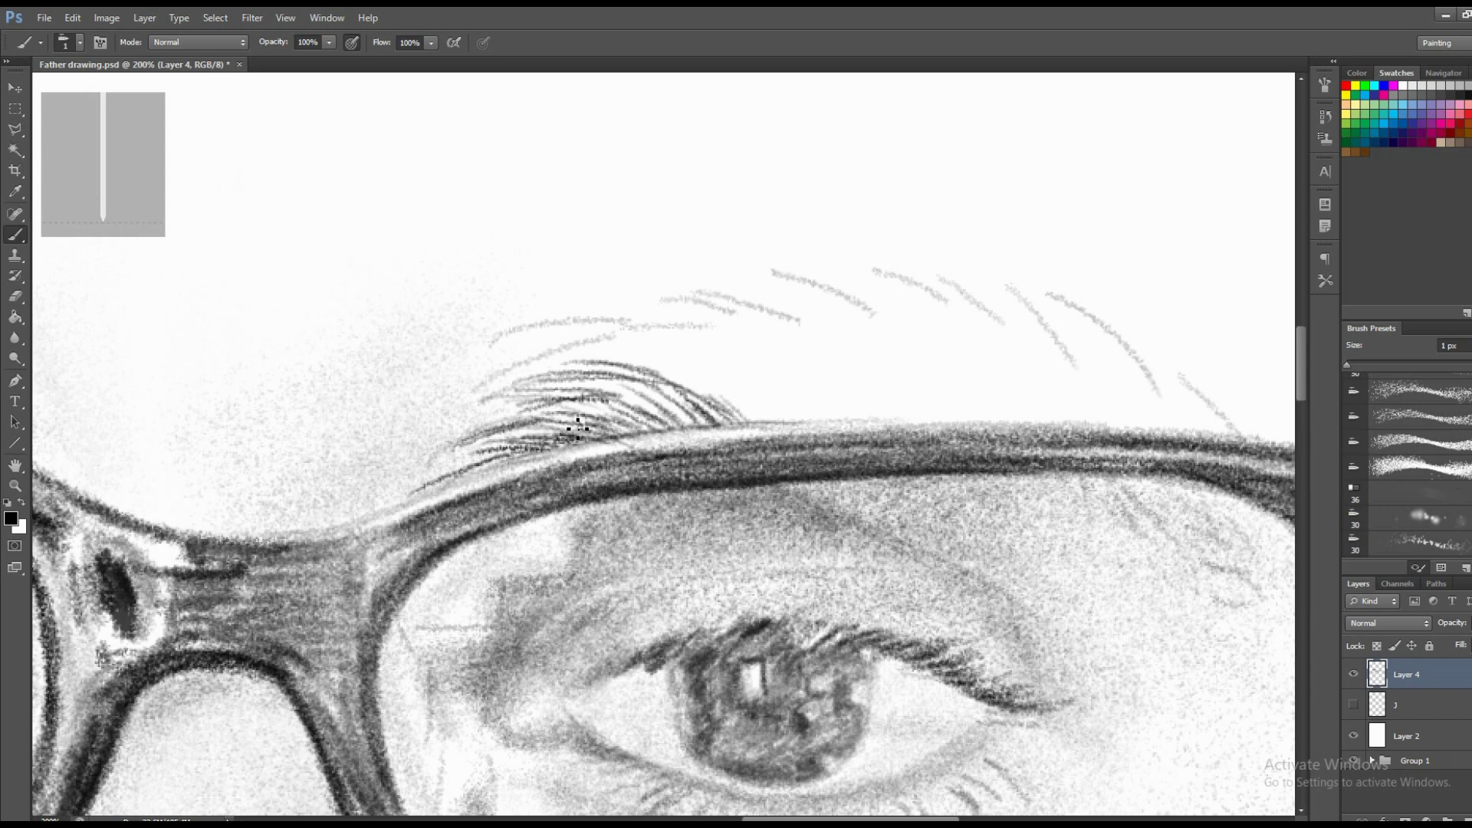
{"action": "mouse_move", "coordinate": [763, 415]}
{"action": "left_mouse_down"}
{"action": "mouse_move", "coordinate": [680, 374]}
{"action": "mouse_move", "coordinate": [751, 388]}
{"action": "left_mouse_up"}
{"action": "left_click_drag", "start_coordinate": [690, 326], "coordinate": [797, 380]}
{"action": "mouse_move", "coordinate": [759, 308]}
{"action": "left_mouse_down"}
{"action": "mouse_move", "coordinate": [828, 357]}
{"action": "mouse_move", "coordinate": [889, 348]}
{"action": "left_mouse_up"}
Darken hairs at the eyebrow's right end and along its lower left side.
{"action": "mouse_move", "coordinate": [729, 366]}
{"action": "left_mouse_down"}
{"action": "mouse_move", "coordinate": [821, 421]}
{"action": "mouse_move", "coordinate": [890, 420]}
{"action": "left_mouse_up"}
{"action": "left_click_drag", "start_coordinate": [862, 383], "coordinate": [902, 424]}
{"action": "mouse_move", "coordinate": [811, 359]}
{"action": "left_mouse_down"}
{"action": "mouse_move", "coordinate": [882, 414]}
{"action": "mouse_move", "coordinate": [920, 410]}
{"action": "left_mouse_up"}
{"action": "left_click_drag", "start_coordinate": [889, 352], "coordinate": [955, 418]}
{"action": "left_click_drag", "start_coordinate": [510, 427], "coordinate": [646, 413]}
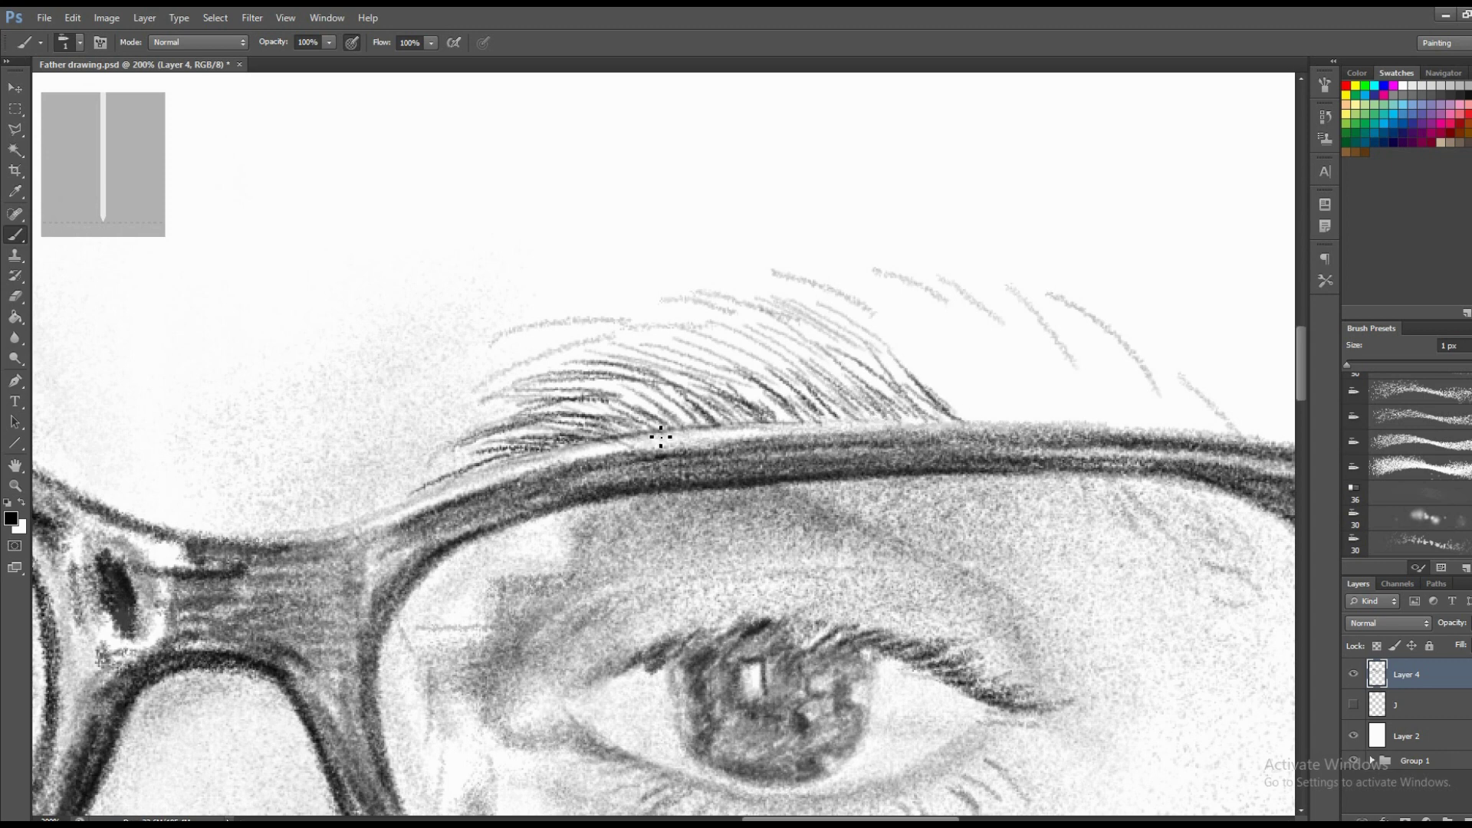
{"action": "left_click_drag", "start_coordinate": [459, 437], "coordinate": [631, 406]}
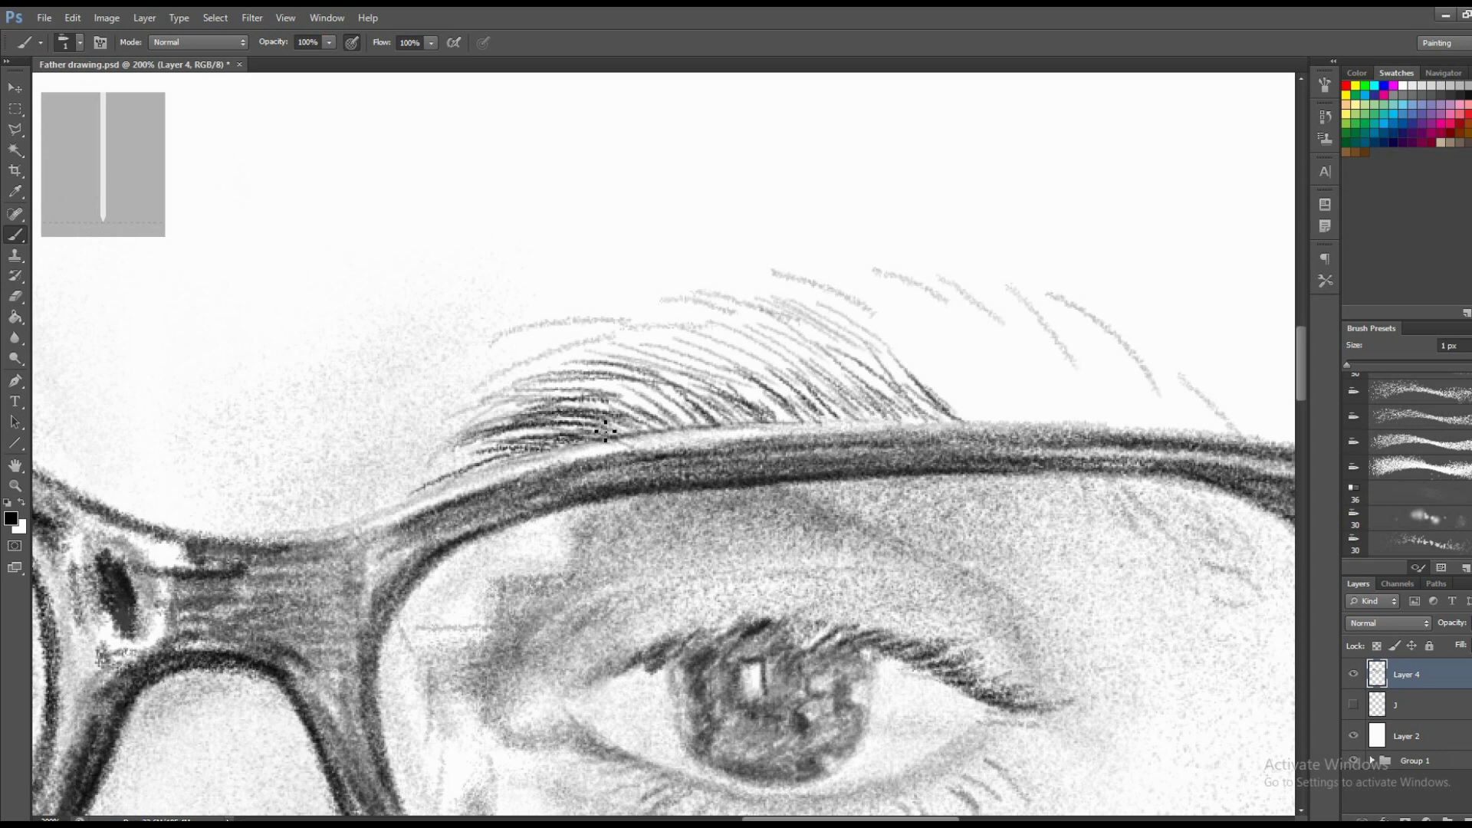
{"action": "left_click_drag", "start_coordinate": [525, 420], "coordinate": [693, 385]}
Draw hair strokes along the middle of the eyebrow out to its right end.
{"action": "left_click_drag", "start_coordinate": [837, 303], "coordinate": [966, 386]}
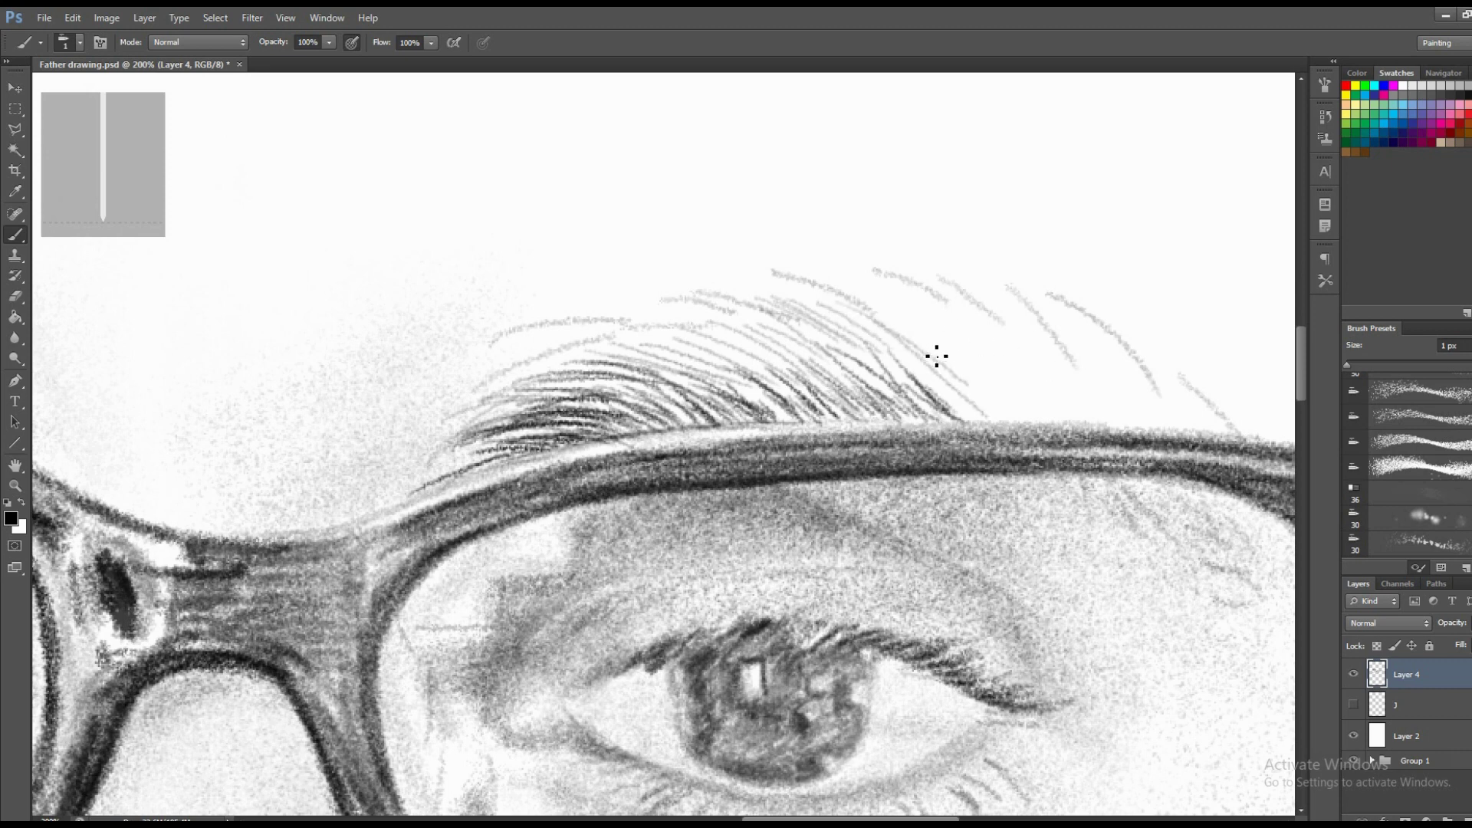
{"action": "left_click_drag", "start_coordinate": [874, 322], "coordinate": [988, 417]}
{"action": "mouse_move", "coordinate": [948, 353]}
{"action": "left_mouse_down"}
{"action": "mouse_move", "coordinate": [861, 297]}
{"action": "mouse_move", "coordinate": [1006, 397]}
{"action": "mouse_move", "coordinate": [886, 367]}
{"action": "left_mouse_up"}
{"action": "left_click_drag", "start_coordinate": [910, 312], "coordinate": [978, 390]}
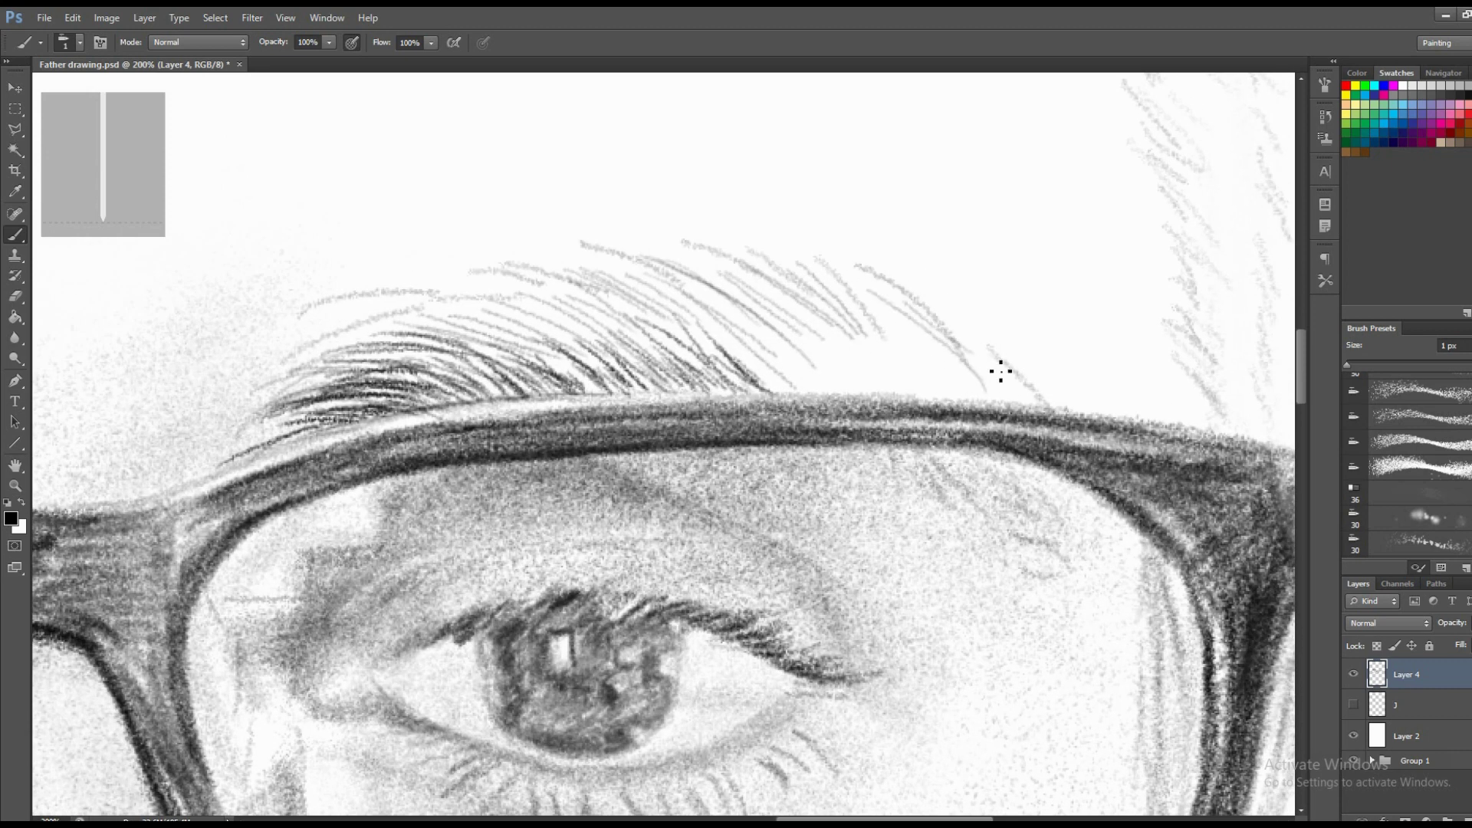
{"action": "left_click_drag", "start_coordinate": [939, 322], "coordinate": [1038, 404]}
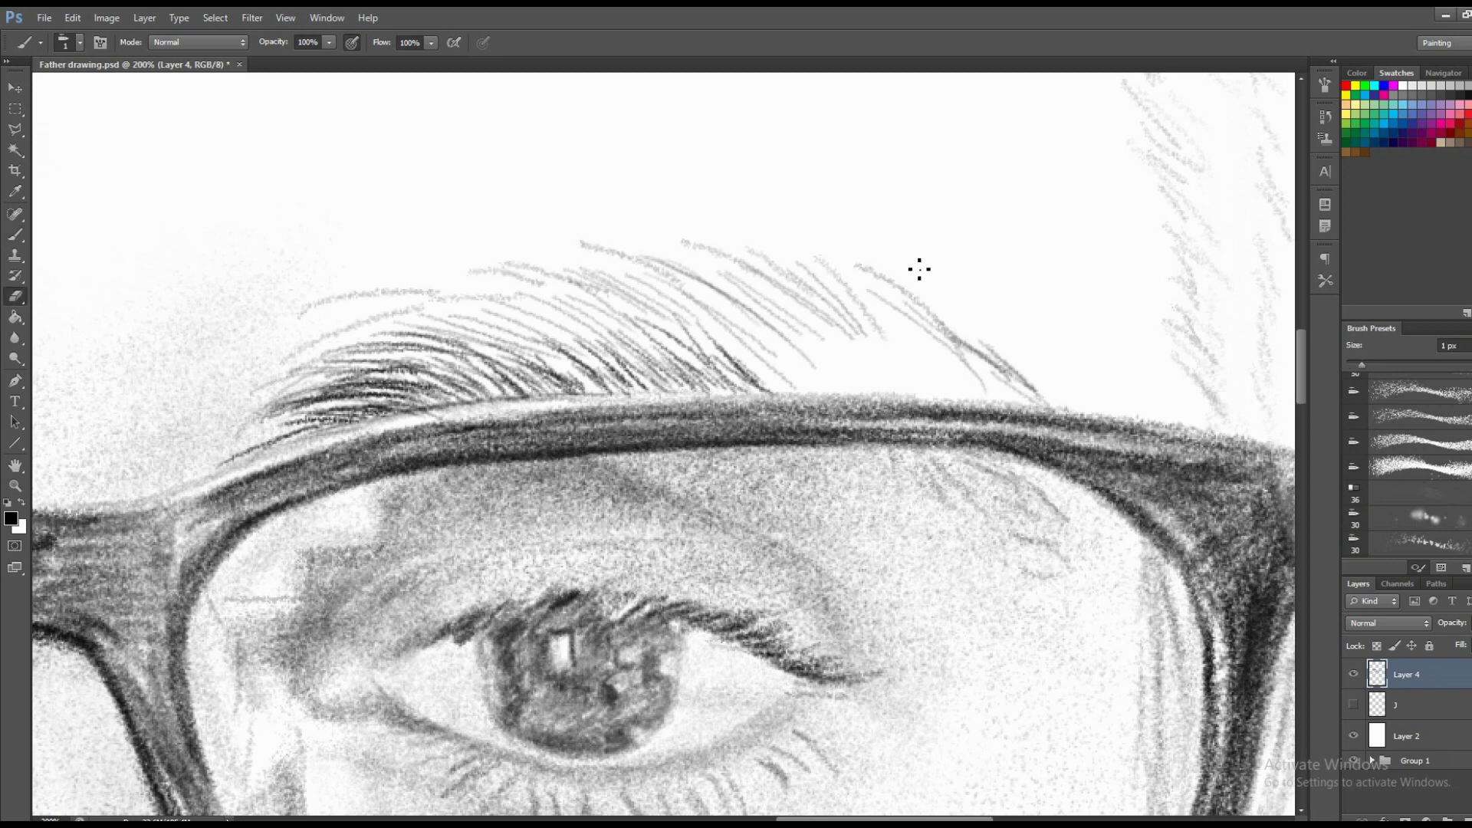
Erase the faint topmost eyebrow hair and draw a thin hair across the brow.
{"action": "key", "text": "e"}
{"action": "left_click_drag", "start_coordinate": [572, 245], "coordinate": [636, 250]}
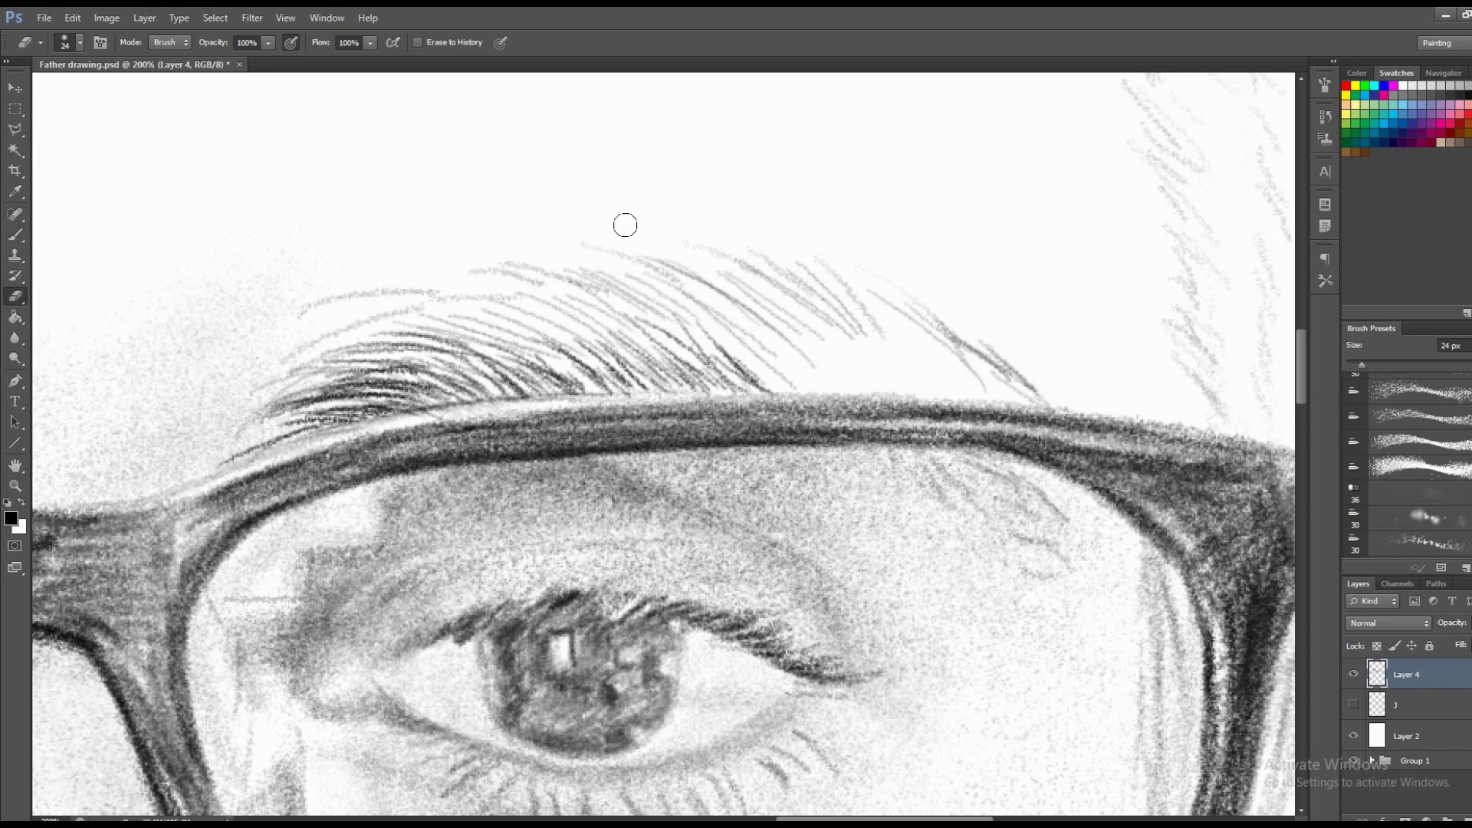
{"action": "key", "text": "b"}
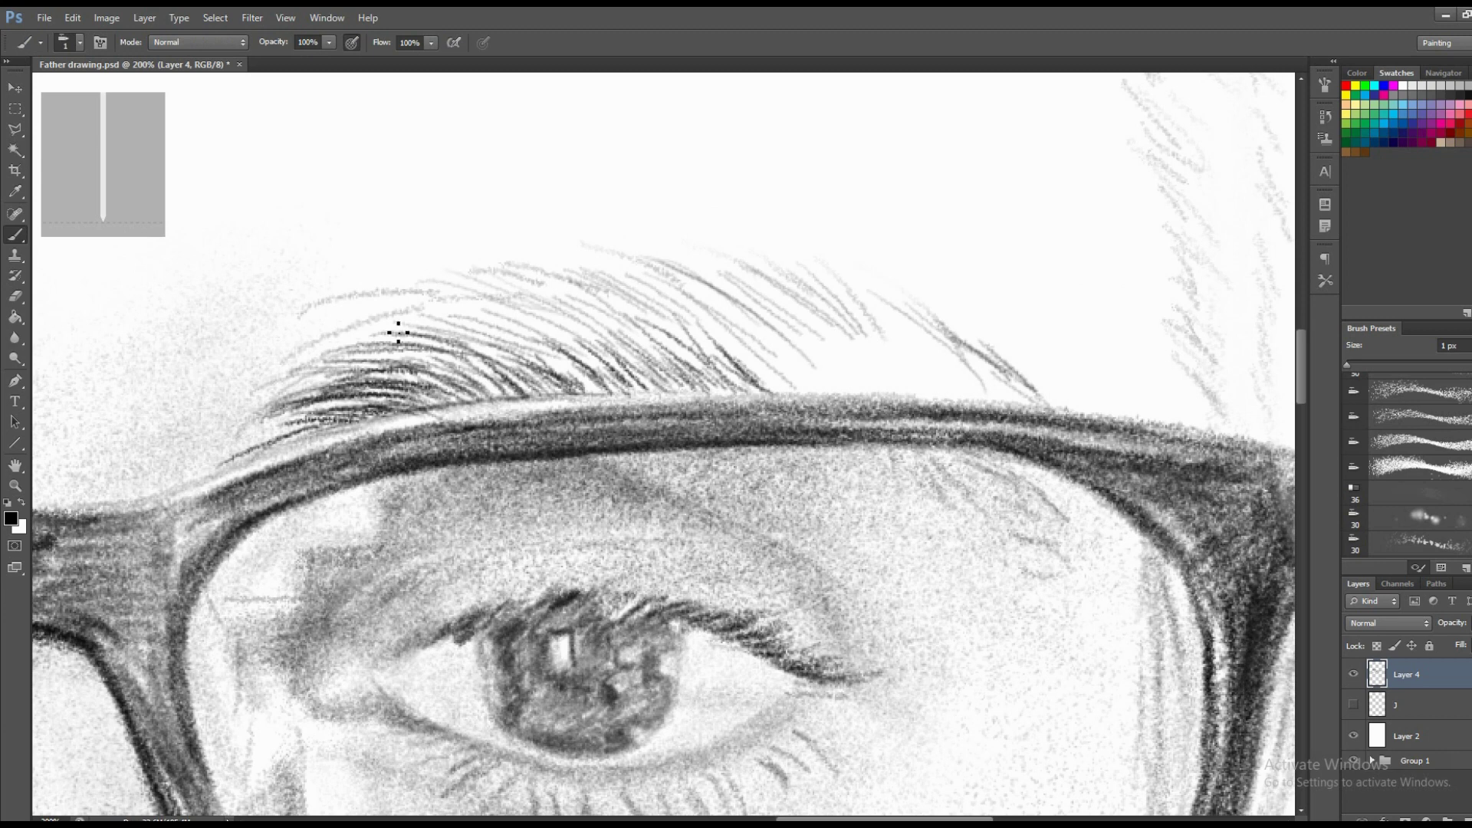
{"action": "left_click_drag", "start_coordinate": [313, 330], "coordinate": [502, 320]}
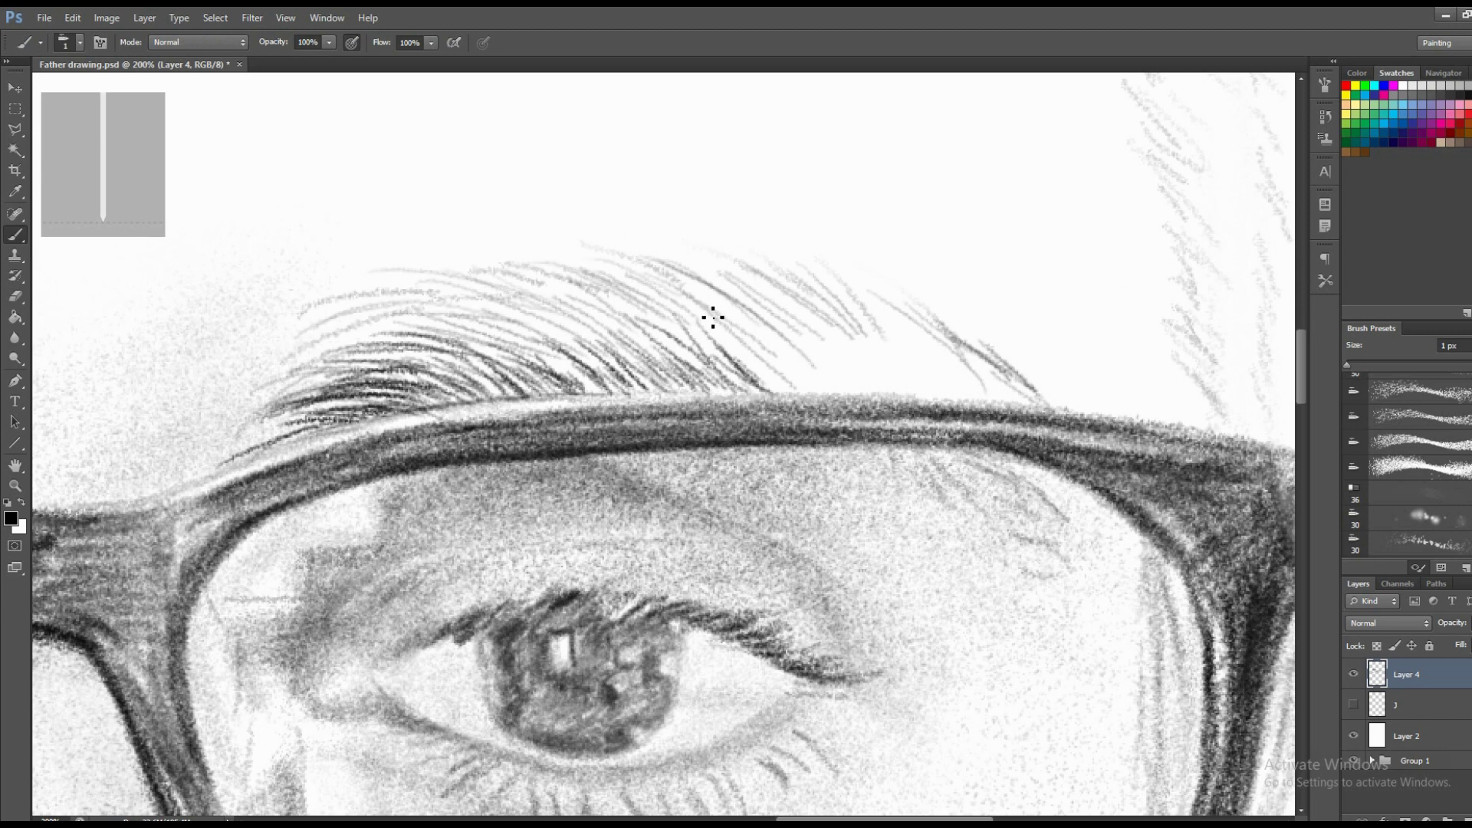
{"action": "key", "text": "e"}
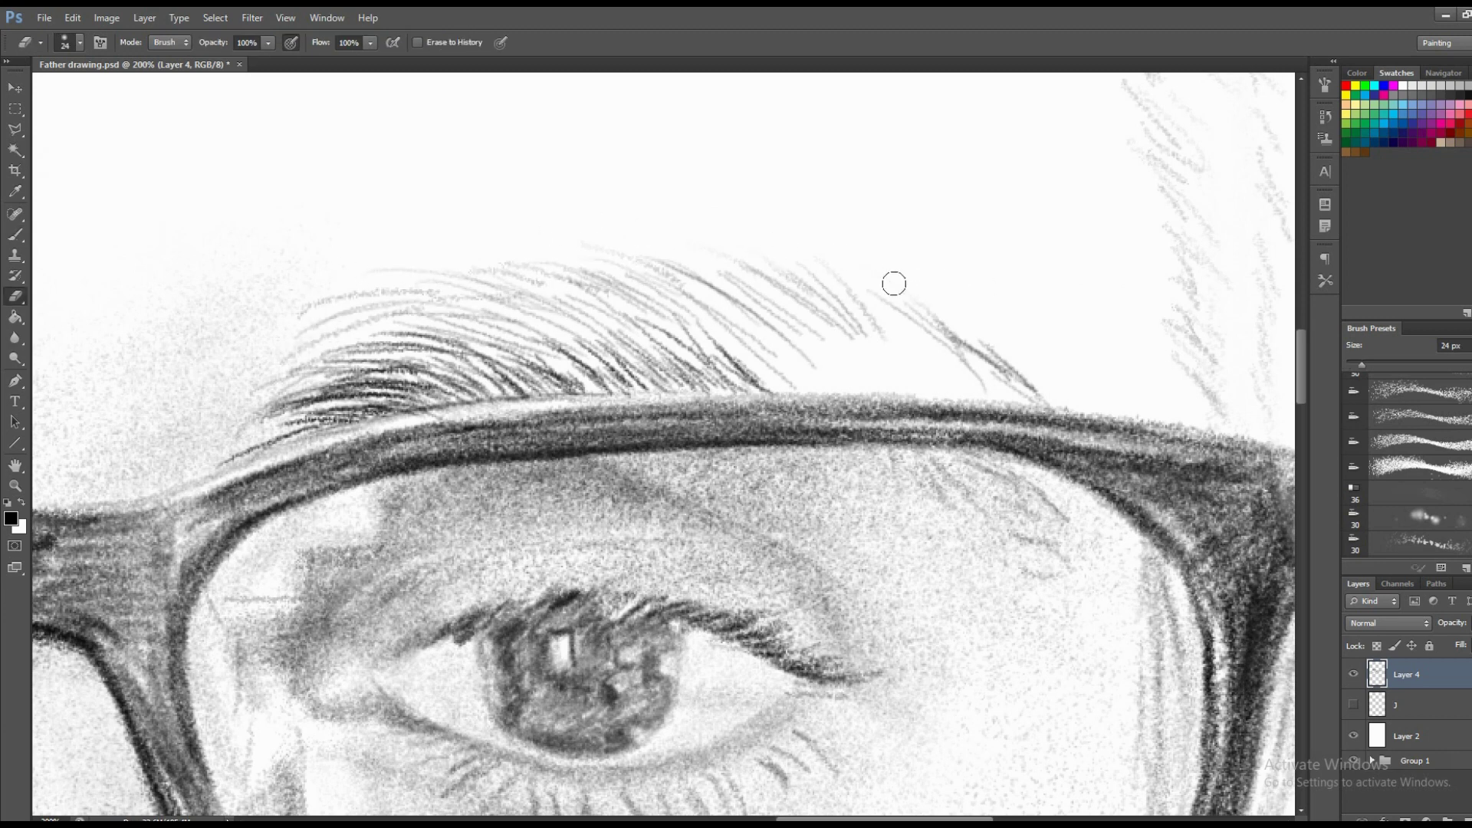
{"action": "key", "text": "b"}
Add diagonal hairs through the brow's right half toward its tail.
{"action": "left_click_drag", "start_coordinate": [595, 262], "coordinate": [773, 336]}
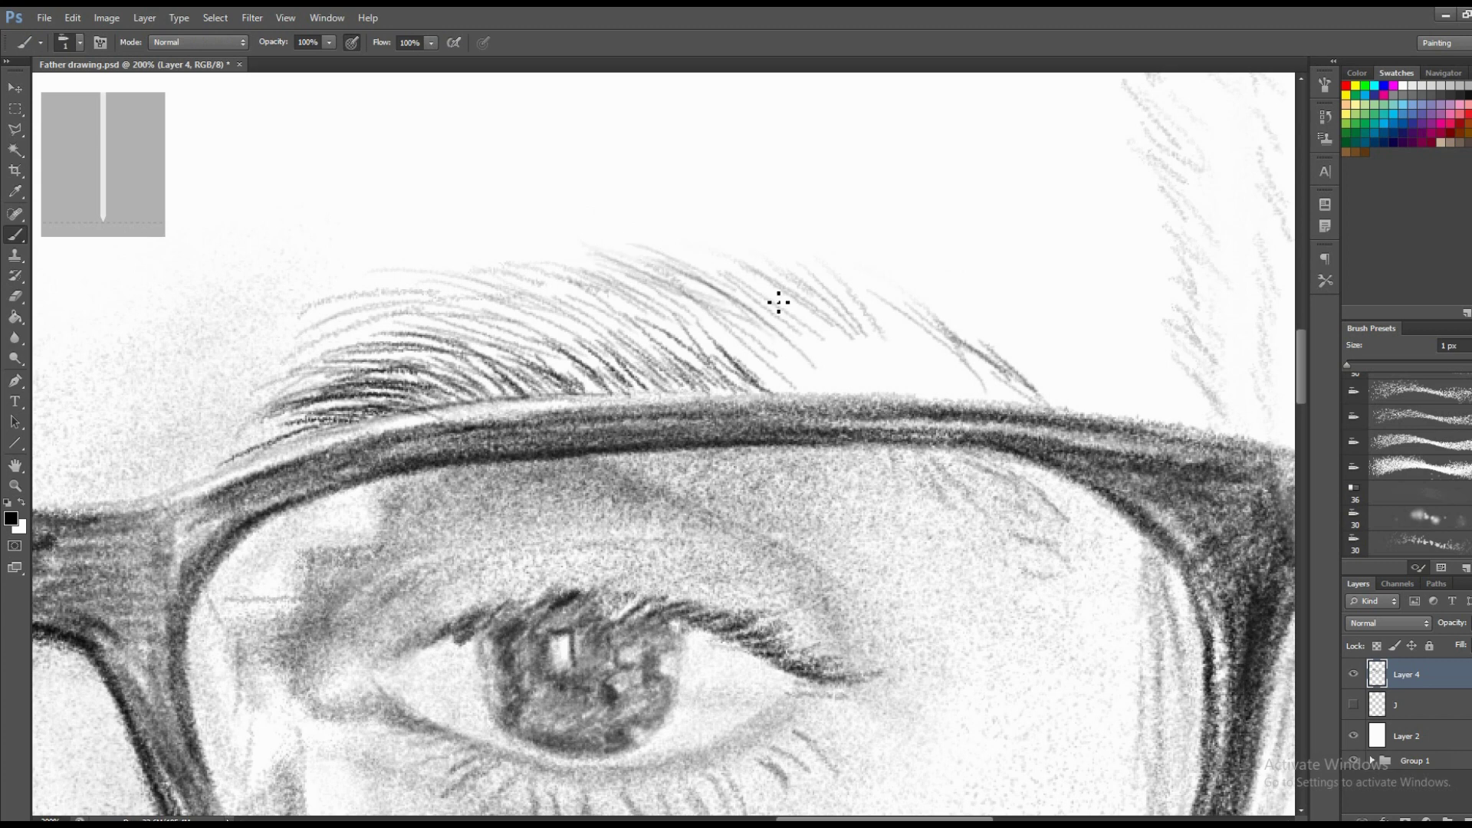
{"action": "left_click_drag", "start_coordinate": [632, 245], "coordinate": [885, 361]}
{"action": "left_click_drag", "start_coordinate": [847, 307], "coordinate": [945, 388]}
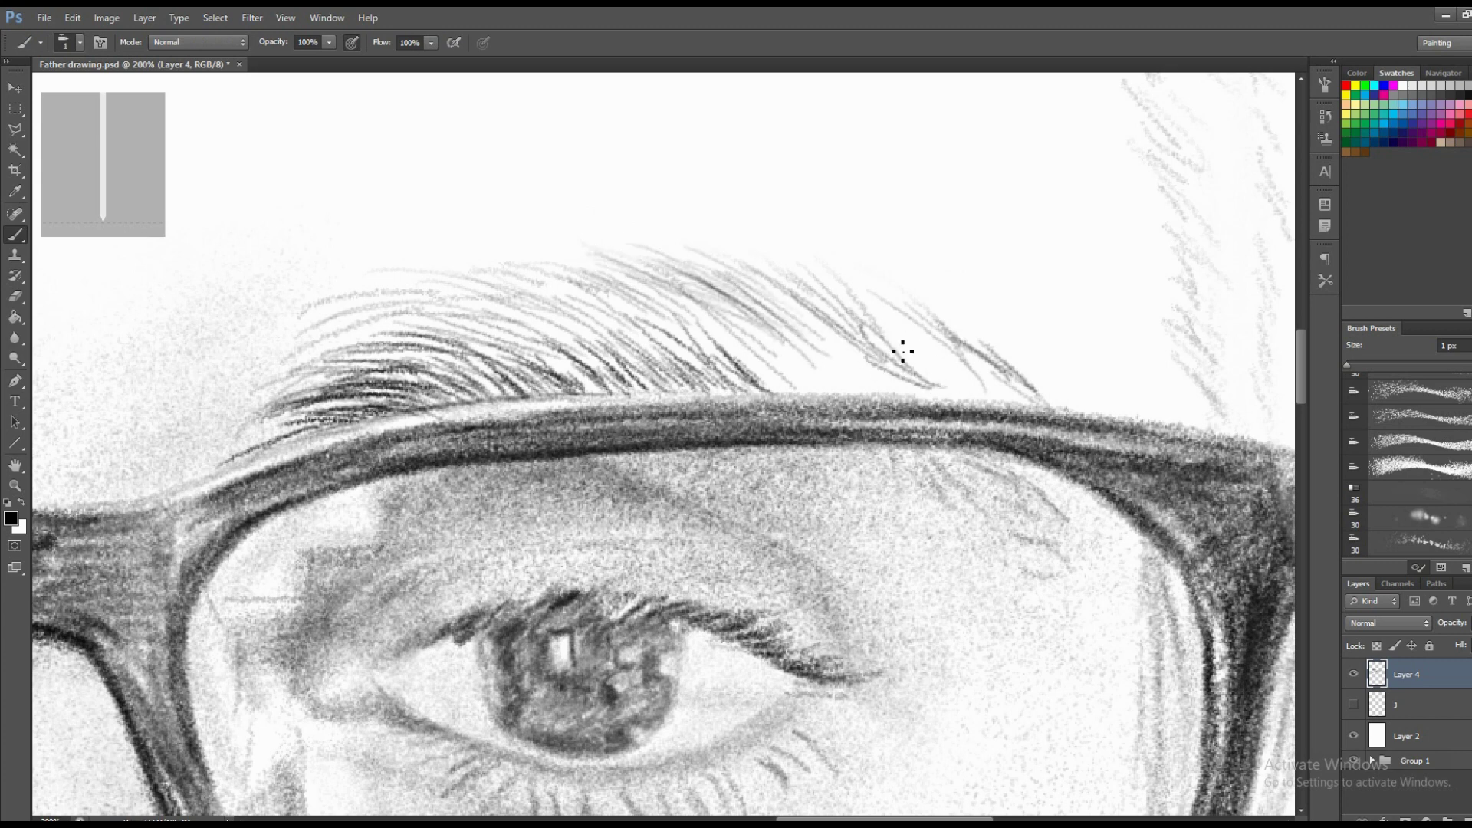
{"action": "left_click_drag", "start_coordinate": [851, 299], "coordinate": [953, 386]}
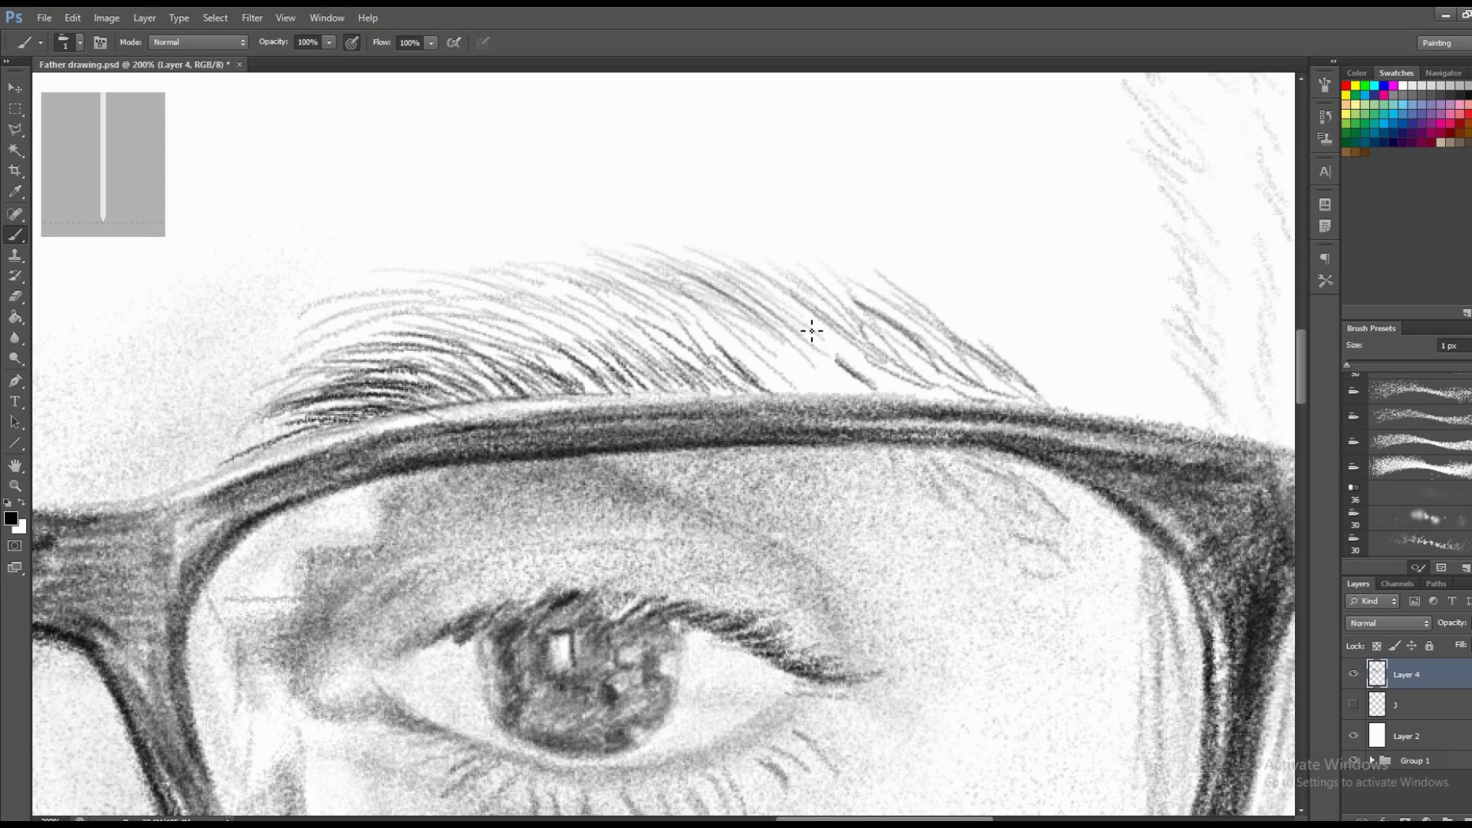
{"action": "left_click_drag", "start_coordinate": [812, 335], "coordinate": [853, 387]}
{"action": "left_click_drag", "start_coordinate": [790, 342], "coordinate": [843, 391]}
{"action": "left_click_drag", "start_coordinate": [766, 366], "coordinate": [812, 393]}
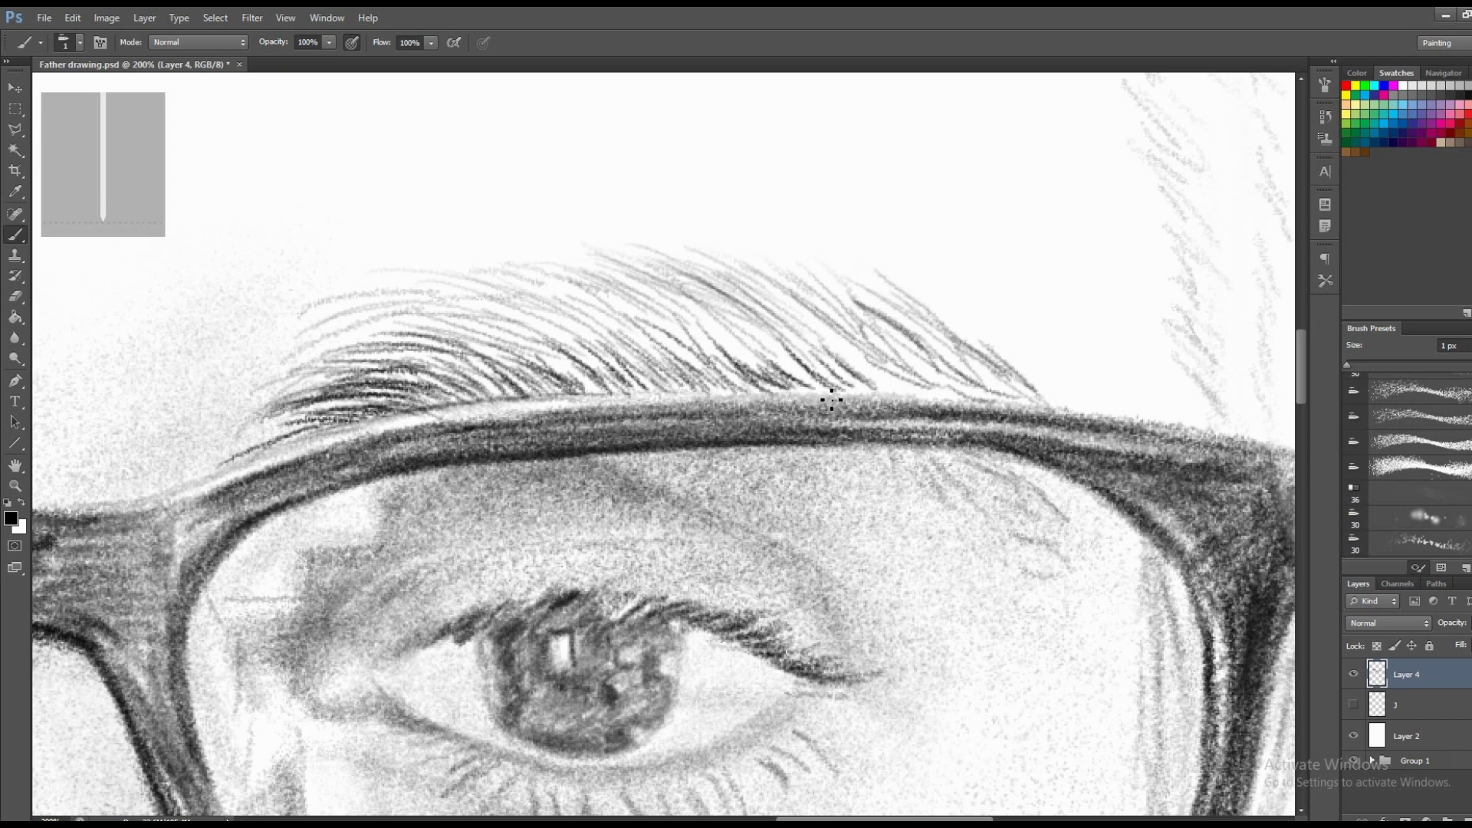
{"action": "mouse_move", "coordinate": [767, 337]}
{"action": "left_mouse_down"}
{"action": "mouse_move", "coordinate": [844, 395]}
{"action": "mouse_move", "coordinate": [901, 394]}
{"action": "left_mouse_up"}
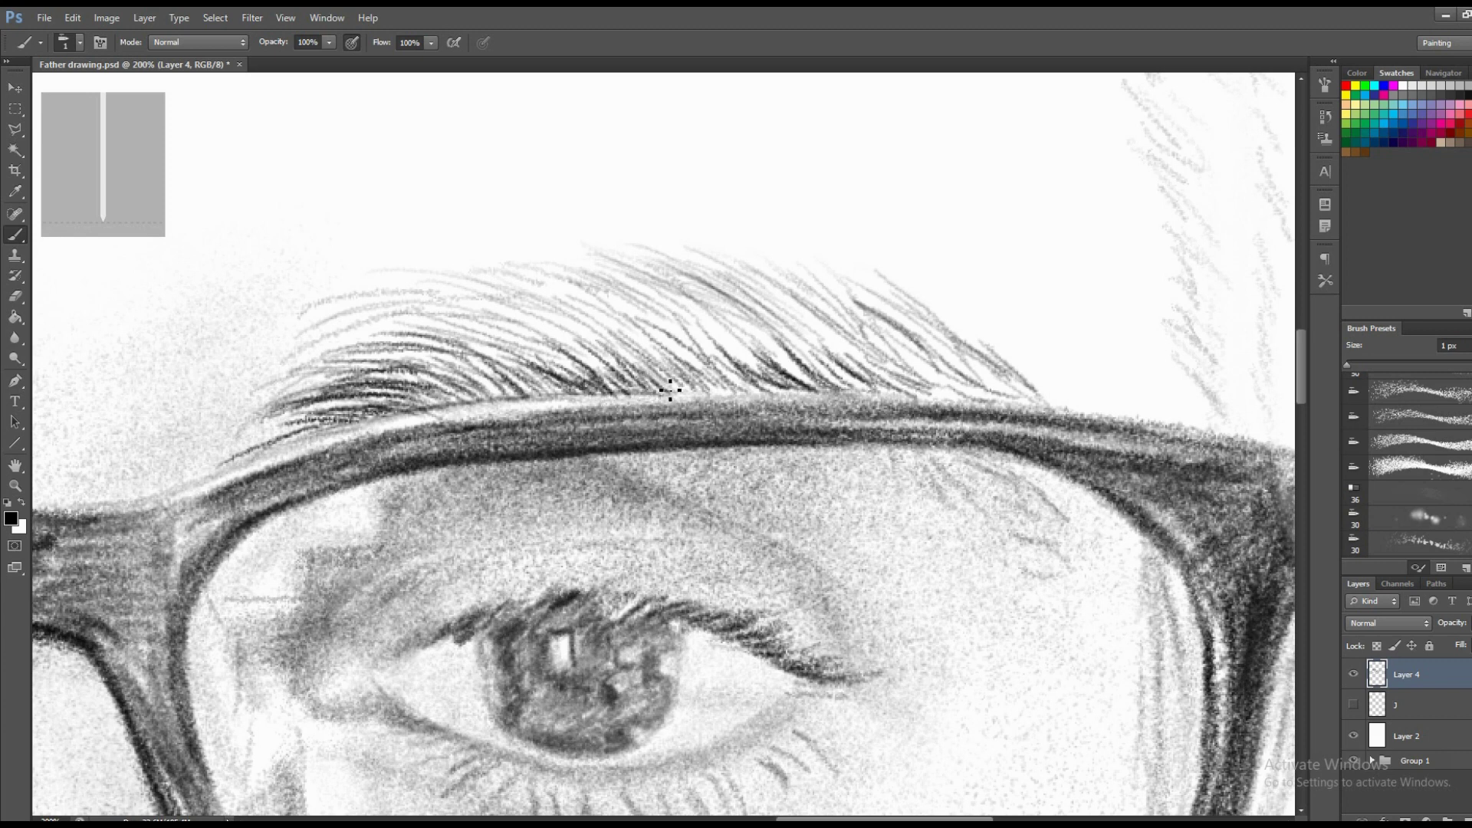
Fill the brow's centre and left half with dark hairs, thickening its lower edge.
{"action": "left_click_drag", "start_coordinate": [673, 360], "coordinate": [709, 395]}
{"action": "left_click_drag", "start_coordinate": [678, 344], "coordinate": [735, 394]}
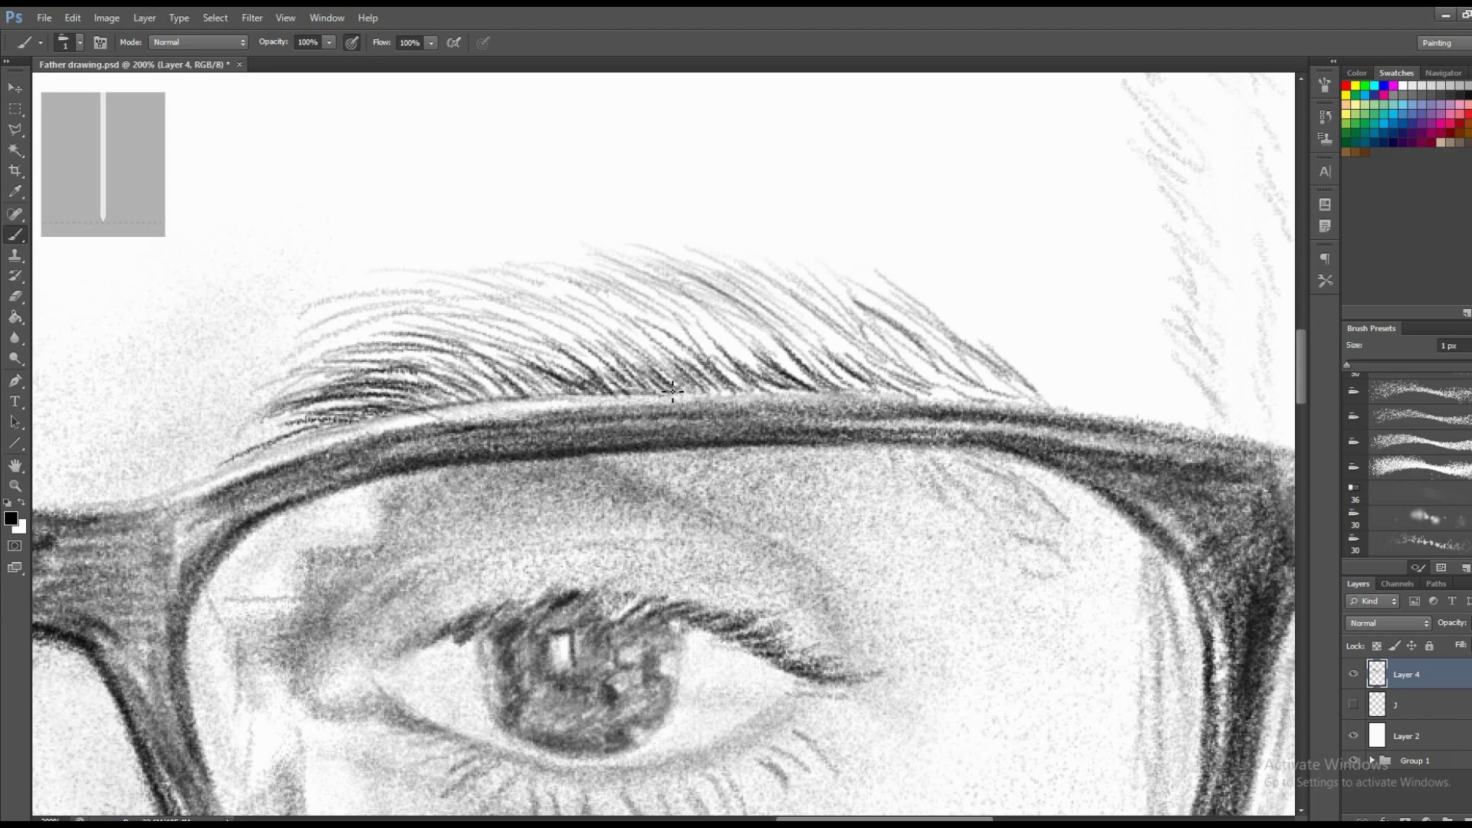
{"action": "left_click_drag", "start_coordinate": [584, 335], "coordinate": [664, 395]}
{"action": "left_click_drag", "start_coordinate": [592, 360], "coordinate": [641, 392]}
{"action": "left_click_drag", "start_coordinate": [448, 345], "coordinate": [582, 366]}
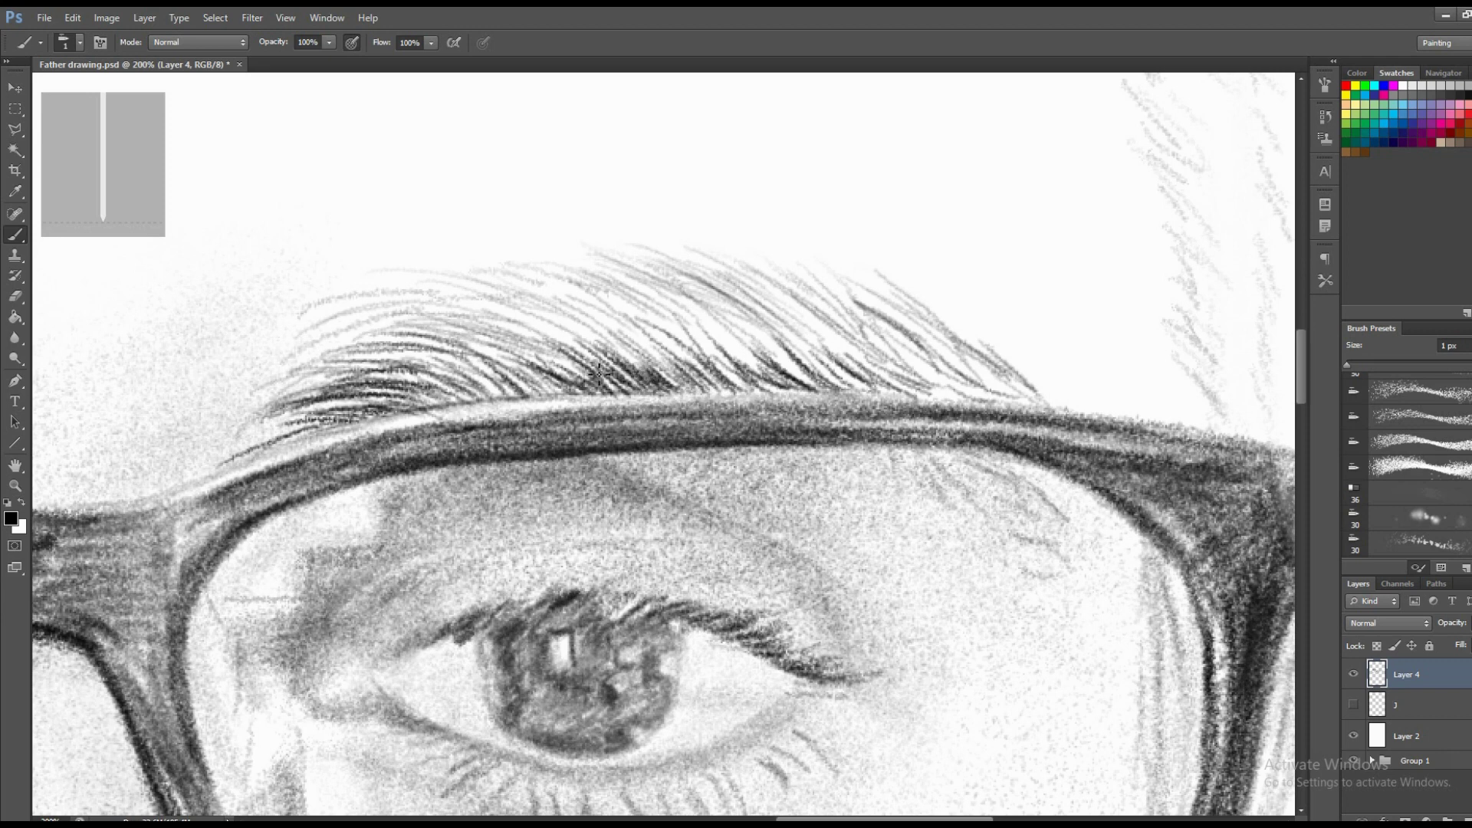
{"action": "left_click_drag", "start_coordinate": [353, 322], "coordinate": [587, 360]}
{"action": "left_click_drag", "start_coordinate": [440, 303], "coordinate": [598, 348]}
{"action": "left_click_drag", "start_coordinate": [402, 365], "coordinate": [491, 395]}
{"action": "left_click_drag", "start_coordinate": [351, 372], "coordinate": [443, 389]}
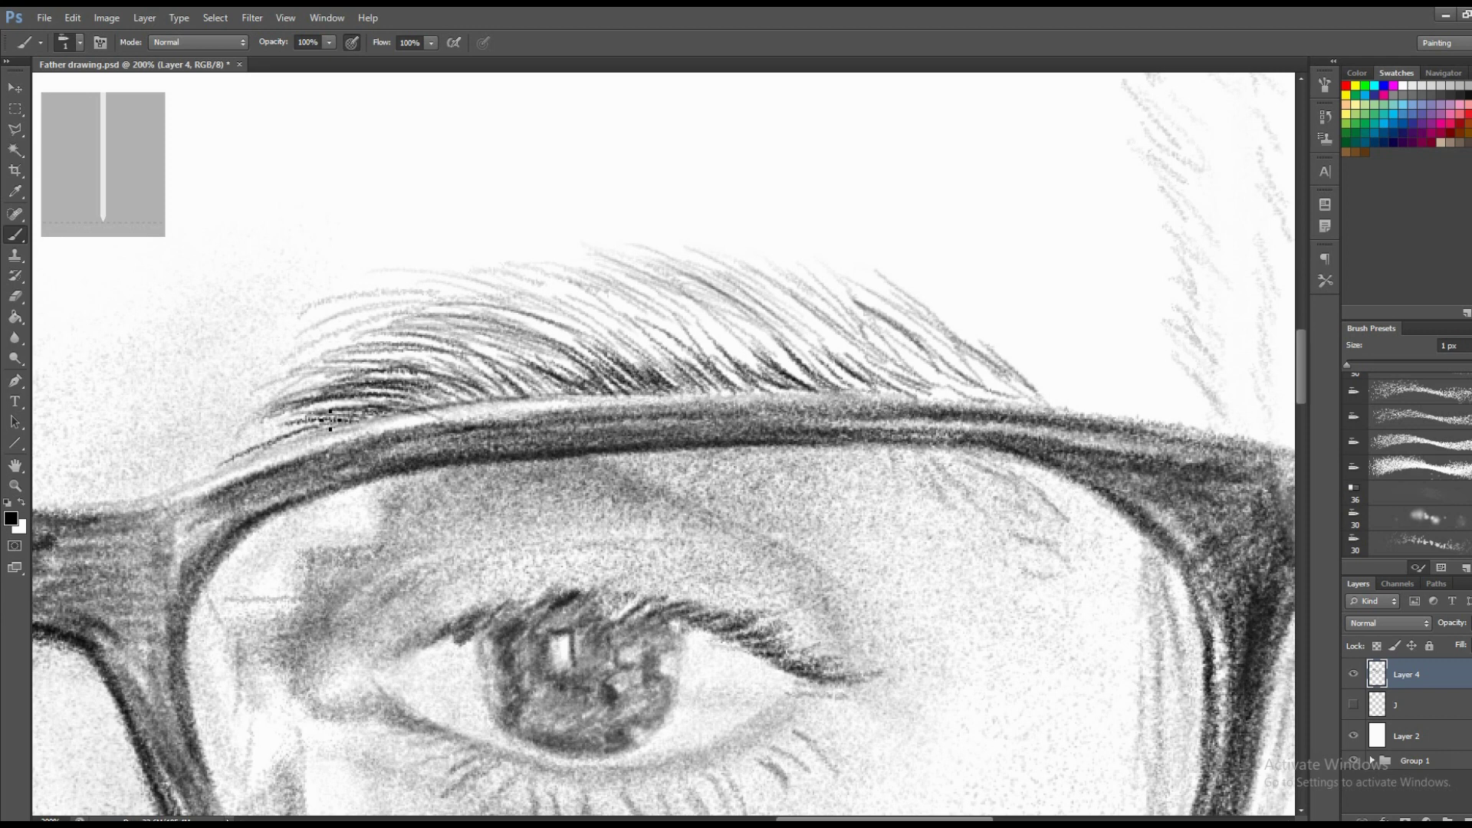
Darken the hairs across the brow's right part and lower tail.
{"action": "mouse_move", "coordinate": [874, 327]}
{"action": "left_mouse_down"}
{"action": "mouse_move", "coordinate": [975, 384]}
{"action": "mouse_move", "coordinate": [935, 392]}
{"action": "left_mouse_up"}
{"action": "mouse_move", "coordinate": [690, 314]}
{"action": "left_mouse_down"}
{"action": "mouse_move", "coordinate": [770, 382]}
{"action": "mouse_move", "coordinate": [797, 372]}
{"action": "left_mouse_up"}
{"action": "left_click_drag", "start_coordinate": [740, 310], "coordinate": [893, 377]}
{"action": "left_click_drag", "start_coordinate": [801, 328], "coordinate": [901, 385]}
{"action": "mouse_move", "coordinate": [863, 346]}
{"action": "left_mouse_down"}
{"action": "mouse_move", "coordinate": [943, 395]}
{"action": "mouse_move", "coordinate": [966, 391]}
{"action": "left_mouse_up"}
{"action": "left_click_drag", "start_coordinate": [924, 363], "coordinate": [993, 398]}
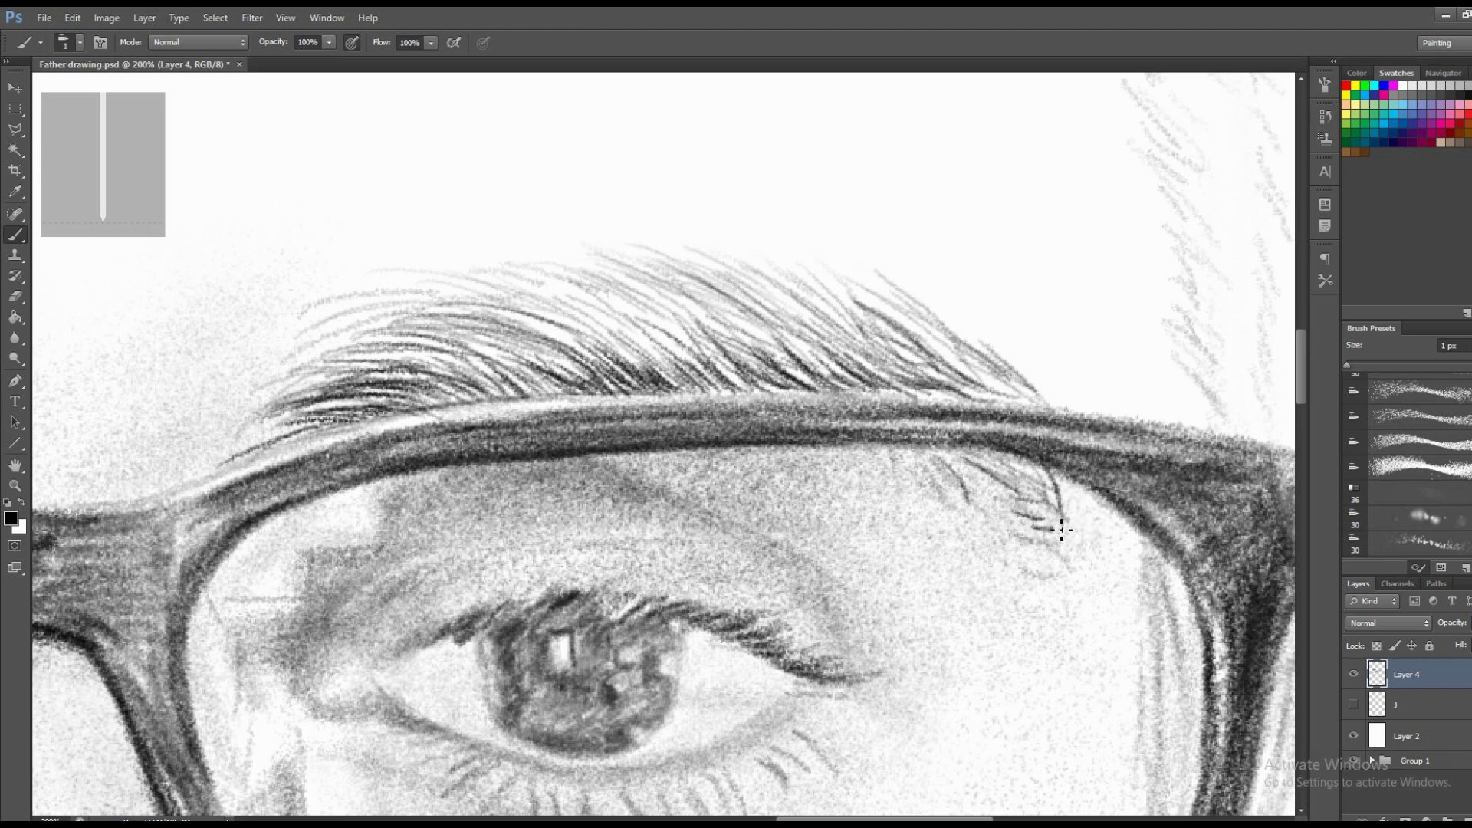
Zoom out to check the whole face, then set a 2 px brush.
{"action": "left_click_drag", "start_coordinate": [585, 327], "coordinate": [654, 332]}
{"action": "key", "text": "z"}
{"action": "mouse_move", "coordinate": [777, 322]}
{"action": "left_mouse_down"}
{"action": "mouse_move", "coordinate": [723, 332]}
{"action": "mouse_move", "coordinate": [797, 334]}
{"action": "left_mouse_up"}
{"action": "key", "text": "b"}
{"action": "right_click", "coordinate": [661, 373]}
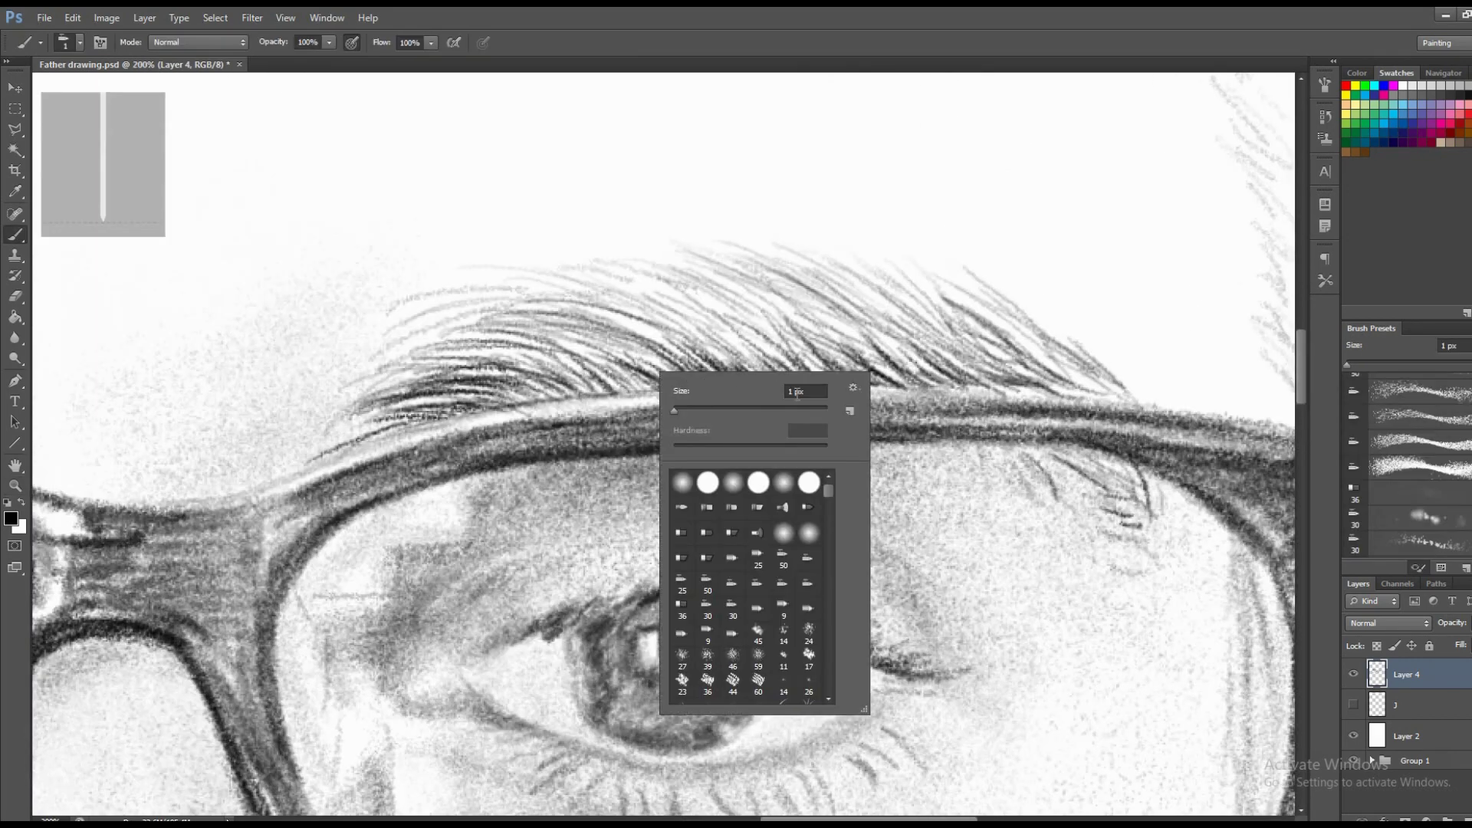
{"action": "key", "text": "Return"}
Thicken the eyebrow with 2 px hair strokes rising toward its right and middle.
{"action": "left_click_drag", "start_coordinate": [452, 380], "coordinate": [652, 319]}
{"action": "left_click_drag", "start_coordinate": [536, 351], "coordinate": [683, 308]}
{"action": "left_click_drag", "start_coordinate": [576, 399], "coordinate": [692, 324]}
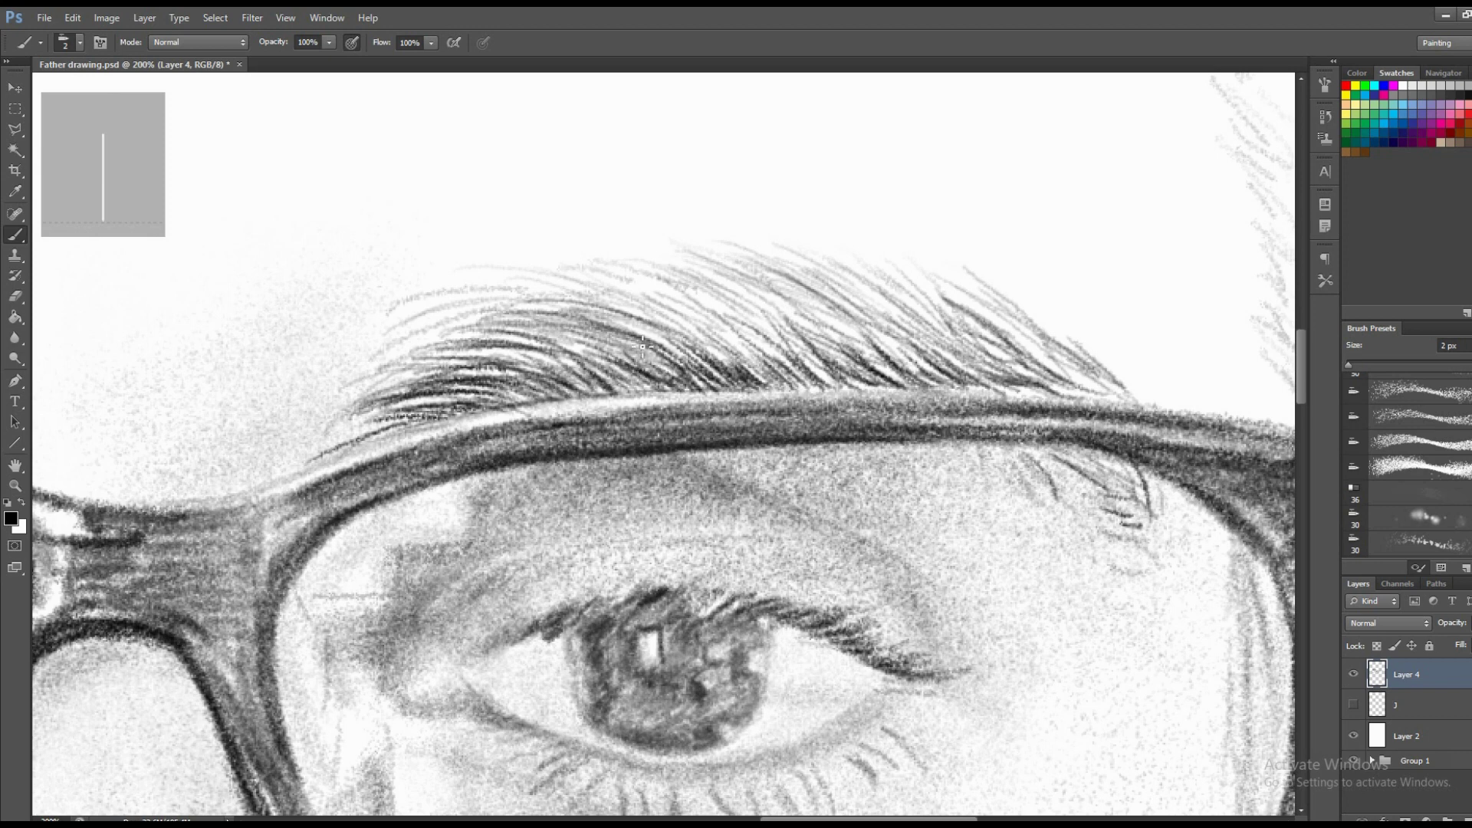
{"action": "left_click_drag", "start_coordinate": [606, 345], "coordinate": [739, 294]}
{"action": "mouse_move", "coordinate": [613, 306]}
{"action": "left_mouse_down"}
{"action": "mouse_move", "coordinate": [759, 280]}
{"action": "mouse_move", "coordinate": [744, 277]}
{"action": "left_mouse_up"}
{"action": "left_click_drag", "start_coordinate": [720, 331], "coordinate": [832, 271]}
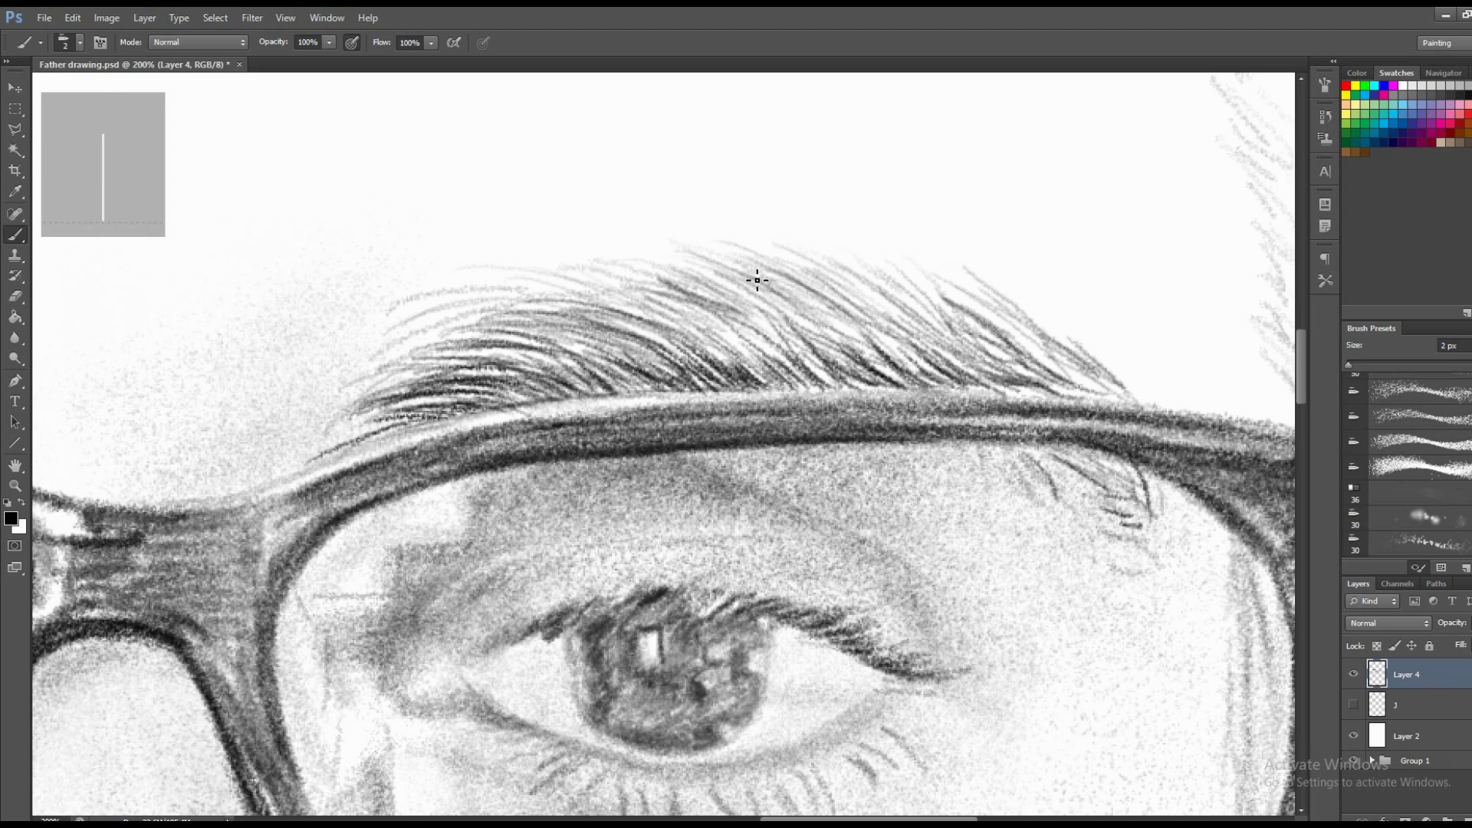
{"action": "mouse_move", "coordinate": [721, 368]}
{"action": "left_mouse_down"}
{"action": "mouse_move", "coordinate": [790, 315]}
{"action": "mouse_move", "coordinate": [843, 306]}
{"action": "left_mouse_up"}
Extend the brow hairs into the tail, darken them, and fit the whole portrait on screen.
{"action": "left_click_drag", "start_coordinate": [790, 357], "coordinate": [888, 288]}
{"action": "left_click_drag", "start_coordinate": [805, 310], "coordinate": [902, 268]}
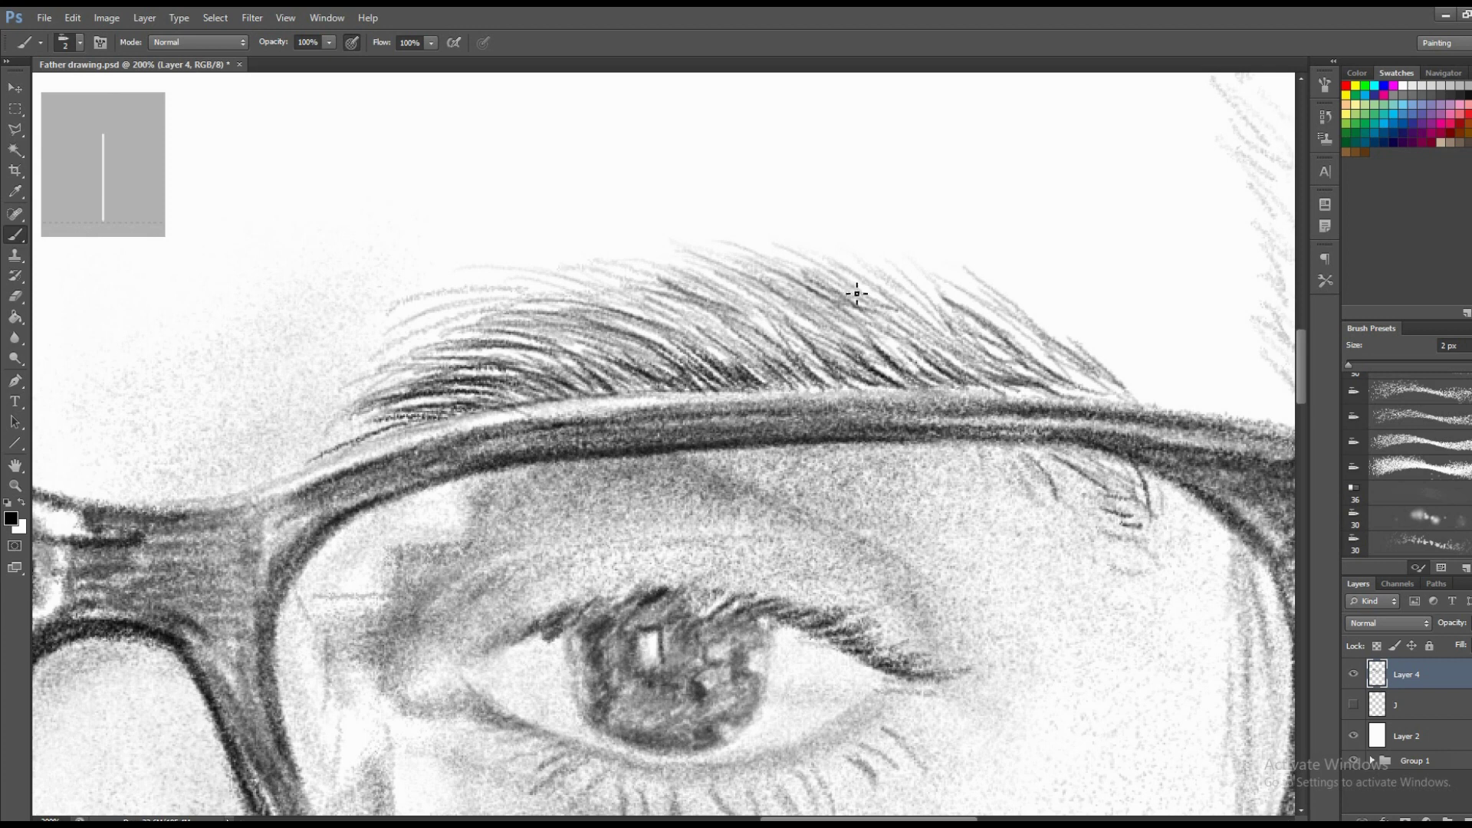
{"action": "mouse_move", "coordinate": [820, 343]}
{"action": "left_mouse_down"}
{"action": "mouse_move", "coordinate": [932, 305]}
{"action": "mouse_move", "coordinate": [1008, 372]}
{"action": "left_mouse_up"}
{"action": "left_click_drag", "start_coordinate": [923, 292], "coordinate": [977, 324]}
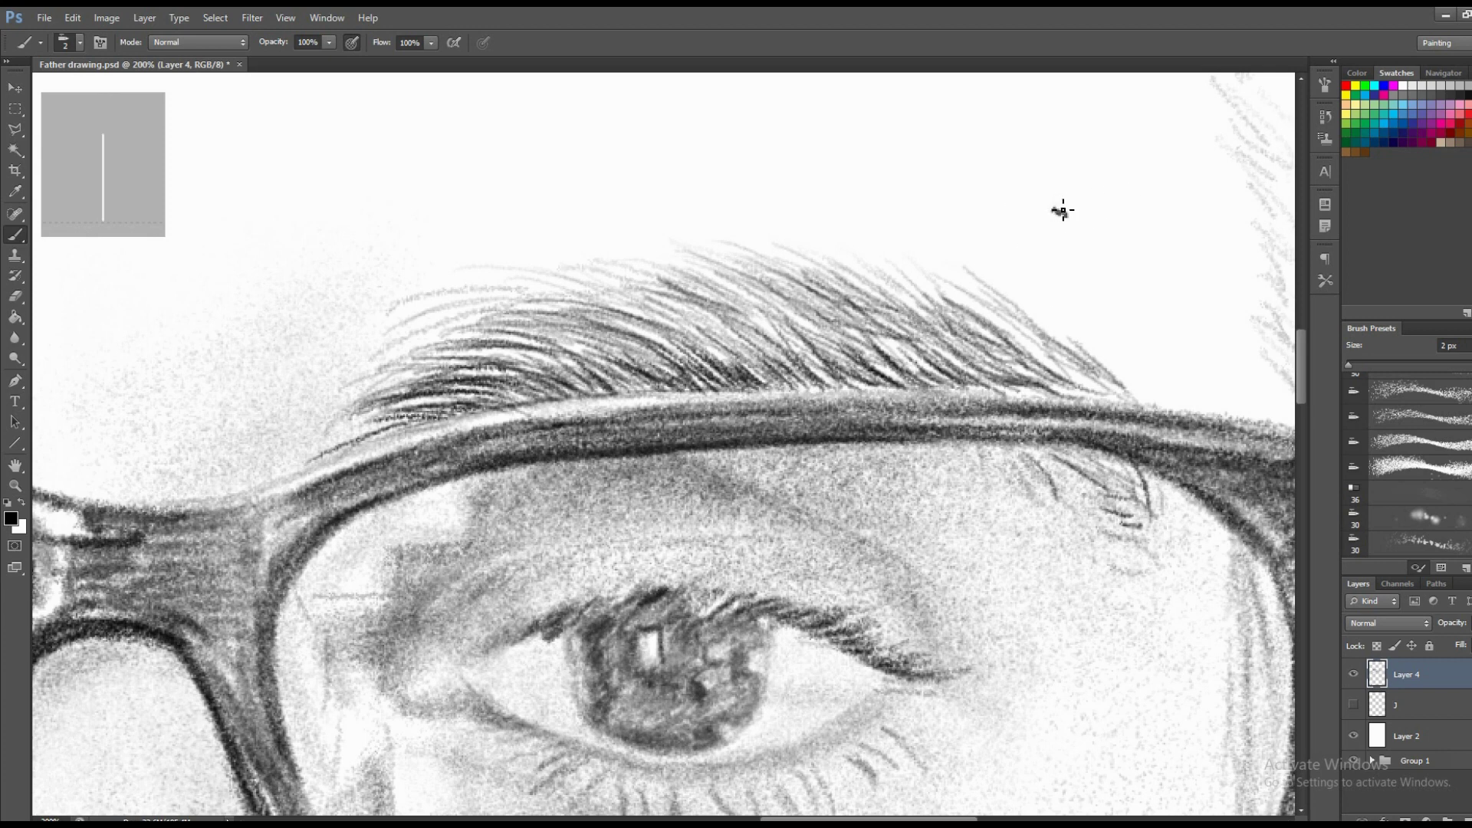
{"action": "left_click_drag", "start_coordinate": [1075, 214], "coordinate": [1069, 213]}
{"action": "mouse_move", "coordinate": [894, 302]}
{"action": "left_mouse_down"}
{"action": "mouse_move", "coordinate": [887, 352]}
{"action": "mouse_move", "coordinate": [943, 338]}
{"action": "mouse_move", "coordinate": [905, 378]}
{"action": "mouse_move", "coordinate": [797, 345]}
{"action": "left_mouse_up"}
{"action": "key", "text": "z"}
{"action": "key", "text": "ctrl+0"}
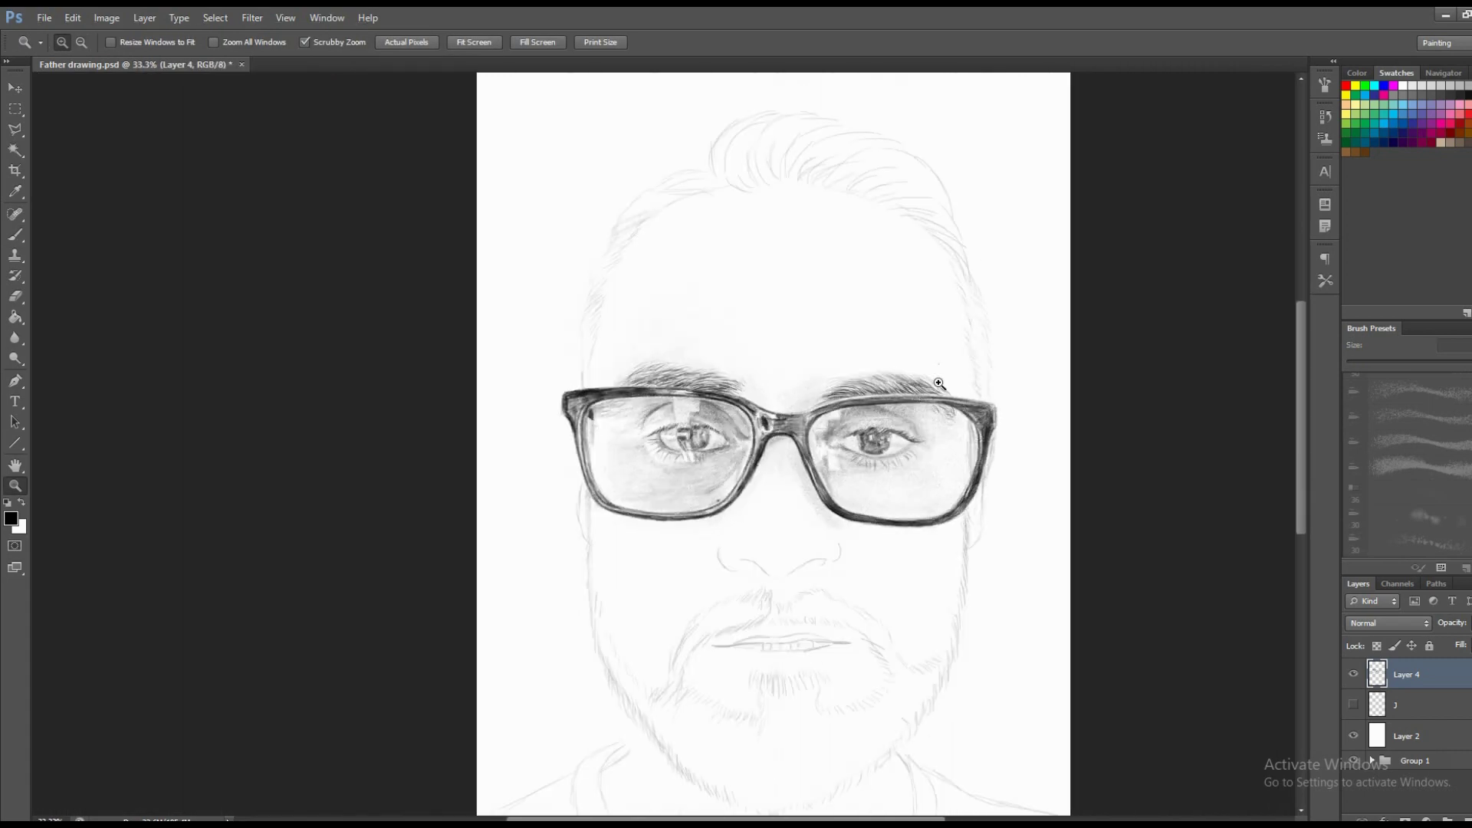
Zoom in and darken the inner edge of the right lens frame.
{"action": "left_click", "coordinate": [985, 463]}
{"action": "key", "text": "b"}
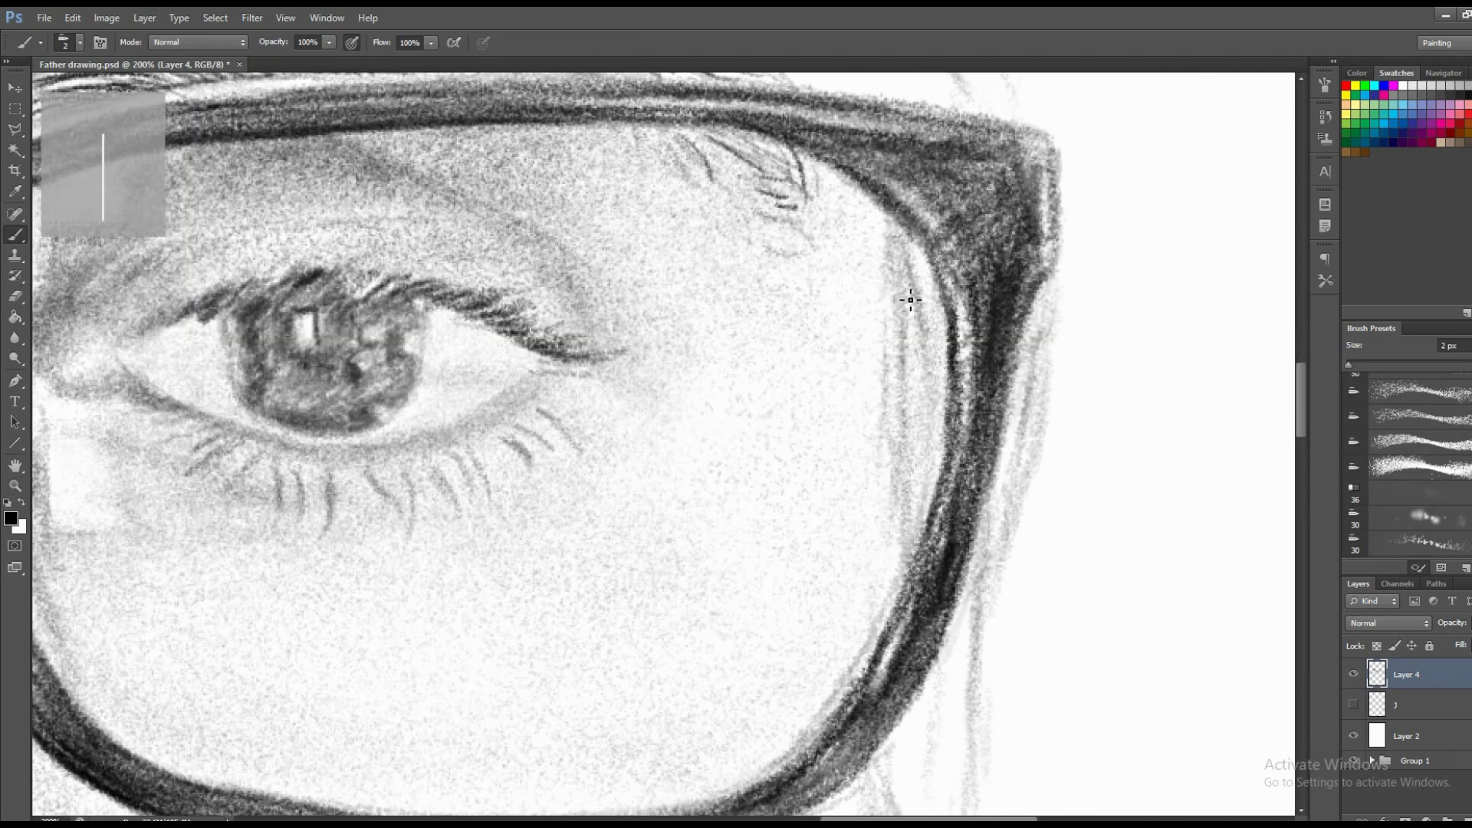
{"action": "mouse_move", "coordinate": [892, 267]}
{"action": "left_mouse_down"}
{"action": "mouse_move", "coordinate": [930, 288]}
{"action": "mouse_move", "coordinate": [907, 371]}
{"action": "left_mouse_up"}
{"action": "left_click_drag", "start_coordinate": [943, 272], "coordinate": [897, 449]}
Zoom out to the whole portrait and save the drawing.
{"action": "key", "text": "z"}
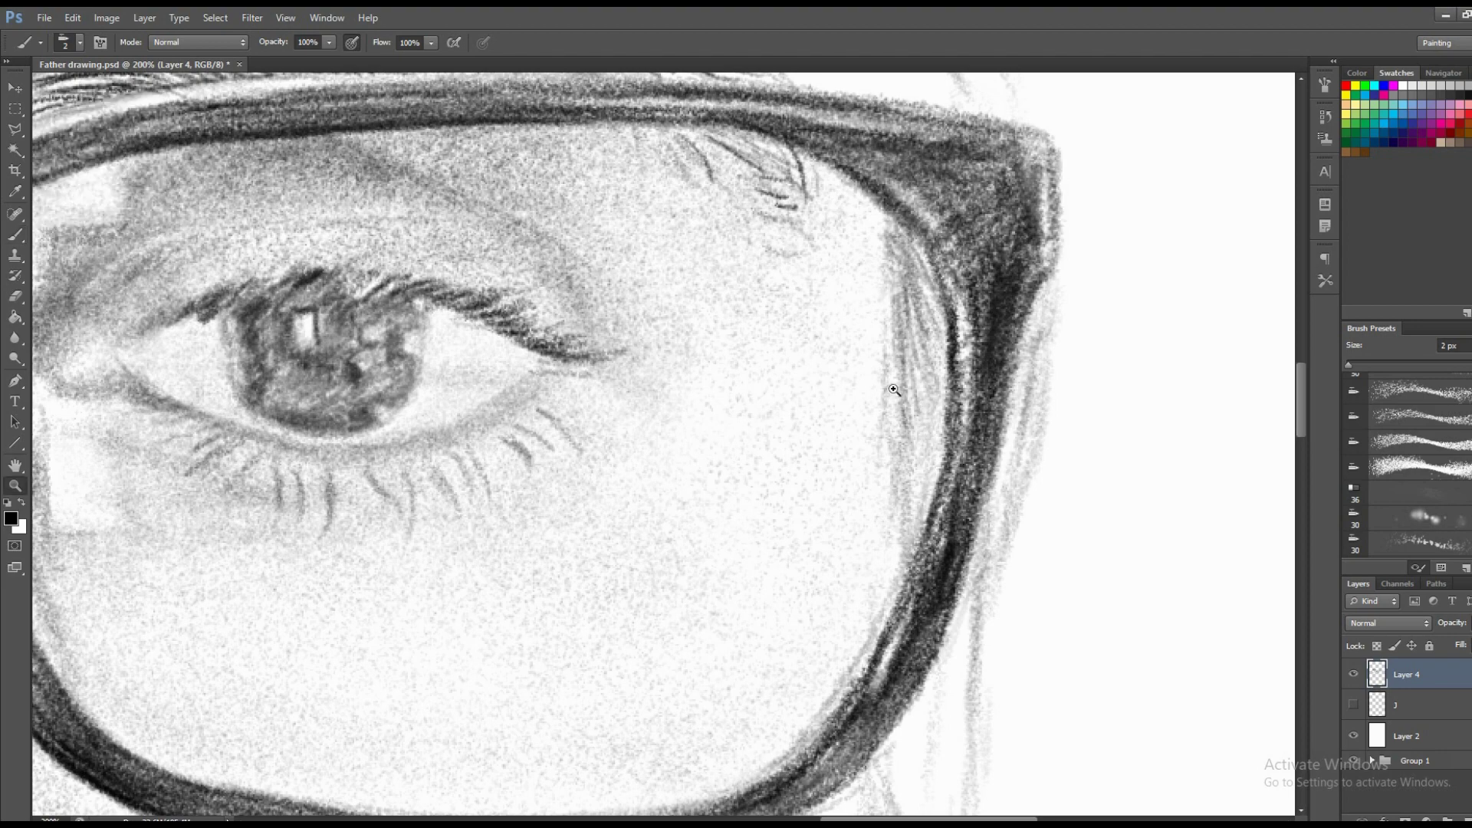
{"action": "key", "text": "ctrl+minus"}
{"action": "key", "text": "ctrl+minus"}
{"action": "key", "text": "ctrl+minus"}
{"action": "key", "text": "ctrl+minus"}
{"action": "key", "text": "ctrl+minus"}
{"action": "key", "text": "ctrl+s"}
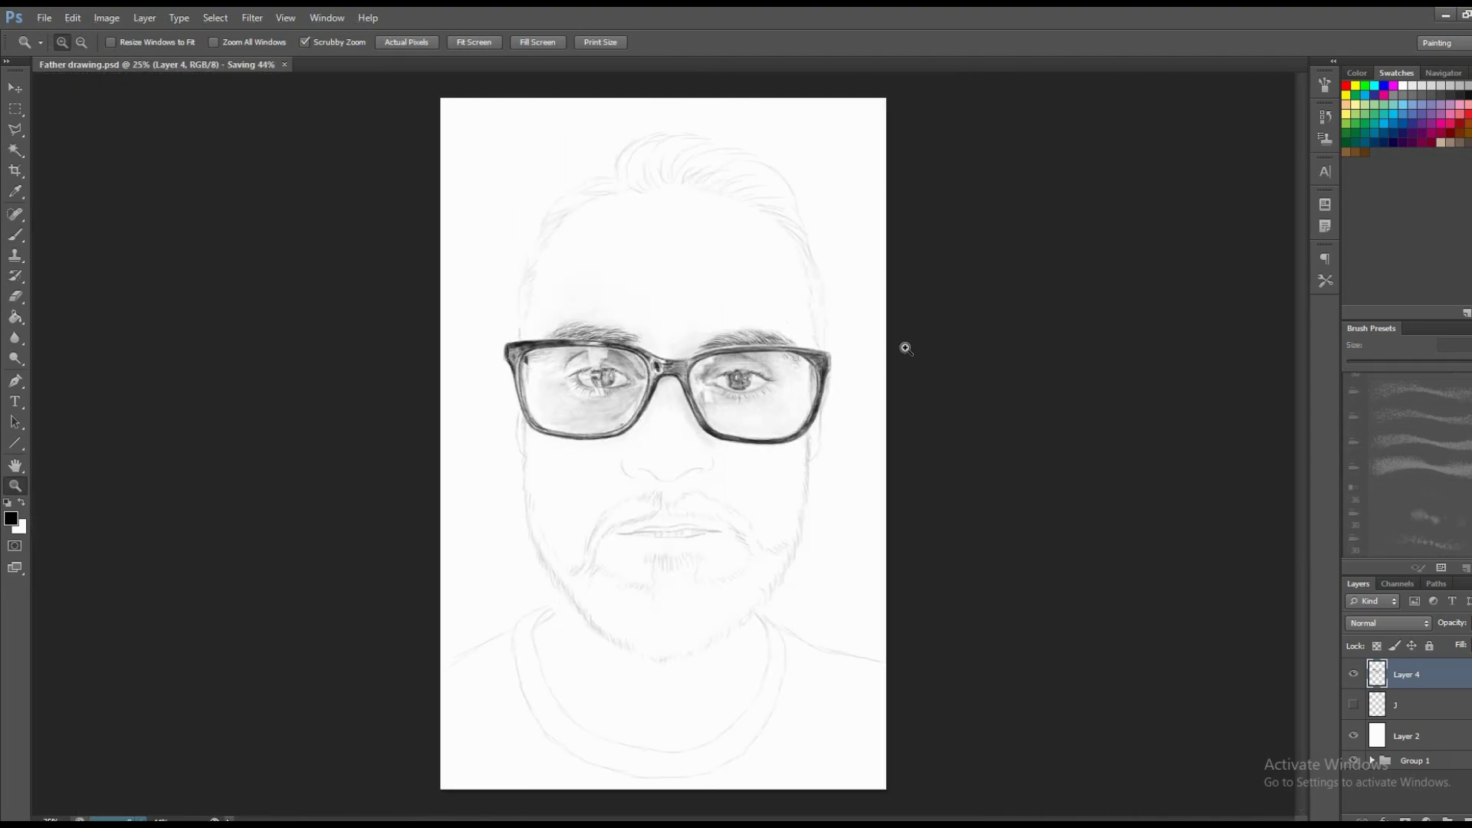
Zoom to 100% on the cheek, set 85% opacity and a 9 px brush, and shade near the ear.
{"action": "left_click", "coordinate": [904, 410]}
{"action": "left_click", "coordinate": [889, 421]}
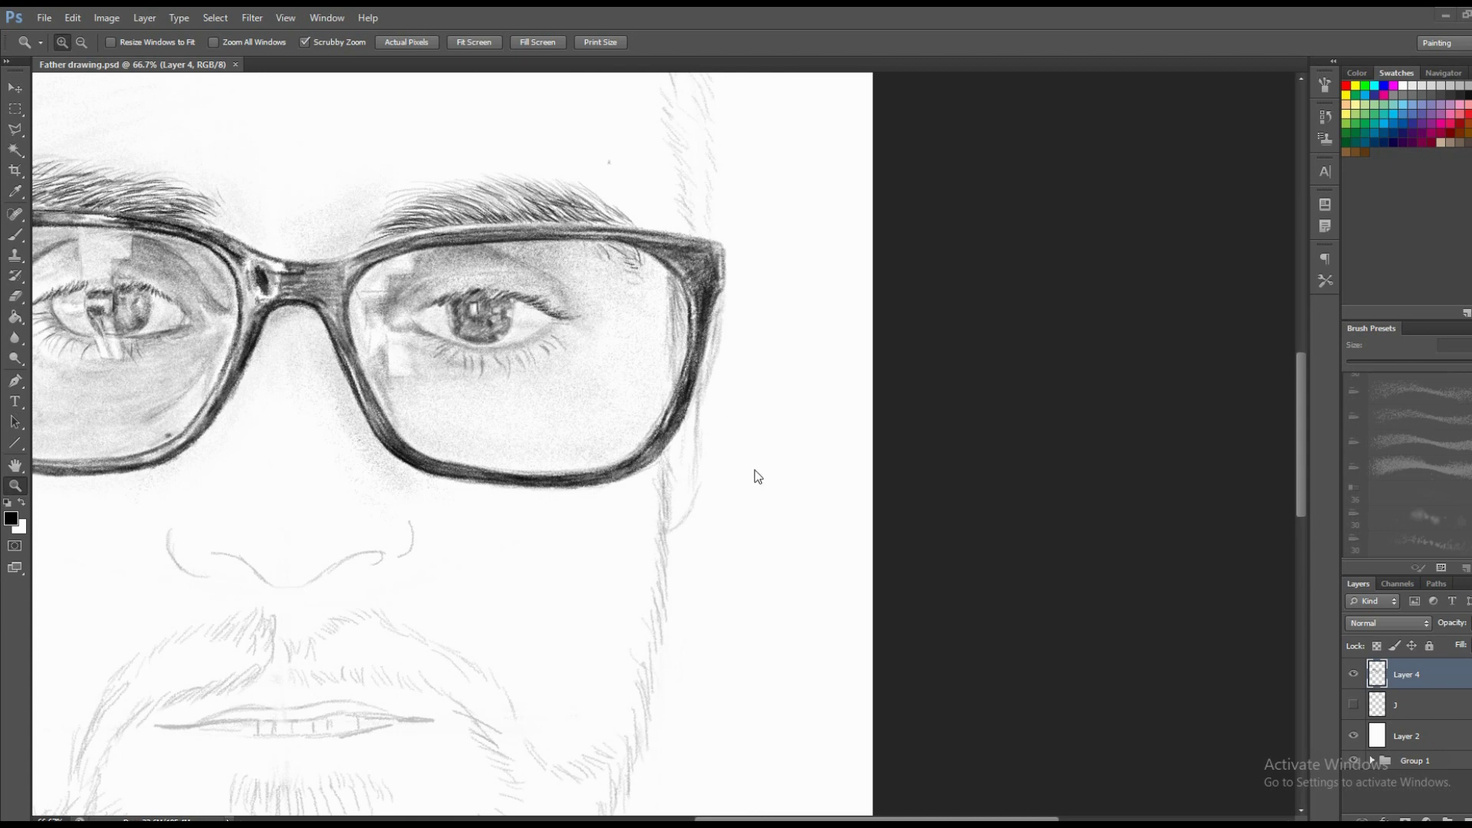
{"action": "left_click", "coordinate": [756, 472]}
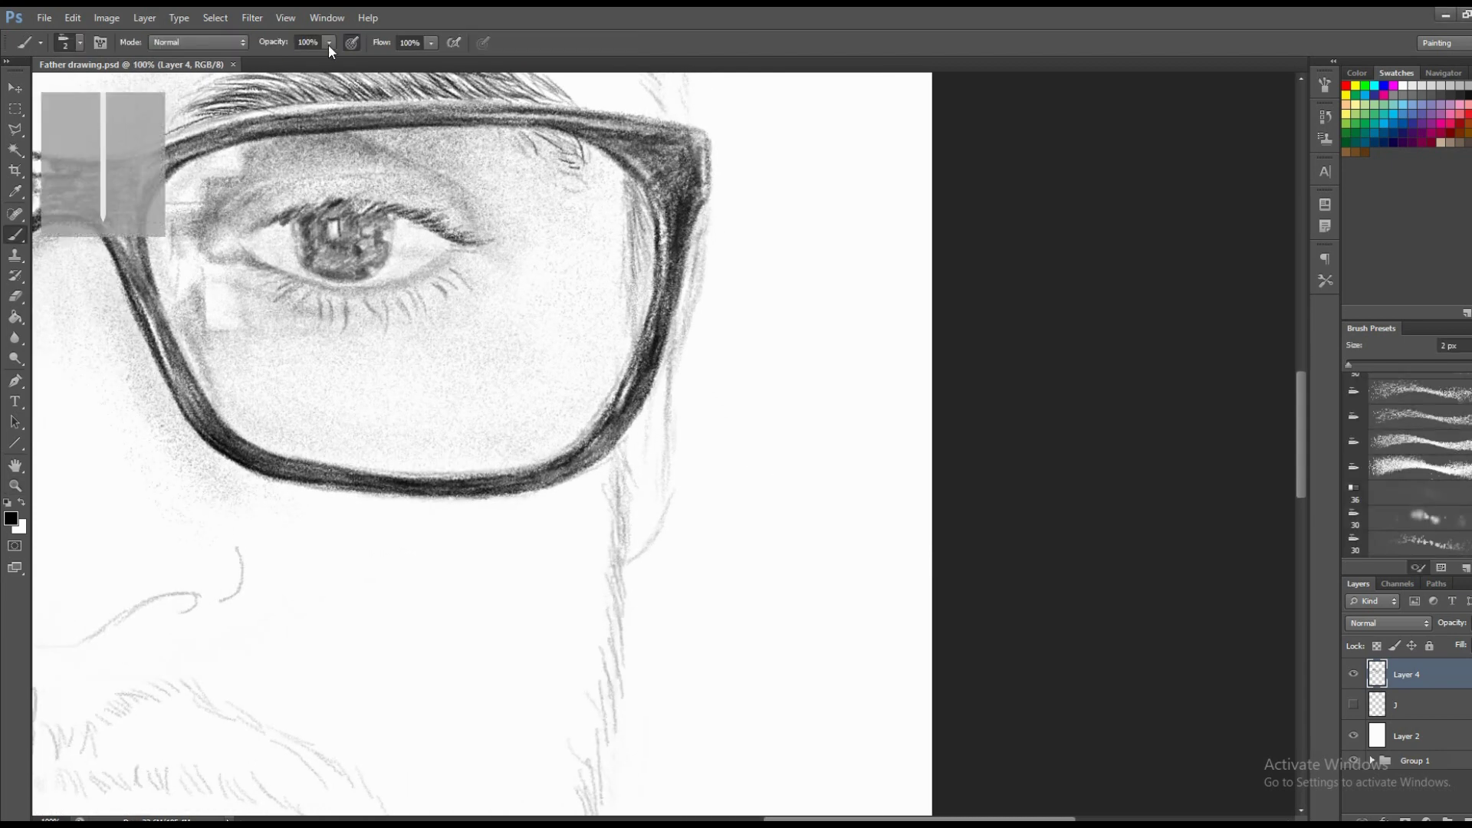
{"action": "left_click_drag", "start_coordinate": [329, 42], "coordinate": [318, 61]}
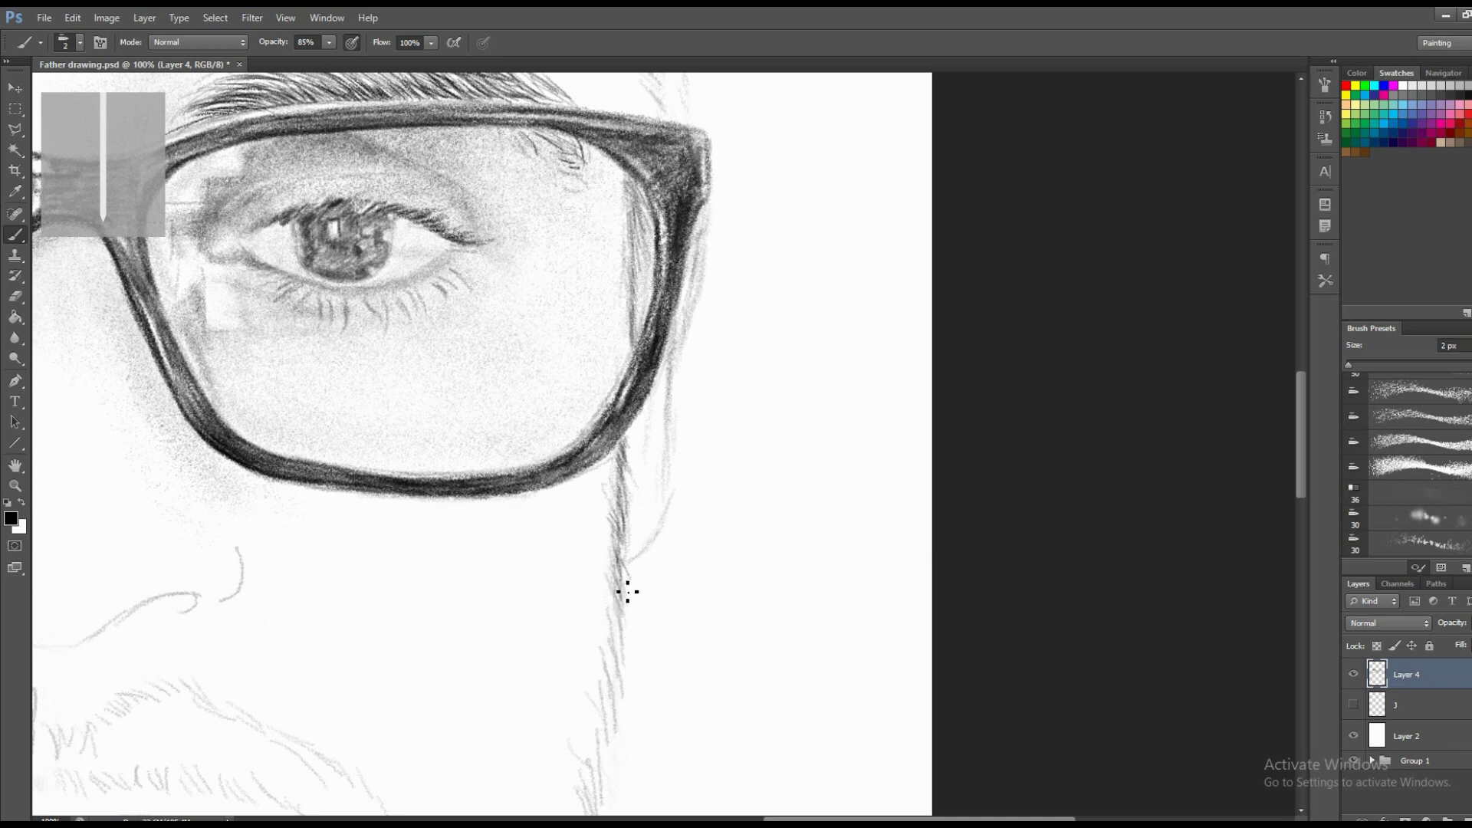
{"action": "right_click", "coordinate": [611, 550]}
{"action": "type", "text": "9"}
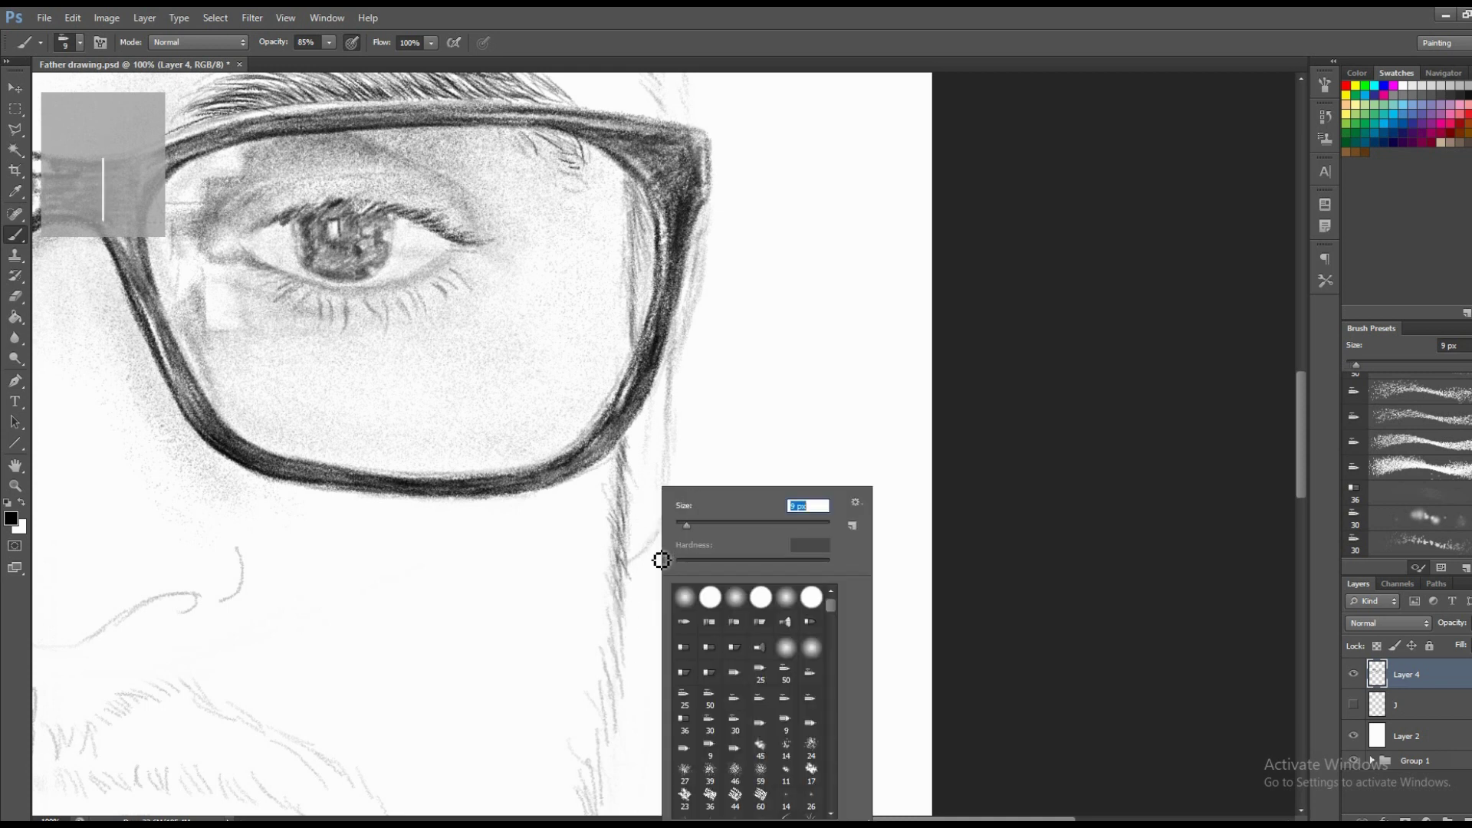
{"action": "key", "text": "Return"}
{"action": "left_click_drag", "start_coordinate": [644, 560], "coordinate": [651, 529]}
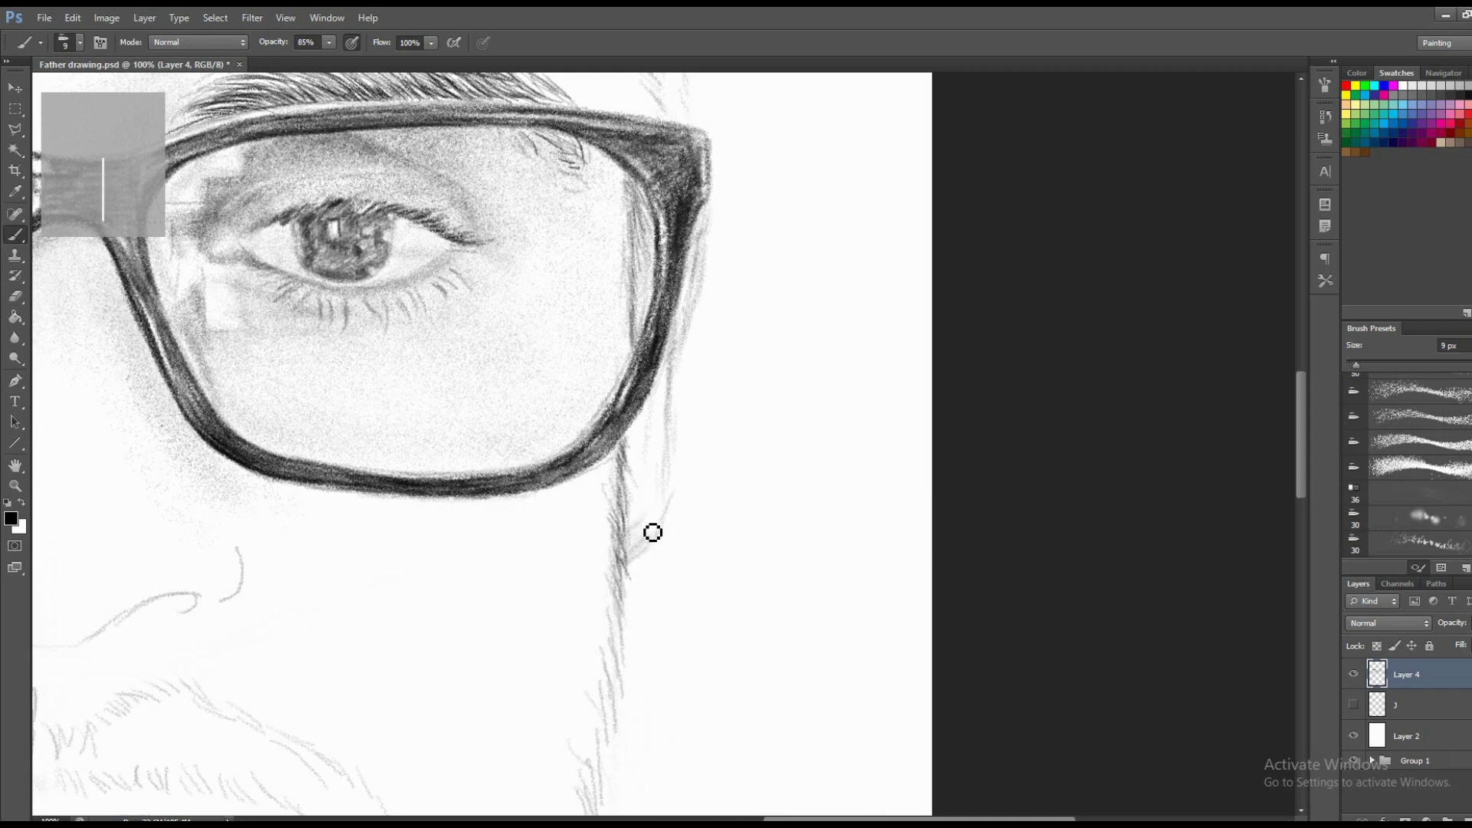
Set the brush size to 13 px after briefly trying 22 px.
{"action": "right_click", "coordinate": [697, 519]}
{"action": "type", "text": "22"}
{"action": "key", "text": "Return"}
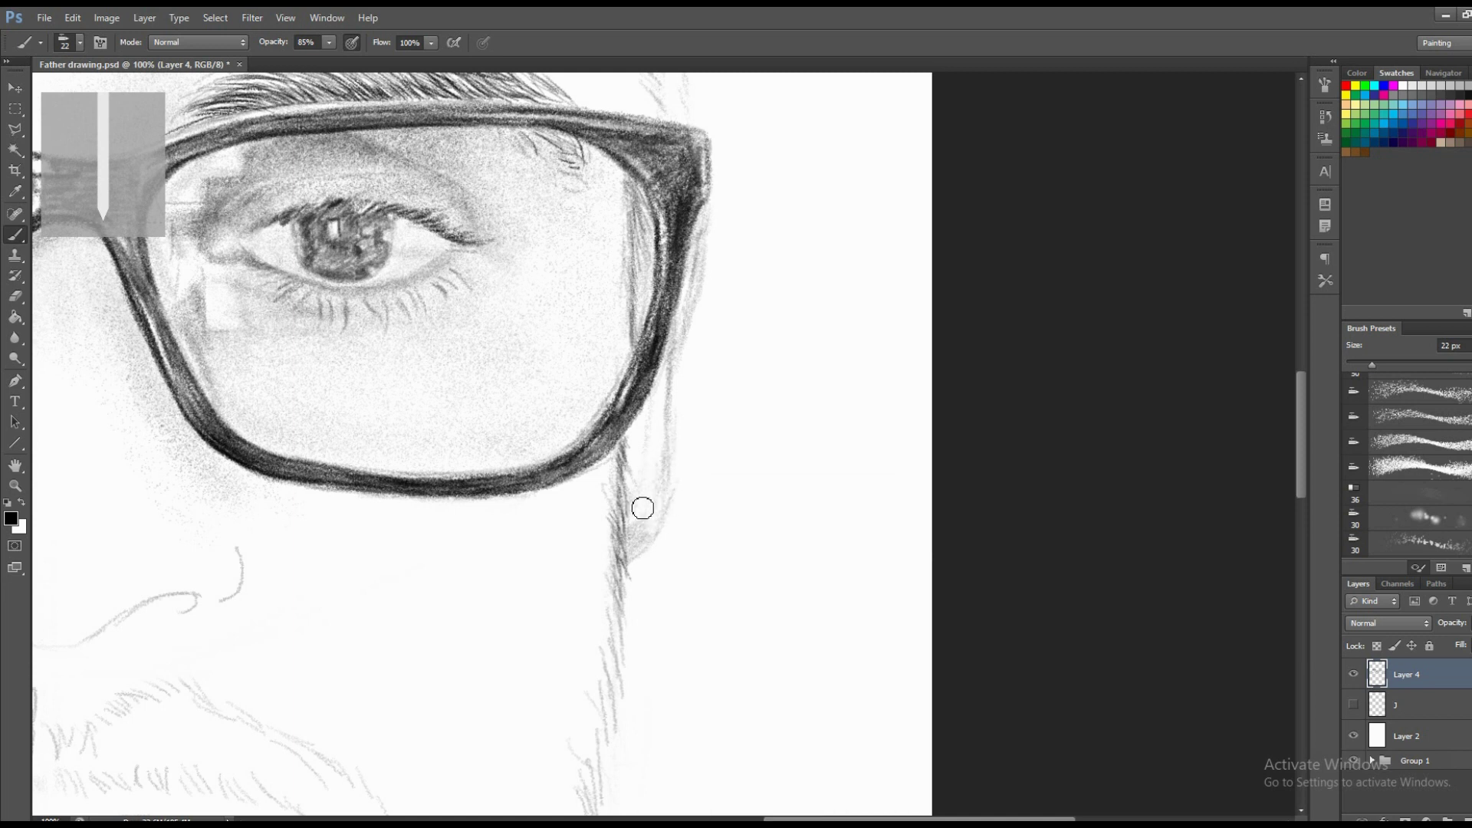
{"action": "key", "text": "e"}
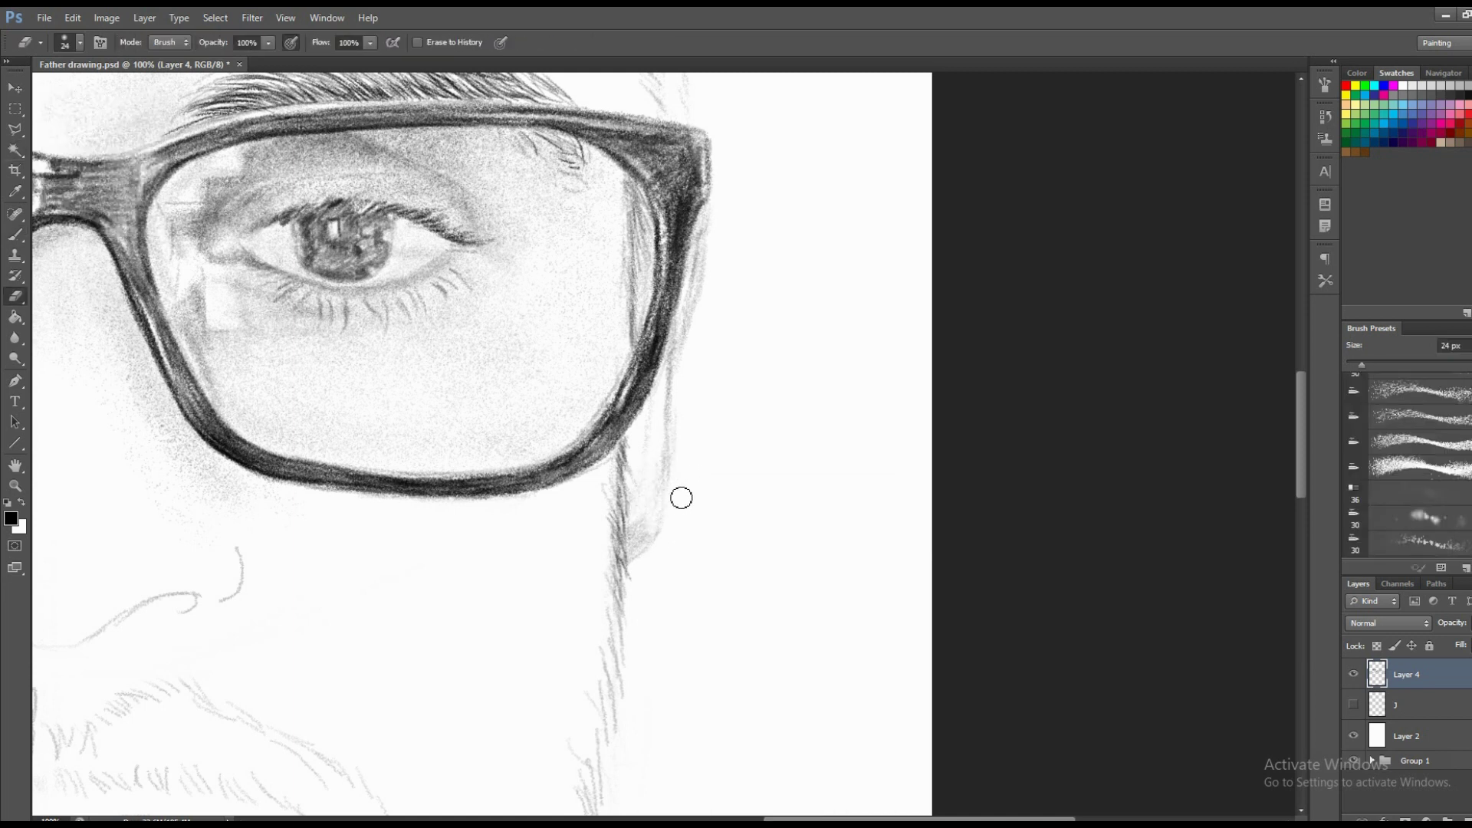
{"action": "key", "text": "b"}
{"action": "right_click", "coordinate": [681, 497]}
{"action": "type", "text": "13"}
{"action": "key", "text": "Return"}
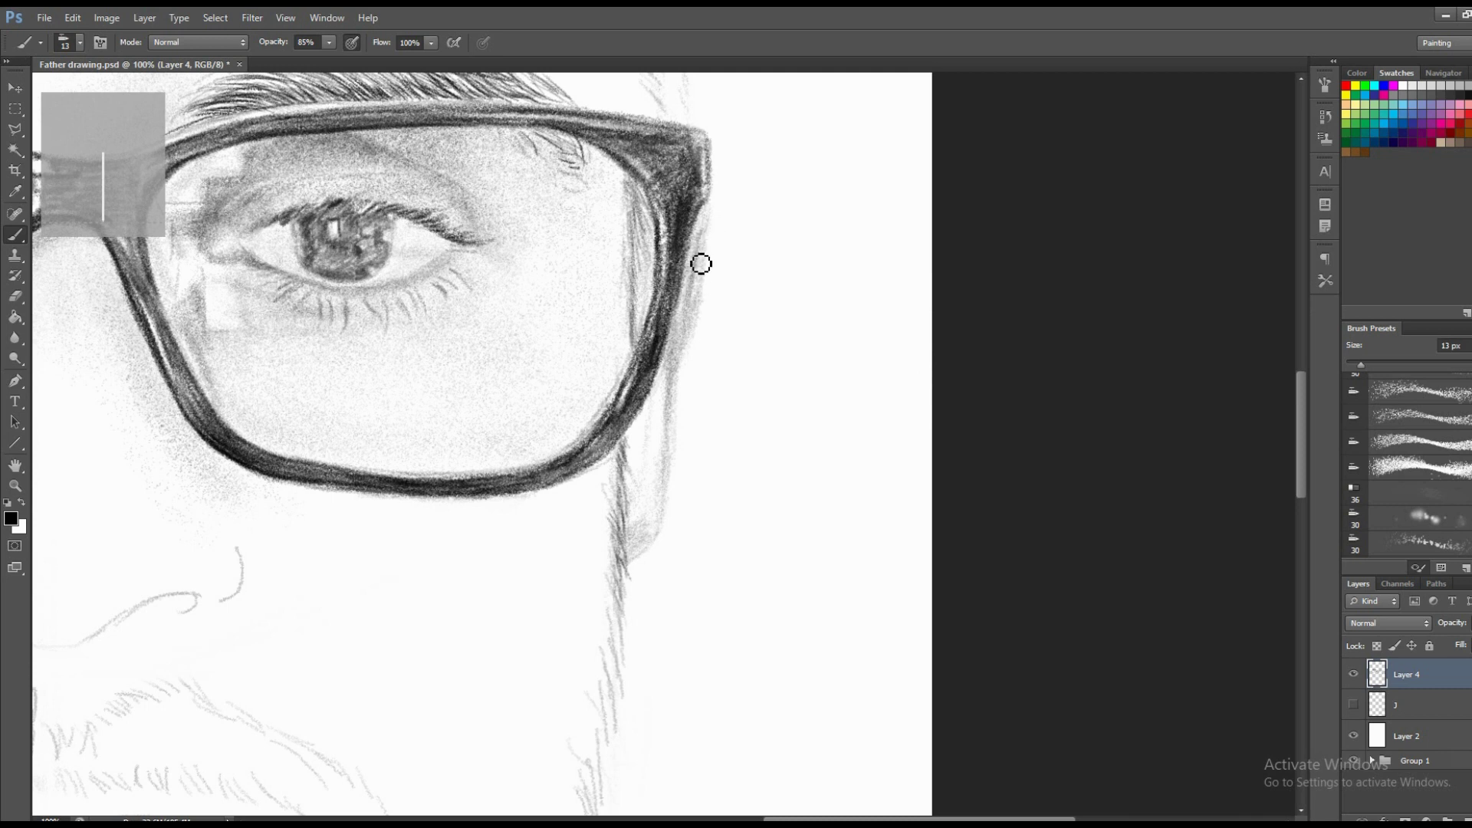
Shade along the outer rim edge and down the cheek, then zoom out to the face.
{"action": "scroll", "coordinate": [718, 246], "scroll_direction": "up", "scroll_amount": 2}
{"action": "left_click_drag", "start_coordinate": [723, 265], "coordinate": [678, 390]}
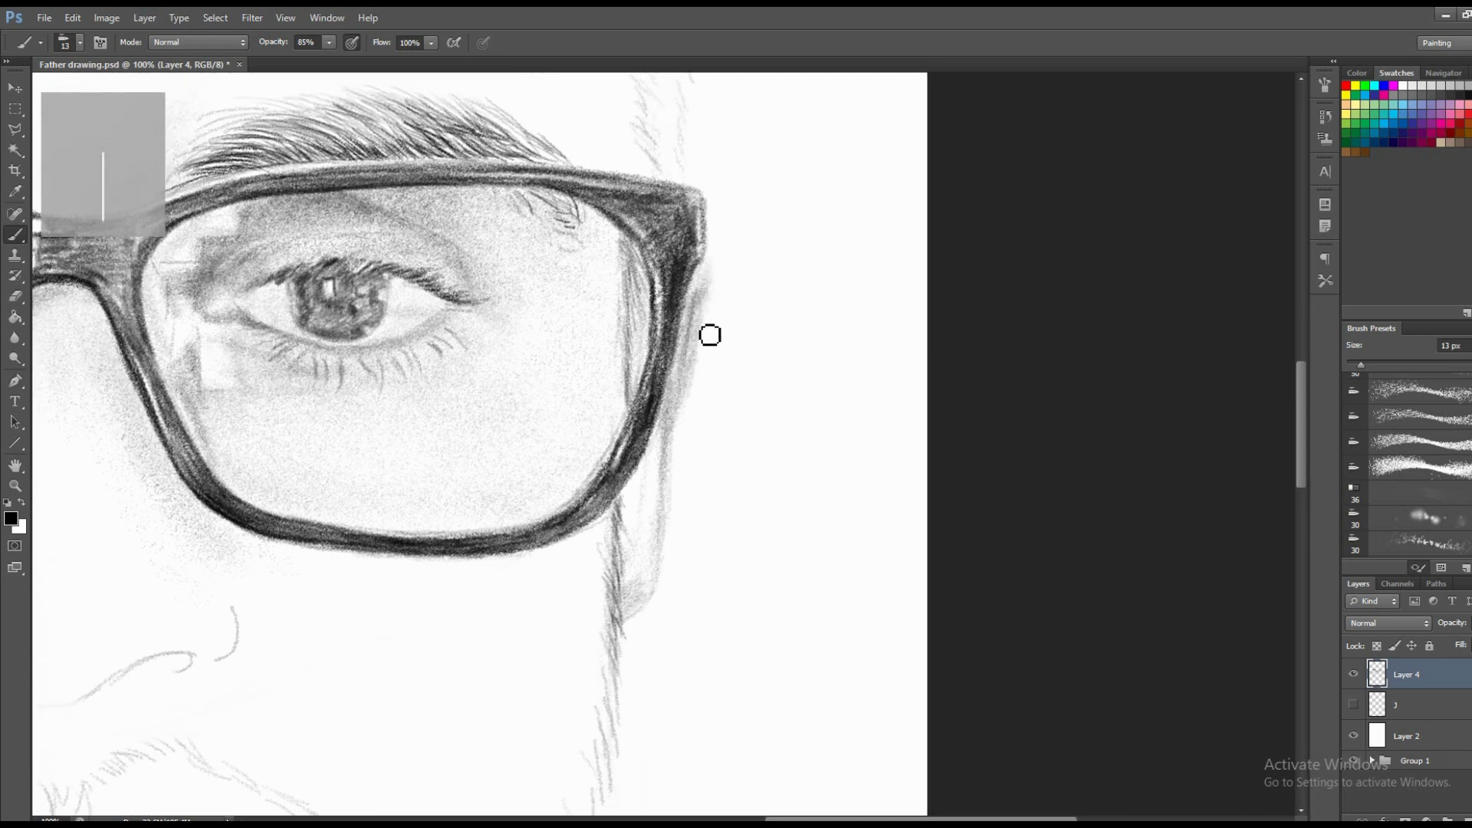
{"action": "left_click_drag", "start_coordinate": [713, 342], "coordinate": [654, 542]}
{"action": "scroll", "coordinate": [674, 429], "scroll_direction": "down", "scroll_amount": 3}
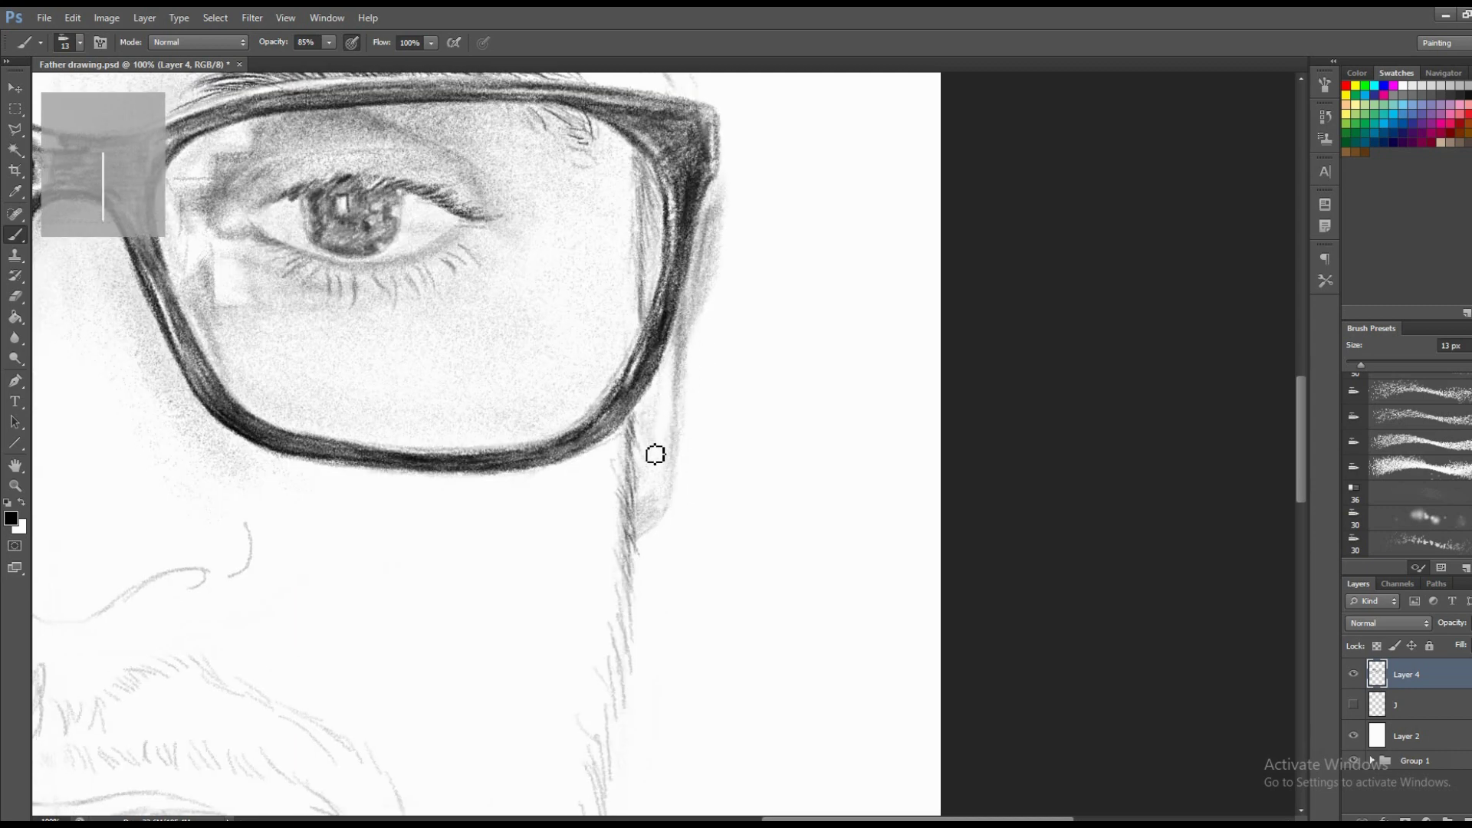
{"action": "left_click_drag", "start_coordinate": [654, 451], "coordinate": [651, 418]}
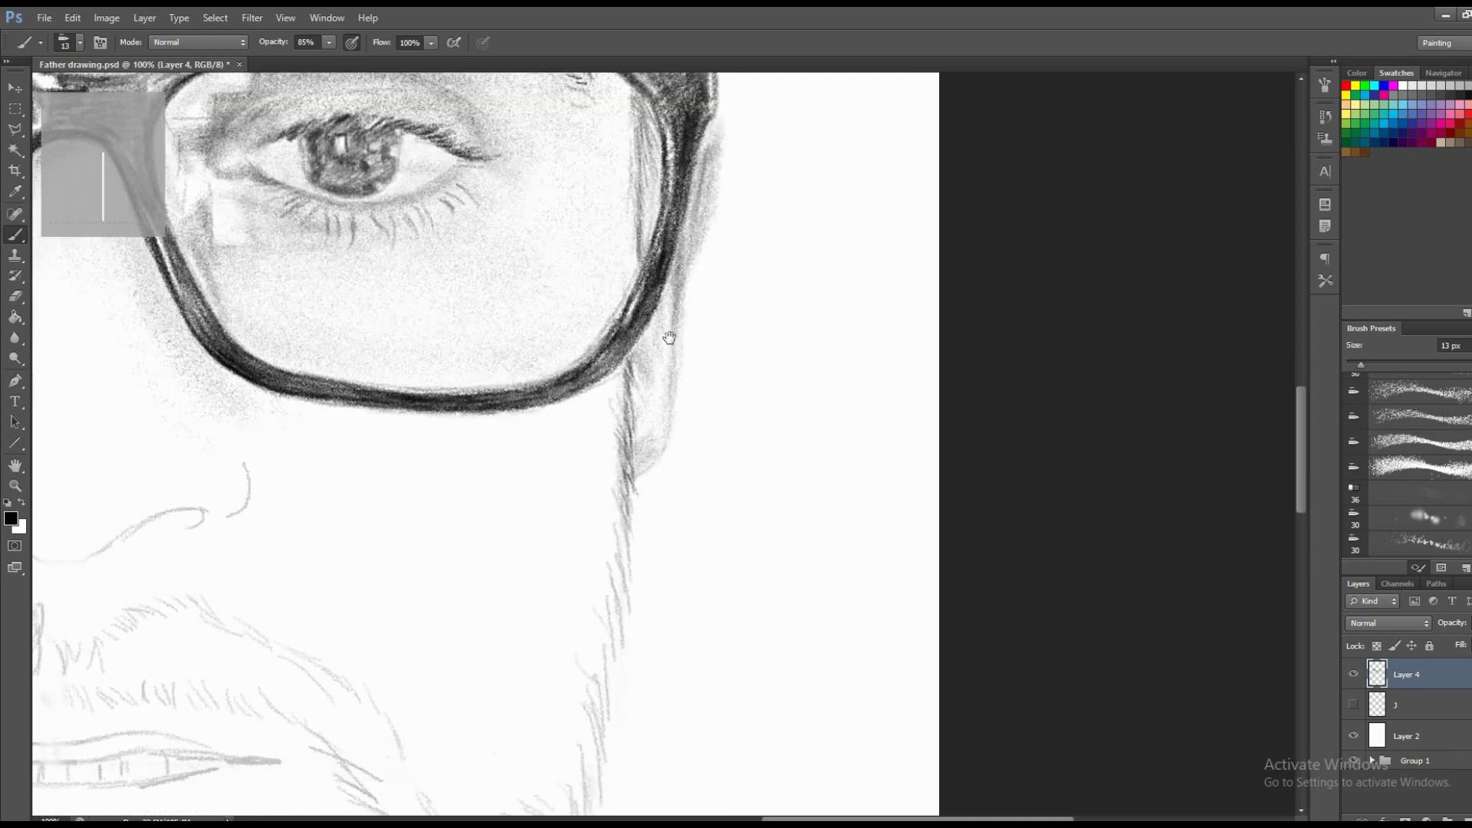
{"action": "scroll", "coordinate": [670, 361], "scroll_direction": "down", "scroll_amount": 2}
{"action": "mouse_move", "coordinate": [653, 460]}
{"action": "left_mouse_down"}
{"action": "mouse_move", "coordinate": [624, 407]}
{"action": "mouse_move", "coordinate": [660, 437]}
{"action": "left_mouse_up"}
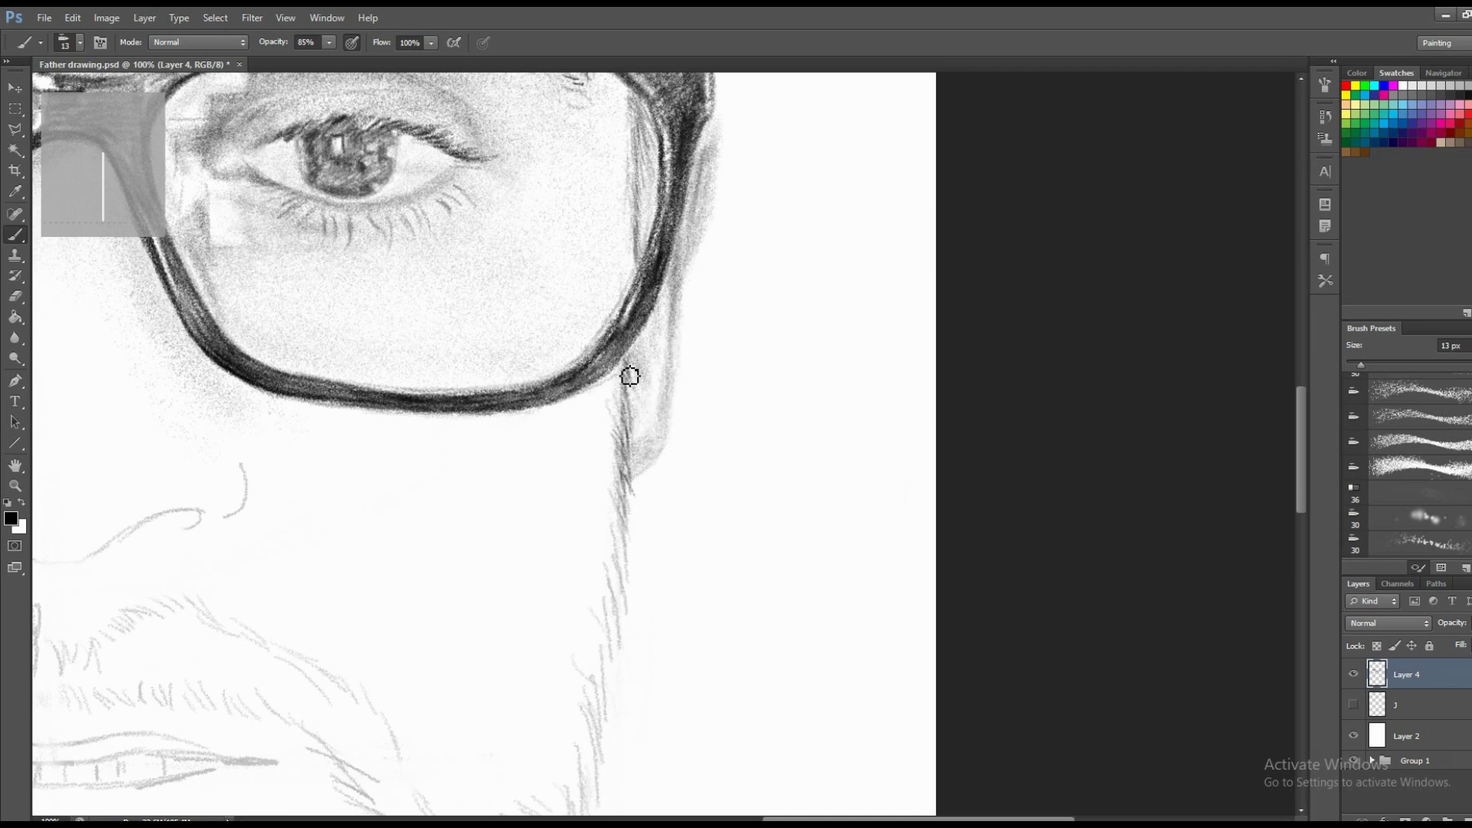
{"action": "key", "text": "z"}
{"action": "left_click", "coordinate": [694, 364], "text": "alt"}
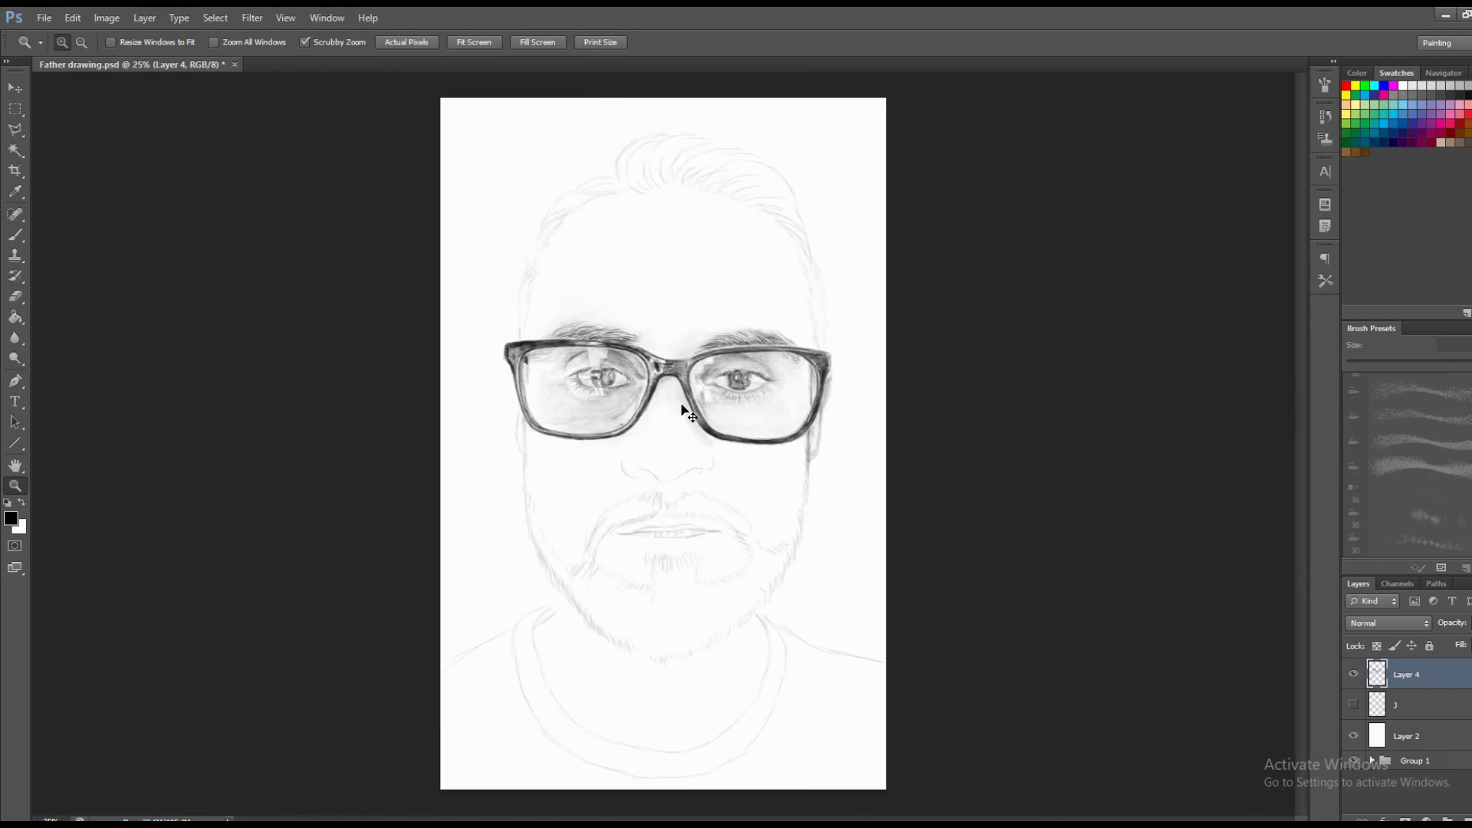
Zoom in on the left lens, shrink the pencil brush to 2 px, then zoom back out.
{"action": "key", "text": "ctrl+1"}
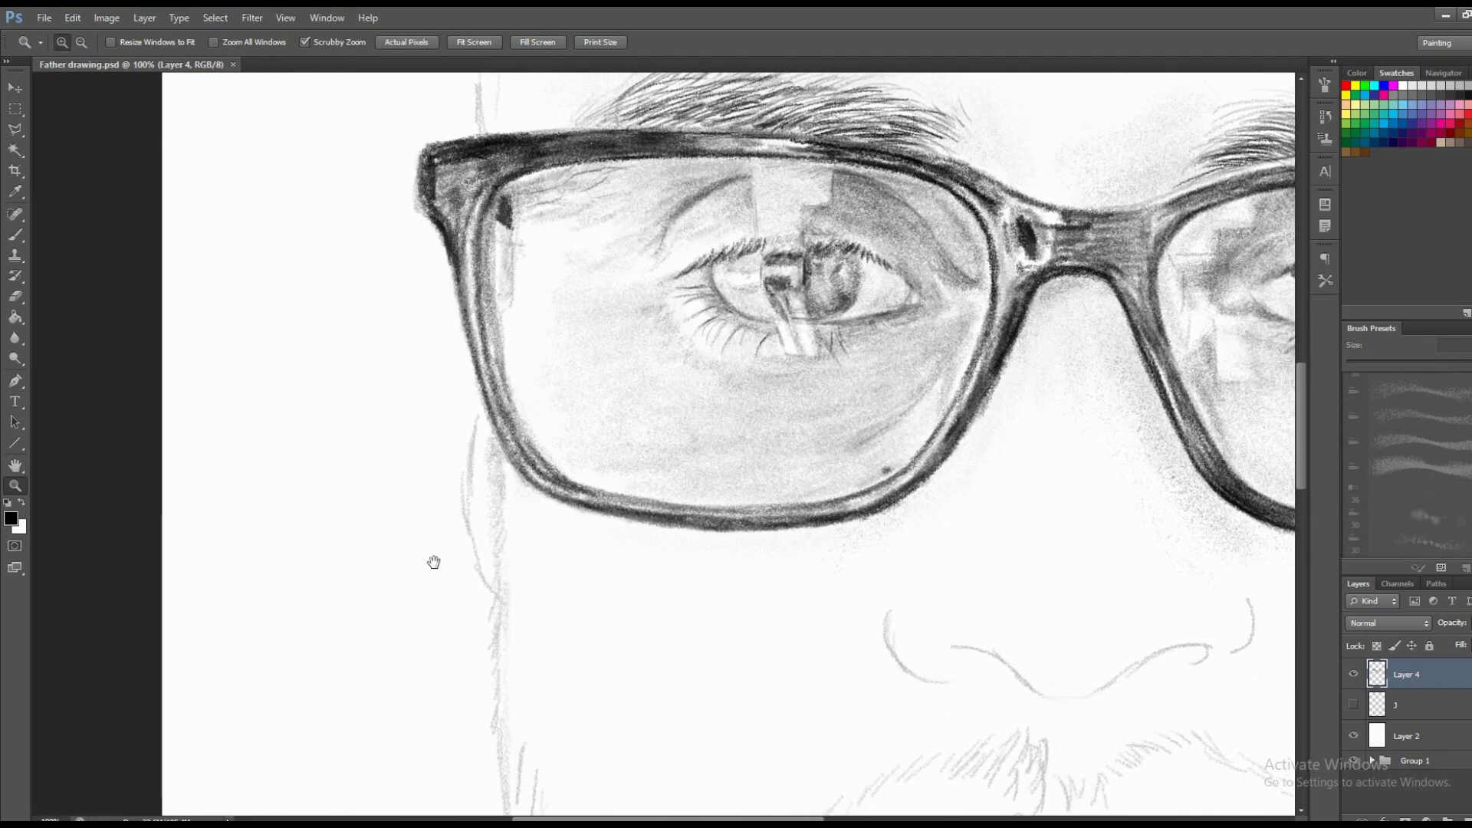
{"action": "left_click_drag", "start_coordinate": [433, 562], "coordinate": [428, 572]}
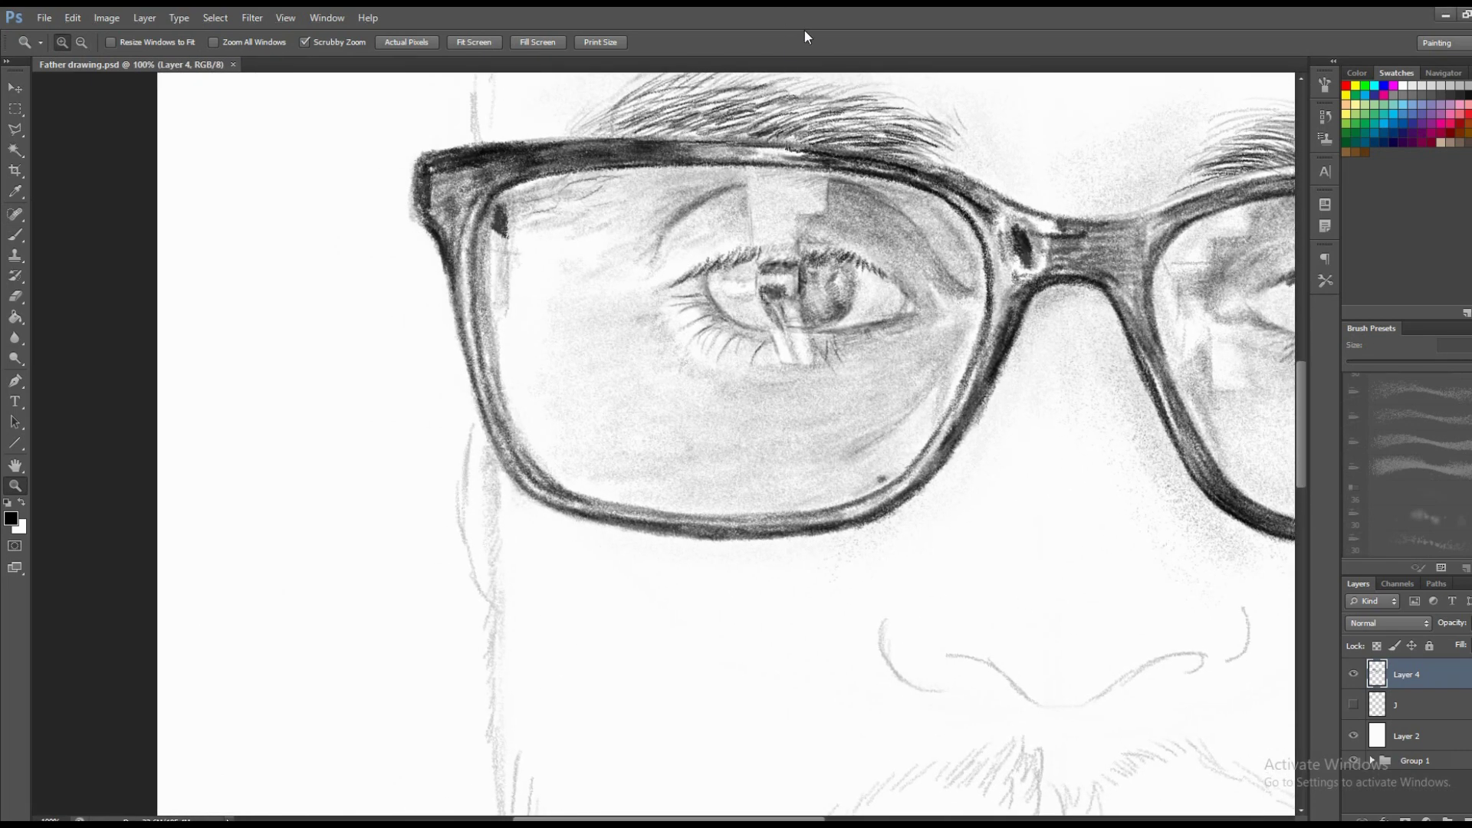
{"action": "key", "text": "e"}
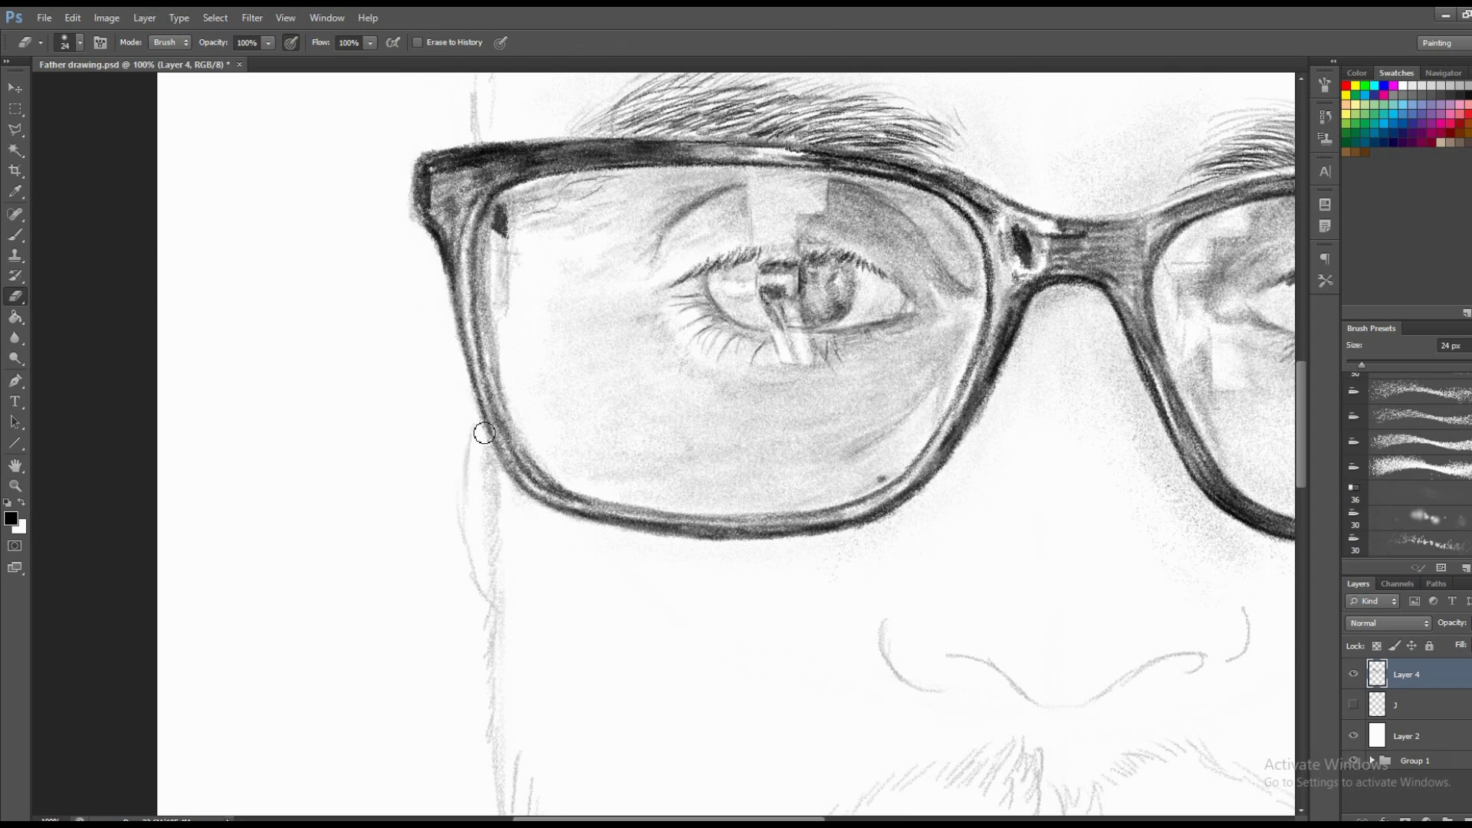
{"action": "key", "text": "b"}
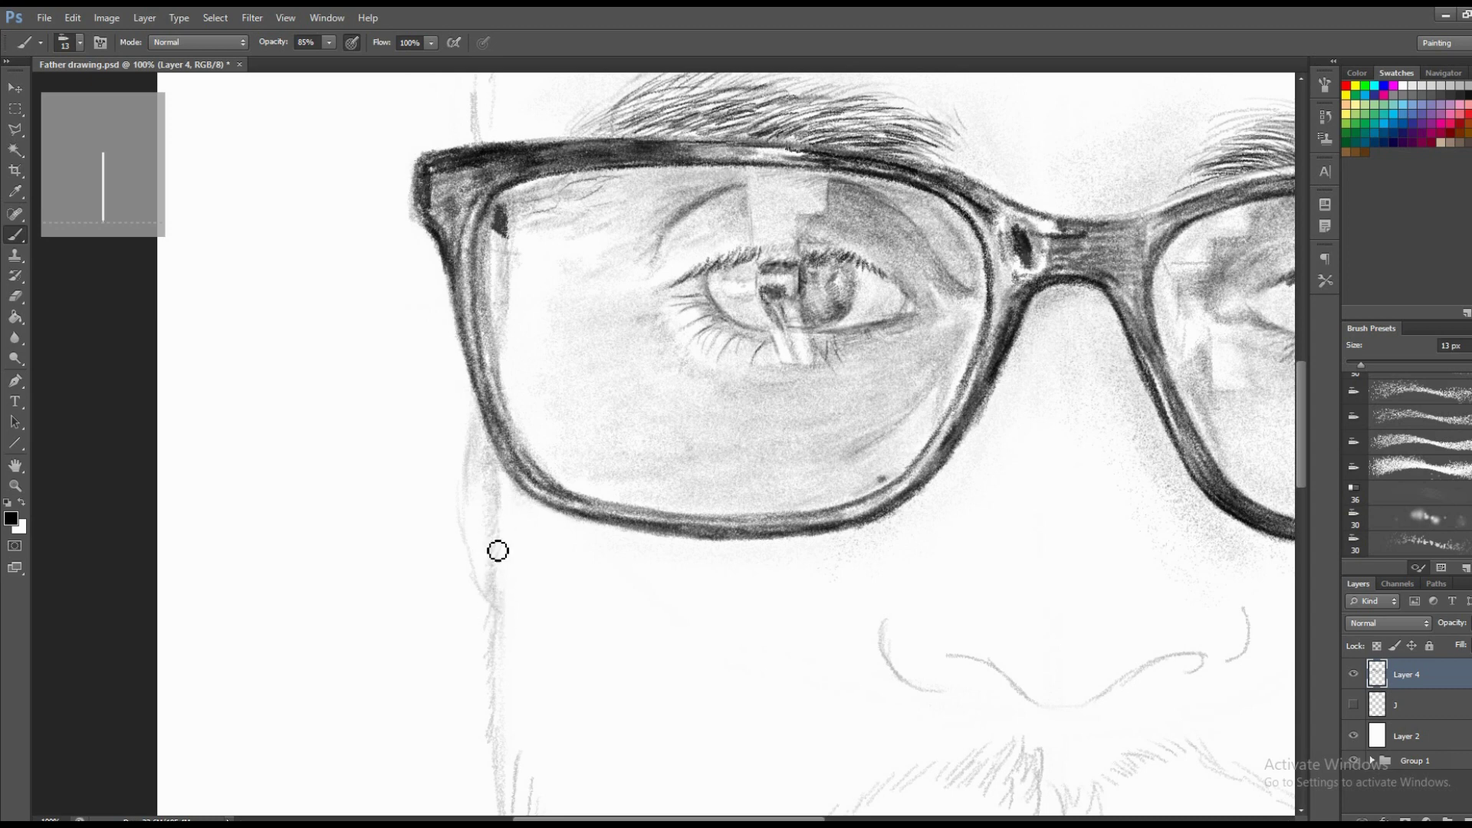
{"action": "right_click", "coordinate": [613, 497]}
{"action": "left_click_drag", "start_coordinate": [614, 503], "coordinate": [603, 503]}
{"action": "left_click", "coordinate": [501, 527]}
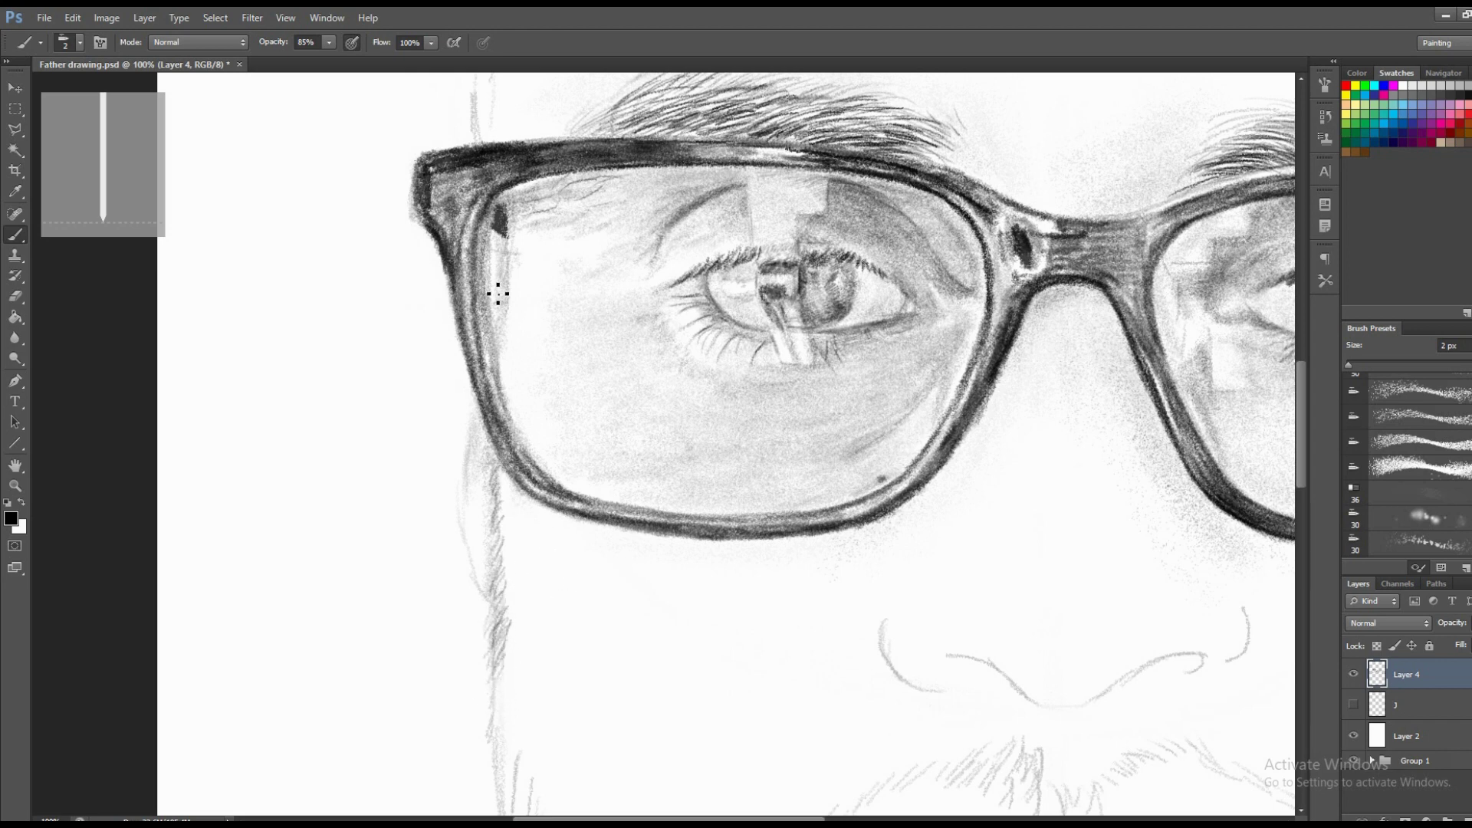
{"action": "left_click_drag", "start_coordinate": [510, 337], "coordinate": [556, 483]}
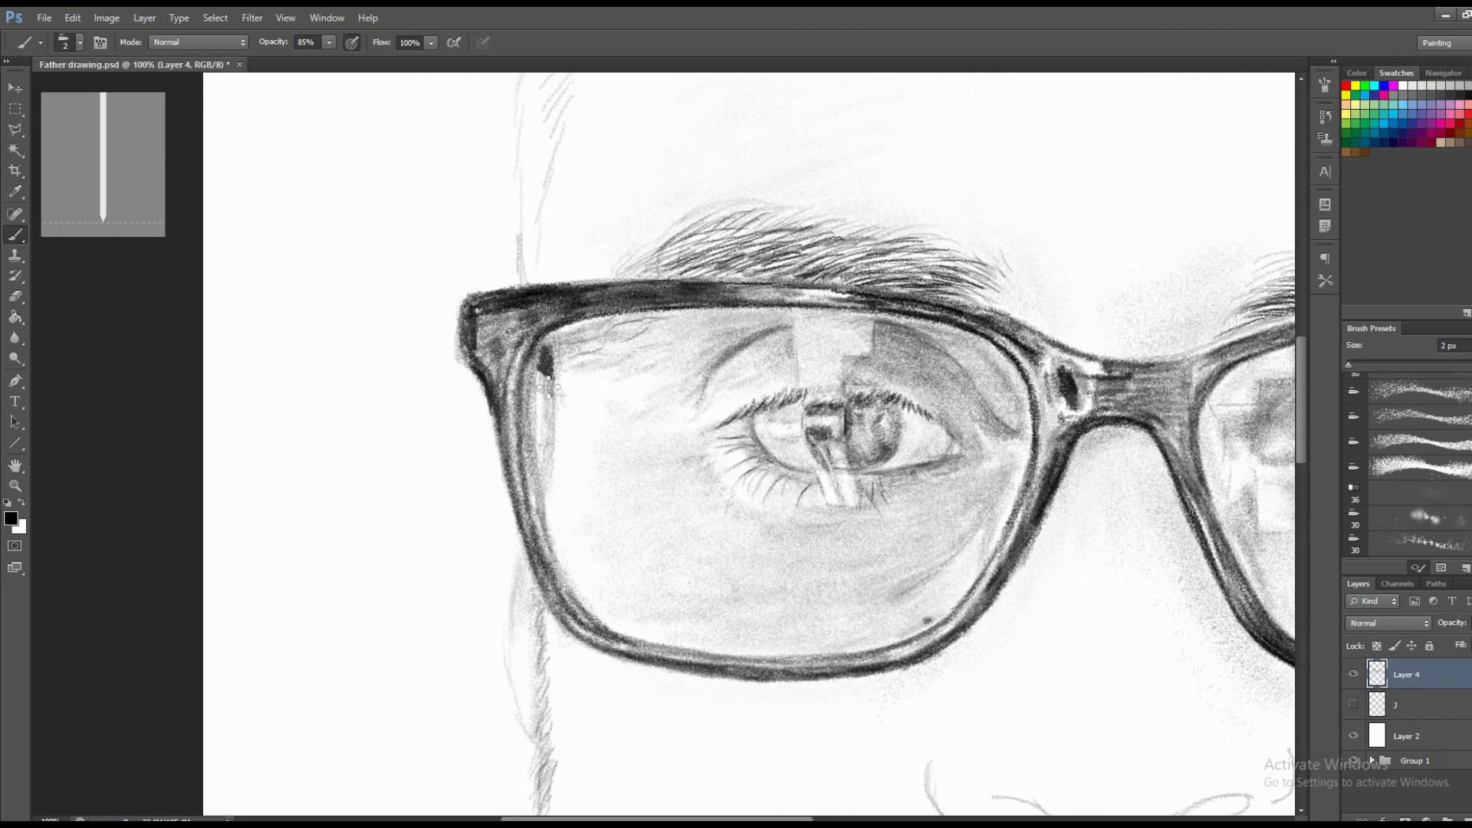
{"action": "key", "text": "z"}
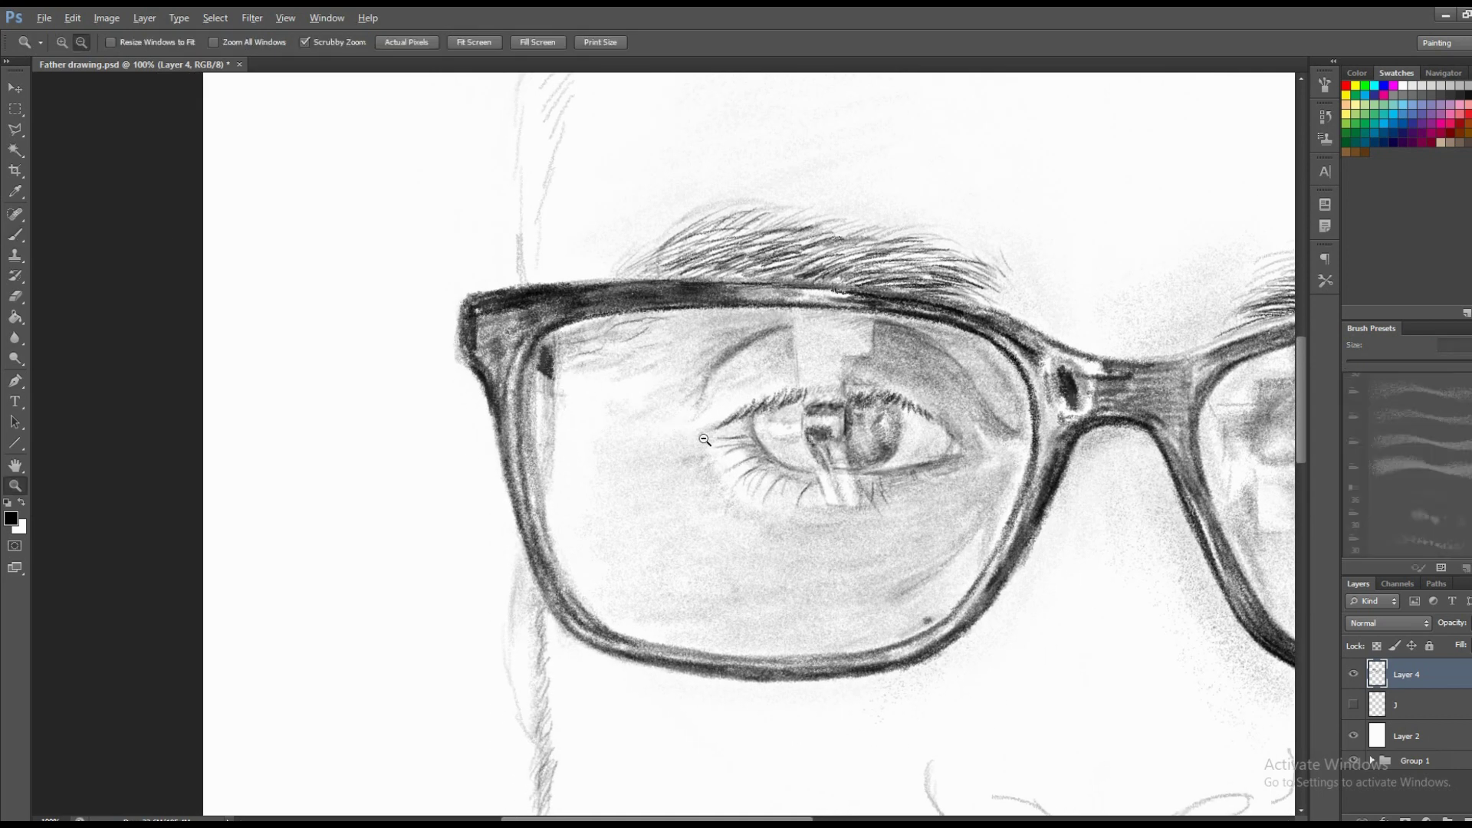
{"action": "key", "text": "ctrl+minus"}
{"action": "key", "text": "ctrl+minus"}
{"action": "key", "text": "ctrl+minus"}
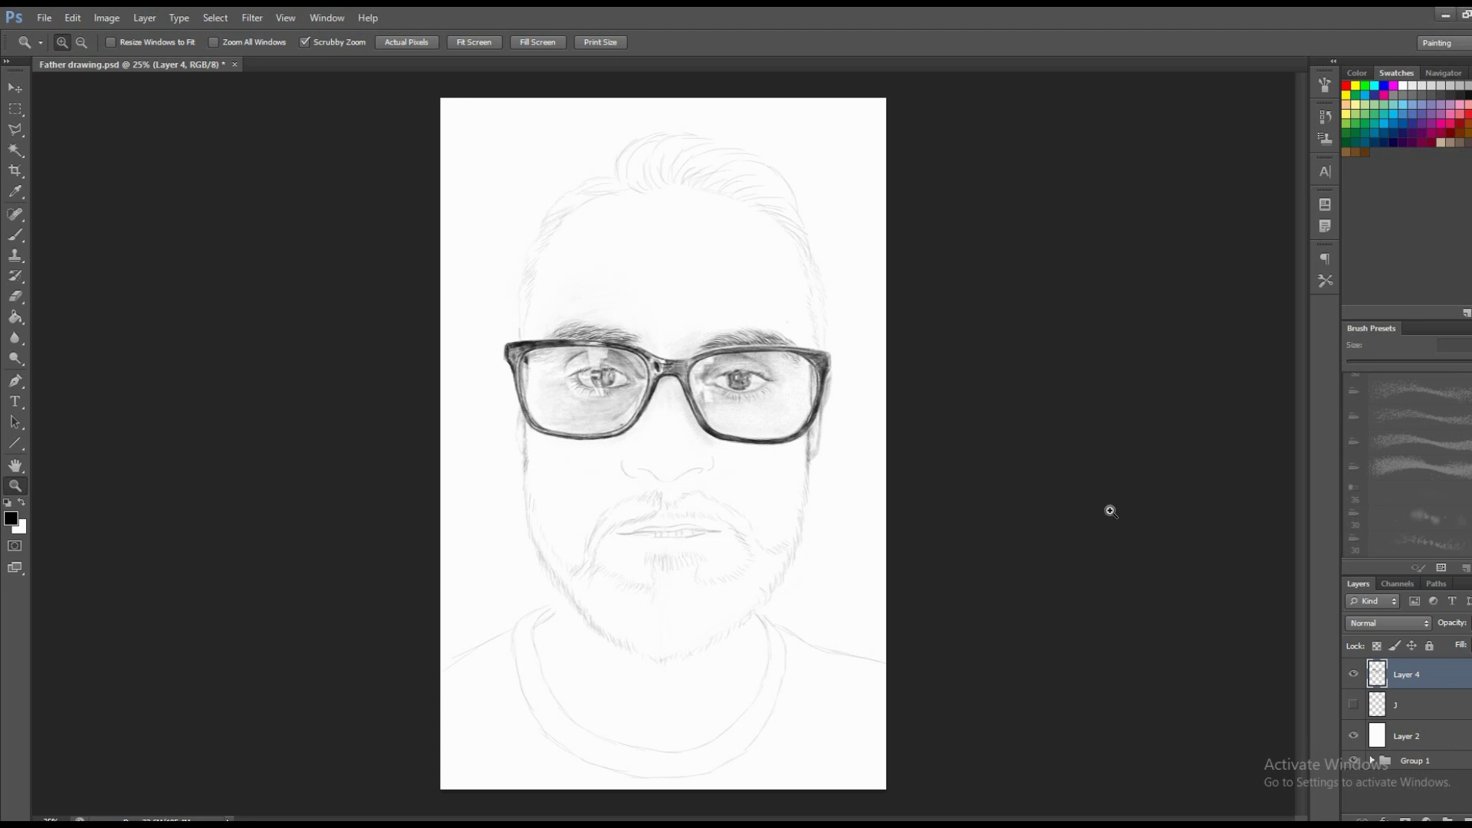
Zoom in on the nose and mouth and set the brush to 10 px.
{"action": "key", "text": "ctrl+plus"}
{"action": "key", "text": "b"}
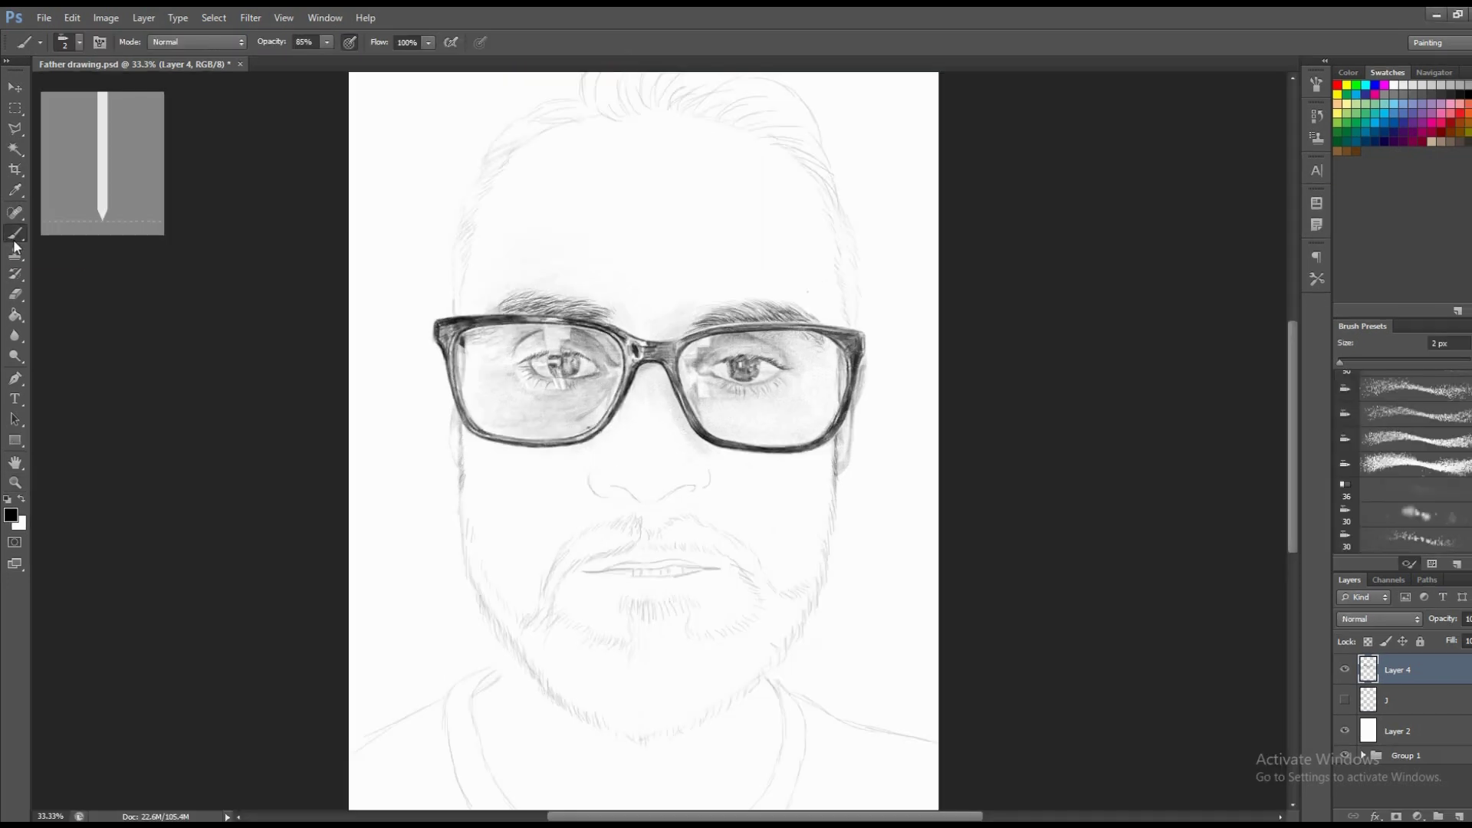
{"action": "key", "text": "z"}
{"action": "left_click", "coordinate": [638, 536]}
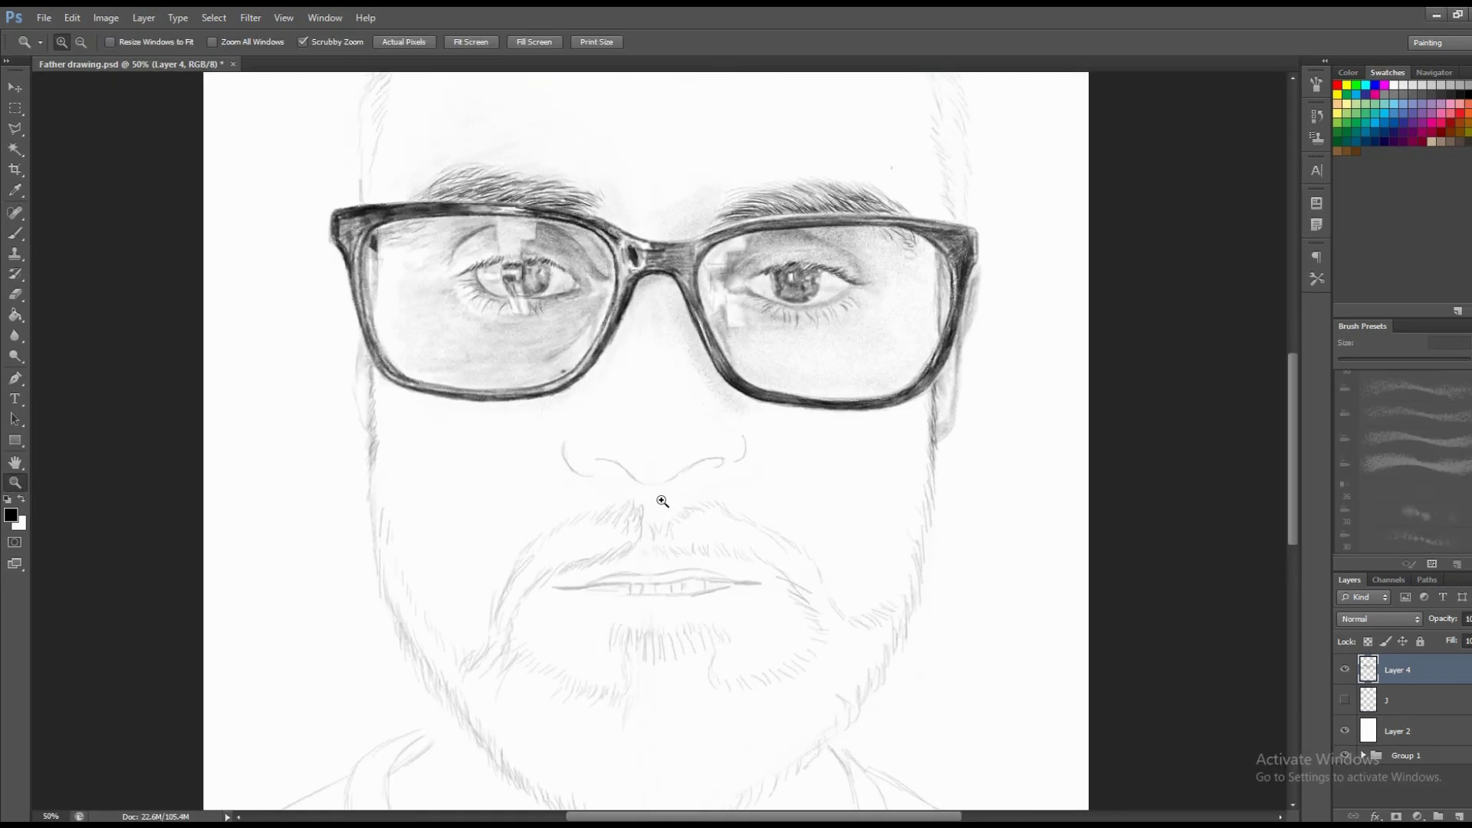
{"action": "left_click", "coordinate": [661, 499]}
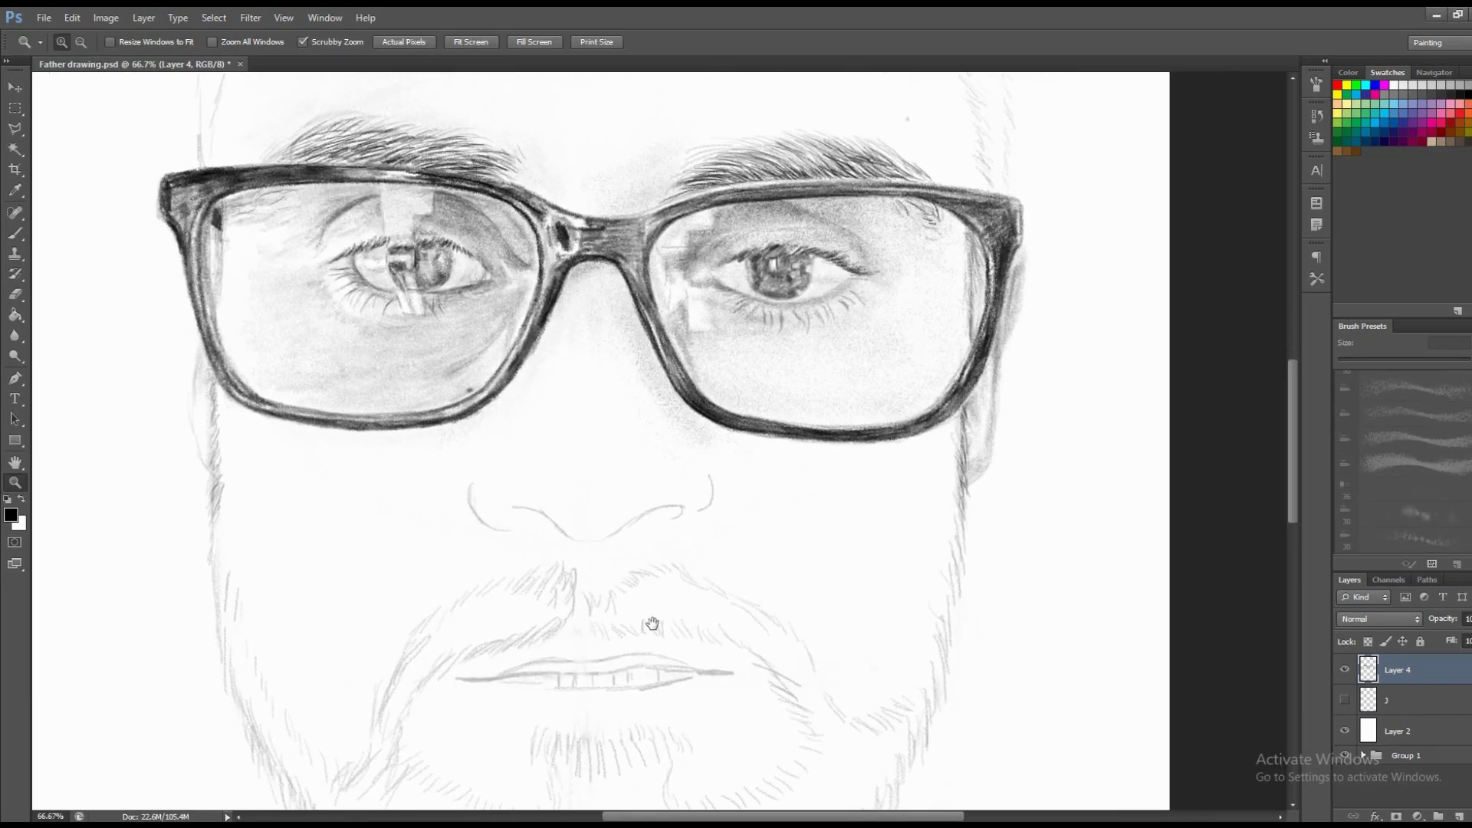
{"action": "key", "text": "b"}
{"action": "right_click", "coordinate": [603, 524]}
{"action": "left_click_drag", "start_coordinate": [638, 489], "coordinate": [626, 494]}
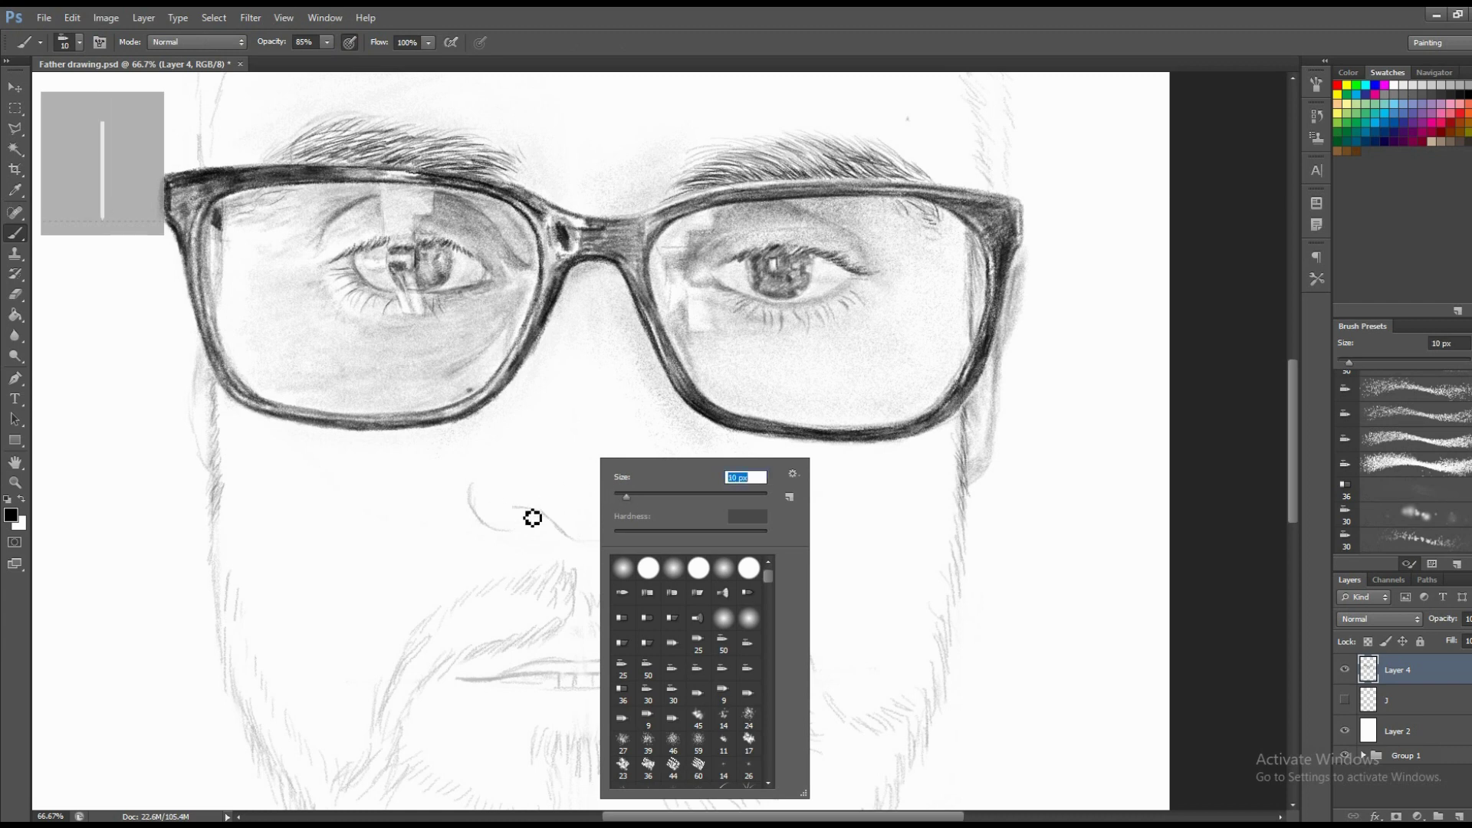
{"action": "key", "text": "Return"}
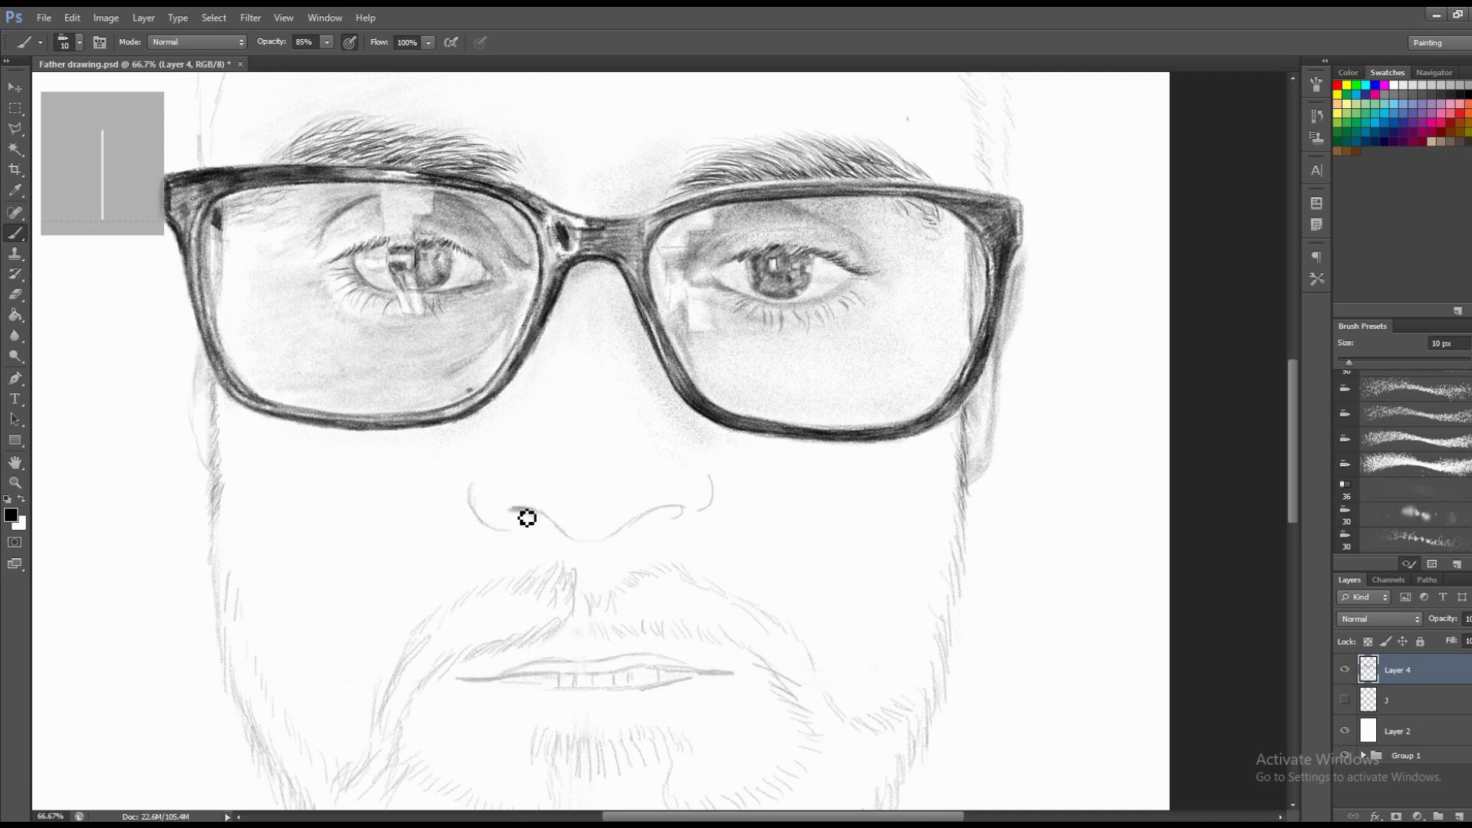
Darken the left nostril shading, undoing a trial erase, then the right nostril curve.
{"action": "mouse_move", "coordinate": [529, 519]}
{"action": "left_mouse_down"}
{"action": "mouse_move", "coordinate": [559, 529]}
{"action": "mouse_move", "coordinate": [517, 520]}
{"action": "left_mouse_up"}
{"action": "key", "text": "e"}
{"action": "left_click_drag", "start_coordinate": [487, 510], "coordinate": [495, 522]}
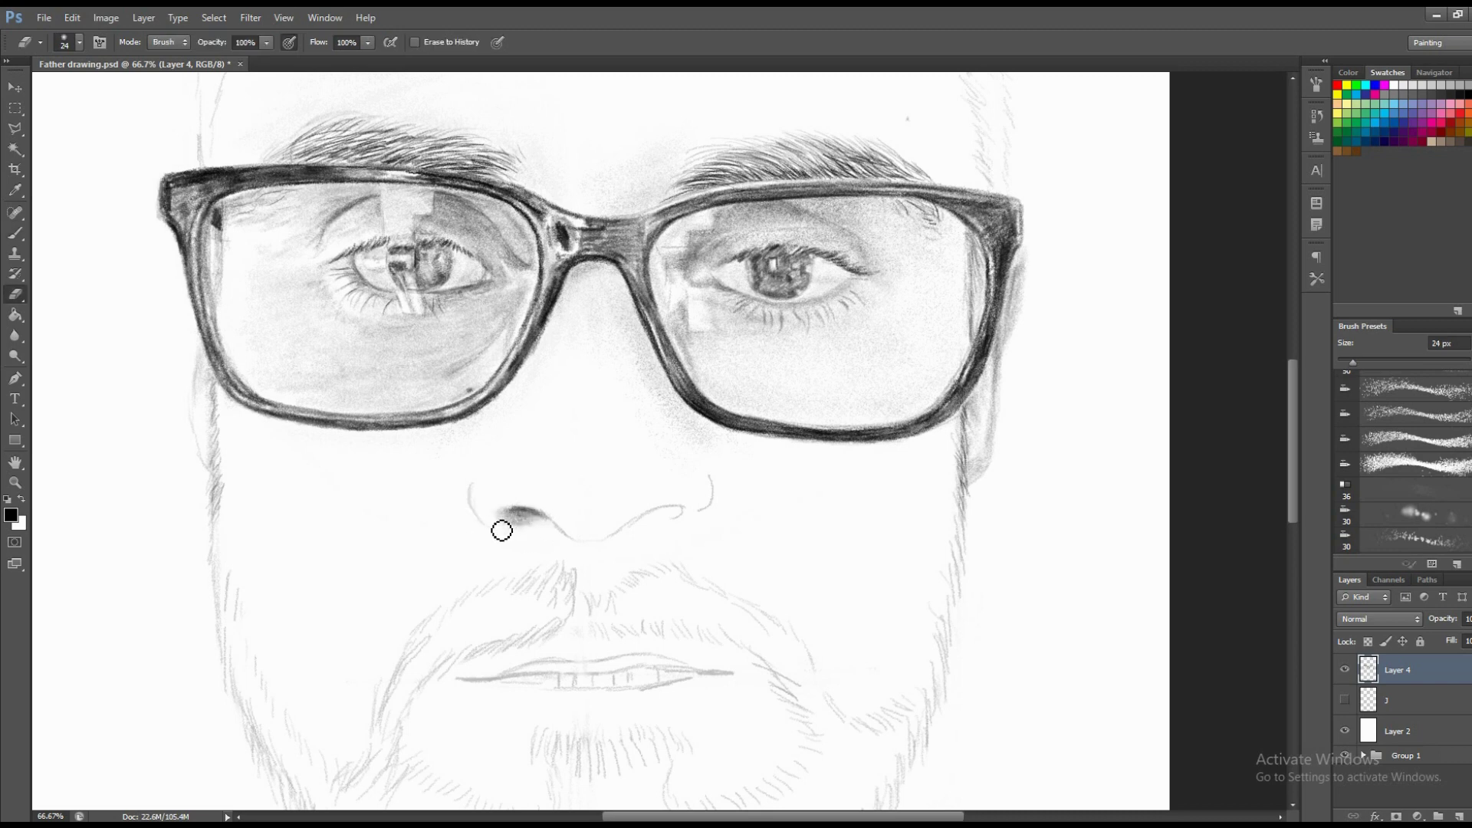
{"action": "key", "text": "ctrl+z"}
{"action": "key", "text": "b"}
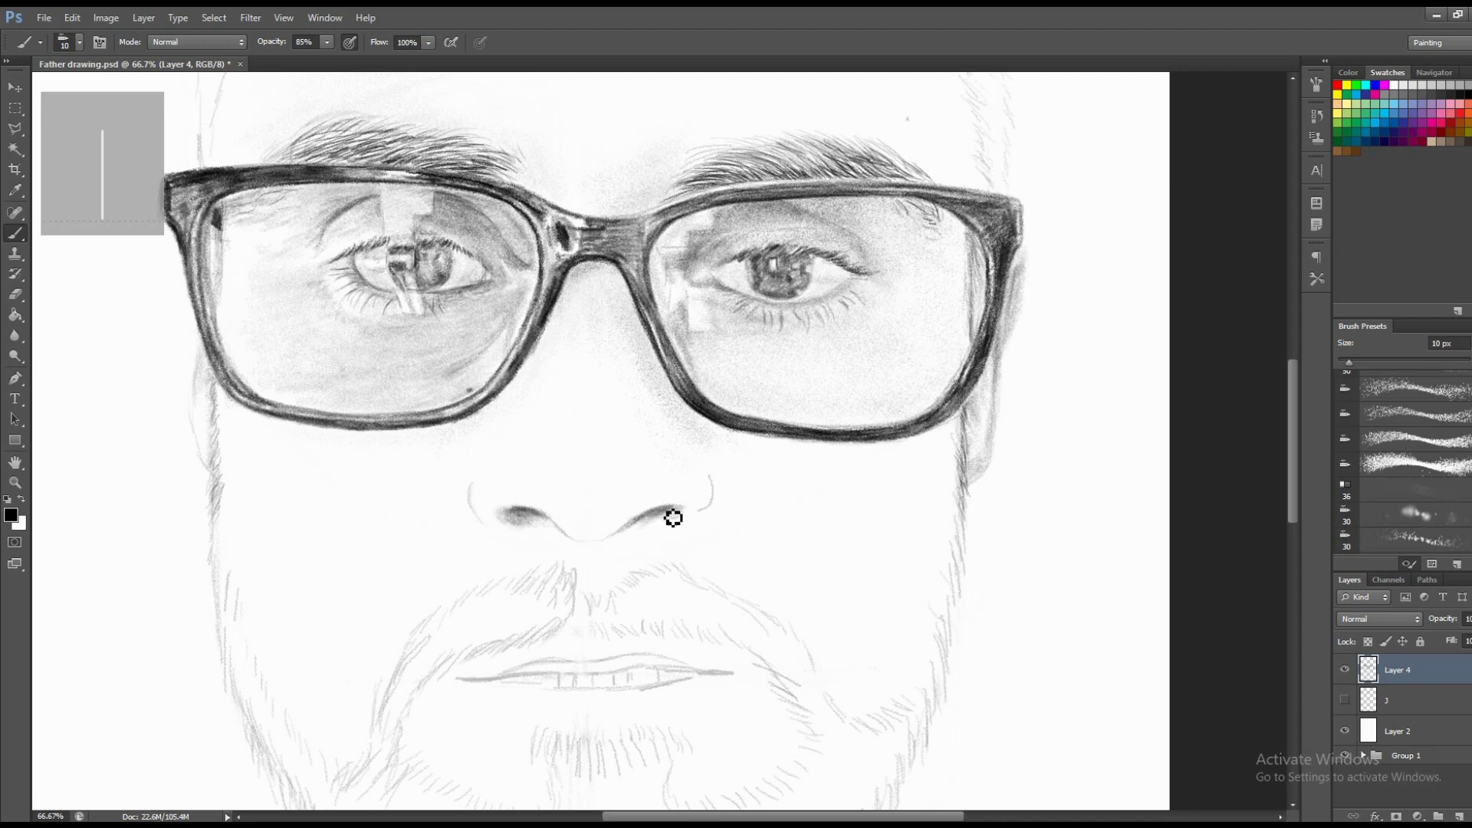
{"action": "key", "text": "e"}
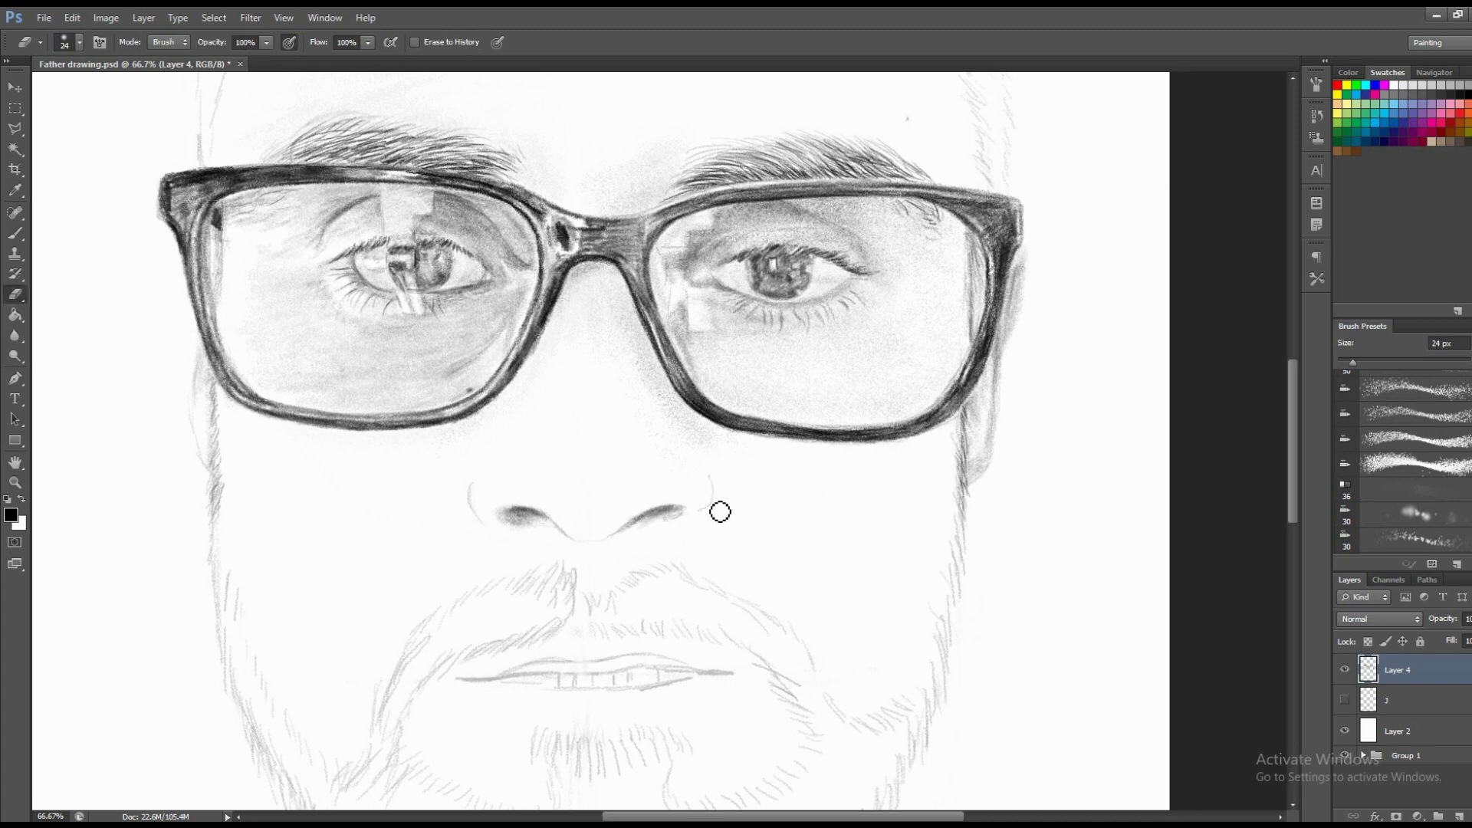
{"action": "key", "text": "b"}
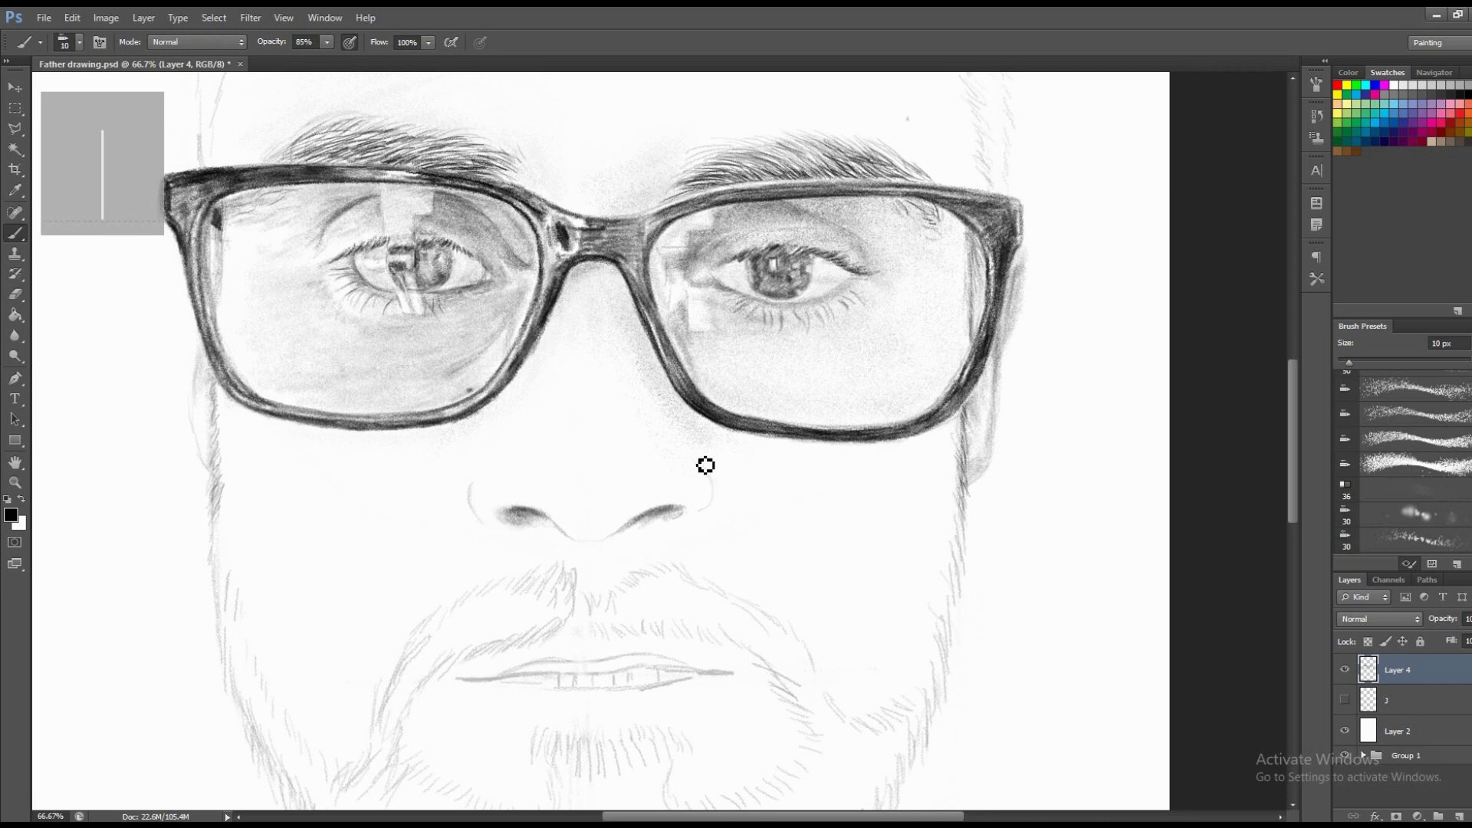
{"action": "left_click_drag", "start_coordinate": [703, 463], "coordinate": [720, 479]}
Enlarge the brush to 32 px, passing through 18 px.
{"action": "right_click", "coordinate": [769, 482]}
{"action": "left_click_drag", "start_coordinate": [804, 510], "coordinate": [808, 511]}
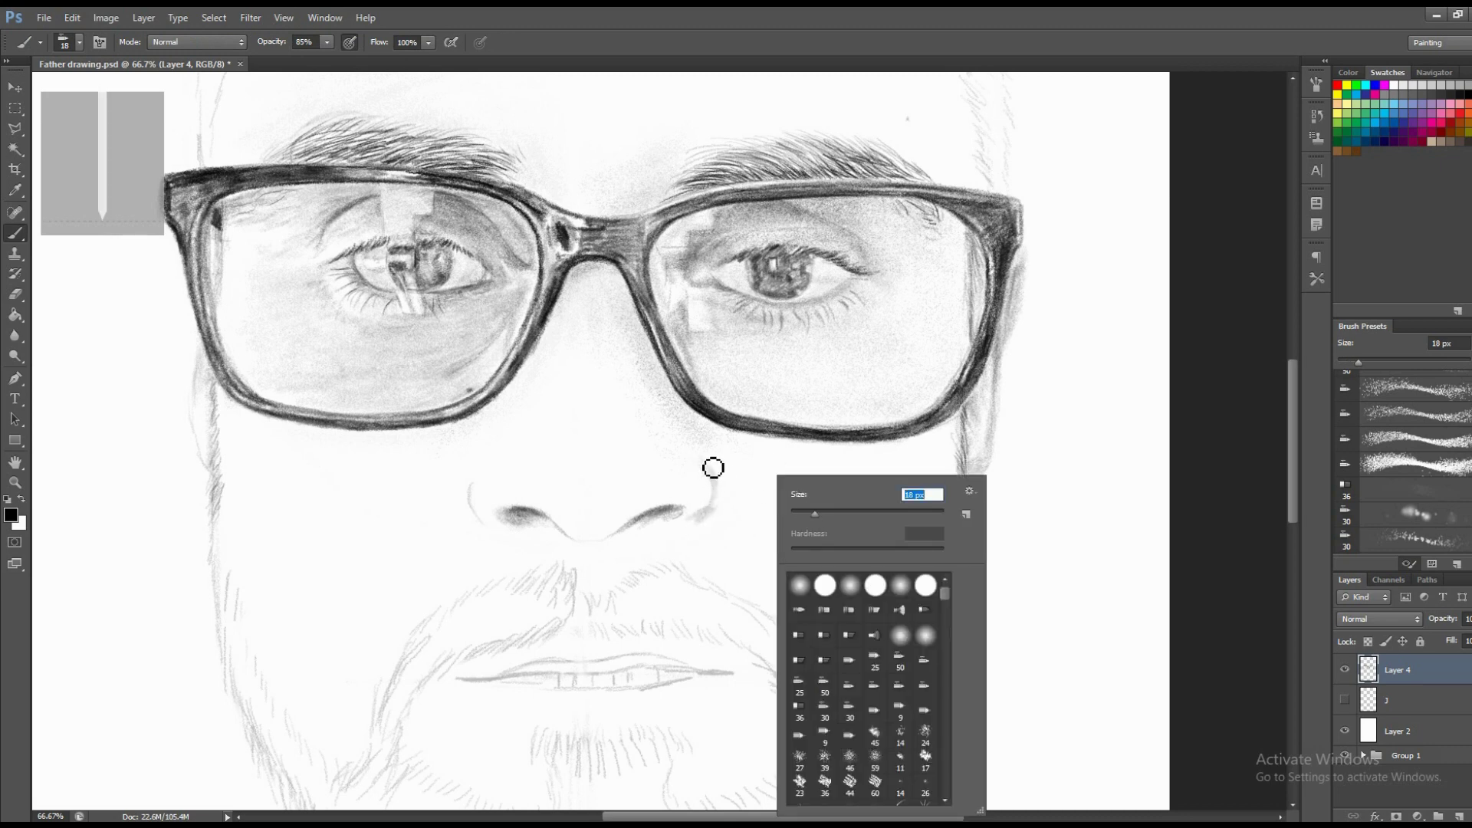
{"action": "key", "text": "Return"}
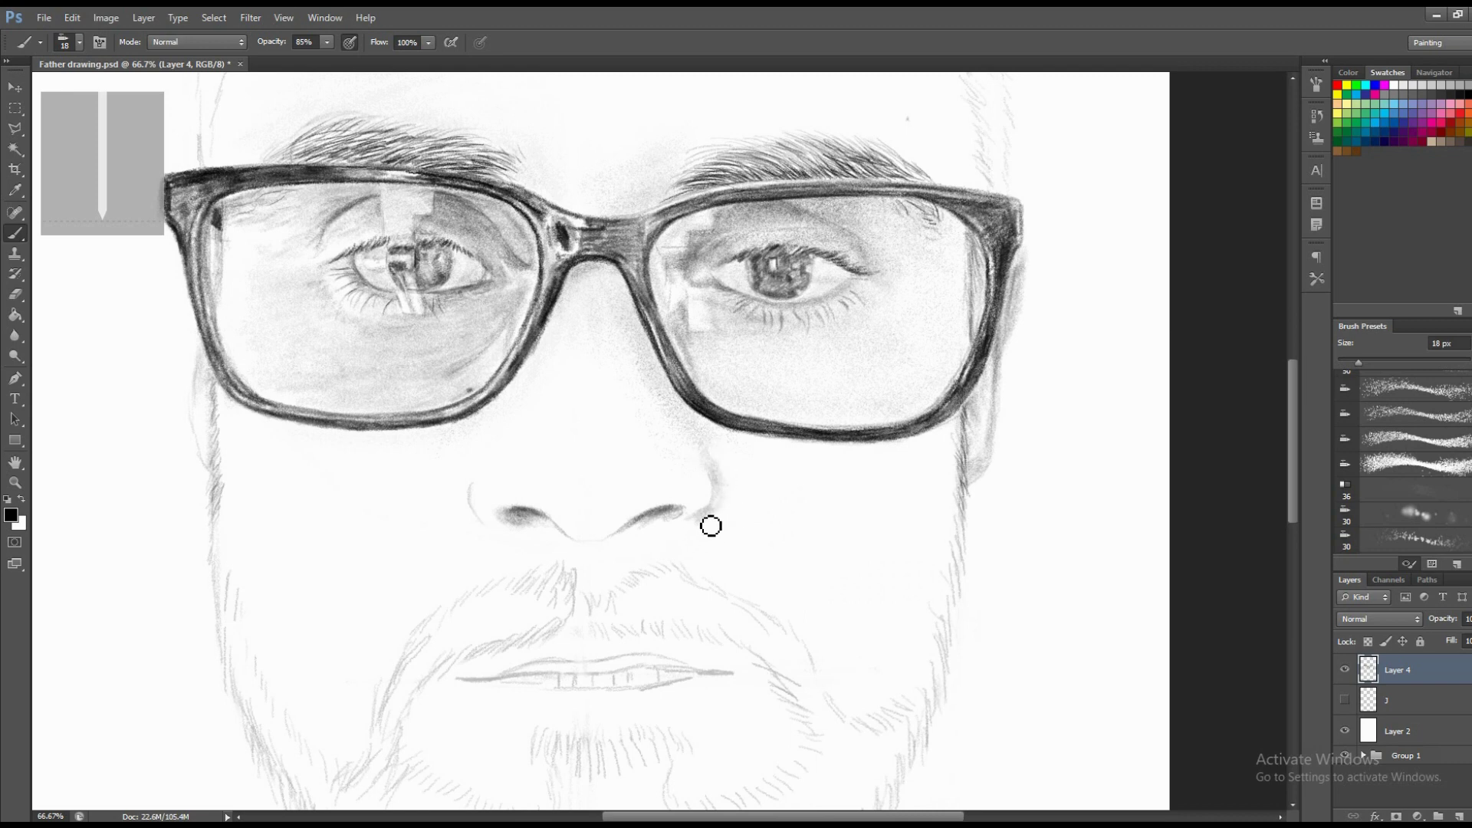
{"action": "right_click", "coordinate": [768, 476]}
{"action": "key", "text": "Return"}
{"action": "right_click", "coordinate": [743, 483]}
{"action": "type", "text": "32"}
{"action": "key", "text": "Return"}
Lightly shade the right nostril wing and the tip of the nose.
{"action": "left_click_drag", "start_coordinate": [721, 506], "coordinate": [677, 526]}
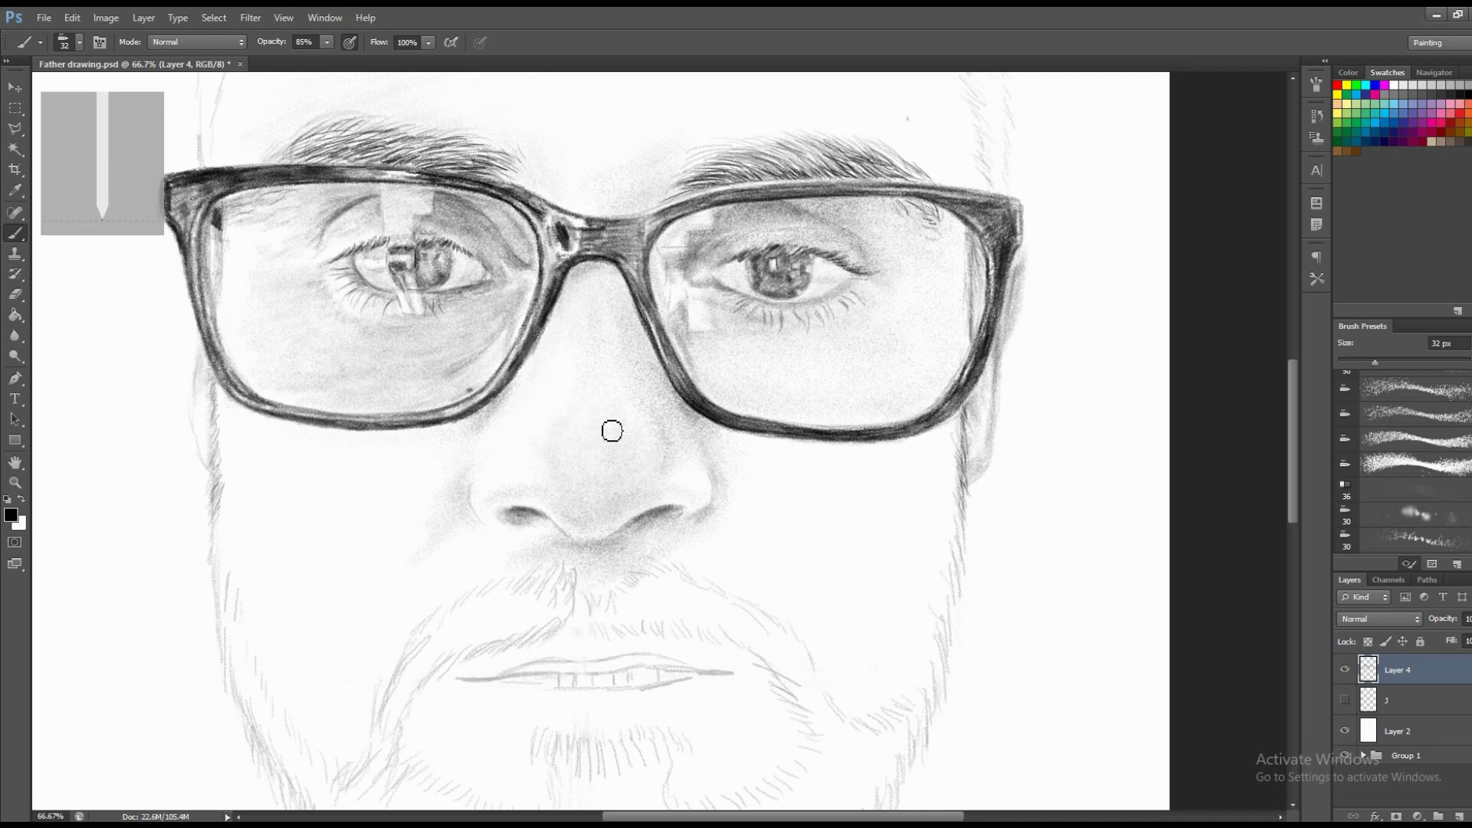
{"action": "mouse_move", "coordinate": [549, 457]}
{"action": "left_mouse_down"}
{"action": "mouse_move", "coordinate": [601, 513]}
{"action": "mouse_move", "coordinate": [683, 460]}
{"action": "mouse_move", "coordinate": [648, 481]}
{"action": "left_mouse_up"}
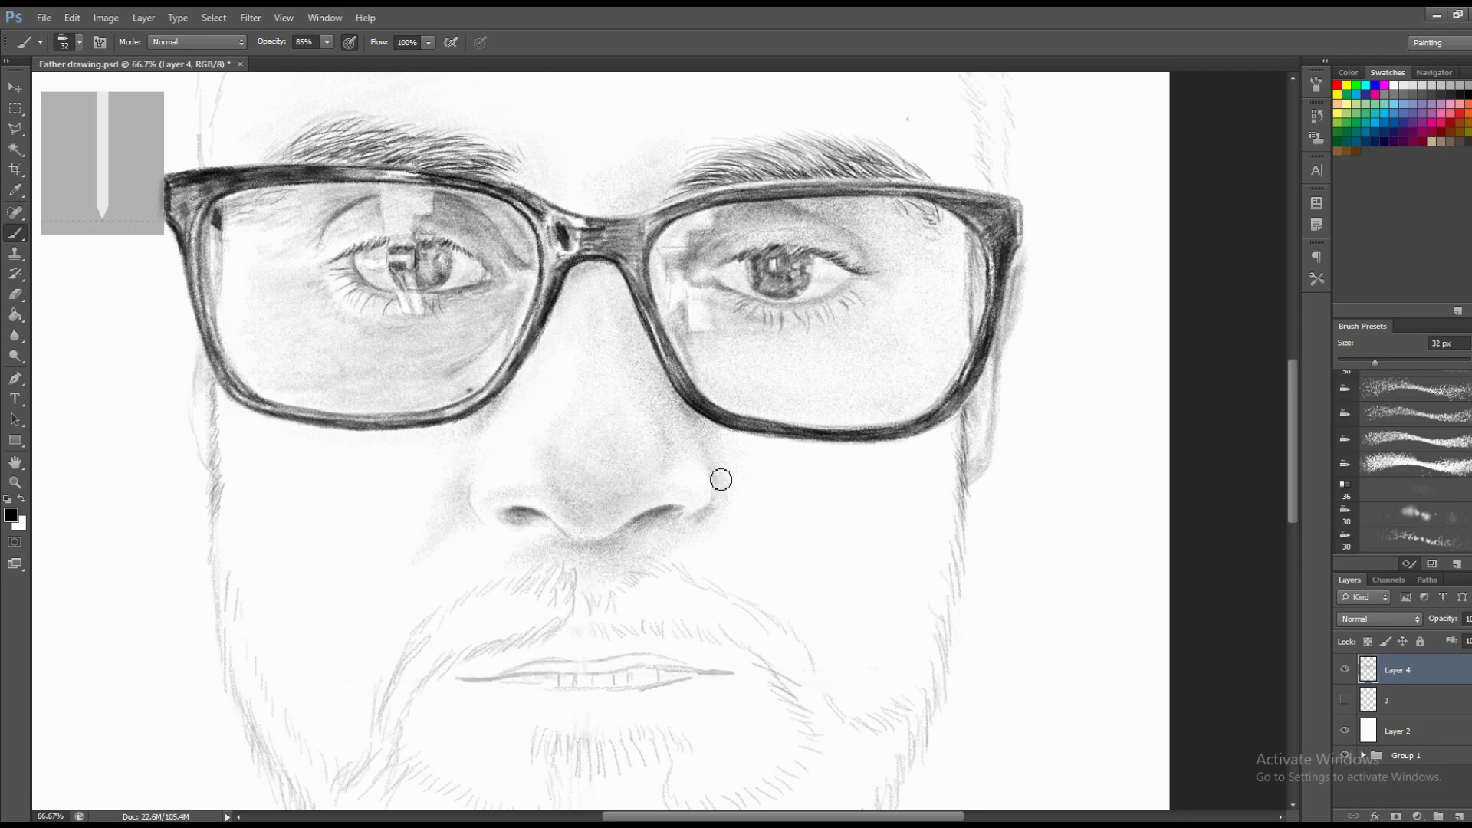
{"action": "scroll", "coordinate": [719, 472], "scroll_direction": "down", "scroll_amount": 1}
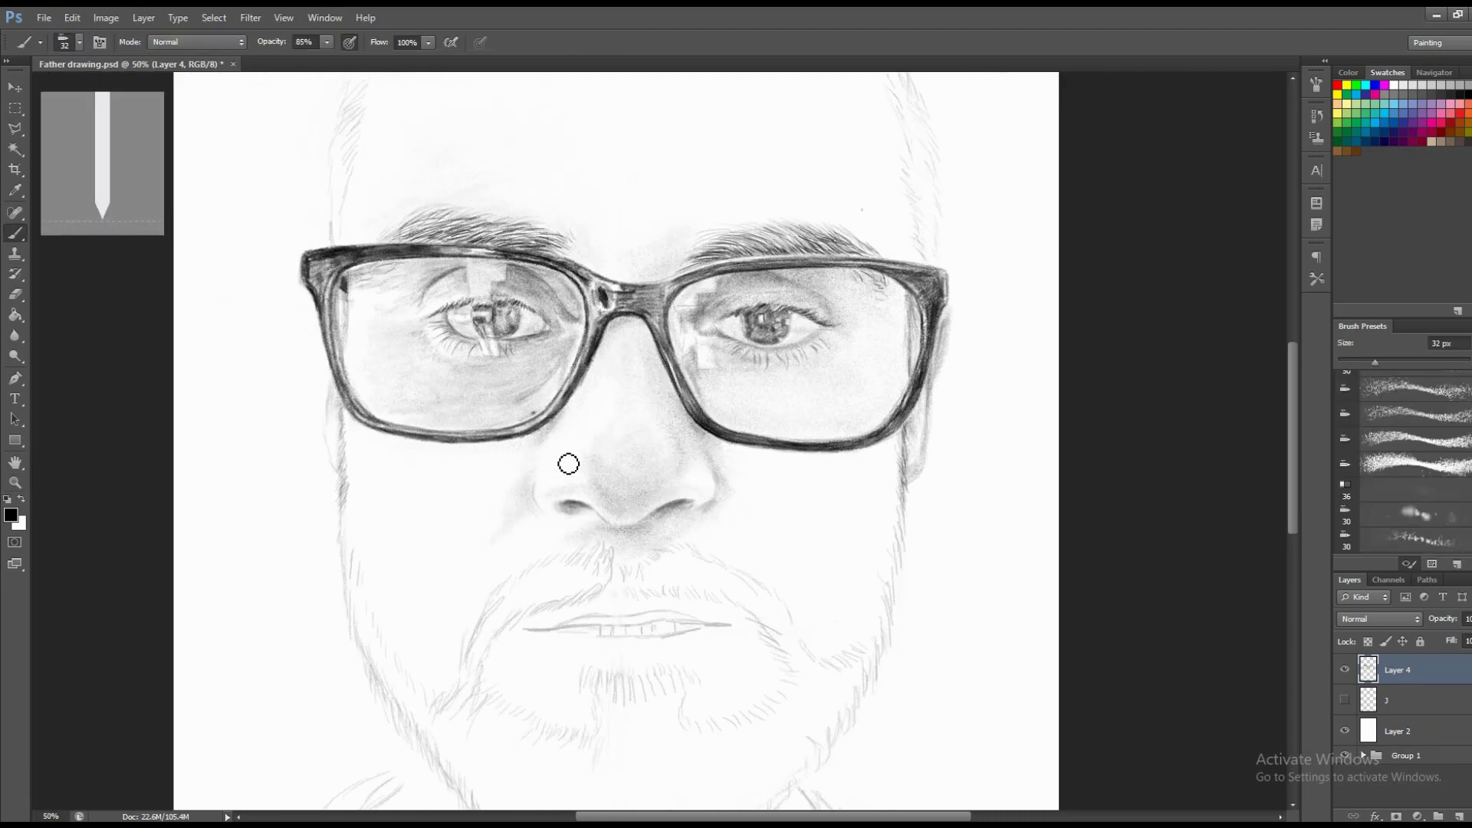
{"action": "mouse_move", "coordinate": [564, 477]}
{"action": "left_mouse_down"}
{"action": "mouse_move", "coordinate": [545, 476]}
{"action": "mouse_move", "coordinate": [578, 463]}
{"action": "mouse_move", "coordinate": [575, 437]}
{"action": "mouse_move", "coordinate": [611, 368]}
{"action": "mouse_move", "coordinate": [585, 417]}
{"action": "left_mouse_up"}
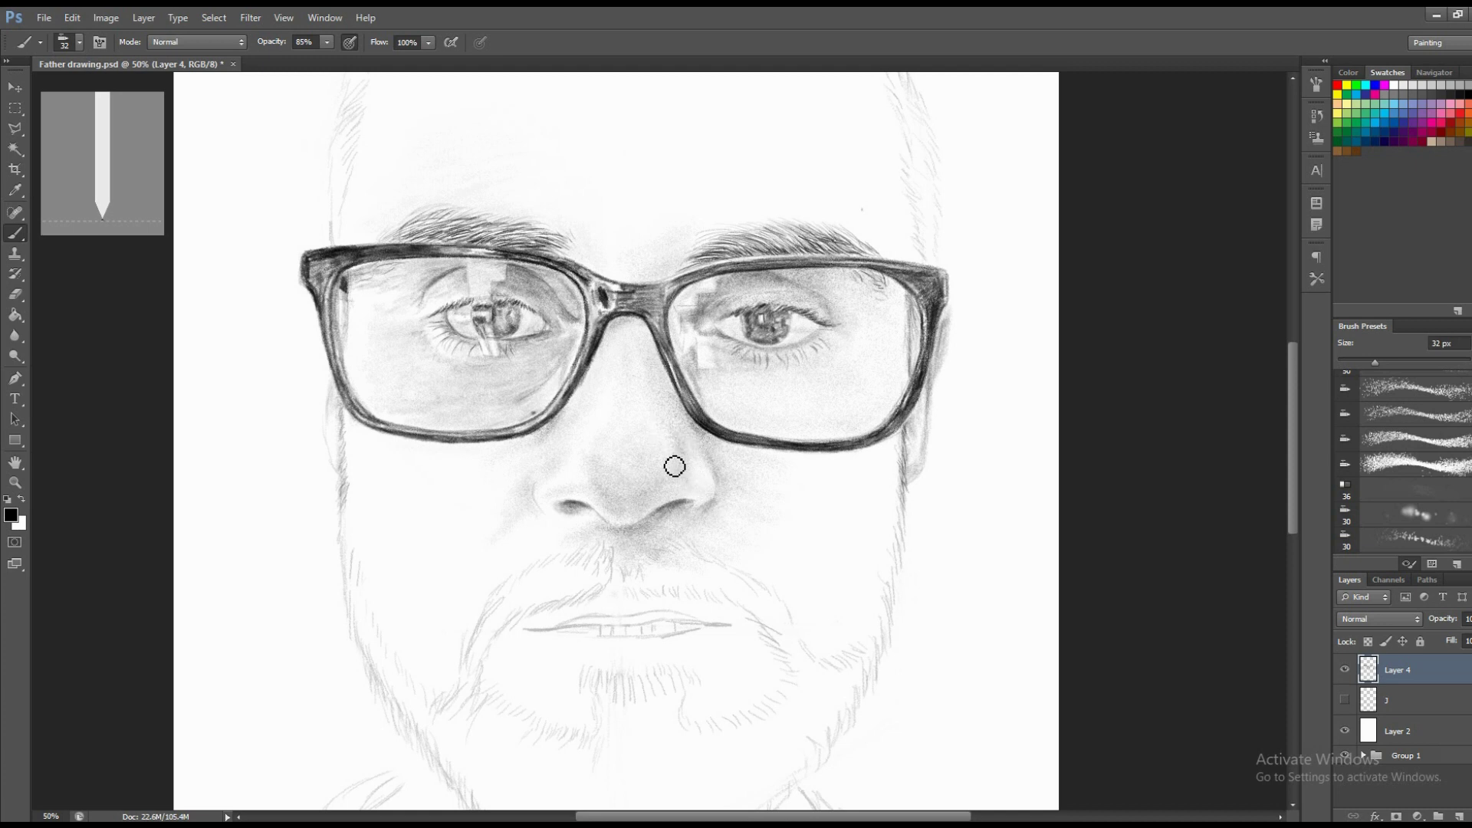
Zoom out to the whole portrait and set the pencil brush to 70 px.
{"action": "key", "text": "z"}
{"action": "left_click", "coordinate": [672, 439], "text": "alt"}
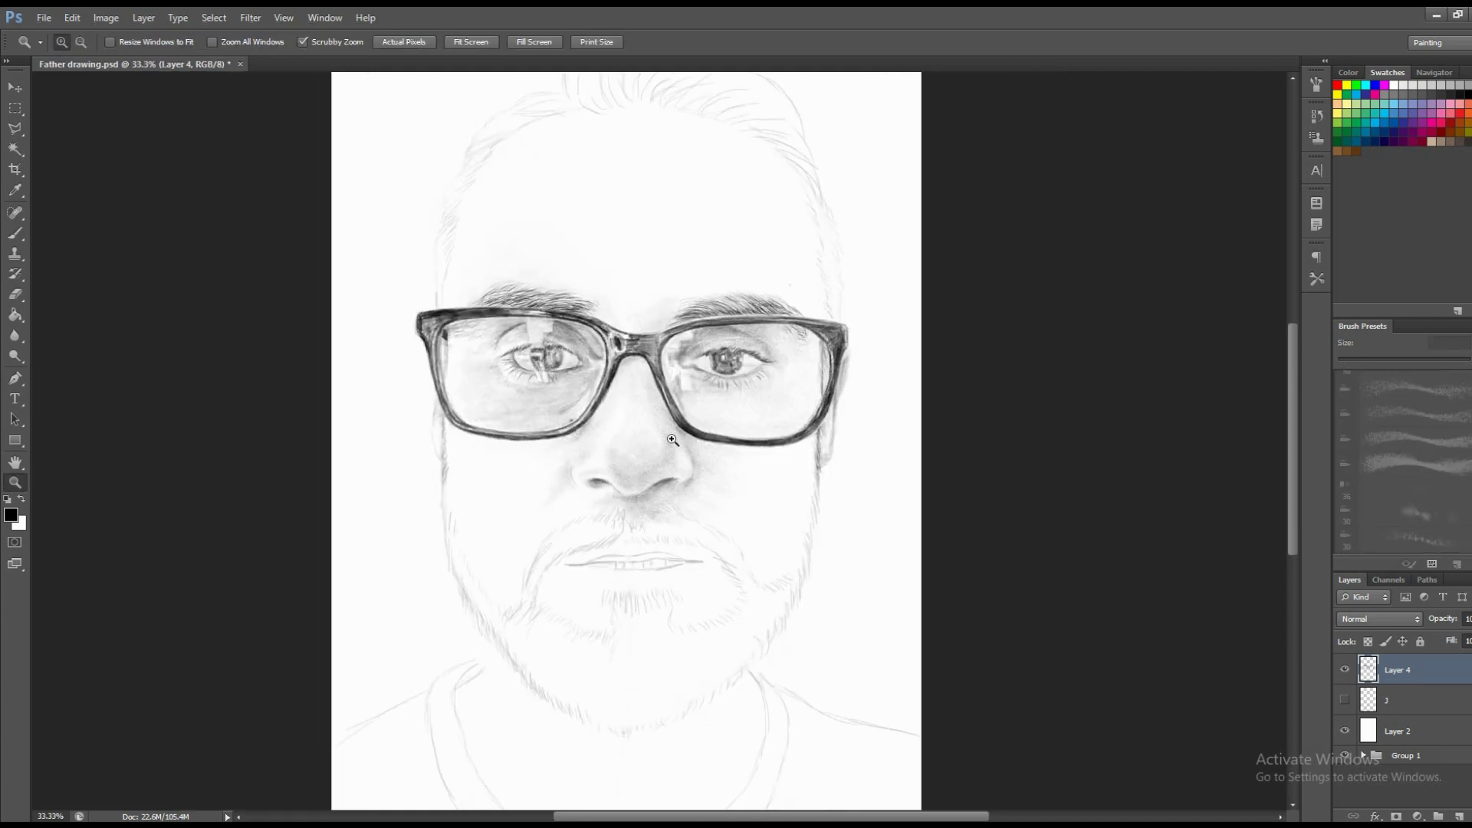
{"action": "key", "text": "b"}
{"action": "right_click", "coordinate": [673, 470]}
{"action": "key", "text": "Return"}
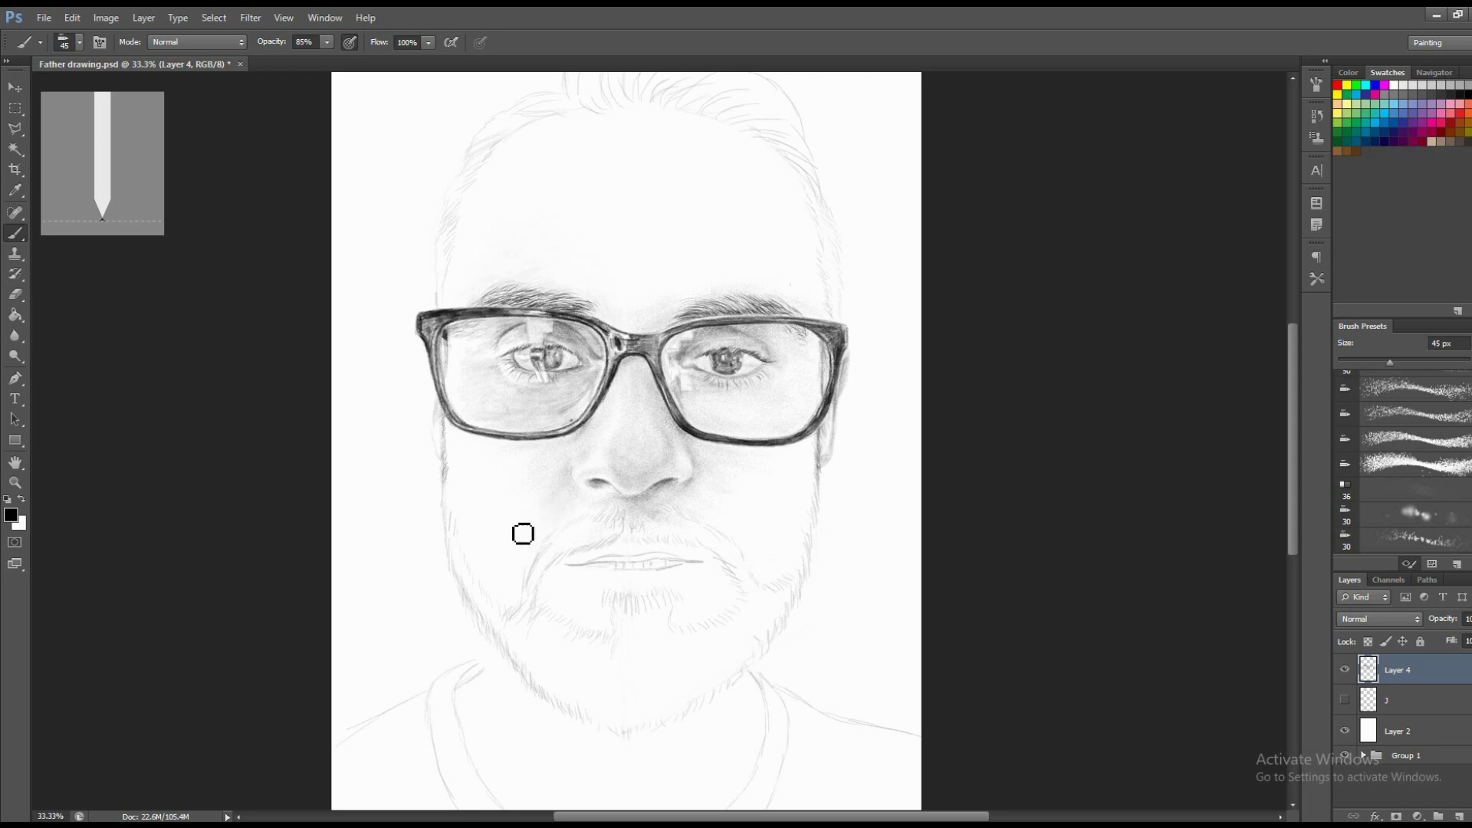
{"action": "right_click", "coordinate": [762, 486]}
{"action": "left_click", "coordinate": [765, 459]}
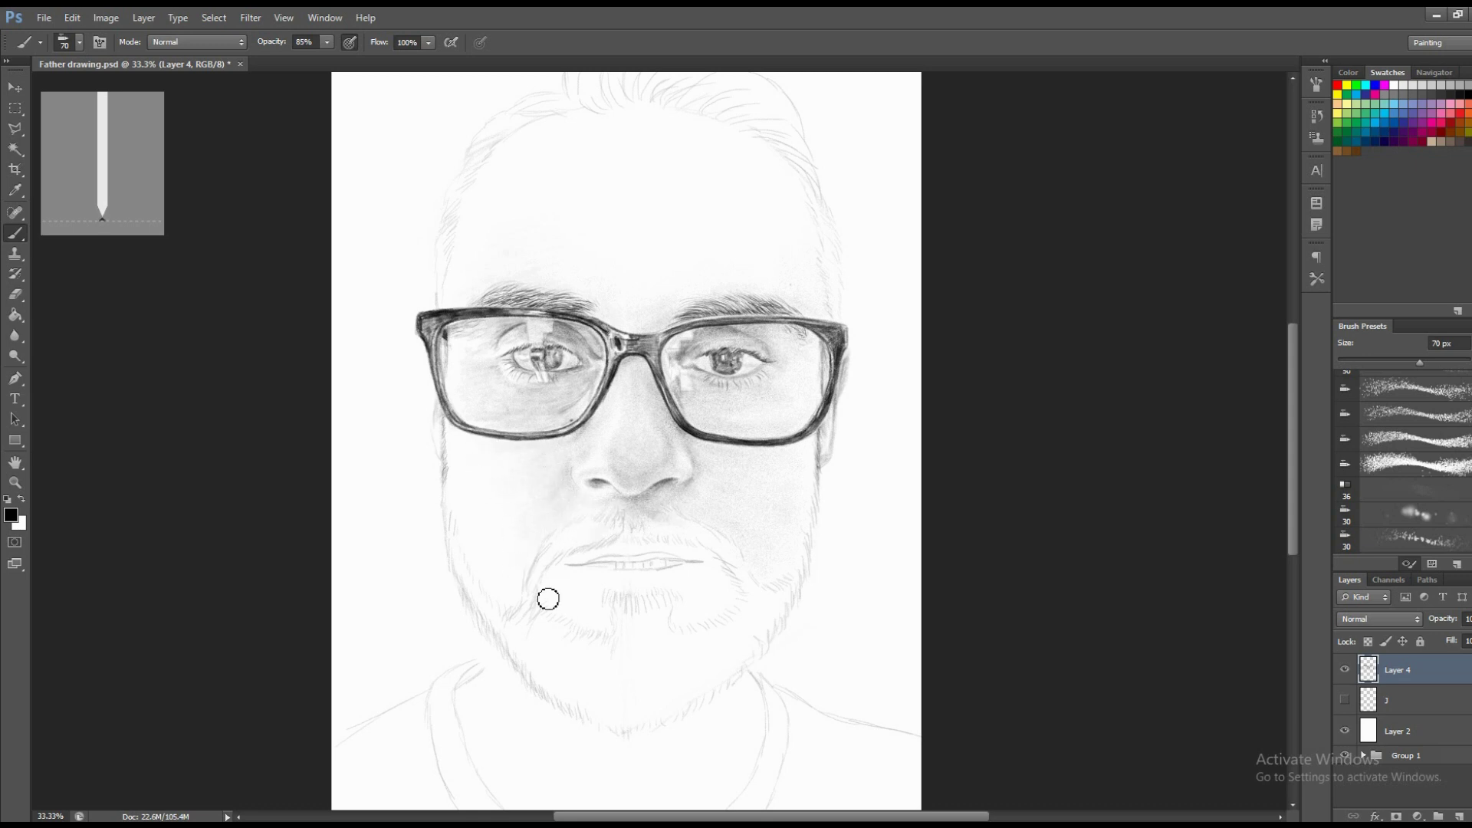
Zoom in on the nose and shrink the brush to 8 px.
{"action": "scroll", "coordinate": [691, 572], "scroll_direction": "up", "scroll_amount": 2}
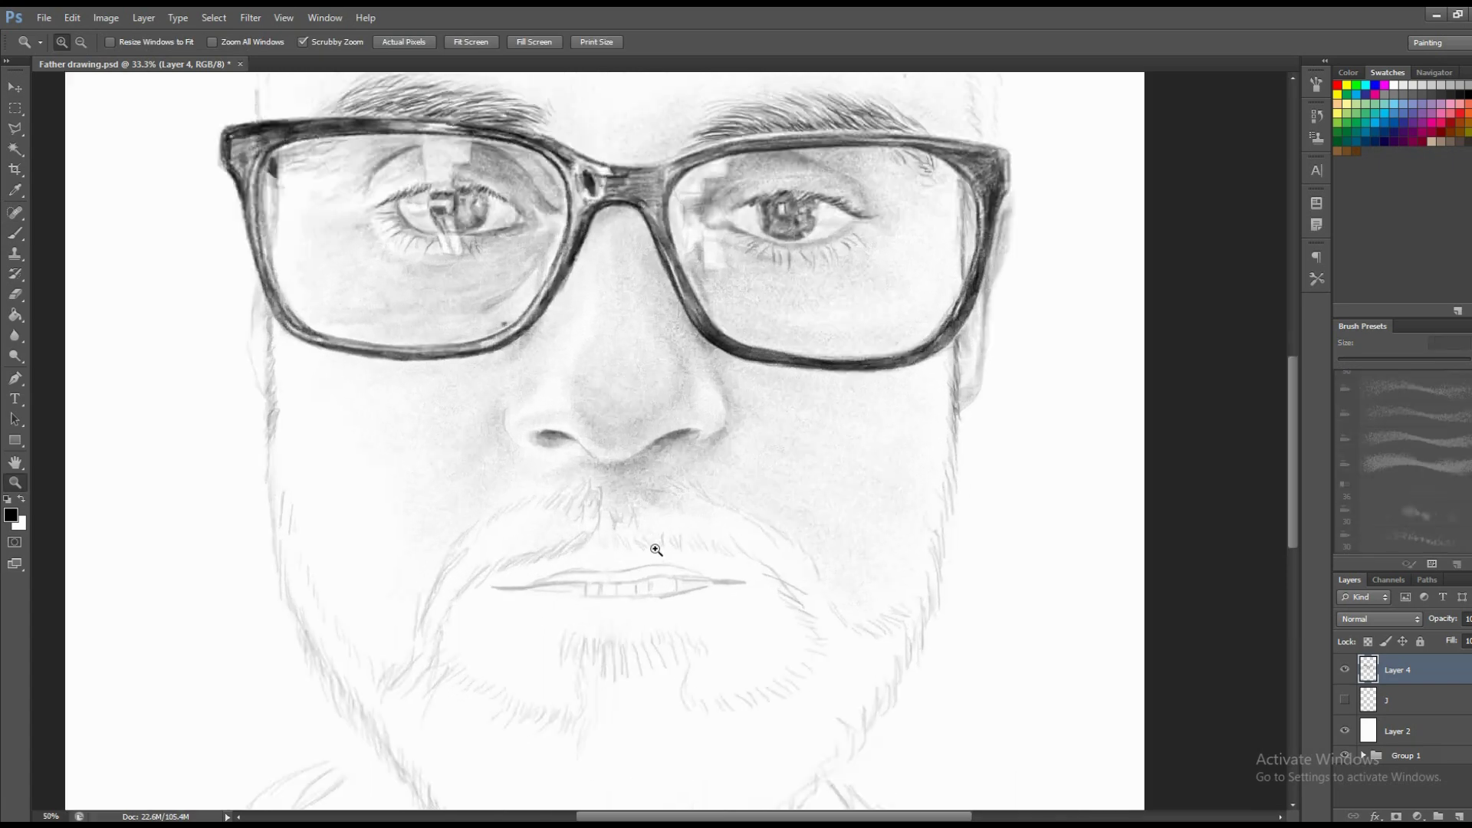
{"action": "scroll", "coordinate": [657, 542], "scroll_direction": "up", "scroll_amount": 1}
{"action": "scroll", "coordinate": [641, 536], "scroll_direction": "up", "scroll_amount": 1}
{"action": "scroll", "coordinate": [644, 552], "scroll_direction": "up", "scroll_amount": 1}
{"action": "right_click", "coordinate": [655, 460]}
{"action": "left_click_drag", "start_coordinate": [790, 521], "coordinate": [704, 521]}
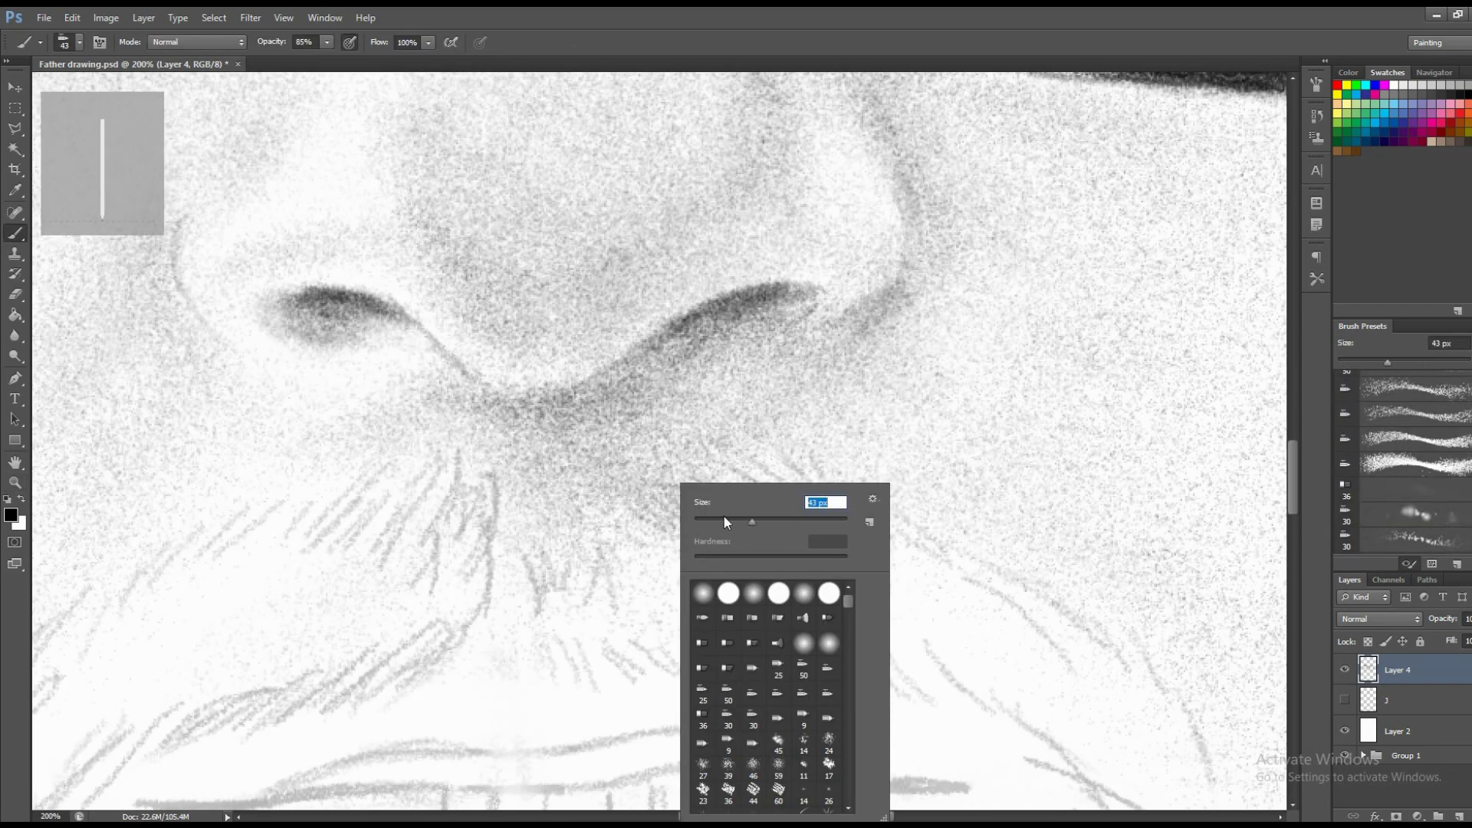
{"action": "left_click", "coordinate": [488, 403]}
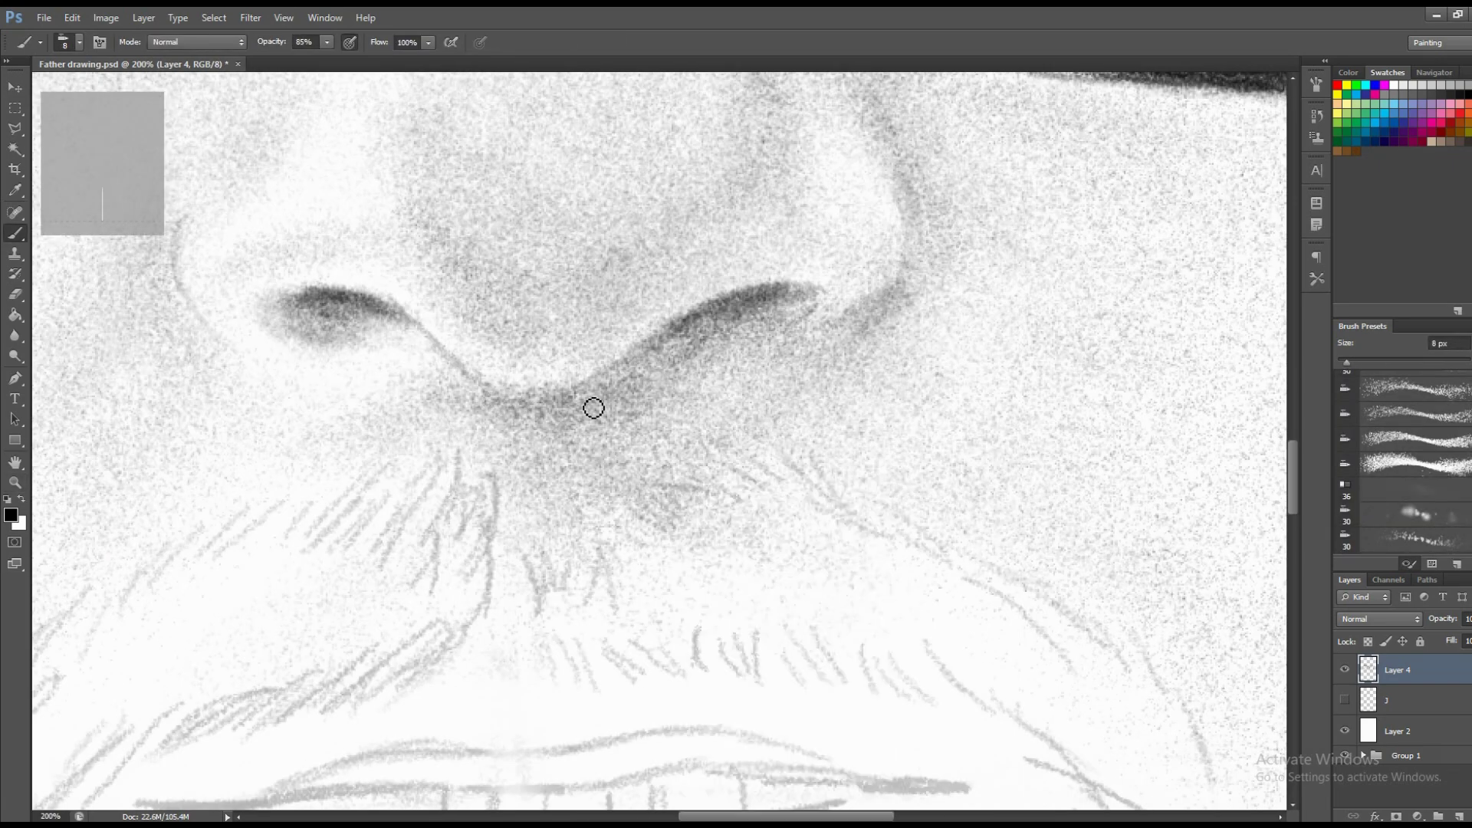
Darken the shadow along the nose base, shading in from the nostril edge.
{"action": "mouse_move", "coordinate": [566, 379]}
{"action": "left_mouse_down"}
{"action": "mouse_move", "coordinate": [578, 391]}
{"action": "mouse_move", "coordinate": [625, 385]}
{"action": "mouse_move", "coordinate": [621, 372]}
{"action": "mouse_move", "coordinate": [589, 402]}
{"action": "mouse_move", "coordinate": [700, 329]}
{"action": "mouse_move", "coordinate": [792, 332]}
{"action": "mouse_move", "coordinate": [798, 296]}
{"action": "mouse_move", "coordinate": [910, 312]}
{"action": "mouse_move", "coordinate": [940, 243]}
{"action": "mouse_move", "coordinate": [927, 316]}
{"action": "left_mouse_up"}
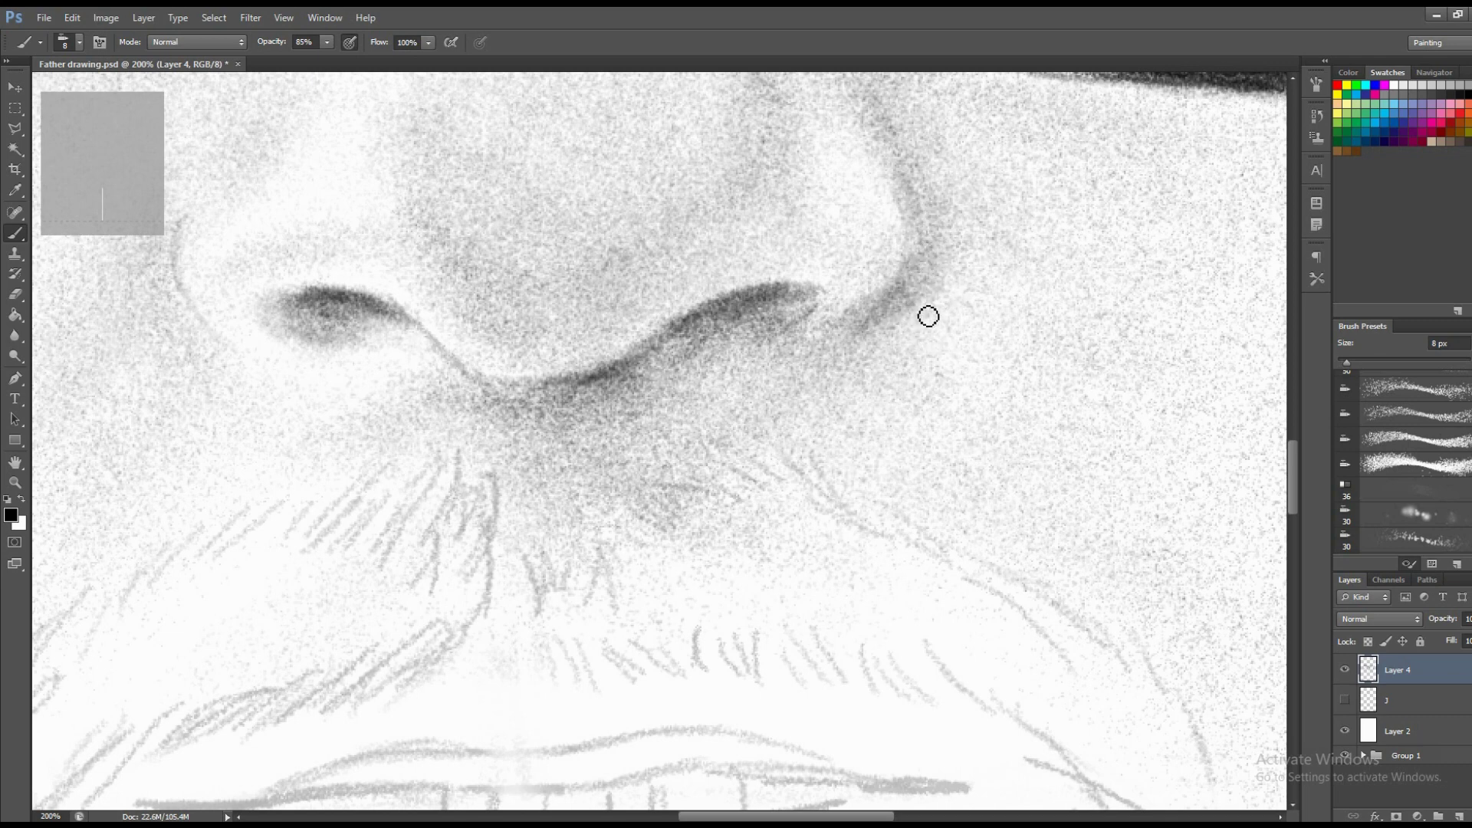
{"action": "left_click_drag", "start_coordinate": [171, 312], "coordinate": [368, 389]}
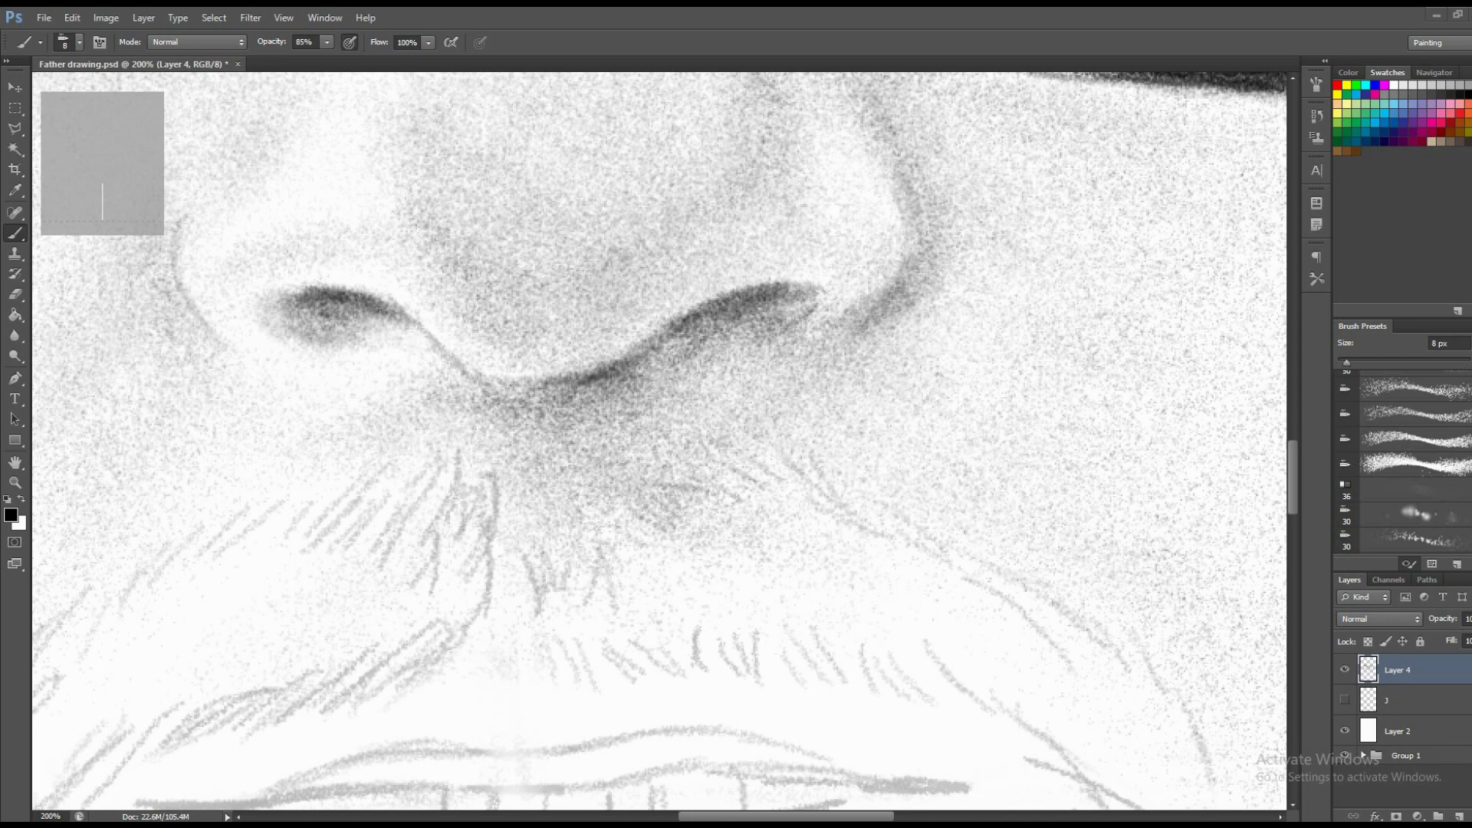
{"action": "key", "text": "z"}
{"action": "scroll", "coordinate": [824, 550], "scroll_direction": "up", "scroll_amount": 5}
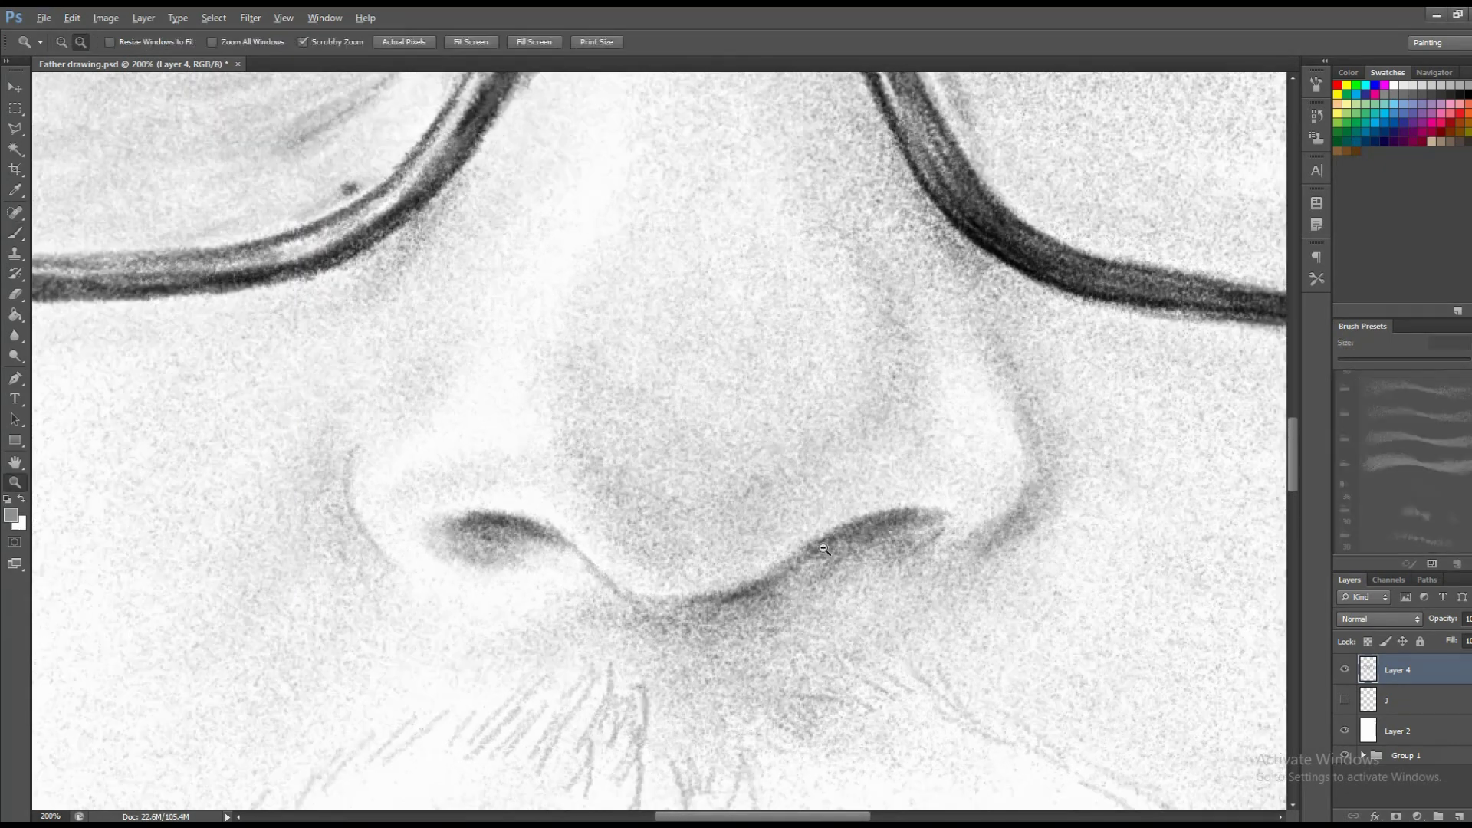
At 100% zoom, dab dark marks by the left nostril and nose bridge, then shrink the brush to 1 px.
{"action": "left_click", "coordinate": [824, 550], "text": "alt"}
{"action": "key", "text": "b"}
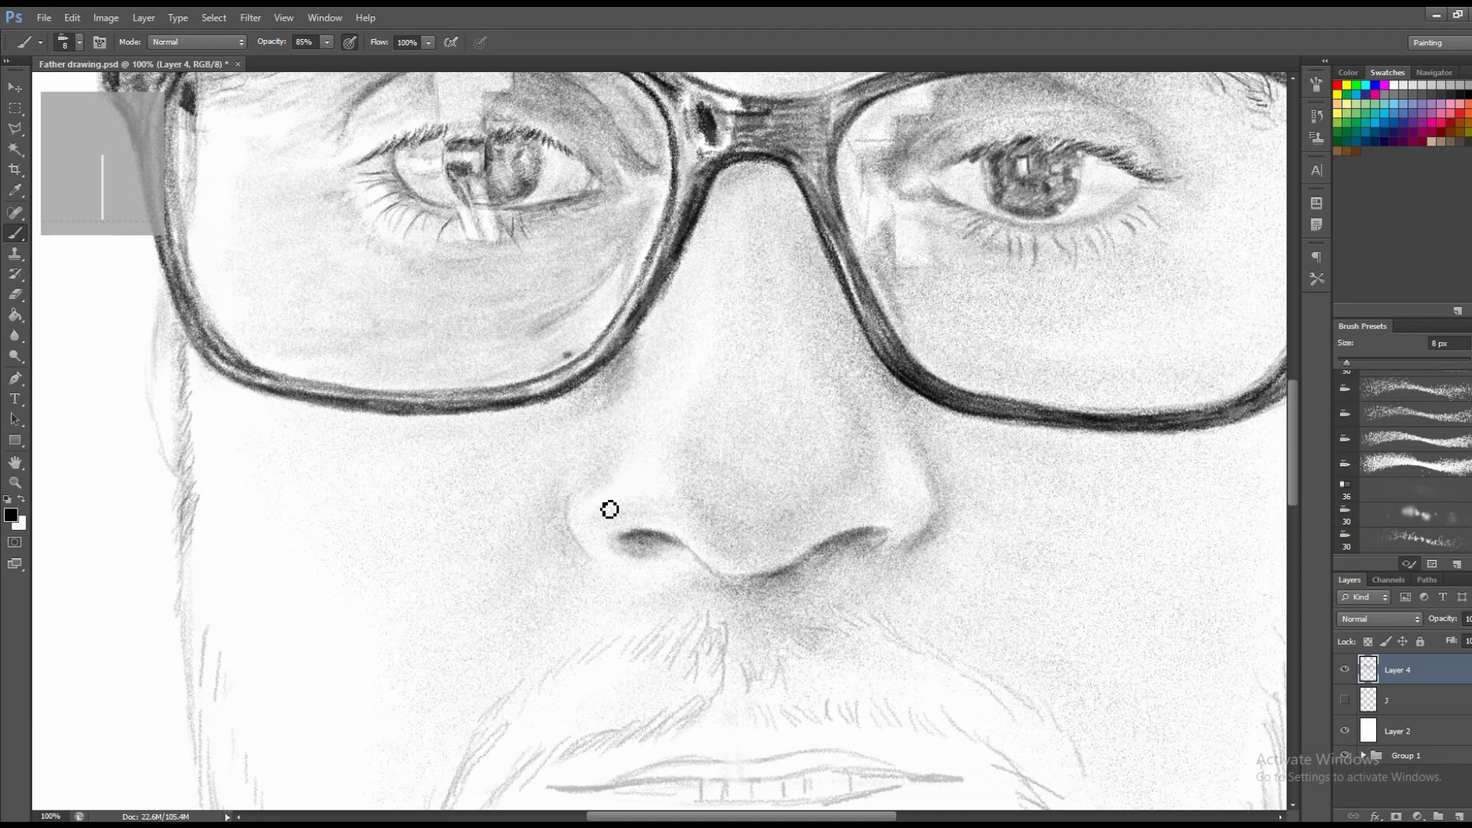
{"action": "left_click_drag", "start_coordinate": [706, 505], "coordinate": [690, 490]}
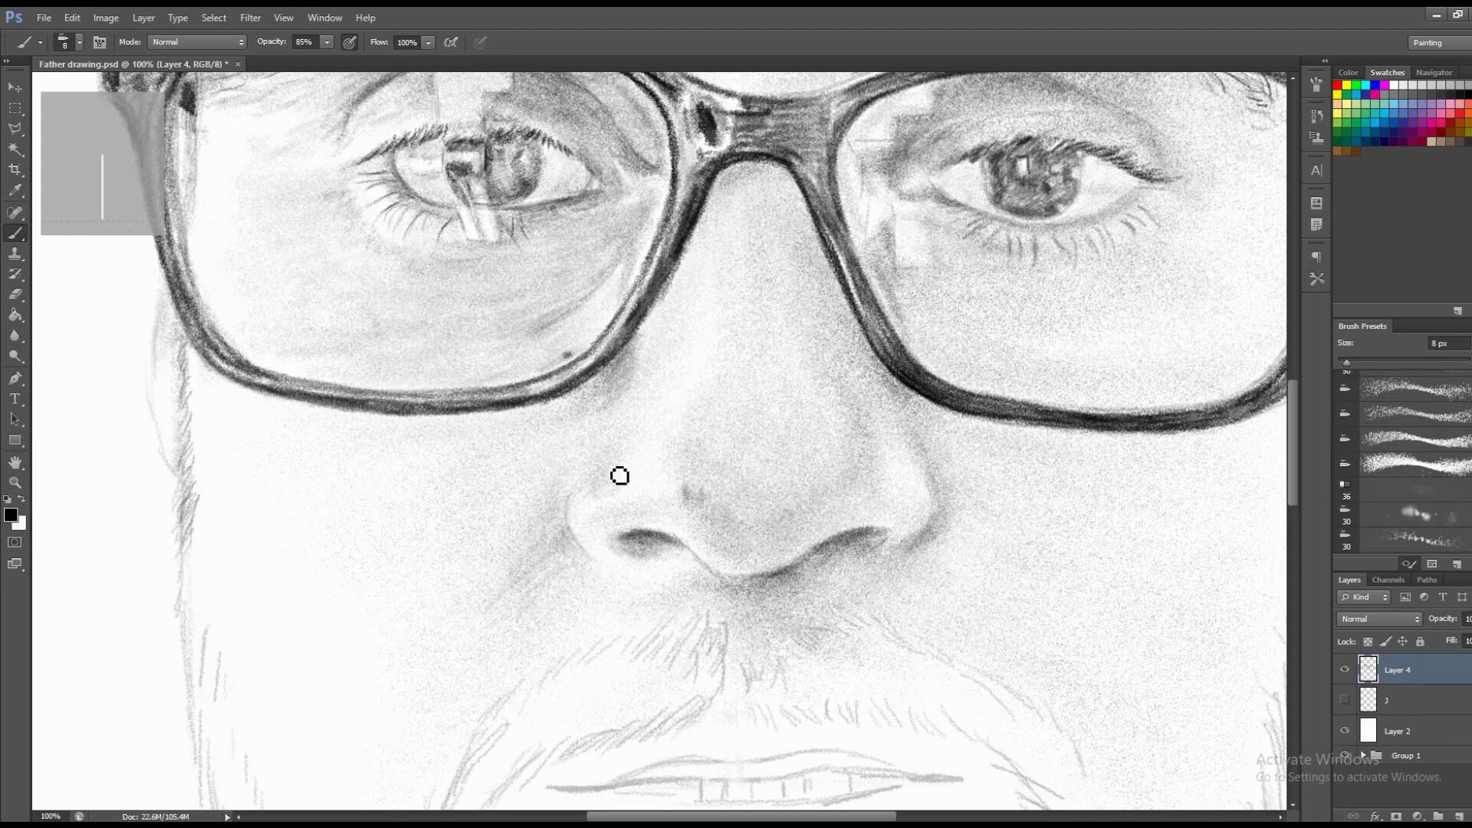
{"action": "left_click", "coordinate": [677, 412]}
{"action": "right_click", "coordinate": [717, 622]}
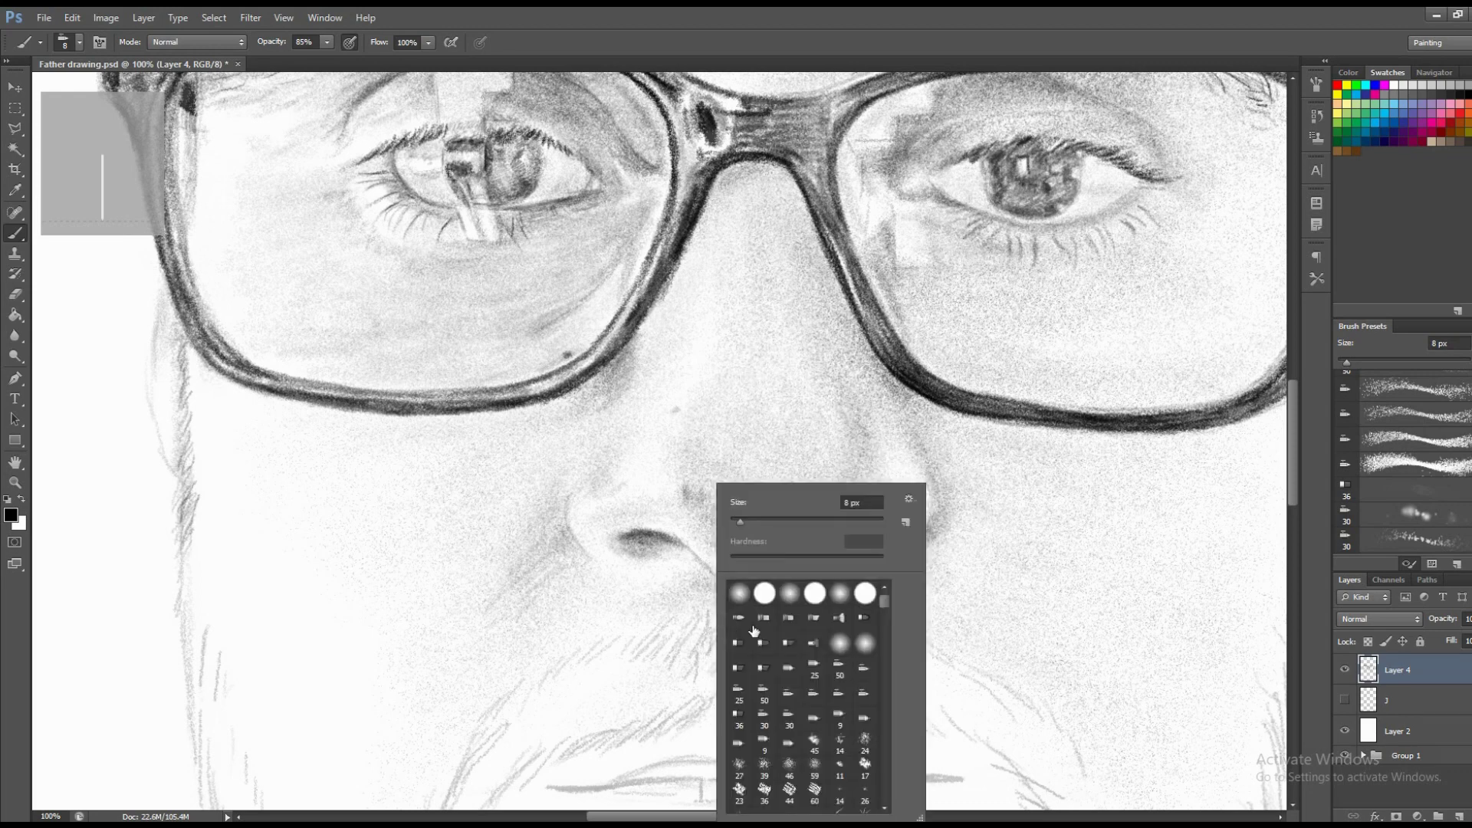
{"action": "left_click_drag", "start_coordinate": [749, 530], "coordinate": [700, 537]}
Centre the moustache, set a 2 px brush, and draw dark hairs in its left half.
{"action": "key", "text": "Return"}
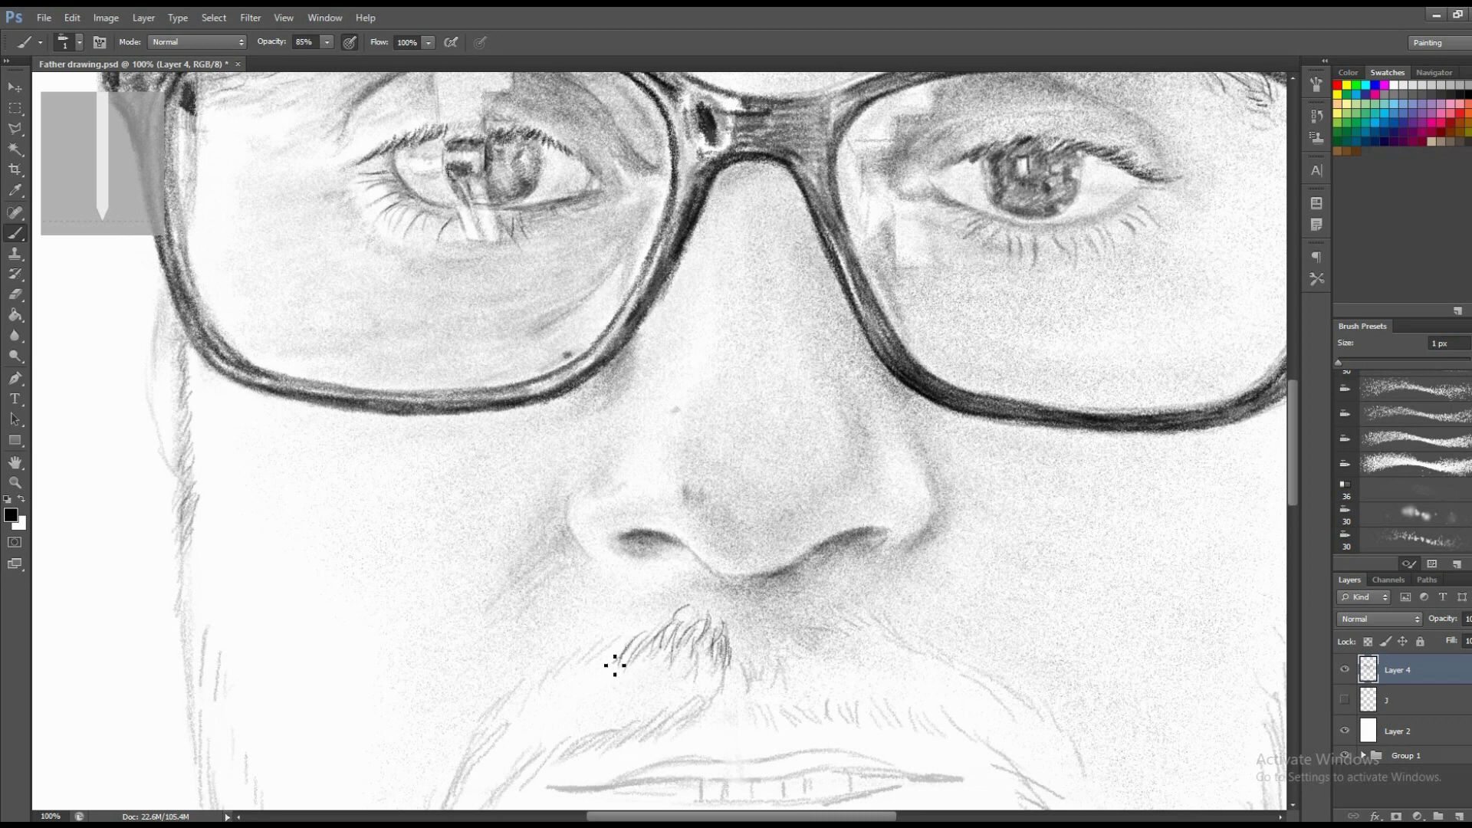
{"action": "left_click_drag", "start_coordinate": [625, 660], "coordinate": [591, 560]}
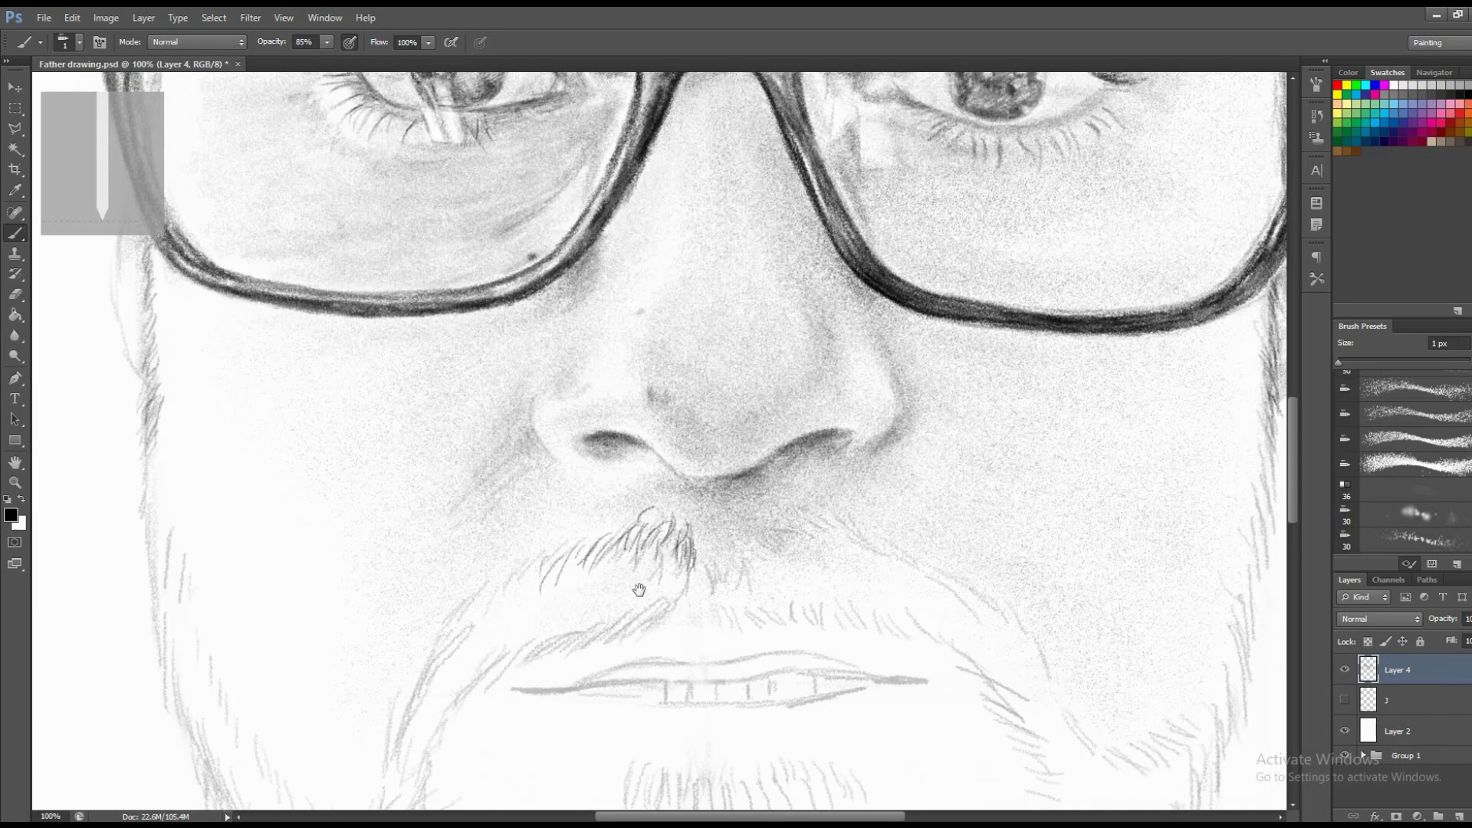
{"action": "right_click", "coordinate": [628, 483]}
{"action": "type", "text": "2"}
{"action": "key", "text": "Return"}
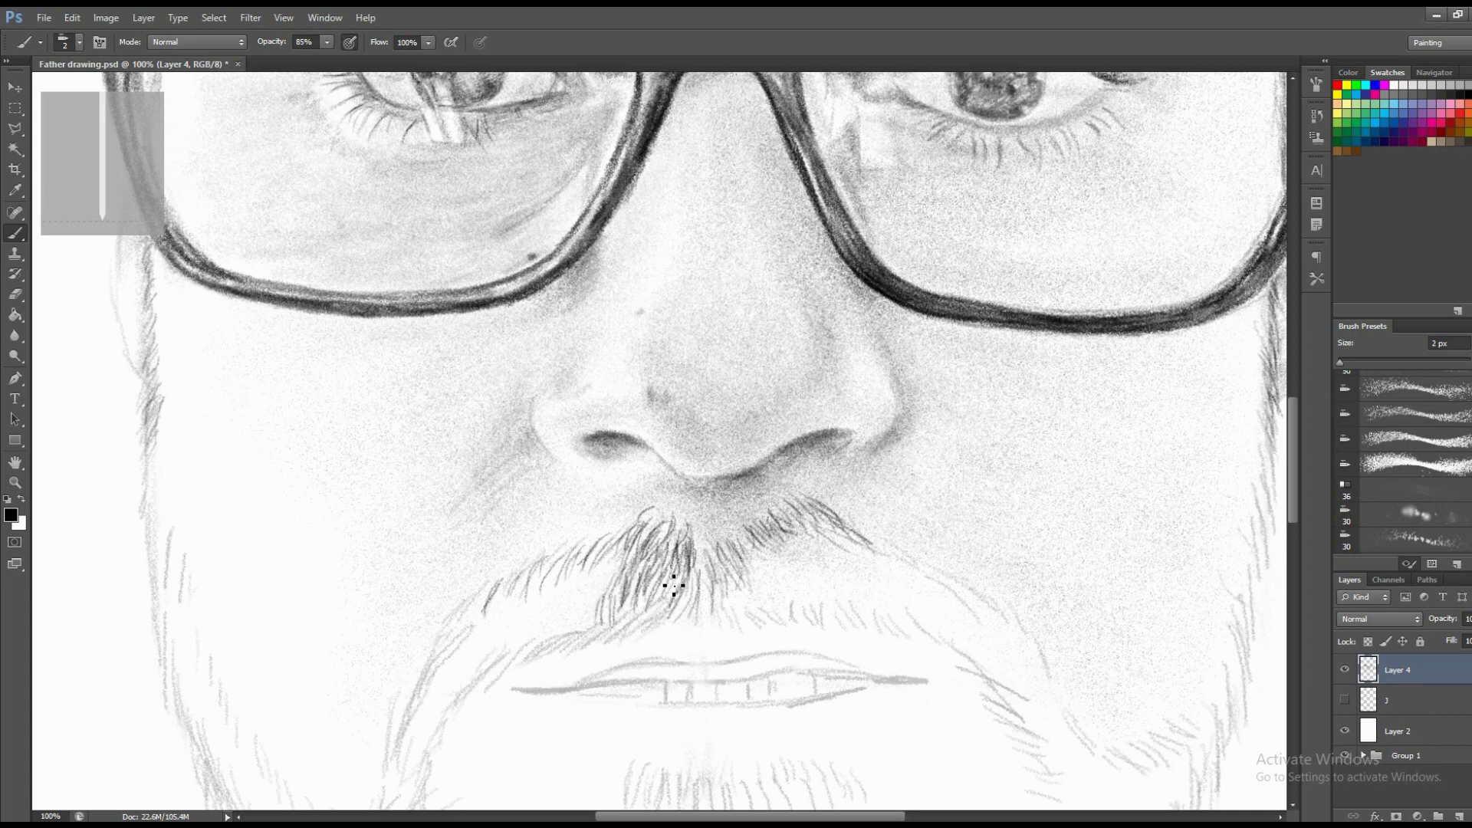
{"action": "left_click_drag", "start_coordinate": [670, 568], "coordinate": [641, 615]}
{"action": "left_click_drag", "start_coordinate": [686, 558], "coordinate": [669, 615]}
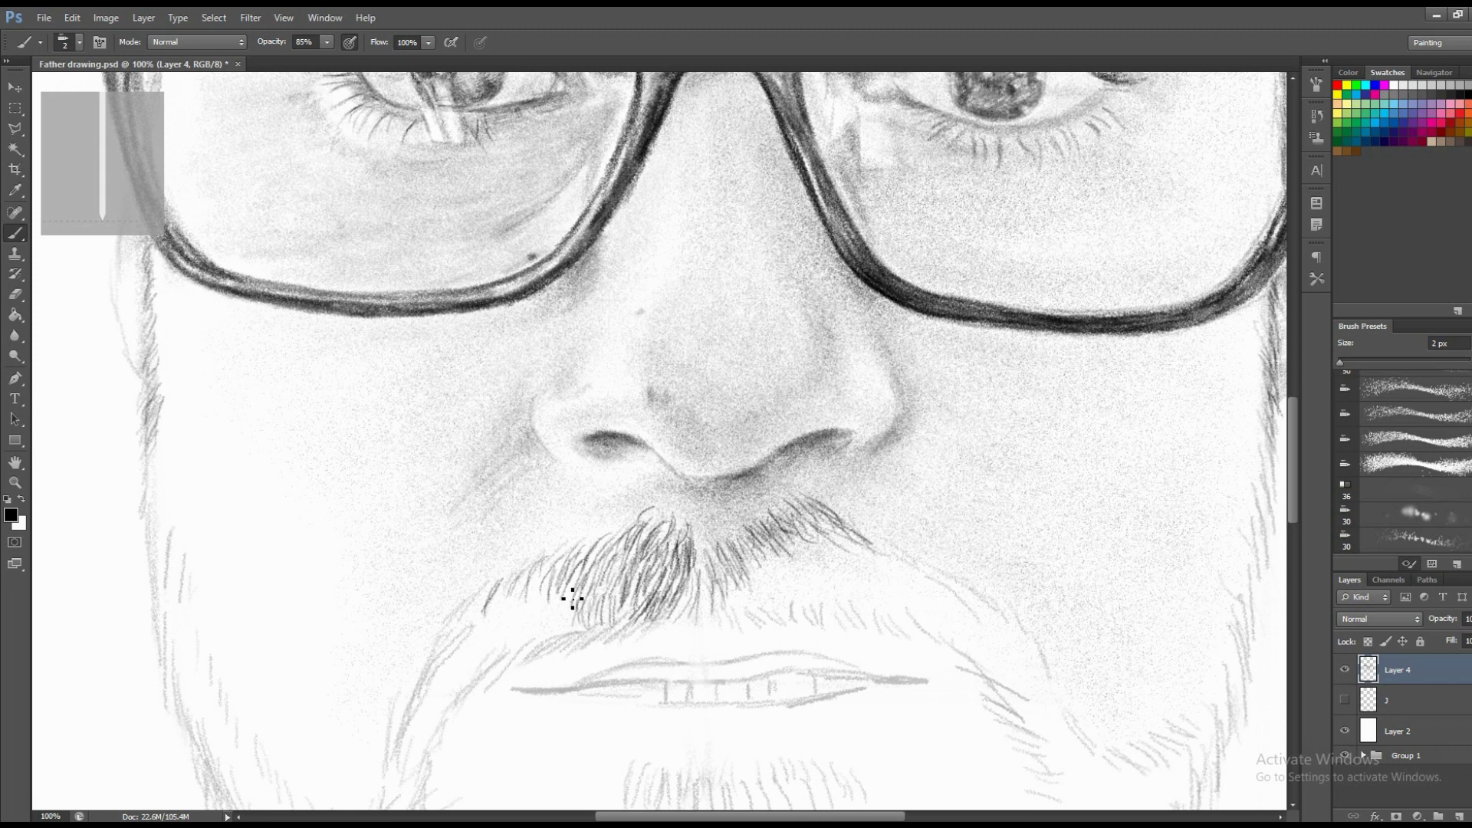
Draw hair strokes from the moustache's left edge across its left half.
{"action": "scroll", "coordinate": [665, 603], "scroll_direction": "down", "scroll_amount": 2}
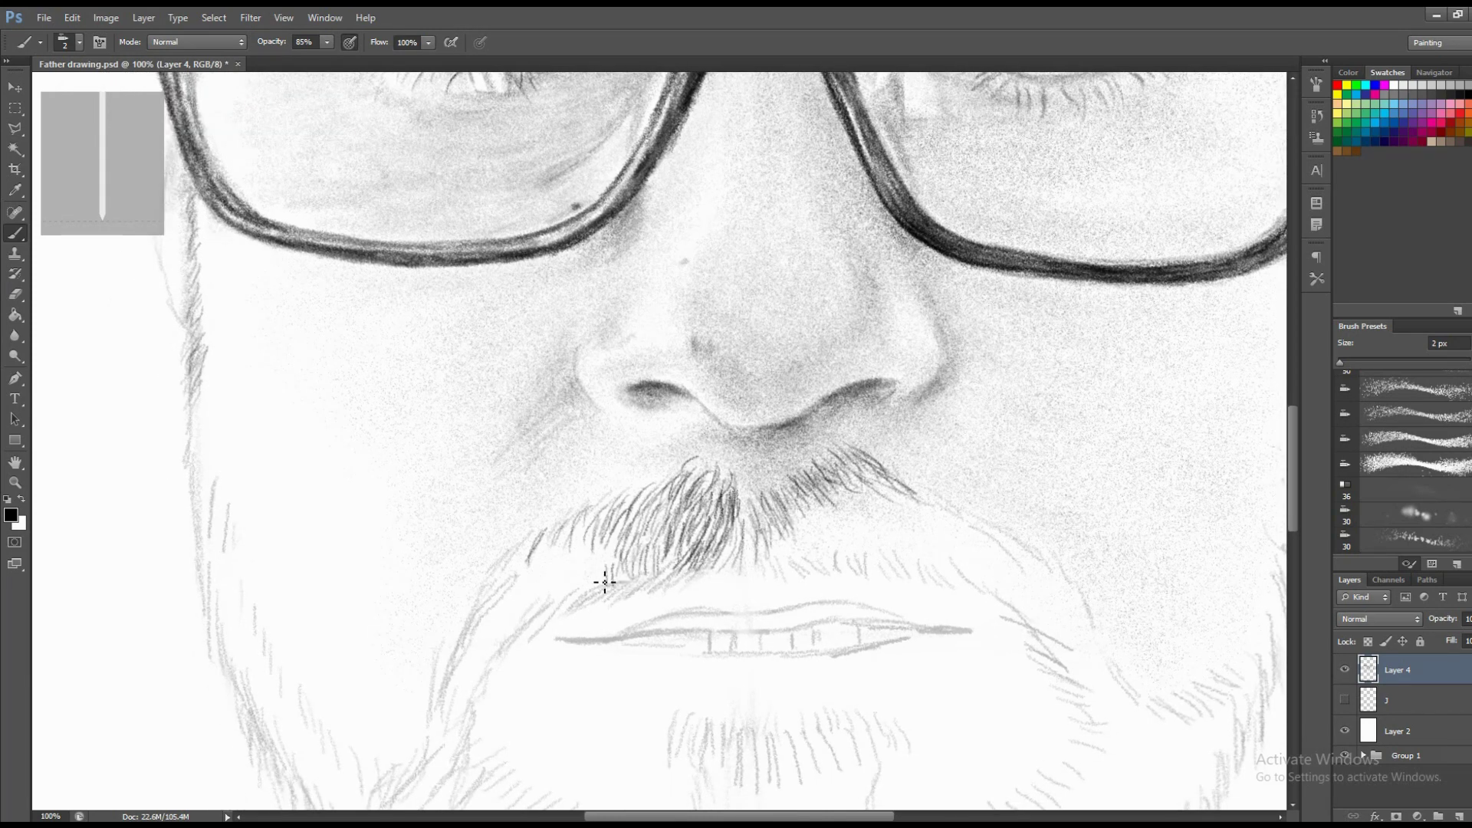
{"action": "key", "text": "e"}
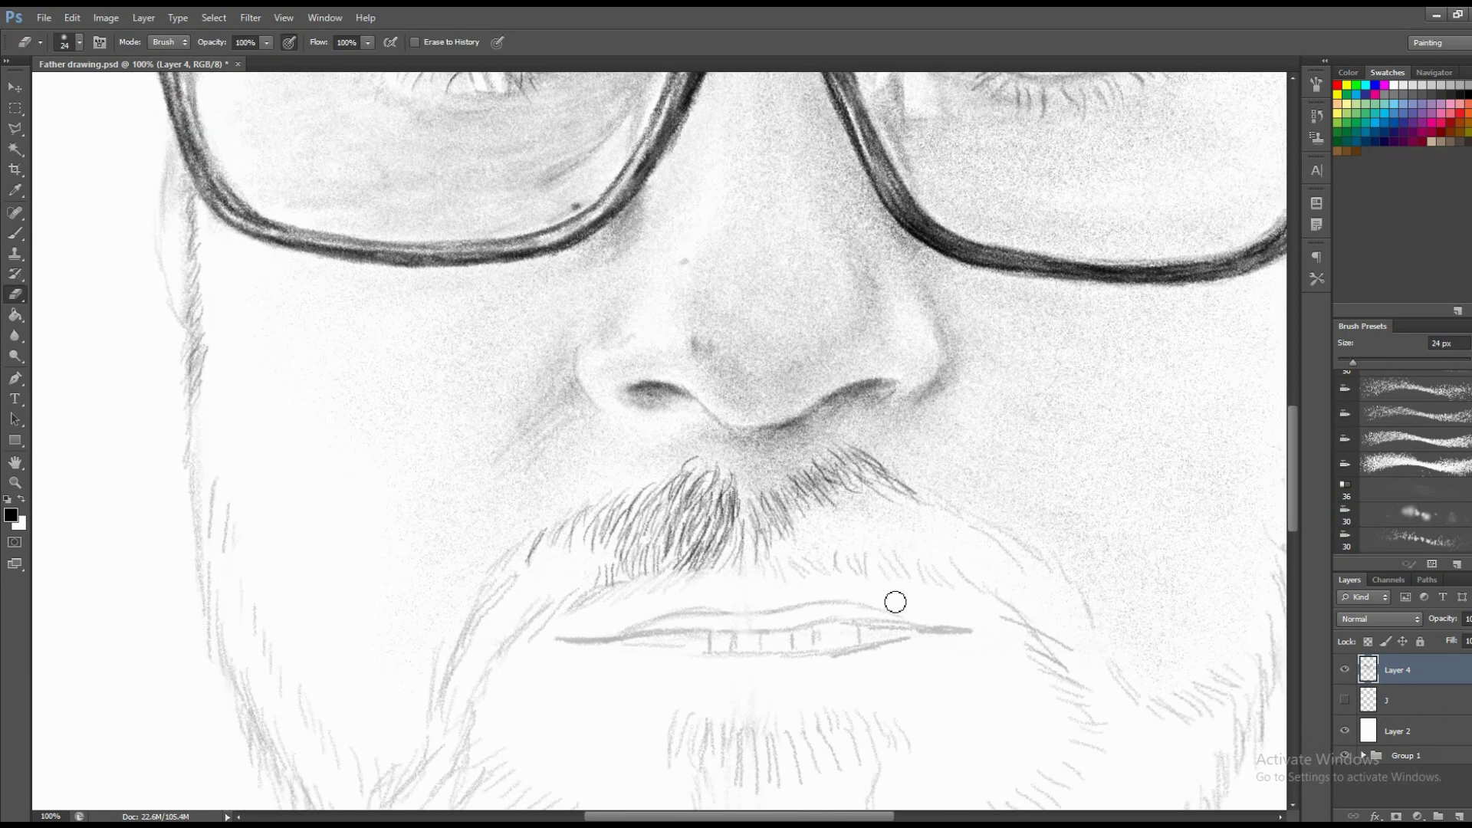
{"action": "key", "text": "b"}
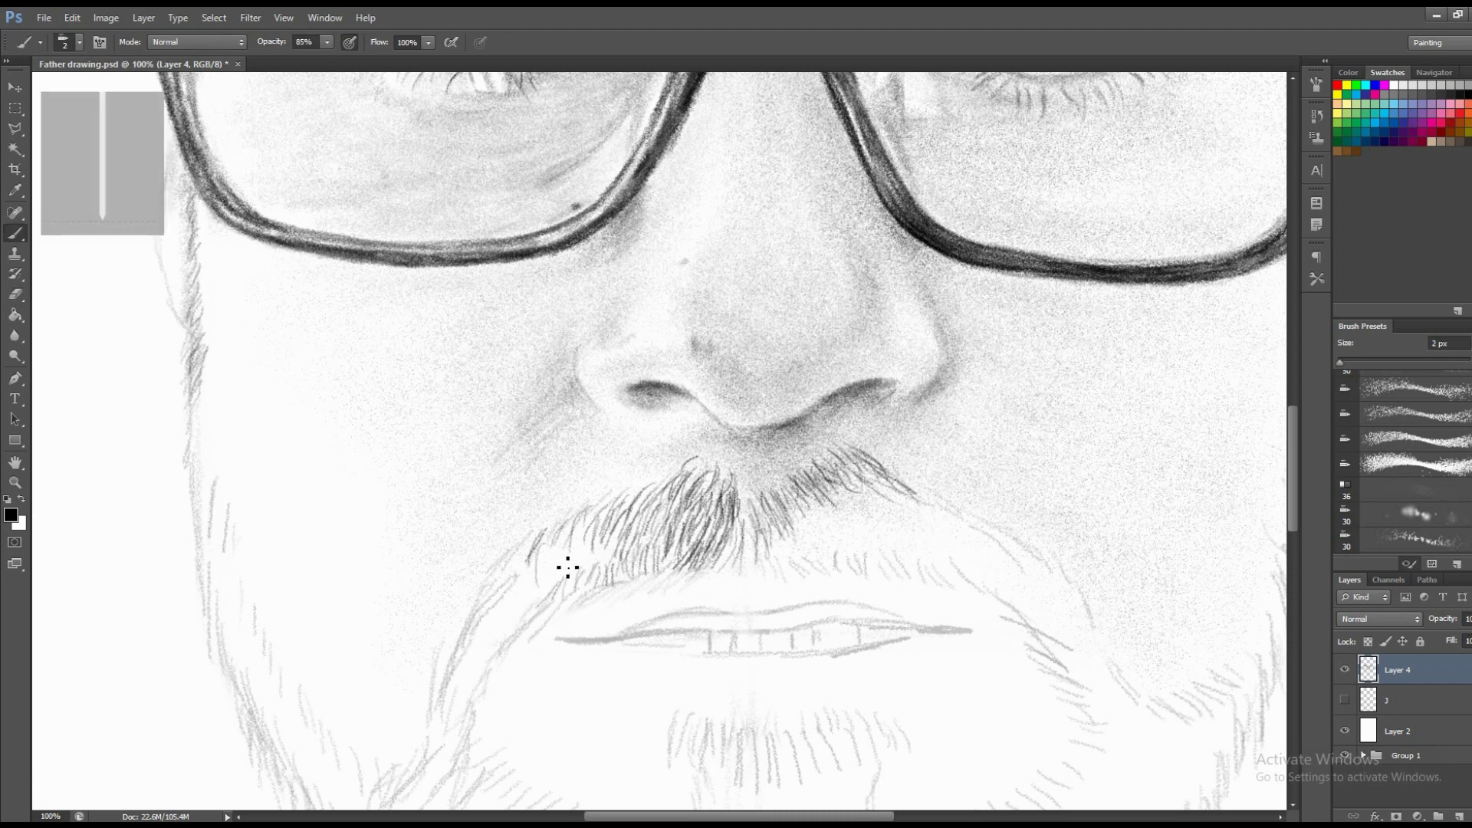
{"action": "left_click_drag", "start_coordinate": [517, 603], "coordinate": [533, 554]}
{"action": "left_click_drag", "start_coordinate": [538, 605], "coordinate": [545, 554]}
{"action": "mouse_move", "coordinate": [589, 566]}
{"action": "left_mouse_down"}
{"action": "mouse_move", "coordinate": [615, 513]}
{"action": "mouse_move", "coordinate": [658, 494]}
{"action": "left_mouse_up"}
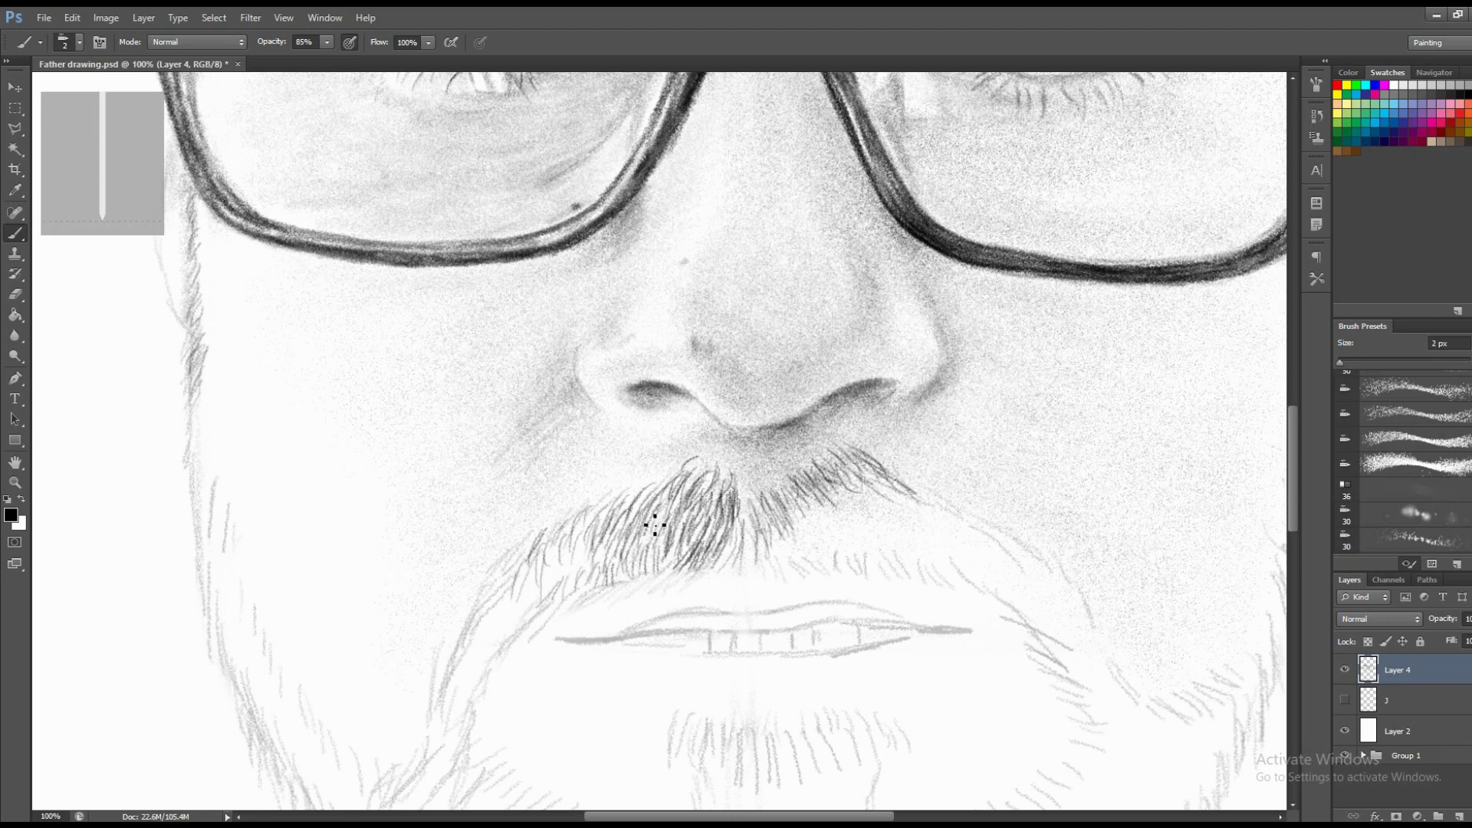
{"action": "mouse_move", "coordinate": [644, 552]}
{"action": "left_mouse_down"}
{"action": "mouse_move", "coordinate": [659, 503]}
{"action": "mouse_move", "coordinate": [693, 502]}
{"action": "mouse_move", "coordinate": [641, 546]}
{"action": "left_mouse_up"}
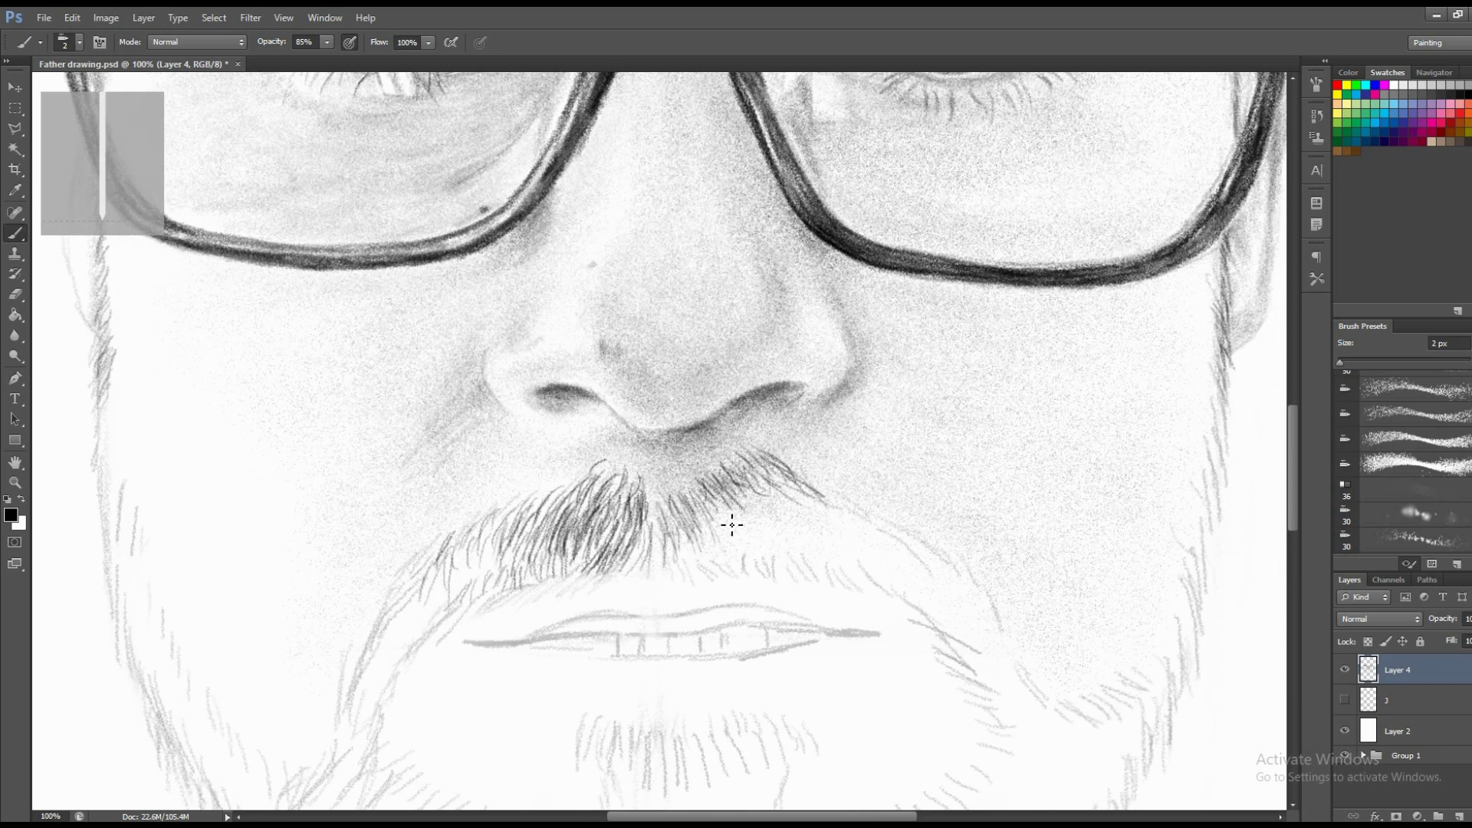
Add hairs to the moustache's right side and right end, darkening left hairs.
{"action": "mouse_move", "coordinate": [748, 515]}
{"action": "left_mouse_down"}
{"action": "mouse_move", "coordinate": [769, 487]}
{"action": "mouse_move", "coordinate": [794, 487]}
{"action": "left_mouse_up"}
{"action": "mouse_move", "coordinate": [792, 513]}
{"action": "left_mouse_down"}
{"action": "mouse_move", "coordinate": [822, 483]}
{"action": "mouse_move", "coordinate": [870, 529]}
{"action": "left_mouse_up"}
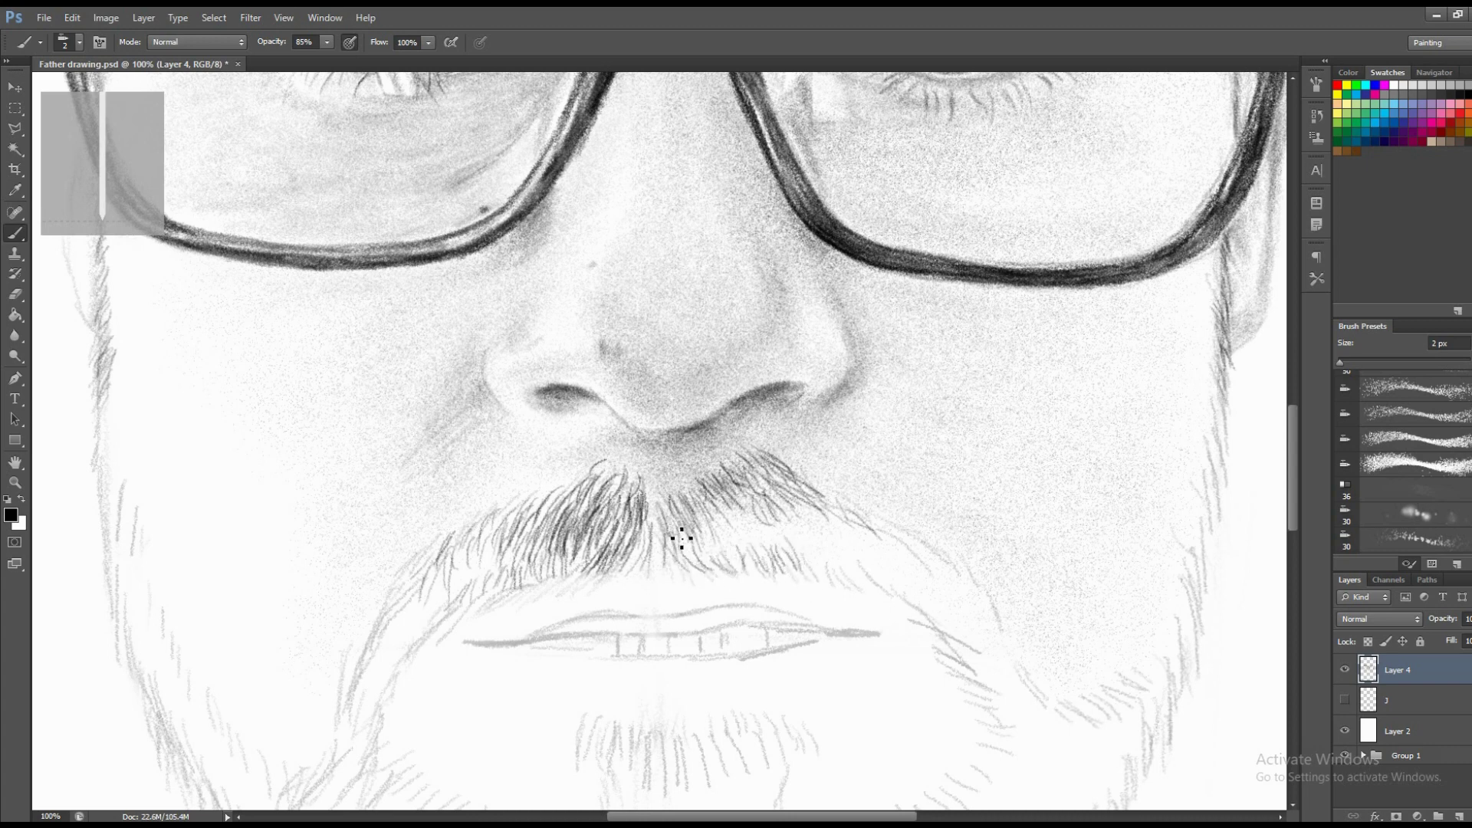
{"action": "mouse_move", "coordinate": [692, 558]}
{"action": "left_mouse_down"}
{"action": "mouse_move", "coordinate": [671, 518]}
{"action": "mouse_move", "coordinate": [694, 472]}
{"action": "left_mouse_up"}
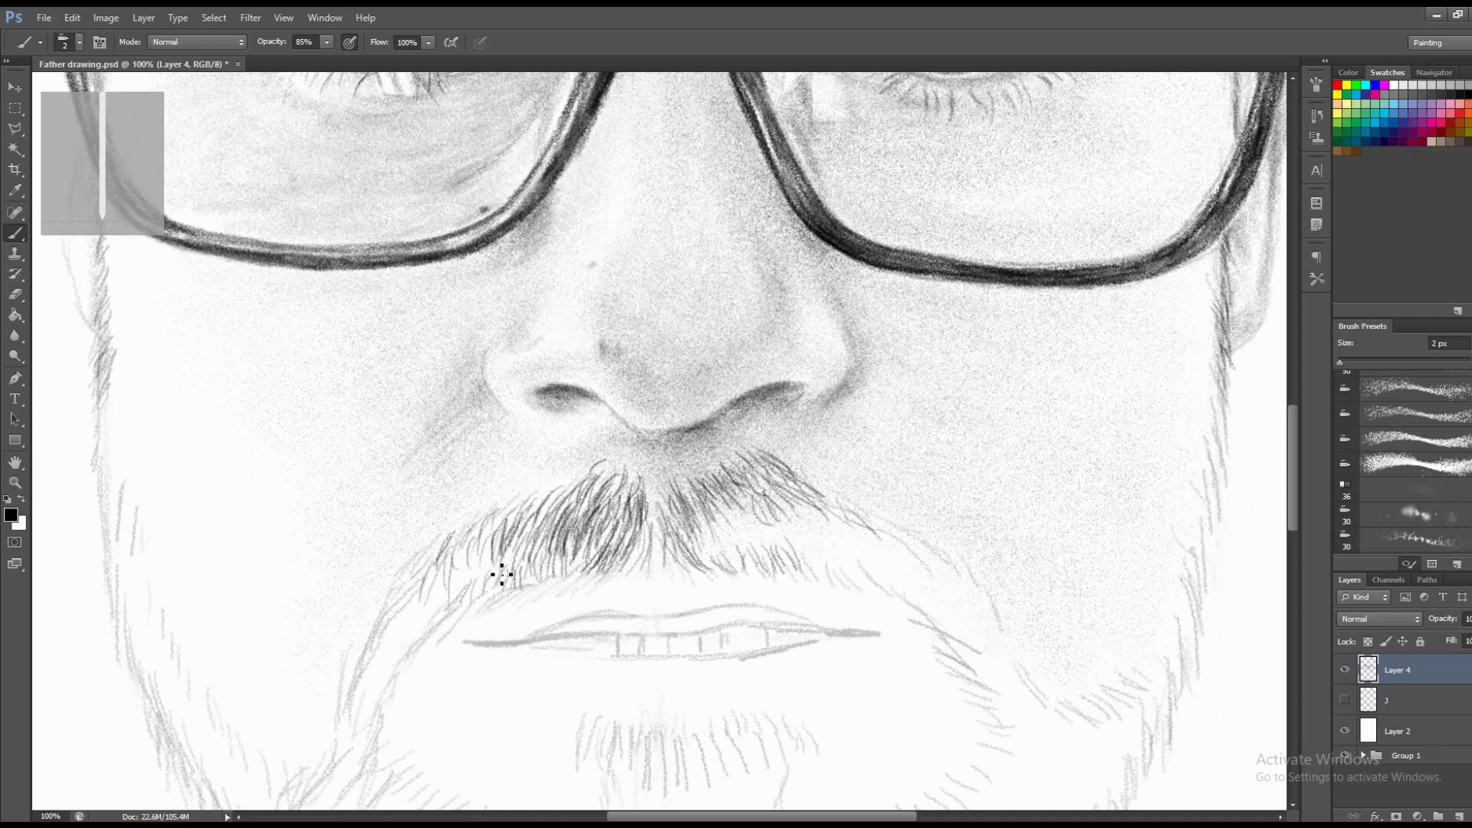
{"action": "left_click_drag", "start_coordinate": [583, 572], "coordinate": [592, 529]}
{"action": "left_click_drag", "start_coordinate": [569, 571], "coordinate": [581, 536]}
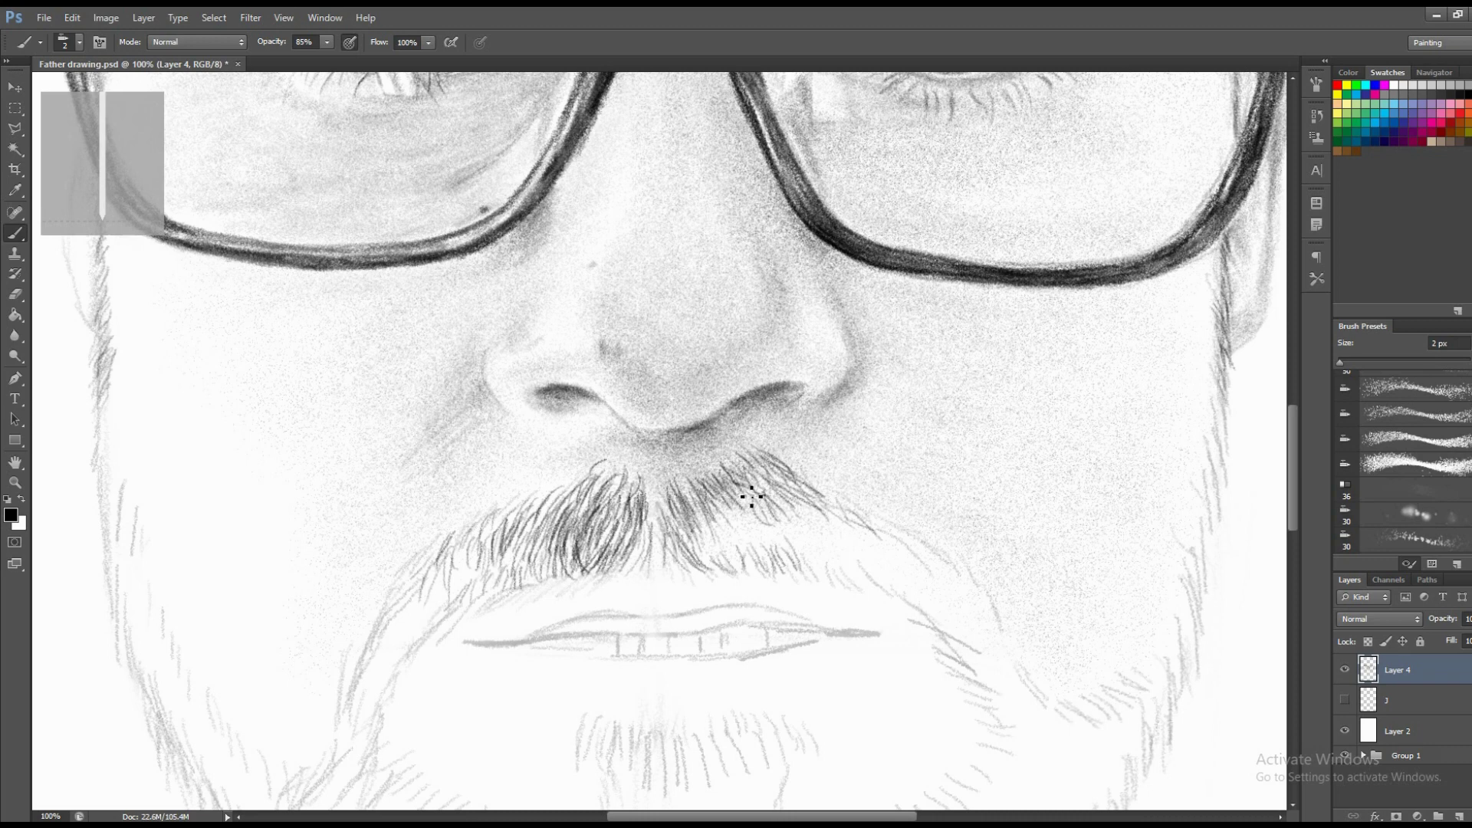
{"action": "mouse_move", "coordinate": [878, 552]}
{"action": "left_mouse_down"}
{"action": "mouse_move", "coordinate": [836, 506]}
{"action": "mouse_move", "coordinate": [870, 524]}
{"action": "left_mouse_up"}
{"action": "left_click_drag", "start_coordinate": [932, 562], "coordinate": [886, 527]}
{"action": "mouse_move", "coordinate": [851, 586]}
{"action": "left_mouse_down"}
{"action": "mouse_move", "coordinate": [826, 534]}
{"action": "mouse_move", "coordinate": [713, 511]}
{"action": "mouse_move", "coordinate": [736, 499]}
{"action": "left_mouse_up"}
Fill and thicken hairs across the middle-right and right end of the moustache.
{"action": "left_click_drag", "start_coordinate": [798, 565], "coordinate": [775, 516]}
{"action": "left_click_drag", "start_coordinate": [740, 567], "coordinate": [714, 550]}
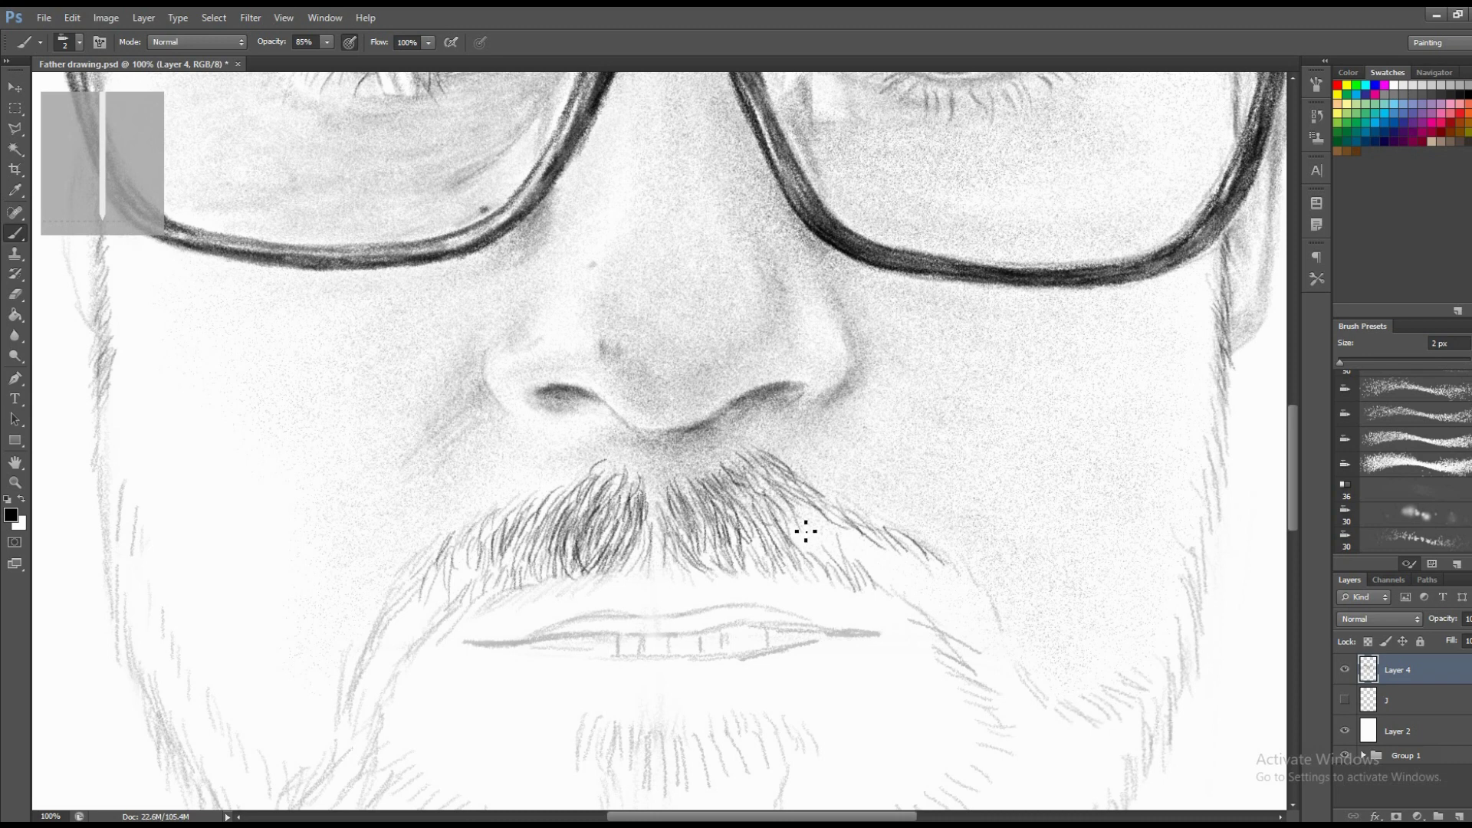
{"action": "mouse_move", "coordinate": [807, 553]}
{"action": "left_mouse_down"}
{"action": "mouse_move", "coordinate": [762, 473]}
{"action": "mouse_move", "coordinate": [825, 524]}
{"action": "left_mouse_up"}
{"action": "left_click_drag", "start_coordinate": [872, 575], "coordinate": [859, 538]}
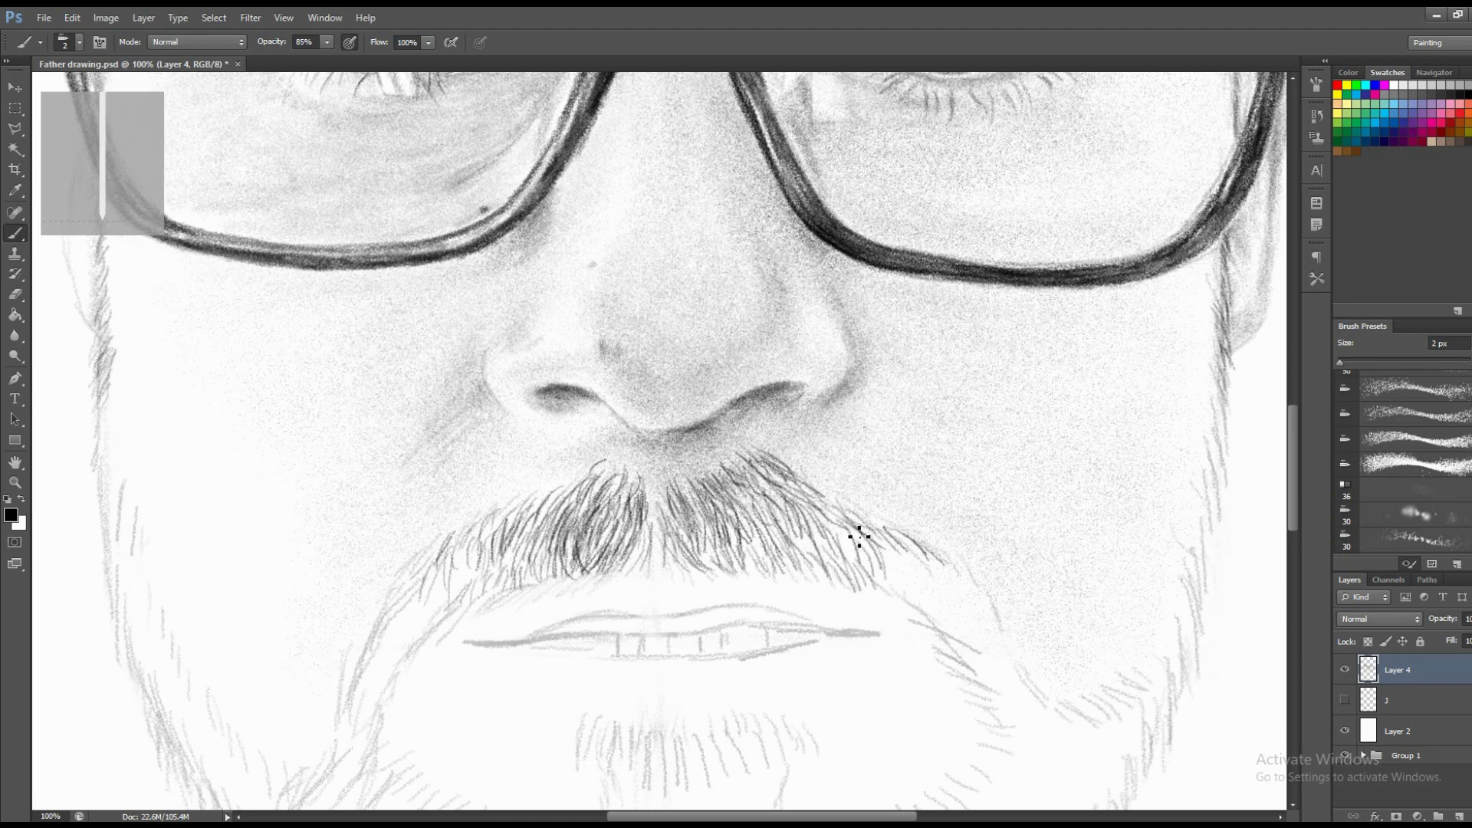
{"action": "left_click_drag", "start_coordinate": [893, 606], "coordinate": [879, 540]}
{"action": "mouse_move", "coordinate": [912, 602]}
{"action": "left_mouse_down"}
{"action": "mouse_move", "coordinate": [890, 547]}
{"action": "mouse_move", "coordinate": [788, 506]}
{"action": "left_mouse_up"}
{"action": "mouse_move", "coordinate": [800, 557]}
{"action": "left_mouse_down"}
{"action": "mouse_move", "coordinate": [770, 512]}
{"action": "mouse_move", "coordinate": [748, 526]}
{"action": "left_mouse_up"}
{"action": "mouse_move", "coordinate": [842, 564]}
{"action": "left_mouse_down"}
{"action": "mouse_move", "coordinate": [740, 461]}
{"action": "mouse_move", "coordinate": [759, 464]}
{"action": "left_mouse_up"}
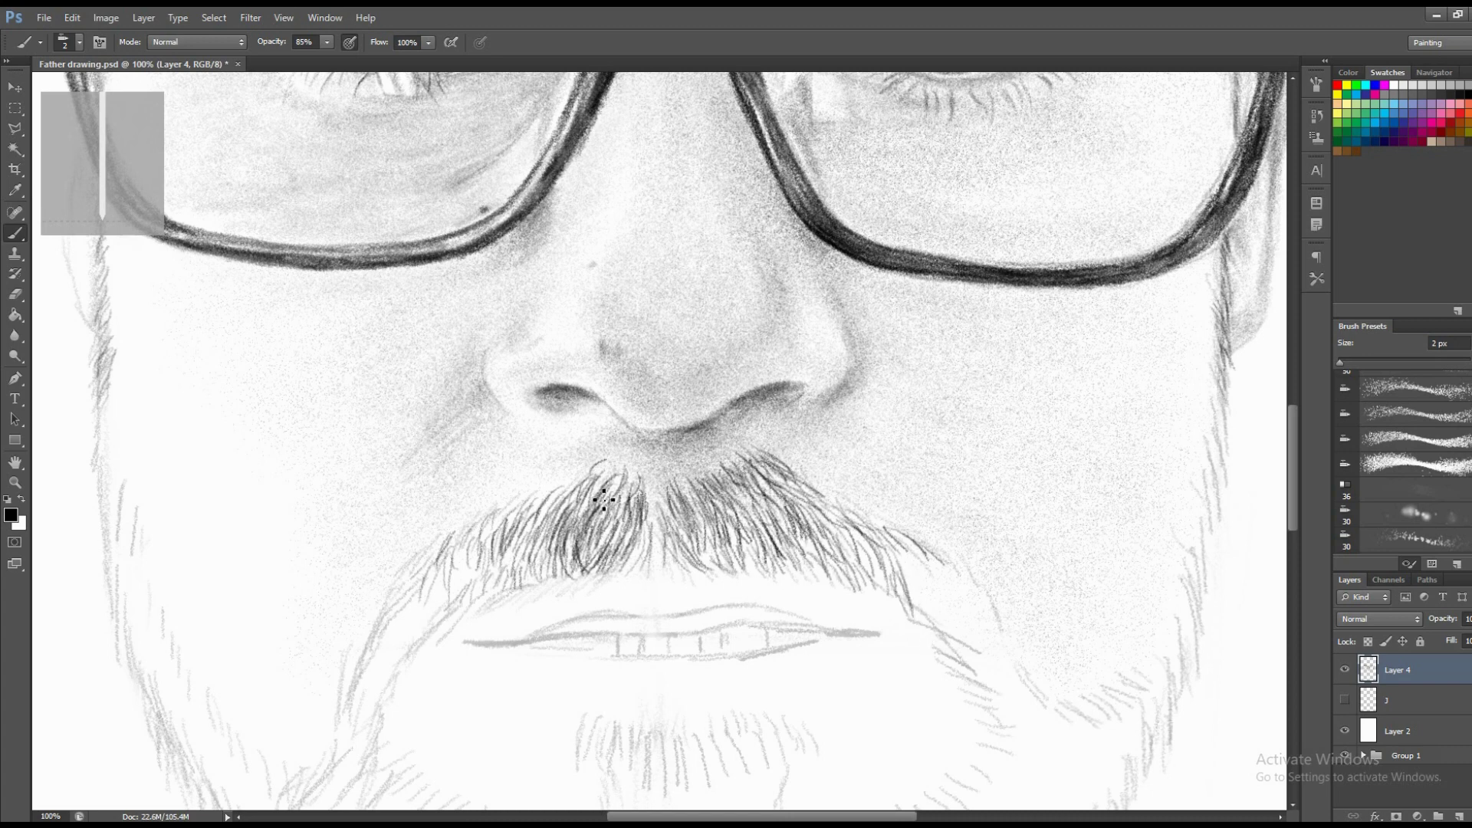
Add dark hairs at the moustache centre, left half and left end.
{"action": "mouse_move", "coordinate": [625, 501]}
{"action": "left_mouse_down"}
{"action": "mouse_move", "coordinate": [608, 468]}
{"action": "mouse_move", "coordinate": [625, 468]}
{"action": "mouse_move", "coordinate": [641, 486]}
{"action": "mouse_move", "coordinate": [599, 487]}
{"action": "left_mouse_up"}
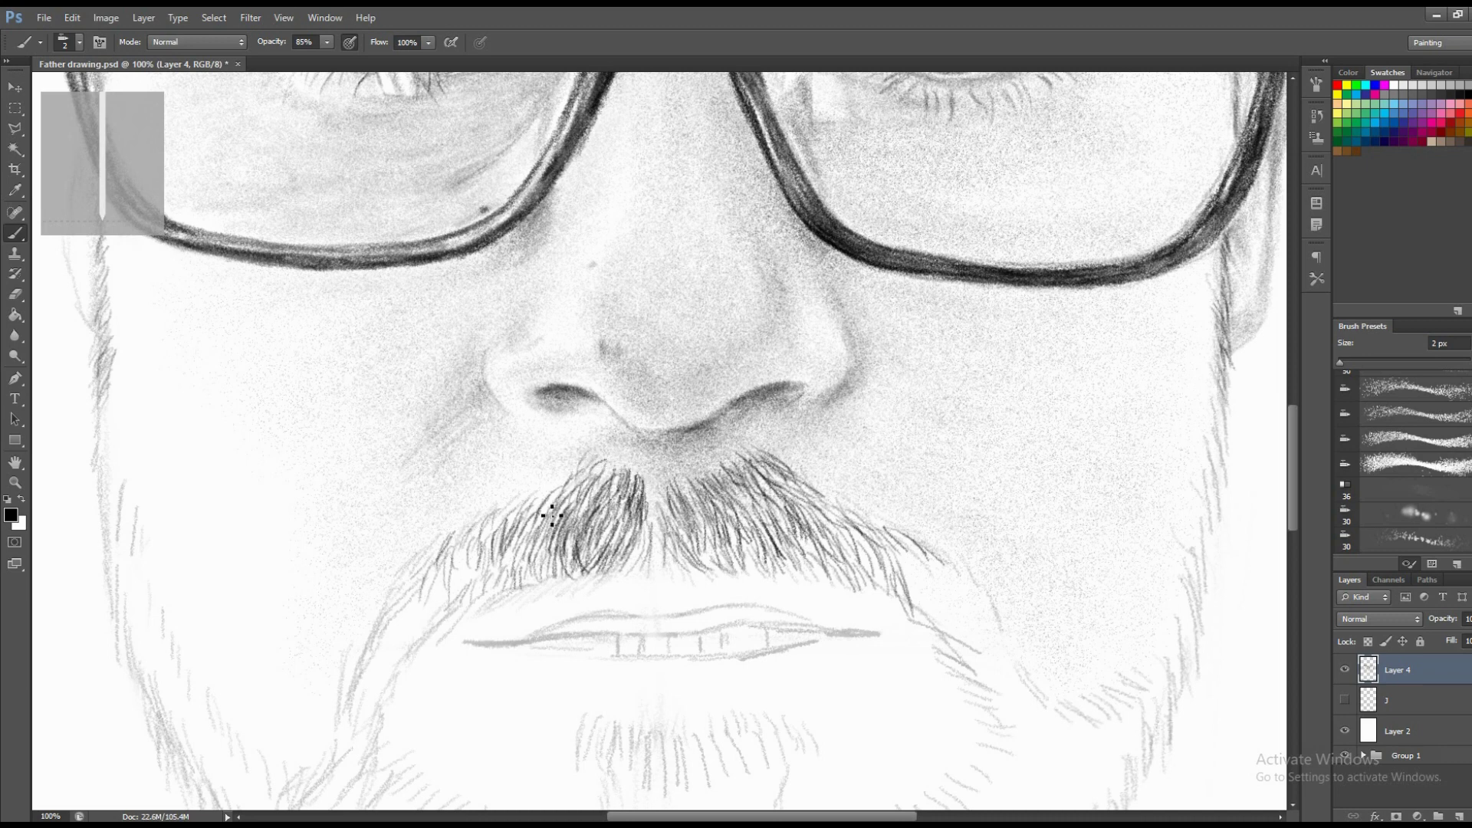
{"action": "left_click_drag", "start_coordinate": [545, 529], "coordinate": [572, 482]}
{"action": "left_click_drag", "start_coordinate": [549, 529], "coordinate": [545, 503]}
{"action": "left_click_drag", "start_coordinate": [449, 615], "coordinate": [442, 579]}
{"action": "mouse_move", "coordinate": [427, 637]}
{"action": "left_mouse_down"}
{"action": "mouse_move", "coordinate": [435, 596]}
{"action": "mouse_move", "coordinate": [411, 591]}
{"action": "left_mouse_up"}
Zoom back in on the moustache and add 2 px hair strokes at its left and right ends.
{"action": "key", "text": "z"}
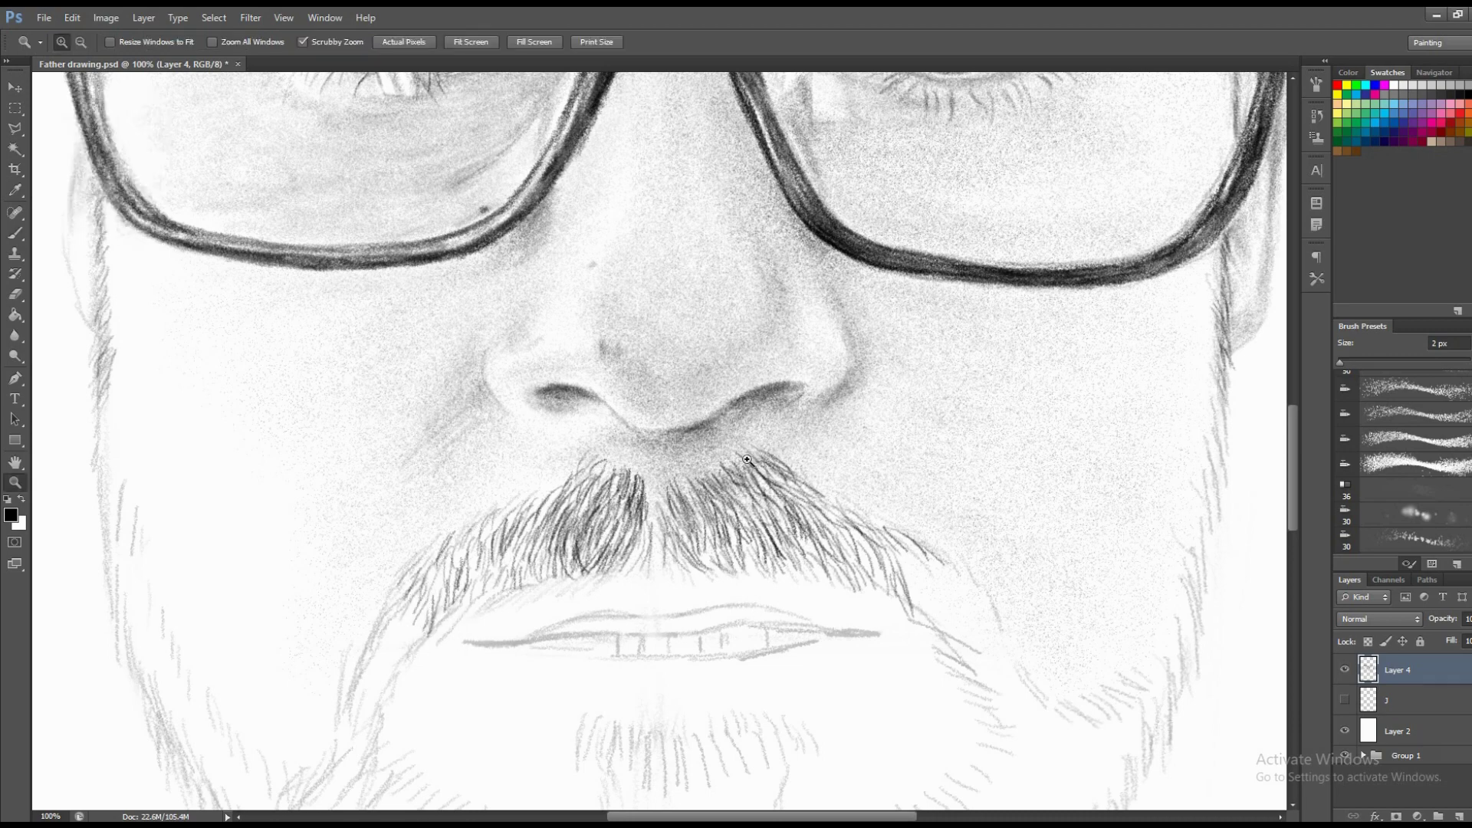
{"action": "left_click", "coordinate": [794, 470], "text": "alt"}
{"action": "left_click", "coordinate": [793, 470], "text": "alt"}
{"action": "left_click", "coordinate": [659, 506]}
{"action": "left_click", "coordinate": [659, 506]}
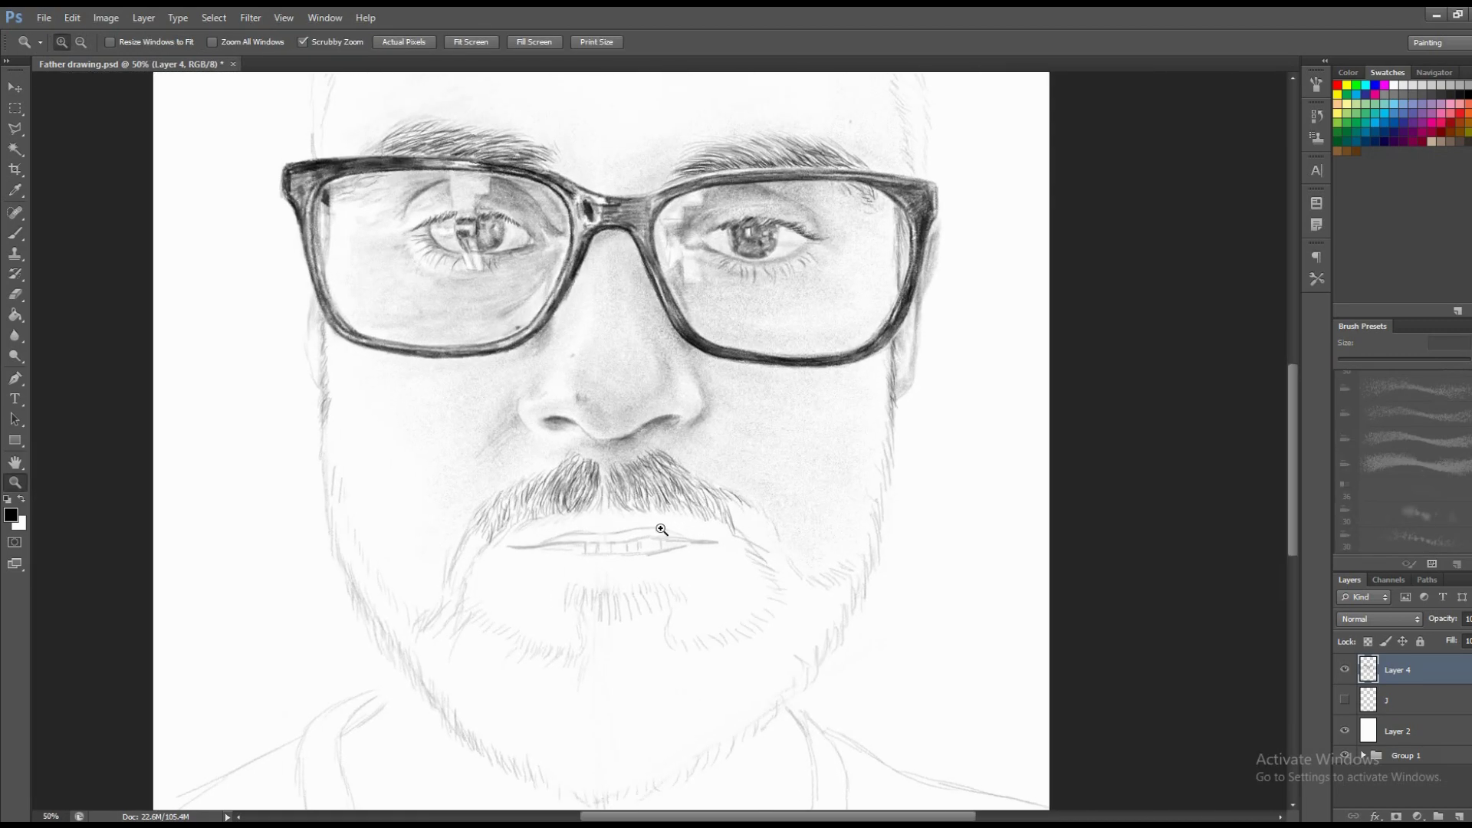
{"action": "left_click", "coordinate": [537, 502]}
{"action": "key", "text": "b"}
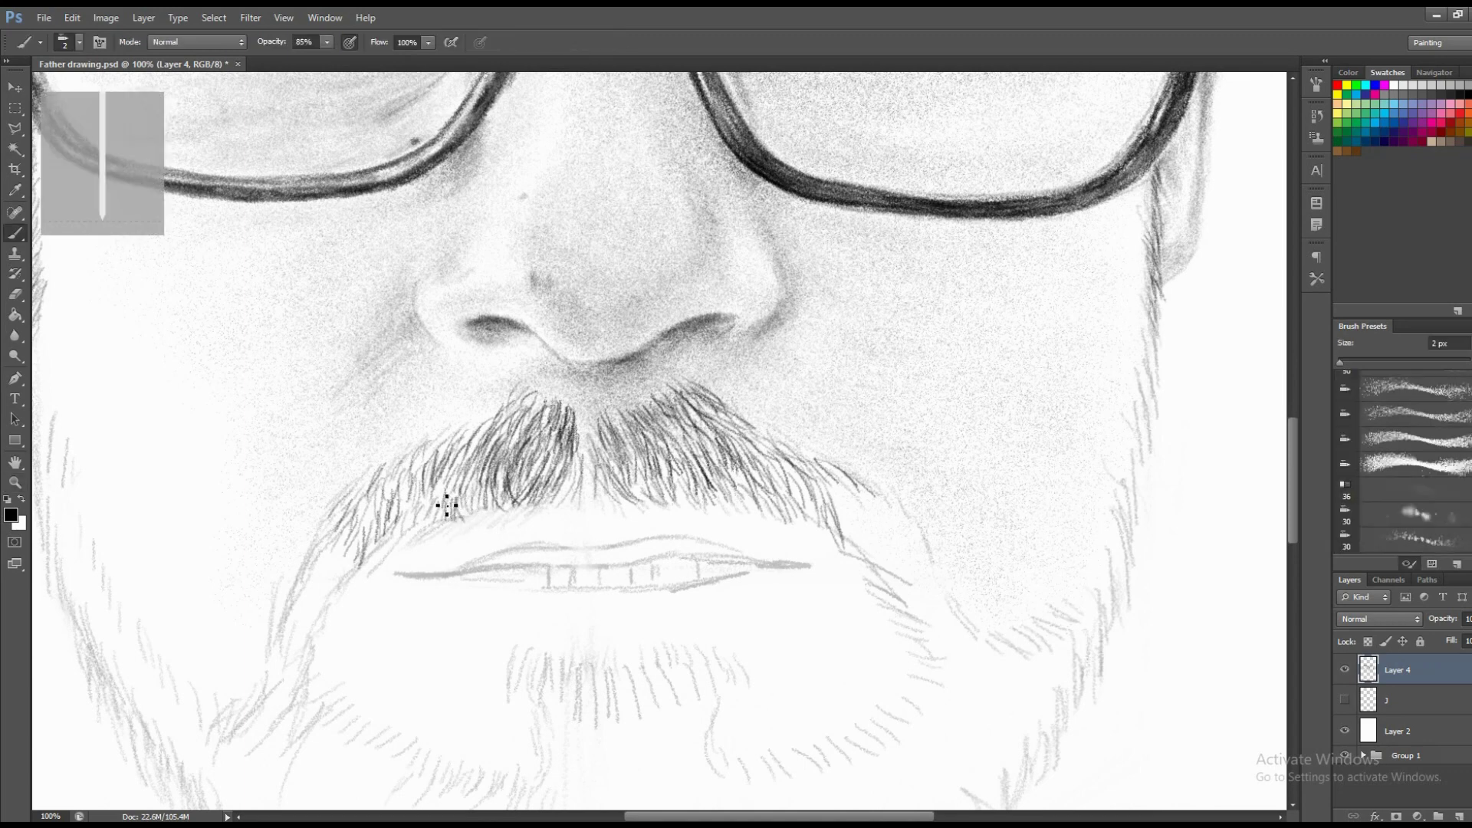
{"action": "mouse_move", "coordinate": [348, 547]}
{"action": "left_mouse_down"}
{"action": "mouse_move", "coordinate": [332, 585]}
{"action": "mouse_move", "coordinate": [312, 559]}
{"action": "mouse_move", "coordinate": [332, 614]}
{"action": "mouse_move", "coordinate": [350, 572]}
{"action": "left_mouse_up"}
{"action": "mouse_move", "coordinate": [411, 513]}
{"action": "left_mouse_down"}
{"action": "mouse_move", "coordinate": [400, 535]}
{"action": "mouse_move", "coordinate": [486, 521]}
{"action": "left_mouse_up"}
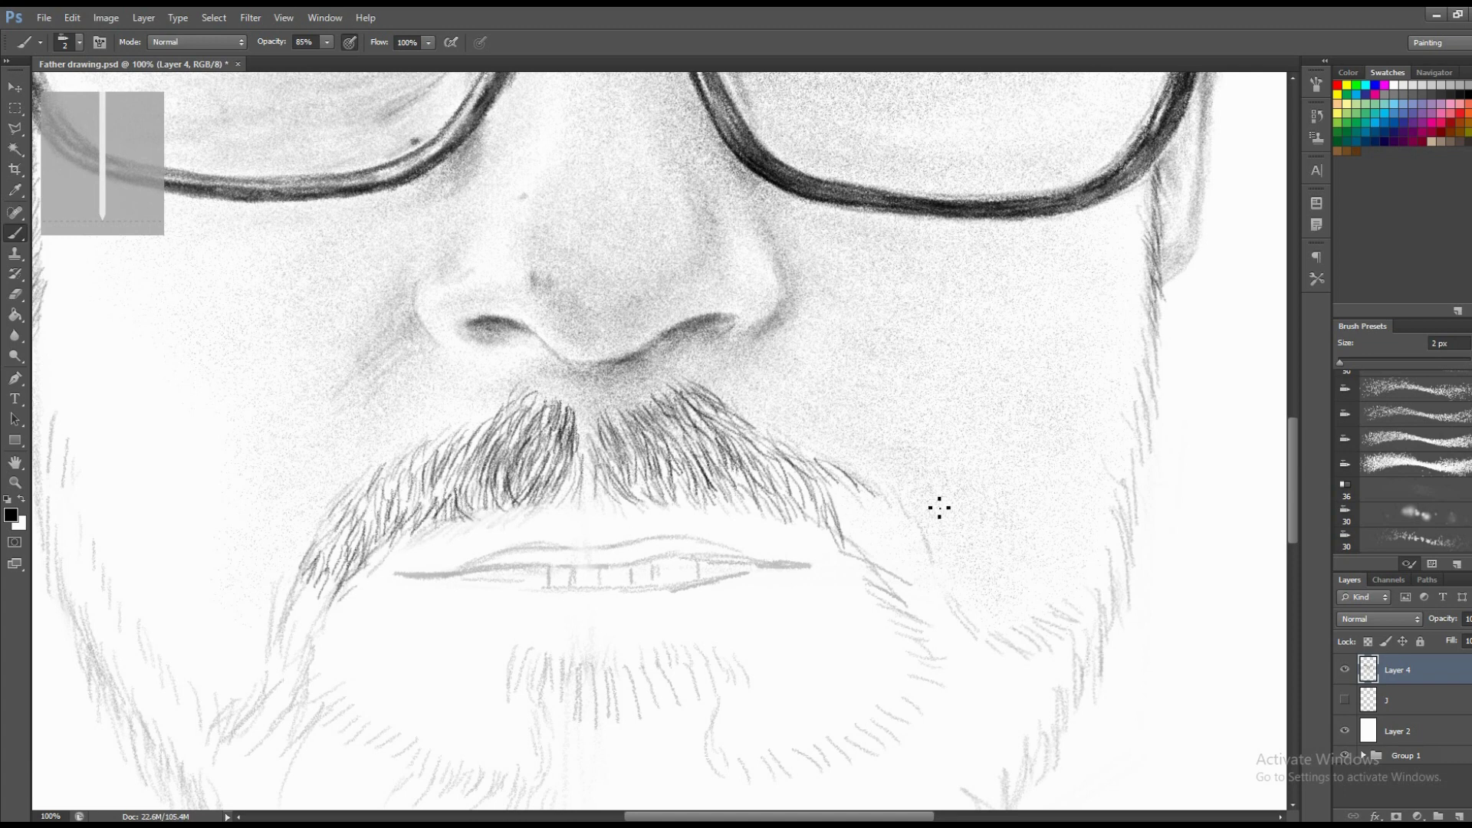
{"action": "left_click_drag", "start_coordinate": [862, 492], "coordinate": [924, 571]}
{"action": "mouse_move", "coordinate": [872, 523]}
{"action": "left_mouse_down"}
{"action": "mouse_move", "coordinate": [908, 559]}
{"action": "mouse_move", "coordinate": [832, 486]}
{"action": "mouse_move", "coordinate": [851, 518]}
{"action": "left_mouse_up"}
Add dark hair strokes across the moustache's right side and centre, touching up the right tip.
{"action": "mouse_move", "coordinate": [755, 502]}
{"action": "left_mouse_down"}
{"action": "mouse_move", "coordinate": [716, 458]}
{"action": "mouse_move", "coordinate": [737, 433]}
{"action": "left_mouse_up"}
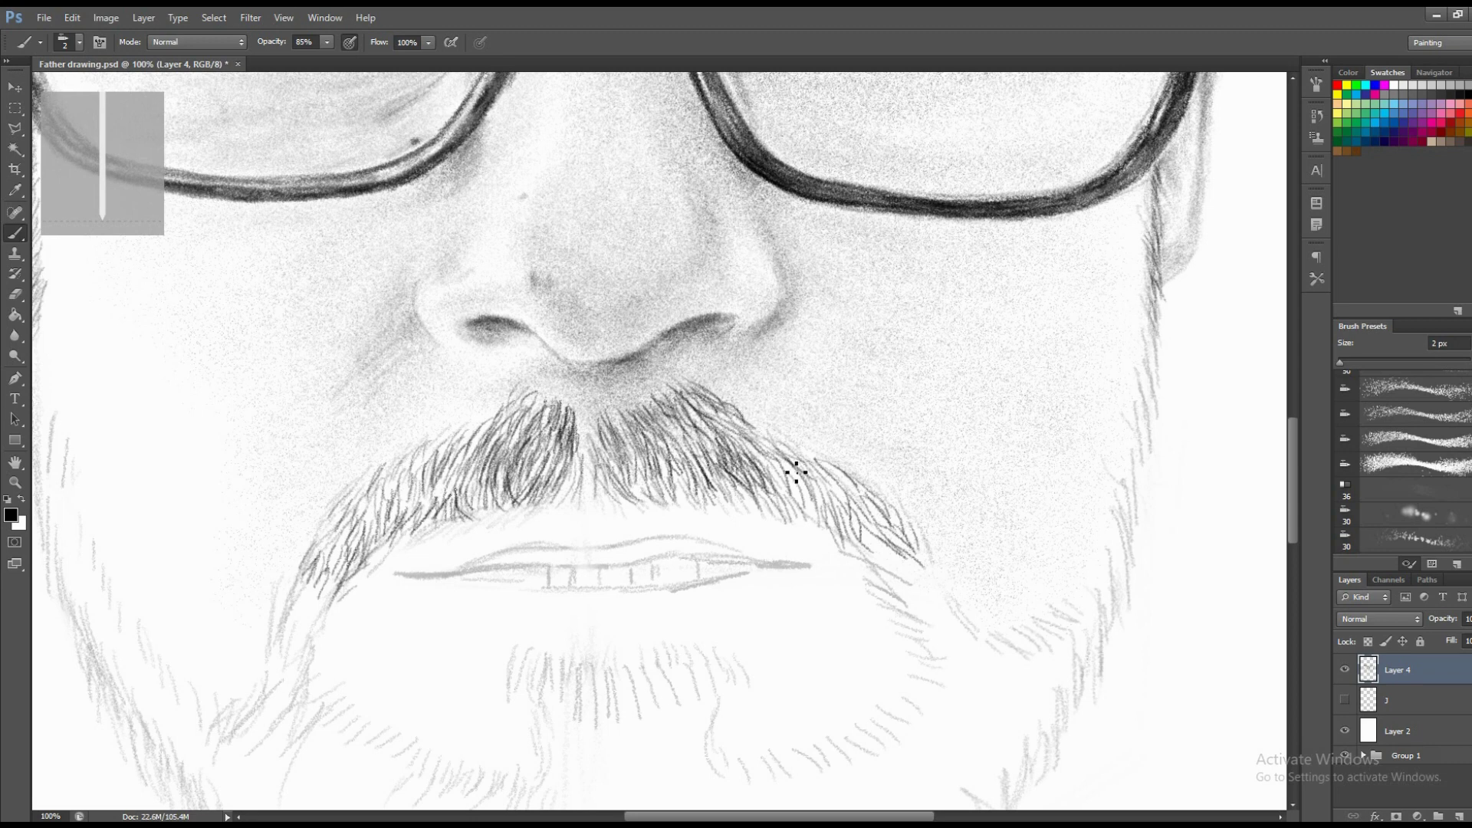
{"action": "left_click_drag", "start_coordinate": [830, 462], "coordinate": [813, 442]}
{"action": "left_click_drag", "start_coordinate": [658, 457], "coordinate": [625, 408]}
{"action": "left_click_drag", "start_coordinate": [632, 435], "coordinate": [614, 417]}
{"action": "left_click_drag", "start_coordinate": [593, 474], "coordinate": [577, 413]}
{"action": "left_click_drag", "start_coordinate": [587, 481], "coordinate": [579, 424]}
{"action": "left_click_drag", "start_coordinate": [587, 505], "coordinate": [580, 456]}
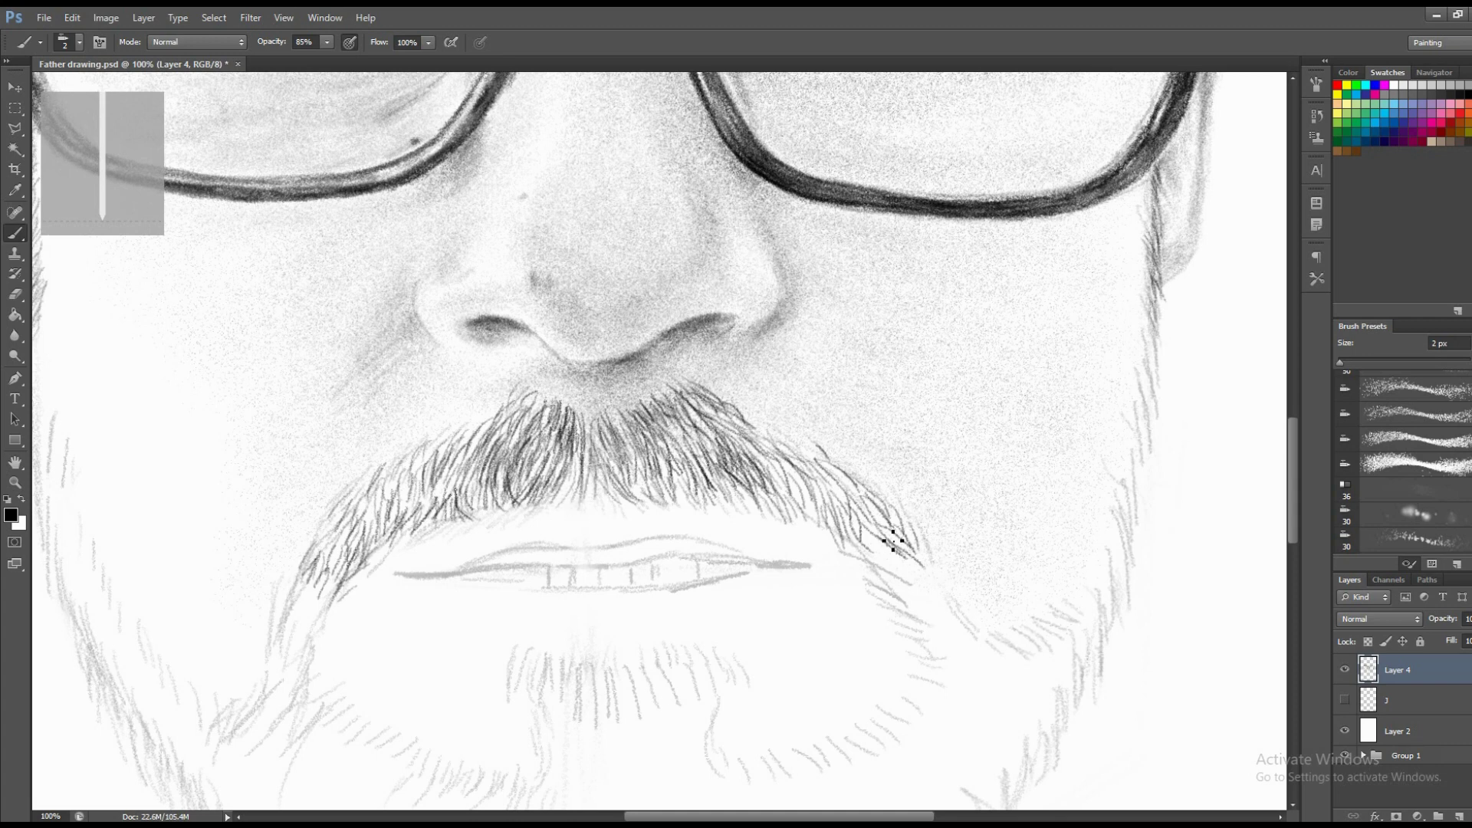
{"action": "left_click_drag", "start_coordinate": [919, 581], "coordinate": [874, 558]}
Darken and extend the upper lip line, draw a thin tooth line, and hatch below the right moustache tip.
{"action": "left_click_drag", "start_coordinate": [697, 562], "coordinate": [773, 564]}
{"action": "left_click_drag", "start_coordinate": [549, 567], "coordinate": [549, 587]}
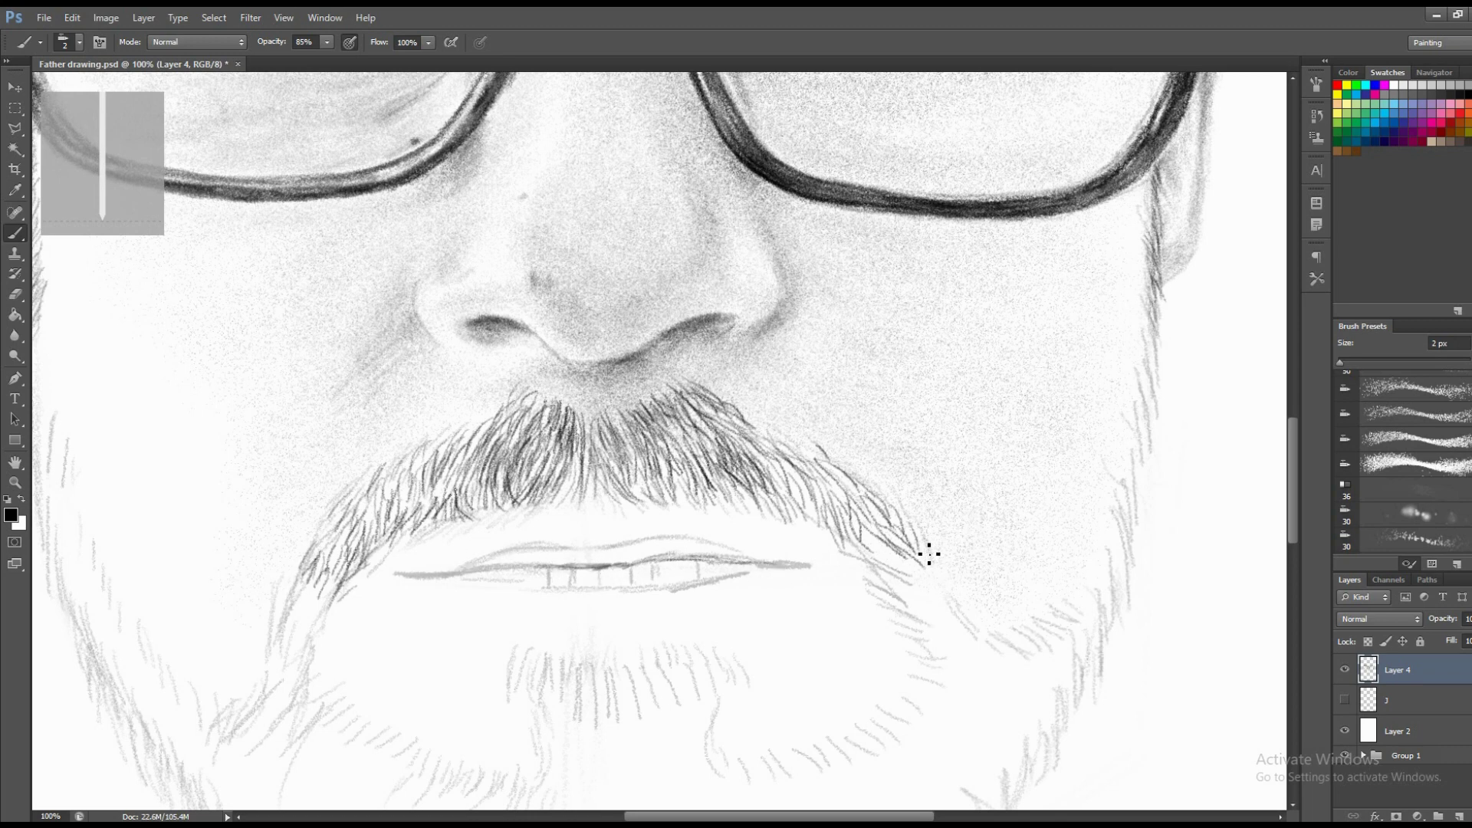
{"action": "left_click_drag", "start_coordinate": [909, 584], "coordinate": [919, 617]}
{"action": "mouse_move", "coordinate": [853, 490]}
{"action": "left_mouse_down"}
{"action": "mouse_move", "coordinate": [868, 514]}
{"action": "mouse_move", "coordinate": [847, 491]}
{"action": "mouse_move", "coordinate": [844, 520]}
{"action": "left_mouse_up"}
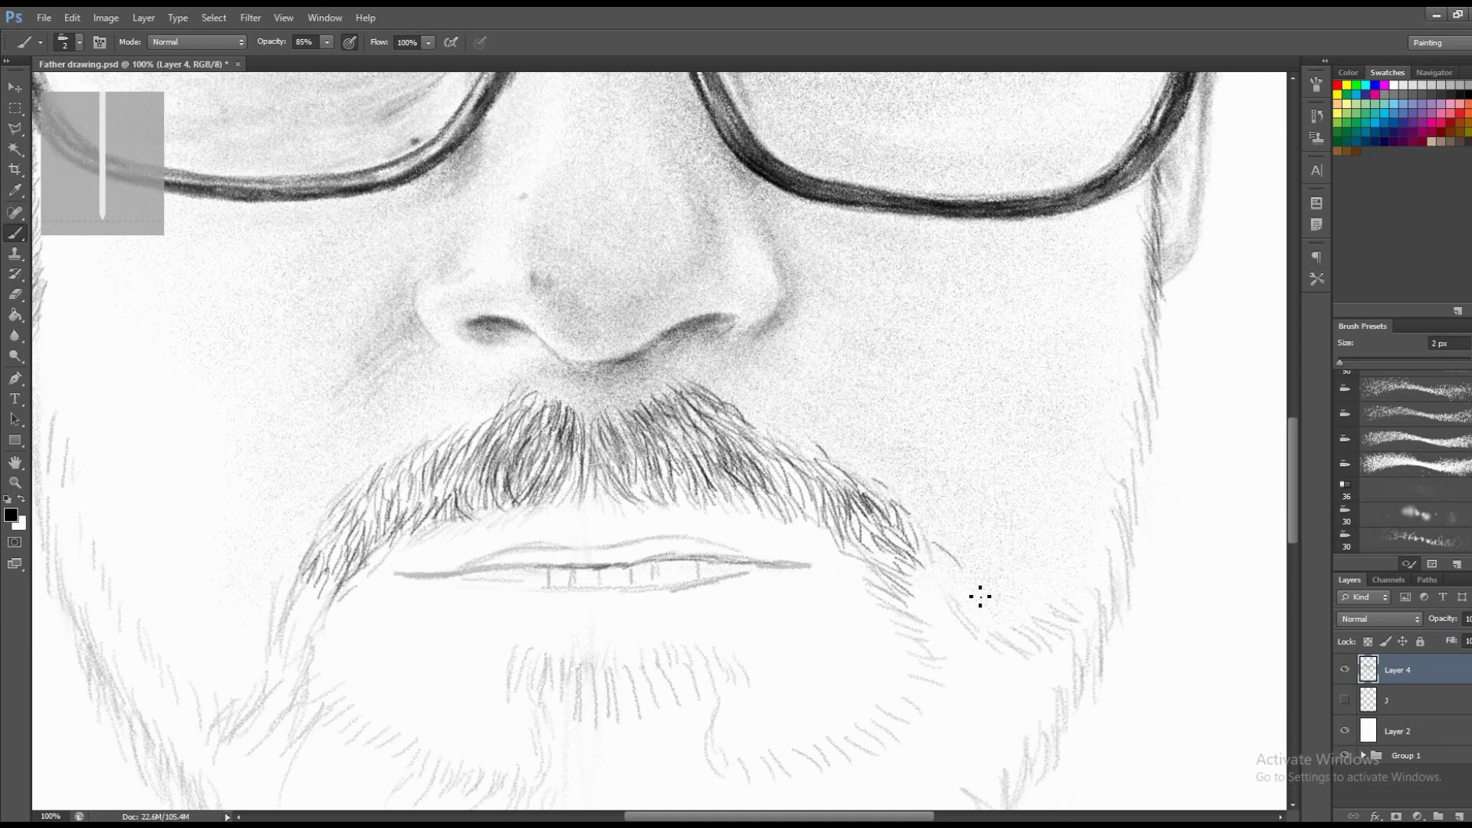
{"action": "left_click_drag", "start_coordinate": [904, 565], "coordinate": [945, 632]}
{"action": "mouse_move", "coordinate": [874, 558]}
{"action": "left_mouse_down"}
{"action": "mouse_move", "coordinate": [923, 587]}
{"action": "mouse_move", "coordinate": [920, 606]}
{"action": "left_mouse_up"}
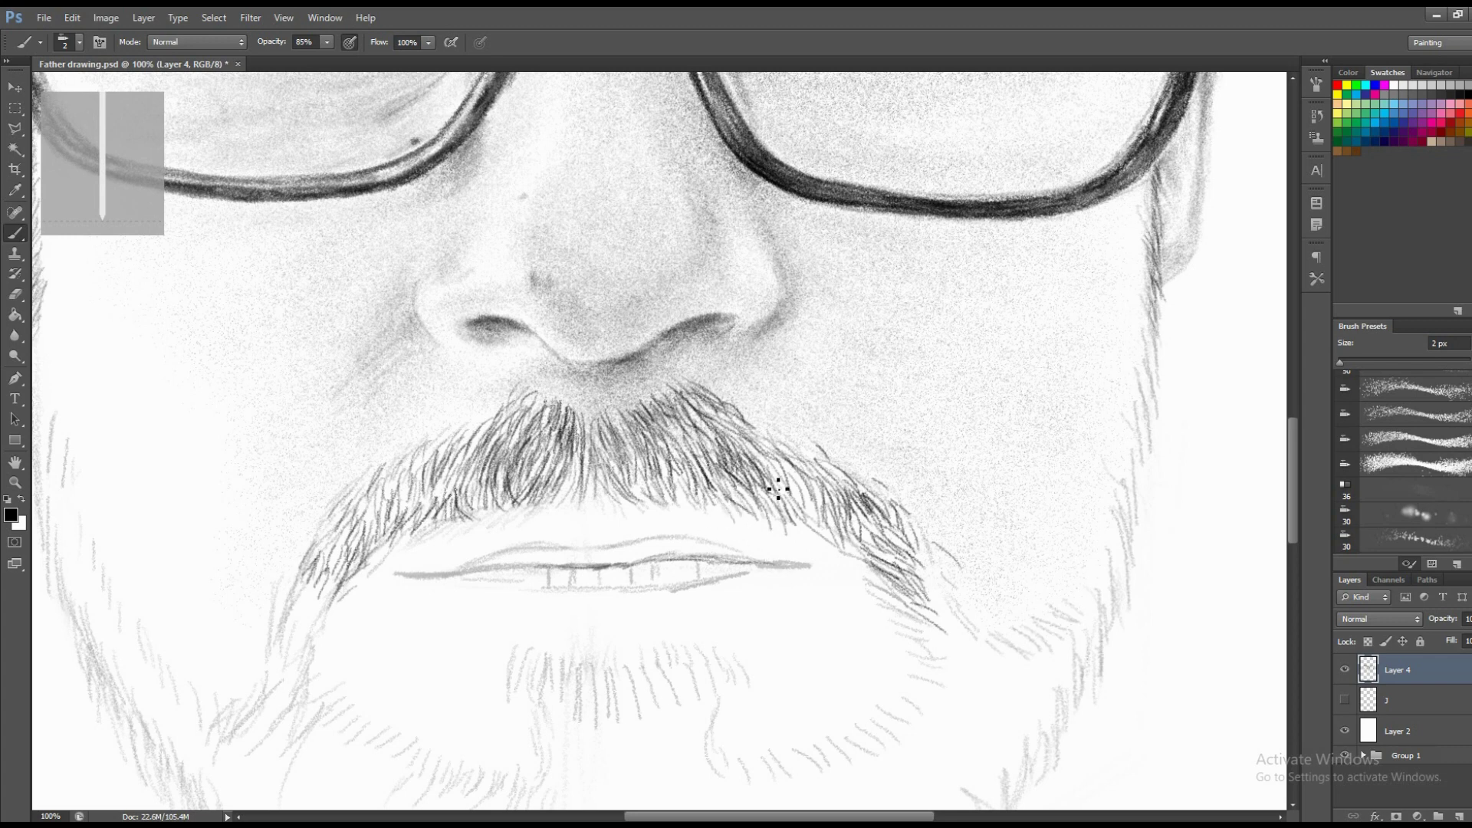
{"action": "left_click_drag", "start_coordinate": [786, 566], "coordinate": [731, 560]}
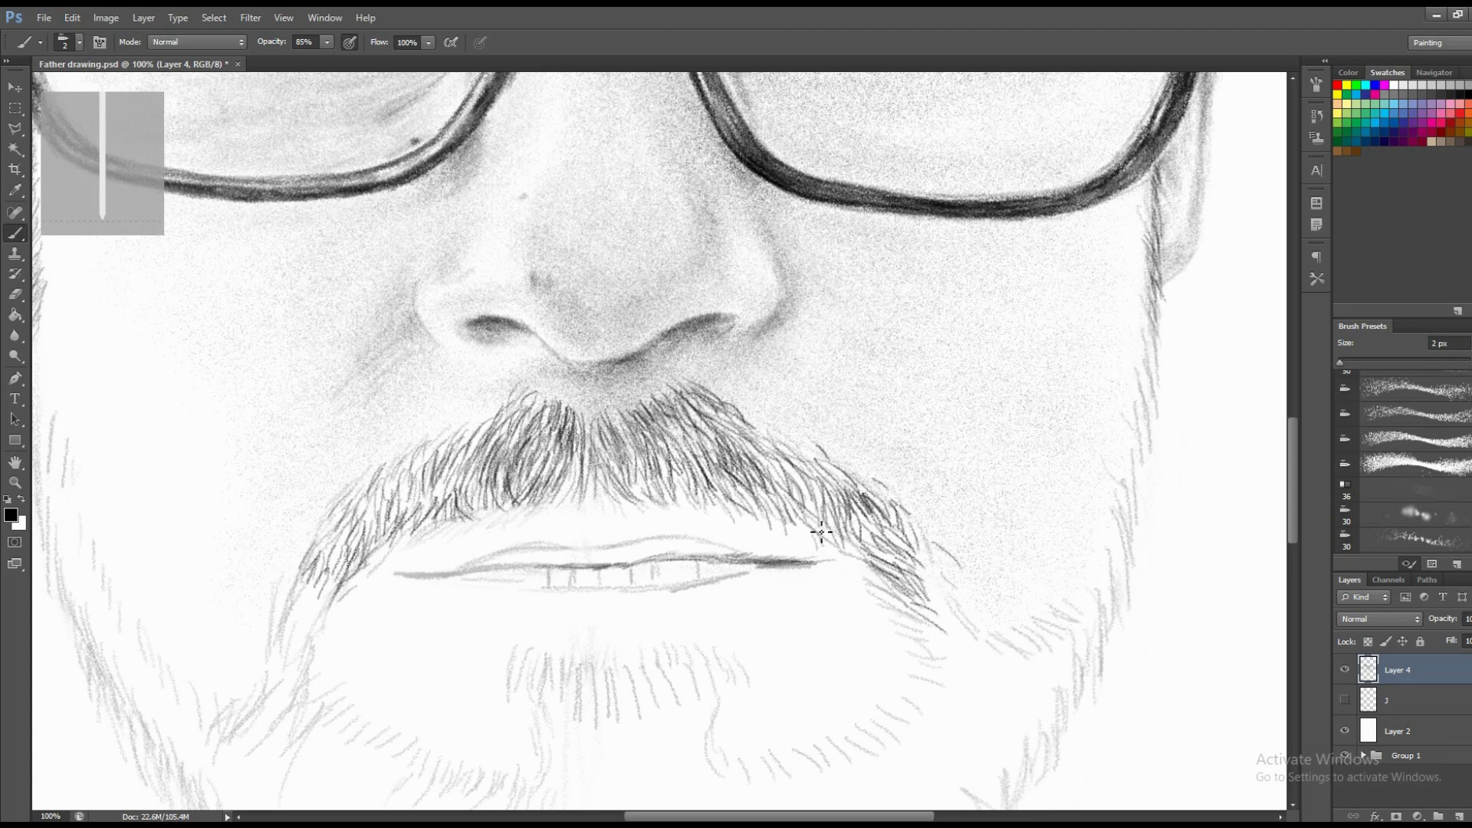
{"action": "key", "text": "z"}
{"action": "left_click_drag", "start_coordinate": [910, 614], "coordinate": [812, 532]}
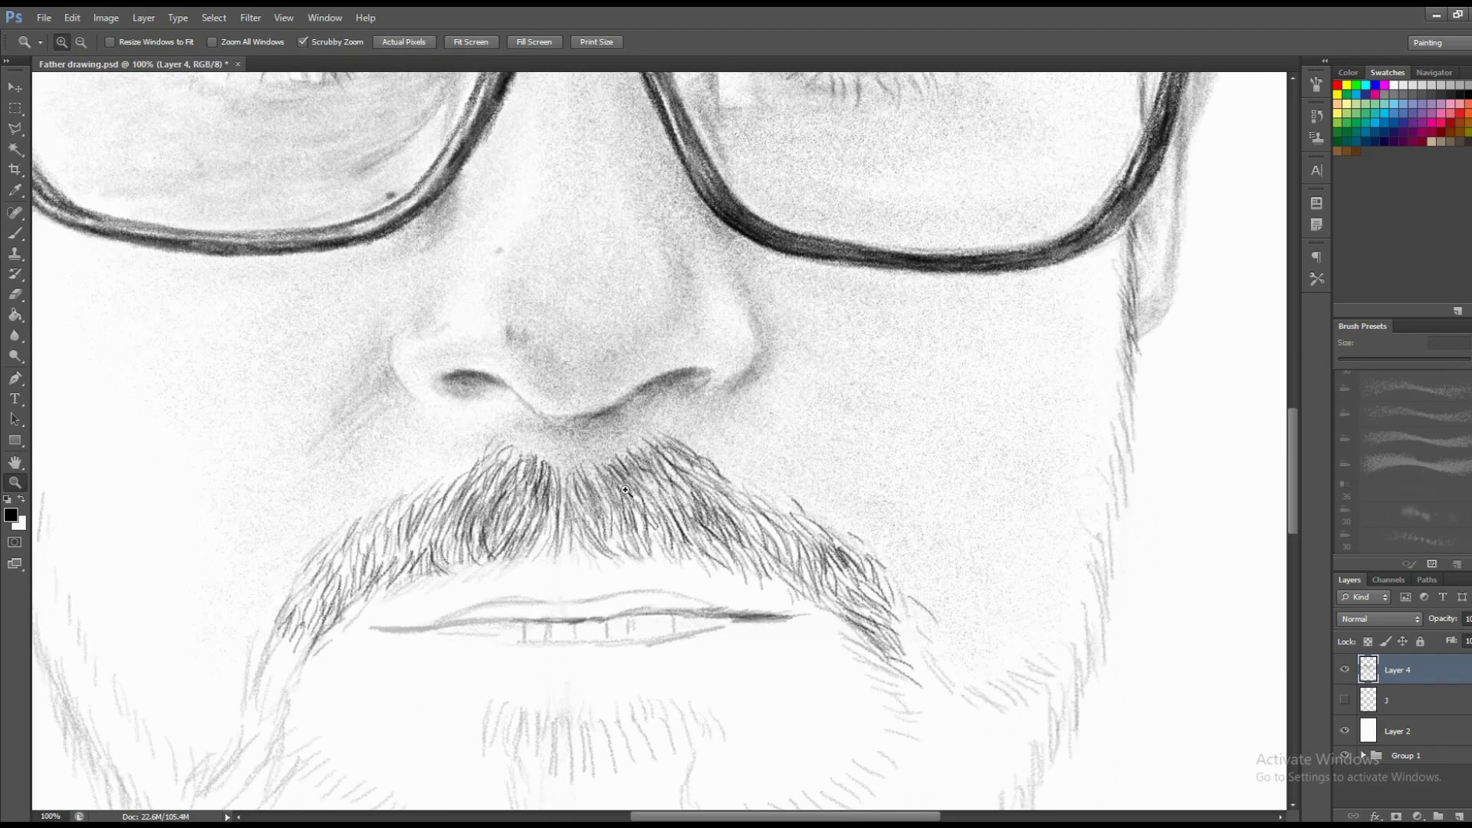
Zoom in on the moustache and set the brush size to 3 px.
{"action": "left_click_drag", "start_coordinate": [697, 504], "coordinate": [657, 517]}
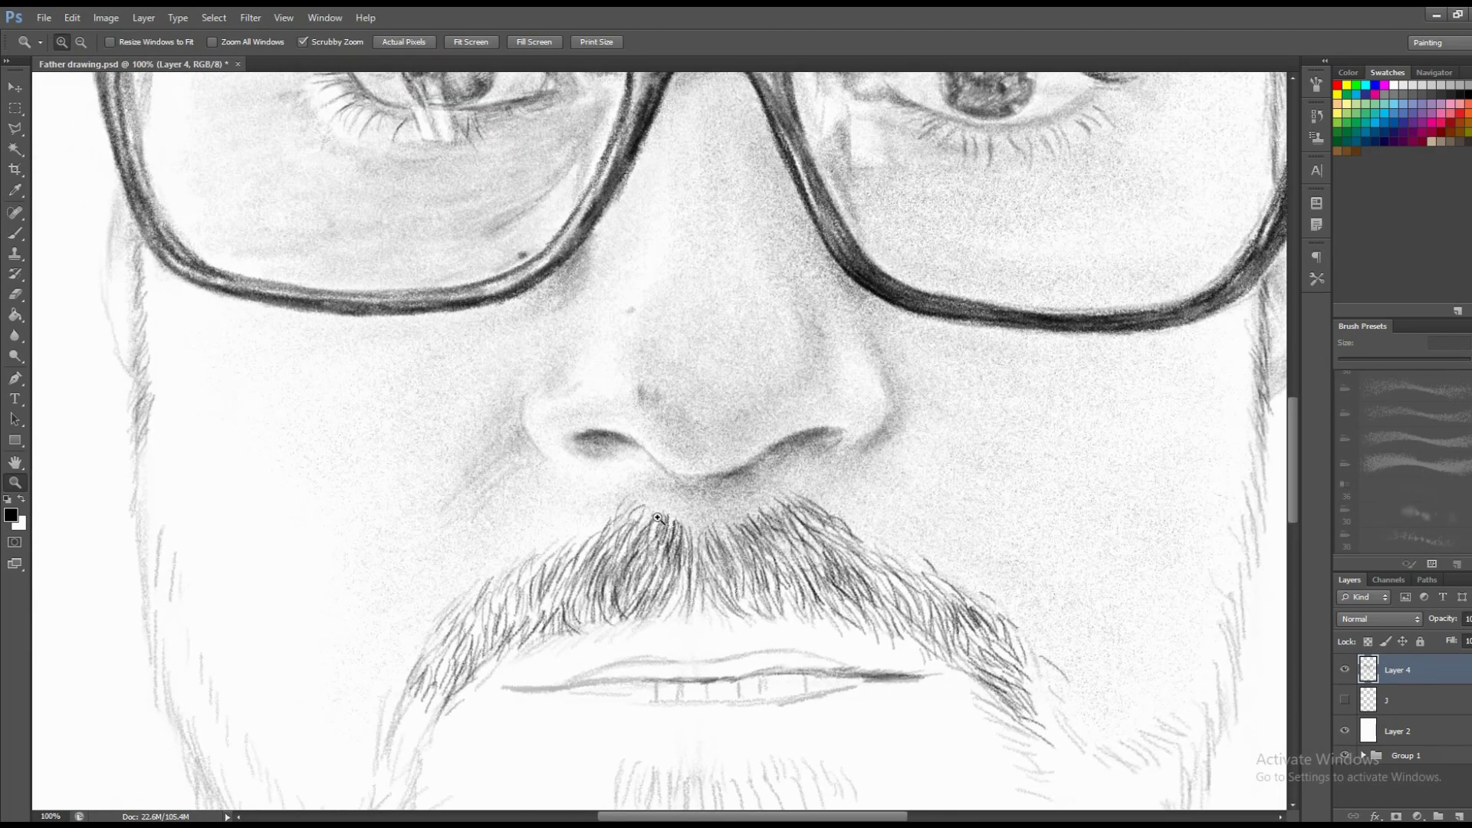
{"action": "key", "text": "b"}
{"action": "right_click", "coordinate": [731, 482]}
{"action": "double_click", "coordinate": [865, 500]}
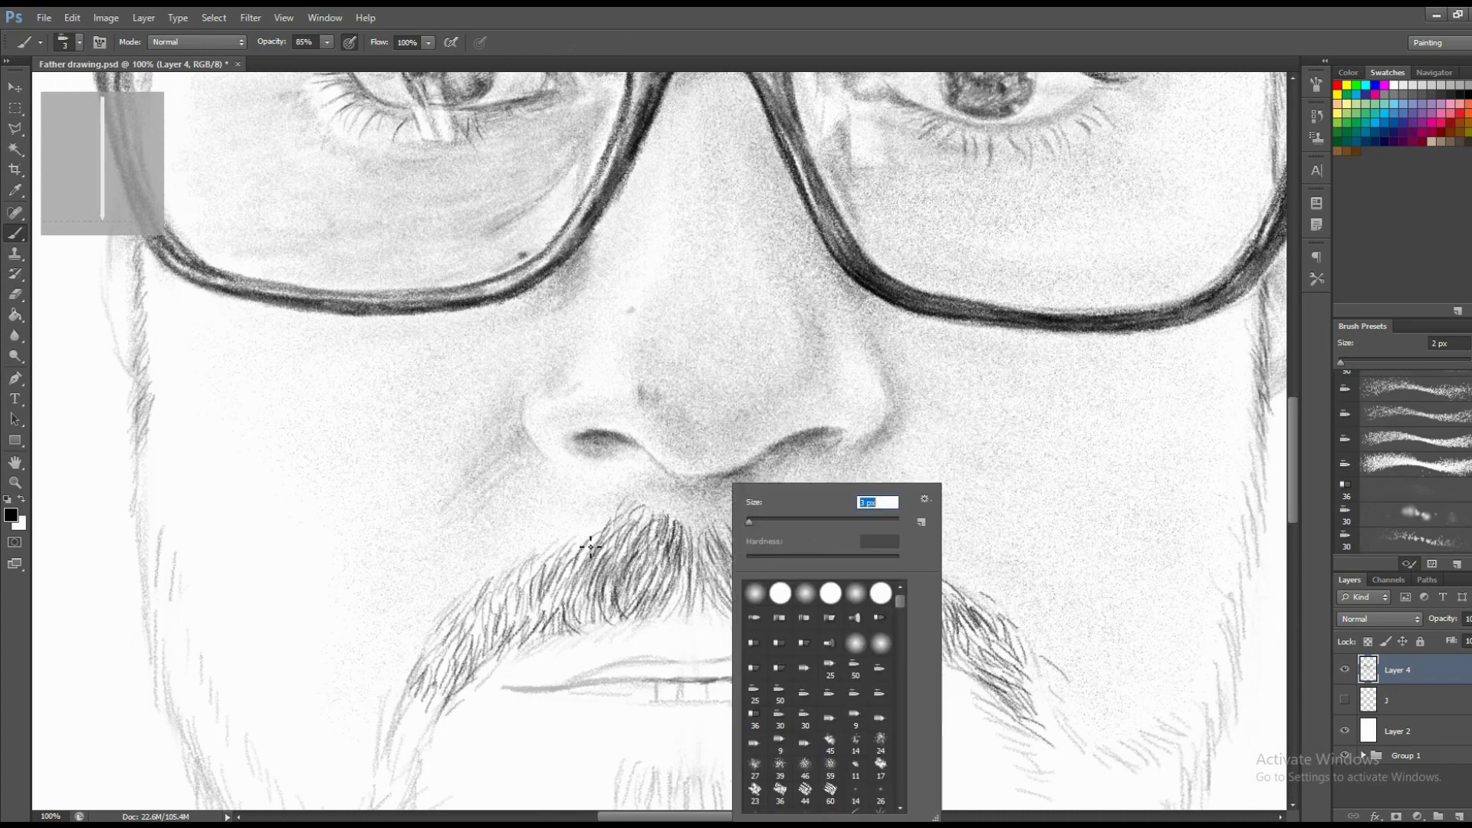
{"action": "key", "text": "Return"}
Paint darker 3 px hair strokes across the moustache's left side, centre, right-centre and top edge.
{"action": "mouse_move", "coordinate": [602, 549]}
{"action": "left_mouse_down"}
{"action": "mouse_move", "coordinate": [581, 613]}
{"action": "mouse_move", "coordinate": [541, 628]}
{"action": "mouse_move", "coordinate": [589, 640]}
{"action": "mouse_move", "coordinate": [569, 654]}
{"action": "left_mouse_up"}
{"action": "mouse_move", "coordinate": [621, 609]}
{"action": "left_mouse_down"}
{"action": "mouse_move", "coordinate": [610, 654]}
{"action": "mouse_move", "coordinate": [690, 601]}
{"action": "mouse_move", "coordinate": [661, 618]}
{"action": "left_mouse_up"}
{"action": "left_click_drag", "start_coordinate": [680, 567], "coordinate": [656, 619]}
{"action": "left_click_drag", "start_coordinate": [748, 541], "coordinate": [724, 589]}
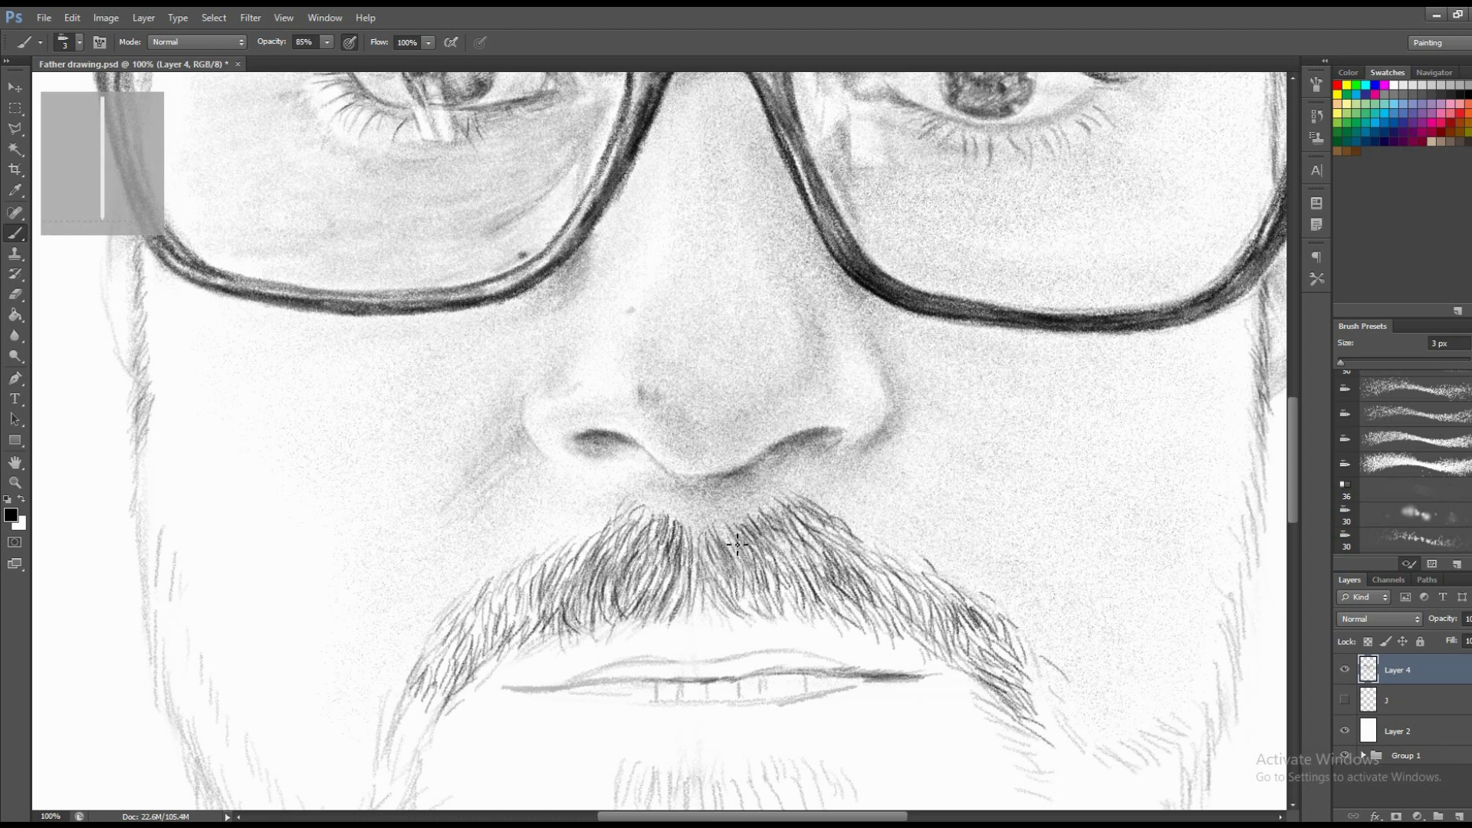
{"action": "mouse_move", "coordinate": [778, 518]}
{"action": "left_mouse_down"}
{"action": "mouse_move", "coordinate": [736, 564]}
{"action": "mouse_move", "coordinate": [748, 556]}
{"action": "left_mouse_up"}
{"action": "mouse_move", "coordinate": [801, 507]}
{"action": "left_mouse_down"}
{"action": "mouse_move", "coordinate": [763, 573]}
{"action": "mouse_move", "coordinate": [786, 564]}
{"action": "left_mouse_up"}
{"action": "left_click_drag", "start_coordinate": [798, 484], "coordinate": [772, 522]}
{"action": "left_click_drag", "start_coordinate": [635, 498], "coordinate": [622, 521]}
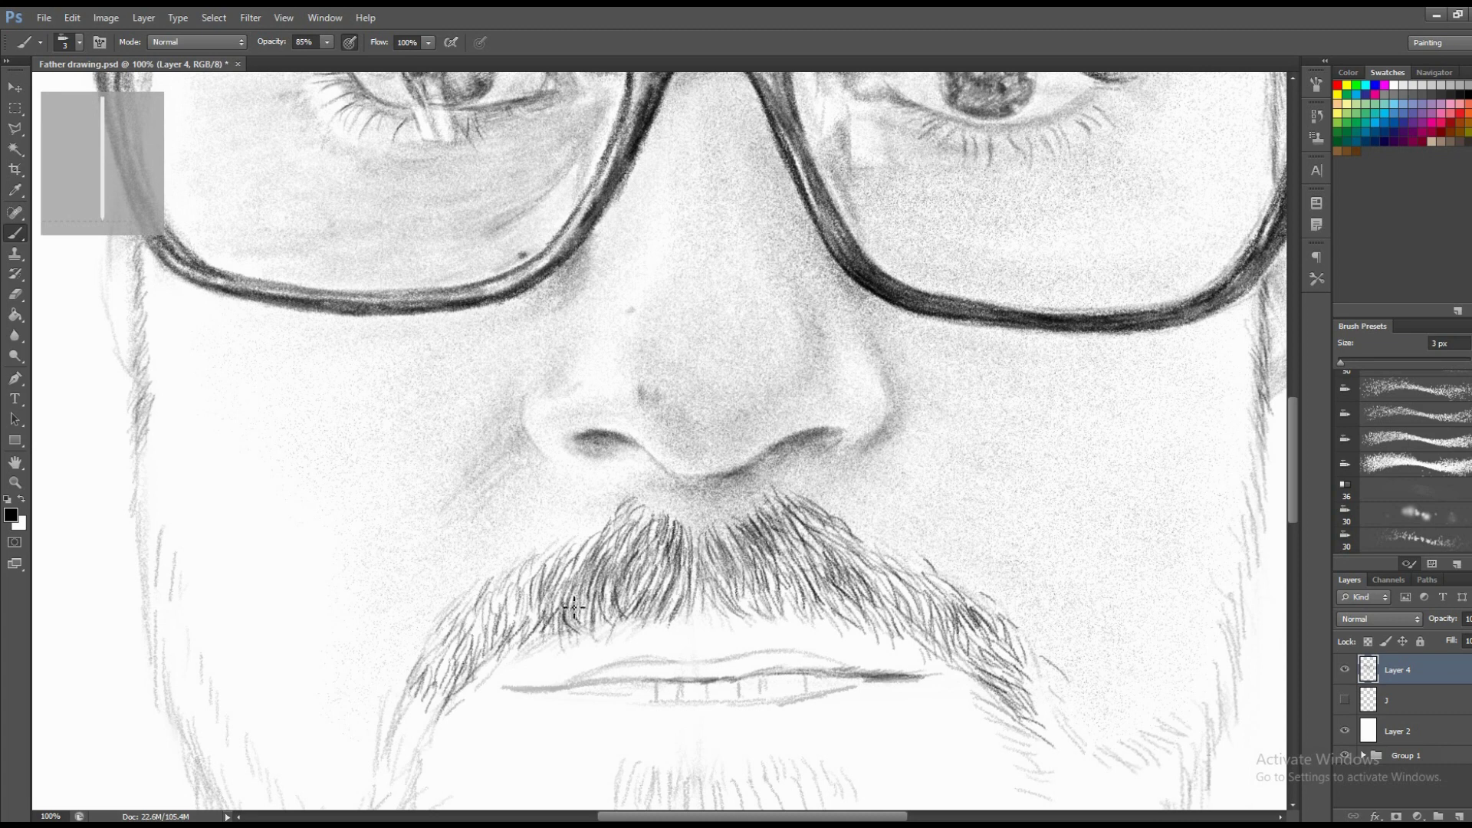
{"action": "left_click_drag", "start_coordinate": [537, 586], "coordinate": [508, 650]}
Add beard strokes below the moustache's left edge and darken the lip line across its full width.
{"action": "left_click_drag", "start_coordinate": [428, 696], "coordinate": [410, 743]}
{"action": "left_click_drag", "start_coordinate": [434, 701], "coordinate": [404, 760]}
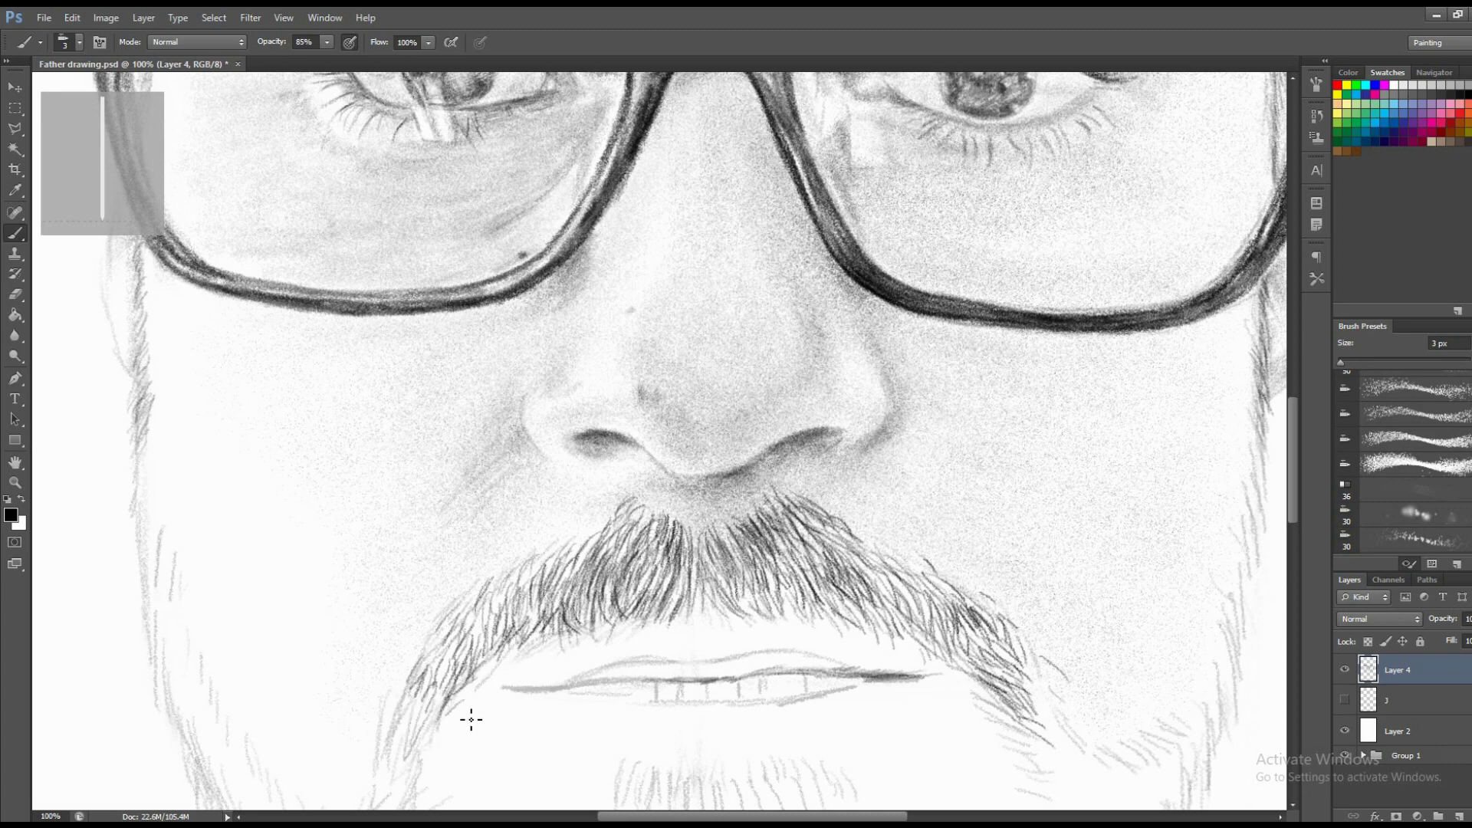
{"action": "left_click_drag", "start_coordinate": [963, 655], "coordinate": [1028, 722]}
{"action": "mouse_move", "coordinate": [717, 681]}
{"action": "left_mouse_down"}
{"action": "mouse_move", "coordinate": [457, 709]}
{"action": "mouse_move", "coordinate": [441, 747]}
{"action": "mouse_move", "coordinate": [422, 742]}
{"action": "left_mouse_up"}
{"action": "left_click_drag", "start_coordinate": [421, 706], "coordinate": [412, 753]}
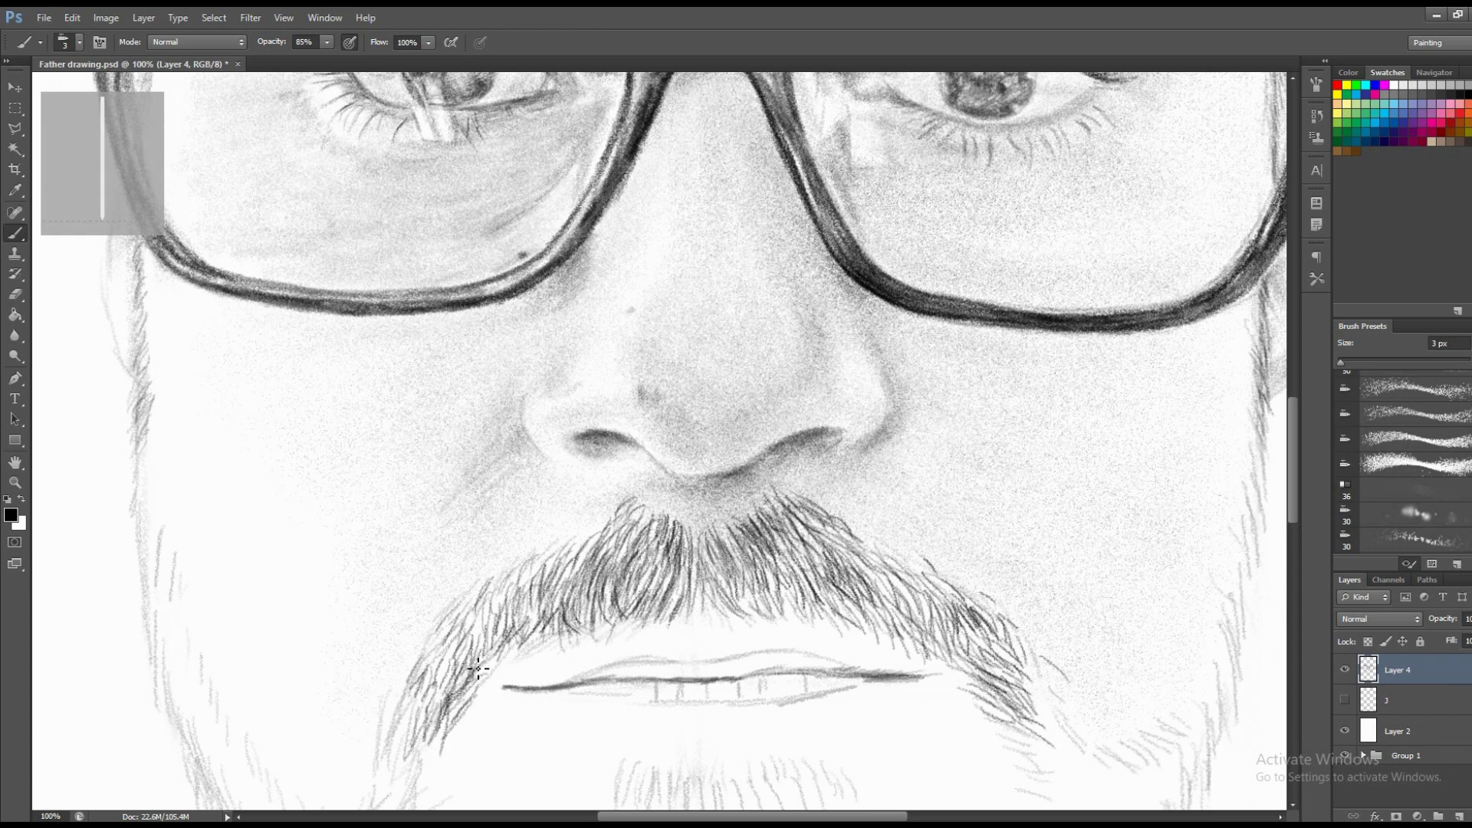
{"action": "left_click_drag", "start_coordinate": [510, 690], "coordinate": [498, 687]}
{"action": "mouse_move", "coordinate": [594, 679]}
{"action": "left_mouse_down"}
{"action": "mouse_move", "coordinate": [700, 690]}
{"action": "mouse_move", "coordinate": [691, 675]}
{"action": "mouse_move", "coordinate": [717, 696]}
{"action": "mouse_move", "coordinate": [856, 682]}
{"action": "left_mouse_up"}
Softly shade the upper lip with an 11 px brush.
{"action": "right_click", "coordinate": [857, 681]}
{"action": "left_click_drag", "start_coordinate": [774, 526], "coordinate": [786, 526]}
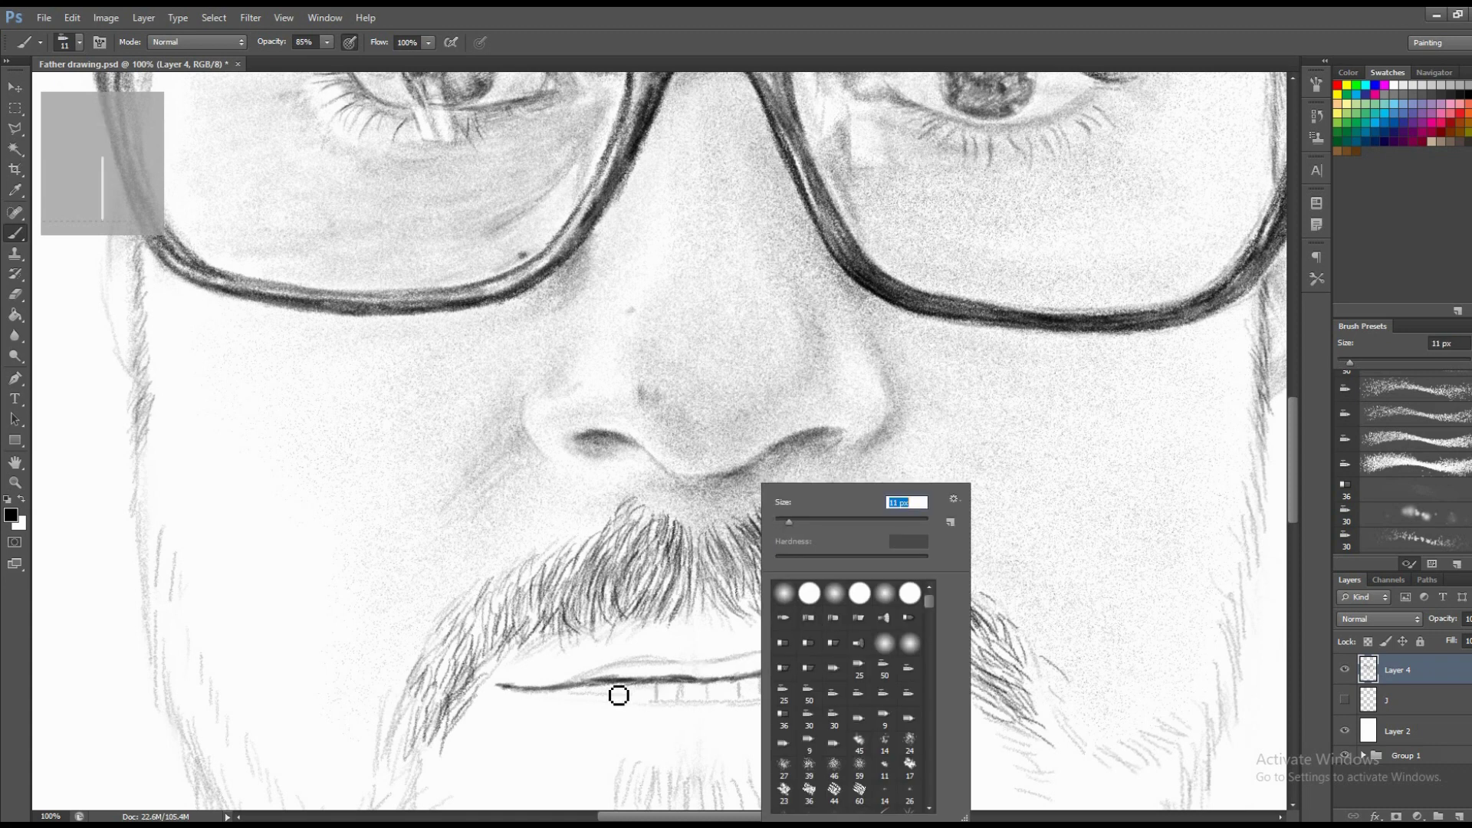
{"action": "key", "text": "Return"}
{"action": "mouse_move", "coordinate": [620, 688]}
{"action": "left_mouse_down"}
{"action": "mouse_move", "coordinate": [668, 681]}
{"action": "mouse_move", "coordinate": [608, 683]}
{"action": "mouse_move", "coordinate": [854, 677]}
{"action": "mouse_move", "coordinate": [710, 687]}
{"action": "mouse_move", "coordinate": [792, 667]}
{"action": "mouse_move", "coordinate": [641, 670]}
{"action": "mouse_move", "coordinate": [770, 662]}
{"action": "mouse_move", "coordinate": [881, 677]}
{"action": "mouse_move", "coordinate": [760, 680]}
{"action": "mouse_move", "coordinate": [739, 703]}
{"action": "mouse_move", "coordinate": [654, 680]}
{"action": "mouse_move", "coordinate": [779, 667]}
{"action": "left_mouse_up"}
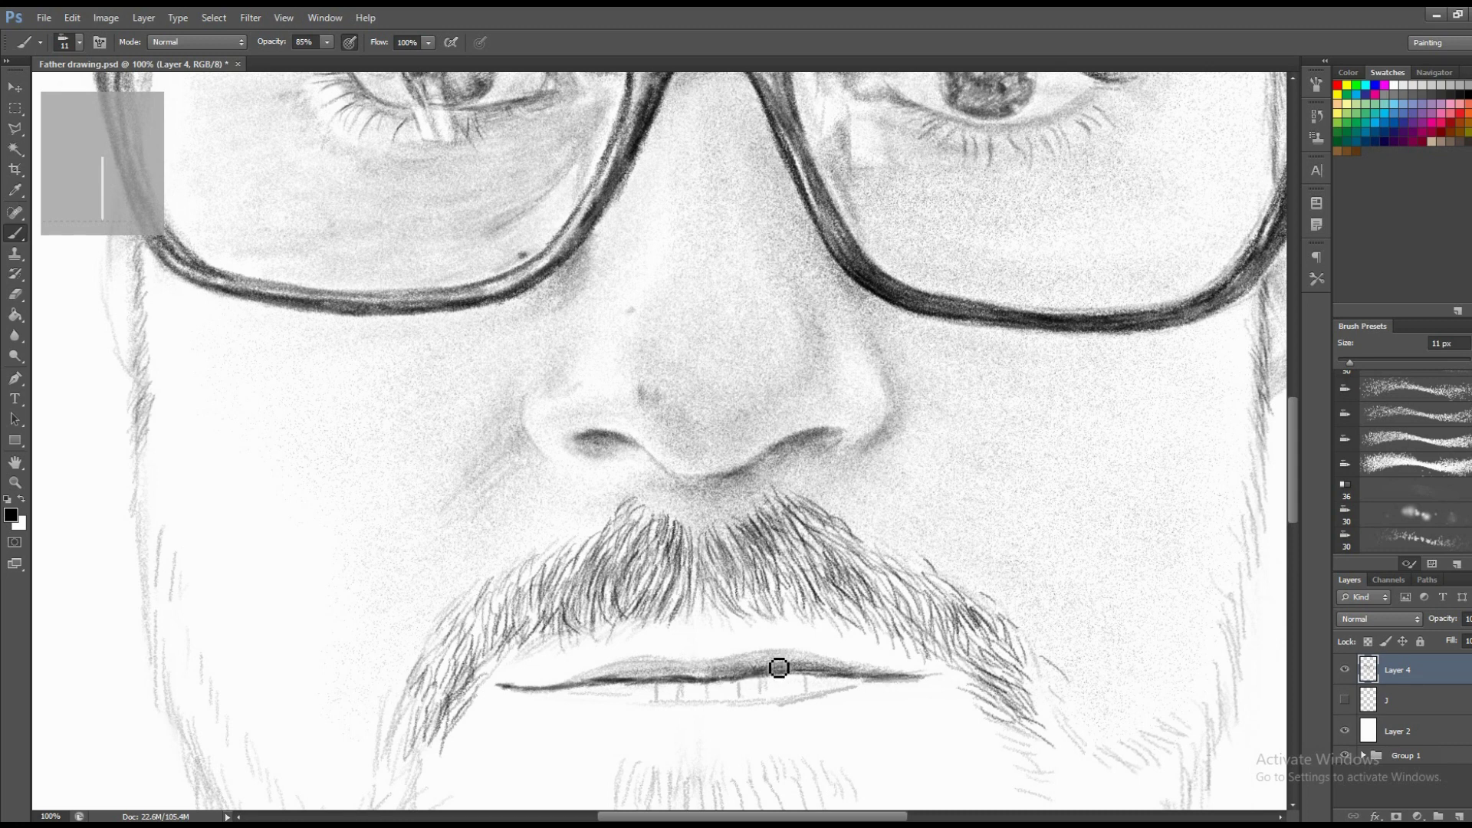
Add faint hair strokes along the moustache's lower edge with a 6 px brush.
{"action": "right_click", "coordinate": [730, 627]}
{"action": "left_click_drag", "start_coordinate": [753, 523], "coordinate": [743, 522]}
{"action": "key", "text": "Return"}
{"action": "mouse_move", "coordinate": [690, 641]}
{"action": "left_mouse_down"}
{"action": "mouse_move", "coordinate": [669, 625]}
{"action": "mouse_move", "coordinate": [668, 597]}
{"action": "left_mouse_up"}
{"action": "left_click_drag", "start_coordinate": [637, 654], "coordinate": [595, 621]}
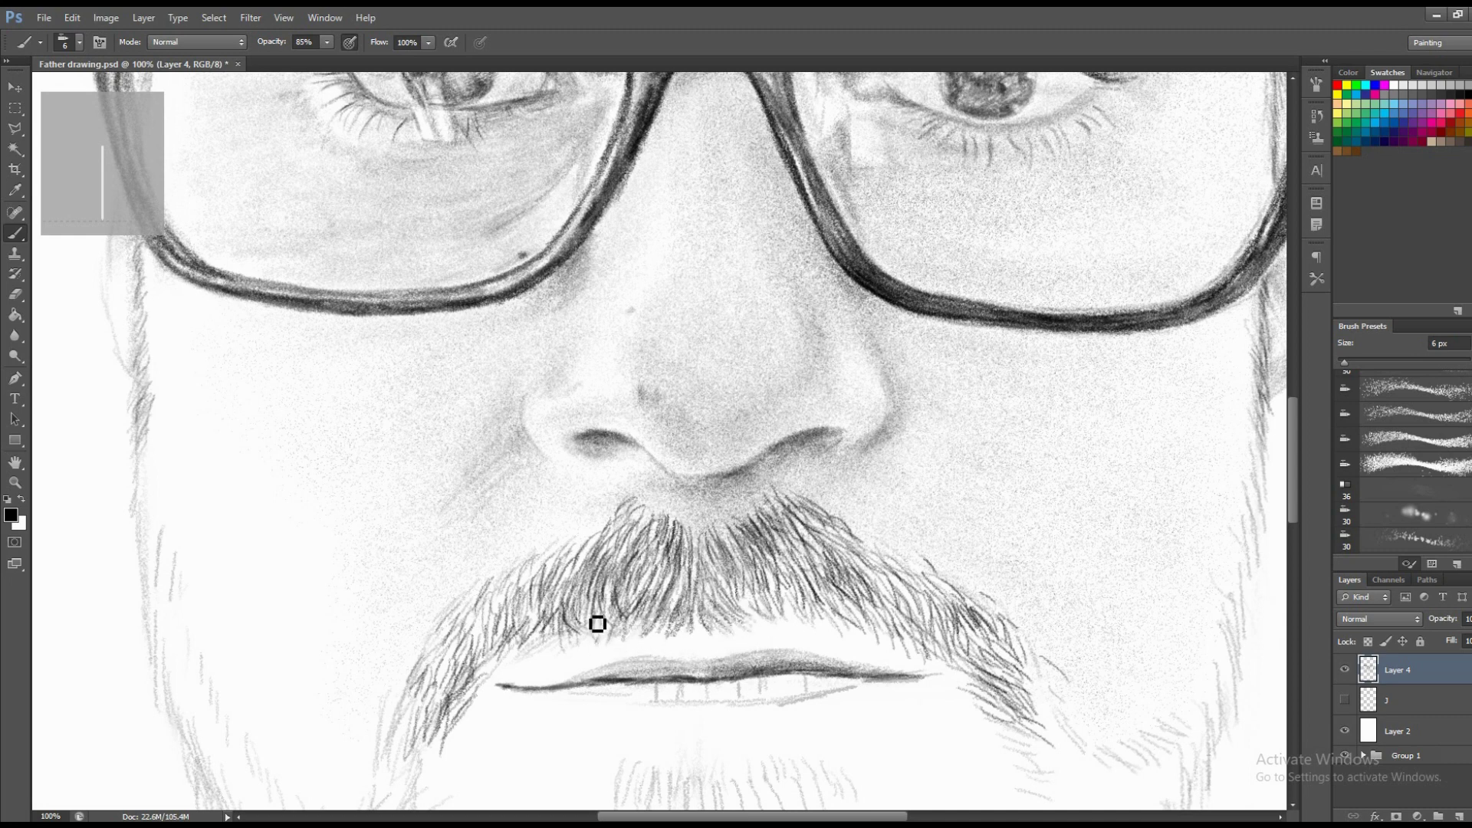
{"action": "left_click_drag", "start_coordinate": [752, 608], "coordinate": [820, 616]}
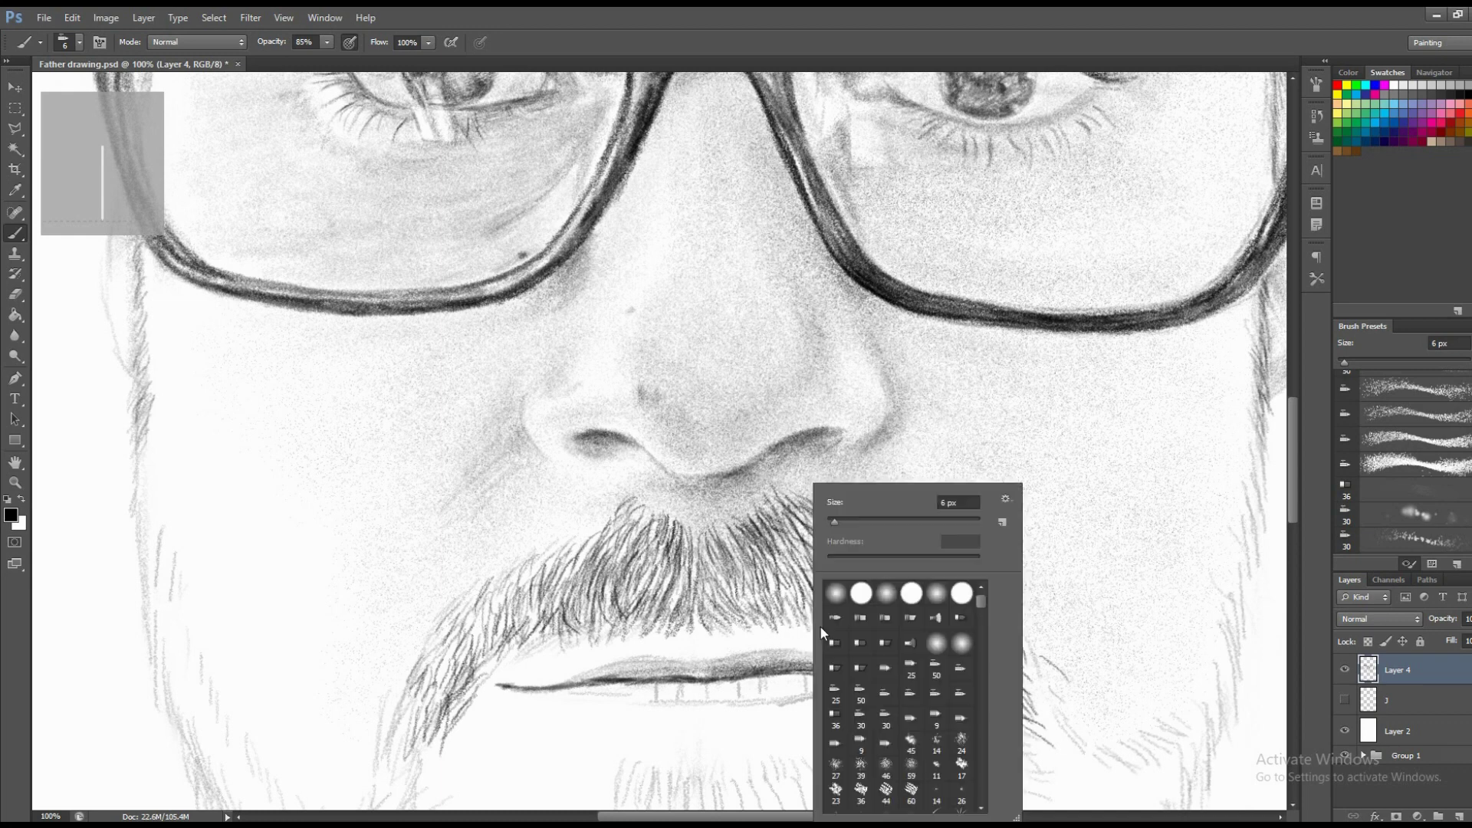
With a 26 px brush, darken the right lip line, shade the left lip corner and beside the nose.
{"action": "right_click", "coordinate": [817, 626]}
{"action": "key", "text": "Return"}
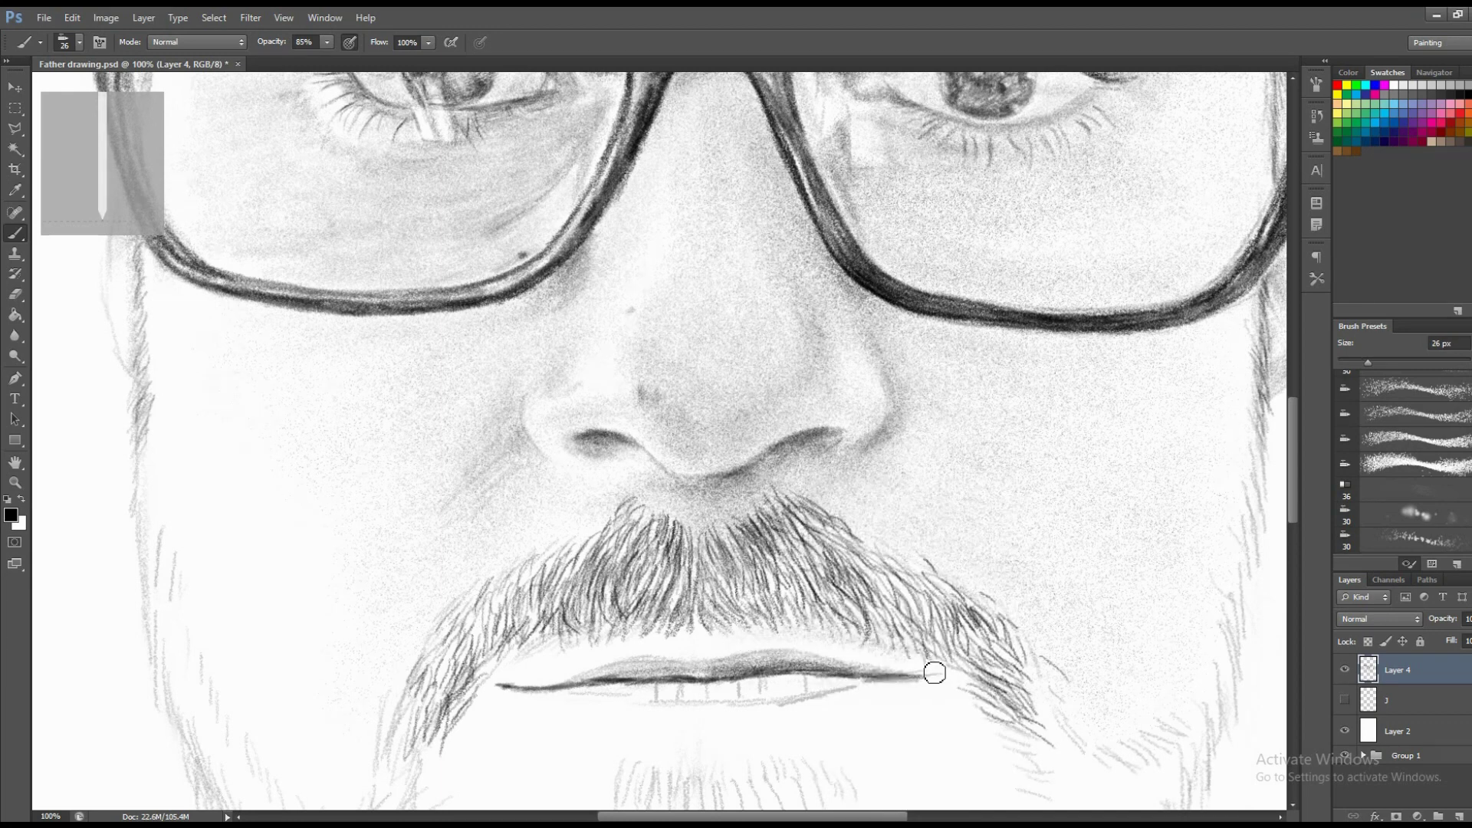
{"action": "left_click_drag", "start_coordinate": [832, 681], "coordinate": [729, 680]}
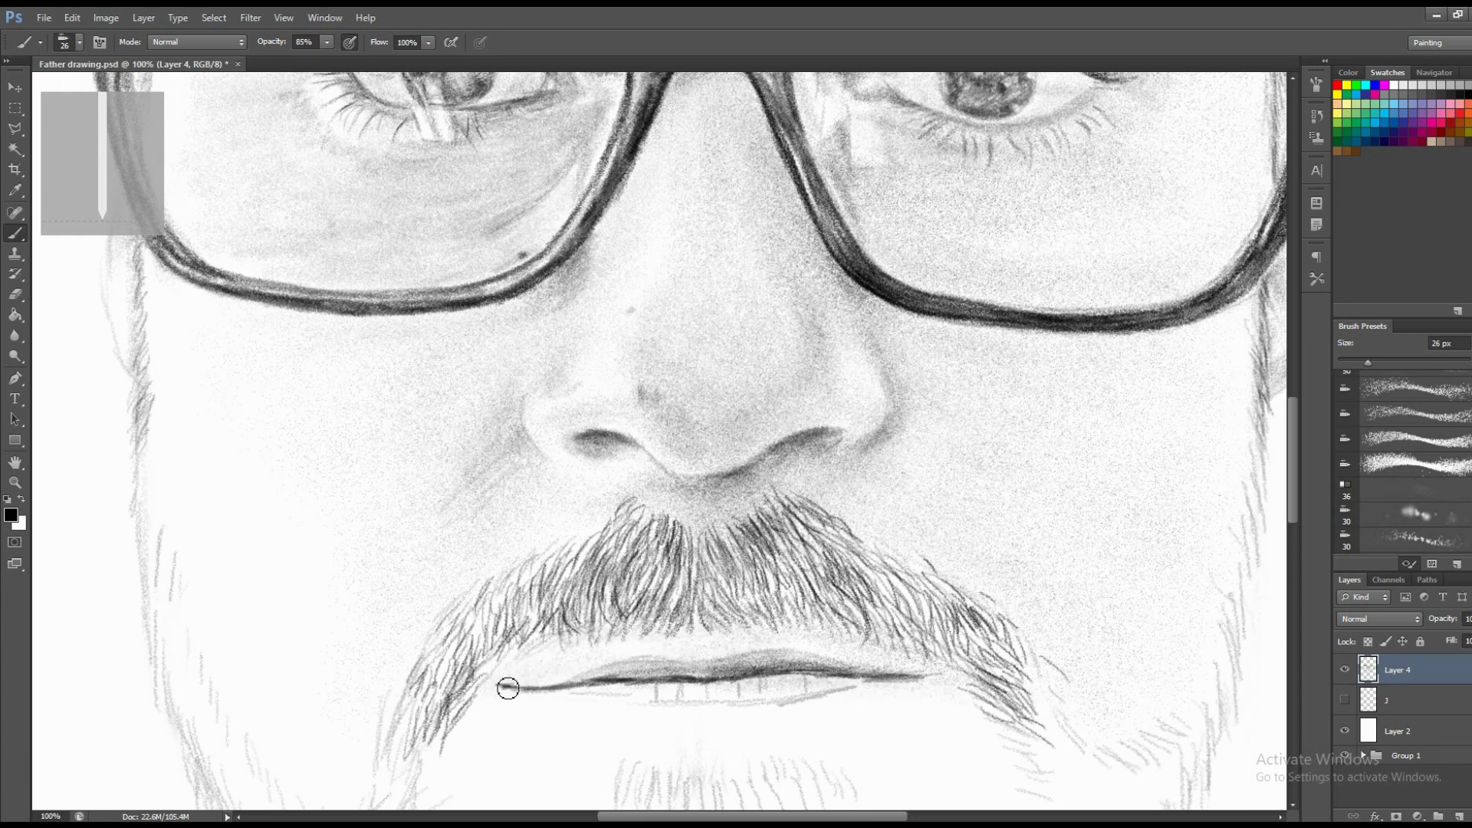
{"action": "mouse_move", "coordinate": [510, 688]}
{"action": "left_mouse_down"}
{"action": "mouse_move", "coordinate": [510, 664]}
{"action": "mouse_move", "coordinate": [554, 684]}
{"action": "left_mouse_up"}
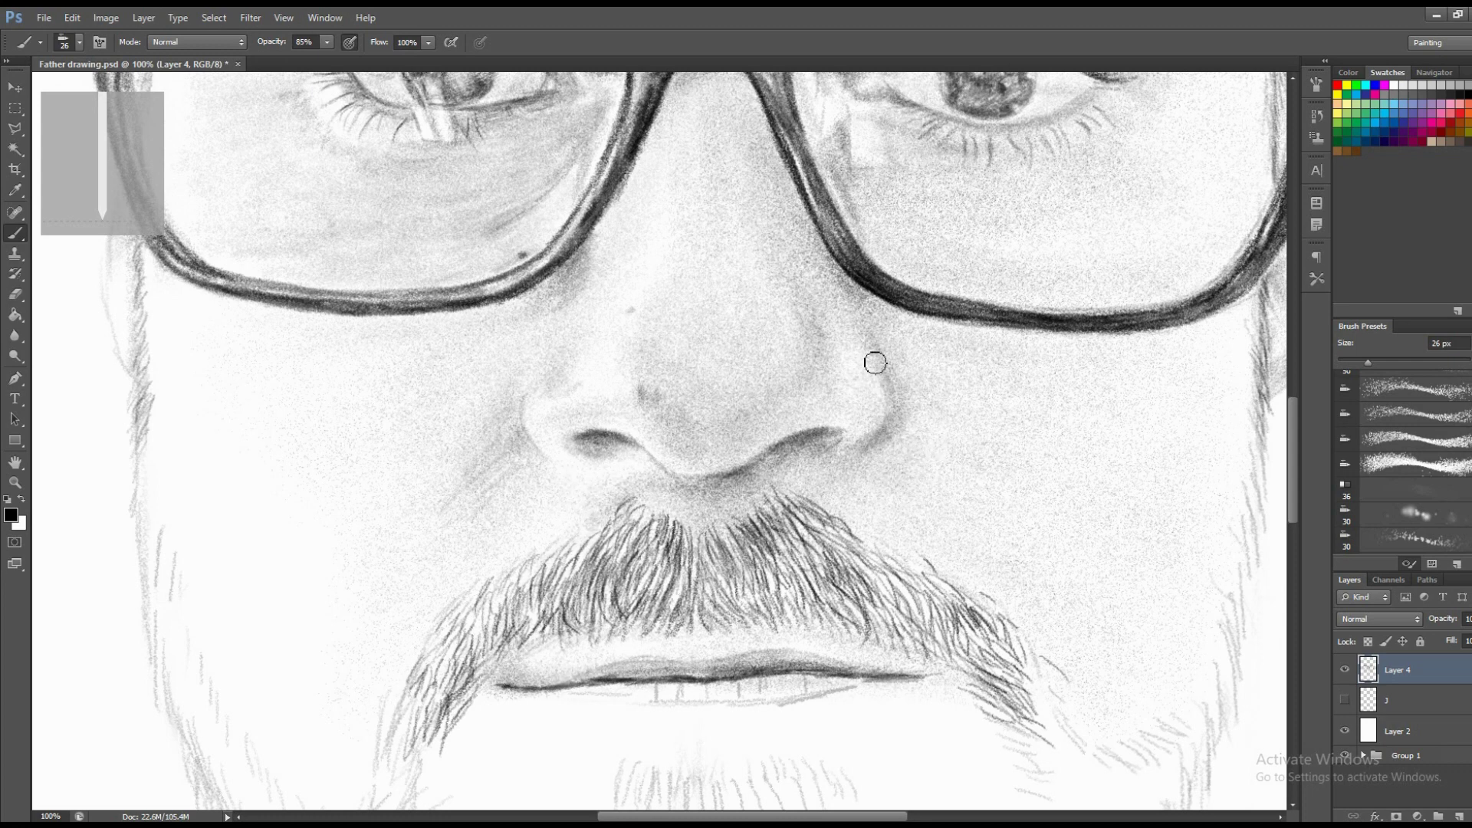
{"action": "left_click_drag", "start_coordinate": [823, 314], "coordinate": [848, 326]}
Zoom closely on the lips and shade the upper lip and lip line with a 15 px brush.
{"action": "key", "text": "z"}
{"action": "key", "text": "ctrl+minus"}
{"action": "key", "text": "ctrl+minus"}
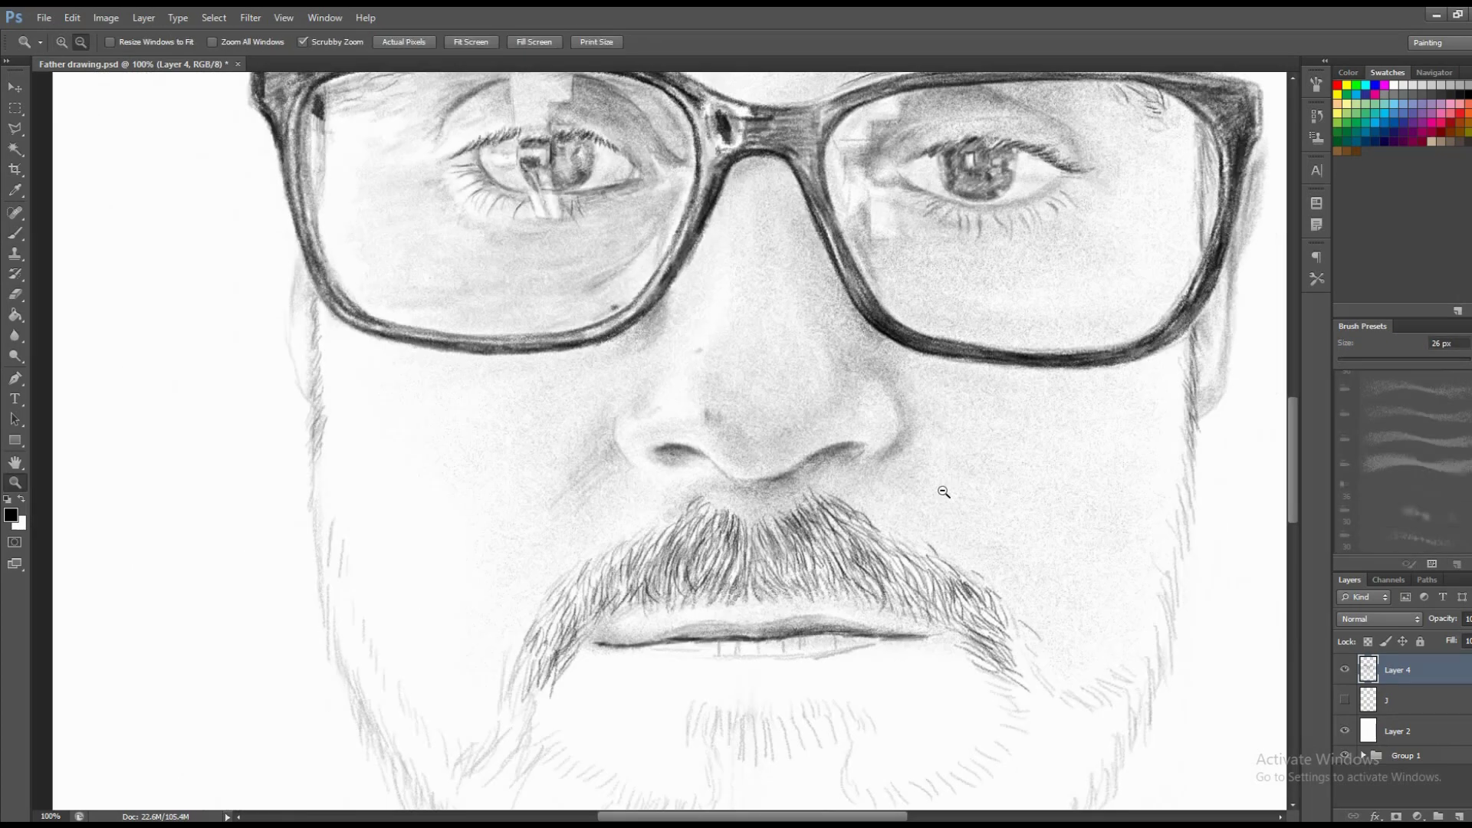
{"action": "key", "text": "ctrl+minus"}
{"action": "left_click", "coordinate": [898, 577]}
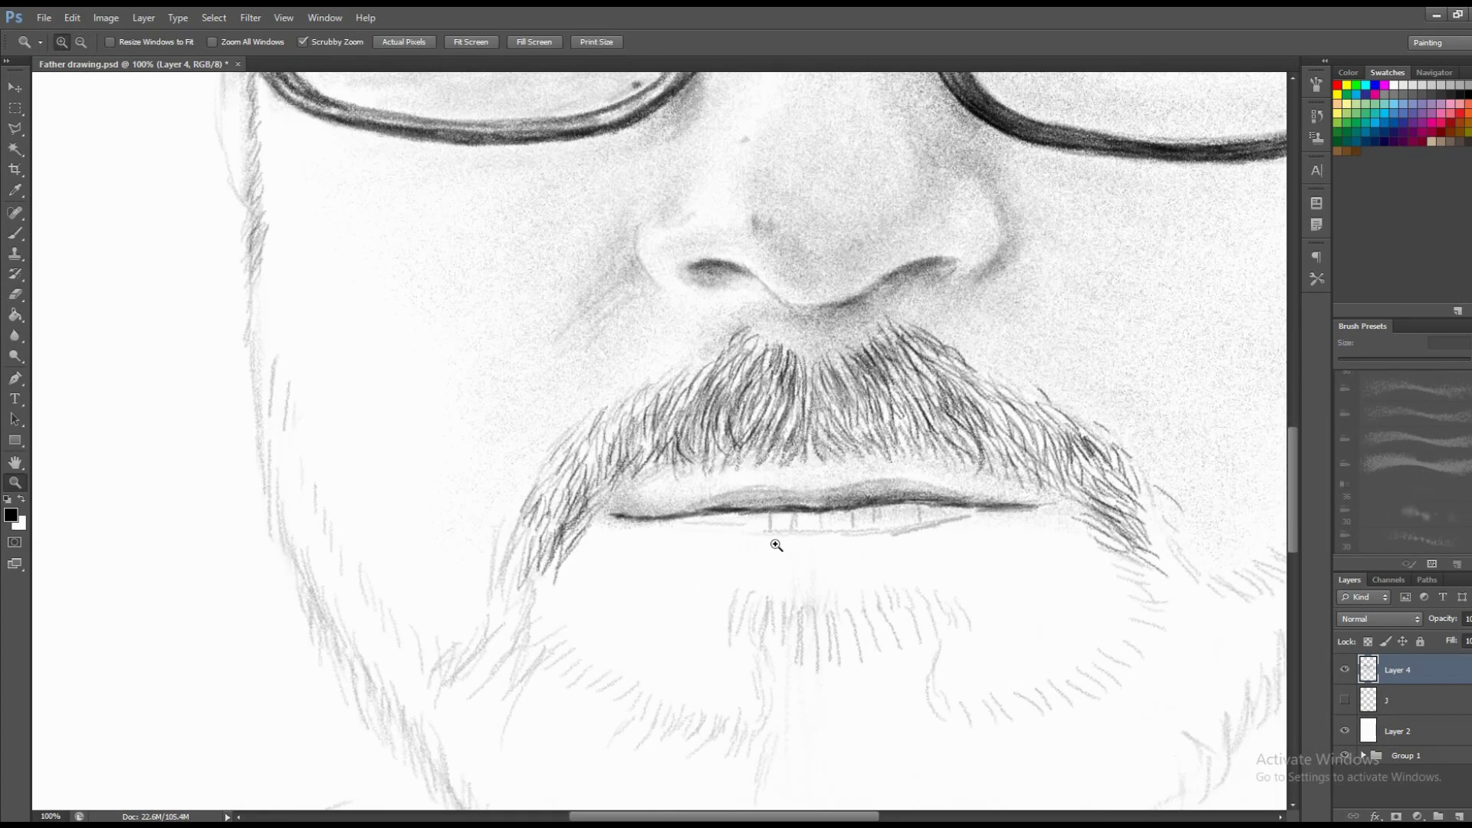
{"action": "key", "text": "b"}
{"action": "right_click", "coordinate": [741, 449]}
{"action": "left_click_drag", "start_coordinate": [845, 474], "coordinate": [828, 473]}
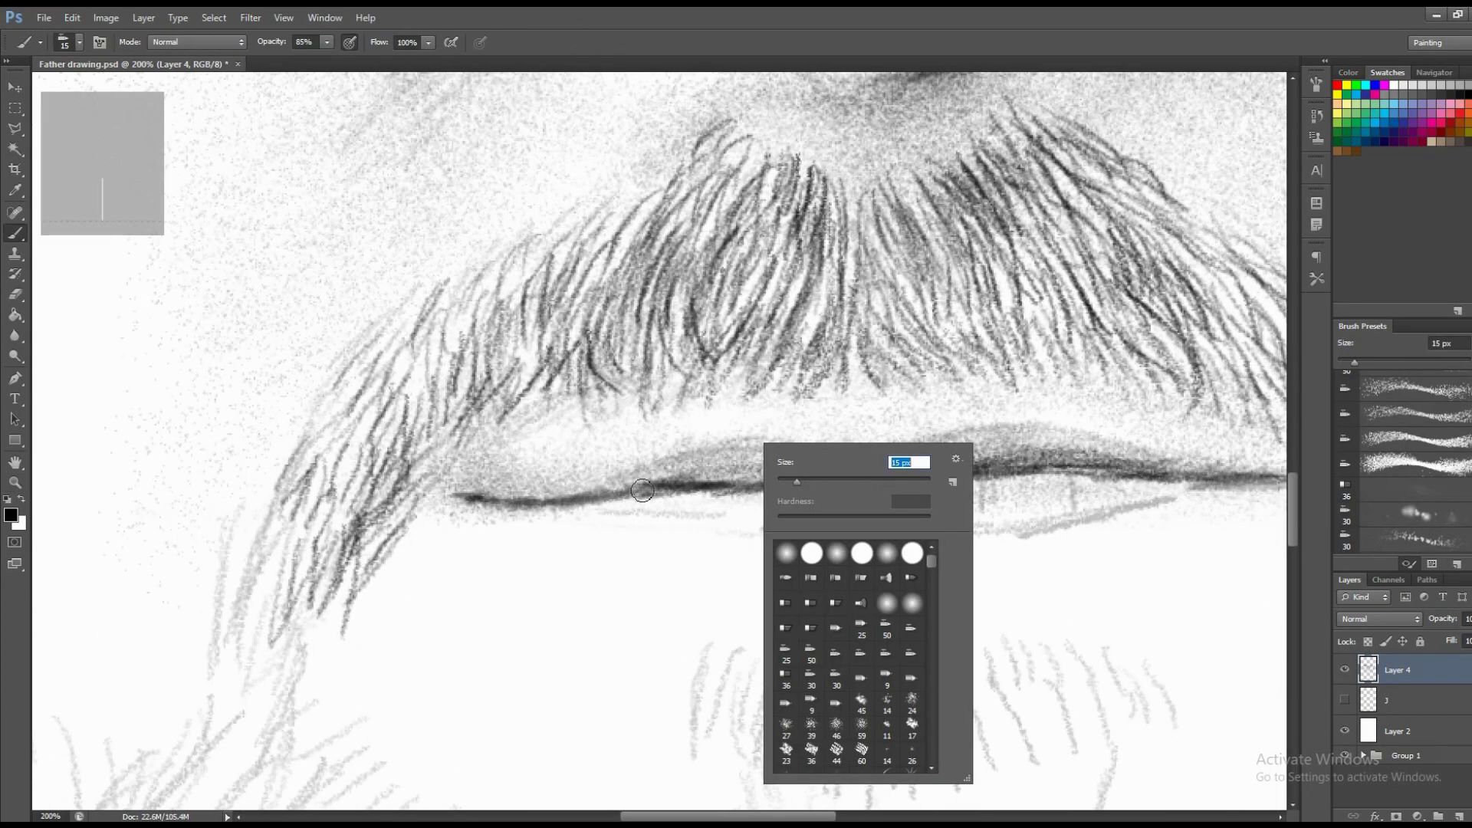
{"action": "key", "text": "Return"}
{"action": "mouse_move", "coordinate": [613, 469]}
{"action": "left_mouse_down"}
{"action": "mouse_move", "coordinate": [778, 444]}
{"action": "mouse_move", "coordinate": [813, 460]}
{"action": "mouse_move", "coordinate": [772, 486]}
{"action": "mouse_move", "coordinate": [876, 490]}
{"action": "mouse_move", "coordinate": [901, 506]}
{"action": "mouse_move", "coordinate": [943, 493]}
{"action": "mouse_move", "coordinate": [1015, 522]}
{"action": "mouse_move", "coordinate": [1135, 480]}
{"action": "left_mouse_up"}
{"action": "left_click_drag", "start_coordinate": [1134, 479], "coordinate": [896, 507]}
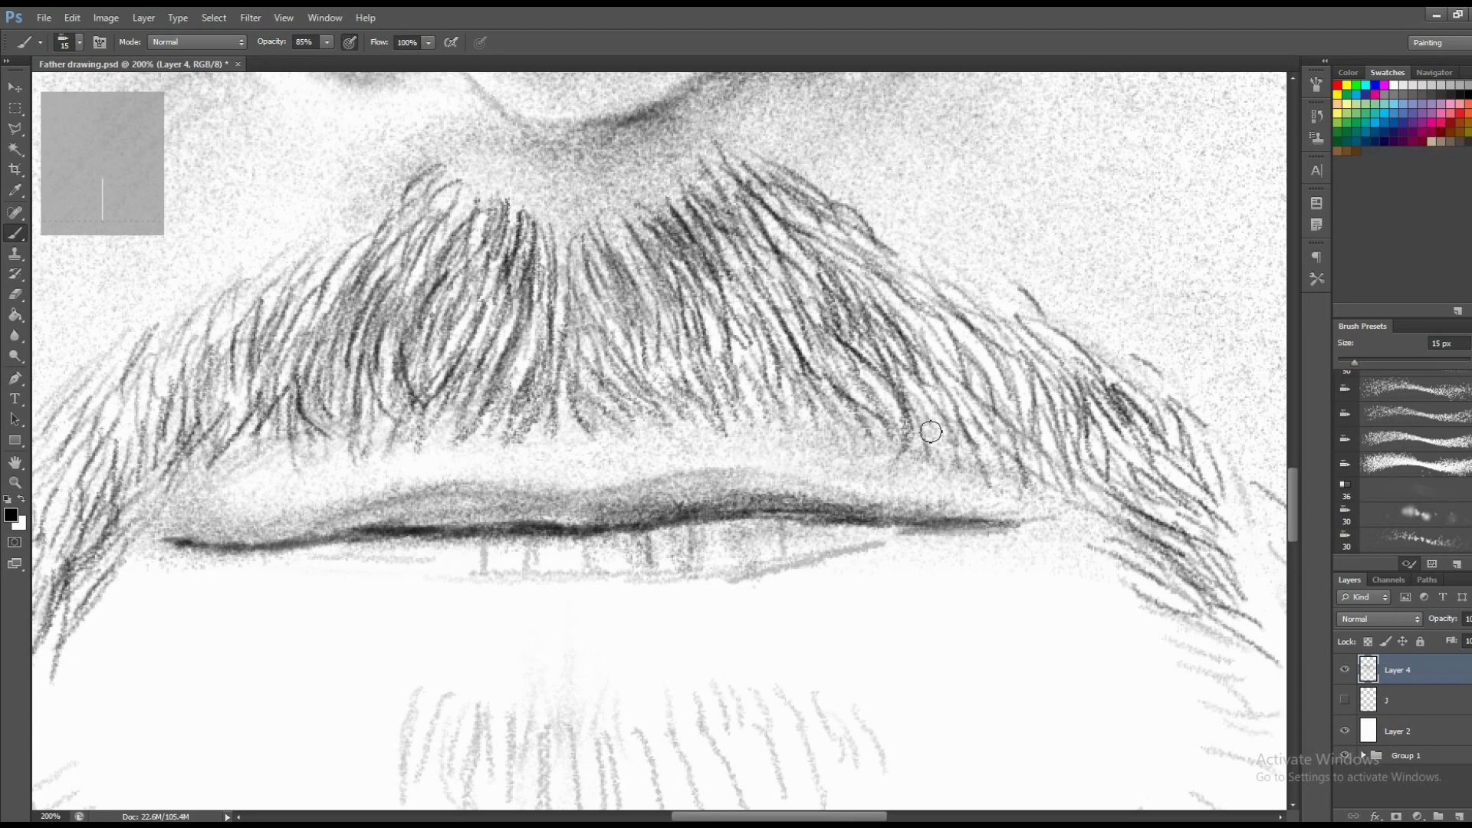
Fit the portrait on screen and zoom out to see the whole face.
{"action": "key", "text": "z"}
{"action": "left_click_drag", "start_coordinate": [886, 360], "coordinate": [988, 394]}
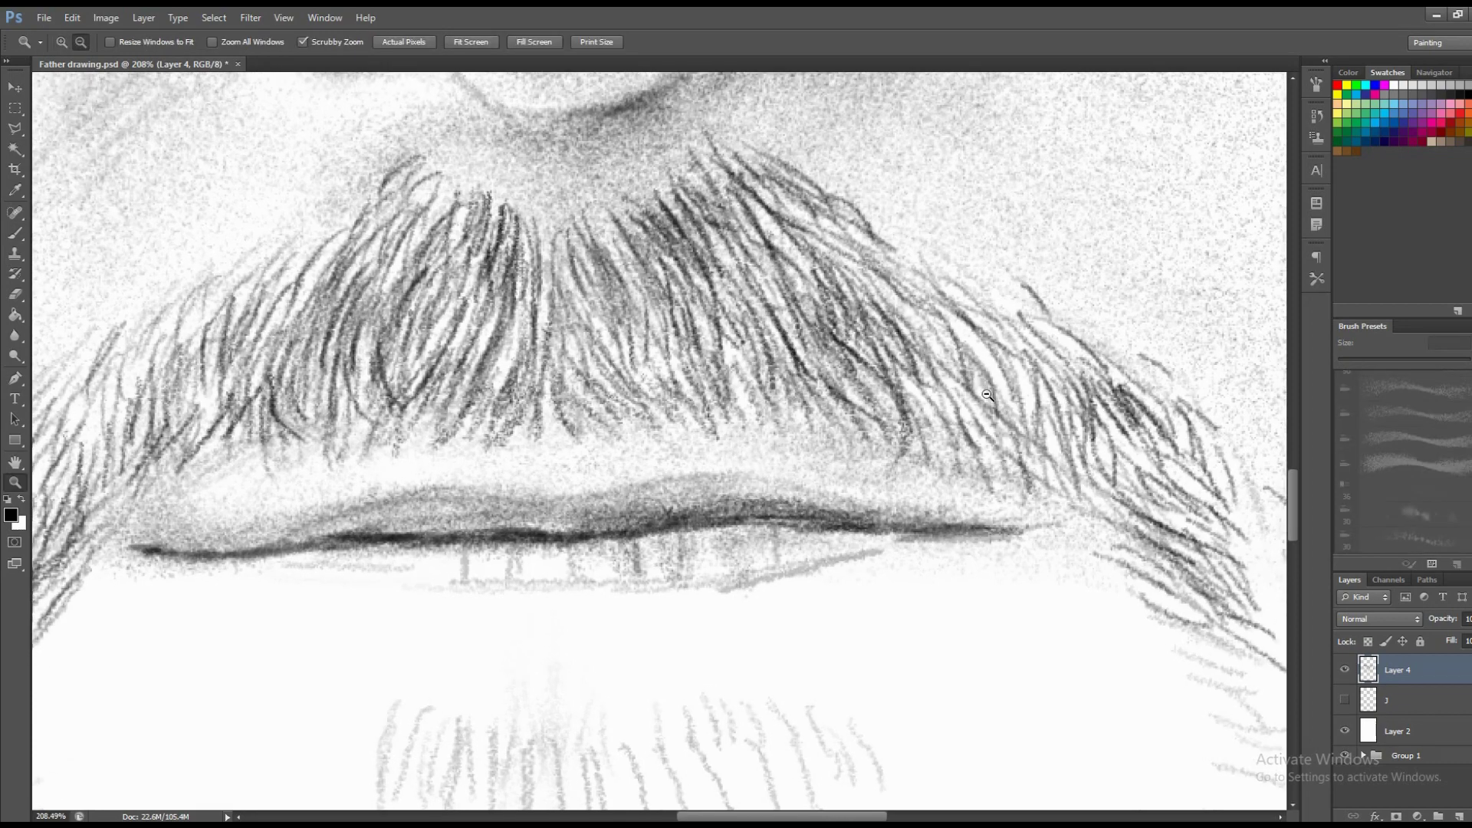
{"action": "key", "text": "ctrl+0"}
{"action": "mouse_move", "coordinate": [889, 414]}
{"action": "left_mouse_down"}
{"action": "mouse_move", "coordinate": [916, 415]}
{"action": "mouse_move", "coordinate": [733, 522]}
{"action": "left_mouse_up"}
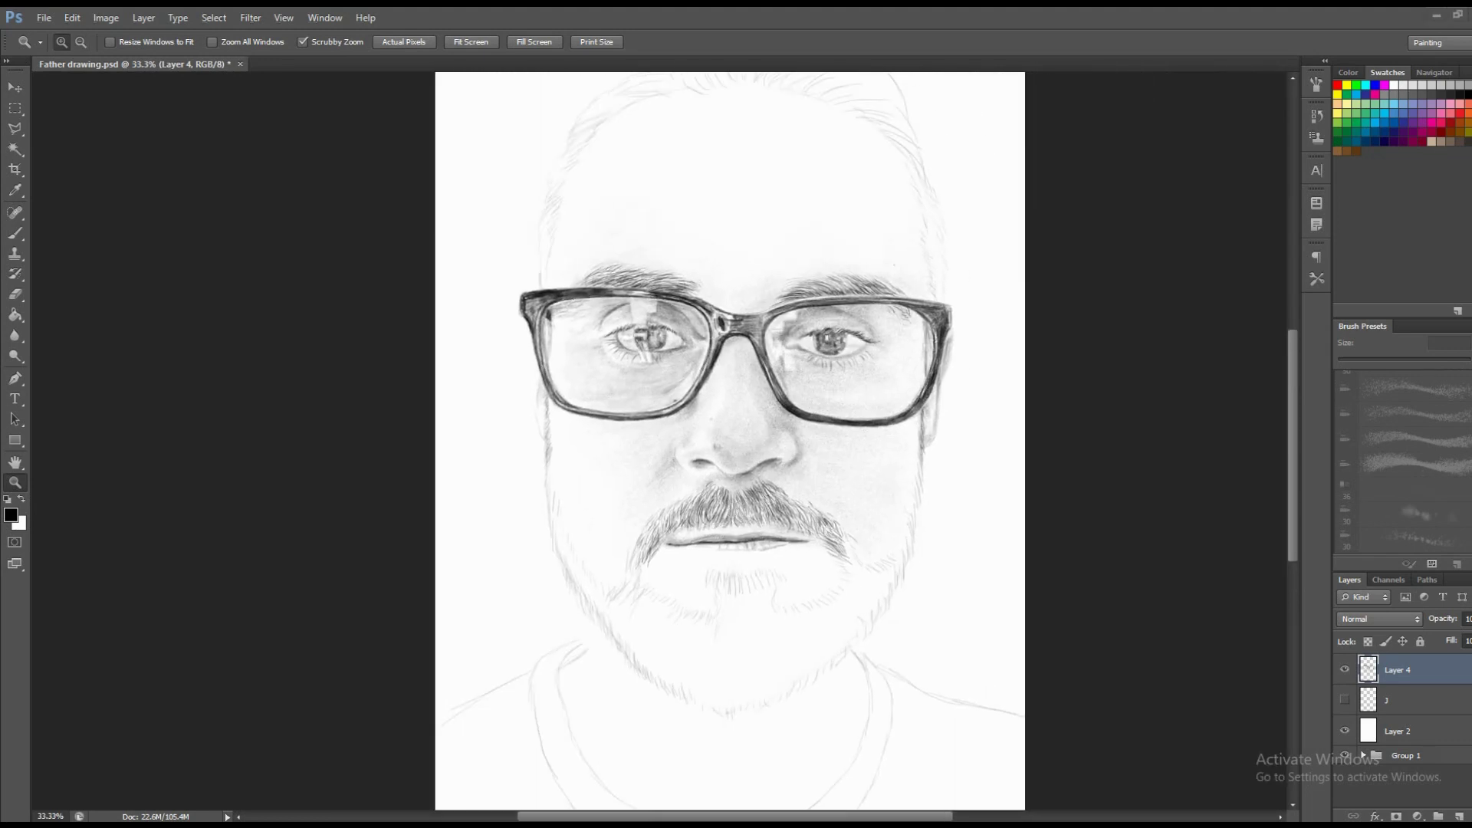
At 66.7% zoom, shade the cheek beside the nose with a 25 px brush, then zoom out to 25%.
{"action": "left_click", "coordinate": [728, 527]}
{"action": "left_click", "coordinate": [729, 527]}
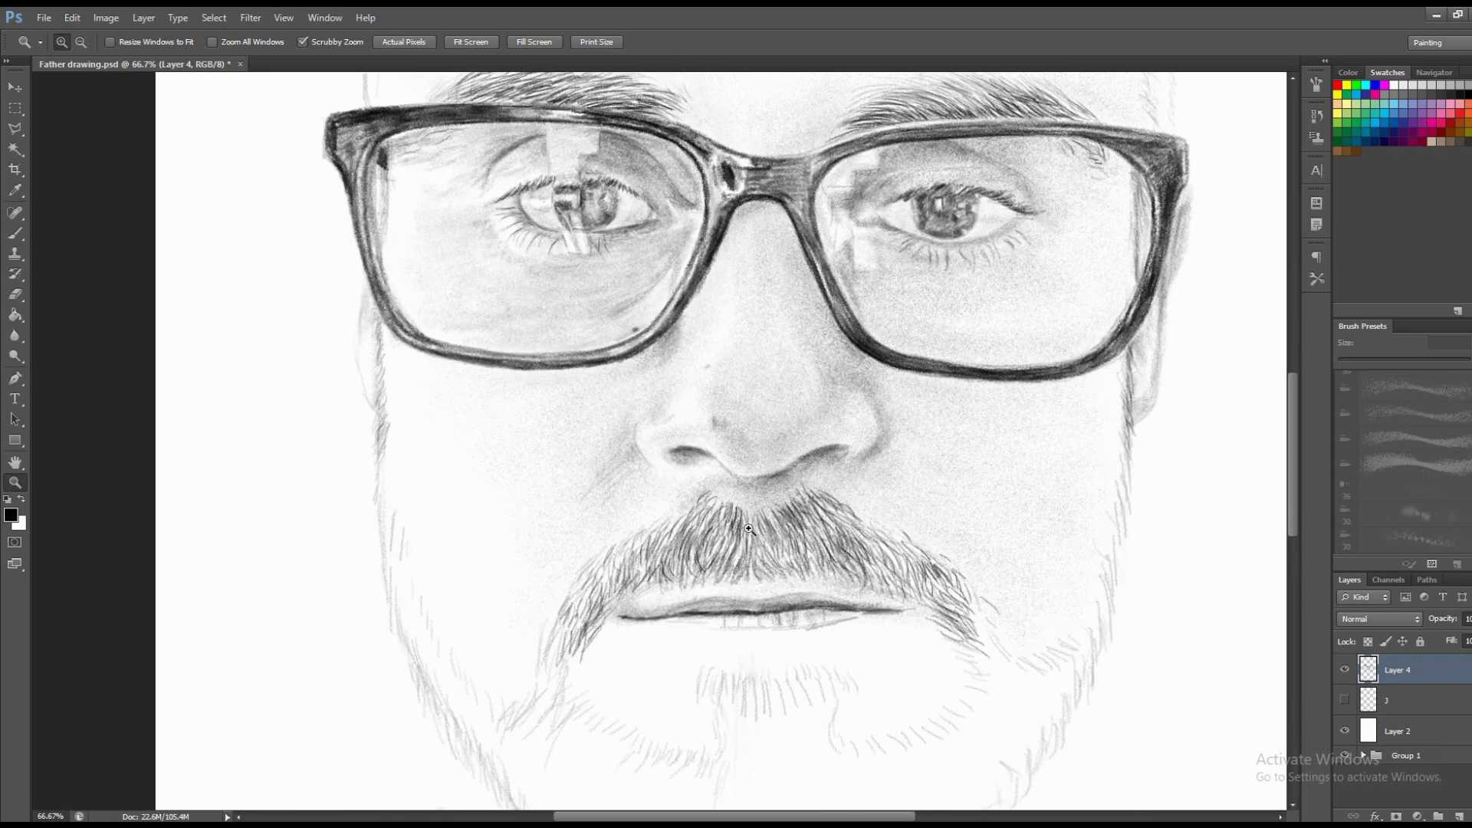
{"action": "key", "text": "b"}
{"action": "right_click", "coordinate": [755, 500]}
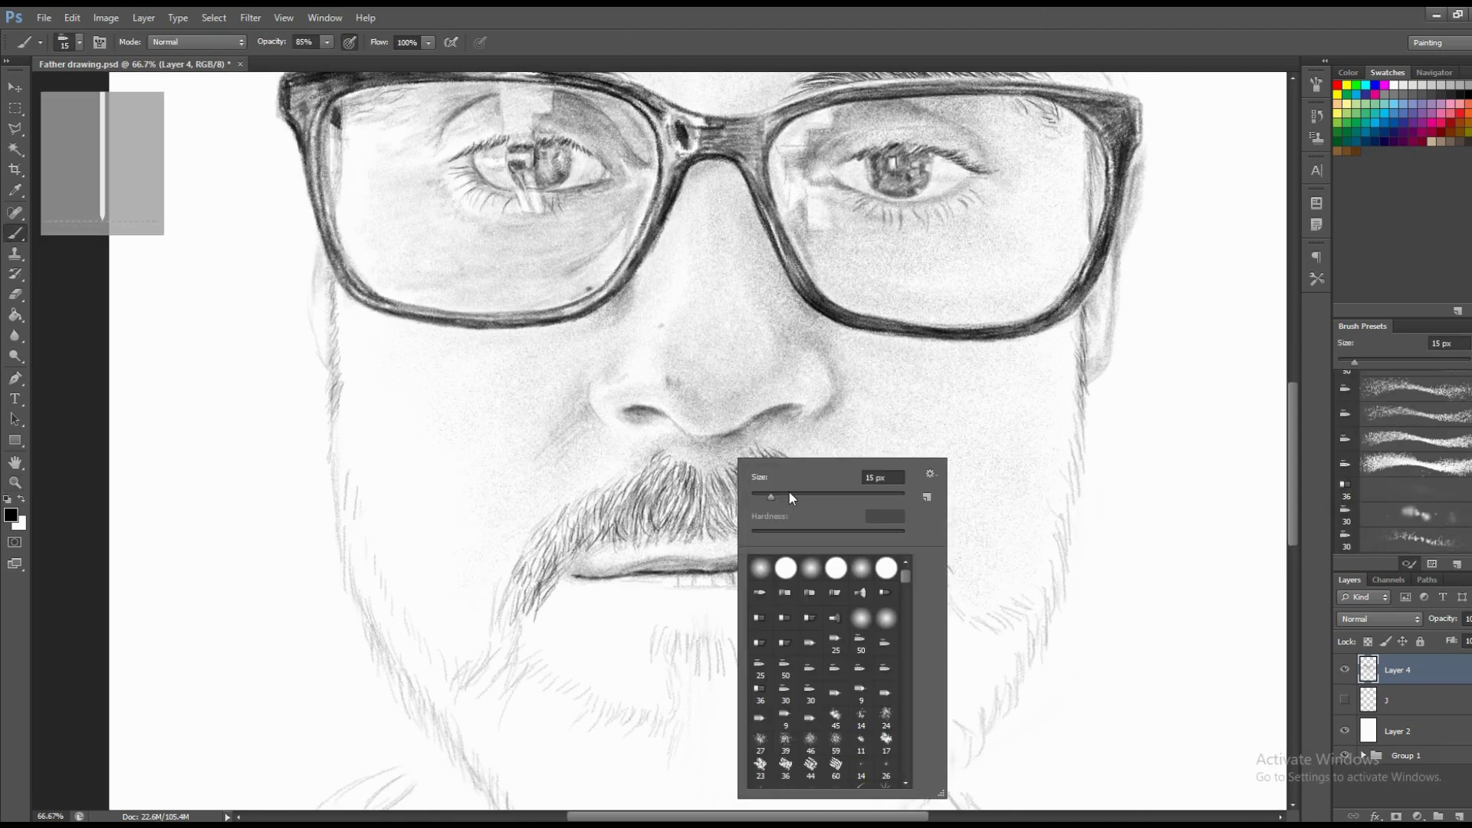
{"action": "key", "text": "Return"}
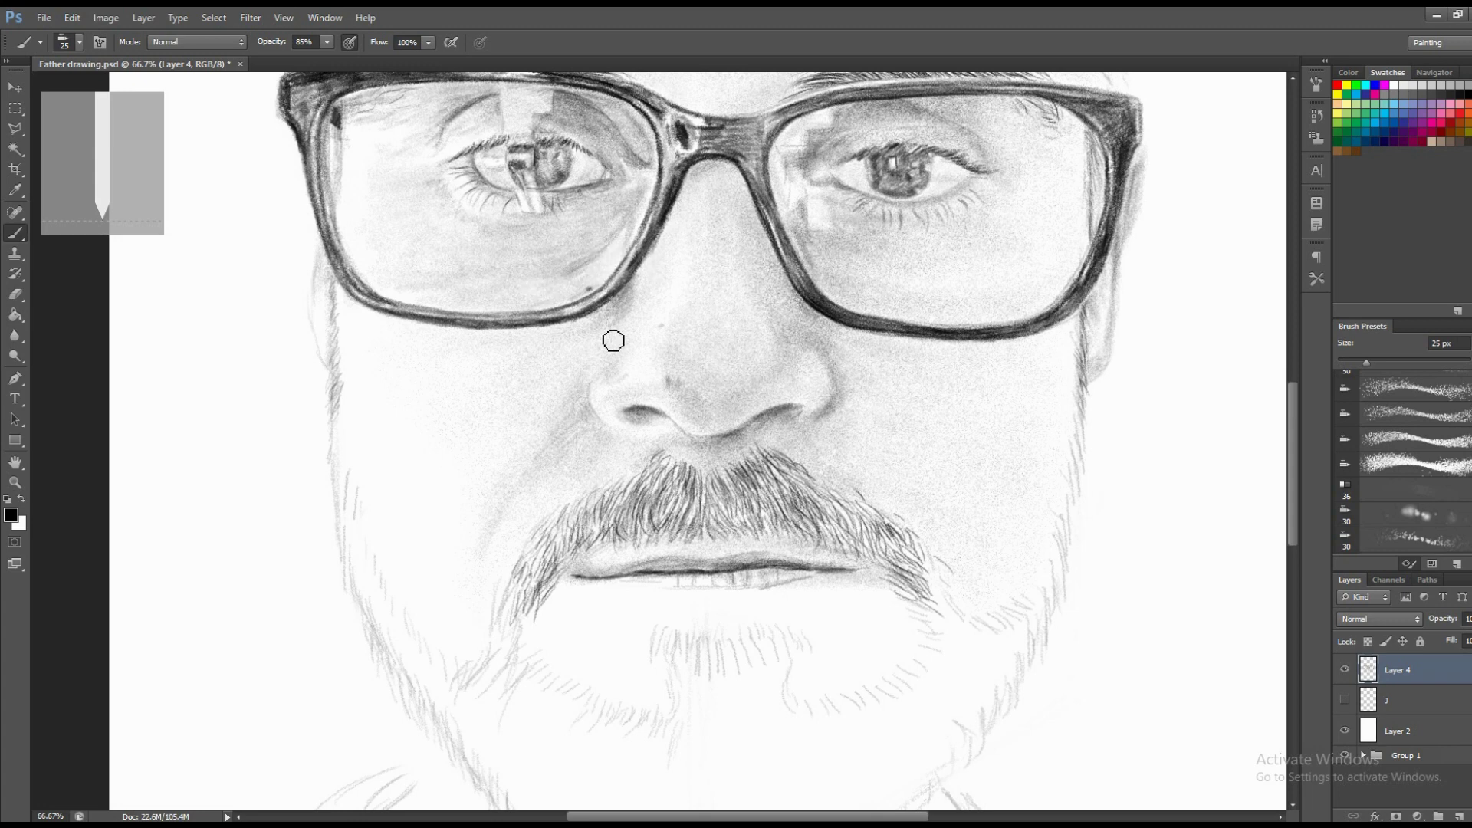
{"action": "left_click_drag", "start_coordinate": [613, 340], "coordinate": [648, 361]}
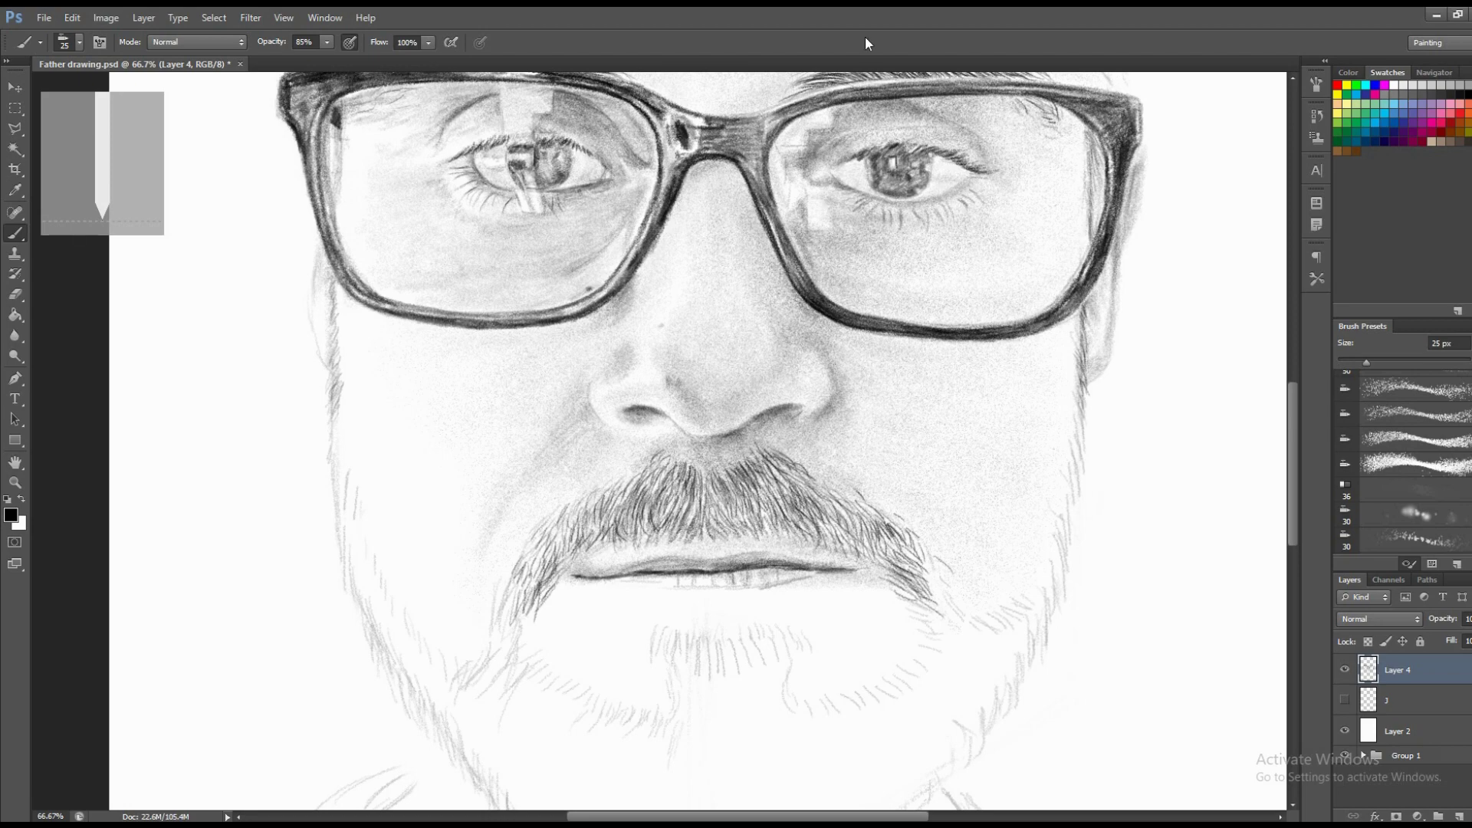
{"action": "key", "text": "z"}
{"action": "key", "text": "ctrl+minus"}
{"action": "key", "text": "ctrl+minus"}
{"action": "key", "text": "ctrl+minus"}
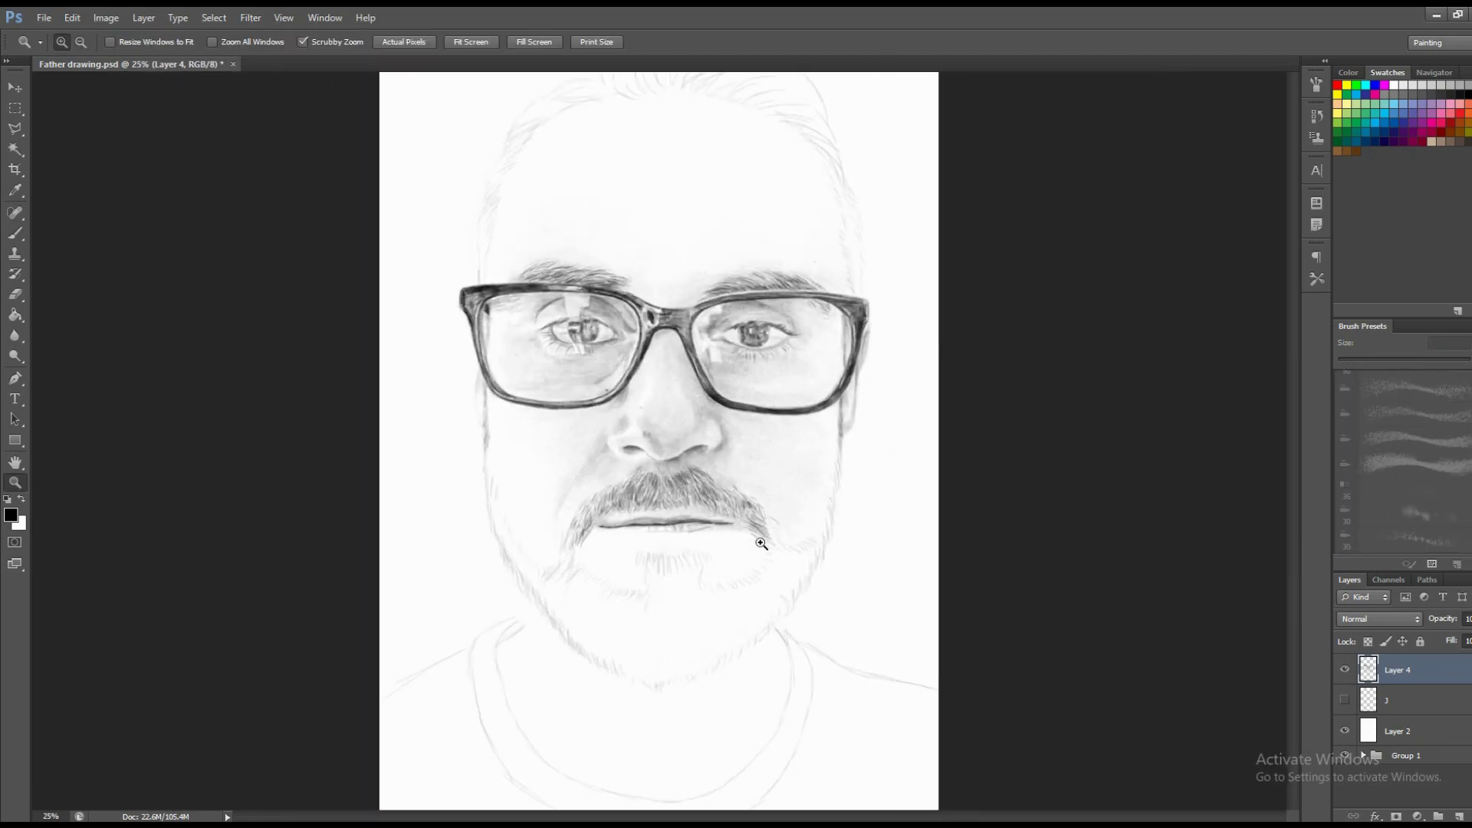
Zoom in closely on the lips and set the brush size to 6 px.
{"action": "left_click", "coordinate": [761, 543]}
{"action": "left_click", "coordinate": [552, 516]}
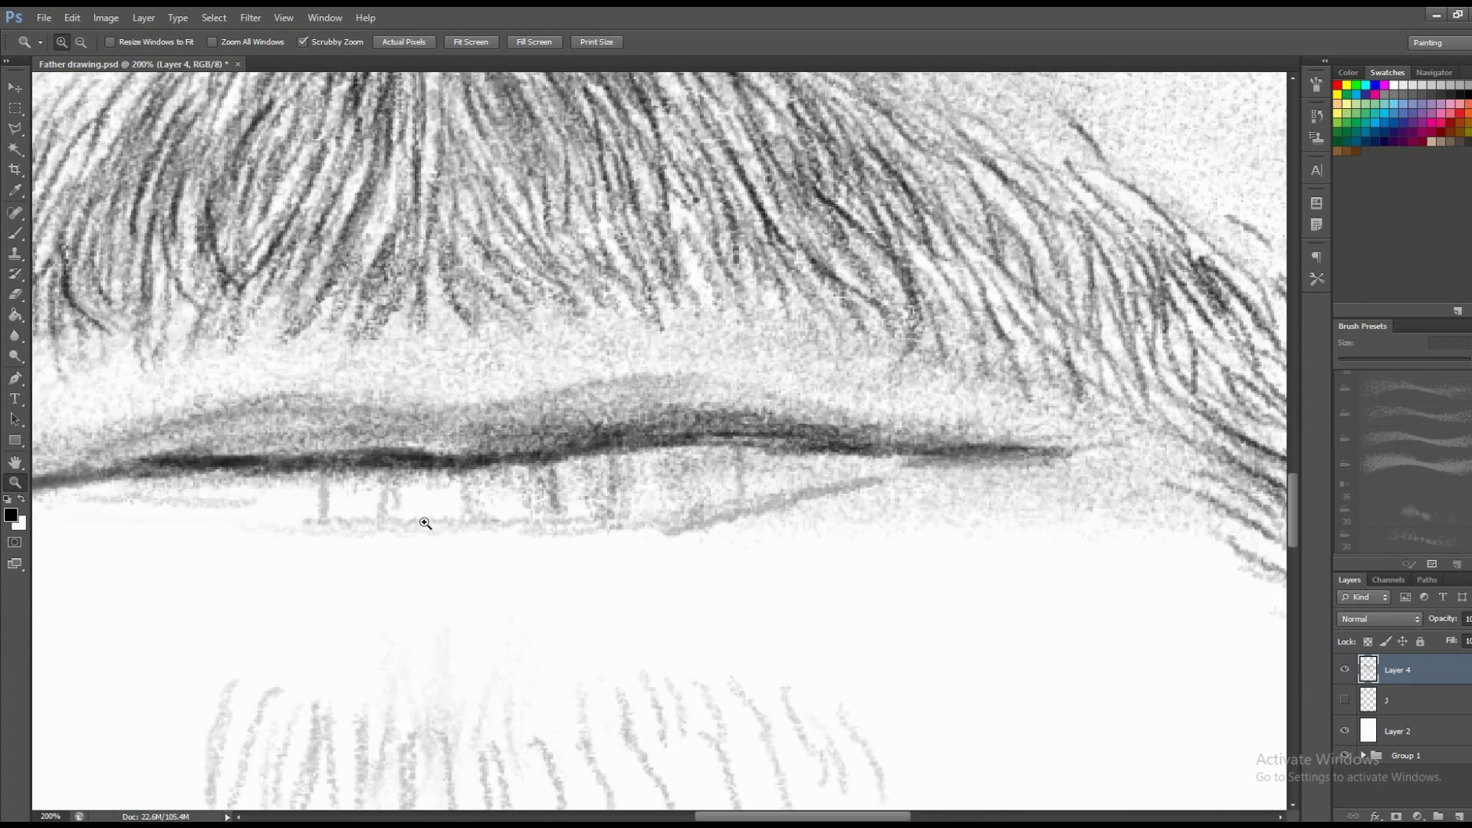
{"action": "left_click", "coordinate": [544, 524]}
{"action": "key", "text": "b"}
{"action": "right_click", "coordinate": [658, 539]}
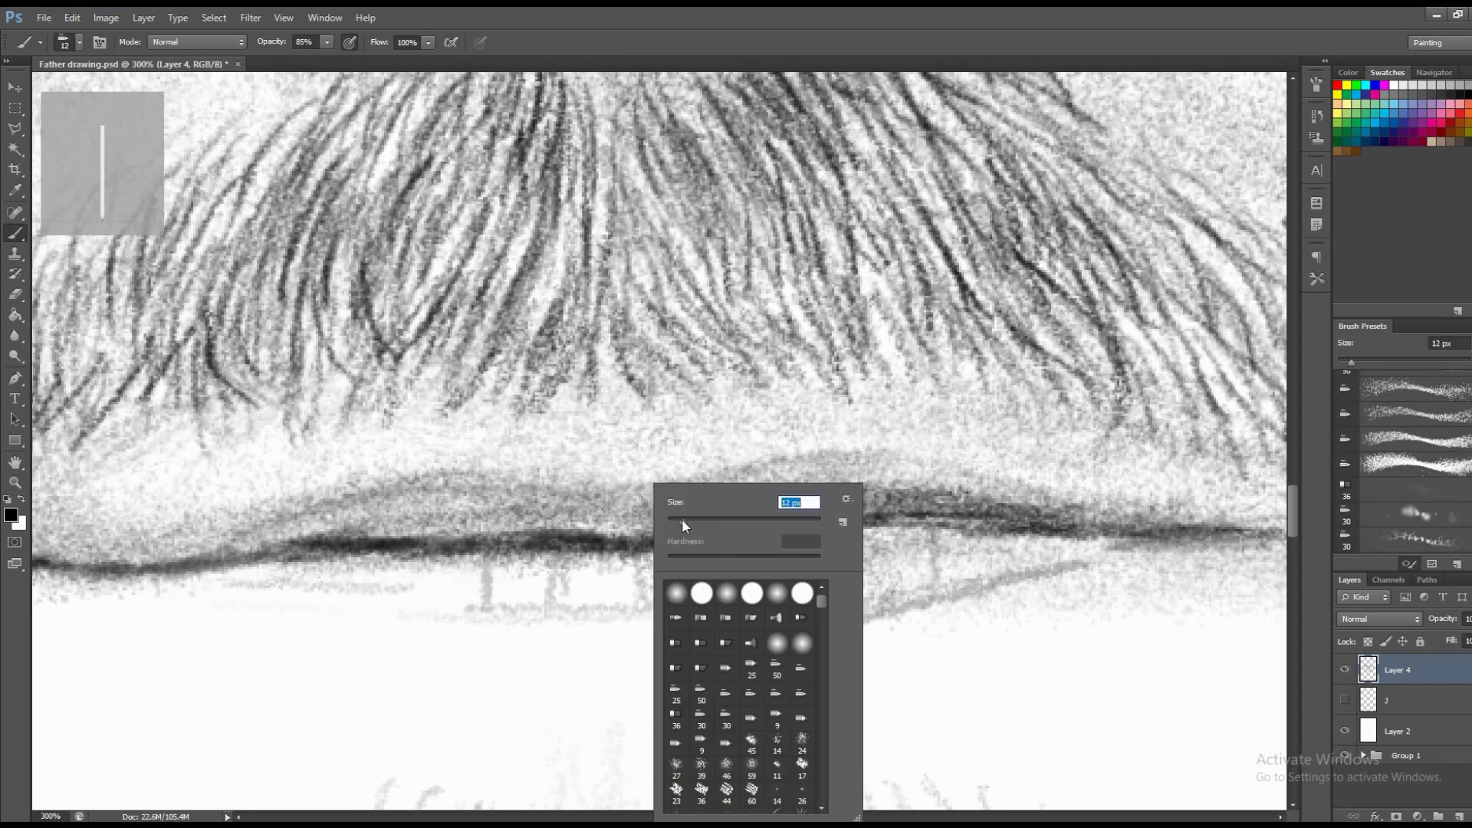
{"action": "left_click_drag", "start_coordinate": [674, 521], "coordinate": [676, 521]}
{"action": "key", "text": "Return"}
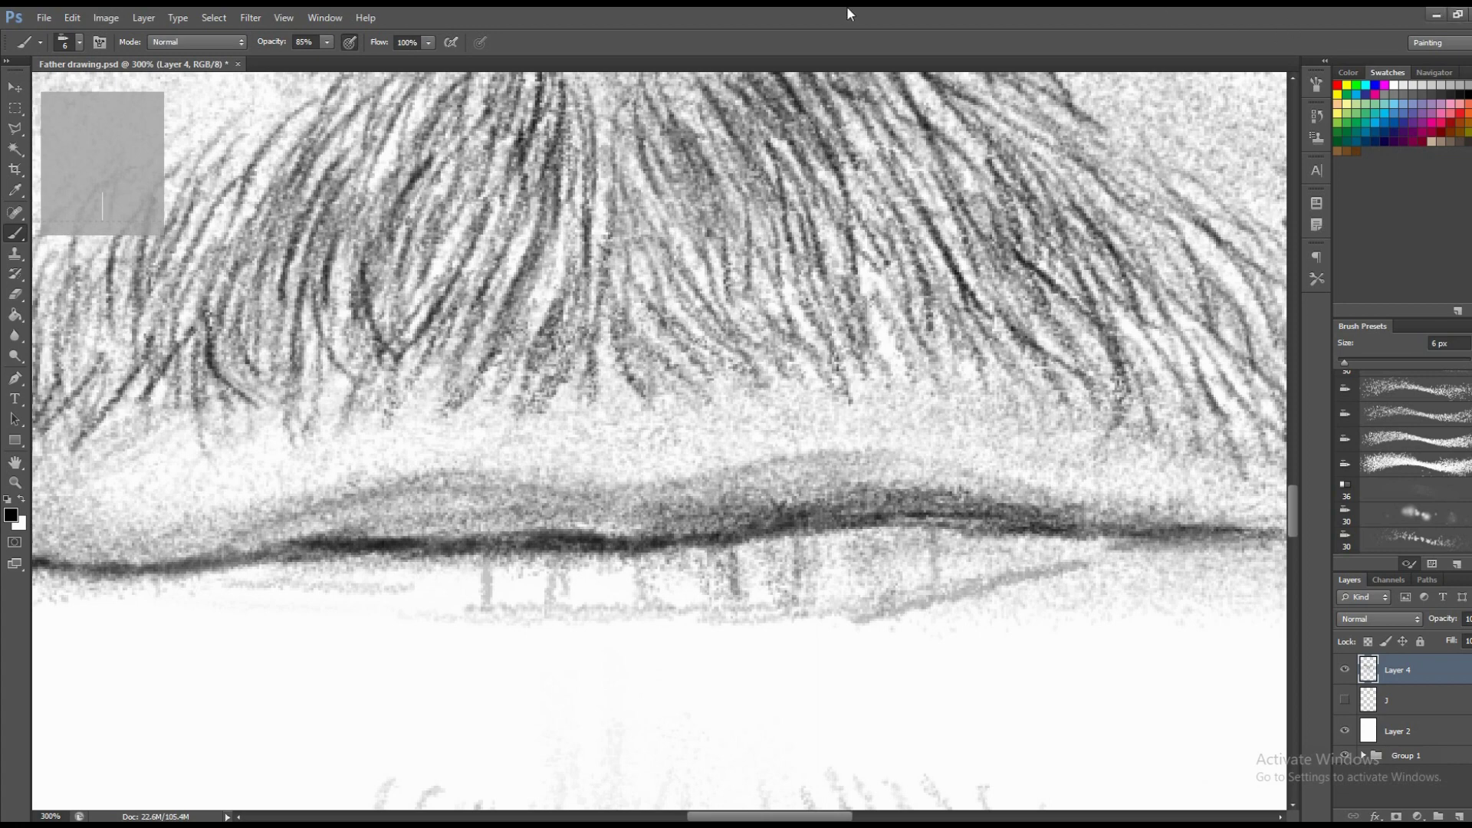
Shade the teeth under the upper lip, undo a stray dark stroke, and zoom out.
{"action": "scroll", "coordinate": [813, 576], "scroll_direction": "down", "scroll_amount": 1}
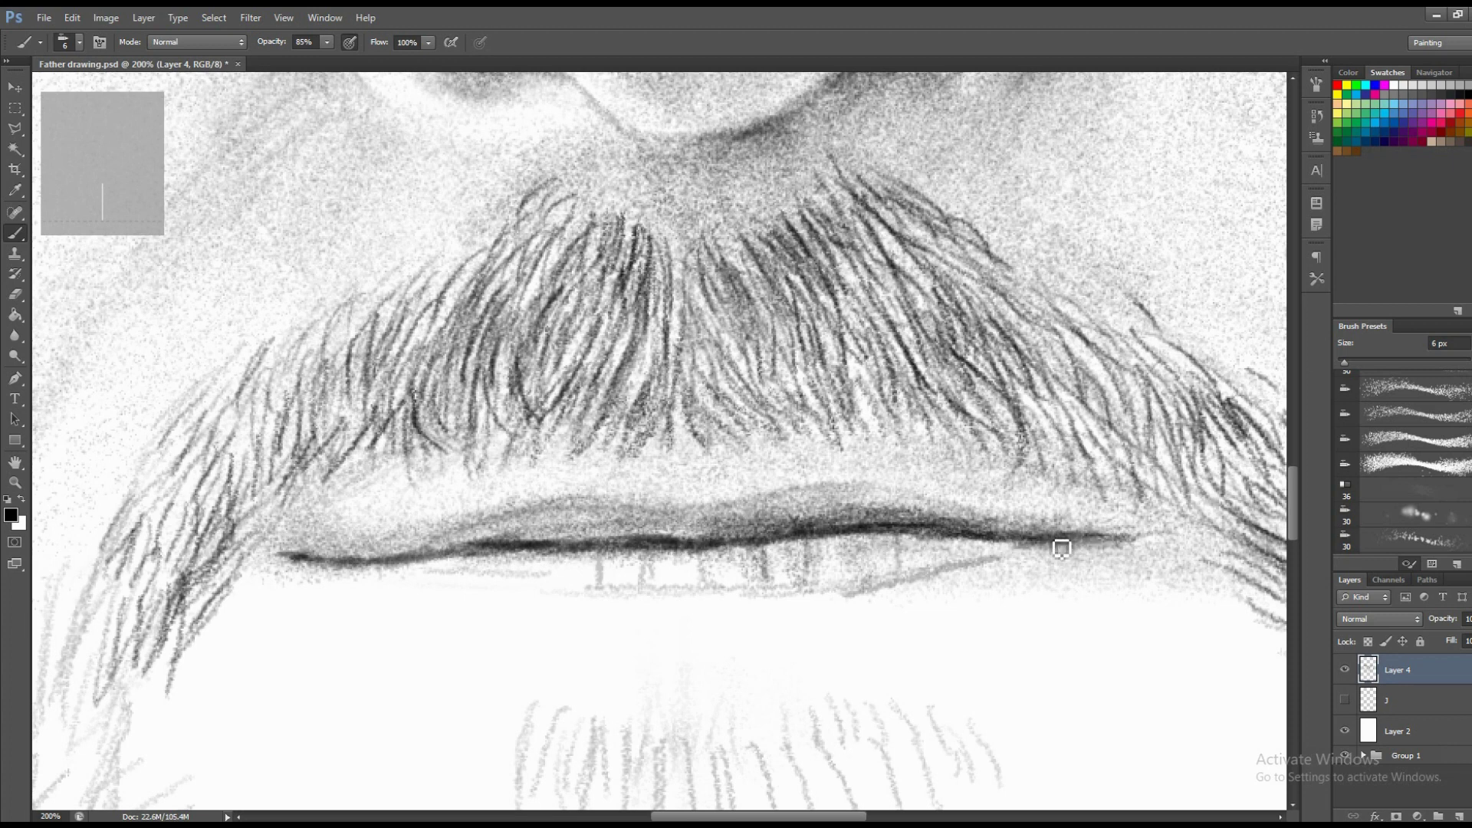
{"action": "left_click_drag", "start_coordinate": [1157, 515], "coordinate": [1051, 534]}
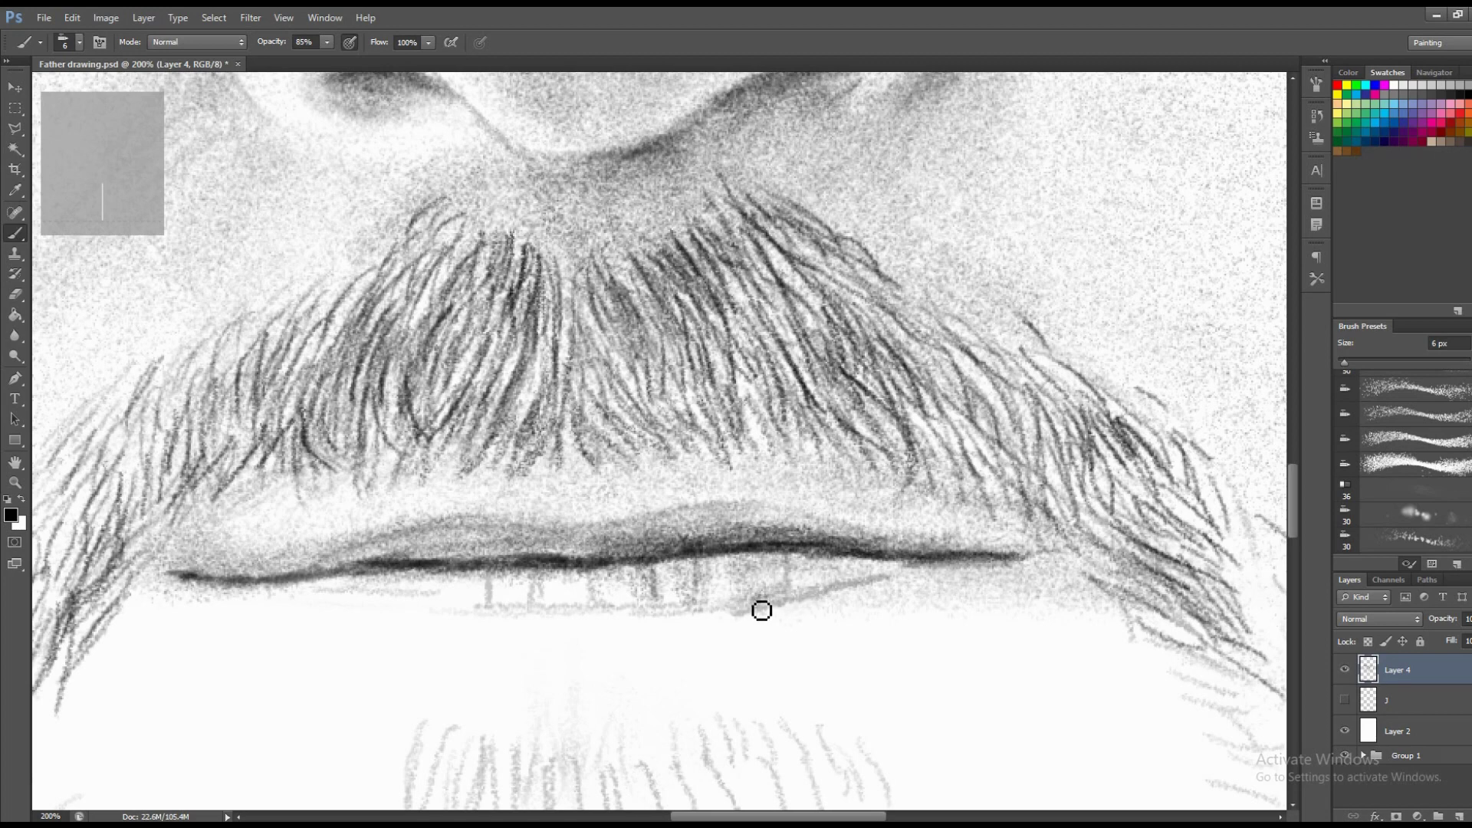
{"action": "mouse_move", "coordinate": [752, 600]}
{"action": "left_mouse_down"}
{"action": "mouse_move", "coordinate": [782, 578]}
{"action": "mouse_move", "coordinate": [789, 598]}
{"action": "mouse_move", "coordinate": [739, 578]}
{"action": "mouse_move", "coordinate": [700, 585]}
{"action": "mouse_move", "coordinate": [697, 608]}
{"action": "mouse_move", "coordinate": [552, 601]}
{"action": "mouse_move", "coordinate": [641, 582]}
{"action": "left_mouse_up"}
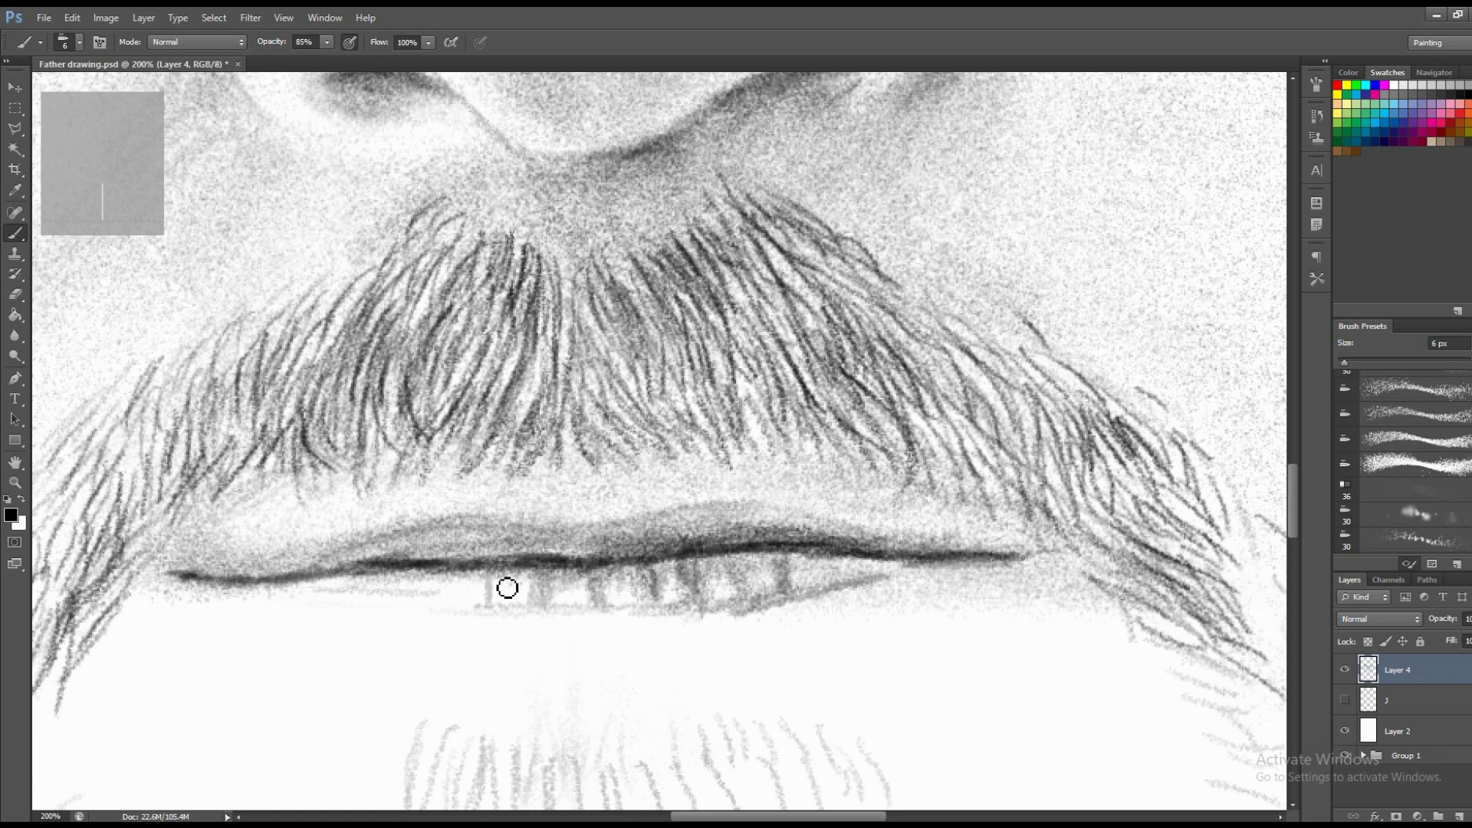
{"action": "mouse_move", "coordinate": [483, 586]}
{"action": "left_mouse_down"}
{"action": "mouse_move", "coordinate": [627, 609]}
{"action": "mouse_move", "coordinate": [588, 605]}
{"action": "mouse_move", "coordinate": [598, 624]}
{"action": "mouse_move", "coordinate": [558, 611]}
{"action": "left_mouse_up"}
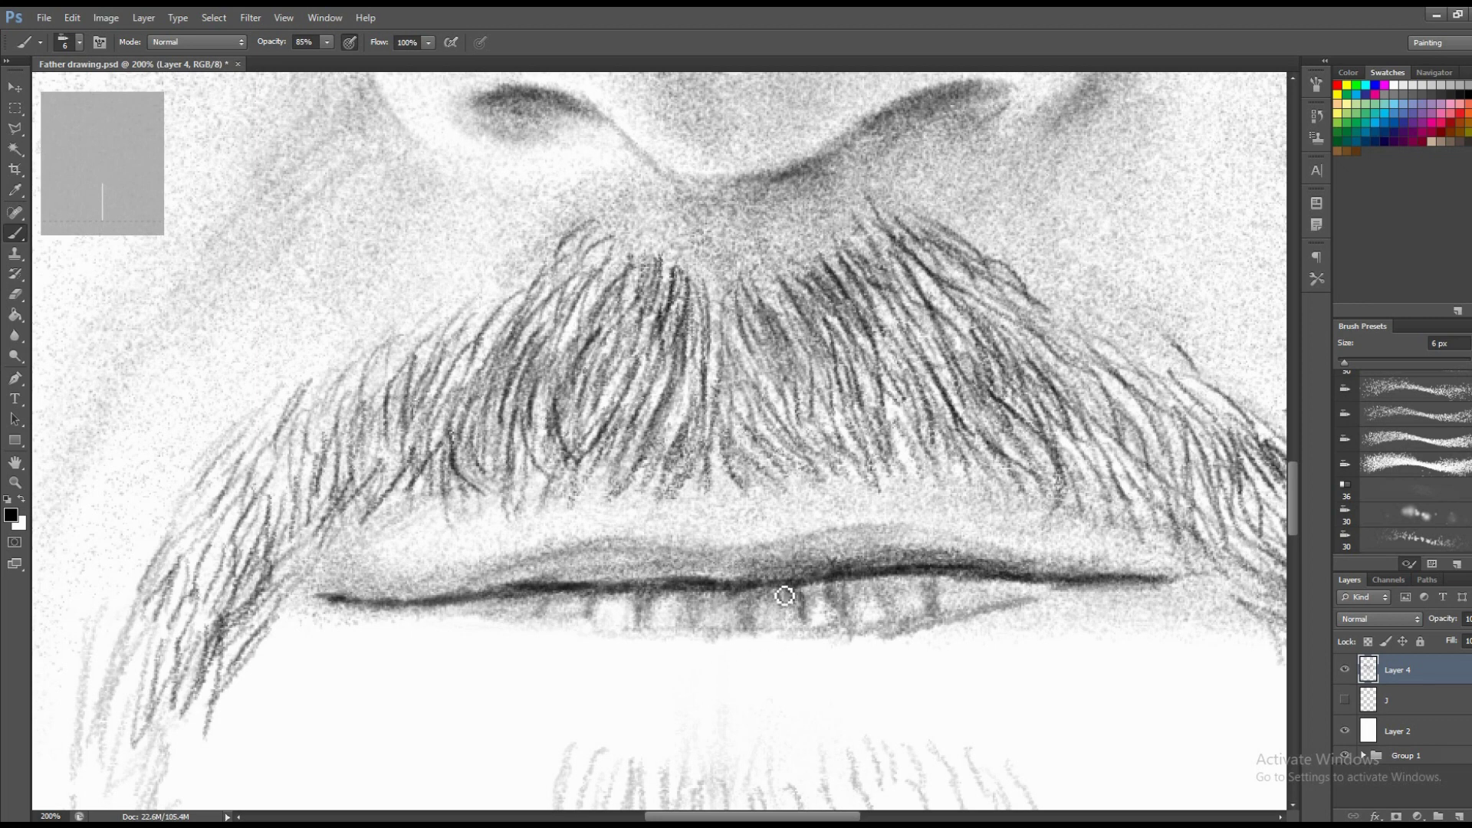
{"action": "left_click_drag", "start_coordinate": [723, 603], "coordinate": [826, 622]}
{"action": "key", "text": "ctrl+z"}
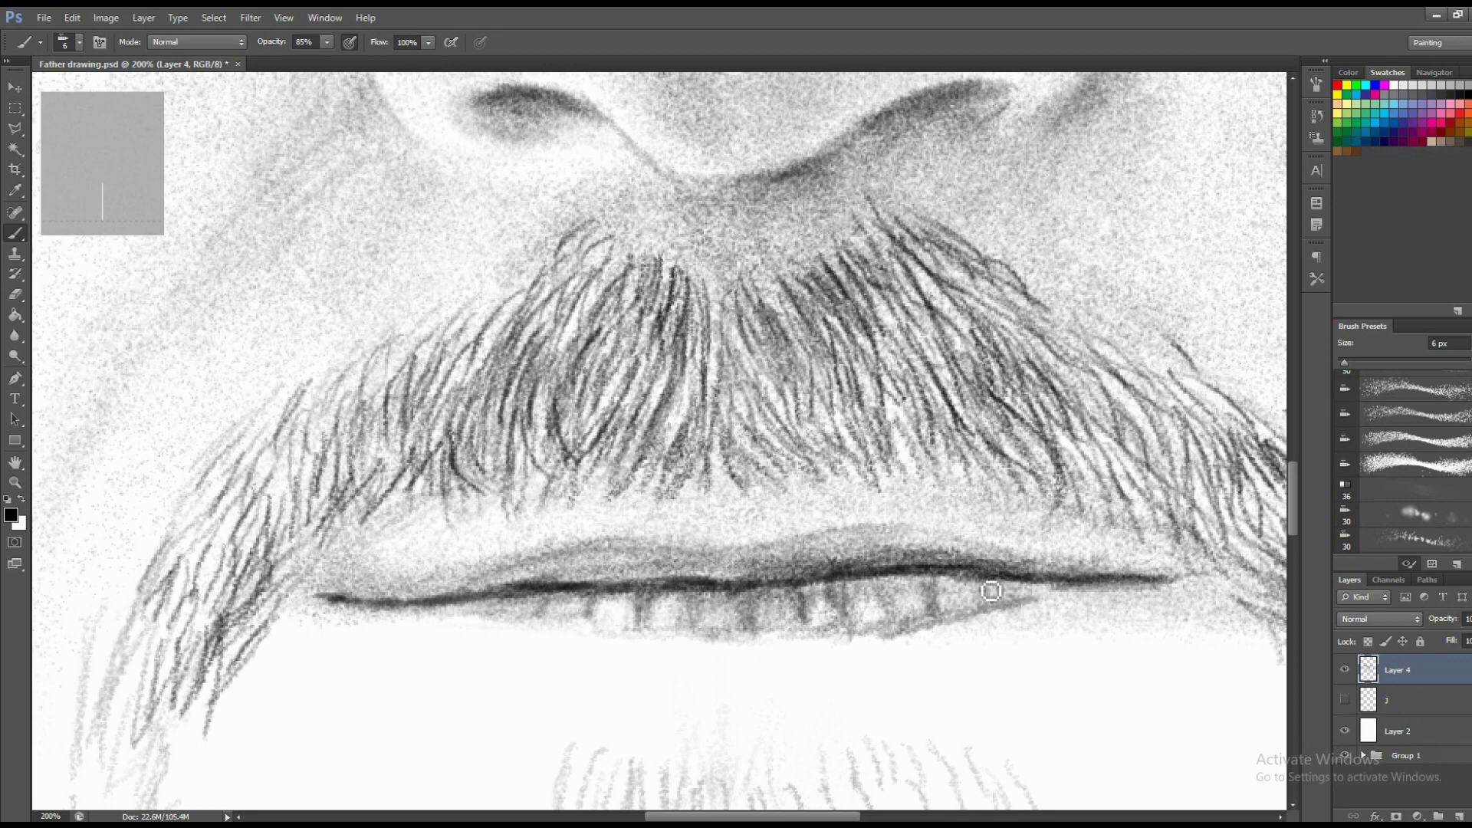
{"action": "key", "text": "z"}
{"action": "left_click", "coordinate": [866, 571], "text": "alt"}
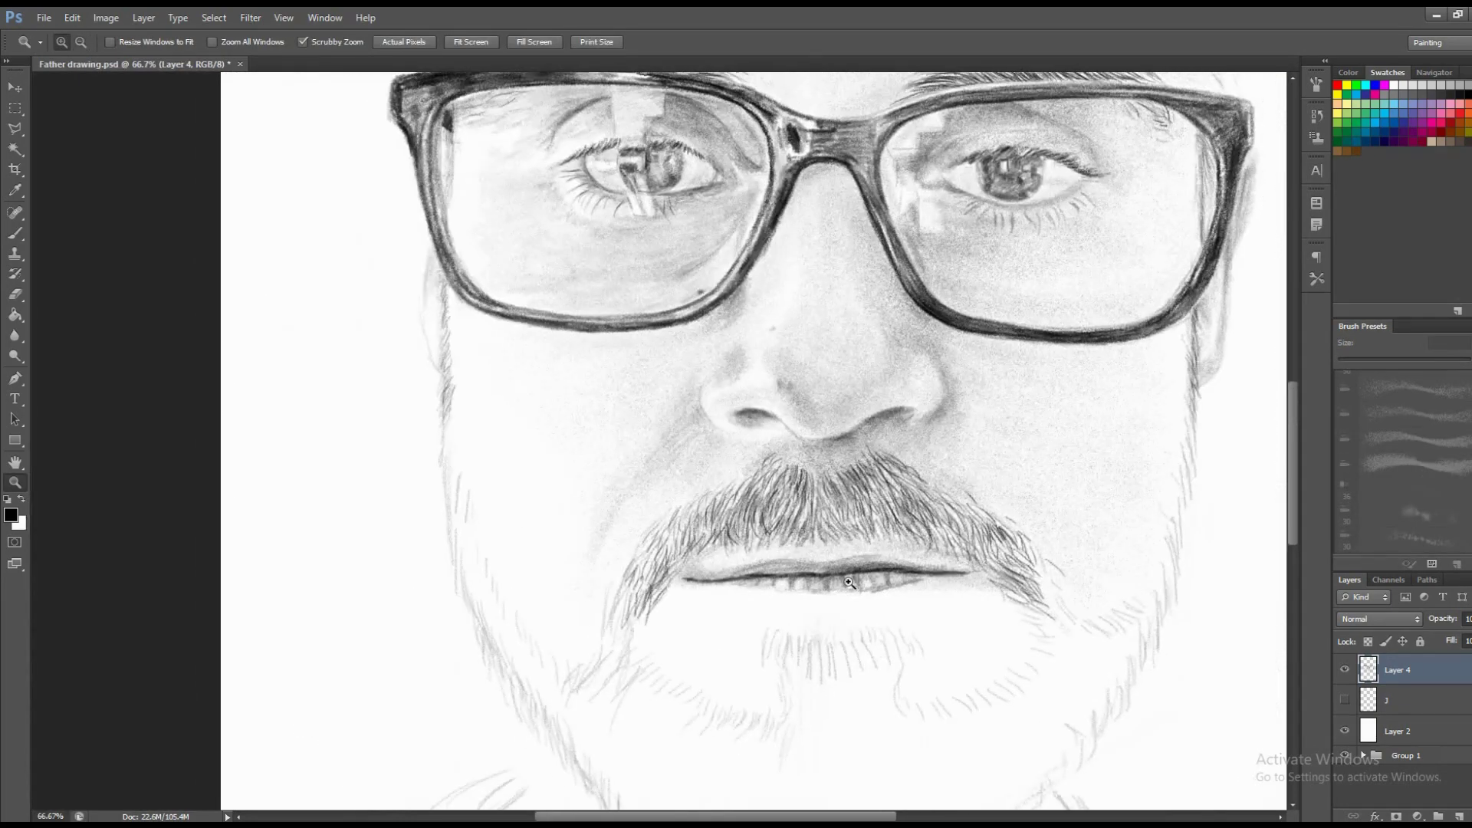
Extend the lip line into the left mouth corner with a 21 px brush.
{"action": "key", "text": "b"}
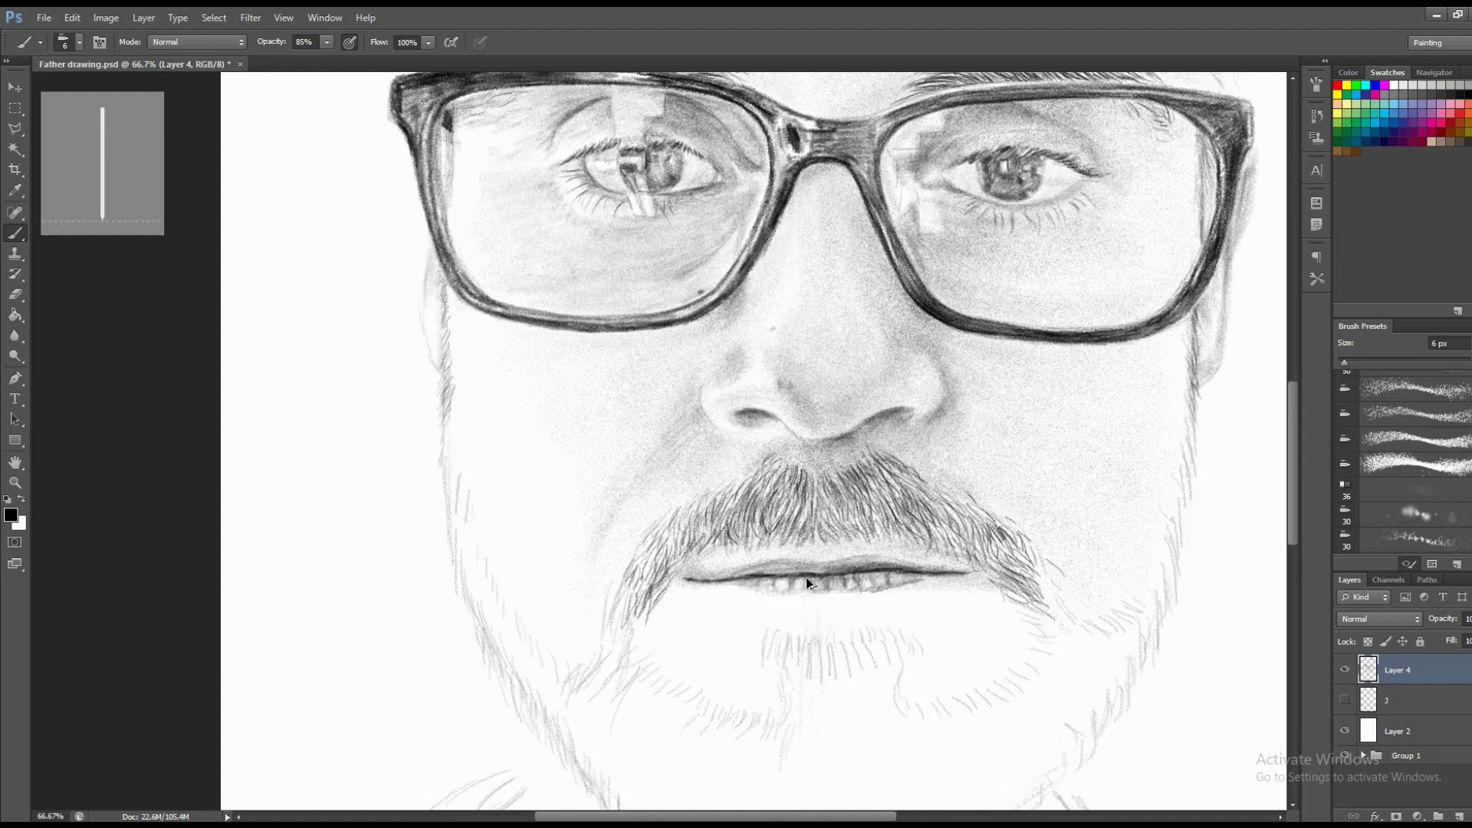
{"action": "right_click", "coordinate": [851, 486]}
{"action": "left_click_drag", "start_coordinate": [881, 518], "coordinate": [898, 518]}
{"action": "key", "text": "Return"}
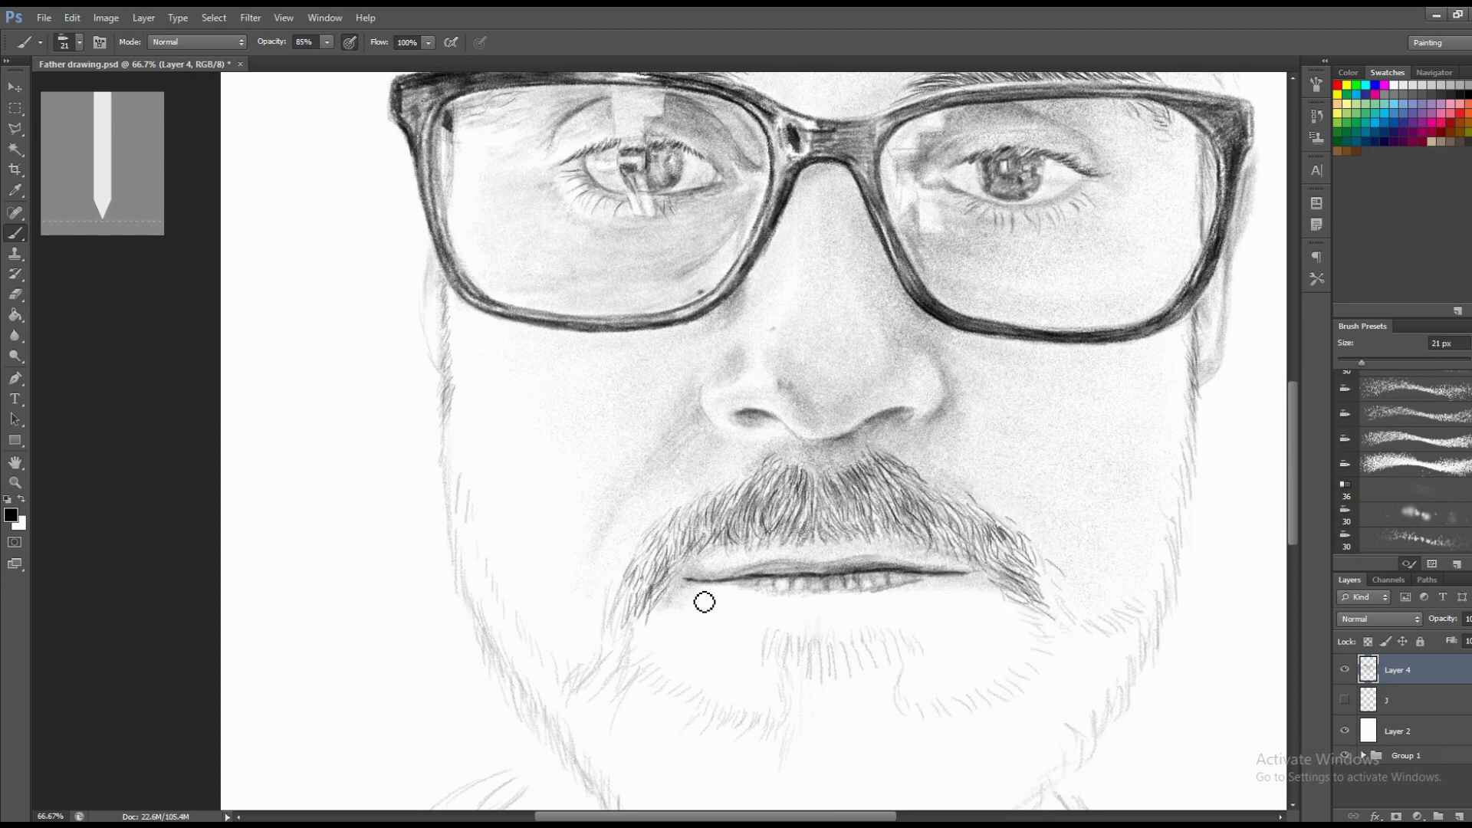
{"action": "left_click_drag", "start_coordinate": [683, 578], "coordinate": [726, 584]}
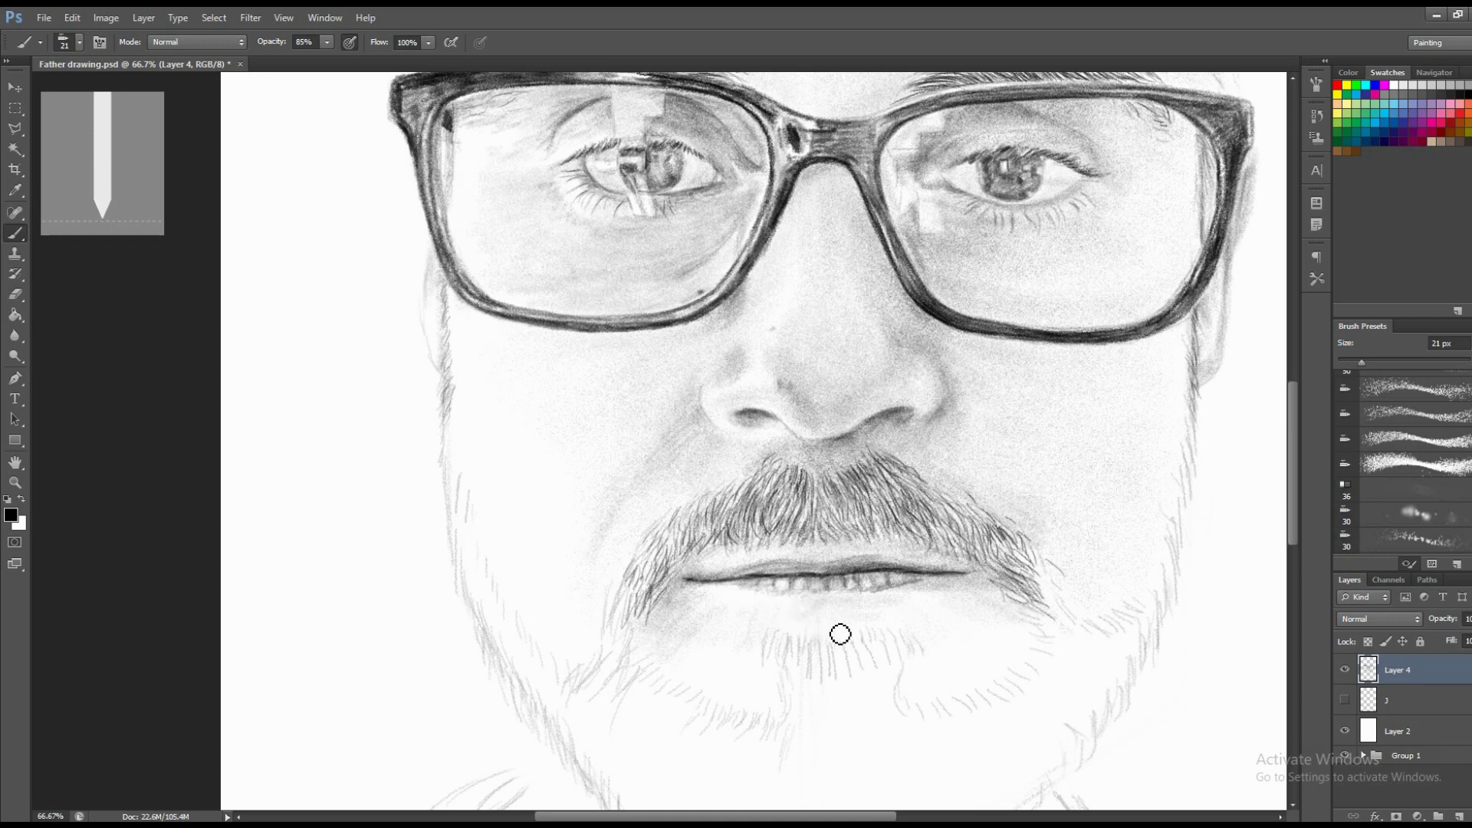
Zoom in on the left mouth corner and shrink the brush to 3 px.
{"action": "left_click", "coordinate": [694, 581], "text": "ctrl"}
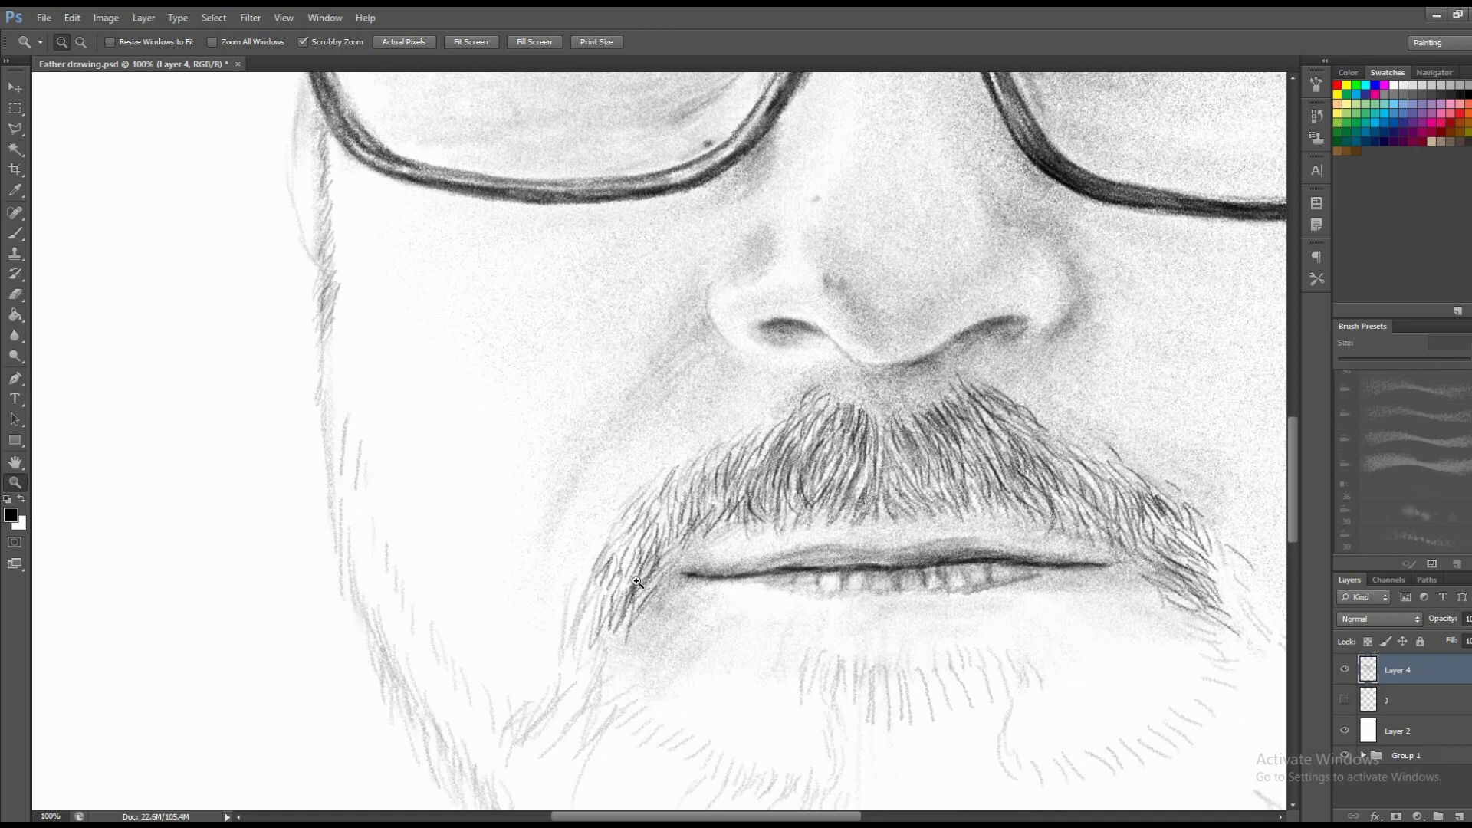
{"action": "right_click", "coordinate": [707, 579]}
{"action": "left_click_drag", "start_coordinate": [725, 518], "coordinate": [715, 517]}
{"action": "key", "text": "Return"}
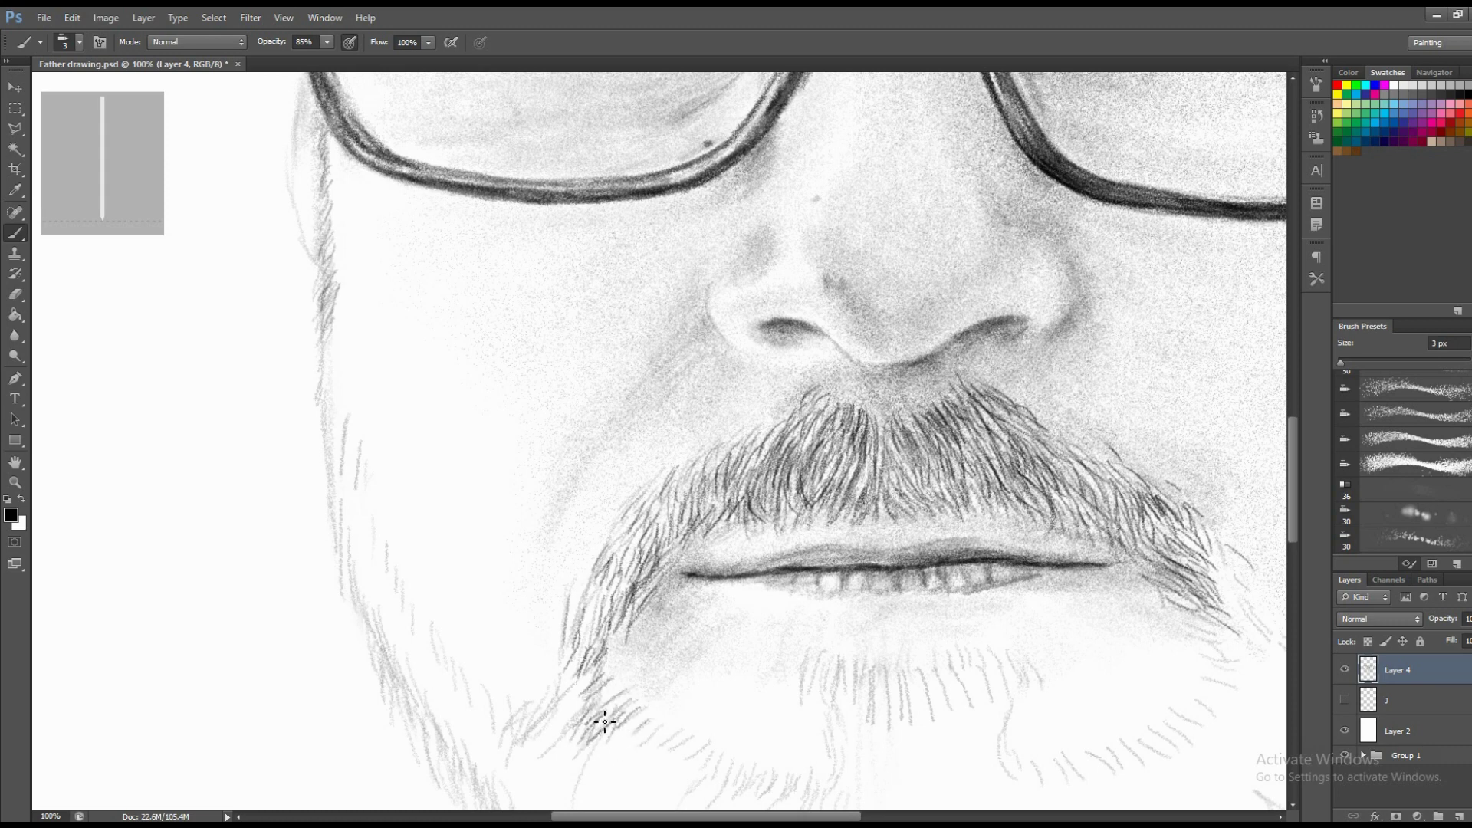
Draw short 3 px hair strokes below the left mouth corner and across the chin beard.
{"action": "left_click_drag", "start_coordinate": [580, 696], "coordinate": [582, 724]}
{"action": "scroll", "coordinate": [624, 612], "scroll_direction": "down", "scroll_amount": 3}
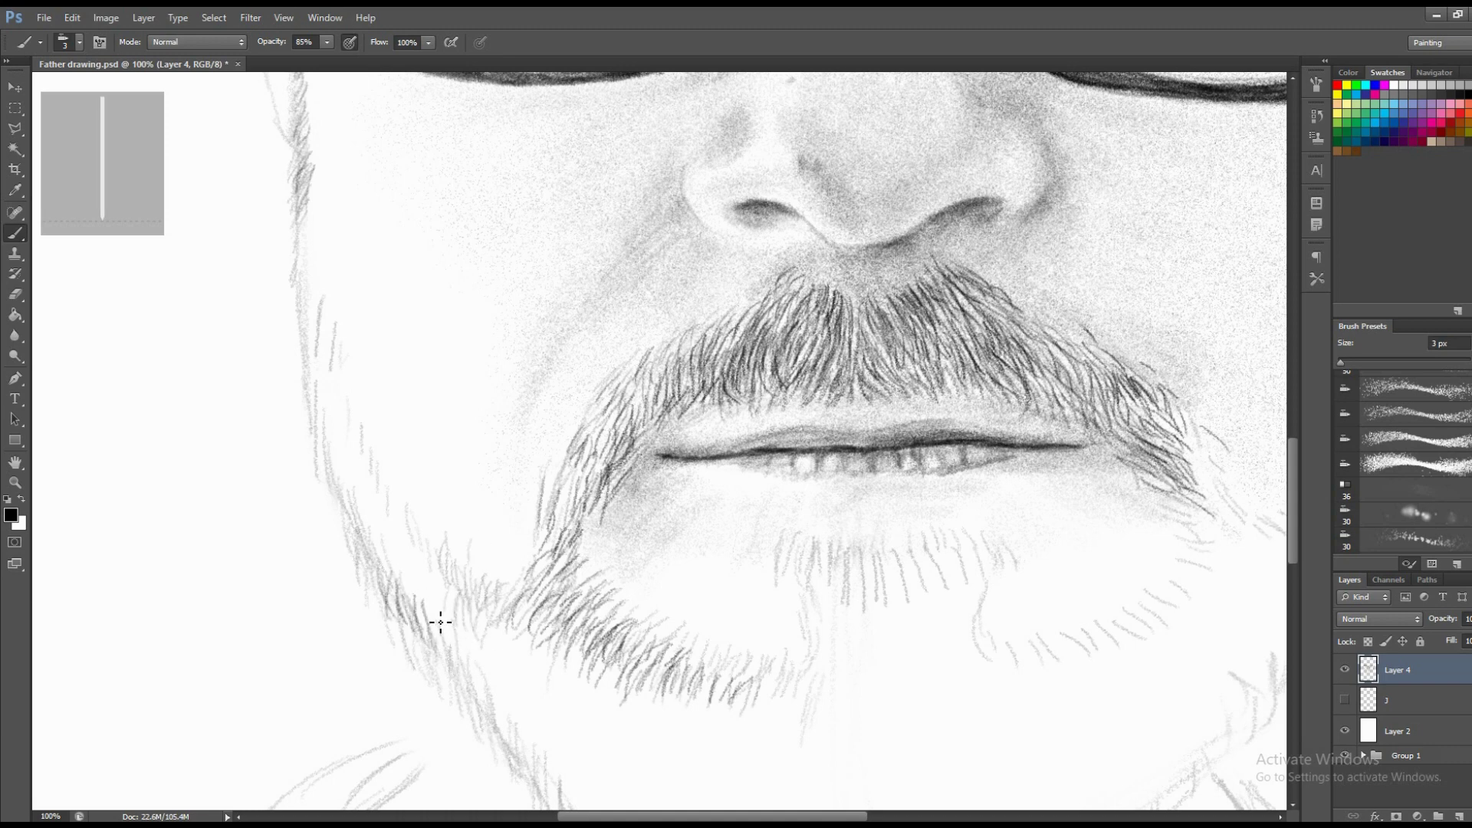
{"action": "left_click_drag", "start_coordinate": [441, 621], "coordinate": [448, 665]}
{"action": "left_click_drag", "start_coordinate": [452, 630], "coordinate": [469, 690]}
{"action": "left_click_drag", "start_coordinate": [526, 594], "coordinate": [512, 641]}
{"action": "left_click_drag", "start_coordinate": [536, 590], "coordinate": [524, 639]}
{"action": "left_click_drag", "start_coordinate": [577, 605], "coordinate": [566, 655]}
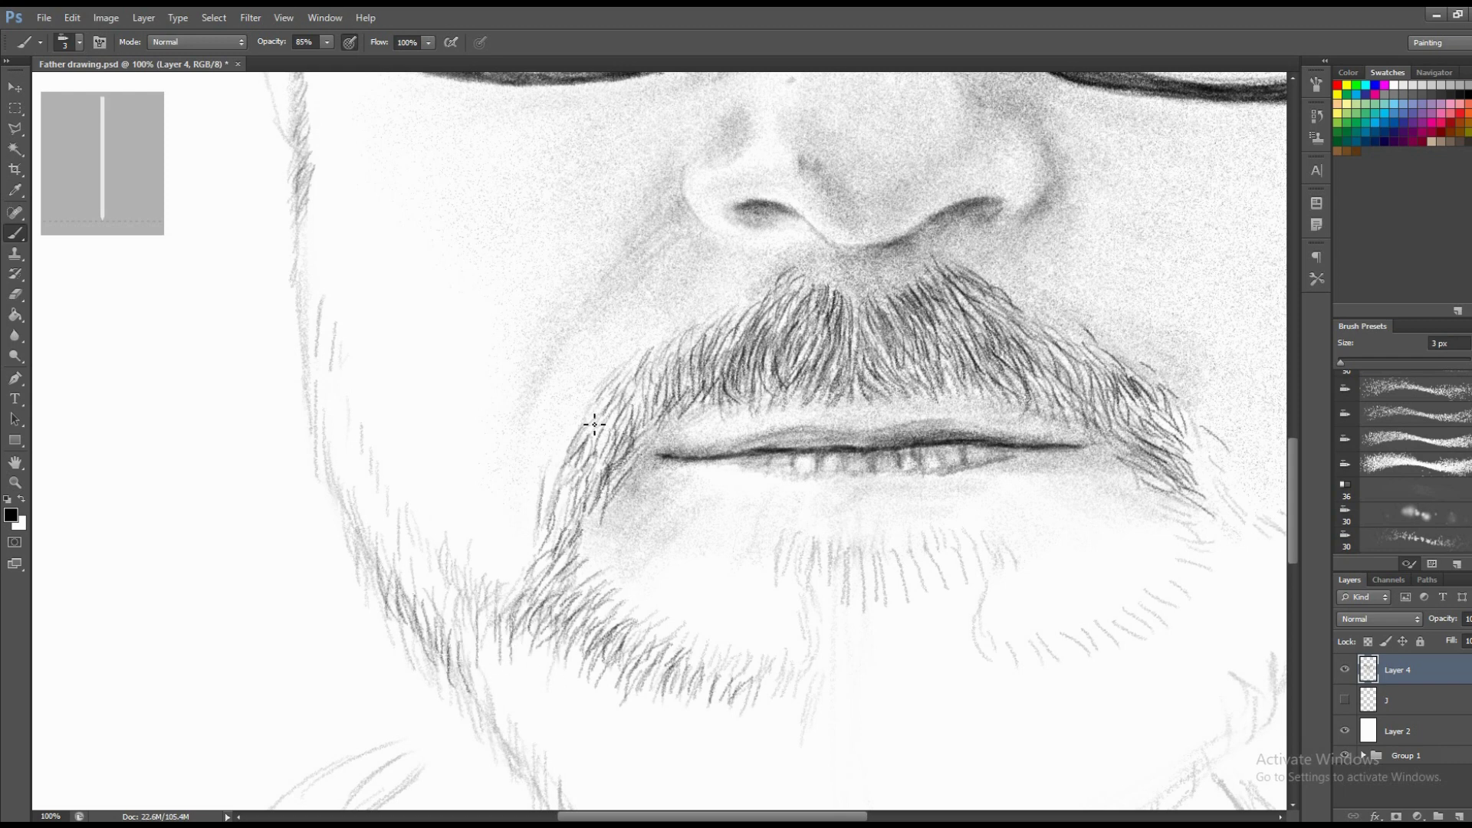
Zoom back in on the mouth and hatch short pencil hairs into the chin beard.
{"action": "key", "text": "z"}
{"action": "scroll", "coordinate": [865, 529], "scroll_direction": "down", "scroll_amount": 3}
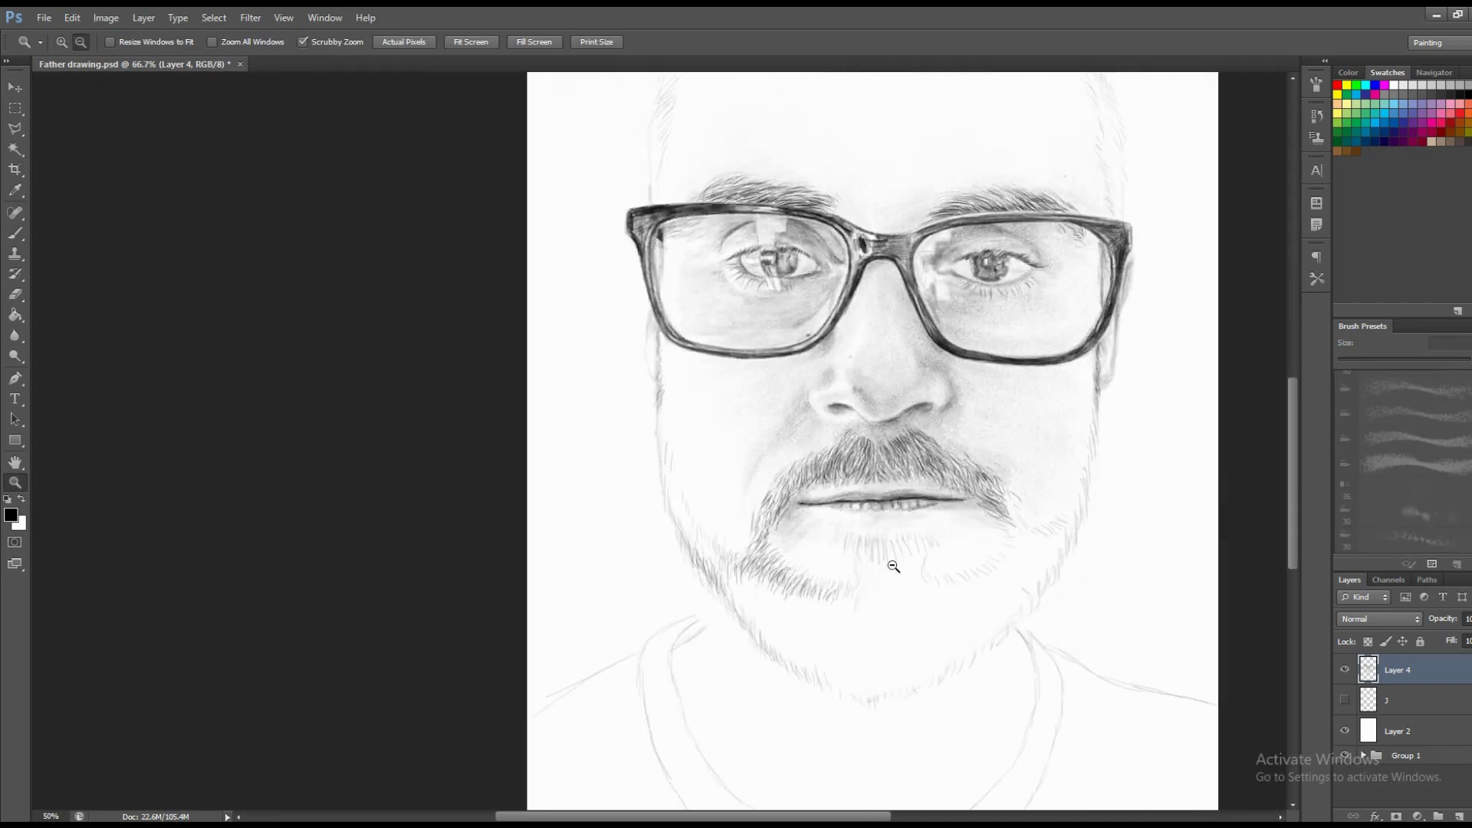
{"action": "scroll", "coordinate": [887, 559], "scroll_direction": "down", "scroll_amount": 1}
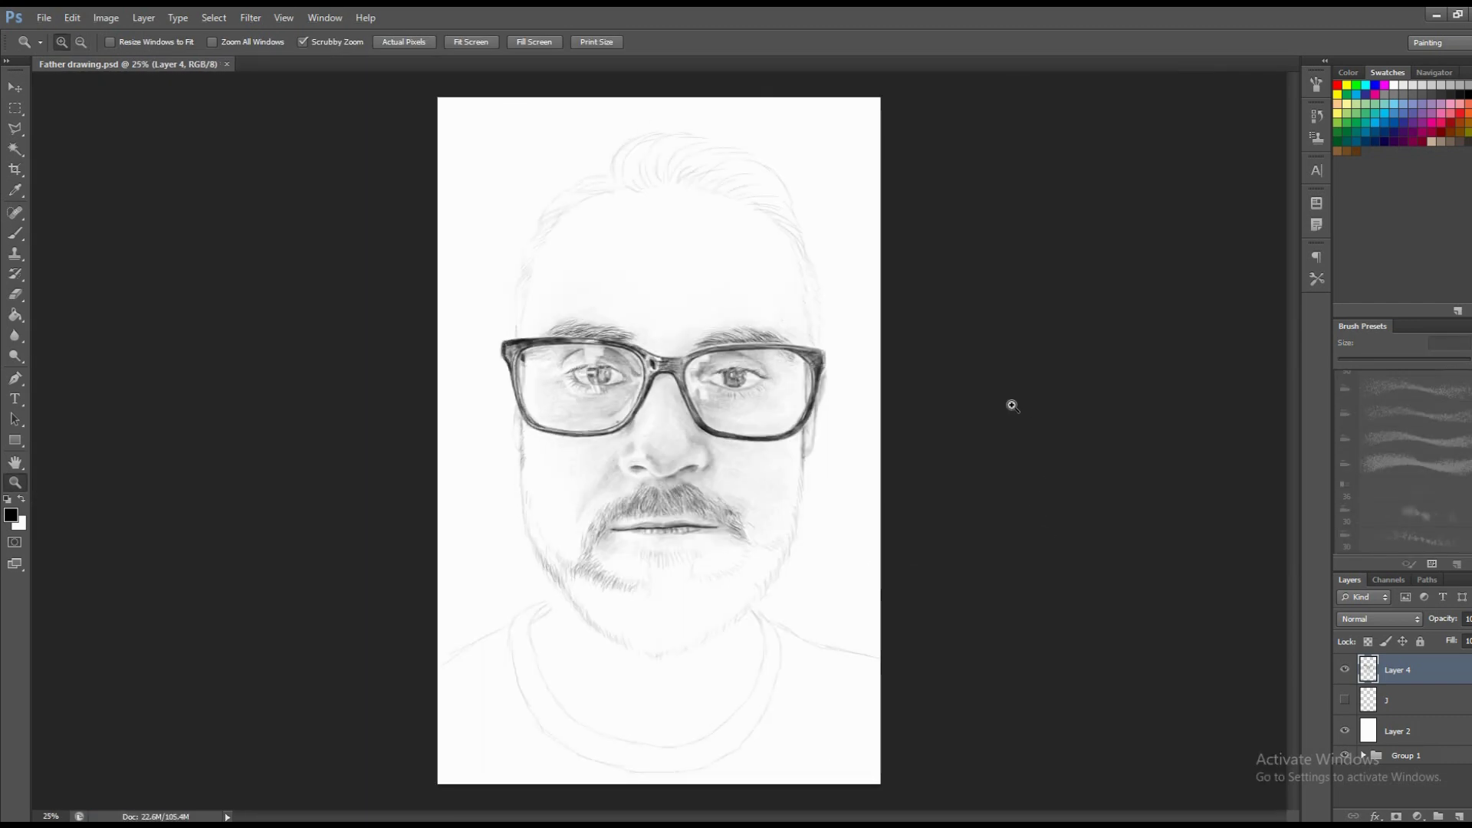
{"action": "key", "text": "ctrl+1"}
{"action": "key", "text": "b"}
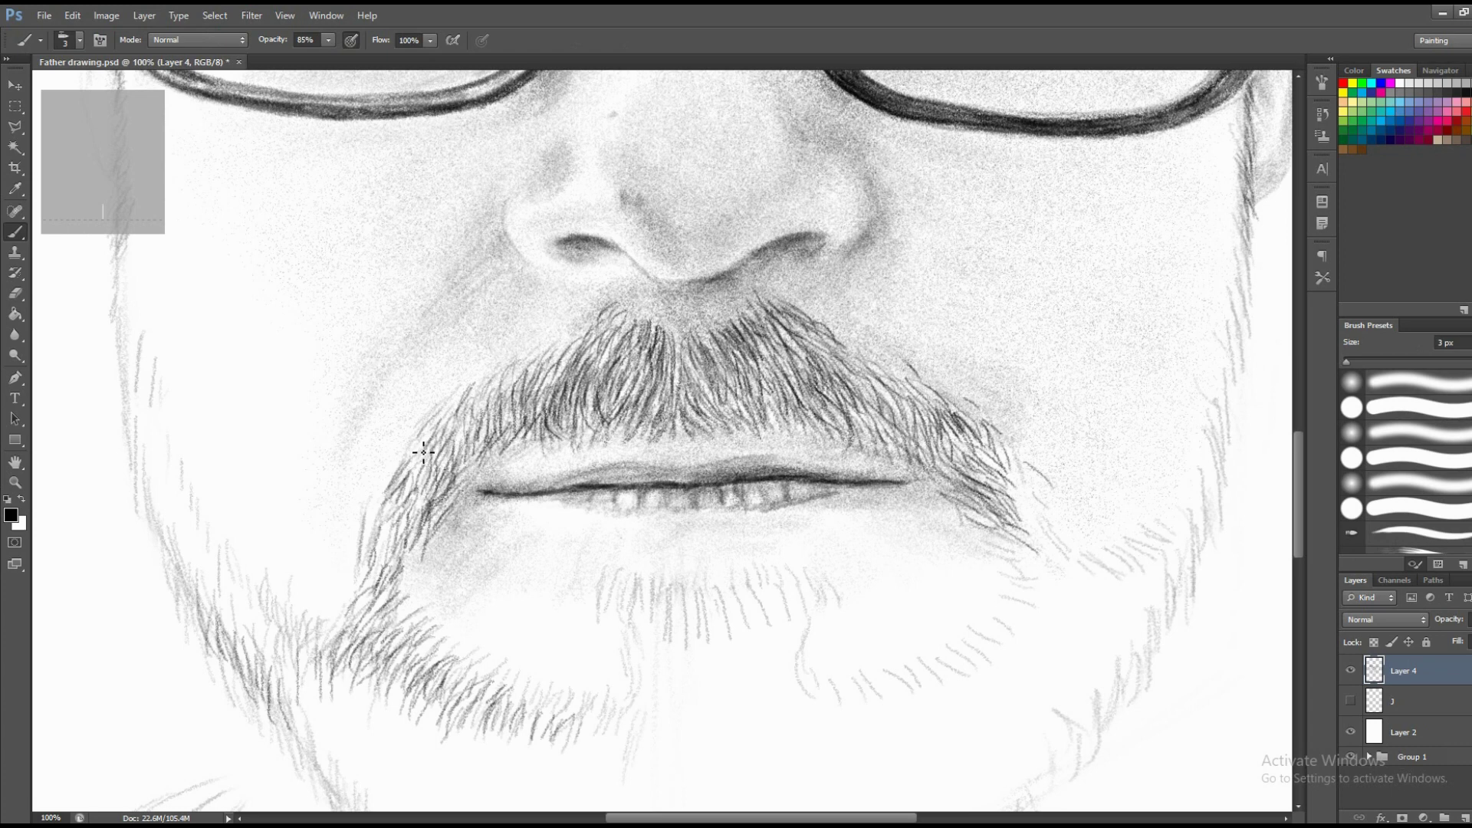
{"action": "left_click_drag", "start_coordinate": [427, 497], "coordinate": [455, 457]}
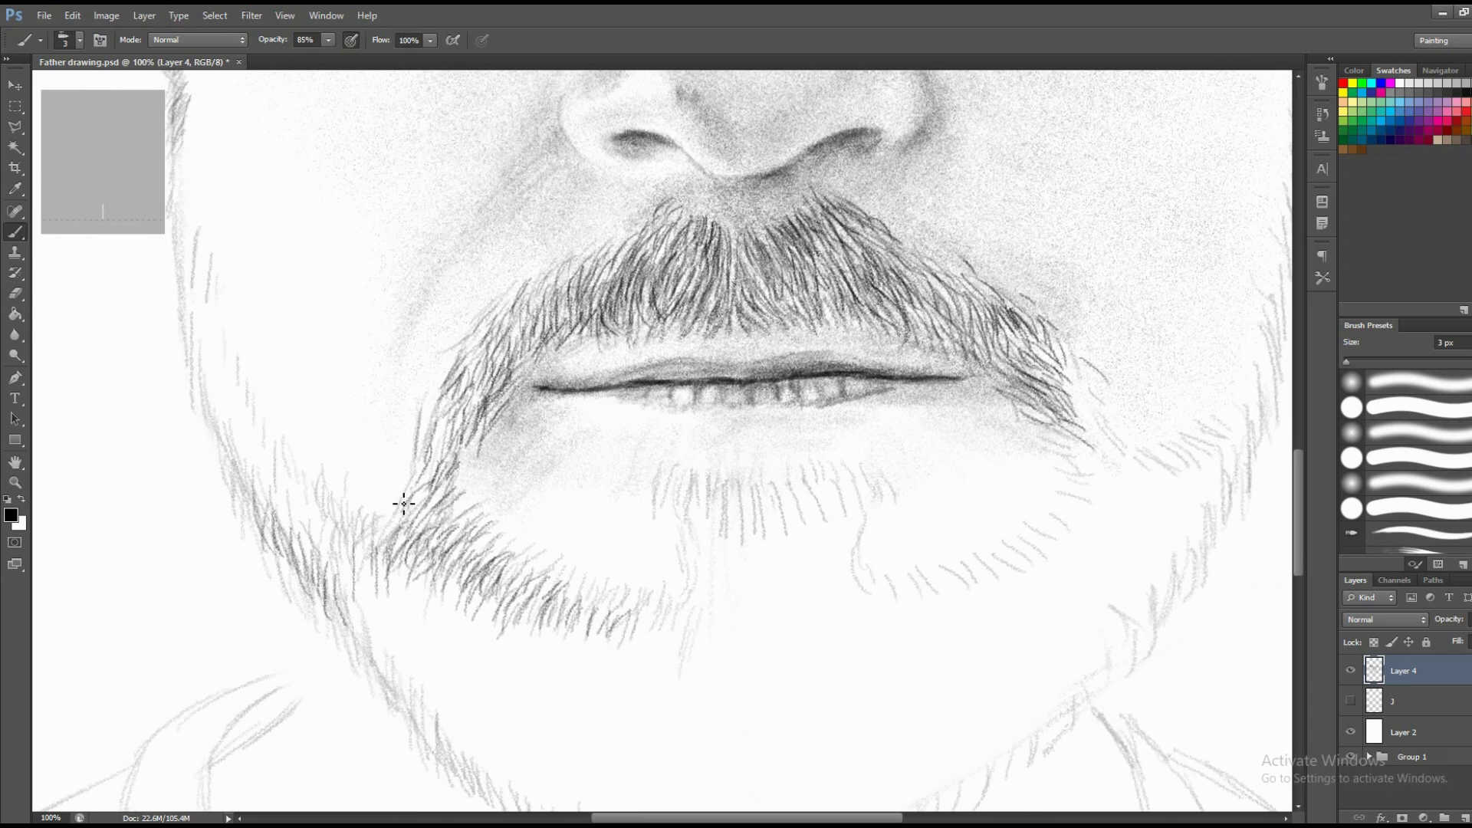
{"action": "mouse_move", "coordinate": [382, 494]}
{"action": "left_mouse_down"}
{"action": "mouse_move", "coordinate": [361, 541]}
{"action": "mouse_move", "coordinate": [322, 560]}
{"action": "left_mouse_up"}
{"action": "mouse_move", "coordinate": [324, 510]}
{"action": "left_mouse_down"}
{"action": "mouse_move", "coordinate": [310, 553]}
{"action": "mouse_move", "coordinate": [310, 540]}
{"action": "left_mouse_up"}
{"action": "left_click_drag", "start_coordinate": [303, 487], "coordinate": [295, 537]}
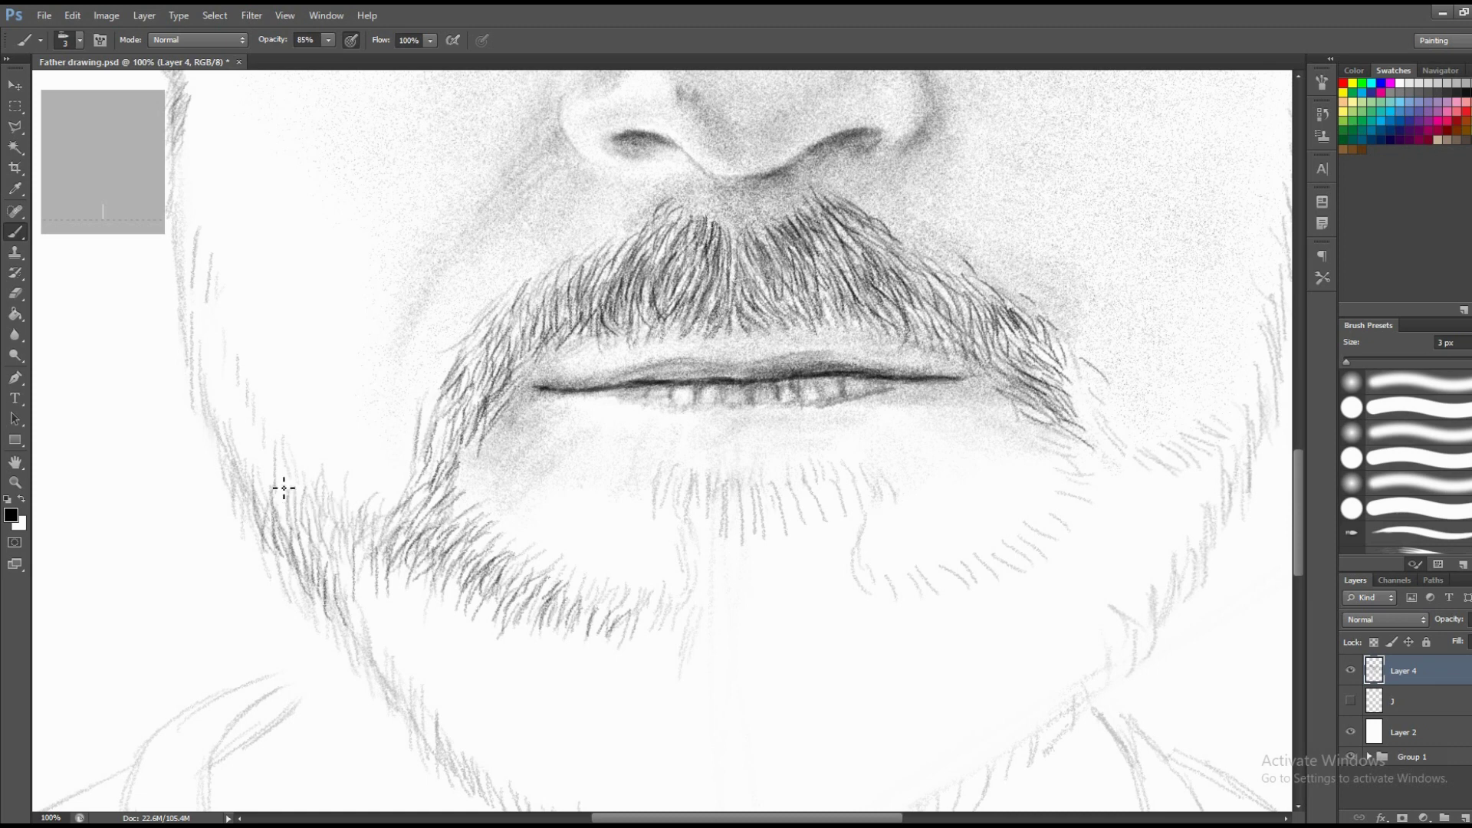
Add hair strokes along the left jawline and into the left chin beard.
{"action": "mouse_move", "coordinate": [261, 454]}
{"action": "left_mouse_down"}
{"action": "mouse_move", "coordinate": [268, 506]}
{"action": "mouse_move", "coordinate": [249, 483]}
{"action": "left_mouse_up"}
{"action": "left_click_drag", "start_coordinate": [227, 411], "coordinate": [234, 460]}
{"action": "mouse_move", "coordinate": [211, 379]}
{"action": "left_mouse_down"}
{"action": "mouse_move", "coordinate": [219, 426]}
{"action": "mouse_move", "coordinate": [281, 526]}
{"action": "mouse_move", "coordinate": [344, 577]}
{"action": "left_mouse_up"}
{"action": "left_click_drag", "start_coordinate": [292, 529], "coordinate": [326, 617]}
{"action": "mouse_move", "coordinate": [331, 558]}
{"action": "left_mouse_down"}
{"action": "mouse_move", "coordinate": [341, 610]}
{"action": "mouse_move", "coordinate": [368, 602]}
{"action": "left_mouse_up"}
{"action": "mouse_move", "coordinate": [354, 516]}
{"action": "left_mouse_down"}
{"action": "mouse_move", "coordinate": [364, 559]}
{"action": "mouse_move", "coordinate": [470, 631]}
{"action": "left_mouse_up"}
{"action": "left_click_drag", "start_coordinate": [458, 581], "coordinate": [485, 625]}
Hatch hairs along the chin beard's lower edge and fill out its left side.
{"action": "mouse_move", "coordinate": [581, 613]}
{"action": "left_mouse_down"}
{"action": "mouse_move", "coordinate": [592, 648]}
{"action": "mouse_move", "coordinate": [566, 654]}
{"action": "left_mouse_up"}
{"action": "mouse_move", "coordinate": [533, 611]}
{"action": "left_mouse_down"}
{"action": "mouse_move", "coordinate": [542, 652]}
{"action": "mouse_move", "coordinate": [530, 646]}
{"action": "left_mouse_up"}
{"action": "mouse_move", "coordinate": [506, 615]}
{"action": "left_mouse_down"}
{"action": "mouse_move", "coordinate": [515, 643]}
{"action": "mouse_move", "coordinate": [474, 643]}
{"action": "left_mouse_up"}
{"action": "mouse_move", "coordinate": [441, 574]}
{"action": "left_mouse_down"}
{"action": "mouse_move", "coordinate": [457, 622]}
{"action": "mouse_move", "coordinate": [429, 614]}
{"action": "left_mouse_up"}
{"action": "mouse_move", "coordinate": [389, 568]}
{"action": "left_mouse_down"}
{"action": "mouse_move", "coordinate": [398, 598]}
{"action": "mouse_move", "coordinate": [382, 601]}
{"action": "left_mouse_up"}
{"action": "left_click_drag", "start_coordinate": [445, 467], "coordinate": [345, 394]}
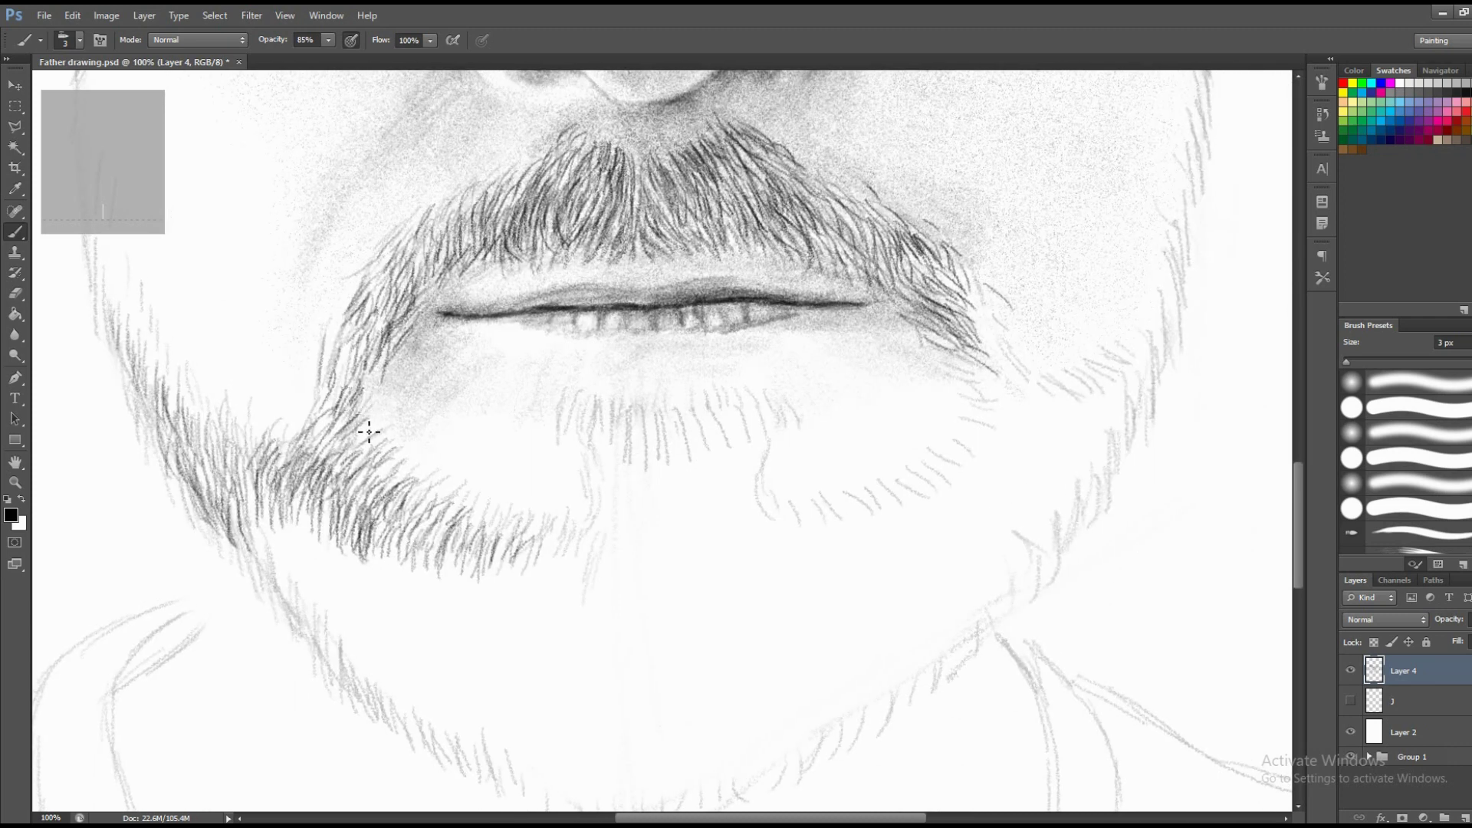
{"action": "left_click_drag", "start_coordinate": [466, 352], "coordinate": [361, 354]}
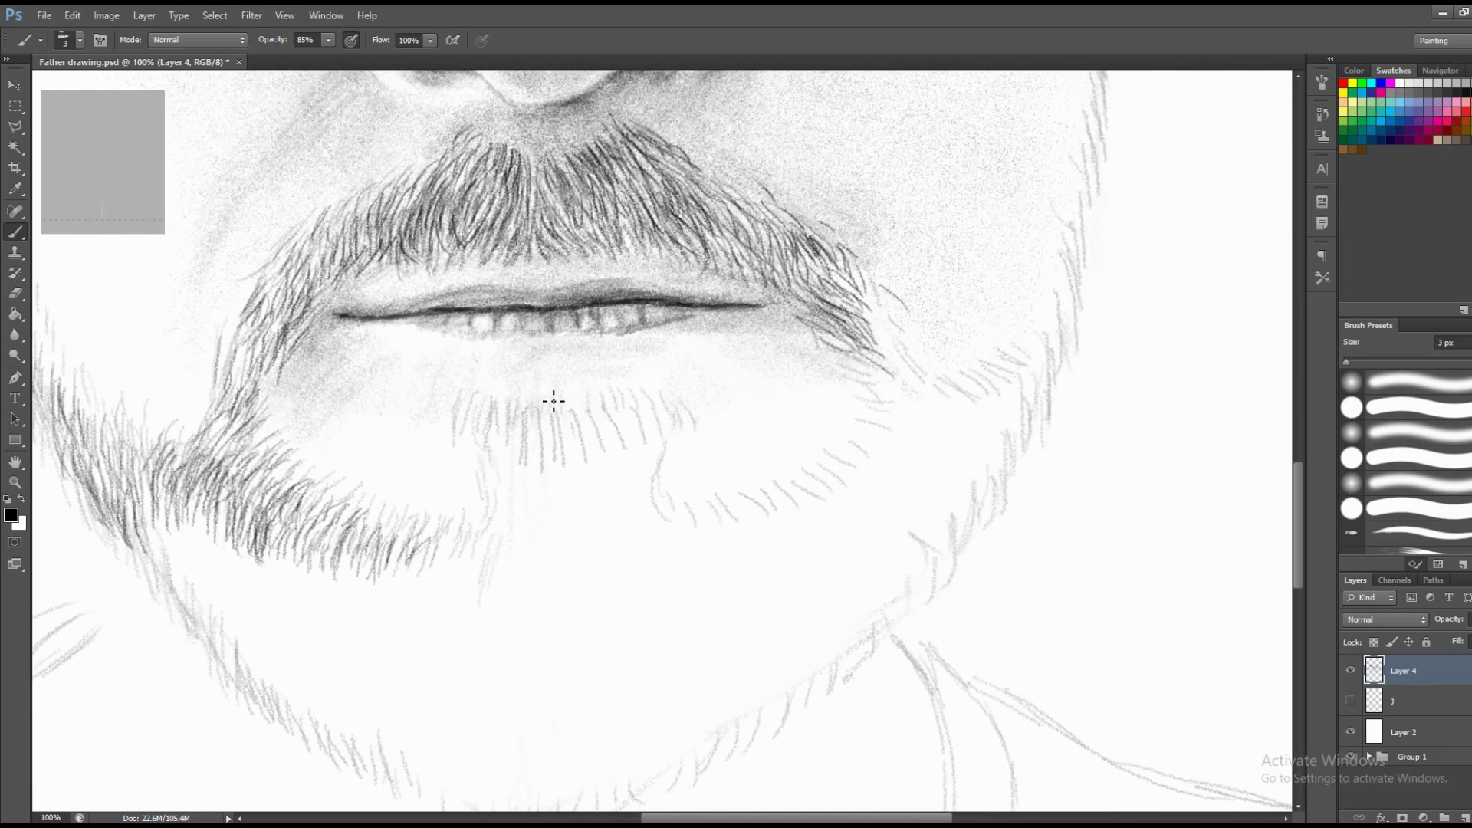
Paint short dark hair strokes in the bare patch just below the lower lip.
{"action": "mouse_move", "coordinate": [558, 397]}
{"action": "left_mouse_down"}
{"action": "mouse_move", "coordinate": [595, 451]}
{"action": "mouse_move", "coordinate": [574, 445]}
{"action": "left_mouse_up"}
{"action": "mouse_move", "coordinate": [545, 399]}
{"action": "left_mouse_down"}
{"action": "mouse_move", "coordinate": [547, 457]}
{"action": "mouse_move", "coordinate": [526, 433]}
{"action": "mouse_move", "coordinate": [475, 445]}
{"action": "left_mouse_up"}
{"action": "left_click_drag", "start_coordinate": [584, 401], "coordinate": [599, 433]}
{"action": "mouse_move", "coordinate": [610, 398]}
{"action": "left_mouse_down"}
{"action": "mouse_move", "coordinate": [641, 432]}
{"action": "mouse_move", "coordinate": [623, 443]}
{"action": "left_mouse_up"}
{"action": "left_click_drag", "start_coordinate": [577, 390], "coordinate": [591, 431]}
Spread more hair strokes across the chin below the lip, then zoom out to 66.7%.
{"action": "mouse_move", "coordinate": [518, 384]}
{"action": "left_mouse_down"}
{"action": "mouse_move", "coordinate": [527, 414]}
{"action": "mouse_move", "coordinate": [585, 411]}
{"action": "left_mouse_up"}
{"action": "mouse_move", "coordinate": [612, 395]}
{"action": "left_mouse_down"}
{"action": "mouse_move", "coordinate": [618, 440]}
{"action": "mouse_move", "coordinate": [635, 443]}
{"action": "left_mouse_up"}
{"action": "mouse_move", "coordinate": [640, 398]}
{"action": "left_mouse_down"}
{"action": "mouse_move", "coordinate": [651, 458]}
{"action": "mouse_move", "coordinate": [606, 472]}
{"action": "left_mouse_up"}
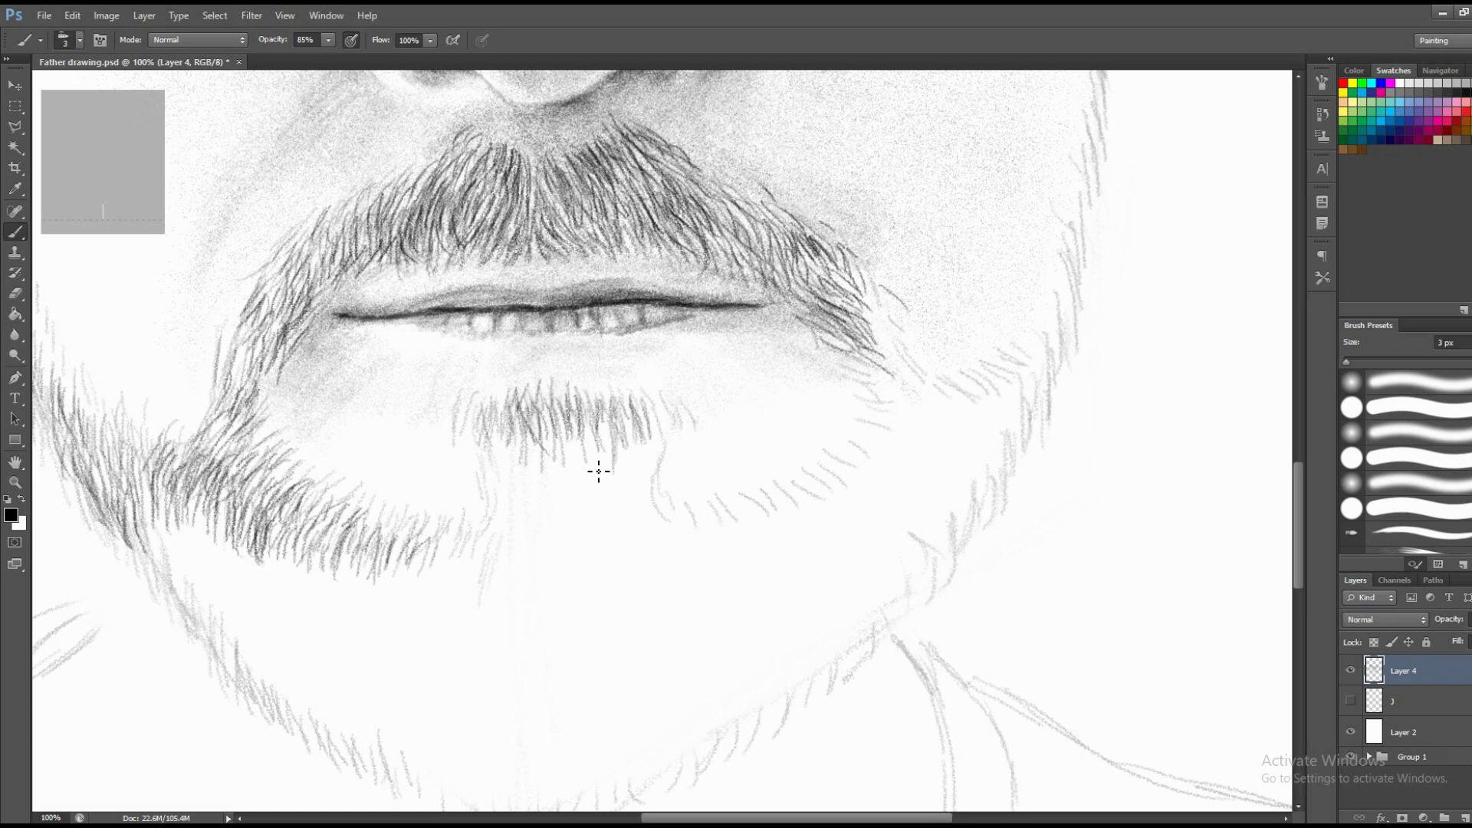
{"action": "left_click_drag", "start_coordinate": [604, 422], "coordinate": [598, 465]}
{"action": "left_click_drag", "start_coordinate": [598, 427], "coordinate": [580, 469]}
{"action": "key", "text": "z"}
{"action": "left_click", "coordinate": [658, 428], "text": "alt"}
{"action": "key", "text": "b"}
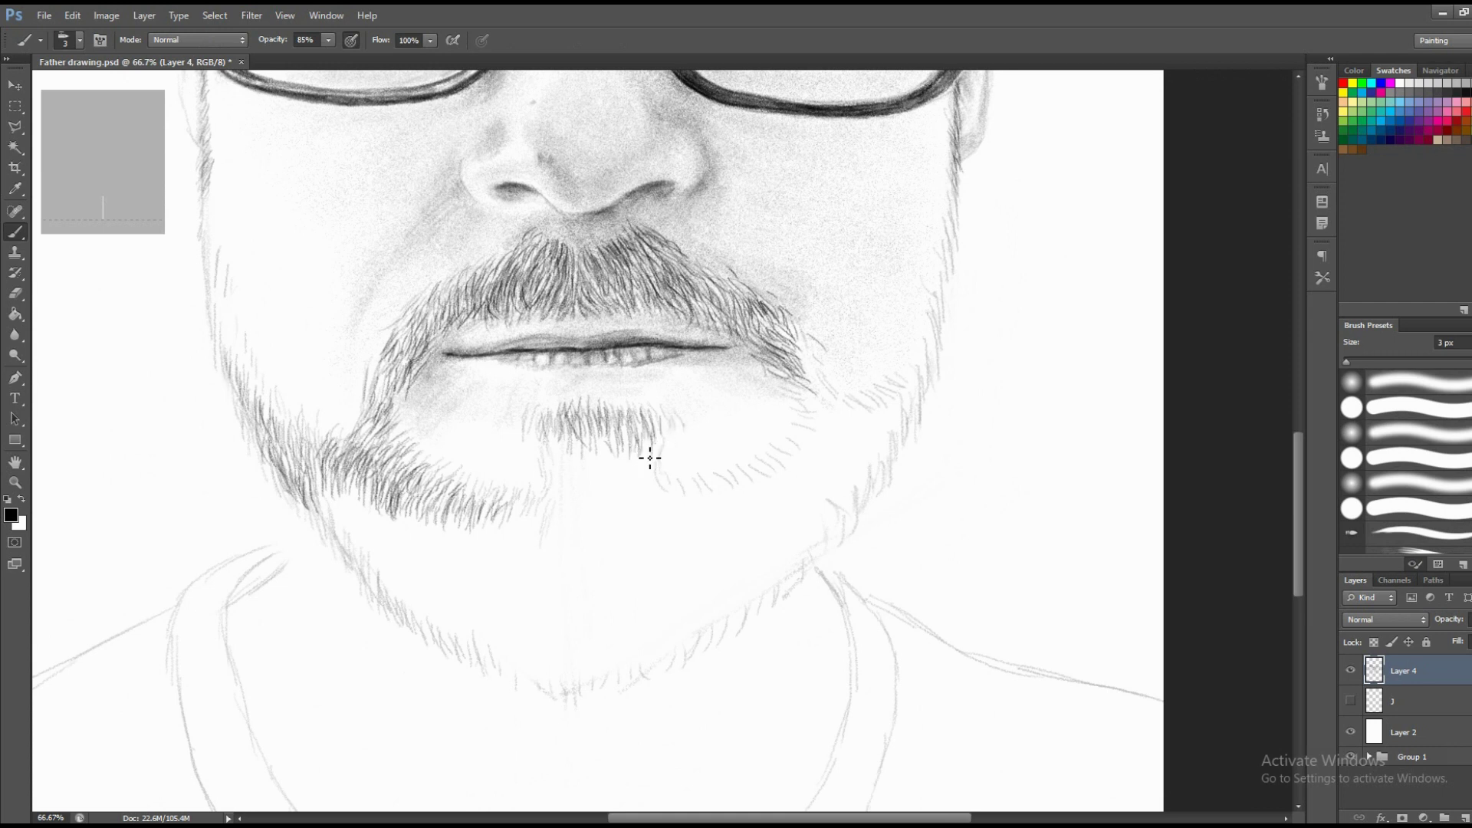
Add short hair strokes under the lower lip and at the goatee's edges.
{"action": "left_click_drag", "start_coordinate": [605, 437], "coordinate": [604, 465]}
{"action": "left_click_drag", "start_coordinate": [595, 439], "coordinate": [590, 466]}
{"action": "left_click_drag", "start_coordinate": [585, 442], "coordinate": [575, 466]}
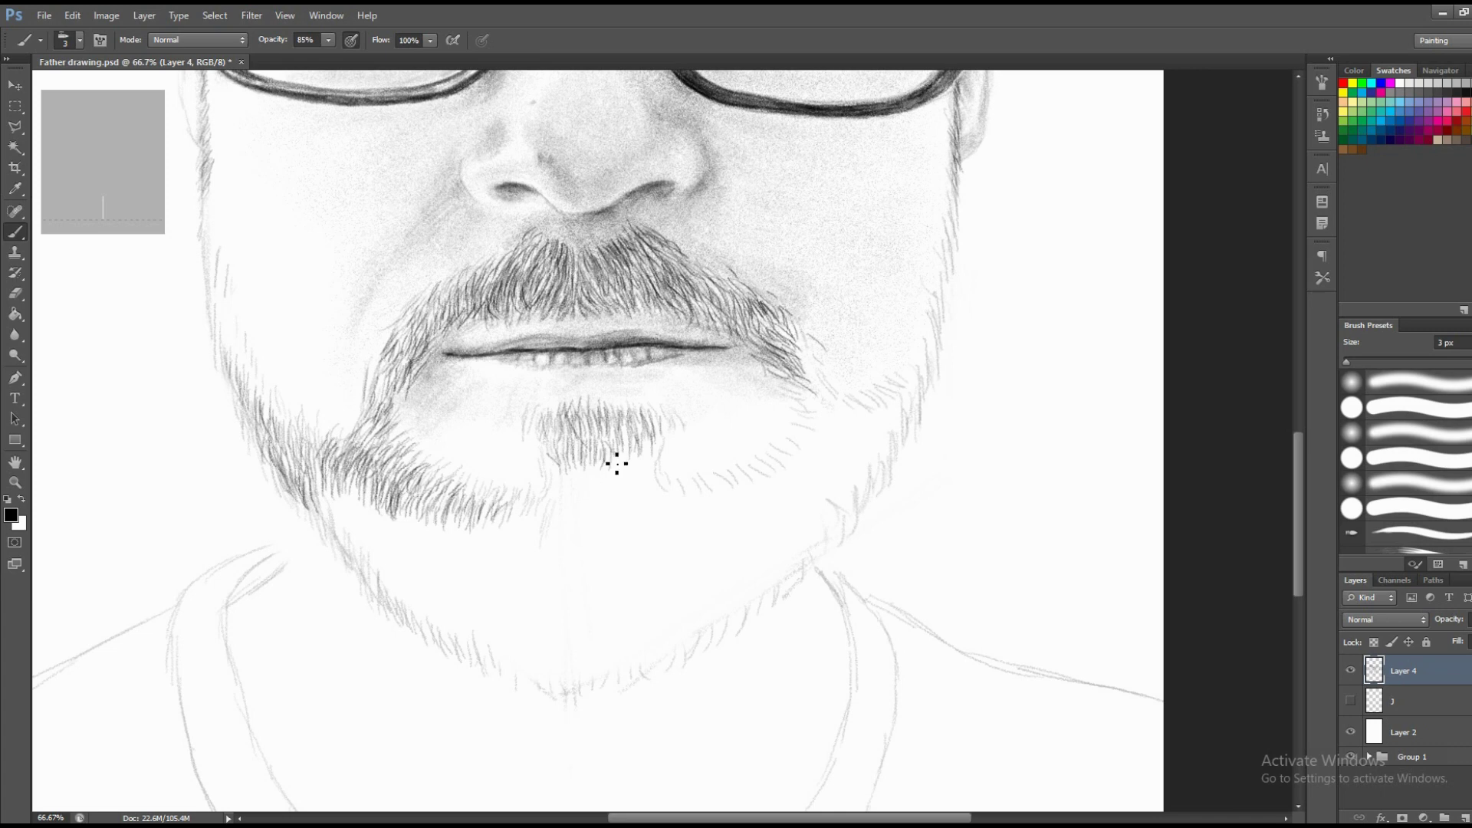
{"action": "mouse_move", "coordinate": [641, 440]}
{"action": "left_mouse_down"}
{"action": "mouse_move", "coordinate": [610, 489]}
{"action": "mouse_move", "coordinate": [601, 463]}
{"action": "left_mouse_up"}
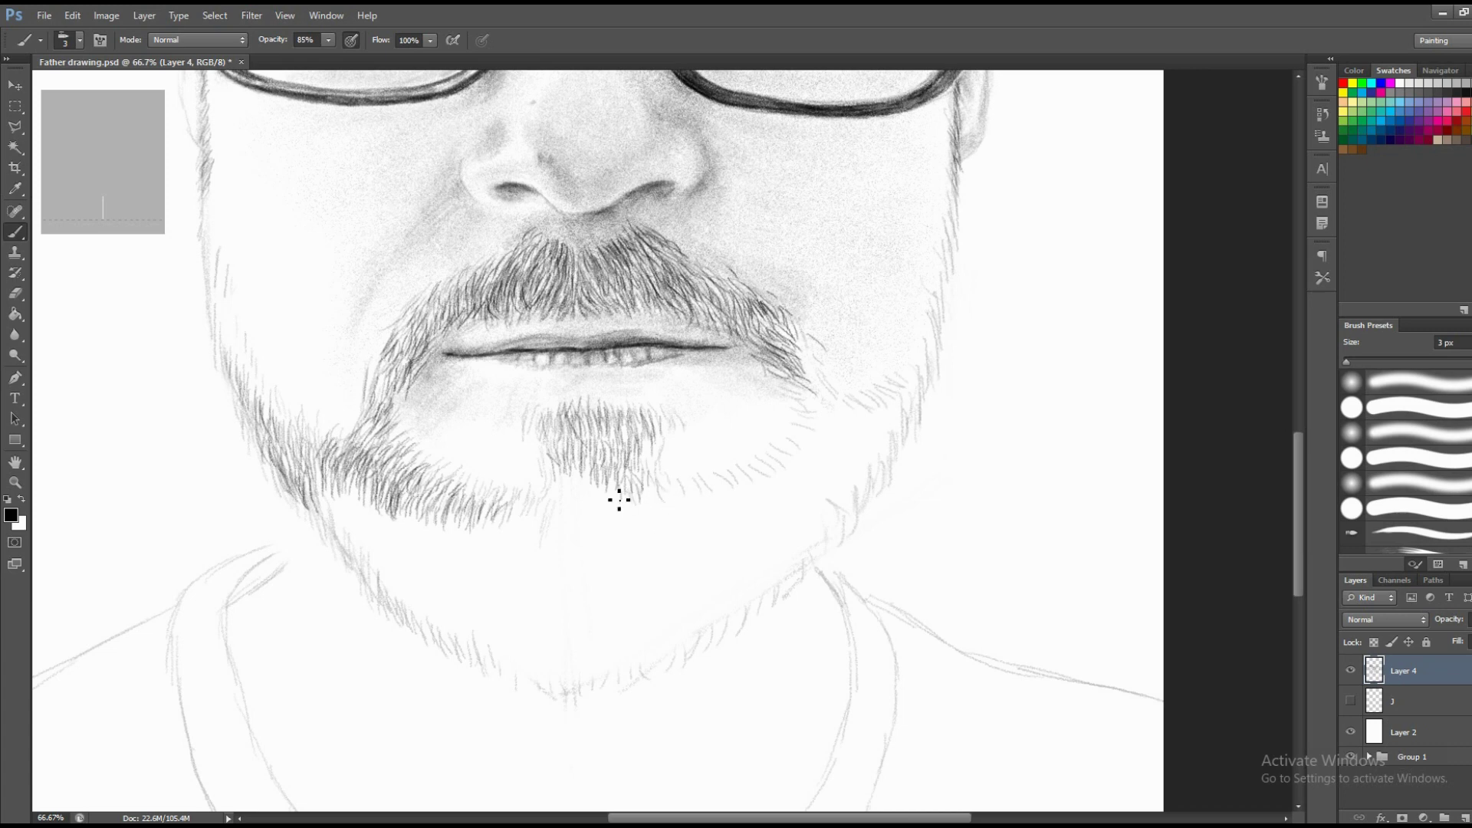
{"action": "mouse_move", "coordinate": [592, 512]}
{"action": "left_mouse_down"}
{"action": "mouse_move", "coordinate": [583, 477]}
{"action": "mouse_move", "coordinate": [554, 477]}
{"action": "mouse_move", "coordinate": [632, 489]}
{"action": "mouse_move", "coordinate": [604, 455]}
{"action": "mouse_move", "coordinate": [628, 449]}
{"action": "mouse_move", "coordinate": [623, 422]}
{"action": "left_mouse_up"}
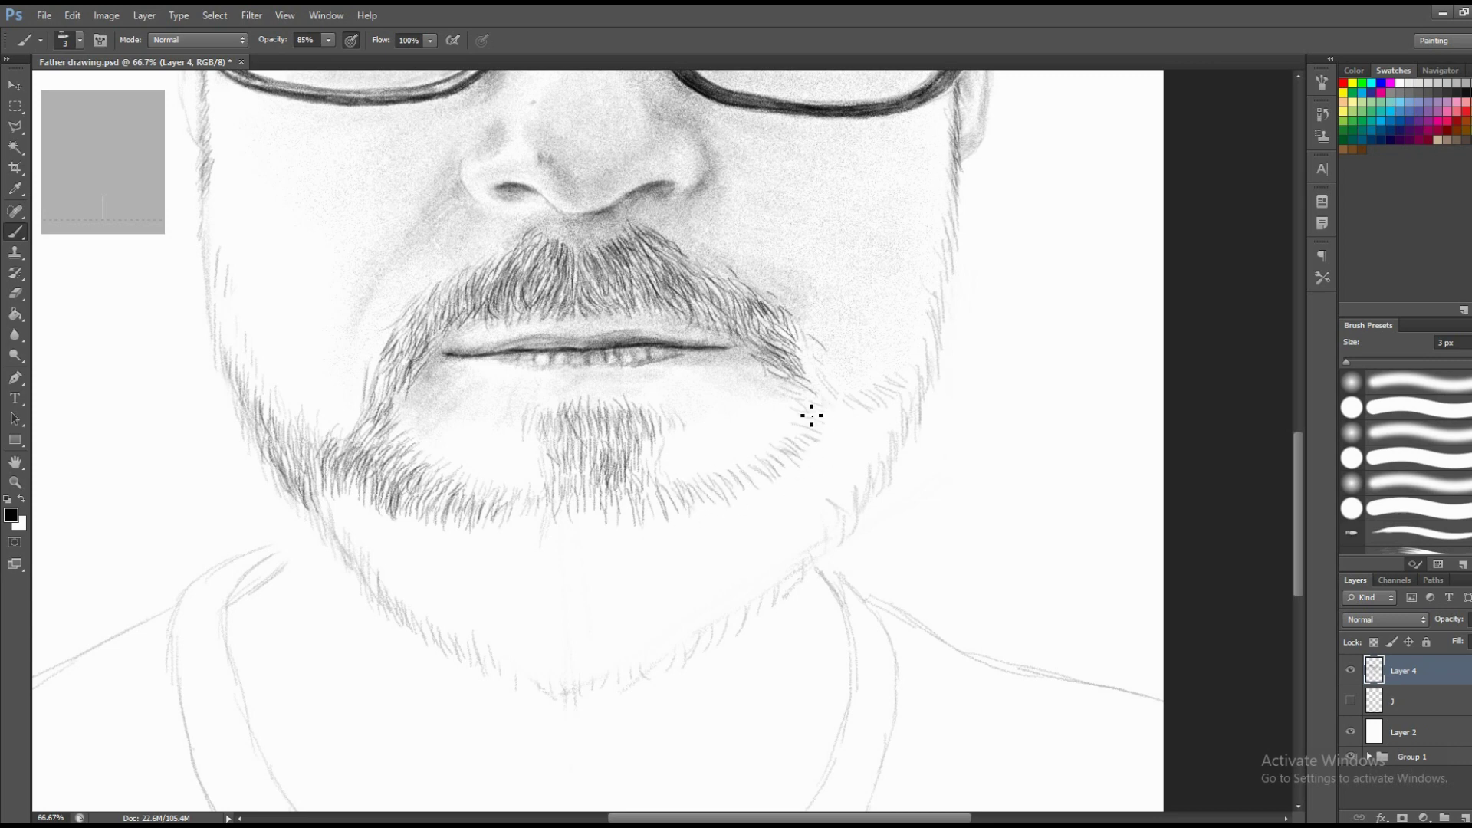
Stroke hairs along the right jaw, lower left beard and lower chin edges, and thicken the goatee.
{"action": "mouse_move", "coordinate": [822, 418]}
{"action": "left_mouse_down"}
{"action": "mouse_move", "coordinate": [792, 469]}
{"action": "mouse_move", "coordinate": [745, 451]}
{"action": "left_mouse_up"}
{"action": "left_click_drag", "start_coordinate": [500, 551], "coordinate": [491, 519]}
{"action": "left_click_drag", "start_coordinate": [481, 550], "coordinate": [456, 515]}
{"action": "left_click_drag", "start_coordinate": [449, 535], "coordinate": [433, 506]}
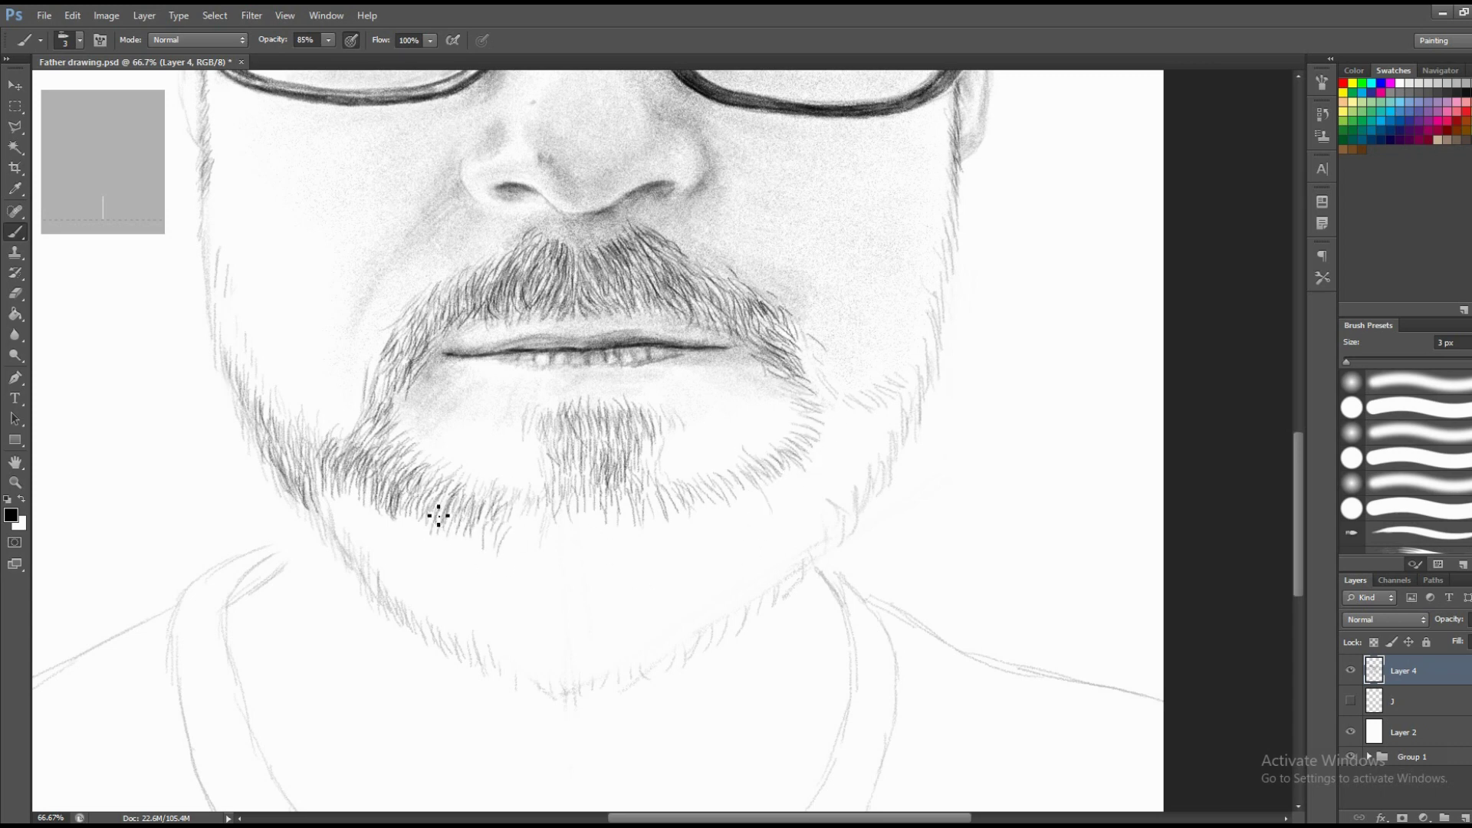
{"action": "mouse_move", "coordinate": [529, 536]}
{"action": "left_mouse_down"}
{"action": "mouse_move", "coordinate": [516, 510]}
{"action": "mouse_move", "coordinate": [545, 520]}
{"action": "left_mouse_up"}
{"action": "mouse_move", "coordinate": [573, 546]}
{"action": "left_mouse_down"}
{"action": "mouse_move", "coordinate": [567, 515]}
{"action": "mouse_move", "coordinate": [591, 510]}
{"action": "mouse_move", "coordinate": [580, 472]}
{"action": "left_mouse_up"}
{"action": "mouse_move", "coordinate": [598, 500]}
{"action": "left_mouse_down"}
{"action": "mouse_move", "coordinate": [592, 460]}
{"action": "mouse_move", "coordinate": [637, 422]}
{"action": "left_mouse_up"}
{"action": "mouse_move", "coordinate": [646, 458]}
{"action": "left_mouse_down"}
{"action": "mouse_move", "coordinate": [643, 426]}
{"action": "mouse_move", "coordinate": [619, 423]}
{"action": "left_mouse_up"}
{"action": "left_click_drag", "start_coordinate": [613, 463], "coordinate": [606, 423]}
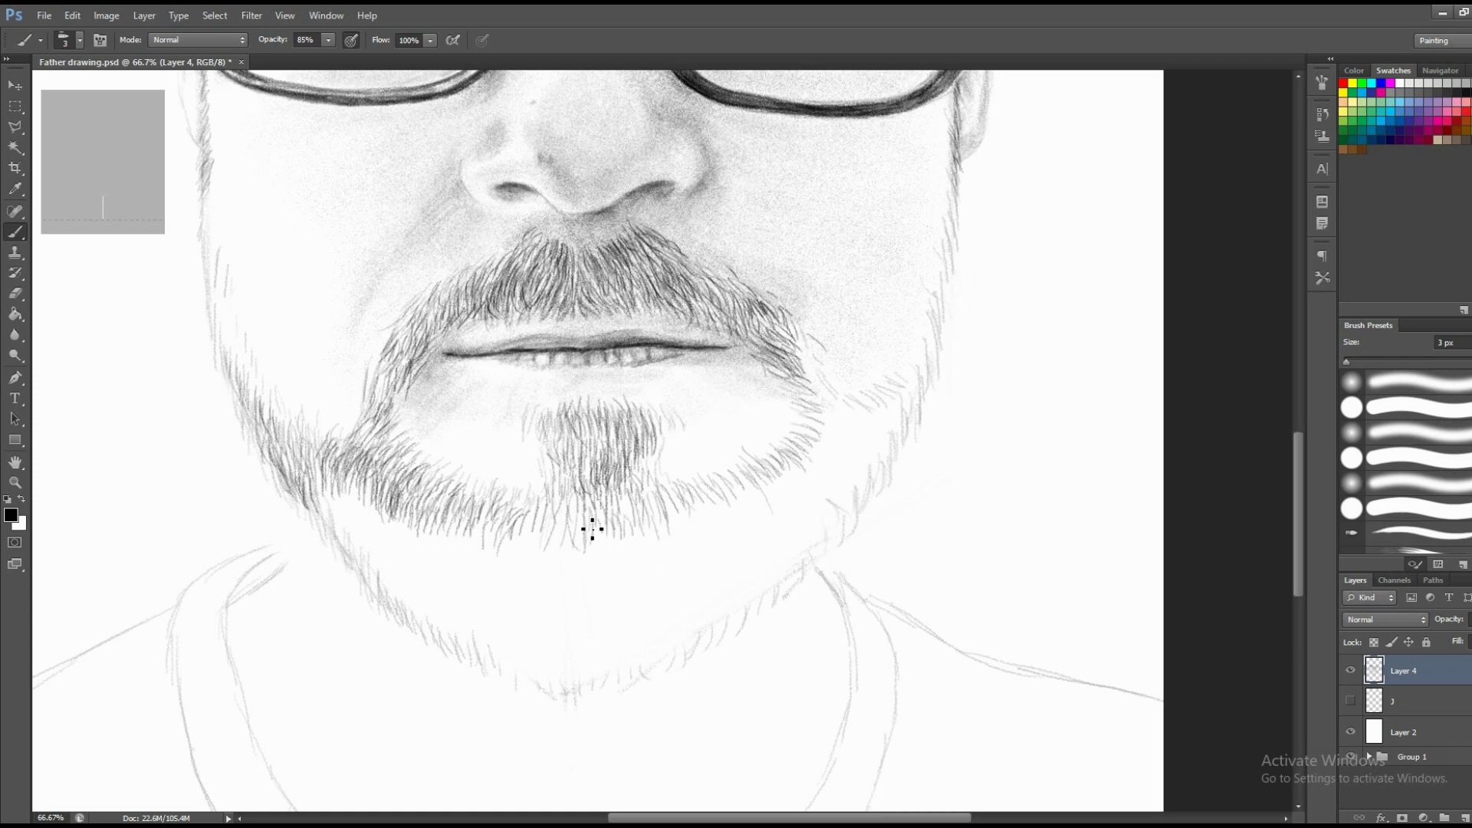
Raise the brush size to 4 px and add hair strokes along the lower chin beard.
{"action": "right_click", "coordinate": [537, 542]}
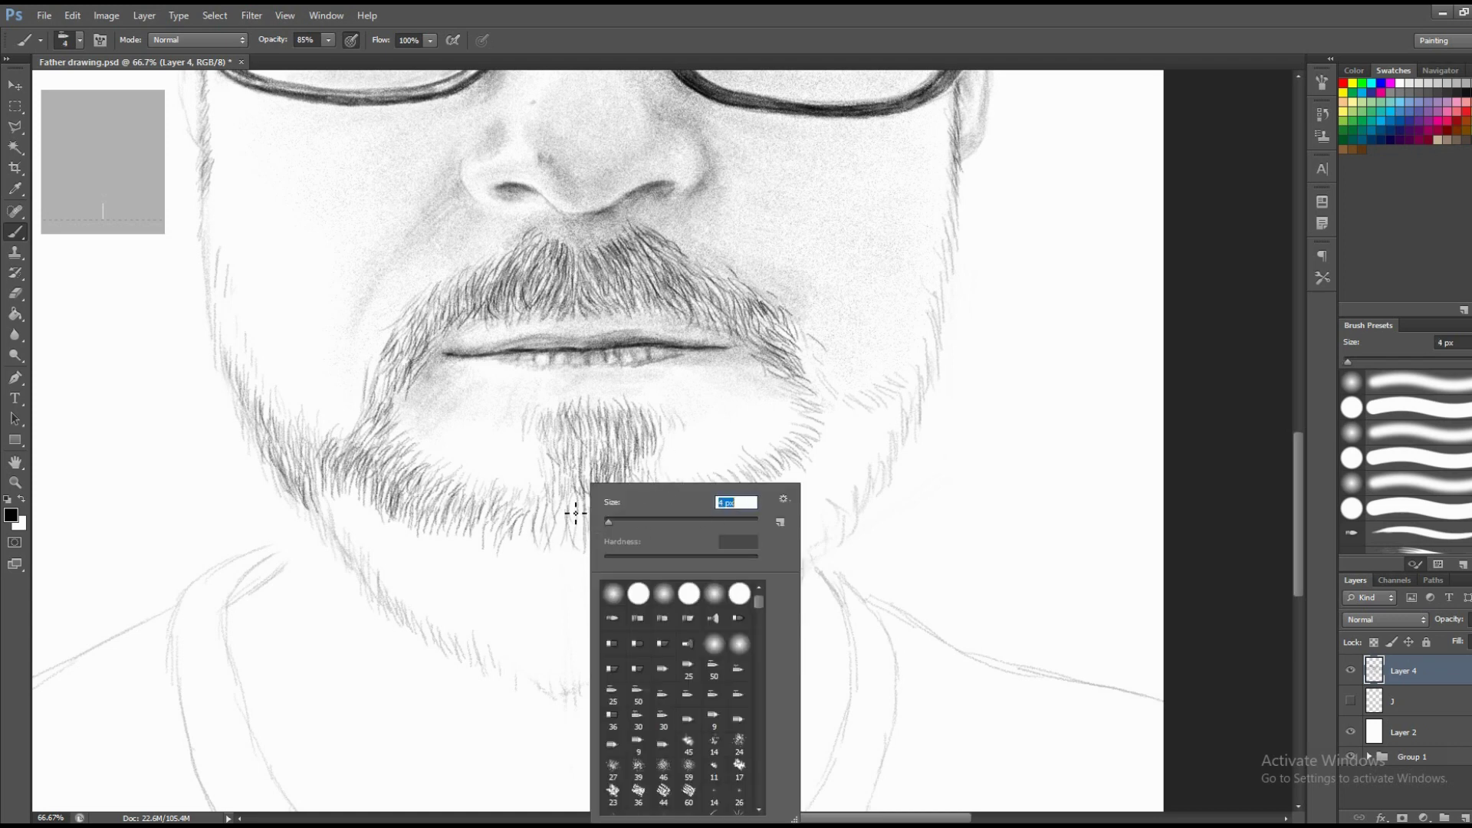
{"action": "key", "text": "Return"}
{"action": "left_click_drag", "start_coordinate": [602, 537], "coordinate": [597, 498]}
{"action": "mouse_move", "coordinate": [664, 542]}
{"action": "left_mouse_down"}
{"action": "mouse_move", "coordinate": [656, 503]}
{"action": "mouse_move", "coordinate": [705, 497]}
{"action": "left_mouse_up"}
{"action": "mouse_move", "coordinate": [741, 517]}
{"action": "left_mouse_down"}
{"action": "mouse_move", "coordinate": [732, 490]}
{"action": "mouse_move", "coordinate": [778, 468]}
{"action": "mouse_move", "coordinate": [821, 418]}
{"action": "mouse_move", "coordinate": [797, 351]}
{"action": "left_mouse_up"}
Add hair strokes down the right beard edge and along the left and lower-left beard edges.
{"action": "mouse_move", "coordinate": [842, 411]}
{"action": "left_mouse_down"}
{"action": "mouse_move", "coordinate": [813, 382]}
{"action": "mouse_move", "coordinate": [812, 402]}
{"action": "mouse_move", "coordinate": [853, 404]}
{"action": "mouse_move", "coordinate": [918, 382]}
{"action": "mouse_move", "coordinate": [891, 420]}
{"action": "mouse_move", "coordinate": [905, 422]}
{"action": "left_mouse_up"}
{"action": "mouse_move", "coordinate": [882, 471]}
{"action": "left_mouse_down"}
{"action": "mouse_move", "coordinate": [899, 436]}
{"action": "mouse_move", "coordinate": [886, 454]}
{"action": "mouse_move", "coordinate": [860, 444]}
{"action": "left_mouse_up"}
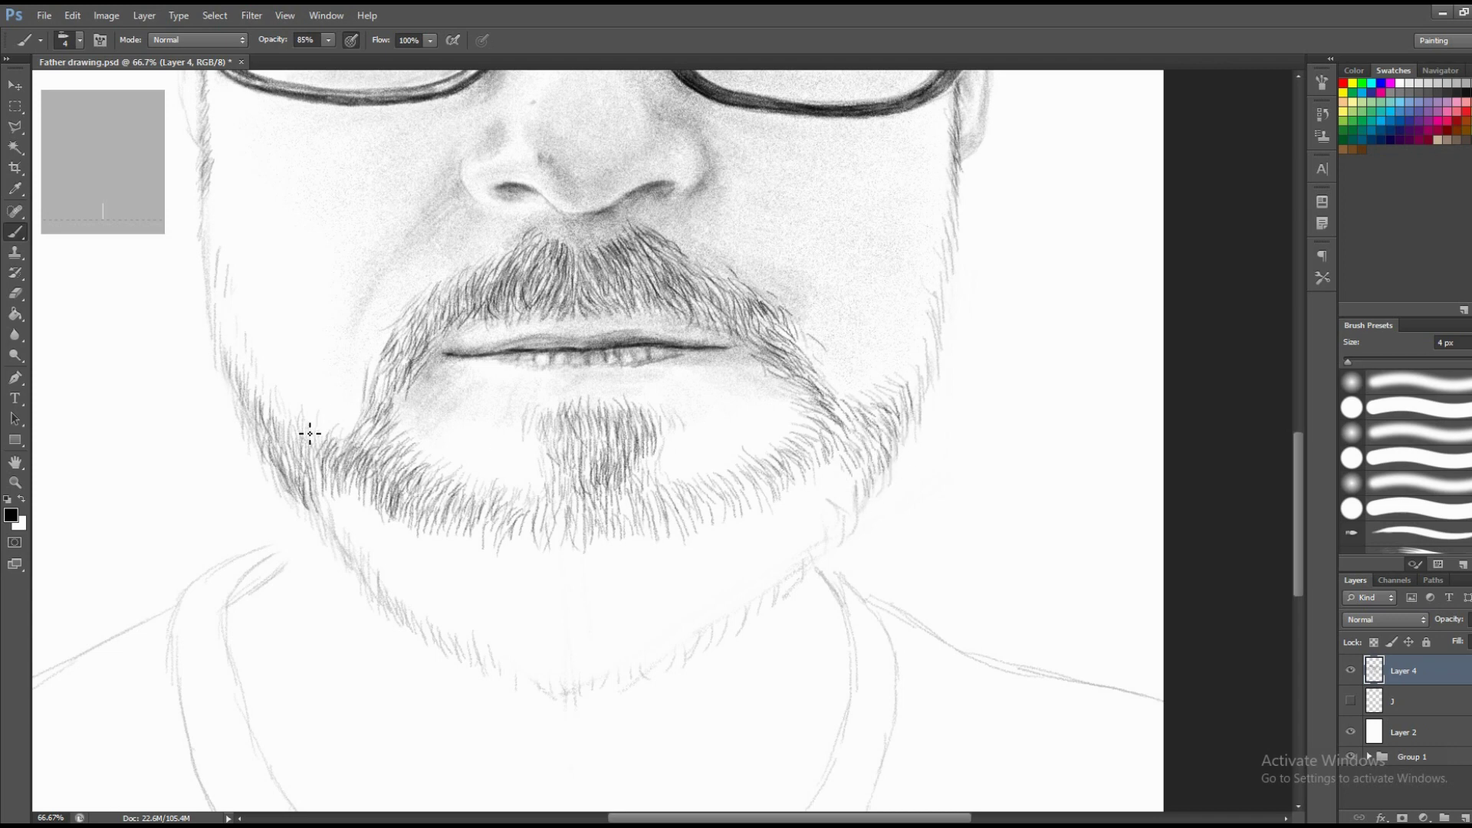
{"action": "left_click_drag", "start_coordinate": [303, 460], "coordinate": [298, 426]}
{"action": "left_click_drag", "start_coordinate": [319, 467], "coordinate": [306, 436]}
{"action": "mouse_move", "coordinate": [332, 494]}
{"action": "left_mouse_down"}
{"action": "mouse_move", "coordinate": [329, 476]}
{"action": "mouse_move", "coordinate": [359, 485]}
{"action": "left_mouse_up"}
{"action": "mouse_move", "coordinate": [382, 528]}
{"action": "left_mouse_down"}
{"action": "mouse_move", "coordinate": [373, 491]}
{"action": "mouse_move", "coordinate": [310, 482]}
{"action": "mouse_move", "coordinate": [402, 514]}
{"action": "mouse_move", "coordinate": [386, 512]}
{"action": "left_mouse_up"}
{"action": "mouse_move", "coordinate": [378, 538]}
{"action": "left_mouse_down"}
{"action": "mouse_move", "coordinate": [367, 522]}
{"action": "mouse_move", "coordinate": [506, 529]}
{"action": "left_mouse_up"}
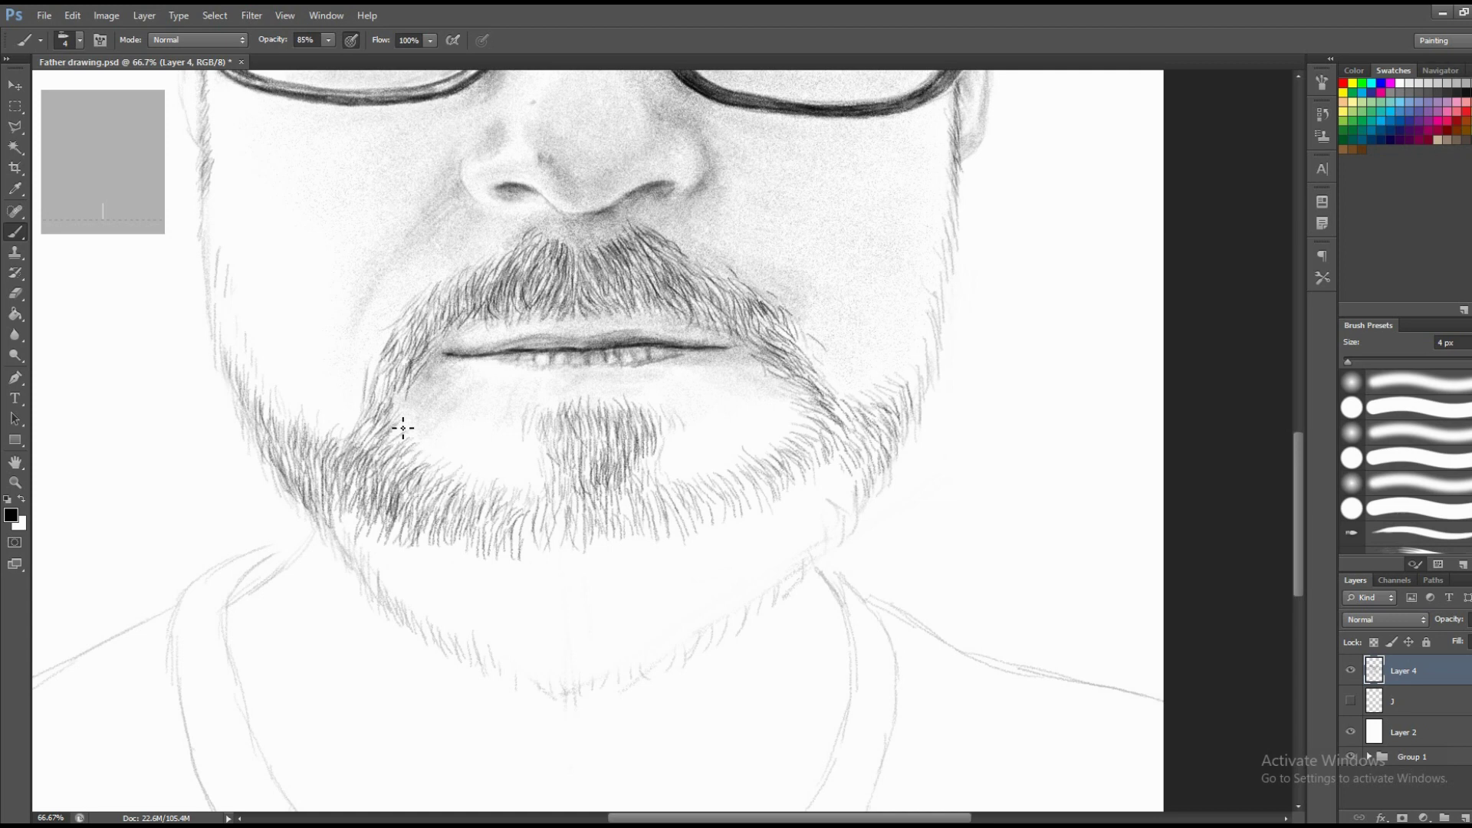
Add hairs near the left mouth corner and along the lower chin and lower right beard edges.
{"action": "left_click_drag", "start_coordinate": [393, 448], "coordinate": [365, 374]}
{"action": "left_click_drag", "start_coordinate": [451, 503], "coordinate": [456, 483]}
{"action": "left_click_drag", "start_coordinate": [542, 558], "coordinate": [534, 525]}
{"action": "mouse_move", "coordinate": [572, 562]}
{"action": "left_mouse_down"}
{"action": "mouse_move", "coordinate": [567, 528]}
{"action": "mouse_move", "coordinate": [599, 537]}
{"action": "mouse_move", "coordinate": [605, 520]}
{"action": "mouse_move", "coordinate": [587, 527]}
{"action": "left_mouse_up"}
{"action": "mouse_move", "coordinate": [579, 559]}
{"action": "left_mouse_down"}
{"action": "mouse_move", "coordinate": [577, 531]}
{"action": "mouse_move", "coordinate": [604, 506]}
{"action": "left_mouse_up"}
{"action": "mouse_move", "coordinate": [633, 552]}
{"action": "left_mouse_down"}
{"action": "mouse_move", "coordinate": [624, 527]}
{"action": "mouse_move", "coordinate": [659, 532]}
{"action": "mouse_move", "coordinate": [684, 508]}
{"action": "left_mouse_up"}
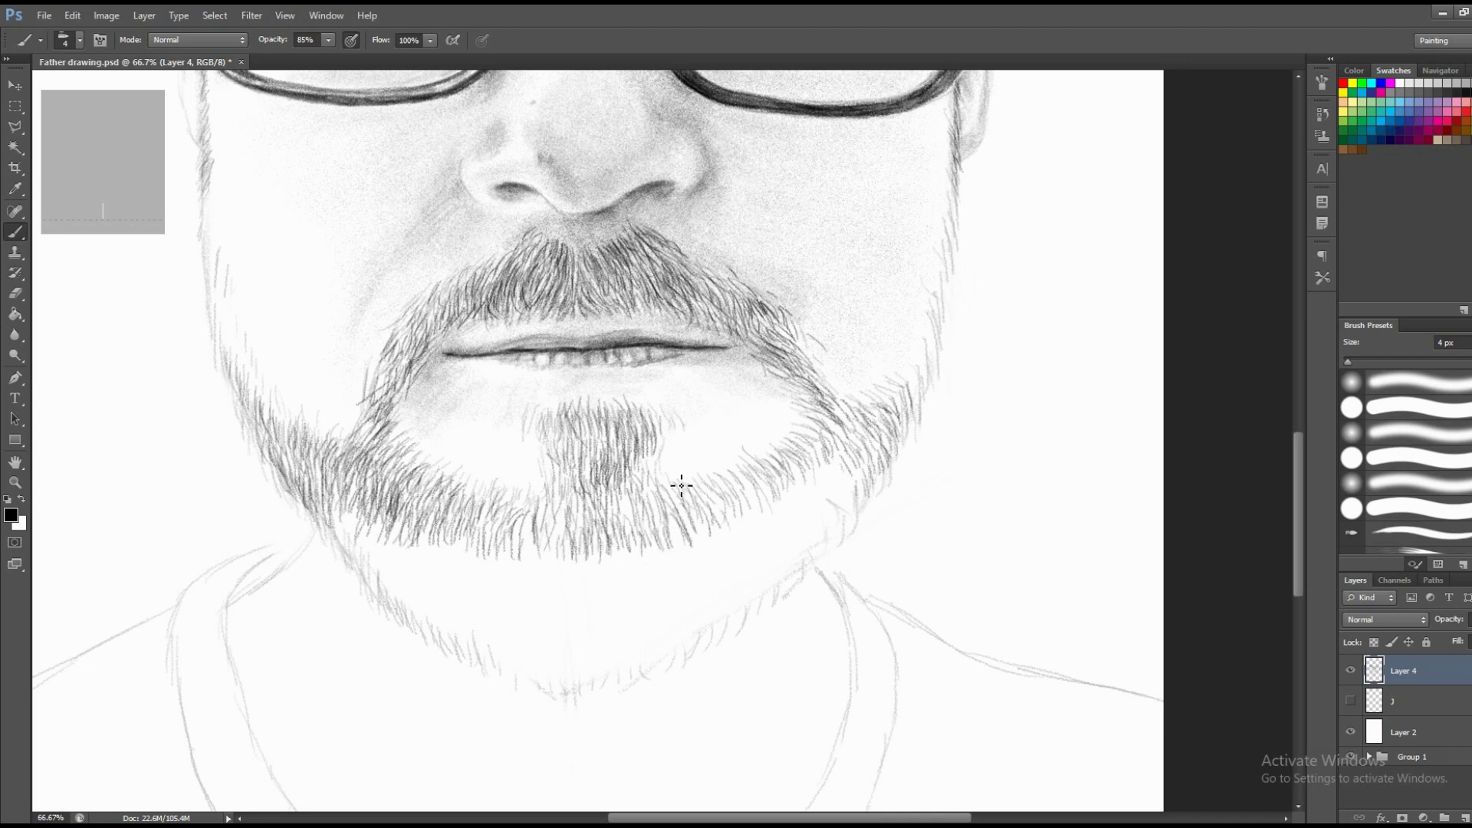
{"action": "mouse_move", "coordinate": [666, 572]}
{"action": "left_mouse_down"}
{"action": "mouse_move", "coordinate": [659, 525]}
{"action": "mouse_move", "coordinate": [577, 549]}
{"action": "left_mouse_up"}
{"action": "mouse_move", "coordinate": [564, 575]}
{"action": "left_mouse_down"}
{"action": "mouse_move", "coordinate": [560, 552]}
{"action": "mouse_move", "coordinate": [534, 548]}
{"action": "left_mouse_up"}
Extend hair strokes leftward along the lower left beard edge.
{"action": "mouse_move", "coordinate": [523, 578]}
{"action": "left_mouse_down"}
{"action": "mouse_move", "coordinate": [519, 554]}
{"action": "mouse_move", "coordinate": [473, 537]}
{"action": "left_mouse_up"}
{"action": "mouse_move", "coordinate": [460, 559]}
{"action": "left_mouse_down"}
{"action": "mouse_move", "coordinate": [452, 529]}
{"action": "mouse_move", "coordinate": [389, 526]}
{"action": "left_mouse_up"}
{"action": "left_click_drag", "start_coordinate": [384, 554], "coordinate": [376, 523]}
{"action": "left_click_drag", "start_coordinate": [368, 547], "coordinate": [334, 523]}
{"action": "left_click_drag", "start_coordinate": [372, 574], "coordinate": [355, 483]}
{"action": "mouse_move", "coordinate": [387, 549]}
{"action": "left_mouse_down"}
{"action": "mouse_move", "coordinate": [382, 515]}
{"action": "mouse_move", "coordinate": [400, 531]}
{"action": "left_mouse_up"}
{"action": "left_click_drag", "start_coordinate": [418, 572], "coordinate": [414, 538]}
{"action": "left_click_drag", "start_coordinate": [428, 574], "coordinate": [423, 546]}
{"action": "left_click_drag", "start_coordinate": [446, 570], "coordinate": [433, 536]}
Add hairs along the lower beard edge and darken the chin patch.
{"action": "left_click_drag", "start_coordinate": [467, 570], "coordinate": [473, 552]}
{"action": "mouse_move", "coordinate": [509, 601]}
{"action": "left_mouse_down"}
{"action": "mouse_move", "coordinate": [503, 555]}
{"action": "mouse_move", "coordinate": [530, 560]}
{"action": "left_mouse_up"}
{"action": "mouse_move", "coordinate": [545, 602]}
{"action": "left_mouse_down"}
{"action": "mouse_move", "coordinate": [541, 572]}
{"action": "mouse_move", "coordinate": [570, 559]}
{"action": "left_mouse_up"}
{"action": "mouse_move", "coordinate": [588, 599]}
{"action": "left_mouse_down"}
{"action": "mouse_move", "coordinate": [583, 560]}
{"action": "mouse_move", "coordinate": [613, 553]}
{"action": "left_mouse_up"}
{"action": "left_click_drag", "start_coordinate": [631, 594], "coordinate": [624, 558]}
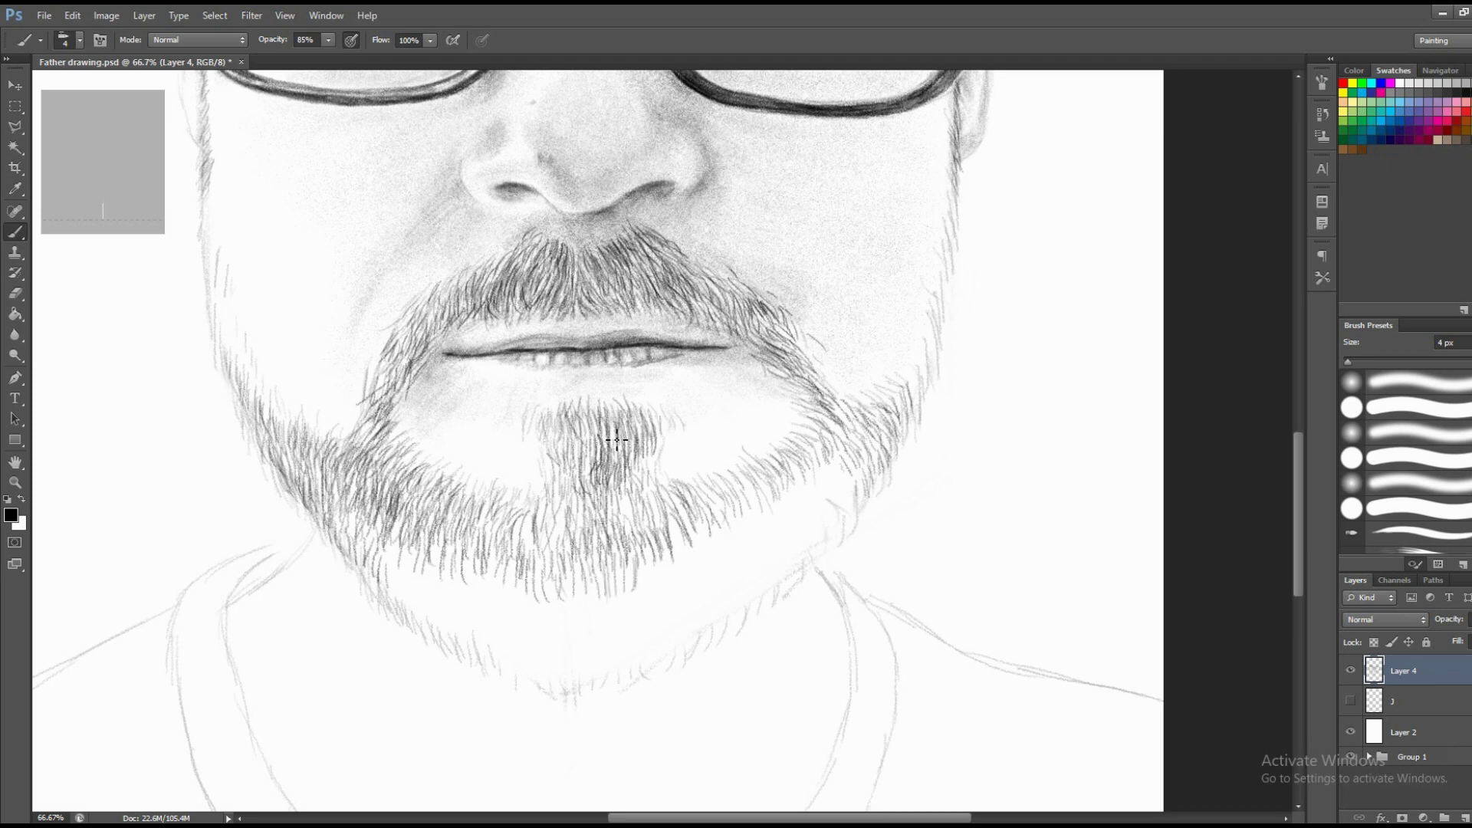
{"action": "left_click_drag", "start_coordinate": [623, 463], "coordinate": [618, 422]}
Hatch hair strokes down the right jaw edge.
{"action": "left_click_drag", "start_coordinate": [818, 464], "coordinate": [804, 440]}
{"action": "mouse_move", "coordinate": [828, 494]}
{"action": "left_mouse_down"}
{"action": "mouse_move", "coordinate": [813, 458]}
{"action": "mouse_move", "coordinate": [865, 471]}
{"action": "left_mouse_up"}
{"action": "mouse_move", "coordinate": [844, 519]}
{"action": "left_mouse_down"}
{"action": "mouse_move", "coordinate": [841, 487]}
{"action": "mouse_move", "coordinate": [816, 516]}
{"action": "left_mouse_up"}
{"action": "mouse_move", "coordinate": [811, 566]}
{"action": "left_mouse_down"}
{"action": "mouse_move", "coordinate": [807, 530]}
{"action": "mouse_move", "coordinate": [848, 476]}
{"action": "mouse_move", "coordinate": [871, 471]}
{"action": "left_mouse_up"}
{"action": "left_click_drag", "start_coordinate": [853, 540], "coordinate": [848, 496]}
{"action": "left_click_drag", "start_coordinate": [828, 550], "coordinate": [820, 506]}
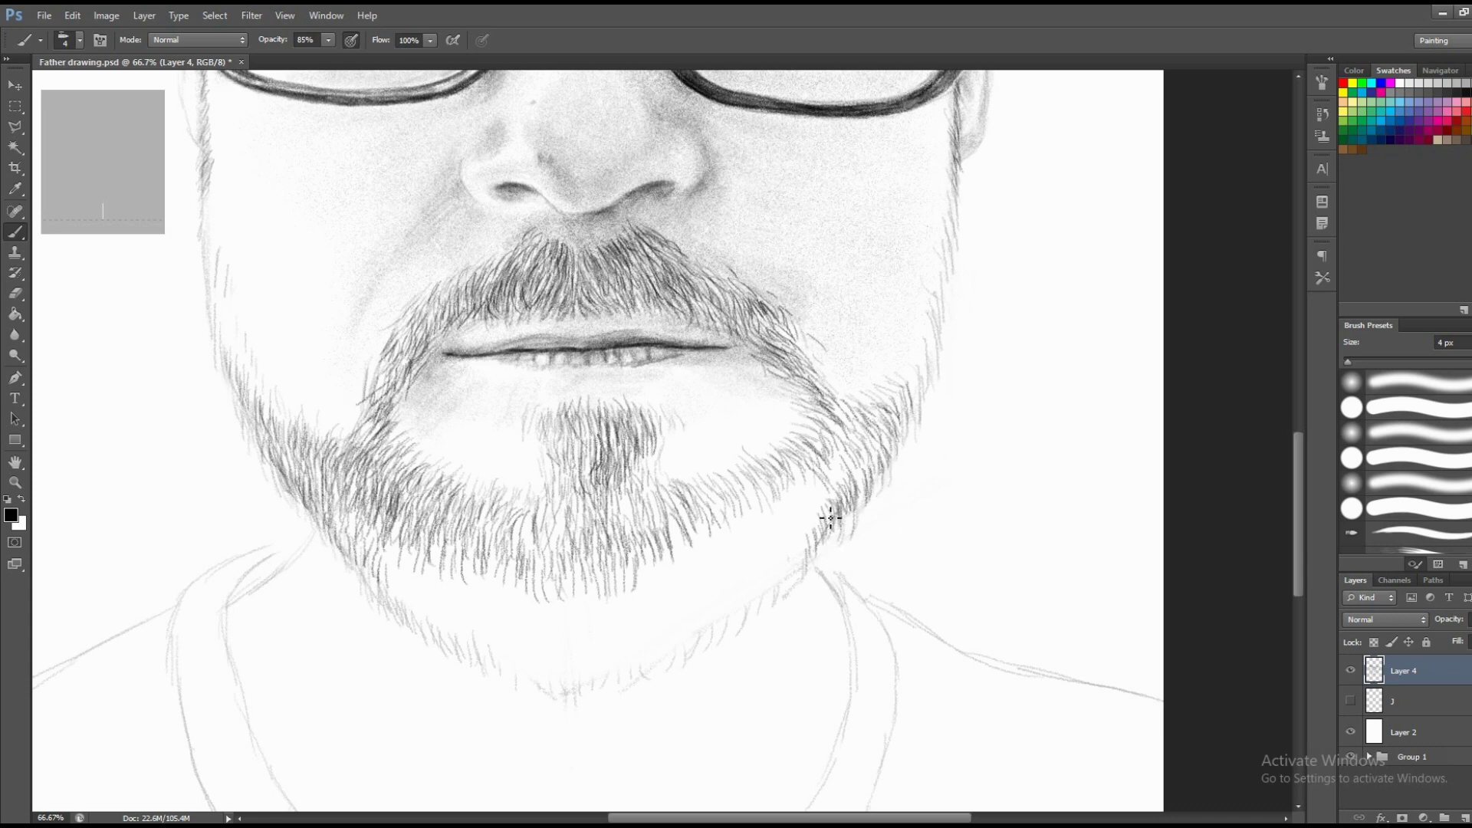
{"action": "left_click_drag", "start_coordinate": [808, 558], "coordinate": [803, 528]}
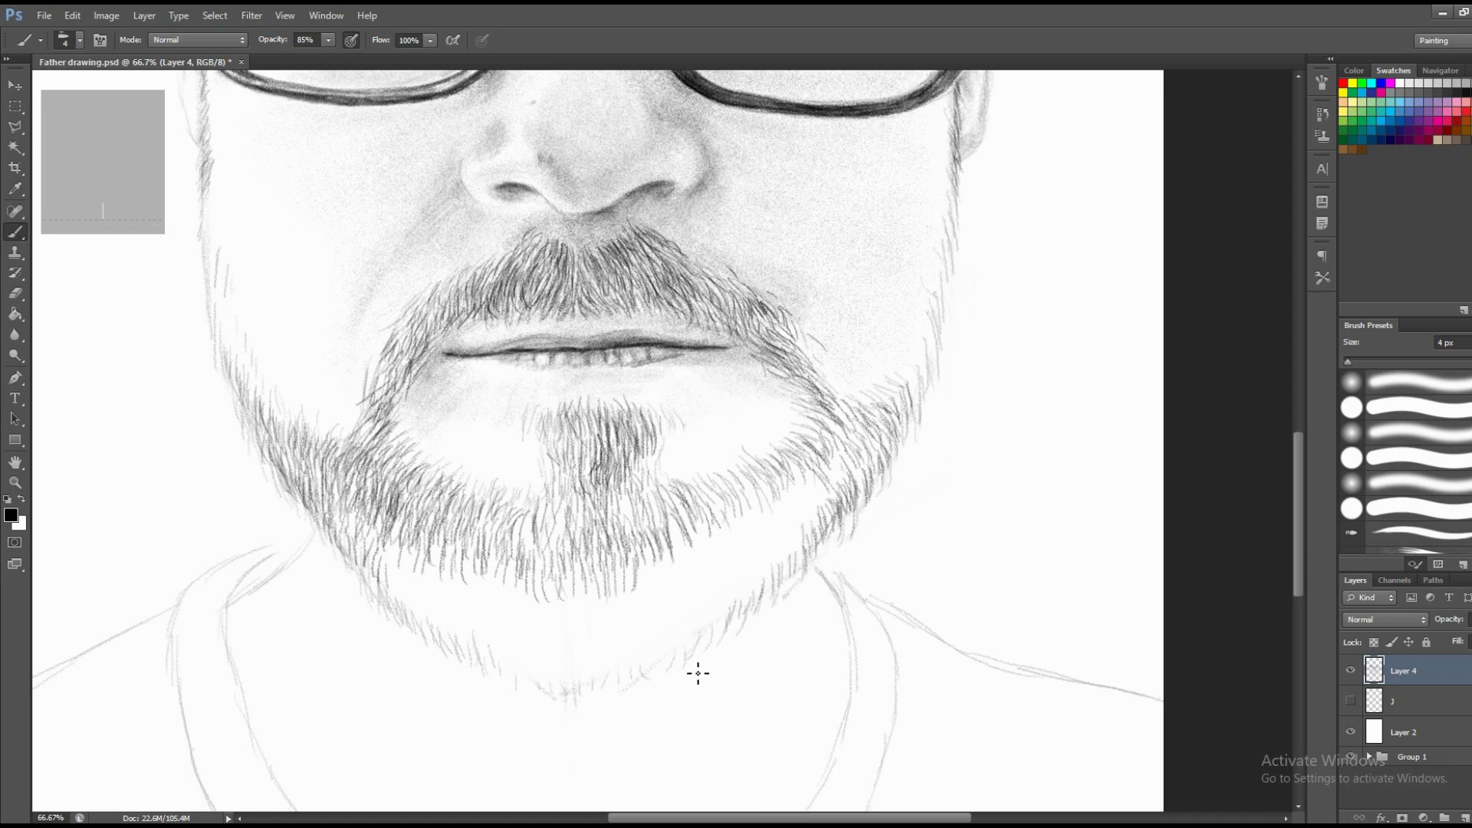
Extend hair strokes along the lower jaw and chin edge.
{"action": "left_click_drag", "start_coordinate": [725, 653], "coordinate": [710, 604]}
{"action": "mouse_move", "coordinate": [679, 656]}
{"action": "left_mouse_down"}
{"action": "mouse_move", "coordinate": [684, 627]}
{"action": "mouse_move", "coordinate": [675, 639]}
{"action": "left_mouse_up"}
{"action": "mouse_move", "coordinate": [646, 678]}
{"action": "left_mouse_down"}
{"action": "mouse_move", "coordinate": [656, 652]}
{"action": "mouse_move", "coordinate": [606, 668]}
{"action": "left_mouse_up"}
{"action": "left_click_drag", "start_coordinate": [575, 699], "coordinate": [584, 675]}
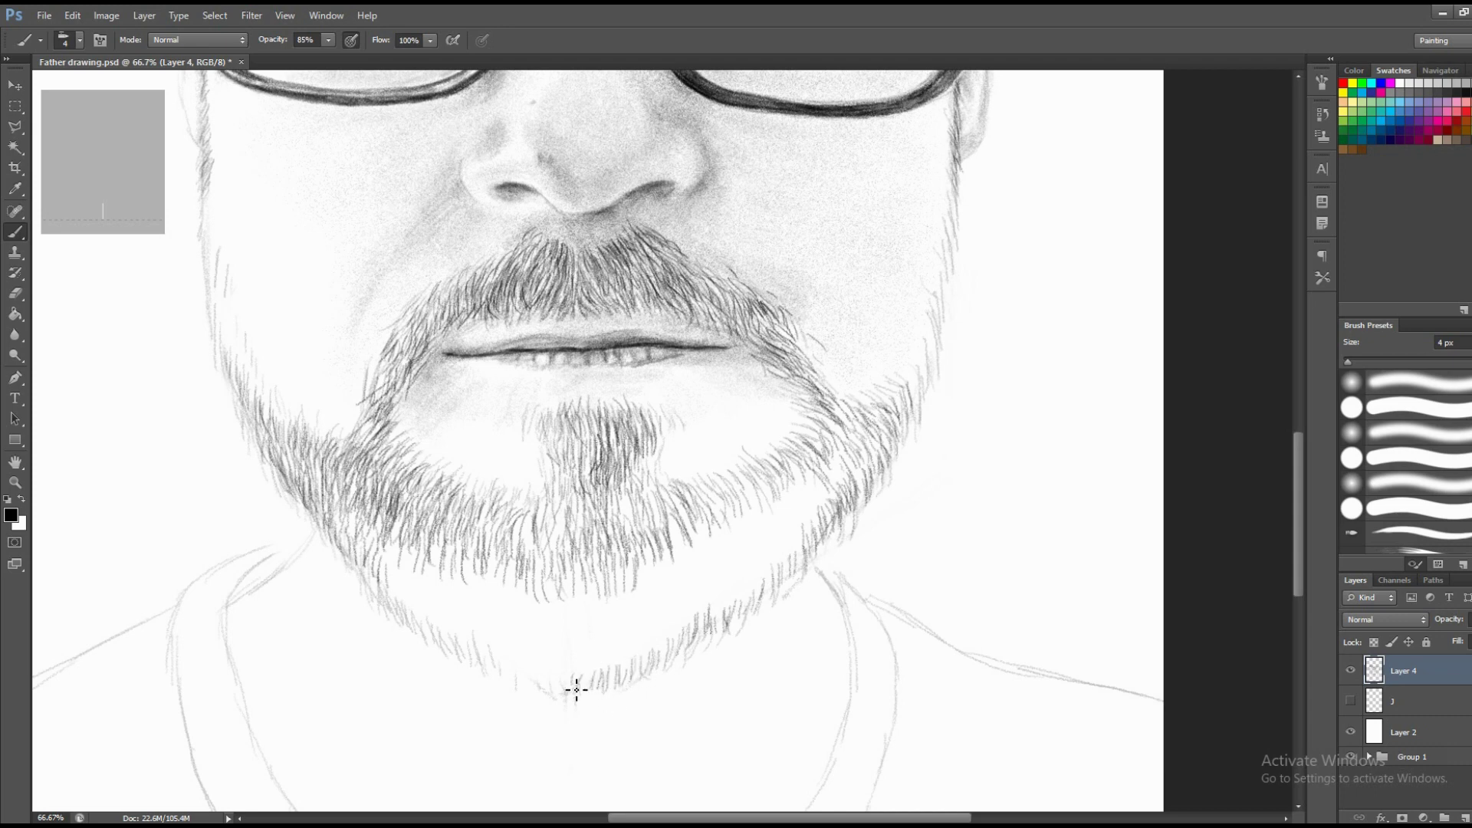
{"action": "mouse_move", "coordinate": [469, 664]}
{"action": "left_mouse_down"}
{"action": "mouse_move", "coordinate": [475, 640]}
{"action": "mouse_move", "coordinate": [594, 658]}
{"action": "left_mouse_up"}
With the 4 px brush, add hair strokes along the lower chin edge, right jaw and lower middle beard.
{"action": "key", "text": "e"}
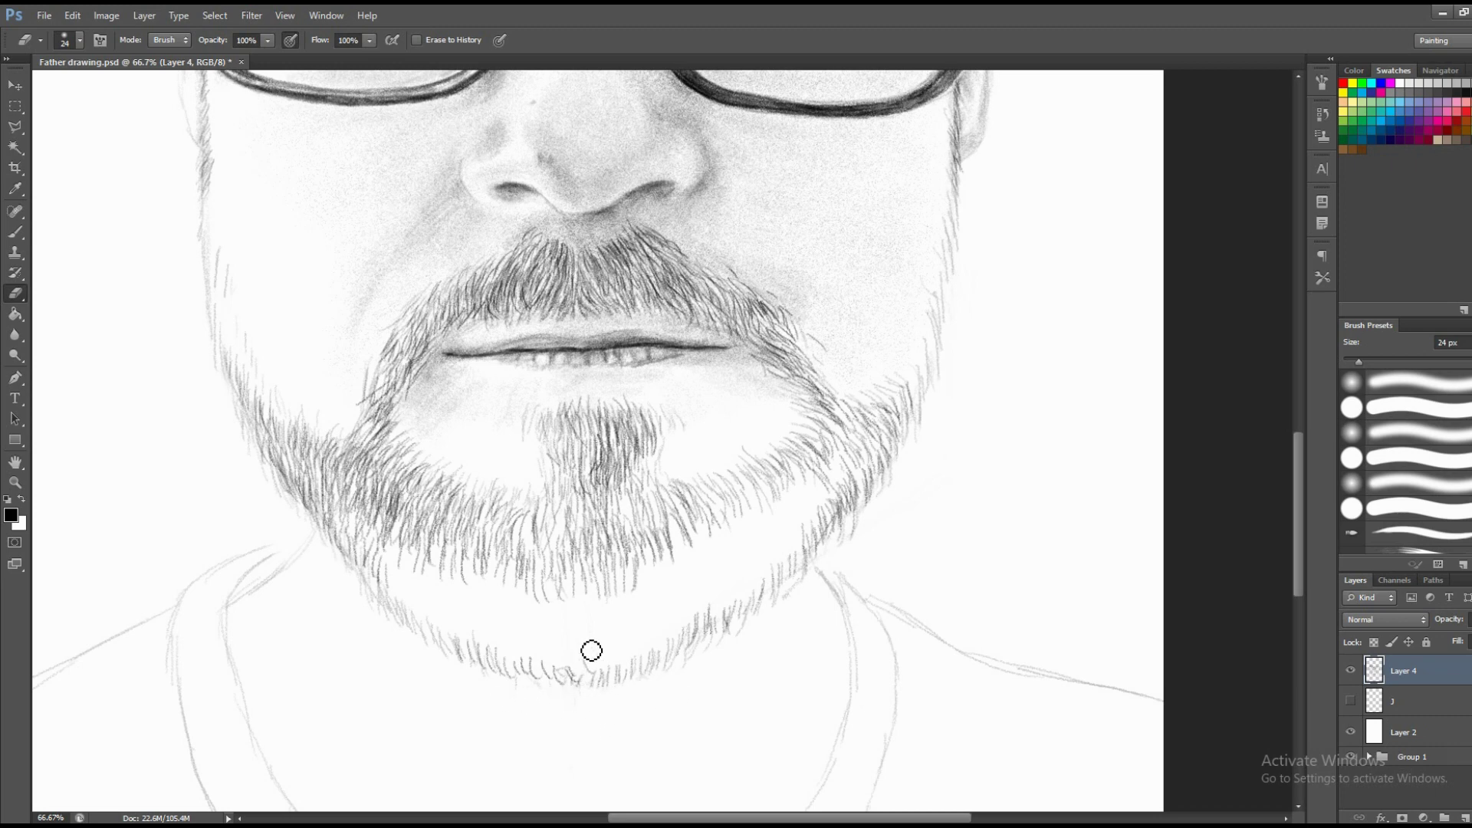
{"action": "key", "text": "b"}
{"action": "mouse_move", "coordinate": [589, 679]}
{"action": "left_mouse_down"}
{"action": "mouse_move", "coordinate": [601, 657]}
{"action": "mouse_move", "coordinate": [719, 643]}
{"action": "mouse_move", "coordinate": [716, 624]}
{"action": "mouse_move", "coordinate": [764, 588]}
{"action": "left_mouse_up"}
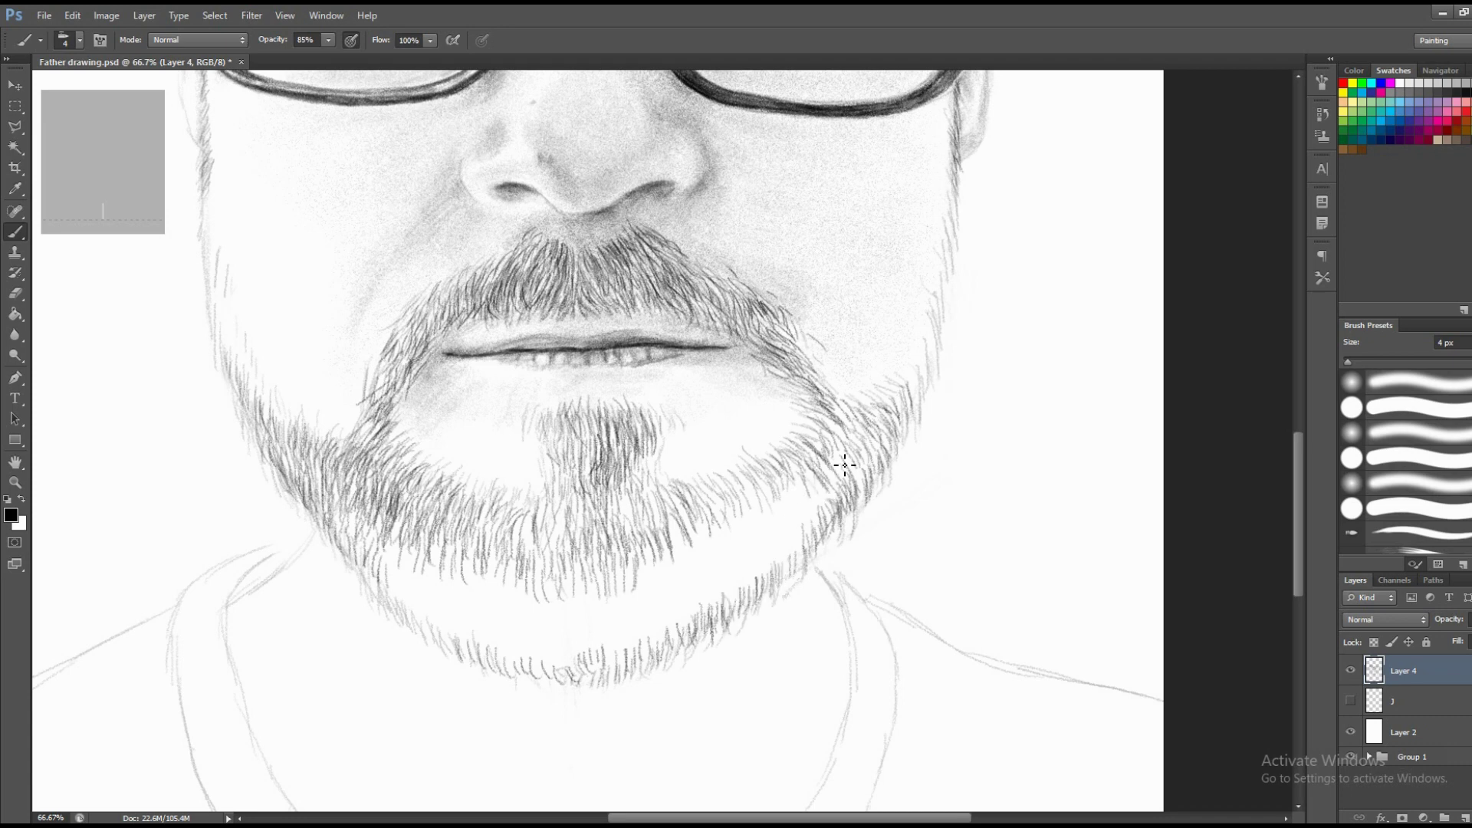
{"action": "mouse_move", "coordinate": [809, 495]}
{"action": "left_mouse_down"}
{"action": "mouse_move", "coordinate": [818, 532]}
{"action": "mouse_move", "coordinate": [764, 569]}
{"action": "left_mouse_up"}
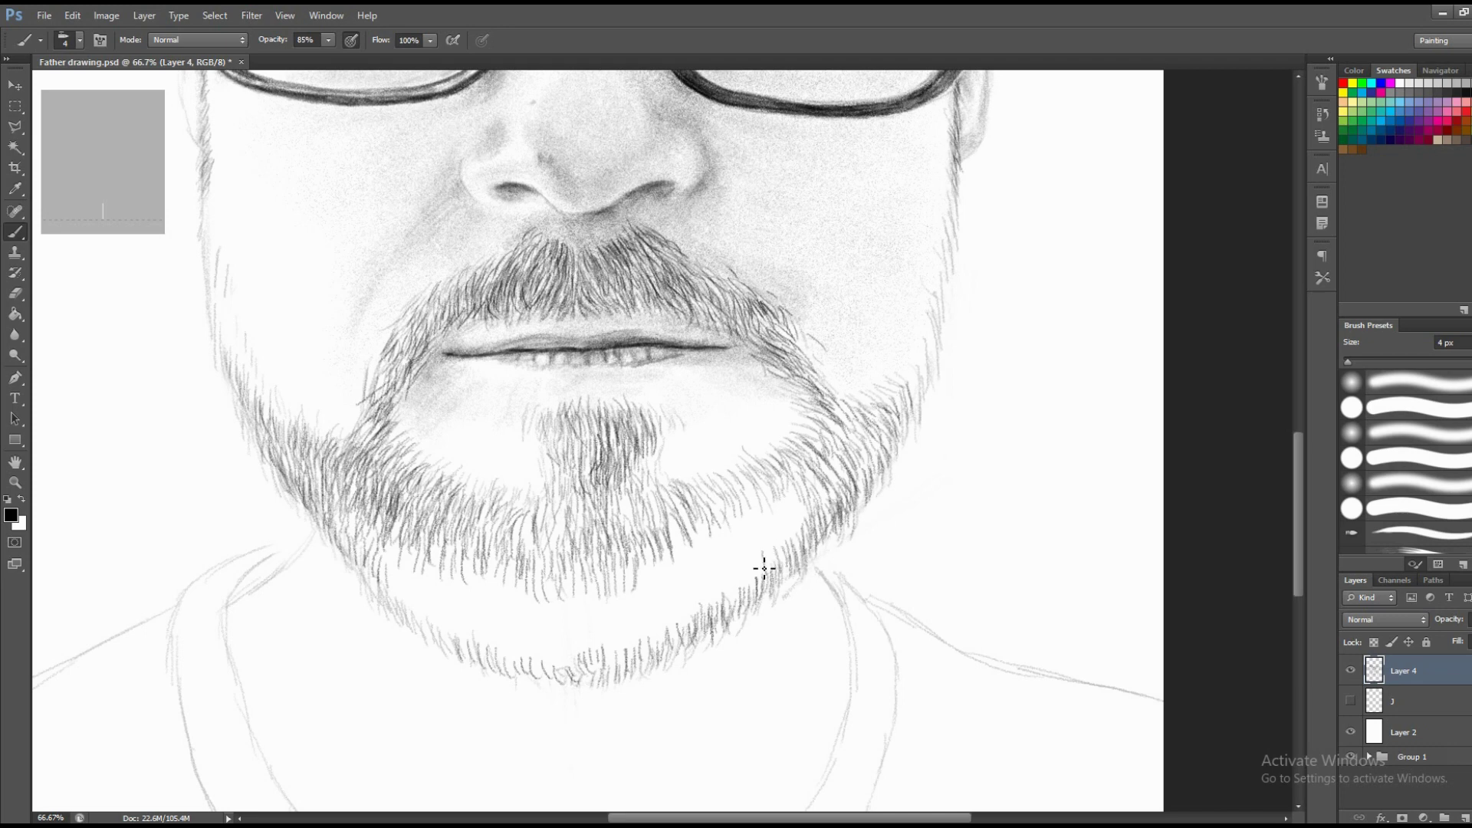
{"action": "mouse_move", "coordinate": [789, 509]}
{"action": "left_mouse_down"}
{"action": "mouse_move", "coordinate": [767, 494]}
{"action": "mouse_move", "coordinate": [700, 531]}
{"action": "left_mouse_up"}
{"action": "mouse_move", "coordinate": [682, 582]}
{"action": "left_mouse_down"}
{"action": "mouse_move", "coordinate": [661, 550]}
{"action": "mouse_move", "coordinate": [644, 582]}
{"action": "left_mouse_up"}
{"action": "mouse_move", "coordinate": [671, 533]}
{"action": "left_mouse_down"}
{"action": "mouse_move", "coordinate": [640, 560]}
{"action": "mouse_move", "coordinate": [634, 541]}
{"action": "mouse_move", "coordinate": [640, 575]}
{"action": "mouse_move", "coordinate": [601, 549]}
{"action": "mouse_move", "coordinate": [582, 589]}
{"action": "mouse_move", "coordinate": [605, 601]}
{"action": "mouse_move", "coordinate": [568, 611]}
{"action": "mouse_move", "coordinate": [644, 565]}
{"action": "mouse_move", "coordinate": [703, 587]}
{"action": "mouse_move", "coordinate": [706, 546]}
{"action": "left_mouse_up"}
Extend hair strokes up the right jawline toward the cheek and along the right beard edge.
{"action": "mouse_move", "coordinate": [721, 572]}
{"action": "left_mouse_down"}
{"action": "mouse_move", "coordinate": [762, 509]}
{"action": "mouse_move", "coordinate": [821, 475]}
{"action": "mouse_move", "coordinate": [861, 484]}
{"action": "mouse_move", "coordinate": [847, 429]}
{"action": "mouse_move", "coordinate": [819, 423]}
{"action": "left_mouse_up"}
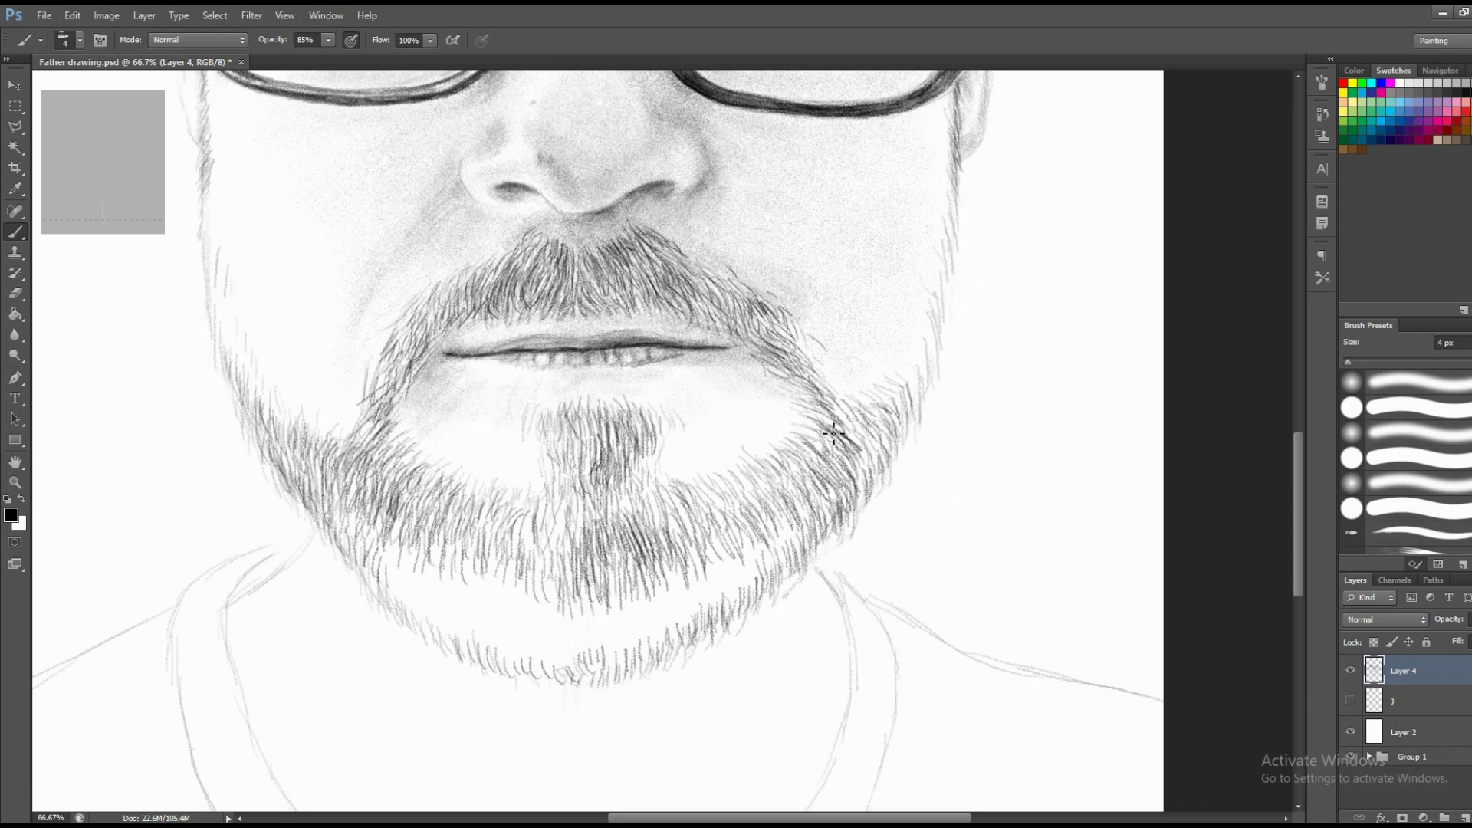
{"action": "left_click_drag", "start_coordinate": [859, 468], "coordinate": [926, 338]}
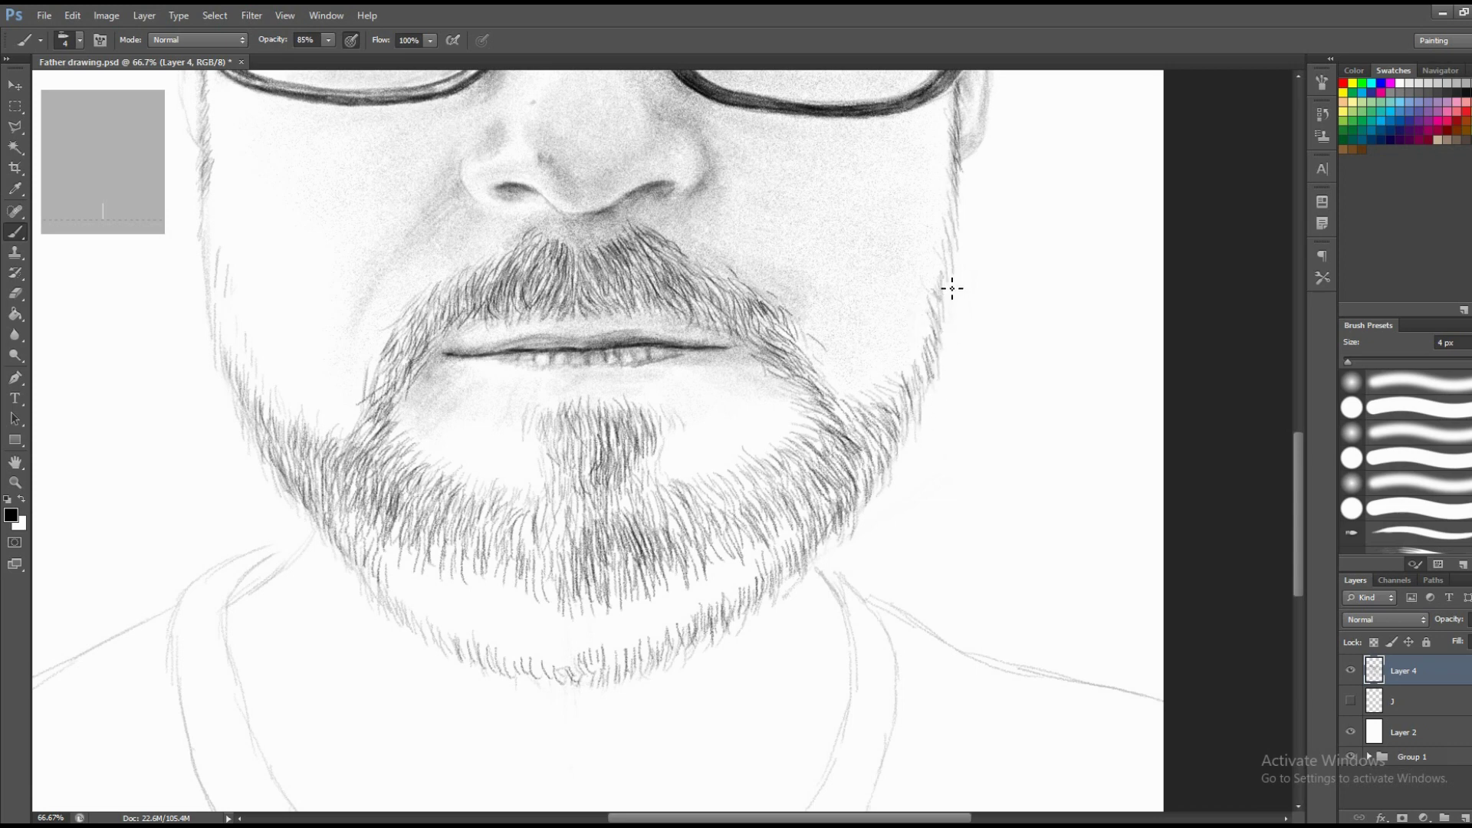
{"action": "scroll", "coordinate": [952, 289], "scroll_direction": "up", "scroll_amount": 2}
{"action": "left_click_drag", "start_coordinate": [925, 384], "coordinate": [933, 263]}
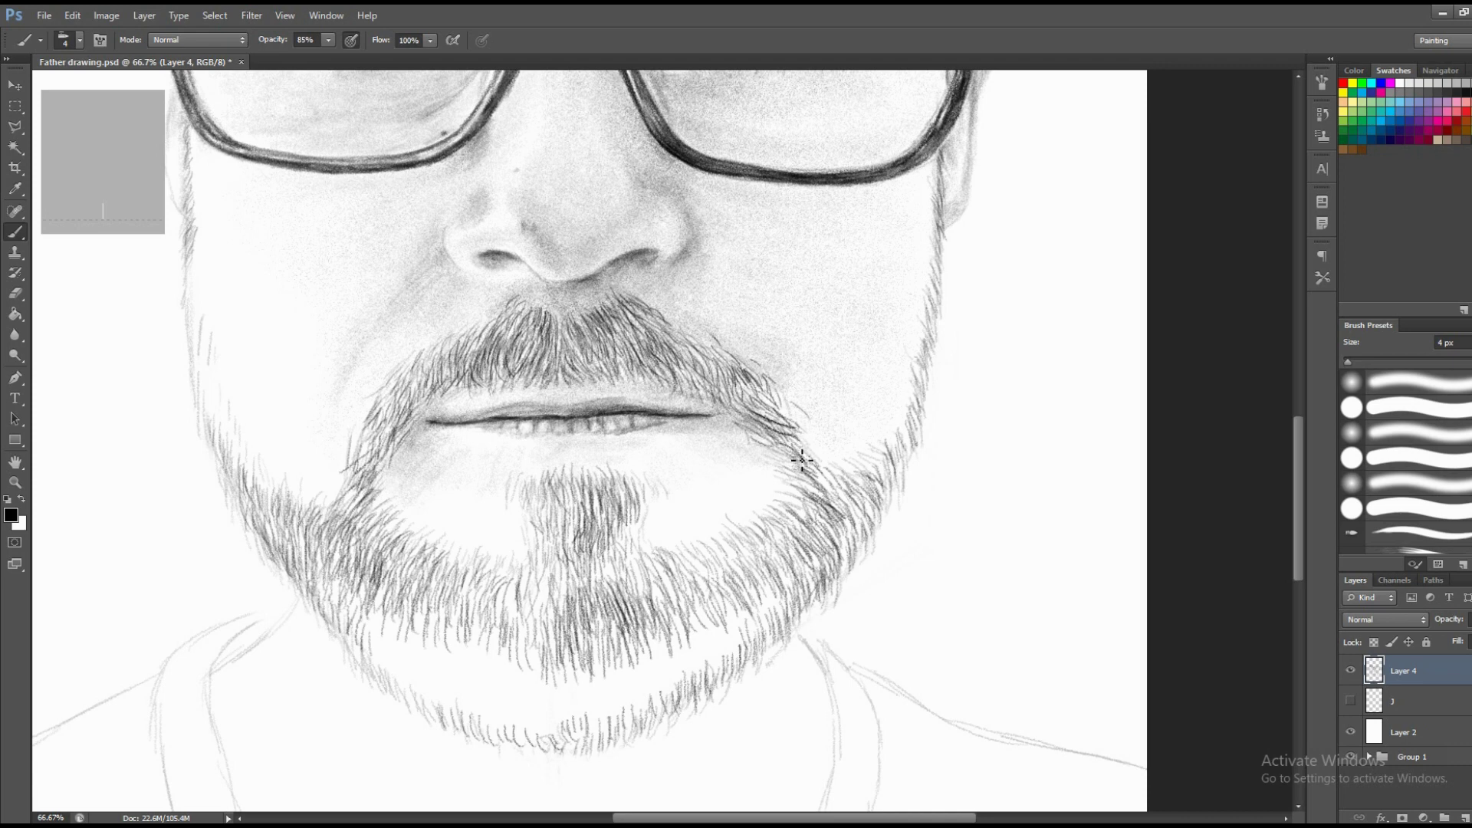
{"action": "mouse_move", "coordinate": [788, 458]}
{"action": "left_mouse_down"}
{"action": "mouse_move", "coordinate": [817, 497]}
{"action": "mouse_move", "coordinate": [825, 546]}
{"action": "mouse_move", "coordinate": [911, 456]}
{"action": "left_mouse_up"}
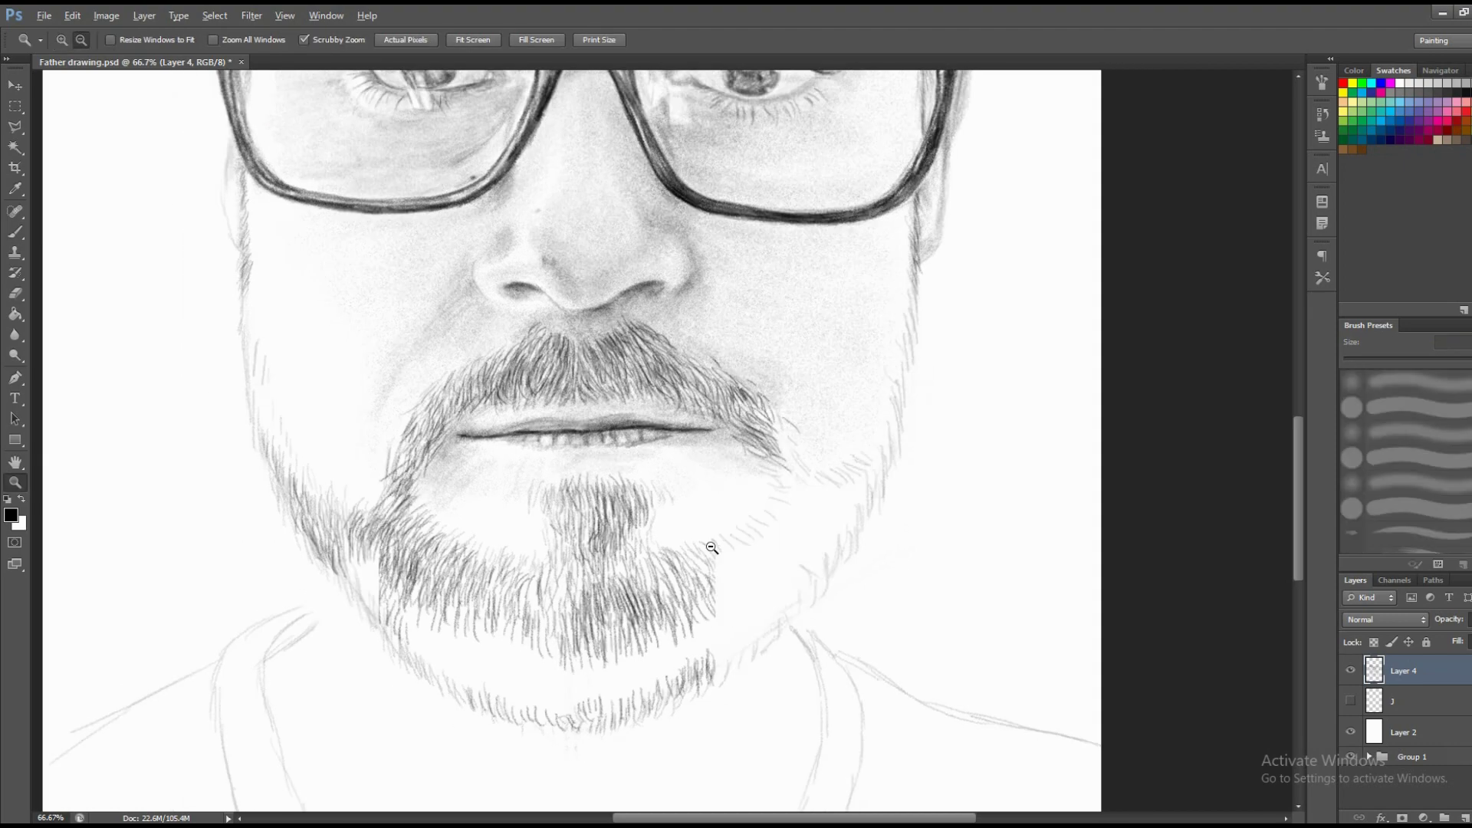
Zoom back in on the face and add a hair stroke along the left jawline.
{"action": "left_click", "coordinate": [712, 547], "text": "alt"}
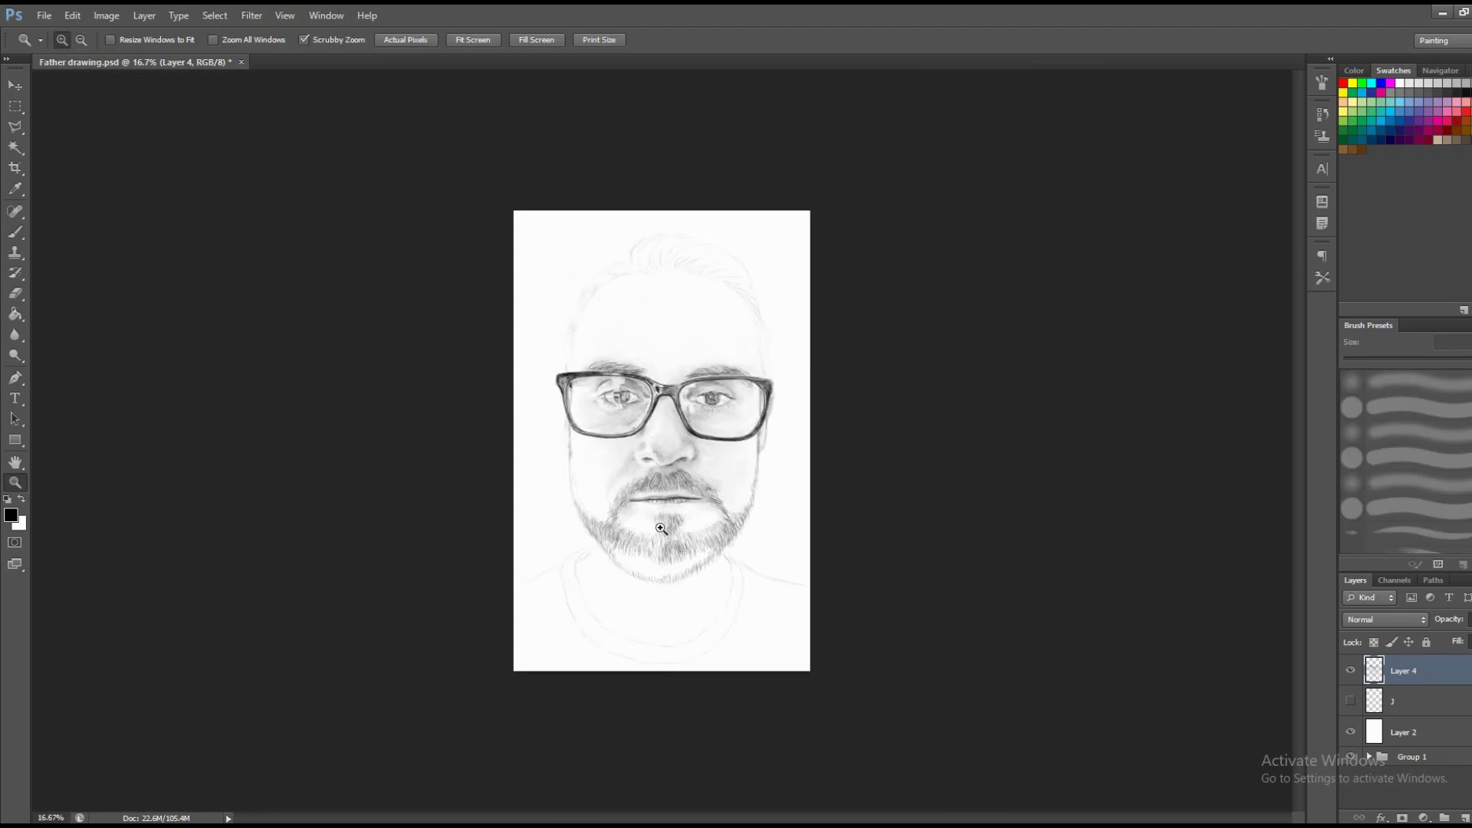
{"action": "left_click", "coordinate": [647, 551]}
{"action": "left_click", "coordinate": [515, 530]}
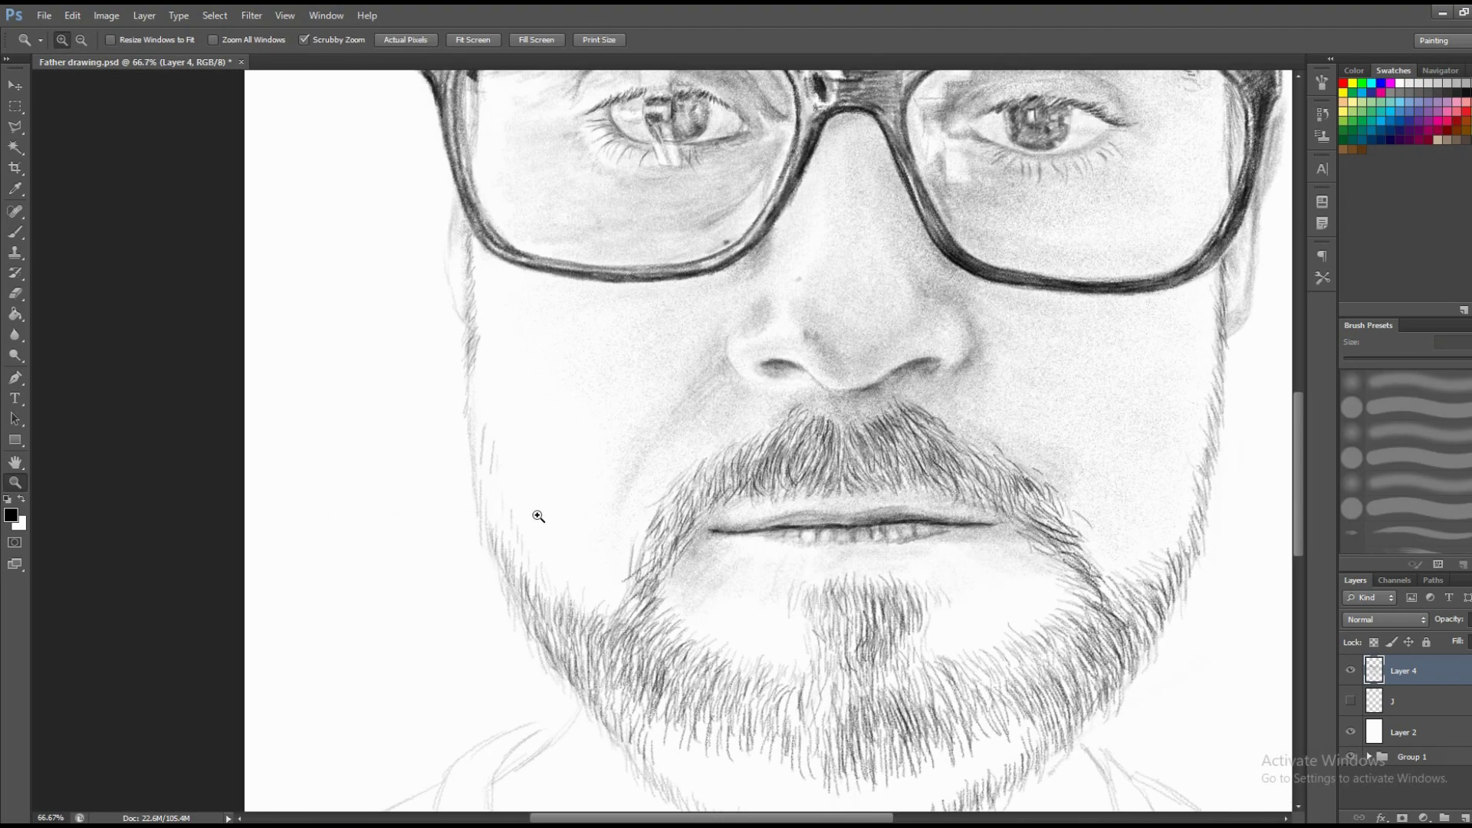
{"action": "key", "text": "b"}
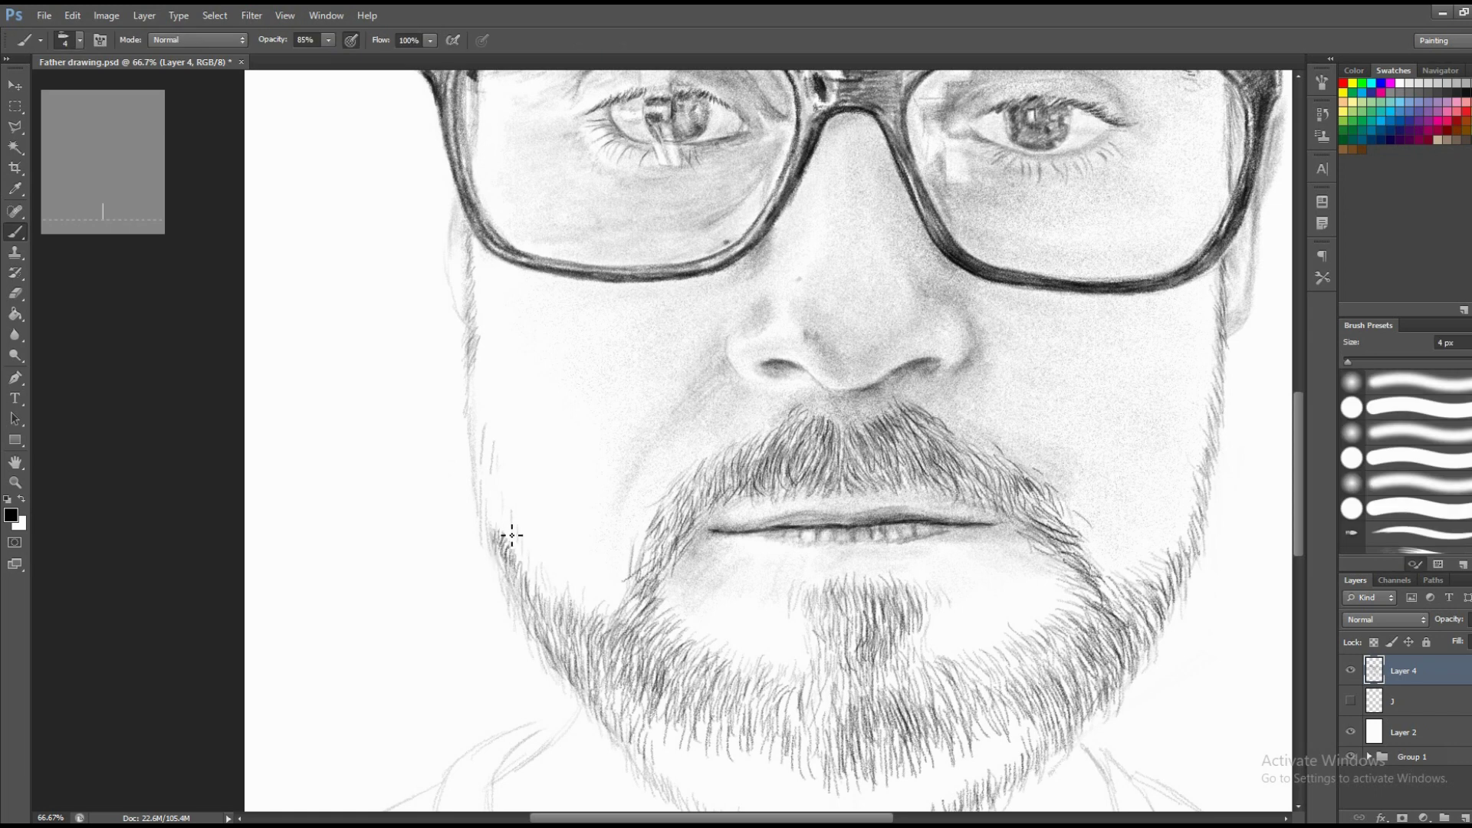
{"action": "mouse_move", "coordinate": [485, 526]}
{"action": "left_mouse_down"}
{"action": "mouse_move", "coordinate": [497, 516]}
{"action": "mouse_move", "coordinate": [526, 591]}
{"action": "mouse_move", "coordinate": [548, 586]}
{"action": "mouse_move", "coordinate": [561, 618]}
{"action": "left_mouse_up"}
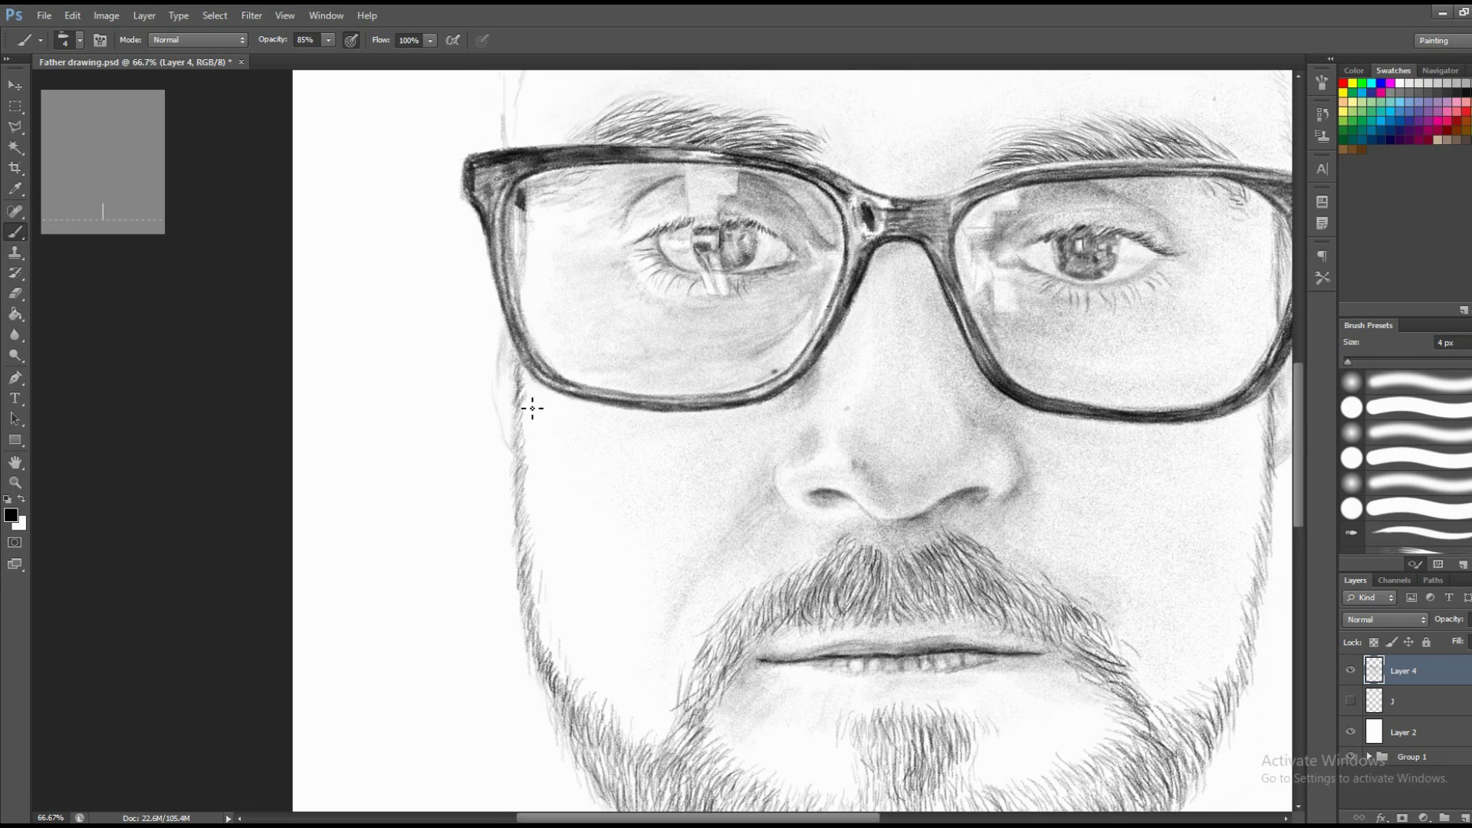
{"action": "left_click_drag", "start_coordinate": [532, 458], "coordinate": [479, 434]}
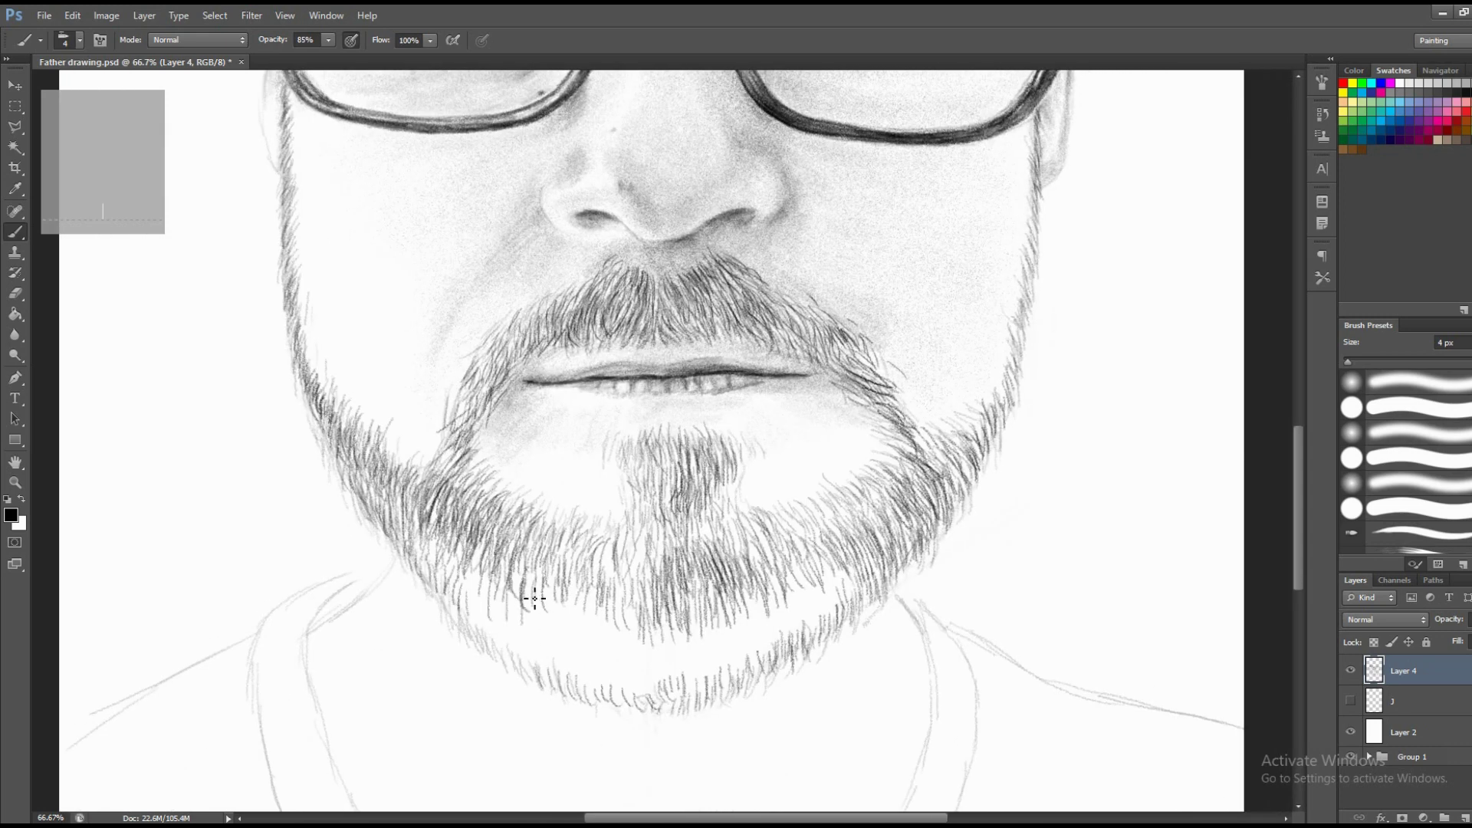
Hatch short pencil hairs into the lower beard.
{"action": "left_click_drag", "start_coordinate": [595, 567], "coordinate": [604, 633]}
{"action": "mouse_move", "coordinate": [630, 546]}
{"action": "left_mouse_down"}
{"action": "mouse_move", "coordinate": [621, 622]}
{"action": "mouse_move", "coordinate": [653, 613]}
{"action": "mouse_move", "coordinate": [639, 672]}
{"action": "left_mouse_up"}
{"action": "left_click_drag", "start_coordinate": [669, 679], "coordinate": [666, 617]}
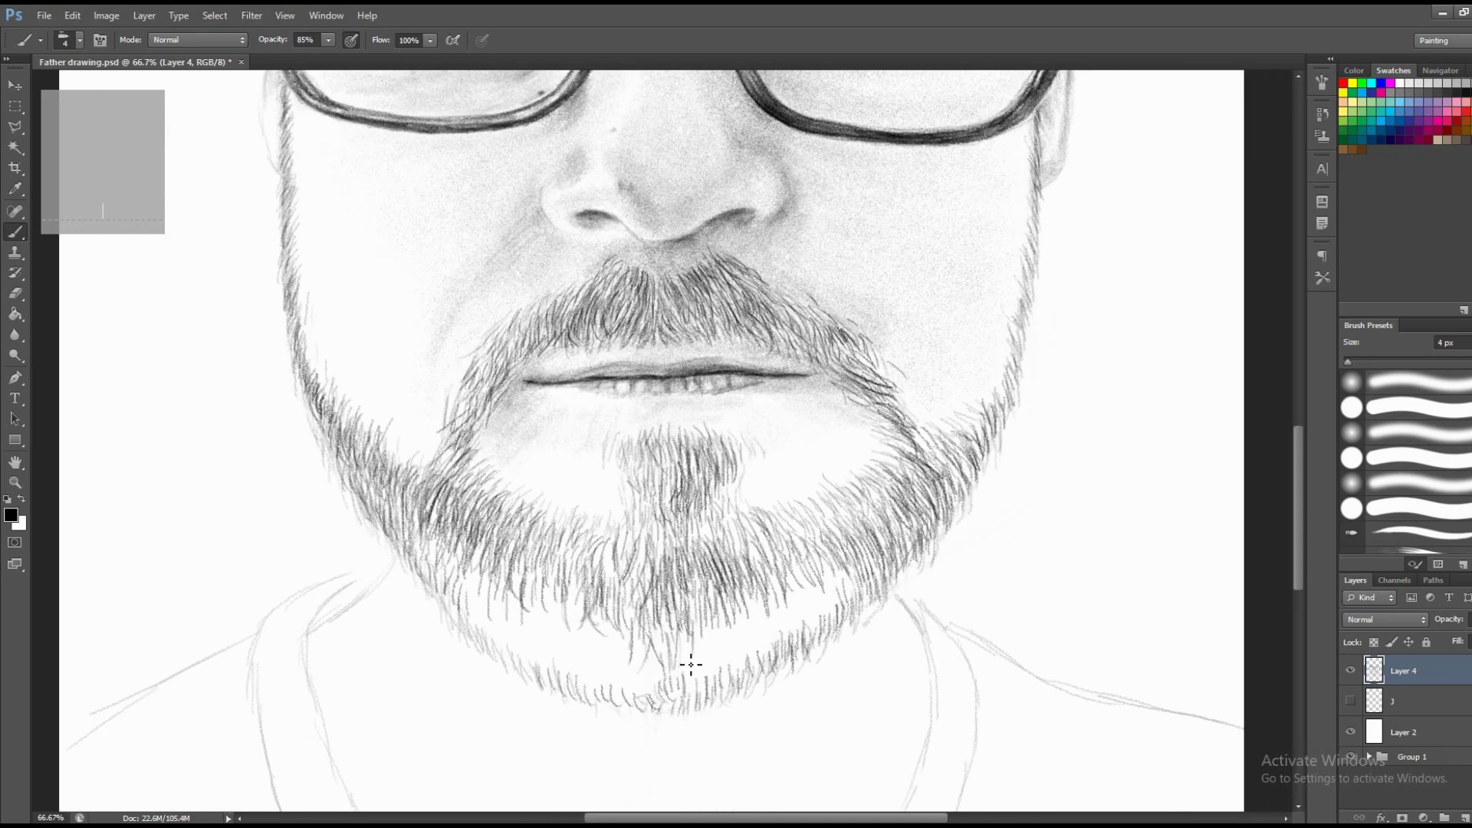
{"action": "left_click_drag", "start_coordinate": [691, 675], "coordinate": [691, 618]}
{"action": "mouse_move", "coordinate": [702, 665]}
{"action": "left_mouse_down"}
{"action": "mouse_move", "coordinate": [705, 618]}
{"action": "mouse_move", "coordinate": [767, 641]}
{"action": "mouse_move", "coordinate": [788, 579]}
{"action": "mouse_move", "coordinate": [831, 556]}
{"action": "mouse_move", "coordinate": [818, 617]}
{"action": "mouse_move", "coordinate": [780, 595]}
{"action": "left_mouse_up"}
{"action": "mouse_move", "coordinate": [769, 651]}
{"action": "left_mouse_down"}
{"action": "mouse_move", "coordinate": [759, 593]}
{"action": "mouse_move", "coordinate": [751, 602]}
{"action": "left_mouse_up"}
{"action": "left_click_drag", "start_coordinate": [734, 664], "coordinate": [729, 617]}
Densify the lower middle beard with more fine dark hair strokes.
{"action": "left_click_drag", "start_coordinate": [729, 678], "coordinate": [719, 627]}
{"action": "mouse_move", "coordinate": [716, 652]}
{"action": "left_mouse_down"}
{"action": "mouse_move", "coordinate": [596, 617]}
{"action": "mouse_move", "coordinate": [660, 540]}
{"action": "left_mouse_up"}
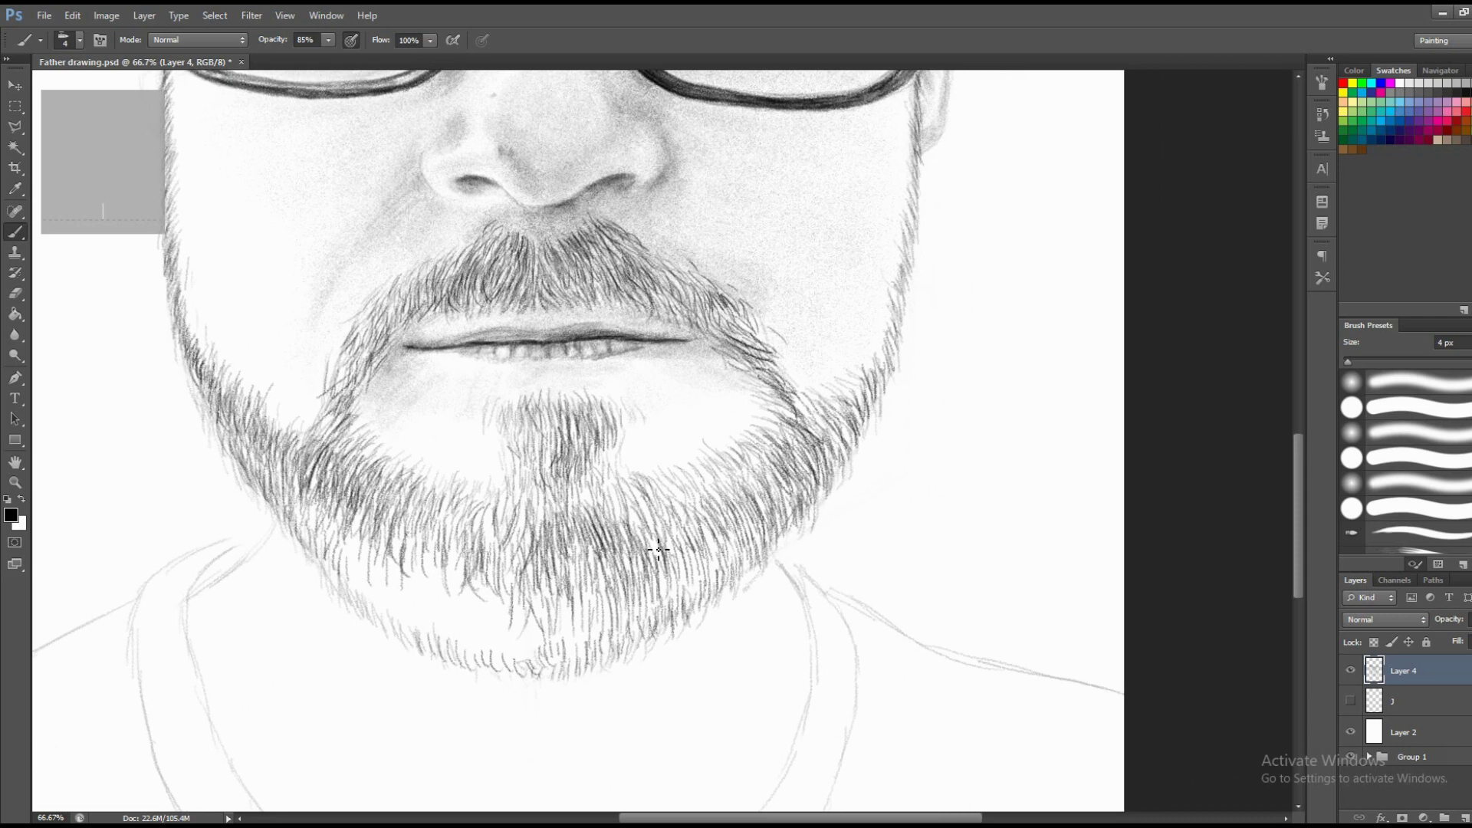
{"action": "left_click_drag", "start_coordinate": [653, 602], "coordinate": [663, 549]}
{"action": "mouse_move", "coordinate": [638, 614]}
{"action": "left_mouse_down"}
{"action": "mouse_move", "coordinate": [644, 576]}
{"action": "mouse_move", "coordinate": [590, 594]}
{"action": "left_mouse_up"}
{"action": "mouse_move", "coordinate": [575, 640]}
{"action": "left_mouse_down"}
{"action": "mouse_move", "coordinate": [579, 611]}
{"action": "mouse_move", "coordinate": [605, 595]}
{"action": "left_mouse_up"}
{"action": "left_click_drag", "start_coordinate": [637, 613], "coordinate": [641, 571]}
{"action": "mouse_move", "coordinate": [663, 589]}
{"action": "left_mouse_down"}
{"action": "mouse_move", "coordinate": [661, 552]}
{"action": "mouse_move", "coordinate": [713, 535]}
{"action": "left_mouse_up"}
Add hair strokes on the right side of the beard and enlarge the brush to 6 px.
{"action": "left_click_drag", "start_coordinate": [742, 554], "coordinate": [747, 501]}
{"action": "left_click_drag", "start_coordinate": [770, 535], "coordinate": [762, 490]}
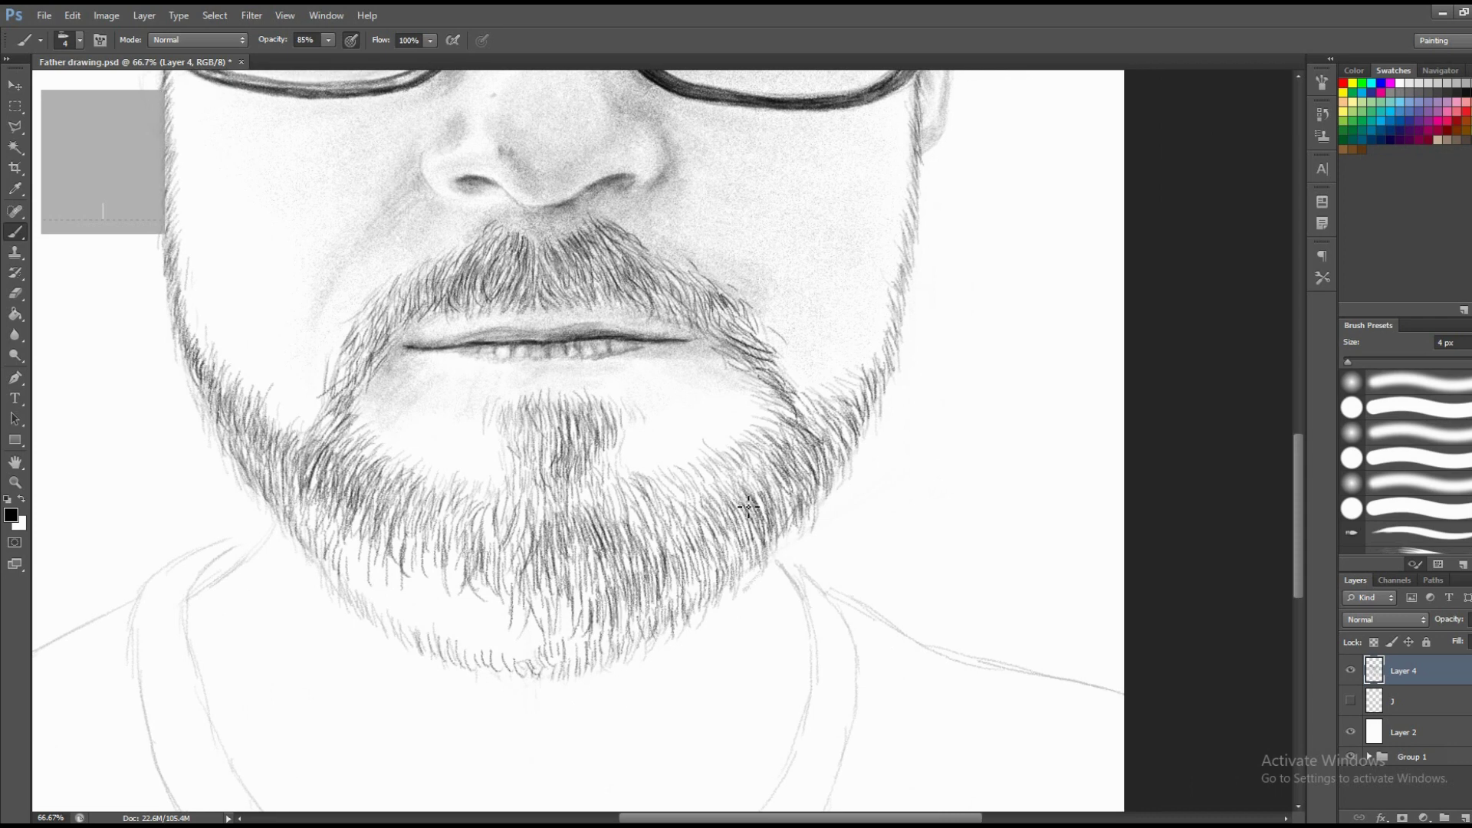
{"action": "right_click", "coordinate": [686, 530]}
Set the brush to 6 px and hatch hair strokes along the right and lower-right beard edge.
{"action": "left_click", "coordinate": [828, 502]}
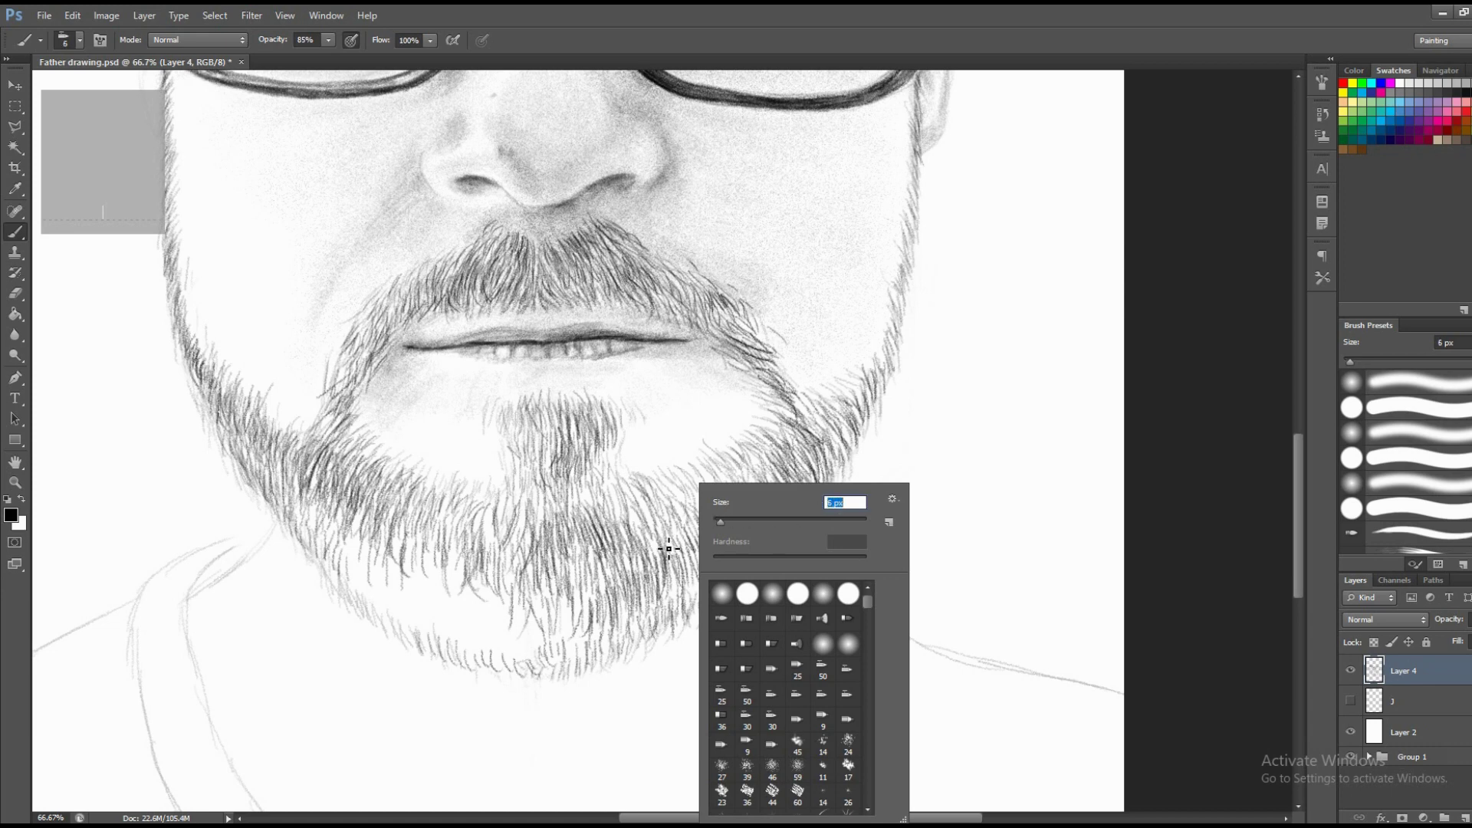
{"action": "key", "text": "Return"}
{"action": "mouse_move", "coordinate": [694, 595]}
{"action": "left_mouse_down"}
{"action": "mouse_move", "coordinate": [679, 536]}
{"action": "mouse_move", "coordinate": [704, 550]}
{"action": "mouse_move", "coordinate": [782, 498]}
{"action": "left_mouse_up"}
{"action": "left_click_drag", "start_coordinate": [795, 522], "coordinate": [788, 485]}
{"action": "left_click_drag", "start_coordinate": [807, 507], "coordinate": [802, 475]}
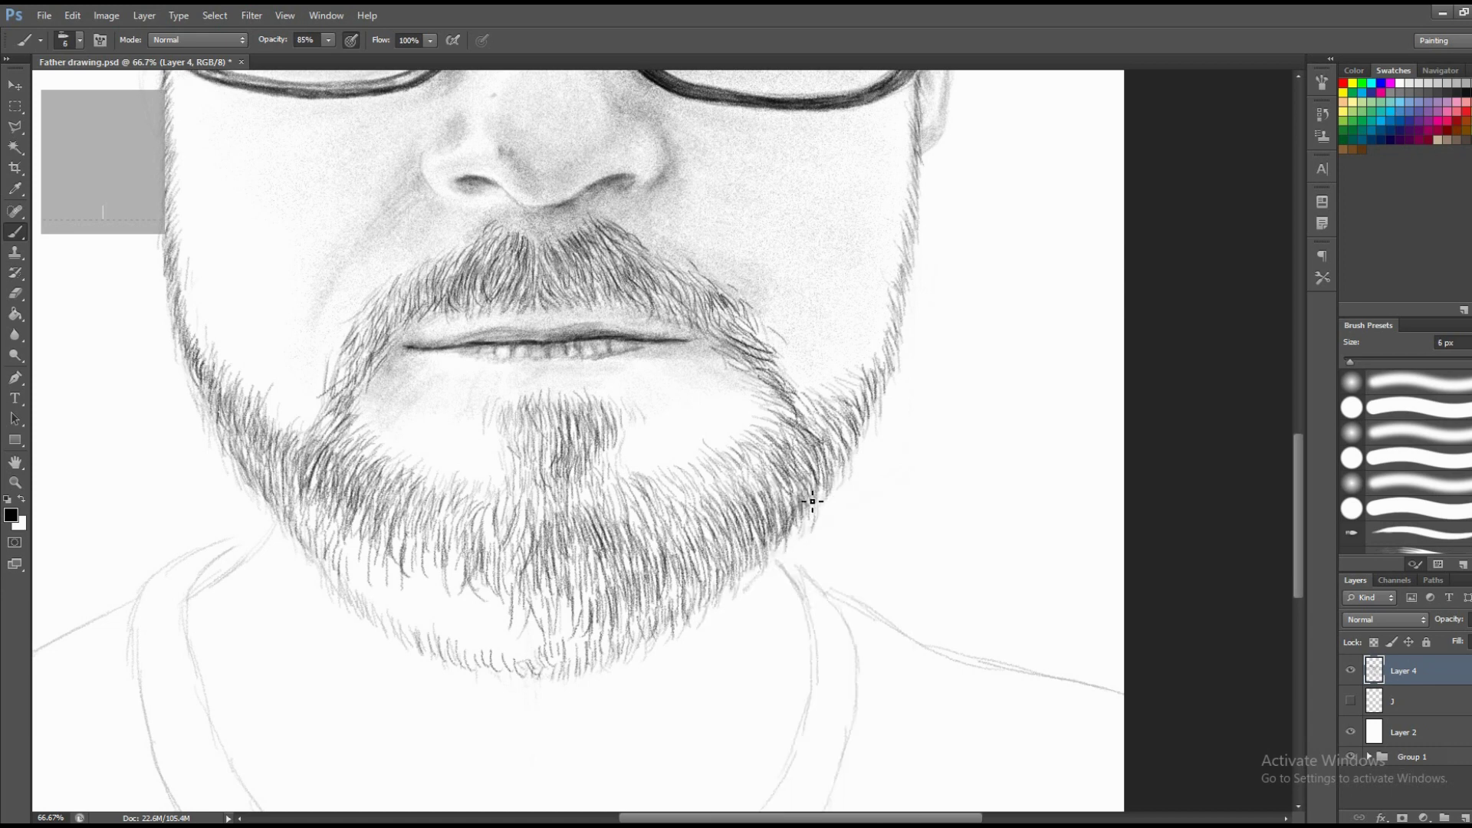
{"action": "mouse_move", "coordinate": [771, 529]}
{"action": "left_mouse_down"}
{"action": "mouse_move", "coordinate": [755, 487]}
{"action": "mouse_move", "coordinate": [739, 497]}
{"action": "left_mouse_up"}
{"action": "mouse_move", "coordinate": [744, 587]}
{"action": "left_mouse_down"}
{"action": "mouse_move", "coordinate": [736, 540]}
{"action": "mouse_move", "coordinate": [709, 556]}
{"action": "left_mouse_up"}
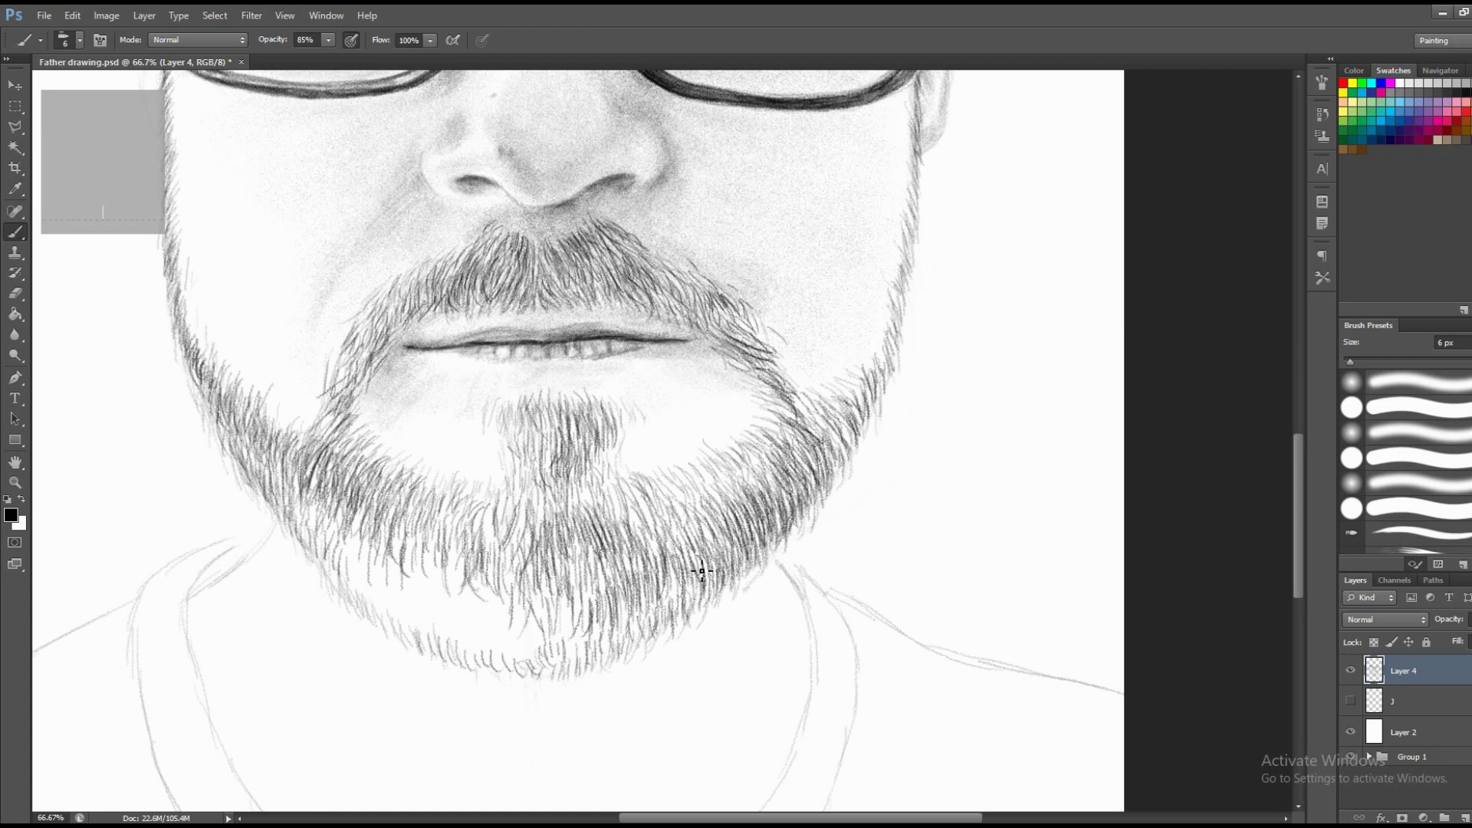
{"action": "left_click_drag", "start_coordinate": [694, 625], "coordinate": [690, 568]}
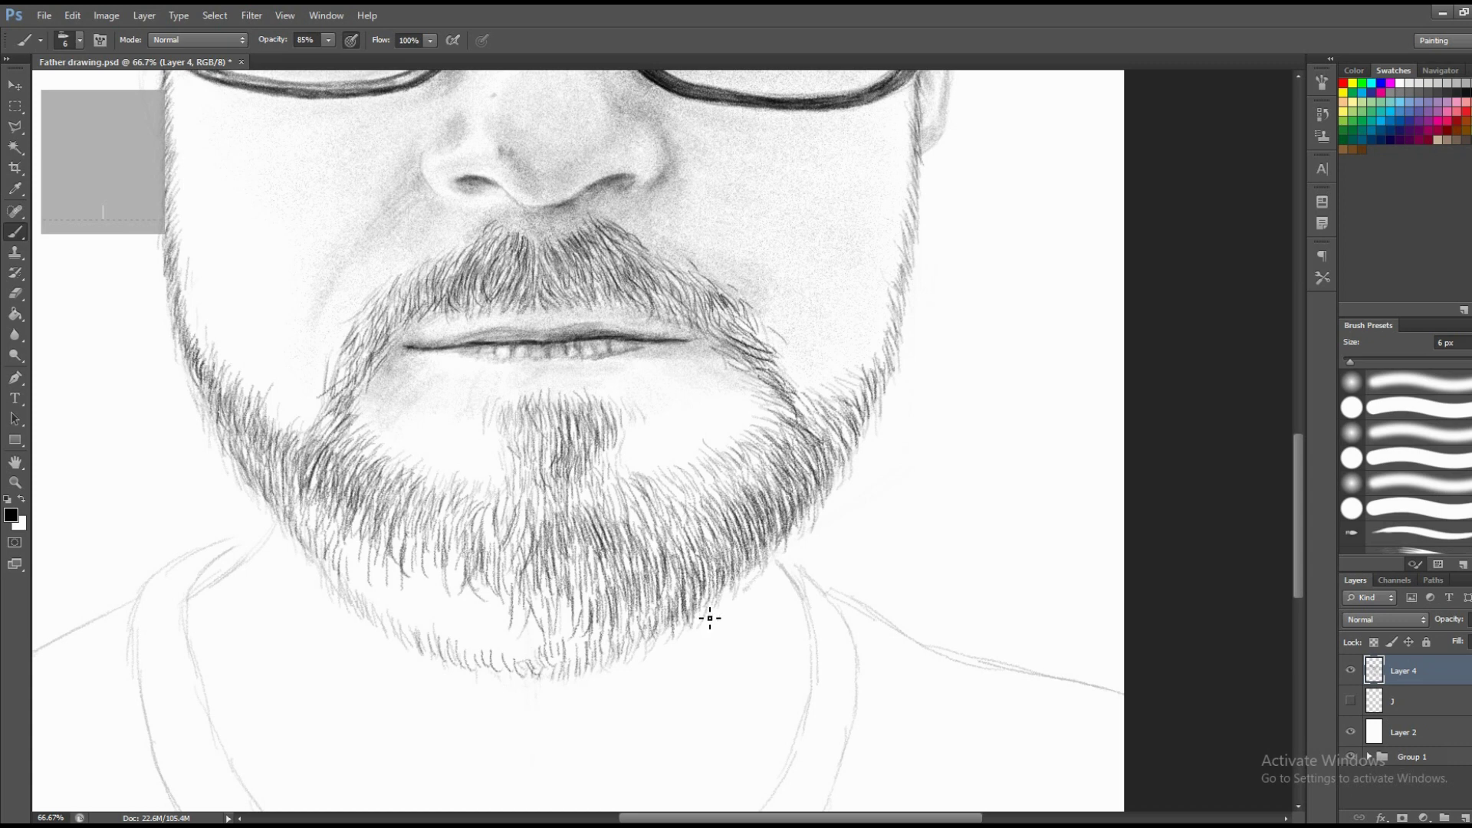
{"action": "left_click_drag", "start_coordinate": [648, 650], "coordinate": [640, 618]}
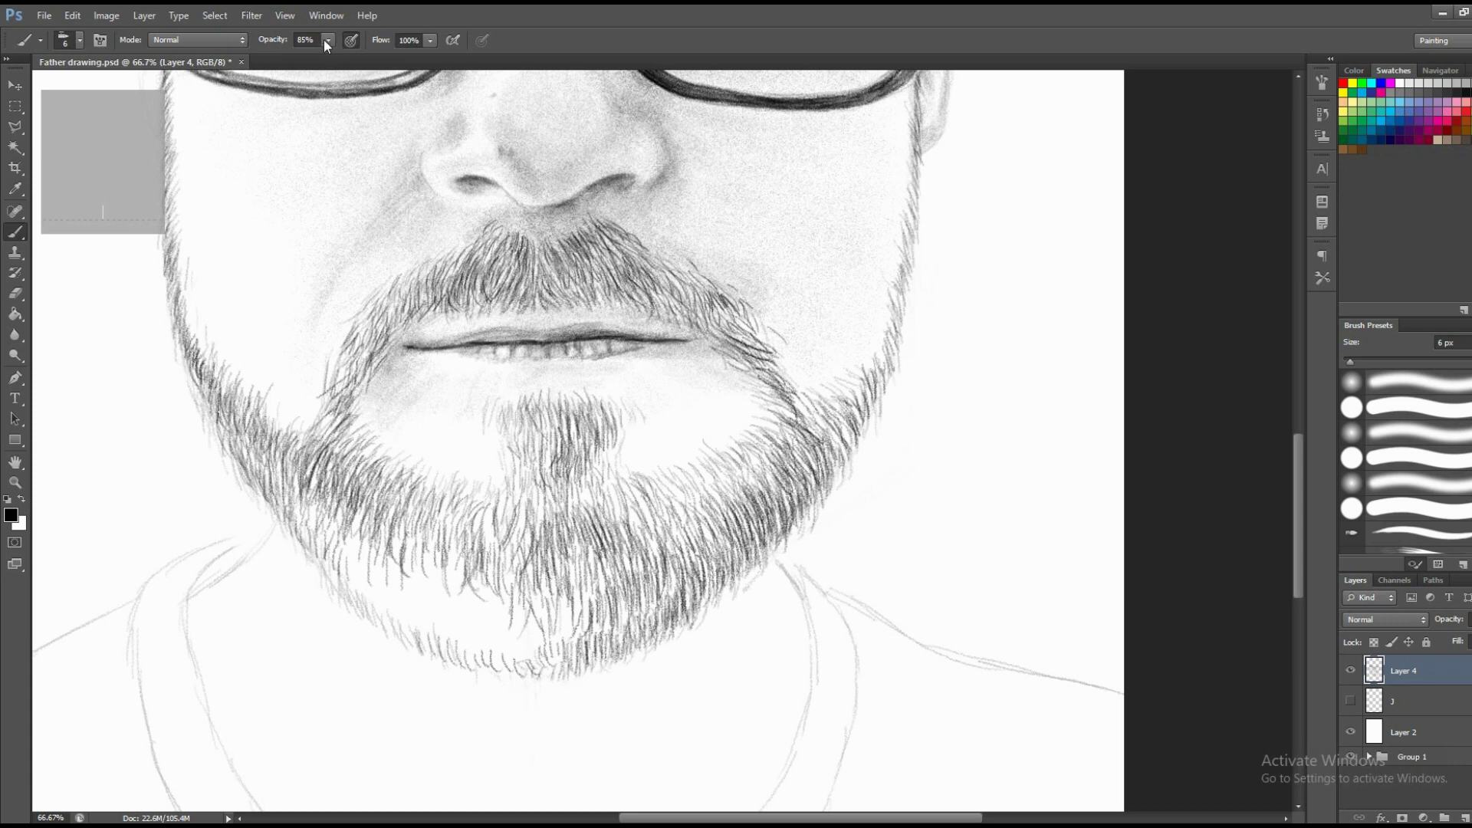
Raise brush opacity to 100% and add dark hair strokes along the lower beard.
{"action": "left_click_drag", "start_coordinate": [648, 636], "coordinate": [638, 607]}
{"action": "left_click_drag", "start_coordinate": [611, 669], "coordinate": [607, 625]}
{"action": "left_click_drag", "start_coordinate": [601, 671], "coordinate": [598, 627]}
{"action": "left_click_drag", "start_coordinate": [539, 673], "coordinate": [534, 637]}
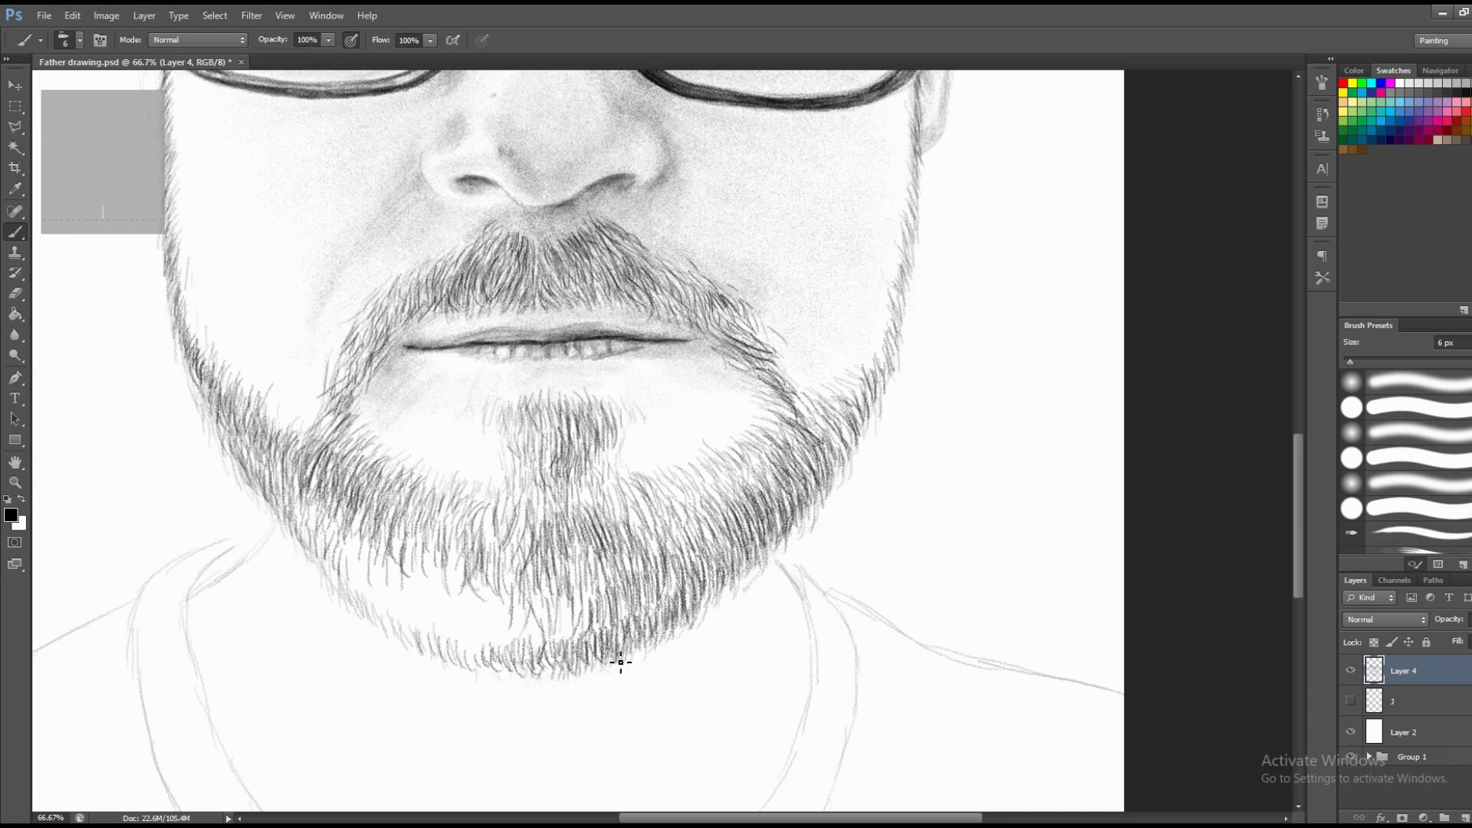
{"action": "left_click_drag", "start_coordinate": [586, 630], "coordinate": [580, 572]}
{"action": "mouse_move", "coordinate": [606, 619]}
{"action": "left_mouse_down"}
{"action": "mouse_move", "coordinate": [598, 561]}
{"action": "mouse_move", "coordinate": [618, 550]}
{"action": "mouse_move", "coordinate": [598, 544]}
{"action": "mouse_move", "coordinate": [575, 565]}
{"action": "left_mouse_up"}
{"action": "mouse_move", "coordinate": [566, 627]}
{"action": "left_mouse_down"}
{"action": "mouse_move", "coordinate": [559, 580]}
{"action": "mouse_move", "coordinate": [549, 590]}
{"action": "left_mouse_up"}
{"action": "left_click_drag", "start_coordinate": [570, 645], "coordinate": [568, 634]}
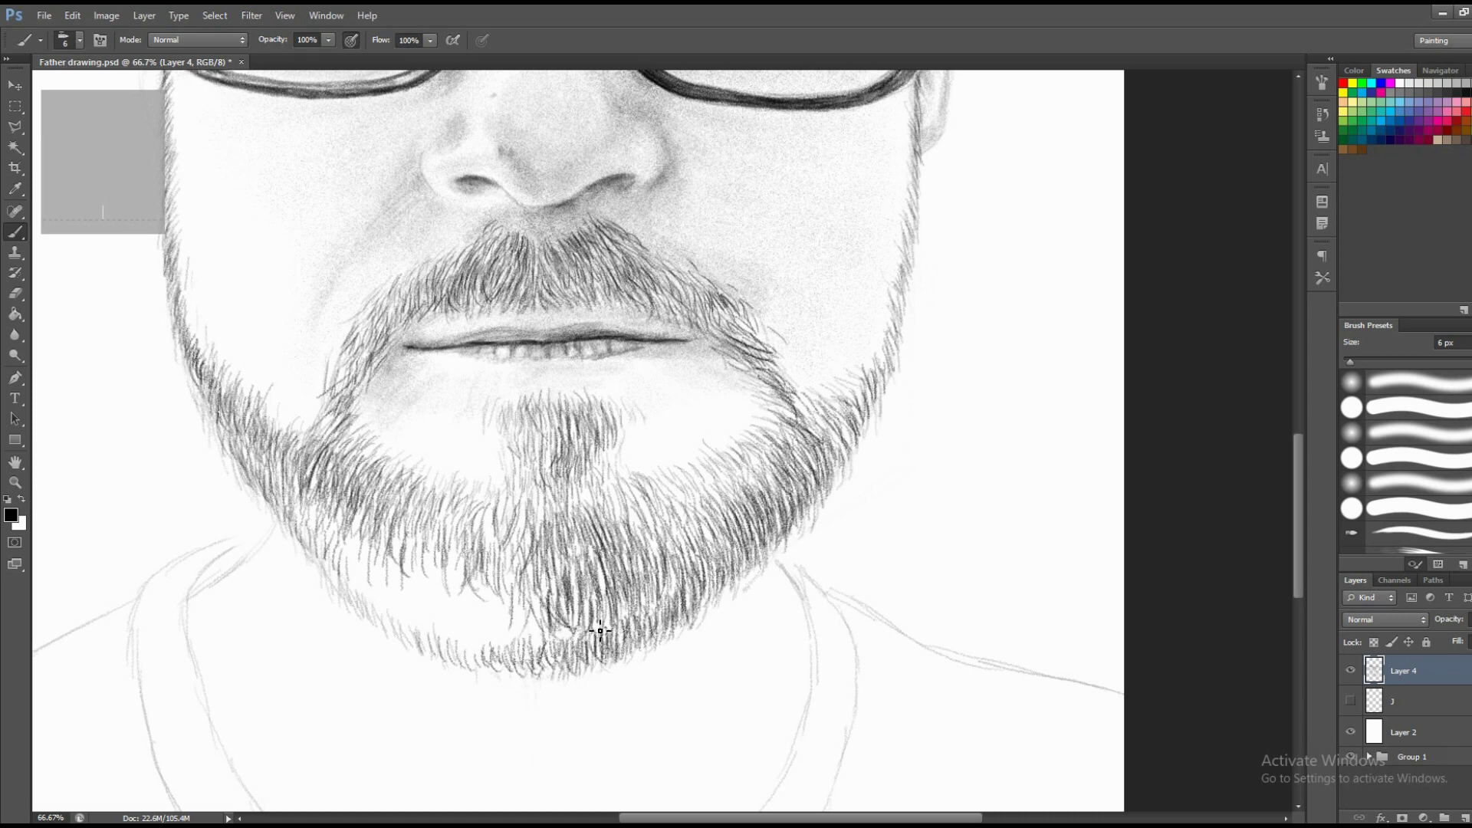
Add dark hair strokes to the chin beard and the right side of the beard.
{"action": "mouse_move", "coordinate": [590, 506]}
{"action": "left_mouse_down"}
{"action": "mouse_move", "coordinate": [584, 460]}
{"action": "mouse_move", "coordinate": [598, 467]}
{"action": "left_mouse_up"}
{"action": "mouse_move", "coordinate": [633, 527]}
{"action": "left_mouse_down"}
{"action": "mouse_move", "coordinate": [624, 483]}
{"action": "mouse_move", "coordinate": [646, 498]}
{"action": "left_mouse_up"}
{"action": "mouse_move", "coordinate": [694, 572]}
{"action": "left_mouse_down"}
{"action": "mouse_move", "coordinate": [679, 529]}
{"action": "mouse_move", "coordinate": [663, 538]}
{"action": "mouse_move", "coordinate": [721, 509]}
{"action": "mouse_move", "coordinate": [716, 476]}
{"action": "left_mouse_up"}
{"action": "left_click_drag", "start_coordinate": [732, 529], "coordinate": [782, 460]}
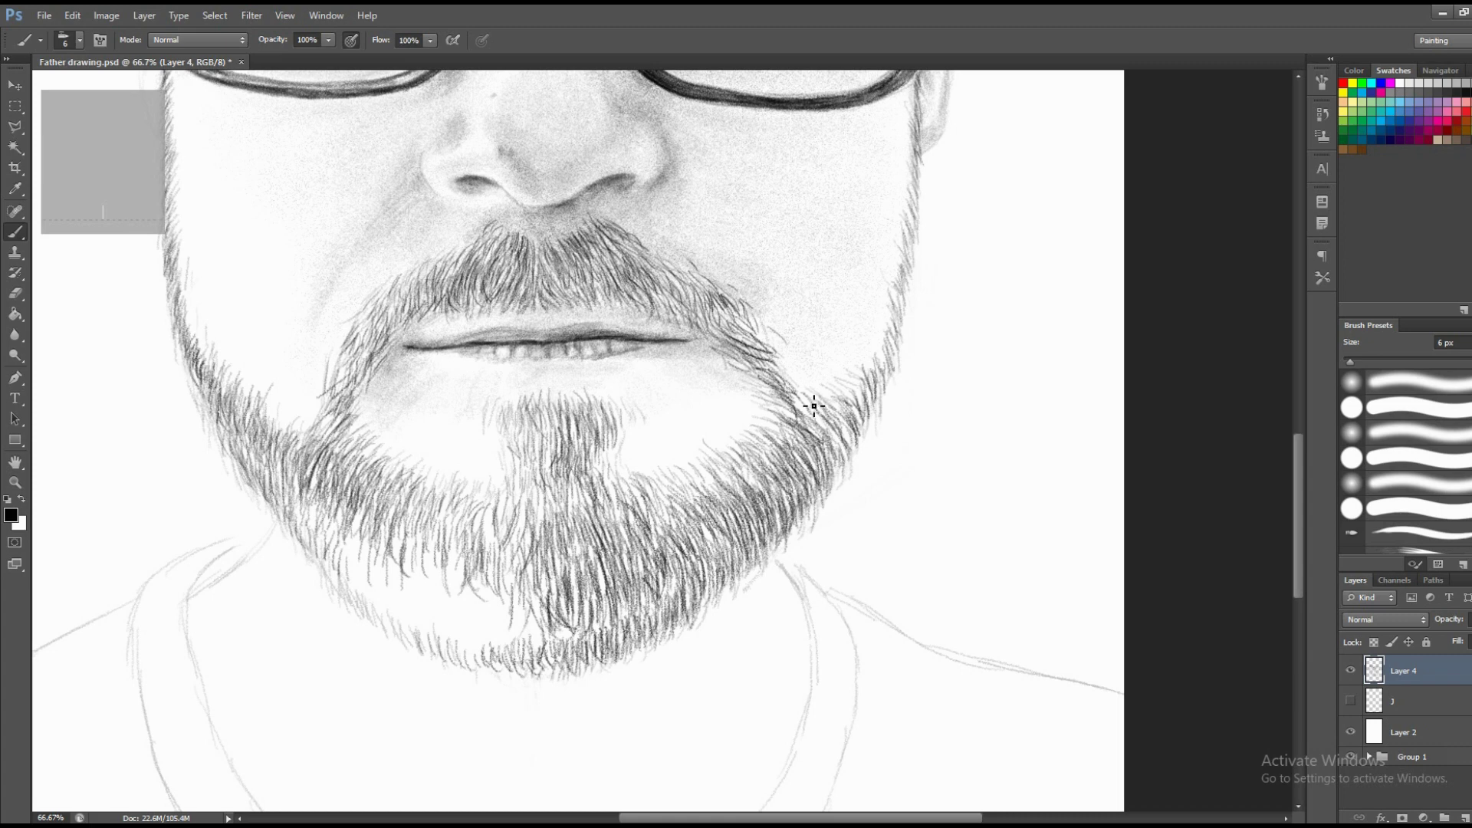
{"action": "left_click_drag", "start_coordinate": [811, 400], "coordinate": [791, 376]}
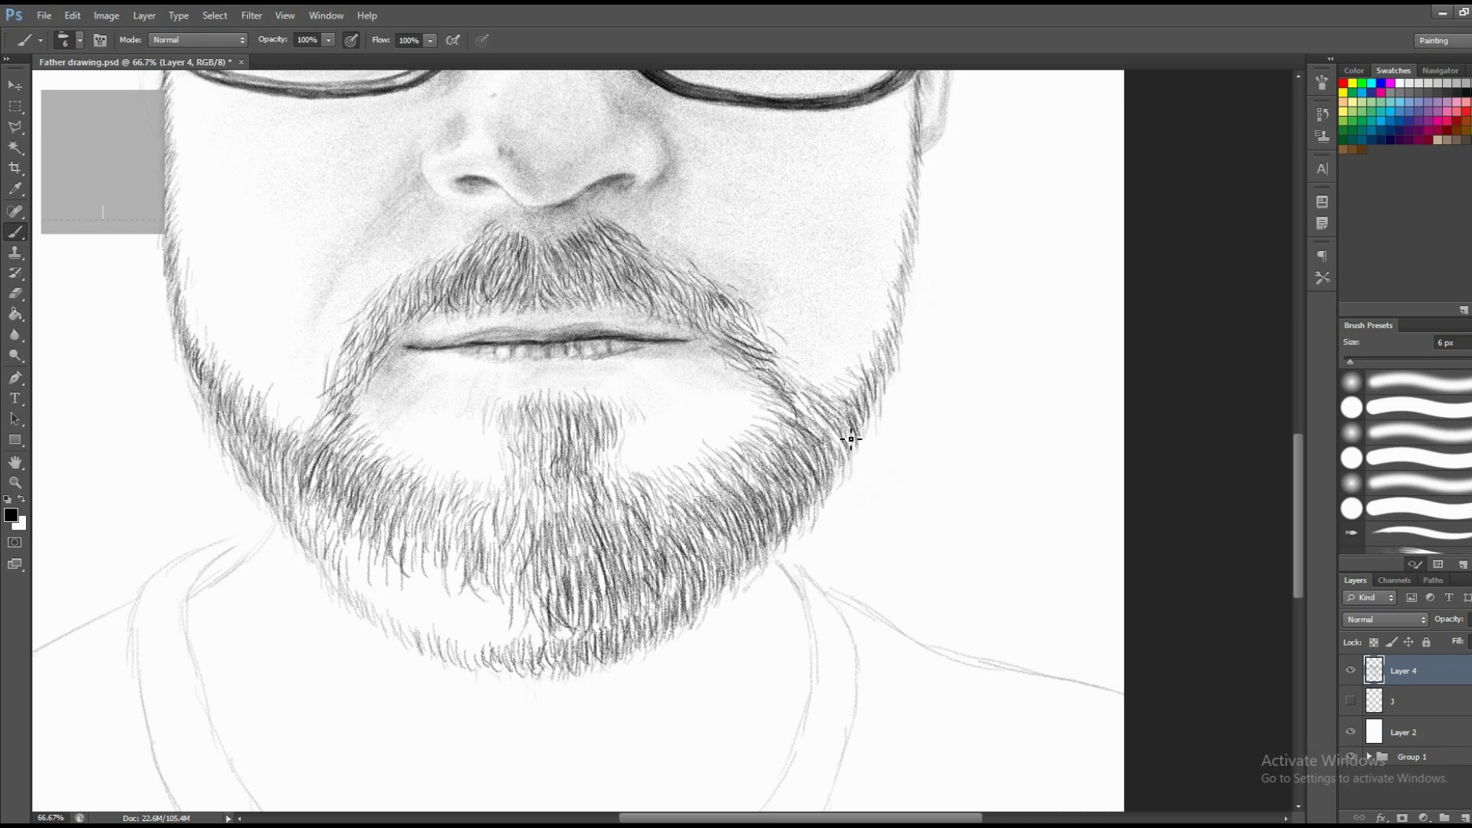
{"action": "mouse_move", "coordinate": [841, 463]}
{"action": "left_mouse_down"}
{"action": "mouse_move", "coordinate": [822, 429]}
{"action": "mouse_move", "coordinate": [838, 402]}
{"action": "mouse_move", "coordinate": [772, 541]}
{"action": "mouse_move", "coordinate": [721, 552]}
{"action": "mouse_move", "coordinate": [746, 495]}
{"action": "mouse_move", "coordinate": [686, 539]}
{"action": "mouse_move", "coordinate": [694, 556]}
{"action": "mouse_move", "coordinate": [667, 585]}
{"action": "left_mouse_up"}
Darken the centre-right beard and upper chin with more hair strokes.
{"action": "left_click_drag", "start_coordinate": [675, 529], "coordinate": [644, 575]}
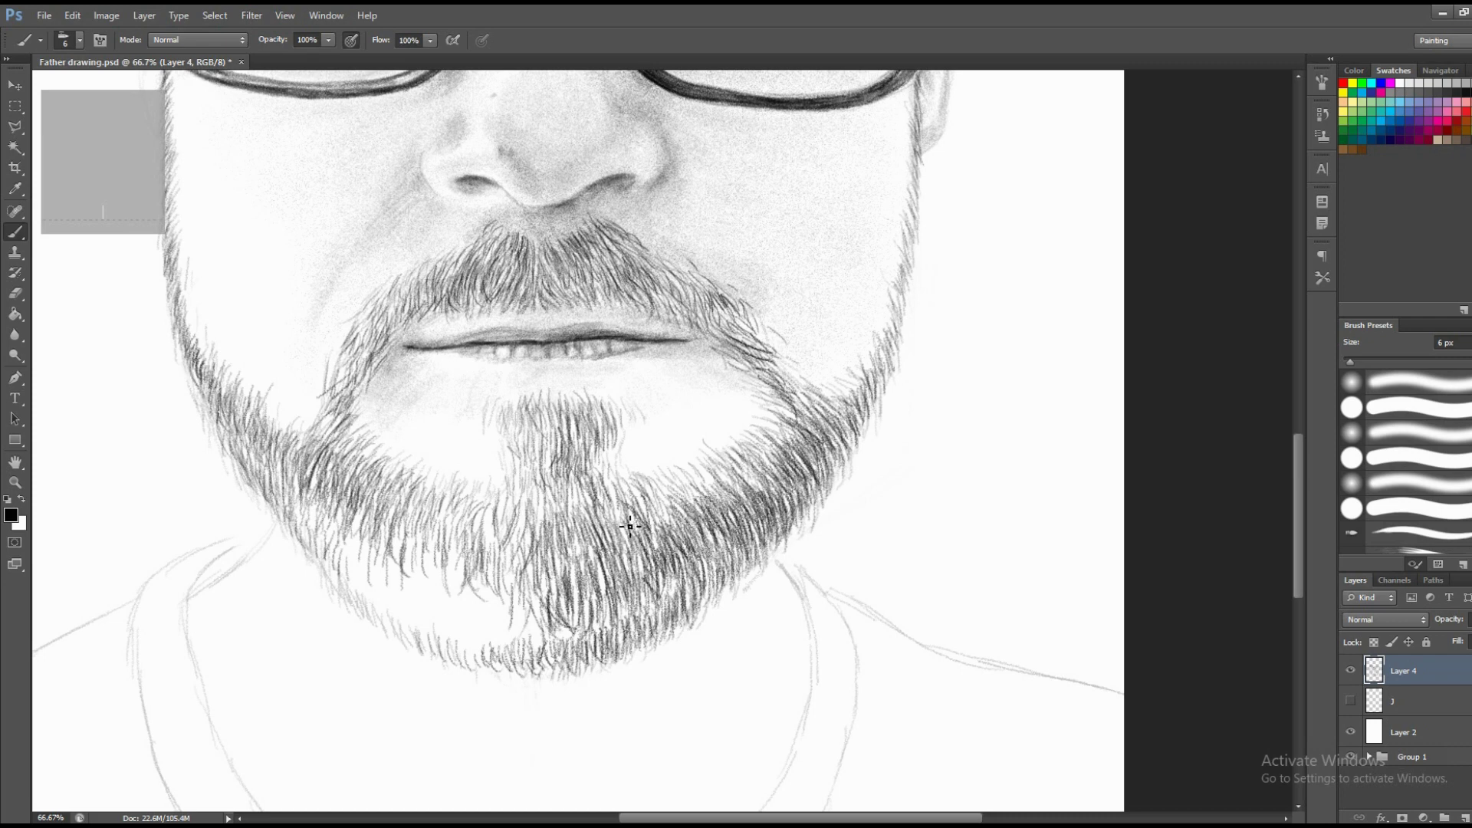
{"action": "left_click_drag", "start_coordinate": [630, 525], "coordinate": [637, 567]}
{"action": "left_click_drag", "start_coordinate": [613, 490], "coordinate": [602, 535]}
{"action": "left_click_drag", "start_coordinate": [598, 479], "coordinate": [584, 436]}
{"action": "left_click_drag", "start_coordinate": [561, 477], "coordinate": [582, 440]}
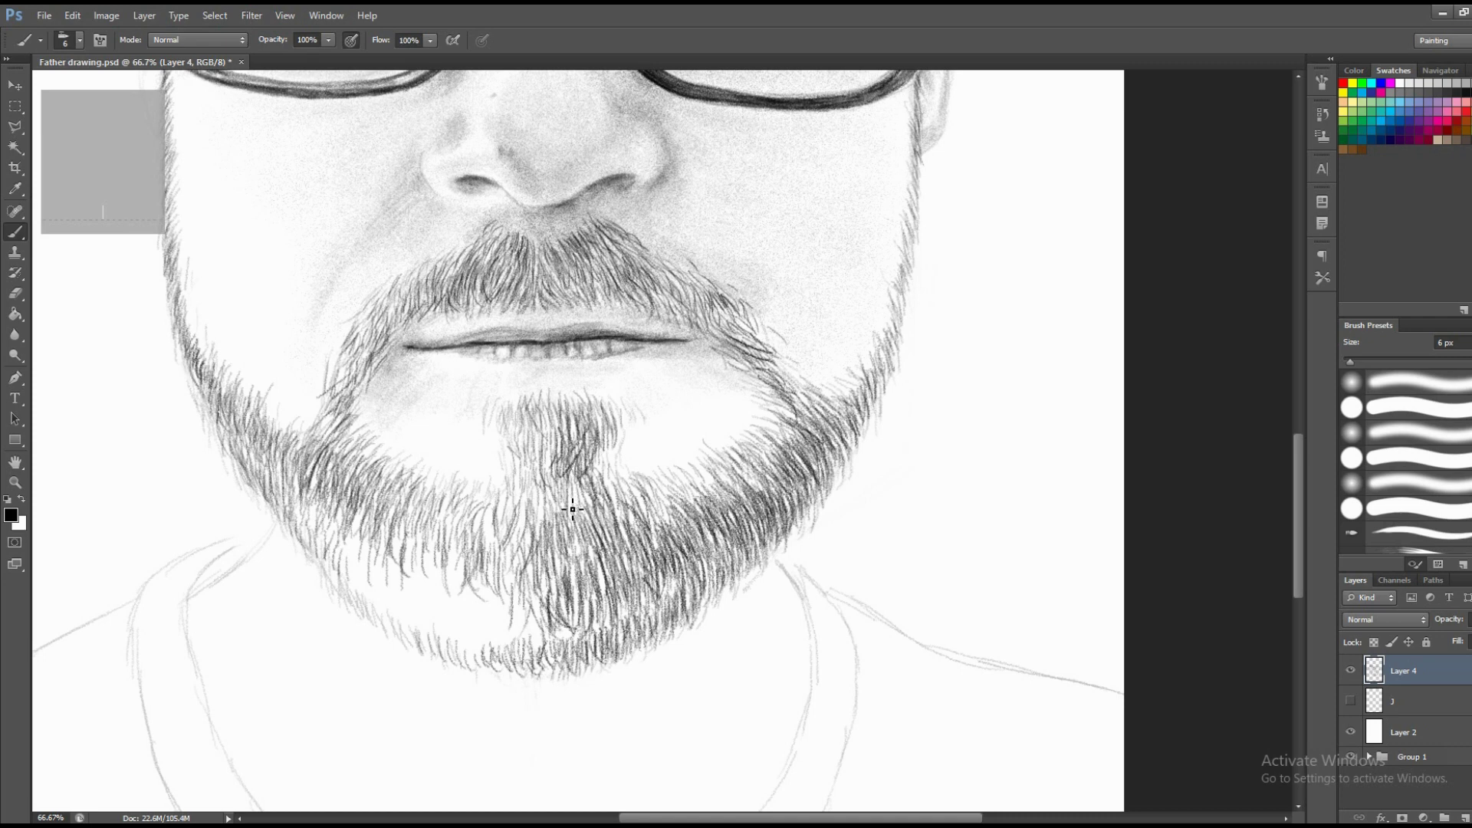
Hatch dark strokes across the lower chin and lower-left beard.
{"action": "mouse_move", "coordinate": [506, 598]}
{"action": "left_mouse_down"}
{"action": "mouse_move", "coordinate": [502, 648]}
{"action": "mouse_move", "coordinate": [518, 647]}
{"action": "left_mouse_up"}
{"action": "mouse_move", "coordinate": [556, 609]}
{"action": "left_mouse_down"}
{"action": "mouse_move", "coordinate": [565, 652]}
{"action": "mouse_move", "coordinate": [613, 597]}
{"action": "mouse_move", "coordinate": [652, 592]}
{"action": "left_mouse_up"}
{"action": "left_click_drag", "start_coordinate": [491, 637], "coordinate": [483, 592]}
{"action": "left_click_drag", "start_coordinate": [472, 621], "coordinate": [444, 568]}
{"action": "left_click_drag", "start_coordinate": [437, 609], "coordinate": [434, 569]}
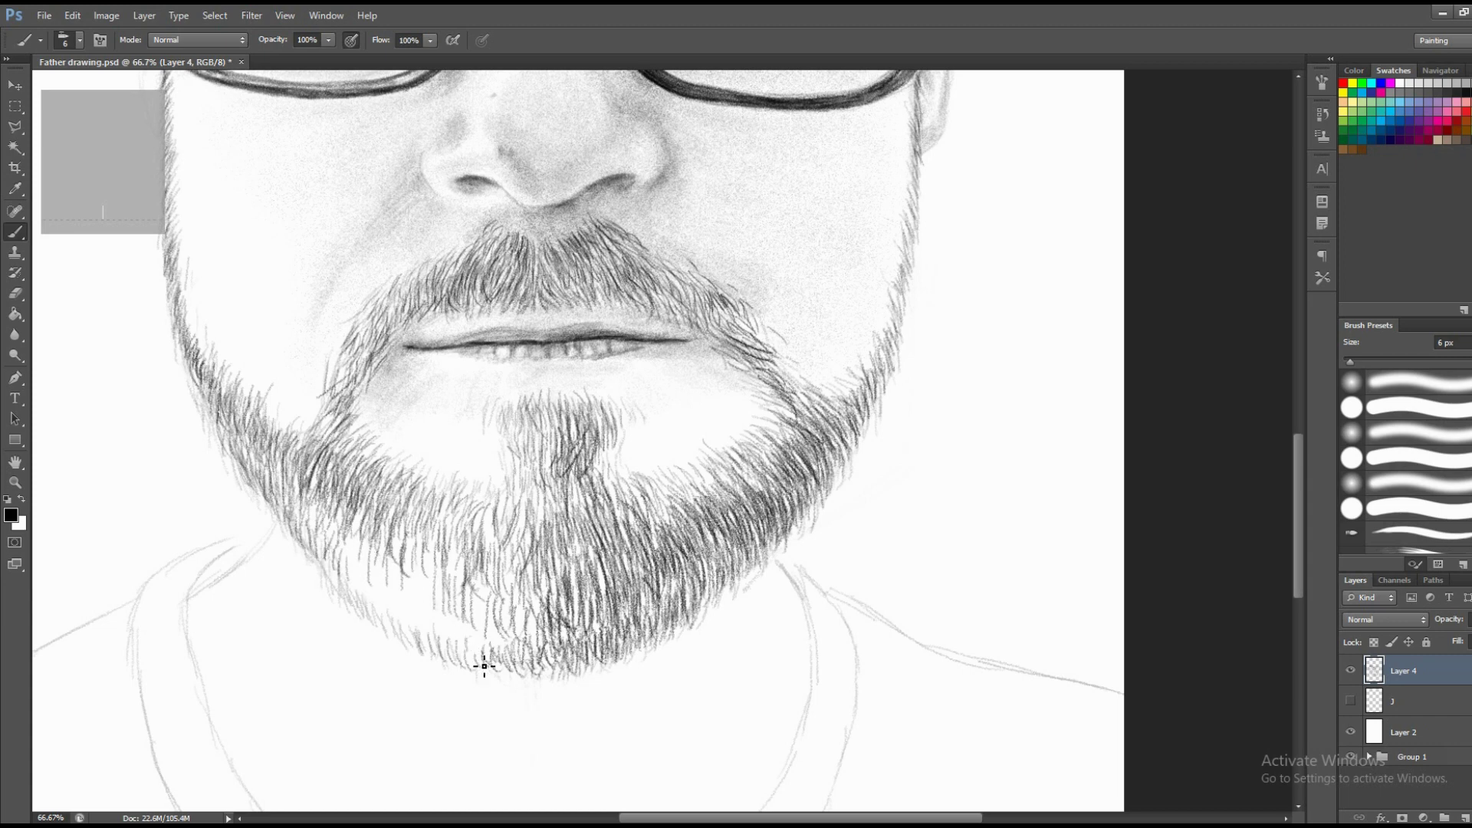
{"action": "mouse_move", "coordinate": [506, 656]}
{"action": "left_mouse_down"}
{"action": "mouse_move", "coordinate": [491, 624]}
{"action": "mouse_move", "coordinate": [401, 613]}
{"action": "left_mouse_up"}
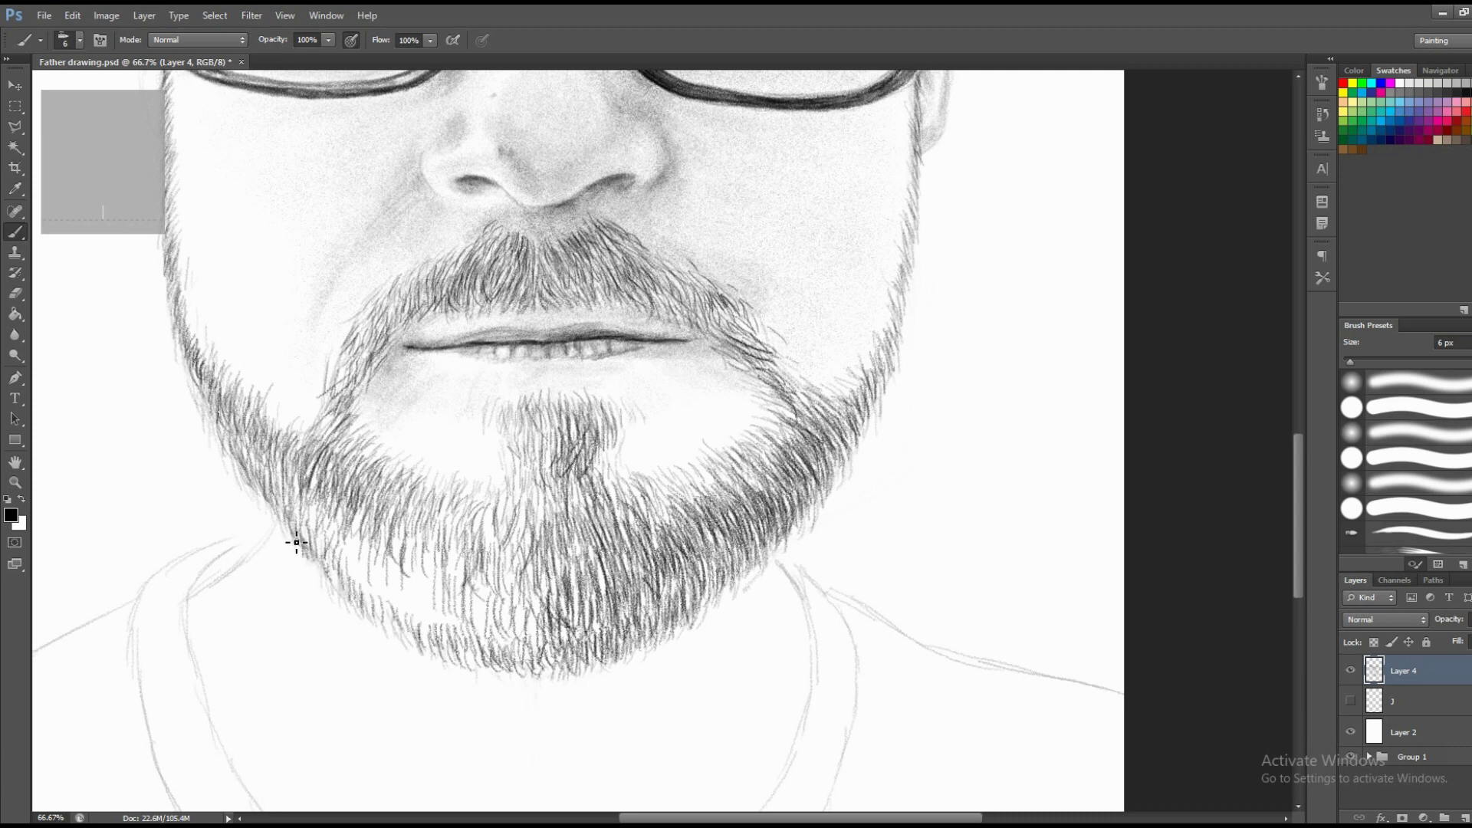
Fill the lower-left beard edge with short hair strokes.
{"action": "mouse_move", "coordinate": [310, 549]}
{"action": "left_mouse_down"}
{"action": "mouse_move", "coordinate": [319, 508]}
{"action": "mouse_move", "coordinate": [347, 506]}
{"action": "left_mouse_up"}
{"action": "mouse_move", "coordinate": [360, 561]}
{"action": "left_mouse_down"}
{"action": "mouse_move", "coordinate": [366, 521]}
{"action": "mouse_move", "coordinate": [388, 537]}
{"action": "left_mouse_up"}
{"action": "mouse_move", "coordinate": [443, 587]}
{"action": "left_mouse_down"}
{"action": "mouse_move", "coordinate": [447, 550]}
{"action": "mouse_move", "coordinate": [464, 554]}
{"action": "left_mouse_up"}
{"action": "left_click_drag", "start_coordinate": [477, 613], "coordinate": [468, 586]}
{"action": "mouse_move", "coordinate": [448, 636]}
{"action": "left_mouse_down"}
{"action": "mouse_move", "coordinate": [439, 589]}
{"action": "mouse_move", "coordinate": [357, 556]}
{"action": "left_mouse_up"}
{"action": "mouse_move", "coordinate": [357, 582]}
{"action": "left_mouse_down"}
{"action": "mouse_move", "coordinate": [339, 544]}
{"action": "mouse_move", "coordinate": [365, 557]}
{"action": "left_mouse_up"}
{"action": "left_click_drag", "start_coordinate": [407, 618], "coordinate": [396, 575]}
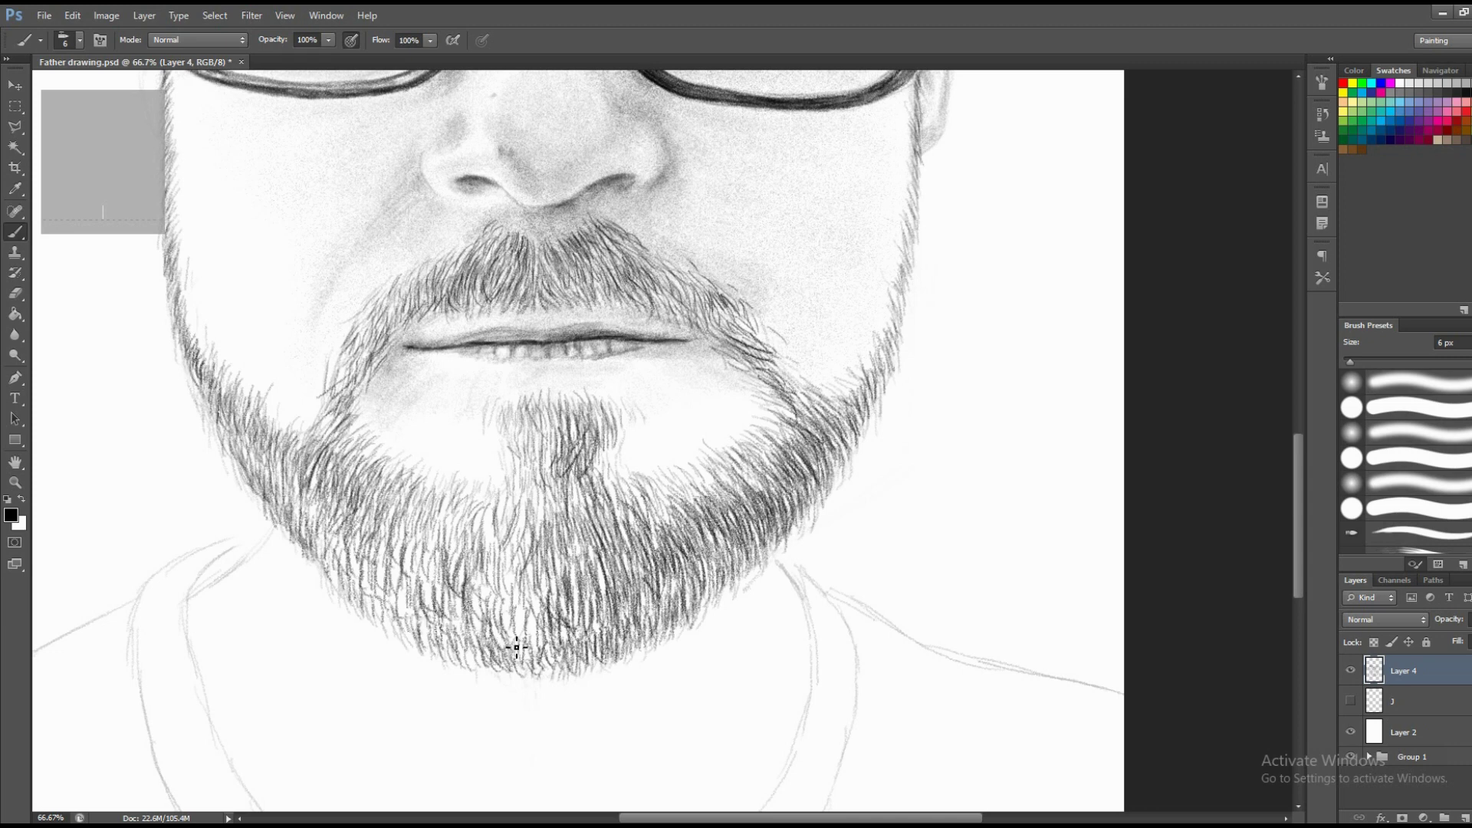
{"action": "left_click_drag", "start_coordinate": [517, 647], "coordinate": [524, 610]}
Darken the chin, left jaw and lower-left beard edge with more short hairs.
{"action": "left_click_drag", "start_coordinate": [455, 658], "coordinate": [448, 627]}
{"action": "mouse_move", "coordinate": [439, 654]}
{"action": "left_mouse_down"}
{"action": "mouse_move", "coordinate": [426, 629]}
{"action": "mouse_move", "coordinate": [527, 614]}
{"action": "mouse_move", "coordinate": [506, 535]}
{"action": "mouse_move", "coordinate": [480, 509]}
{"action": "left_mouse_up"}
{"action": "mouse_move", "coordinate": [495, 589]}
{"action": "left_mouse_down"}
{"action": "mouse_move", "coordinate": [486, 531]}
{"action": "mouse_move", "coordinate": [511, 543]}
{"action": "mouse_move", "coordinate": [497, 500]}
{"action": "left_mouse_up"}
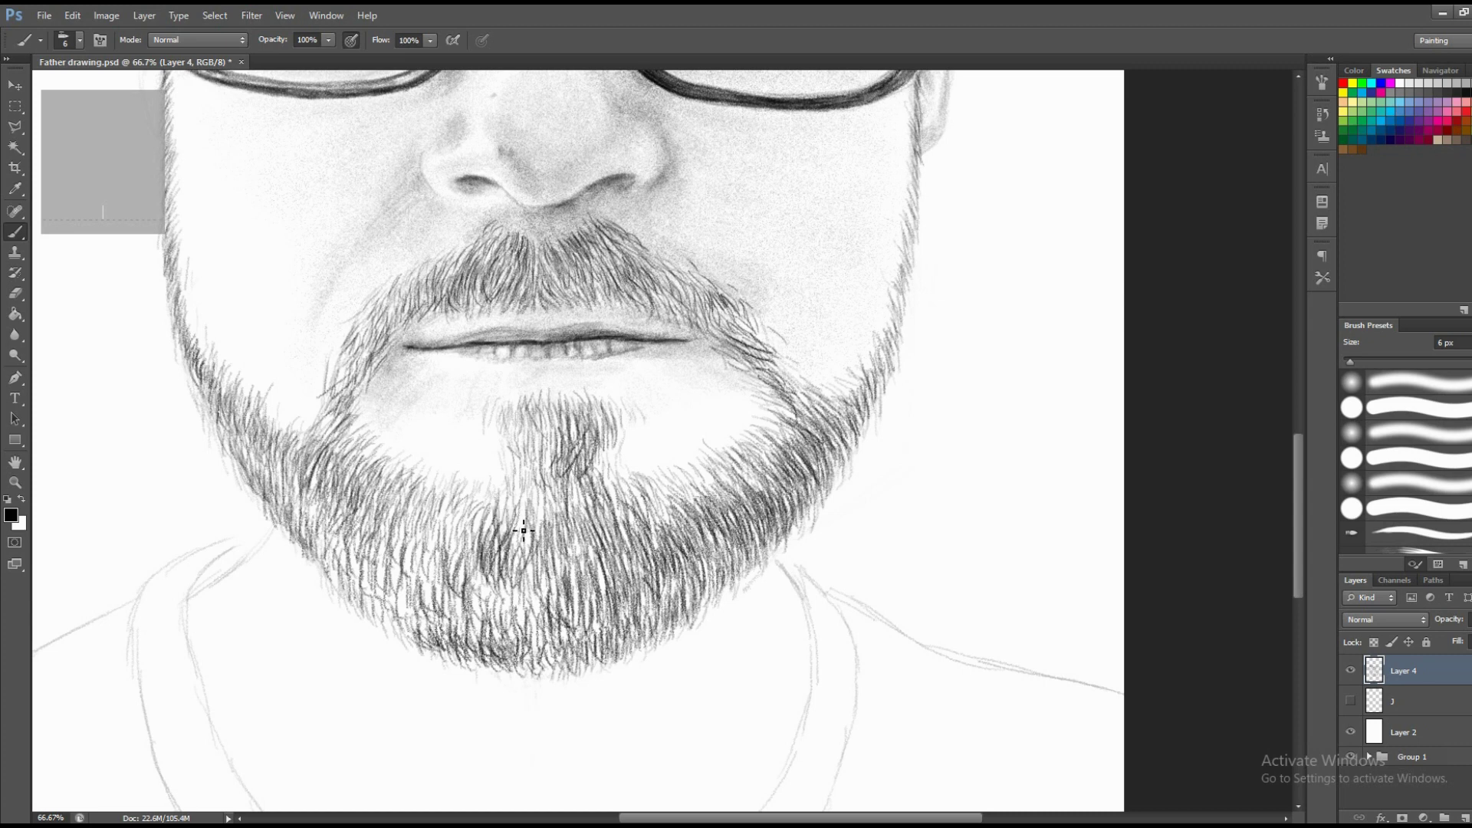
{"action": "mouse_move", "coordinate": [471, 563]}
{"action": "left_mouse_down"}
{"action": "mouse_move", "coordinate": [465, 520]}
{"action": "mouse_move", "coordinate": [420, 496]}
{"action": "left_mouse_up"}
{"action": "mouse_move", "coordinate": [457, 560]}
{"action": "left_mouse_down"}
{"action": "mouse_move", "coordinate": [449, 503]}
{"action": "mouse_move", "coordinate": [355, 458]}
{"action": "mouse_move", "coordinate": [333, 431]}
{"action": "left_mouse_up"}
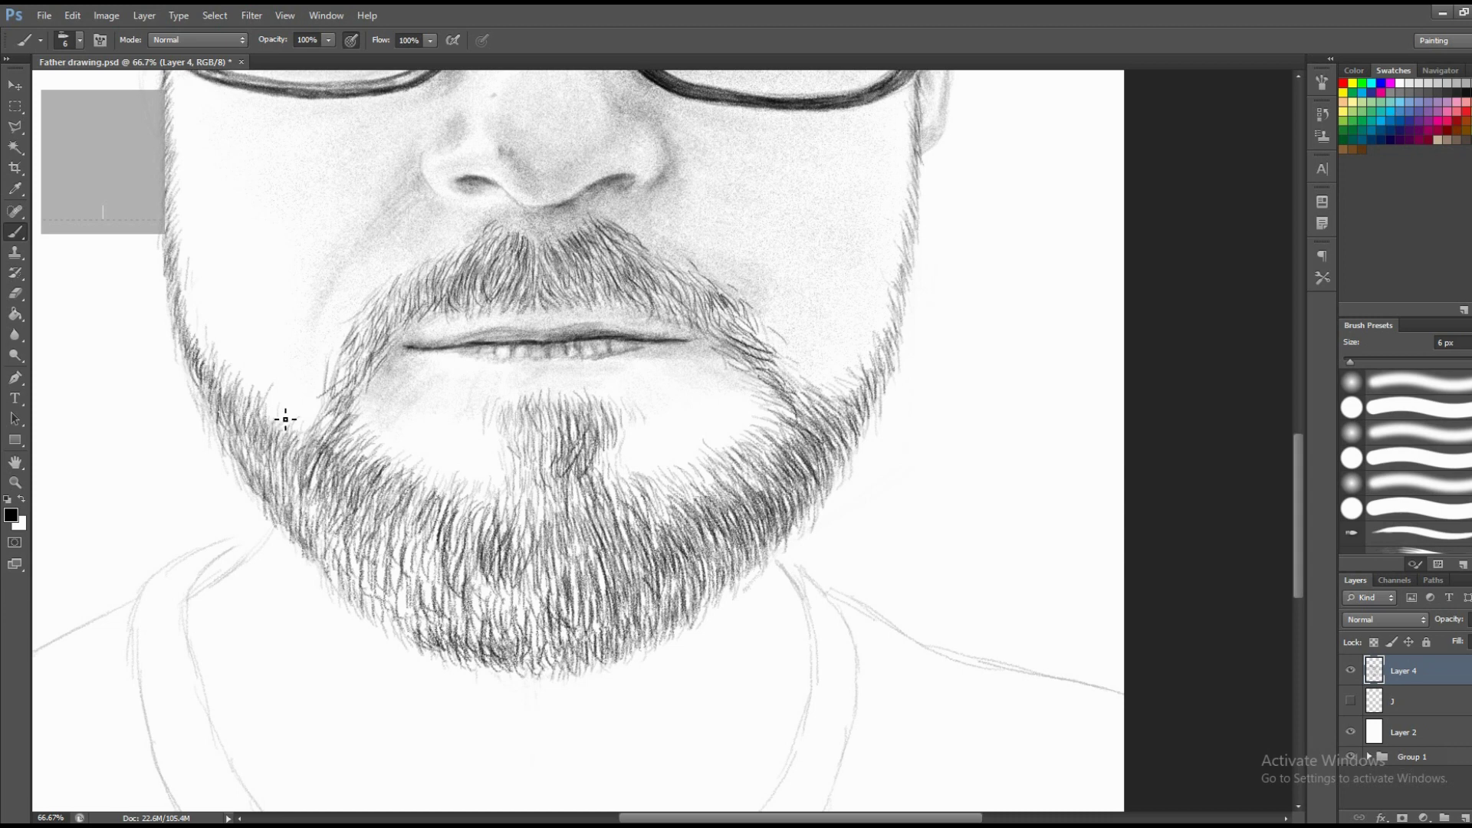
{"action": "mouse_move", "coordinate": [590, 663]}
{"action": "left_mouse_down"}
{"action": "mouse_move", "coordinate": [583, 633]}
{"action": "mouse_move", "coordinate": [643, 574]}
{"action": "mouse_move", "coordinate": [588, 574]}
{"action": "left_mouse_up"}
{"action": "left_click_drag", "start_coordinate": [573, 627], "coordinate": [559, 545]}
{"action": "mouse_move", "coordinate": [529, 630]}
{"action": "left_mouse_down"}
{"action": "mouse_move", "coordinate": [518, 558]}
{"action": "mouse_move", "coordinate": [483, 581]}
{"action": "left_mouse_up"}
{"action": "mouse_move", "coordinate": [448, 613]}
{"action": "left_mouse_down"}
{"action": "mouse_move", "coordinate": [438, 580]}
{"action": "mouse_move", "coordinate": [392, 553]}
{"action": "left_mouse_up"}
Zoom out to check the whole portrait, then zoom back in on the face.
{"action": "key", "text": "z"}
{"action": "key", "text": "ctrl+minus"}
{"action": "key", "text": "ctrl+minus"}
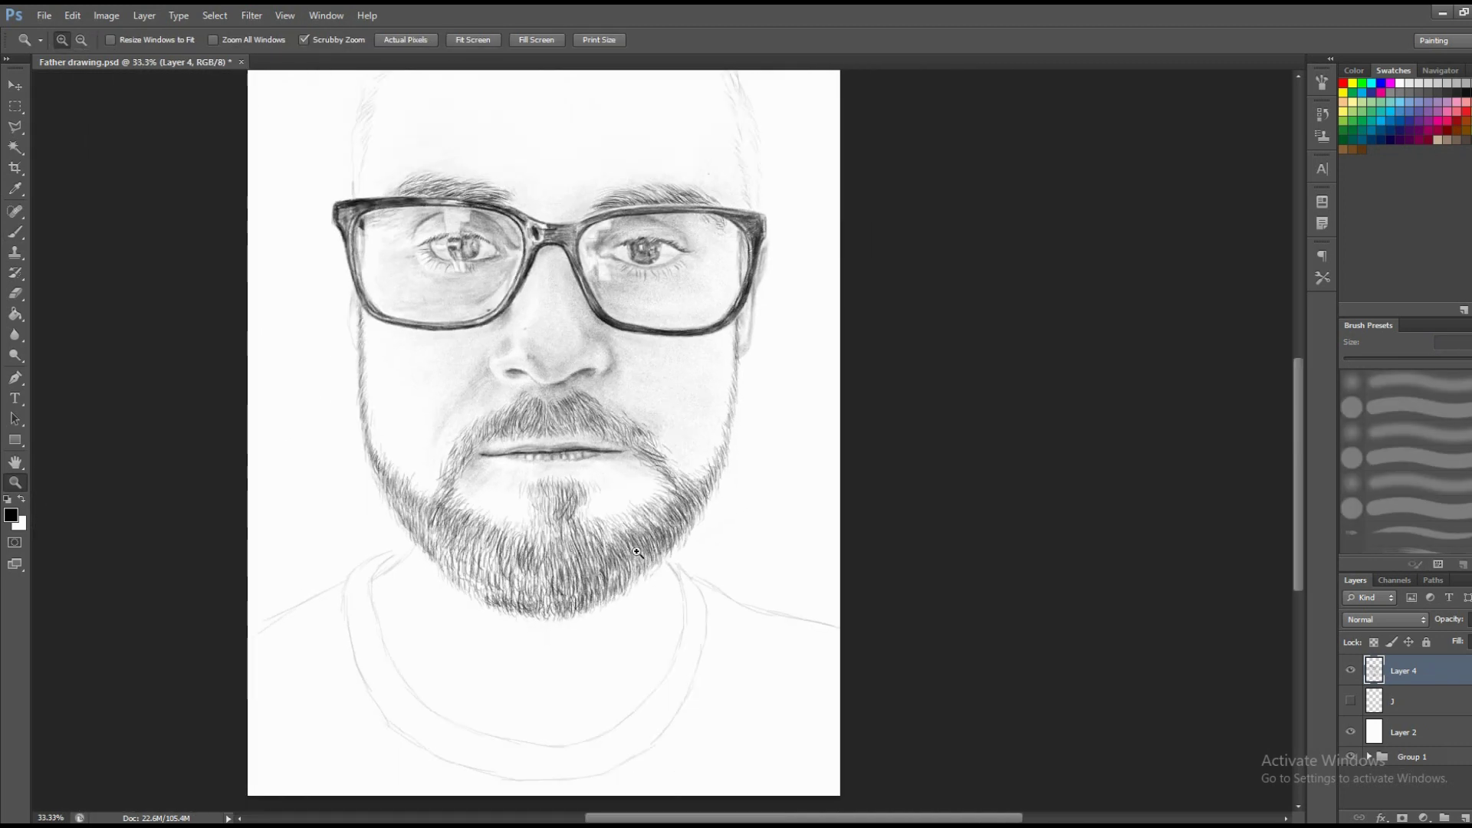
{"action": "key", "text": "ctrl+minus"}
{"action": "key", "text": "ctrl+minus"}
{"action": "key", "text": "ctrl+plus"}
{"action": "key", "text": "ctrl+plus"}
{"action": "key", "text": "ctrl+plus"}
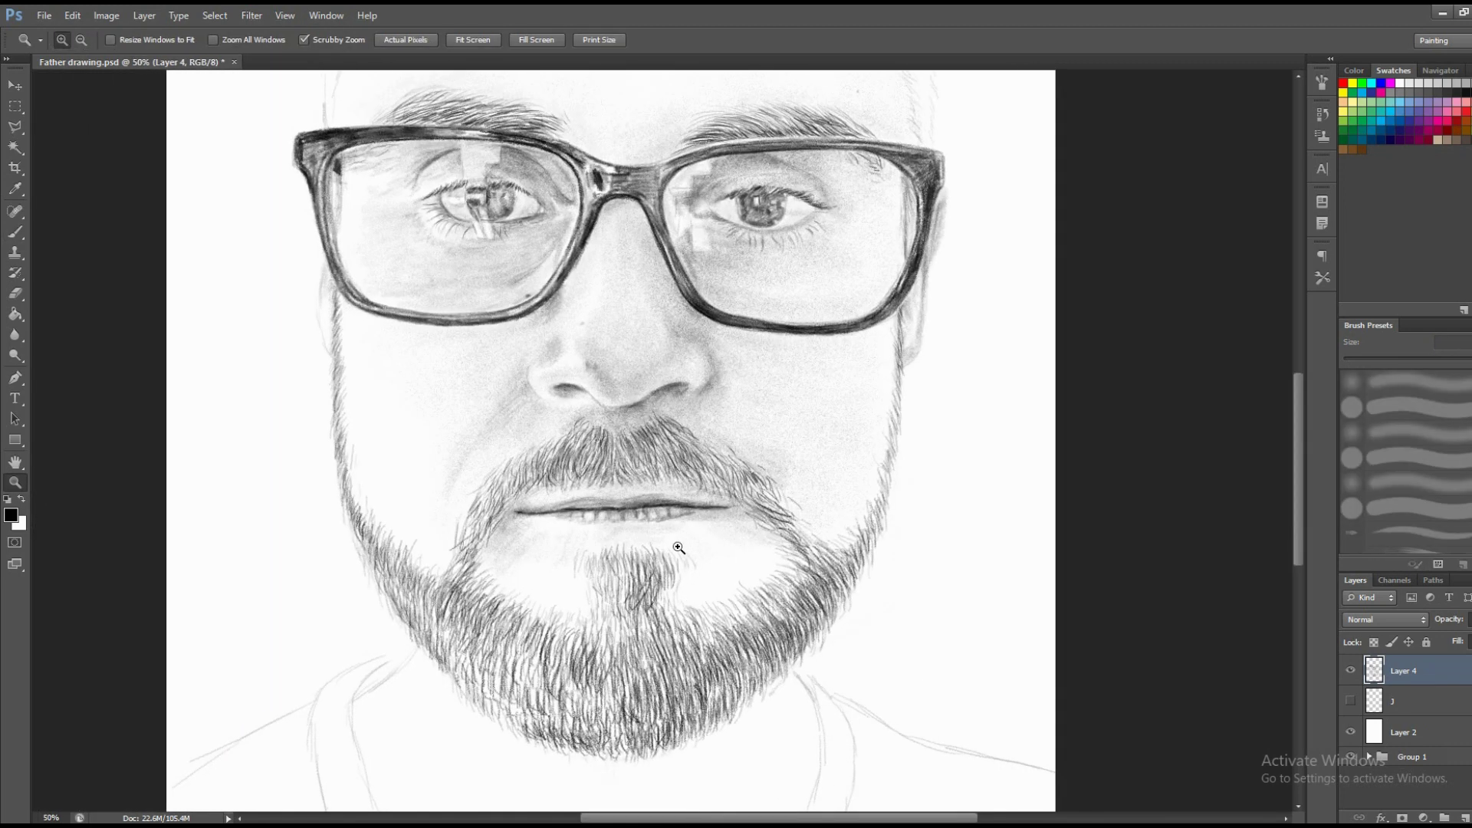
Set the brush to 53 px and slightly darken the chin goatee.
{"action": "key", "text": "b"}
{"action": "right_click", "coordinate": [755, 484]}
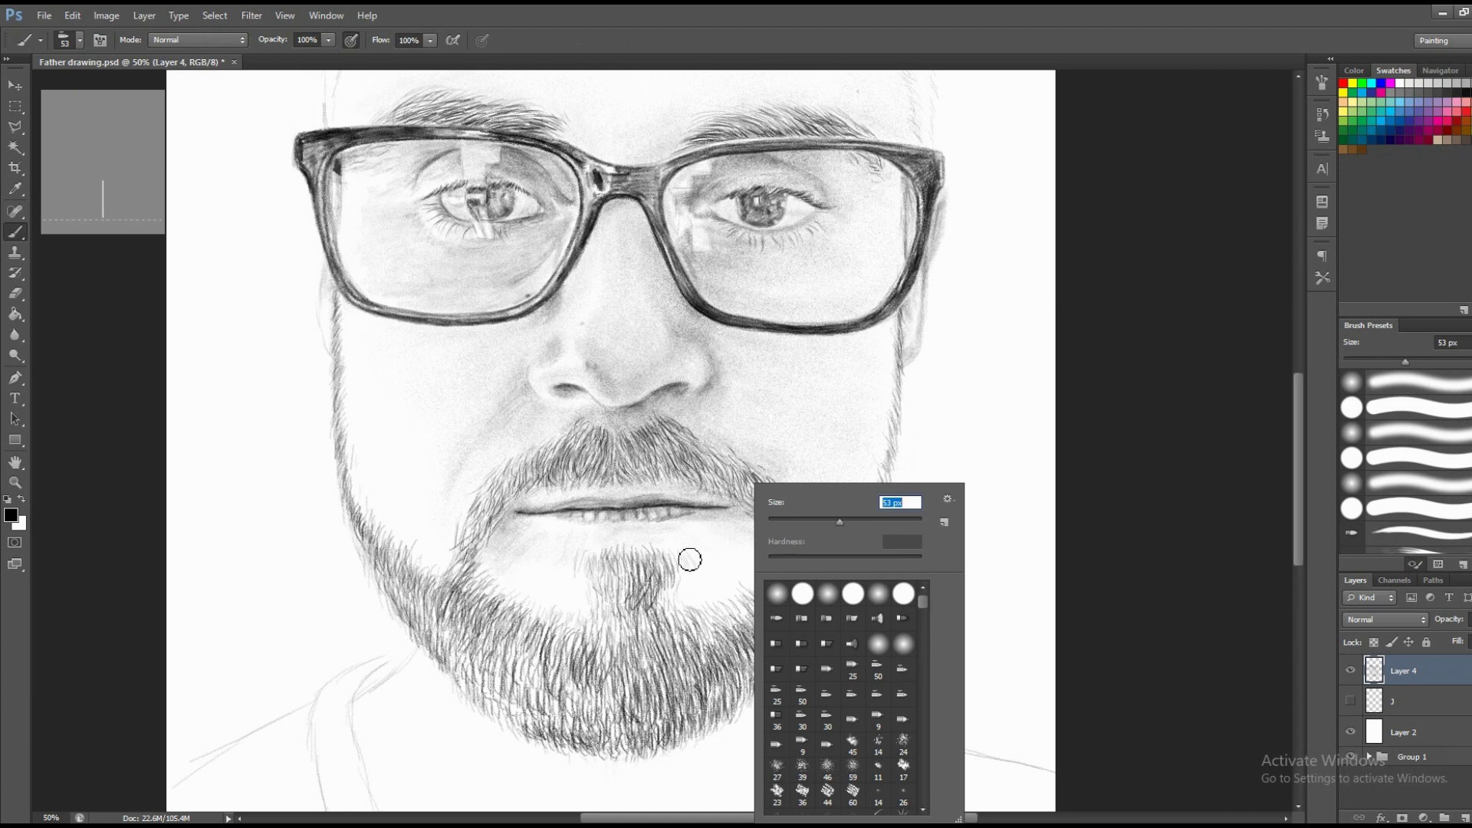
{"action": "key", "text": "Return"}
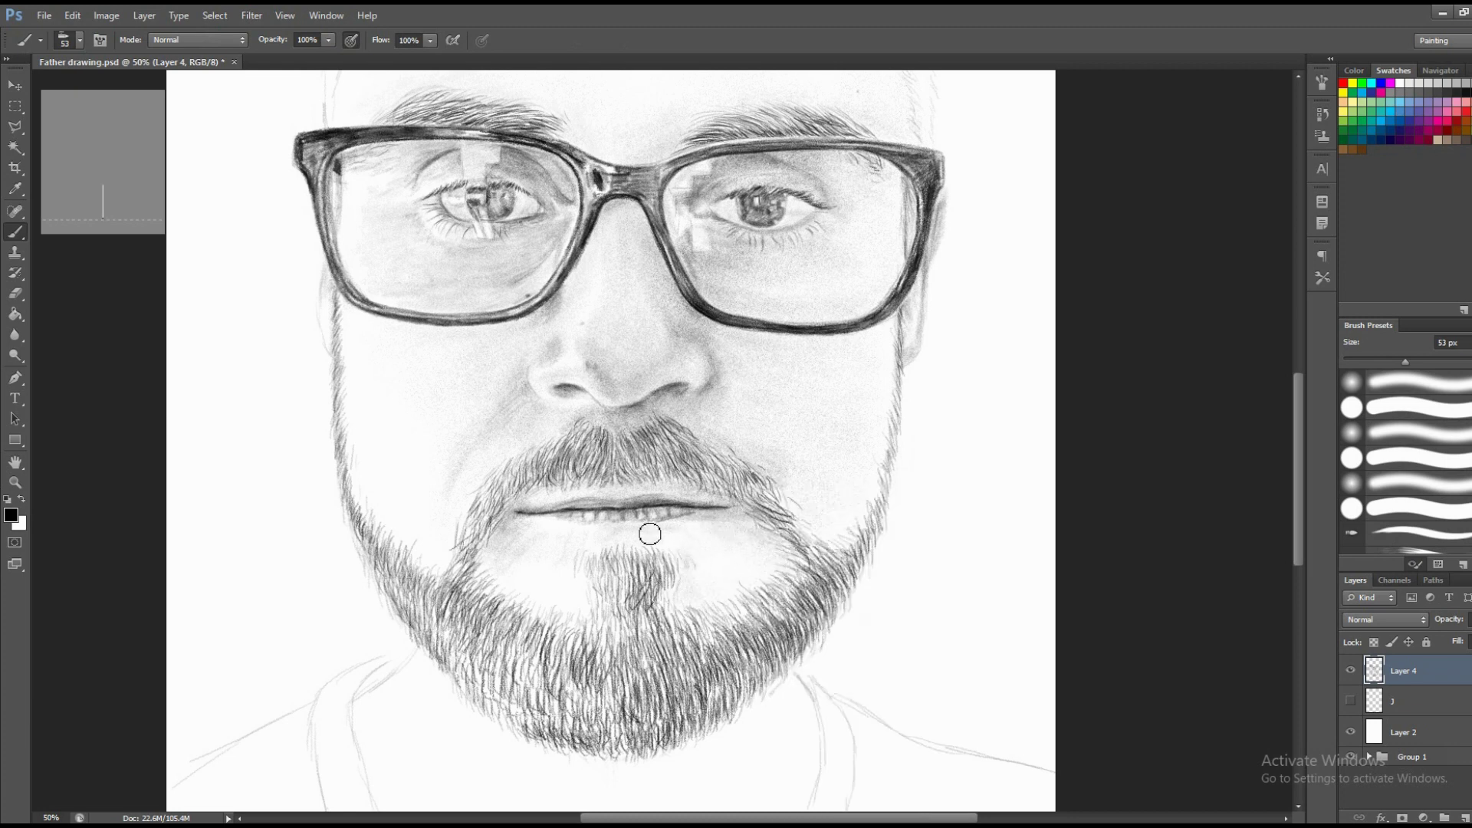
{"action": "left_click_drag", "start_coordinate": [661, 572], "coordinate": [674, 605]}
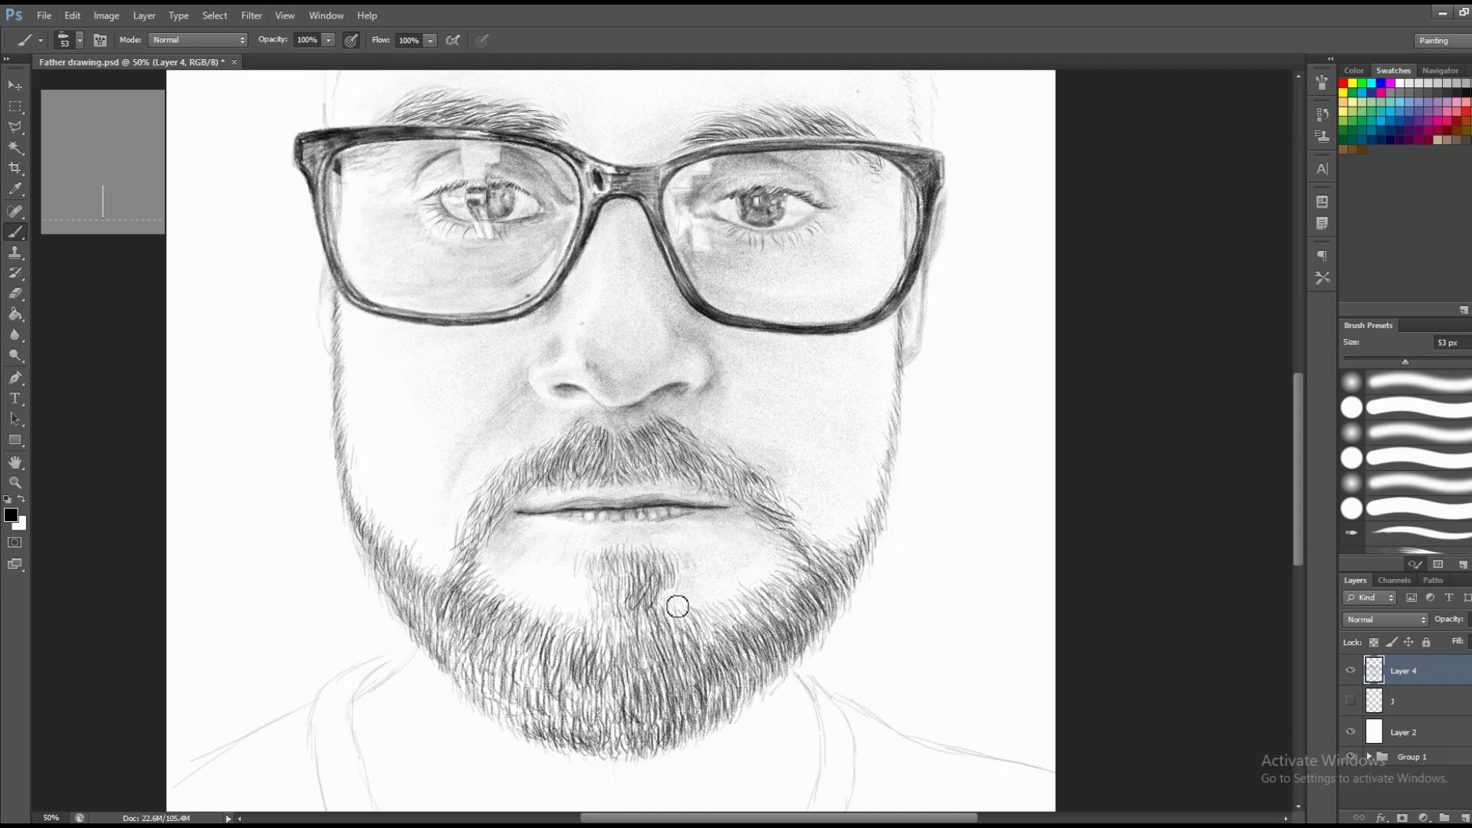
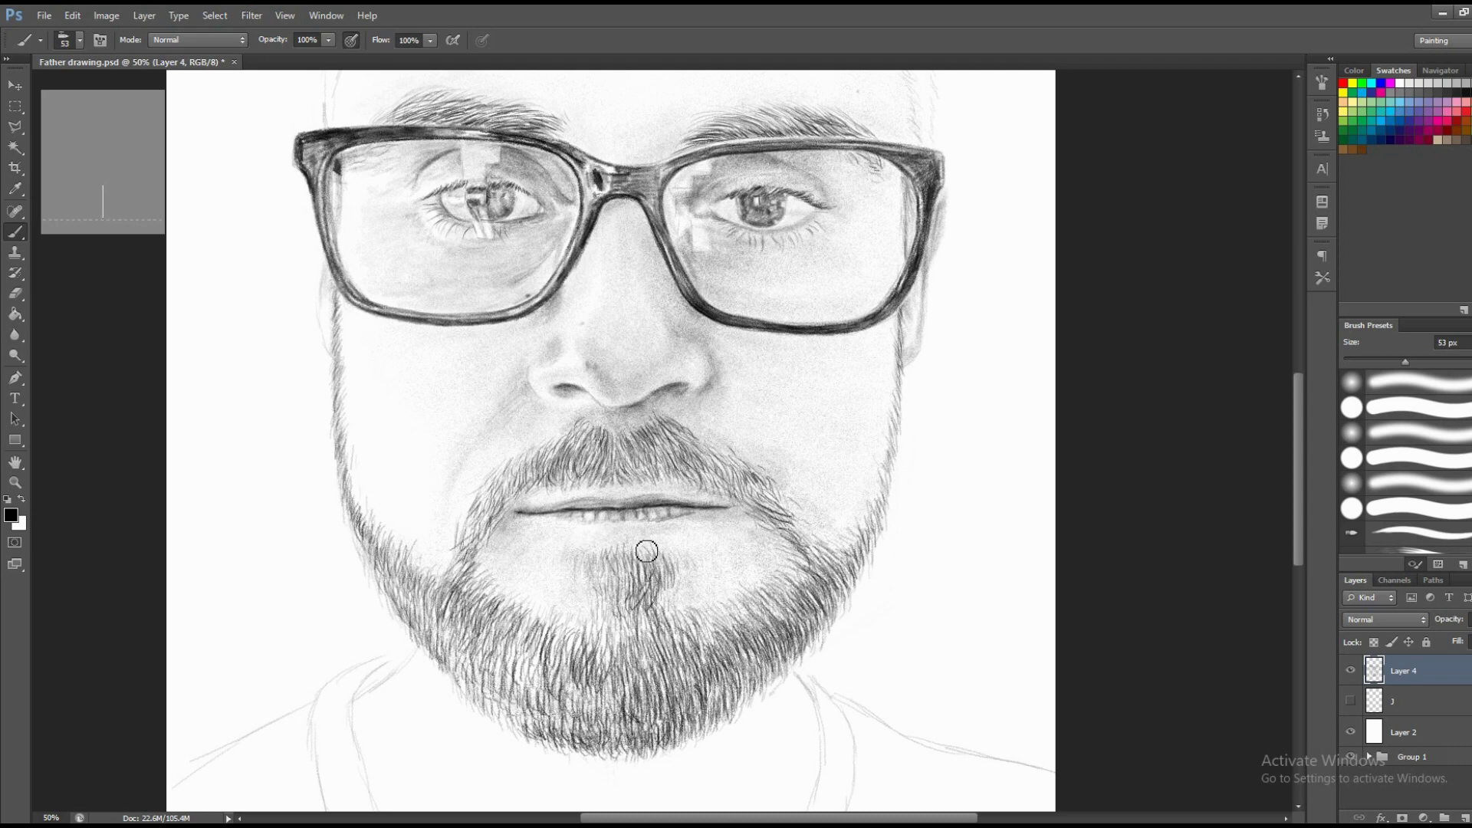
Set the Brush to 11 px at 68% opacity and dab faint shading and a skin mark on the left cheek.
{"action": "left_click_drag", "start_coordinate": [711, 563], "coordinate": [821, 625]}
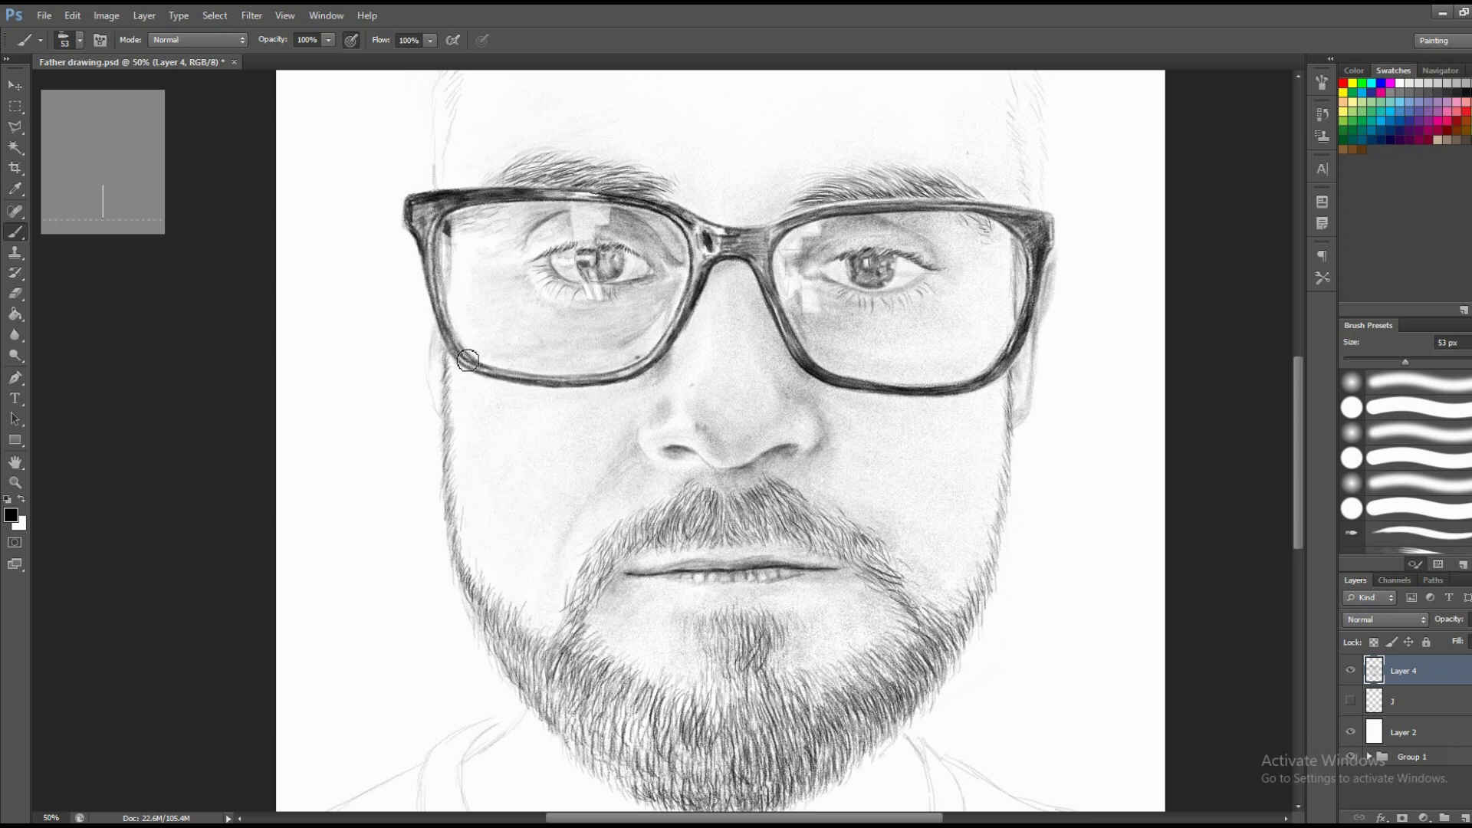
{"action": "key", "text": "ctrl+plus"}
{"action": "right_click", "coordinate": [547, 476]}
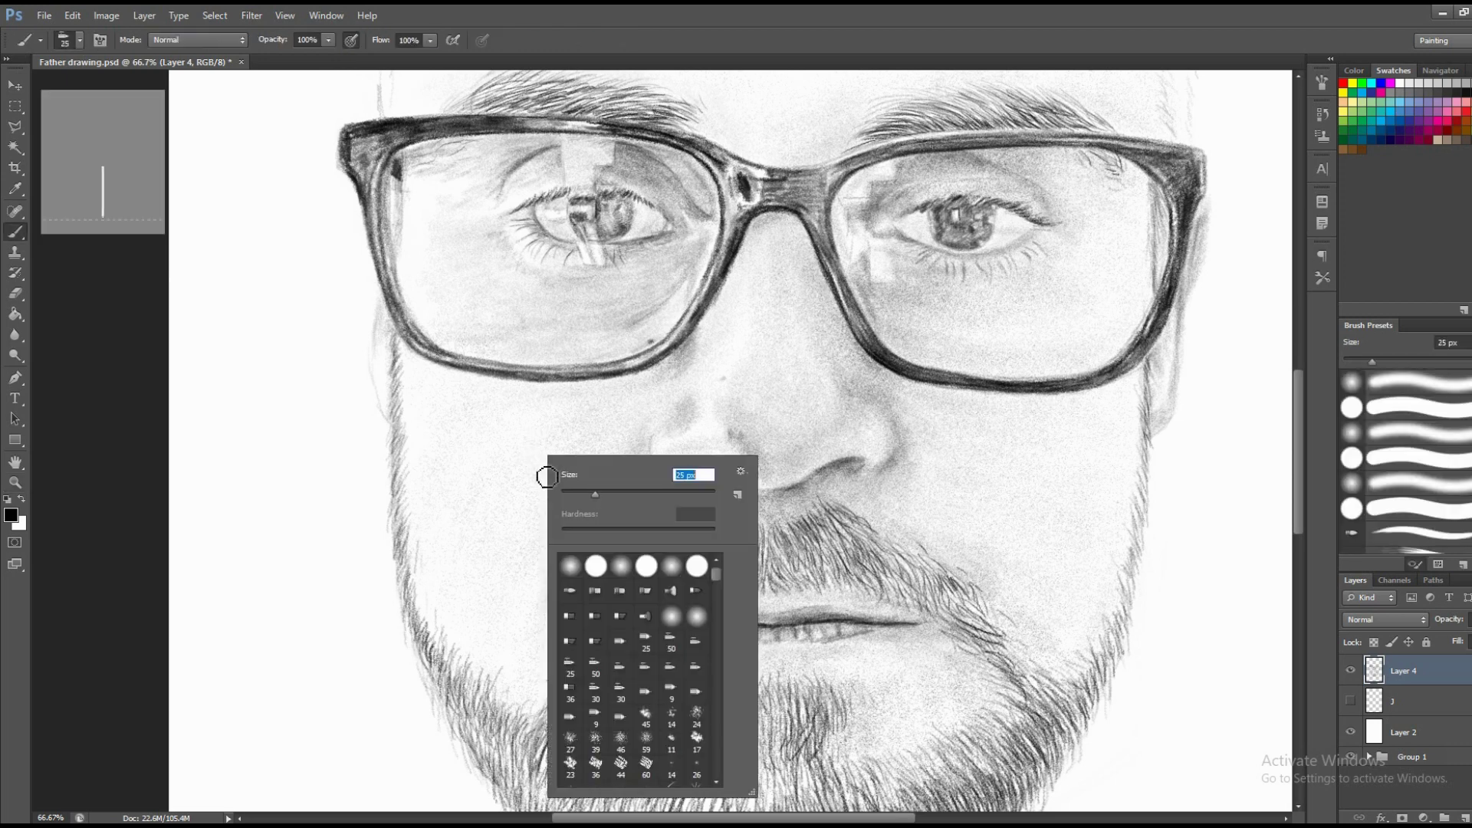
{"action": "key", "text": "Return"}
{"action": "key", "text": "6"}
{"action": "key", "text": "8"}
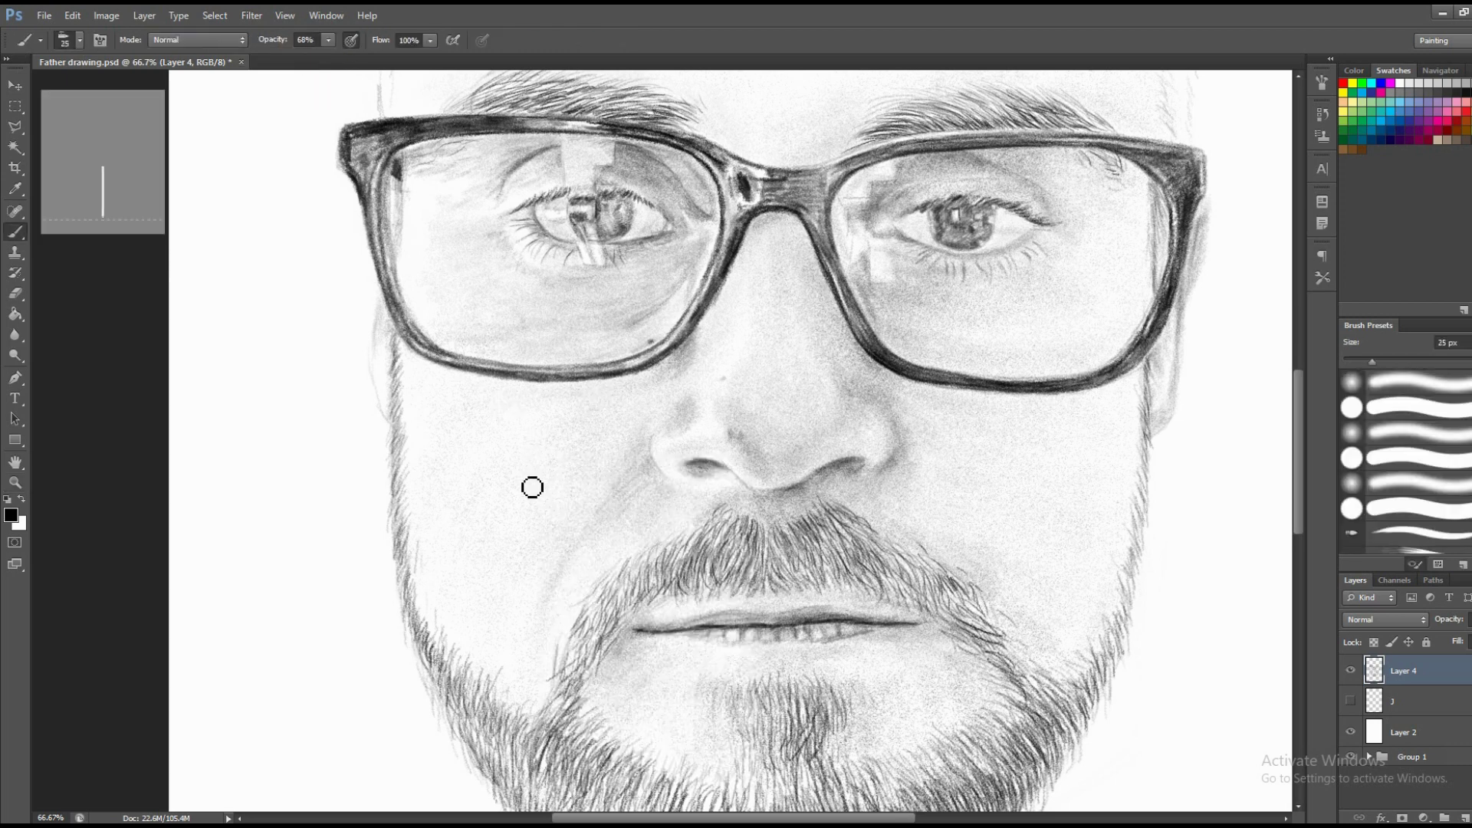
{"action": "right_click", "coordinate": [512, 460]}
{"action": "key", "text": "Return"}
{"action": "left_click_drag", "start_coordinate": [506, 480], "coordinate": [490, 509]}
{"action": "left_click", "coordinate": [539, 404]}
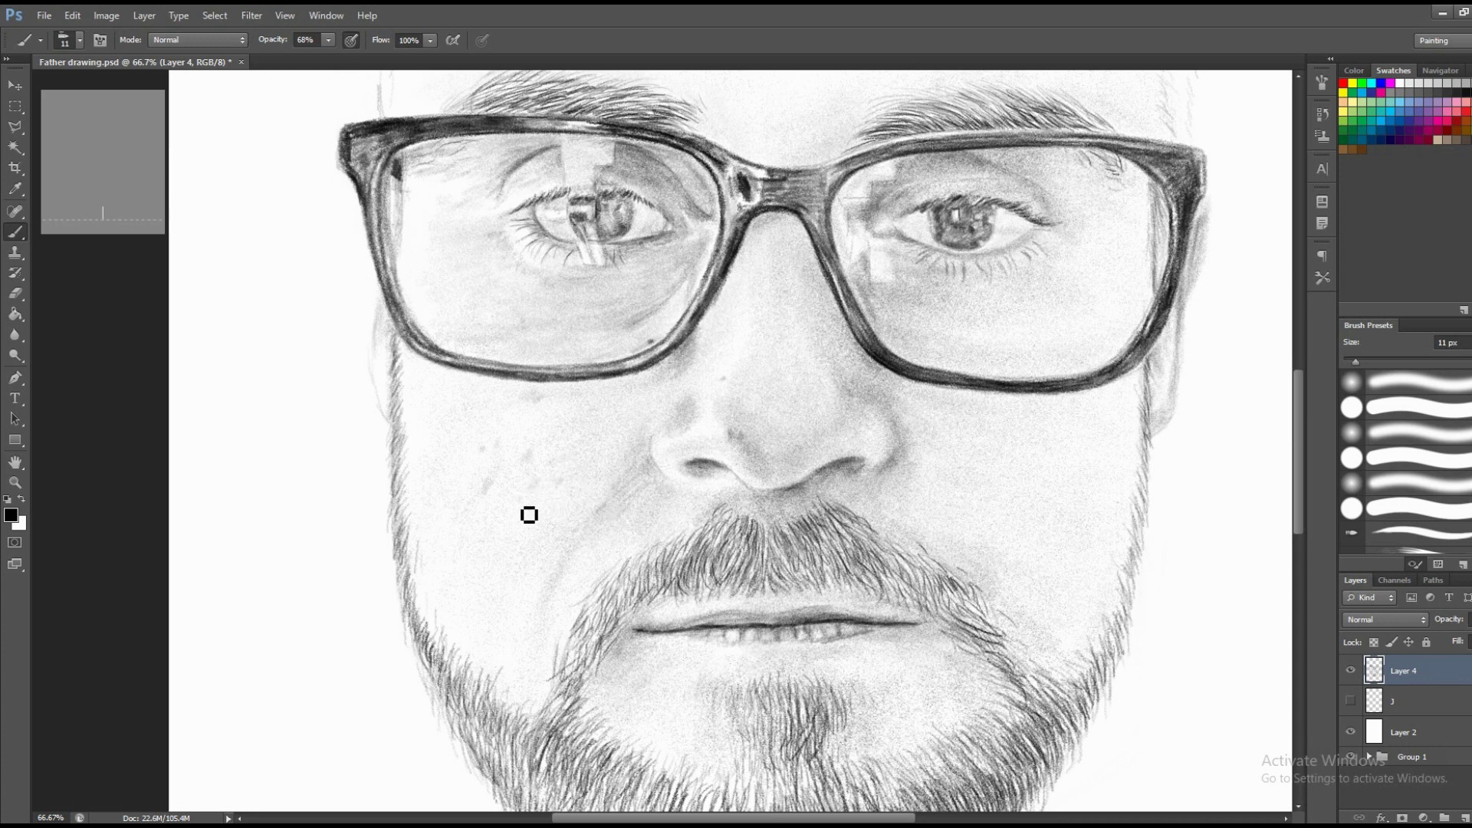
Switch to a 9 px Eraser and zoom out to see more of the face.
{"action": "key", "text": "e"}
{"action": "right_click", "coordinate": [552, 480]}
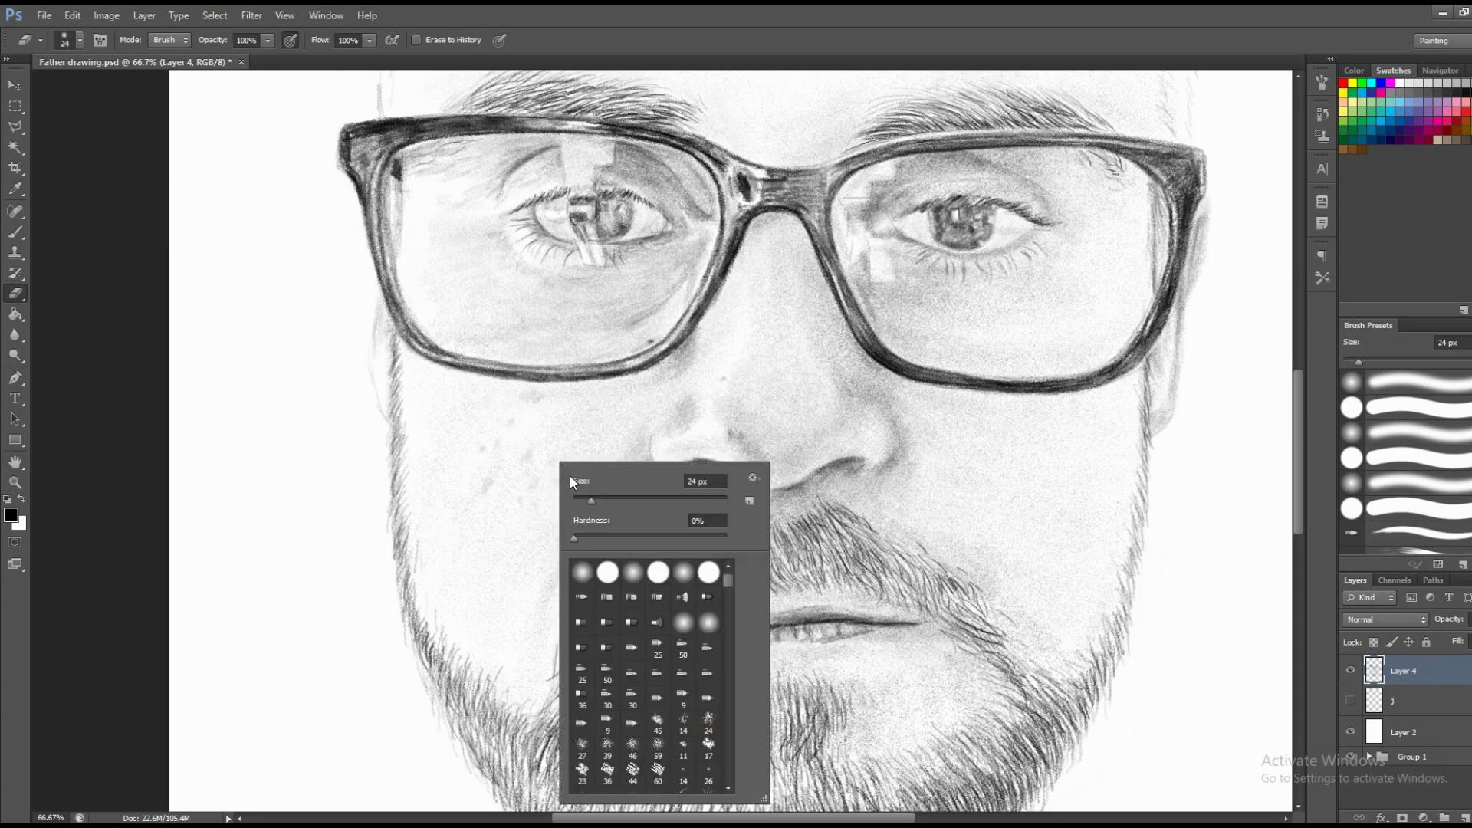
{"action": "key", "text": "Escape"}
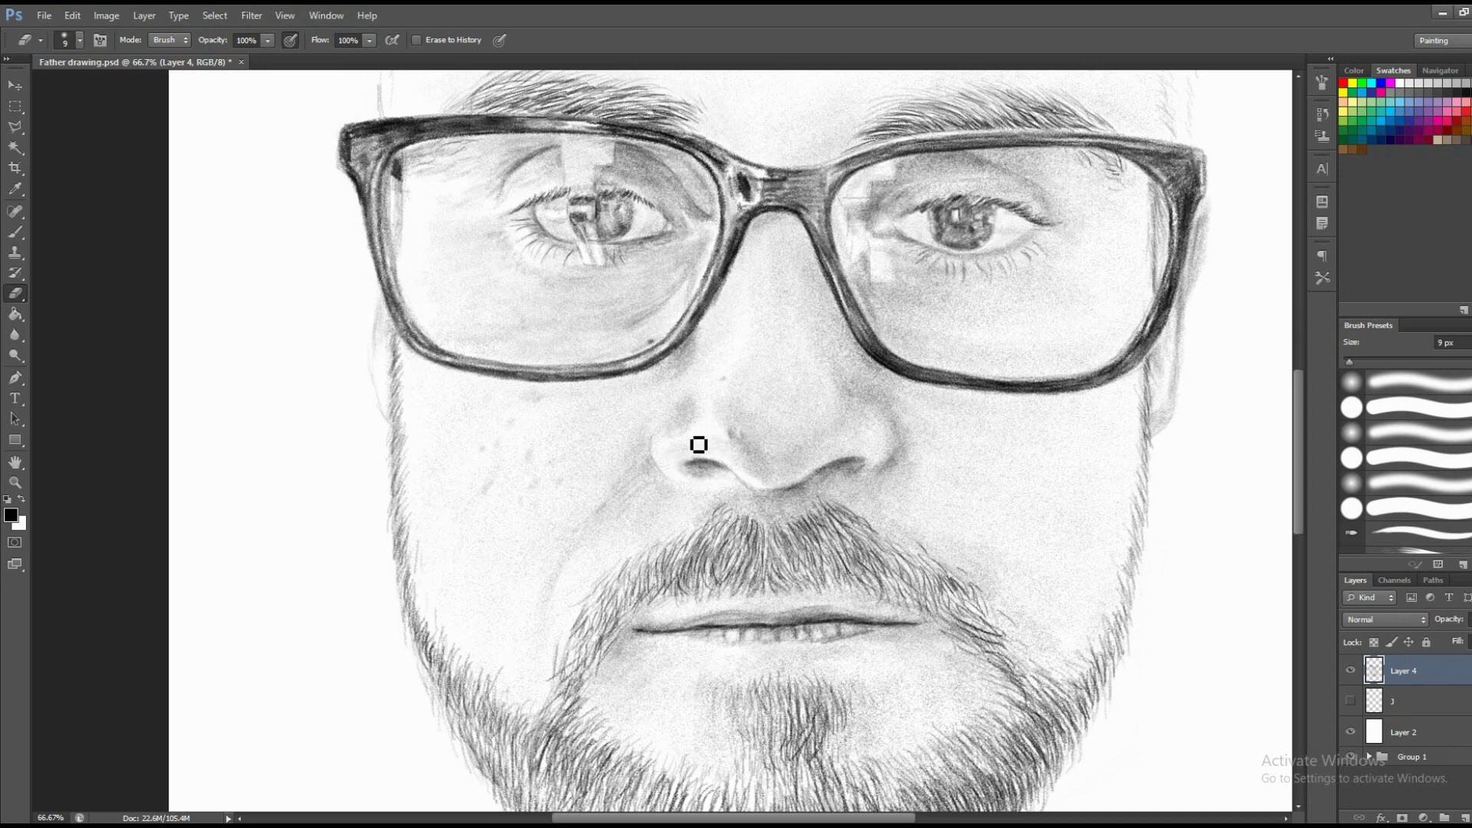
{"action": "key", "text": "z"}
{"action": "left_click_drag", "start_coordinate": [680, 460], "coordinate": [717, 445]}
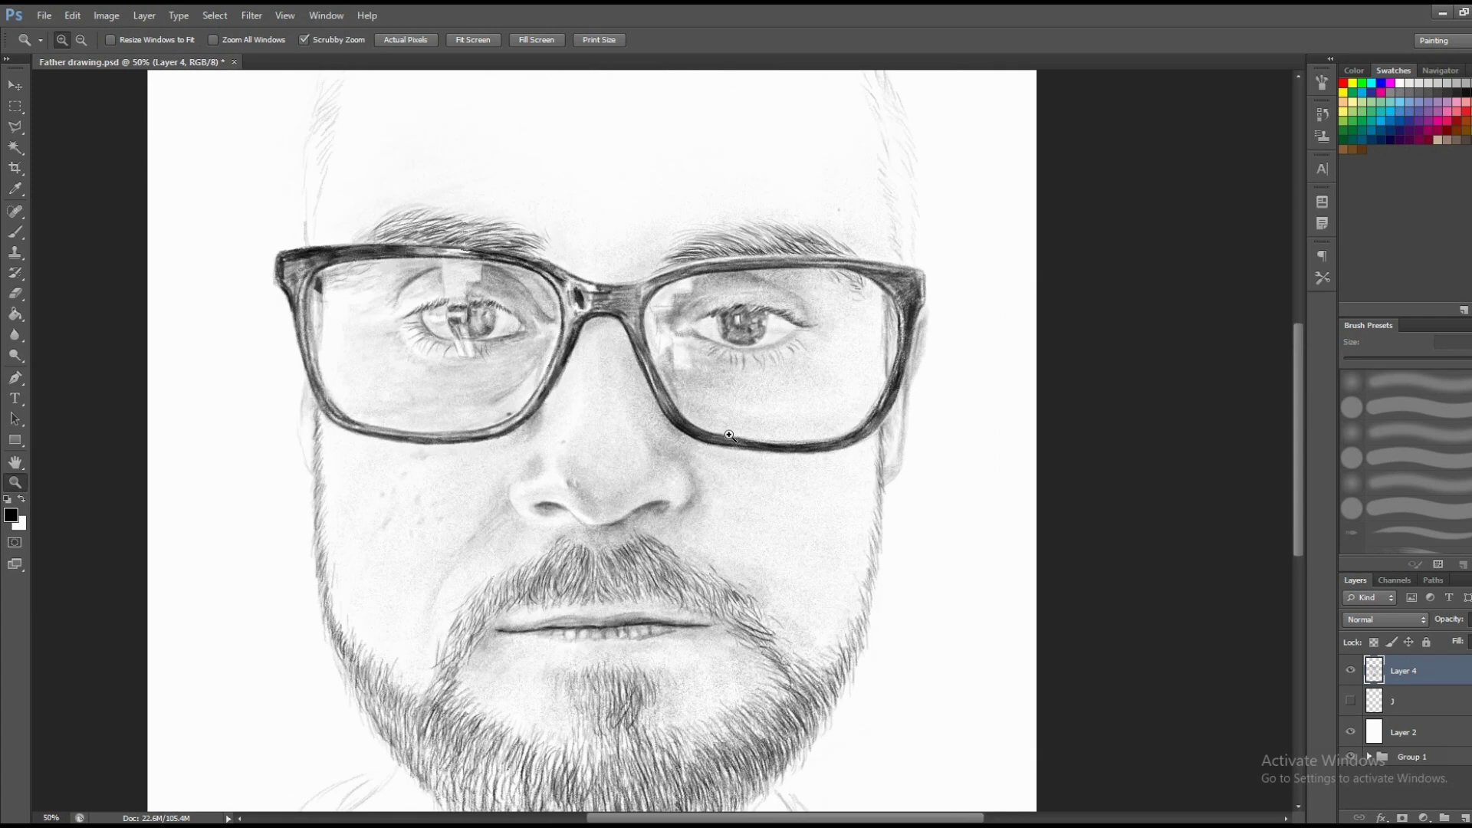
Draw hair strokes in the lower beard, below the right mouth corner and along the right jaw.
{"action": "key", "text": "b"}
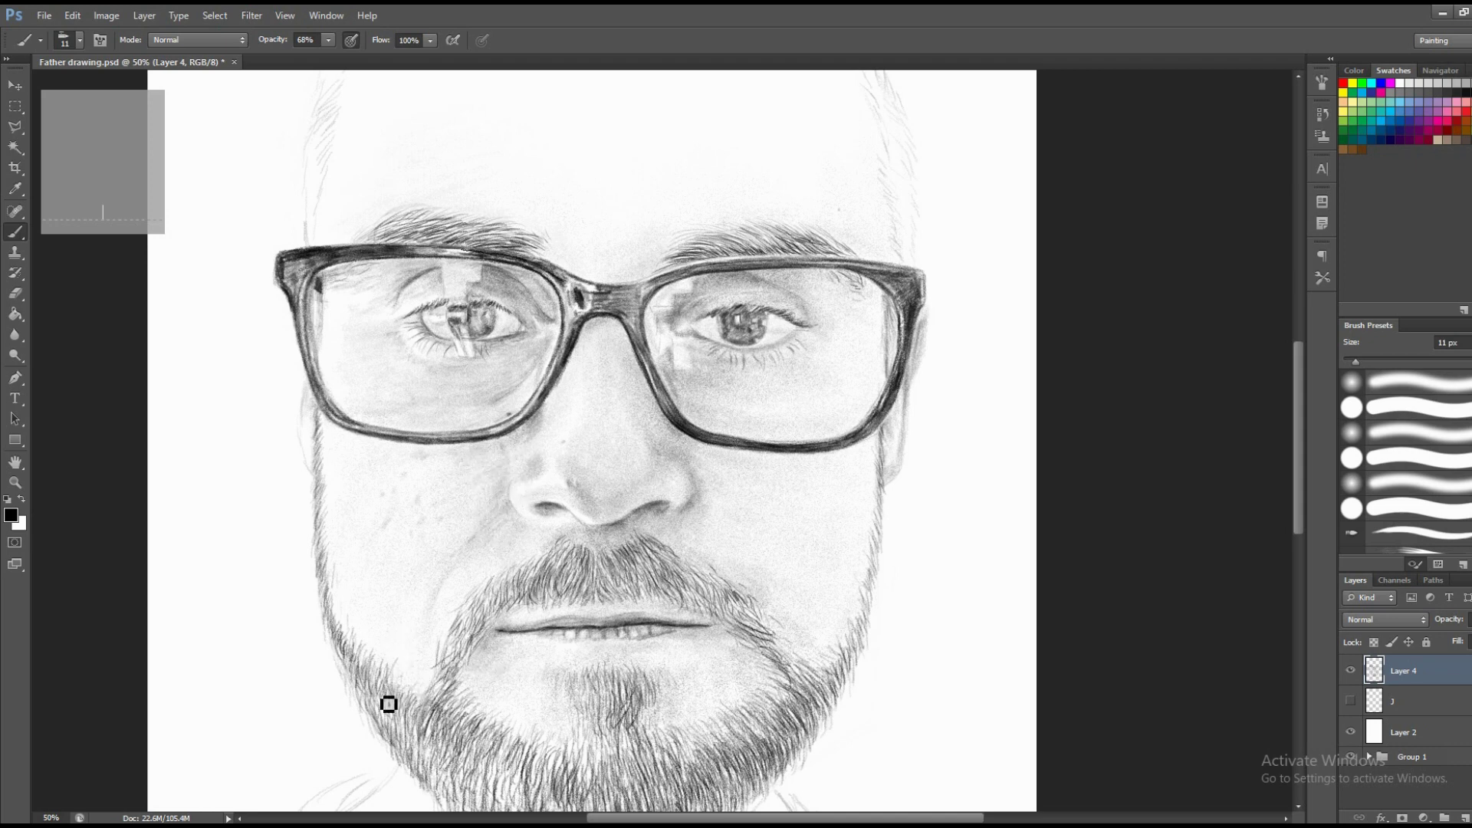
{"action": "mouse_move", "coordinate": [388, 700]}
{"action": "left_mouse_down"}
{"action": "mouse_move", "coordinate": [404, 733]}
{"action": "mouse_move", "coordinate": [396, 642]}
{"action": "left_mouse_up"}
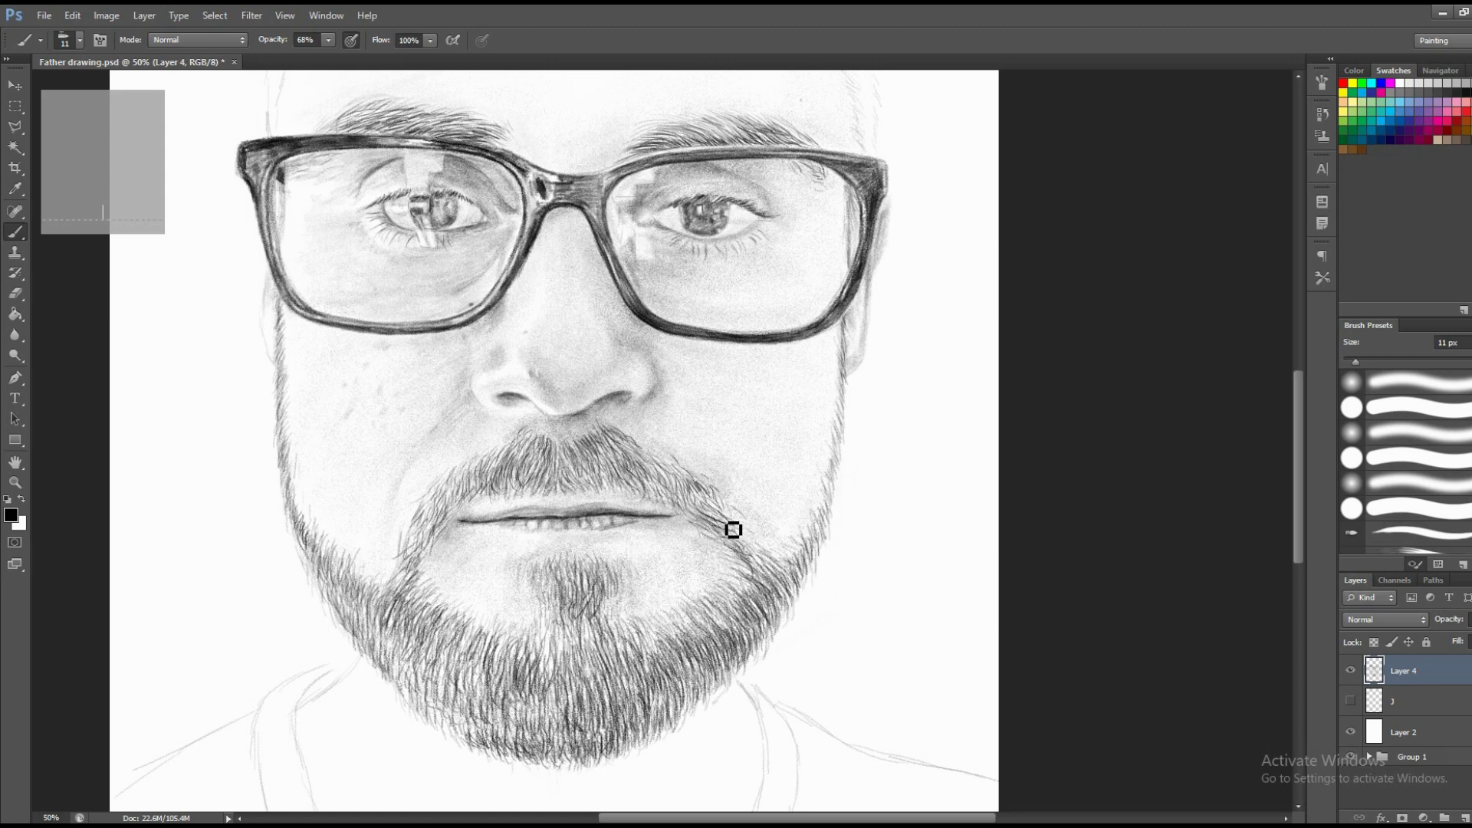
{"action": "mouse_move", "coordinate": [734, 529]}
{"action": "left_mouse_down"}
{"action": "mouse_move", "coordinate": [789, 605]}
{"action": "mouse_move", "coordinate": [725, 623]}
{"action": "left_mouse_up"}
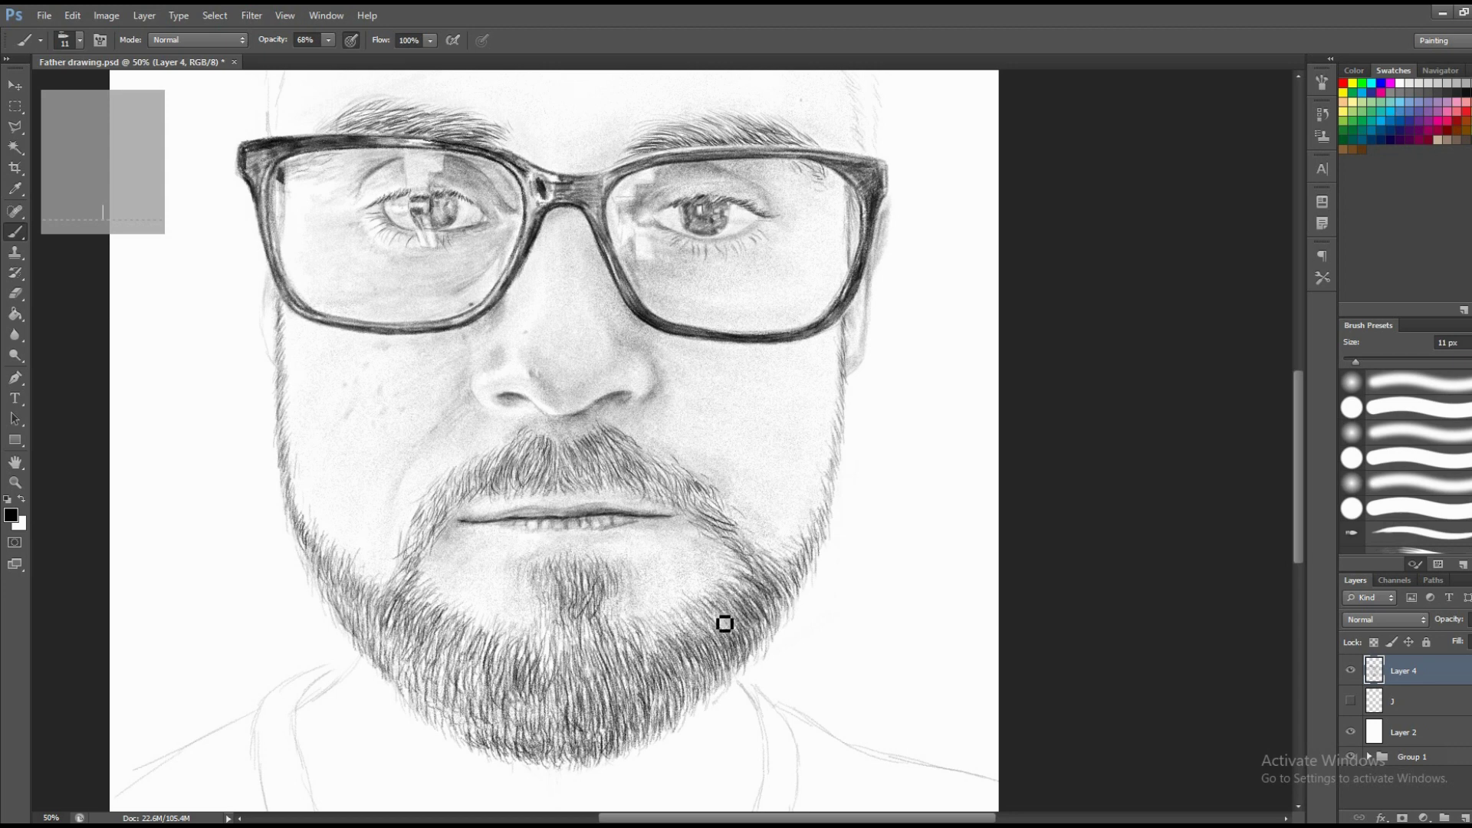
{"action": "mouse_move", "coordinate": [799, 578]}
{"action": "left_mouse_down"}
{"action": "mouse_move", "coordinate": [818, 549]}
{"action": "mouse_move", "coordinate": [680, 634]}
{"action": "left_mouse_up"}
Zoom in on the beard and paint dark chin hair strokes at 100% brush opacity.
{"action": "key", "text": "z"}
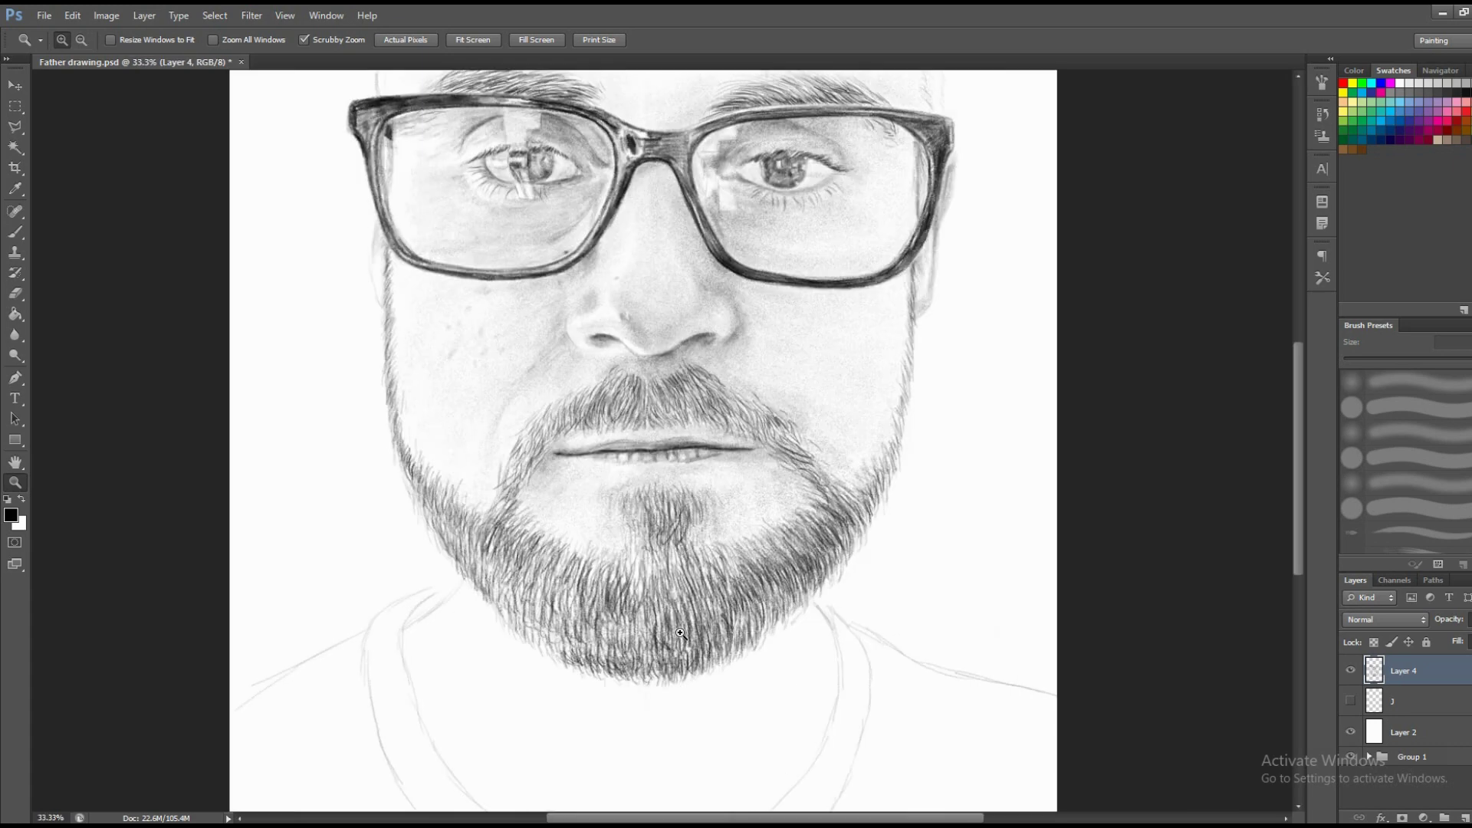
{"action": "left_click", "coordinate": [680, 634]}
{"action": "key", "text": "b"}
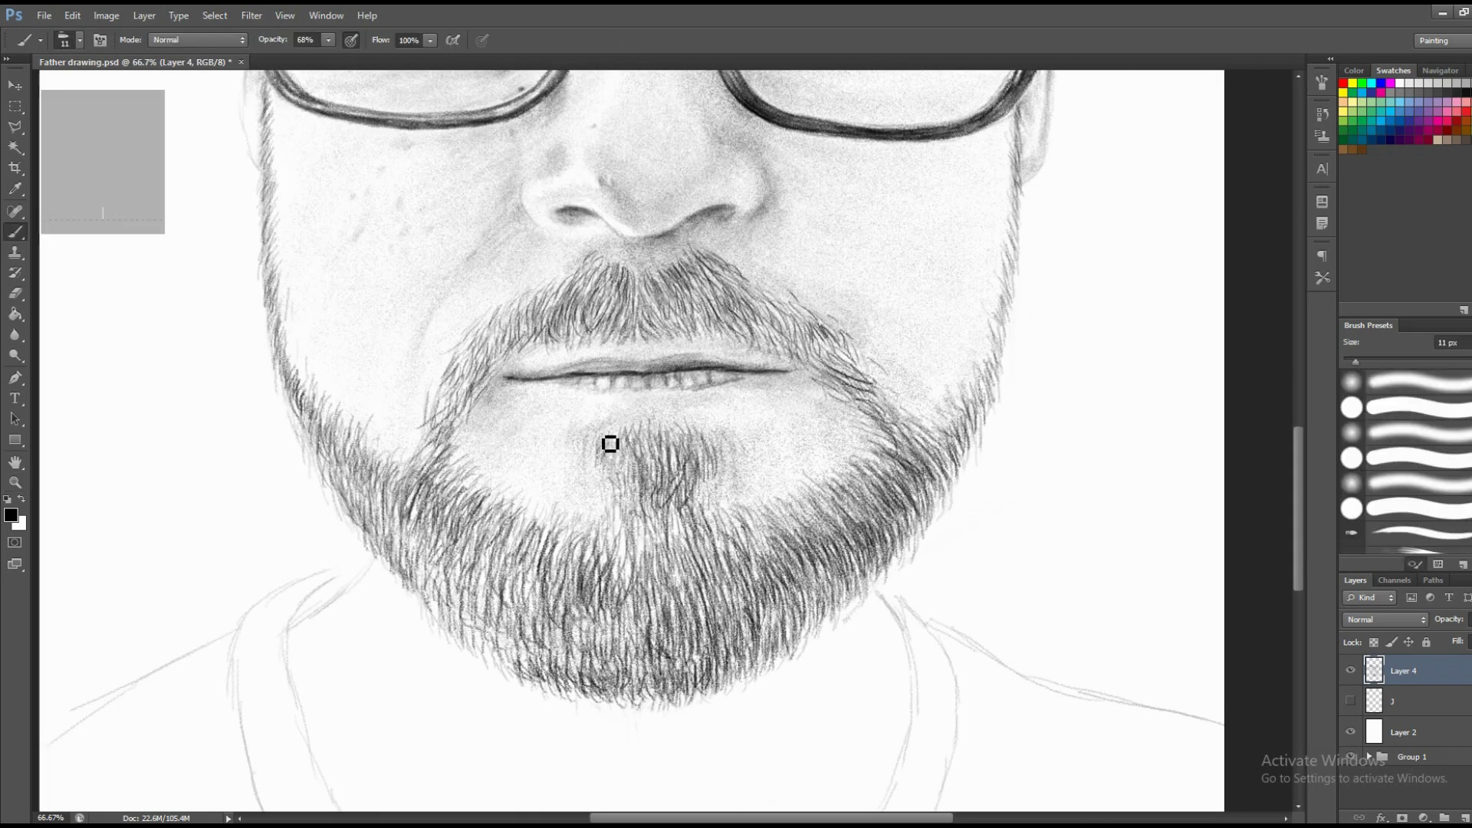
{"action": "right_click", "coordinate": [634, 467]}
{"action": "key", "text": "Escape"}
{"action": "key", "text": "0"}
{"action": "mouse_move", "coordinate": [634, 480]}
{"action": "left_mouse_down"}
{"action": "mouse_move", "coordinate": [615, 486]}
{"action": "mouse_move", "coordinate": [648, 491]}
{"action": "mouse_move", "coordinate": [671, 613]}
{"action": "left_mouse_up"}
{"action": "left_click_drag", "start_coordinate": [675, 552], "coordinate": [698, 636]}
{"action": "mouse_move", "coordinate": [721, 552]}
{"action": "left_mouse_down"}
{"action": "mouse_move", "coordinate": [740, 594]}
{"action": "mouse_move", "coordinate": [680, 535]}
{"action": "mouse_move", "coordinate": [694, 632]}
{"action": "left_mouse_up"}
Add short hairs on the beard's lower edges, moustache and right jaw, then pan down to the collar.
{"action": "mouse_move", "coordinate": [460, 586]}
{"action": "left_mouse_down"}
{"action": "mouse_move", "coordinate": [525, 680]}
{"action": "mouse_move", "coordinate": [582, 682]}
{"action": "mouse_move", "coordinate": [602, 666]}
{"action": "mouse_move", "coordinate": [485, 601]}
{"action": "mouse_move", "coordinate": [526, 644]}
{"action": "mouse_move", "coordinate": [647, 690]}
{"action": "left_mouse_up"}
{"action": "mouse_move", "coordinate": [803, 607]}
{"action": "left_mouse_down"}
{"action": "mouse_move", "coordinate": [765, 624]}
{"action": "mouse_move", "coordinate": [840, 568]}
{"action": "left_mouse_up"}
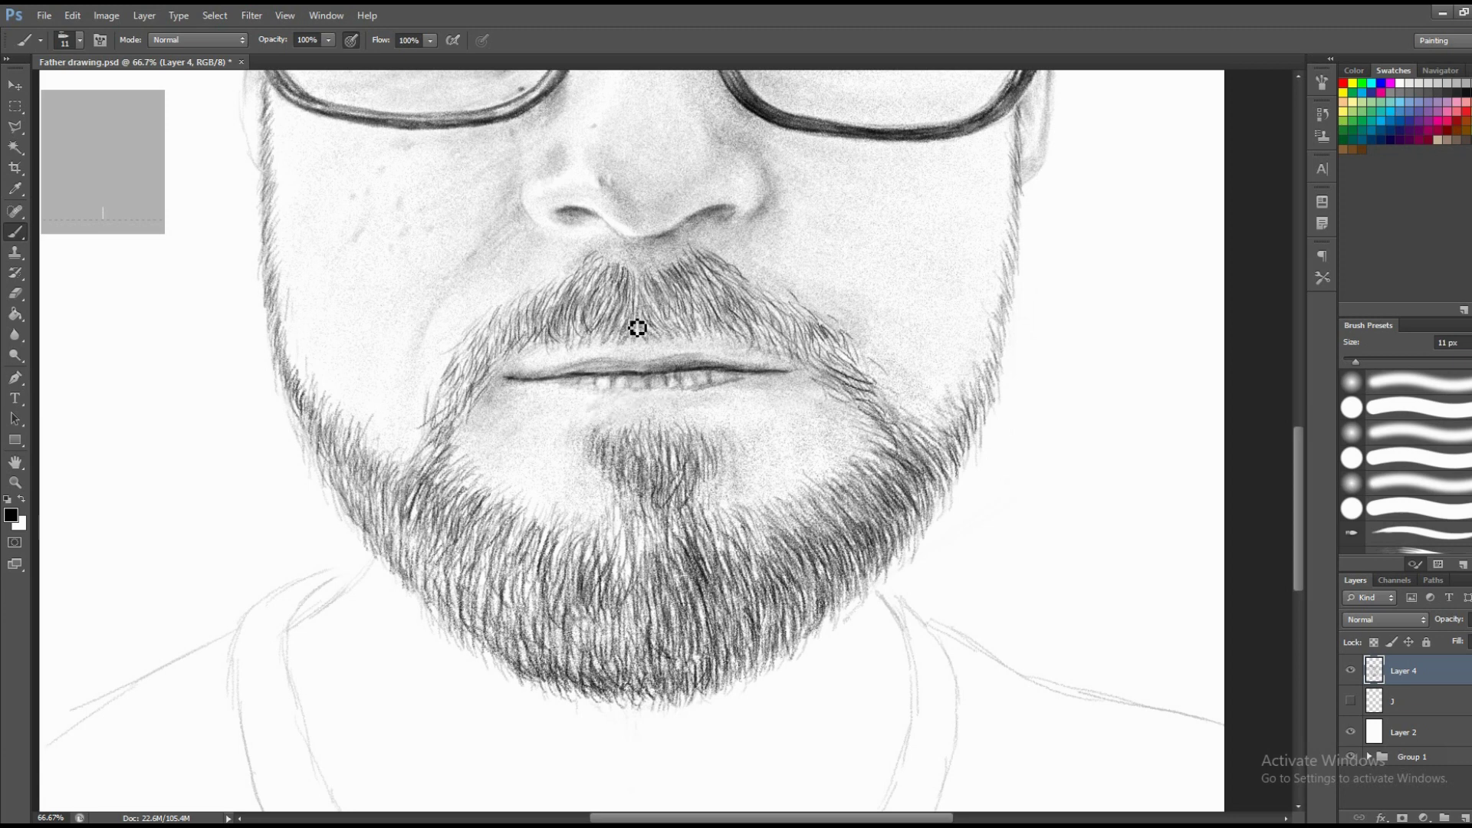
{"action": "mouse_move", "coordinate": [753, 286]}
{"action": "left_mouse_down"}
{"action": "mouse_move", "coordinate": [748, 265]}
{"action": "mouse_move", "coordinate": [777, 301]}
{"action": "left_mouse_up"}
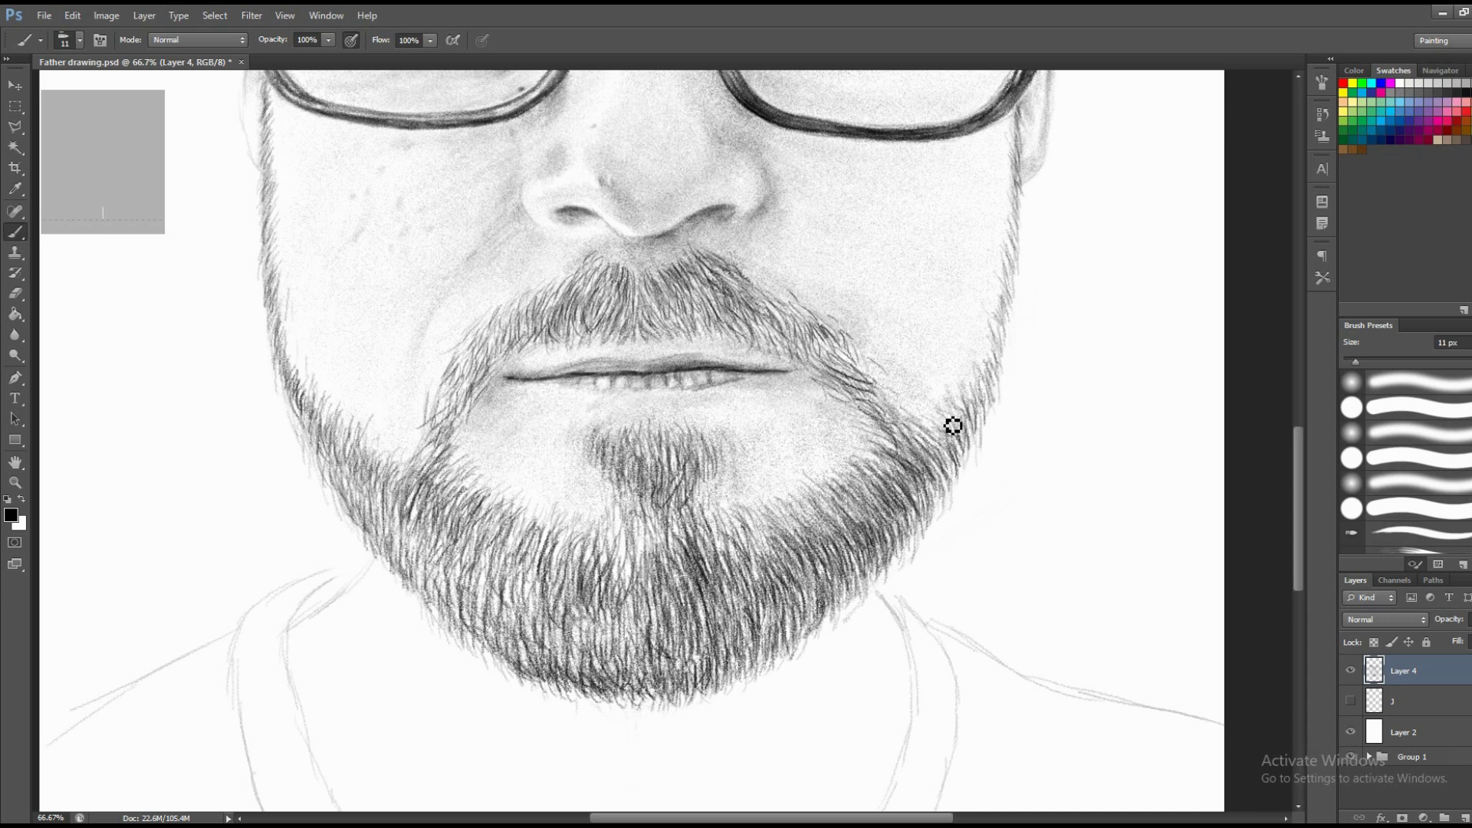
{"action": "left_click_drag", "start_coordinate": [907, 421], "coordinate": [905, 442]}
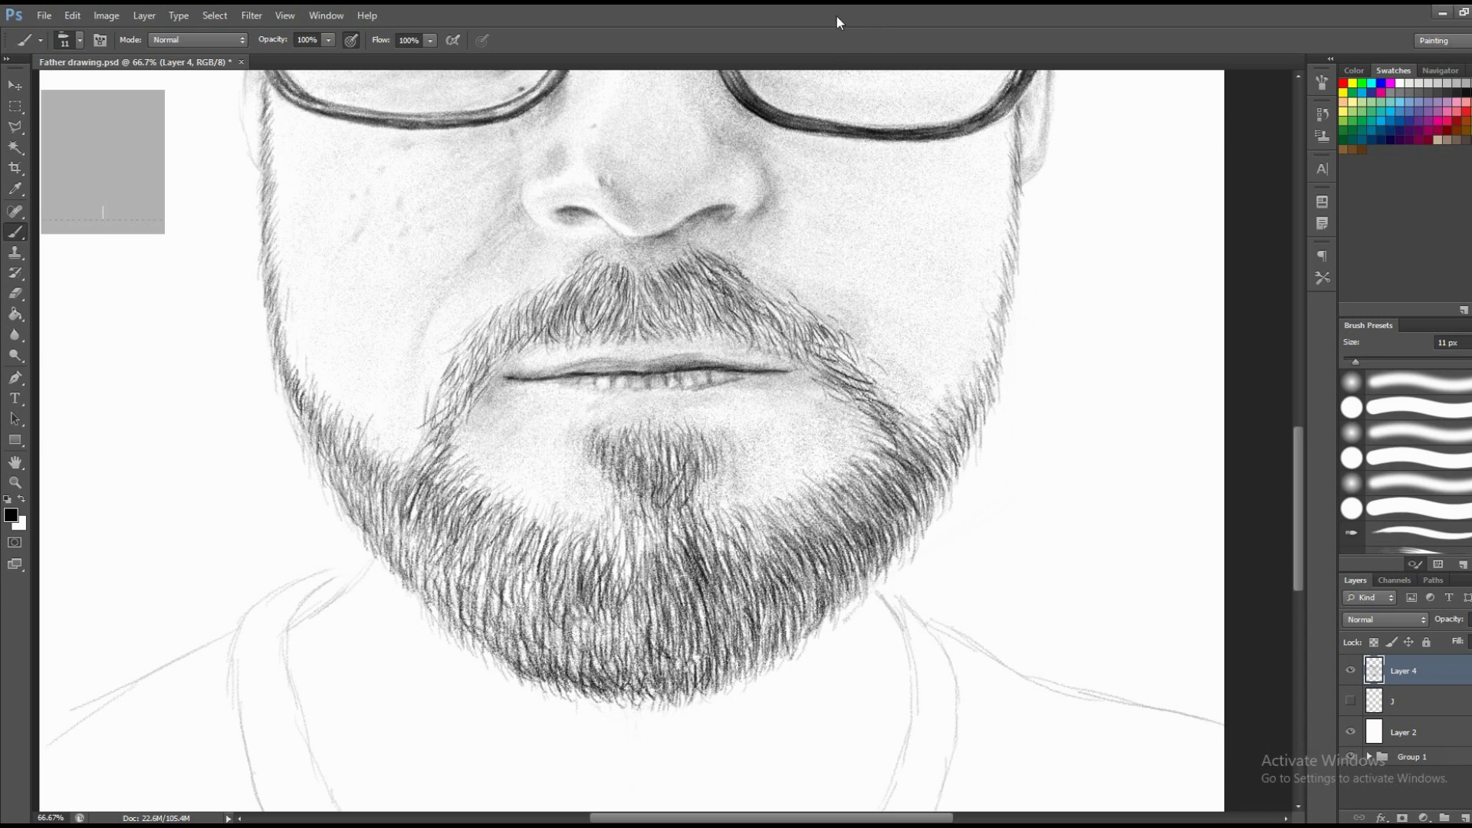
{"action": "left_click_drag", "start_coordinate": [889, 621], "coordinate": [861, 338]}
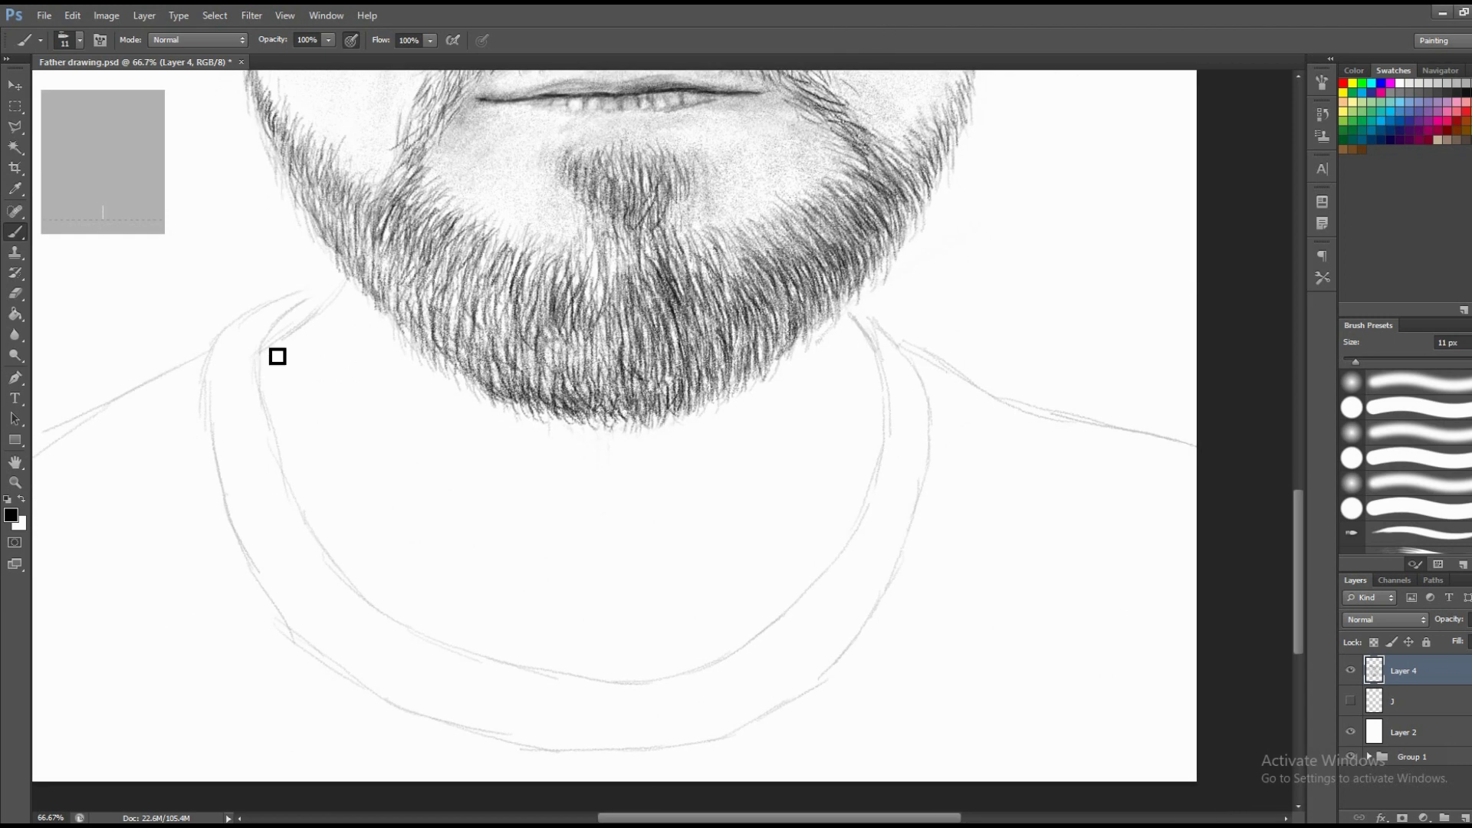
Lighten the stray left collar line with an 86 px Eraser.
{"action": "mouse_move", "coordinate": [277, 357]}
{"action": "left_mouse_down"}
{"action": "mouse_move", "coordinate": [309, 319]}
{"action": "mouse_move", "coordinate": [289, 332]}
{"action": "mouse_move", "coordinate": [307, 335]}
{"action": "left_mouse_up"}
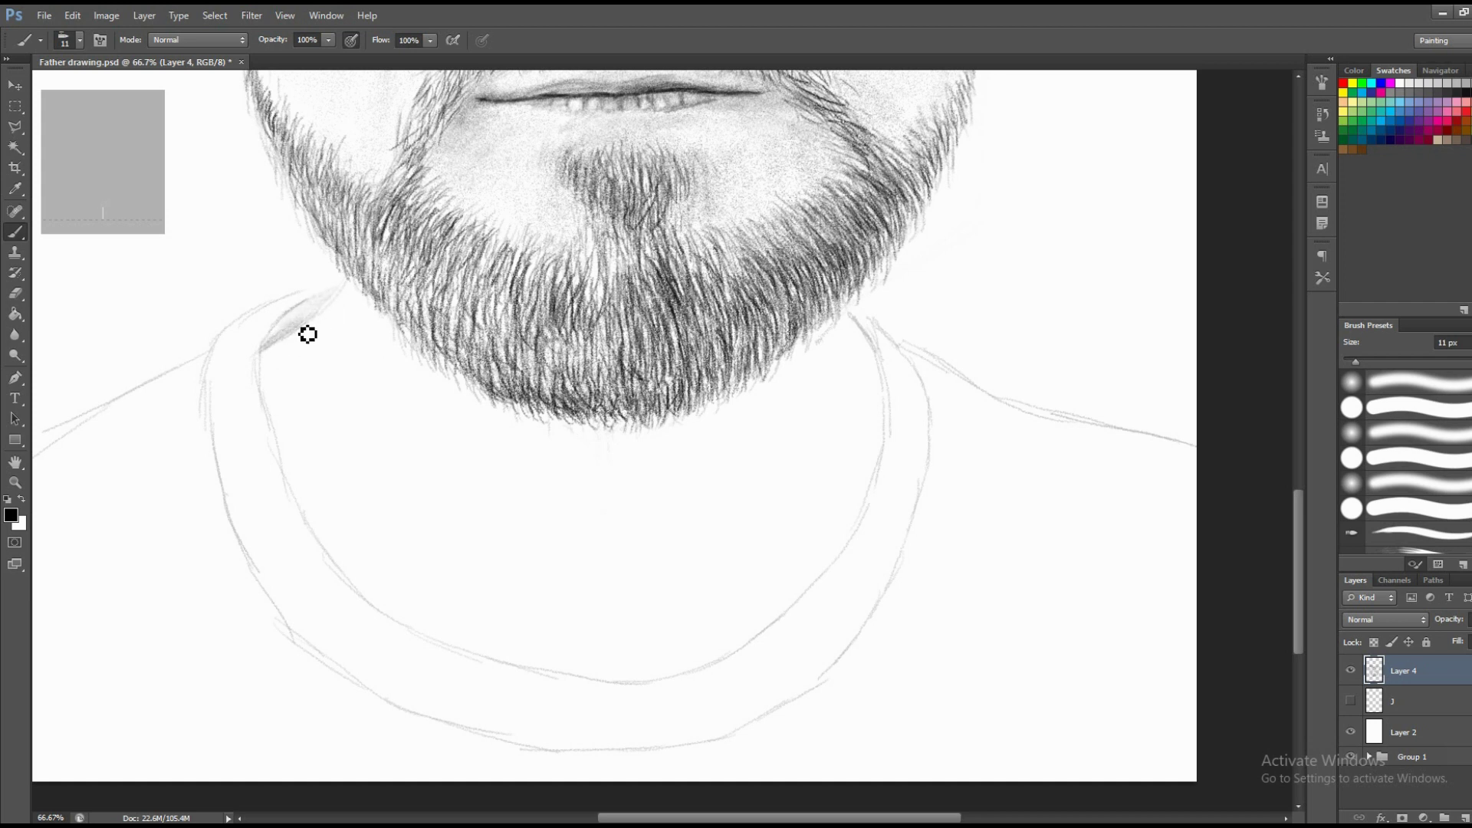
{"action": "key", "text": "e"}
{"action": "right_click", "coordinate": [265, 319]}
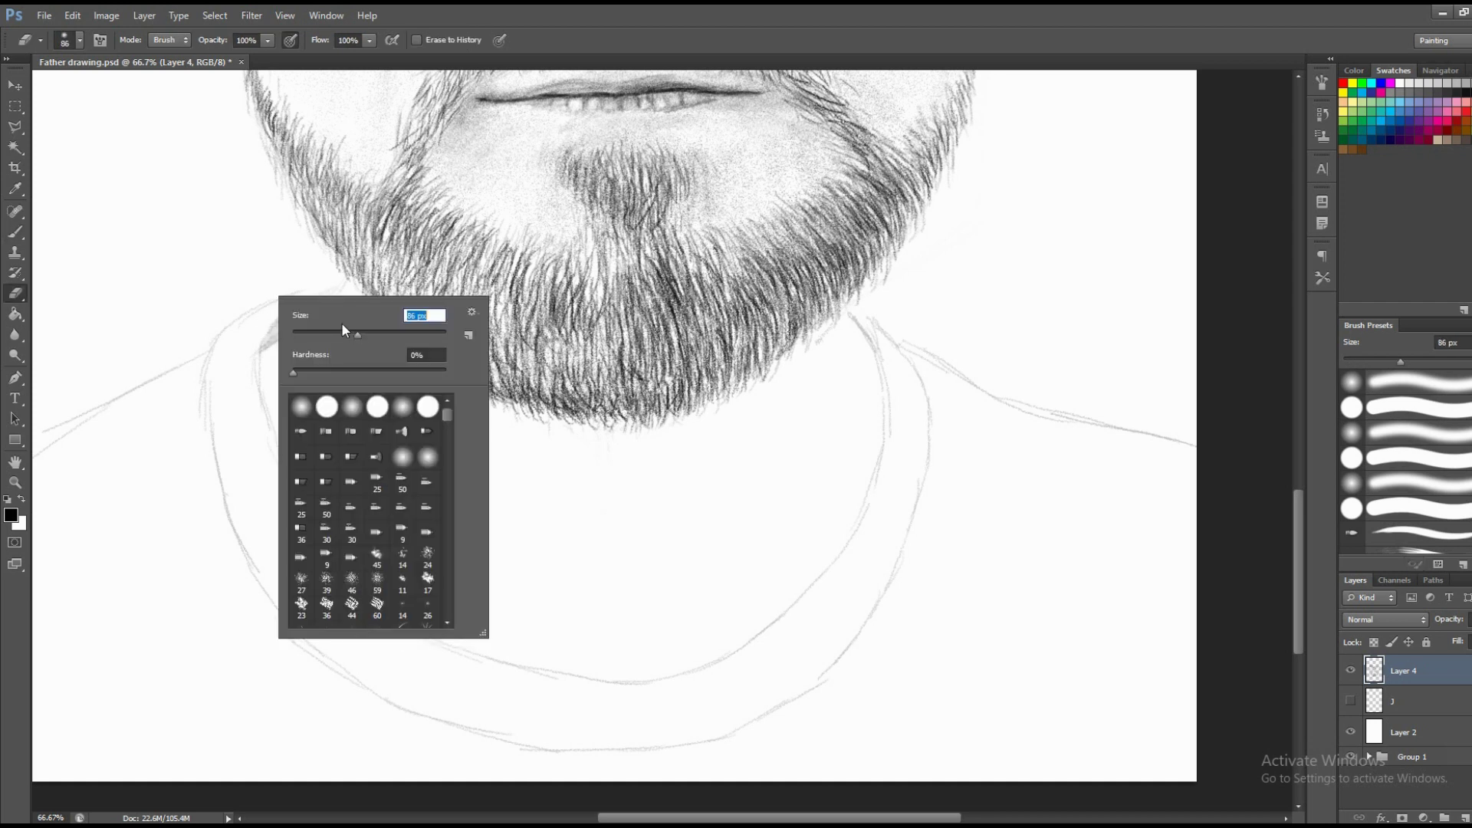
{"action": "left_click", "coordinate": [285, 279]}
{"action": "left_click_drag", "start_coordinate": [154, 370], "coordinate": [262, 329]}
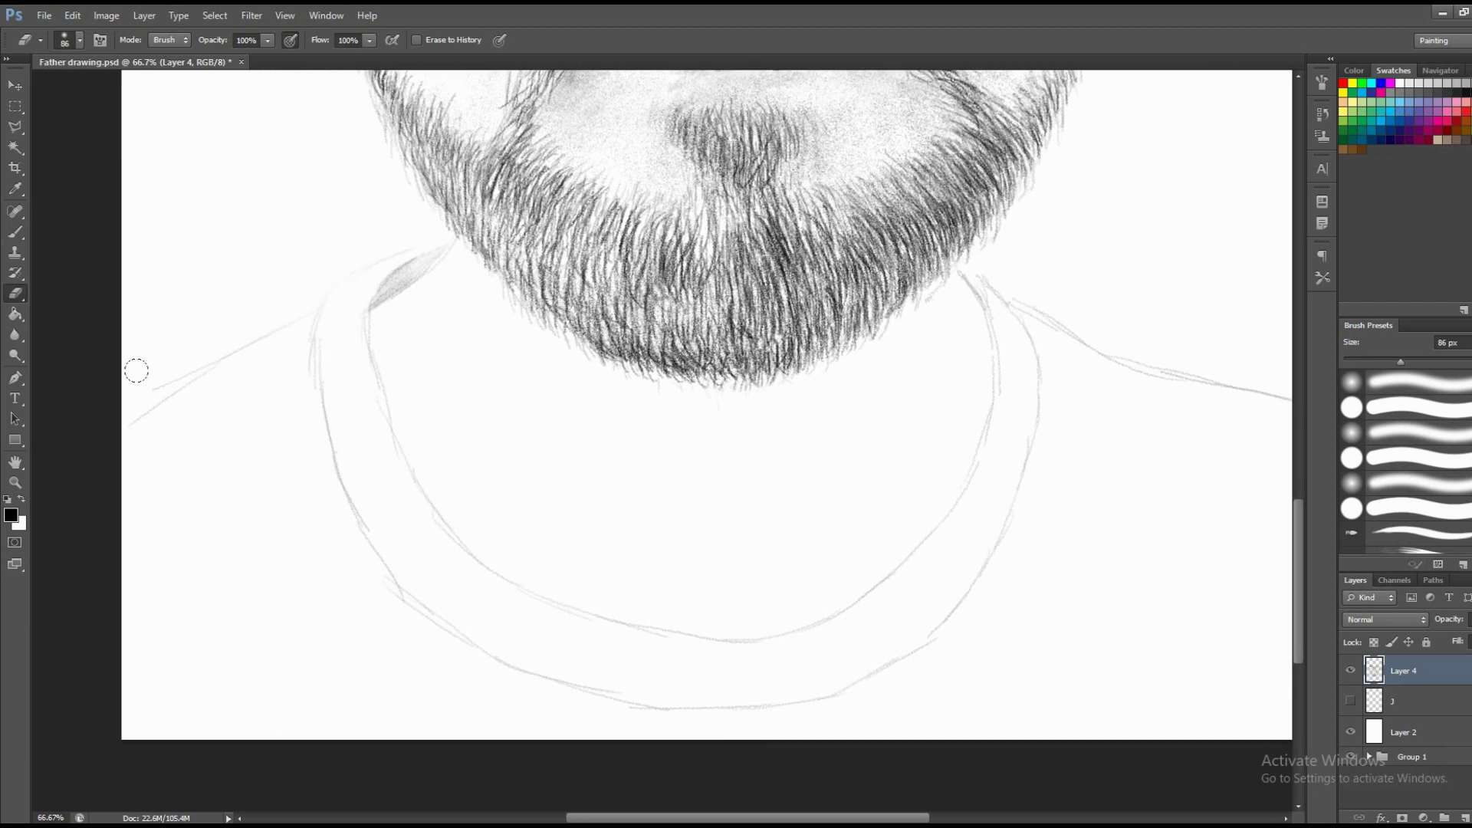
{"action": "left_click_drag", "start_coordinate": [329, 286], "coordinate": [348, 477]}
{"action": "left_click_drag", "start_coordinate": [741, 660], "coordinate": [481, 598]}
{"action": "left_click_drag", "start_coordinate": [746, 216], "coordinate": [516, 289]}
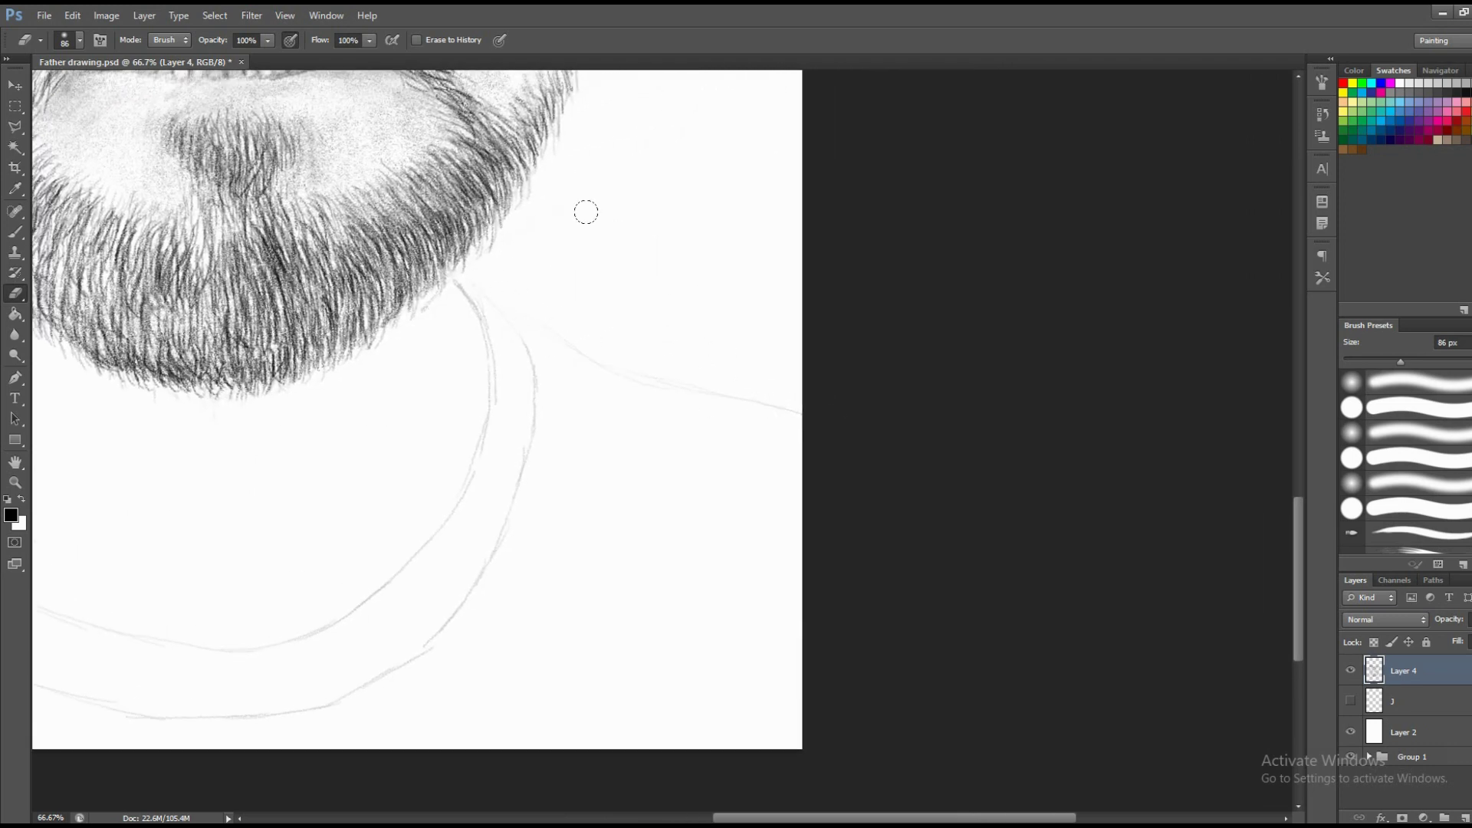
{"action": "left_click_drag", "start_coordinate": [594, 130], "coordinate": [614, 328]}
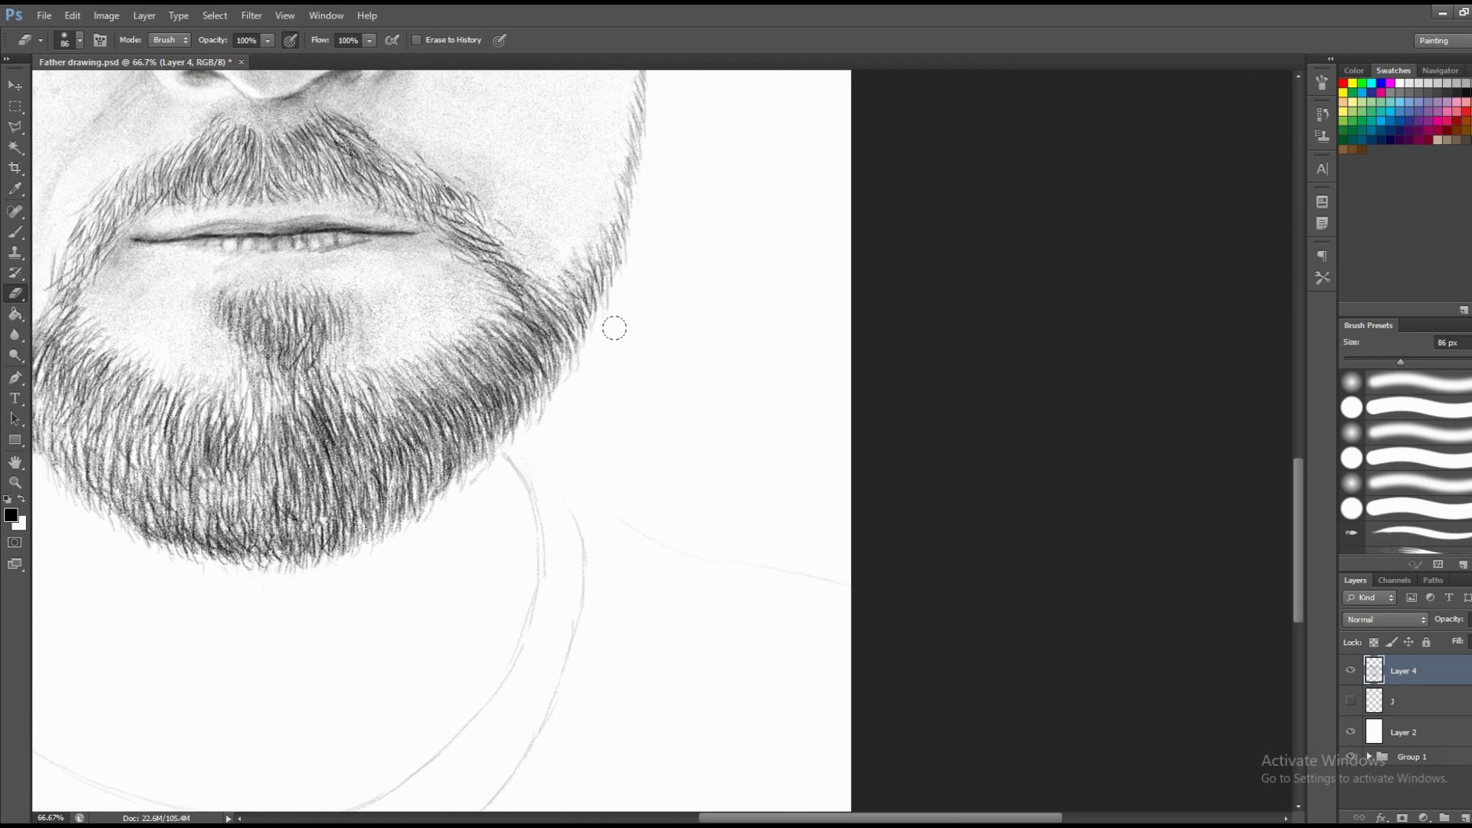
Darken the neck line below the beard with the 11 px Brush, then enlarge it to 56 px.
{"action": "key", "text": "b"}
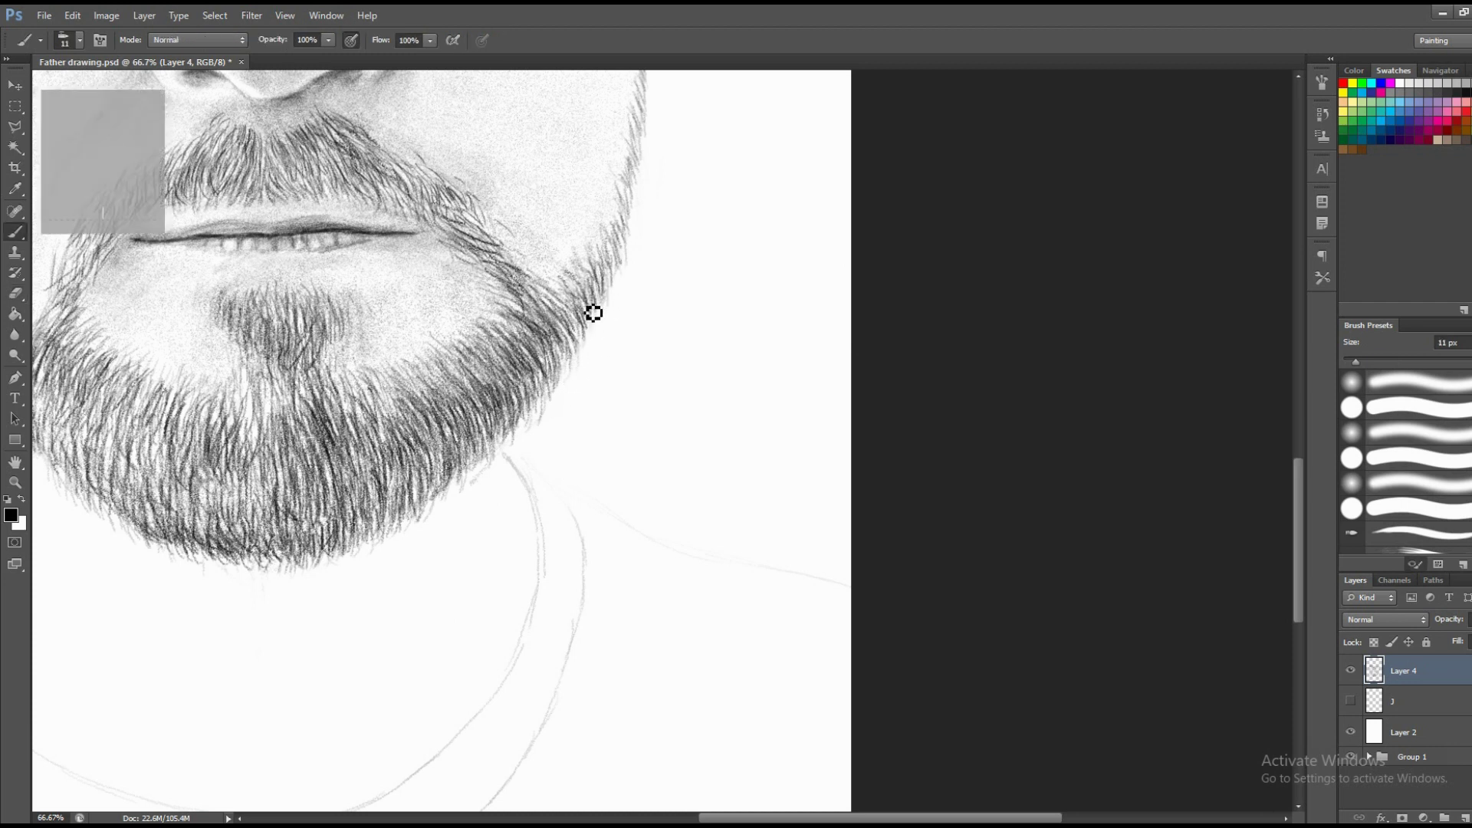
{"action": "left_click_drag", "start_coordinate": [503, 460], "coordinate": [529, 509]}
{"action": "scroll", "coordinate": [529, 460], "scroll_direction": "down", "scroll_amount": 2}
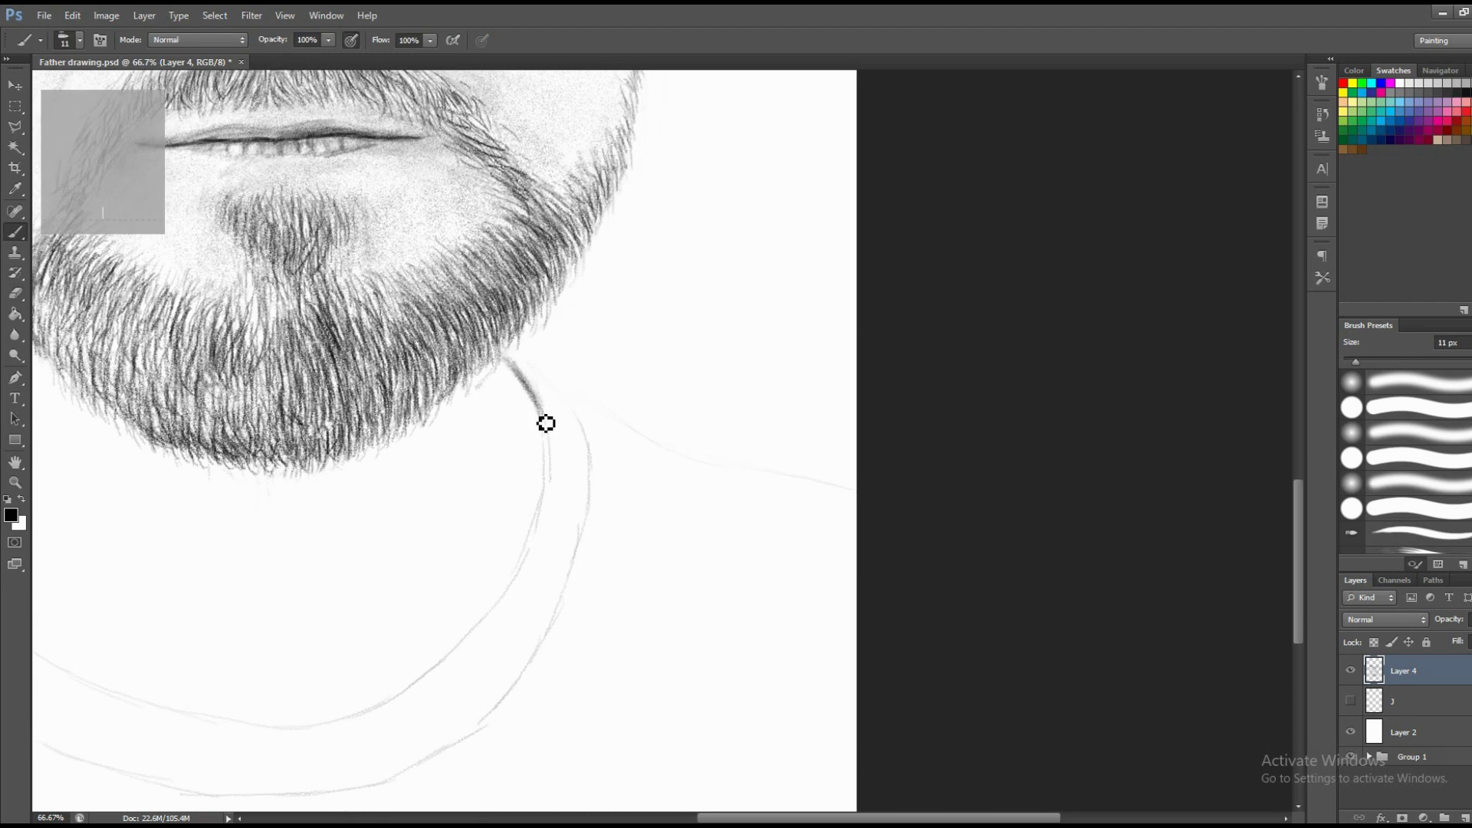
{"action": "mouse_move", "coordinate": [545, 421]}
{"action": "left_mouse_down"}
{"action": "mouse_move", "coordinate": [552, 450]}
{"action": "mouse_move", "coordinate": [549, 417]}
{"action": "left_mouse_up"}
{"action": "scroll", "coordinate": [550, 437], "scroll_direction": "down", "scroll_amount": 1}
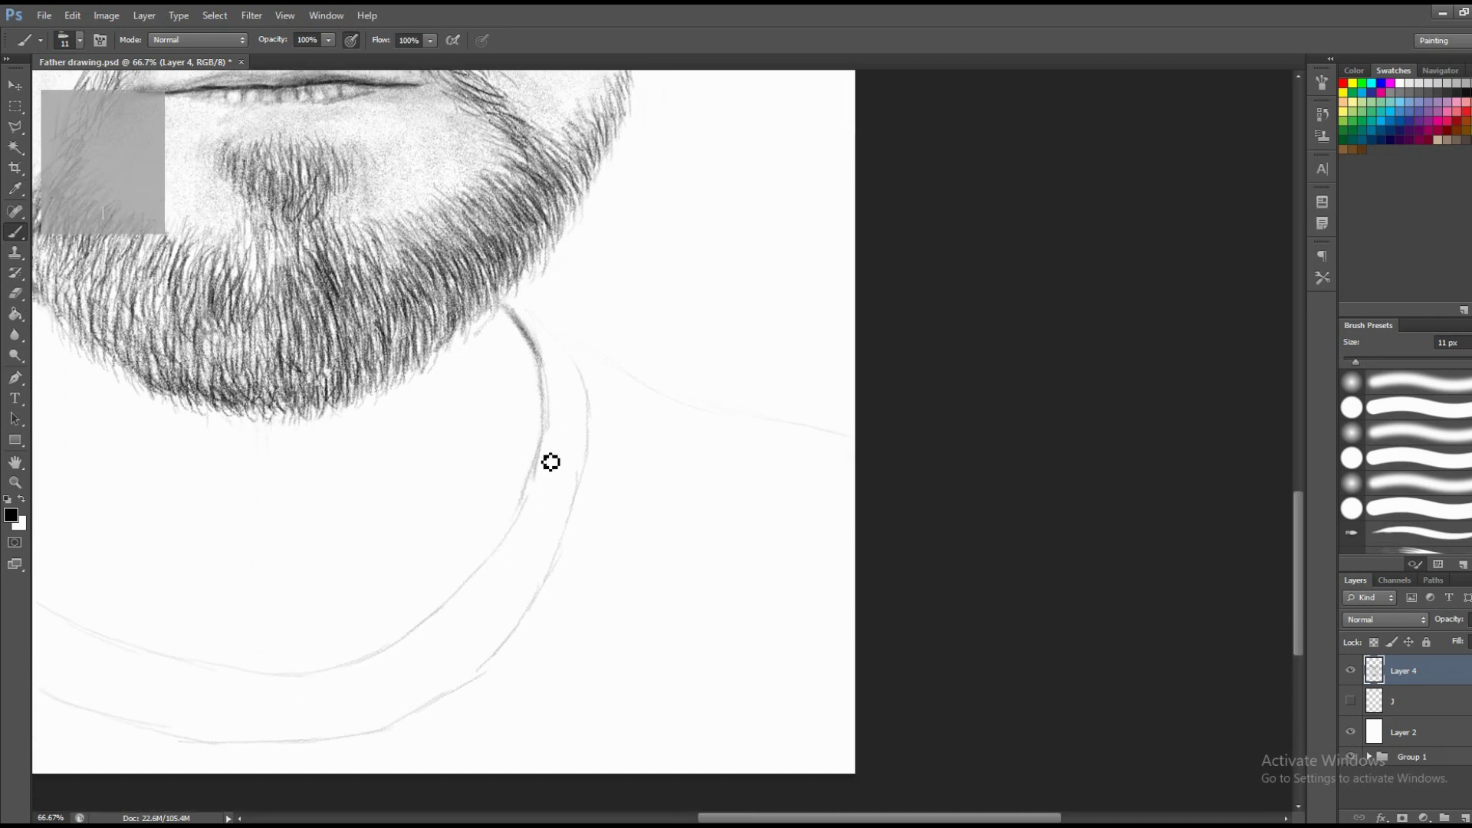
{"action": "mouse_move", "coordinate": [521, 519]}
{"action": "left_mouse_down"}
{"action": "mouse_move", "coordinate": [545, 384]}
{"action": "mouse_move", "coordinate": [529, 507]}
{"action": "mouse_move", "coordinate": [496, 545]}
{"action": "left_mouse_up"}
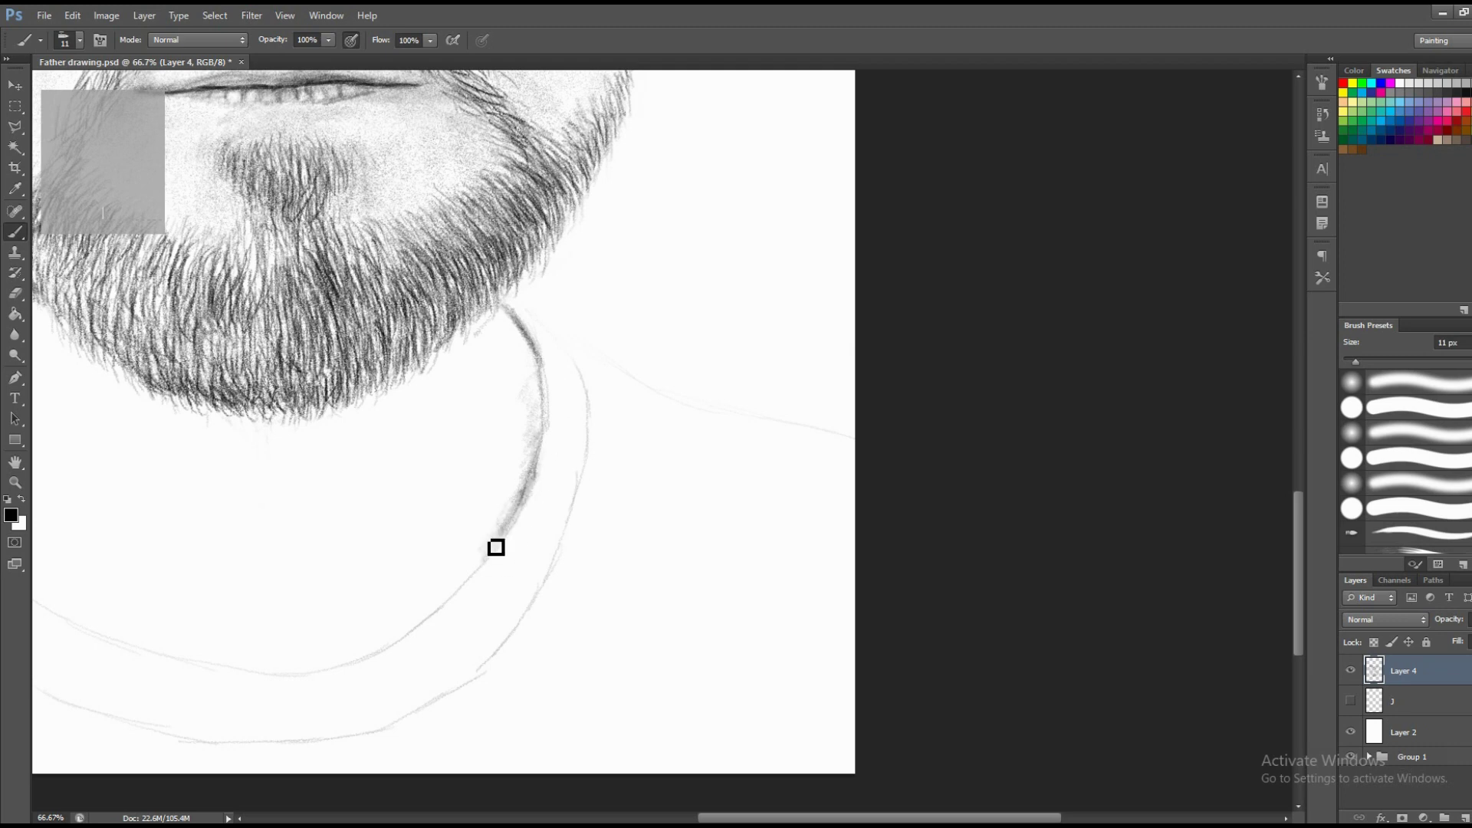
{"action": "scroll", "coordinate": [506, 545], "scroll_direction": "down", "scroll_amount": 2}
{"action": "scroll", "coordinate": [506, 545], "scroll_direction": "left", "scroll_amount": 2}
{"action": "right_click", "coordinate": [741, 448]}
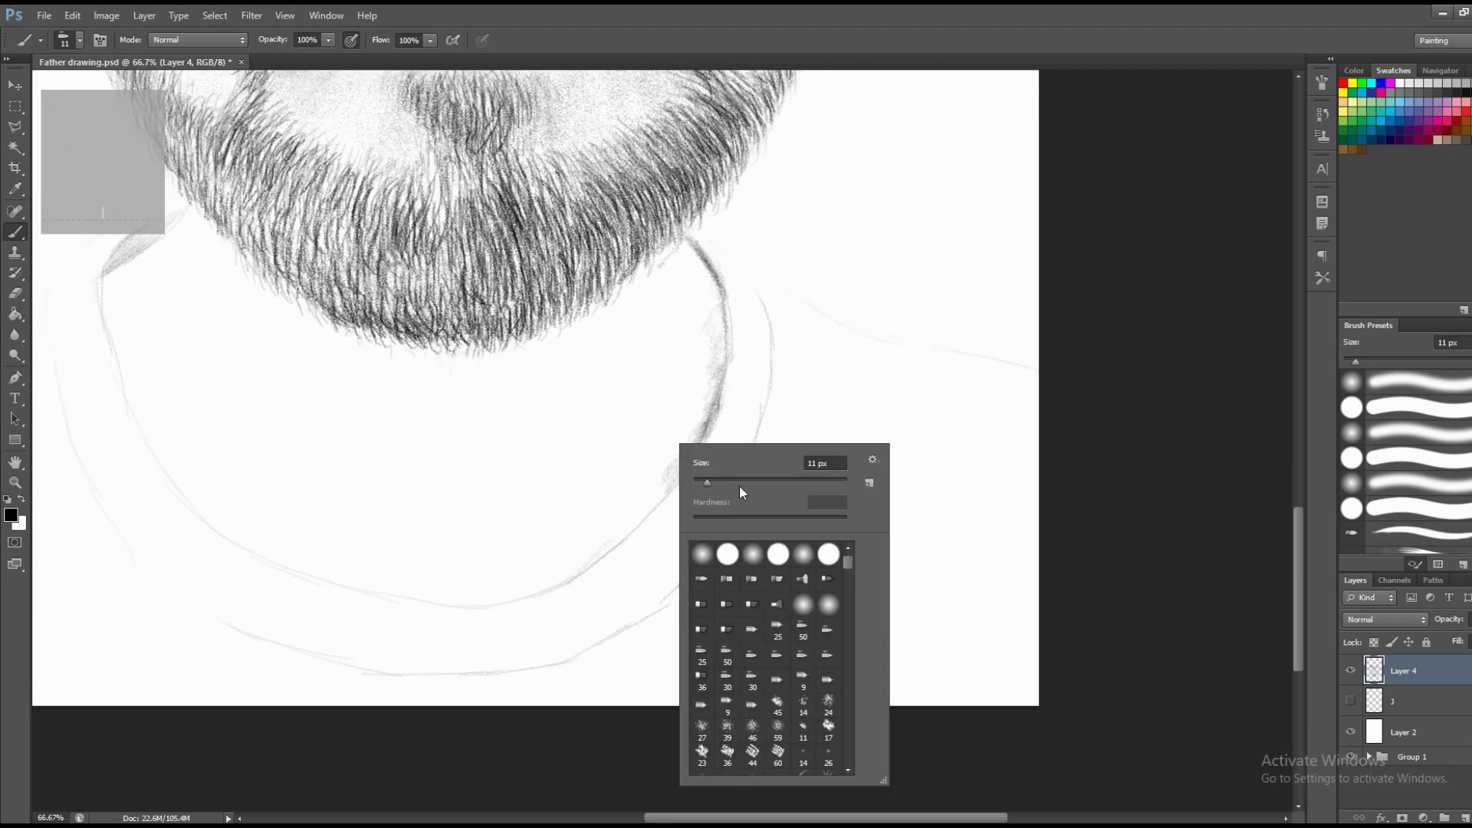
{"action": "key", "text": "Return"}
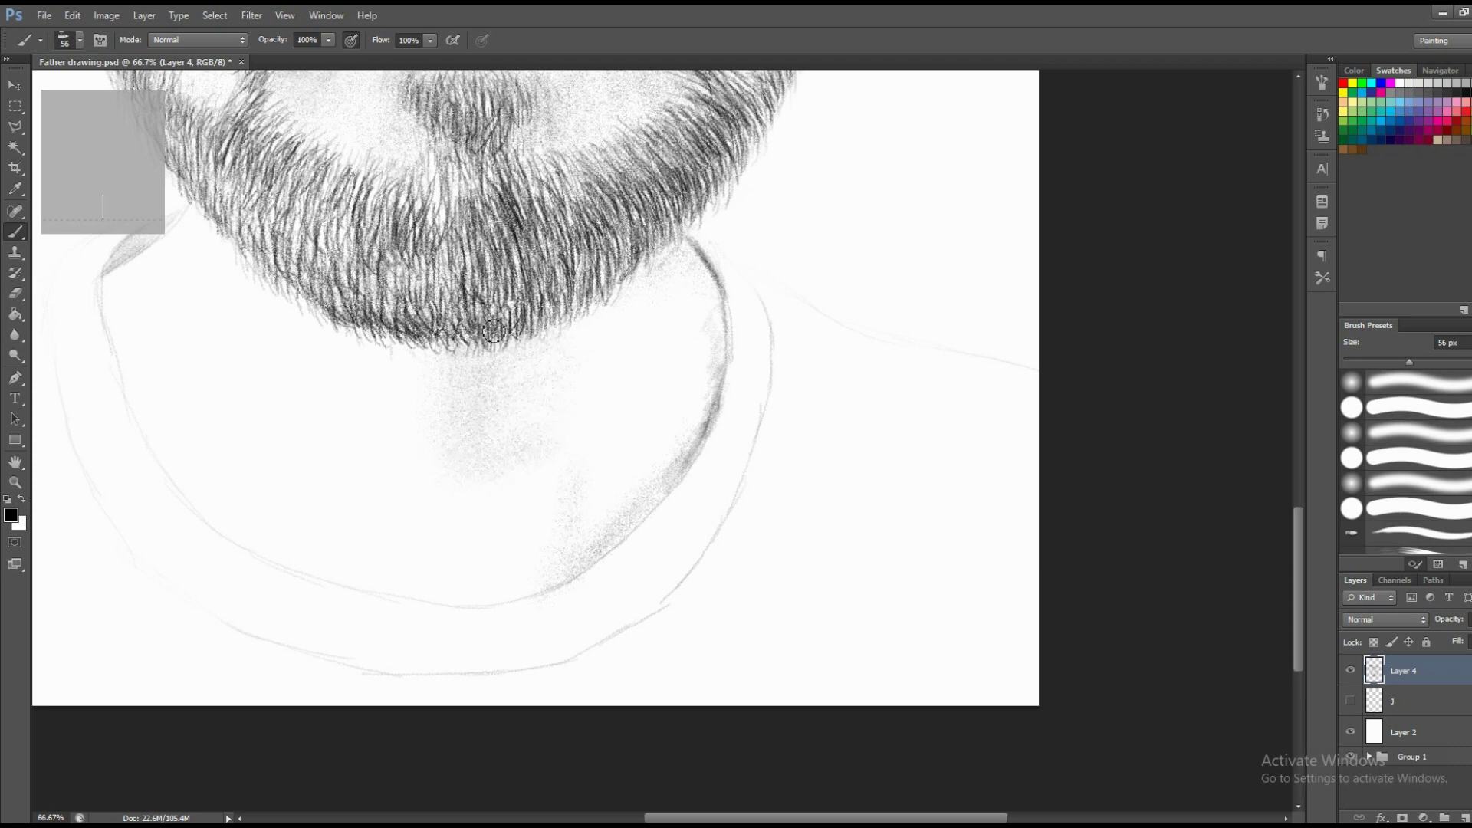
{"action": "key", "text": "ctrl+minus"}
{"action": "key", "text": "ctrl+minus"}
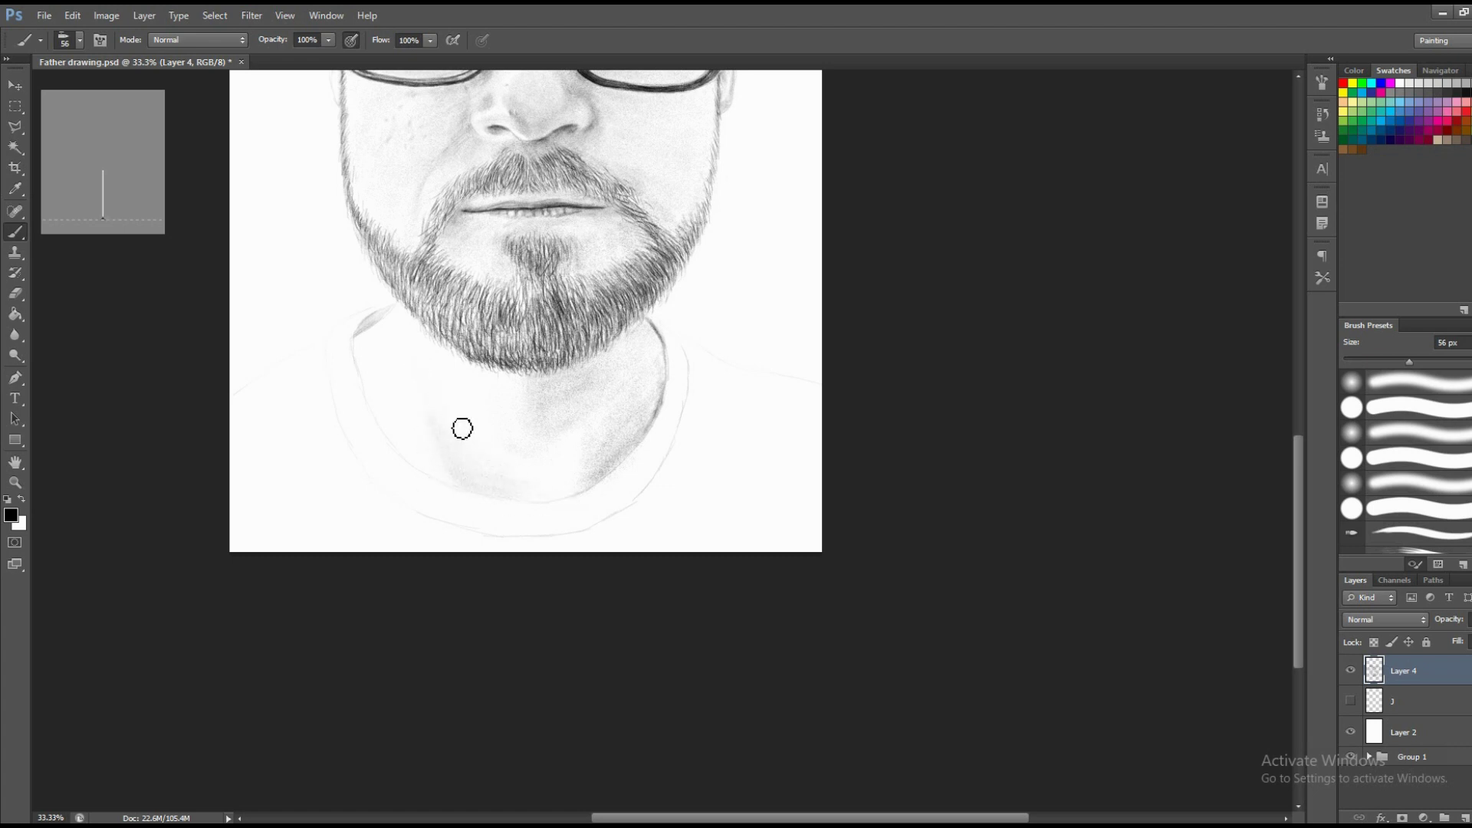
{"action": "left_click_drag", "start_coordinate": [460, 427], "coordinate": [542, 496]}
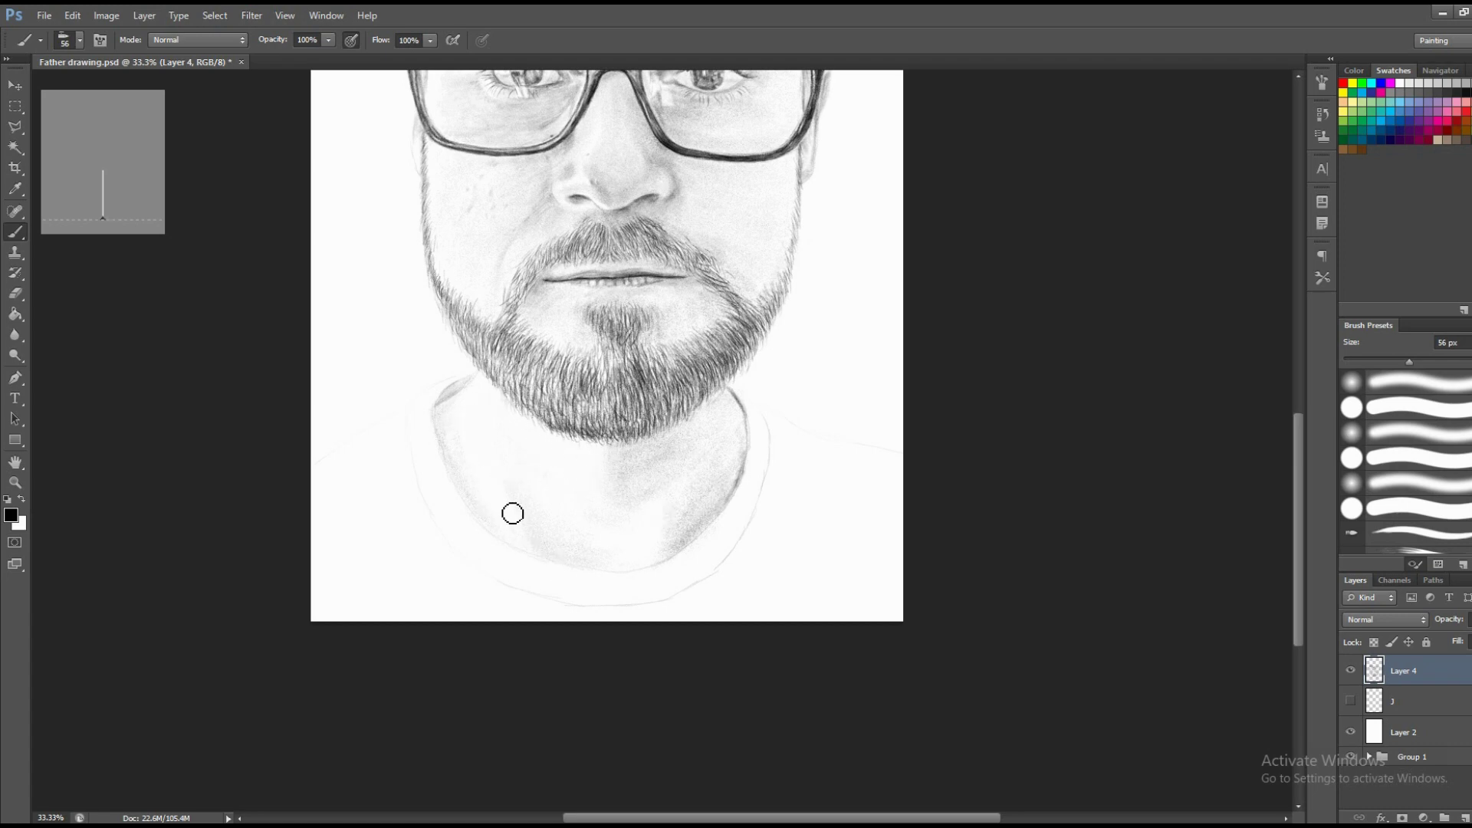
{"action": "key", "text": "z"}
{"action": "left_click", "coordinate": [759, 595], "text": "alt"}
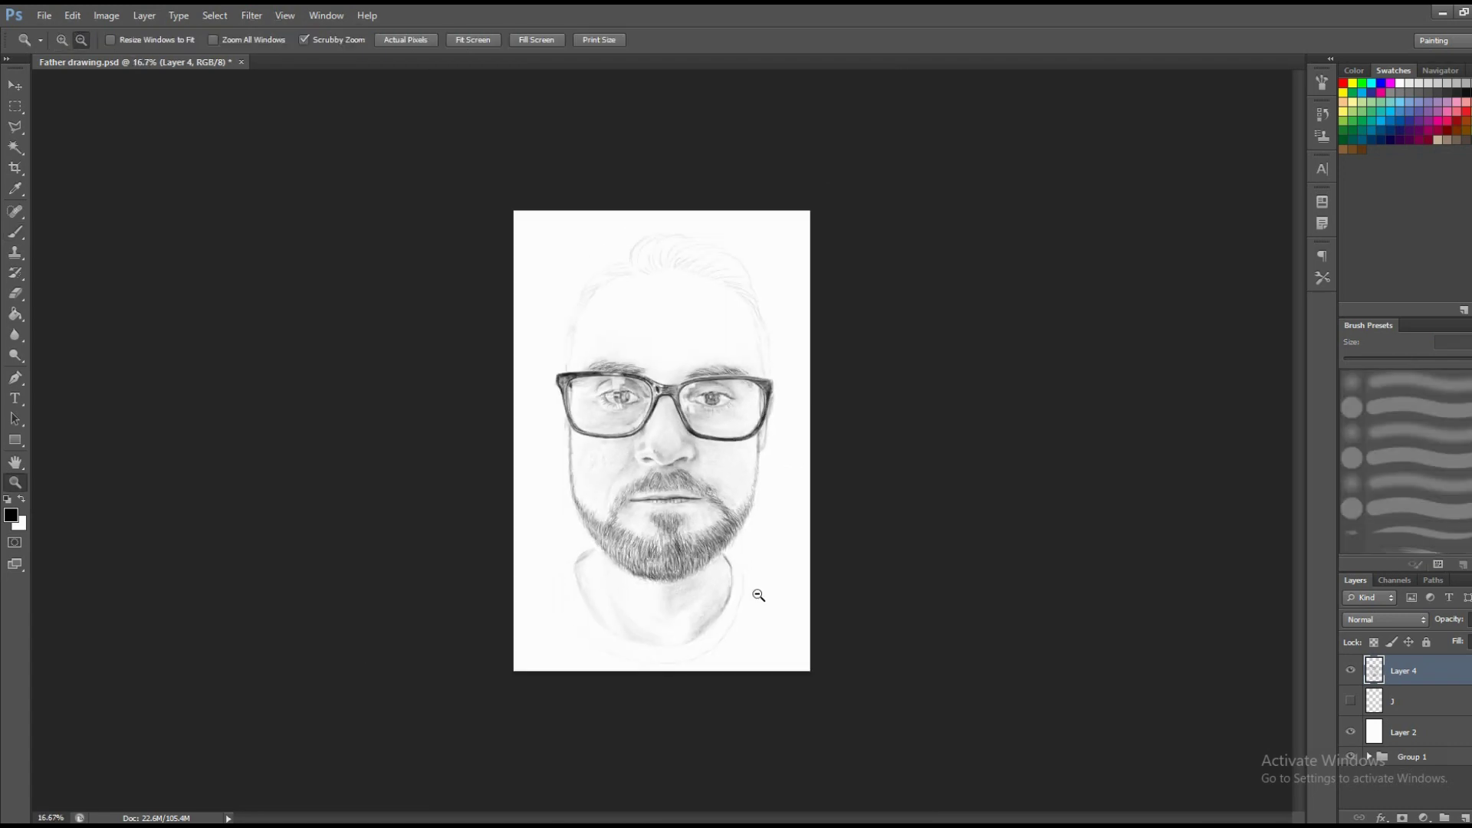
Zoom in on the neck and lower beard and add a faint hair stroke across the beard.
{"action": "left_click", "coordinate": [758, 595]}
{"action": "key", "text": "b"}
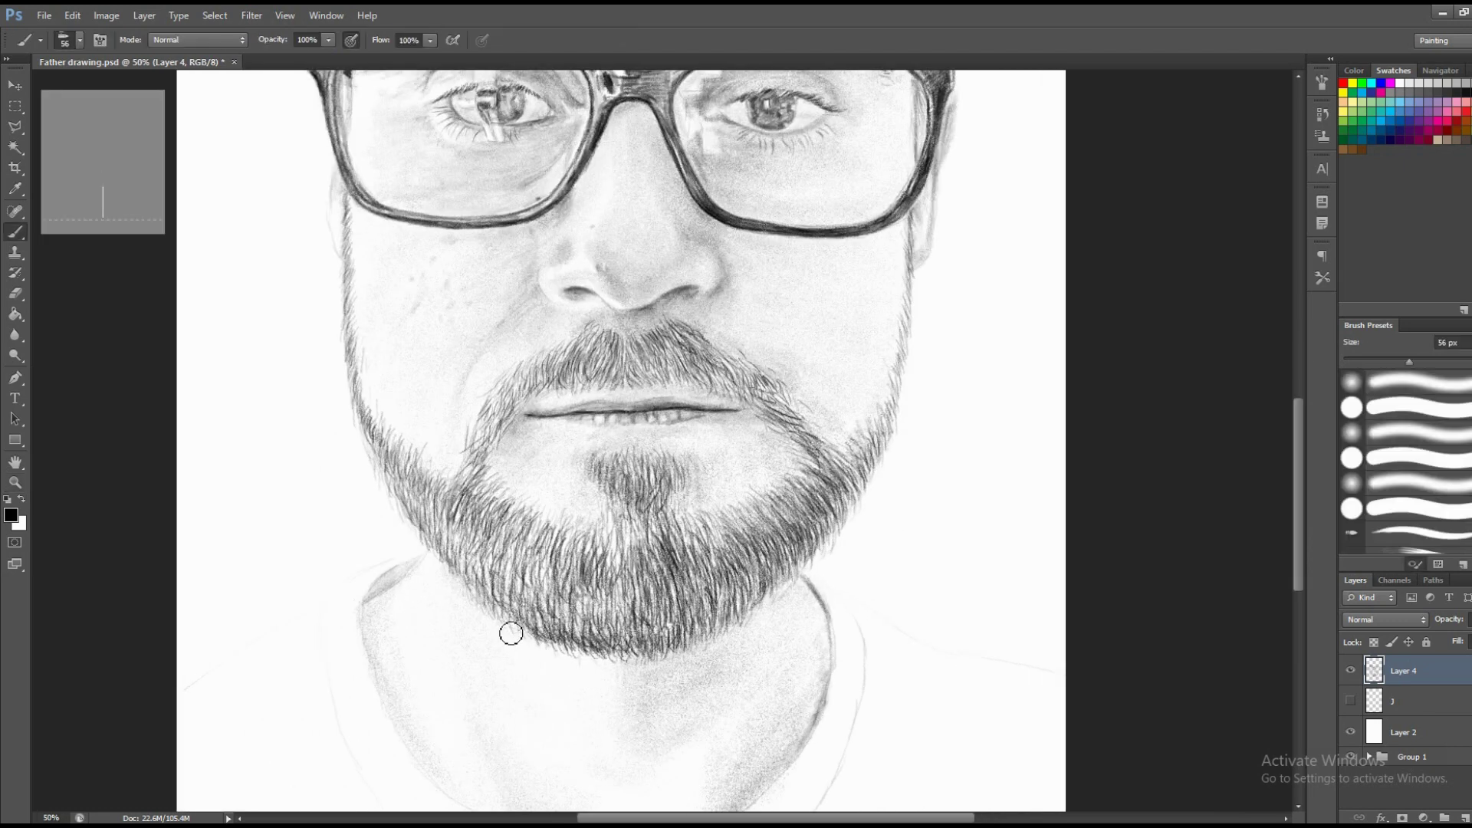
{"action": "left_click_drag", "start_coordinate": [546, 618], "coordinate": [435, 491]}
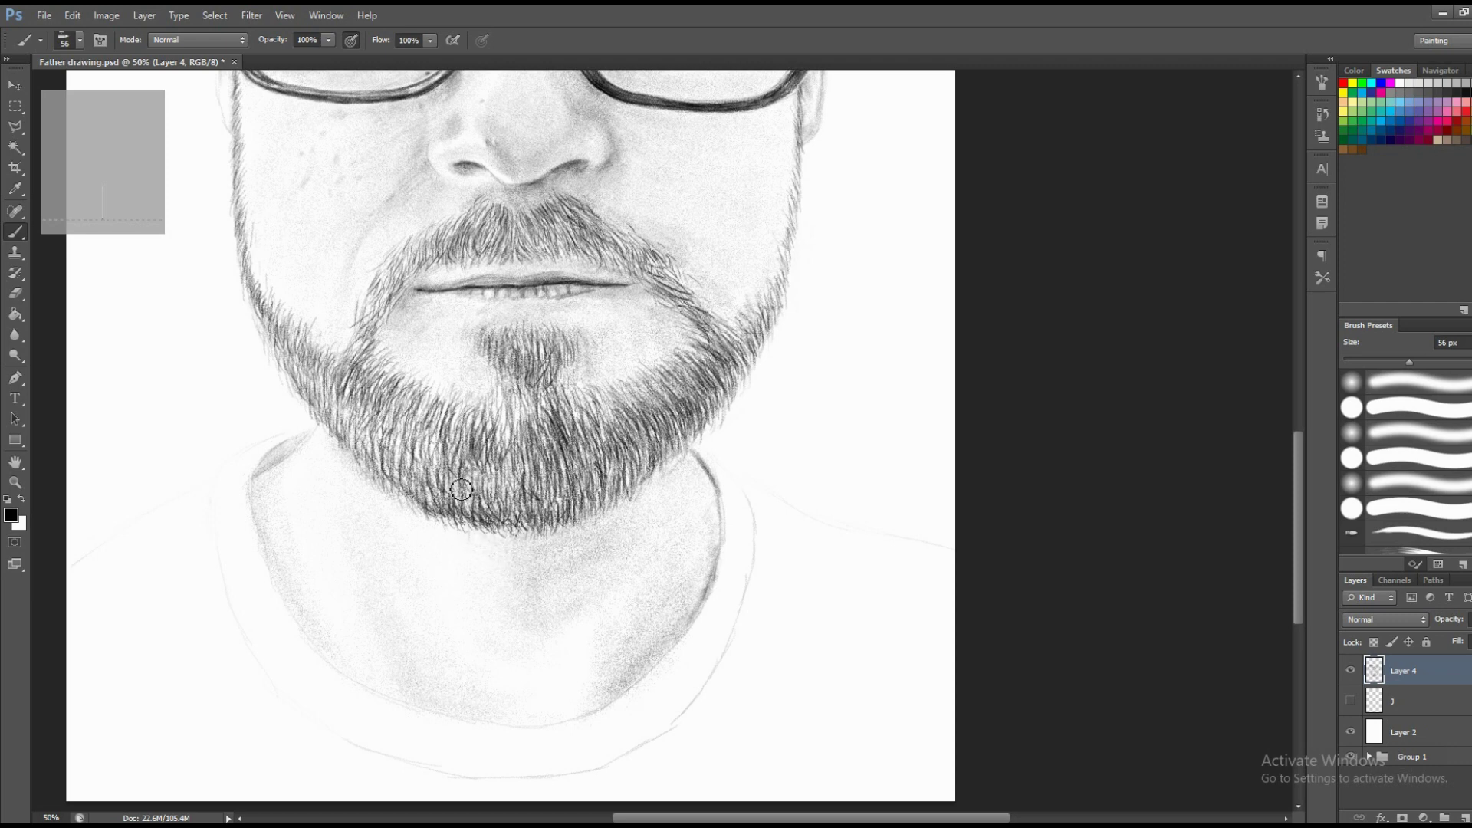
{"action": "left_click_drag", "start_coordinate": [460, 489], "coordinate": [546, 465]}
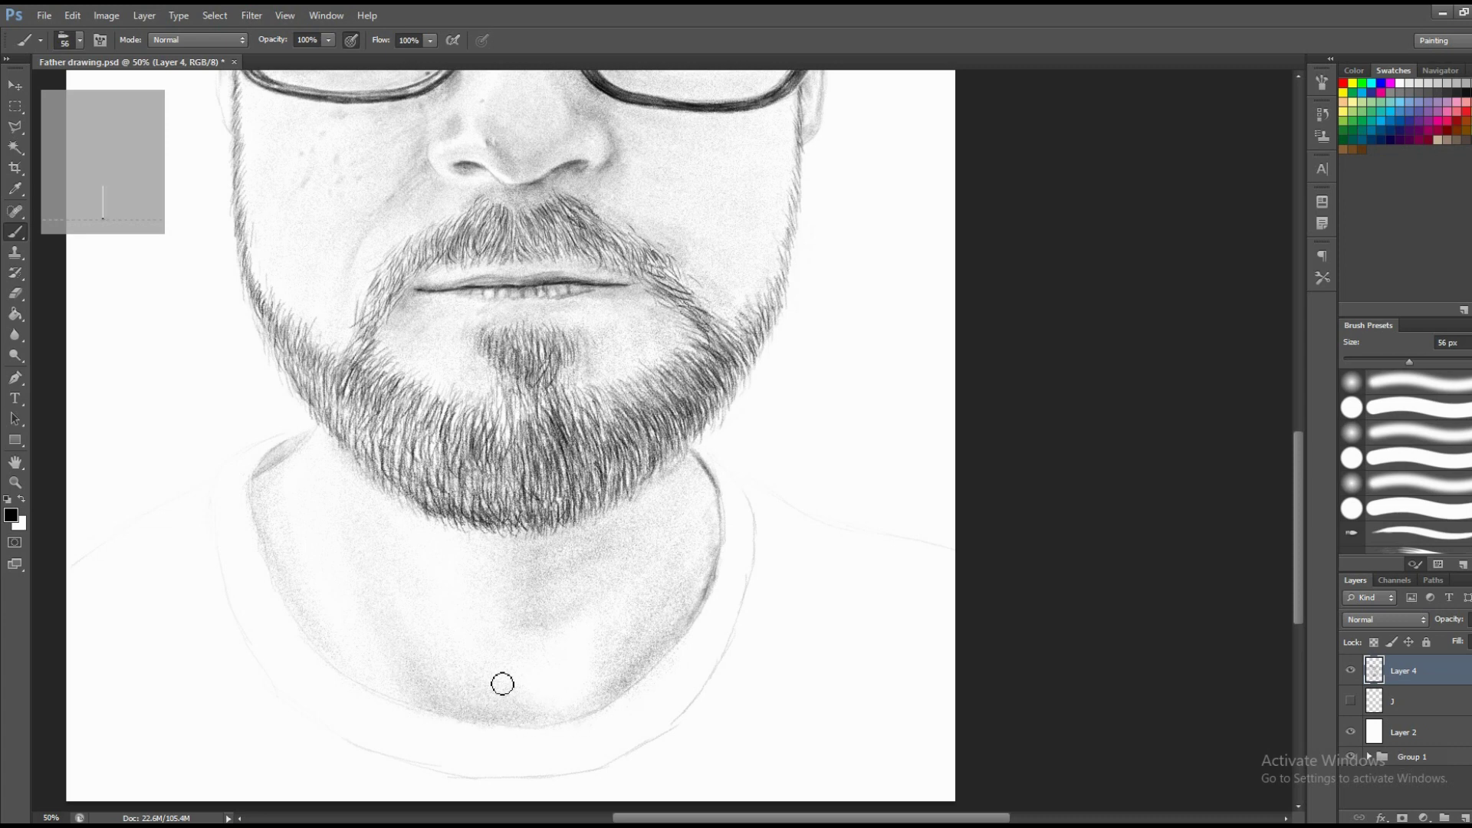
Paint fine dark hairs into the lower beard with an 8 px brush.
{"action": "right_click", "coordinate": [562, 484]}
{"action": "left_click_drag", "start_coordinate": [635, 504], "coordinate": [605, 508]}
{"action": "key", "text": "Return"}
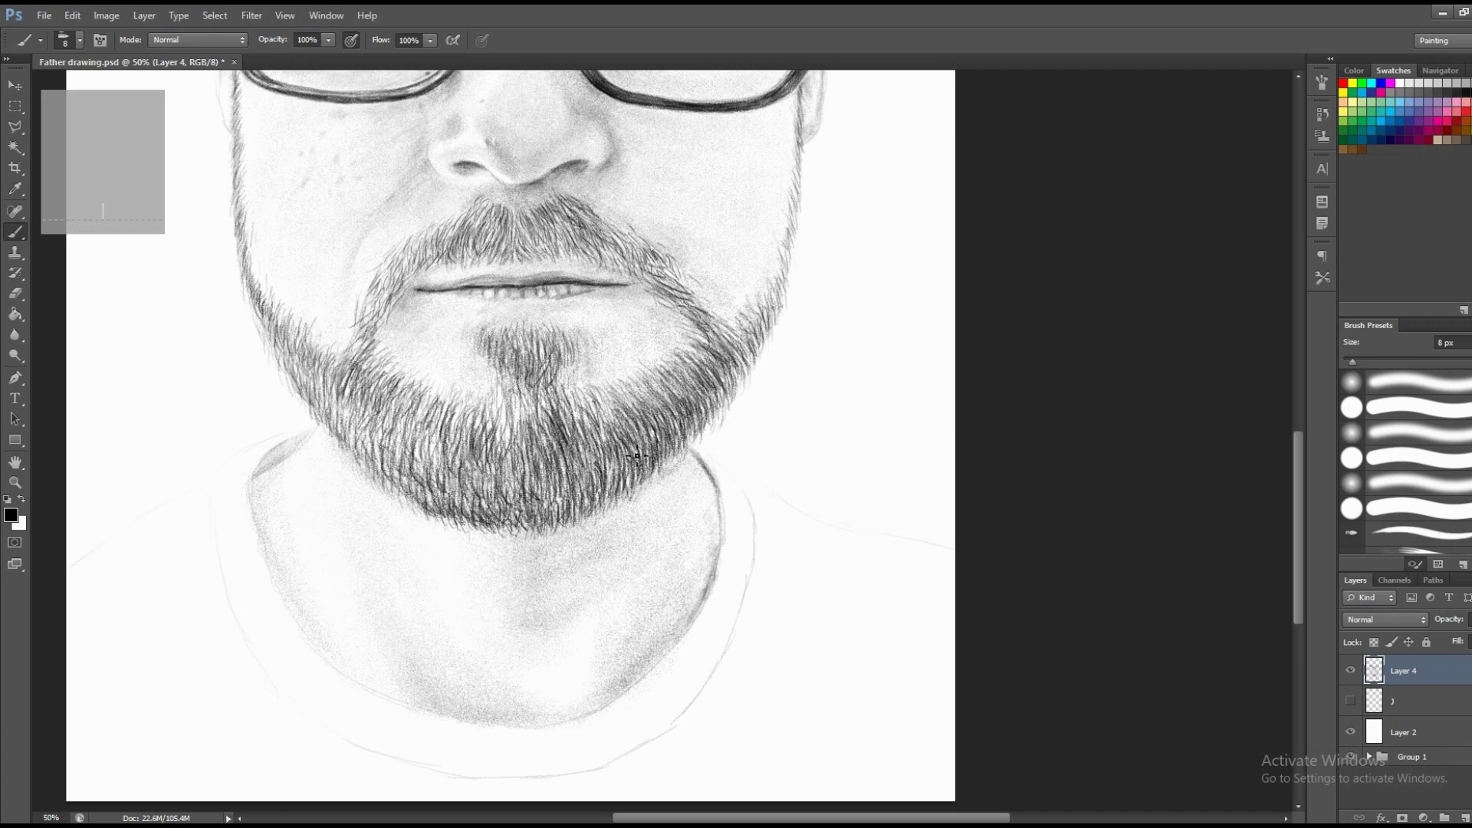
{"action": "mouse_move", "coordinate": [621, 441]}
{"action": "left_mouse_down"}
{"action": "mouse_move", "coordinate": [613, 483]}
{"action": "mouse_move", "coordinate": [592, 498]}
{"action": "left_mouse_up"}
{"action": "left_click_drag", "start_coordinate": [571, 448], "coordinate": [561, 494]}
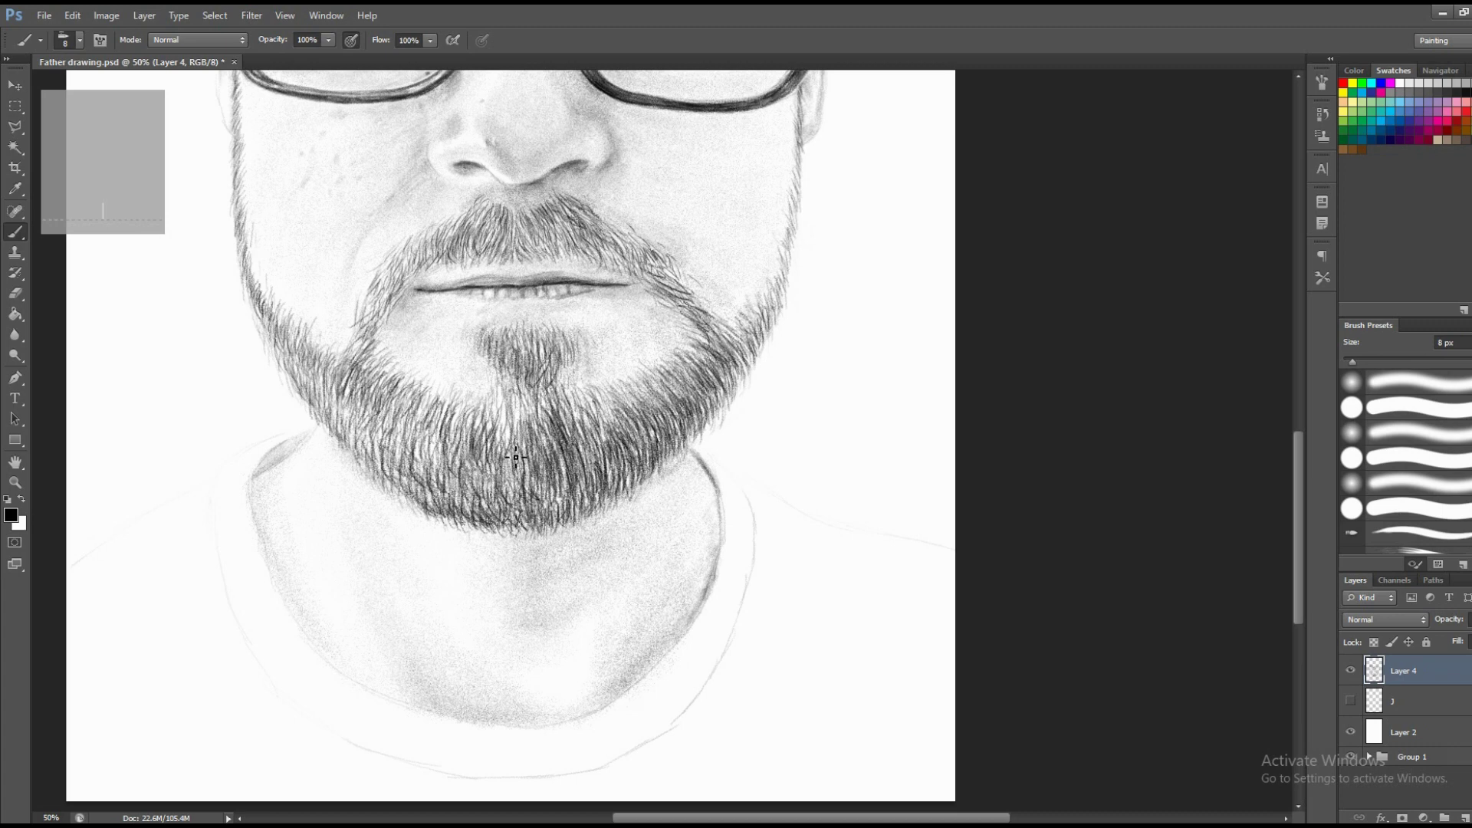
{"action": "left_click_drag", "start_coordinate": [500, 441], "coordinate": [497, 481]}
{"action": "left_click_drag", "start_coordinate": [519, 447], "coordinate": [524, 490]}
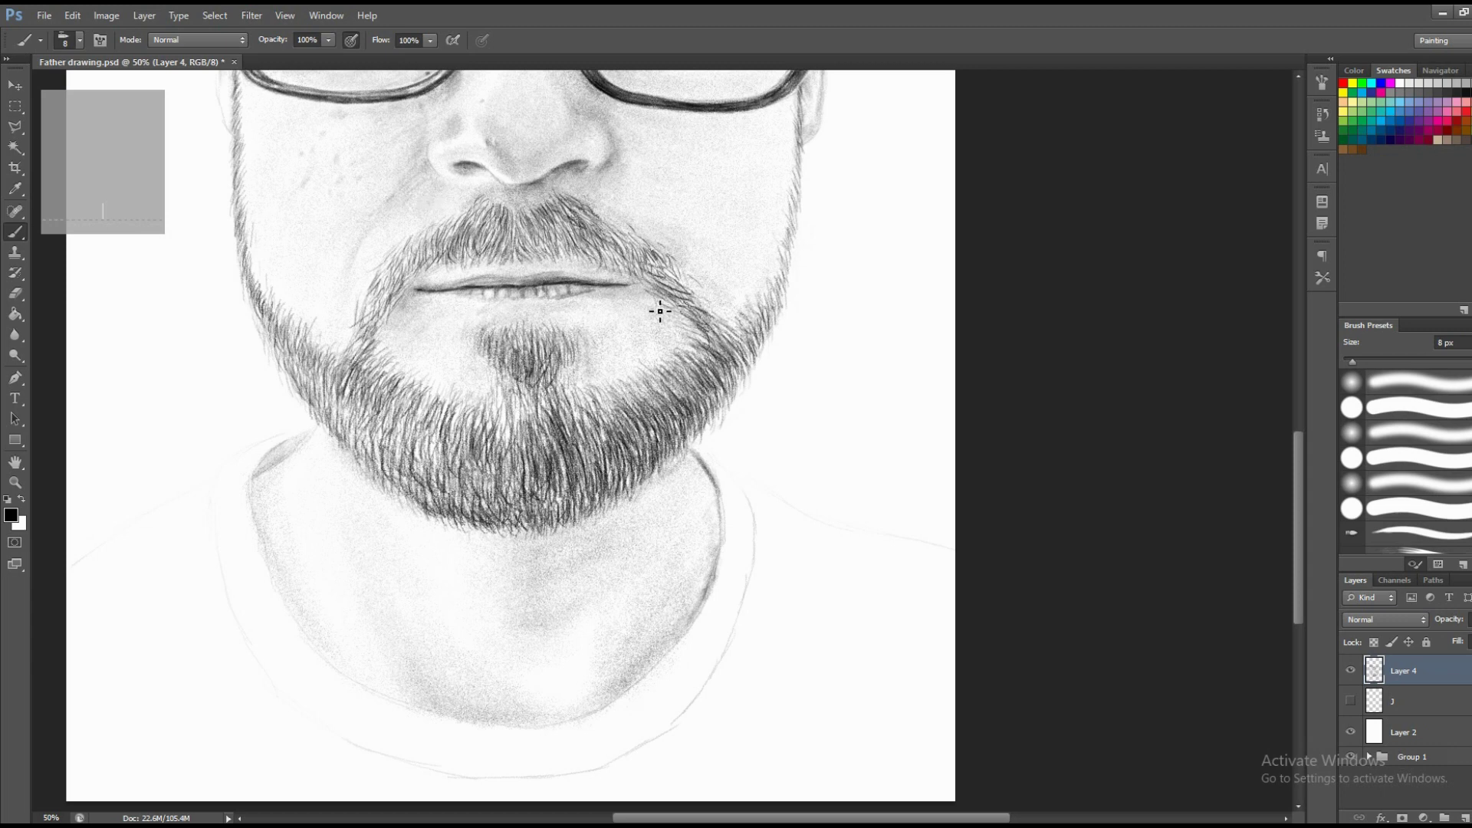
Save the drawing with Ctrl+S and zoom back in on the chin.
{"action": "key", "text": "z"}
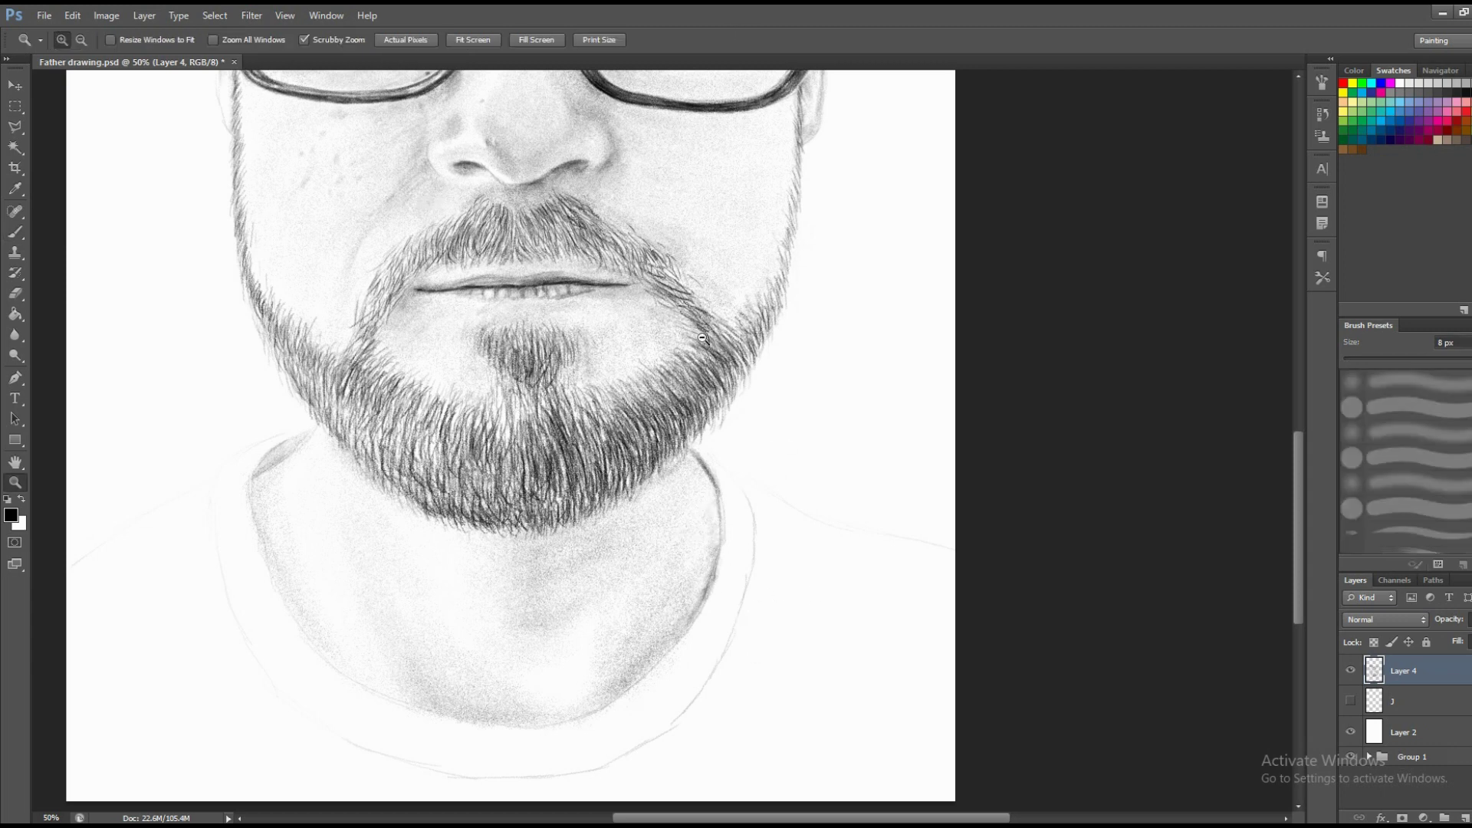
{"action": "left_click", "coordinate": [727, 351], "text": "alt"}
{"action": "key", "text": "ctrl+s"}
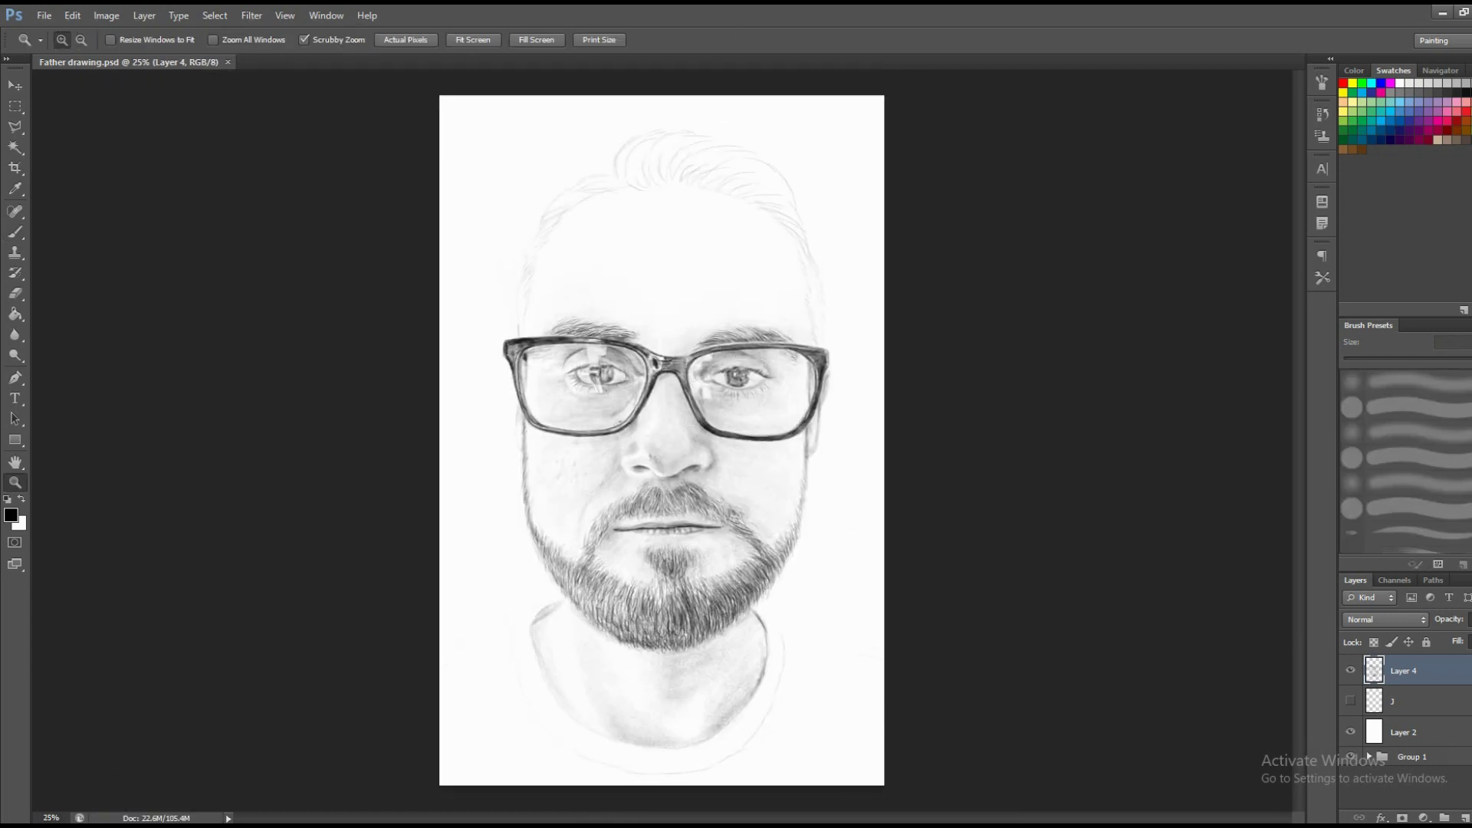
{"action": "left_click", "coordinate": [784, 667]}
{"action": "left_click", "coordinate": [788, 716]}
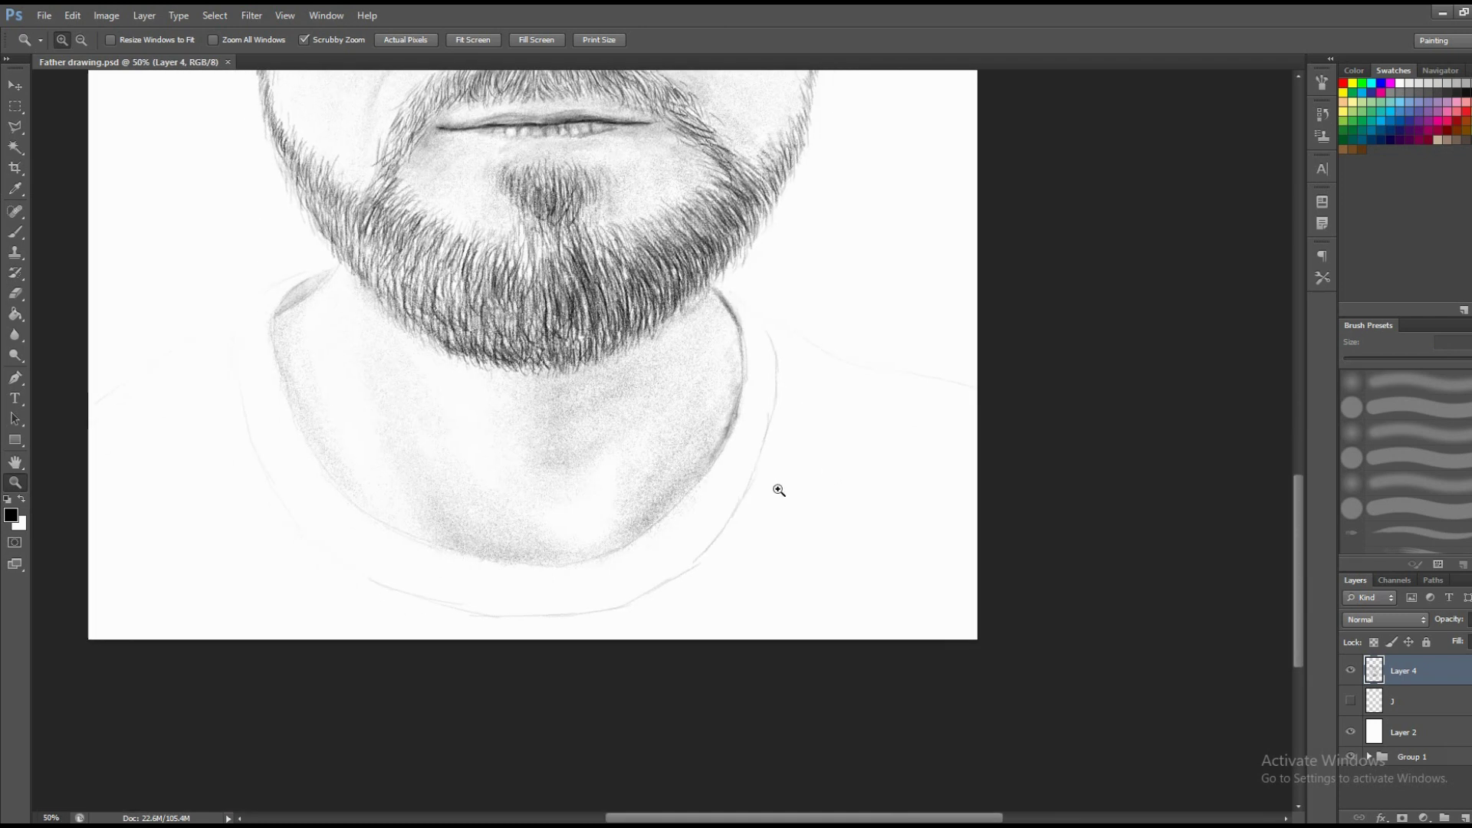
Shade along the collar line with a 28 px brush at 75% opacity.
{"action": "key", "text": "b"}
{"action": "right_click", "coordinate": [650, 487]}
{"action": "type", "text": "28"}
{"action": "key", "text": "Return"}
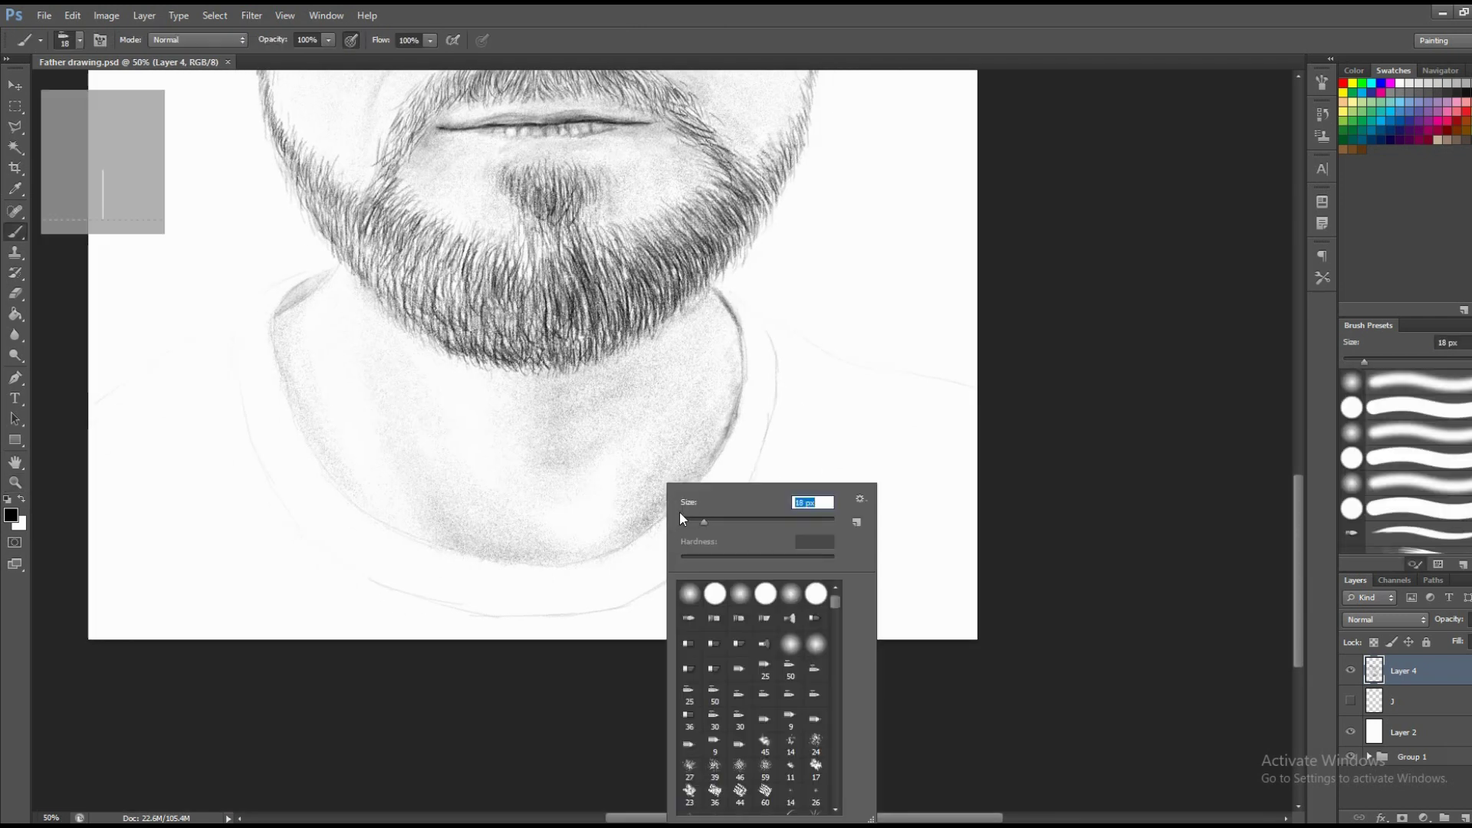
{"action": "left_click", "coordinate": [328, 40]}
{"action": "left_click_drag", "start_coordinate": [332, 57], "coordinate": [307, 57]}
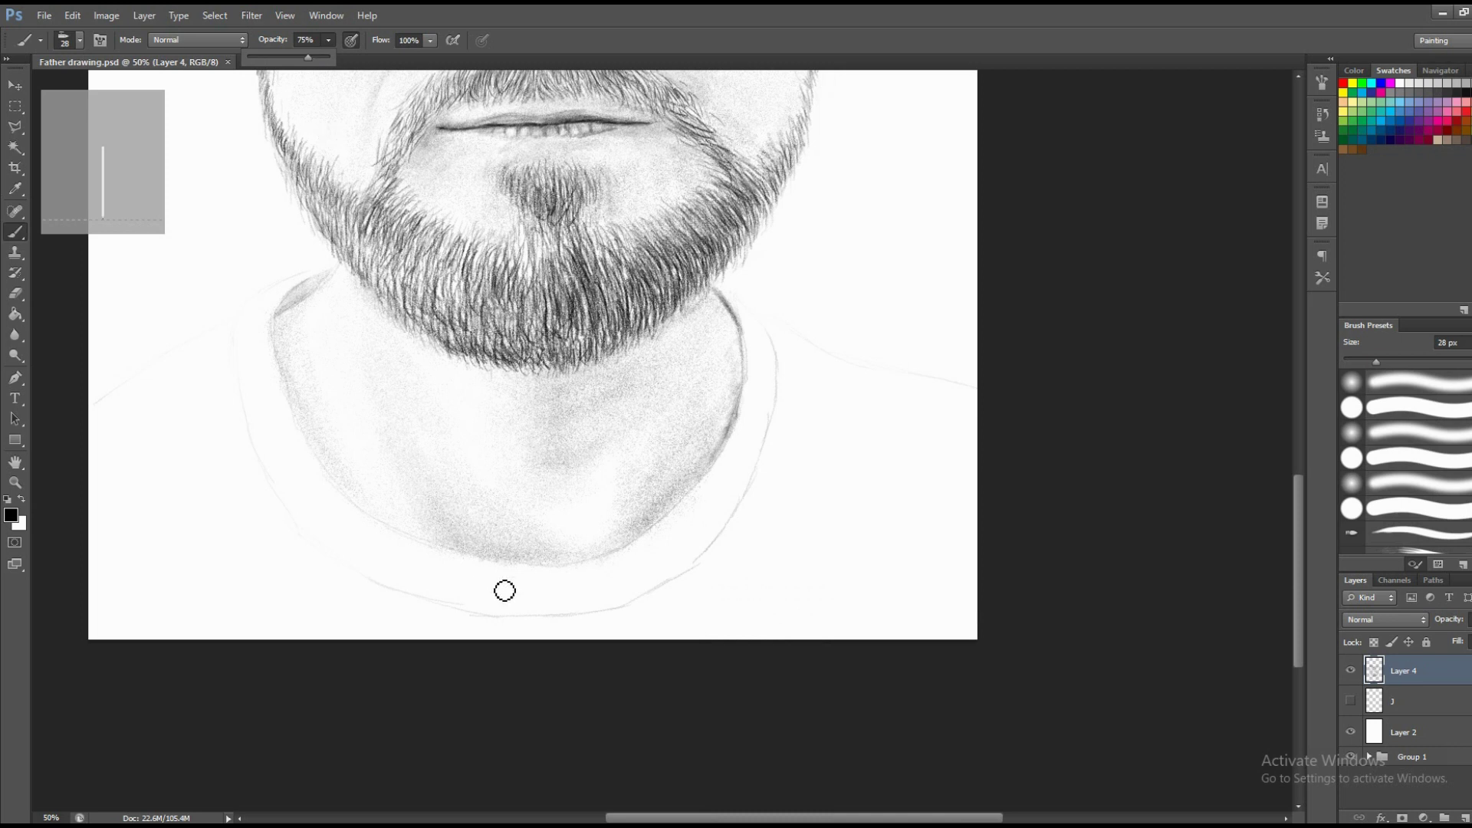
{"action": "left_click_drag", "start_coordinate": [324, 548], "coordinate": [410, 604]}
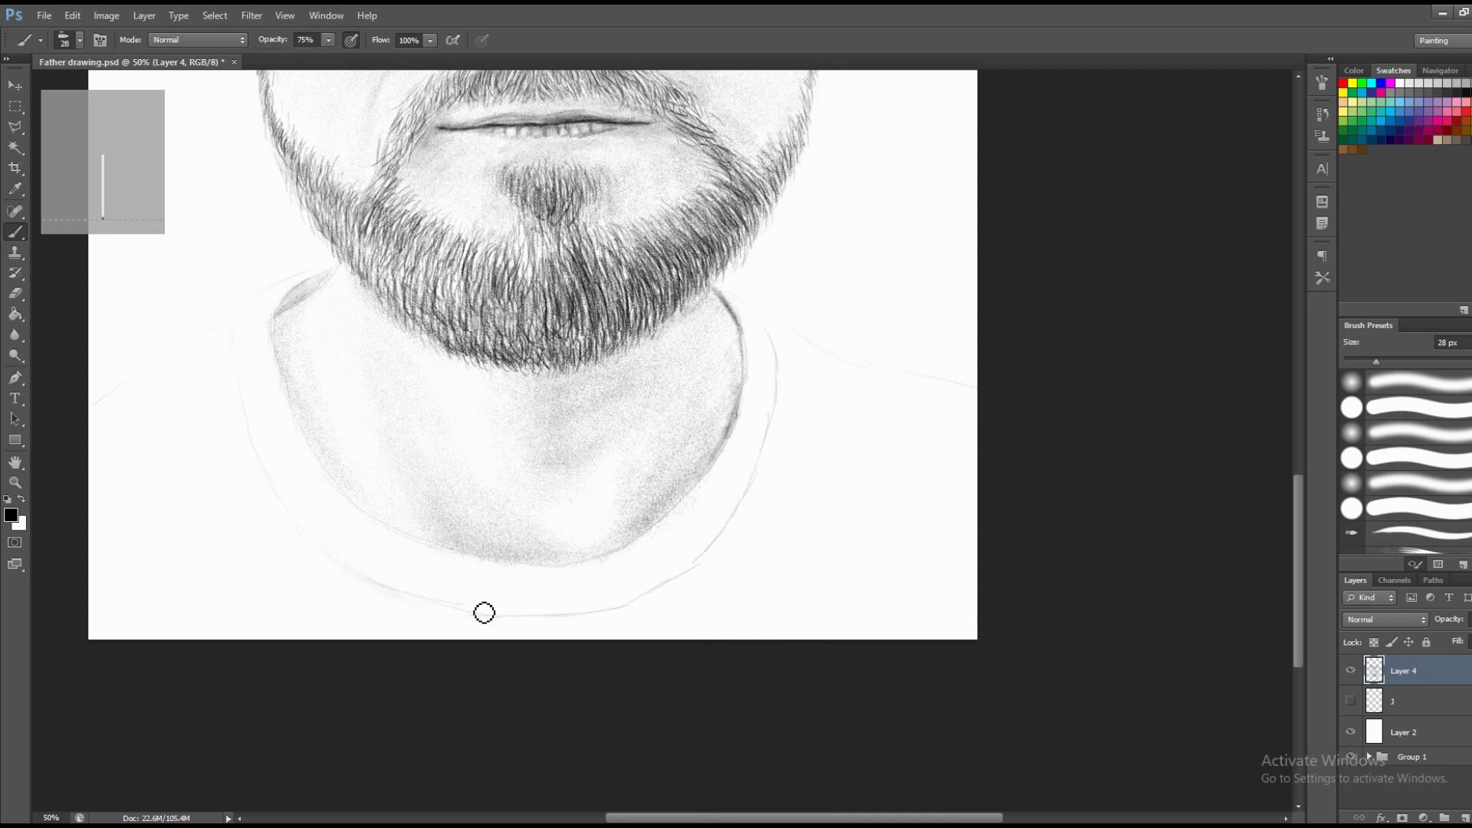
With a 13 px brush, darken the left collar edge, right neck edge and neck's lower shadow.
{"action": "right_click", "coordinate": [396, 522]}
{"action": "type", "text": "13"}
{"action": "key", "text": "Return"}
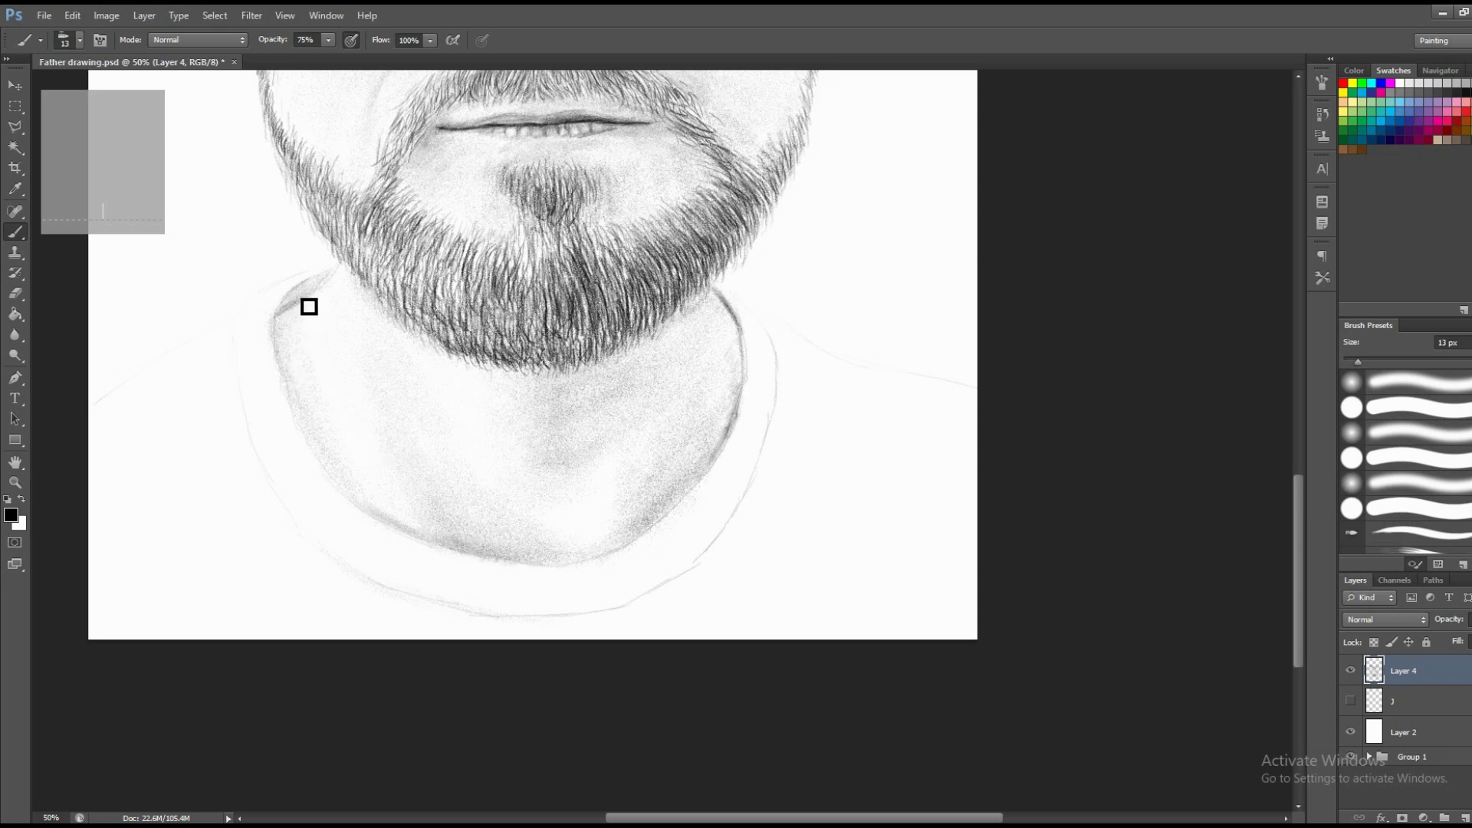
{"action": "mouse_move", "coordinate": [278, 316]}
{"action": "left_mouse_down"}
{"action": "mouse_move", "coordinate": [275, 359]}
{"action": "mouse_move", "coordinate": [333, 477]}
{"action": "left_mouse_up"}
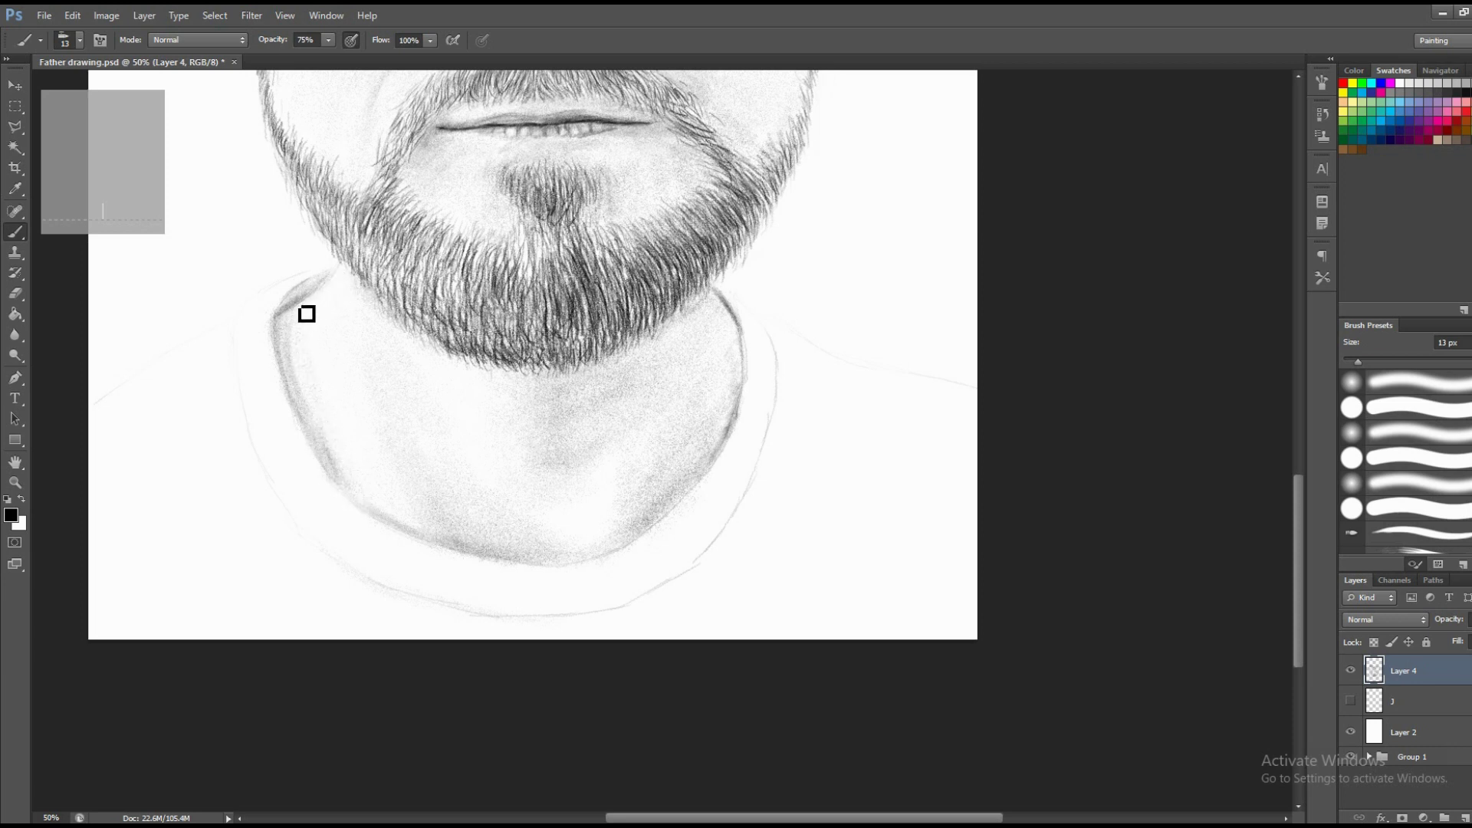
{"action": "scroll", "coordinate": [307, 315], "scroll_direction": "down", "scroll_amount": 2}
{"action": "scroll", "coordinate": [394, 346], "scroll_direction": "right", "scroll_amount": 4}
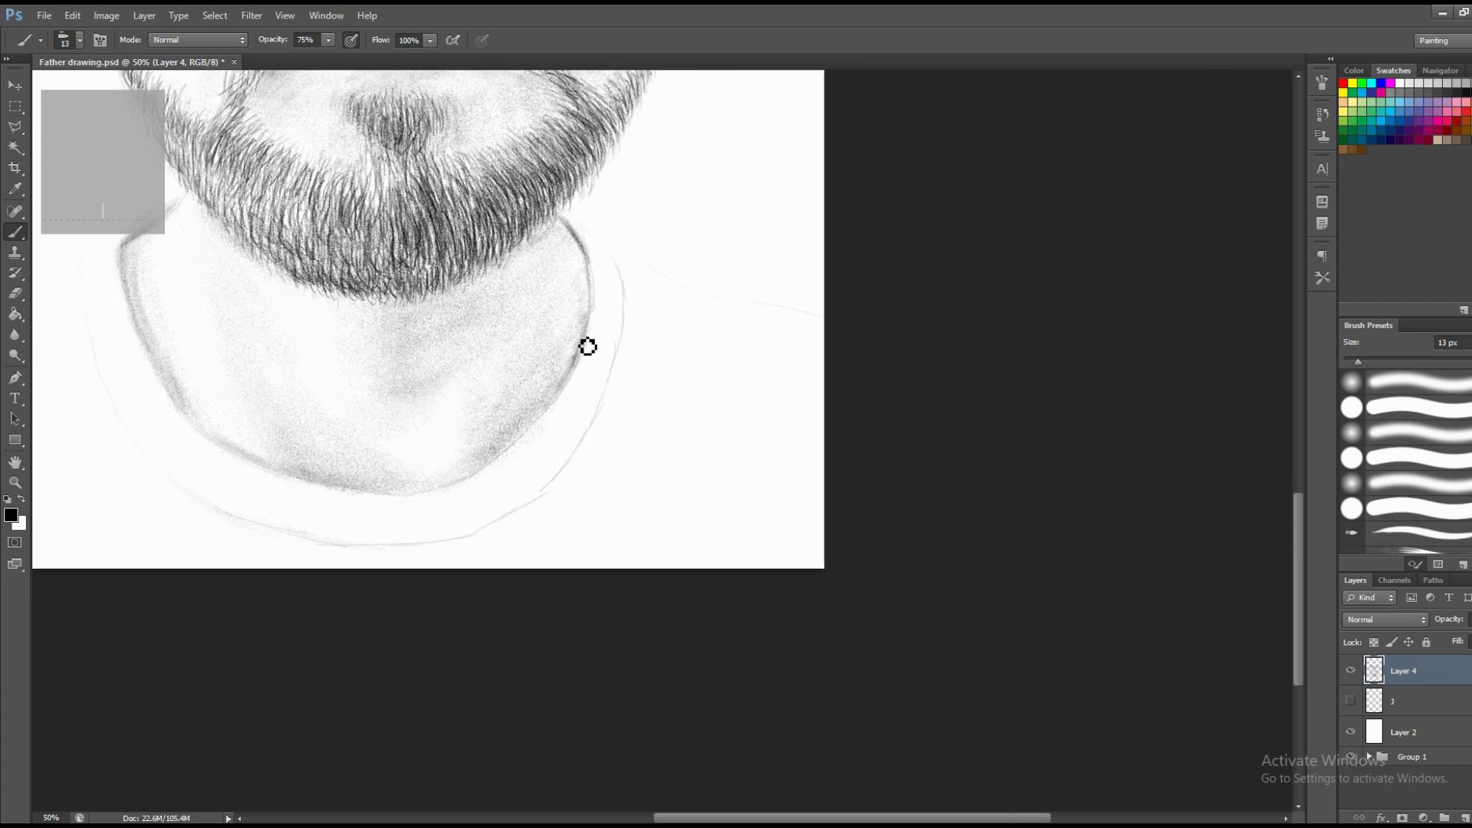
{"action": "left_click_drag", "start_coordinate": [586, 347], "coordinate": [577, 361]}
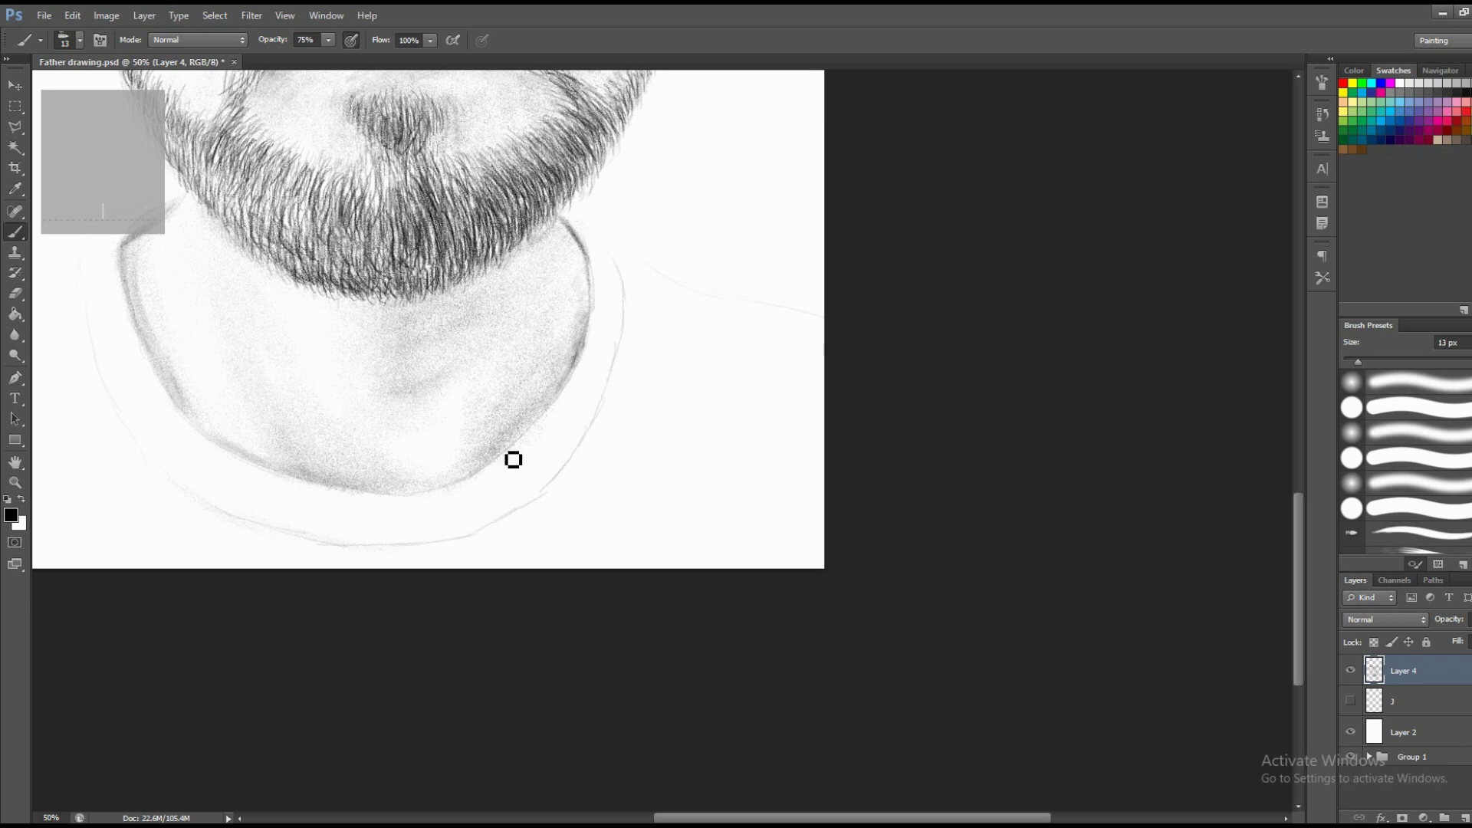
{"action": "left_click_drag", "start_coordinate": [542, 434], "coordinate": [489, 464]}
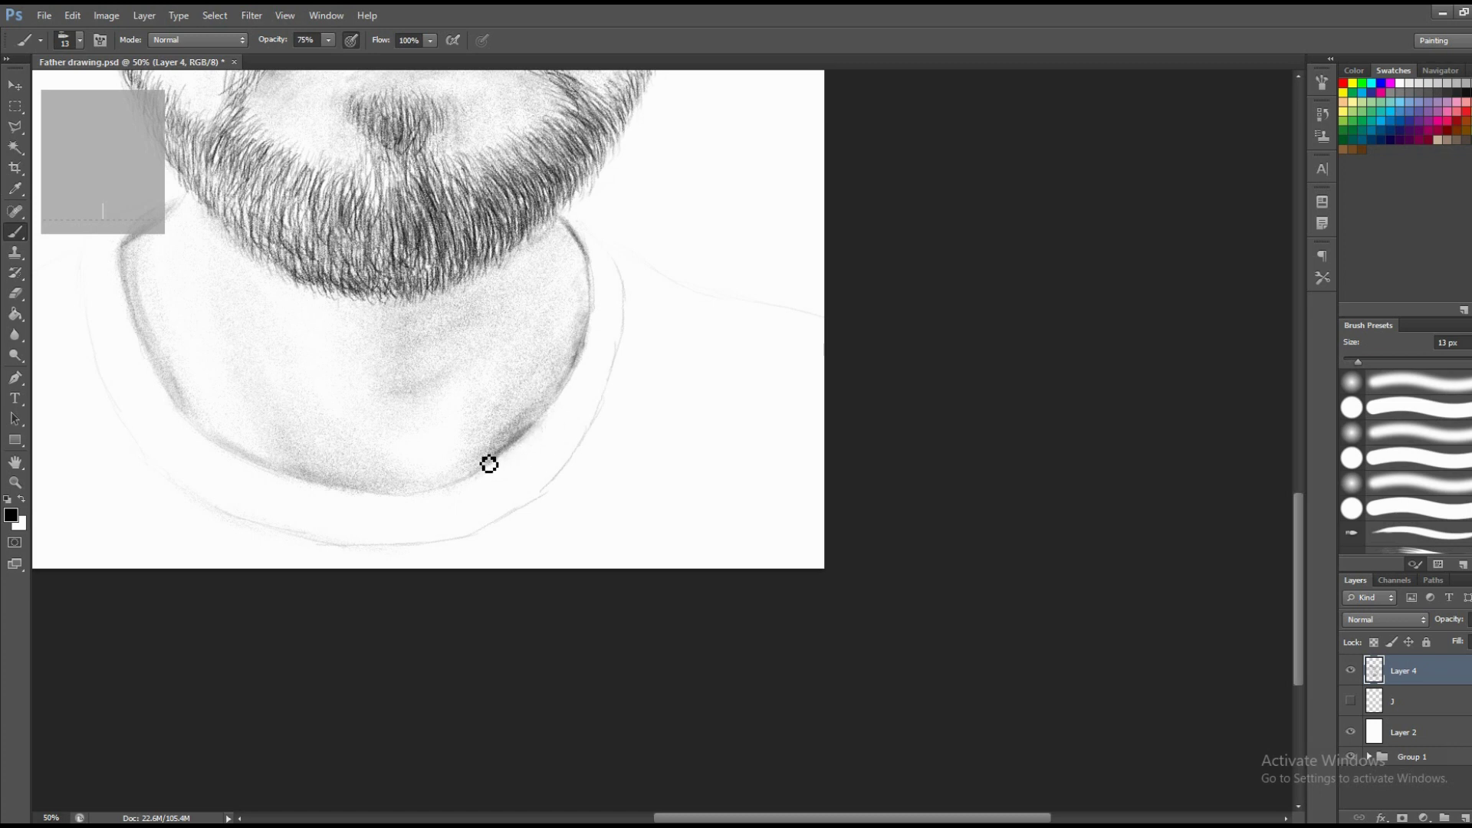
{"action": "left_click_drag", "start_coordinate": [235, 327], "coordinate": [316, 365]}
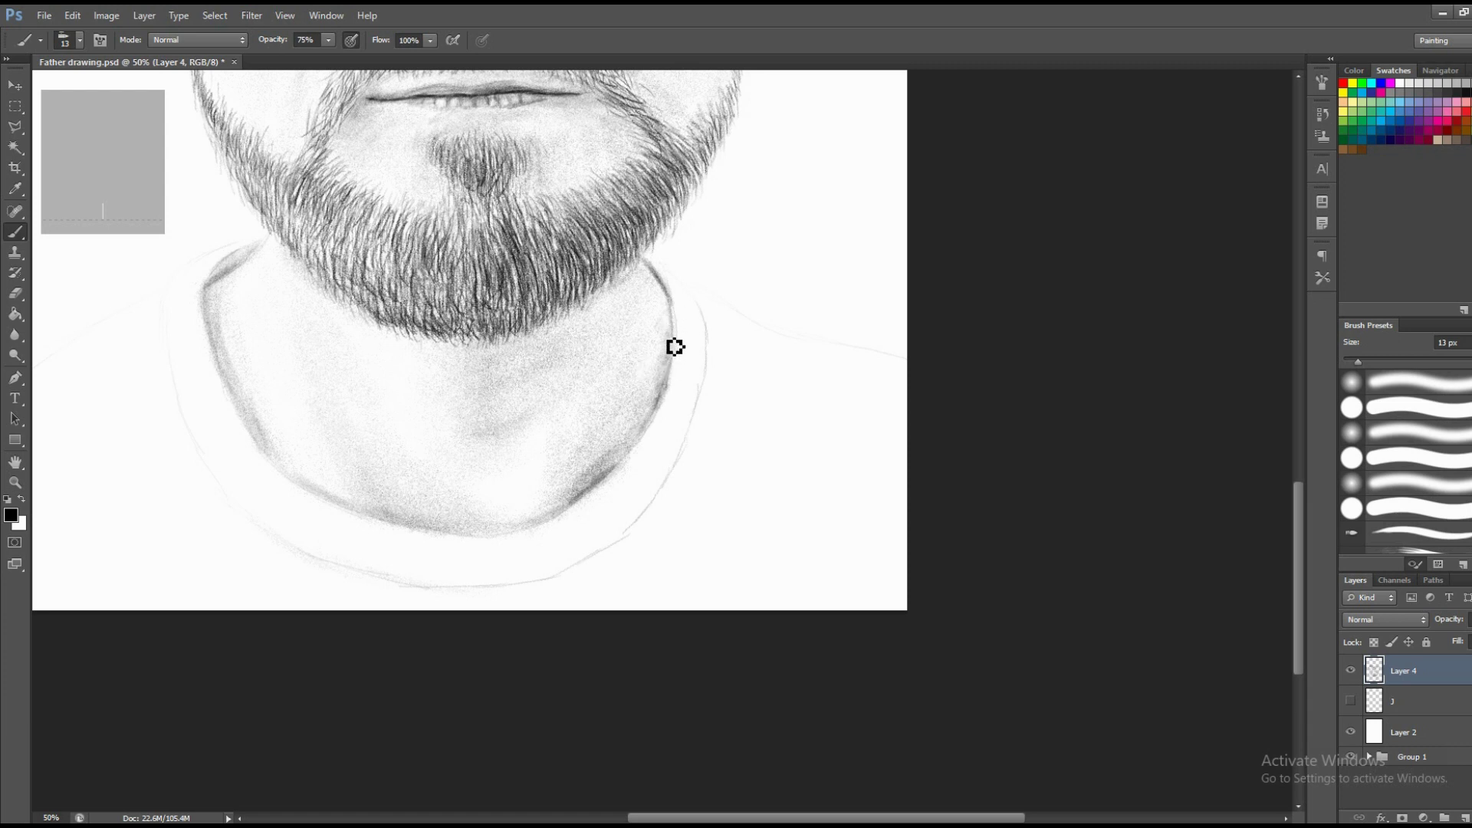
Enlarge the brush to 36 px and reposition the view on the chin.
{"action": "right_click", "coordinate": [667, 318]}
{"action": "type", "text": "36"}
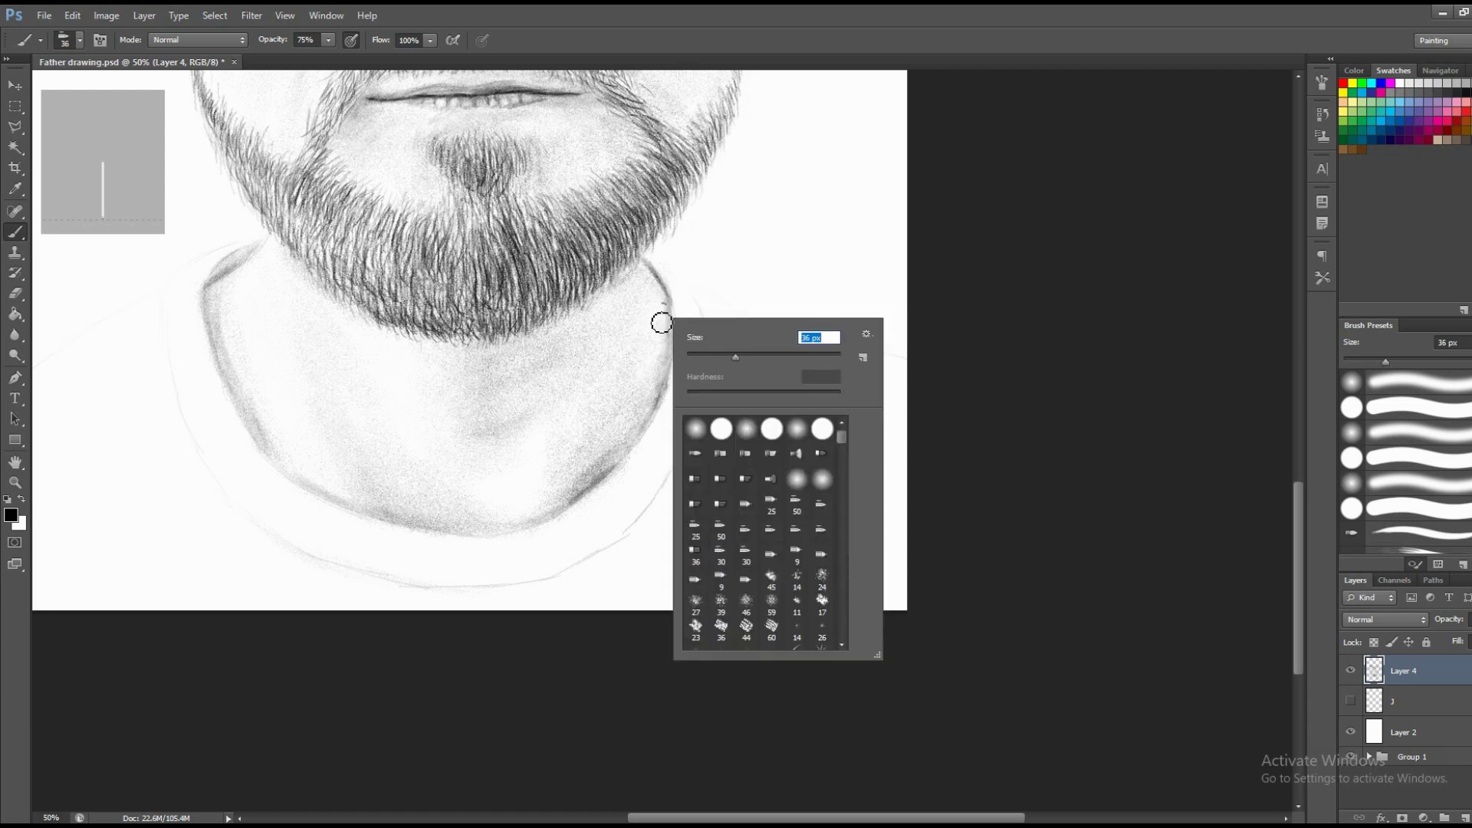
{"action": "key", "text": "Return"}
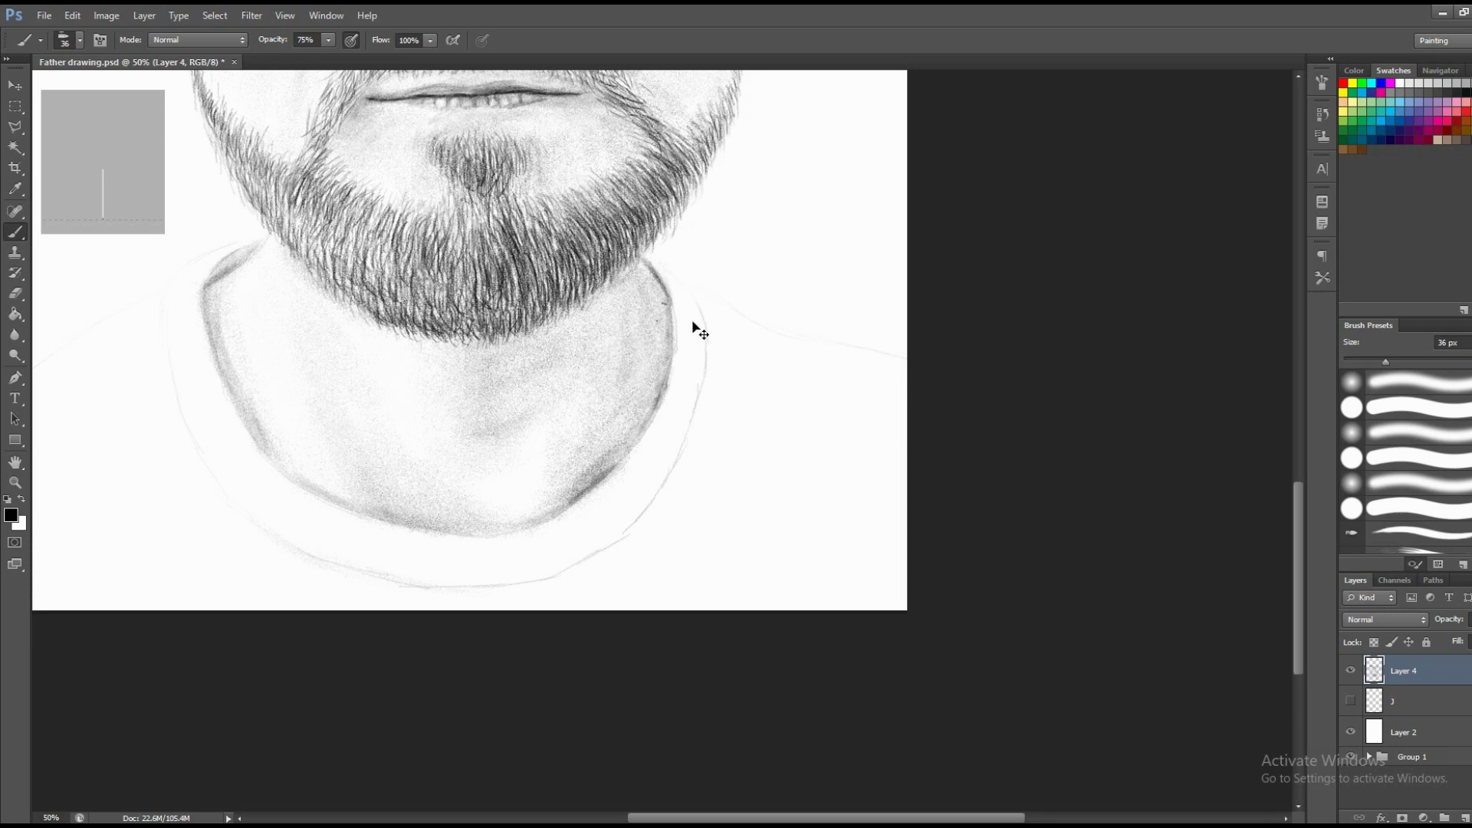
{"action": "left_click_drag", "start_coordinate": [700, 332], "coordinate": [674, 439]}
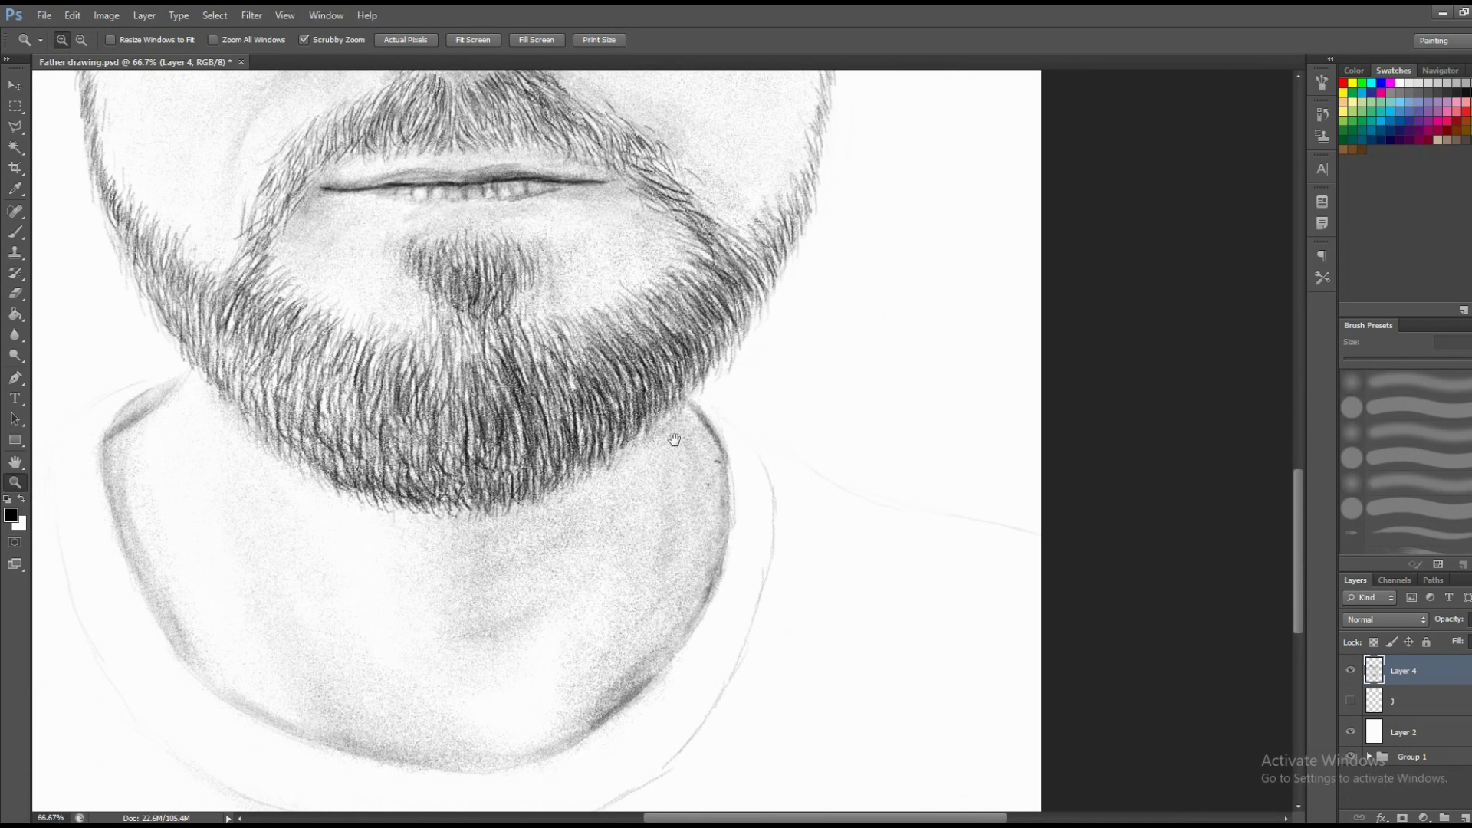
{"action": "key", "text": "b"}
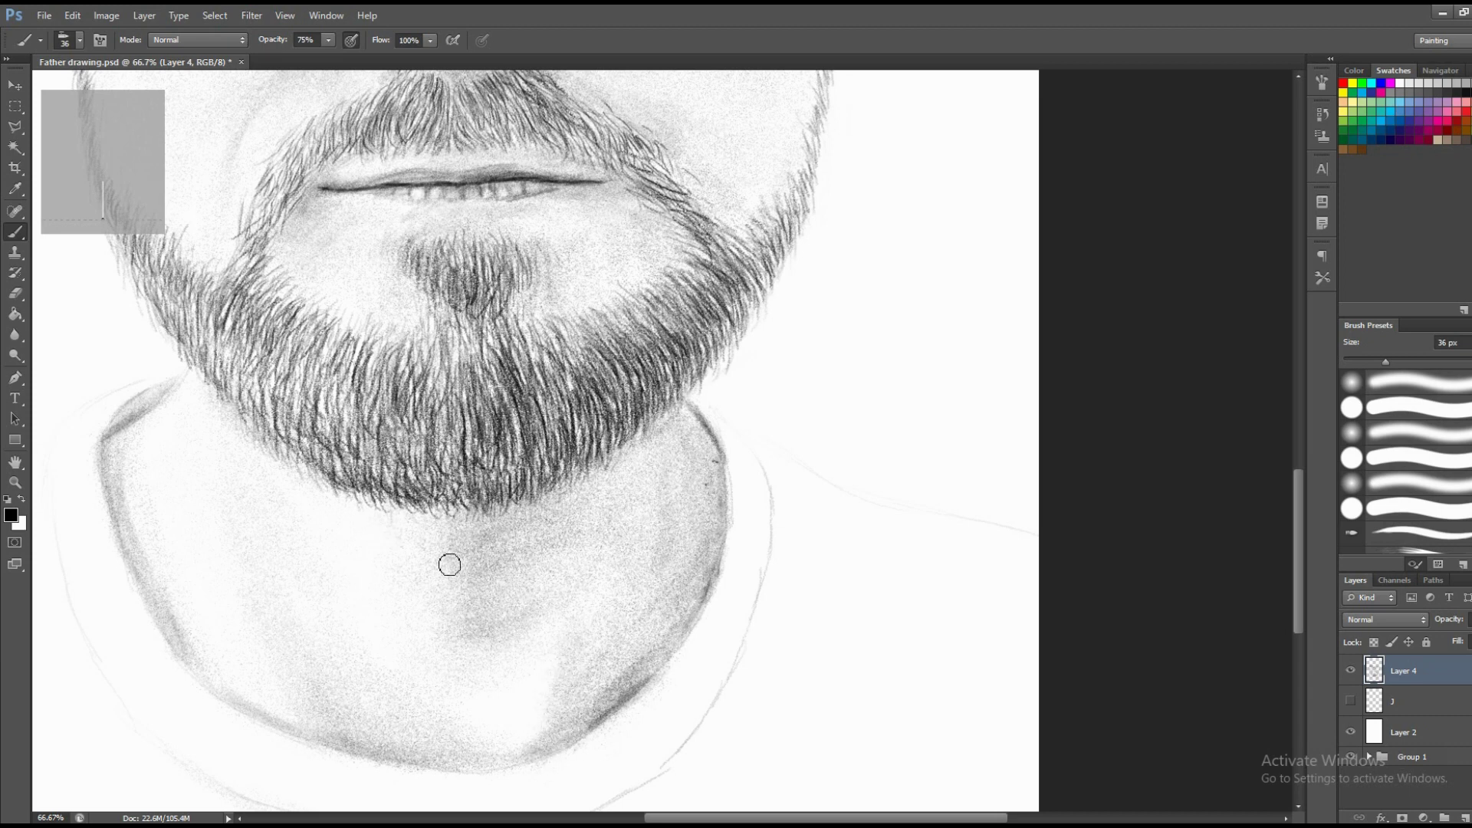
Set a 6 px brush at 100% opacity and add short hairs along the beard's lower and right edges.
{"action": "right_click", "coordinate": [514, 550]}
{"action": "type", "text": "9"}
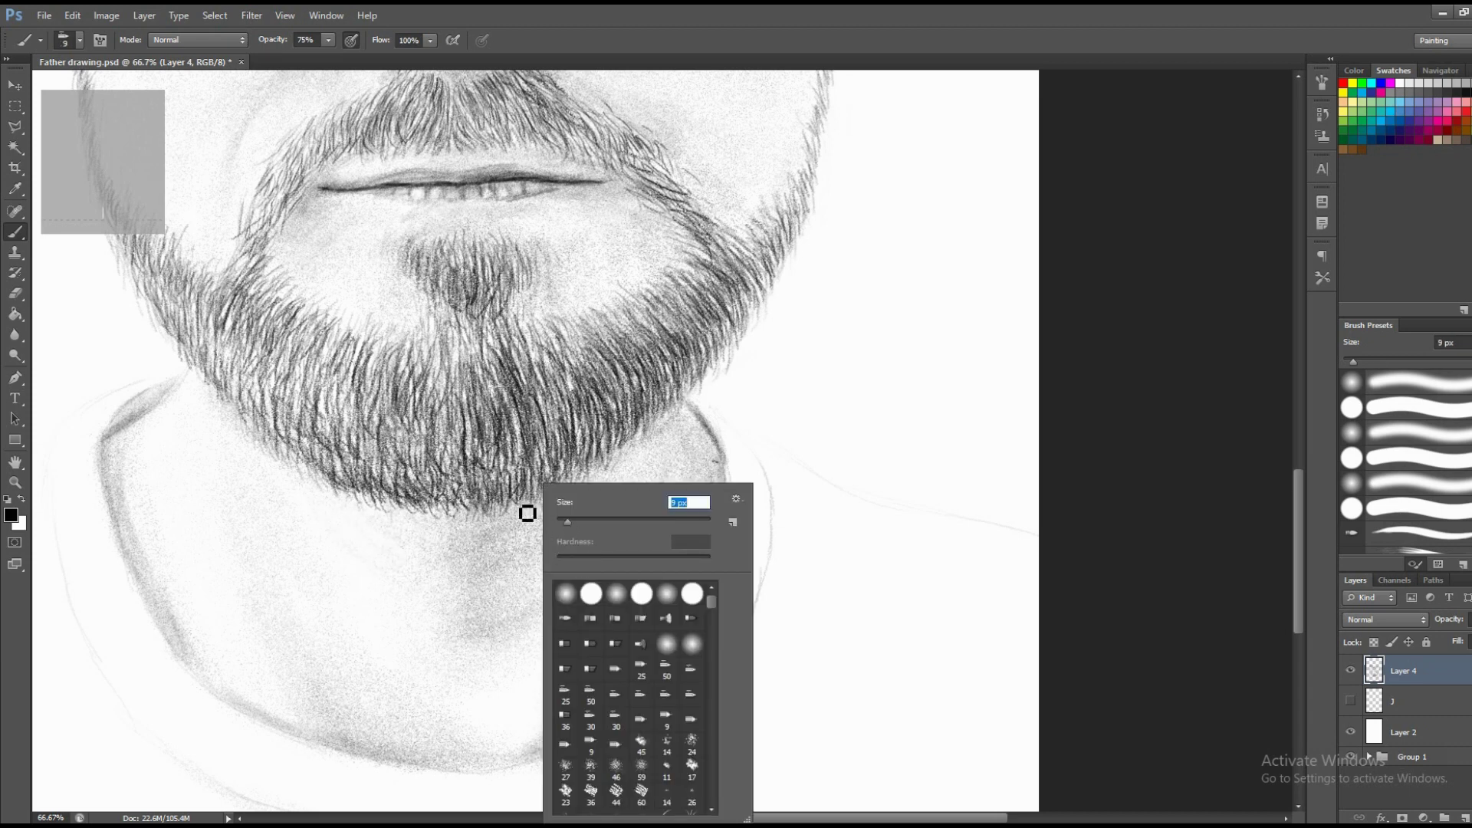
{"action": "type", "text": "6"}
{"action": "left_click_drag", "start_coordinate": [328, 40], "coordinate": [351, 58]}
{"action": "left_click", "coordinate": [483, 542]}
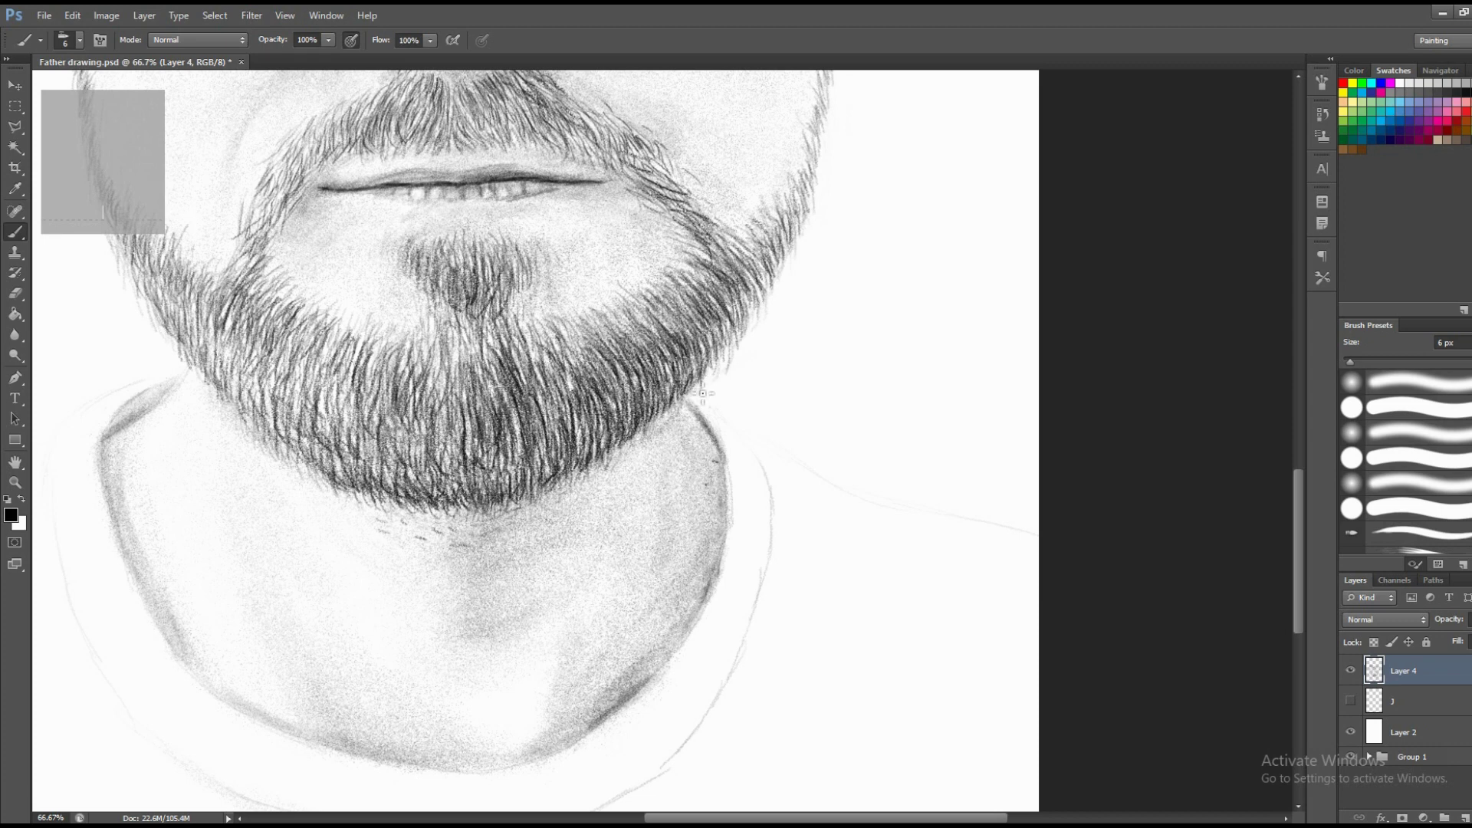
{"action": "mouse_move", "coordinate": [702, 393]}
{"action": "left_mouse_down"}
{"action": "mouse_move", "coordinate": [733, 365]}
{"action": "mouse_move", "coordinate": [710, 362]}
{"action": "left_mouse_up"}
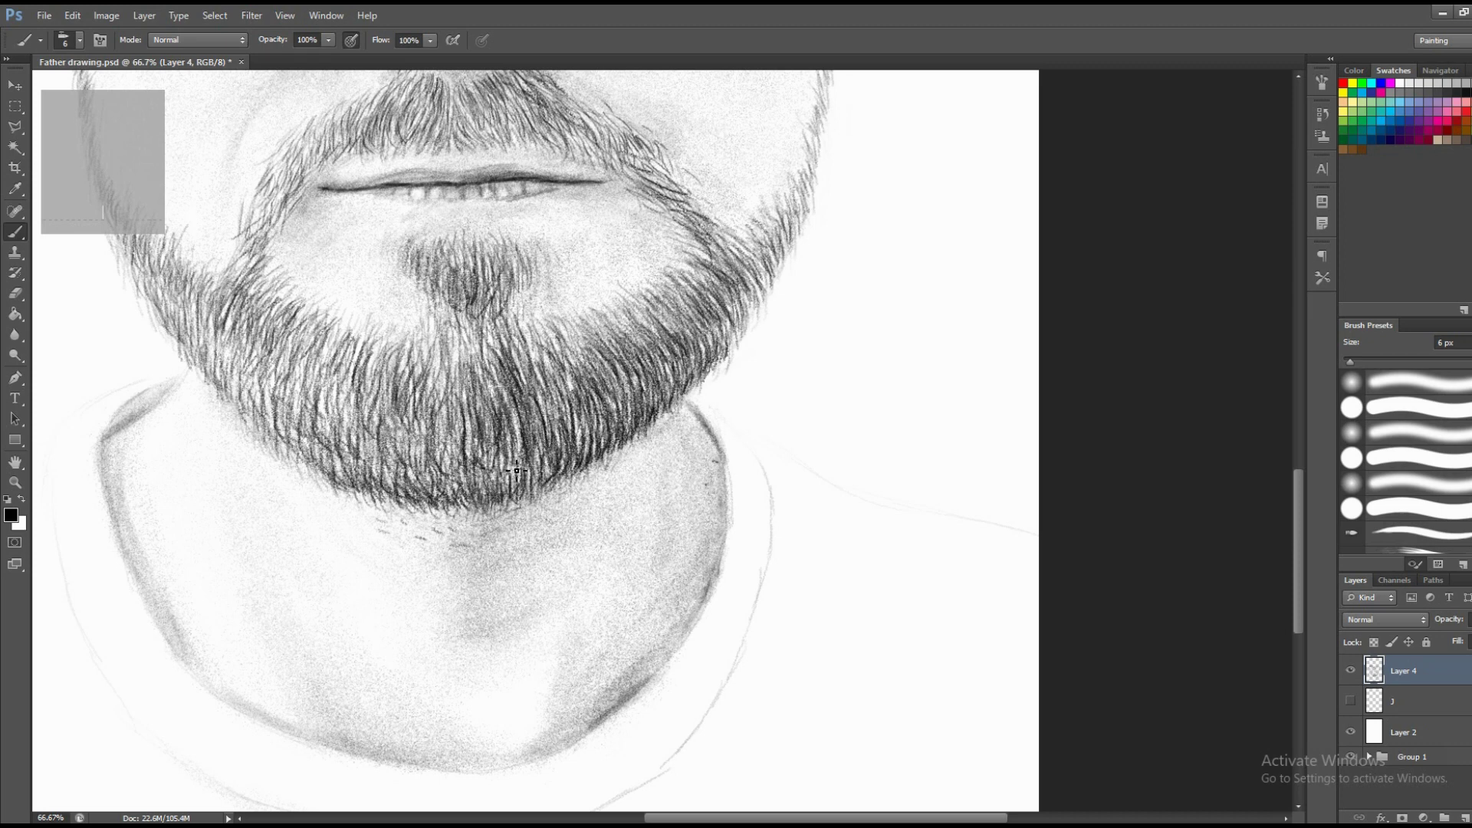
{"action": "left_click_drag", "start_coordinate": [516, 470], "coordinate": [499, 483]}
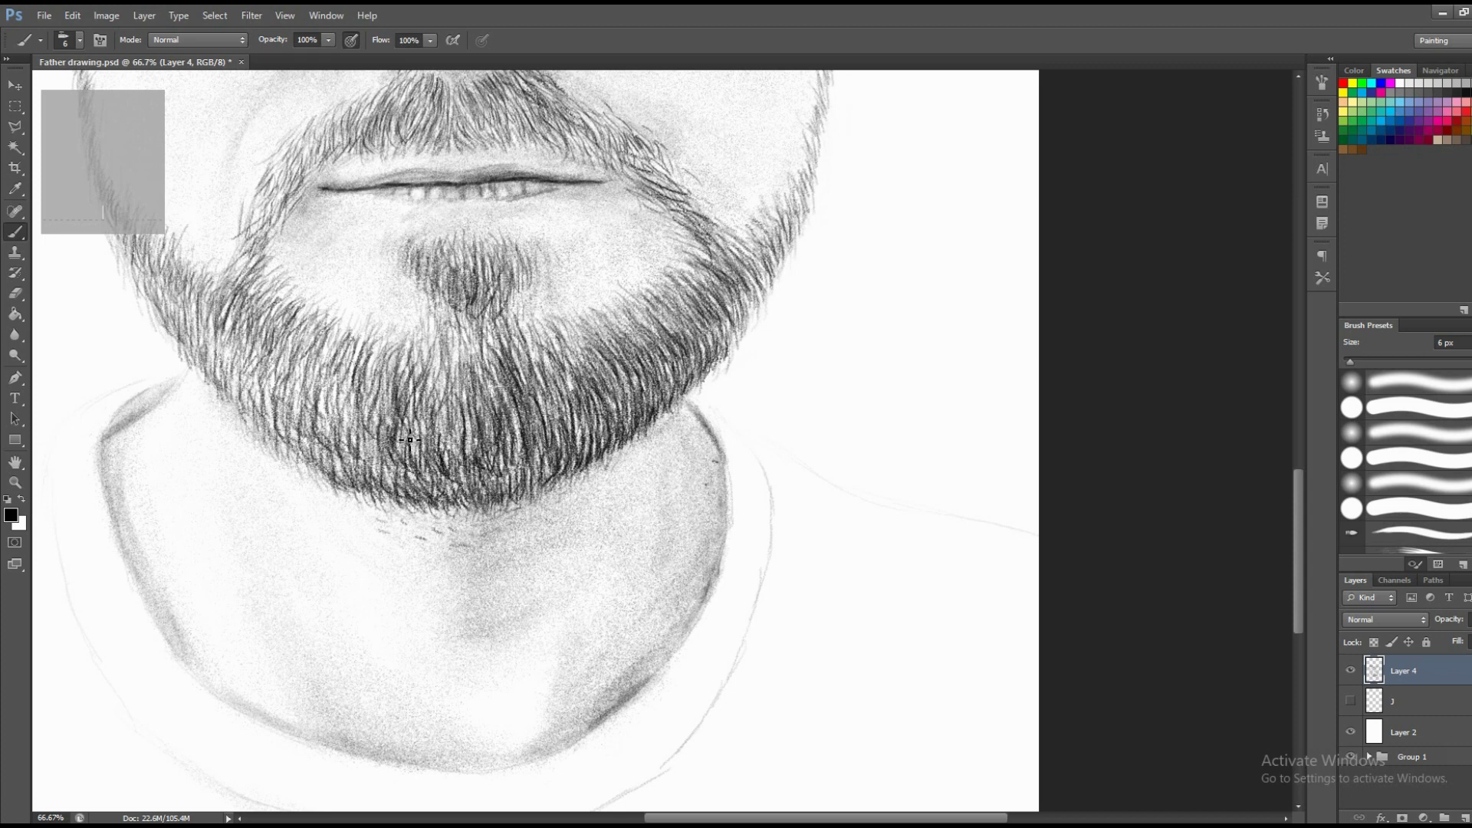
{"action": "left_click_drag", "start_coordinate": [410, 439], "coordinate": [376, 456]}
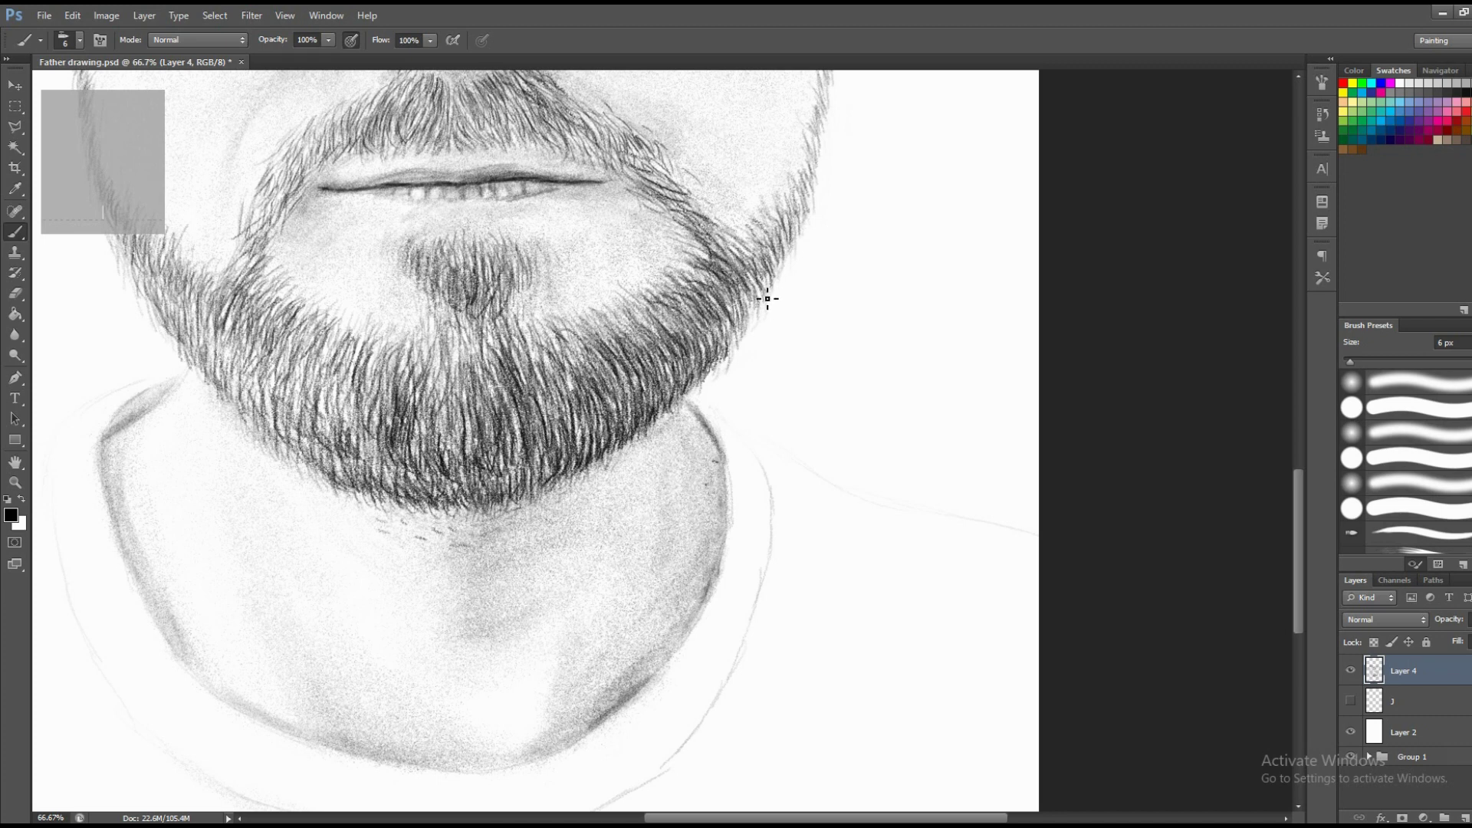
{"action": "left_click_drag", "start_coordinate": [767, 299], "coordinate": [743, 341]}
{"action": "scroll", "coordinate": [720, 322], "scroll_direction": "down", "scroll_amount": 5}
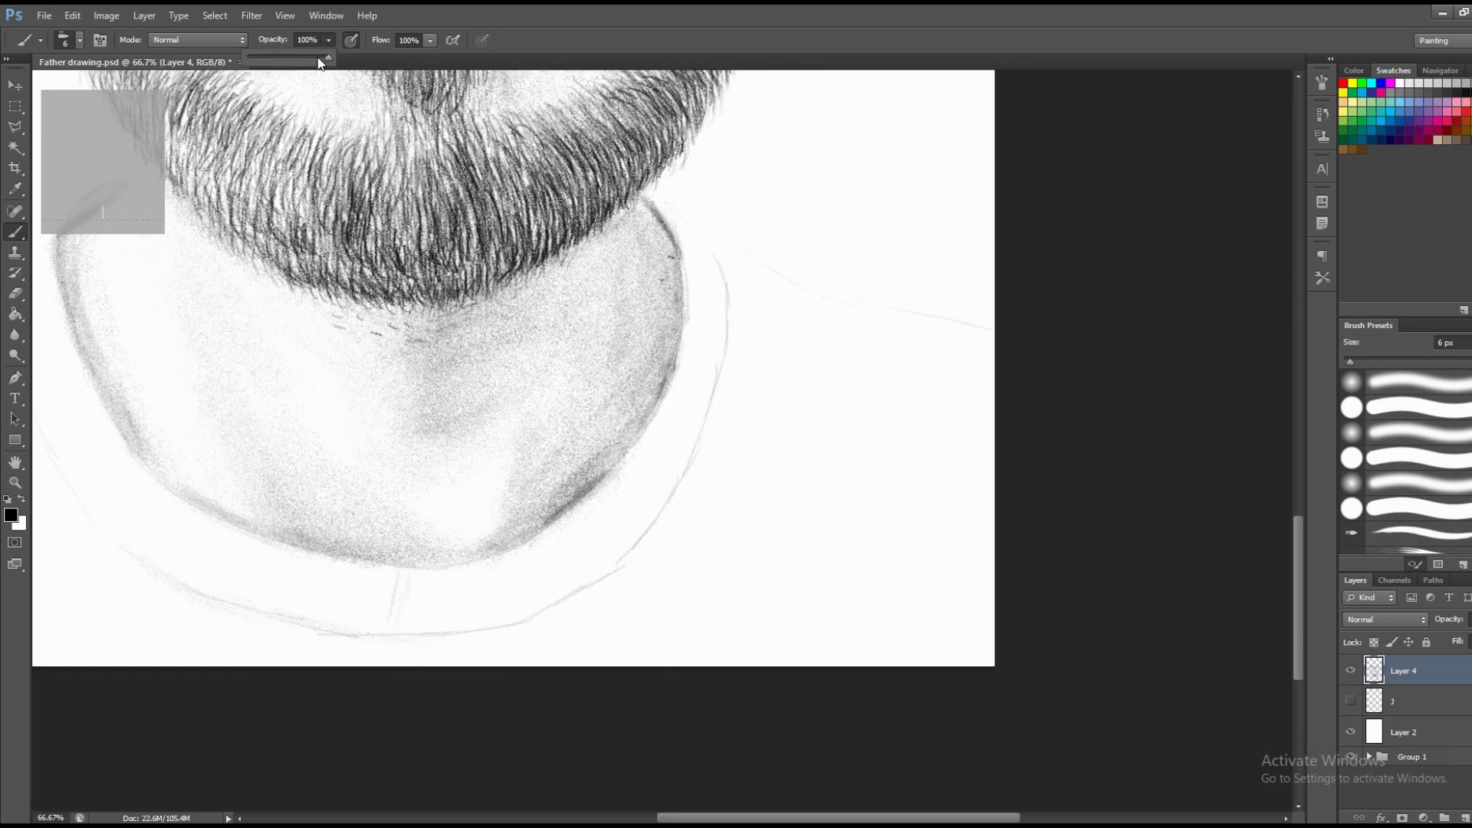
{"action": "left_click", "coordinate": [308, 64]}
Draw faint vertical creases on the collar with a 5 px brush.
{"action": "scroll", "coordinate": [382, 600], "scroll_direction": "up", "scroll_amount": 1}
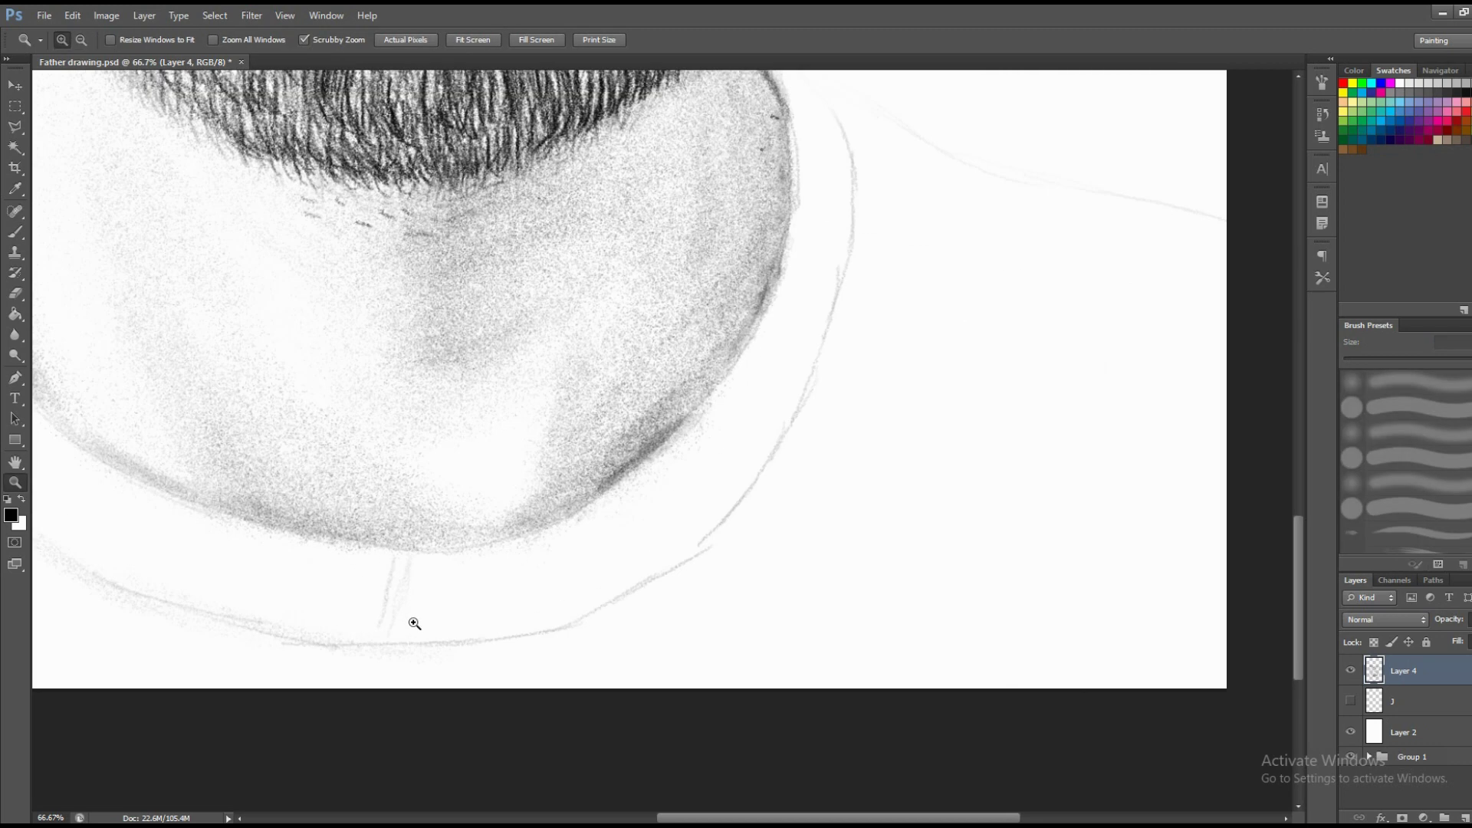
{"action": "scroll", "coordinate": [411, 617], "scroll_direction": "up", "scroll_amount": 1}
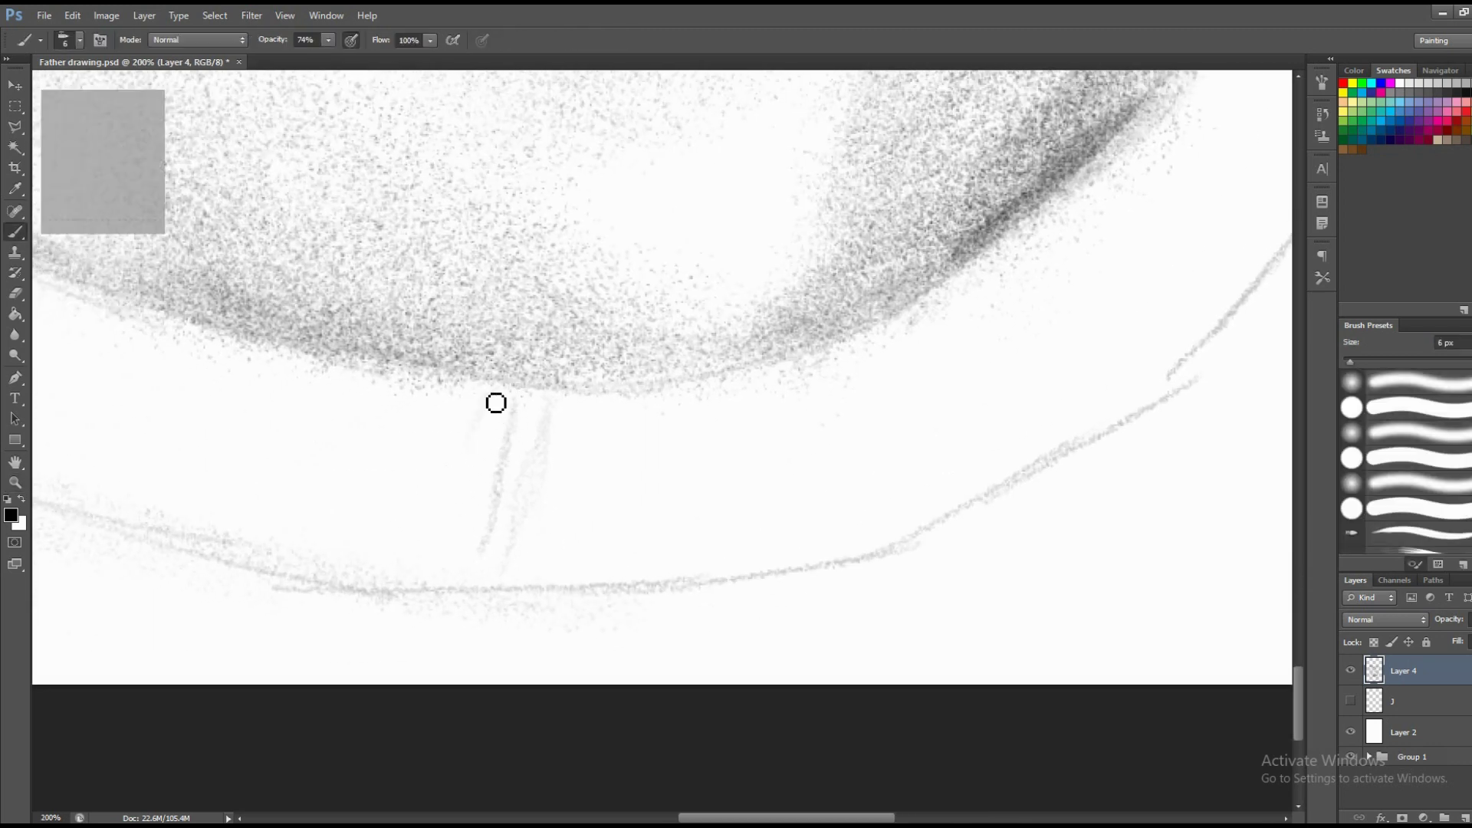
{"action": "left_click_drag", "start_coordinate": [479, 420], "coordinate": [444, 571]}
{"action": "right_click", "coordinate": [526, 458]}
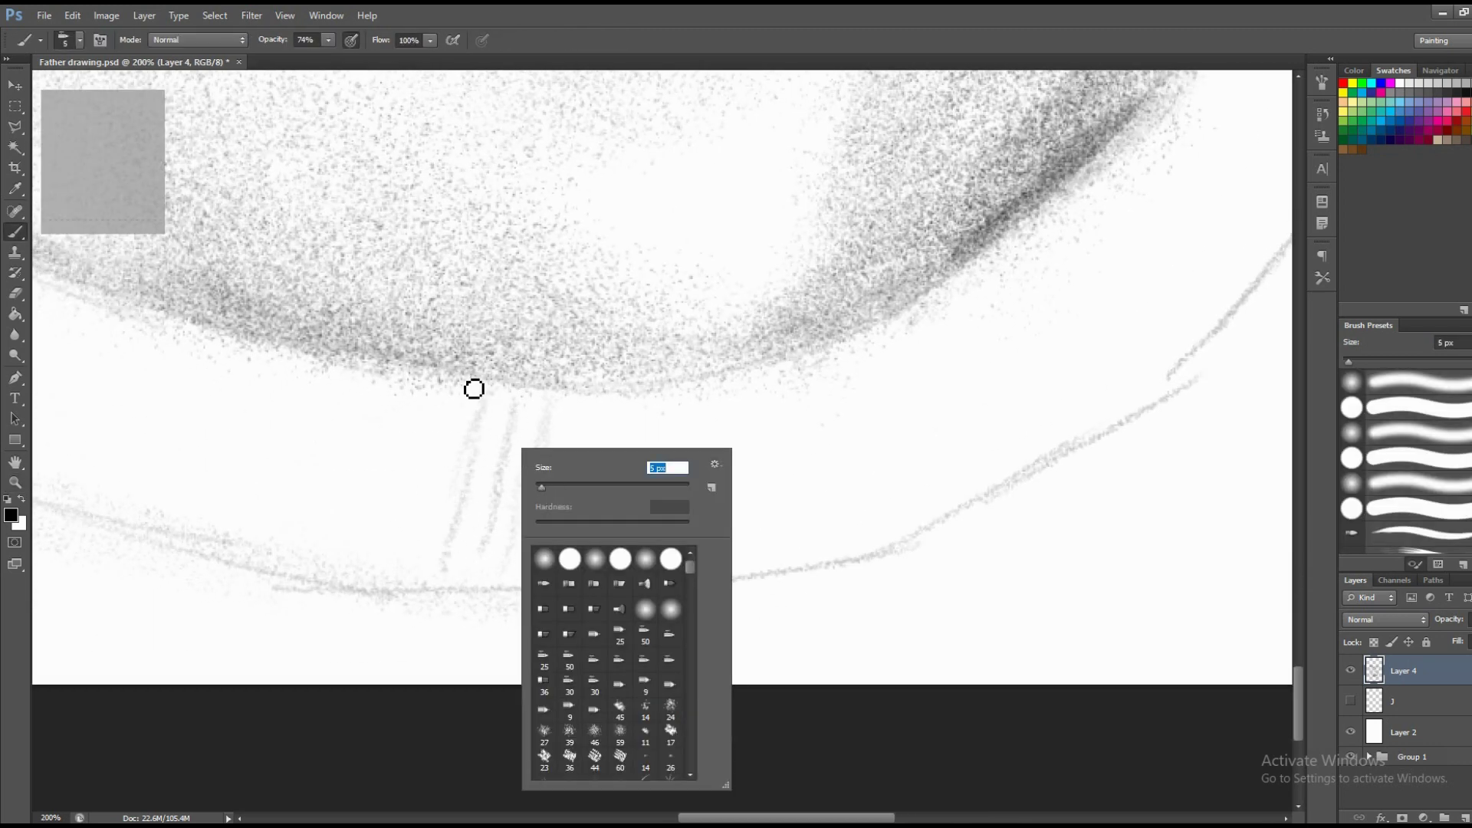
{"action": "key", "text": "Return"}
{"action": "left_click_drag", "start_coordinate": [454, 397], "coordinate": [427, 469]}
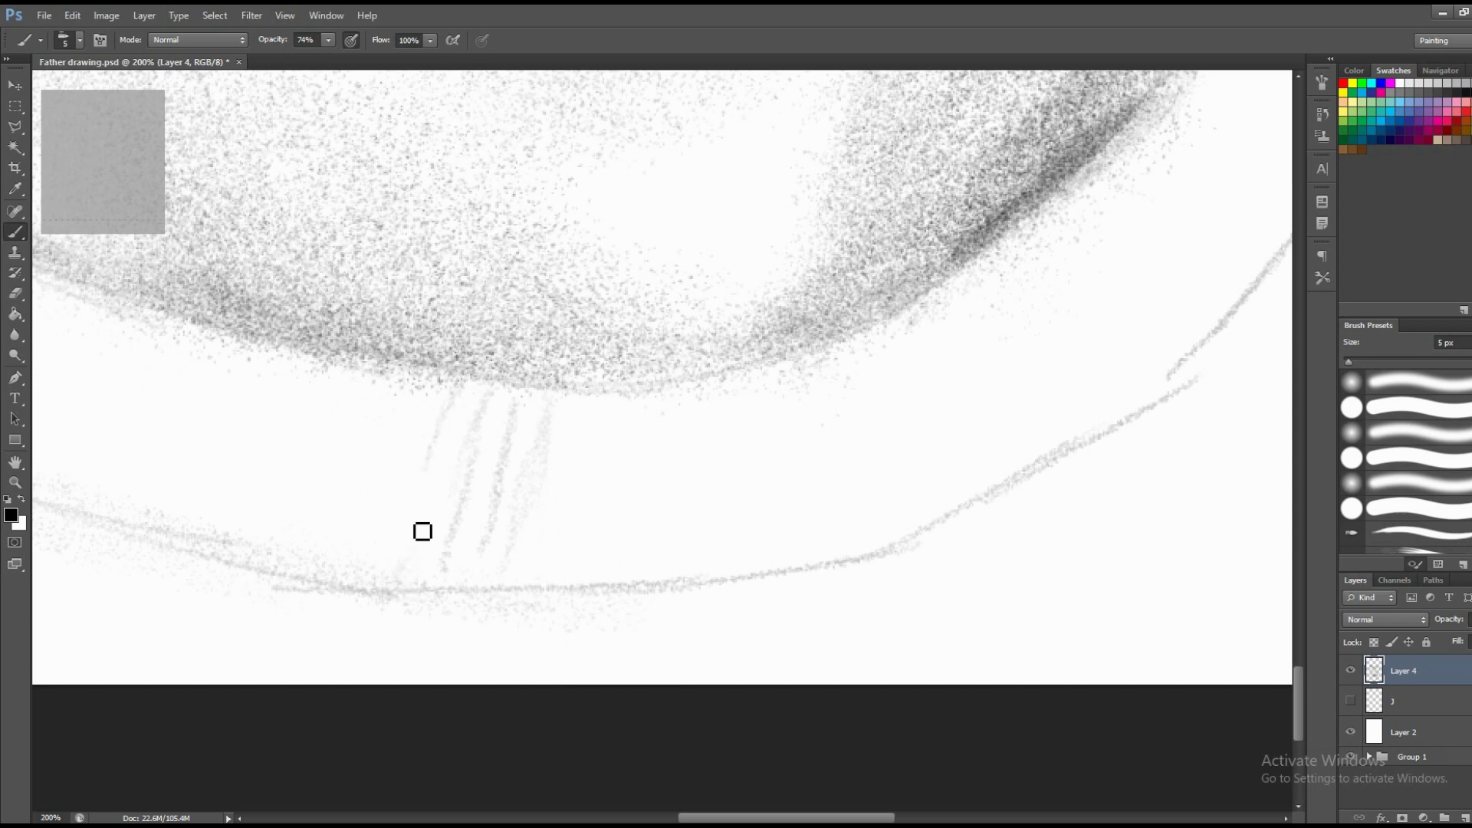
Zoom out to view the whole portrait.
{"action": "key", "text": "z"}
{"action": "scroll", "coordinate": [537, 468], "scroll_direction": "down", "scroll_amount": 3}
{"action": "scroll", "coordinate": [582, 491], "scroll_direction": "down", "scroll_amount": 1}
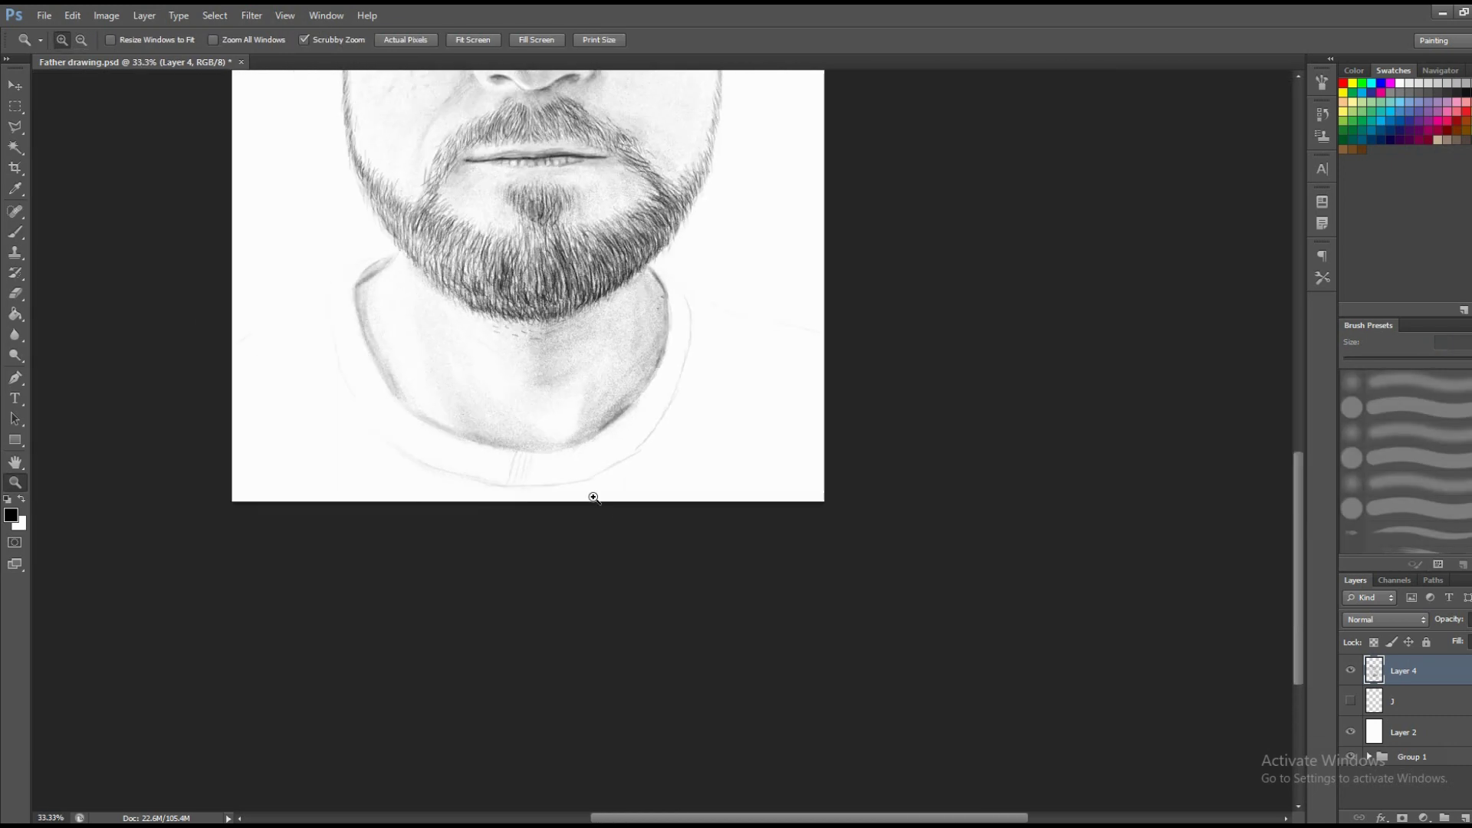
{"action": "key", "text": "alt"}
{"action": "left_click", "coordinate": [572, 455], "text": "alt"}
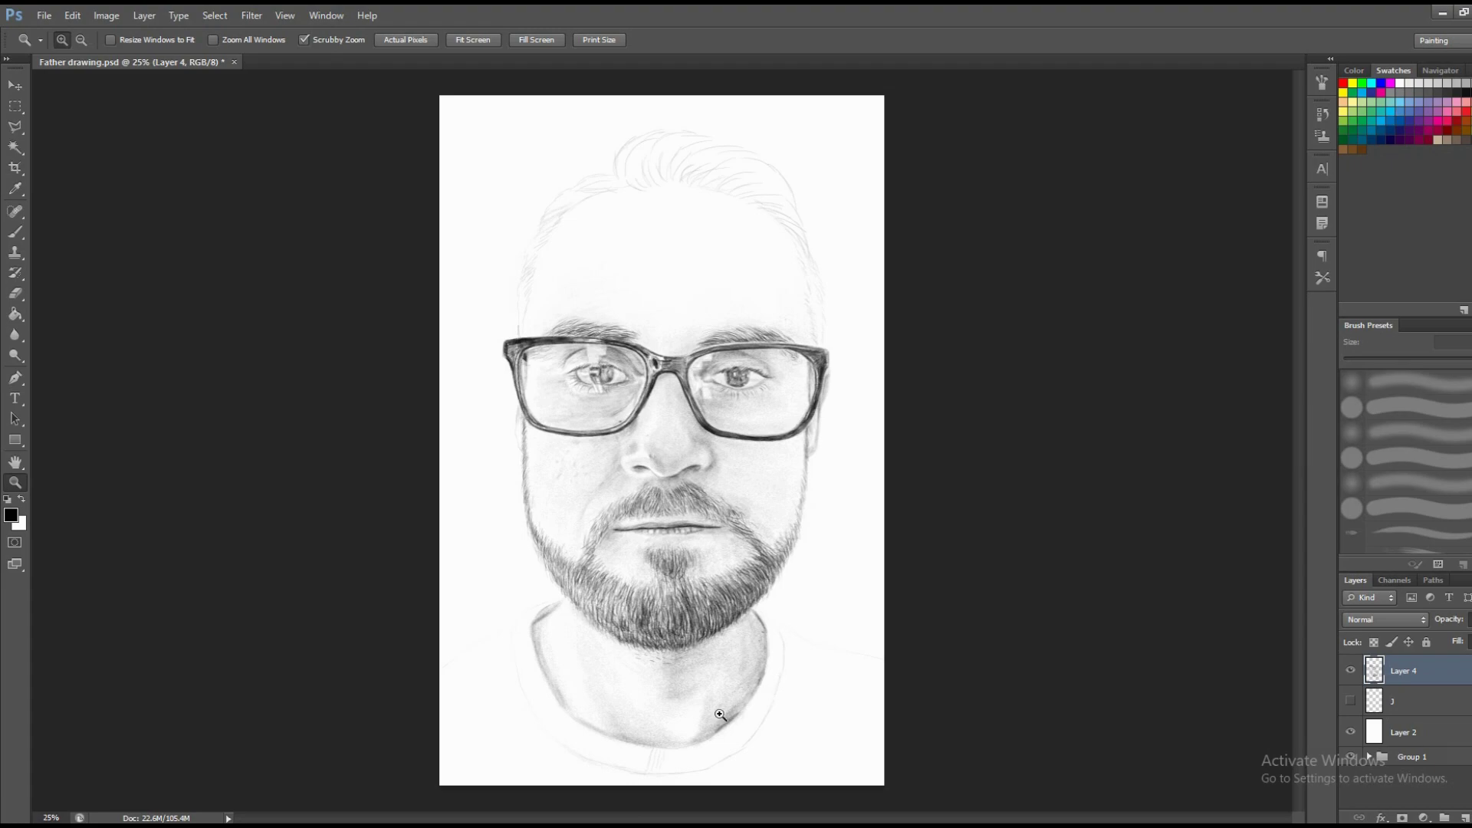
{"action": "scroll", "coordinate": [720, 715], "scroll_direction": "up", "scroll_amount": 3}
{"action": "scroll", "coordinate": [720, 714], "scroll_direction": "up", "scroll_amount": 2}
{"action": "scroll", "coordinate": [651, 418], "scroll_direction": "down", "scroll_amount": 2}
Hatch vertical ribbing strokes below the chin and darken the collar's lower edge line.
{"action": "key", "text": "b"}
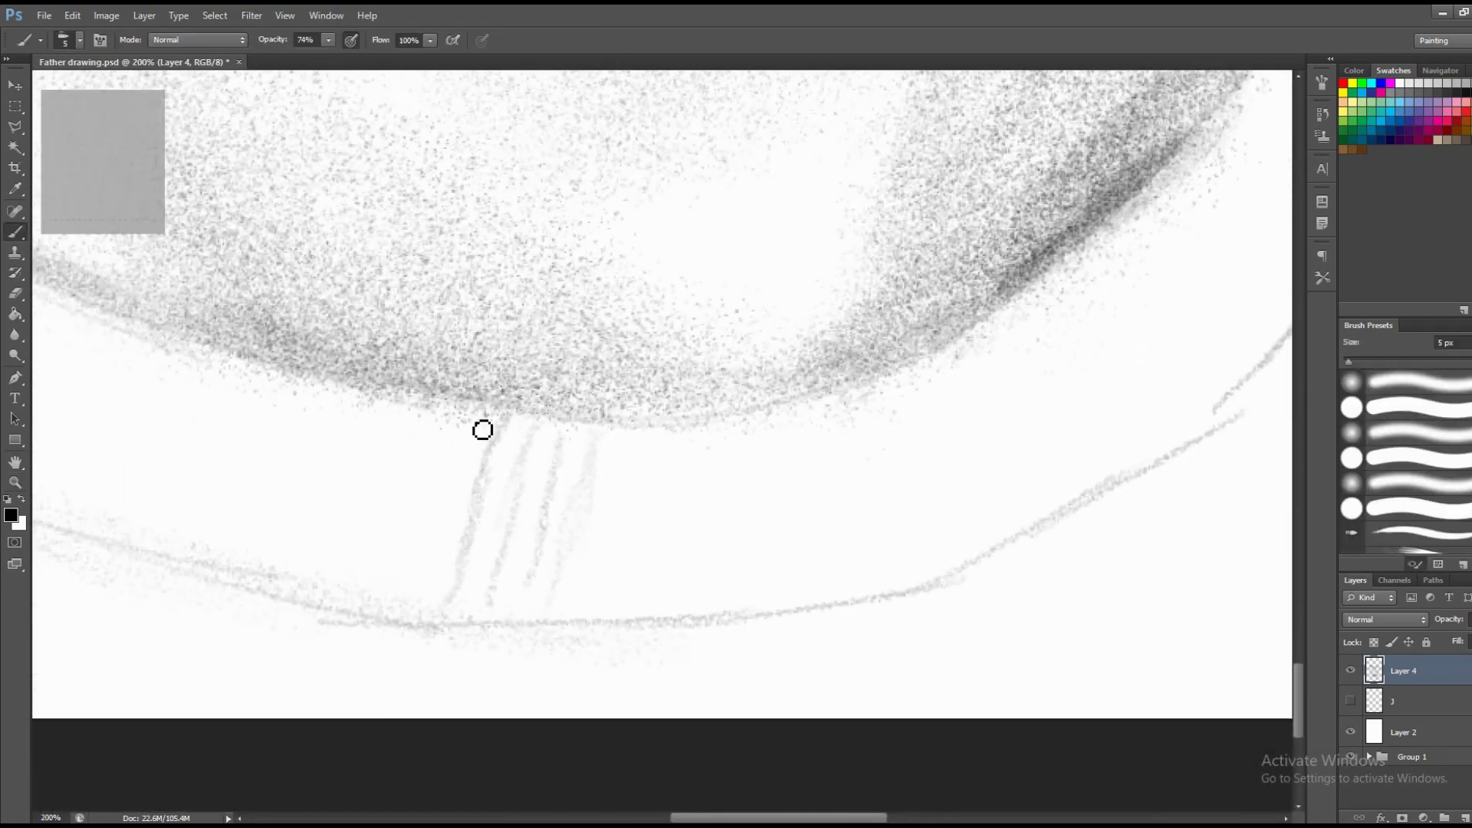
{"action": "left_click_drag", "start_coordinate": [451, 424], "coordinate": [442, 540]}
{"action": "left_click_drag", "start_coordinate": [428, 417], "coordinate": [395, 601]}
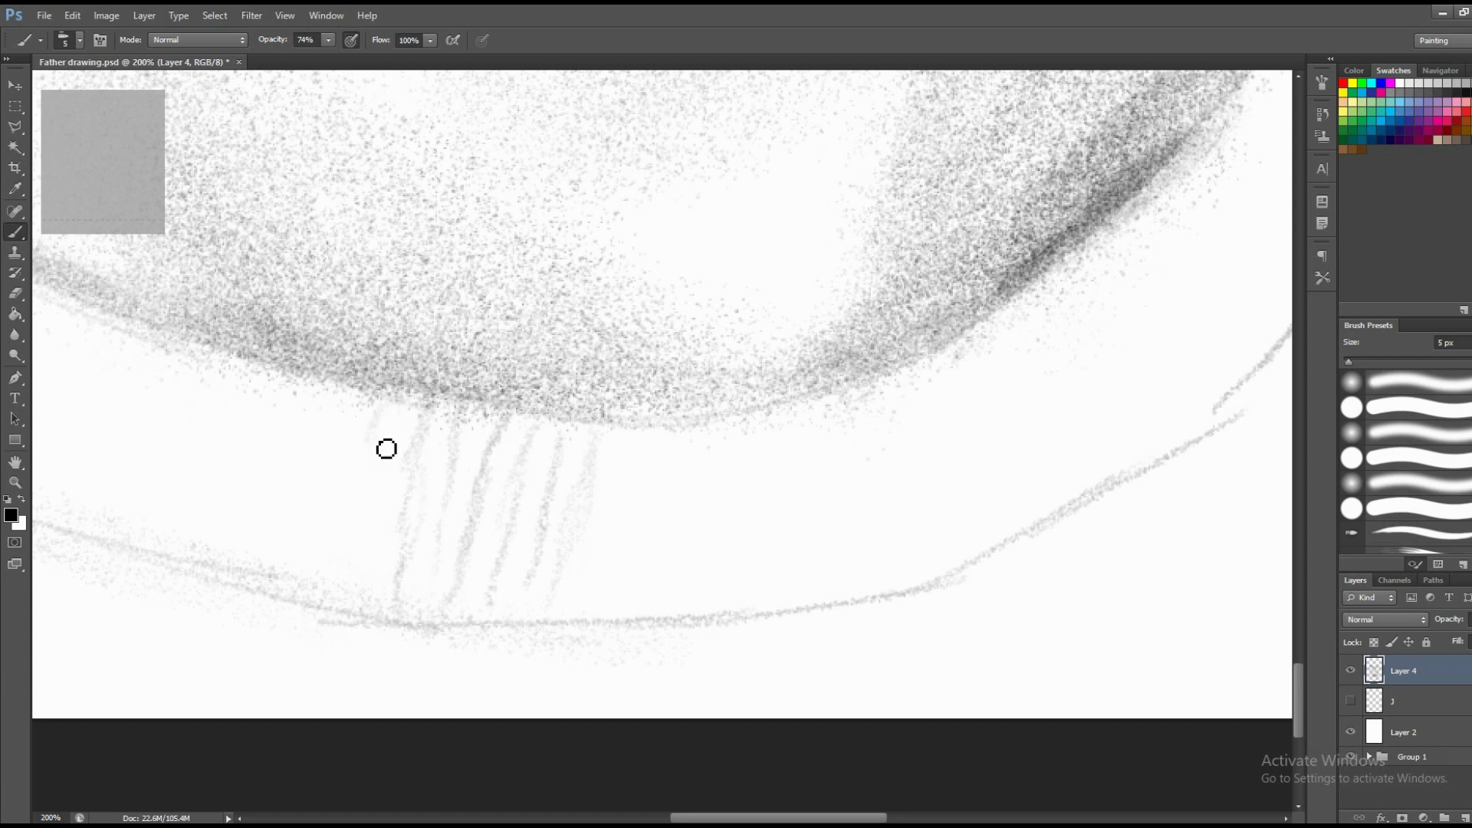
{"action": "left_click_drag", "start_coordinate": [387, 448], "coordinate": [365, 568]}
{"action": "left_click_drag", "start_coordinate": [638, 440], "coordinate": [596, 608]}
{"action": "left_click_drag", "start_coordinate": [660, 444], "coordinate": [630, 617]}
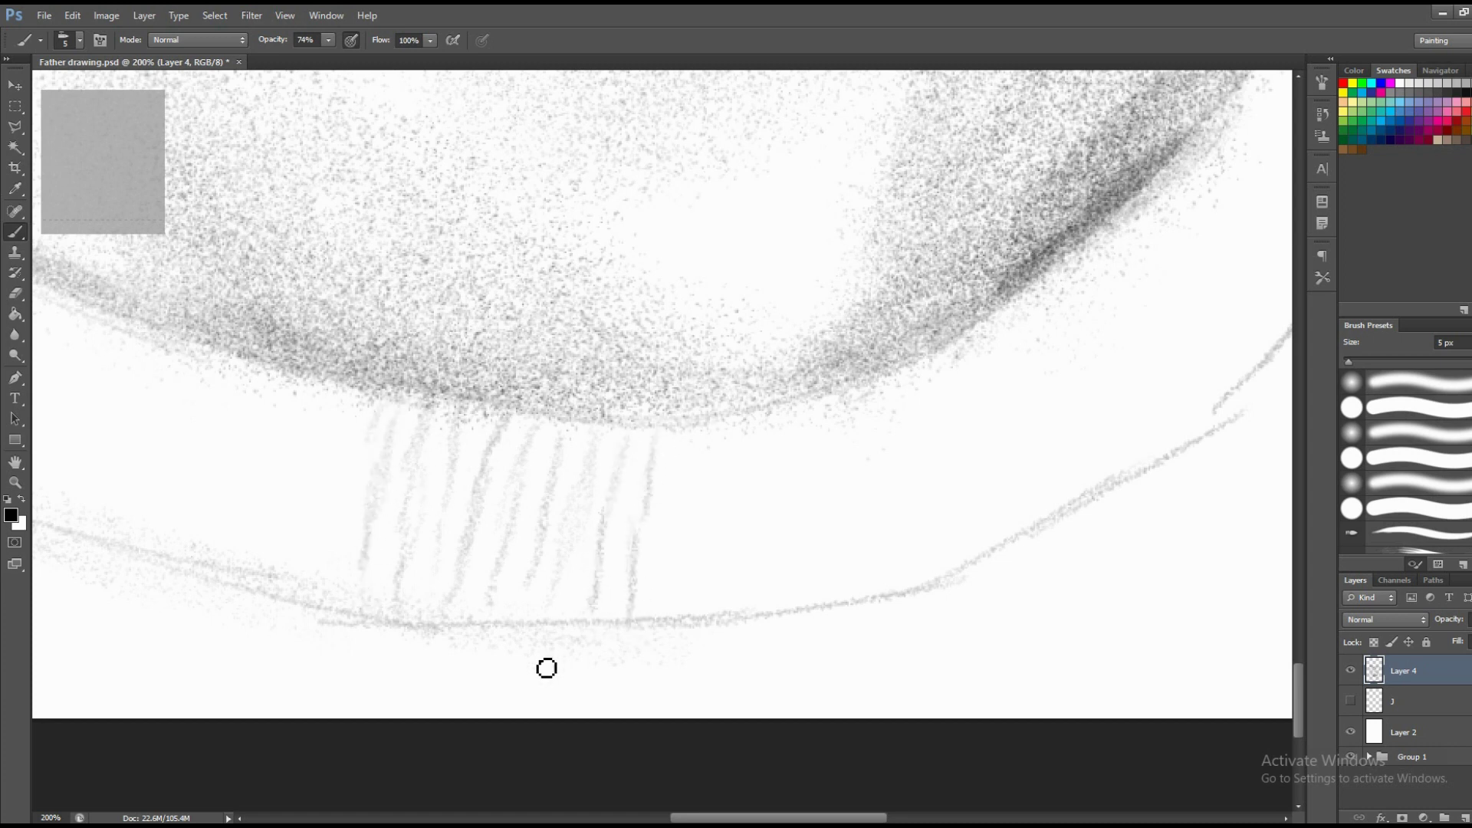
{"action": "mouse_move", "coordinate": [414, 625]}
{"action": "left_mouse_down"}
{"action": "mouse_move", "coordinate": [480, 638]}
{"action": "mouse_move", "coordinate": [630, 627]}
{"action": "left_mouse_up"}
At 41% opacity, add lighter and slanted ribbing strokes across the collar to the right.
{"action": "left_click", "coordinate": [328, 40]}
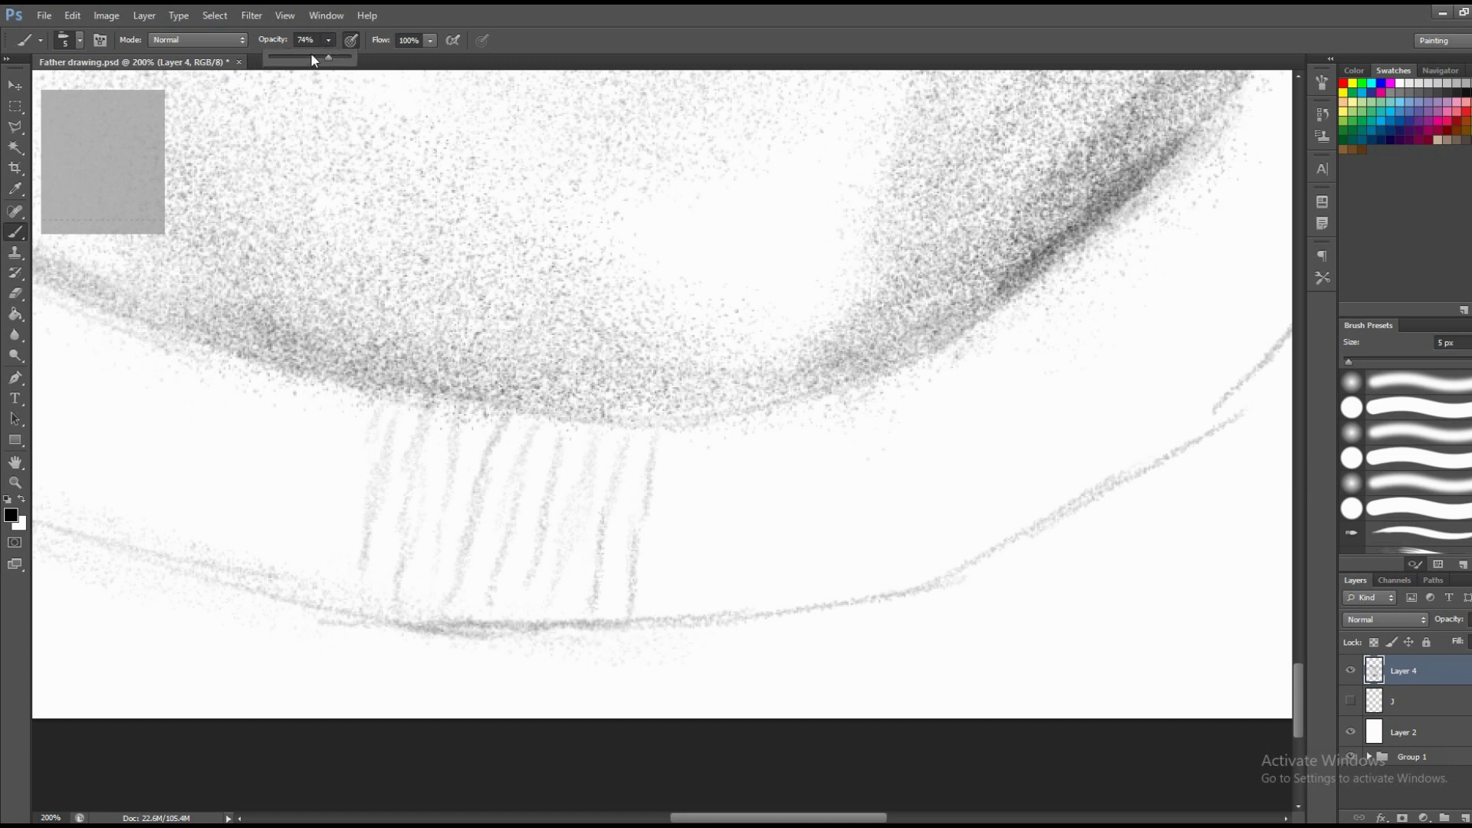
{"action": "left_click", "coordinate": [386, 656]}
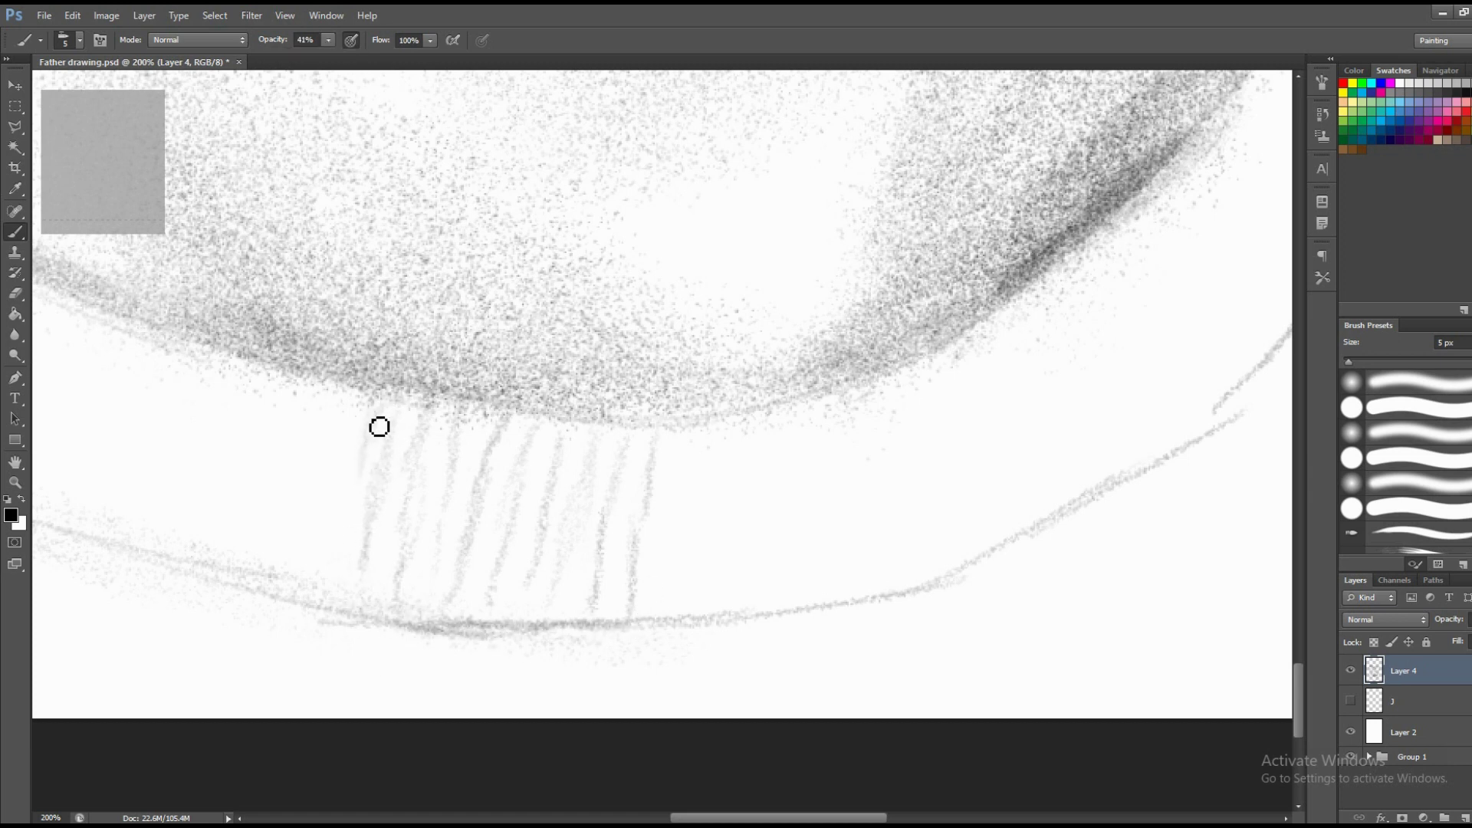
{"action": "left_click_drag", "start_coordinate": [378, 401], "coordinate": [335, 563]}
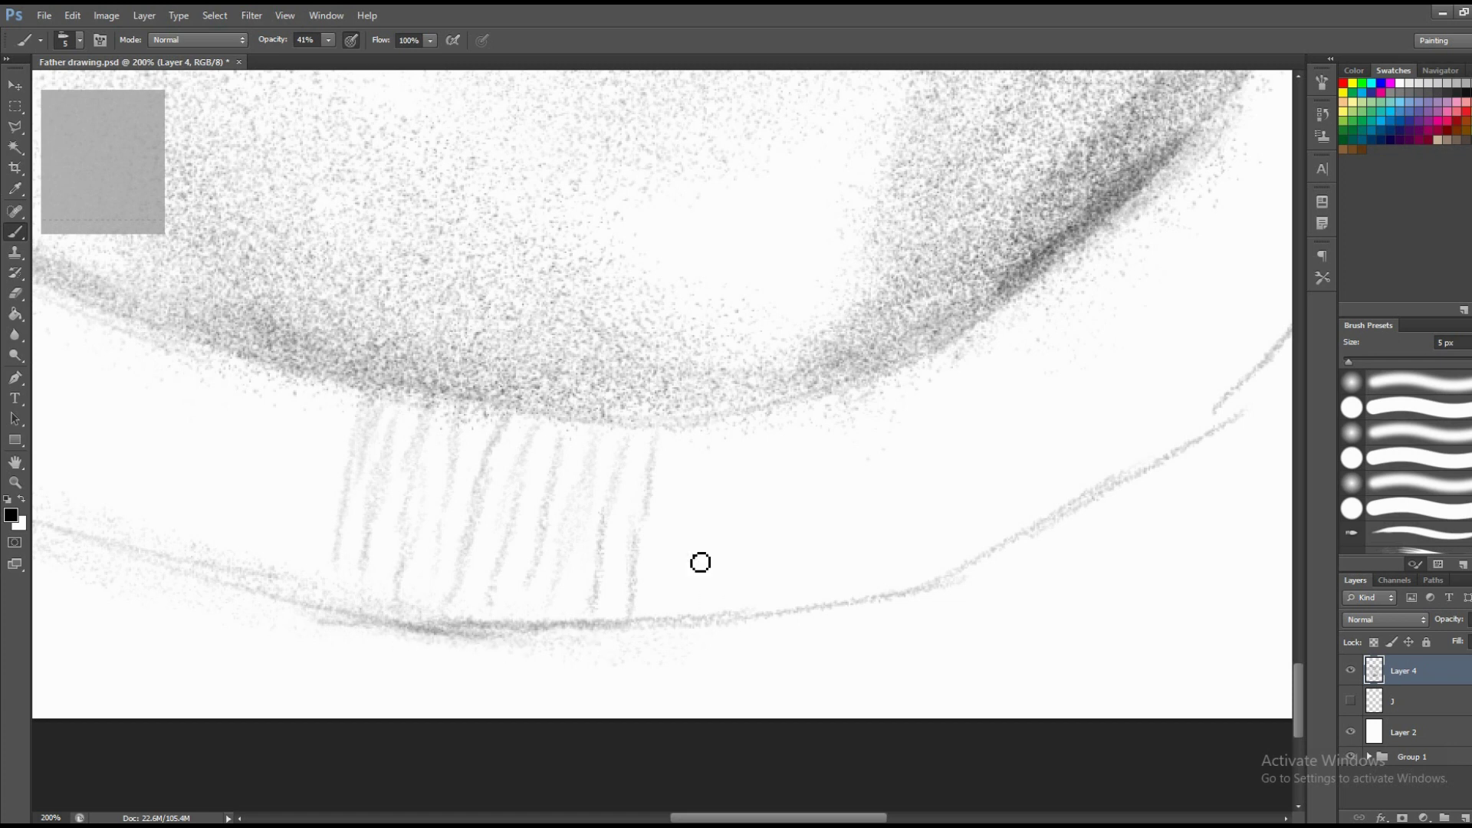
{"action": "mouse_move", "coordinate": [686, 436]}
{"action": "left_mouse_down"}
{"action": "mouse_move", "coordinate": [671, 606]}
{"action": "mouse_move", "coordinate": [704, 605]}
{"action": "left_mouse_up"}
{"action": "left_click_drag", "start_coordinate": [743, 427], "coordinate": [754, 575]}
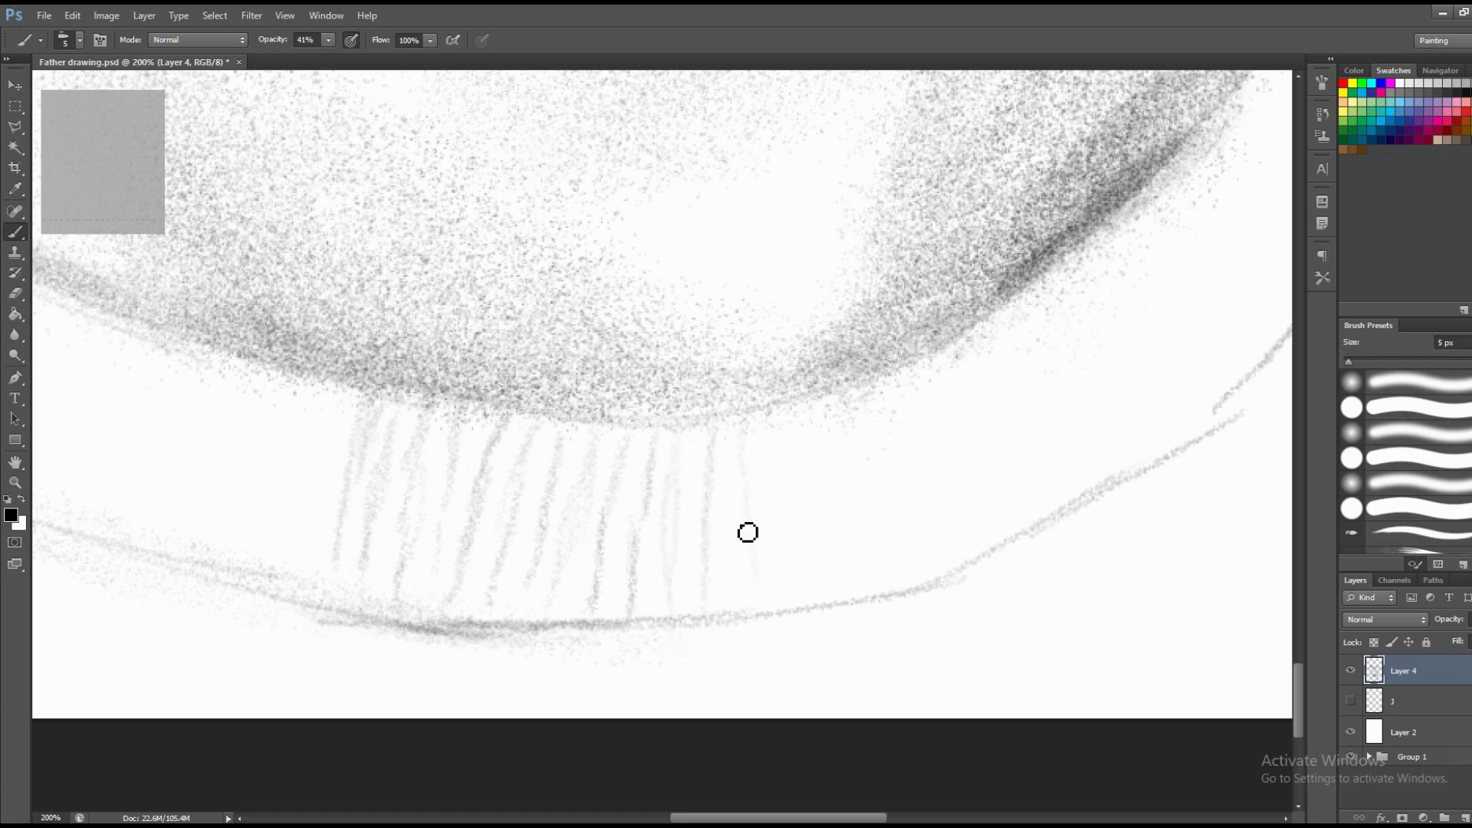
{"action": "mouse_move", "coordinate": [775, 419]}
{"action": "left_mouse_down"}
{"action": "mouse_move", "coordinate": [781, 595]}
{"action": "mouse_move", "coordinate": [808, 587]}
{"action": "mouse_move", "coordinate": [835, 538]}
{"action": "left_mouse_up"}
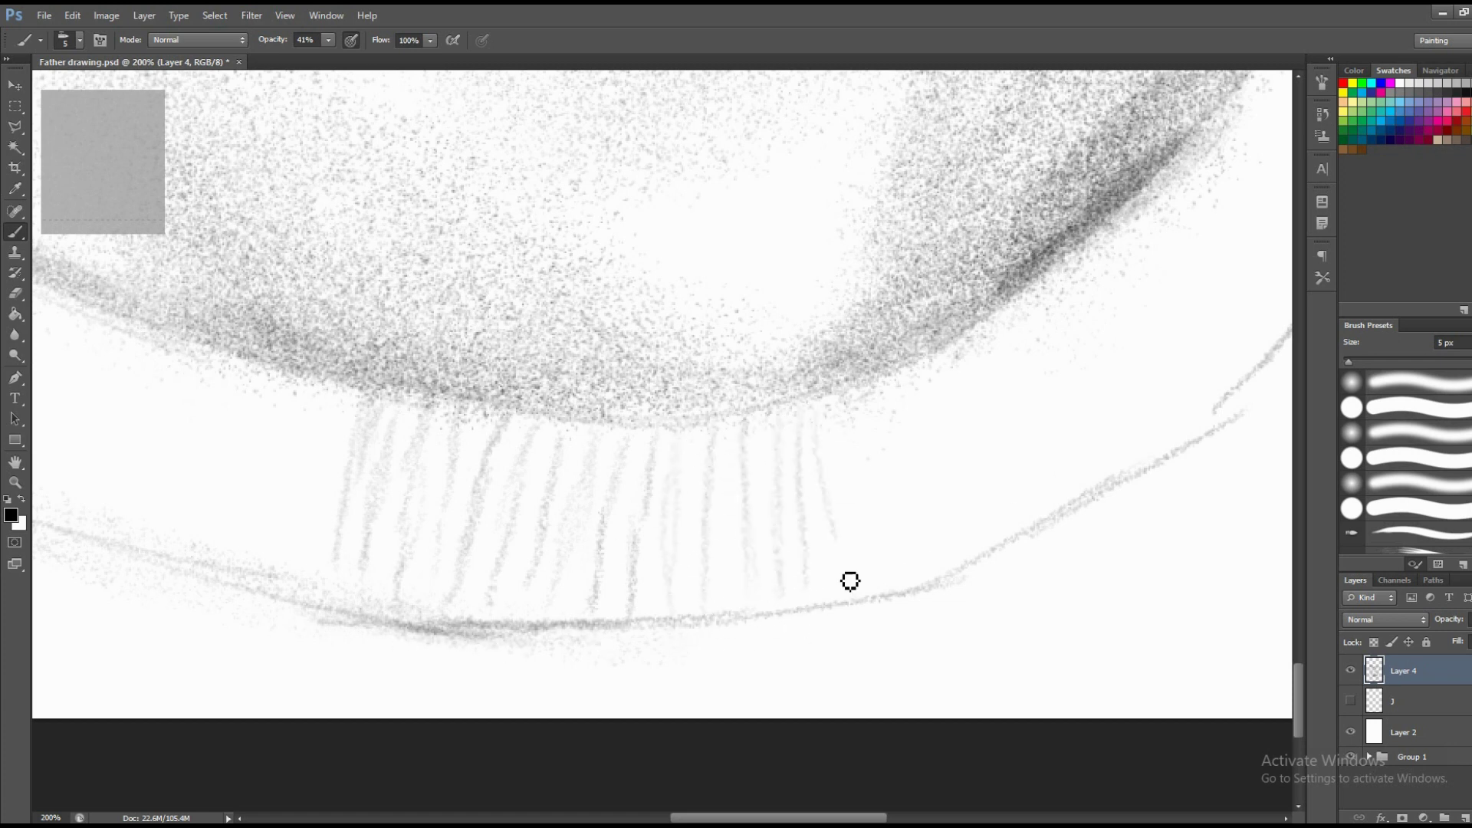
{"action": "mouse_move", "coordinate": [861, 421]}
{"action": "left_mouse_down"}
{"action": "mouse_move", "coordinate": [874, 598]}
{"action": "mouse_move", "coordinate": [916, 601]}
{"action": "mouse_move", "coordinate": [944, 557]}
{"action": "mouse_move", "coordinate": [901, 380]}
{"action": "mouse_move", "coordinate": [993, 529]}
{"action": "left_mouse_up"}
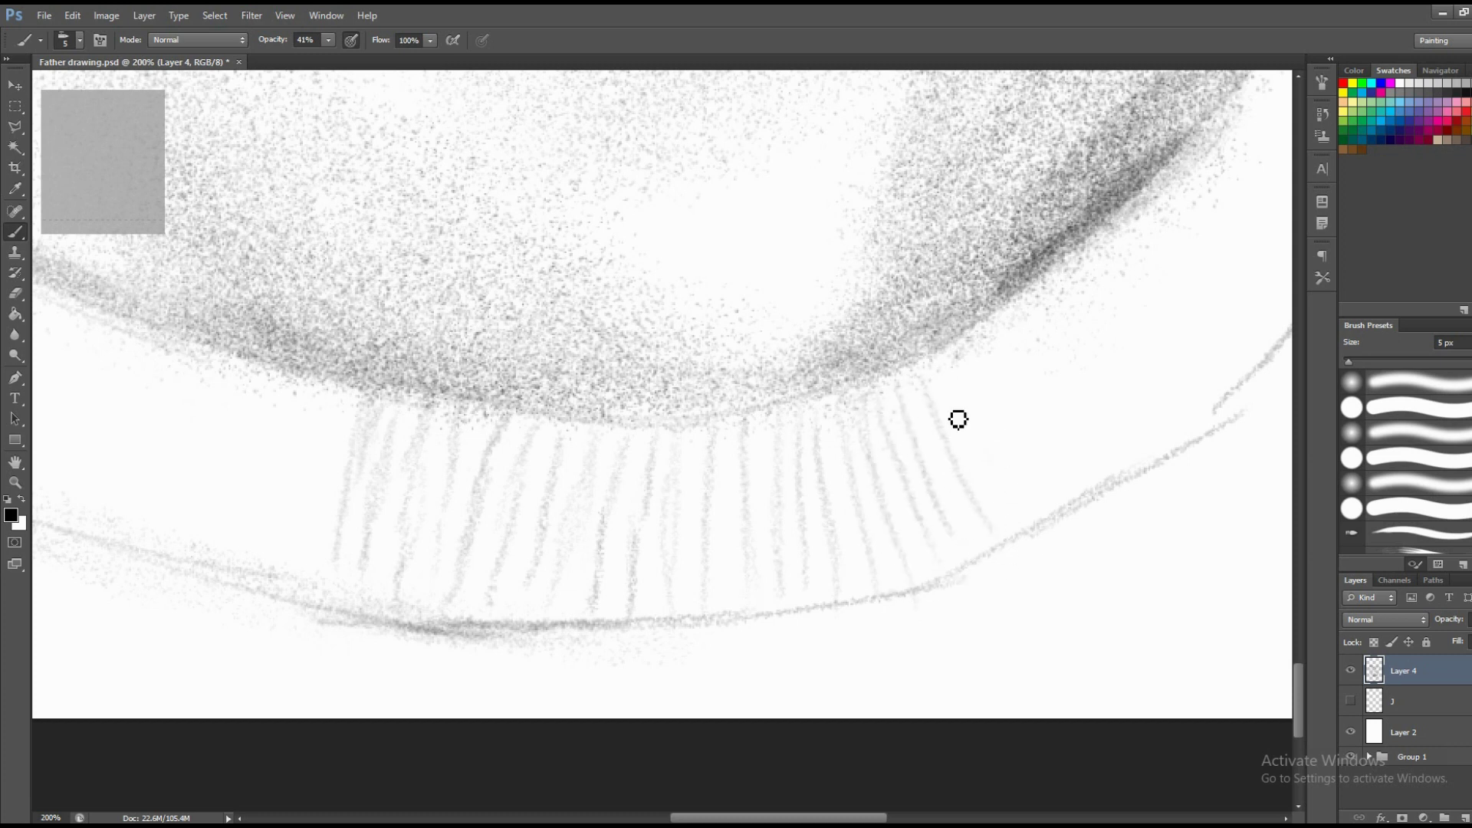
{"action": "mouse_move", "coordinate": [958, 360]}
{"action": "left_mouse_down"}
{"action": "mouse_move", "coordinate": [989, 529]}
{"action": "mouse_move", "coordinate": [1062, 506]}
{"action": "left_mouse_up"}
{"action": "left_click_drag", "start_coordinate": [1012, 341], "coordinate": [1089, 491]}
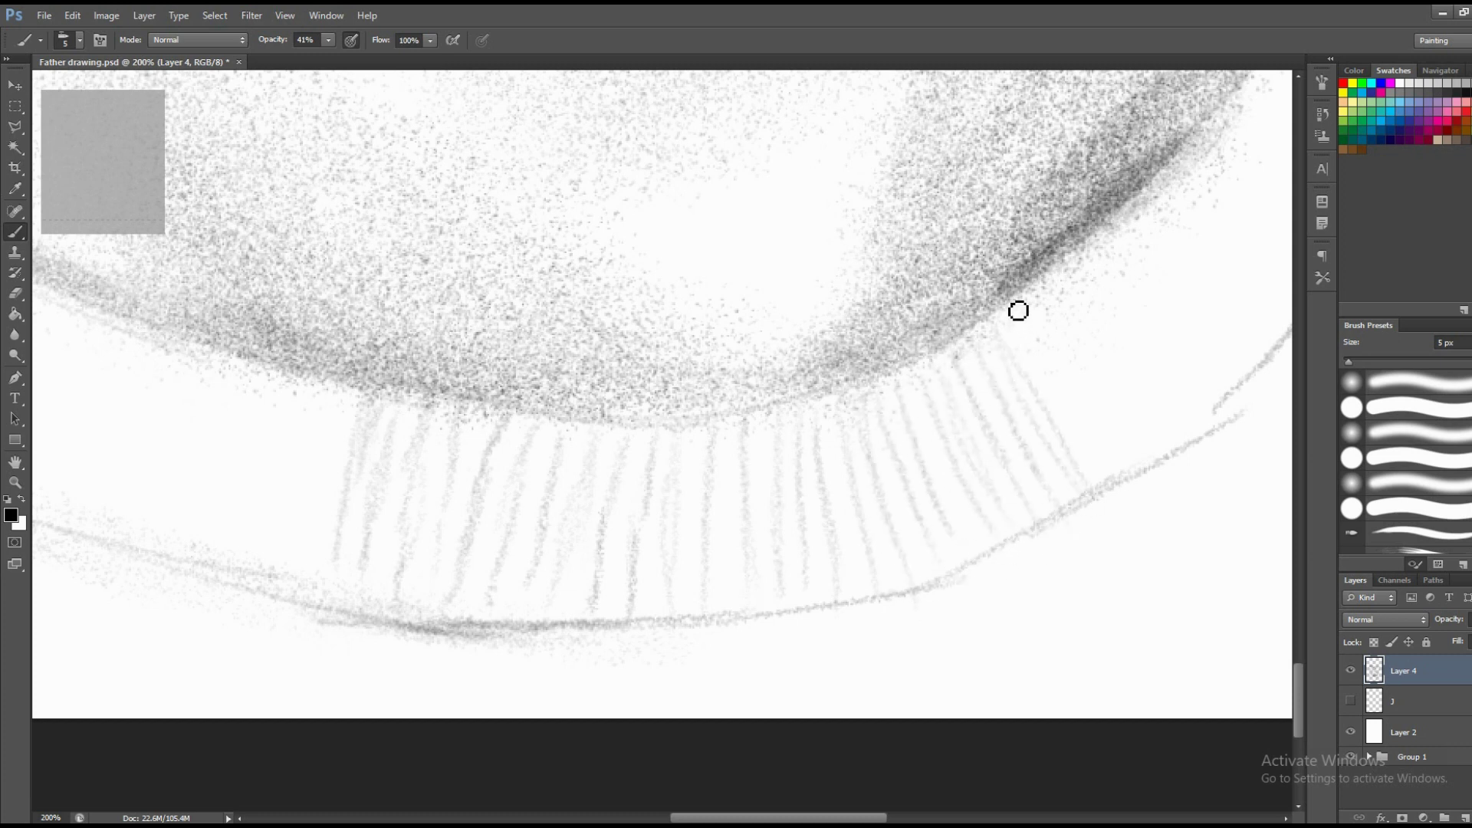
Zoom in on the neck and paint vertical ribbing strokes along the collar's left side.
{"action": "key", "text": "z"}
{"action": "left_click", "coordinate": [1054, 485], "text": "alt"}
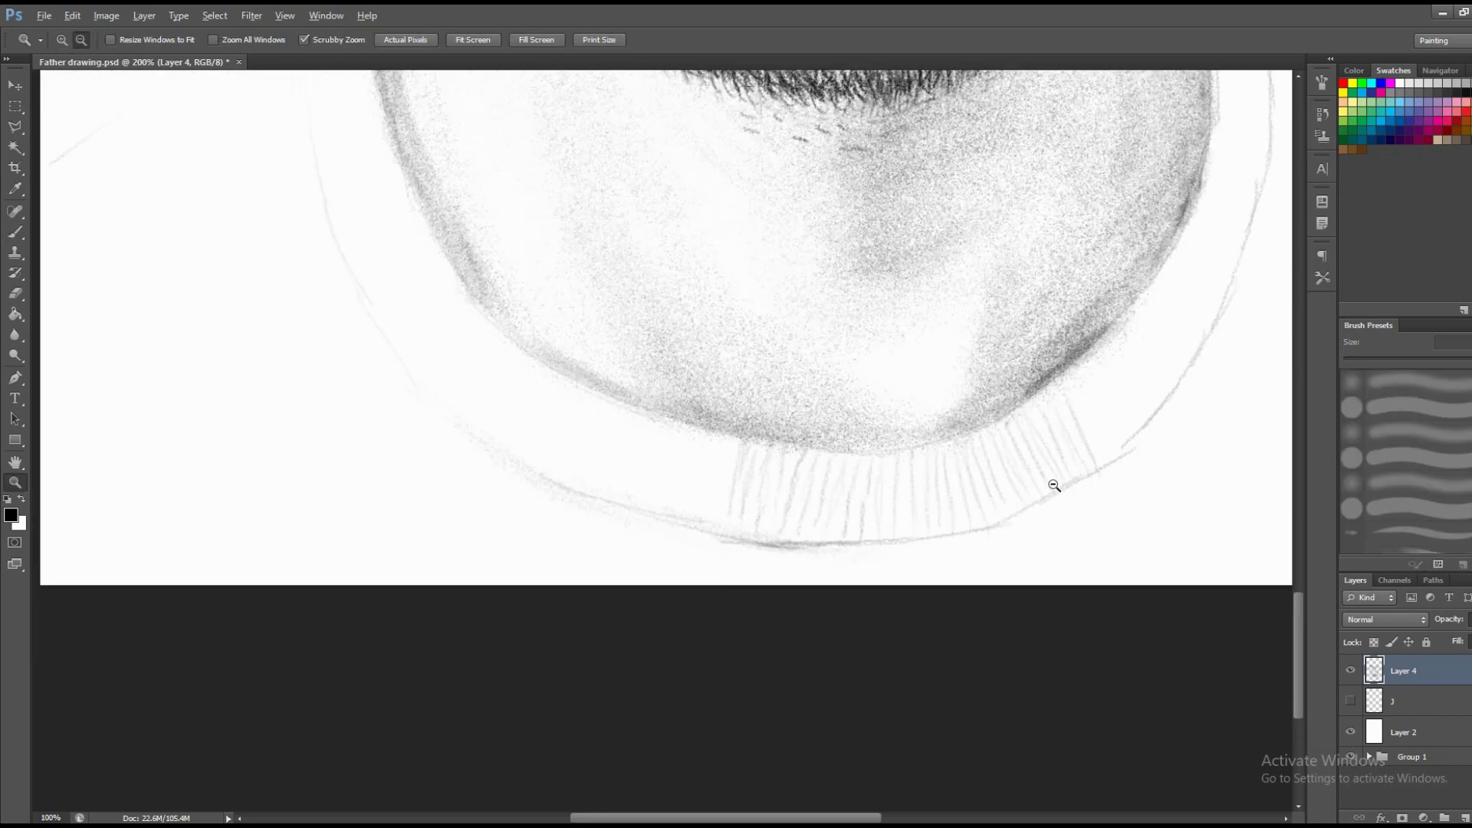
{"action": "left_click", "coordinate": [658, 757]}
{"action": "left_click", "coordinate": [658, 756]}
{"action": "left_click", "coordinate": [634, 723]}
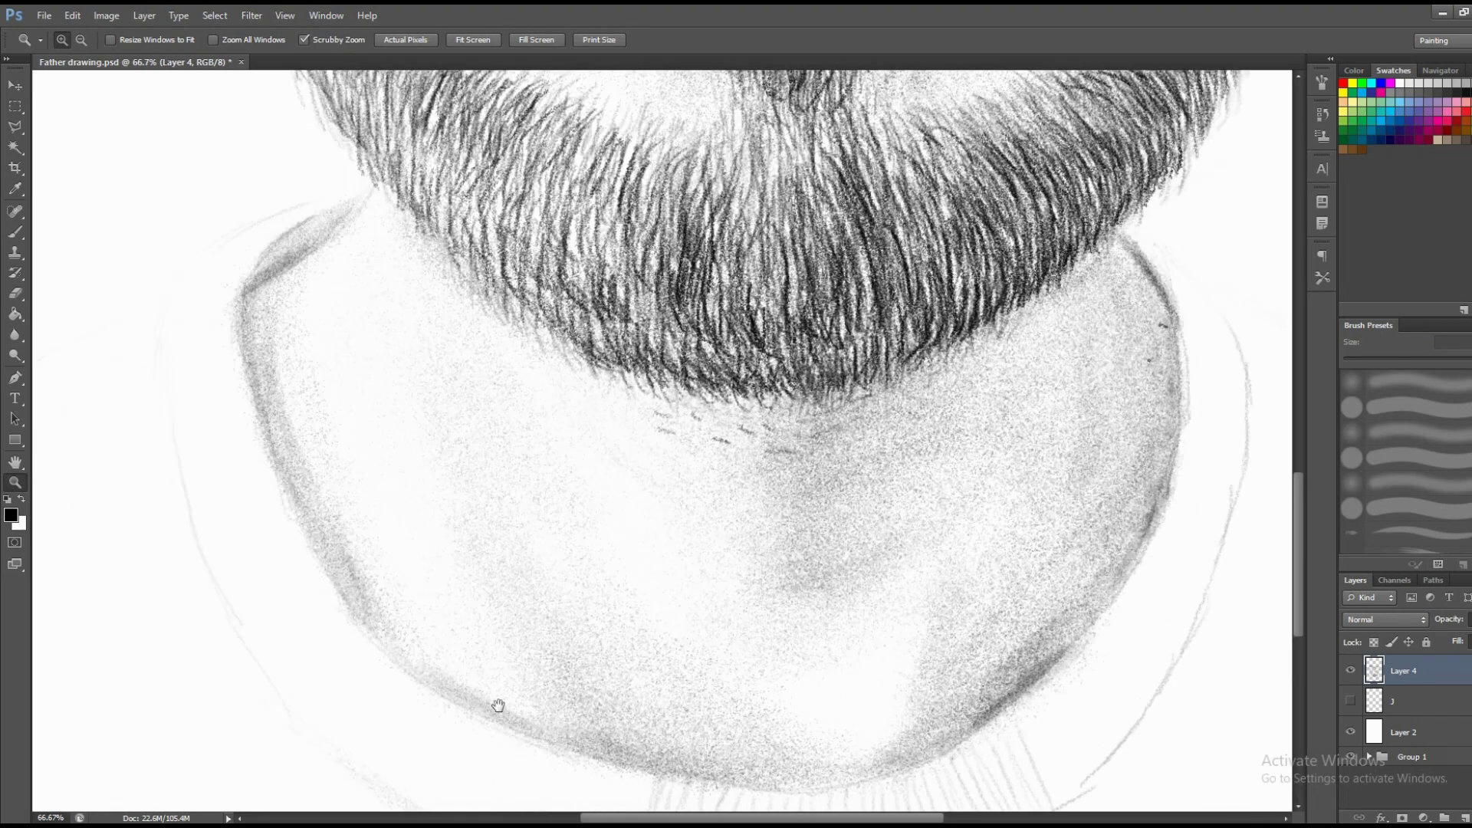
{"action": "left_click", "coordinate": [493, 700]}
{"action": "key", "text": "b"}
{"action": "mouse_move", "coordinate": [606, 630]}
{"action": "left_mouse_down"}
{"action": "mouse_move", "coordinate": [611, 601]}
{"action": "mouse_move", "coordinate": [588, 619]}
{"action": "mouse_move", "coordinate": [591, 555]}
{"action": "left_mouse_up"}
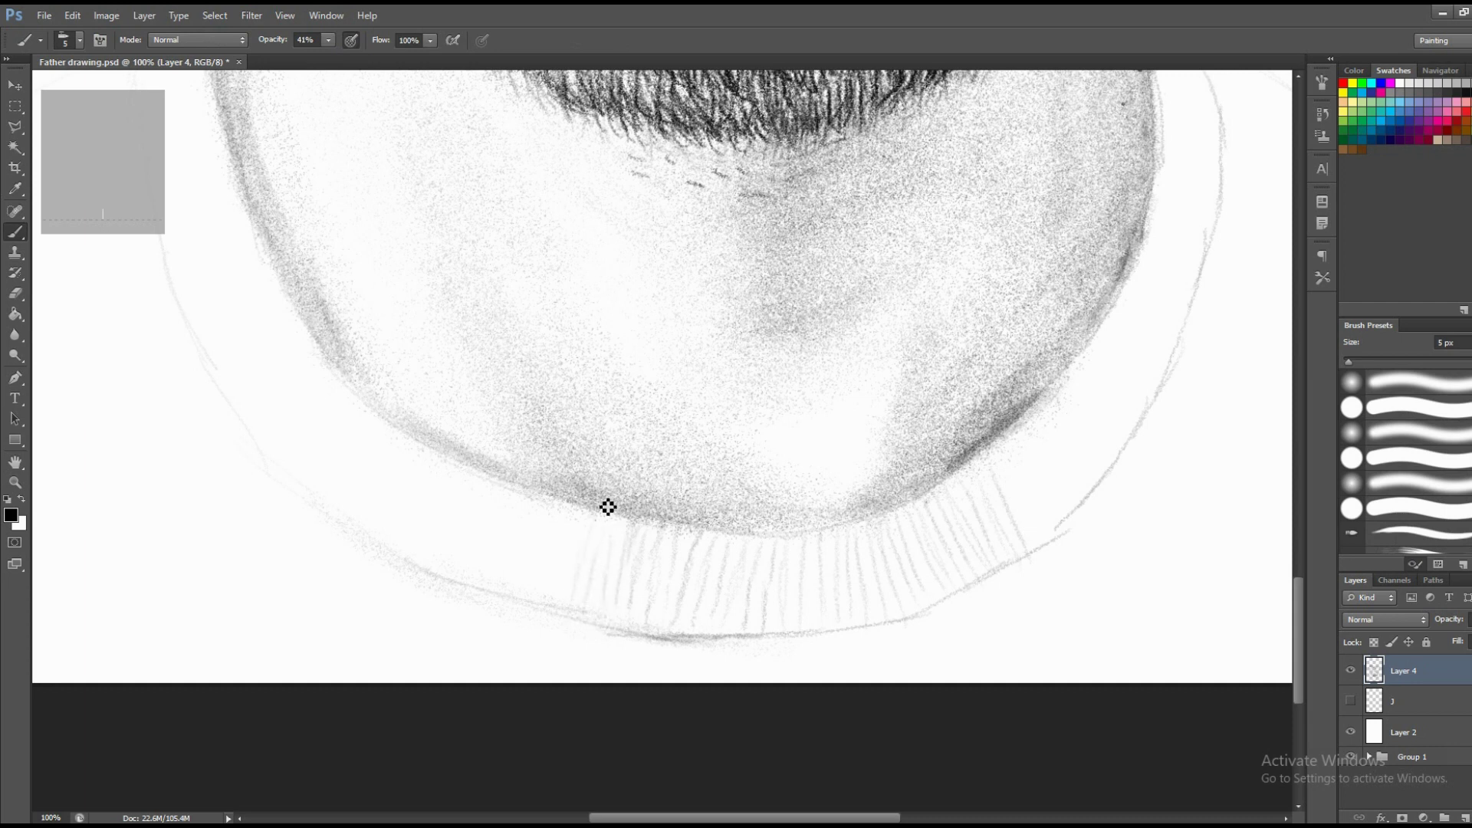
{"action": "left_click_drag", "start_coordinate": [539, 611], "coordinate": [547, 528]}
{"action": "left_click_drag", "start_coordinate": [505, 600], "coordinate": [520, 502]}
{"action": "left_click_drag", "start_coordinate": [466, 580], "coordinate": [489, 528]}
{"action": "left_click_drag", "start_coordinate": [460, 581], "coordinate": [469, 538]}
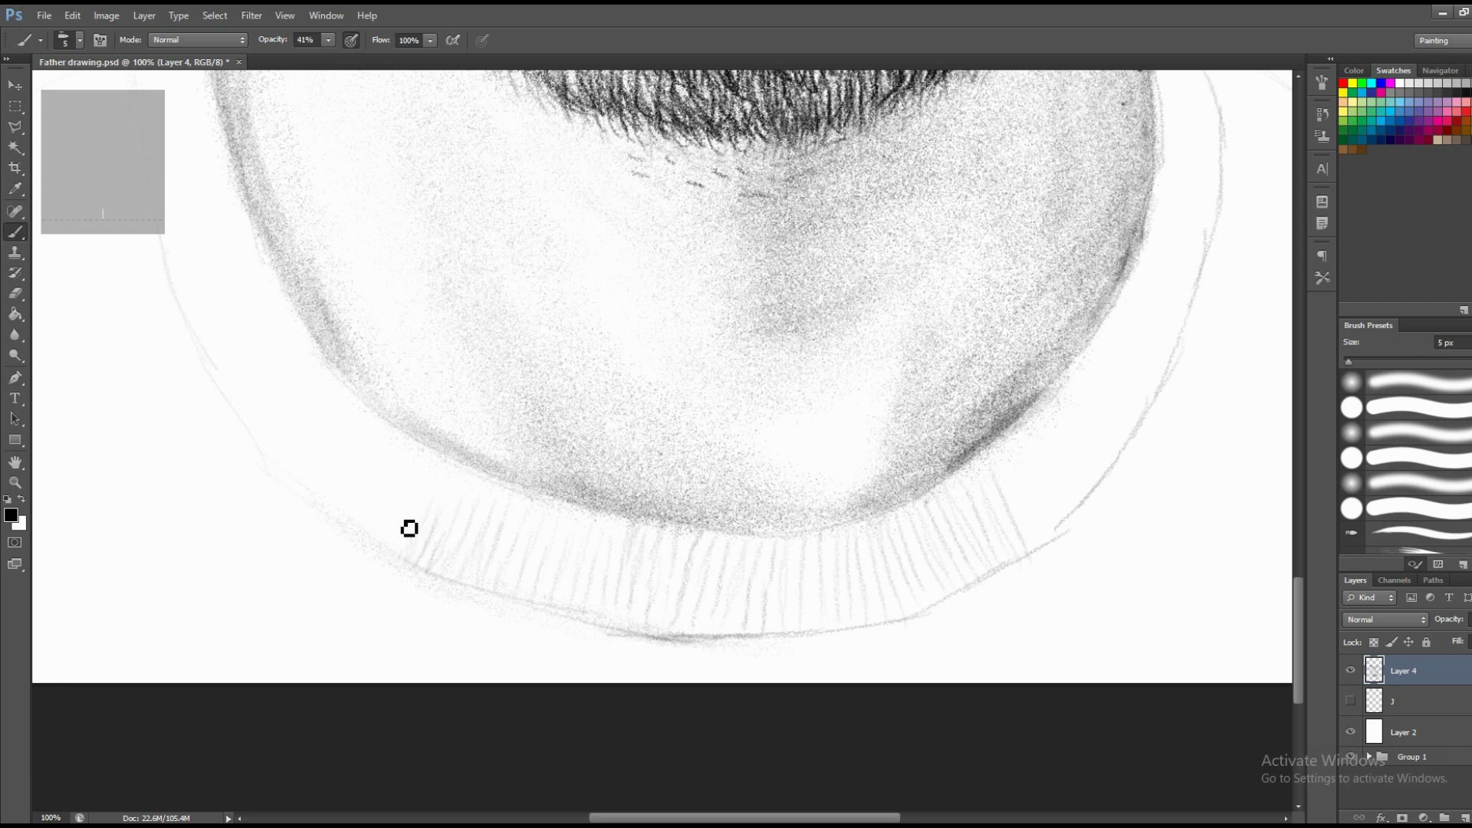
Extend the ribbing further left and up the collar, darkening its left and inner edges.
{"action": "left_click_drag", "start_coordinate": [385, 519], "coordinate": [381, 545]}
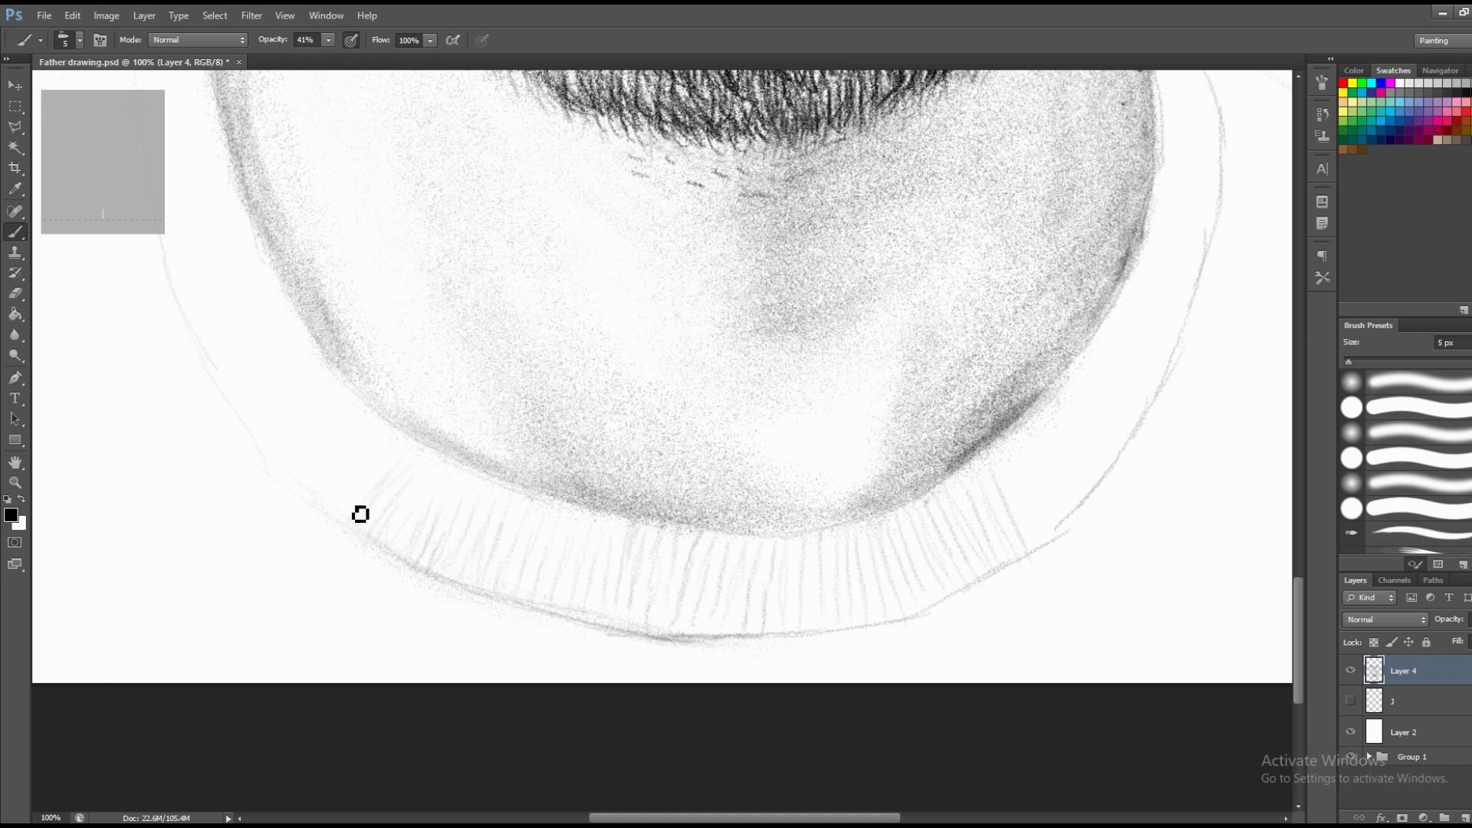
{"action": "left_click_drag", "start_coordinate": [282, 475], "coordinate": [349, 530]}
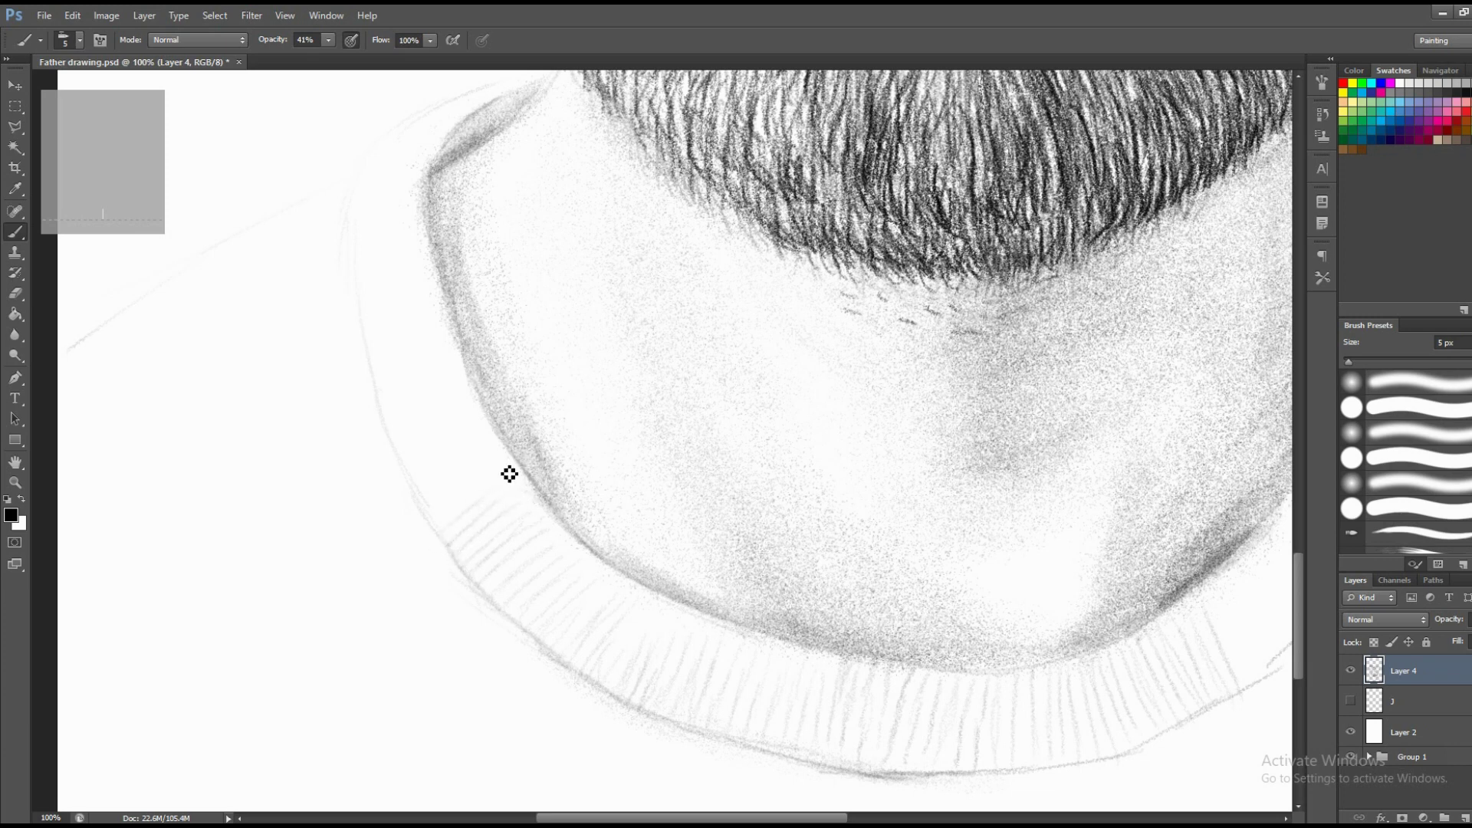
{"action": "left_click_drag", "start_coordinate": [506, 453], "coordinate": [430, 516]}
{"action": "mouse_move", "coordinate": [401, 407]}
{"action": "left_mouse_down"}
{"action": "mouse_move", "coordinate": [442, 402]}
{"action": "mouse_move", "coordinate": [397, 385]}
{"action": "left_mouse_up"}
{"action": "left_click_drag", "start_coordinate": [414, 257], "coordinate": [461, 300]}
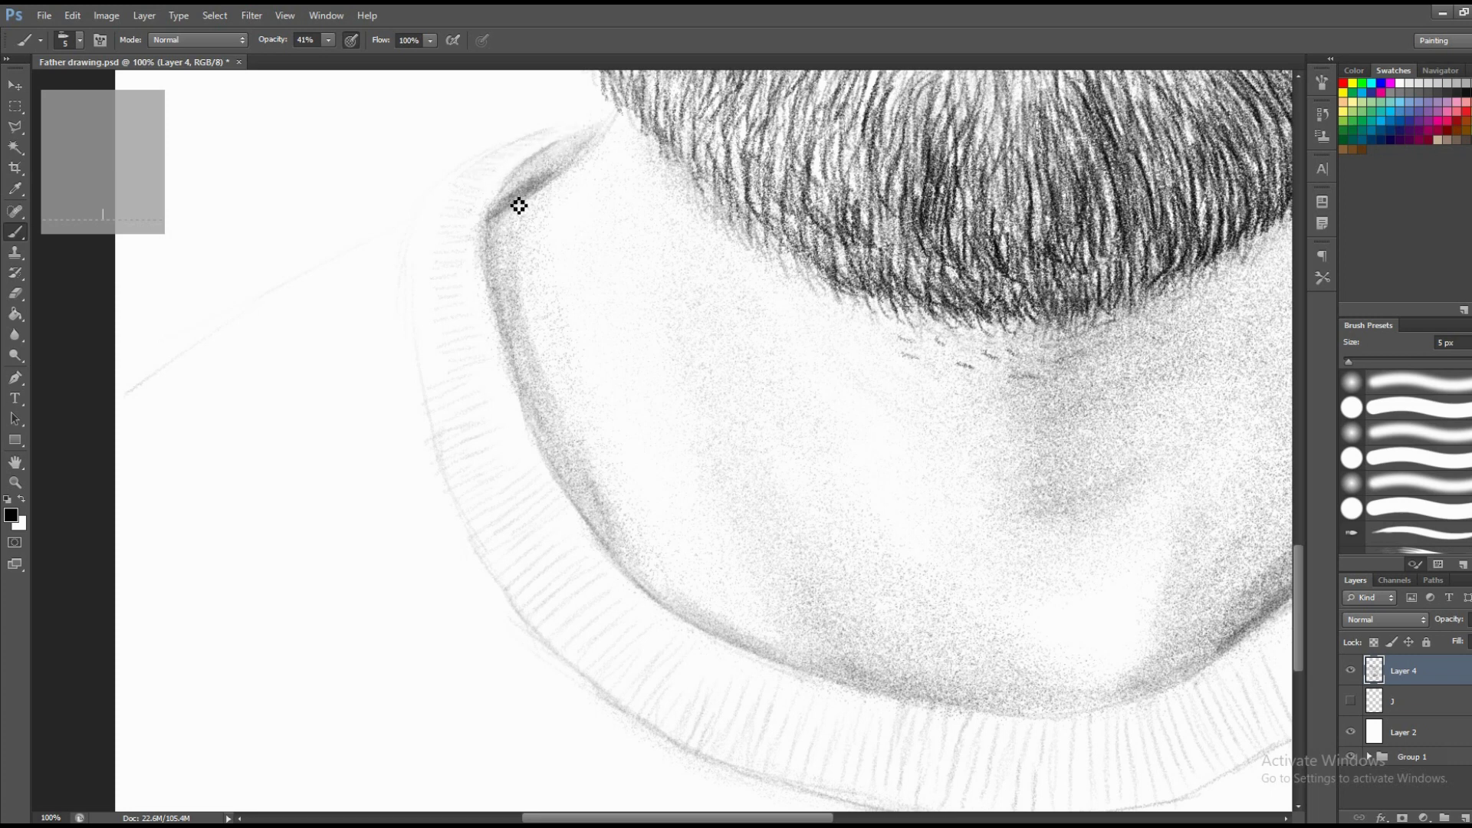
{"action": "left_click_drag", "start_coordinate": [516, 204], "coordinate": [512, 386]}
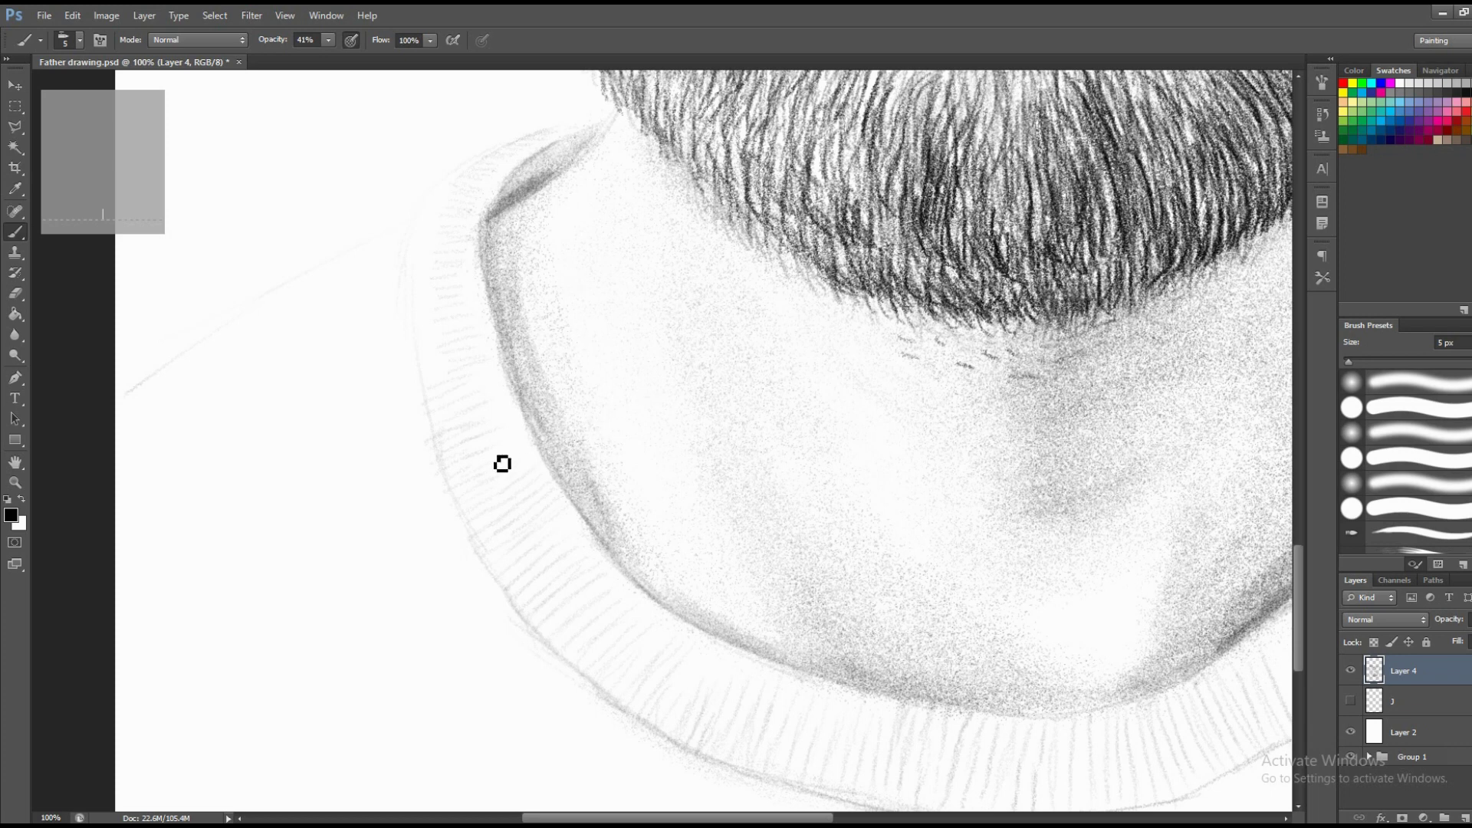
Set a 20 px brush and paint soft grey shading on the shirt left of the collar.
{"action": "right_click", "coordinate": [518, 444]}
{"action": "left_click", "coordinate": [415, 421]}
{"action": "mouse_move", "coordinate": [390, 404]}
{"action": "left_mouse_down"}
{"action": "mouse_move", "coordinate": [417, 430]}
{"action": "mouse_move", "coordinate": [359, 597]}
{"action": "left_mouse_up"}
{"action": "mouse_move", "coordinate": [338, 674]}
{"action": "left_mouse_down"}
{"action": "mouse_move", "coordinate": [408, 611]}
{"action": "mouse_move", "coordinate": [378, 591]}
{"action": "mouse_move", "coordinate": [427, 496]}
{"action": "mouse_move", "coordinate": [338, 654]}
{"action": "mouse_move", "coordinate": [332, 634]}
{"action": "mouse_move", "coordinate": [388, 513]}
{"action": "mouse_move", "coordinate": [382, 406]}
{"action": "left_mouse_up"}
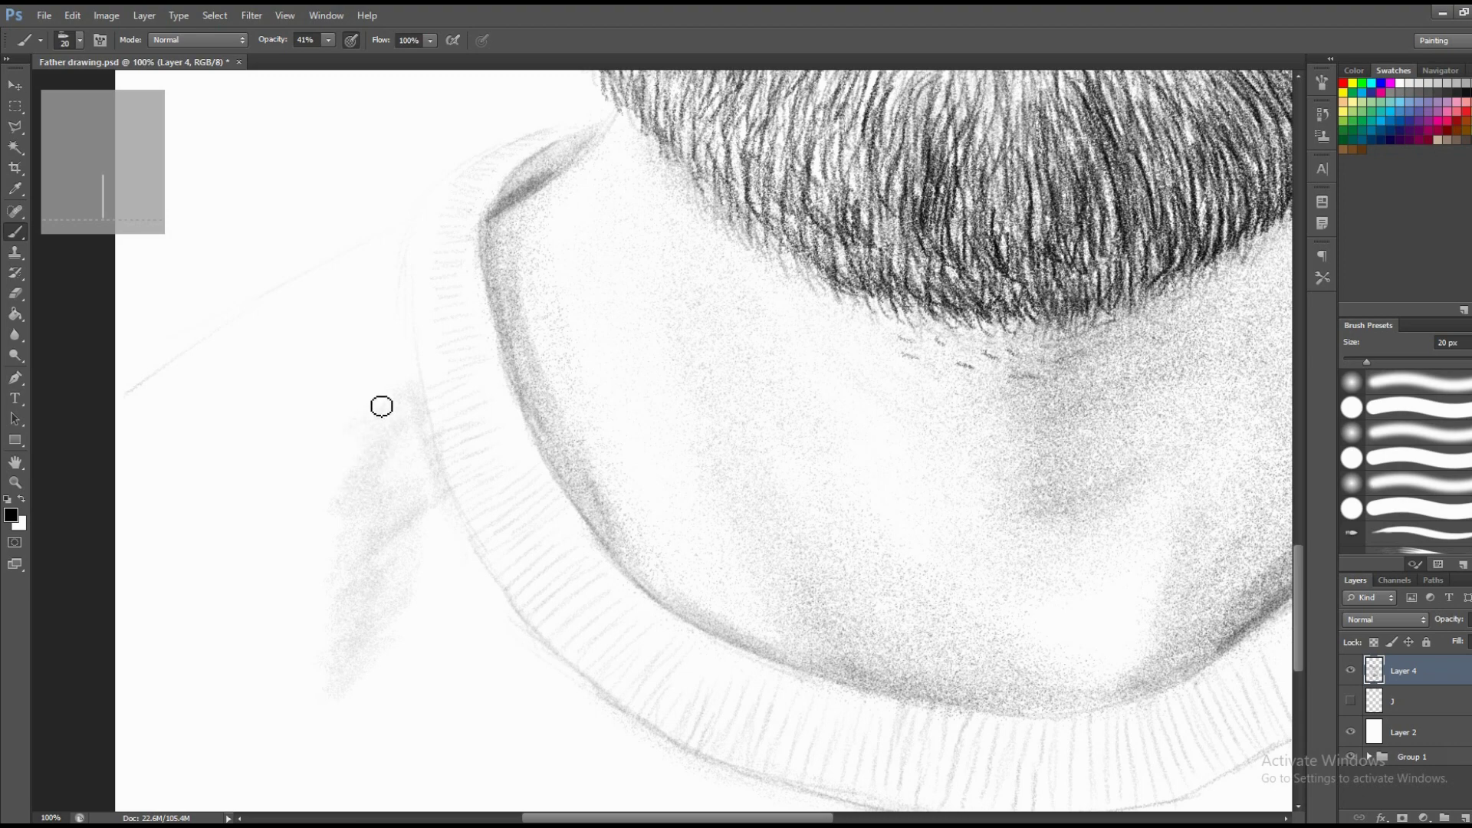
Add grey tone along the collar's outer left edge and left band.
{"action": "key", "text": "z"}
{"action": "left_click", "coordinate": [417, 572], "text": "alt"}
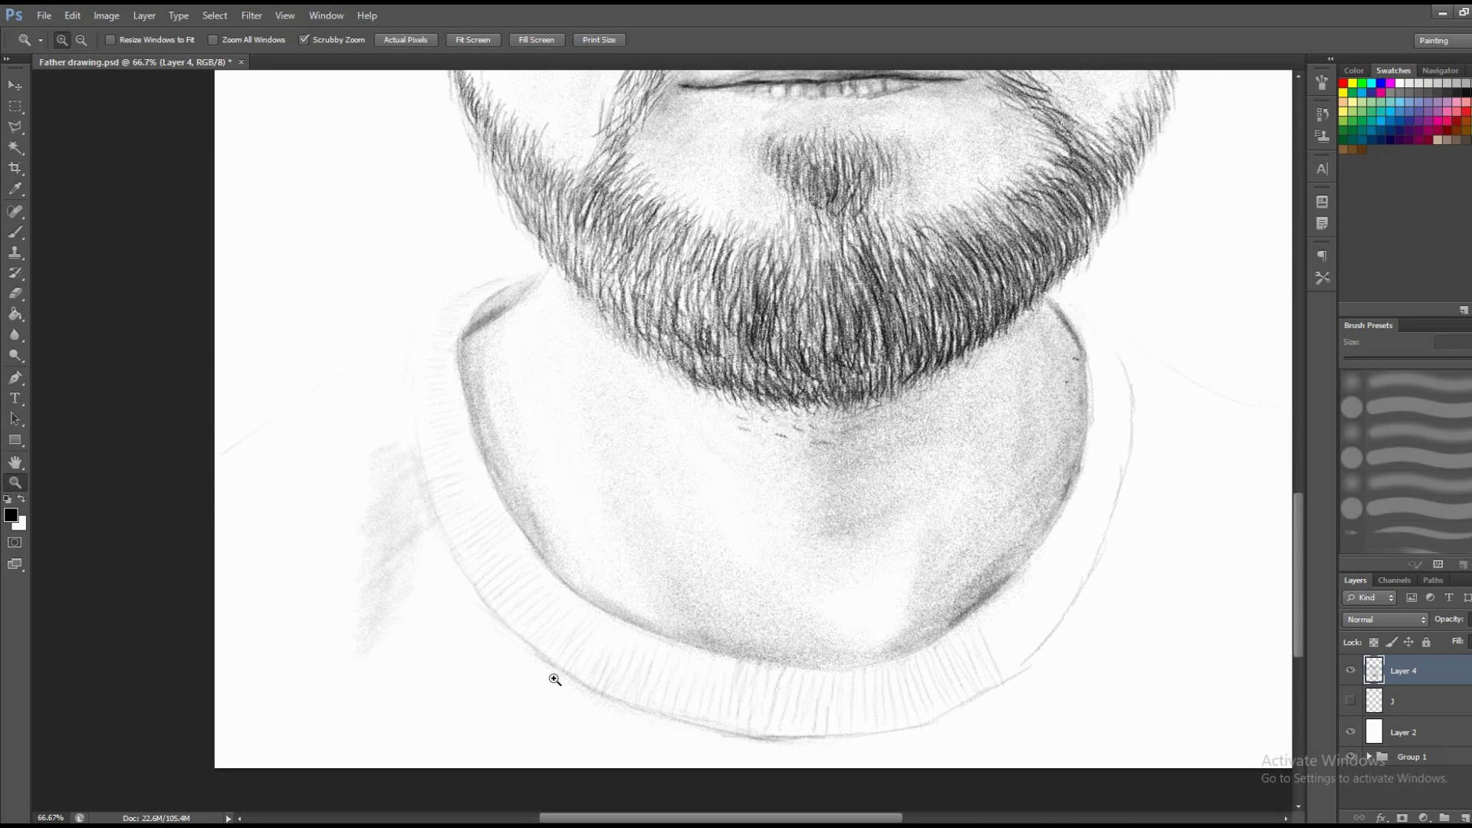
{"action": "scroll", "coordinate": [536, 652], "scroll_direction": "down", "scroll_amount": 3}
{"action": "key", "text": "b"}
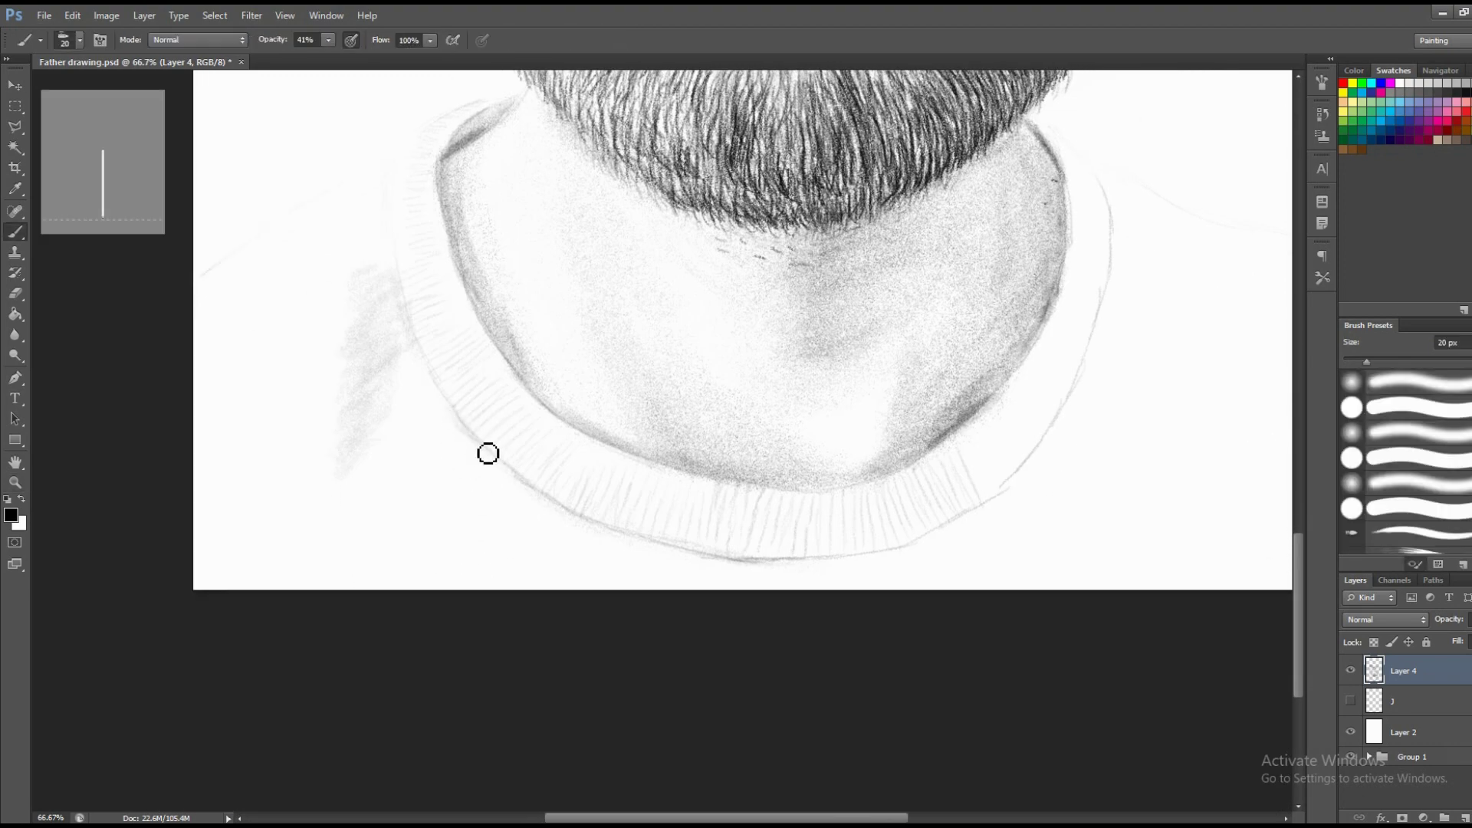
{"action": "mouse_move", "coordinate": [450, 429]}
{"action": "left_mouse_down"}
{"action": "mouse_move", "coordinate": [375, 536]}
{"action": "mouse_move", "coordinate": [358, 486]}
{"action": "mouse_move", "coordinate": [377, 457]}
{"action": "mouse_move", "coordinate": [365, 536]}
{"action": "mouse_move", "coordinate": [378, 575]}
{"action": "mouse_move", "coordinate": [368, 522]}
{"action": "mouse_move", "coordinate": [447, 480]}
{"action": "mouse_move", "coordinate": [473, 430]}
{"action": "mouse_move", "coordinate": [460, 513]}
{"action": "mouse_move", "coordinate": [440, 350]}
{"action": "left_mouse_up"}
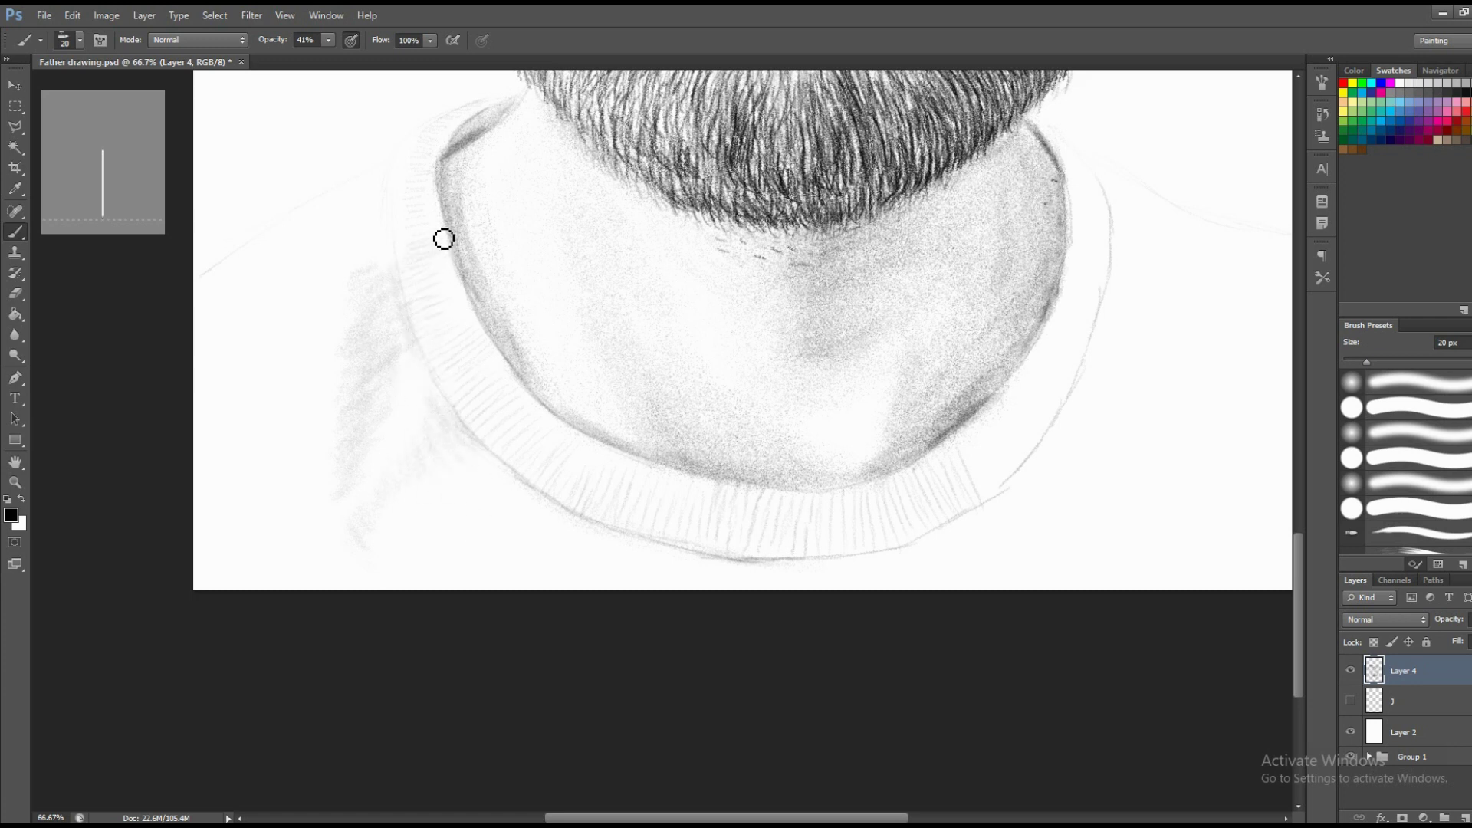
{"action": "mouse_move", "coordinate": [437, 187]}
{"action": "left_mouse_down"}
{"action": "mouse_move", "coordinate": [421, 286]}
{"action": "mouse_move", "coordinate": [434, 279]}
{"action": "mouse_move", "coordinate": [486, 381]}
{"action": "mouse_move", "coordinate": [413, 334]}
{"action": "left_mouse_up"}
Shade the shirt just below the collar on its left and right sides.
{"action": "scroll", "coordinate": [414, 376], "scroll_direction": "down", "scroll_amount": 2}
{"action": "scroll", "coordinate": [414, 376], "scroll_direction": "right", "scroll_amount": 2}
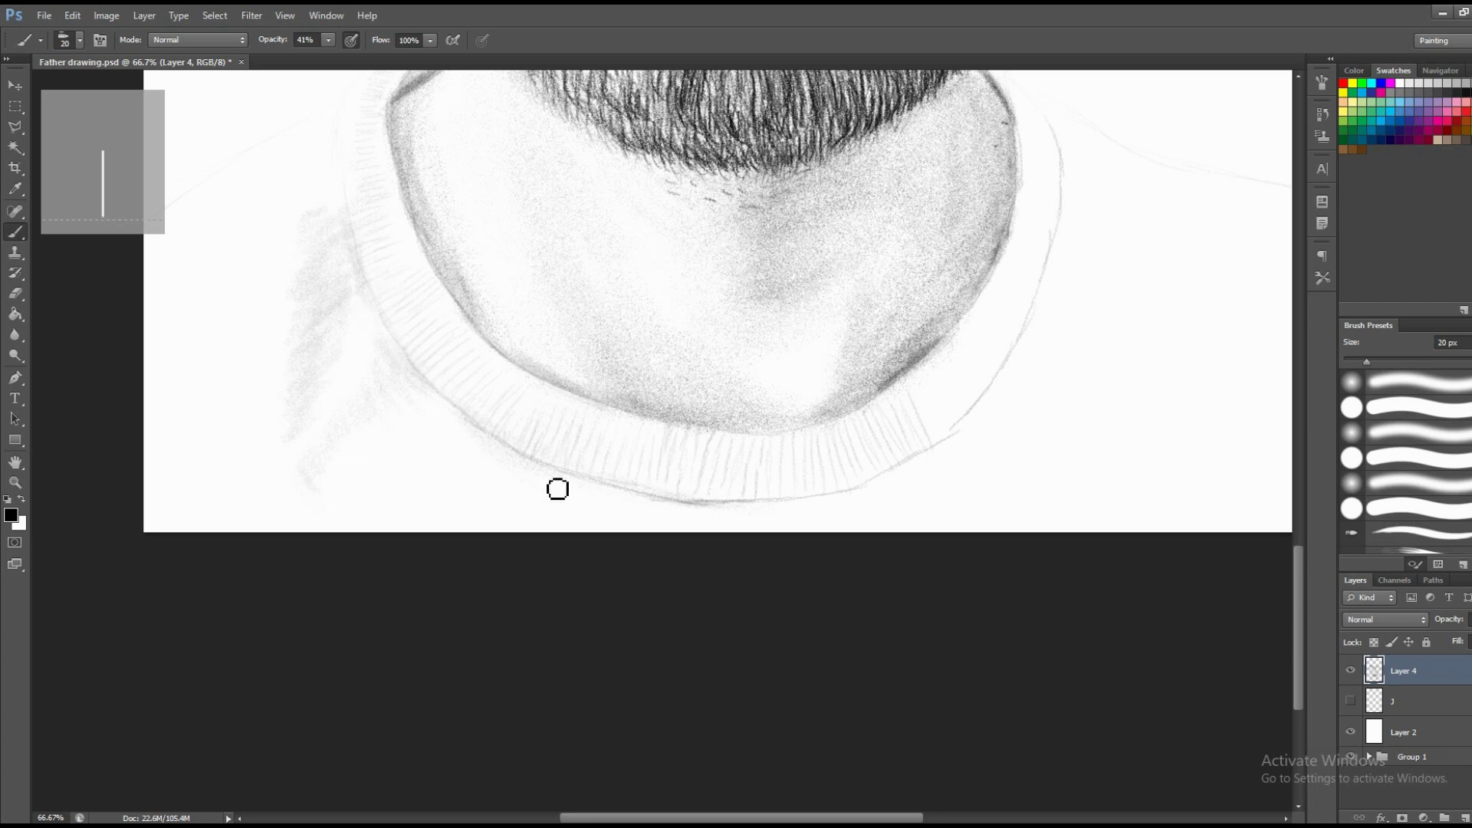
{"action": "left_click_drag", "start_coordinate": [598, 483], "coordinate": [542, 509]}
{"action": "left_click_drag", "start_coordinate": [721, 519], "coordinate": [798, 509]}
{"action": "left_click_drag", "start_coordinate": [207, 250], "coordinate": [362, 352]}
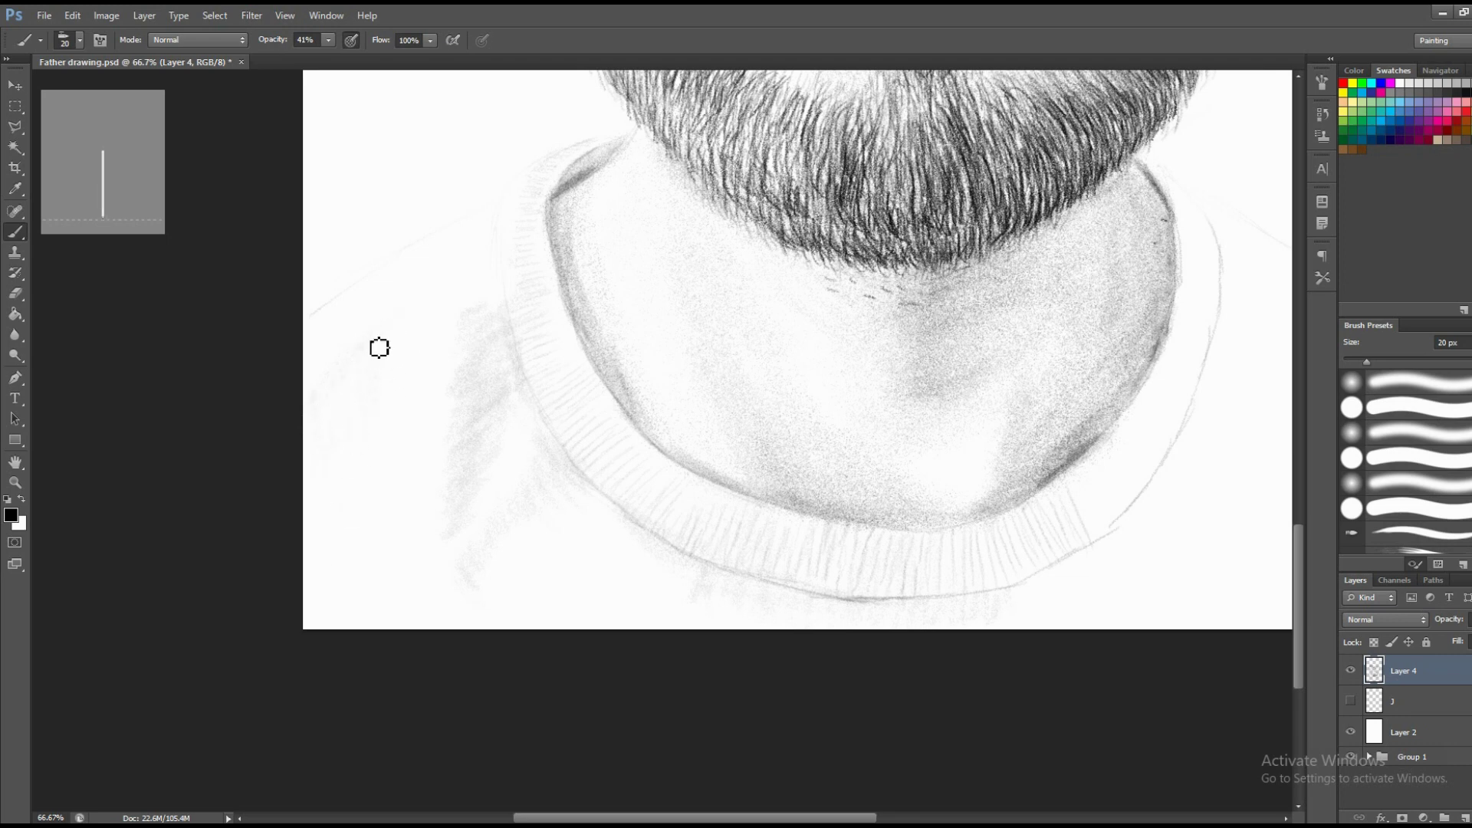
Zoom in on the chin, beard and collar and shade near the right shoulder line.
{"action": "key", "text": "z"}
{"action": "key", "text": "ctrl+minus"}
{"action": "key", "text": "ctrl+minus"}
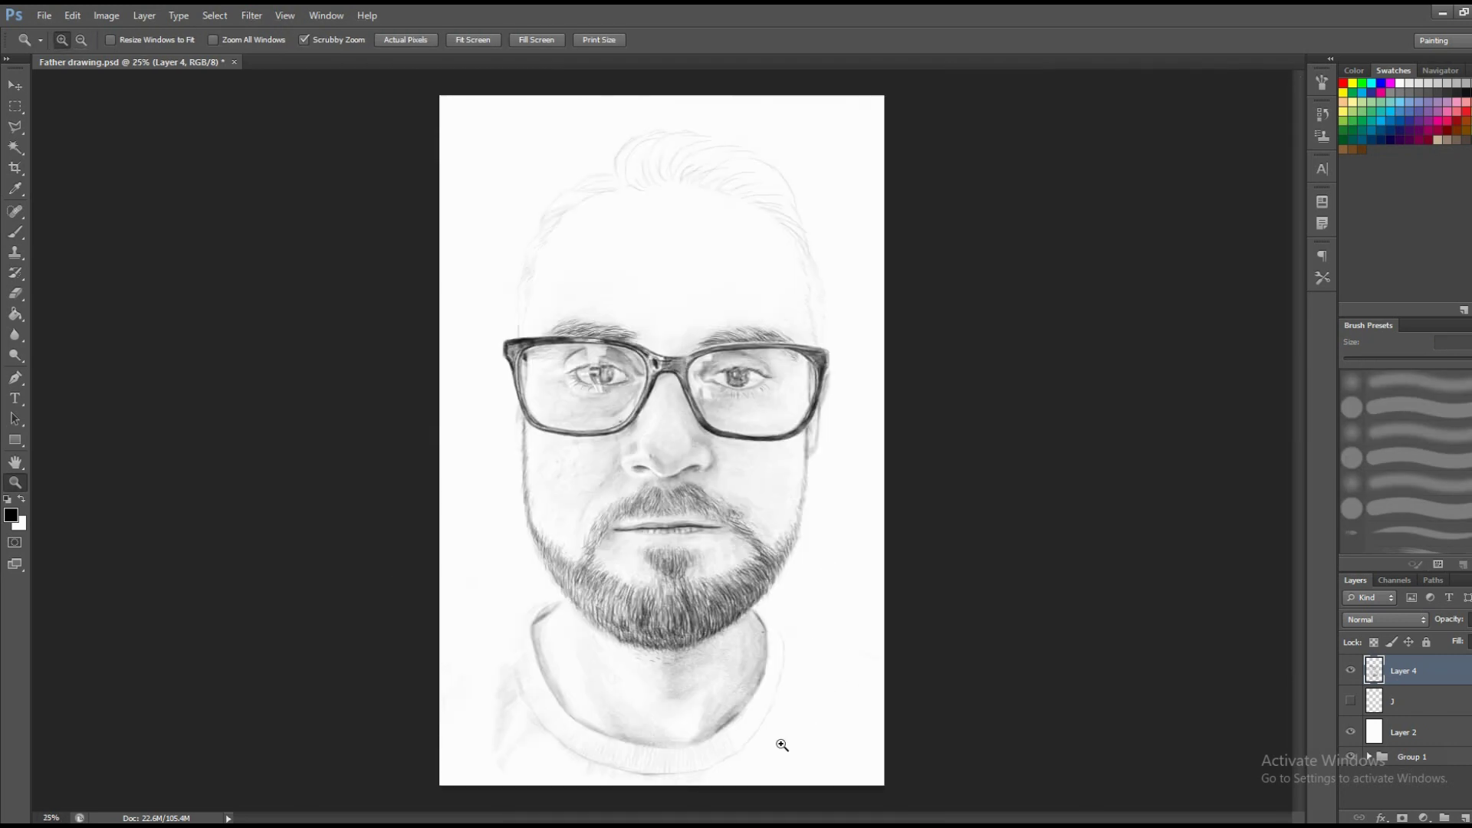
{"action": "left_click", "coordinate": [732, 725]}
{"action": "left_click", "coordinate": [361, 440]}
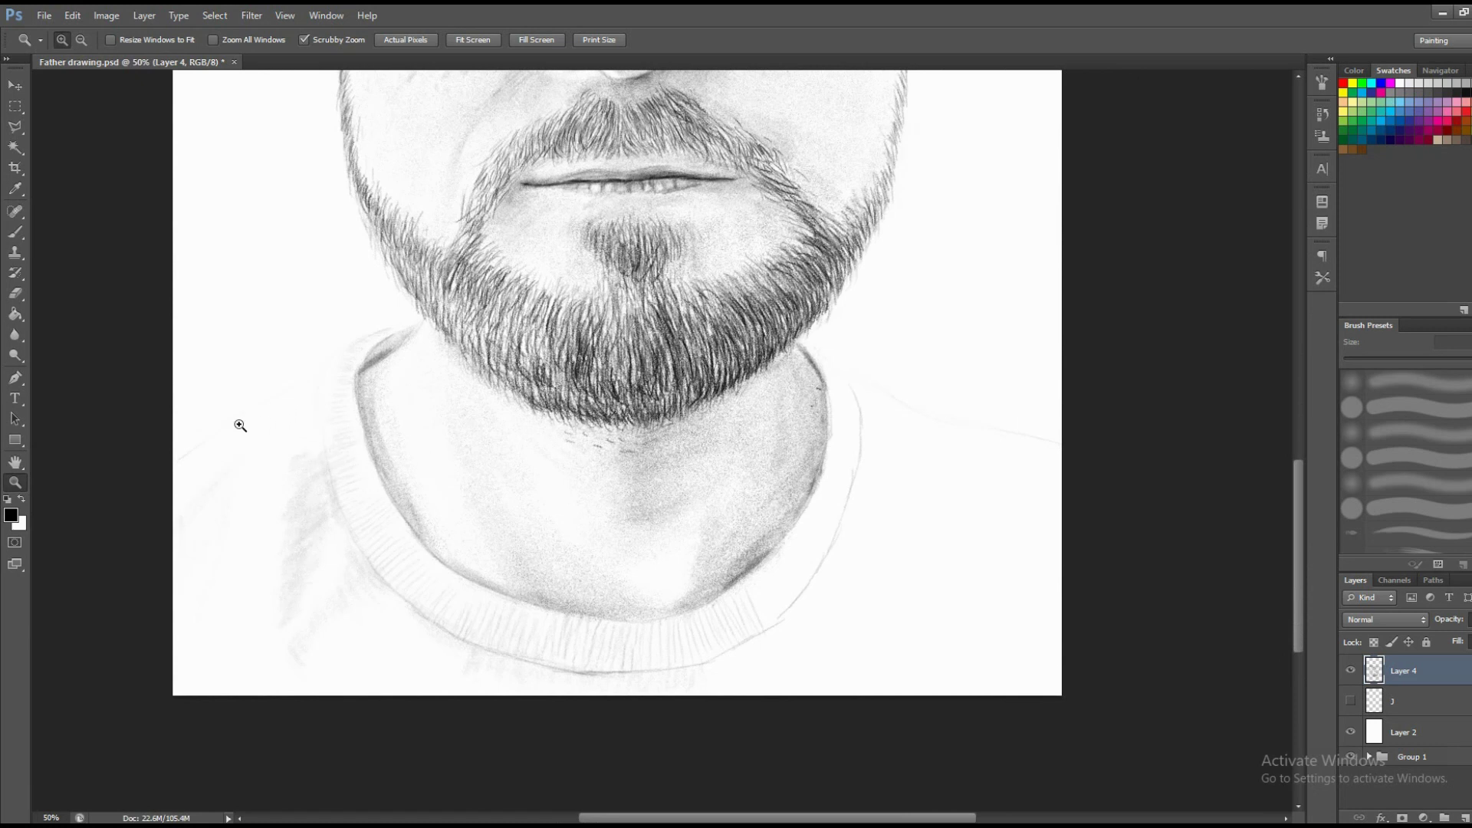
{"action": "key", "text": "b"}
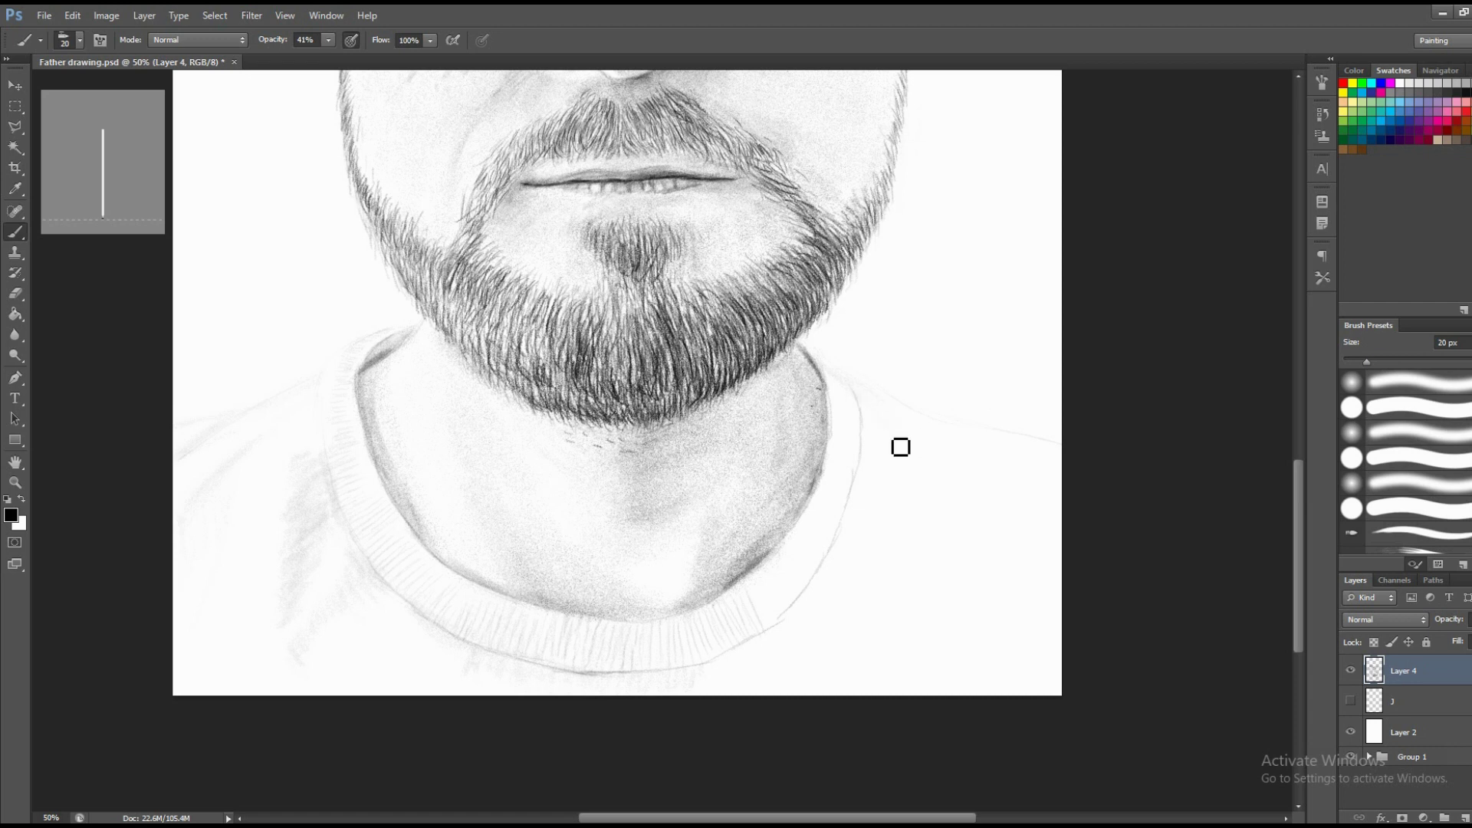
{"action": "mouse_move", "coordinate": [920, 437]}
{"action": "left_mouse_down"}
{"action": "mouse_move", "coordinate": [875, 393]}
{"action": "mouse_move", "coordinate": [920, 450]}
{"action": "mouse_move", "coordinate": [871, 480]}
{"action": "mouse_move", "coordinate": [907, 503]}
{"action": "mouse_move", "coordinate": [923, 486]}
{"action": "mouse_move", "coordinate": [942, 499]}
{"action": "left_mouse_up"}
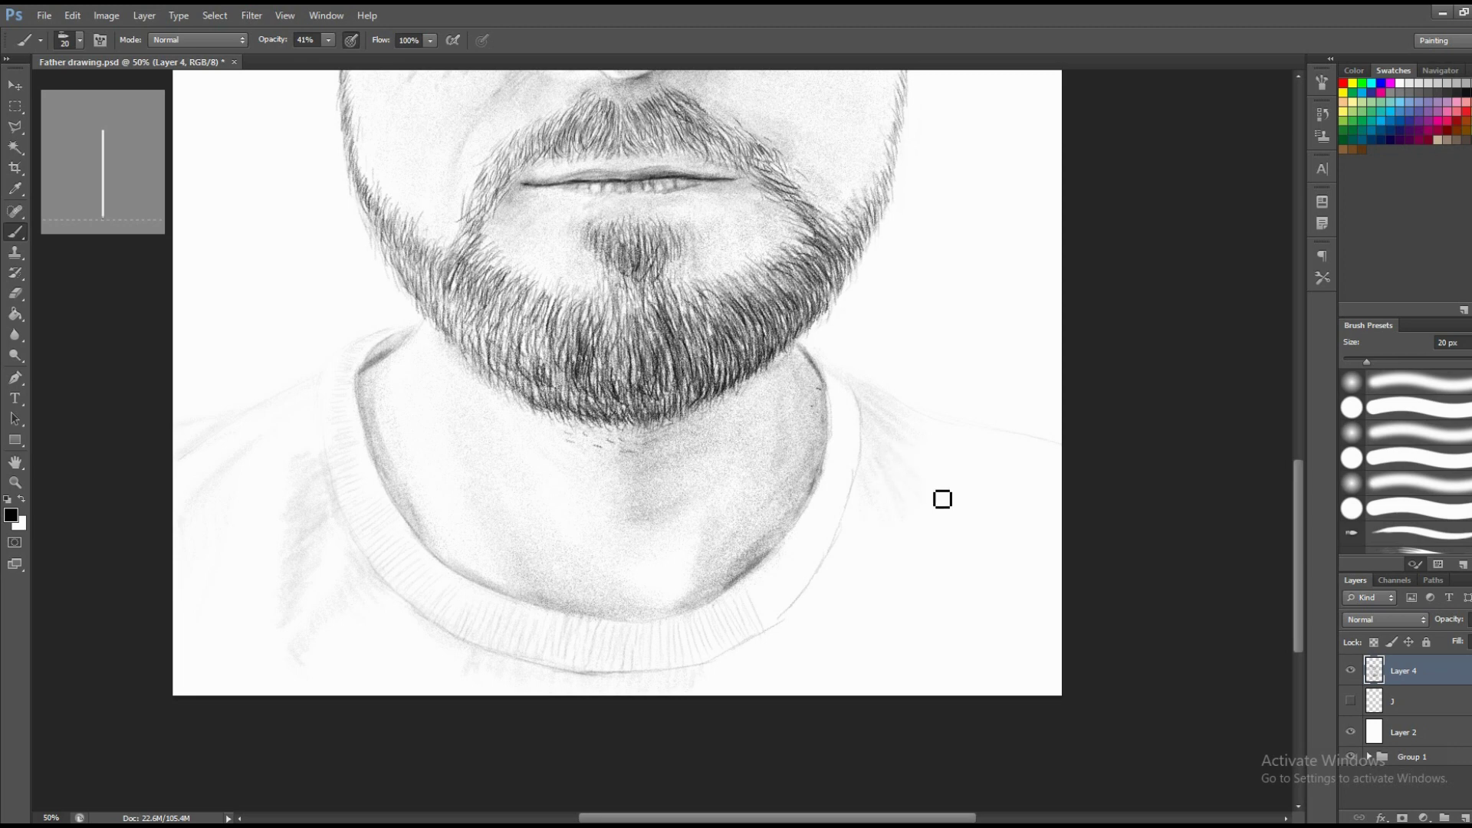
Enlarge the brush to 36 px and build up soft shading over the right sweater shoulder.
{"action": "right_click", "coordinate": [934, 483]}
{"action": "left_click_drag", "start_coordinate": [1066, 502], "coordinate": [1097, 502]}
{"action": "key", "text": "Return"}
{"action": "mouse_move", "coordinate": [925, 500]}
{"action": "left_mouse_down"}
{"action": "mouse_move", "coordinate": [890, 427]}
{"action": "mouse_move", "coordinate": [927, 542]}
{"action": "mouse_move", "coordinate": [848, 490]}
{"action": "mouse_move", "coordinate": [917, 575]}
{"action": "left_mouse_up"}
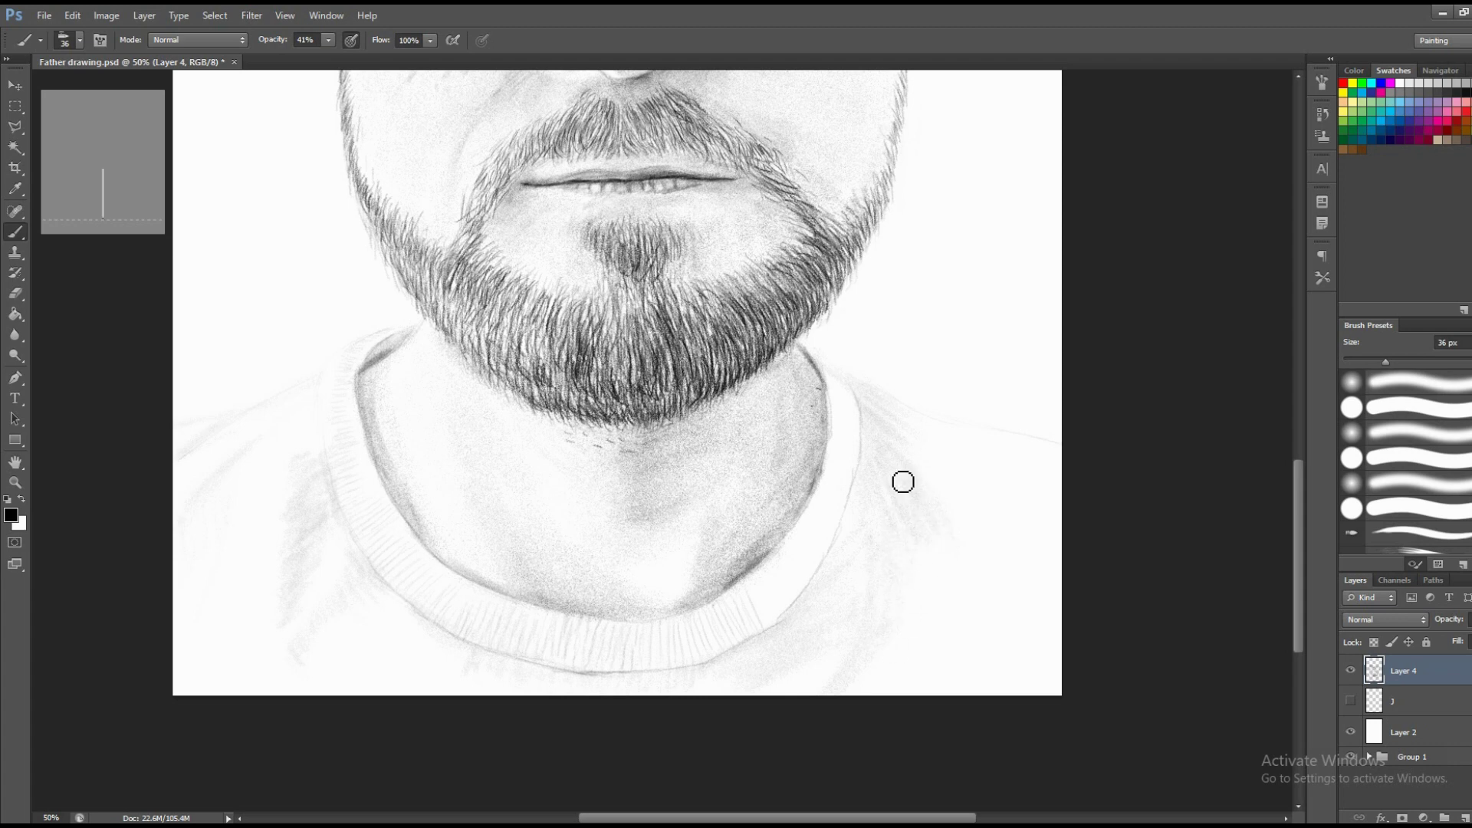
{"action": "mouse_move", "coordinate": [903, 482]}
{"action": "left_mouse_down"}
{"action": "mouse_move", "coordinate": [895, 588]}
{"action": "mouse_move", "coordinate": [874, 638]}
{"action": "mouse_move", "coordinate": [923, 582]}
{"action": "mouse_move", "coordinate": [910, 486]}
{"action": "left_mouse_up"}
{"action": "mouse_move", "coordinate": [907, 424]}
{"action": "left_mouse_down"}
{"action": "mouse_move", "coordinate": [1058, 470]}
{"action": "mouse_move", "coordinate": [955, 472]}
{"action": "mouse_move", "coordinate": [1045, 595]}
{"action": "mouse_move", "coordinate": [982, 605]}
{"action": "mouse_move", "coordinate": [936, 583]}
{"action": "mouse_move", "coordinate": [907, 677]}
{"action": "mouse_move", "coordinate": [805, 660]}
{"action": "mouse_move", "coordinate": [907, 674]}
{"action": "mouse_move", "coordinate": [886, 694]}
{"action": "left_mouse_up"}
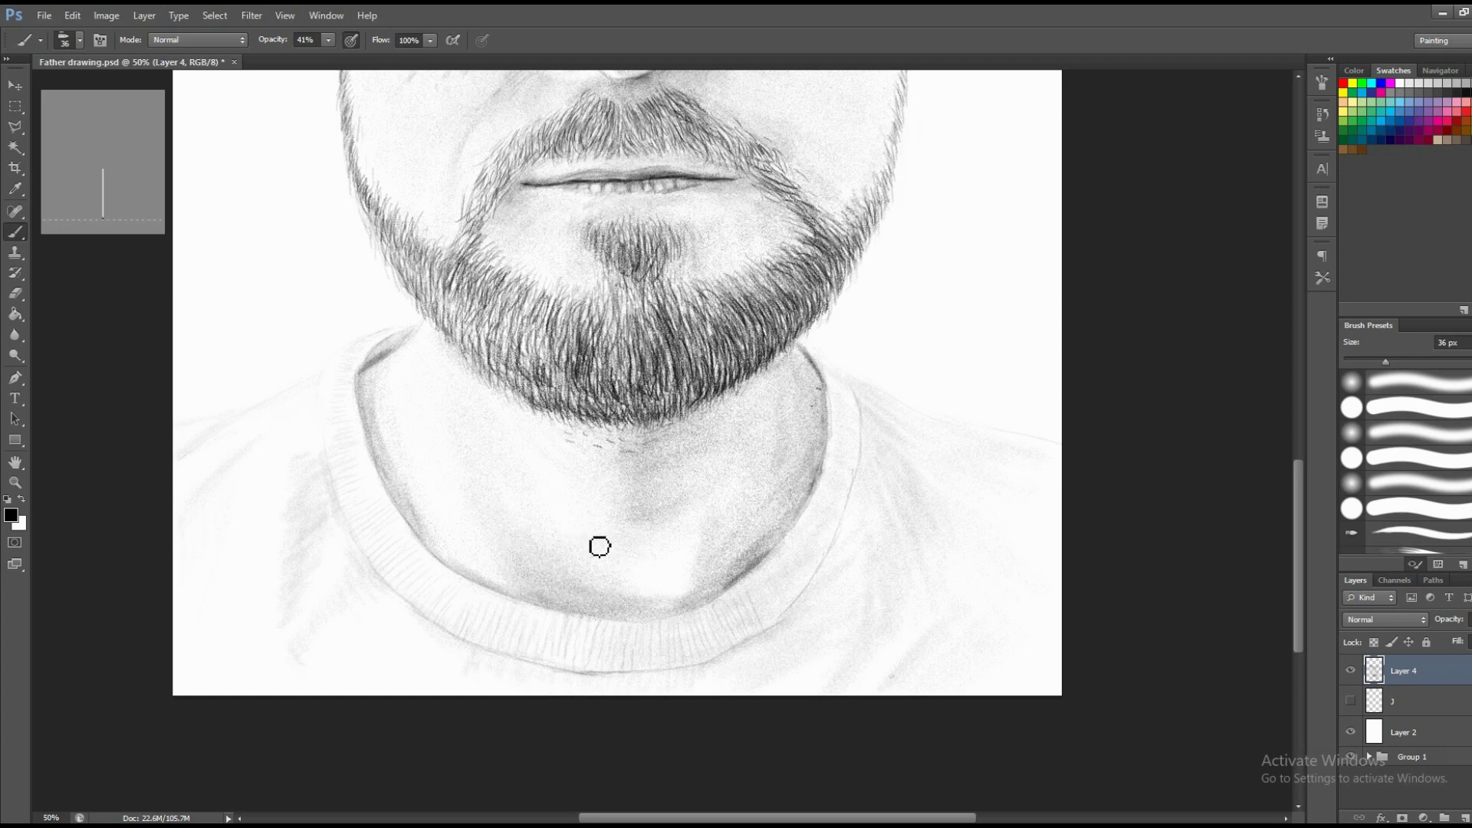
{"action": "scroll", "coordinate": [837, 630], "scroll_direction": "up", "scroll_amount": 2}
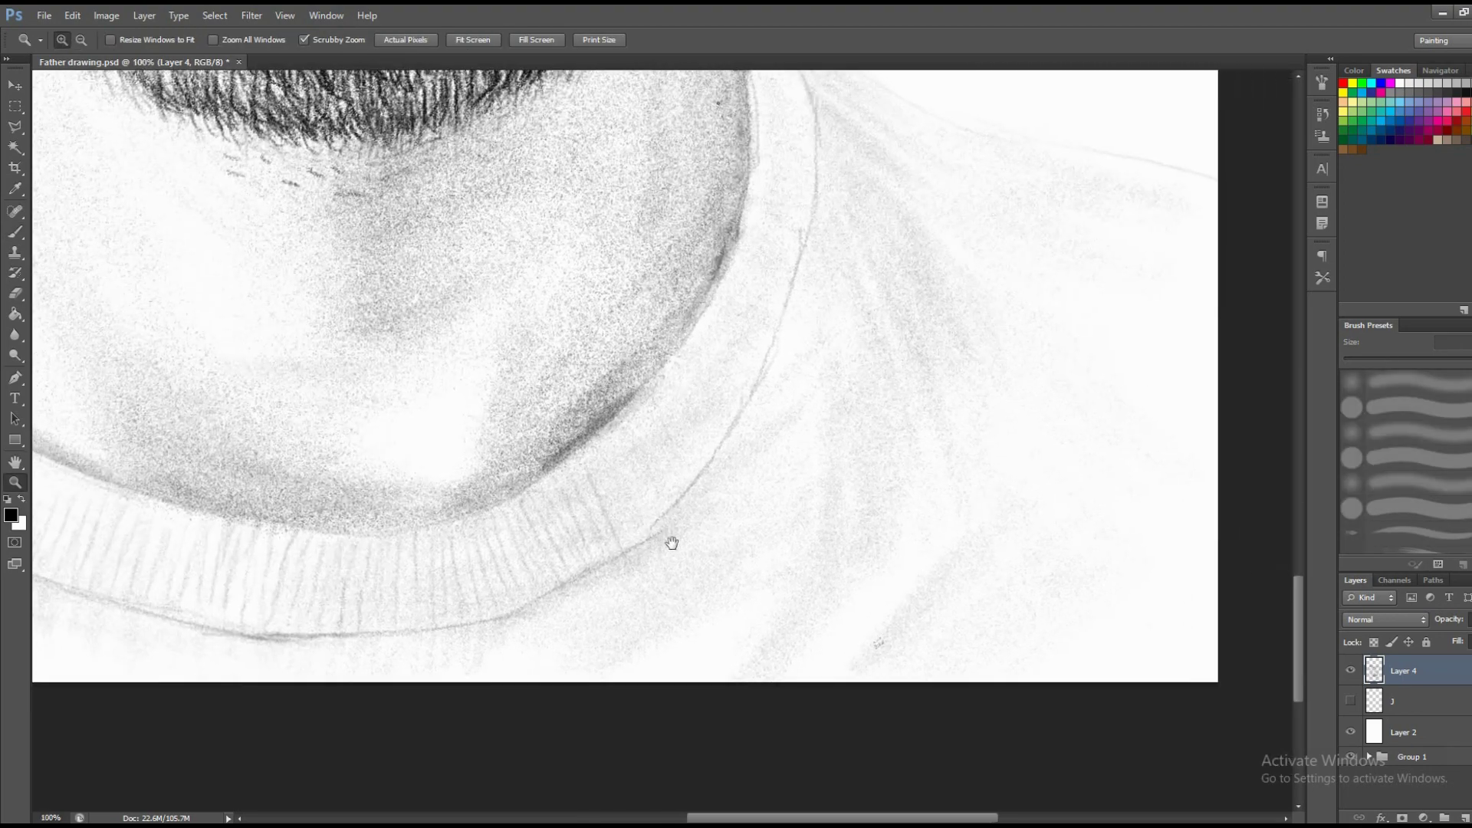
Shrink the brush to 4 px and add fine strokes along the neckband's right side.
{"action": "right_click", "coordinate": [682, 483]}
{"action": "left_click_drag", "start_coordinate": [748, 518], "coordinate": [701, 518]}
{"action": "left_click", "coordinate": [621, 512]}
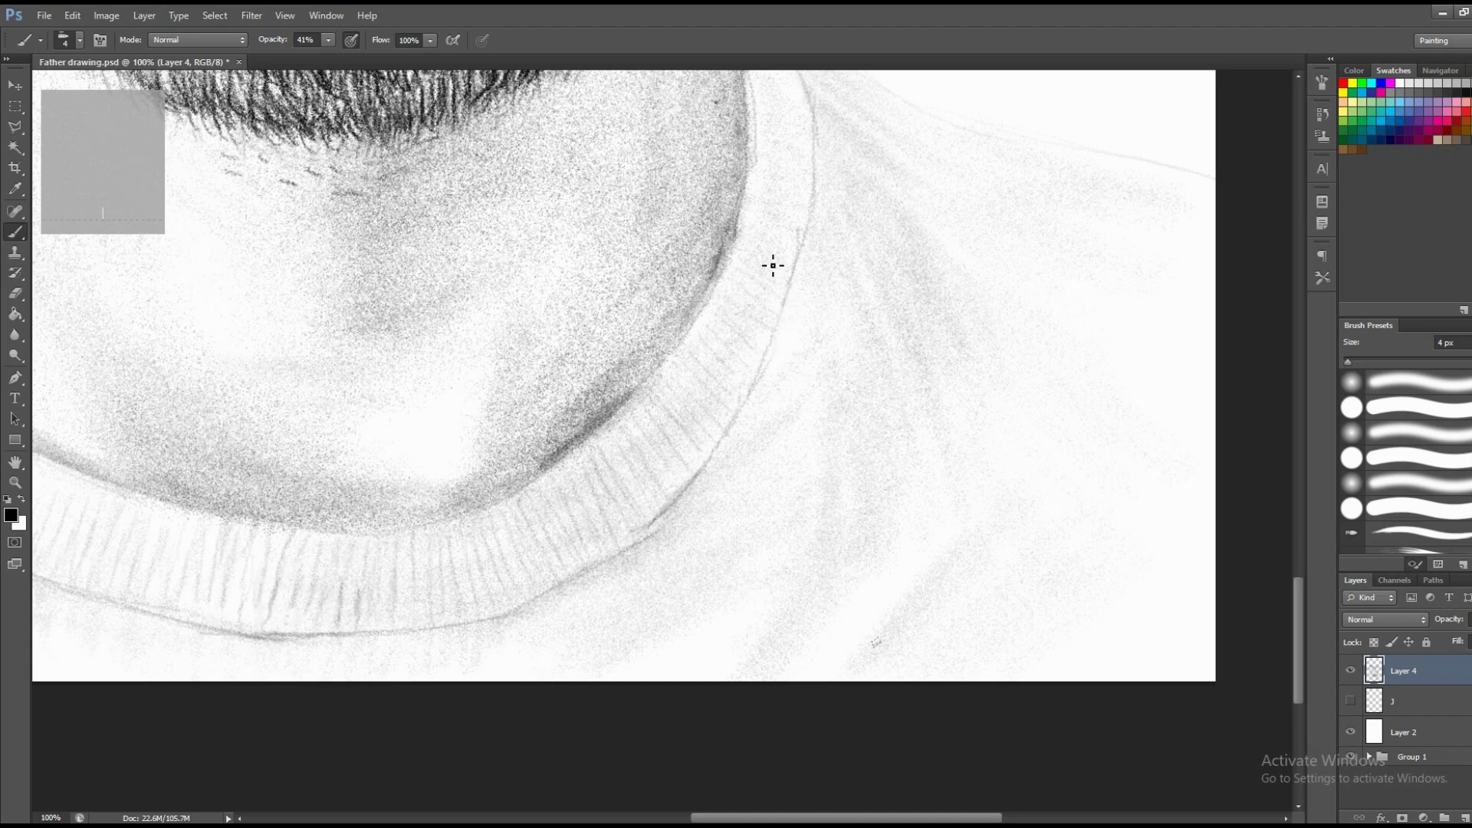
{"action": "left_click_drag", "start_coordinate": [773, 265], "coordinate": [785, 330]}
{"action": "left_click_drag", "start_coordinate": [810, 246], "coordinate": [798, 289]}
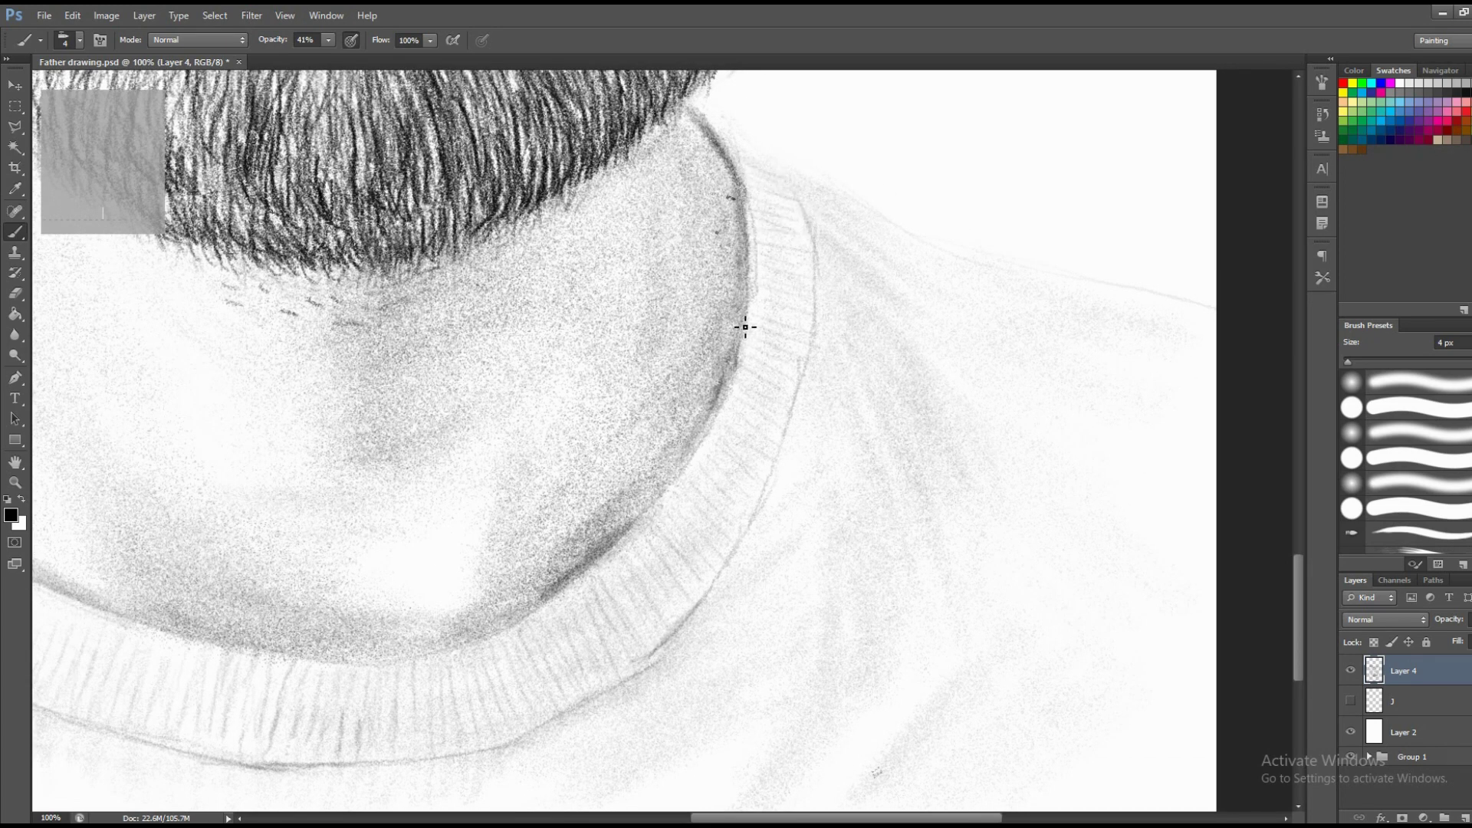
Darken the neck edge just above the collar, then zoom out to 25% to view the portrait.
{"action": "left_click_drag", "start_coordinate": [681, 493], "coordinate": [633, 524]}
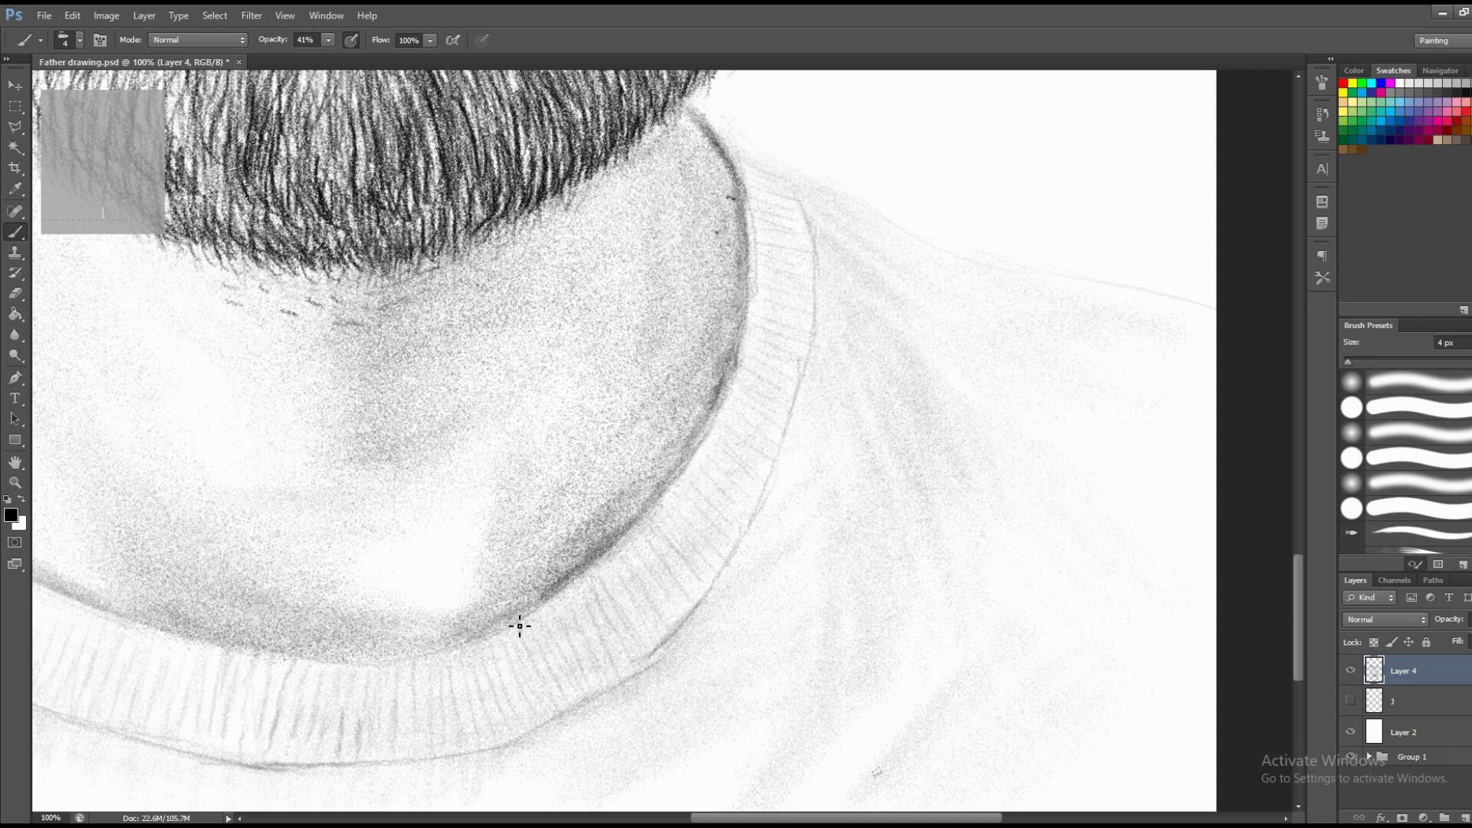
{"action": "left_click_drag", "start_coordinate": [396, 662], "coordinate": [381, 664]}
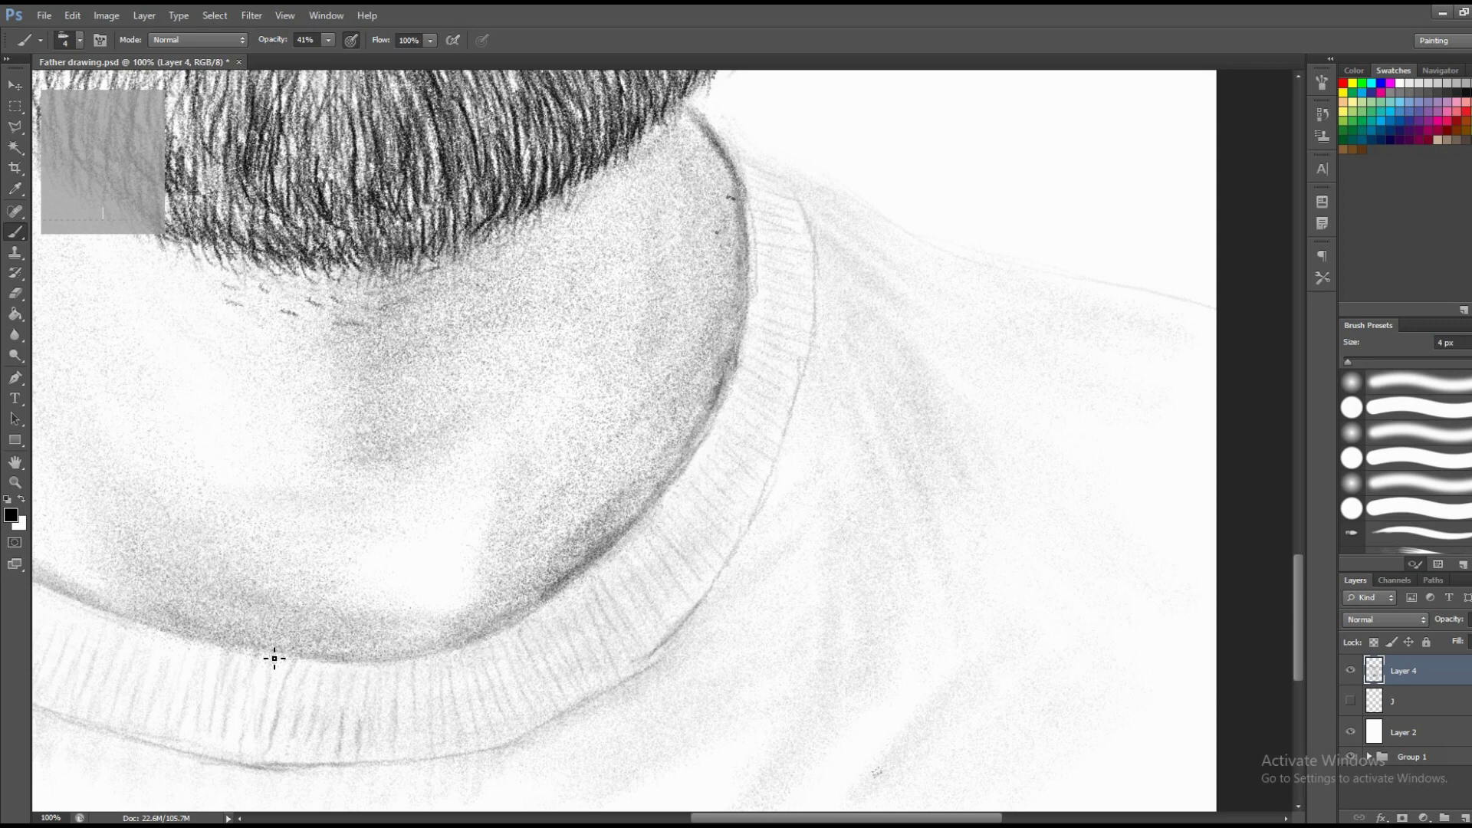
{"action": "left_click_drag", "start_coordinate": [274, 658], "coordinate": [349, 647]}
{"action": "key", "text": "z"}
{"action": "left_click", "coordinate": [736, 466], "text": "alt"}
{"action": "left_click", "coordinate": [744, 379], "text": "alt"}
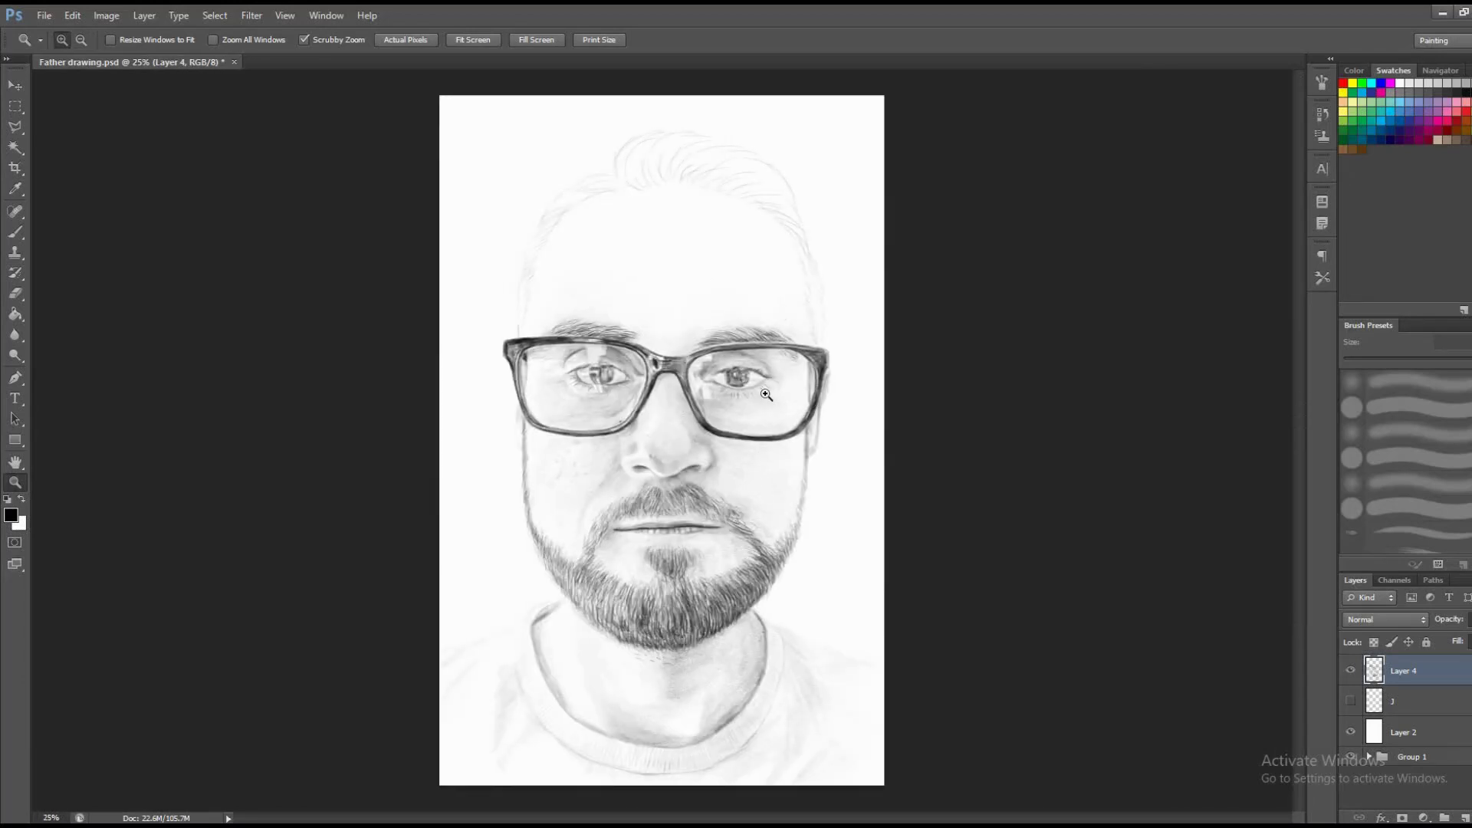
Zoom to 100% on the forehead and try a hair strand at the left hairline, undoing it.
{"action": "left_click", "coordinate": [766, 394]}
{"action": "left_click", "coordinate": [618, 292]}
{"action": "left_click", "coordinate": [555, 414]}
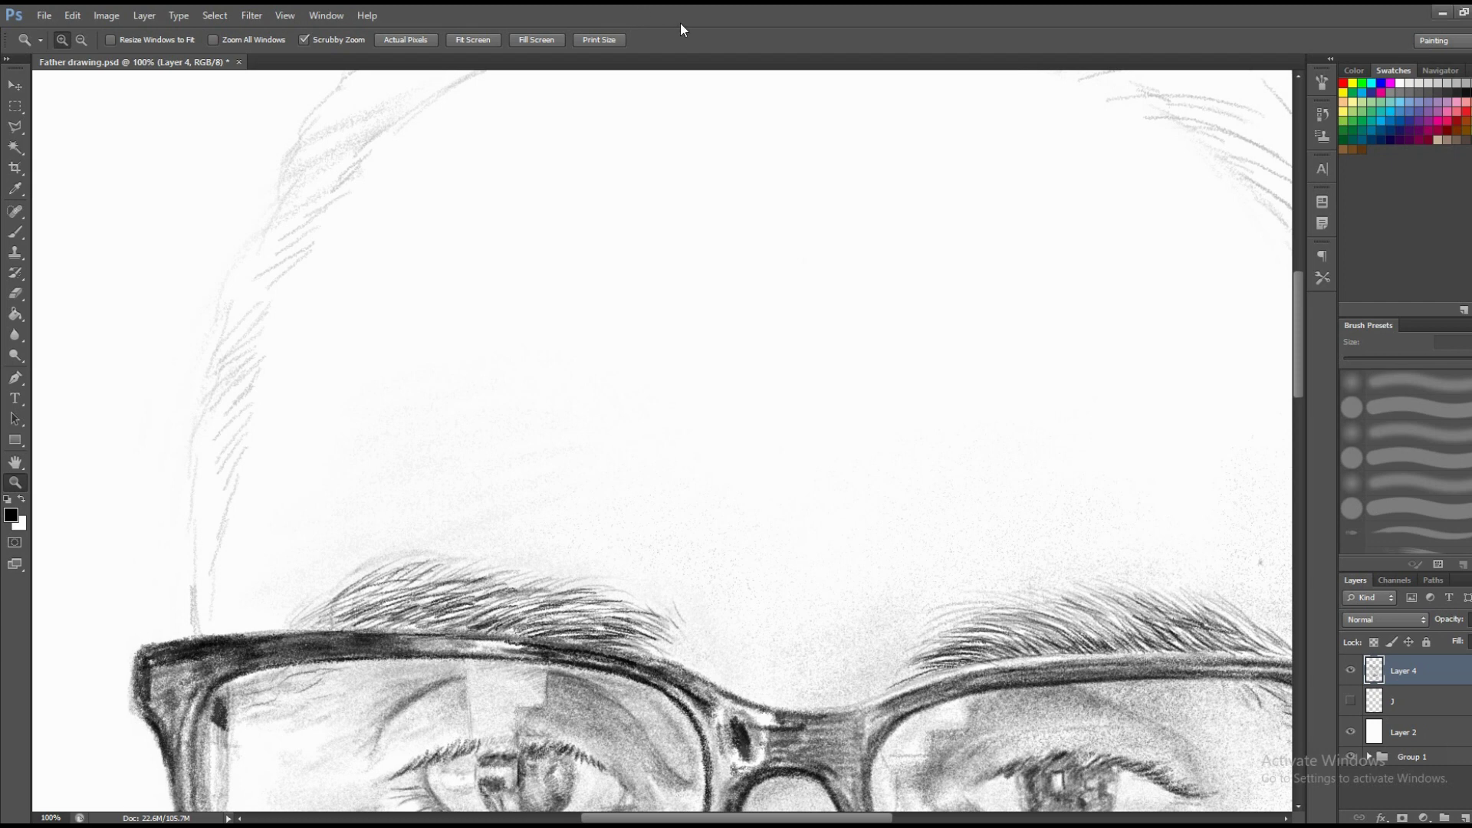
{"action": "key", "text": "b"}
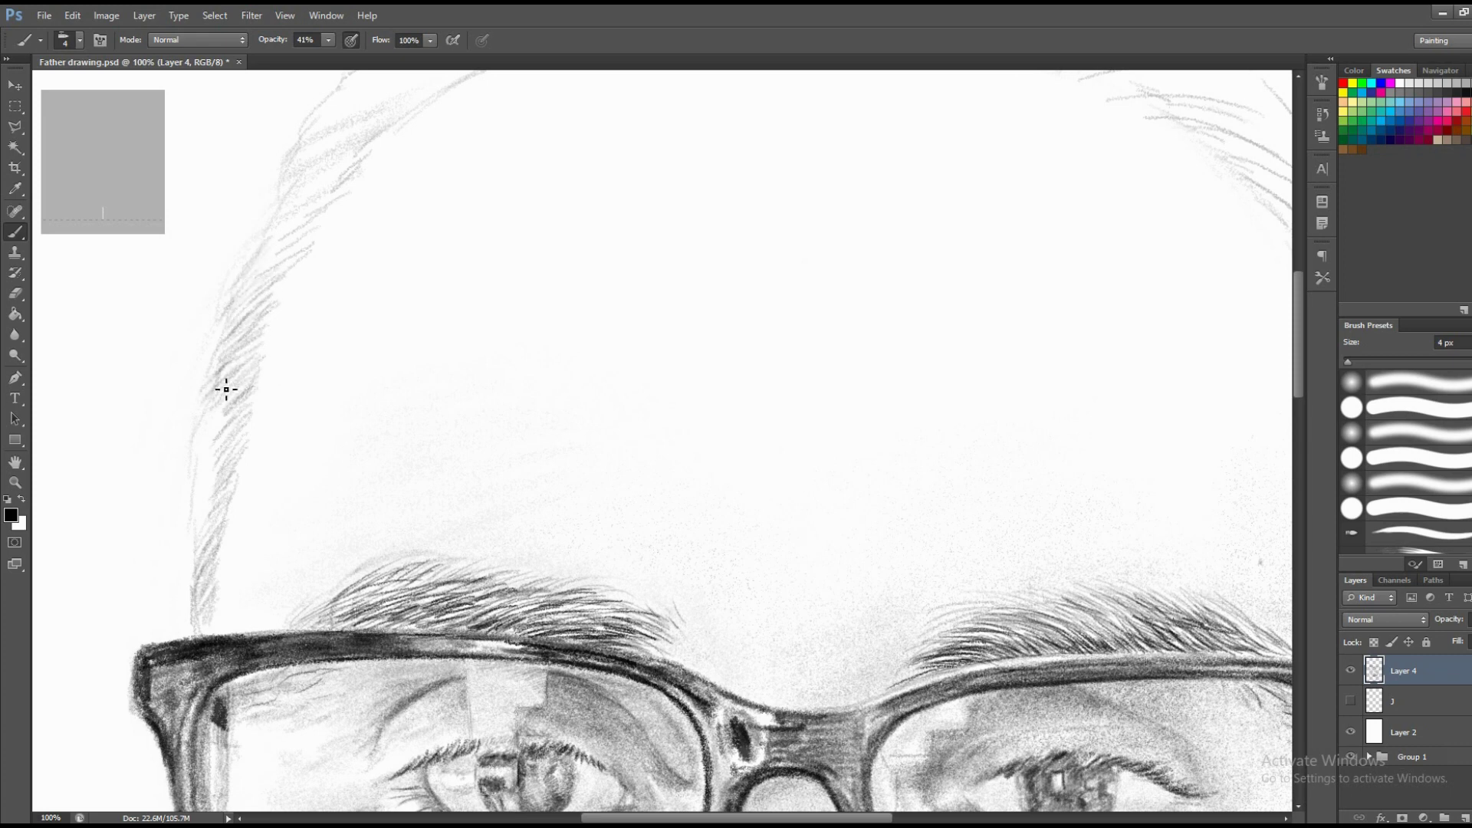
{"action": "left_click_drag", "start_coordinate": [216, 421], "coordinate": [208, 459]}
{"action": "key", "text": "ctrl+z"}
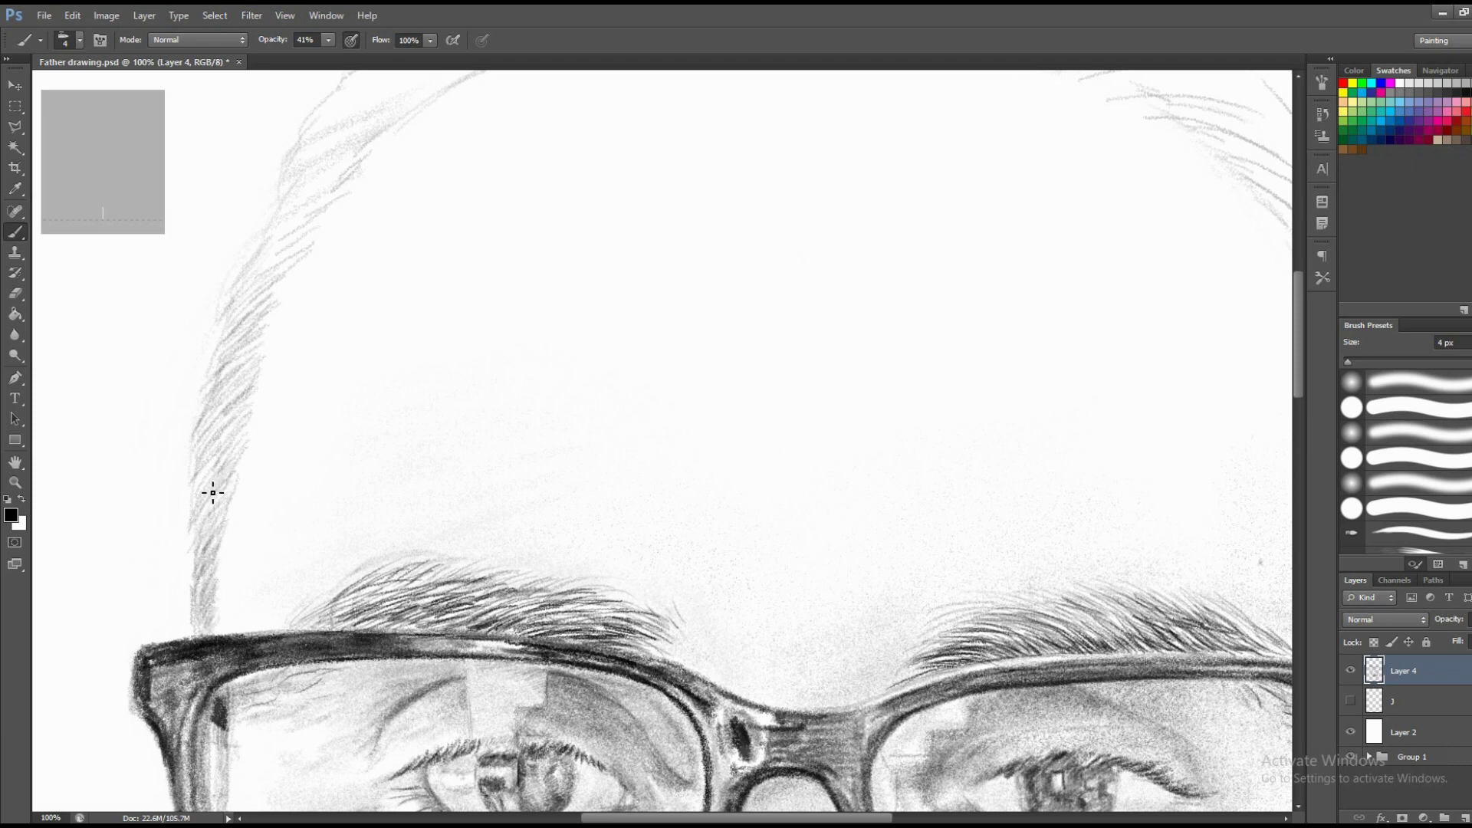
{"action": "scroll", "coordinate": [269, 457], "scroll_direction": "down", "scroll_amount": 2}
{"action": "scroll", "coordinate": [342, 306], "scroll_direction": "up", "scroll_amount": 2}
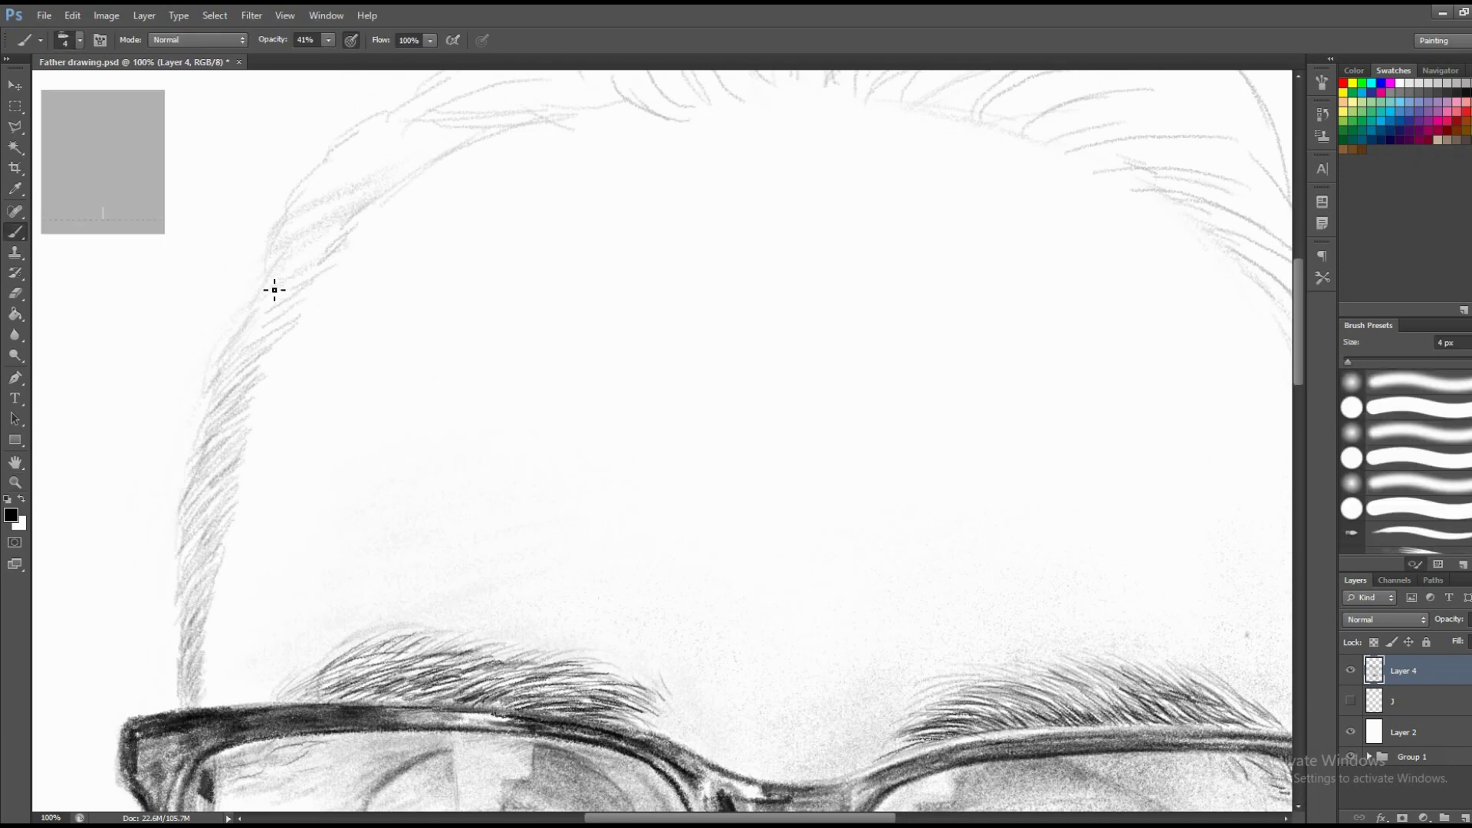
Draw 4 px light and dark hair strands along the forehead hairline, darkest at the left.
{"action": "mouse_move", "coordinate": [258, 314]}
{"action": "left_mouse_down"}
{"action": "mouse_move", "coordinate": [286, 302]}
{"action": "mouse_move", "coordinate": [337, 229]}
{"action": "left_mouse_up"}
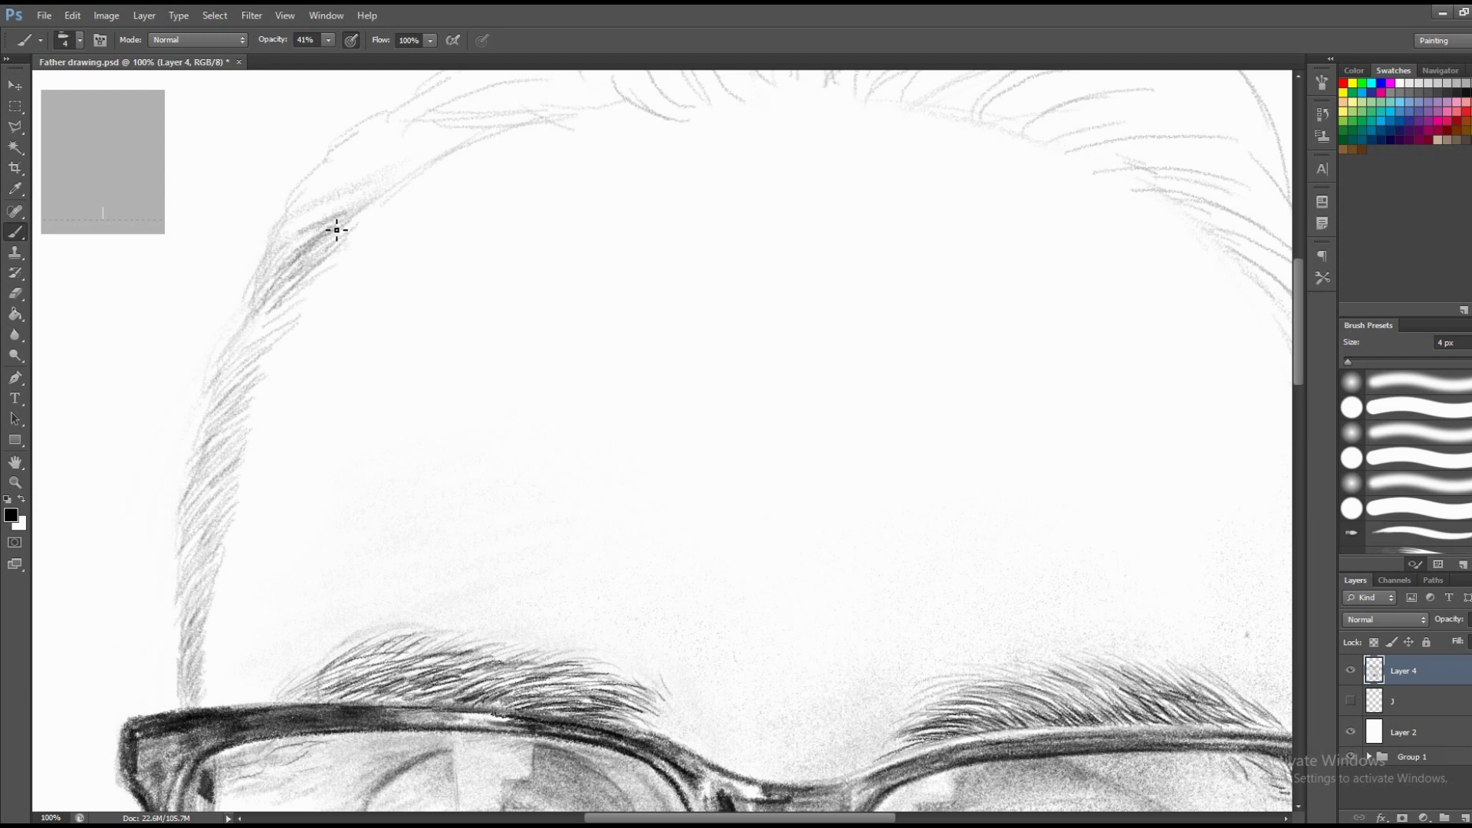
{"action": "left_click_drag", "start_coordinate": [277, 322], "coordinate": [274, 431]}
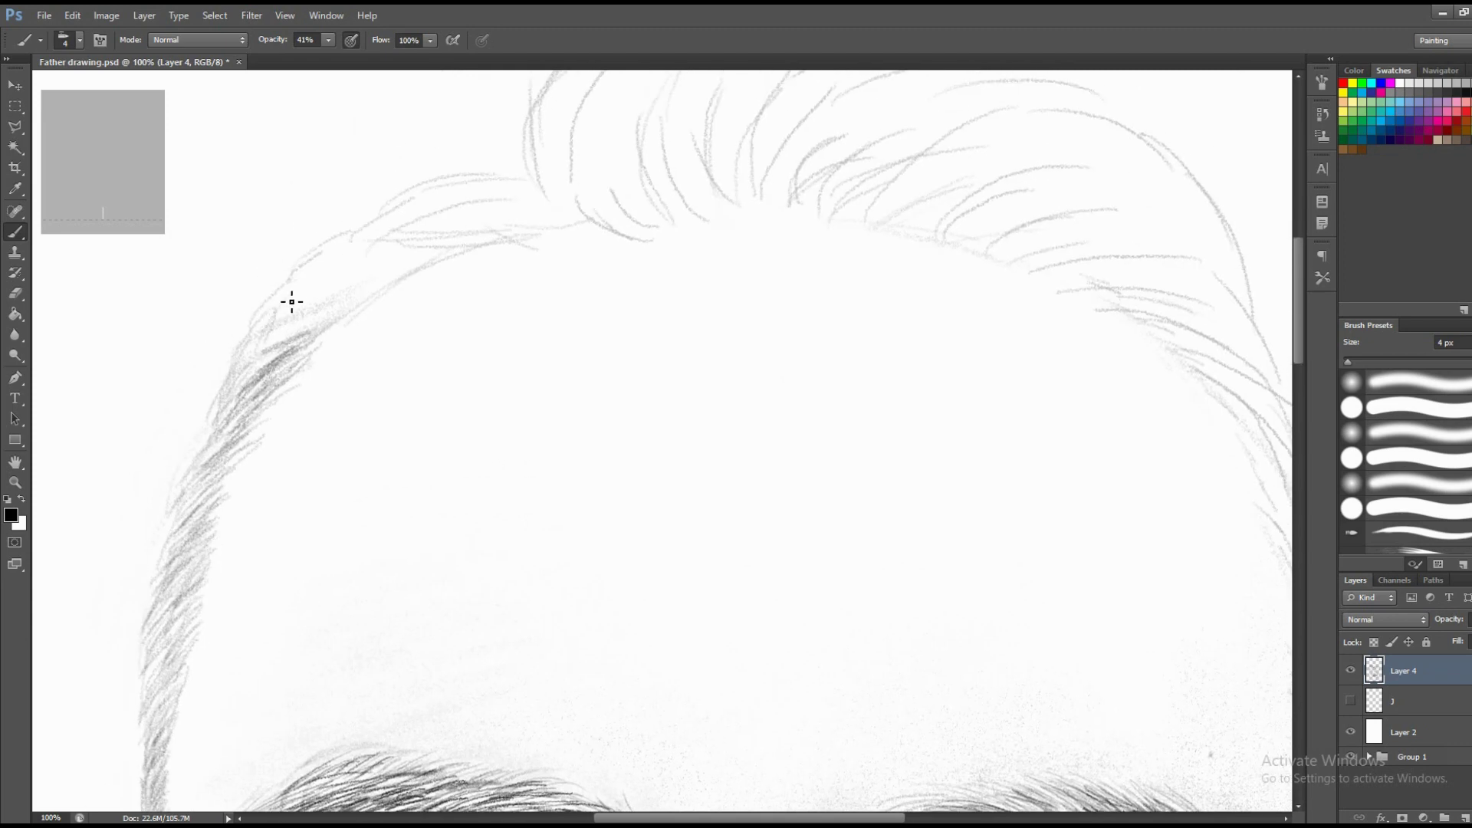
{"action": "mouse_move", "coordinate": [291, 302]}
{"action": "left_mouse_down"}
{"action": "mouse_move", "coordinate": [301, 278]}
{"action": "mouse_move", "coordinate": [391, 256]}
{"action": "mouse_move", "coordinate": [440, 210]}
{"action": "left_mouse_up"}
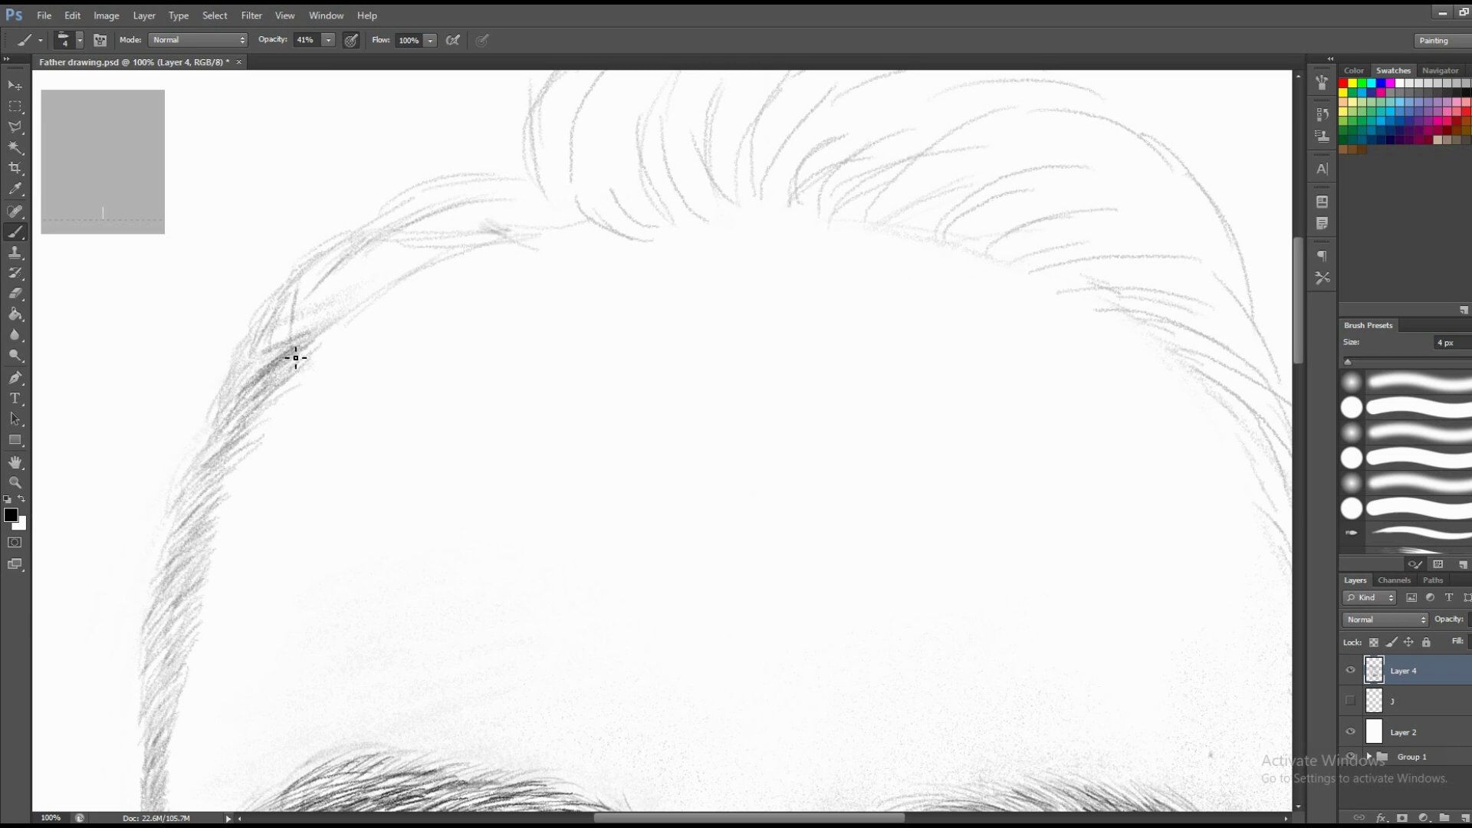
{"action": "left_click_drag", "start_coordinate": [296, 357], "coordinate": [222, 405]}
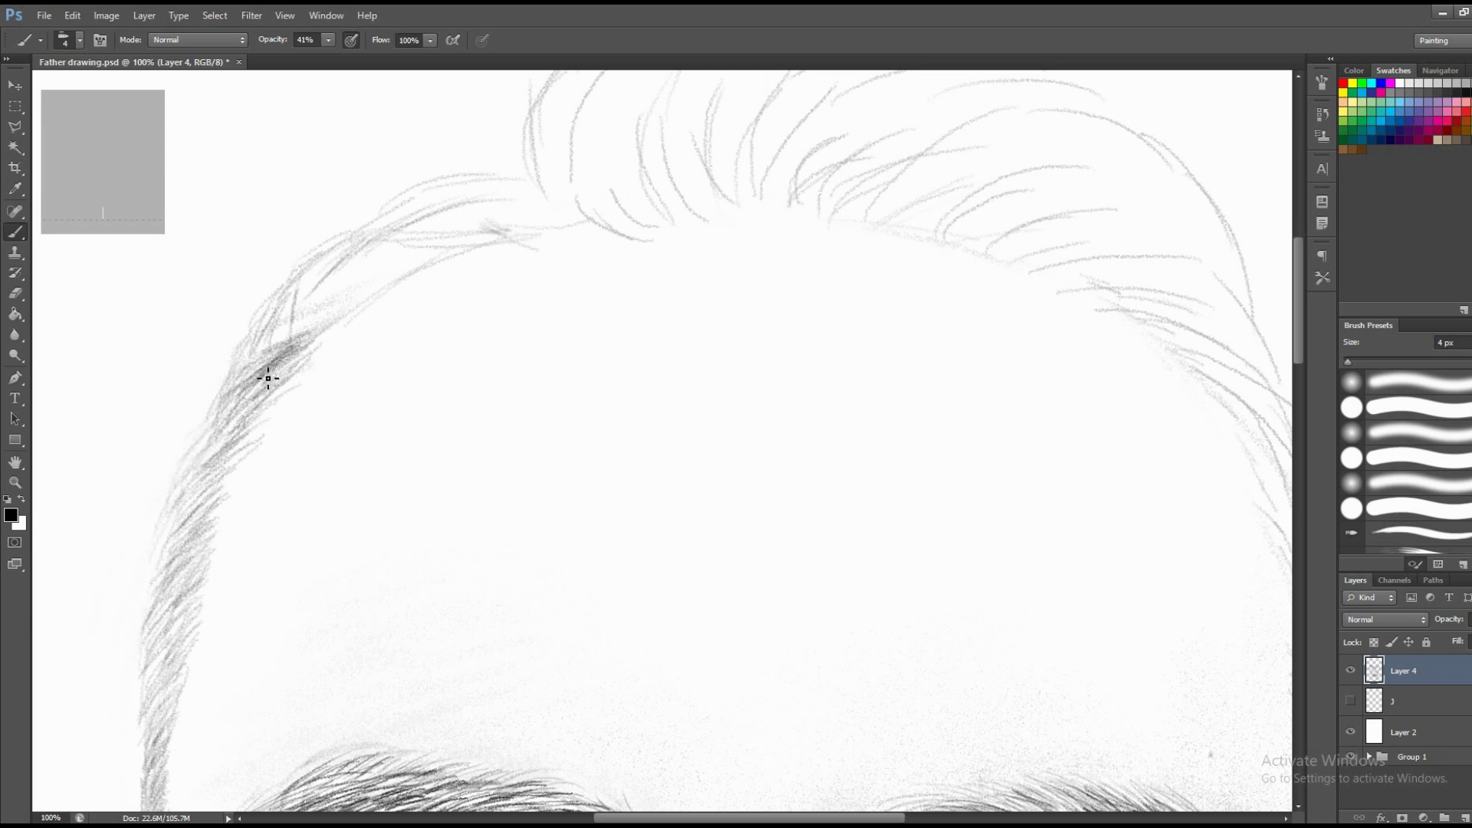
{"action": "left_click_drag", "start_coordinate": [289, 309], "coordinate": [232, 407]}
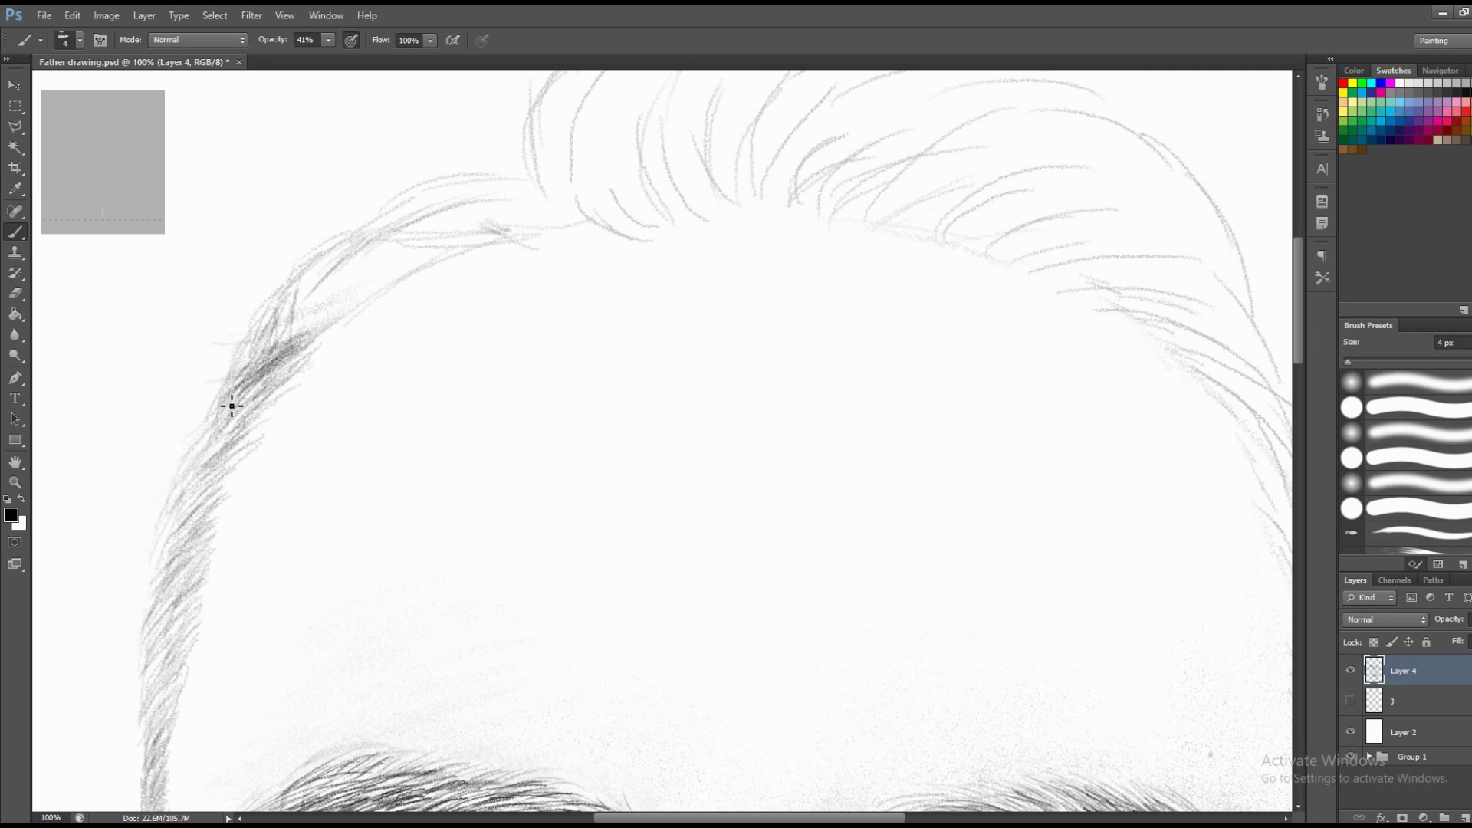
{"action": "left_click_drag", "start_coordinate": [355, 321], "coordinate": [369, 302]}
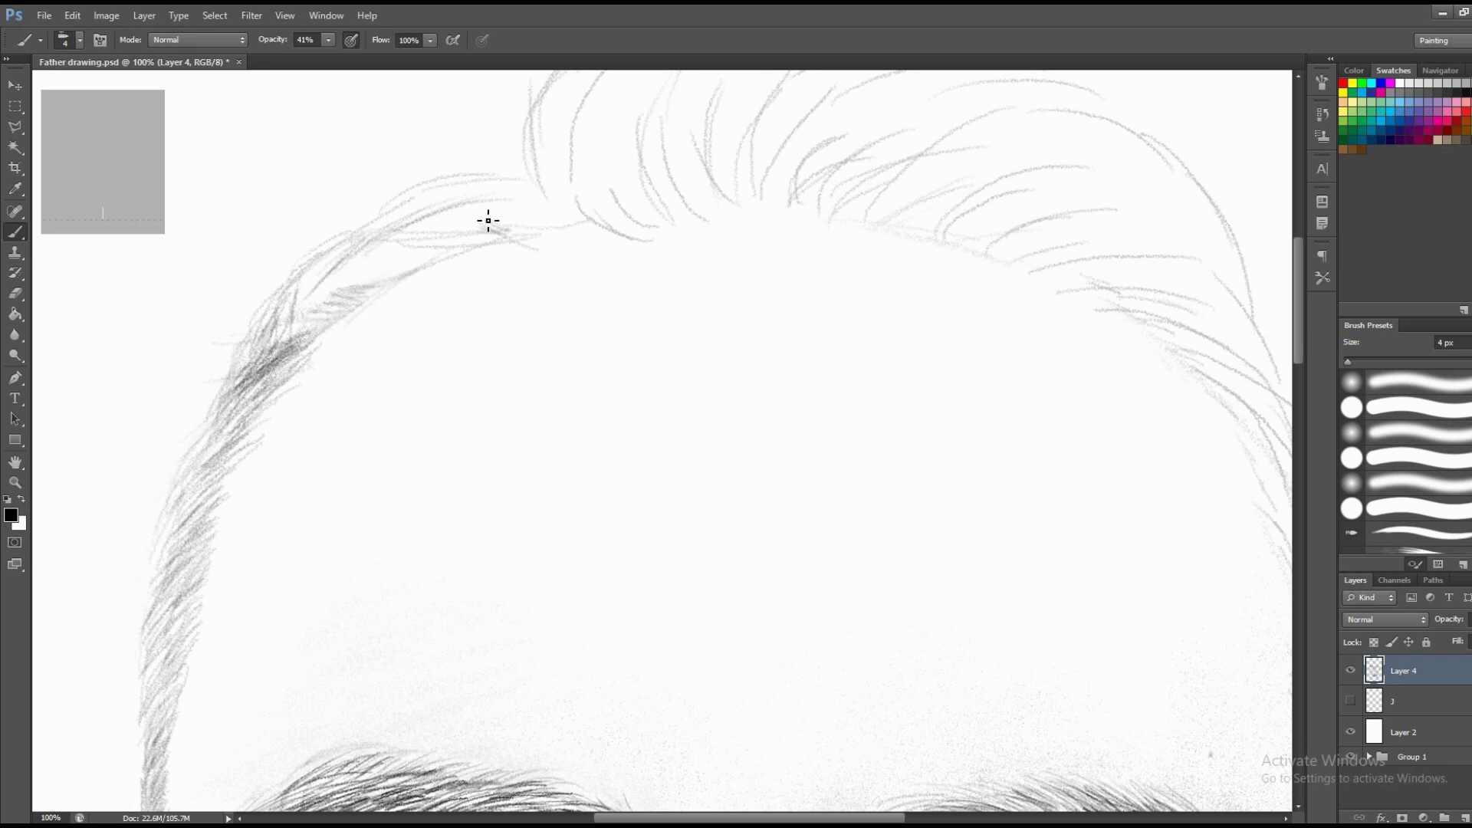
Draw curved swept-back strands across the top of the head.
{"action": "left_click_drag", "start_coordinate": [462, 256], "coordinate": [437, 260]}
{"action": "left_click_drag", "start_coordinate": [613, 167], "coordinate": [595, 254]}
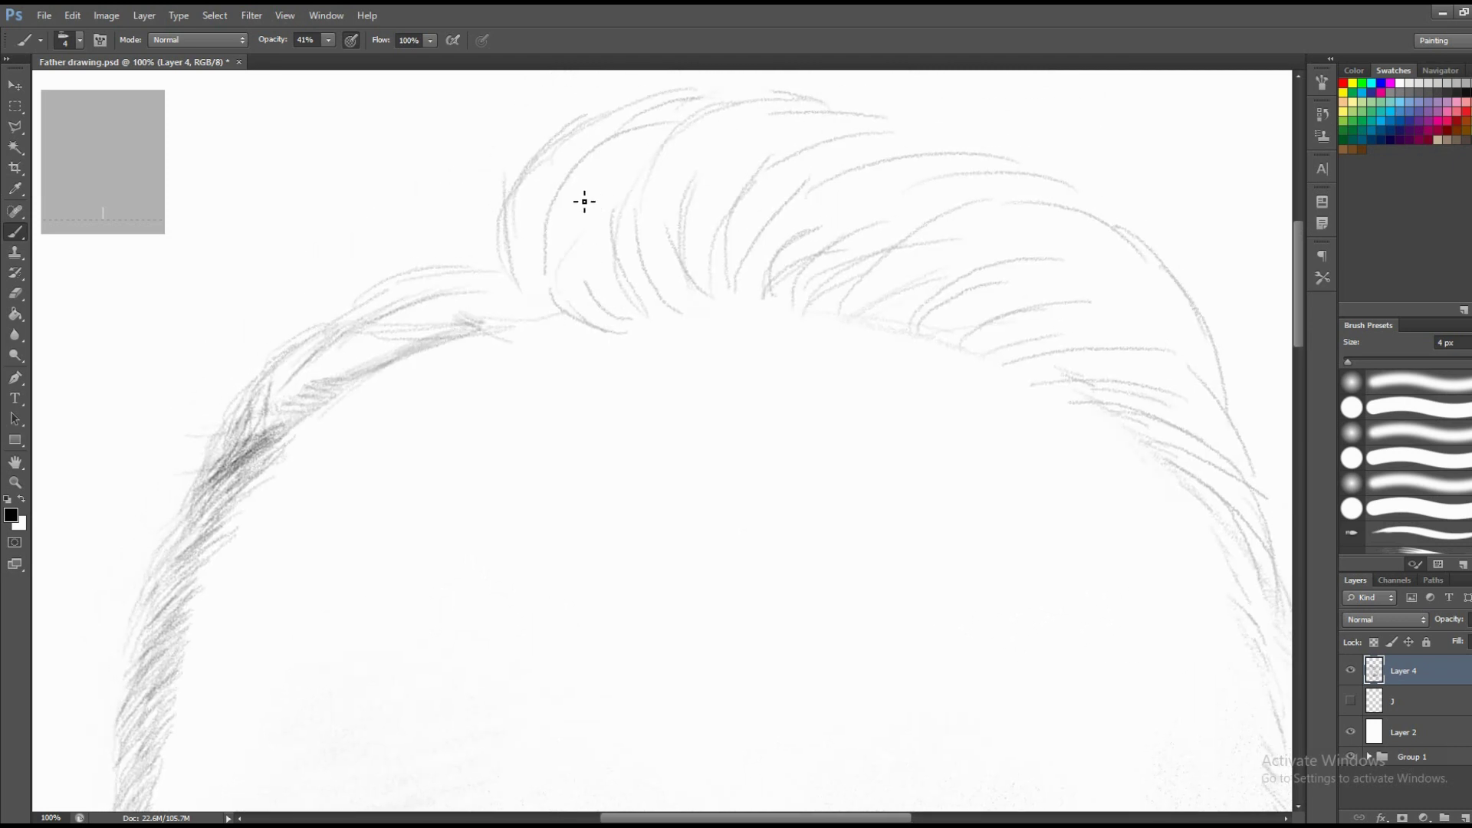
{"action": "mouse_move", "coordinate": [584, 202]}
{"action": "left_mouse_down"}
{"action": "mouse_move", "coordinate": [545, 253]}
{"action": "mouse_move", "coordinate": [566, 278]}
{"action": "left_mouse_up"}
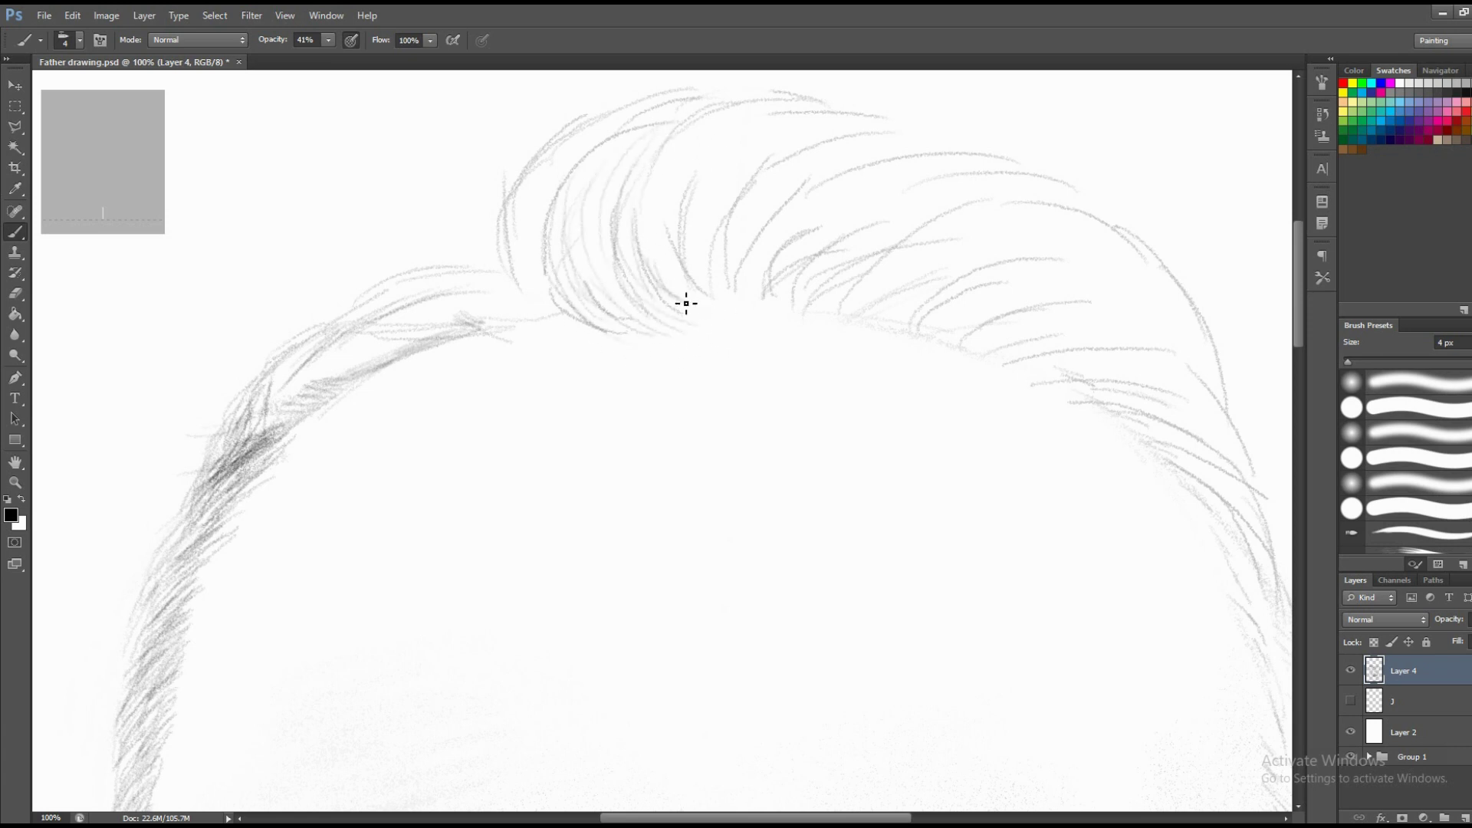
{"action": "left_click_drag", "start_coordinate": [670, 188], "coordinate": [657, 279]}
{"action": "left_click_drag", "start_coordinate": [686, 181], "coordinate": [677, 269]}
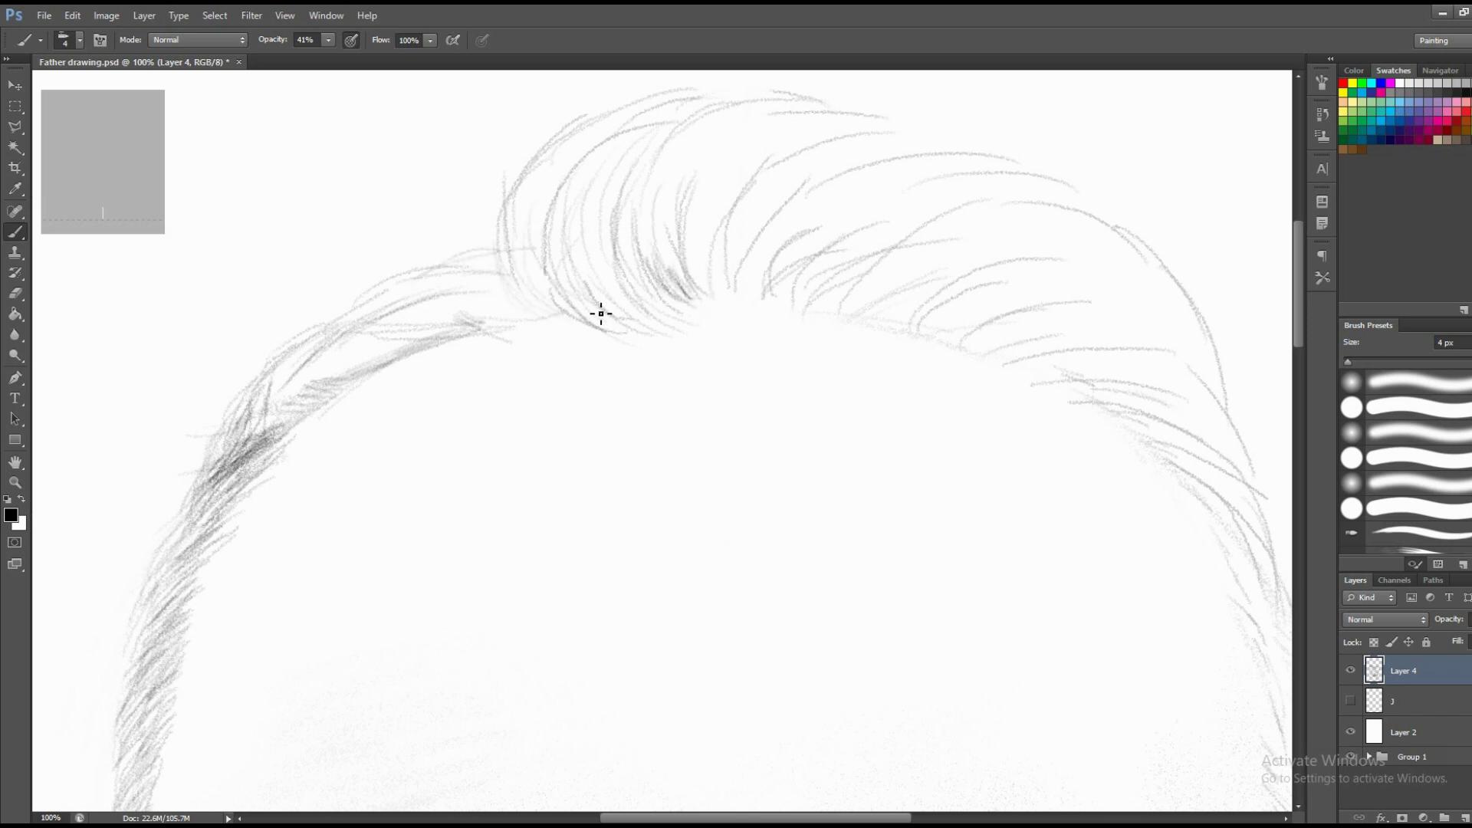
{"action": "right_click", "coordinate": [546, 290]}
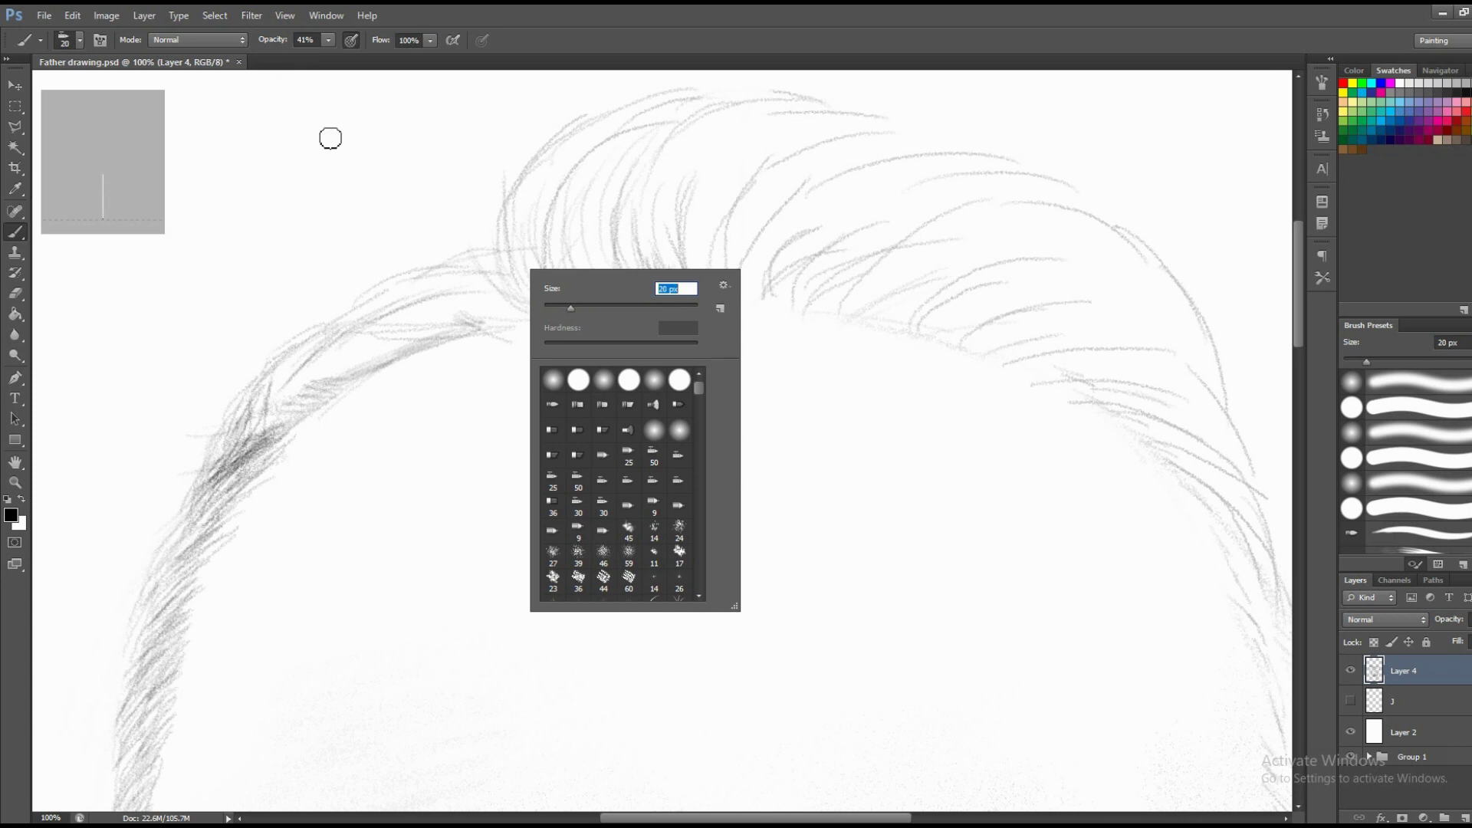
Paint a dark 20 px, 100% opacity band along the hairline from the left temple across the top.
{"action": "left_click", "coordinate": [328, 40]}
{"action": "left_click_drag", "start_coordinate": [328, 40], "coordinate": [381, 52]}
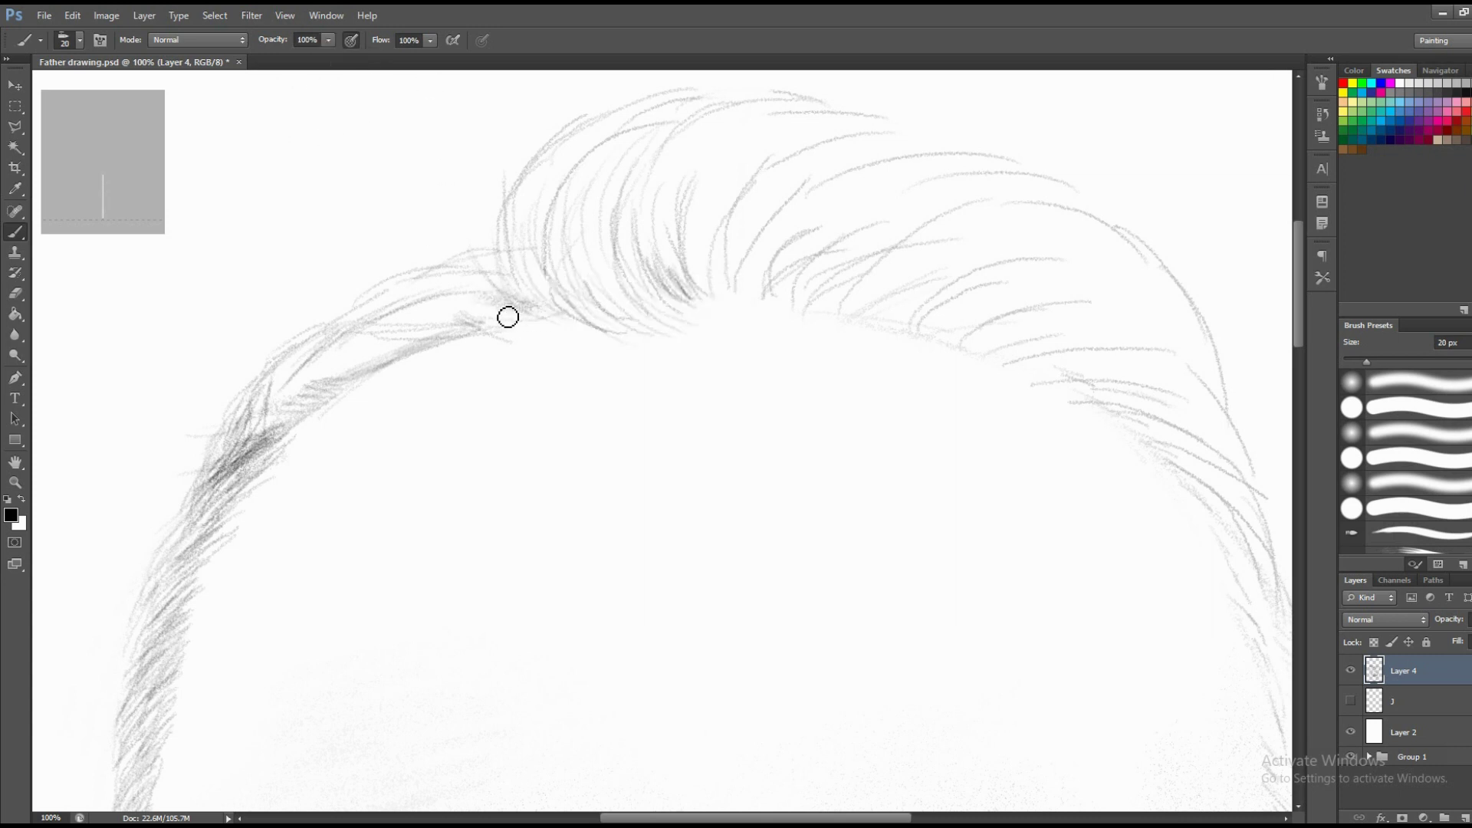
{"action": "mouse_move", "coordinate": [507, 317]}
{"action": "left_mouse_down"}
{"action": "mouse_move", "coordinate": [487, 322]}
{"action": "mouse_move", "coordinate": [552, 302]}
{"action": "mouse_move", "coordinate": [355, 348]}
{"action": "mouse_move", "coordinate": [421, 342]}
{"action": "mouse_move", "coordinate": [360, 378]}
{"action": "mouse_move", "coordinate": [335, 365]}
{"action": "mouse_move", "coordinate": [329, 385]}
{"action": "mouse_move", "coordinate": [312, 376]}
{"action": "mouse_move", "coordinate": [437, 348]}
{"action": "mouse_move", "coordinate": [457, 319]}
{"action": "mouse_move", "coordinate": [400, 339]}
{"action": "mouse_move", "coordinate": [473, 312]}
{"action": "mouse_move", "coordinate": [345, 365]}
{"action": "mouse_move", "coordinate": [470, 313]}
{"action": "mouse_move", "coordinate": [286, 417]}
{"action": "mouse_move", "coordinate": [361, 371]}
{"action": "mouse_move", "coordinate": [223, 476]}
{"action": "mouse_move", "coordinate": [437, 332]}
{"action": "mouse_move", "coordinate": [427, 319]}
{"action": "mouse_move", "coordinate": [740, 289]}
{"action": "mouse_move", "coordinate": [703, 294]}
{"action": "mouse_move", "coordinate": [848, 306]}
{"action": "mouse_move", "coordinate": [604, 266]}
{"action": "mouse_move", "coordinate": [913, 325]}
{"action": "mouse_move", "coordinate": [867, 296]}
{"action": "mouse_move", "coordinate": [1025, 352]}
{"action": "mouse_move", "coordinate": [1091, 394]}
{"action": "mouse_move", "coordinate": [789, 279]}
{"action": "left_mouse_up"}
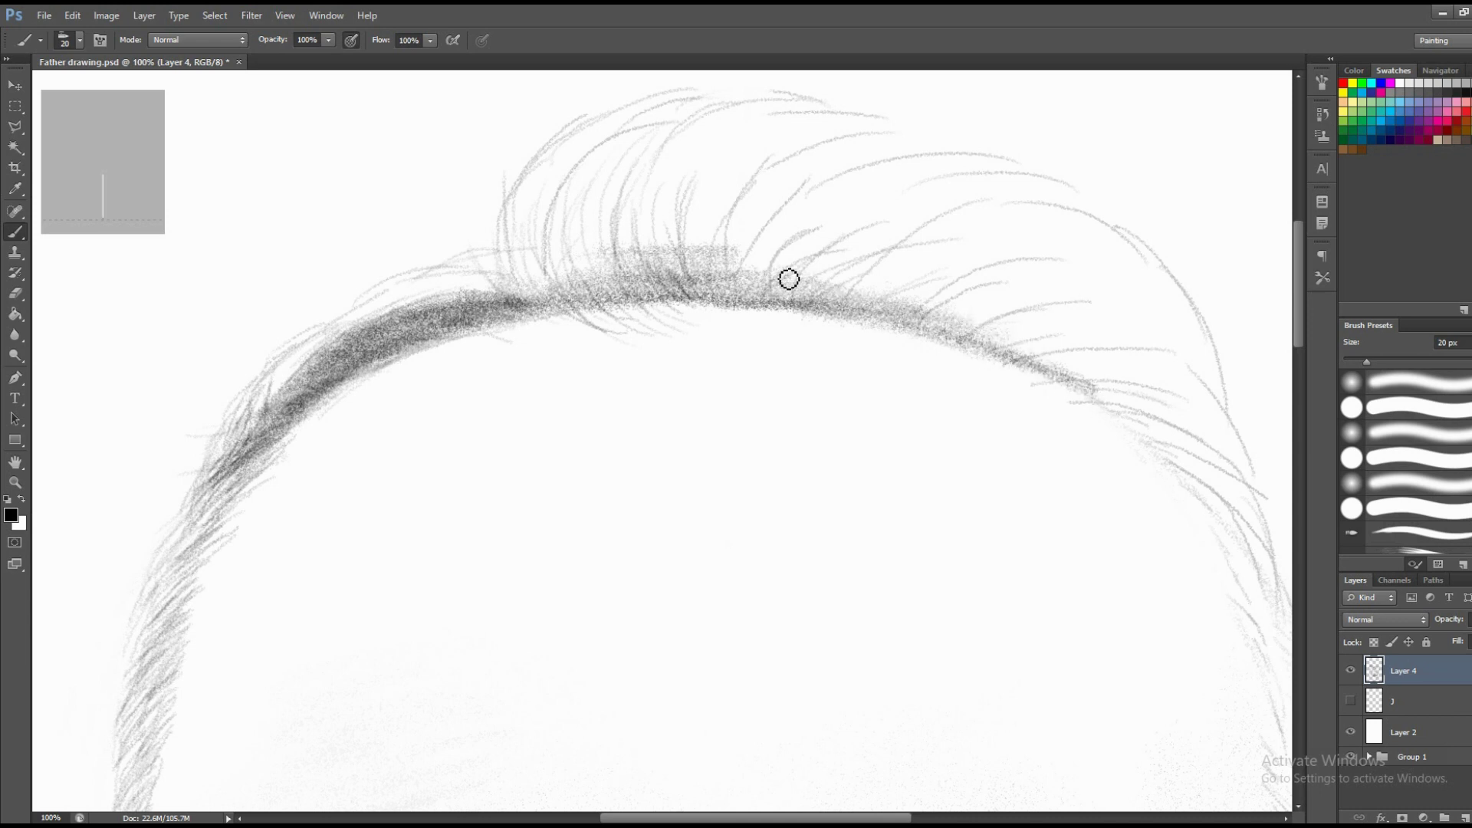
Shrink the brush for thin strands and darken the hairline band with graphite strokes.
{"action": "right_click", "coordinate": [567, 290]}
{"action": "mouse_move", "coordinate": [586, 319]}
{"action": "left_mouse_down"}
{"action": "mouse_move", "coordinate": [477, 247]}
{"action": "mouse_move", "coordinate": [506, 337]}
{"action": "left_mouse_up"}
{"action": "key", "text": "Return"}
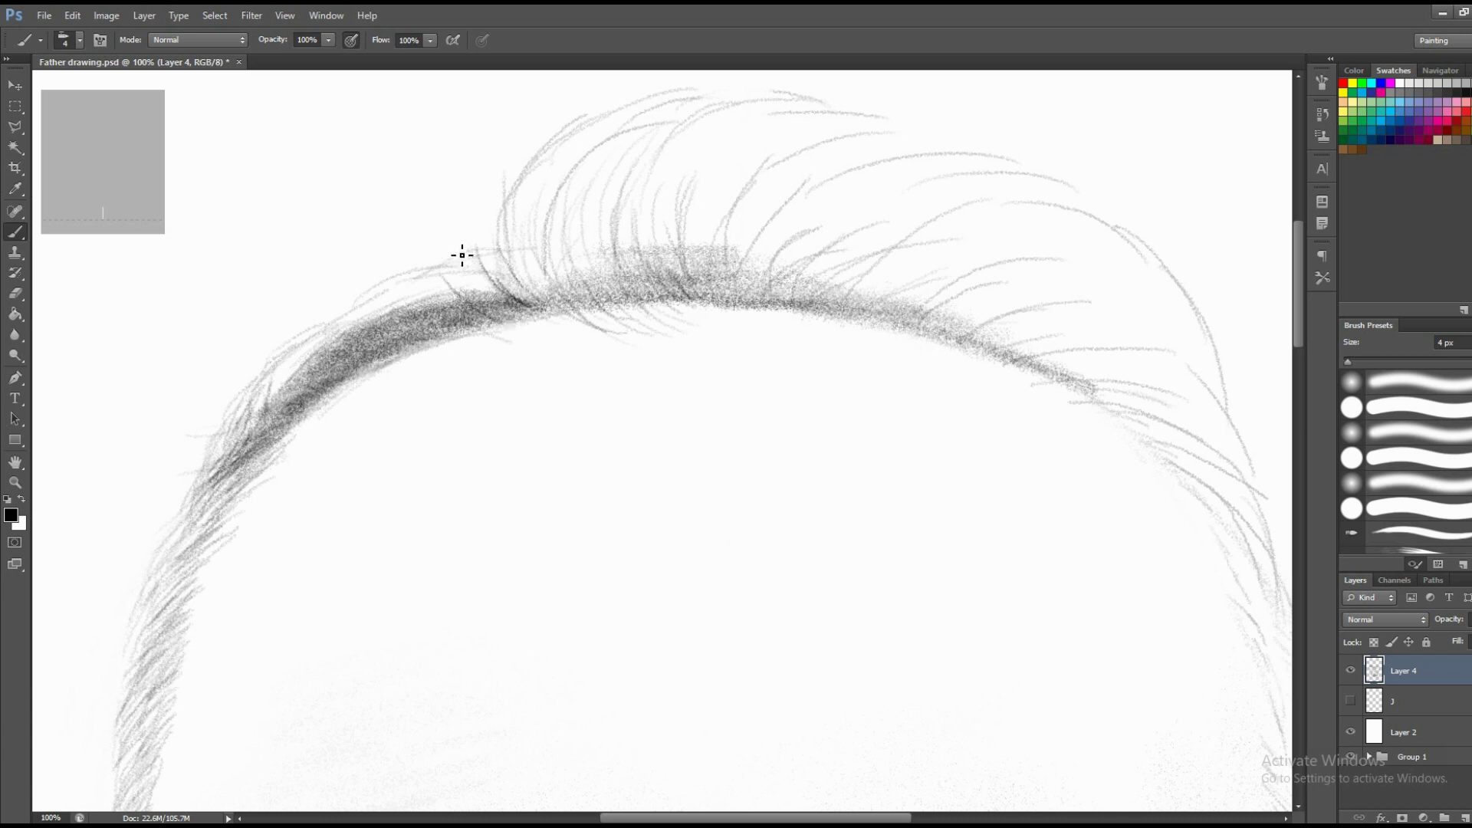
{"action": "mouse_move", "coordinate": [482, 257]}
{"action": "left_mouse_down"}
{"action": "mouse_move", "coordinate": [430, 337]}
{"action": "mouse_move", "coordinate": [345, 357]}
{"action": "left_mouse_up"}
{"action": "left_click_drag", "start_coordinate": [453, 307], "coordinate": [315, 387]}
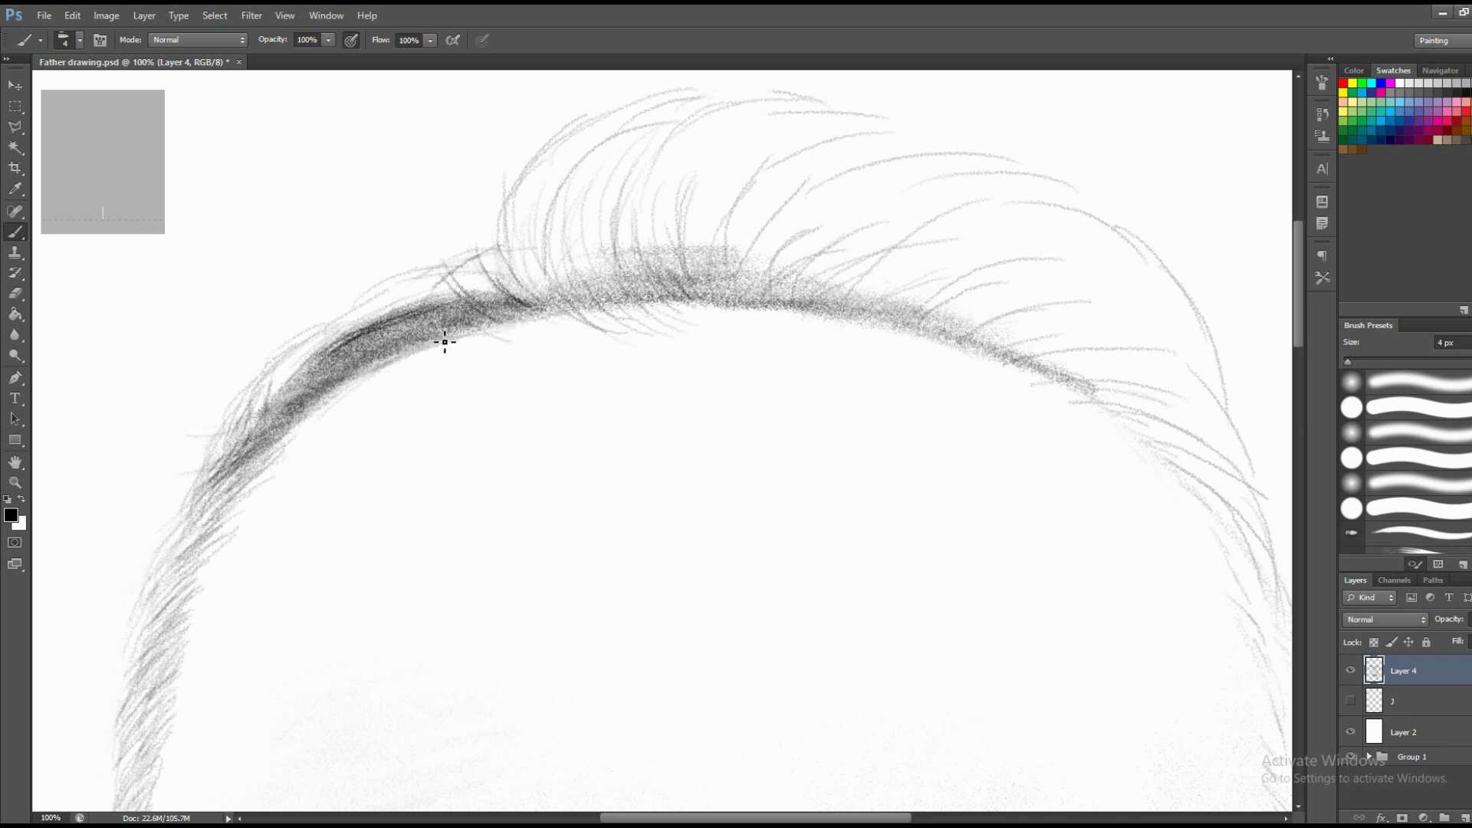
{"action": "mouse_move", "coordinate": [483, 328]}
{"action": "left_mouse_down"}
{"action": "mouse_move", "coordinate": [464, 302]}
{"action": "mouse_move", "coordinate": [421, 347]}
{"action": "left_mouse_up"}
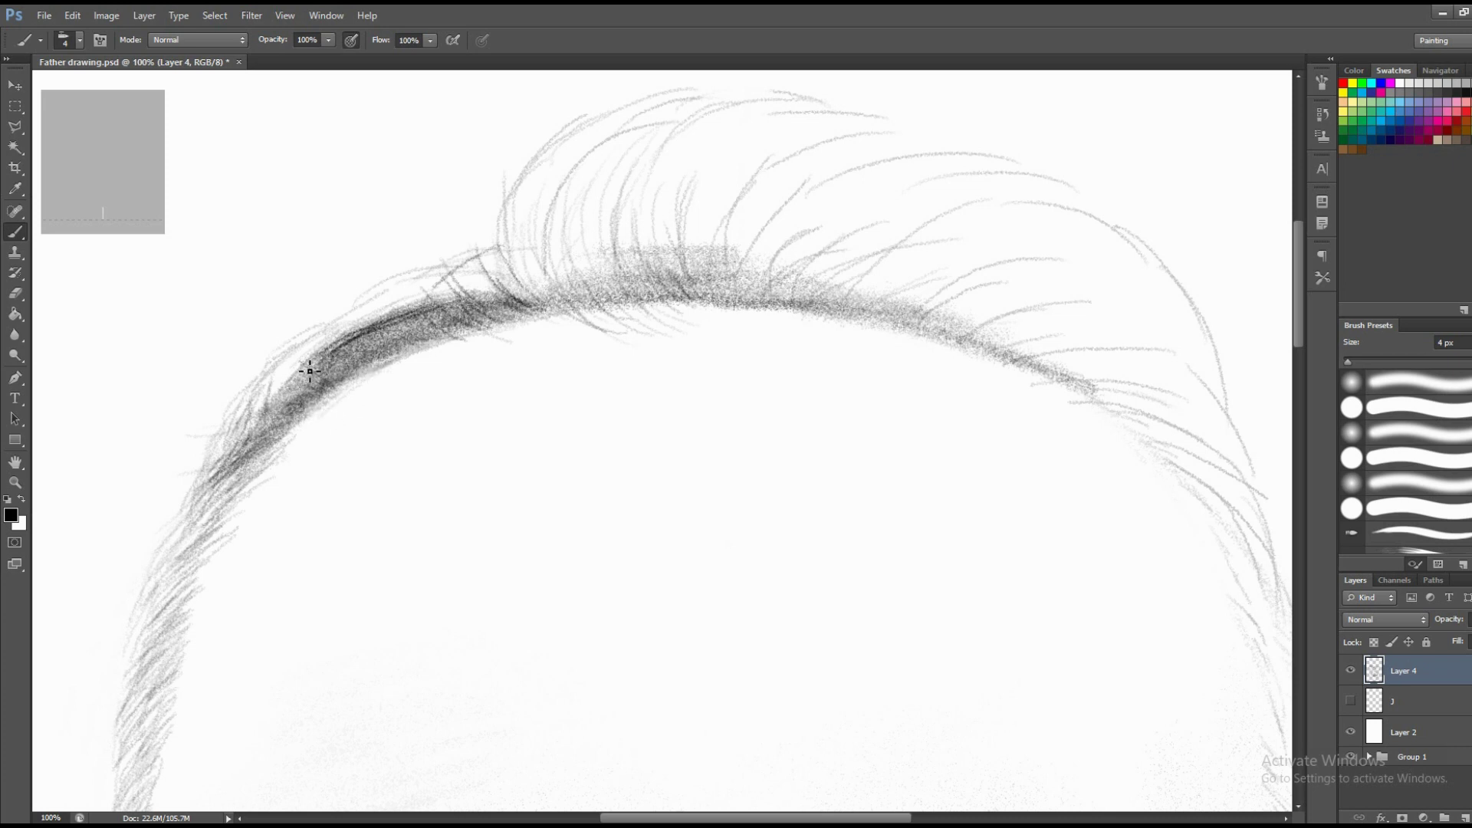
{"action": "mouse_move", "coordinate": [309, 371]}
{"action": "left_mouse_down"}
{"action": "mouse_move", "coordinate": [285, 422]}
{"action": "mouse_move", "coordinate": [240, 430]}
{"action": "mouse_move", "coordinate": [230, 467]}
{"action": "mouse_move", "coordinate": [242, 437]}
{"action": "left_mouse_up"}
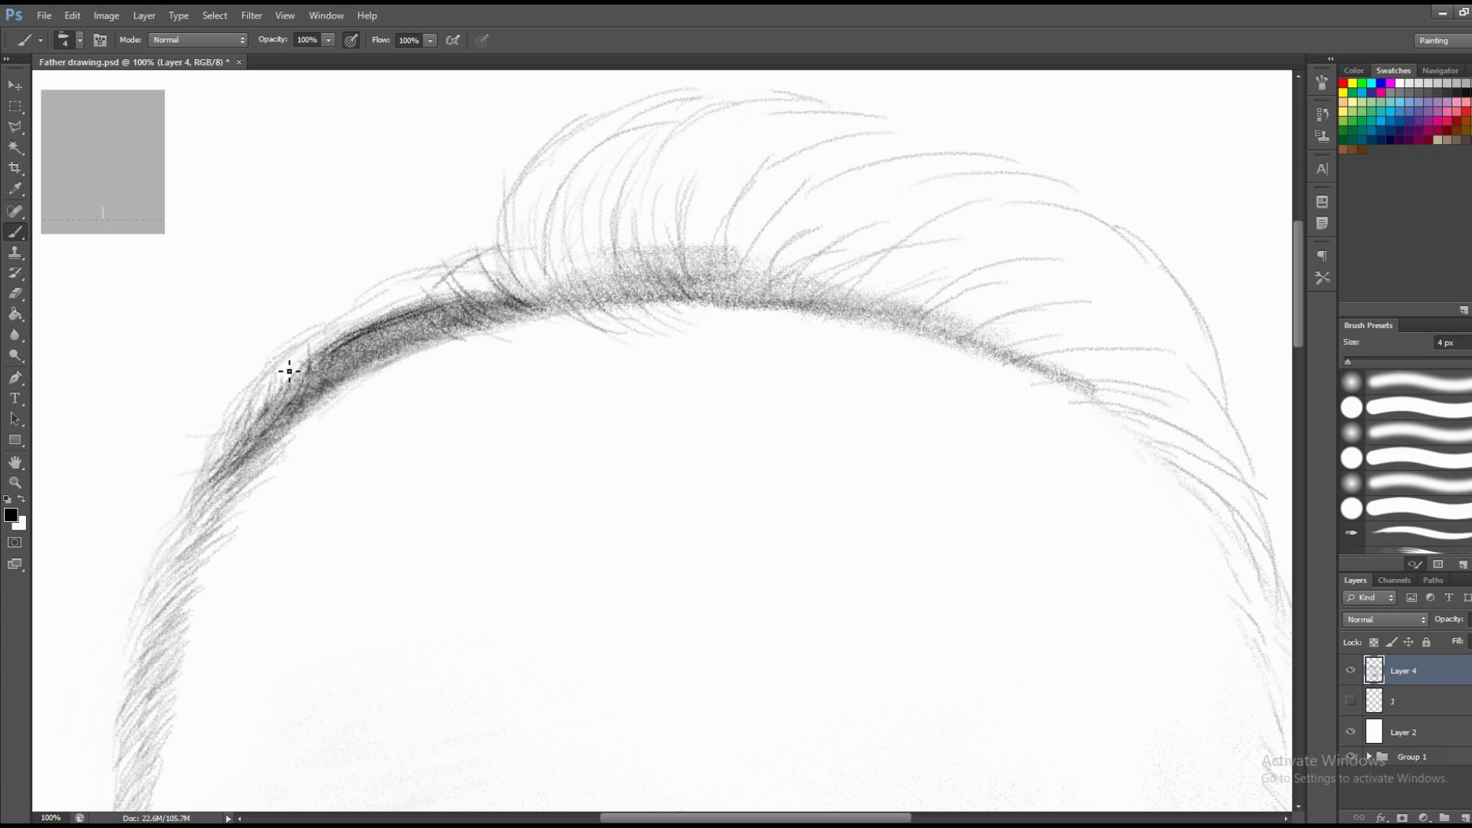
{"action": "left_click_drag", "start_coordinate": [330, 331], "coordinate": [262, 375]}
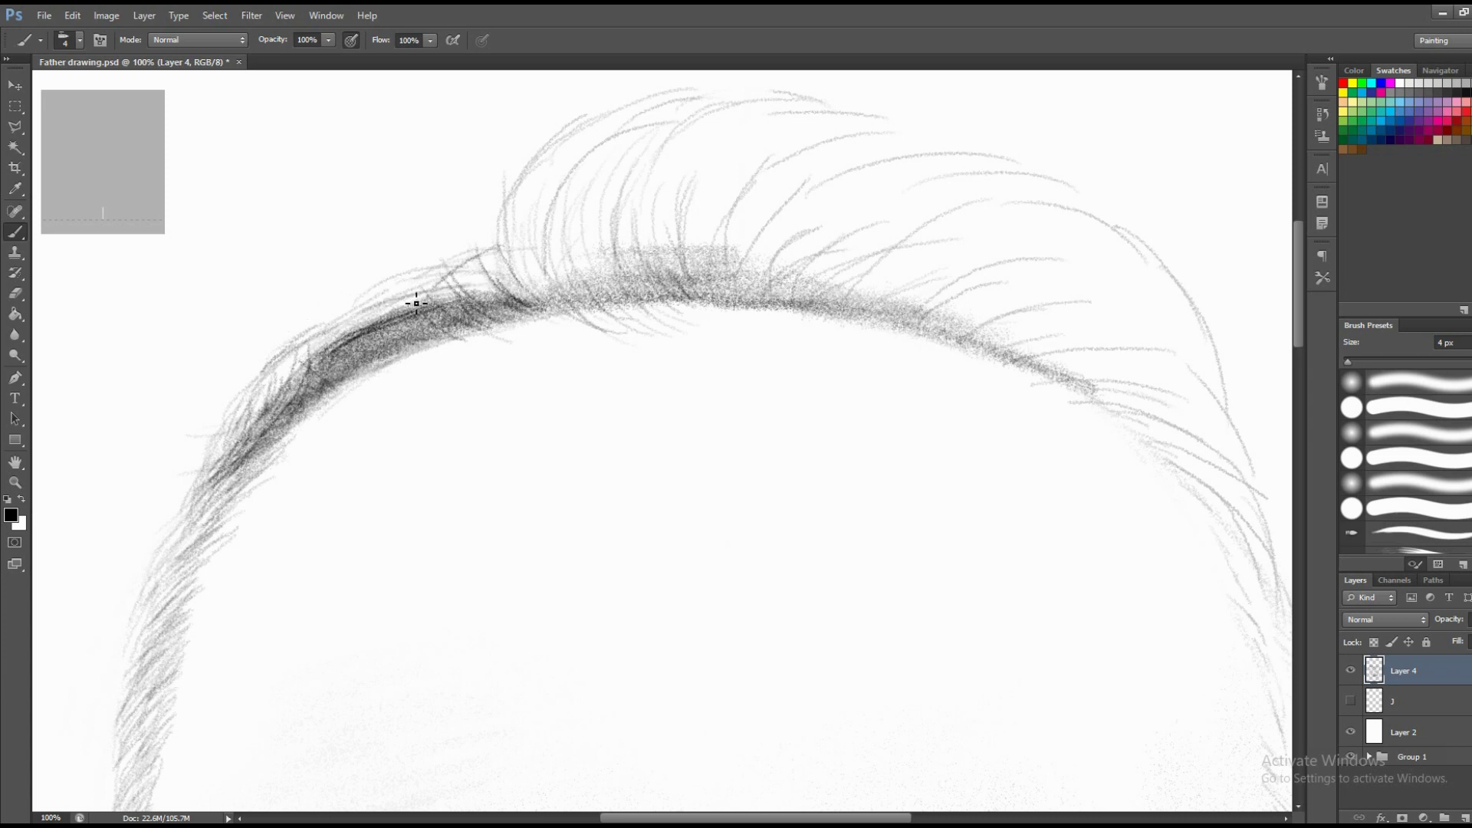
Set the Eraser size to 40 px.
{"action": "key", "text": "e"}
{"action": "right_click", "coordinate": [506, 313]}
{"action": "type", "text": "40"}
{"action": "key", "text": "Return"}
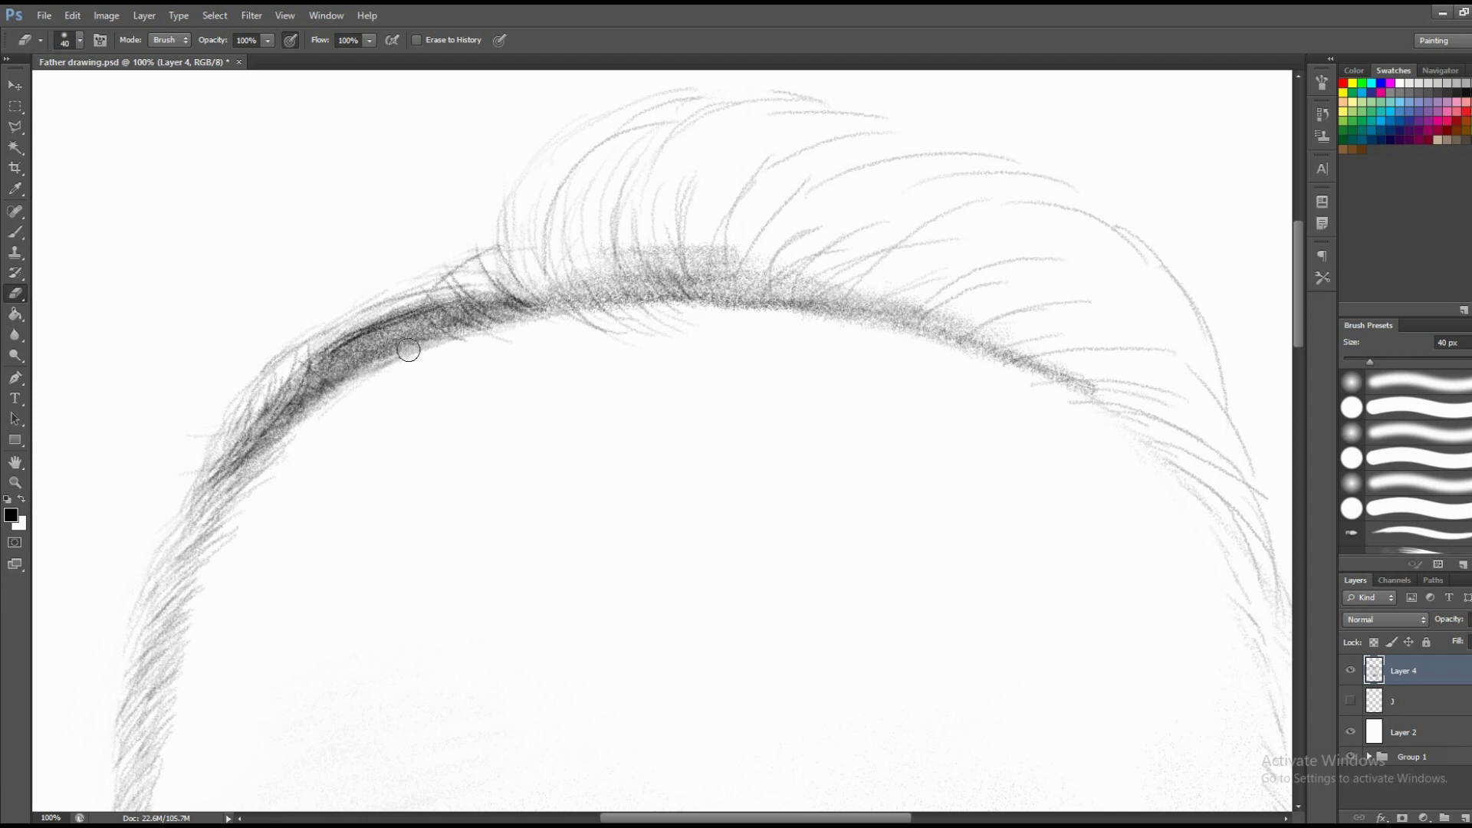
With the brush, add dark strands along the left hairline and sweeping up from it.
{"action": "key", "text": "b"}
{"action": "mouse_move", "coordinate": [346, 364]}
{"action": "left_mouse_down"}
{"action": "mouse_move", "coordinate": [263, 442]}
{"action": "mouse_move", "coordinate": [289, 444]}
{"action": "mouse_move", "coordinate": [227, 487]}
{"action": "mouse_move", "coordinate": [220, 521]}
{"action": "mouse_move", "coordinate": [223, 500]}
{"action": "mouse_move", "coordinate": [197, 516]}
{"action": "mouse_move", "coordinate": [241, 458]}
{"action": "mouse_move", "coordinate": [230, 440]}
{"action": "mouse_move", "coordinate": [264, 430]}
{"action": "mouse_move", "coordinate": [251, 385]}
{"action": "left_mouse_up"}
{"action": "mouse_move", "coordinate": [382, 319]}
{"action": "left_mouse_down"}
{"action": "mouse_move", "coordinate": [291, 368]}
{"action": "mouse_move", "coordinate": [480, 279]}
{"action": "mouse_move", "coordinate": [453, 269]}
{"action": "mouse_move", "coordinate": [497, 239]}
{"action": "mouse_move", "coordinate": [490, 297]}
{"action": "left_mouse_up"}
{"action": "mouse_move", "coordinate": [490, 296]}
{"action": "left_mouse_down"}
{"action": "mouse_move", "coordinate": [536, 315]}
{"action": "mouse_move", "coordinate": [572, 250]}
{"action": "mouse_move", "coordinate": [555, 365]}
{"action": "mouse_move", "coordinate": [557, 245]}
{"action": "mouse_move", "coordinate": [383, 365]}
{"action": "mouse_move", "coordinate": [470, 340]}
{"action": "left_mouse_up"}
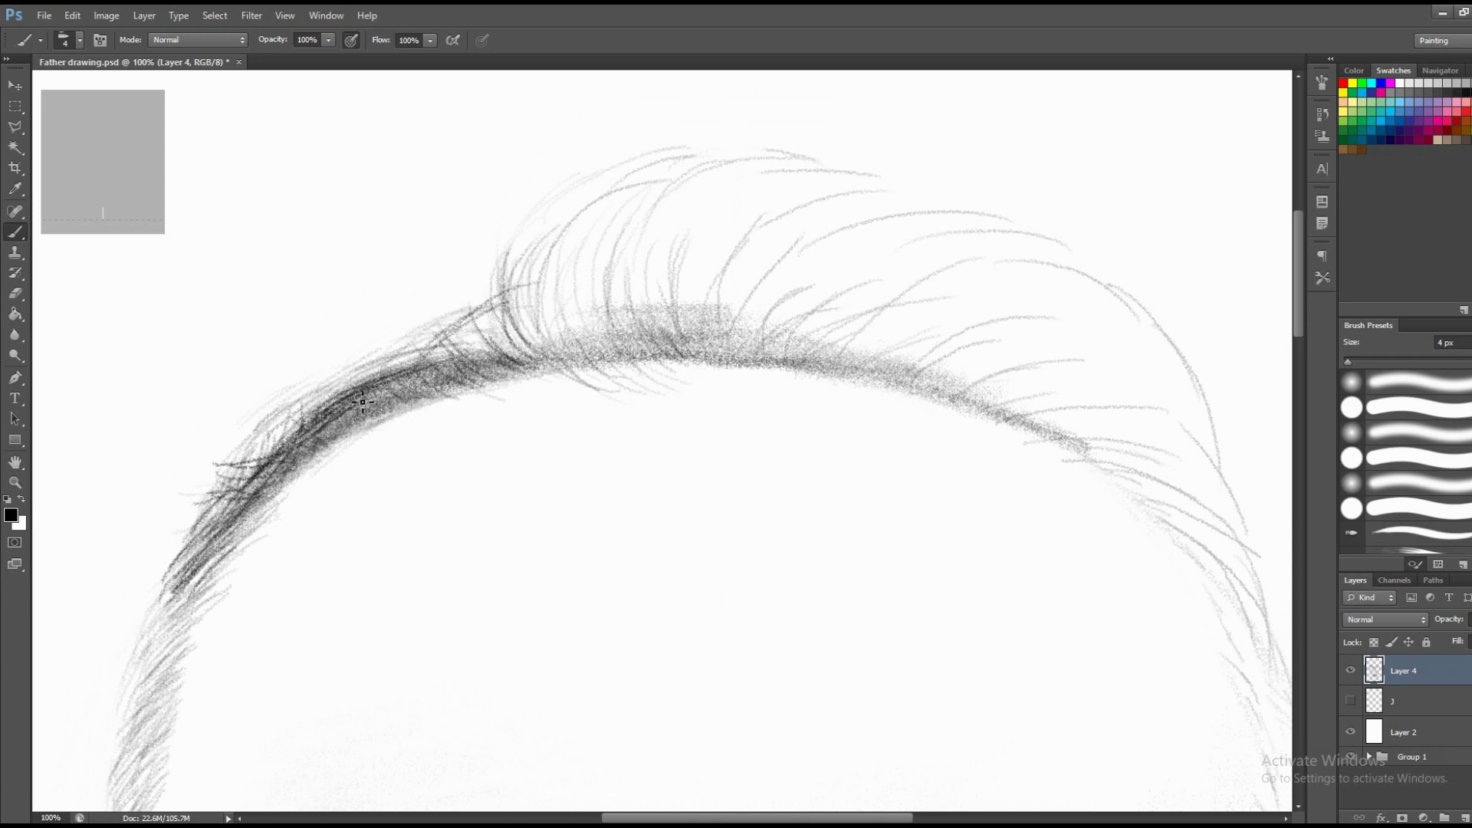
{"action": "left_click_drag", "start_coordinate": [363, 402], "coordinate": [384, 413]}
{"action": "mouse_move", "coordinate": [651, 378]}
{"action": "left_mouse_down"}
{"action": "mouse_move", "coordinate": [591, 328]}
{"action": "mouse_move", "coordinate": [621, 366]}
{"action": "left_mouse_up"}
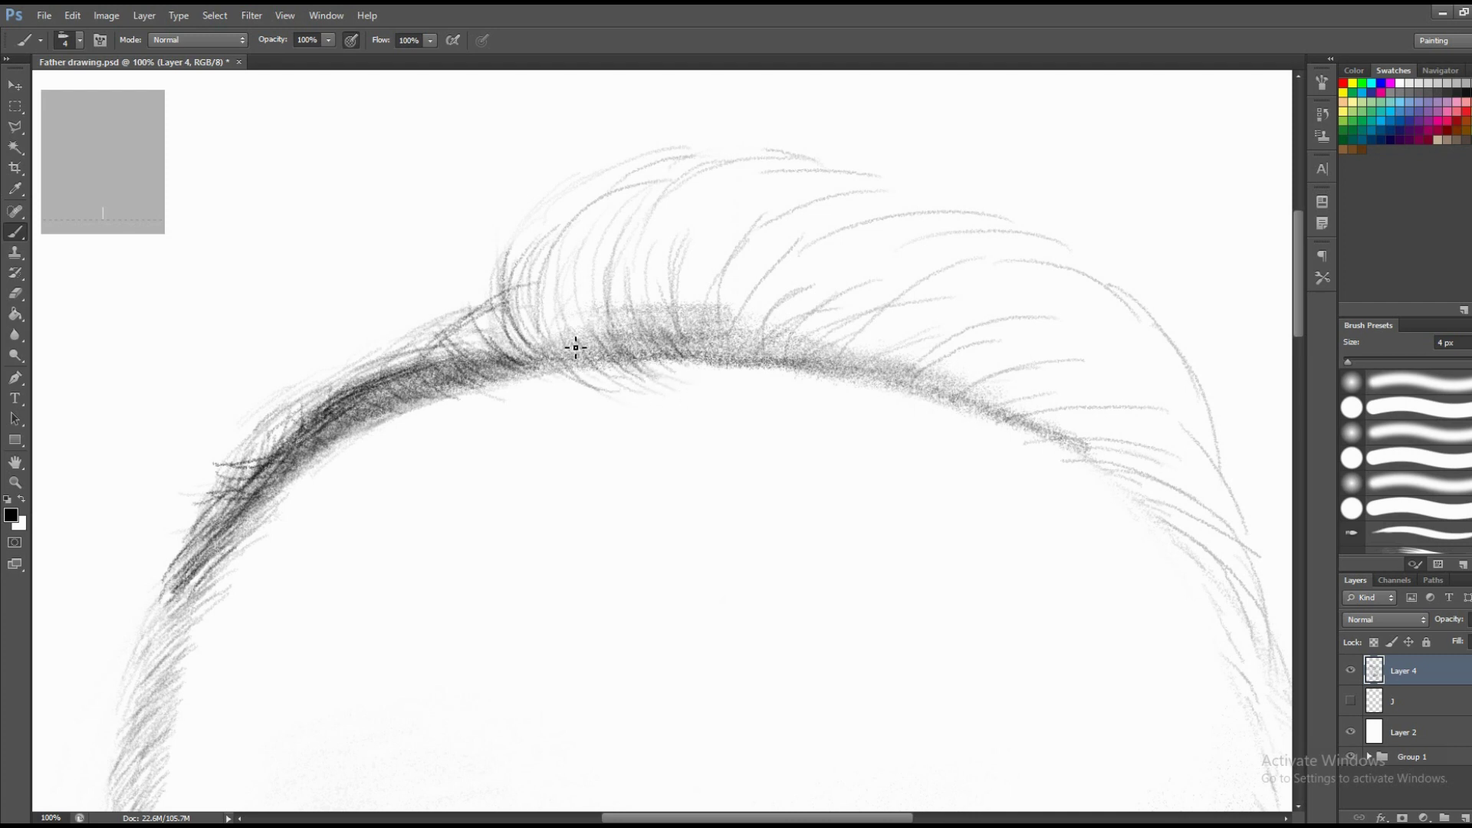
Pan and zoom in closer on the hairline and the area above it.
{"action": "scroll", "coordinate": [585, 394], "scroll_direction": "right", "scroll_amount": 4}
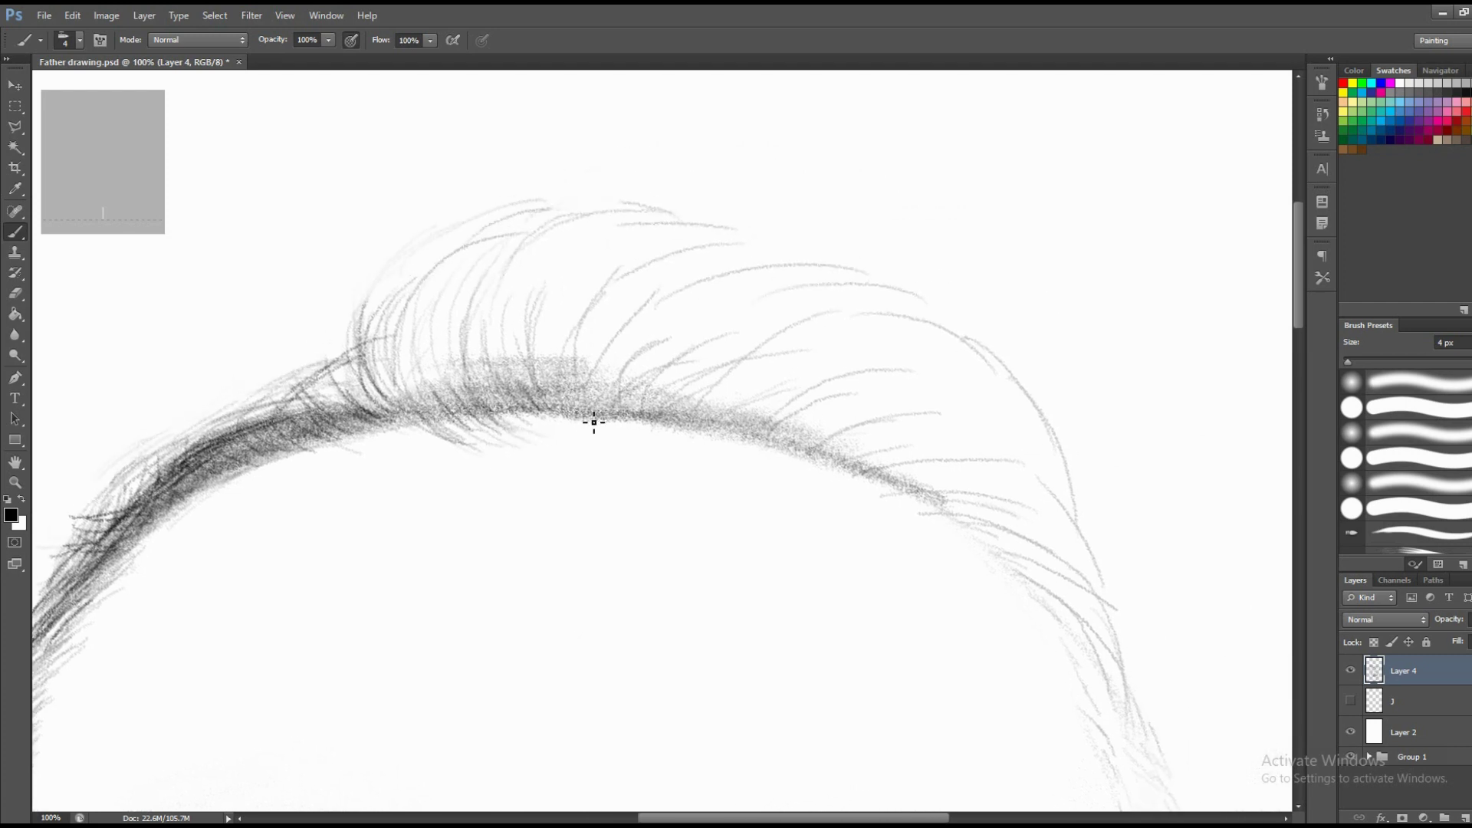
{"action": "scroll", "coordinate": [590, 406], "scroll_direction": "up", "scroll_amount": 2}
{"action": "scroll", "coordinate": [620, 382], "scroll_direction": "up", "scroll_amount": 2}
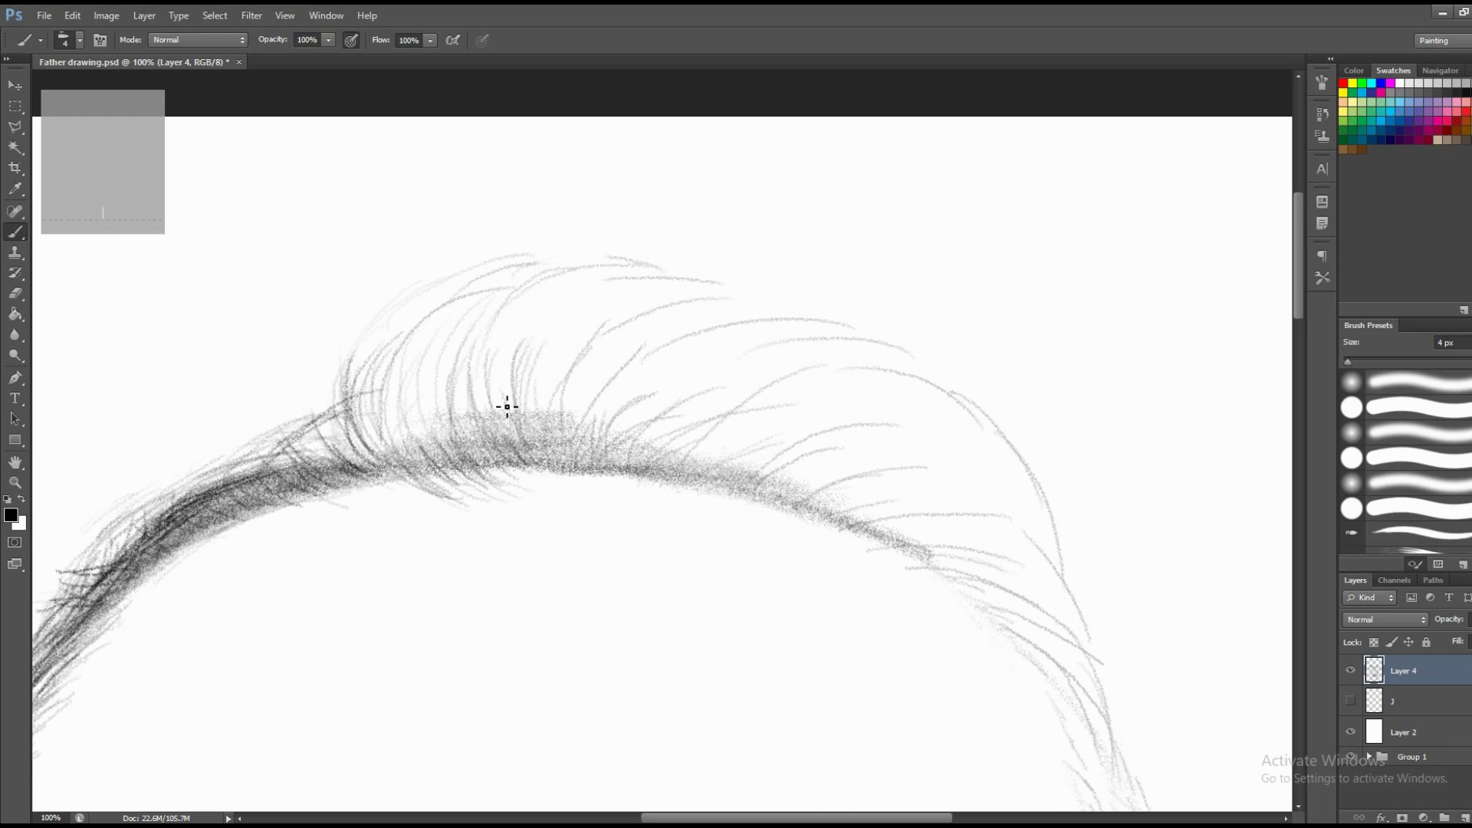
{"action": "left_click_drag", "start_coordinate": [506, 404], "coordinate": [580, 282]}
{"action": "key", "text": "z"}
{"action": "left_click", "coordinate": [625, 378], "text": "alt"}
{"action": "left_click", "coordinate": [682, 314], "text": "alt"}
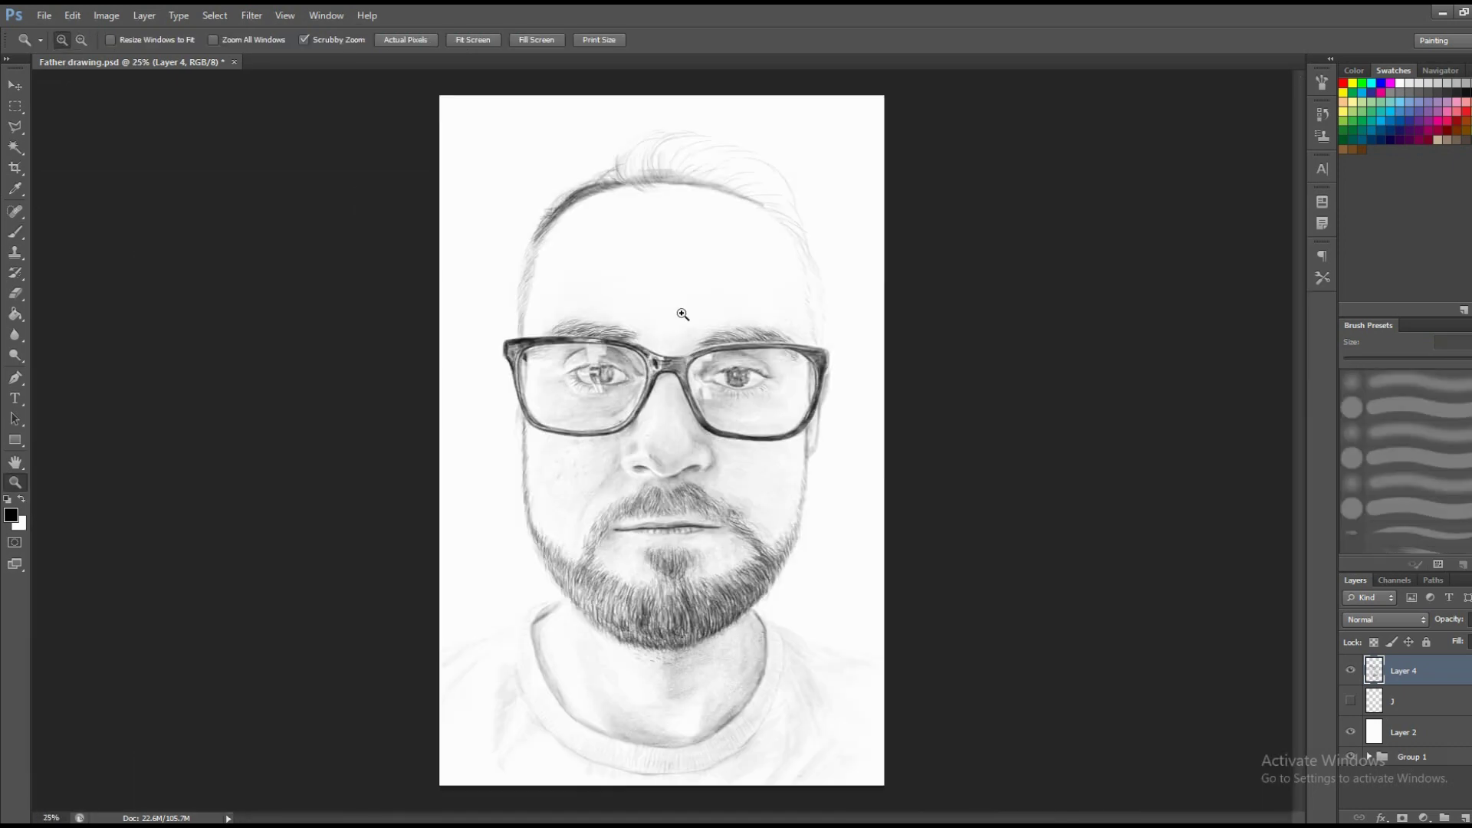
{"action": "left_click", "coordinate": [690, 189]}
{"action": "left_click", "coordinate": [701, 226]}
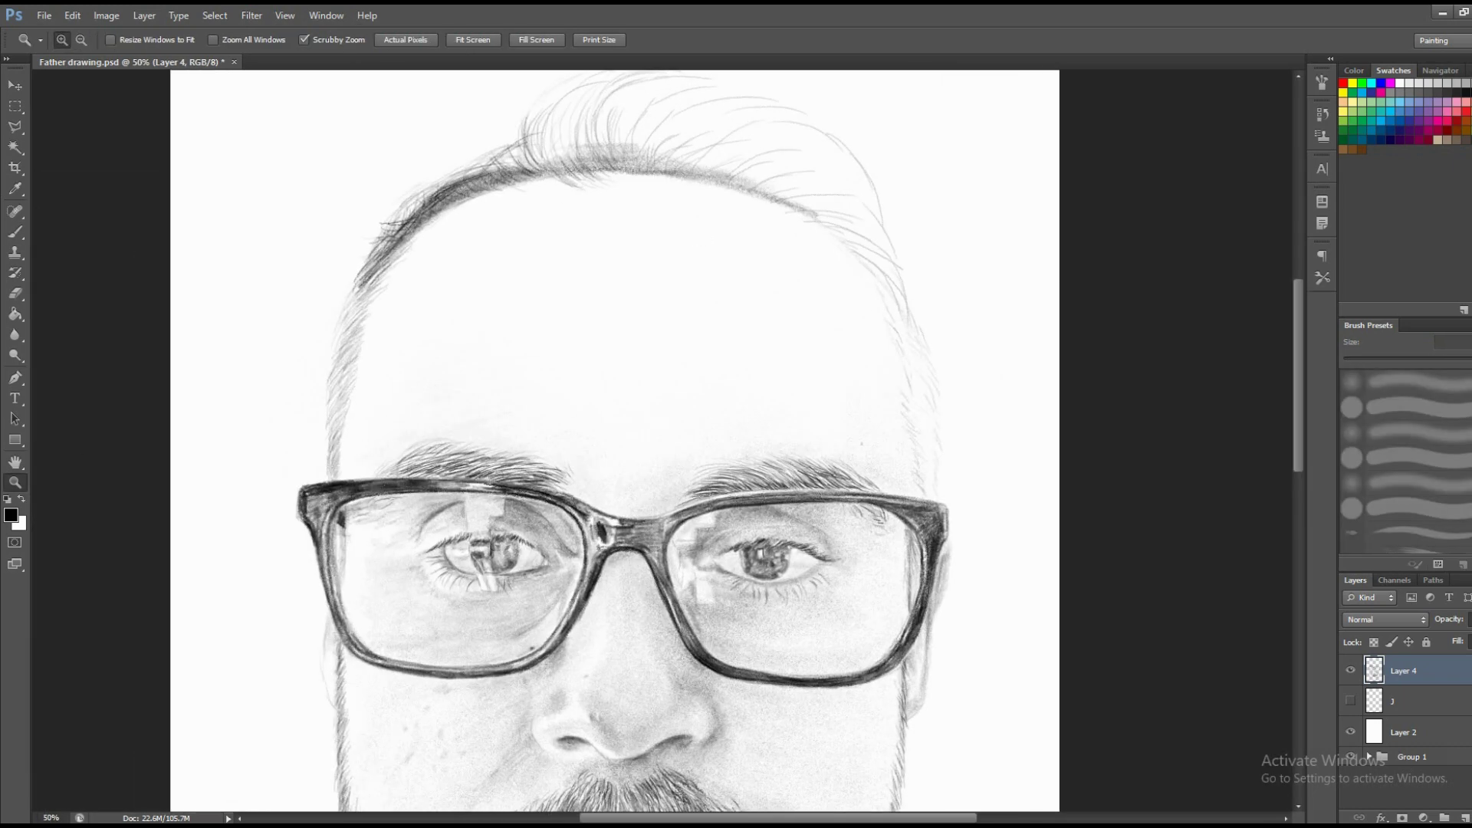
{"action": "left_click", "coordinate": [720, 168]}
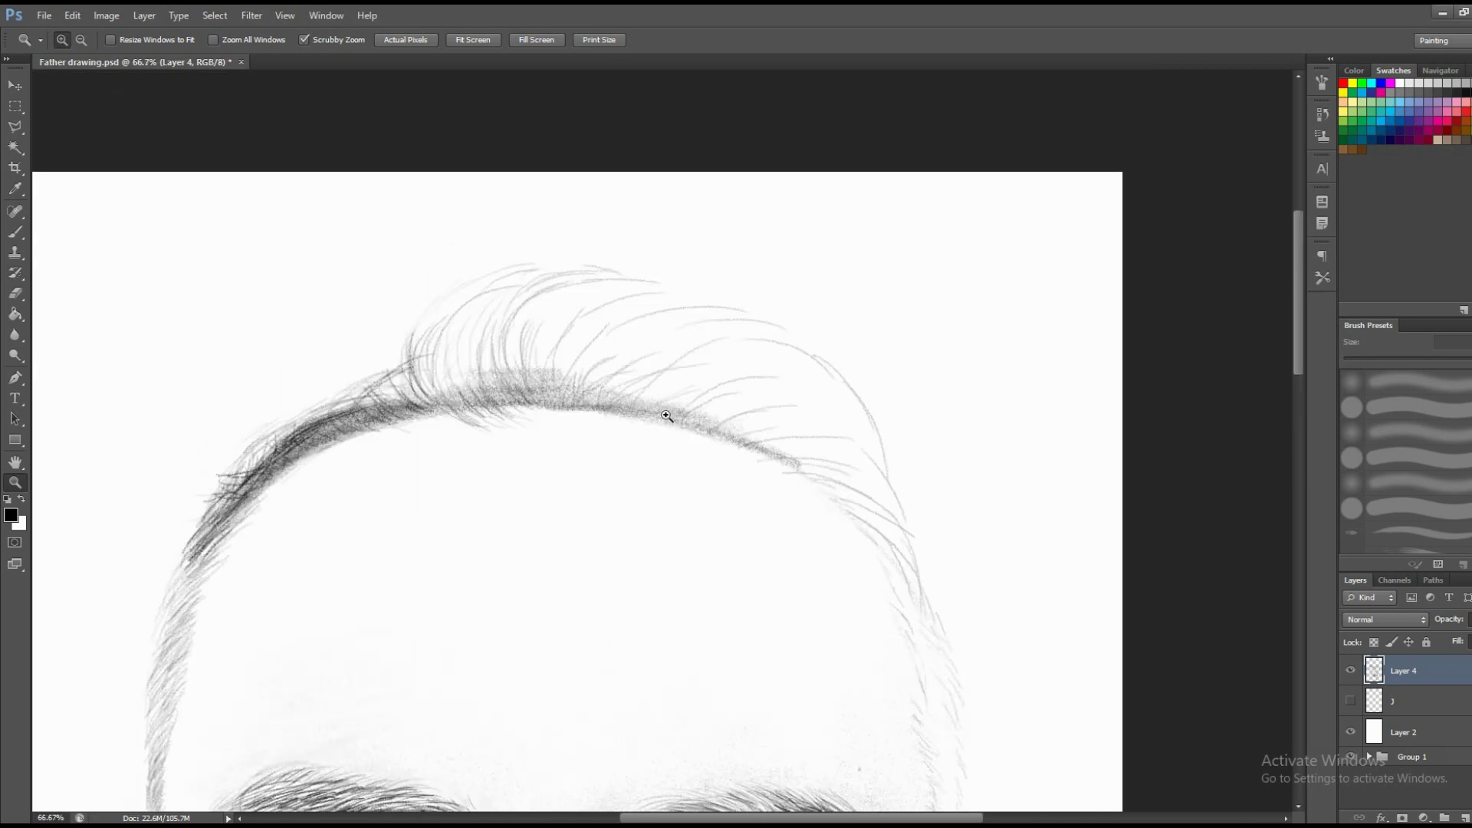
Erase stray faint strands above the left hairline and undo a stray dark stroke.
{"action": "key", "text": "e"}
{"action": "left_click_drag", "start_coordinate": [658, 270], "coordinate": [539, 276]}
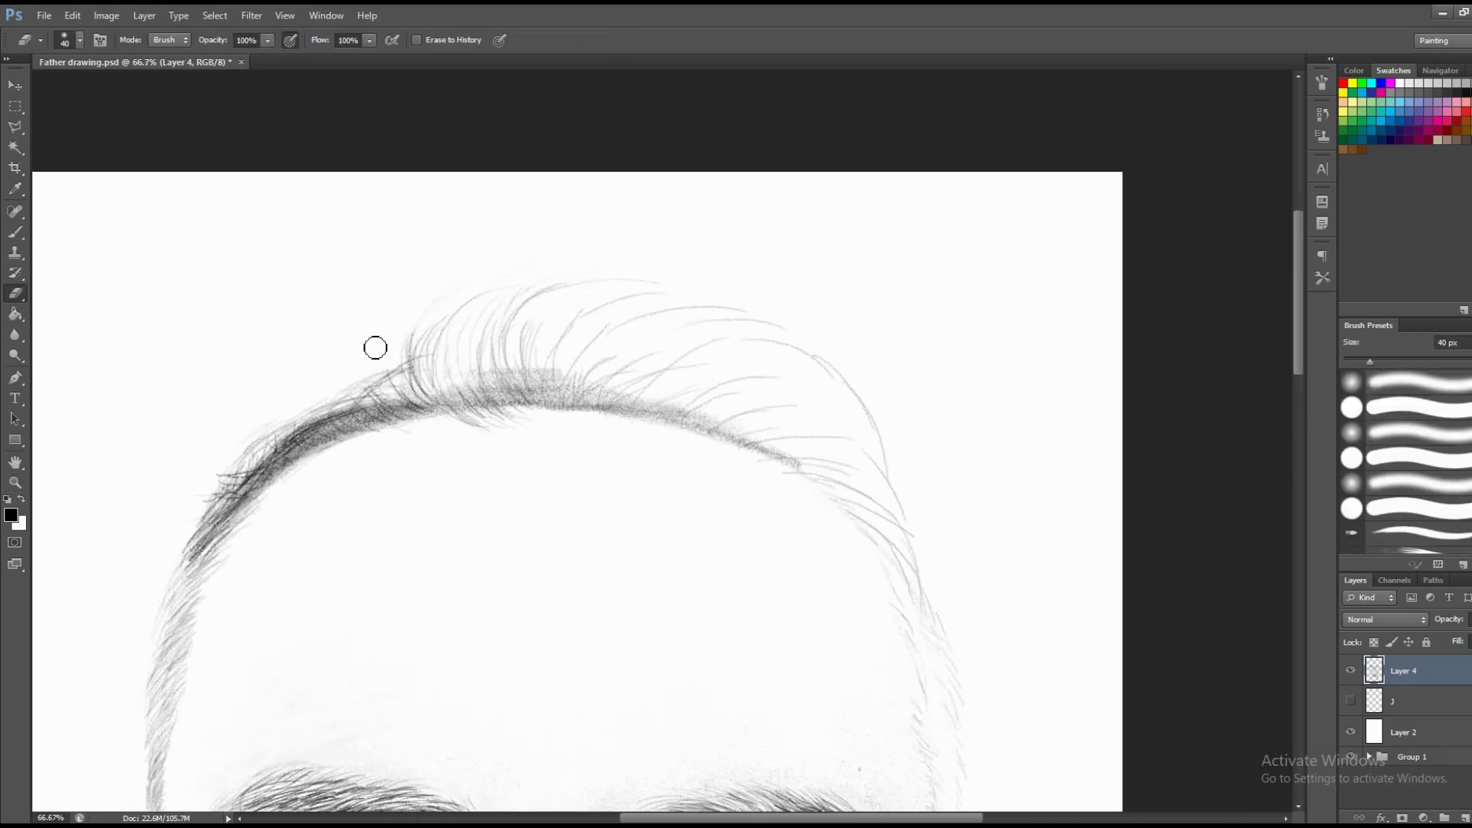
{"action": "key", "text": "b"}
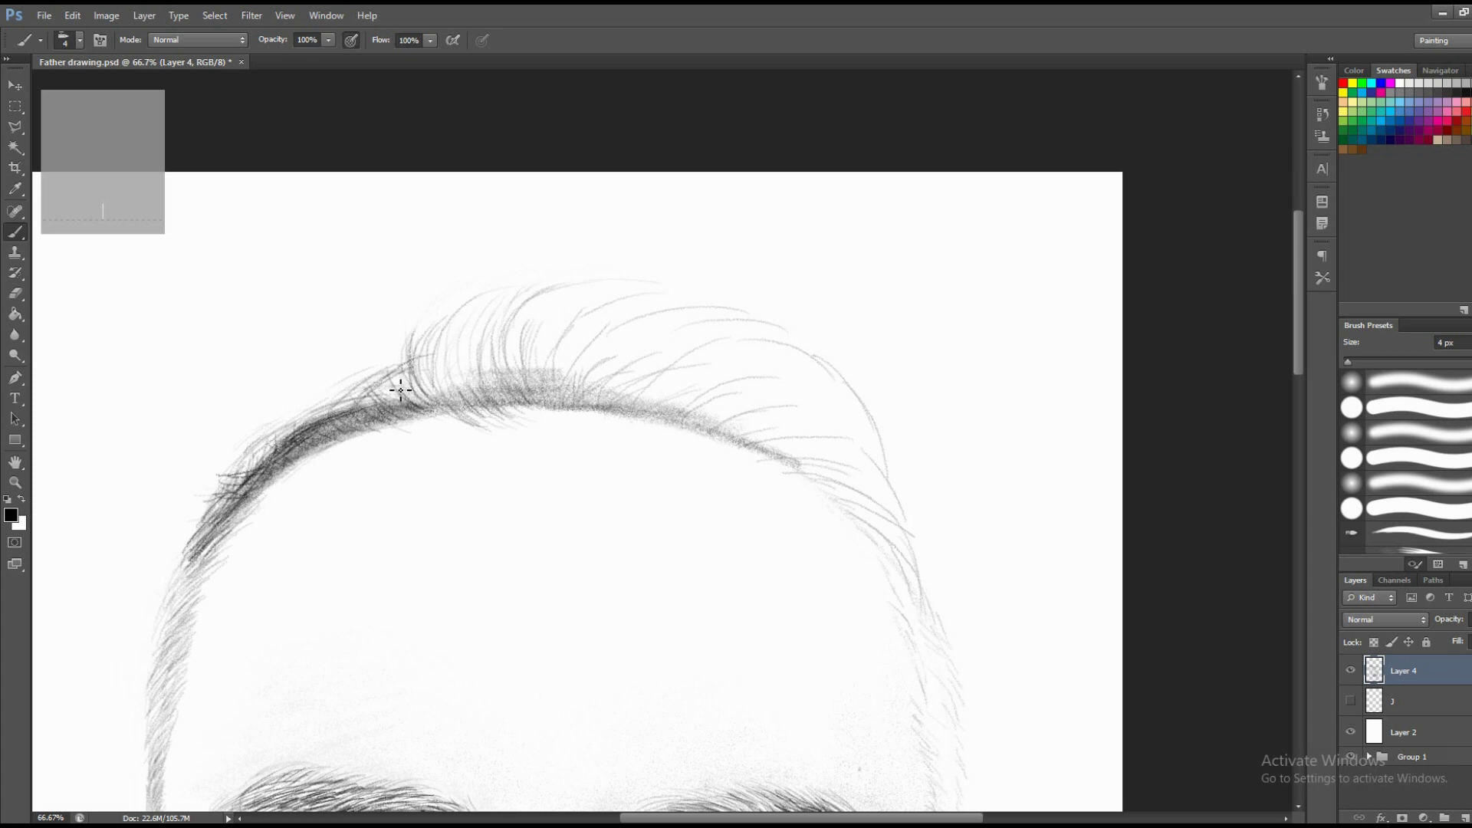
{"action": "key", "text": "ctrl+z"}
Draw hair strands rising from the left crest and the central hairline.
{"action": "left_click_drag", "start_coordinate": [462, 379], "coordinate": [476, 309]}
{"action": "left_click_drag", "start_coordinate": [434, 364], "coordinate": [506, 290]}
{"action": "left_click_drag", "start_coordinate": [475, 383], "coordinate": [502, 307]}
{"action": "left_click_drag", "start_coordinate": [545, 373], "coordinate": [525, 288]}
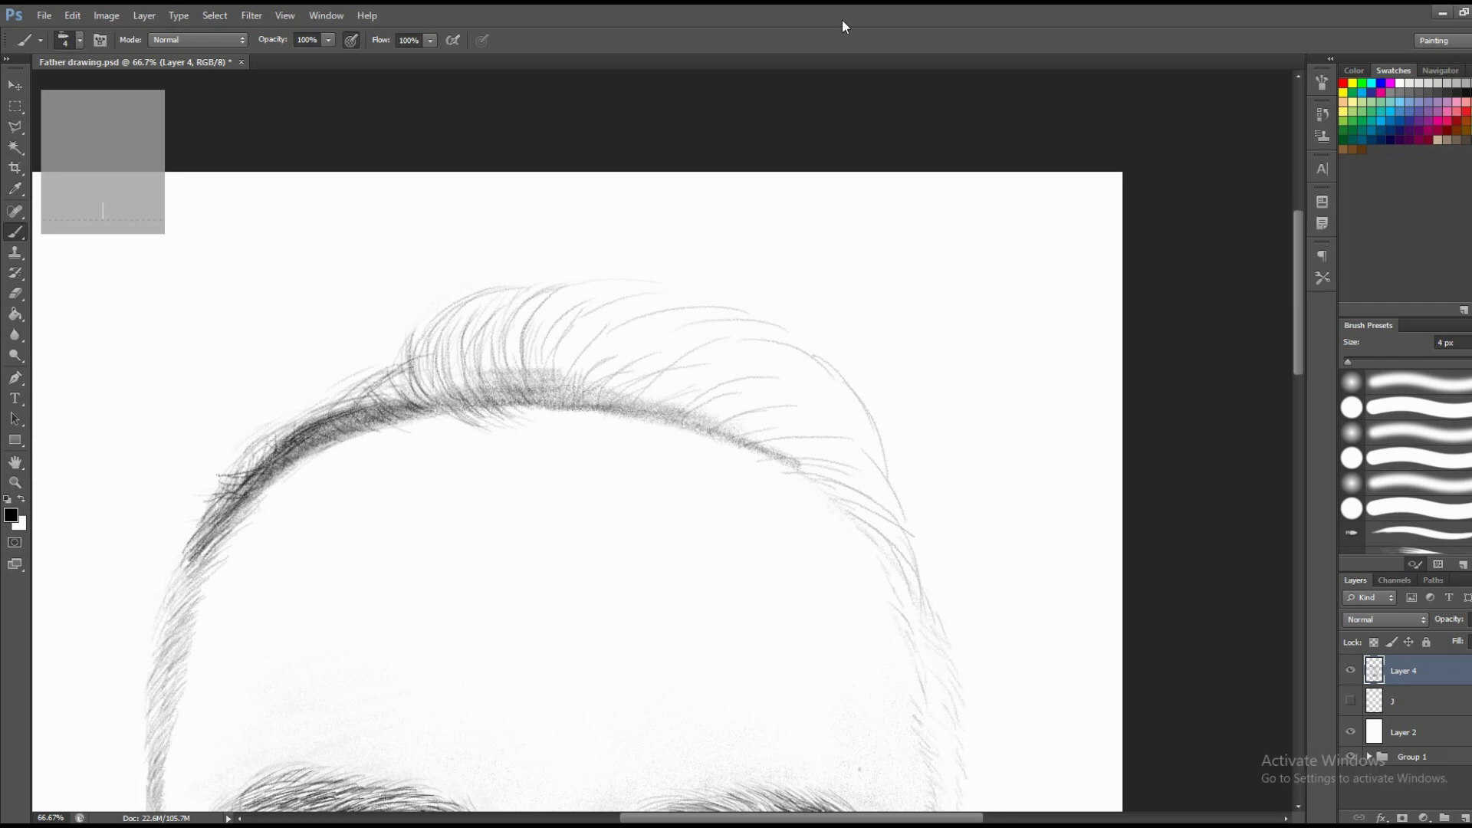
{"action": "left_click_drag", "start_coordinate": [568, 404], "coordinate": [581, 341]}
{"action": "left_click_drag", "start_coordinate": [546, 393], "coordinate": [521, 328]}
{"action": "left_click_drag", "start_coordinate": [558, 402], "coordinate": [540, 319]}
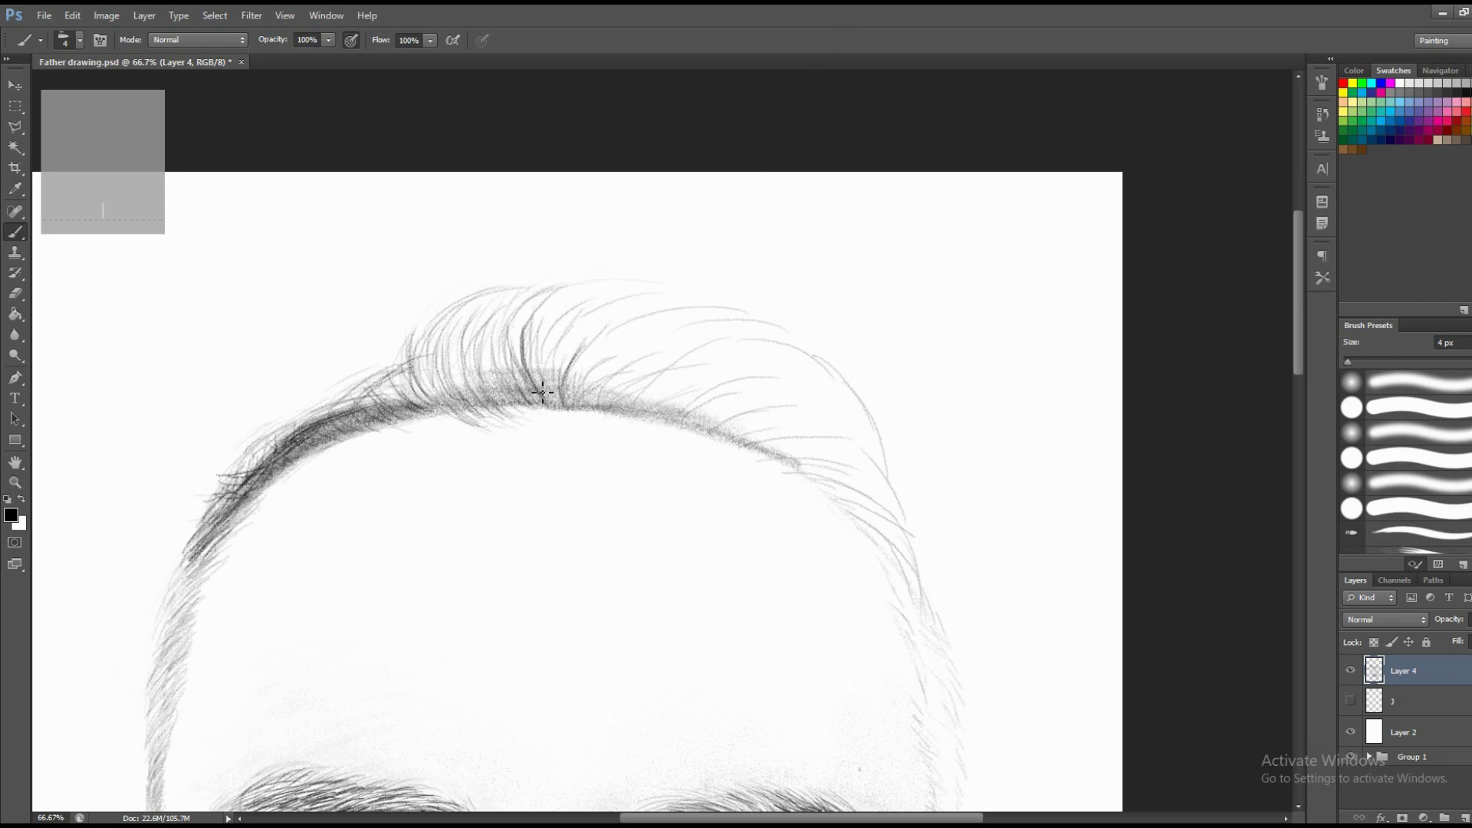
{"action": "mouse_move", "coordinate": [571, 376]}
{"action": "left_mouse_down"}
{"action": "mouse_move", "coordinate": [601, 299]}
{"action": "mouse_move", "coordinate": [729, 308]}
{"action": "left_mouse_up"}
Add long strands sweeping up and right across the head, filling the middle hair.
{"action": "mouse_move", "coordinate": [605, 394]}
{"action": "left_mouse_down"}
{"action": "mouse_move", "coordinate": [671, 326]}
{"action": "mouse_move", "coordinate": [713, 317]}
{"action": "left_mouse_up"}
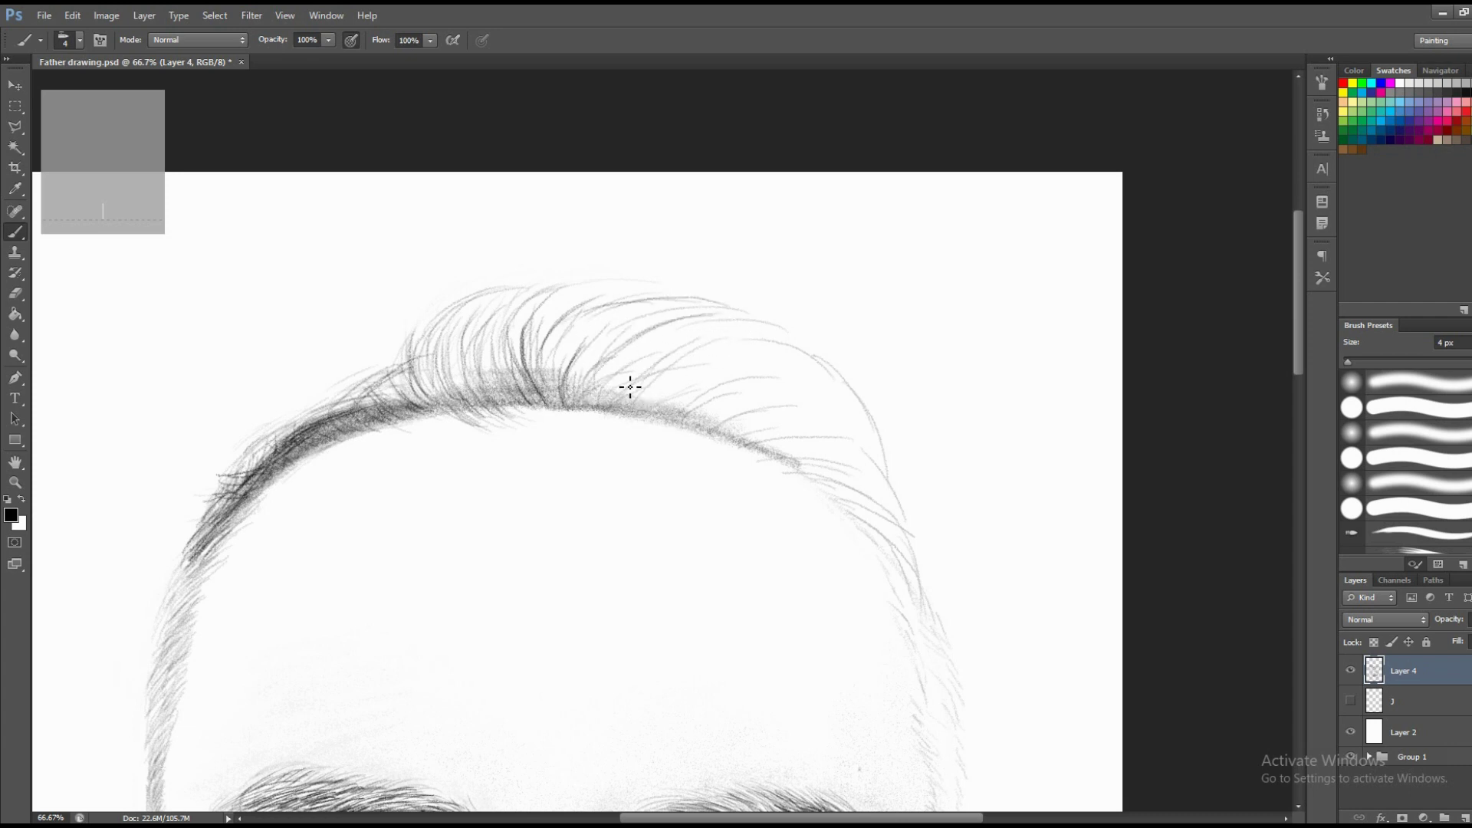
{"action": "left_click_drag", "start_coordinate": [631, 387], "coordinate": [750, 325]}
{"action": "left_click_drag", "start_coordinate": [667, 407], "coordinate": [773, 349]}
{"action": "left_click_drag", "start_coordinate": [683, 404], "coordinate": [791, 357]}
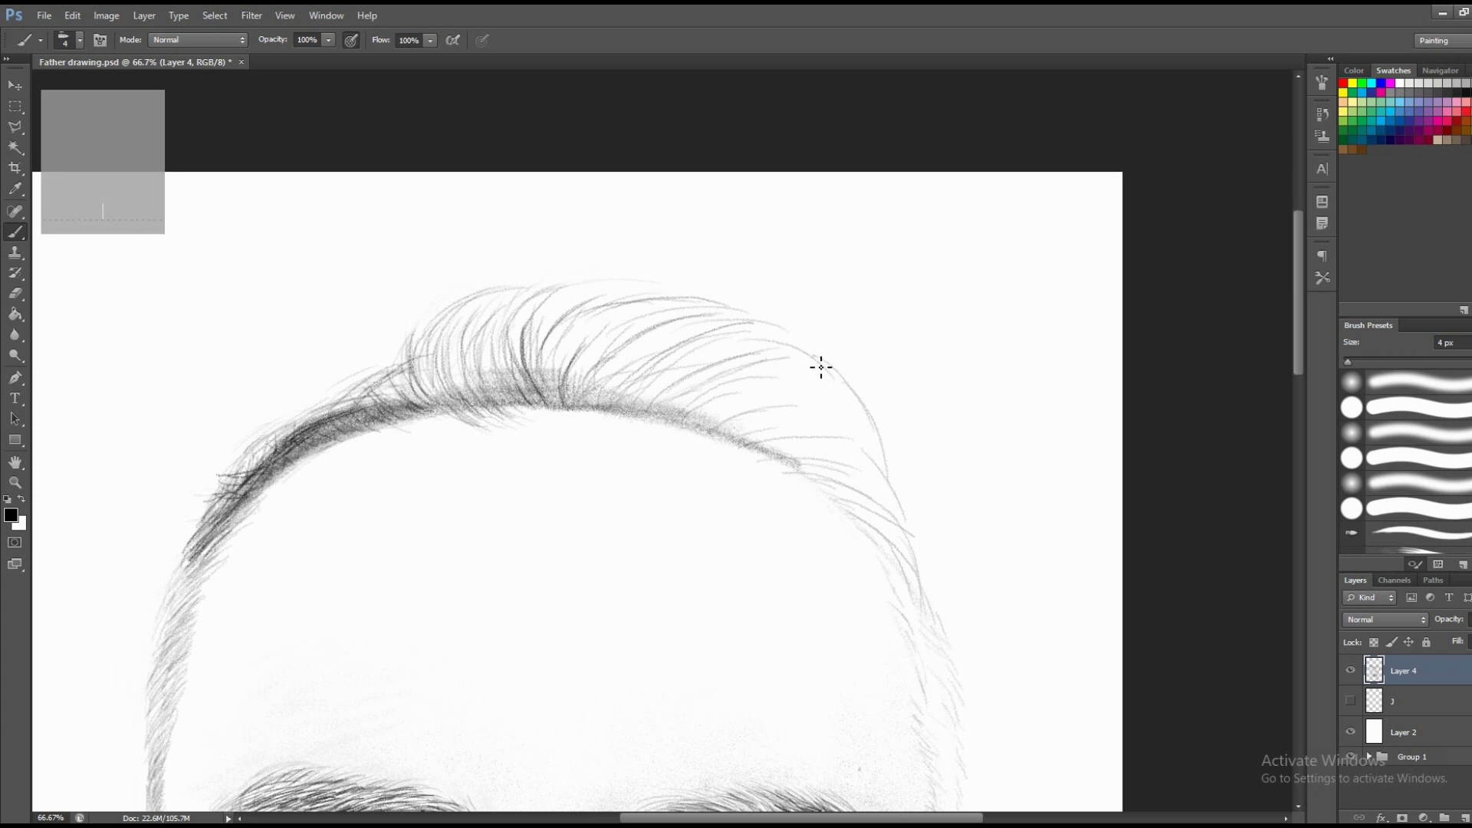
{"action": "left_click_drag", "start_coordinate": [664, 375], "coordinate": [750, 342]}
{"action": "left_click_drag", "start_coordinate": [577, 363], "coordinate": [667, 300]}
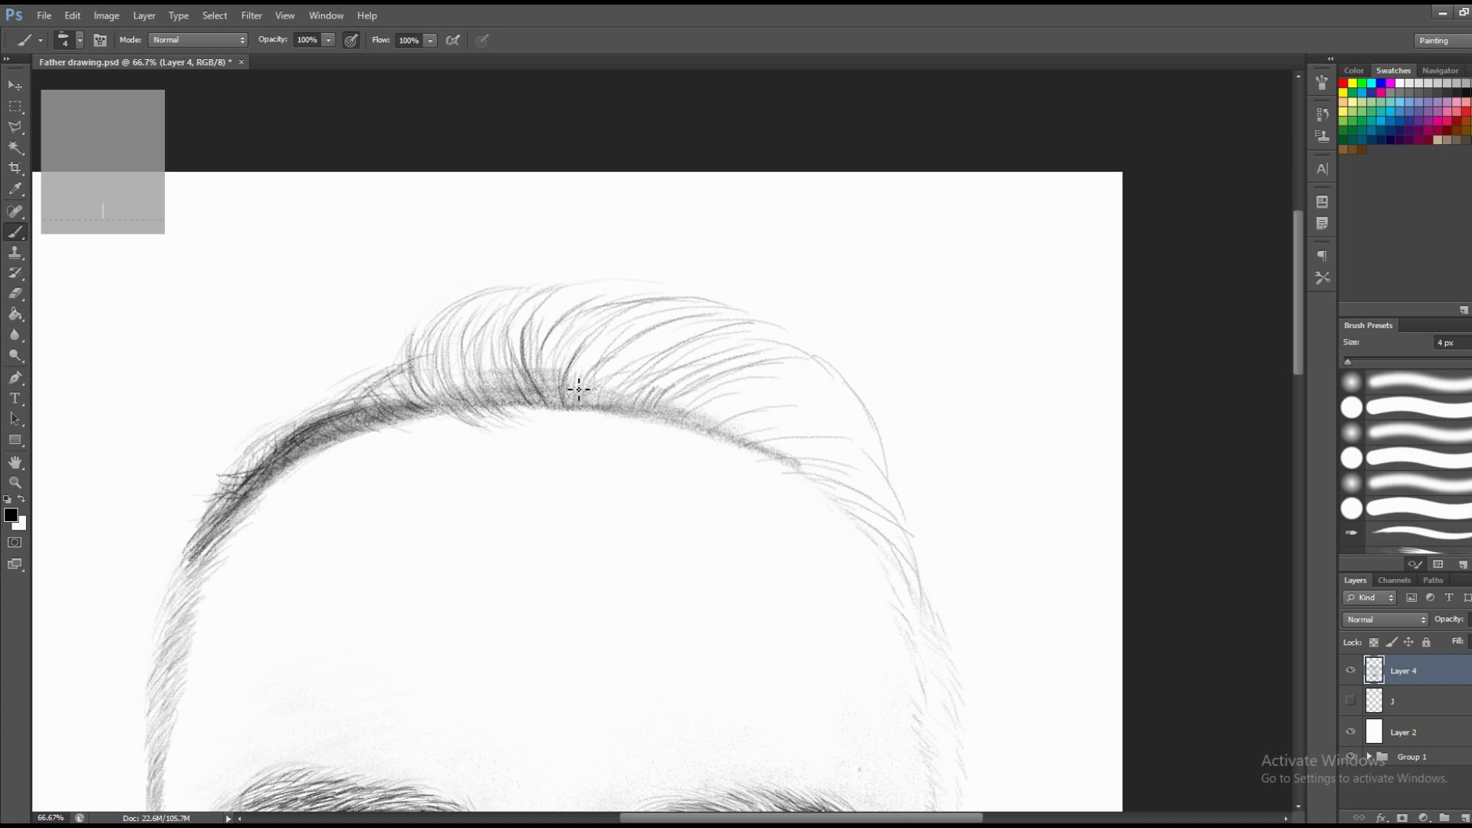
{"action": "mouse_move", "coordinate": [575, 388]}
{"action": "left_mouse_down"}
{"action": "mouse_move", "coordinate": [656, 314]}
{"action": "mouse_move", "coordinate": [605, 395]}
{"action": "left_mouse_up"}
Add thin strands in the central hair mass and dark strands on the left of the crest.
{"action": "left_click_drag", "start_coordinate": [541, 330], "coordinate": [640, 290]}
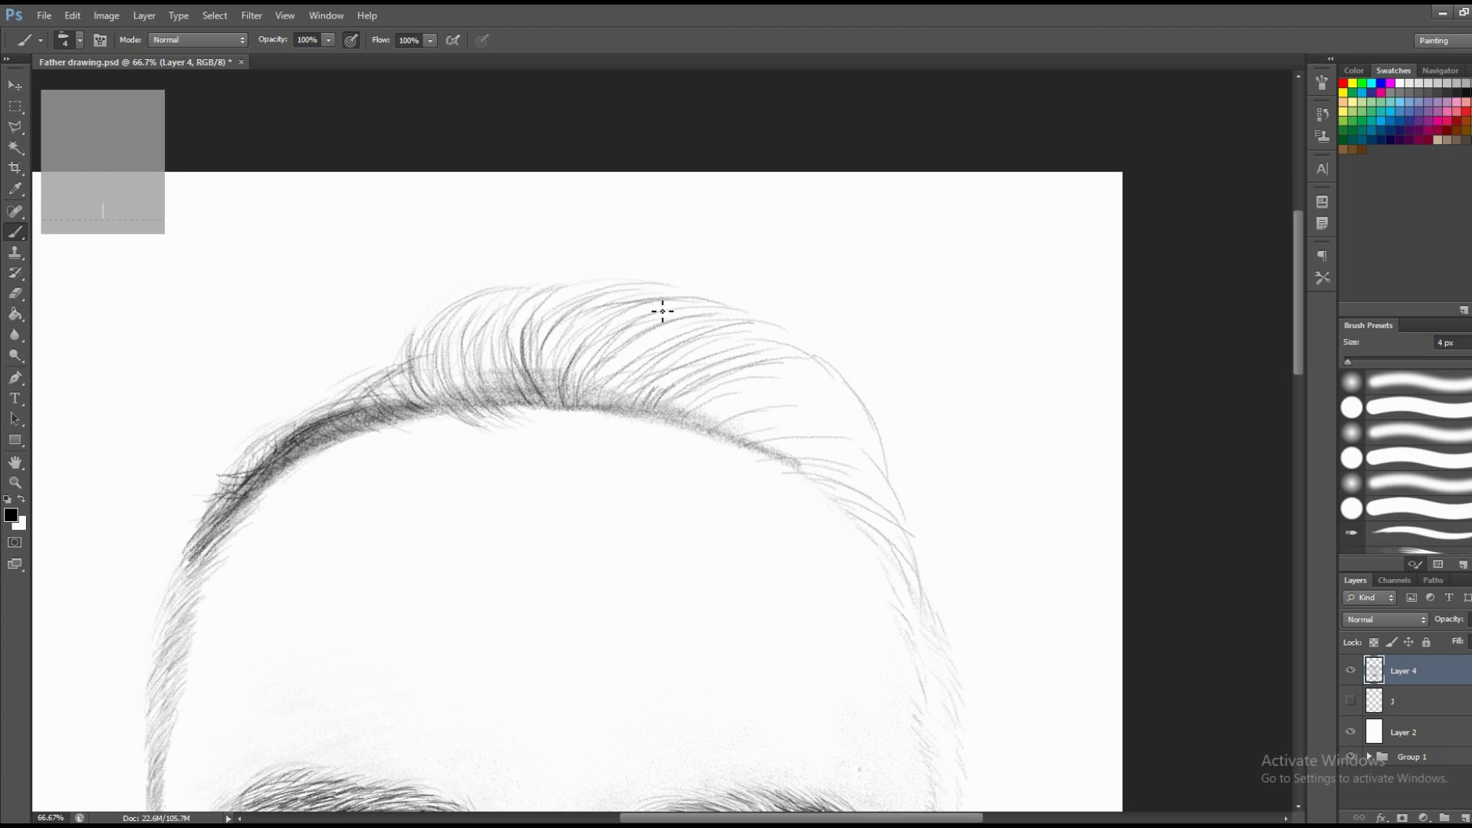
{"action": "left_click_drag", "start_coordinate": [549, 337], "coordinate": [661, 289]}
{"action": "left_click_drag", "start_coordinate": [552, 391], "coordinate": [604, 303]}
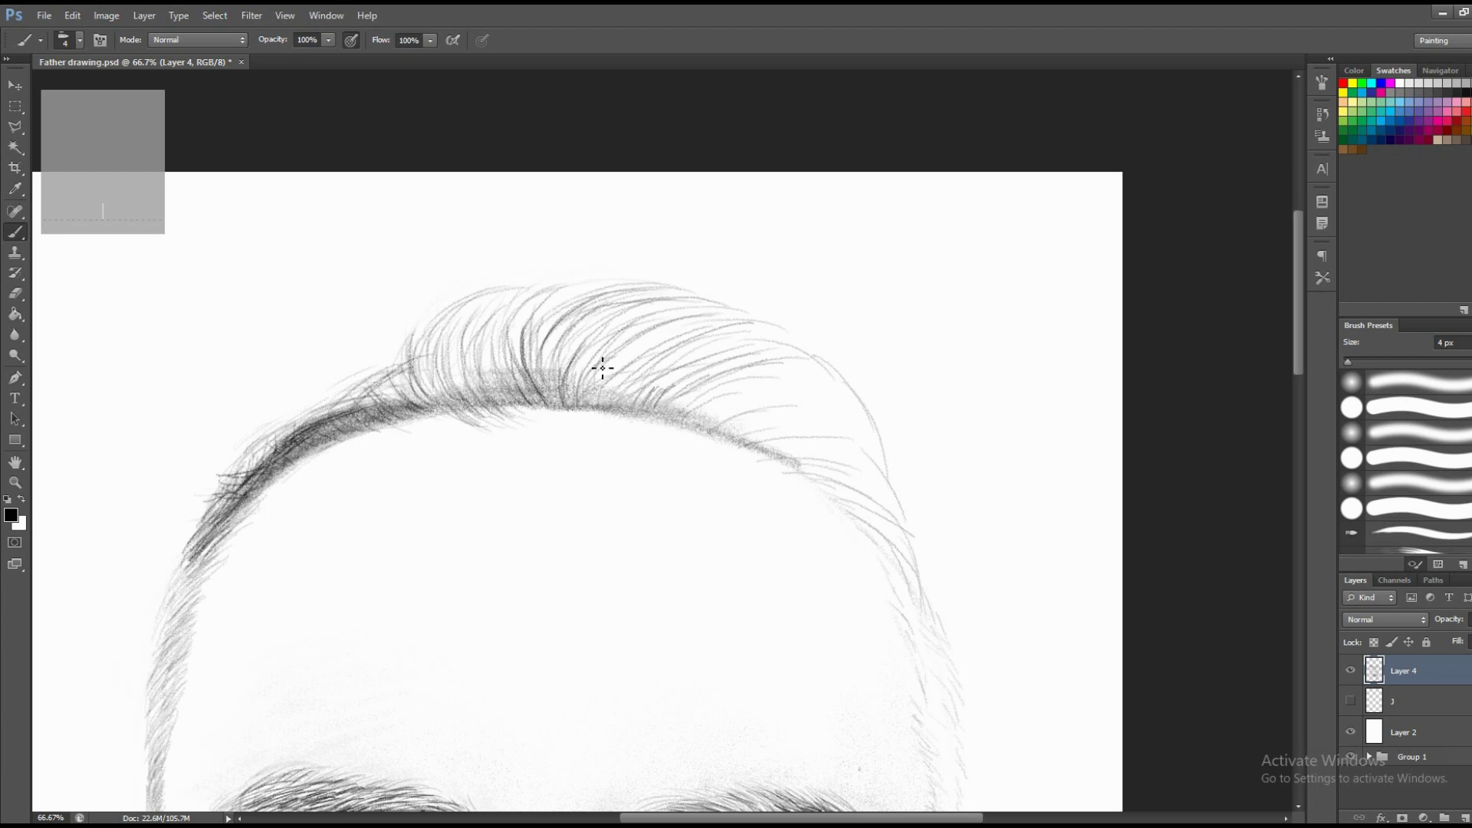
{"action": "left_click_drag", "start_coordinate": [568, 405], "coordinate": [527, 347]}
{"action": "mouse_move", "coordinate": [495, 399]}
{"action": "left_mouse_down"}
{"action": "mouse_move", "coordinate": [477, 359]}
{"action": "mouse_move", "coordinate": [485, 412]}
{"action": "mouse_move", "coordinate": [491, 329]}
{"action": "left_mouse_up"}
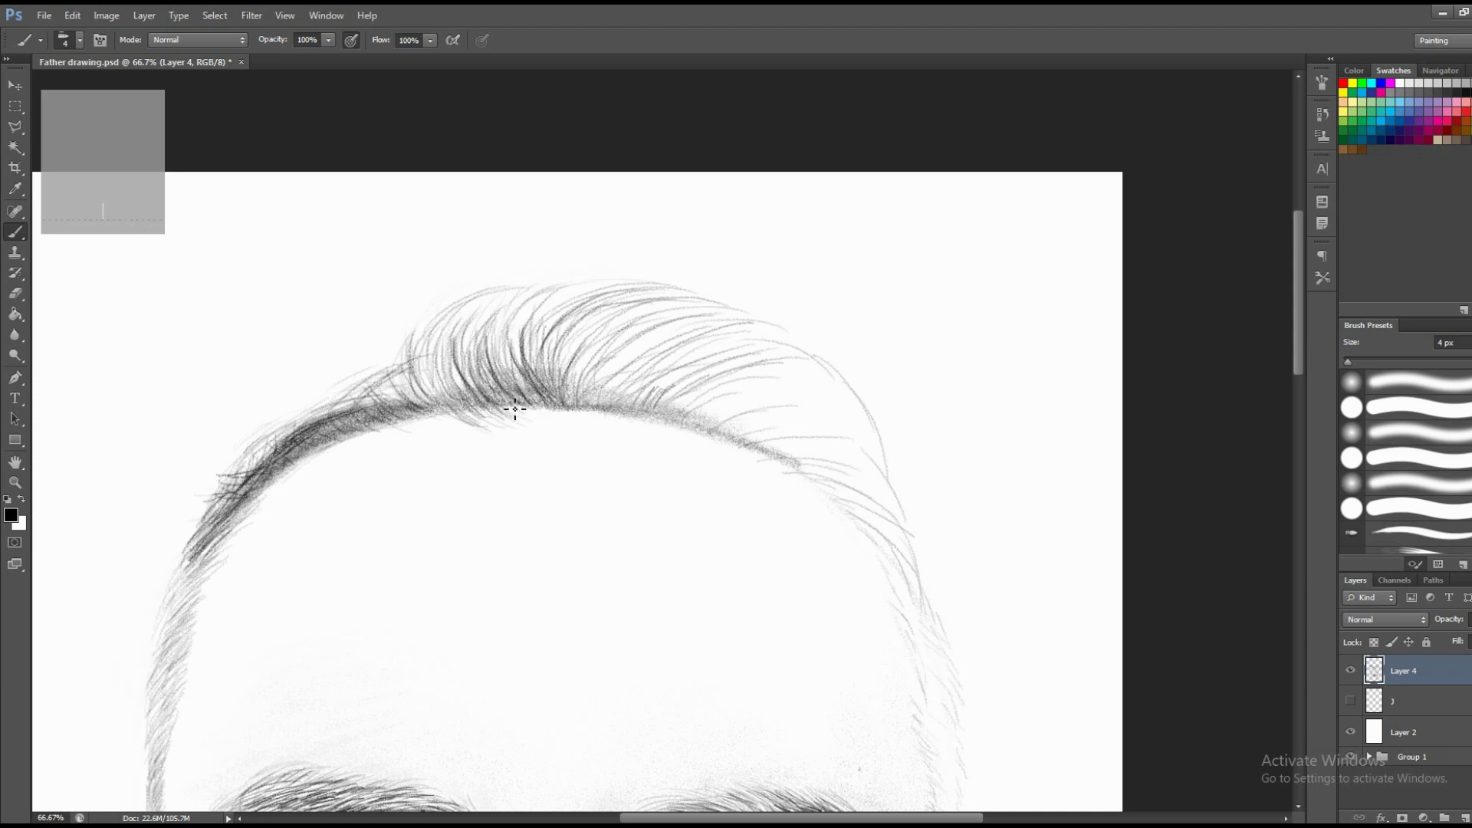
{"action": "left_click_drag", "start_coordinate": [445, 358], "coordinate": [483, 418]}
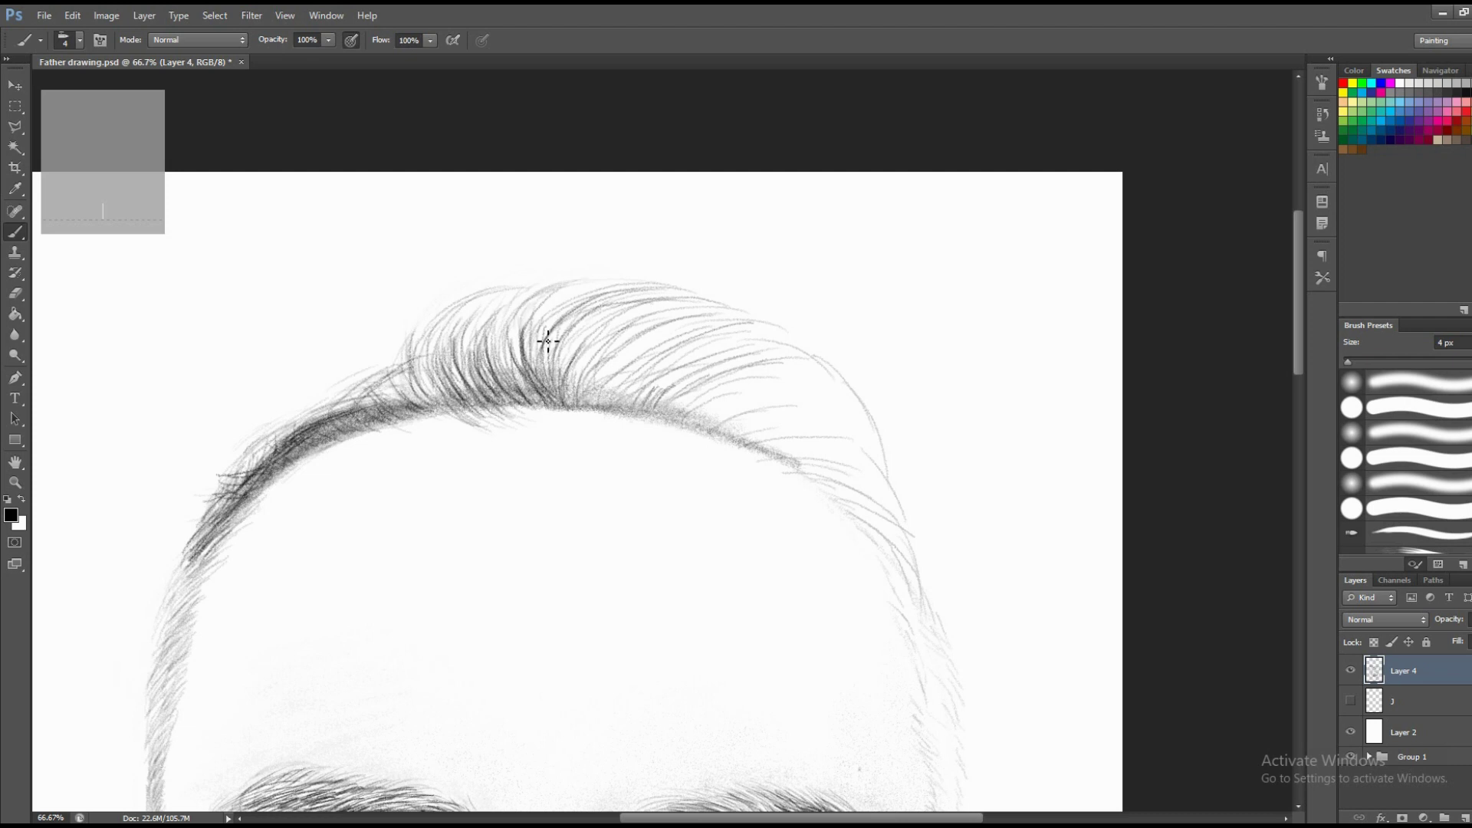
Draw strands rising up-right from the hairline and along the right hairline.
{"action": "left_click_drag", "start_coordinate": [559, 319], "coordinate": [603, 288]}
{"action": "left_click_drag", "start_coordinate": [602, 393], "coordinate": [640, 341]}
{"action": "left_click_drag", "start_coordinate": [622, 399], "coordinate": [674, 343]}
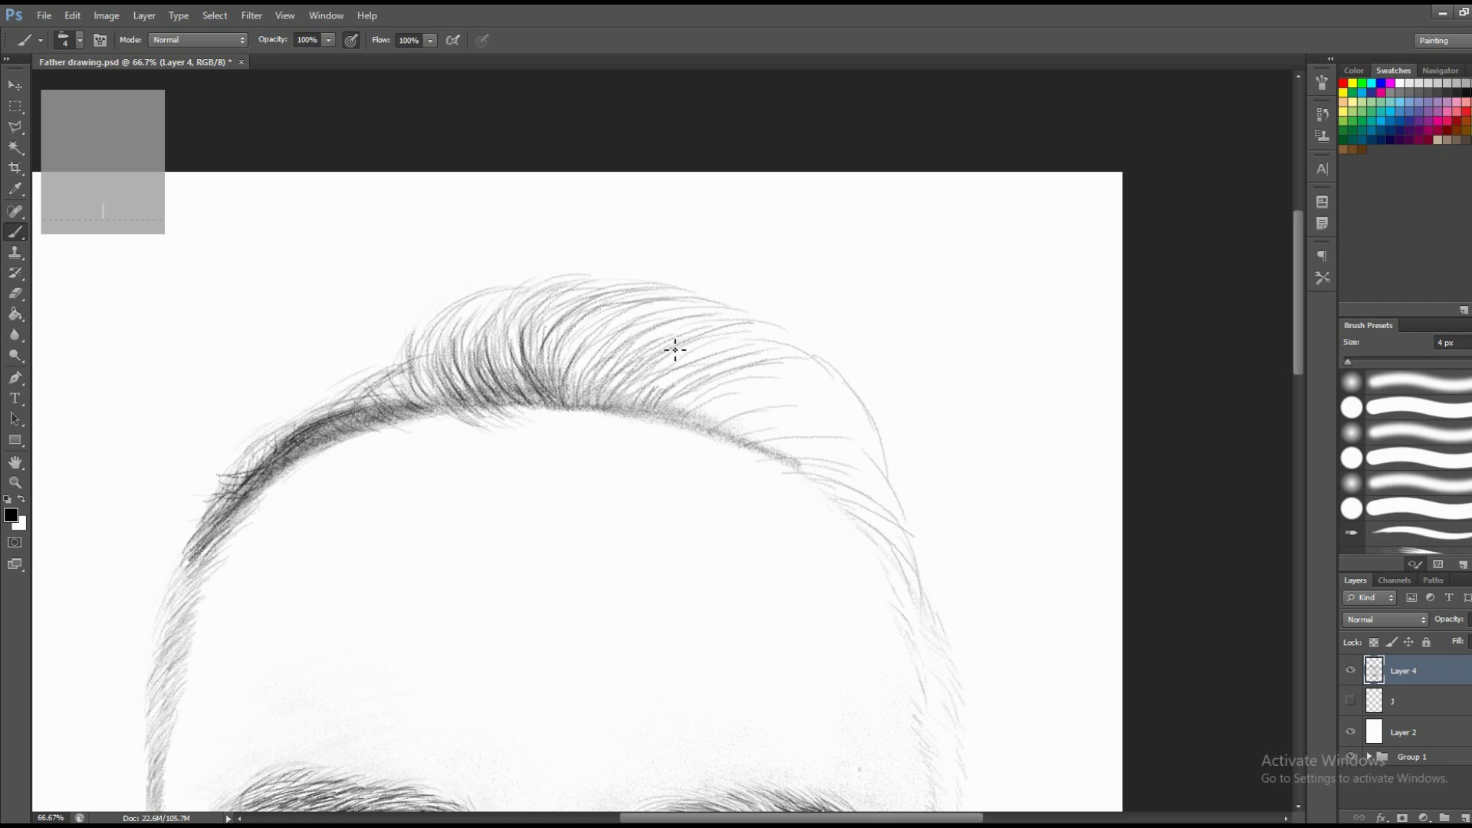
{"action": "left_click_drag", "start_coordinate": [596, 407], "coordinate": [688, 331]}
{"action": "mouse_move", "coordinate": [641, 397]}
{"action": "left_mouse_down"}
{"action": "mouse_move", "coordinate": [724, 338]}
{"action": "mouse_move", "coordinate": [751, 345]}
{"action": "left_mouse_up"}
{"action": "mouse_move", "coordinate": [683, 407]}
{"action": "left_mouse_down"}
{"action": "mouse_move", "coordinate": [797, 360]}
{"action": "mouse_move", "coordinate": [835, 386]}
{"action": "left_mouse_up"}
{"action": "mouse_move", "coordinate": [740, 410]}
{"action": "left_mouse_down"}
{"action": "mouse_move", "coordinate": [855, 392]}
{"action": "mouse_move", "coordinate": [859, 412]}
{"action": "left_mouse_up"}
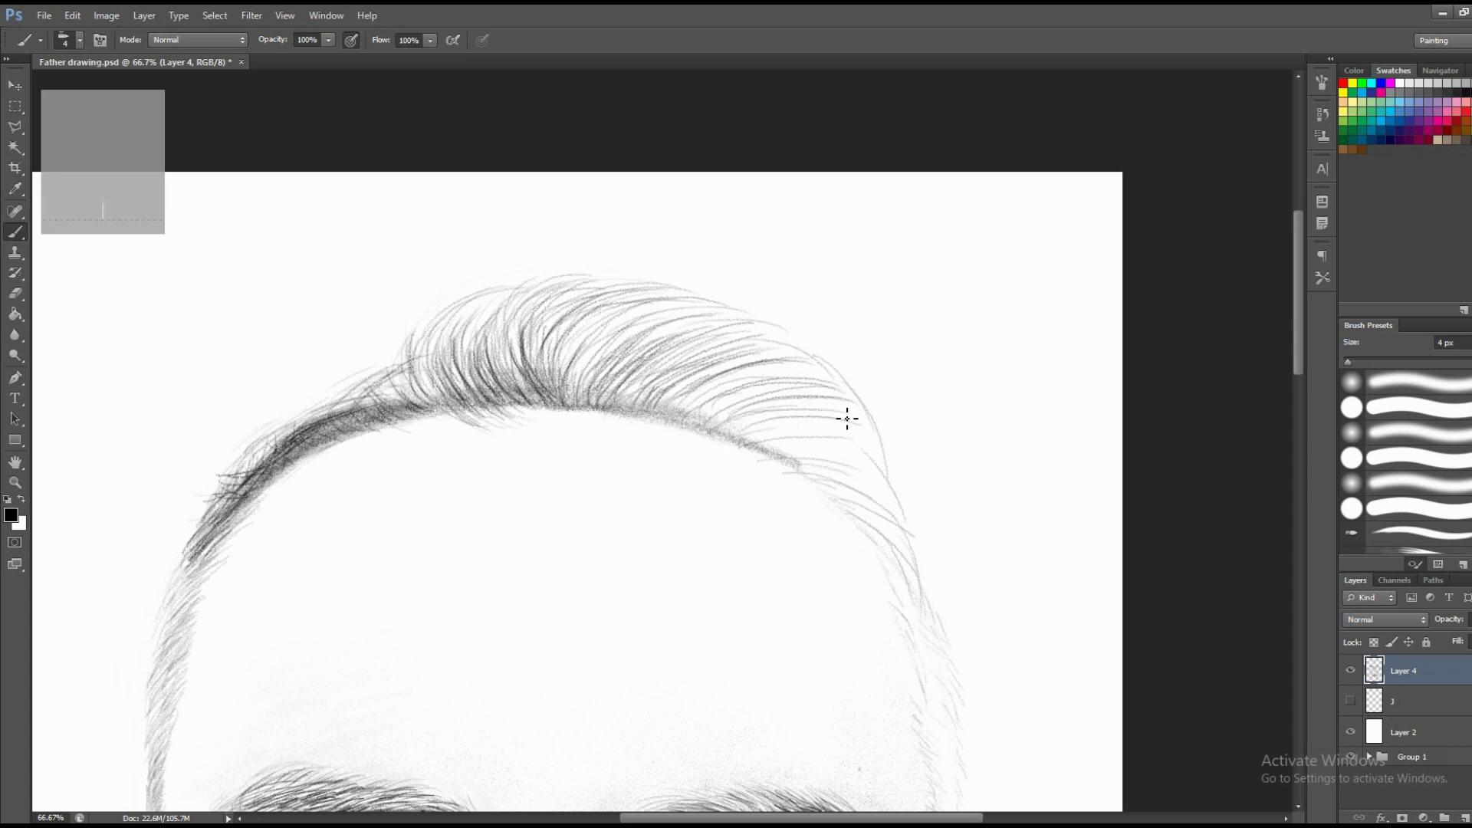
{"action": "mouse_move", "coordinate": [743, 441]}
{"action": "left_mouse_down"}
{"action": "mouse_move", "coordinate": [874, 424]}
{"action": "mouse_move", "coordinate": [855, 464]}
{"action": "mouse_move", "coordinate": [888, 464]}
{"action": "left_mouse_up"}
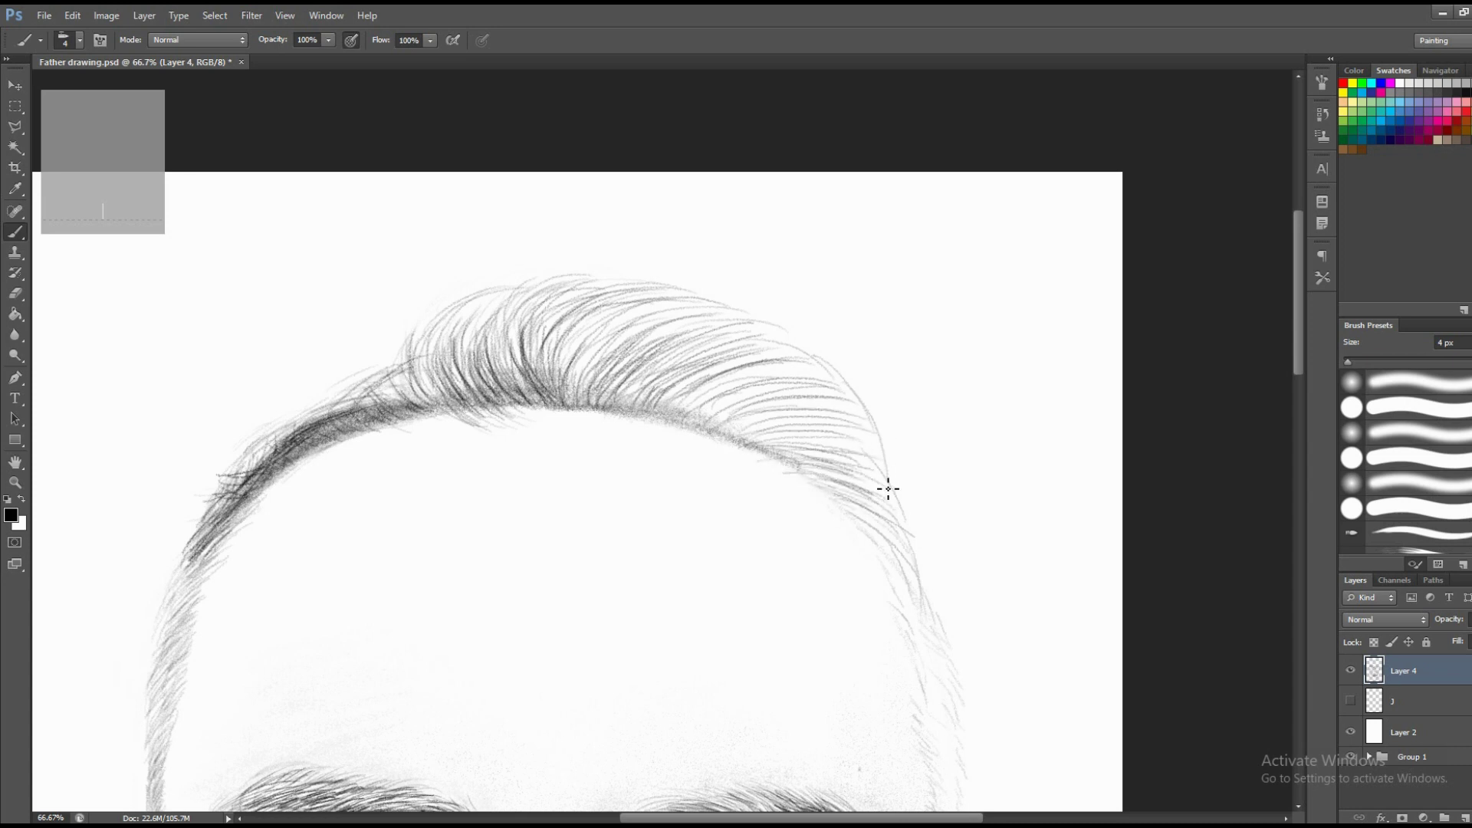
Thicken and darken the strands along the right hairline and right hair mass.
{"action": "left_click_drag", "start_coordinate": [745, 447], "coordinate": [874, 420]}
{"action": "mouse_move", "coordinate": [720, 424]}
{"action": "left_mouse_down"}
{"action": "mouse_move", "coordinate": [805, 402]}
{"action": "mouse_move", "coordinate": [791, 383]}
{"action": "left_mouse_up"}
{"action": "left_click_drag", "start_coordinate": [677, 414], "coordinate": [819, 372]}
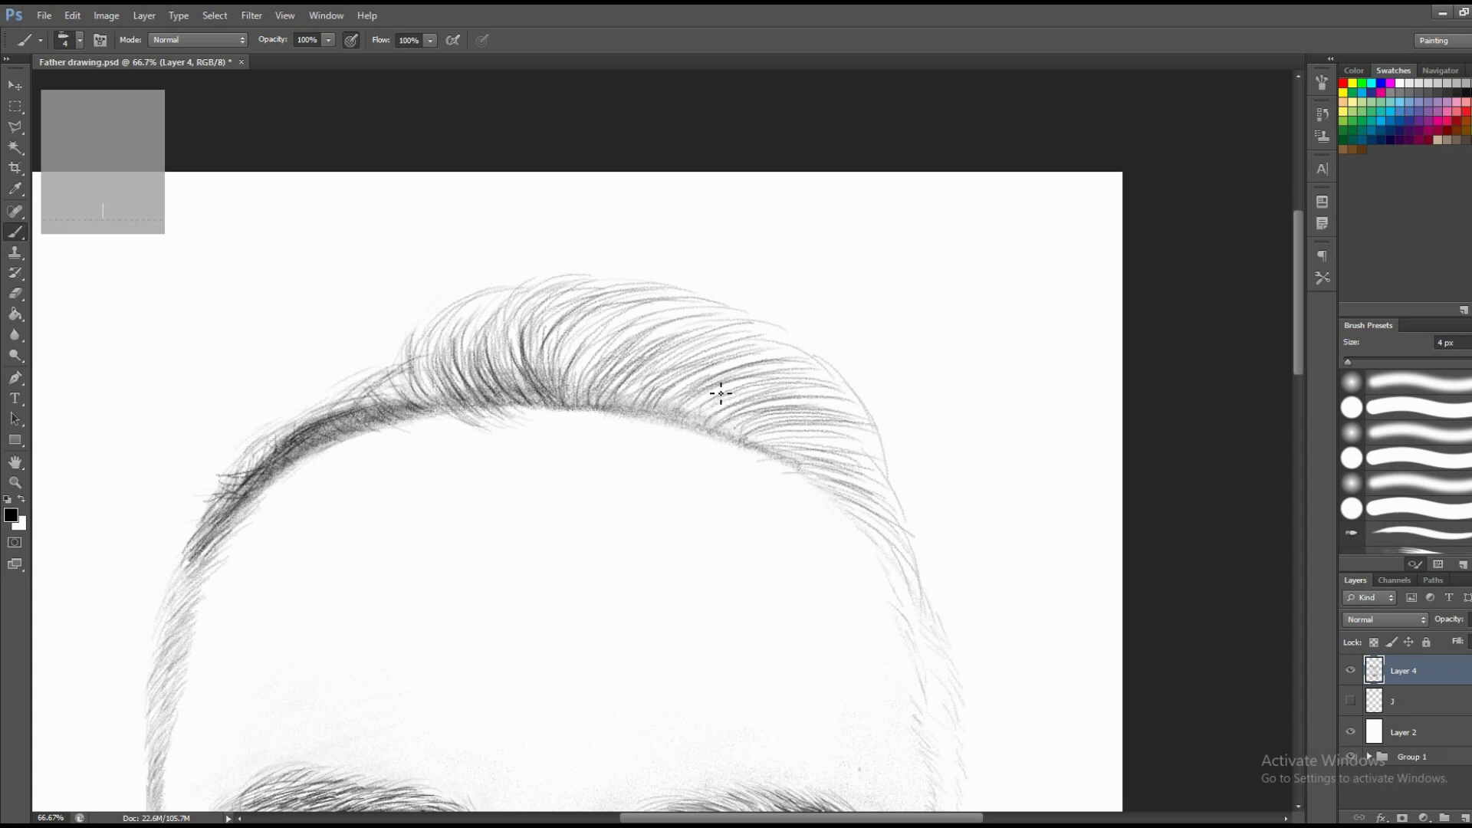
{"action": "mouse_move", "coordinate": [716, 394]}
{"action": "left_mouse_down"}
{"action": "mouse_move", "coordinate": [832, 367]}
{"action": "mouse_move", "coordinate": [865, 383]}
{"action": "left_mouse_up"}
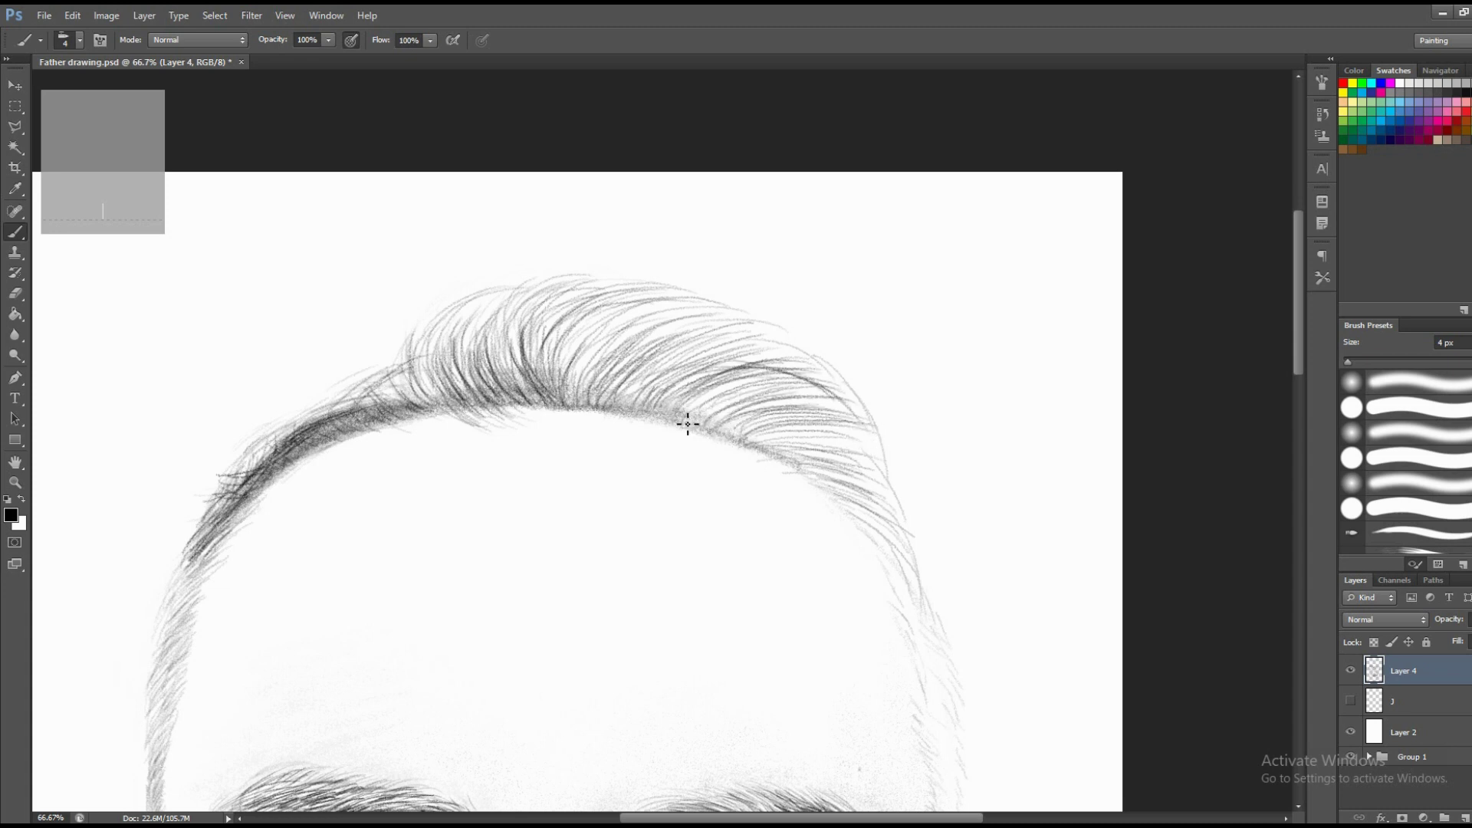
{"action": "mouse_move", "coordinate": [688, 423]}
{"action": "left_mouse_down"}
{"action": "mouse_move", "coordinate": [766, 377]}
{"action": "mouse_move", "coordinate": [786, 382]}
{"action": "left_mouse_up"}
{"action": "left_click_drag", "start_coordinate": [669, 411], "coordinate": [755, 369]}
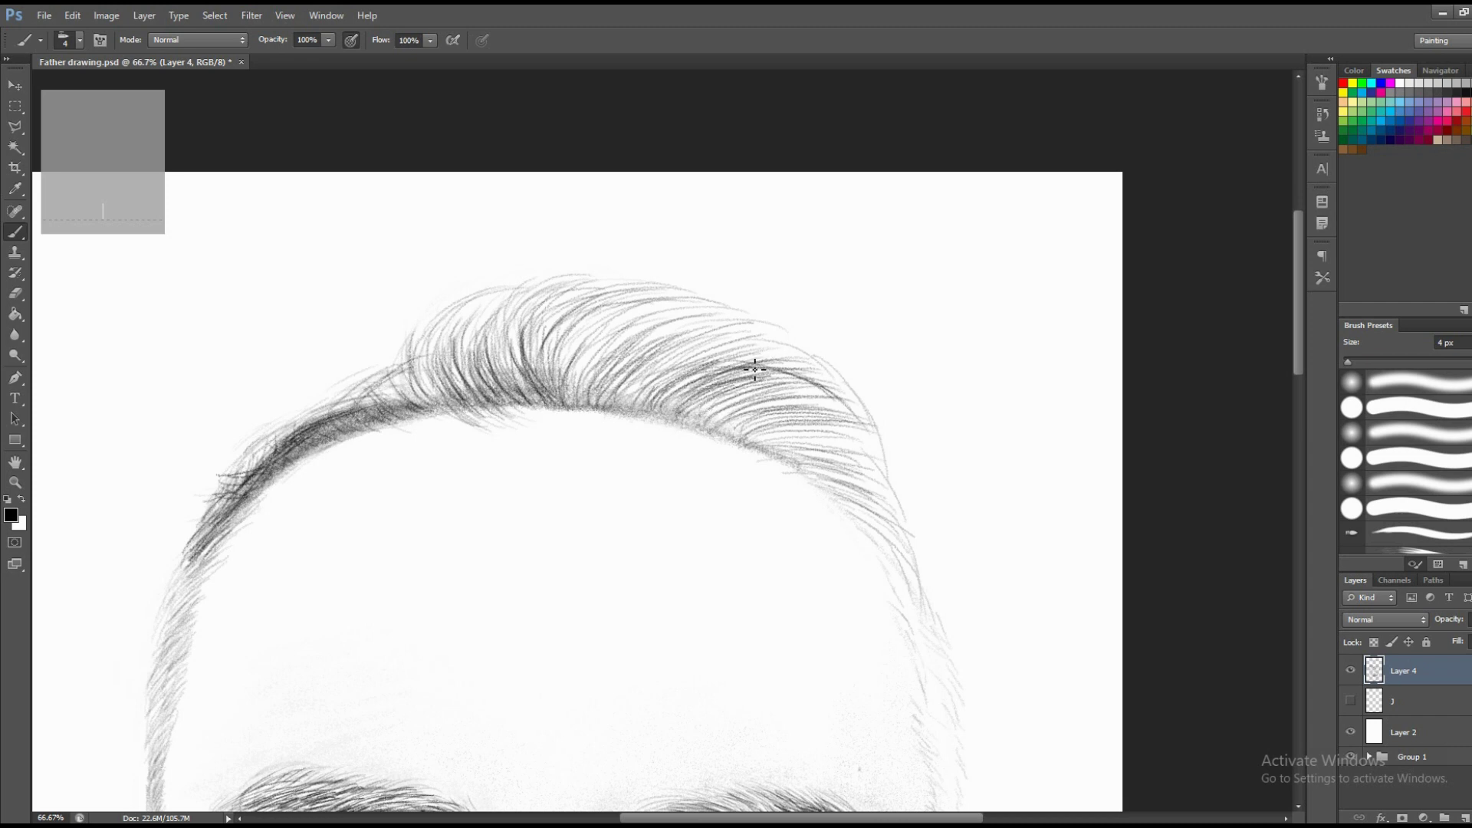
{"action": "mouse_move", "coordinate": [649, 405]}
{"action": "left_mouse_down"}
{"action": "mouse_move", "coordinate": [774, 349]}
{"action": "mouse_move", "coordinate": [750, 358]}
{"action": "mouse_move", "coordinate": [742, 339]}
{"action": "left_mouse_up"}
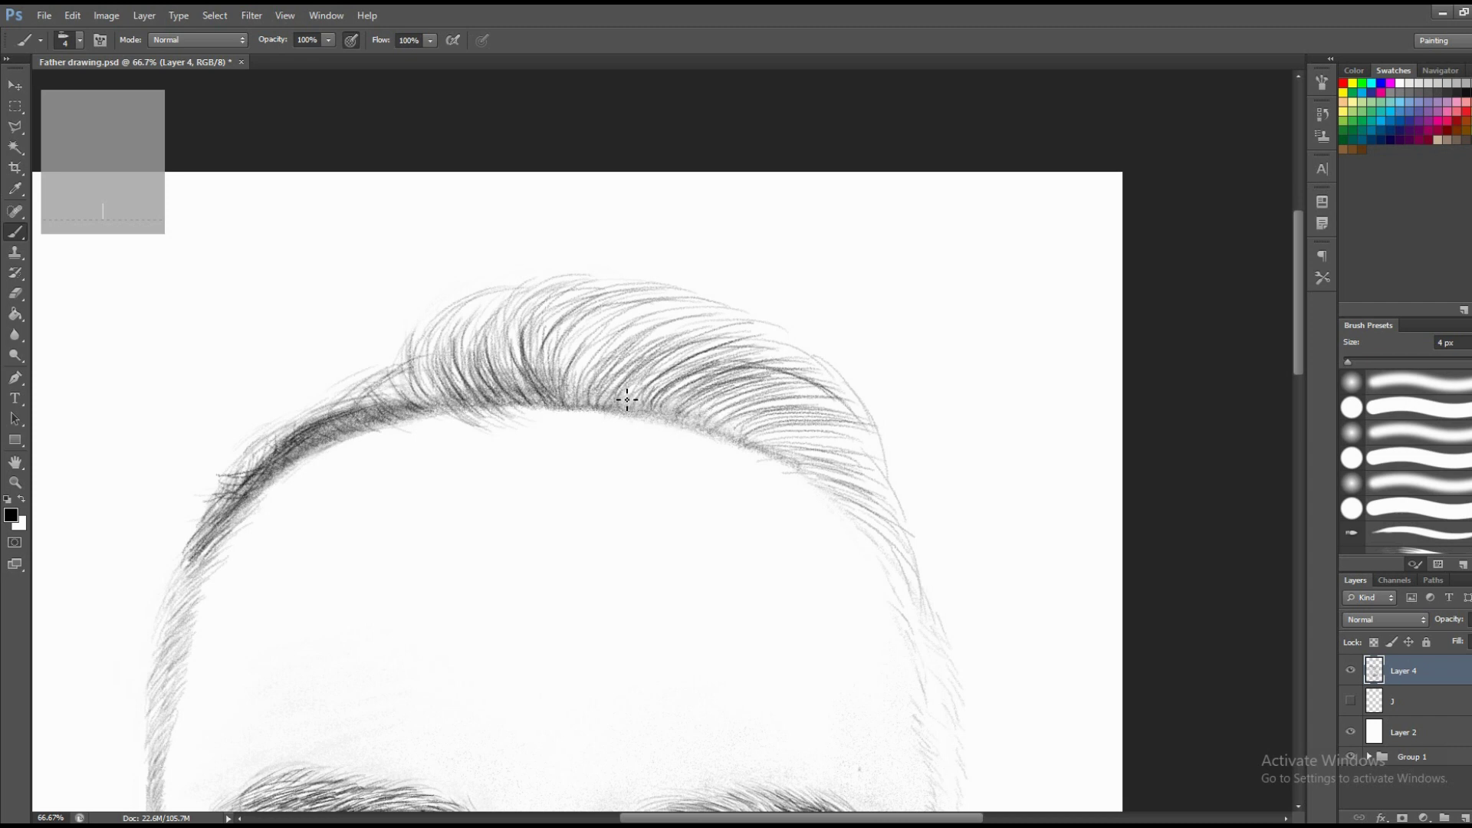
Darken the upper hair mass with dense up-right strands.
{"action": "mouse_move", "coordinate": [606, 395]}
{"action": "left_mouse_down"}
{"action": "mouse_move", "coordinate": [712, 332]}
{"action": "mouse_move", "coordinate": [693, 311]}
{"action": "left_mouse_up"}
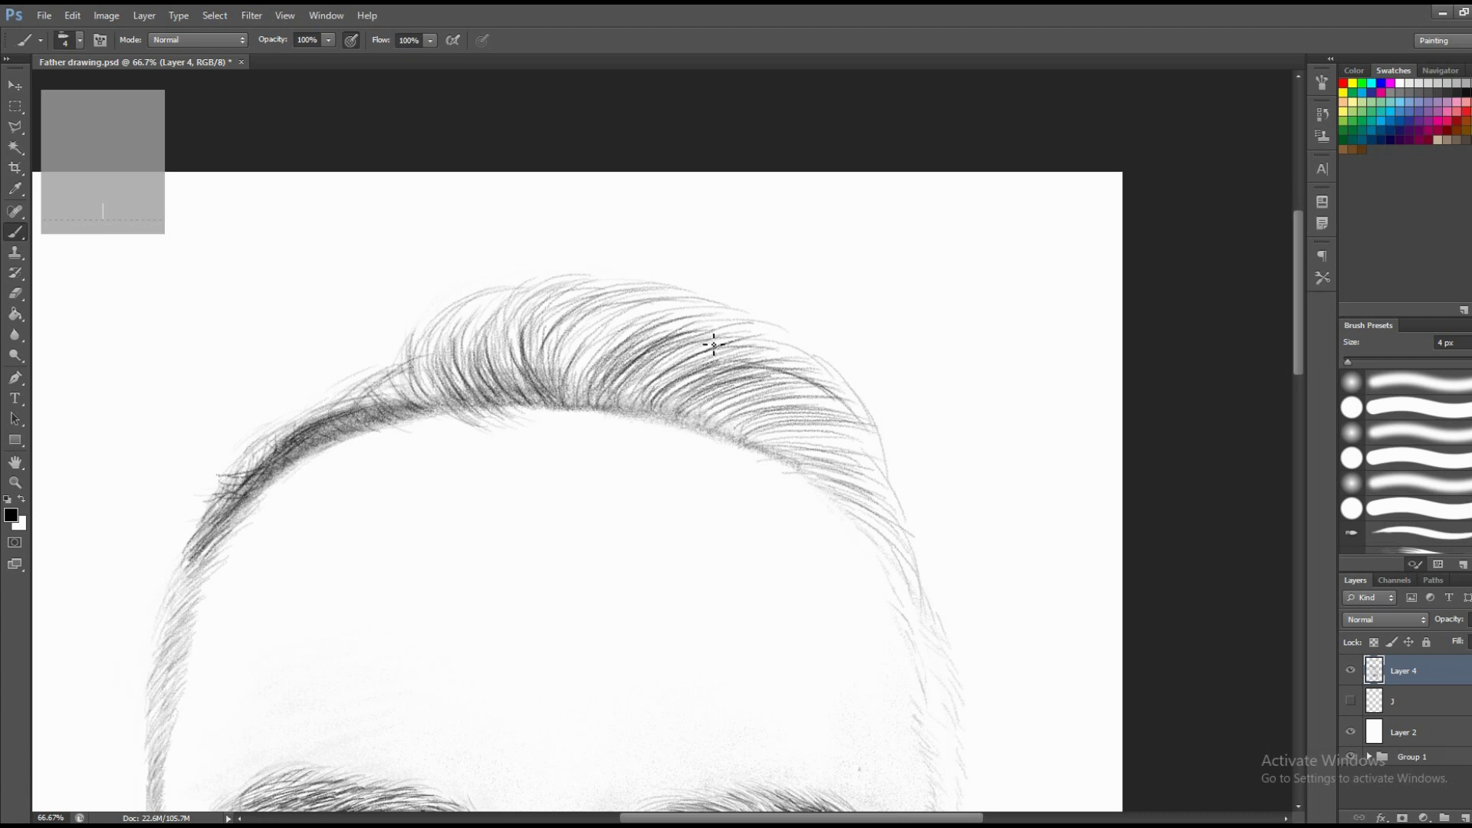
{"action": "left_click_drag", "start_coordinate": [553, 385], "coordinate": [642, 295]}
{"action": "left_click_drag", "start_coordinate": [547, 329], "coordinate": [693, 294]}
{"action": "mouse_move", "coordinate": [548, 390]}
{"action": "left_mouse_down"}
{"action": "mouse_move", "coordinate": [592, 314]}
{"action": "mouse_move", "coordinate": [686, 302]}
{"action": "mouse_move", "coordinate": [598, 299]}
{"action": "left_mouse_up"}
{"action": "left_click_drag", "start_coordinate": [510, 361], "coordinate": [579, 294]}
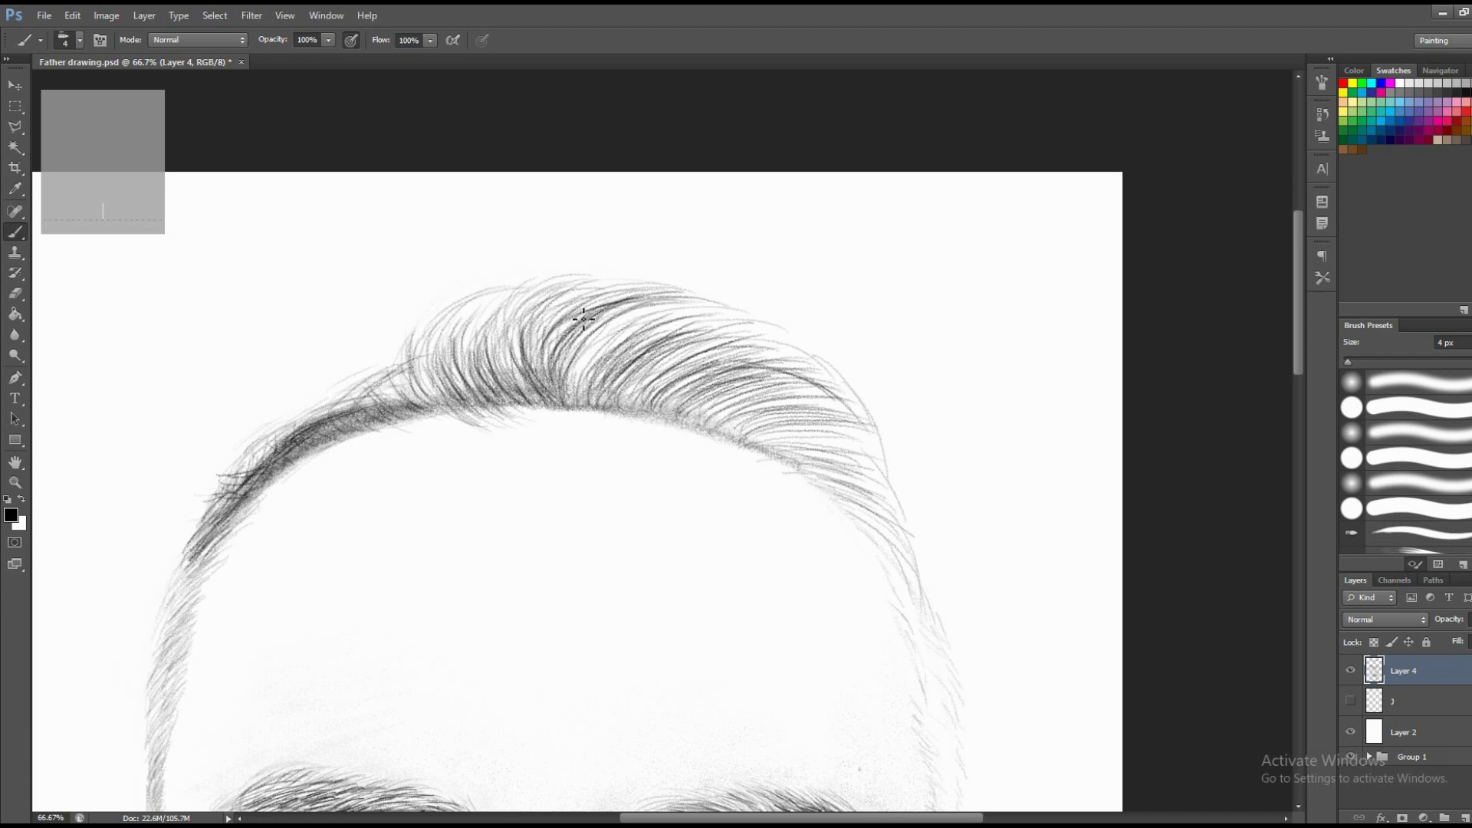
Add dark strands sweeping through the upper hair toward the right.
{"action": "mouse_move", "coordinate": [560, 393]}
{"action": "left_mouse_down"}
{"action": "mouse_move", "coordinate": [652, 318]}
{"action": "mouse_move", "coordinate": [692, 317]}
{"action": "mouse_move", "coordinate": [643, 312]}
{"action": "mouse_move", "coordinate": [660, 305]}
{"action": "left_mouse_up"}
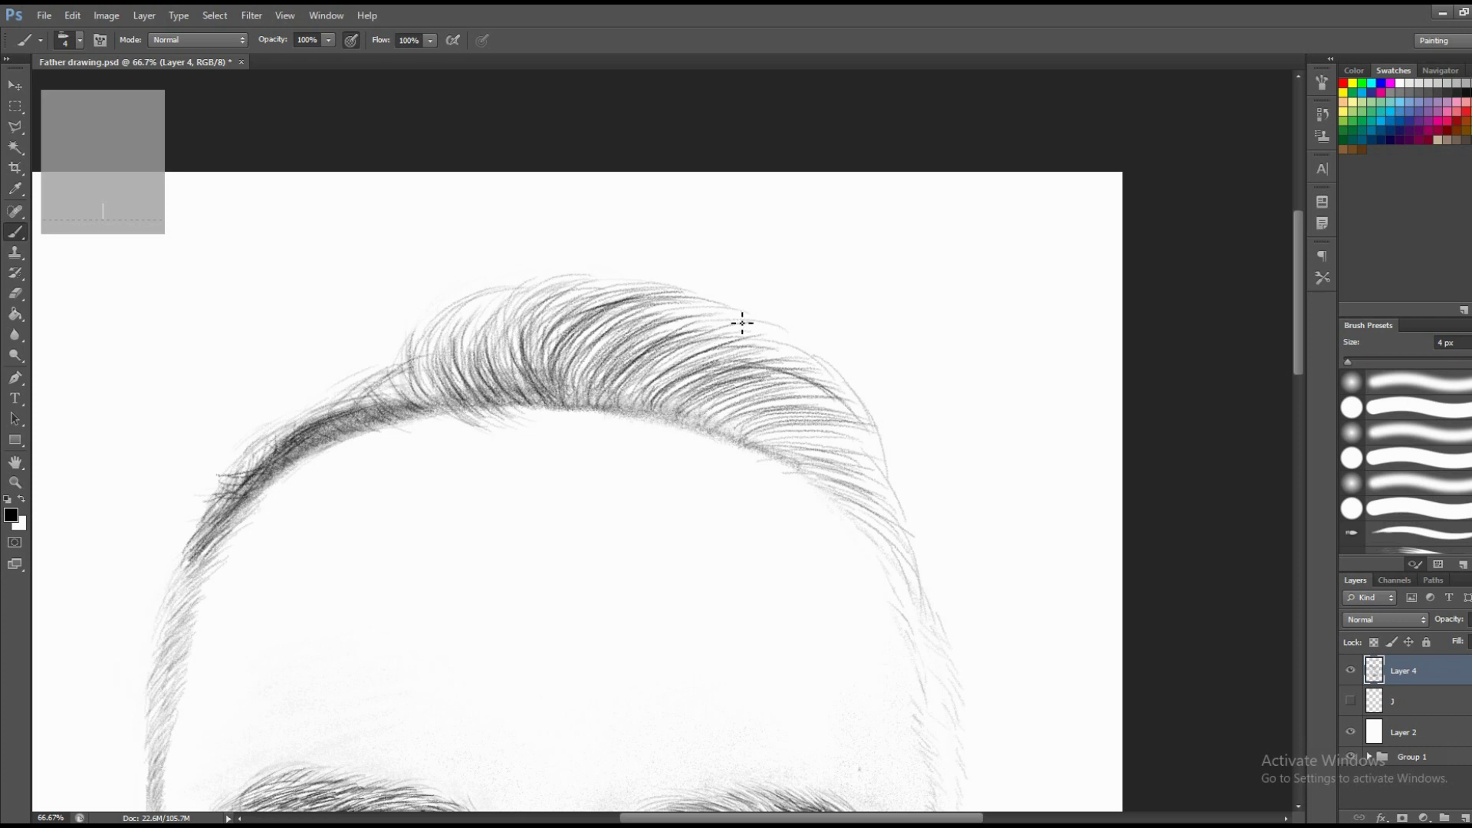
{"action": "left_click_drag", "start_coordinate": [602, 368], "coordinate": [725, 311]}
{"action": "left_click_drag", "start_coordinate": [654, 340], "coordinate": [782, 327]}
{"action": "left_click_drag", "start_coordinate": [630, 383], "coordinate": [736, 335]}
{"action": "left_click_drag", "start_coordinate": [640, 370], "coordinate": [746, 342]}
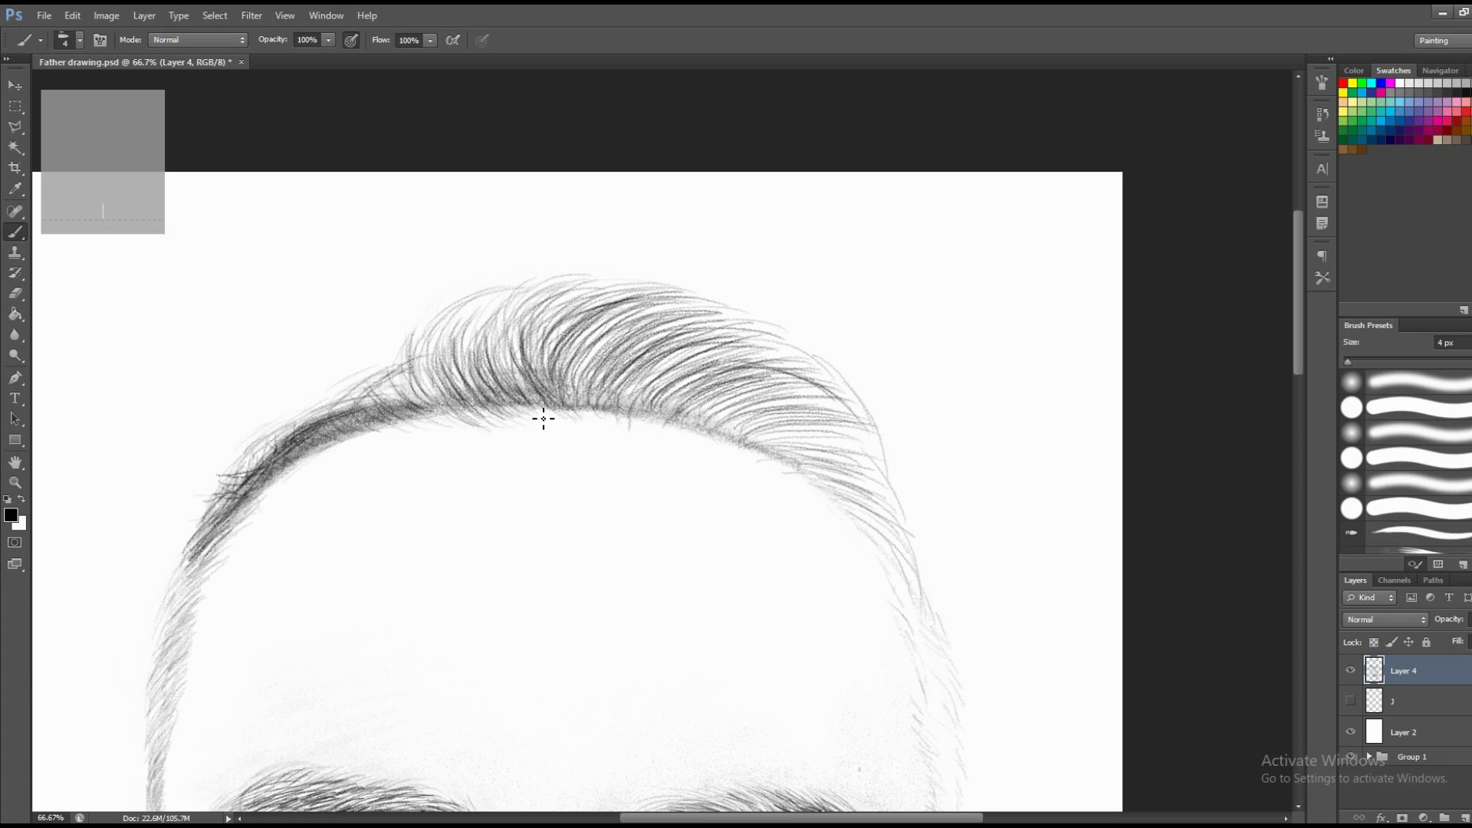
Darken the strands around the crest and arcing over the top of the hair.
{"action": "left_click_drag", "start_coordinate": [526, 398], "coordinate": [502, 345]}
{"action": "mouse_move", "coordinate": [482, 338]}
{"action": "left_mouse_down"}
{"action": "mouse_move", "coordinate": [493, 295]}
{"action": "mouse_move", "coordinate": [470, 378]}
{"action": "left_mouse_up"}
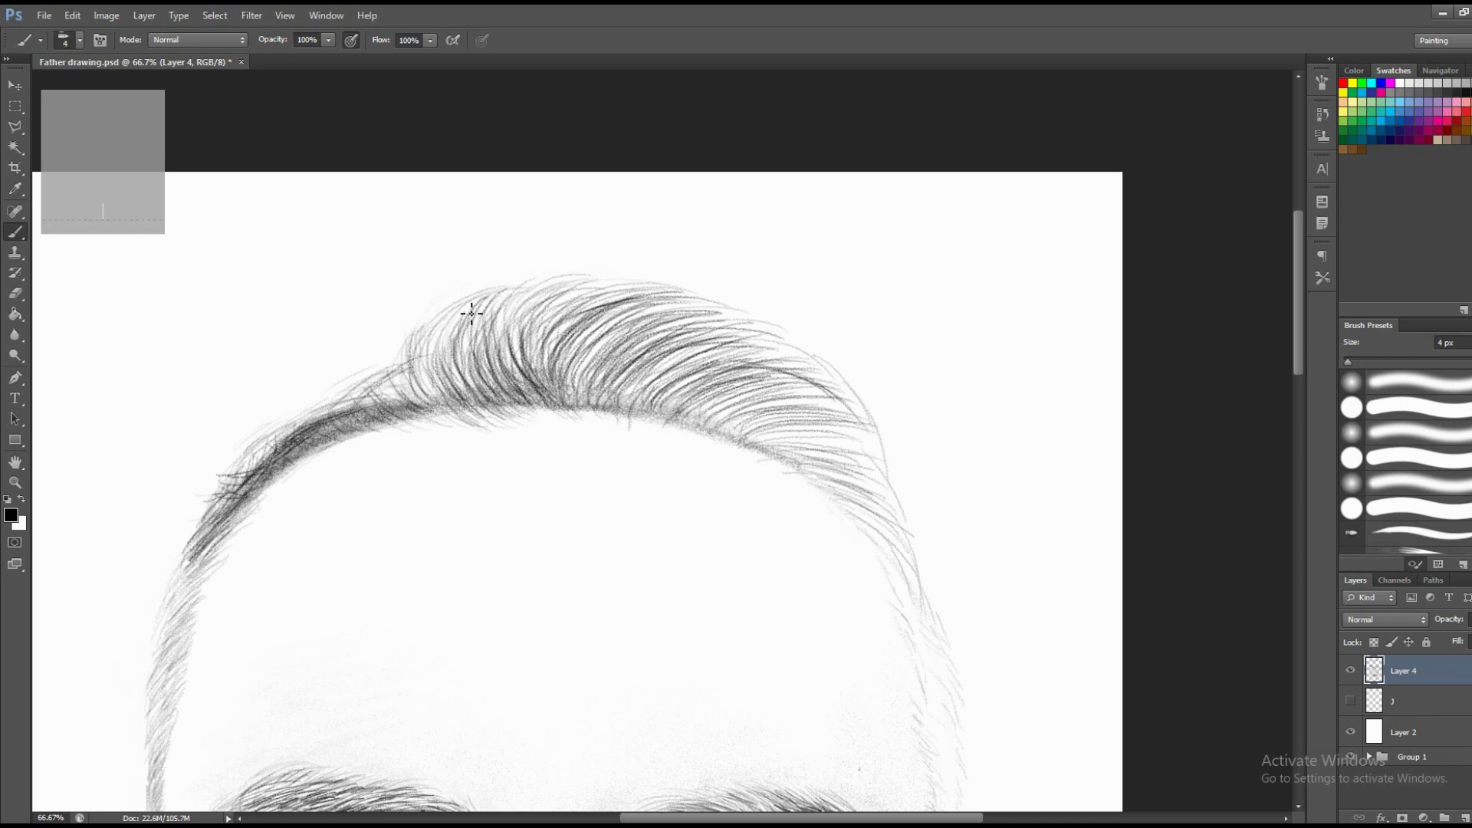
{"action": "left_click_drag", "start_coordinate": [539, 327], "coordinate": [612, 278]}
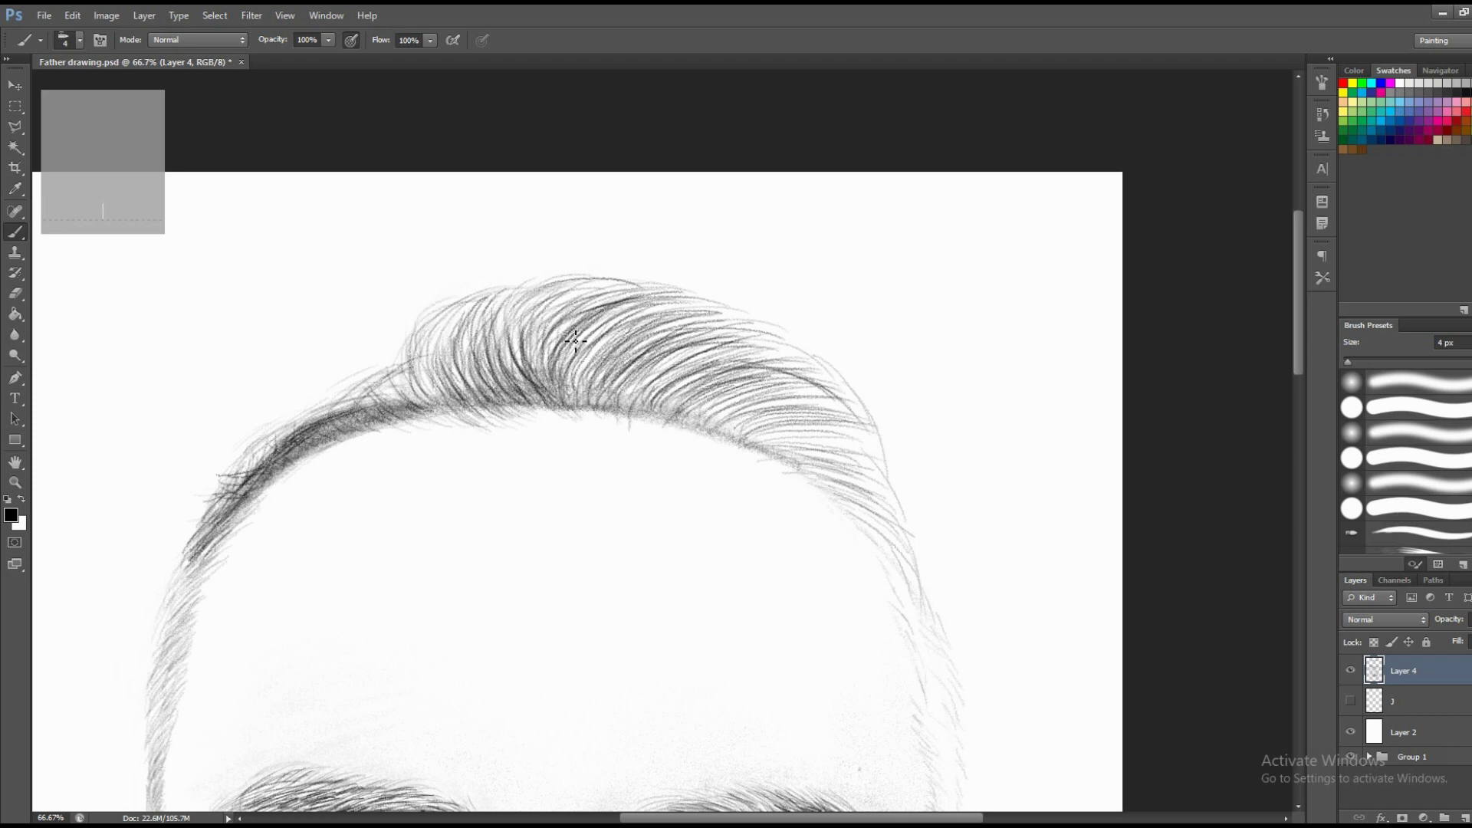
{"action": "mouse_move", "coordinate": [576, 339]}
{"action": "left_mouse_down"}
{"action": "mouse_move", "coordinate": [601, 302]}
{"action": "mouse_move", "coordinate": [582, 311]}
{"action": "mouse_move", "coordinate": [624, 289]}
{"action": "mouse_move", "coordinate": [528, 318]}
{"action": "mouse_move", "coordinate": [598, 283]}
{"action": "mouse_move", "coordinate": [640, 292]}
{"action": "left_mouse_up"}
{"action": "mouse_move", "coordinate": [567, 349]}
{"action": "left_mouse_down"}
{"action": "mouse_move", "coordinate": [564, 303]}
{"action": "mouse_move", "coordinate": [587, 295]}
{"action": "mouse_move", "coordinate": [581, 318]}
{"action": "left_mouse_up"}
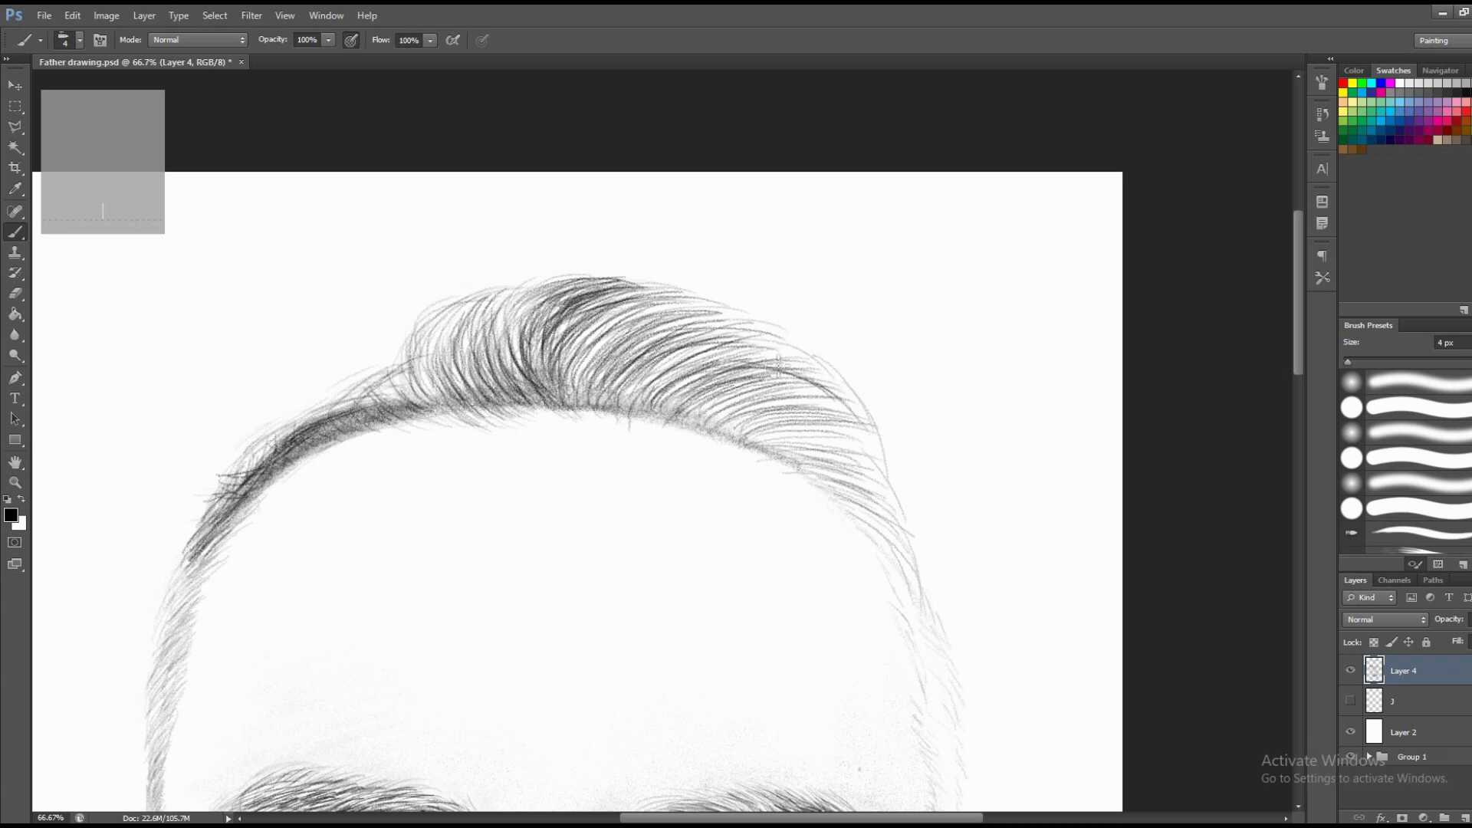
Add dark strands down the right part of the hair and along the right hairline.
{"action": "mouse_move", "coordinate": [778, 364]}
{"action": "left_mouse_down"}
{"action": "mouse_move", "coordinate": [766, 377]}
{"action": "mouse_move", "coordinate": [795, 345]}
{"action": "mouse_move", "coordinate": [815, 384]}
{"action": "mouse_move", "coordinate": [680, 332]}
{"action": "mouse_move", "coordinate": [831, 371]}
{"action": "mouse_move", "coordinate": [848, 391]}
{"action": "mouse_move", "coordinate": [838, 428]}
{"action": "mouse_move", "coordinate": [812, 404]}
{"action": "mouse_move", "coordinate": [904, 489]}
{"action": "mouse_move", "coordinate": [854, 503]}
{"action": "left_mouse_up"}
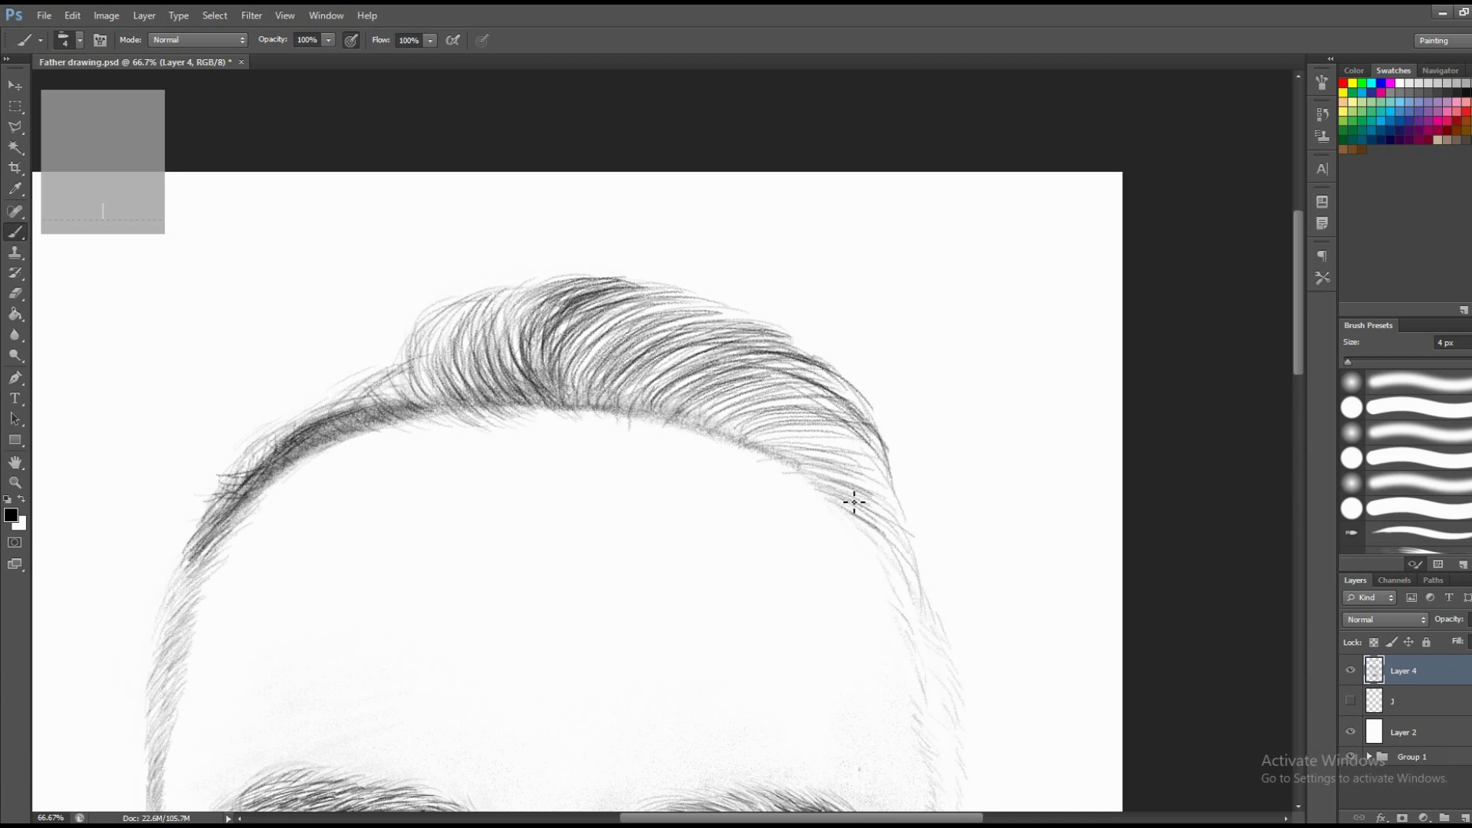
{"action": "mouse_move", "coordinate": [827, 451]}
{"action": "left_mouse_down"}
{"action": "mouse_move", "coordinate": [792, 444]}
{"action": "mouse_move", "coordinate": [851, 427]}
{"action": "mouse_move", "coordinate": [847, 485]}
{"action": "mouse_move", "coordinate": [825, 486]}
{"action": "mouse_move", "coordinate": [904, 552]}
{"action": "mouse_move", "coordinate": [861, 536]}
{"action": "mouse_move", "coordinate": [907, 536]}
{"action": "left_mouse_up"}
{"action": "key", "text": "e"}
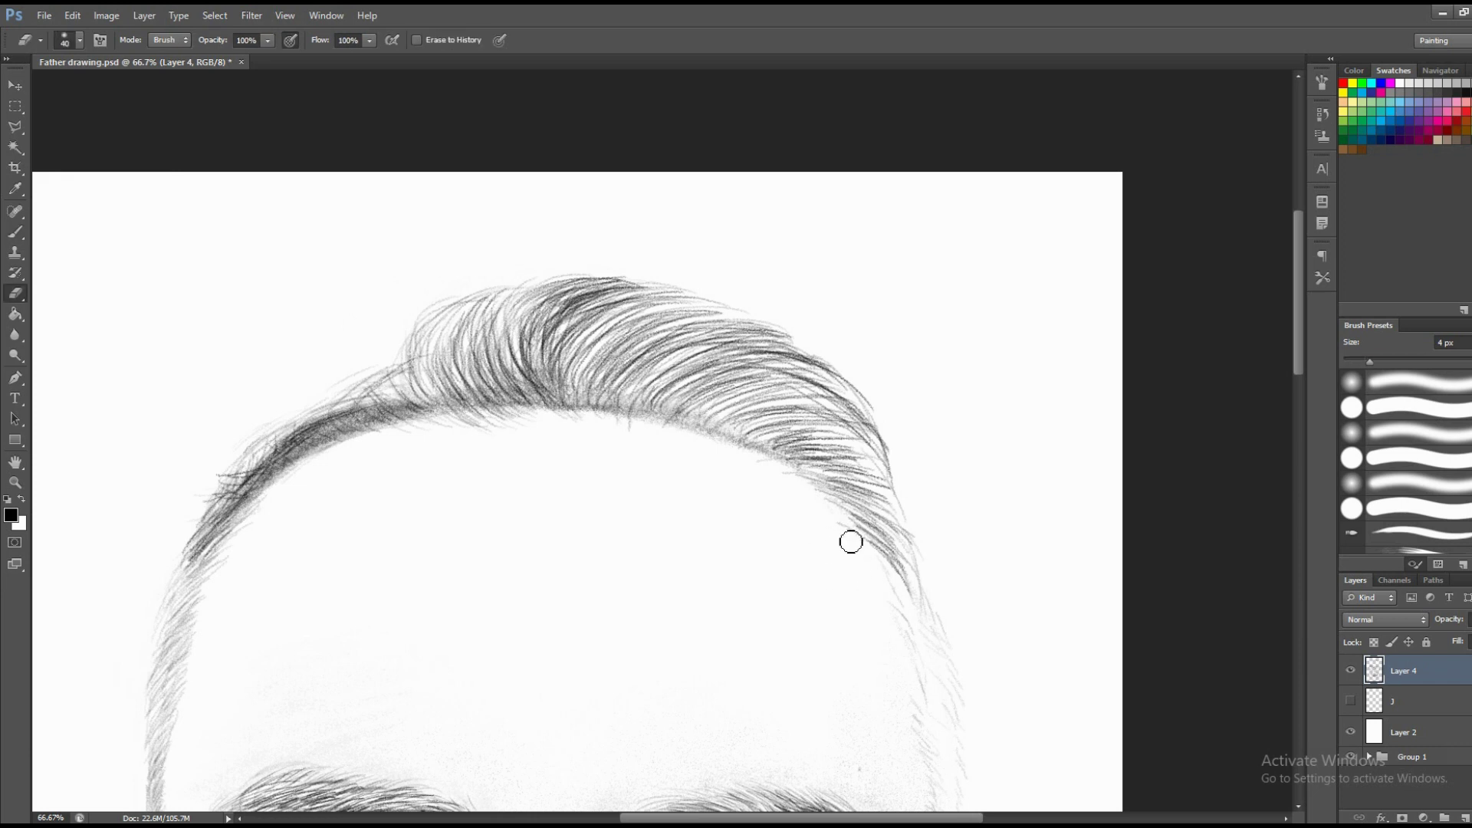
{"action": "key", "text": "b"}
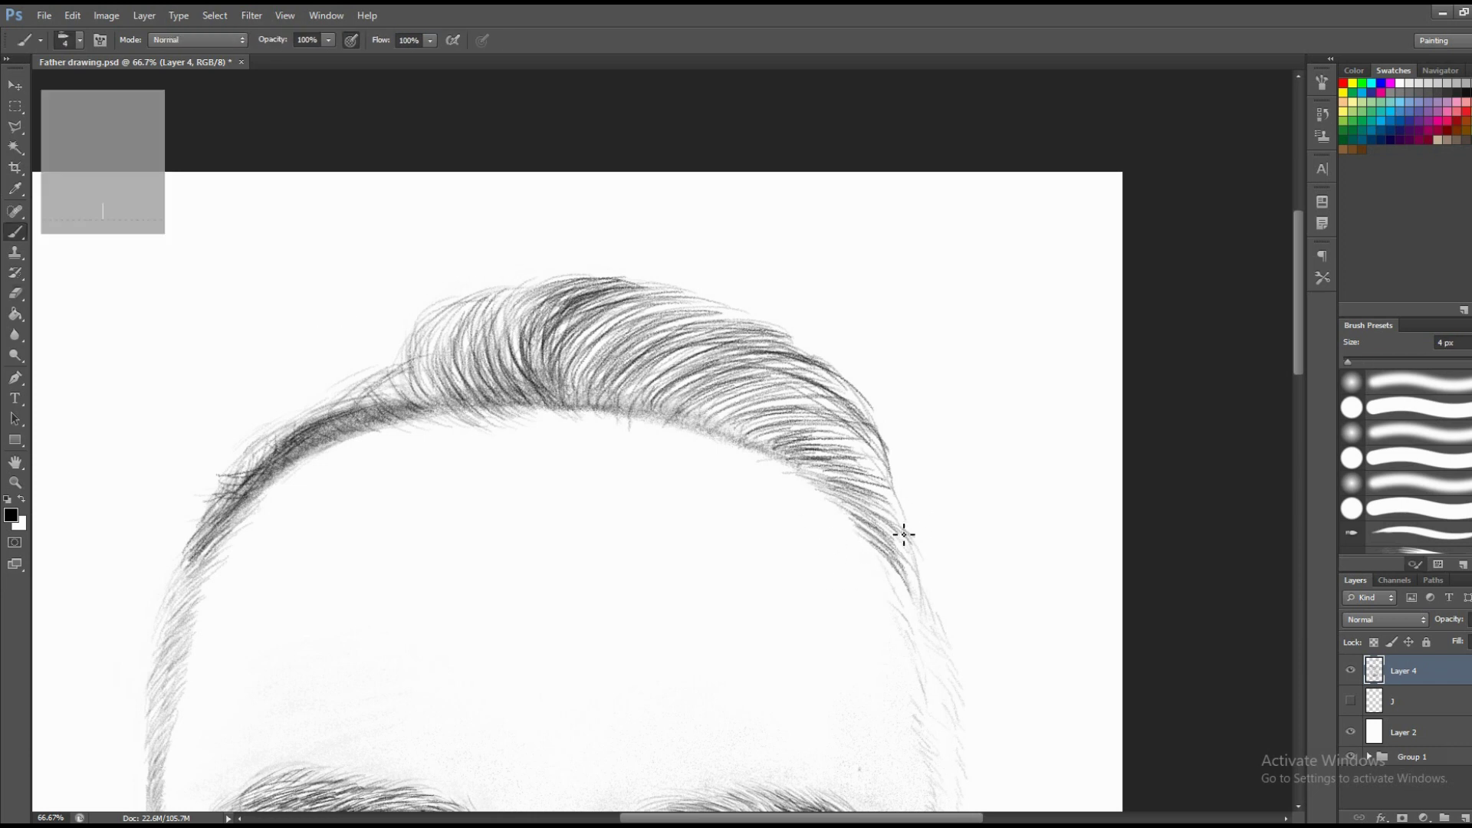
{"action": "mouse_move", "coordinate": [900, 585]}
{"action": "left_mouse_down"}
{"action": "mouse_move", "coordinate": [919, 636]}
{"action": "mouse_move", "coordinate": [867, 521]}
{"action": "left_mouse_up"}
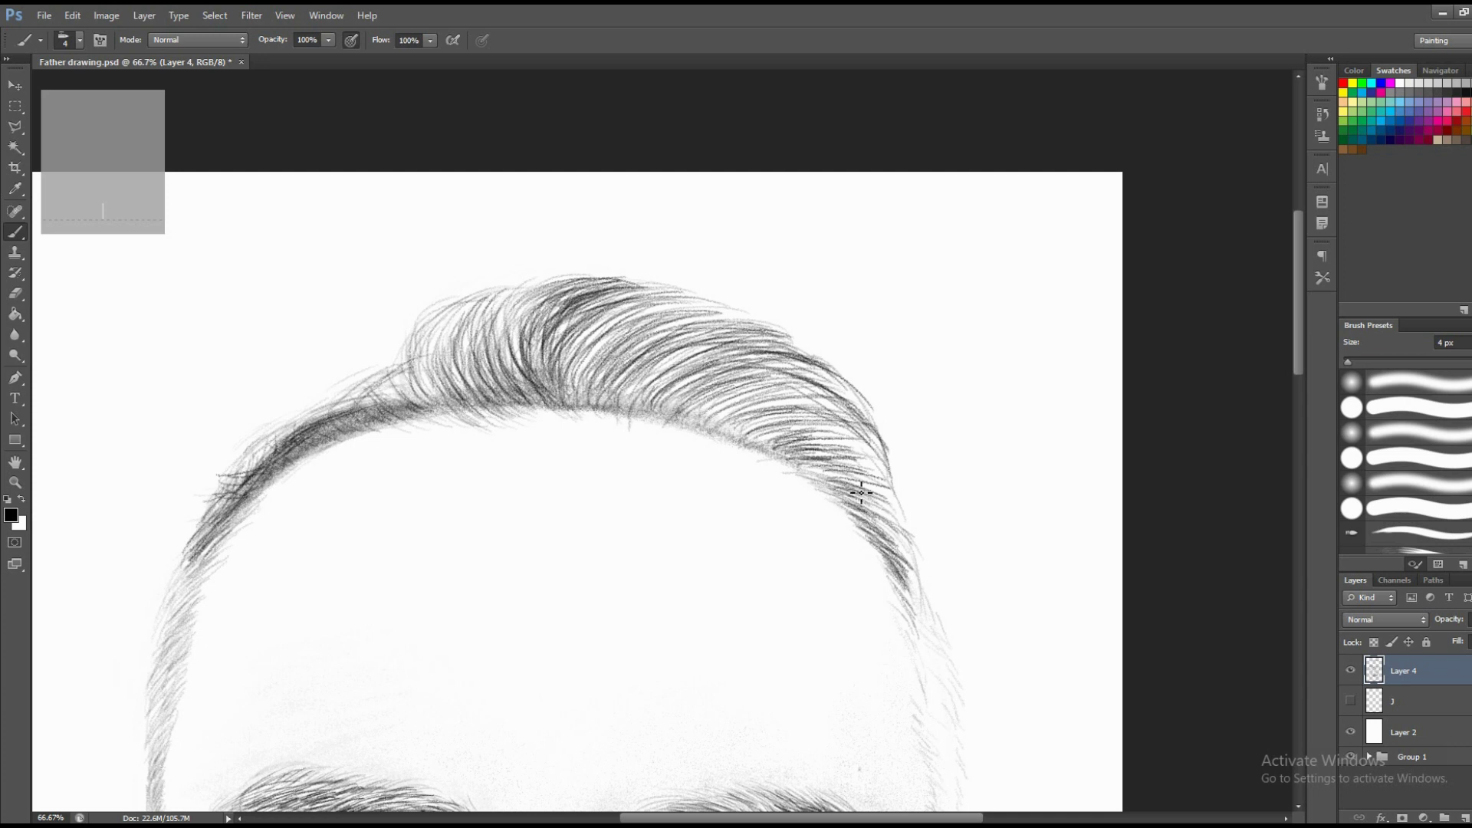
{"action": "mouse_move", "coordinate": [828, 452]}
{"action": "left_mouse_down"}
{"action": "mouse_move", "coordinate": [774, 443]}
{"action": "mouse_move", "coordinate": [773, 417]}
{"action": "mouse_move", "coordinate": [684, 414]}
{"action": "mouse_move", "coordinate": [670, 387]}
{"action": "left_mouse_up"}
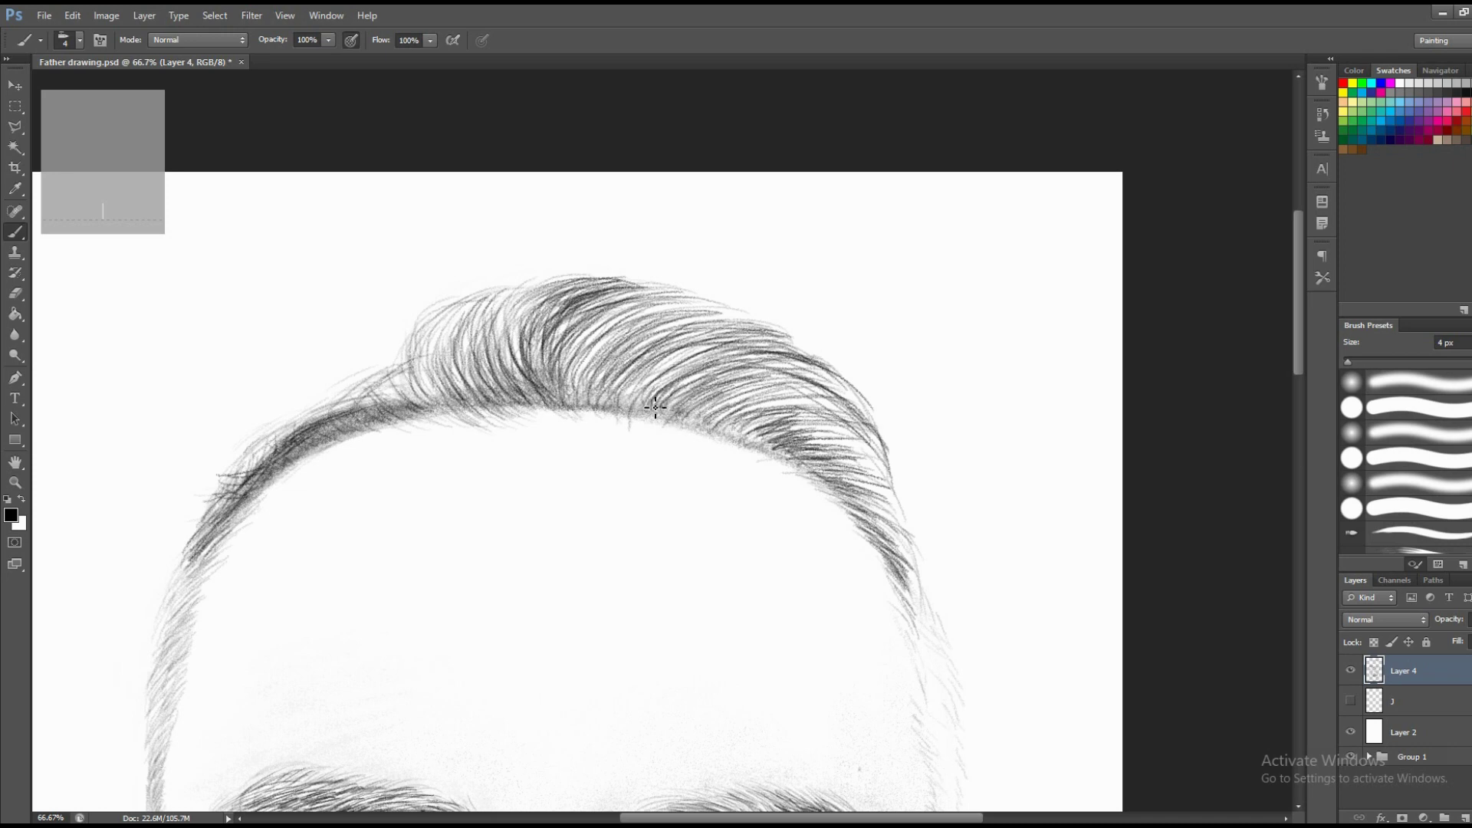
Zoom the view to 50% on the hair area.
{"action": "key", "text": "z"}
{"action": "left_click_drag", "start_coordinate": [794, 403], "coordinate": [776, 296]}
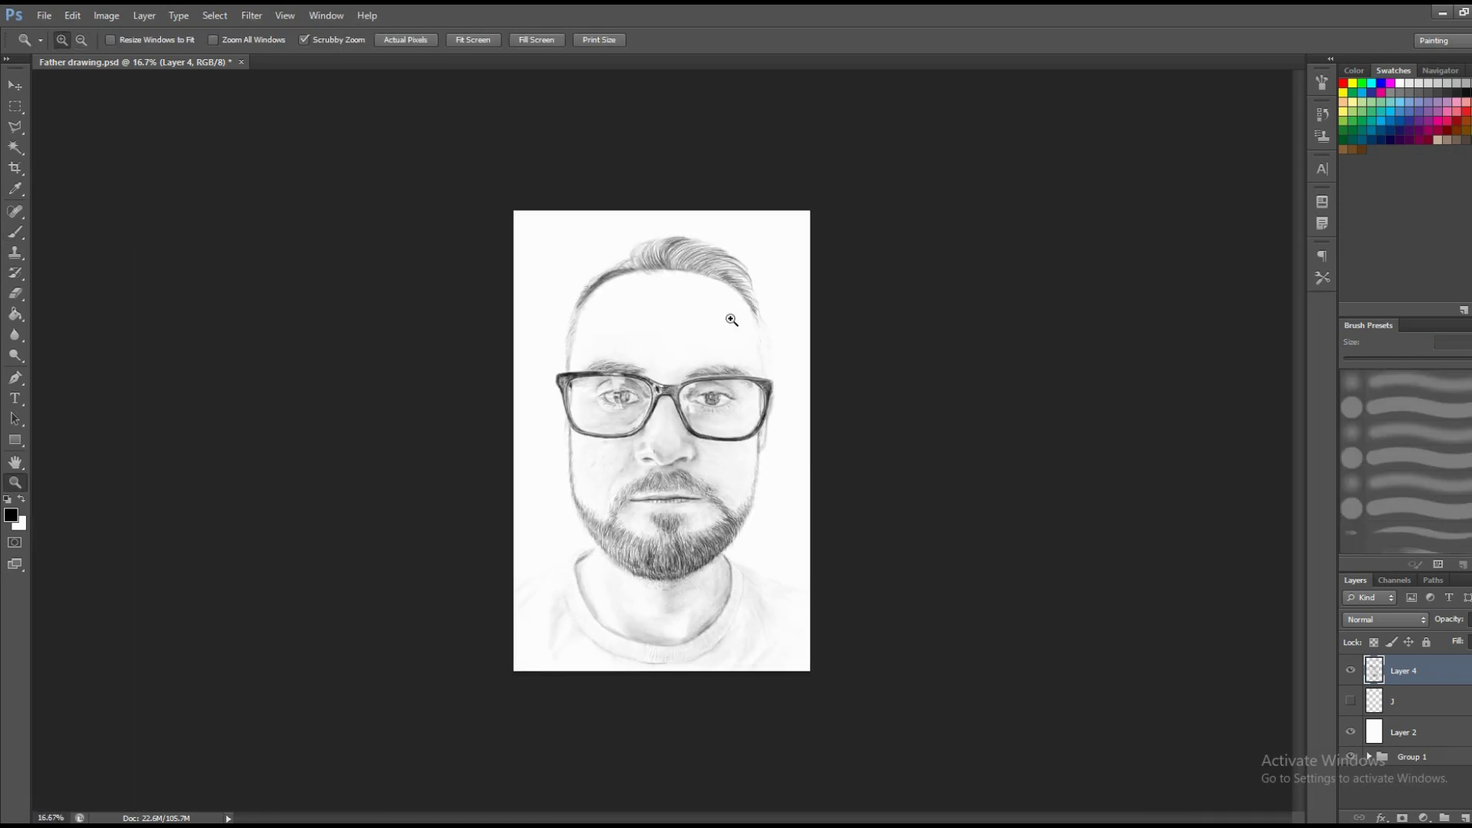
{"action": "left_click", "coordinate": [776, 296]}
{"action": "left_click", "coordinate": [749, 243]}
Set the brush to 7 px and paint extra strands across the crown and down to the temple.
{"action": "key", "text": "b"}
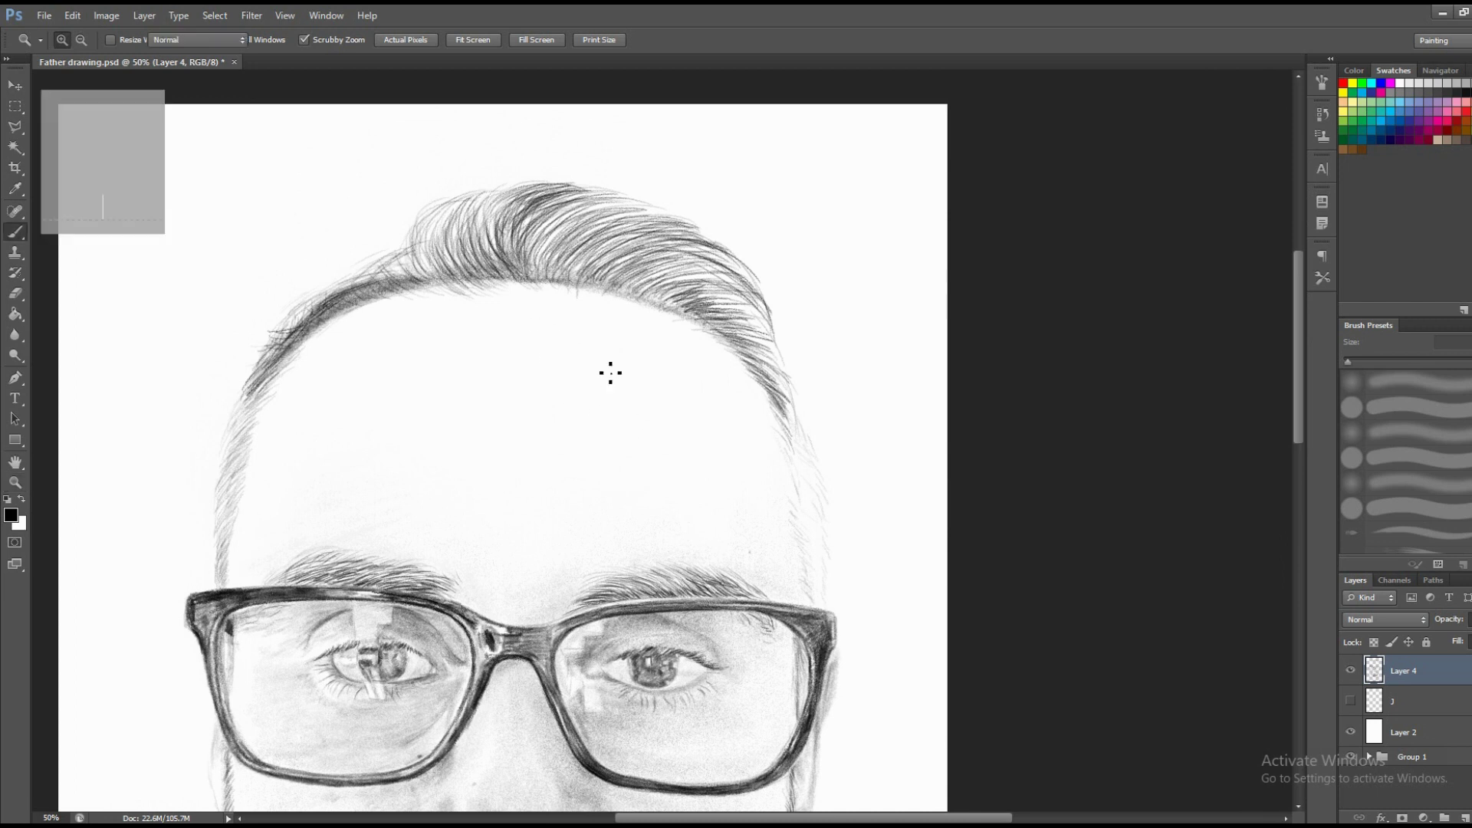
{"action": "right_click", "coordinate": [613, 371]}
{"action": "left_click_drag", "start_coordinate": [623, 370], "coordinate": [632, 393]}
{"action": "left_click", "coordinate": [601, 269]}
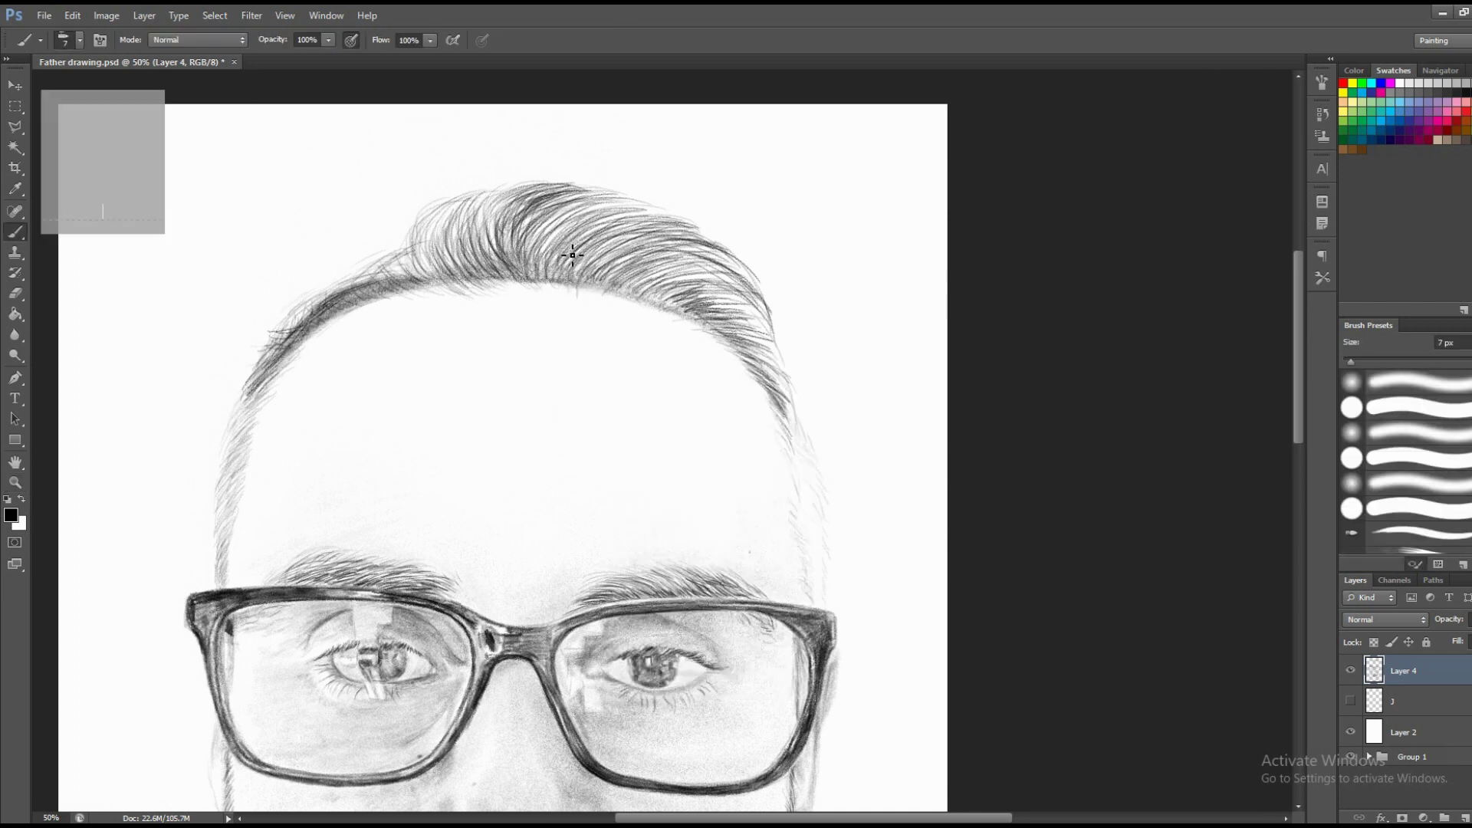
{"action": "mouse_move", "coordinate": [573, 255]}
{"action": "left_mouse_down"}
{"action": "mouse_move", "coordinate": [648, 238]}
{"action": "mouse_move", "coordinate": [732, 271]}
{"action": "left_mouse_up"}
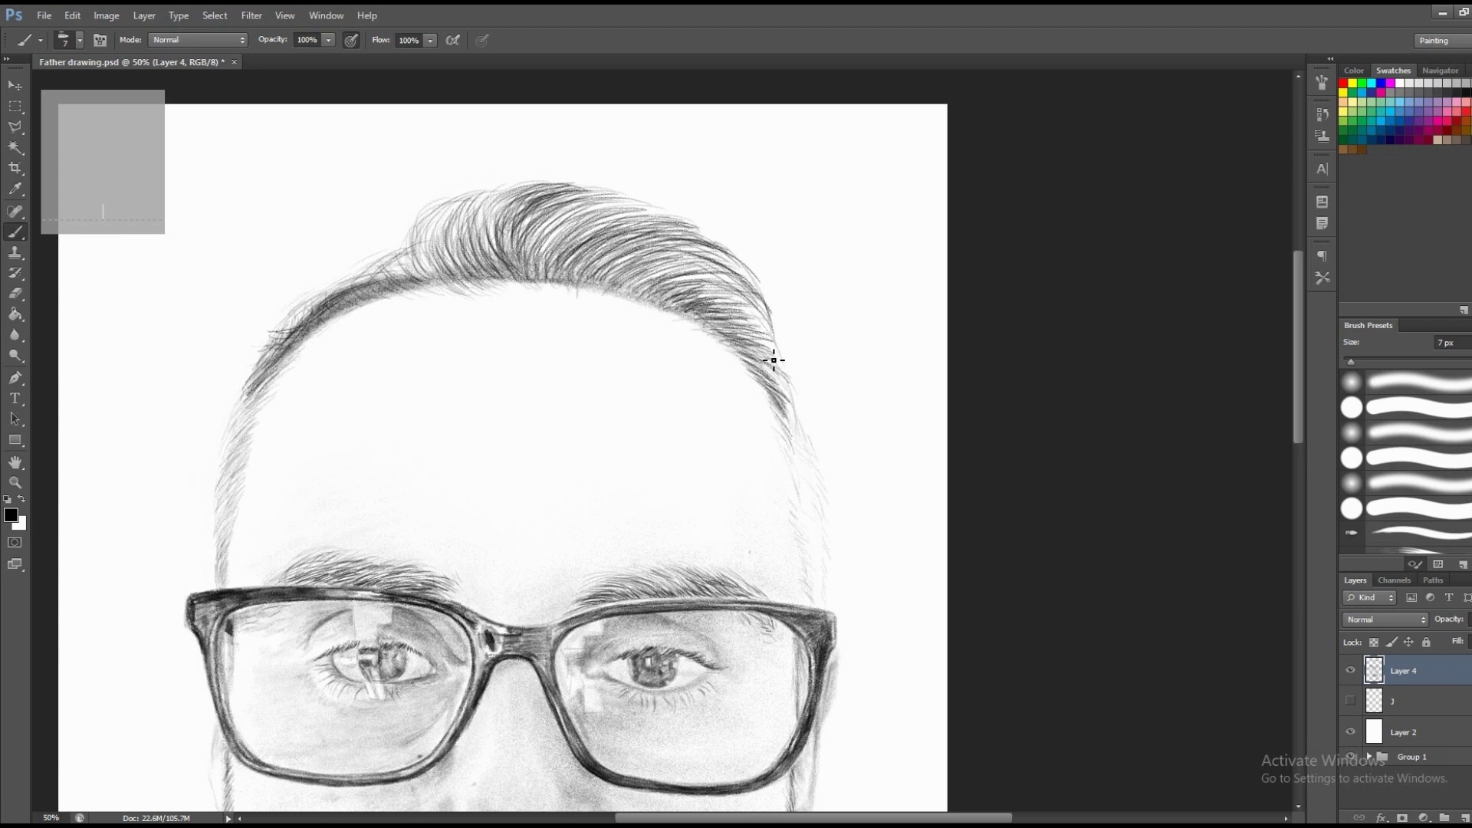
{"action": "left_click_drag", "start_coordinate": [764, 348], "coordinate": [803, 427]}
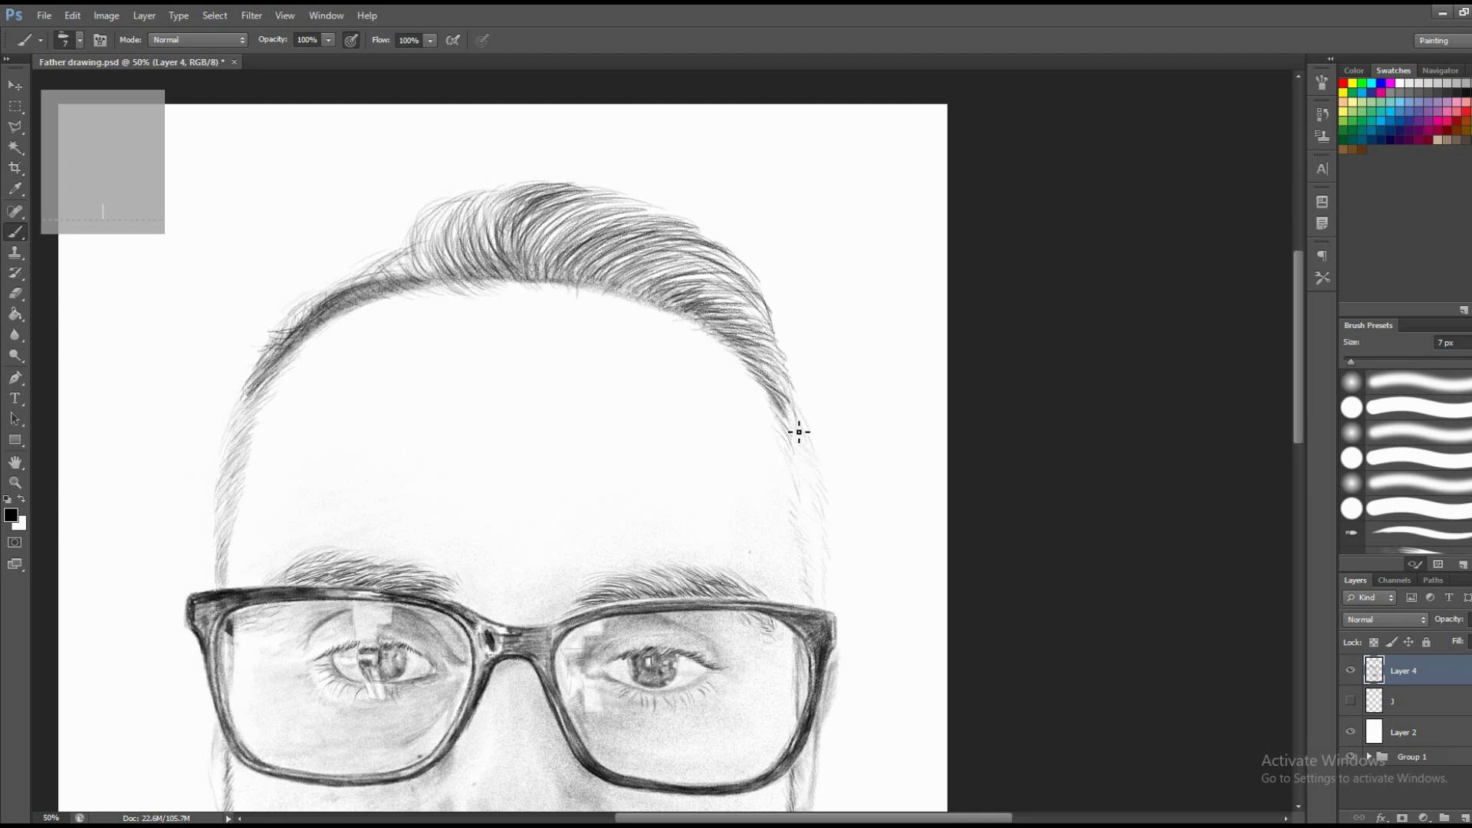
{"action": "left_click_drag", "start_coordinate": [809, 480], "coordinate": [778, 395]}
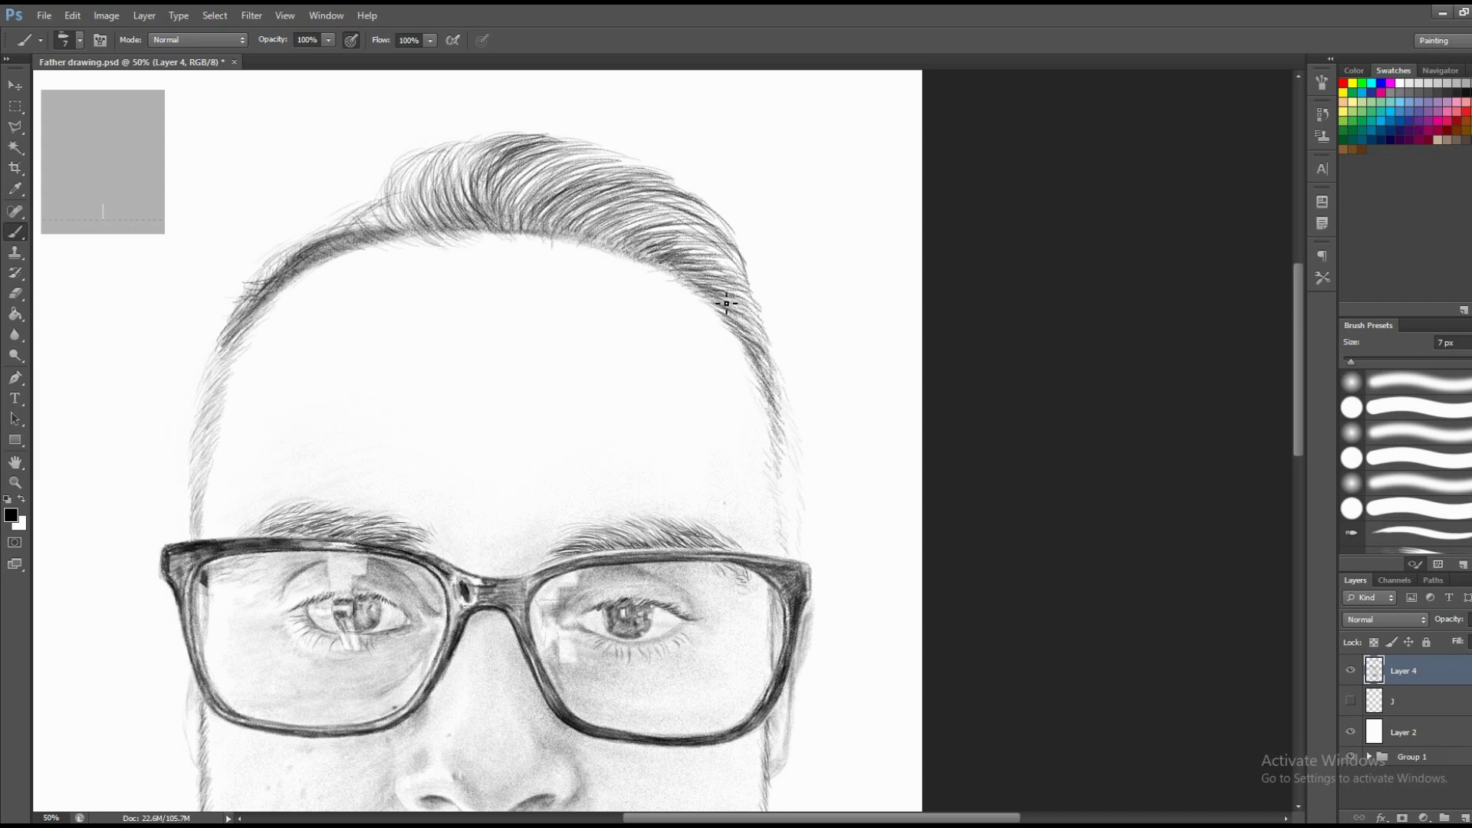
{"action": "left_click_drag", "start_coordinate": [726, 302], "coordinate": [721, 276]}
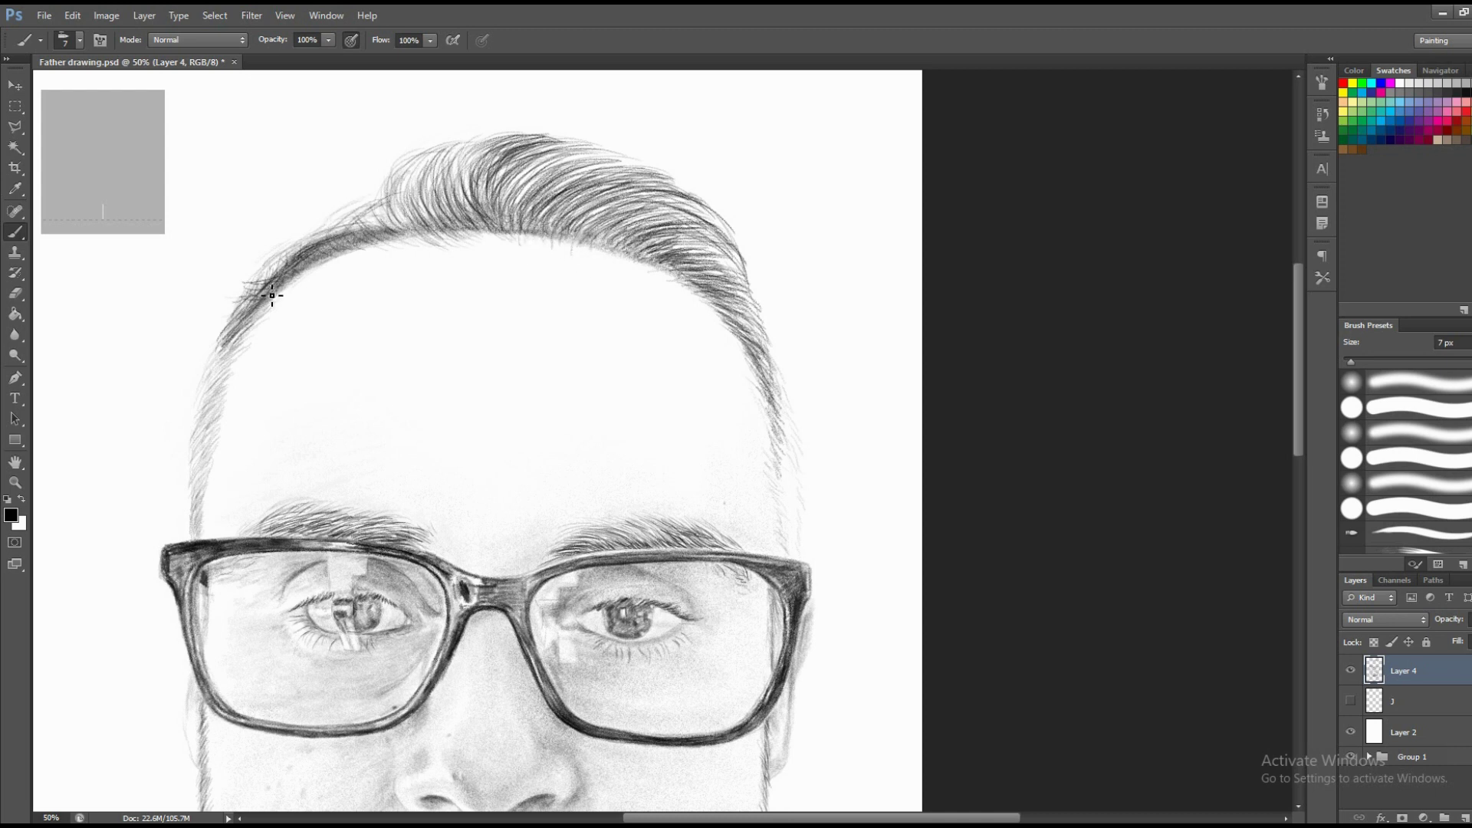
Enlarge the brush to 52 px and zoom out to show the whole face.
{"action": "right_click", "coordinate": [715, 354]}
{"action": "left_click_drag", "start_coordinate": [759, 381], "coordinate": [792, 380]}
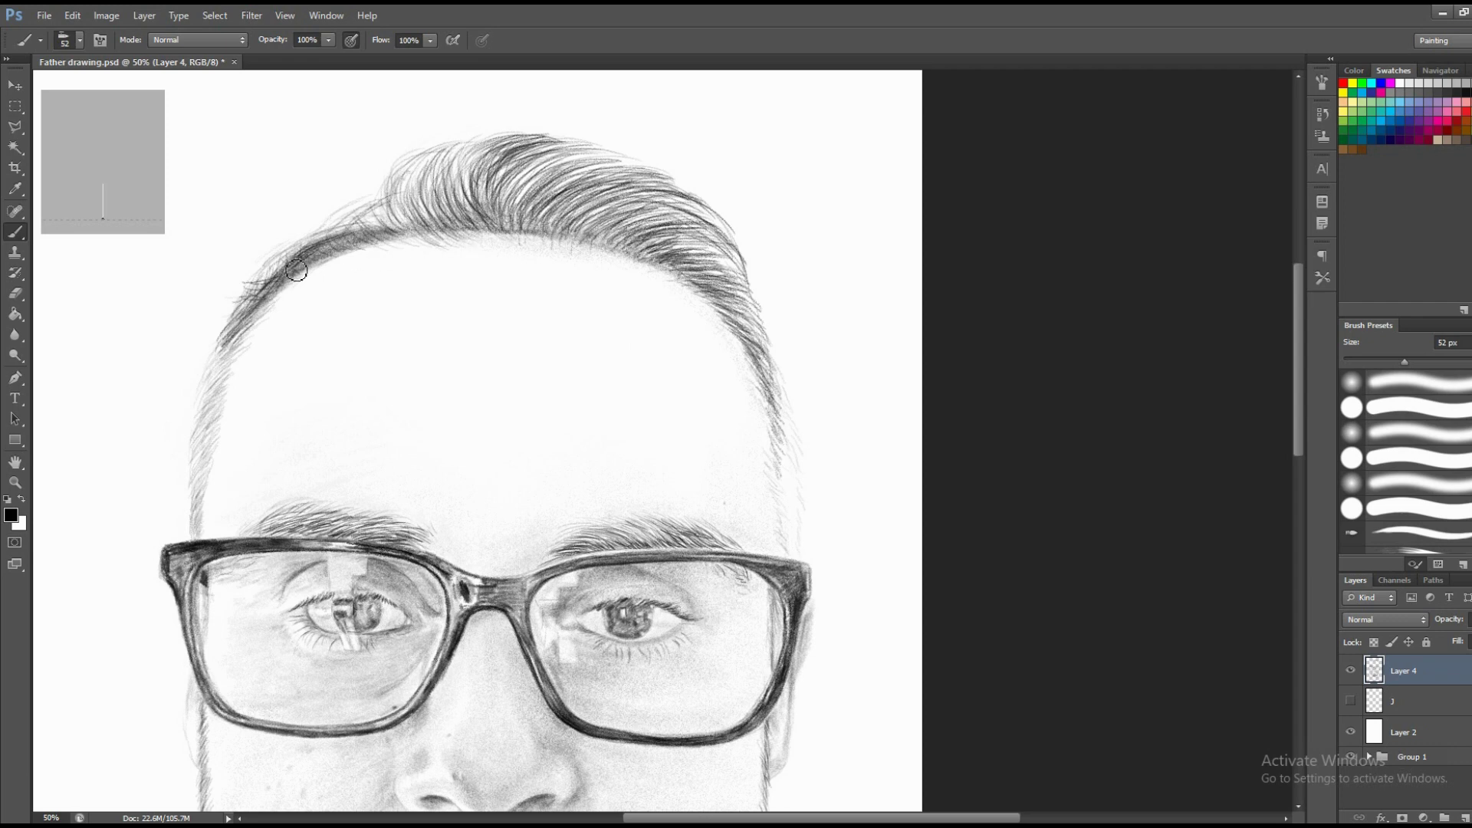
{"action": "left_click", "coordinate": [437, 256], "text": "alt"}
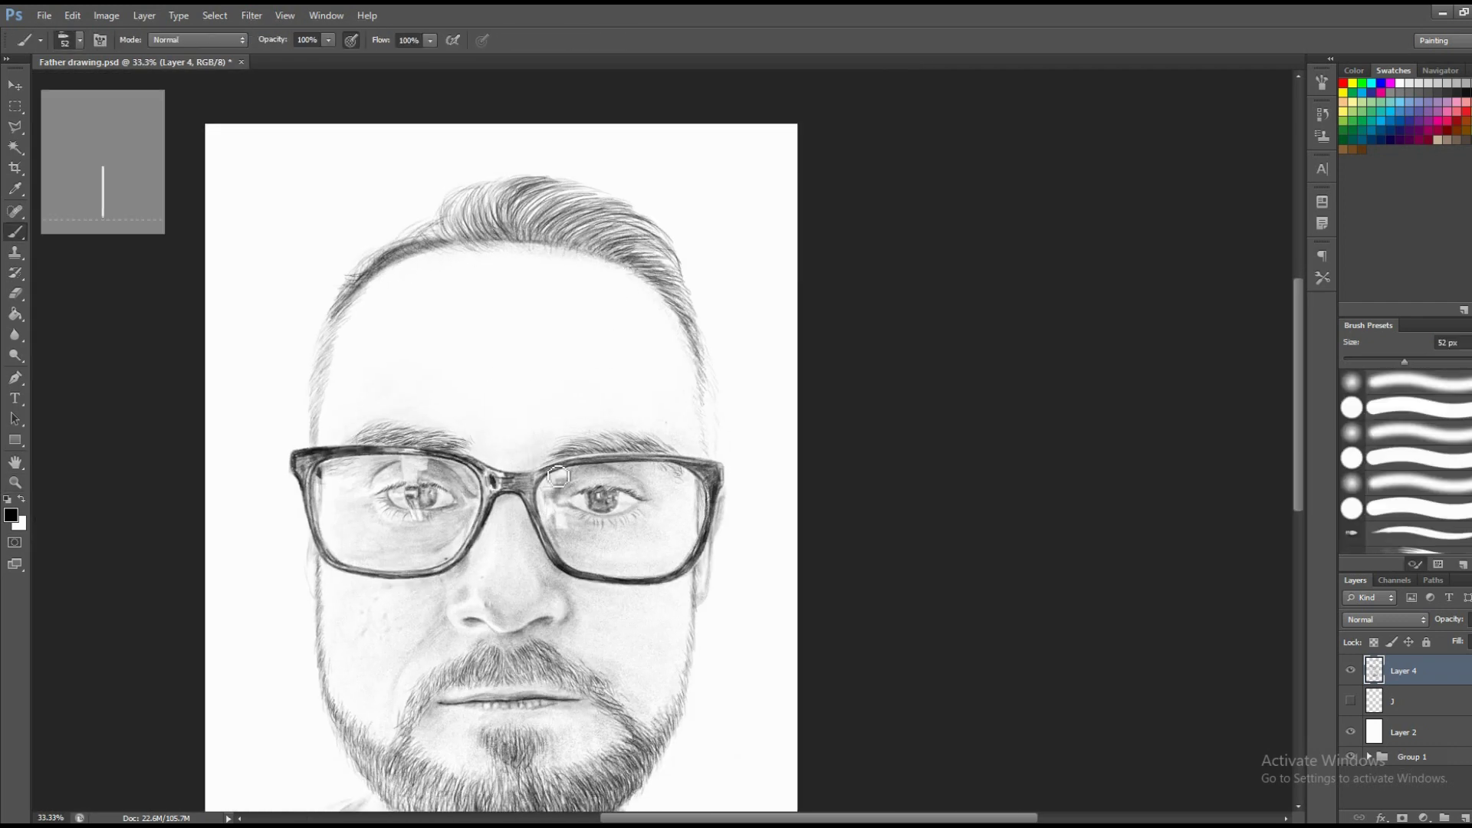
Set the brush to 69% opacity and 85 px, and softly shade the face.
{"action": "left_click", "coordinate": [328, 40]}
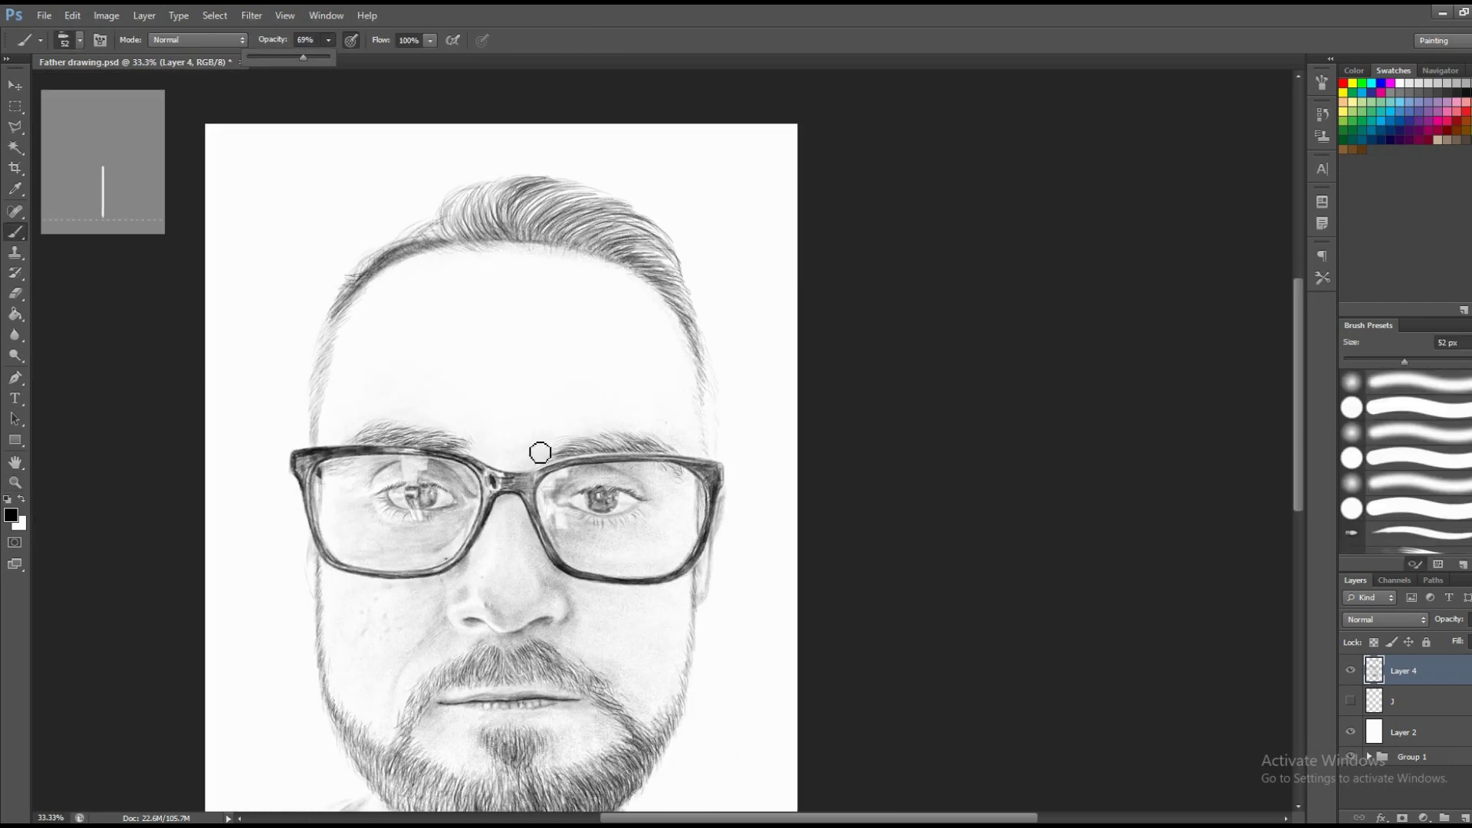
{"action": "right_click", "coordinate": [592, 402]}
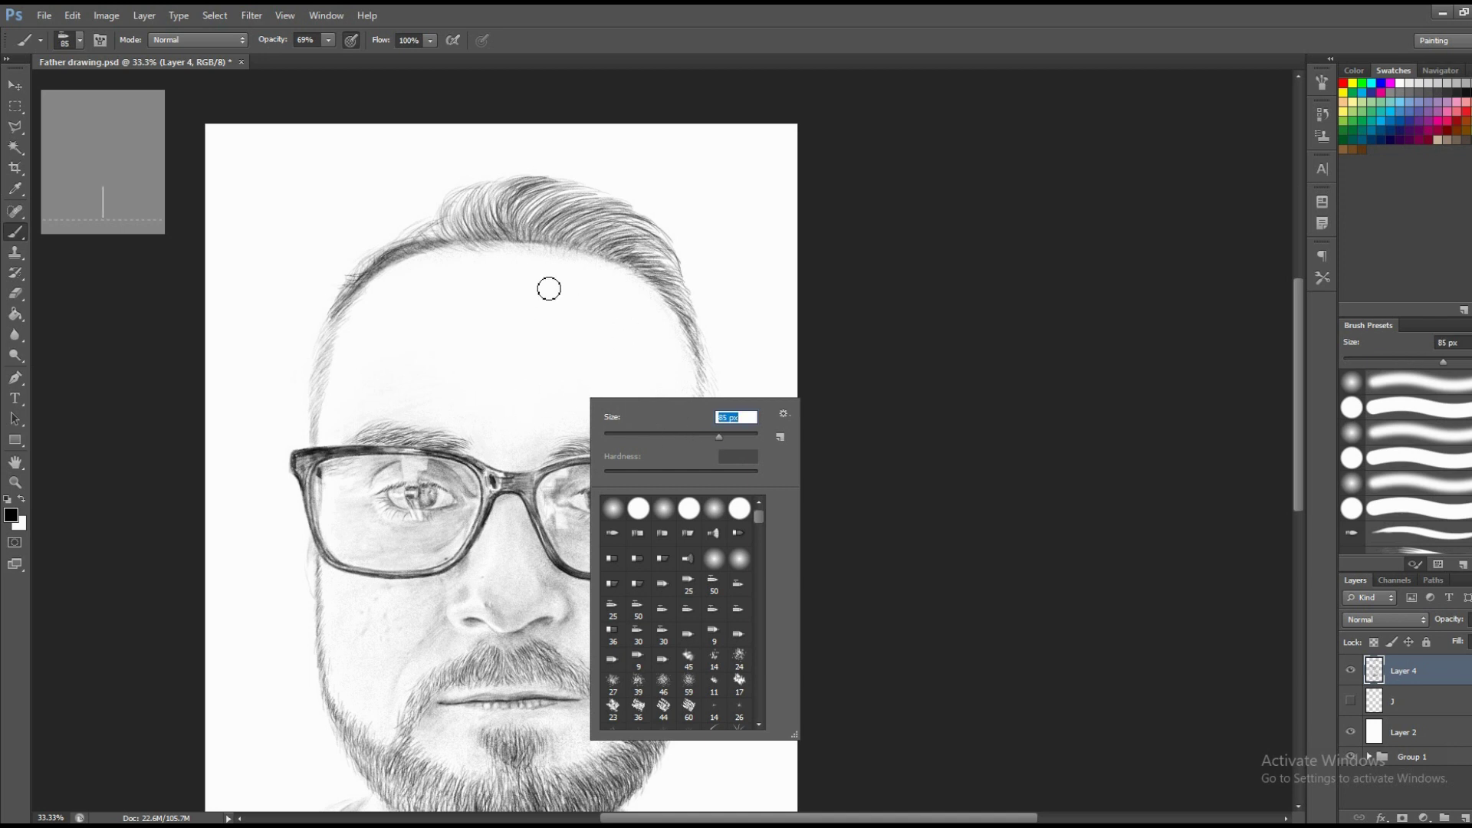
{"action": "key", "text": "Return"}
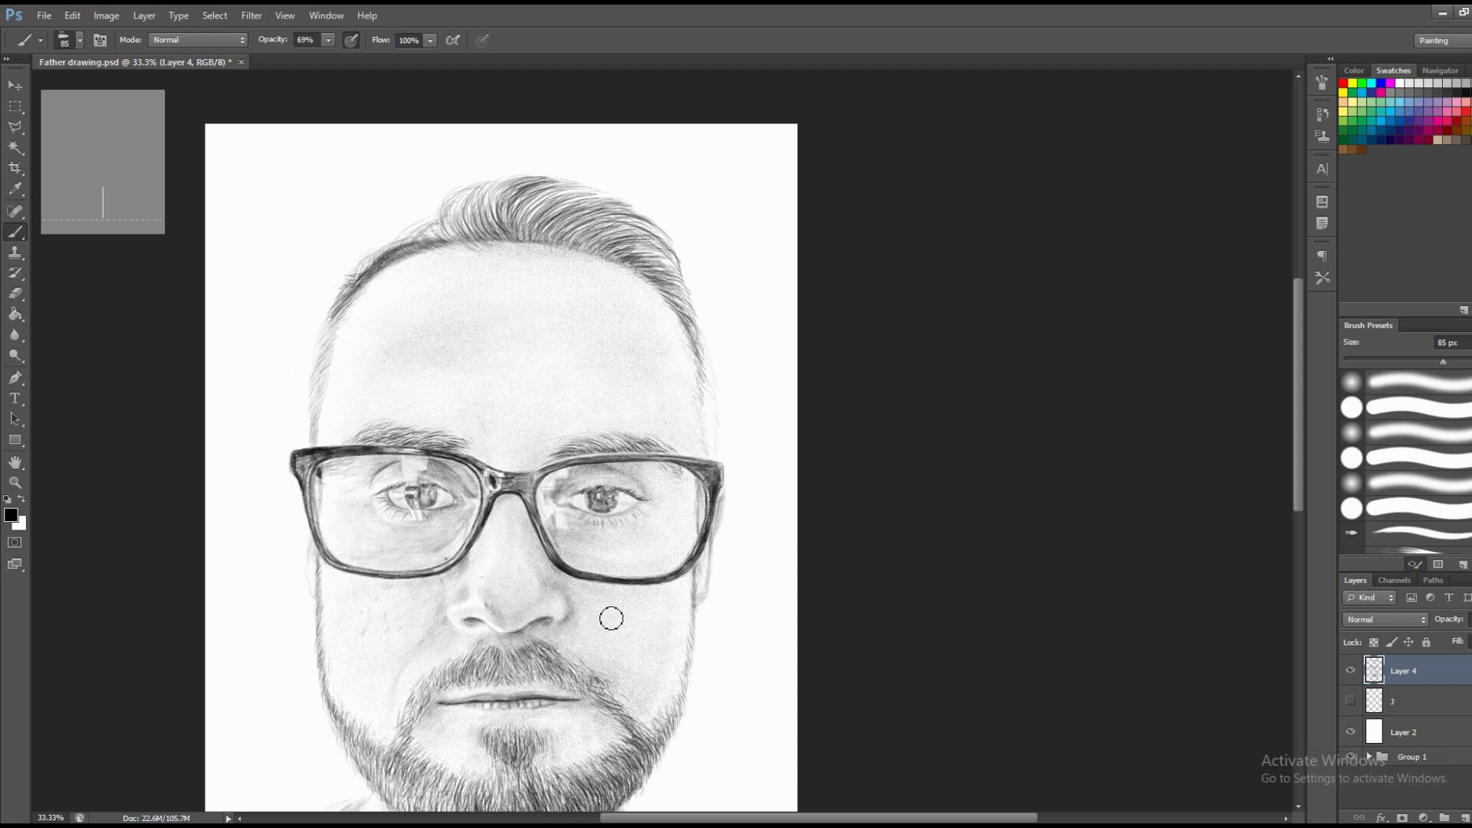
{"action": "left_click_drag", "start_coordinate": [611, 618], "coordinate": [698, 470]}
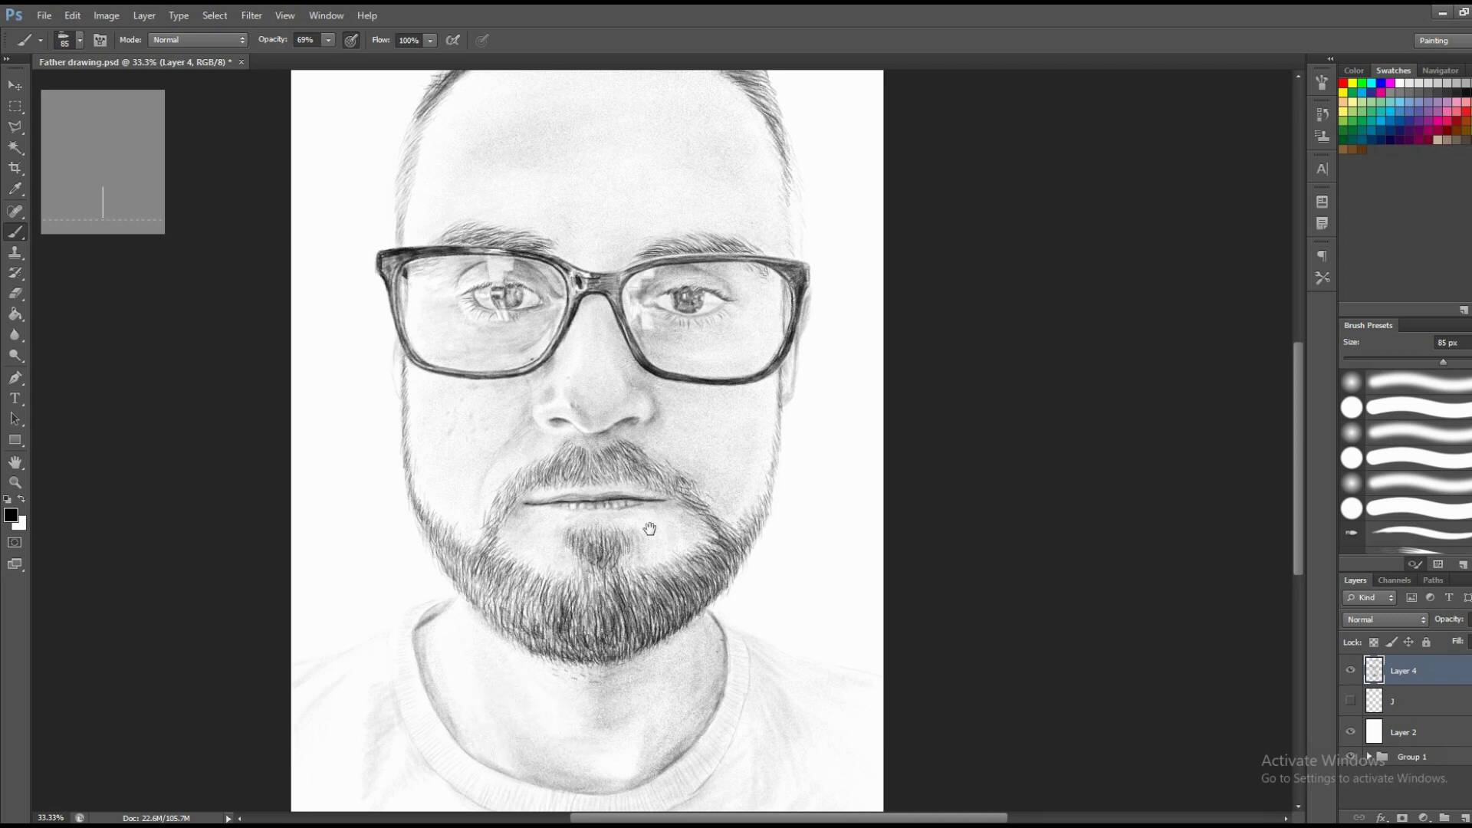
{"action": "left_click_drag", "start_coordinate": [634, 575], "coordinate": [651, 731]}
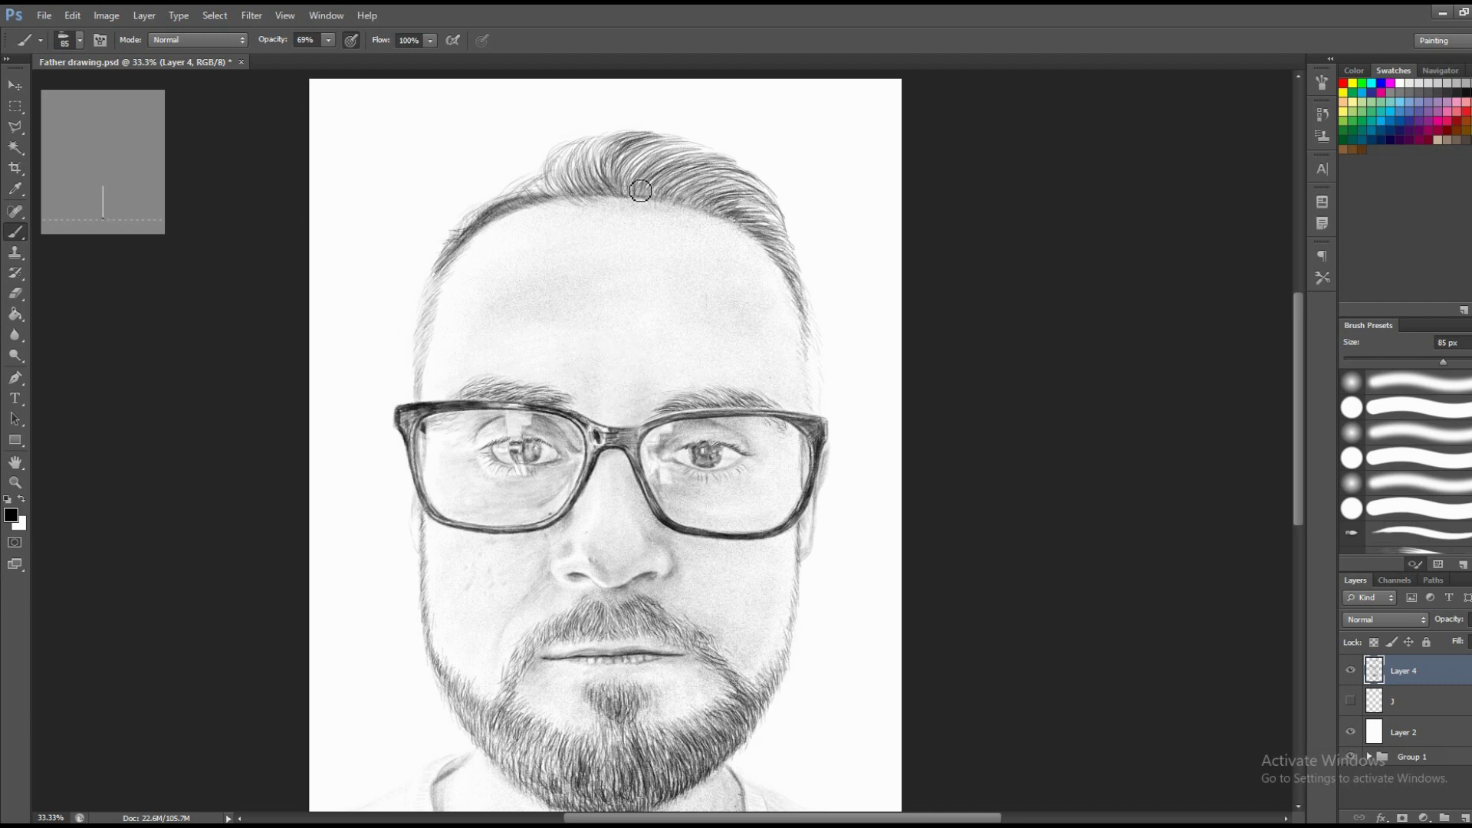
Reduce the brush to 50 px and zoom in to 66.7% on the forehead and hair.
{"action": "right_click", "coordinate": [721, 279]}
{"action": "type", "text": "50"}
{"action": "key", "text": "Return"}
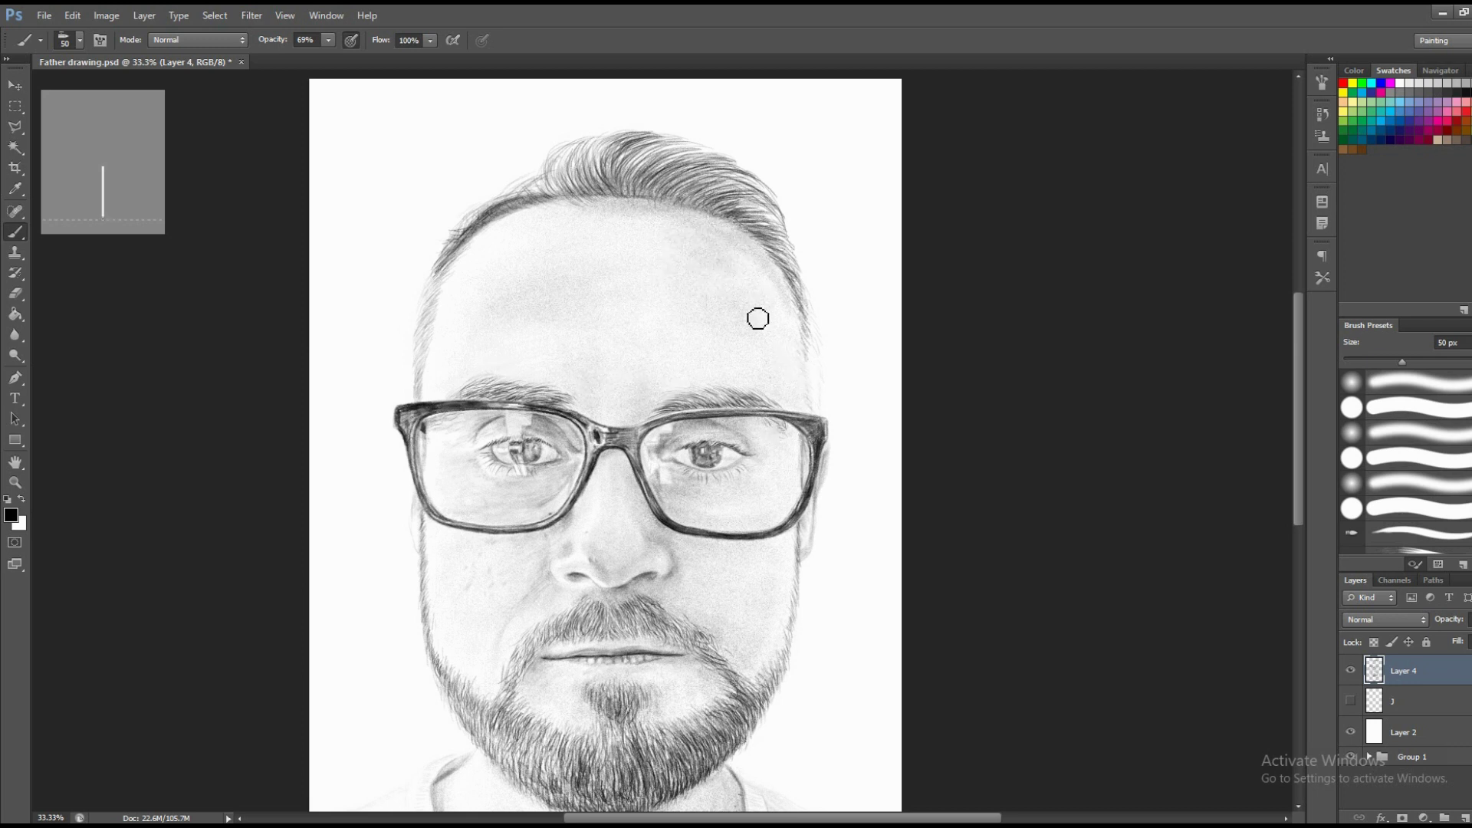
{"action": "key", "text": "z"}
{"action": "left_click_drag", "start_coordinate": [812, 291], "coordinate": [836, 304]}
{"action": "left_click", "coordinate": [836, 305]}
Check the eraser and brush sizes, then draw dark strands along the right hairline.
{"action": "key", "text": "e"}
{"action": "right_click", "coordinate": [725, 457]}
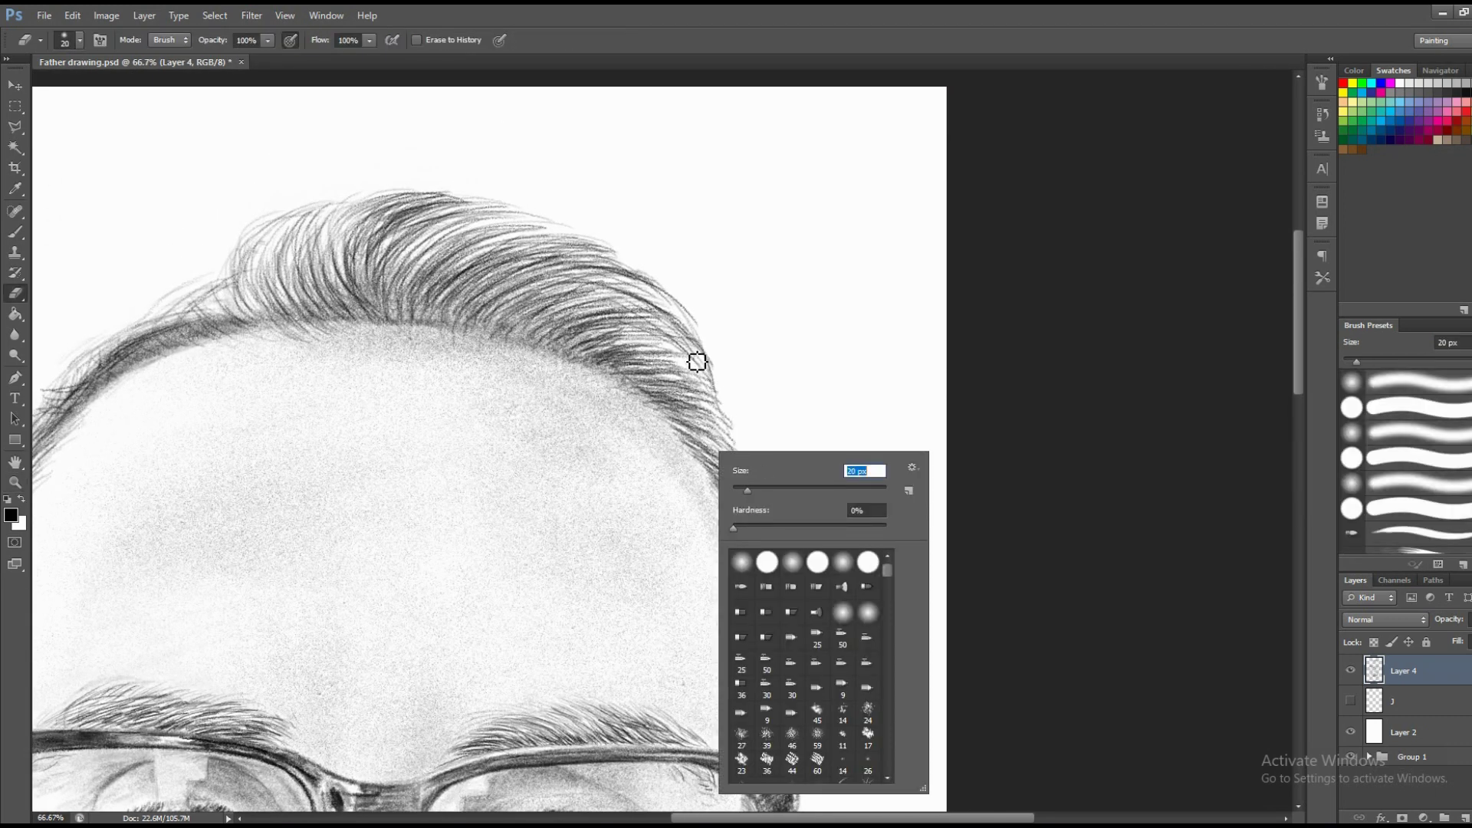
{"action": "key", "text": "Return"}
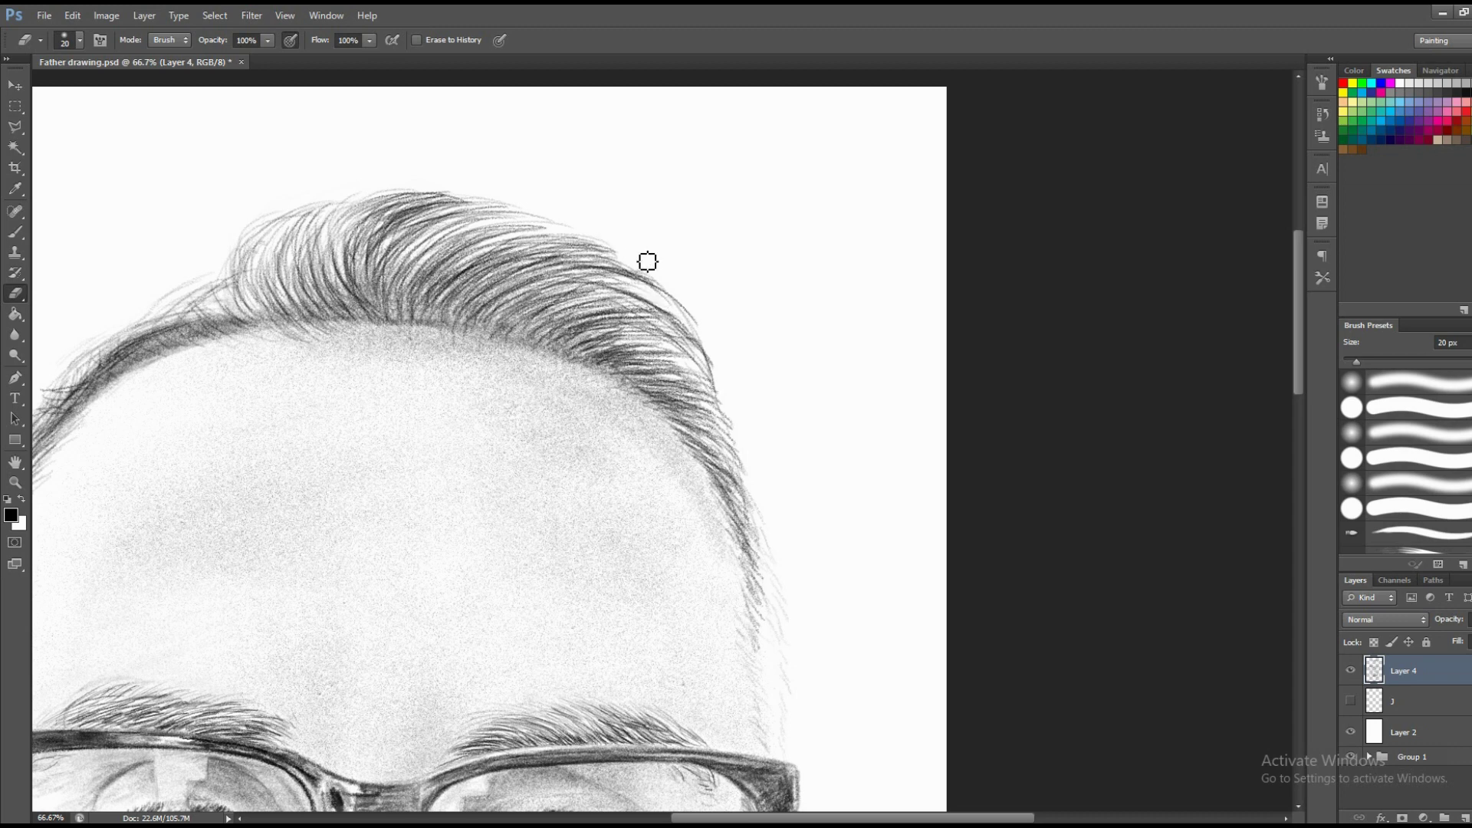
{"action": "key", "text": "b"}
{"action": "right_click", "coordinate": [642, 351]}
{"action": "key", "text": "Return"}
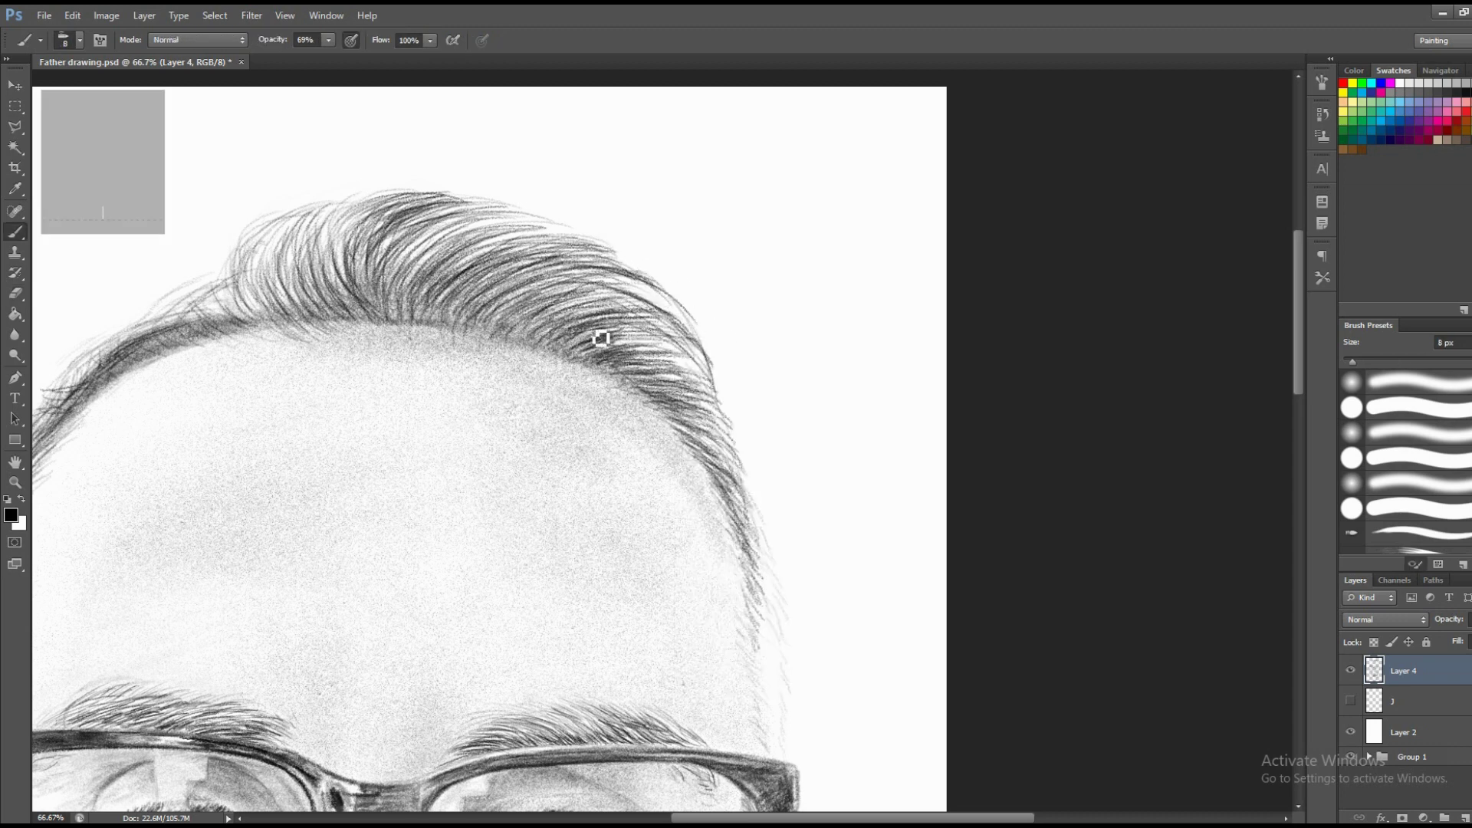
{"action": "mouse_move", "coordinate": [602, 338]}
{"action": "left_mouse_down"}
{"action": "mouse_move", "coordinate": [657, 322]}
{"action": "mouse_move", "coordinate": [694, 343]}
{"action": "mouse_move", "coordinate": [664, 388]}
{"action": "mouse_move", "coordinate": [693, 401]}
{"action": "left_mouse_up"}
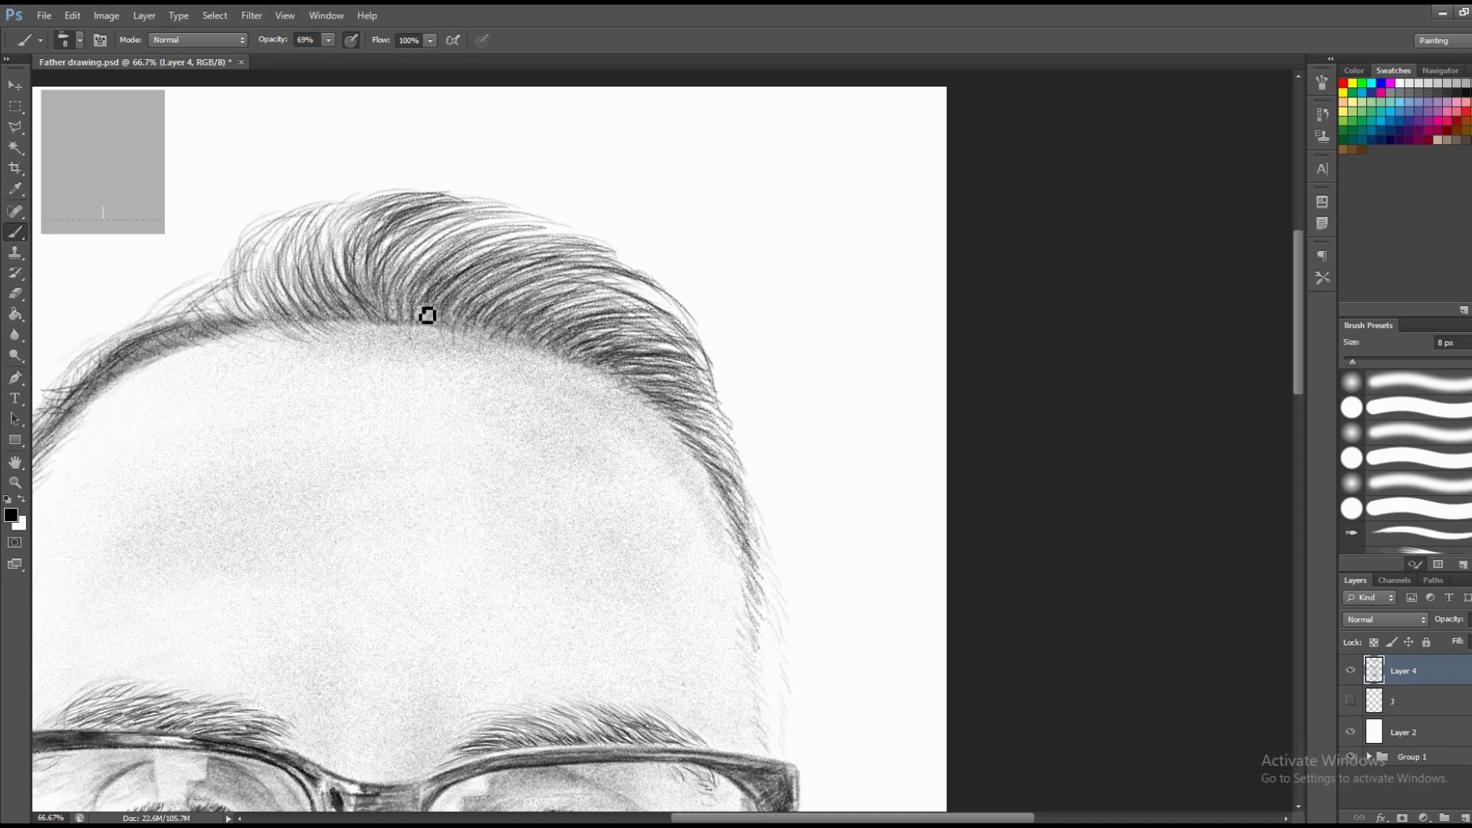
Add faint hair strands up through the hair and along the right hairline.
{"action": "left_click_drag", "start_coordinate": [426, 312], "coordinate": [420, 246]}
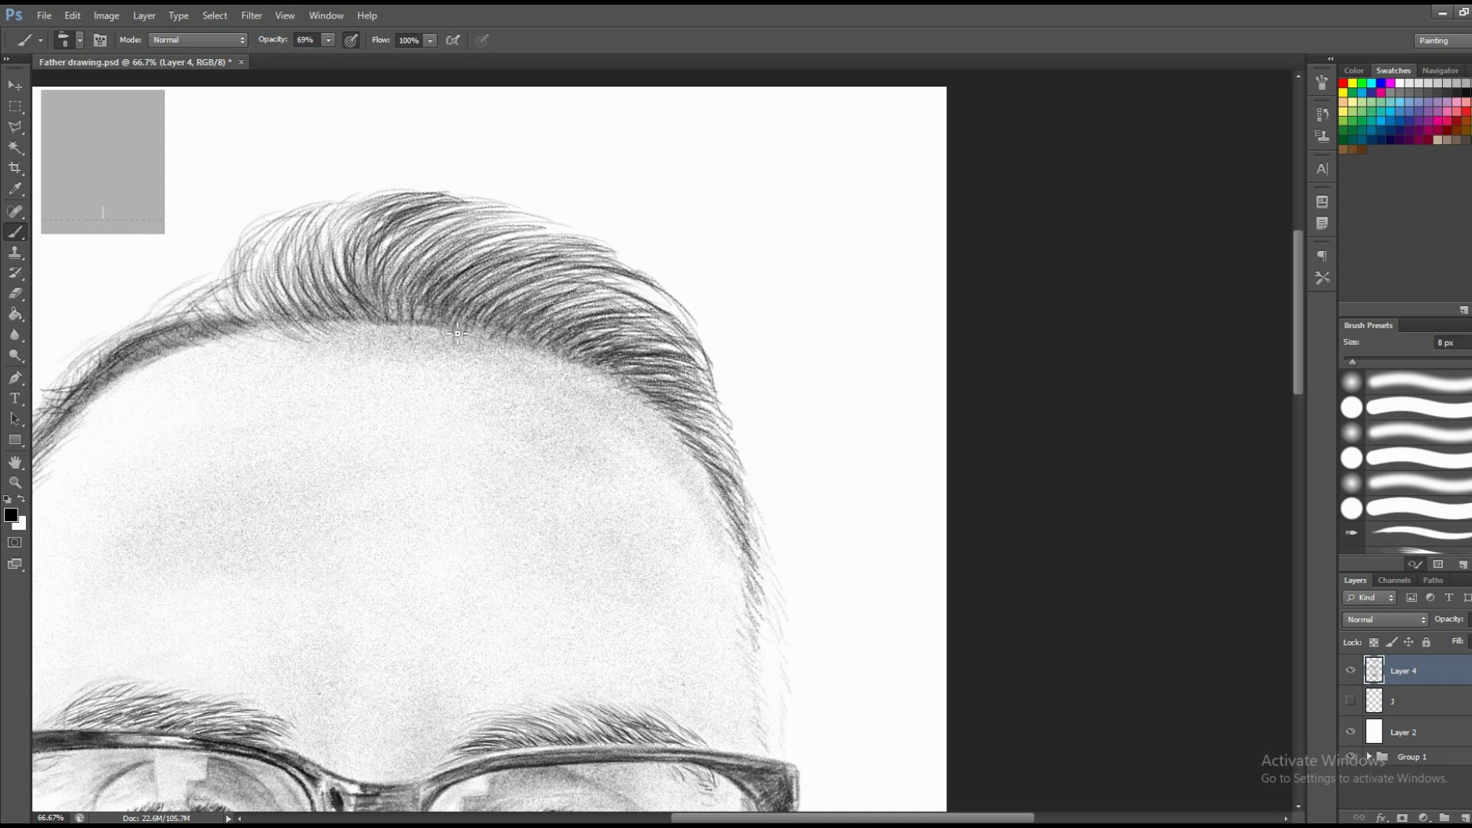
{"action": "left_click_drag", "start_coordinate": [457, 333], "coordinate": [499, 313]}
{"action": "left_click_drag", "start_coordinate": [490, 318], "coordinate": [667, 316]}
{"action": "mouse_move", "coordinate": [522, 295]}
{"action": "left_mouse_down"}
{"action": "mouse_move", "coordinate": [562, 306]}
{"action": "mouse_move", "coordinate": [559, 273]}
{"action": "mouse_move", "coordinate": [601, 225]}
{"action": "left_mouse_up"}
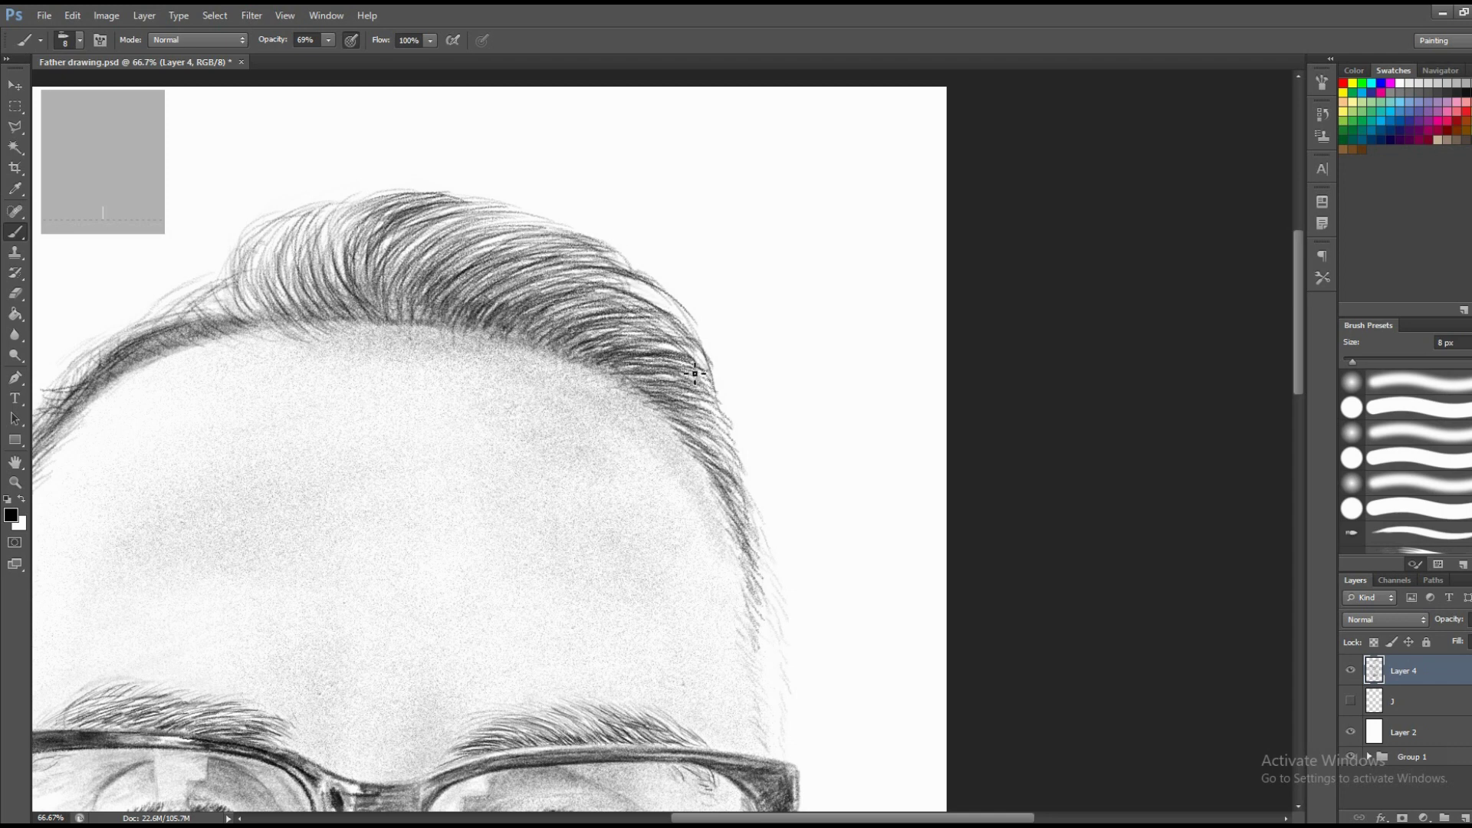
{"action": "mouse_move", "coordinate": [648, 345]}
{"action": "left_mouse_down"}
{"action": "mouse_move", "coordinate": [745, 428]}
{"action": "mouse_move", "coordinate": [731, 460]}
{"action": "mouse_move", "coordinate": [672, 401]}
{"action": "left_mouse_up"}
Raise brush opacity to 100% and draw dark strands at the front hairline.
{"action": "left_click", "coordinate": [328, 40]}
{"action": "left_click_drag", "start_coordinate": [330, 59], "coordinate": [355, 59]}
{"action": "left_click", "coordinate": [431, 262]}
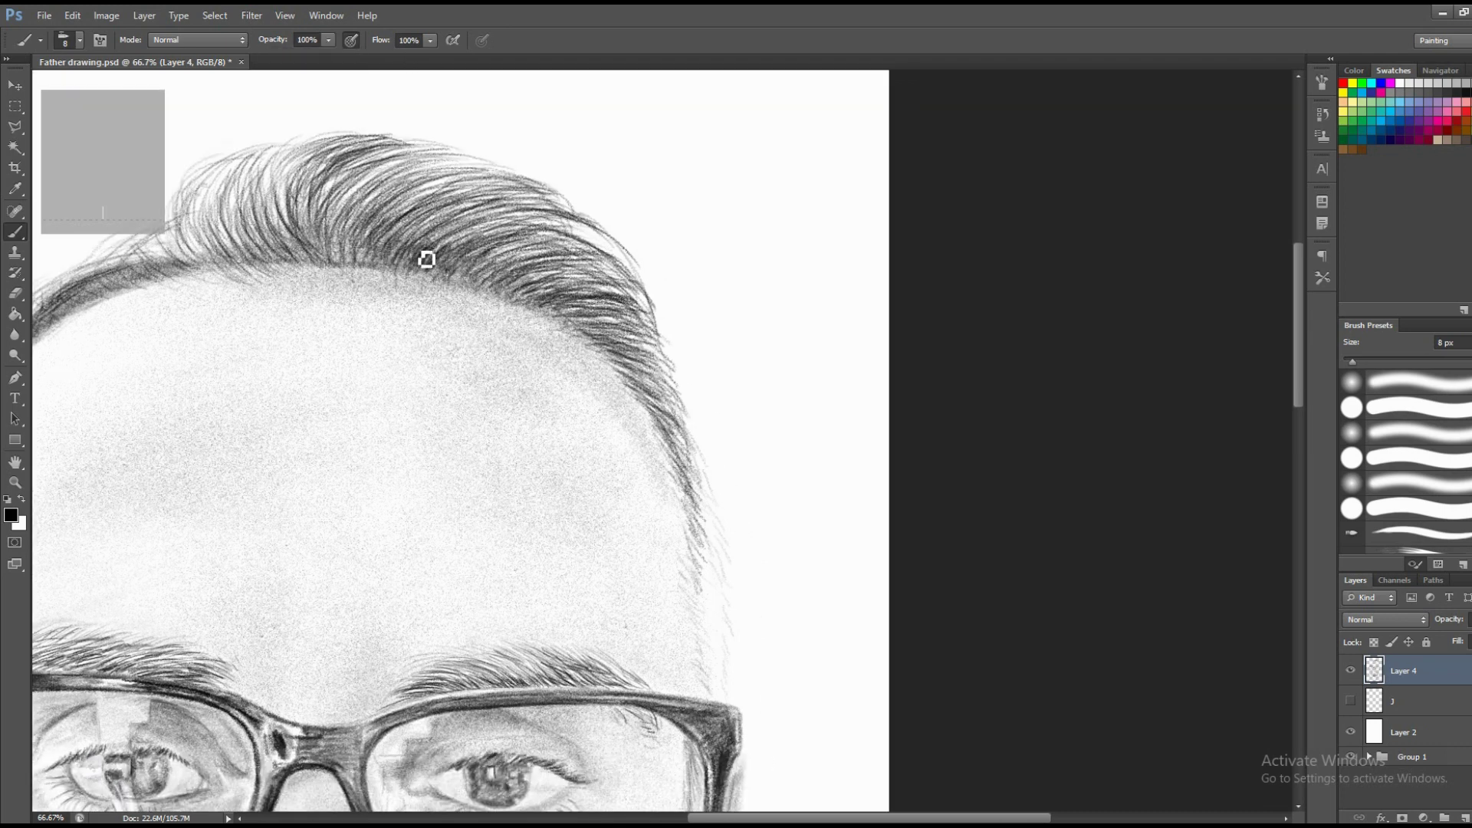
{"action": "mouse_move", "coordinate": [373, 267]}
{"action": "left_mouse_down"}
{"action": "mouse_move", "coordinate": [360, 188]}
{"action": "mouse_move", "coordinate": [336, 186]}
{"action": "mouse_move", "coordinate": [383, 173]}
{"action": "left_mouse_up"}
{"action": "left_click_drag", "start_coordinate": [315, 246], "coordinate": [368, 299]}
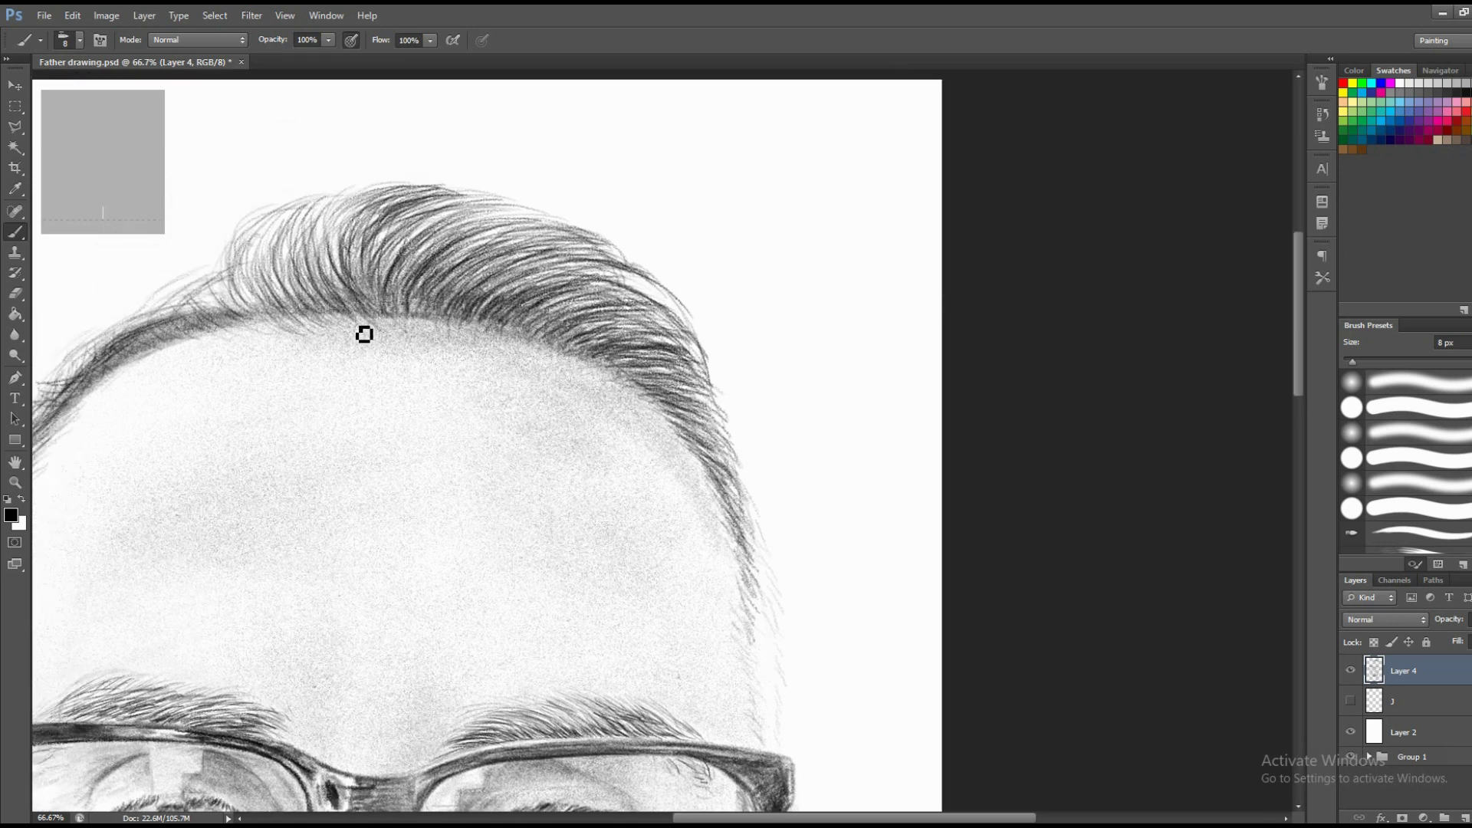
Add strands along the left hairline and bring the glasses and eyes into view.
{"action": "left_click_drag", "start_coordinate": [289, 294], "coordinate": [360, 338]}
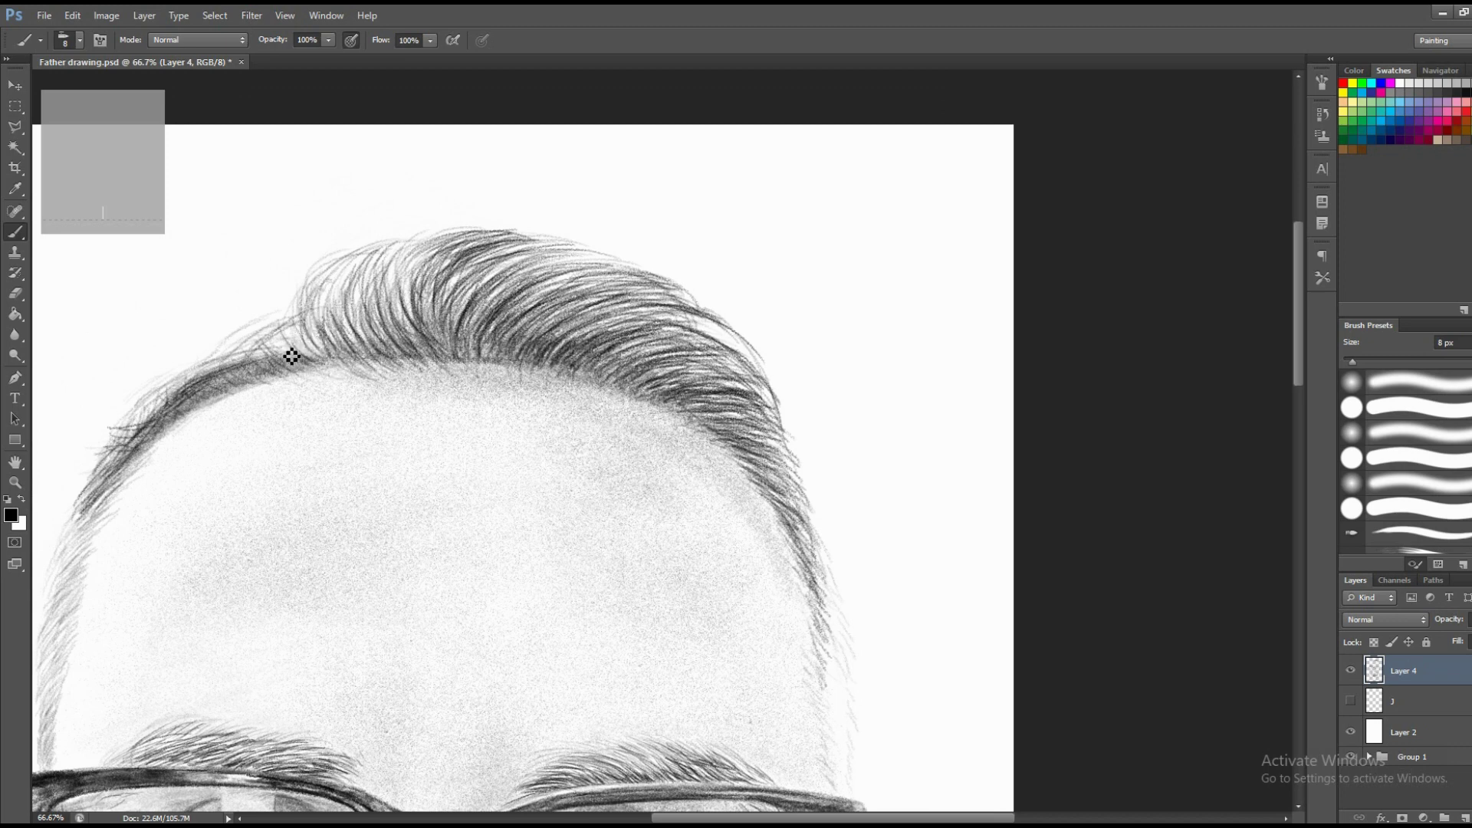
{"action": "mouse_move", "coordinate": [307, 360]}
{"action": "left_mouse_down"}
{"action": "mouse_move", "coordinate": [230, 334]}
{"action": "mouse_move", "coordinate": [253, 349]}
{"action": "left_mouse_up"}
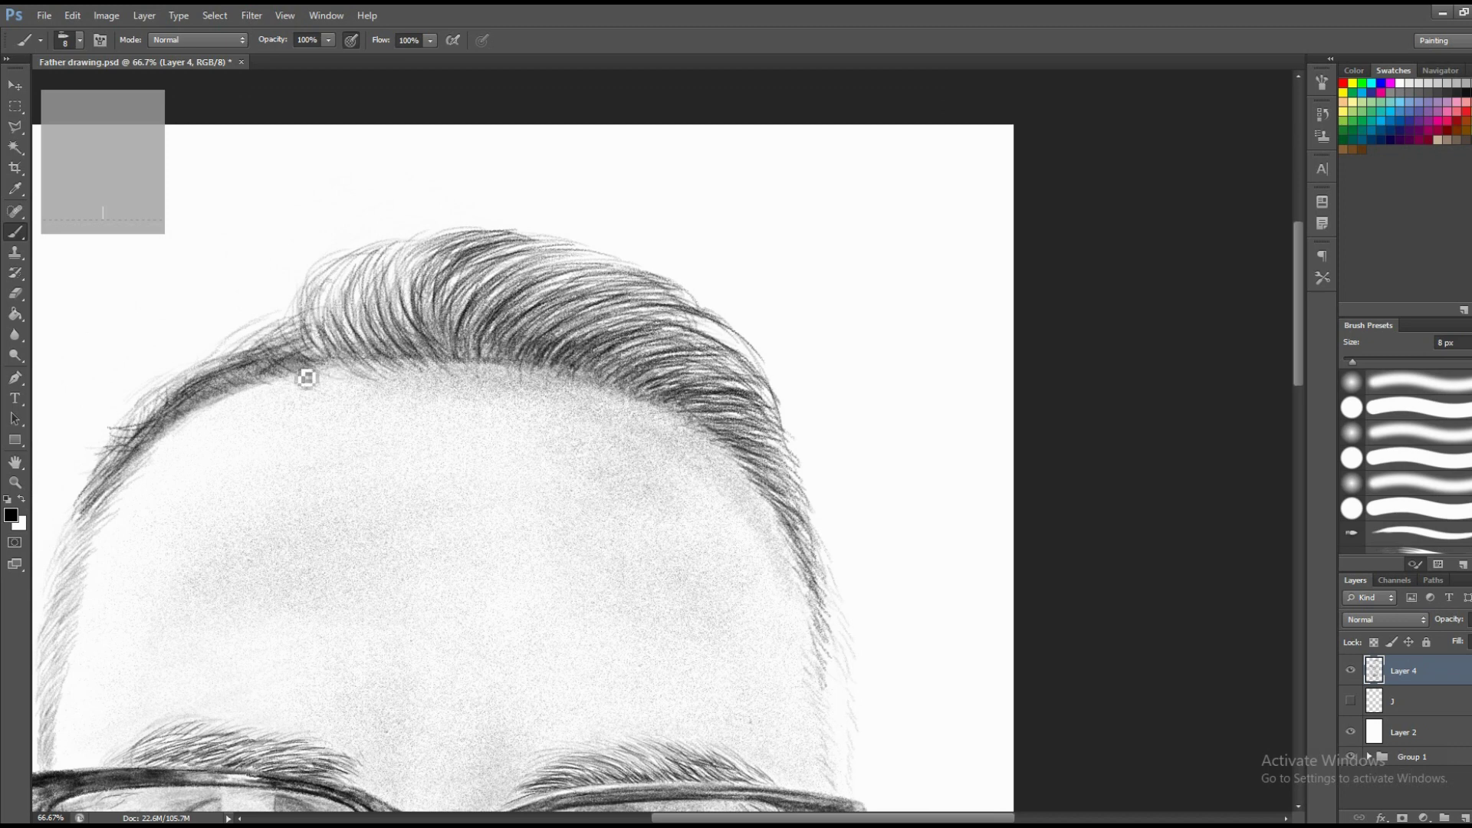
{"action": "left_click_drag", "start_coordinate": [528, 287], "coordinate": [447, 299]}
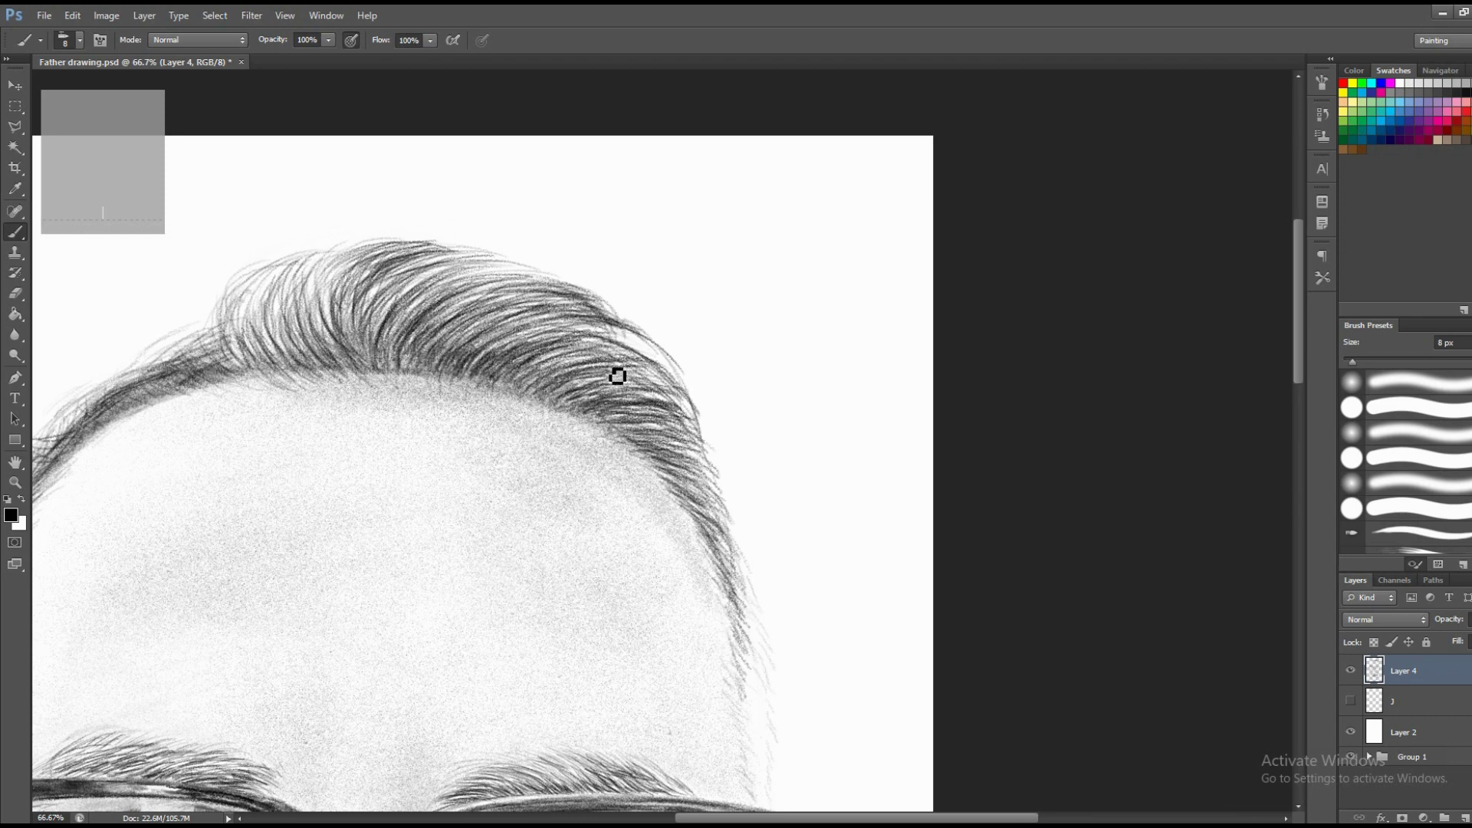
{"action": "left_click_drag", "start_coordinate": [693, 440], "coordinate": [633, 374]}
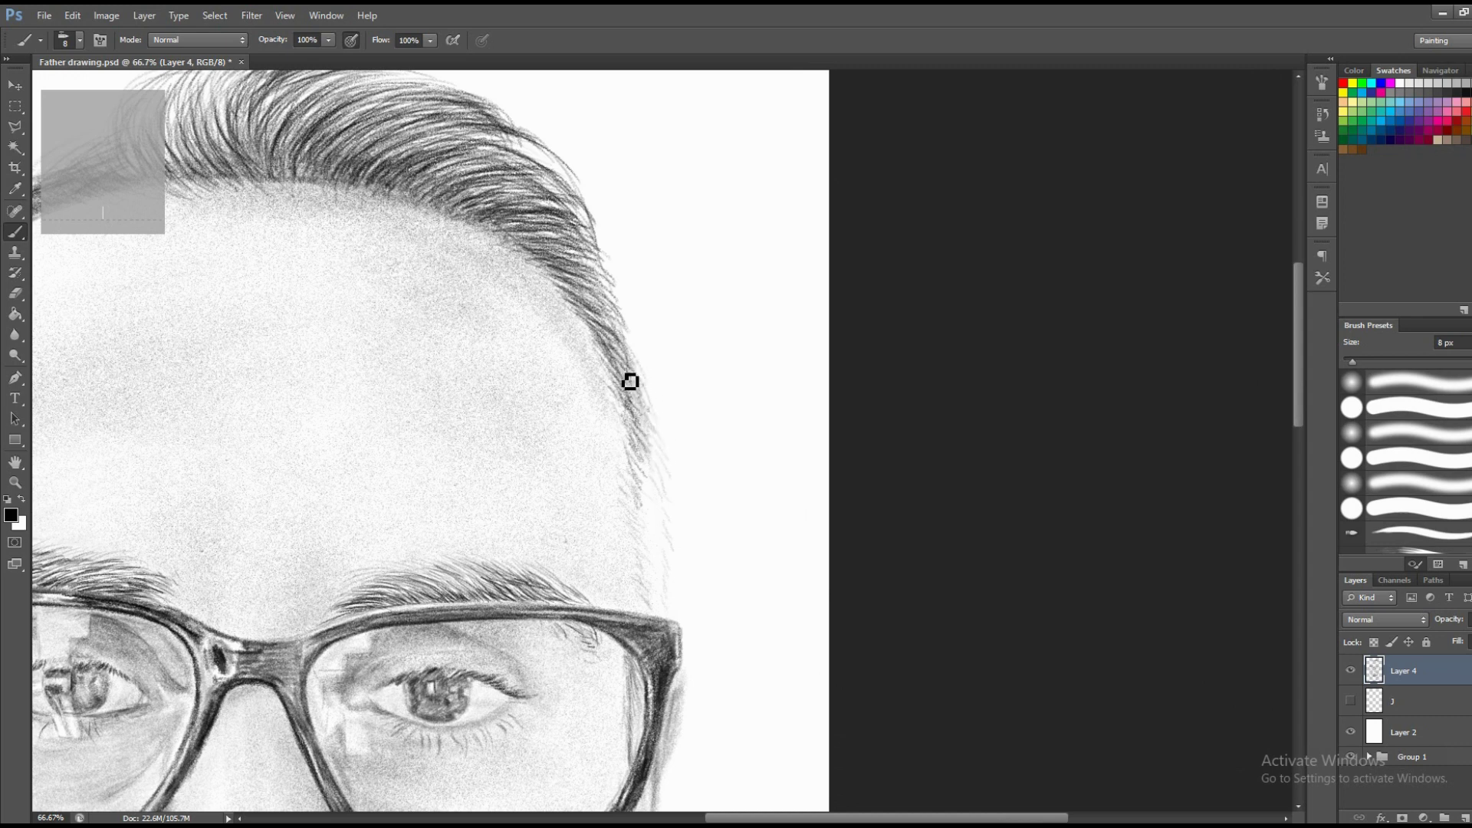
{"action": "left_click_drag", "start_coordinate": [559, 272], "coordinate": [536, 180]}
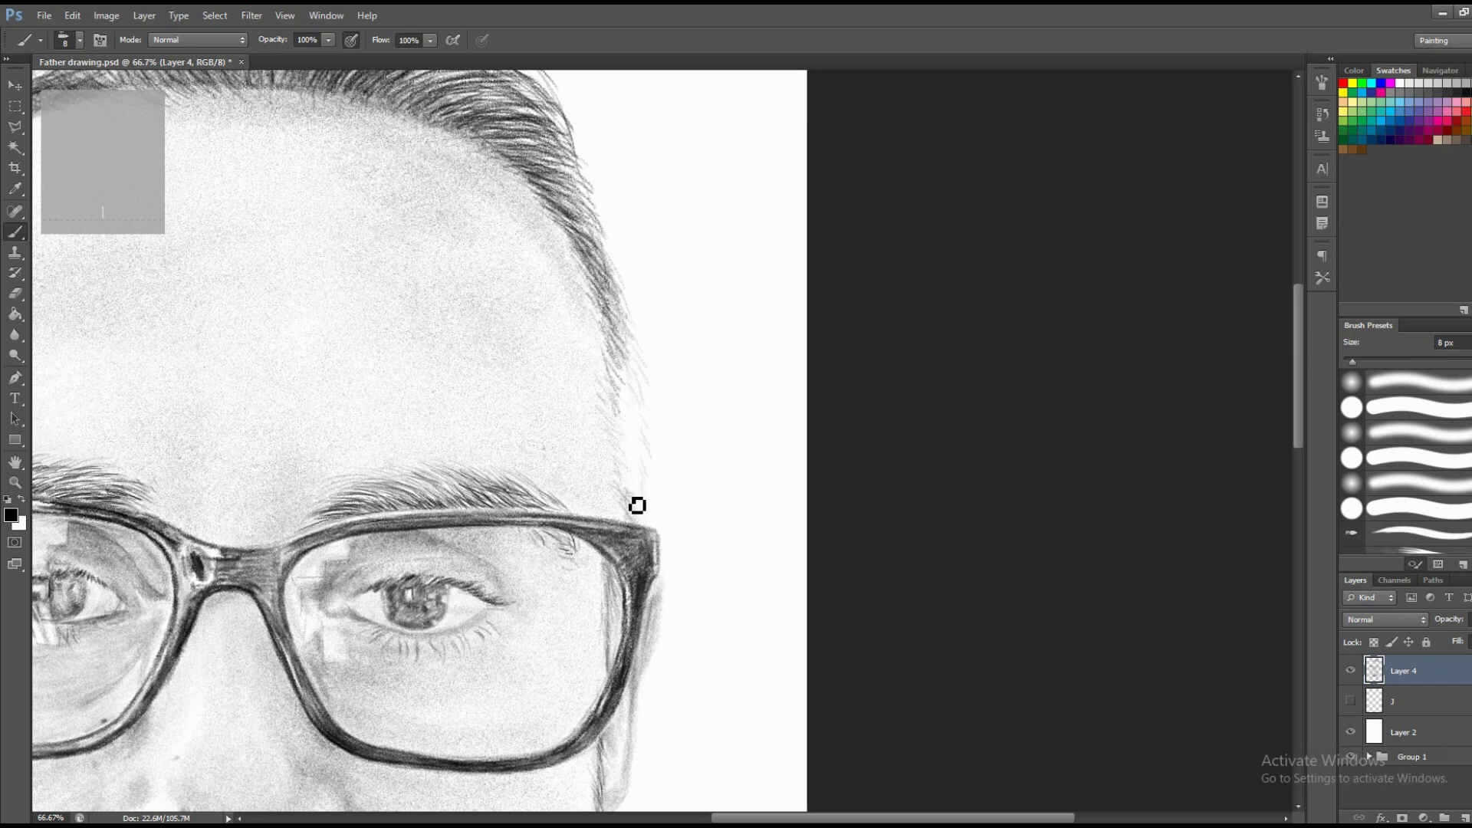
Paint thin 5 px strands along the right temple hairline, then zoom out to the portrait.
{"action": "right_click", "coordinate": [695, 457]}
{"action": "left_click", "coordinate": [841, 461]}
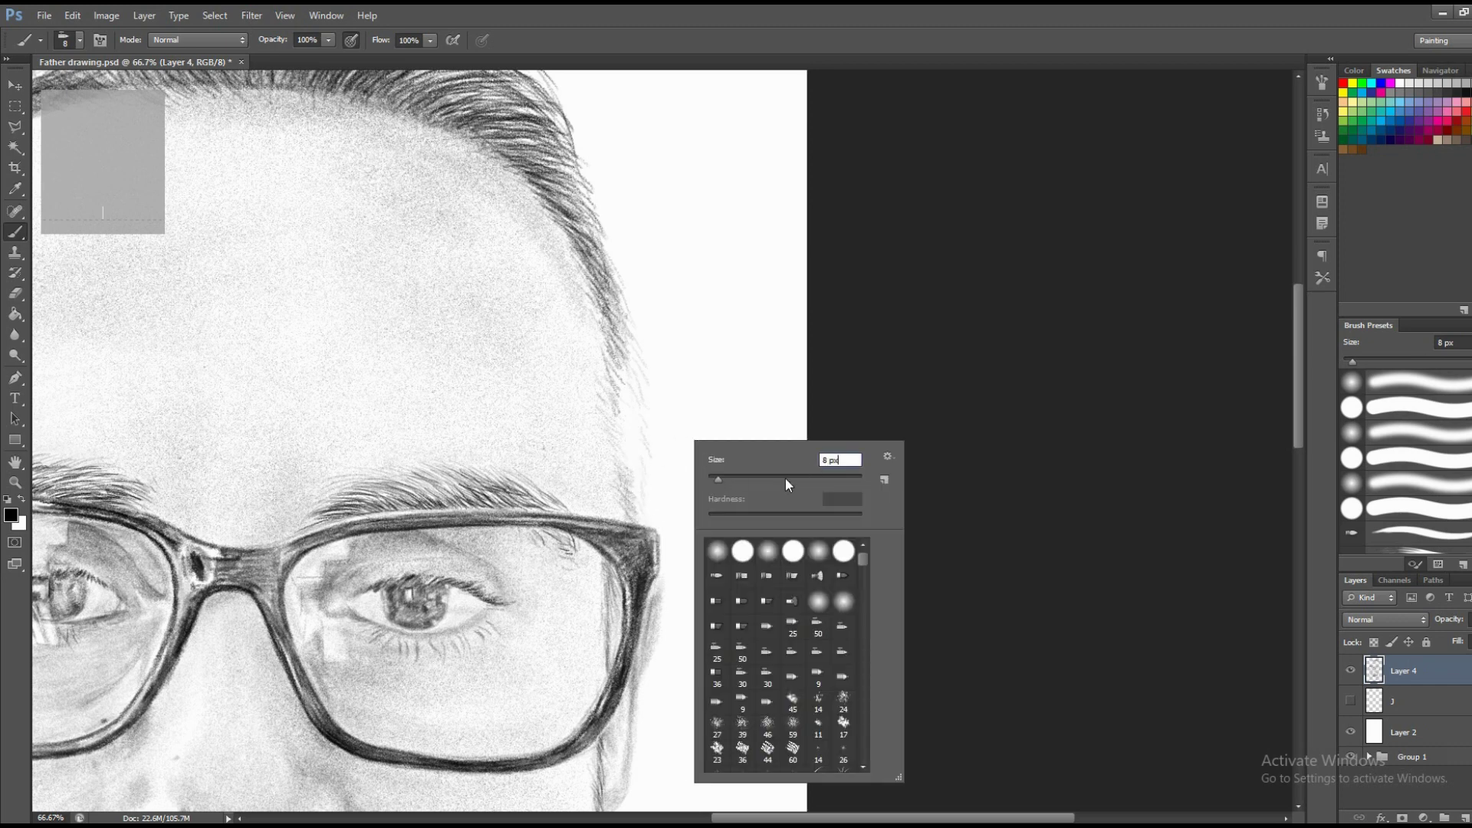
{"action": "type", "text": "5"}
{"action": "key", "text": "Return"}
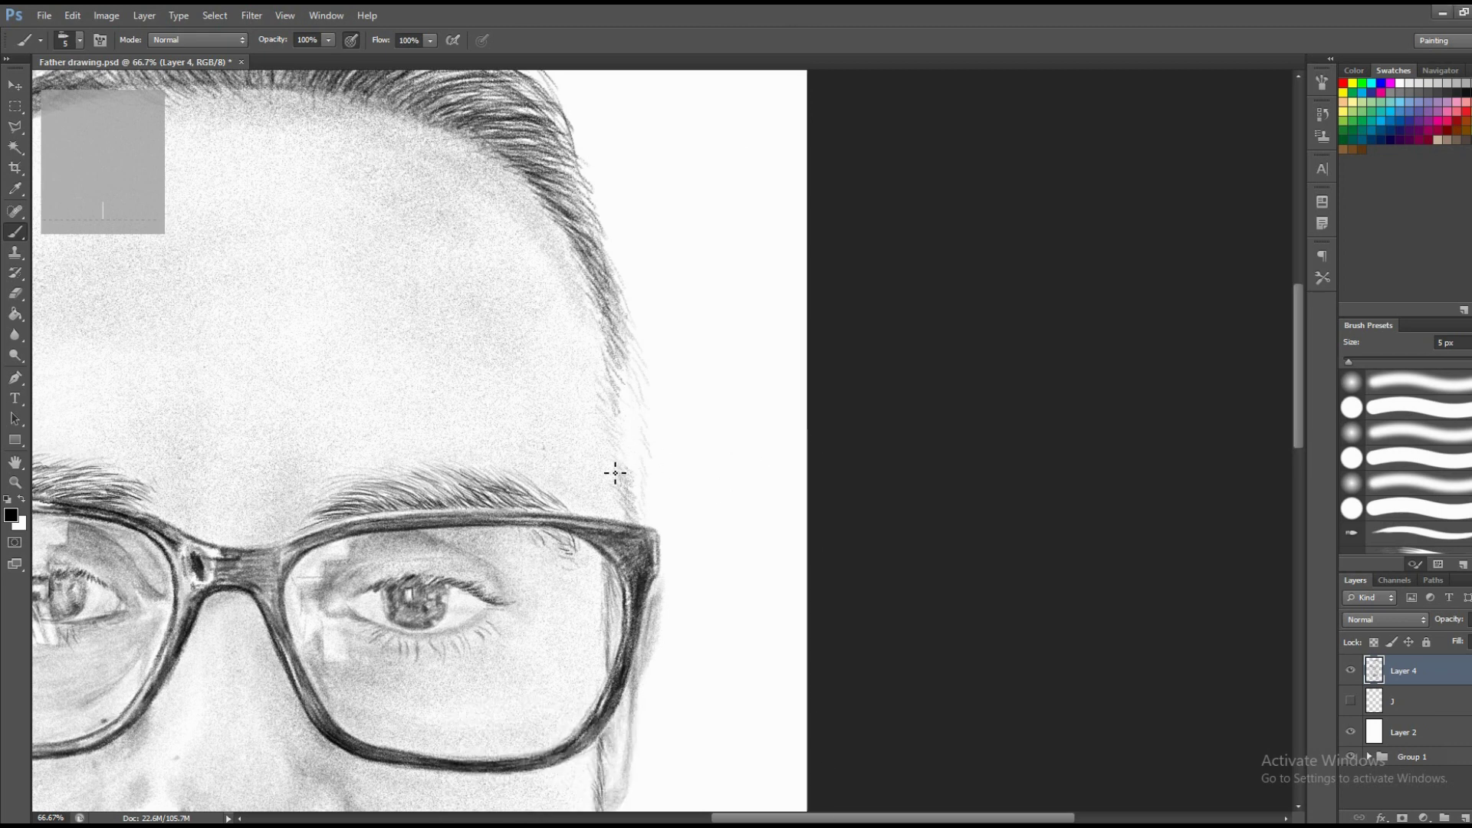
{"action": "left_click_drag", "start_coordinate": [635, 450], "coordinate": [641, 387]}
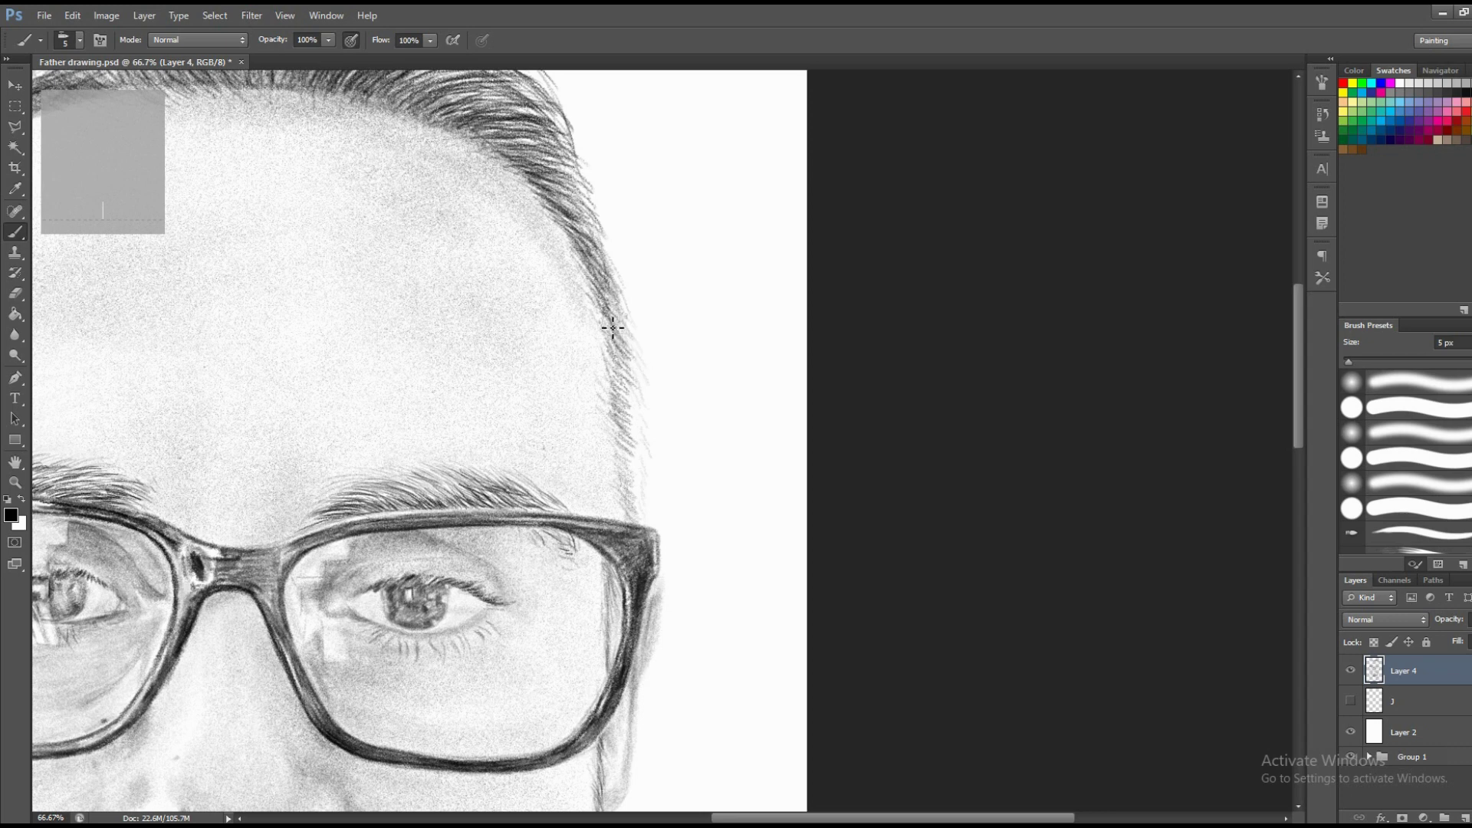
{"action": "mouse_move", "coordinate": [613, 327]}
{"action": "left_mouse_down"}
{"action": "mouse_move", "coordinate": [646, 469]}
{"action": "mouse_move", "coordinate": [634, 470]}
{"action": "mouse_move", "coordinate": [643, 532]}
{"action": "mouse_move", "coordinate": [646, 481]}
{"action": "left_mouse_up"}
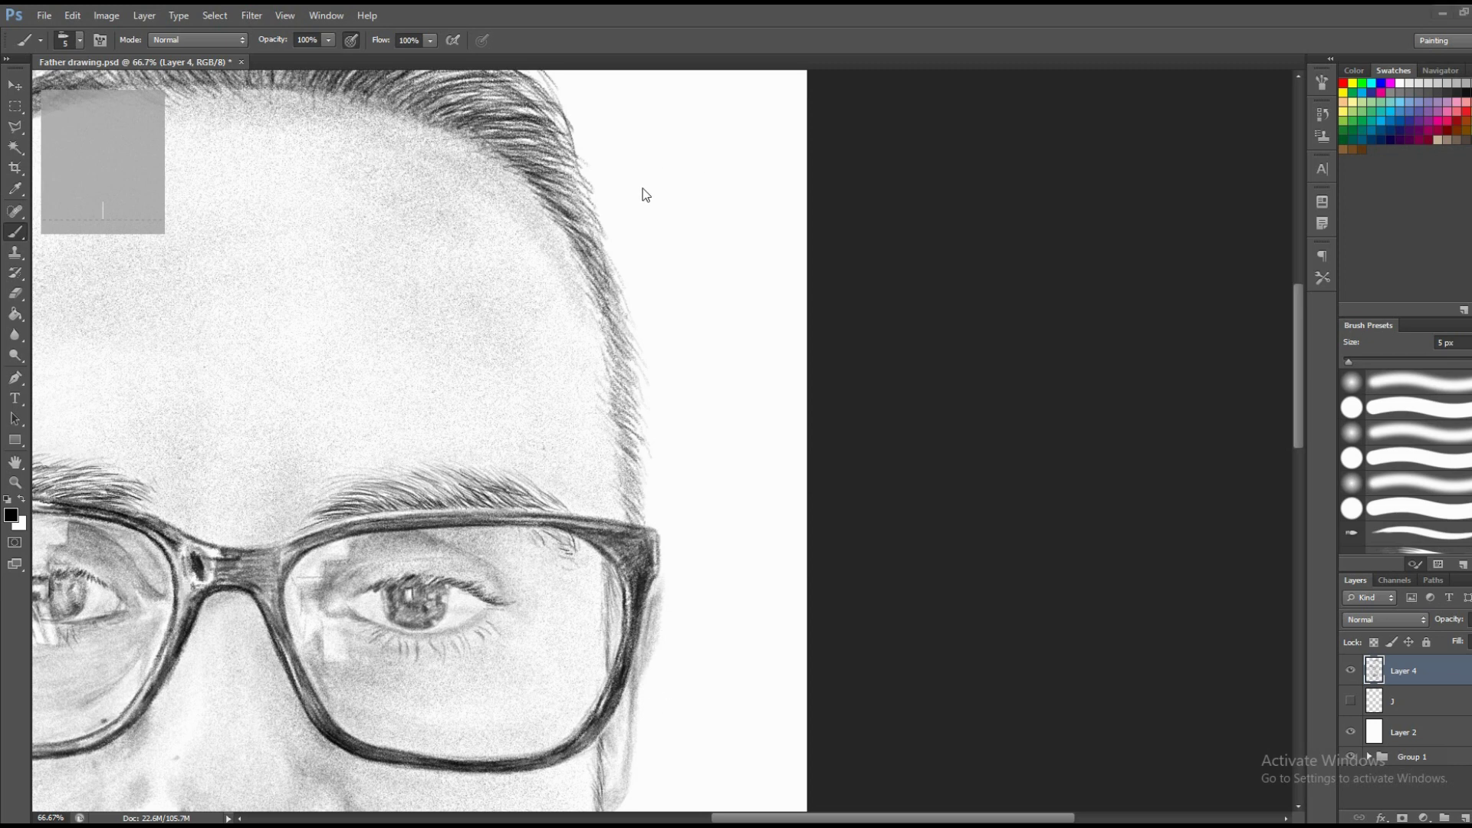
{"action": "key", "text": "z"}
{"action": "left_click", "coordinate": [762, 505], "text": "alt"}
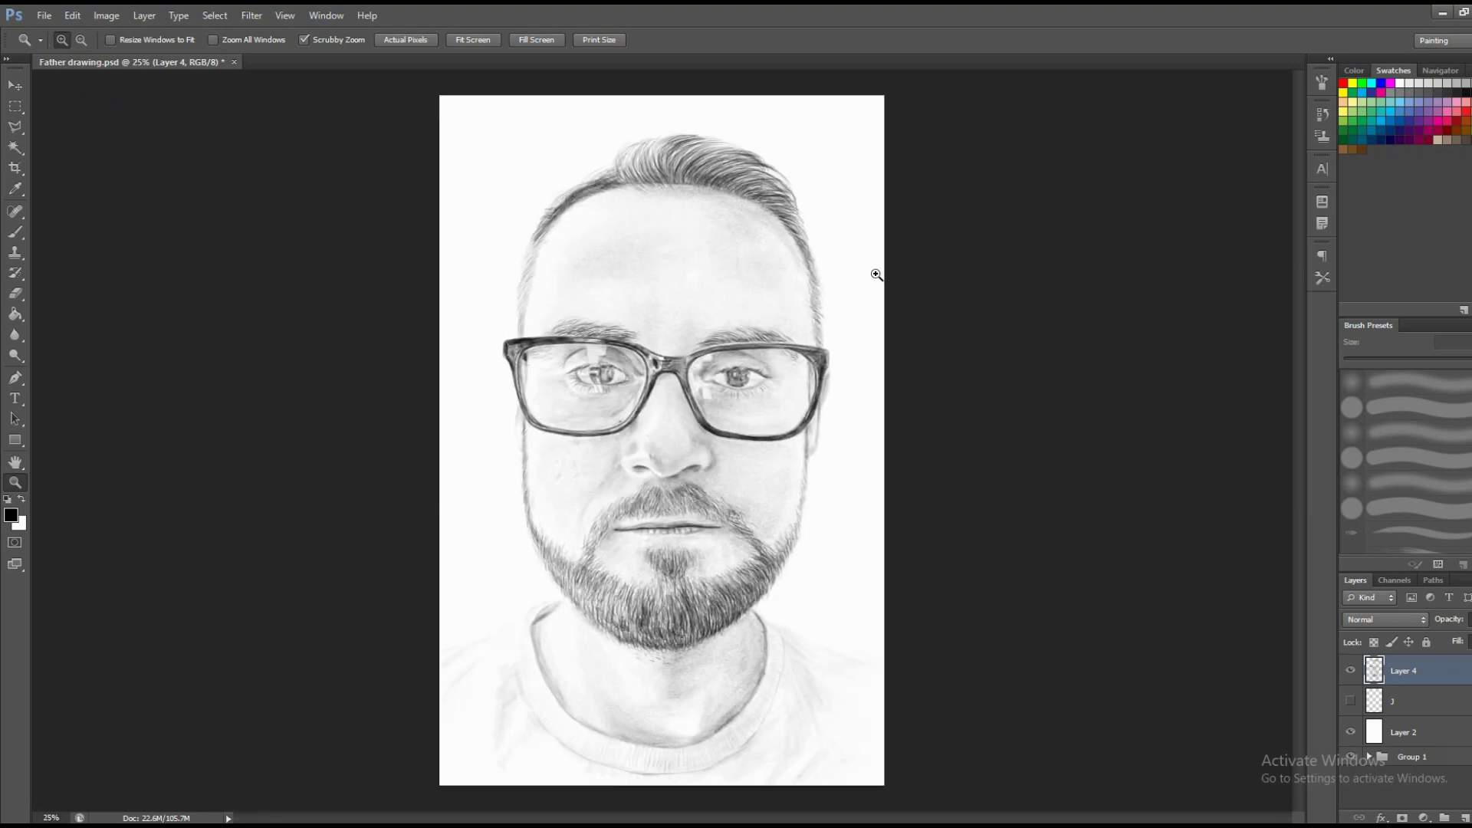
Zoom in on the forehead and paint dark strands along the upper-right hairline toward the glasses.
{"action": "left_click", "coordinate": [877, 275]}
{"action": "left_click", "coordinate": [835, 398]}
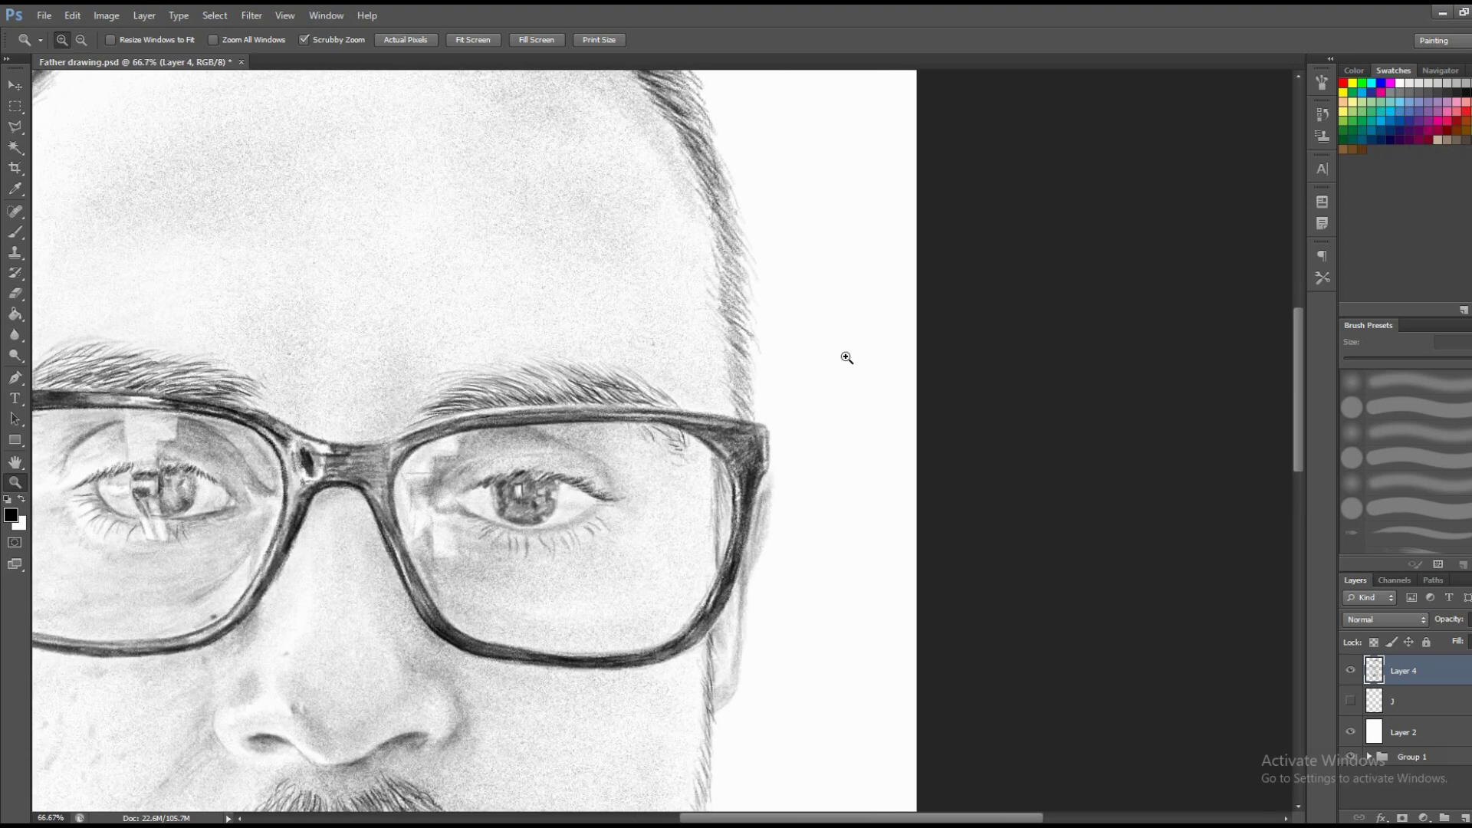
{"action": "left_click", "coordinate": [848, 355]}
{"action": "left_click", "coordinate": [826, 496], "text": "alt"}
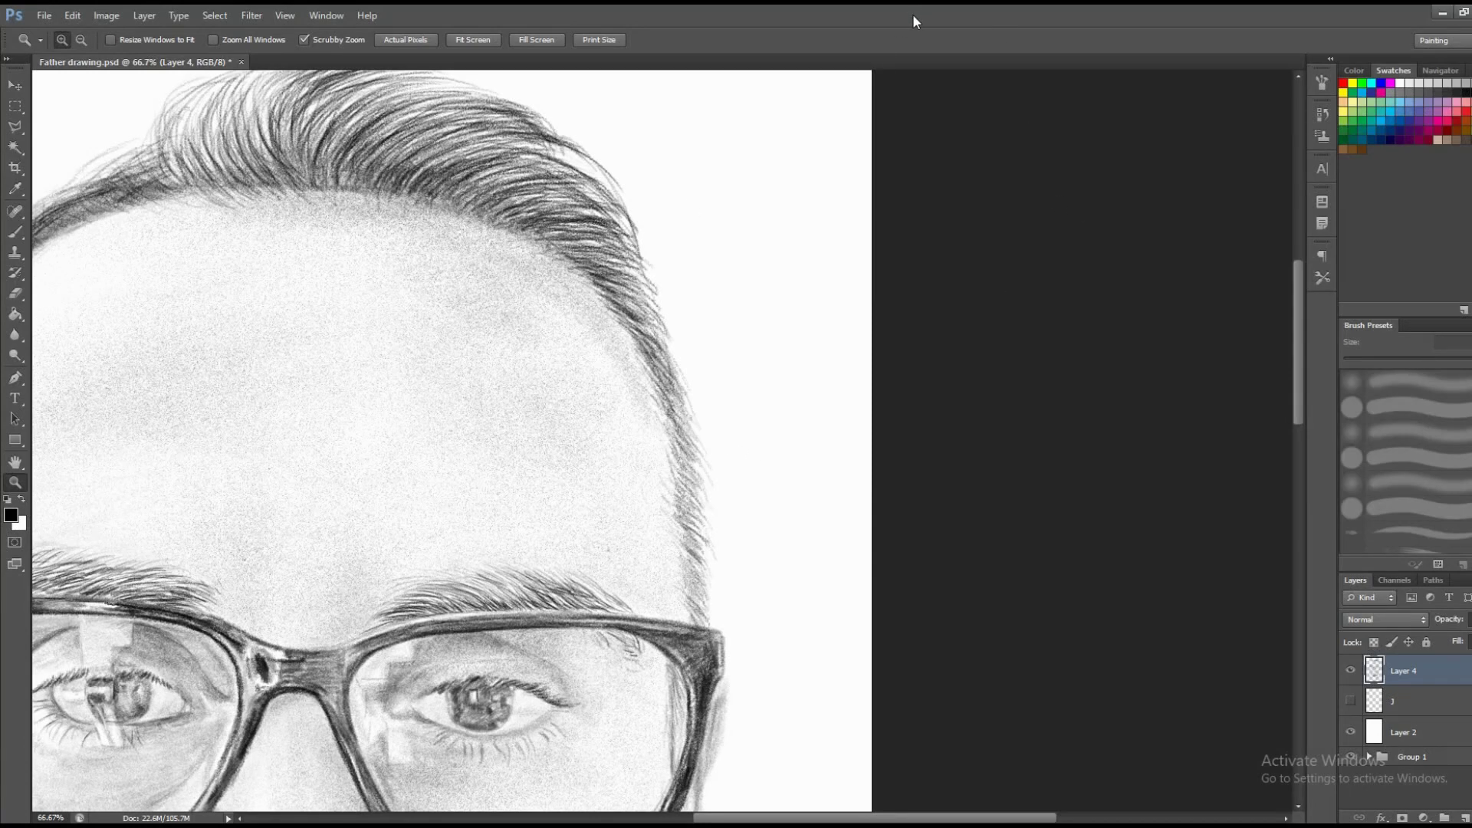
{"action": "key", "text": "b"}
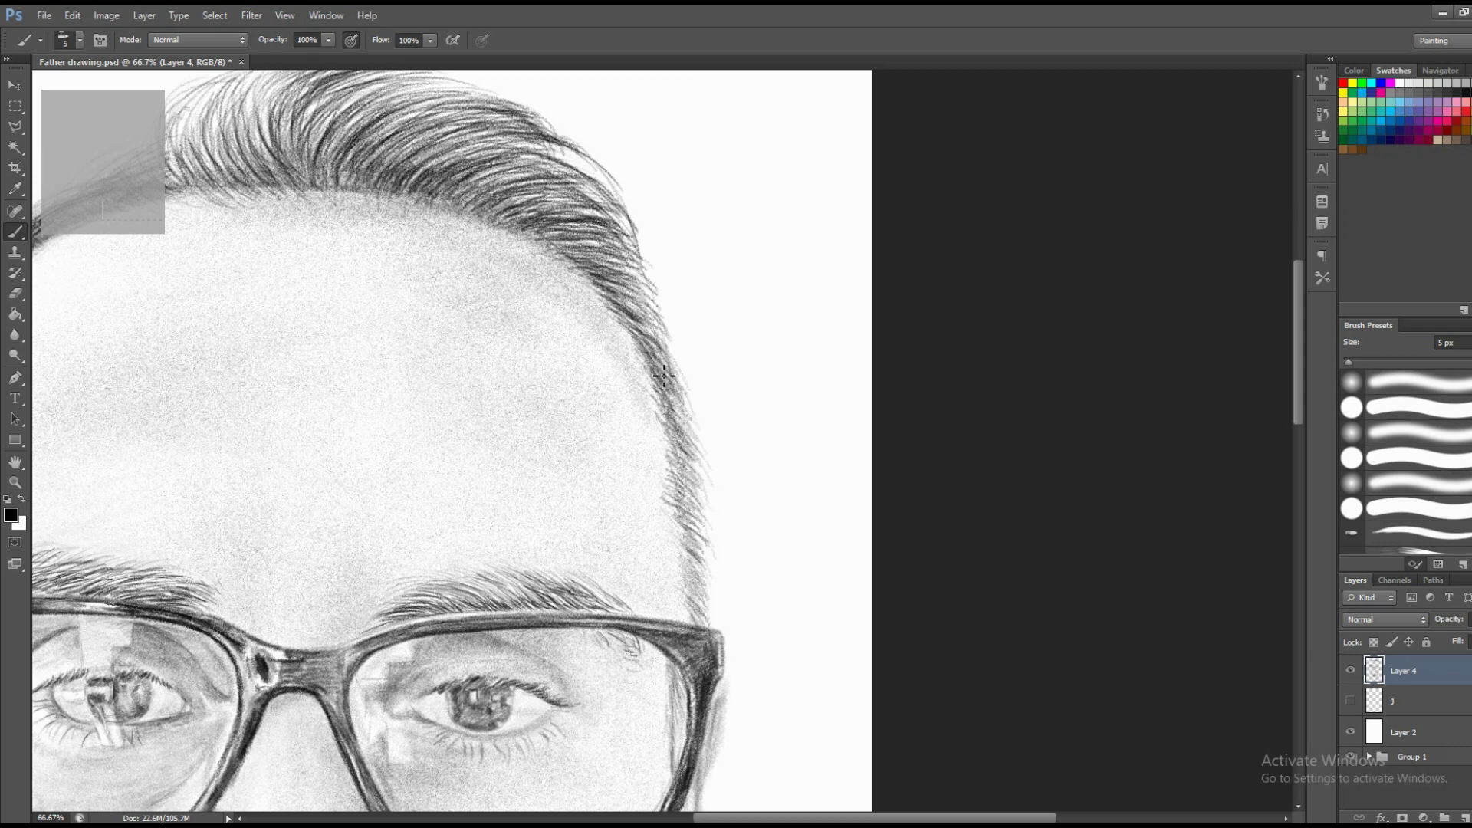
{"action": "left_click_drag", "start_coordinate": [603, 280], "coordinate": [667, 354]}
{"action": "left_click_drag", "start_coordinate": [572, 258], "coordinate": [494, 188]}
{"action": "left_click_drag", "start_coordinate": [637, 275], "coordinate": [557, 153]}
{"action": "mouse_move", "coordinate": [630, 282]}
{"action": "left_mouse_down"}
{"action": "mouse_move", "coordinate": [674, 345]}
{"action": "mouse_move", "coordinate": [671, 382]}
{"action": "left_mouse_up"}
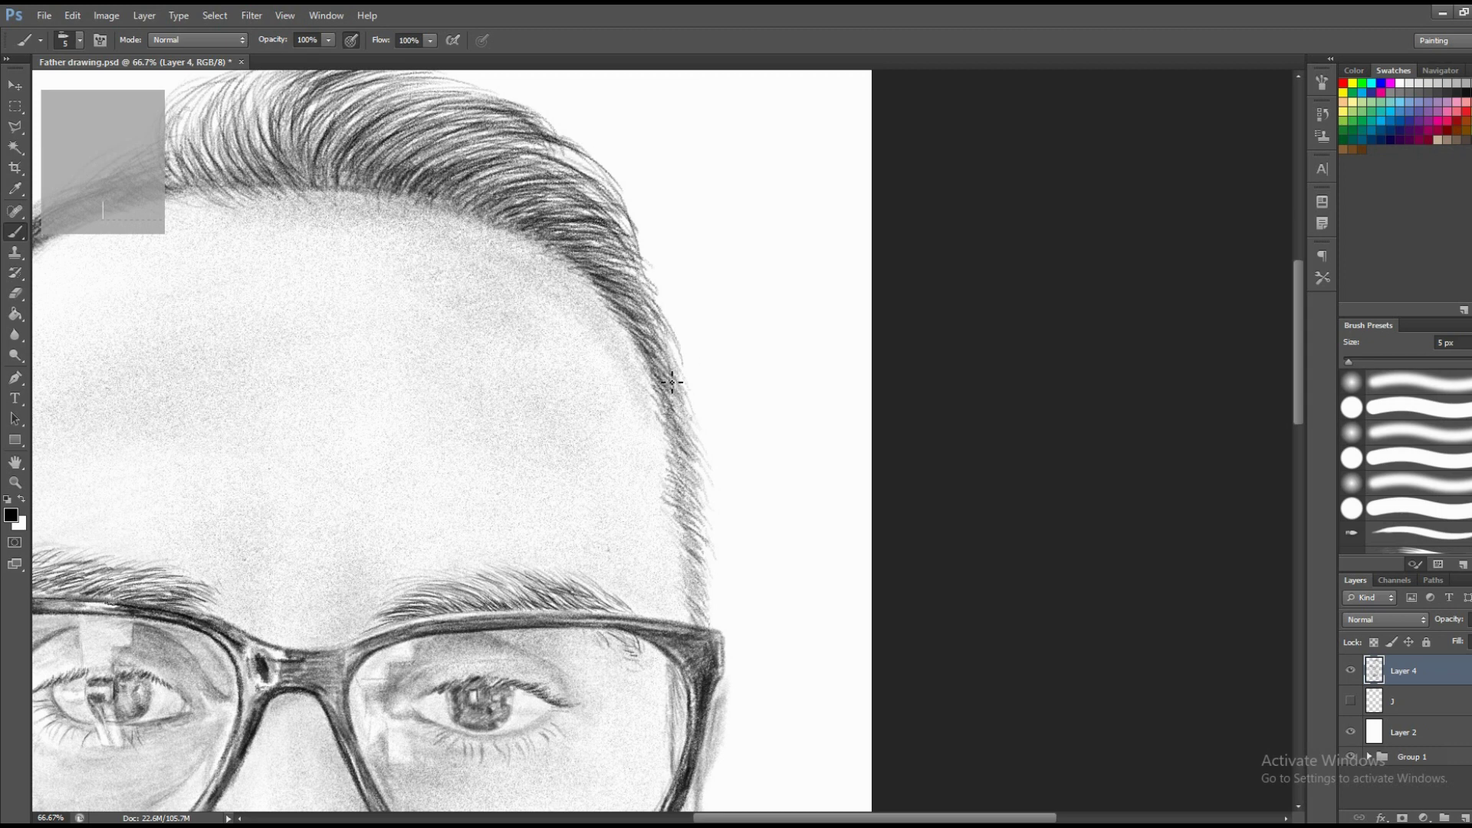
{"action": "scroll", "coordinate": [648, 337], "scroll_direction": "down", "scroll_amount": 3}
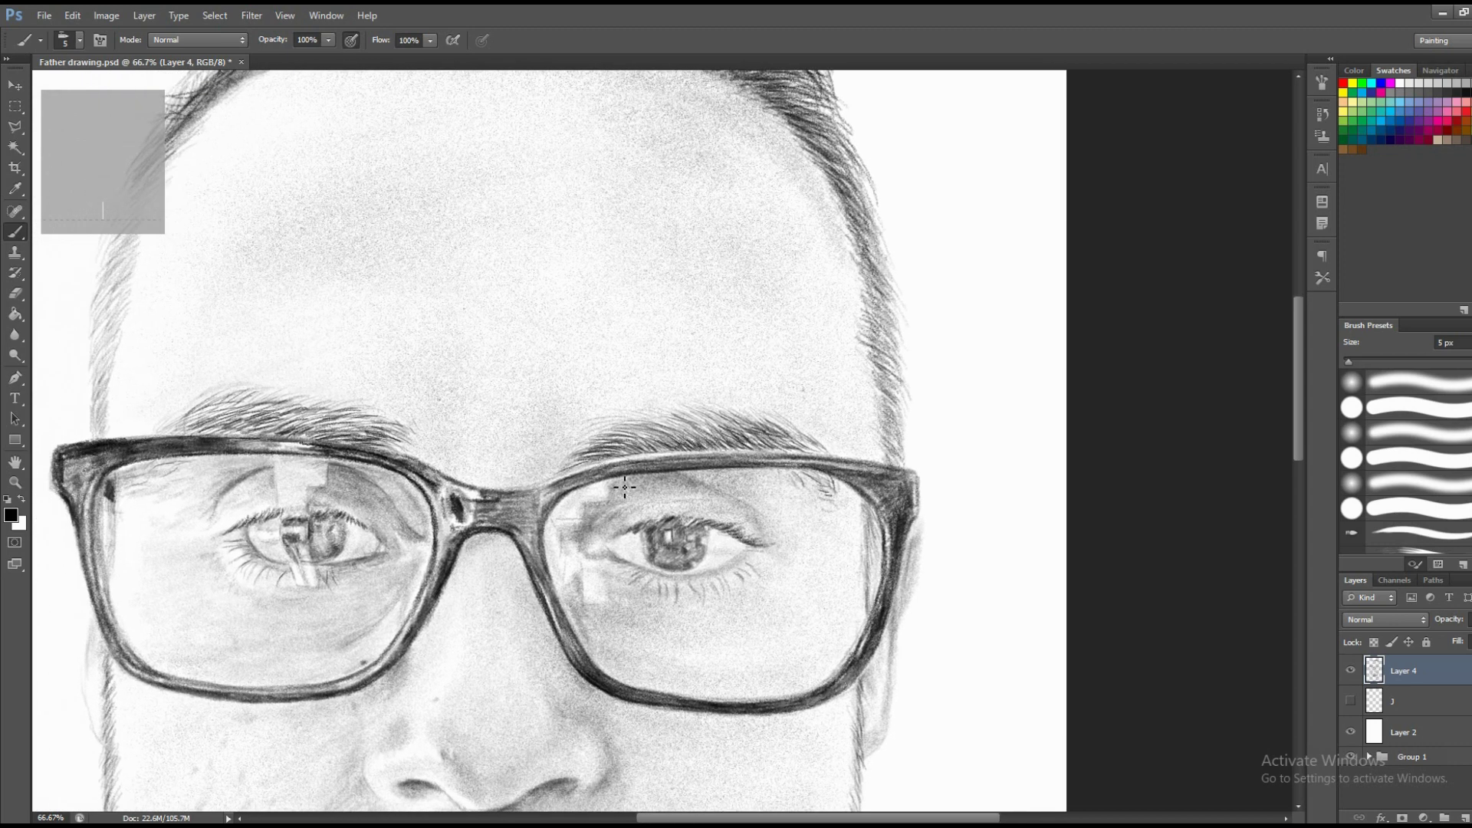
Reset the brush to 15 px and zoom out to the whole drawing.
{"action": "right_click", "coordinate": [664, 481]}
{"action": "key", "text": "Return"}
{"action": "key", "text": "z"}
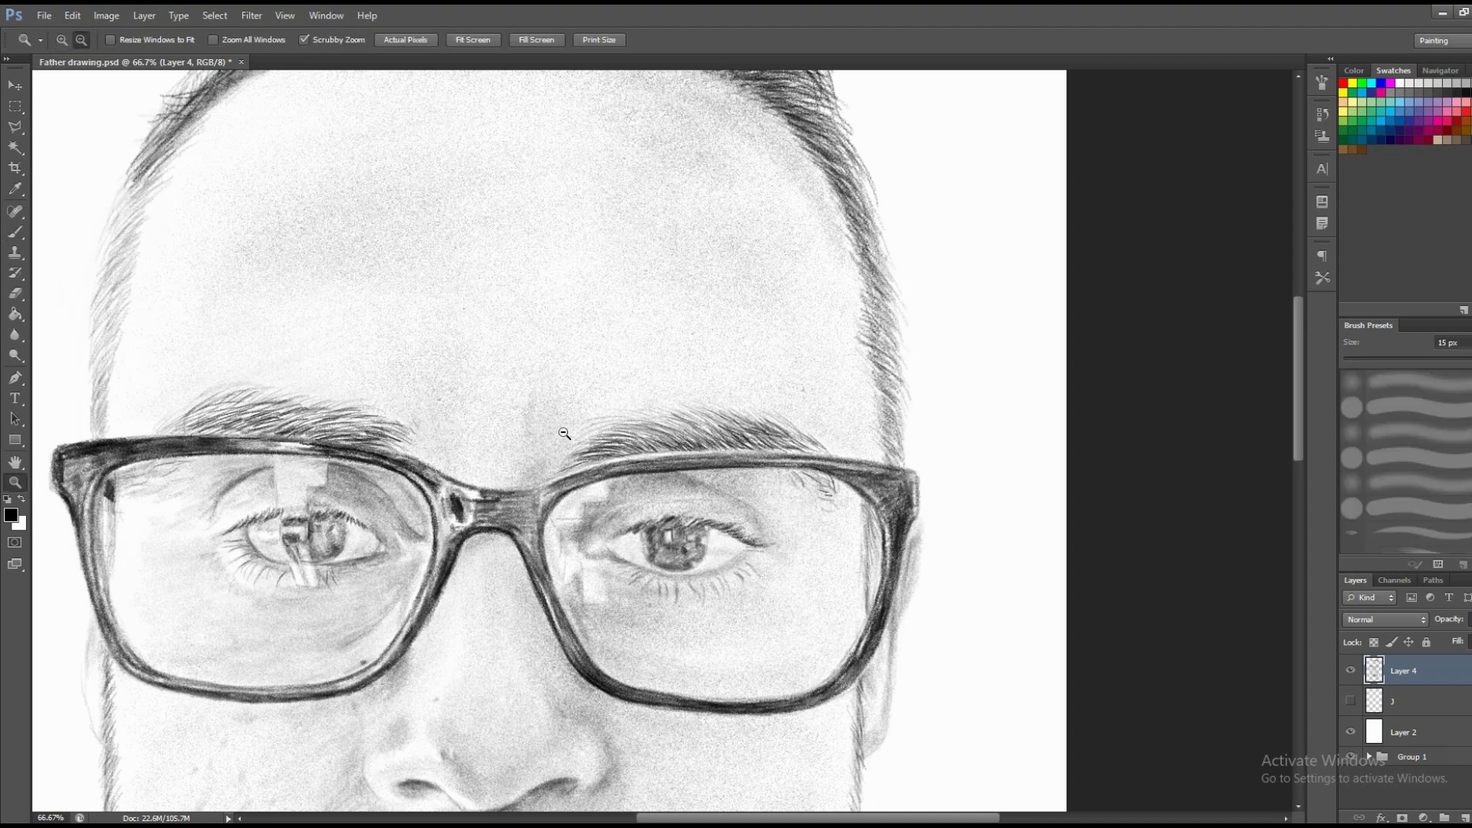
{"action": "key", "text": "ctrl+minus"}
{"action": "key", "text": "ctrl+minus"}
{"action": "key", "text": "ctrl+minus"}
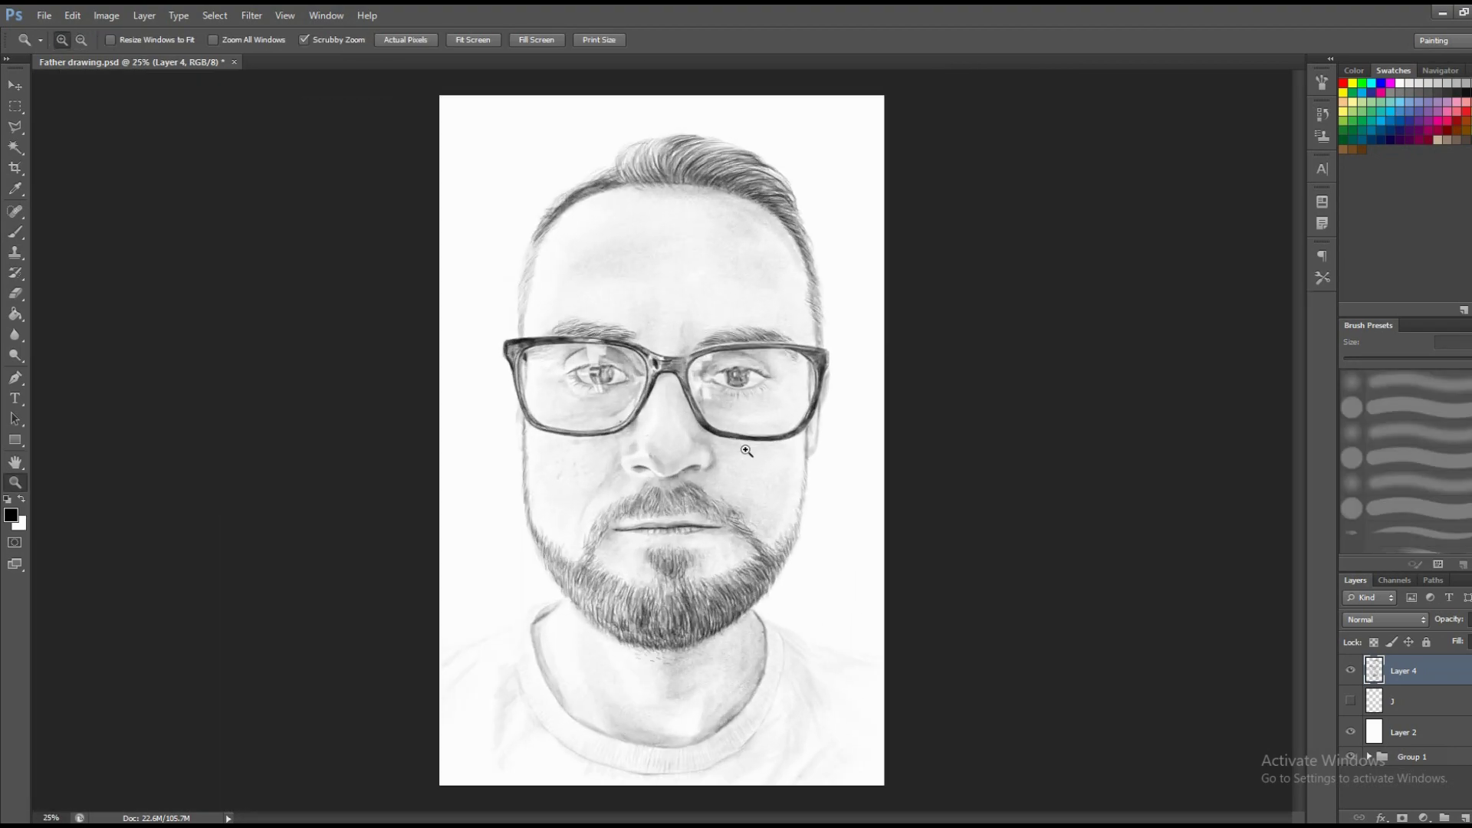
Duplicate Layer 4 as Layer 4 copy and zoom in on the face.
{"action": "right_click", "coordinate": [1433, 670]}
{"action": "left_click", "coordinate": [1415, 178]}
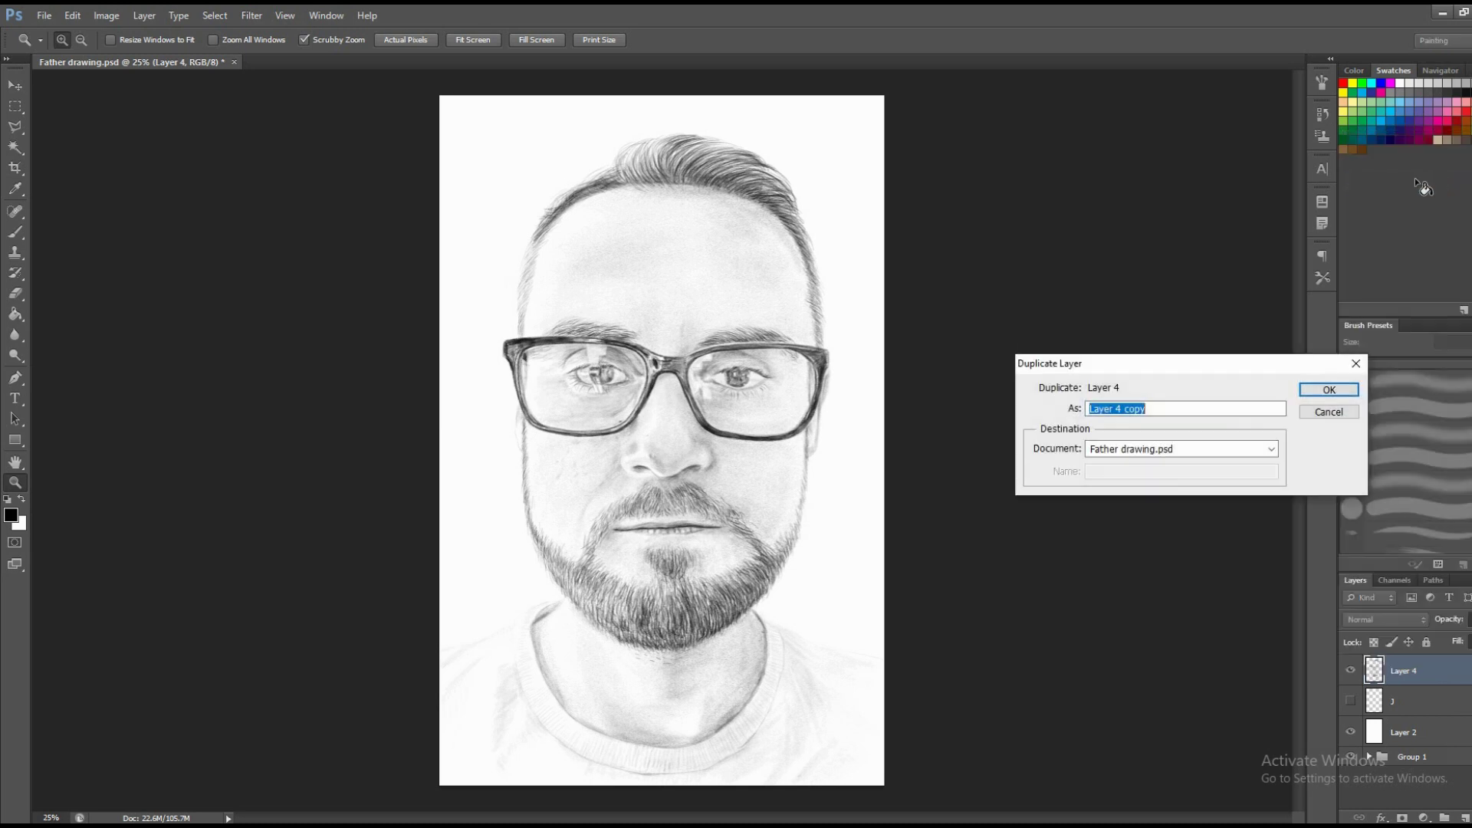
{"action": "left_click", "coordinate": [1324, 388]}
{"action": "left_click", "coordinate": [792, 398], "text": "alt"}
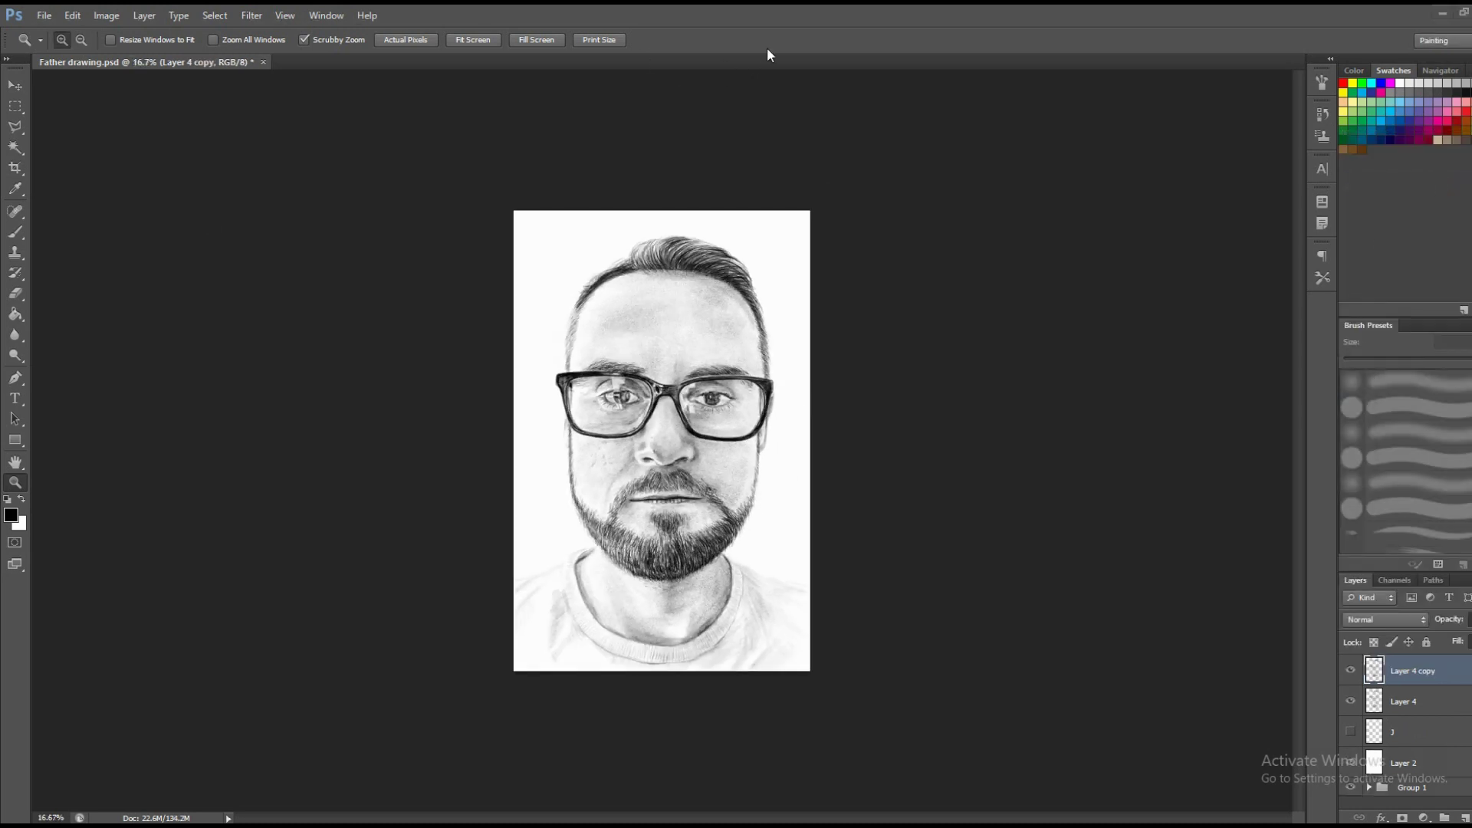
{"action": "key", "text": "ctrl+plus"}
{"action": "key", "text": "ctrl+plus"}
Softly erase the beard and jaw edges with a 158 px eraser at 19% opacity.
{"action": "key", "text": "e"}
{"action": "right_click", "coordinate": [539, 506]}
{"action": "left_click_drag", "start_coordinate": [609, 519], "coordinate": [646, 519]}
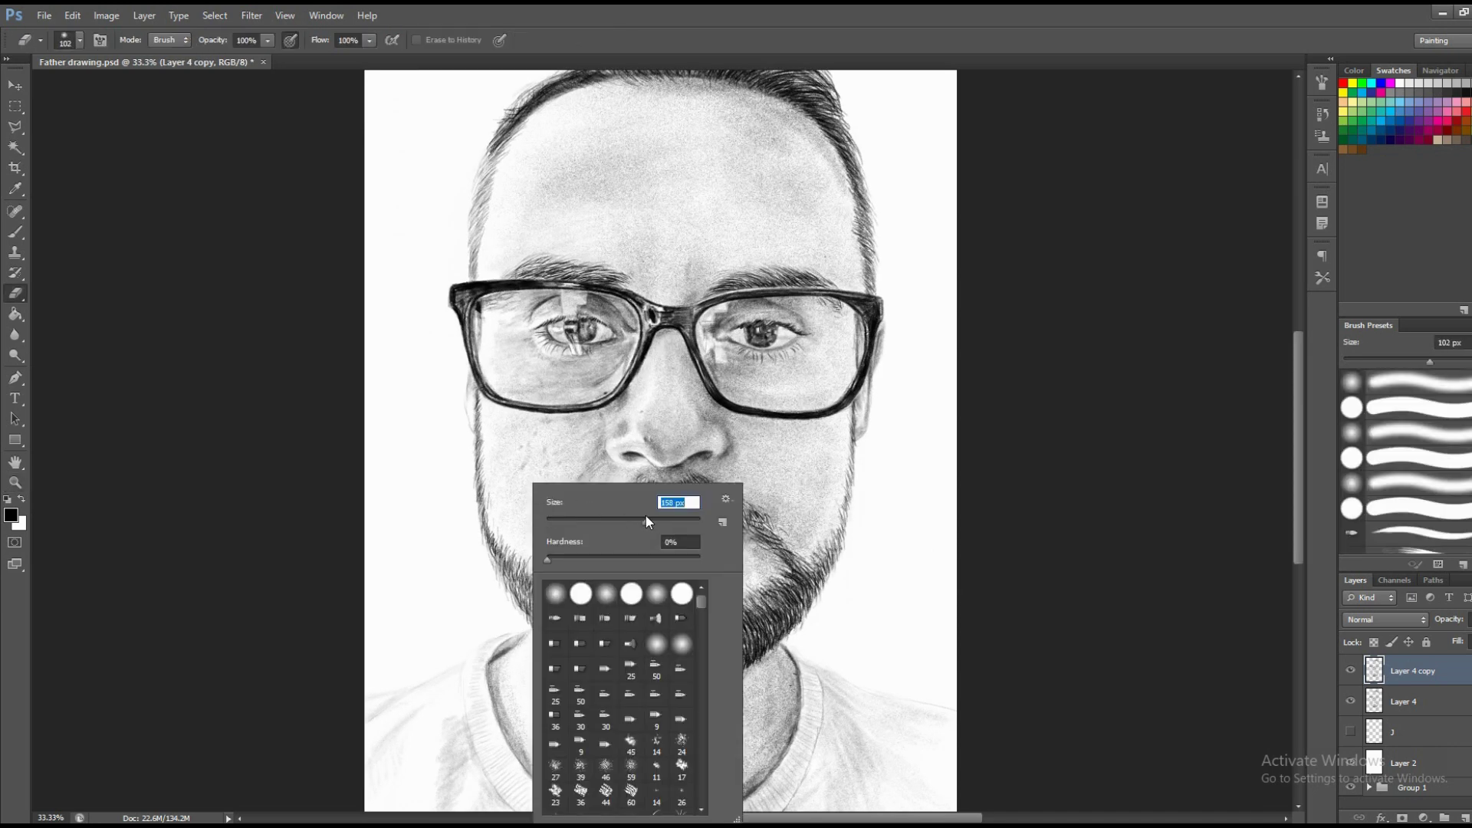
{"action": "left_click", "coordinate": [268, 40]}
{"action": "left_click_drag", "start_coordinate": [223, 58], "coordinate": [203, 58]}
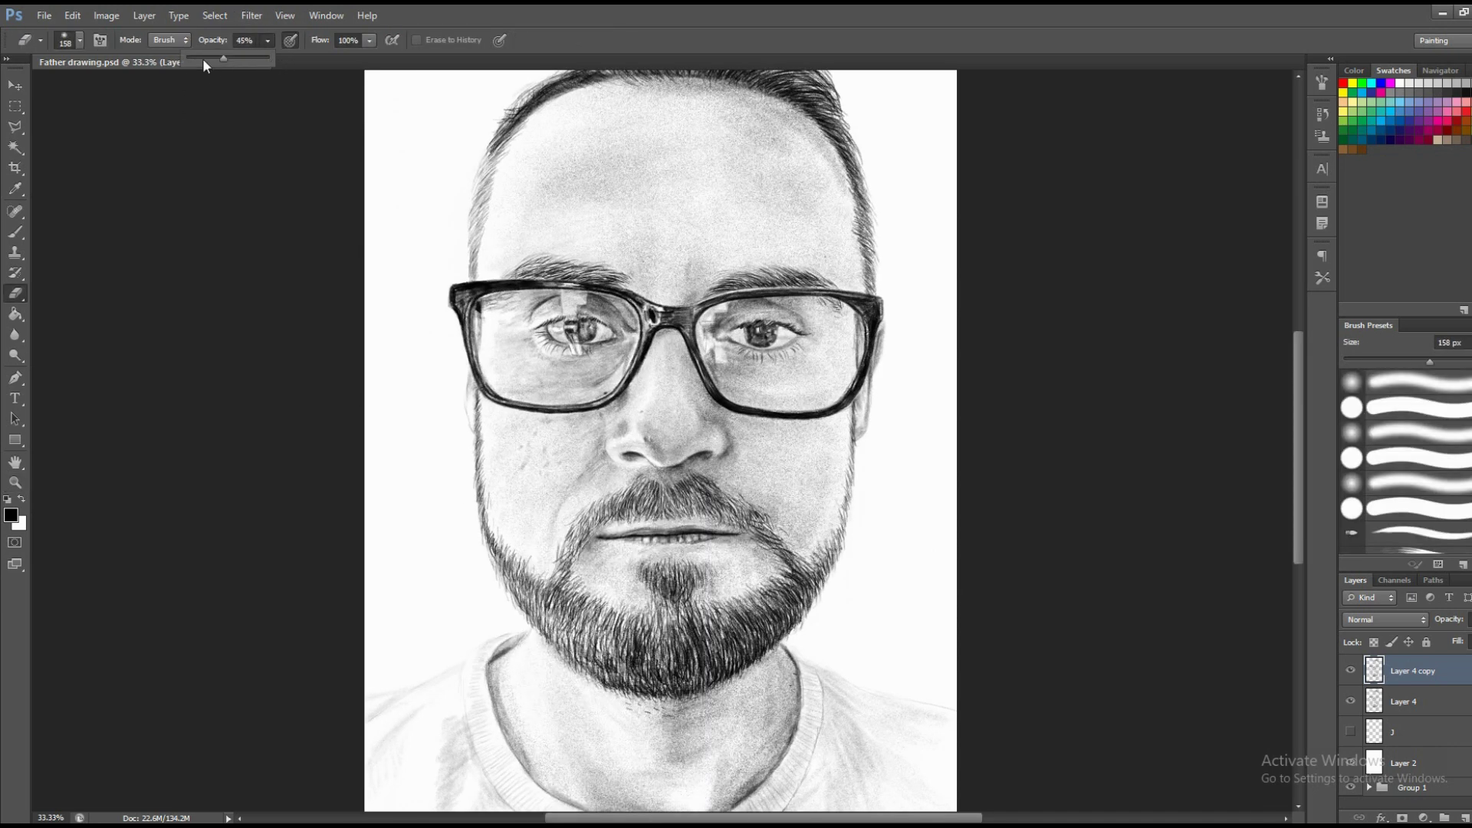
{"action": "left_click_drag", "start_coordinate": [464, 483], "coordinate": [485, 567]}
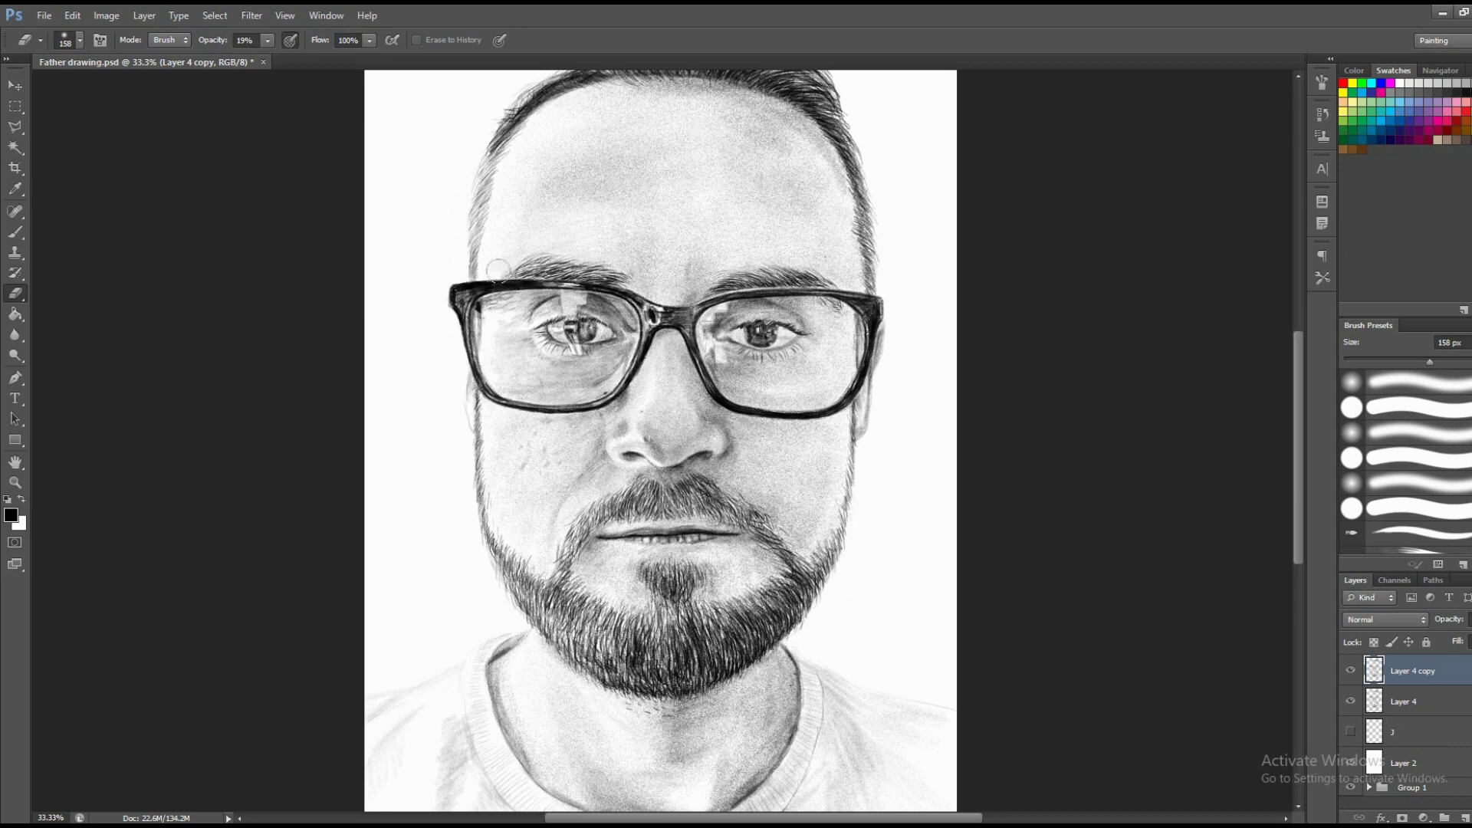
{"action": "scroll", "coordinate": [575, 299], "scroll_direction": "up", "scroll_amount": 2}
{"action": "scroll", "coordinate": [775, 508], "scroll_direction": "right", "scroll_amount": 2}
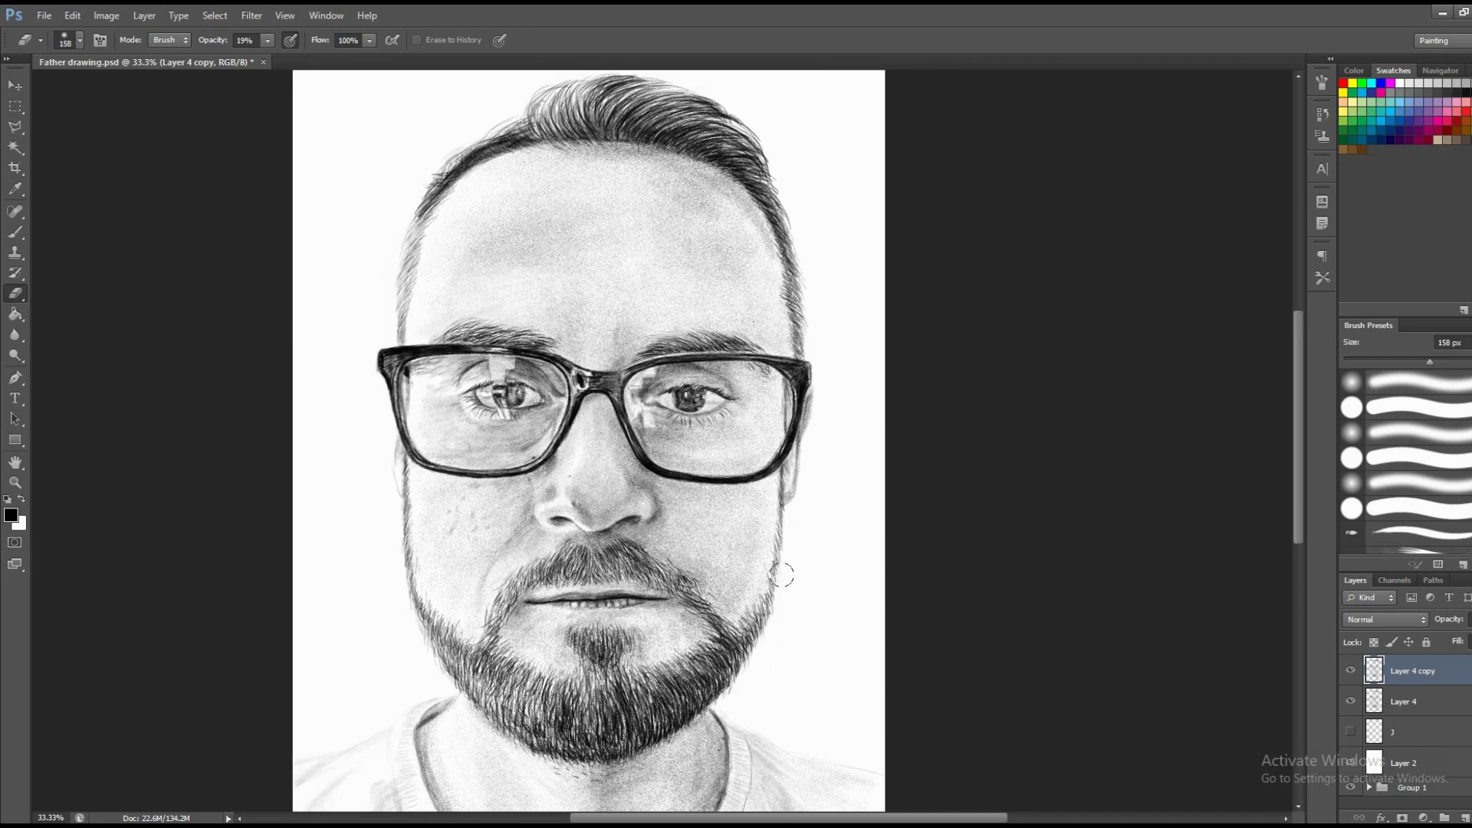
{"action": "left_click_drag", "start_coordinate": [807, 501], "coordinate": [840, 366]}
Set the brush to 69 px and zoom to view the whole portrait.
{"action": "key", "text": "b"}
{"action": "right_click", "coordinate": [795, 539]}
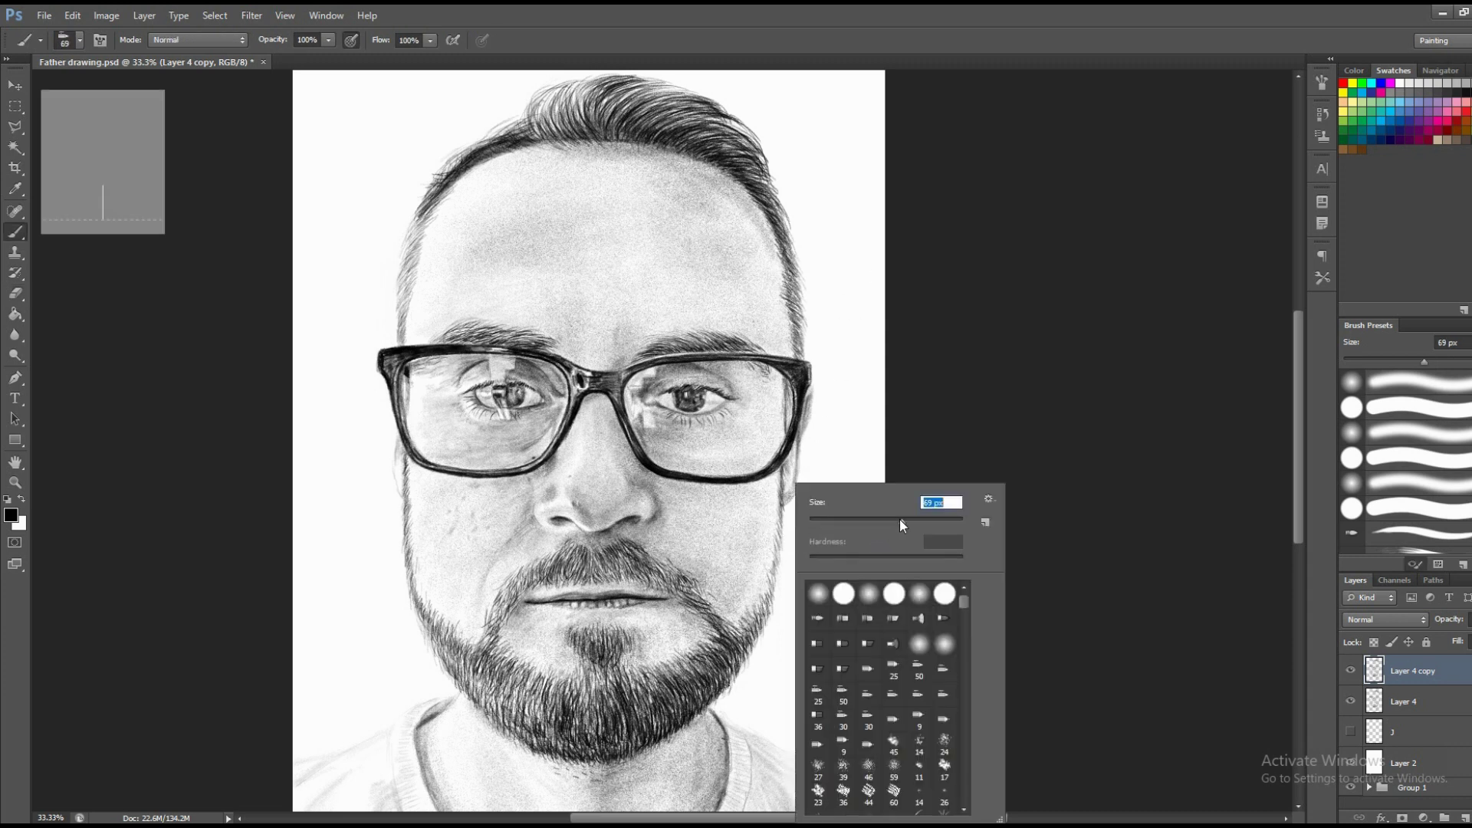
{"action": "key", "text": "Return"}
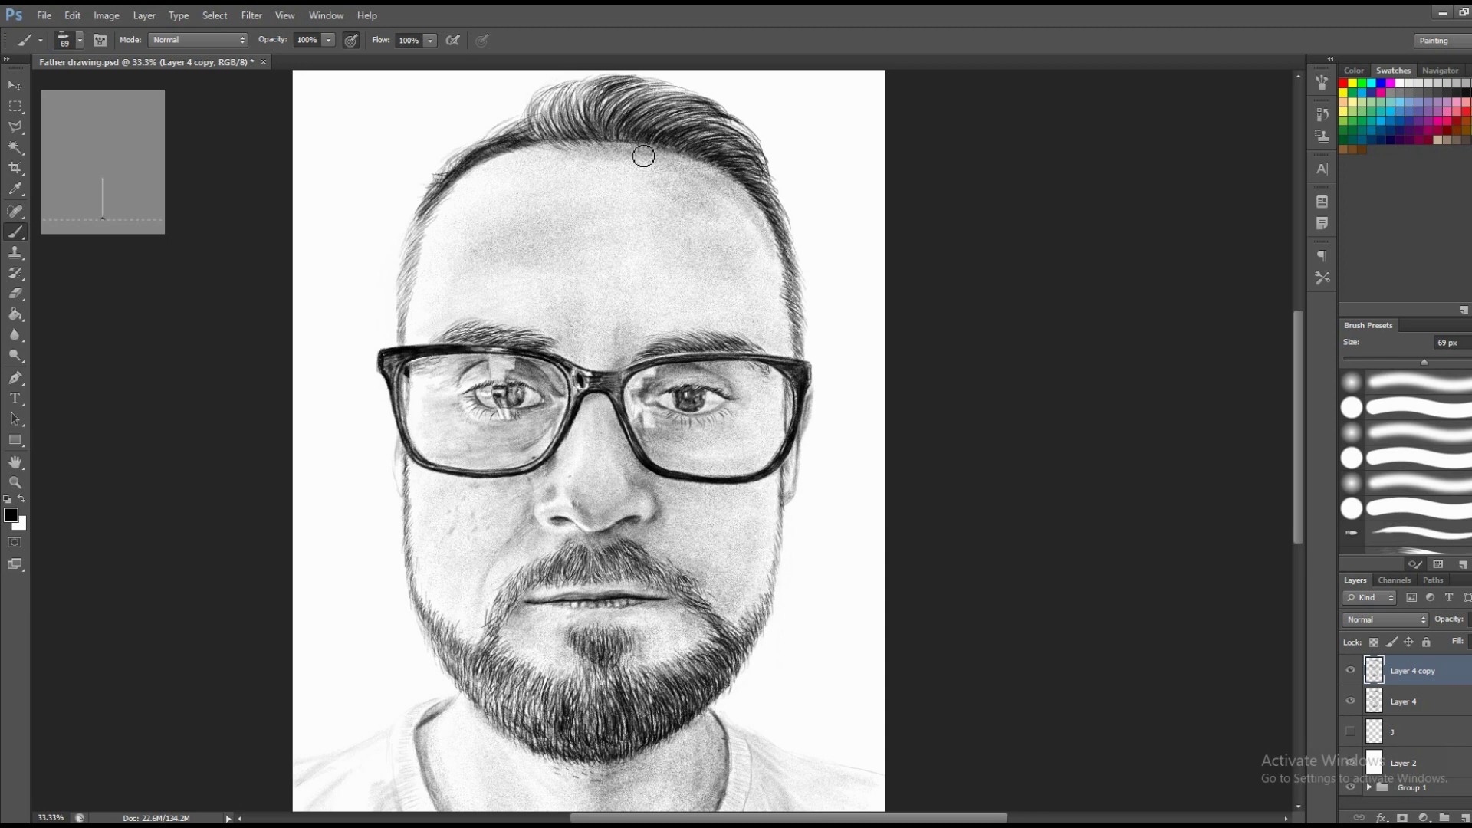
{"action": "scroll", "coordinate": [499, 629], "scroll_direction": "down", "scroll_amount": 3}
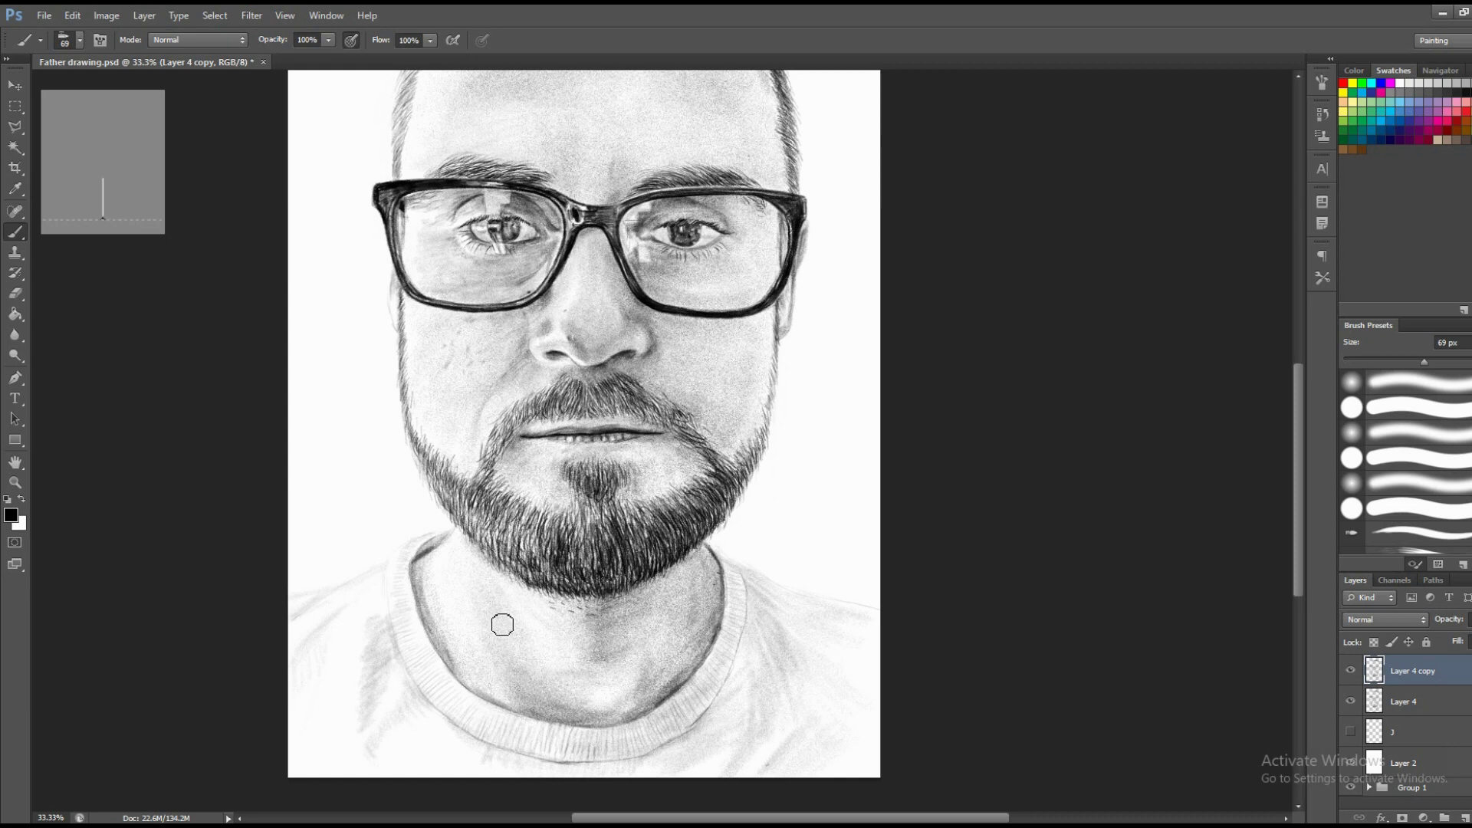
{"action": "key", "text": "z"}
{"action": "left_click", "coordinate": [717, 621], "text": "alt"}
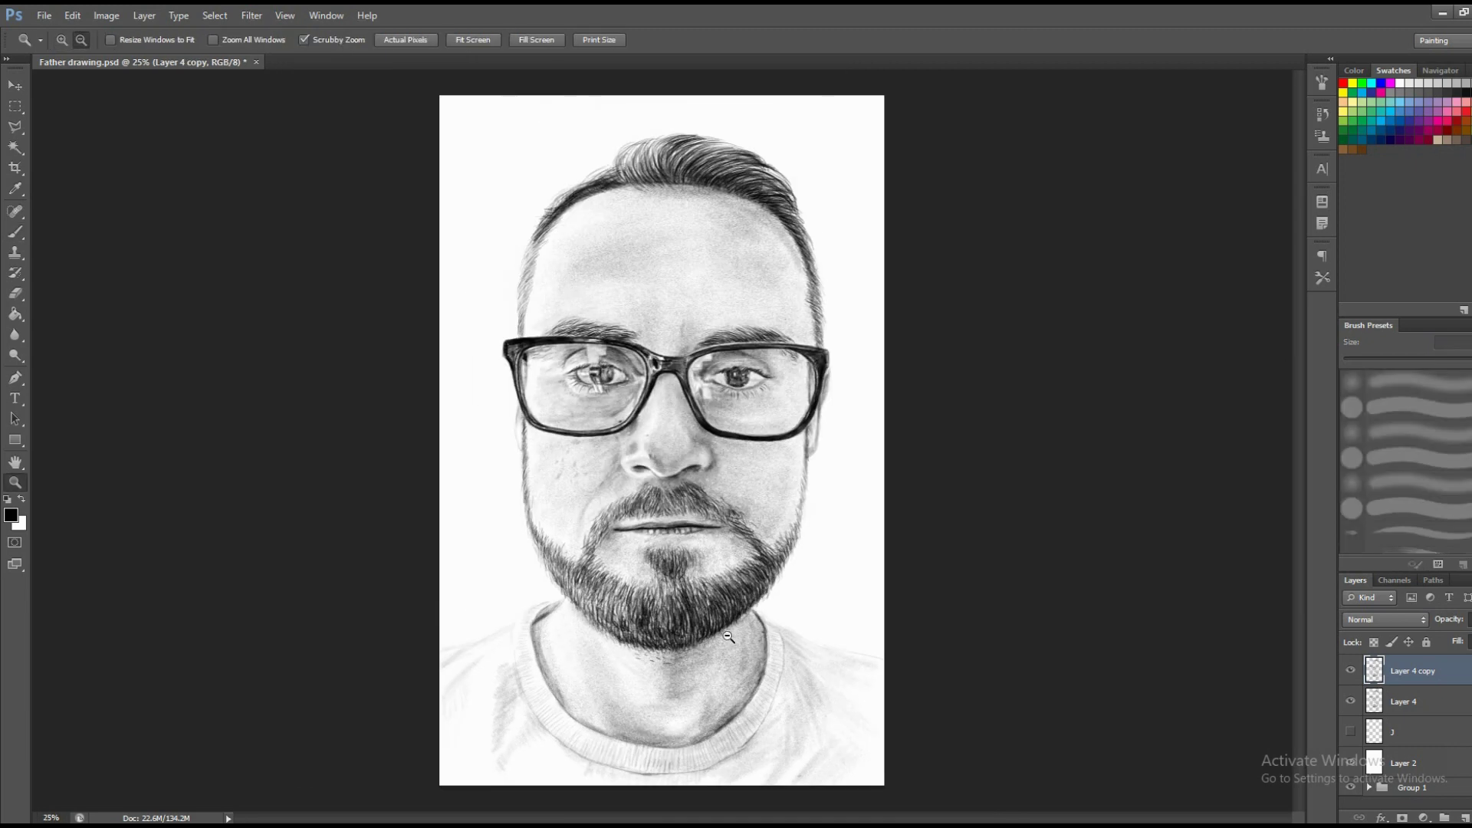
{"action": "left_click", "coordinate": [728, 637], "text": "alt"}
{"action": "left_click", "coordinate": [958, 486]}
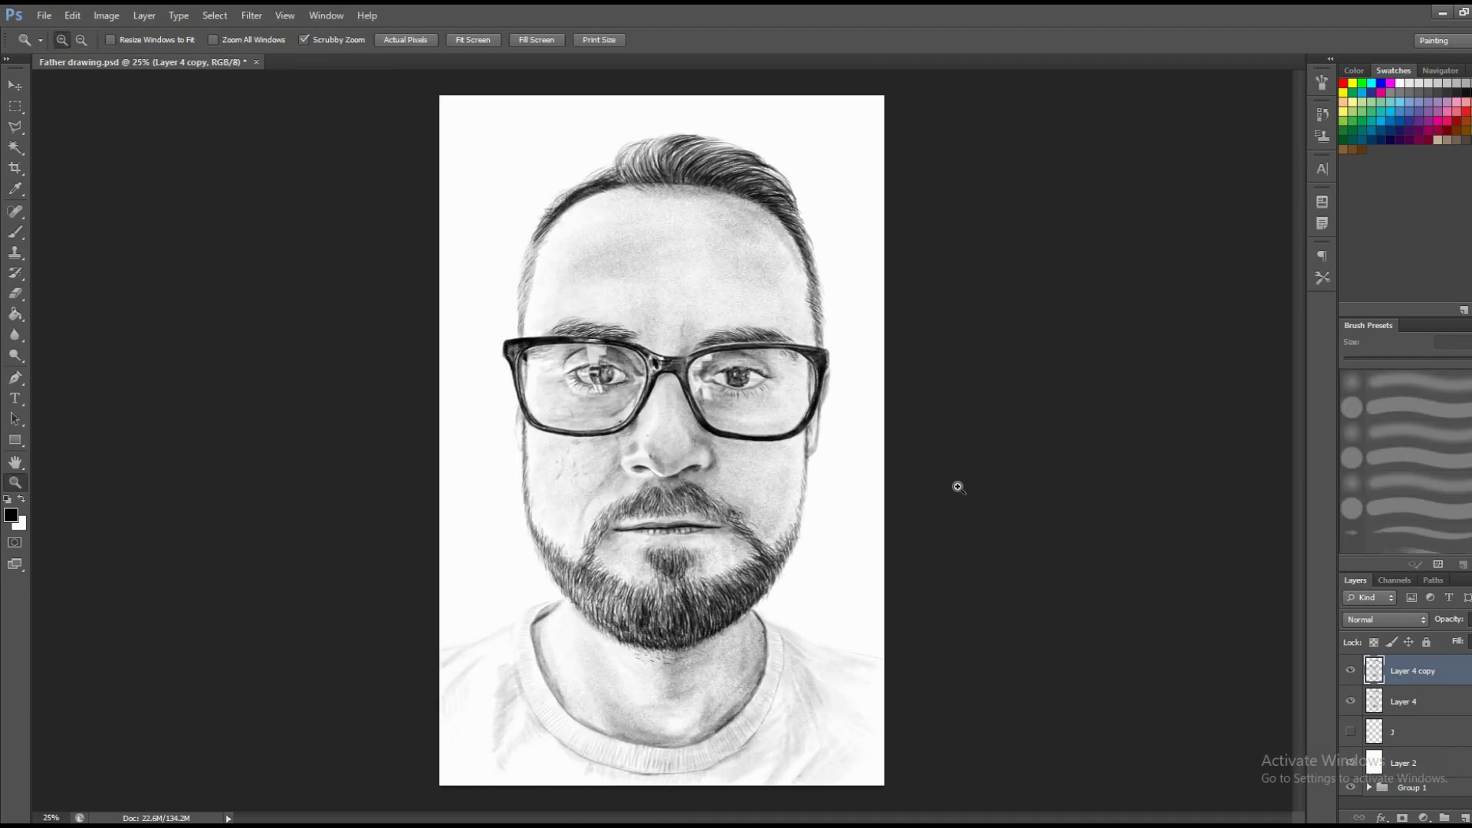